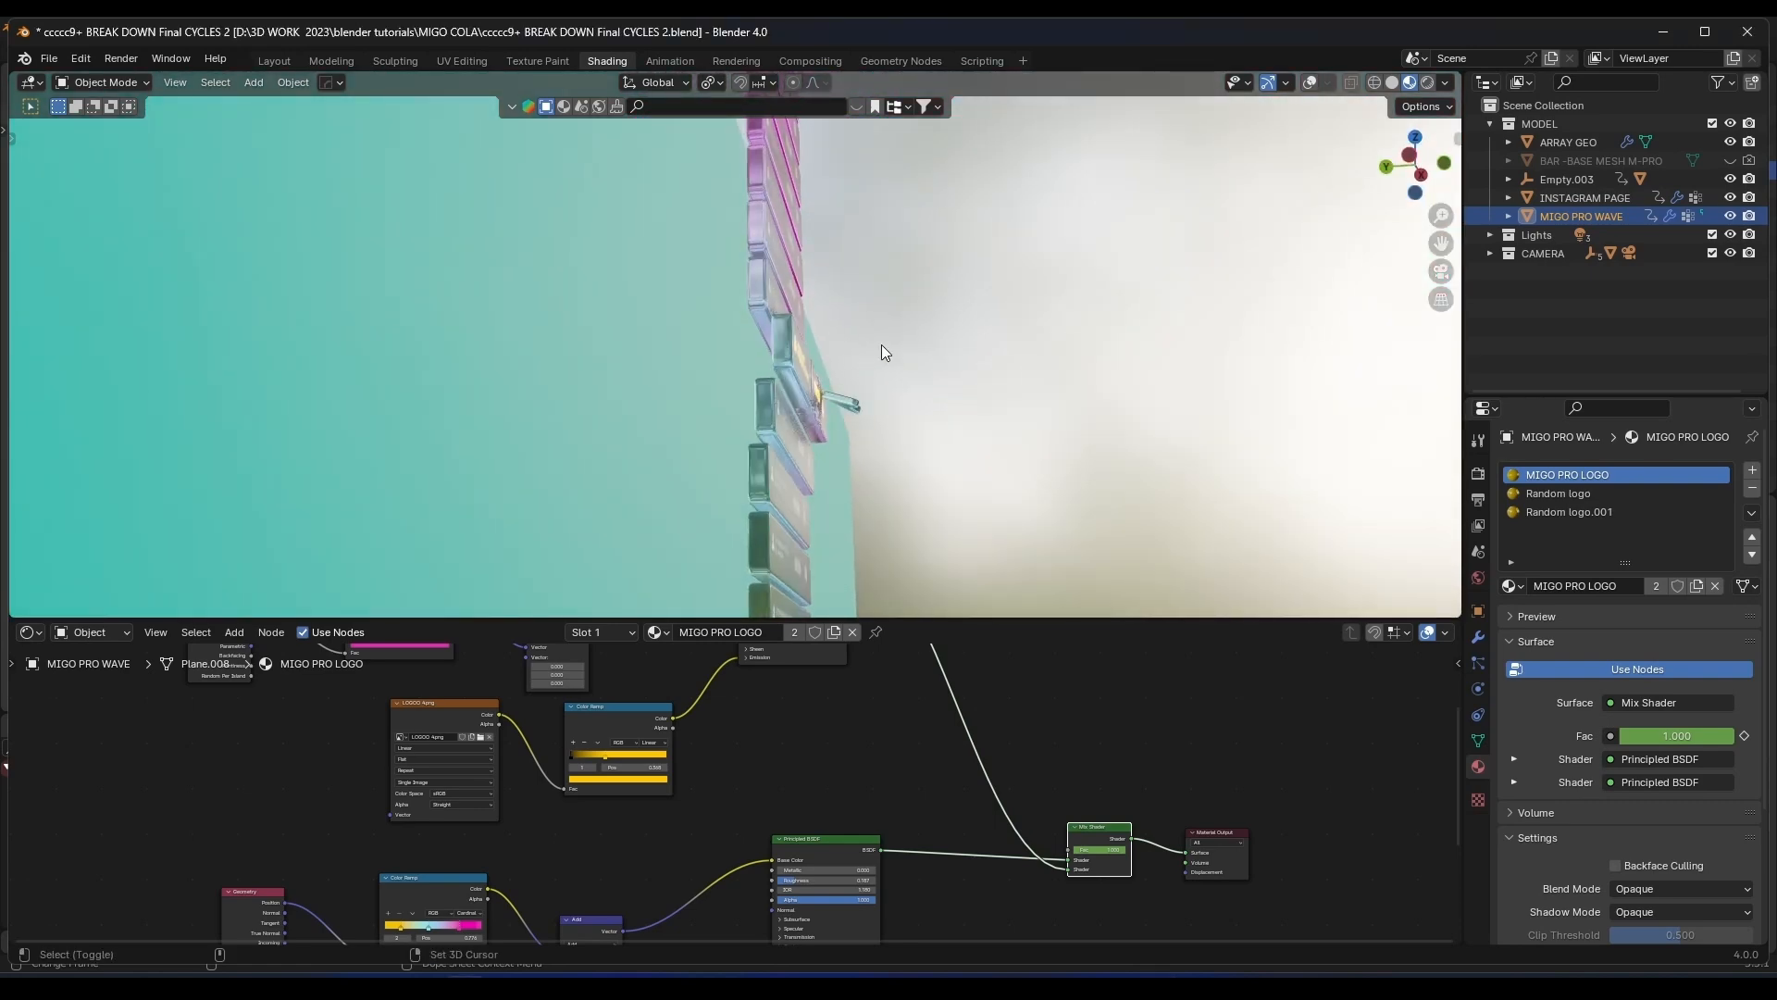
Examine the finished colour-graded bar stack and its highlighted yellow-text bar up close, with the scene overlays turned on
scroll(909, 407, "down", 8)
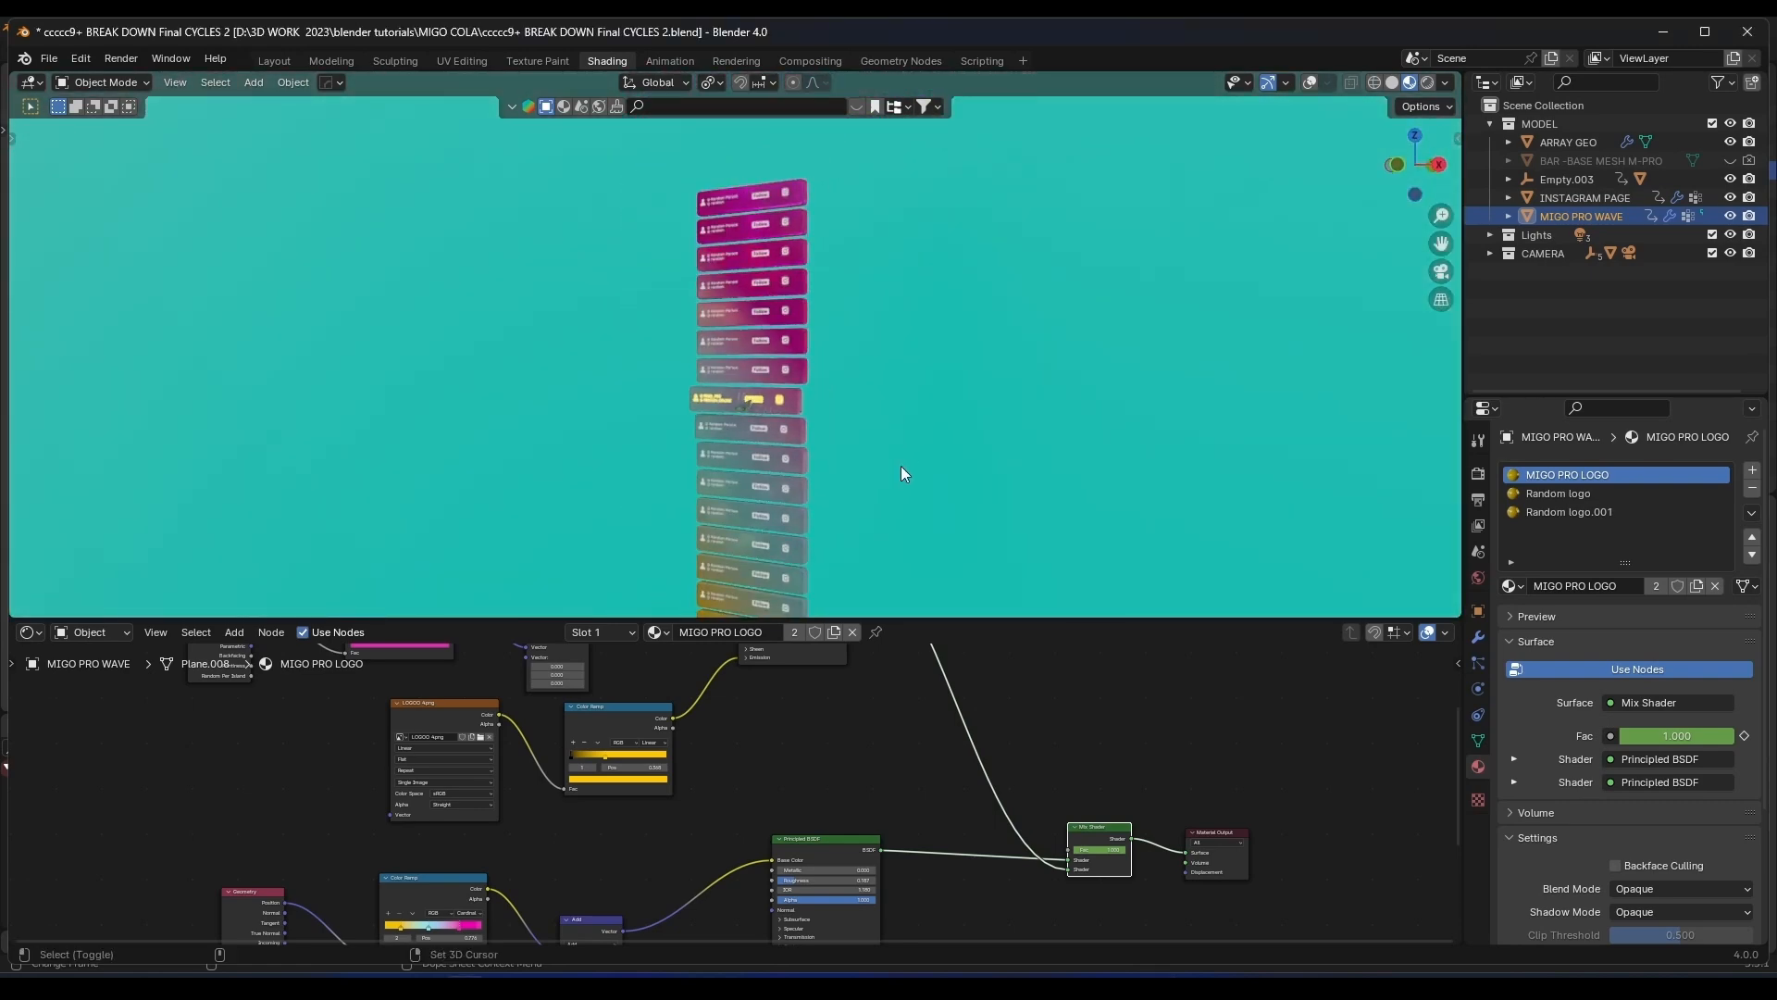
scroll(933, 341, "up", 3)
left_click_drag(7, 155, 32, 173)
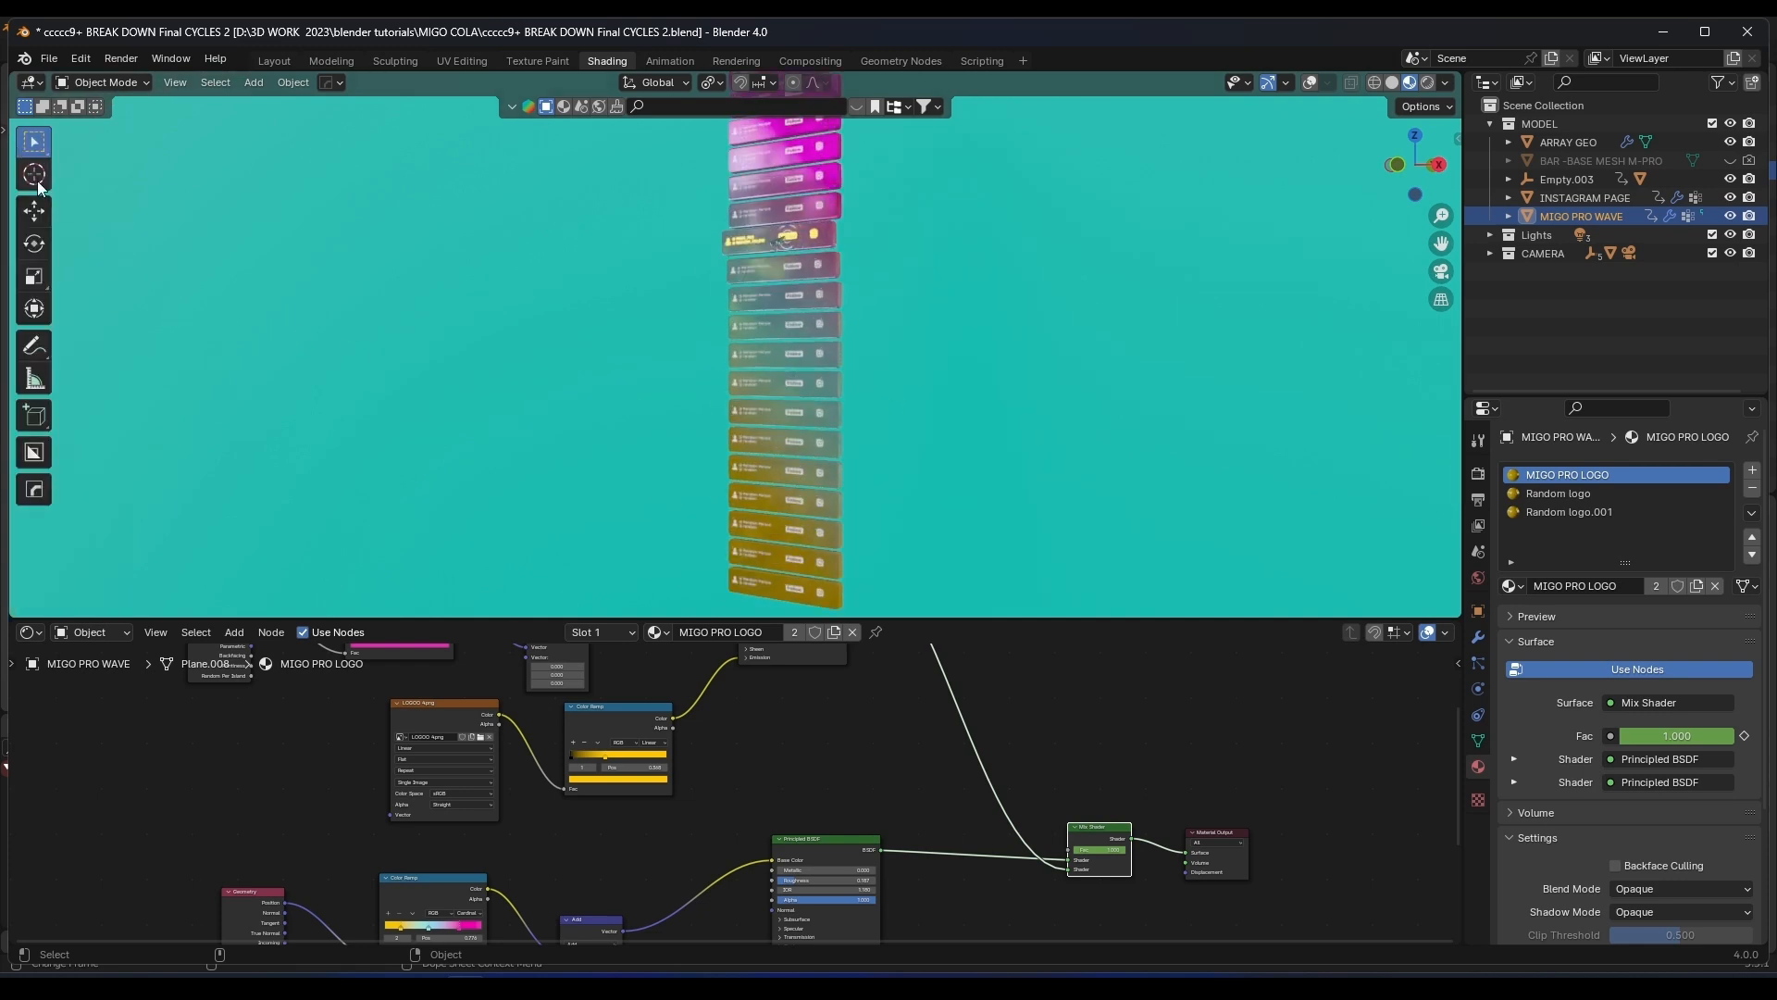
left_click(34, 347)
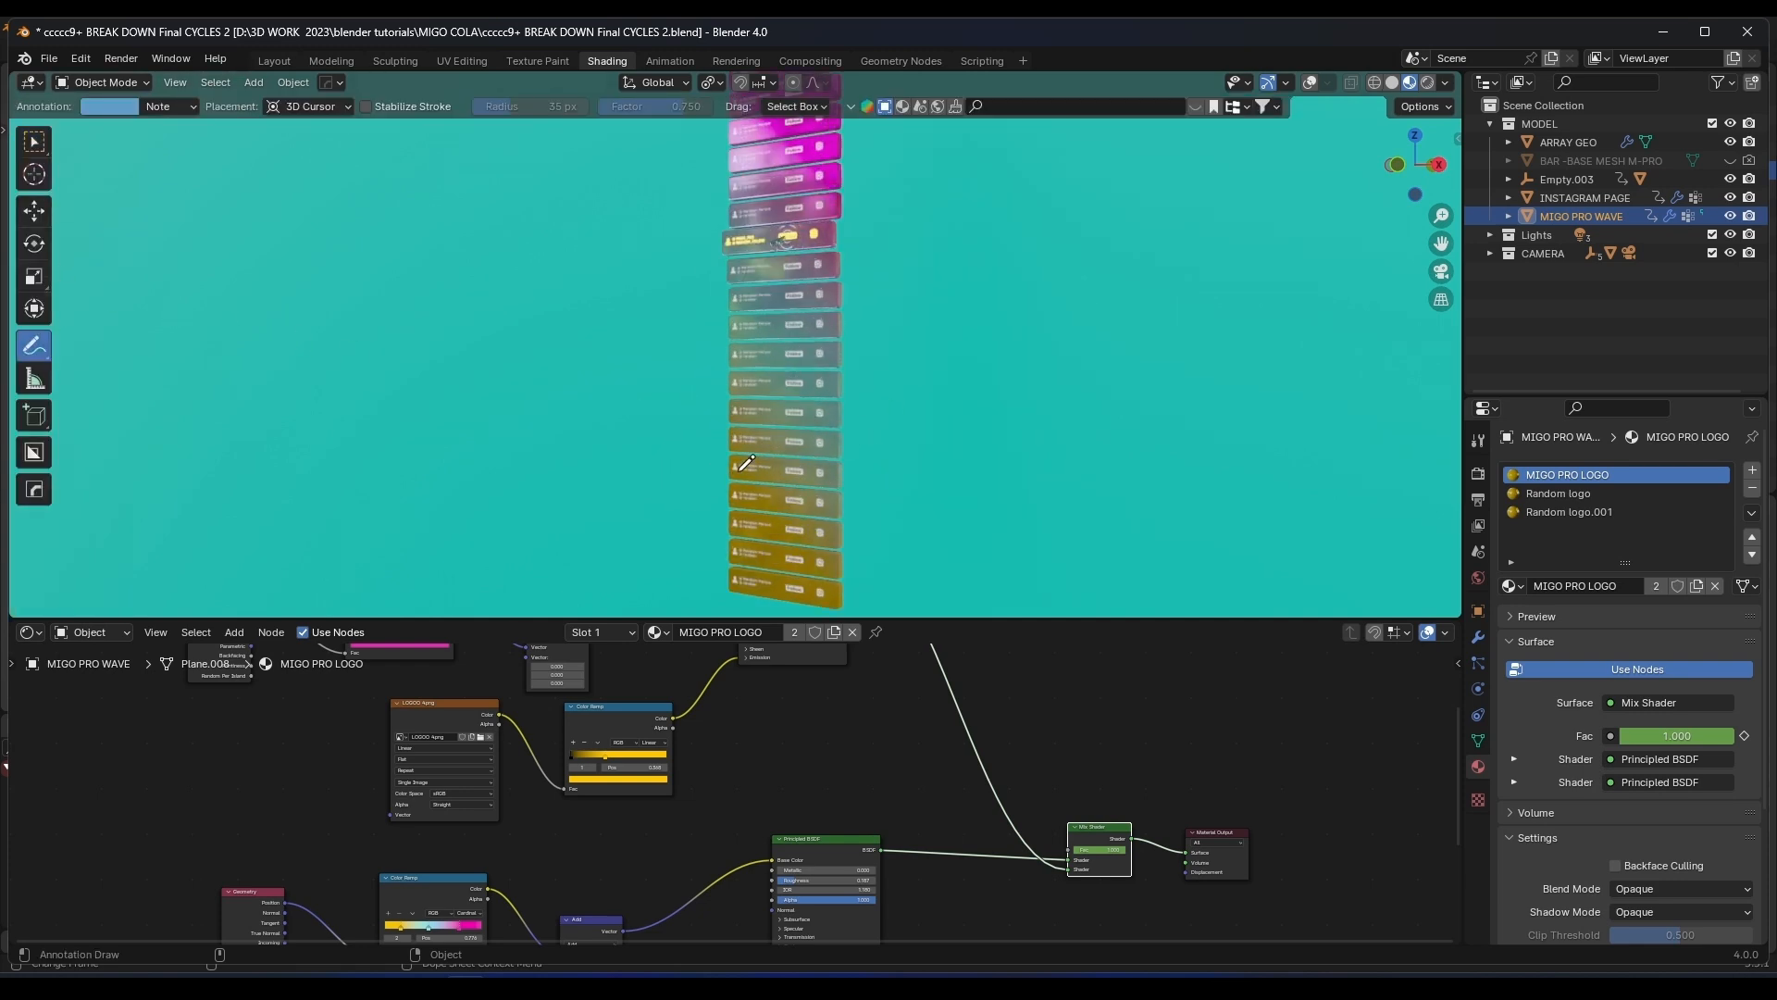
middle_click_drag(623, 385, 113, 319)
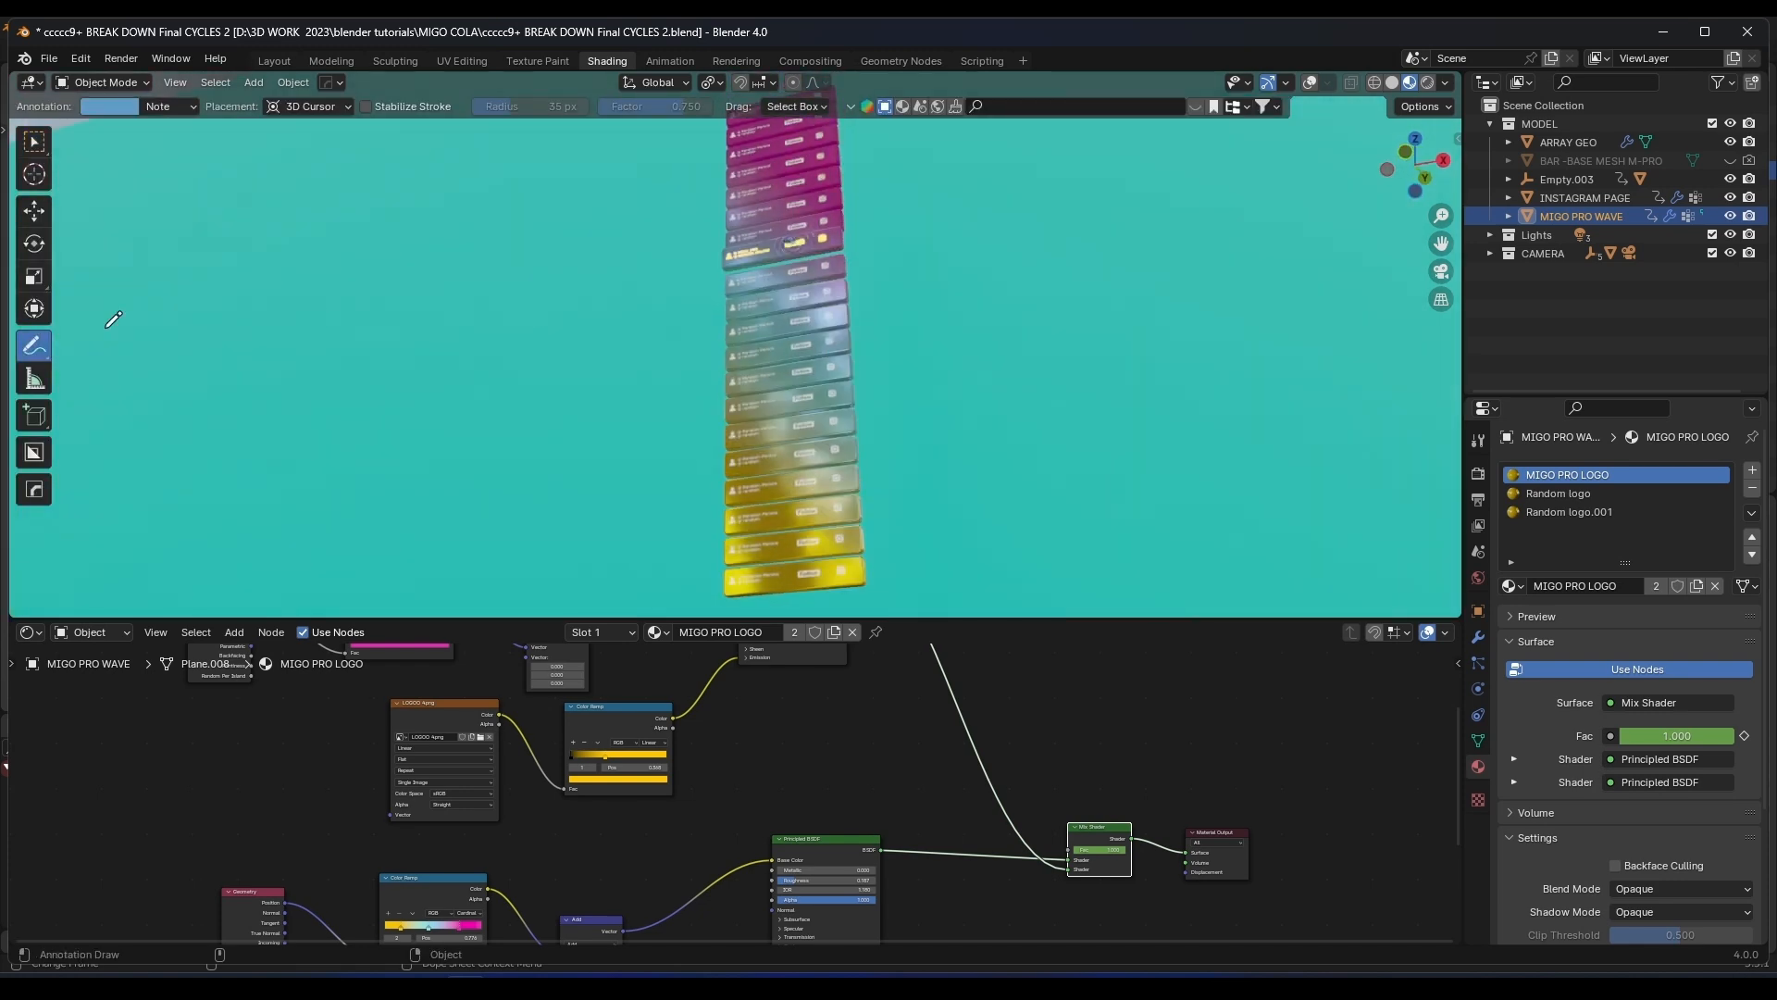
left_click(1312, 84)
middle_click_drag(815, 574, 916, 446)
scroll(861, 453, "up", 7)
middle_click_drag(813, 518, 755, 289, "shift")
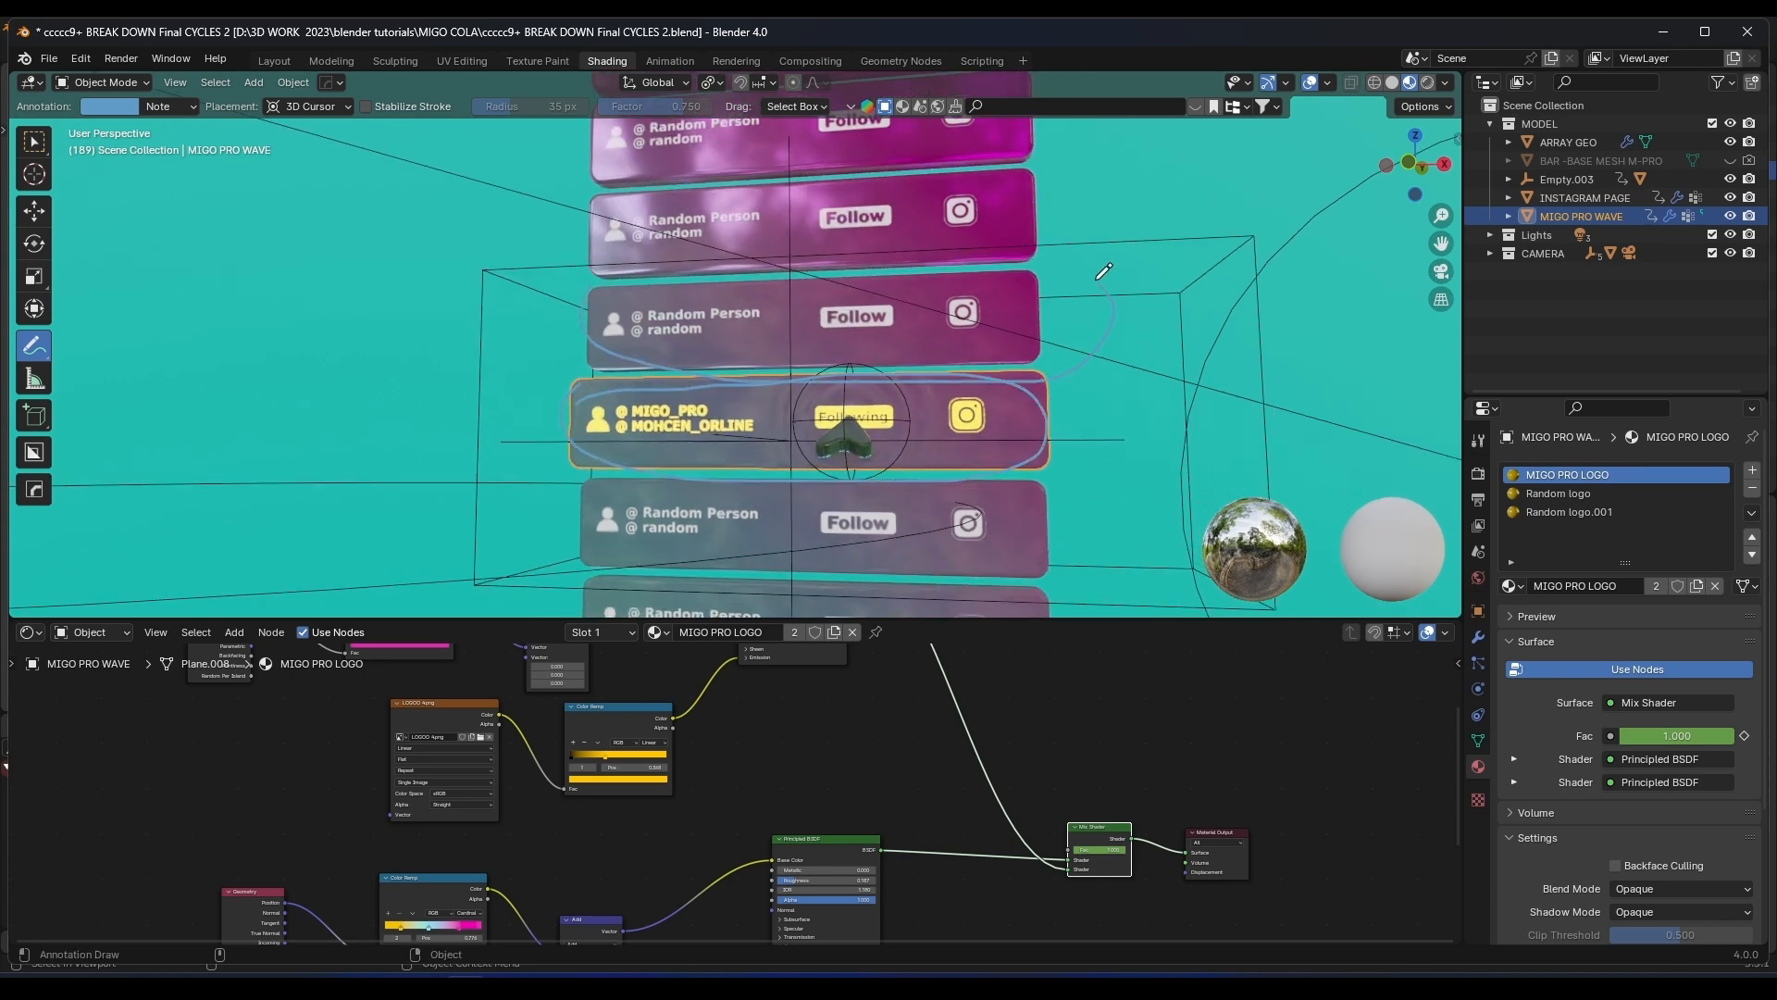
scroll(596, 295, "down", 5)
middle_click_drag(889, 223, 981, 178)
scroll(796, 245, "up", 5)
scroll(981, 179, "down", 6)
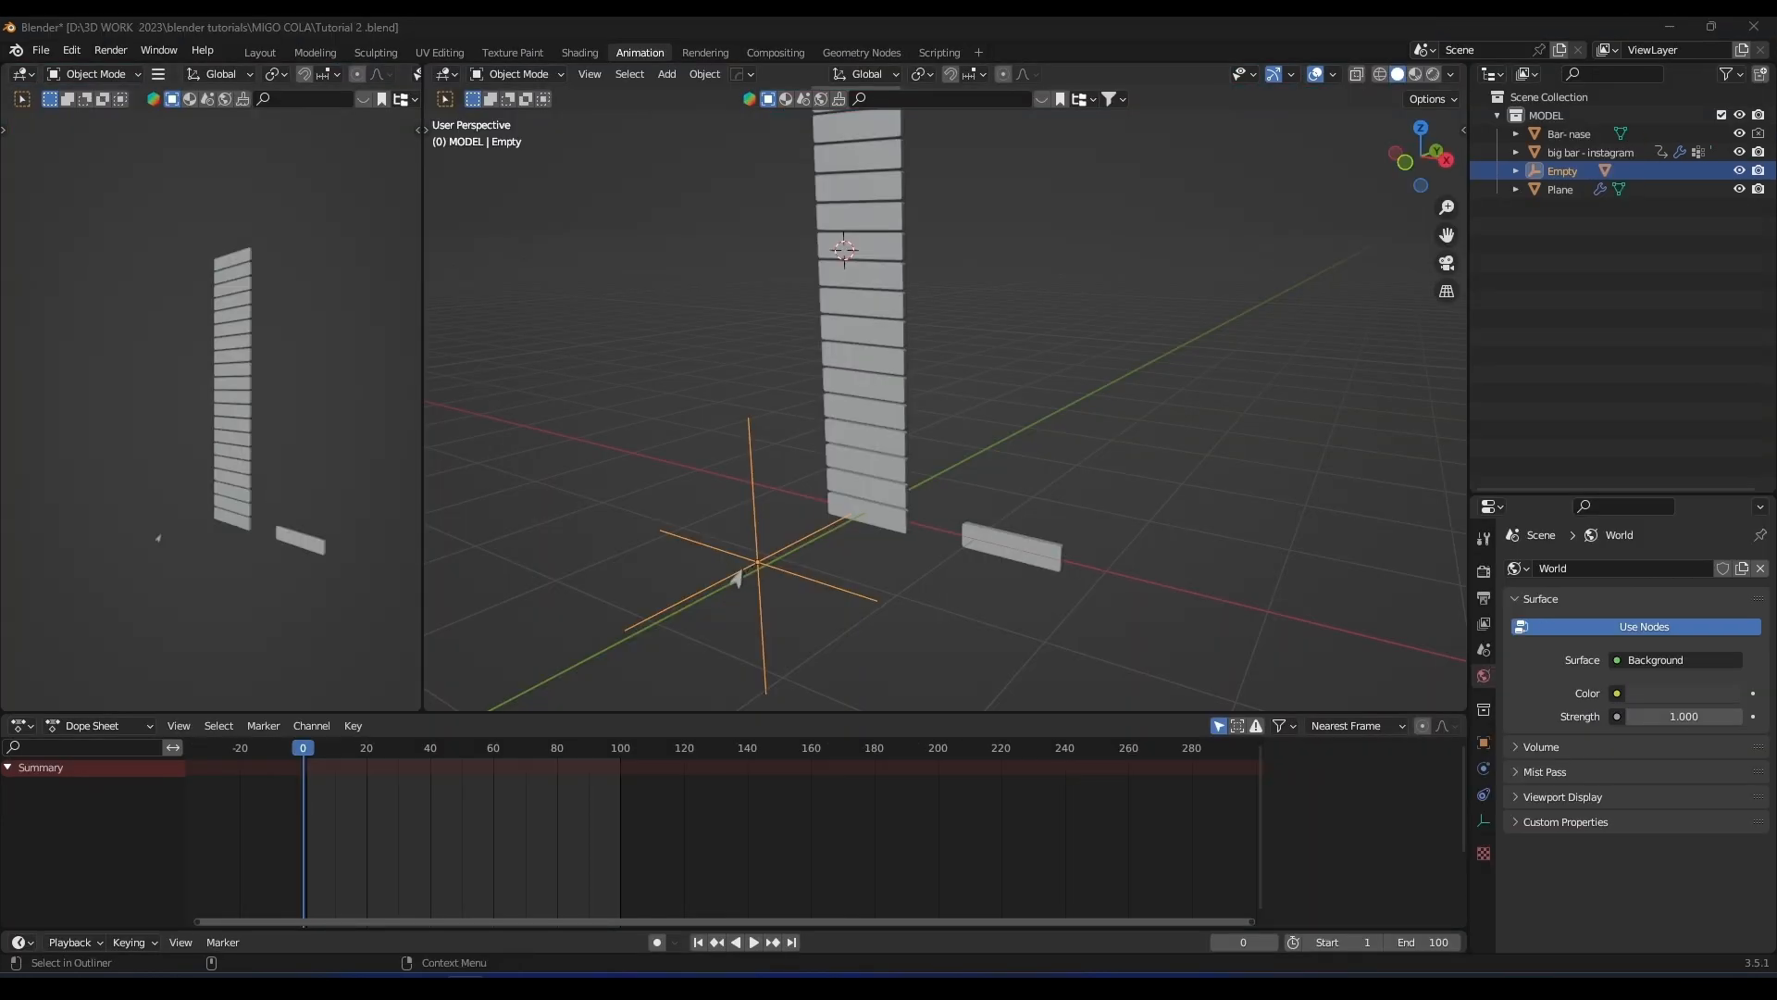
Move the Empty along Y towards the bar stack and along Z to test its effect on the bars
left_click(1194, 502)
middle_click_drag(1194, 502, 1037, 472)
scroll(1033, 465, "up", 4)
key("space")
left_click(606, 654)
key("g")
key("y")
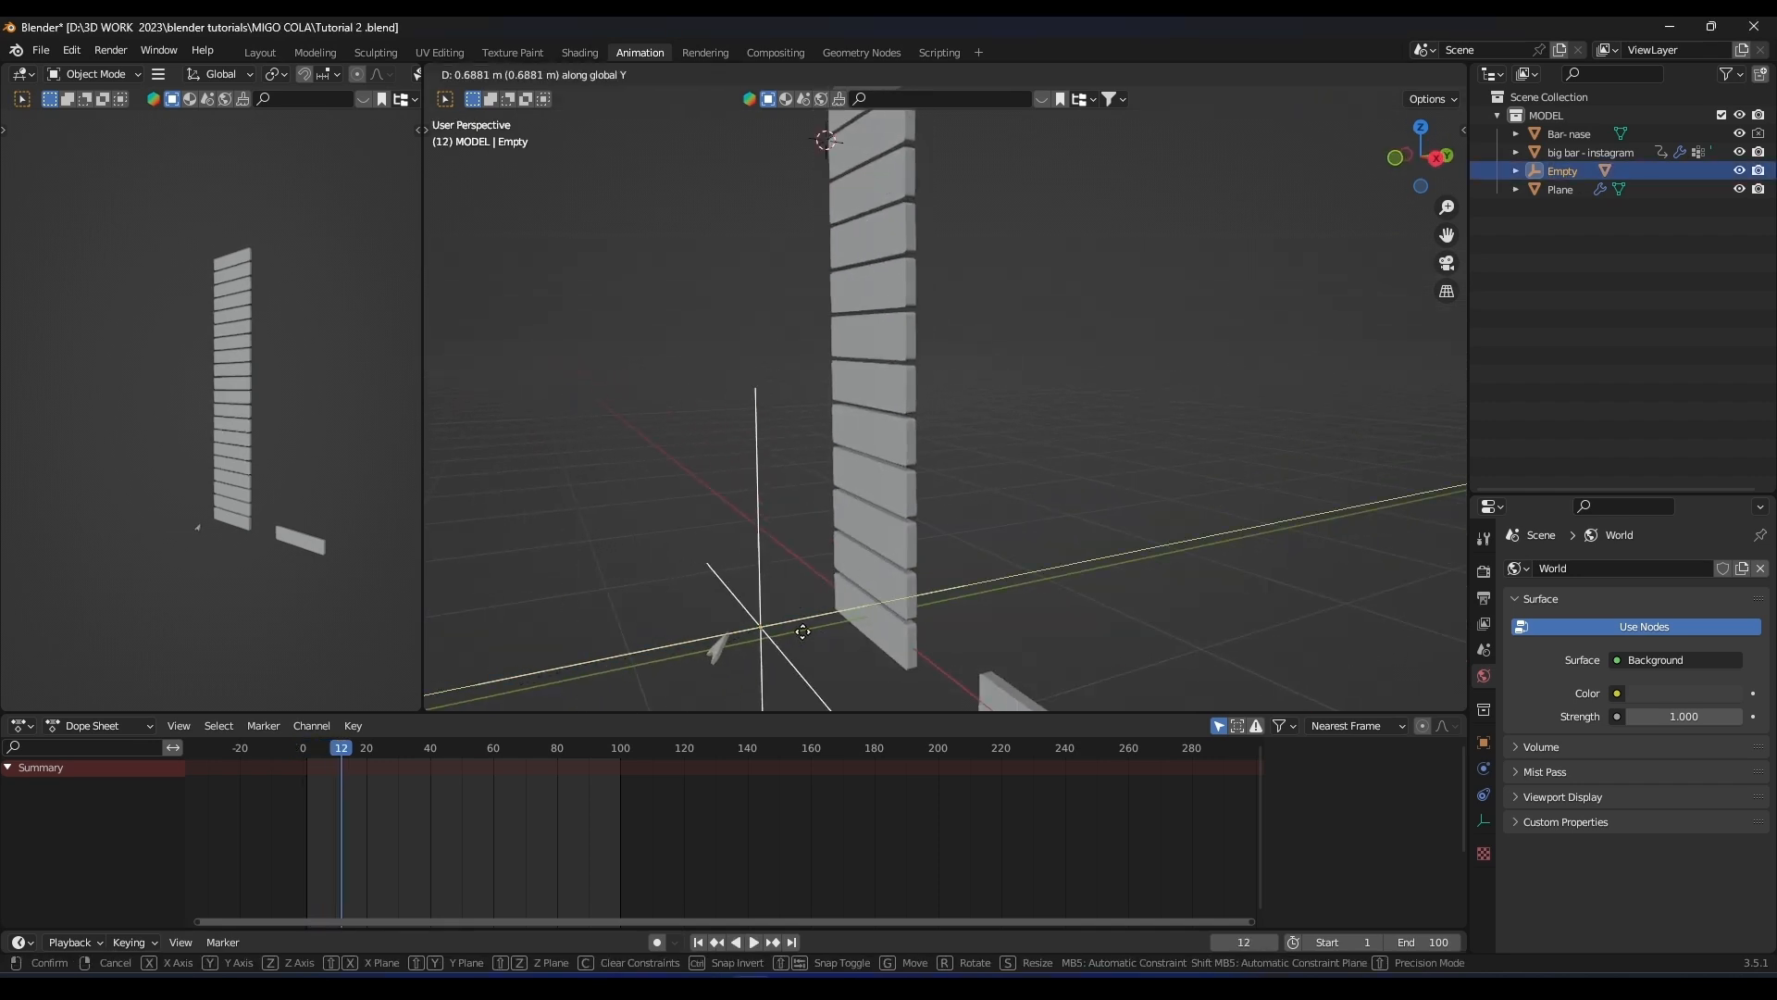
left_click(909, 618)
key("g")
key("z")
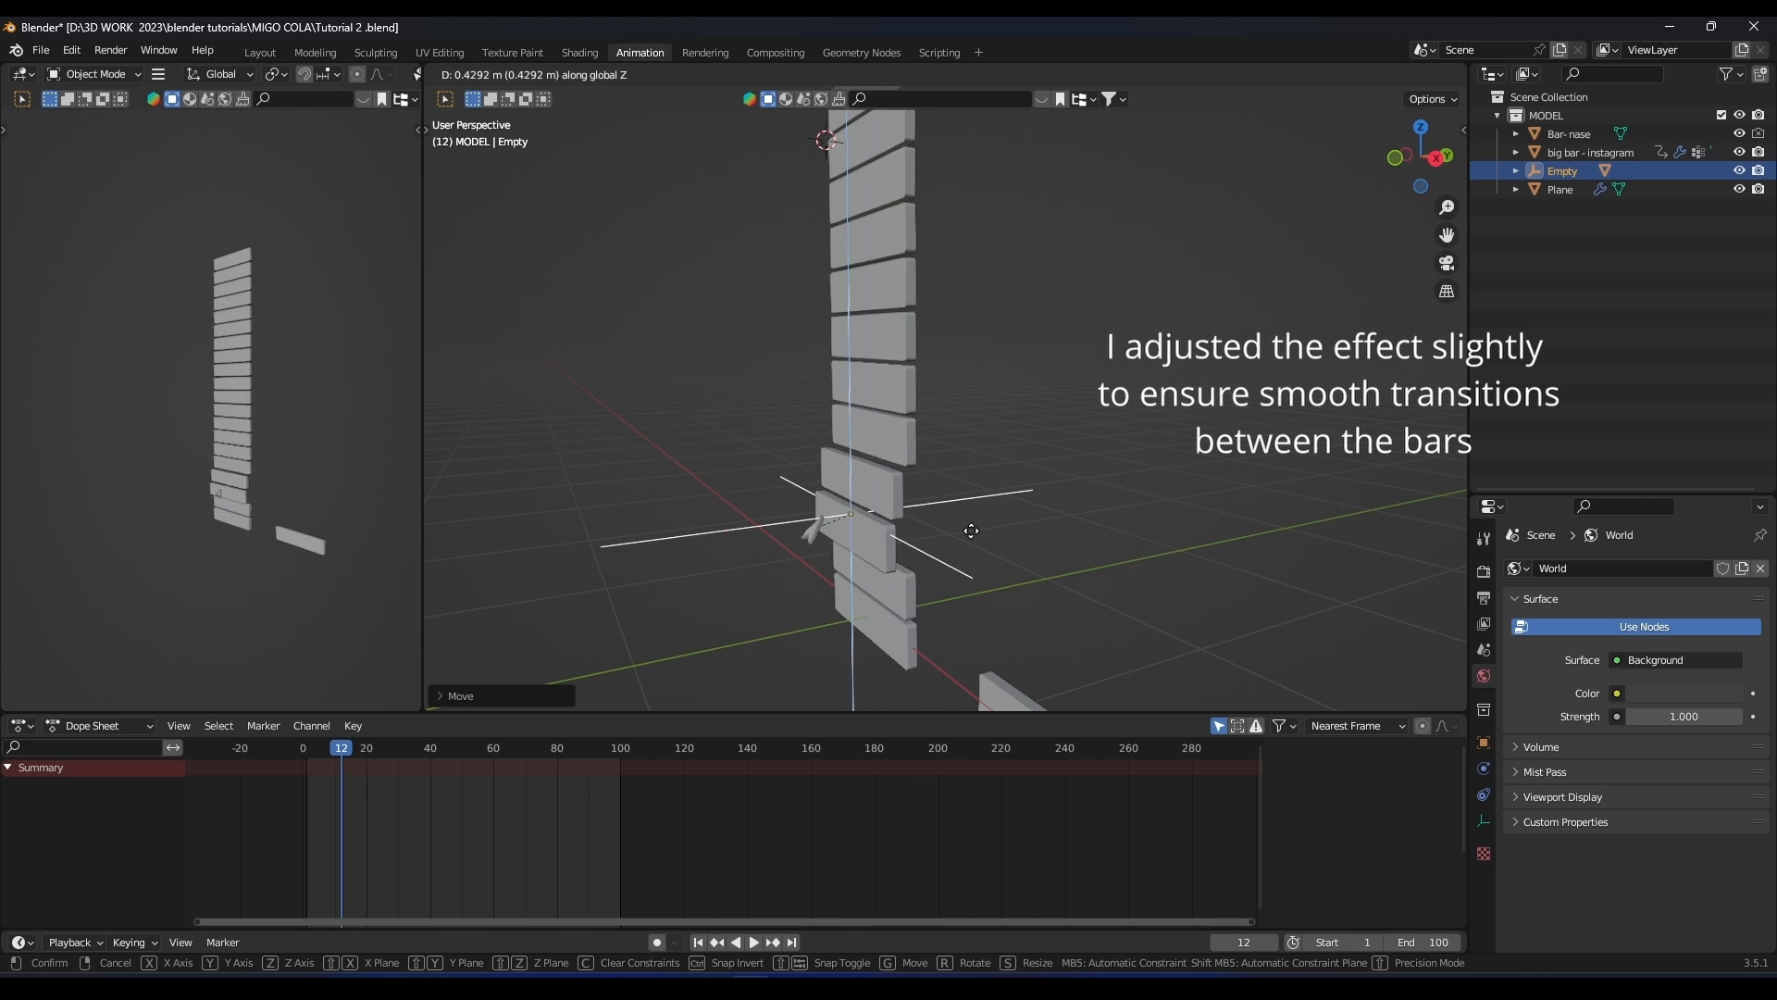
left_click(967, 588)
Return to frame 0 and move the Empty along Y away from the bar stack
left_click(304, 749)
scroll(781, 525, "down", 4)
key("g")
key("y")
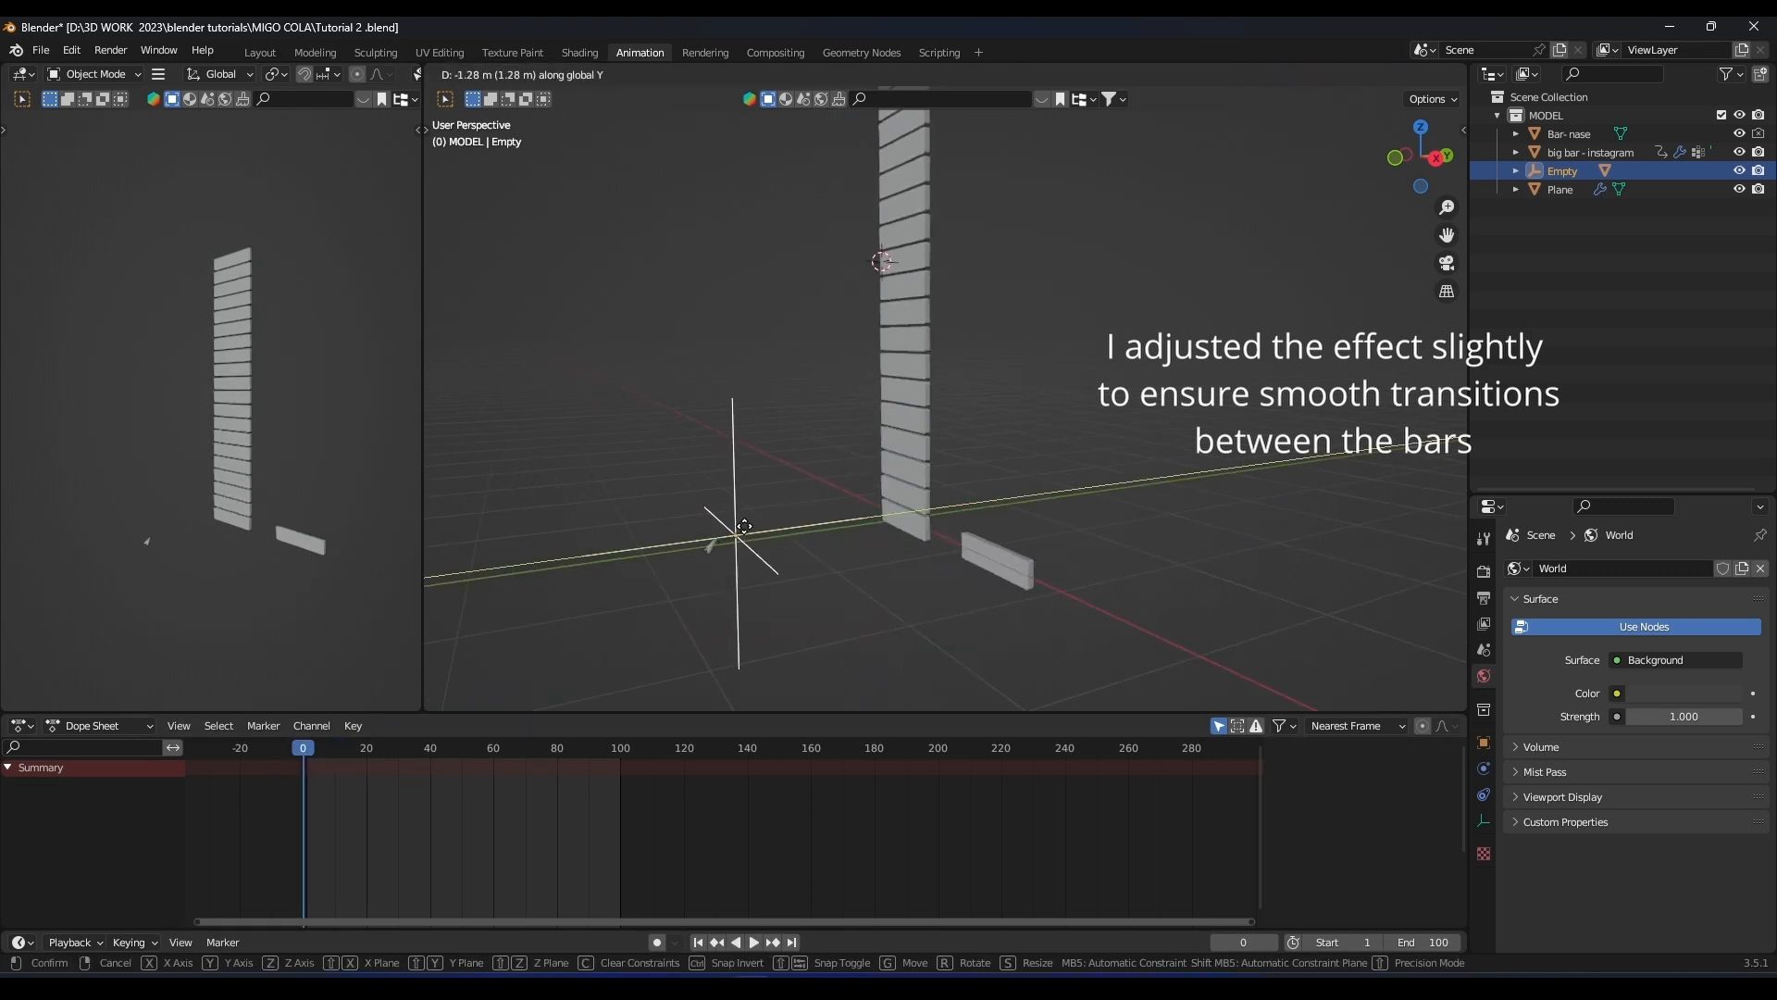
left_click(593, 555)
Select the separate bar beside the stack and rename it Bar- Base
scroll(796, 537, "up", 3)
middle_click_drag(616, 639, 1025, 508, "shift")
left_click(1024, 508)
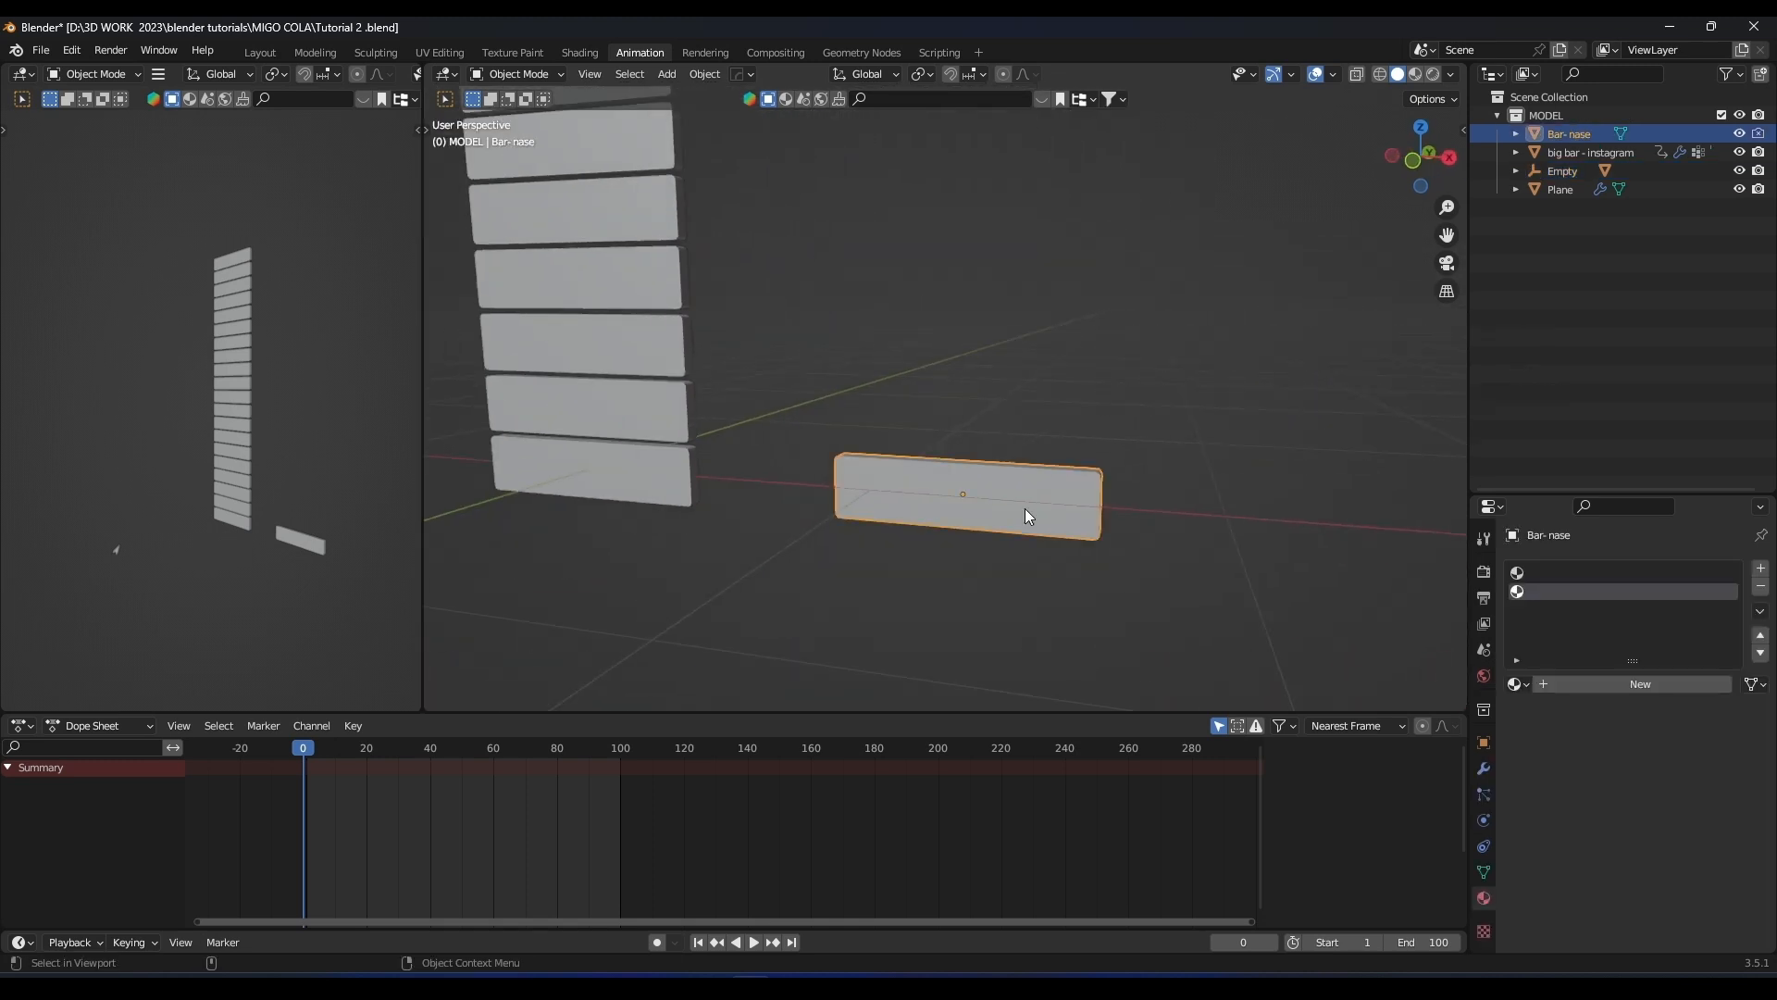
key("KP_Decimal")
key("KP_1")
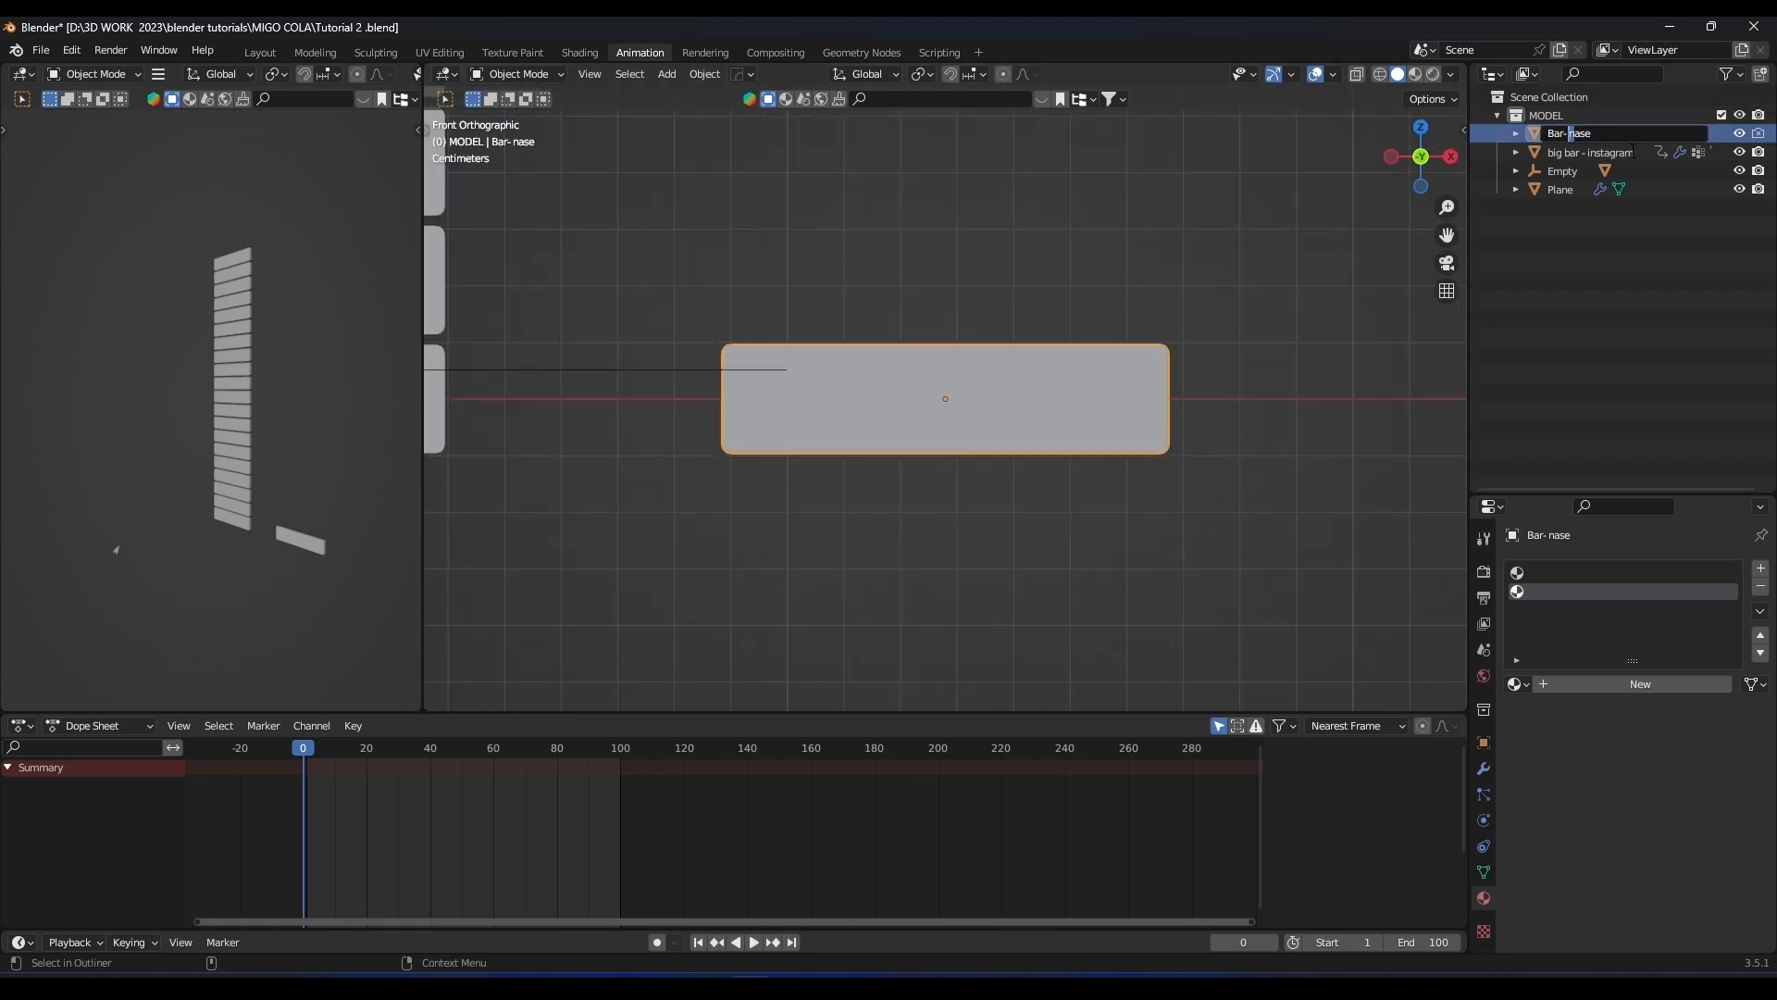
middle_click_drag(1035, 292, 973, 372)
Remove both empty material slots from Bar- Base and create a new material named Logo 1
left_click(1760, 590)
left_click(1761, 590)
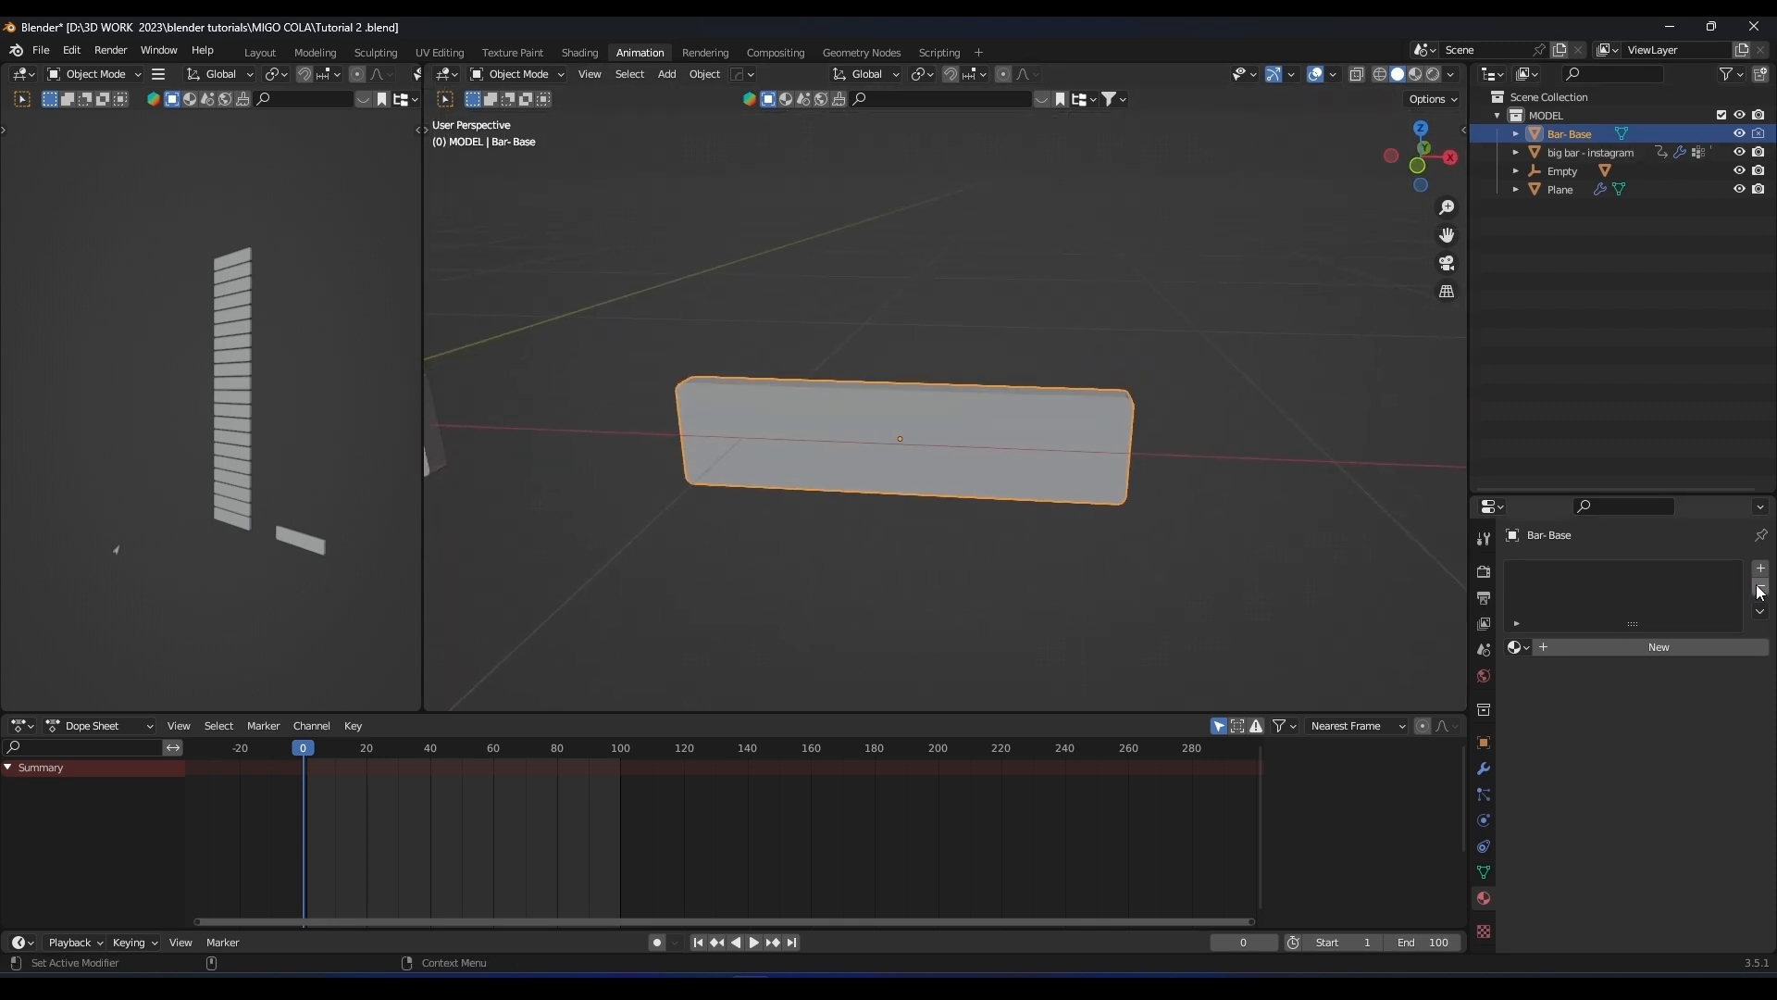
left_click(1622, 648)
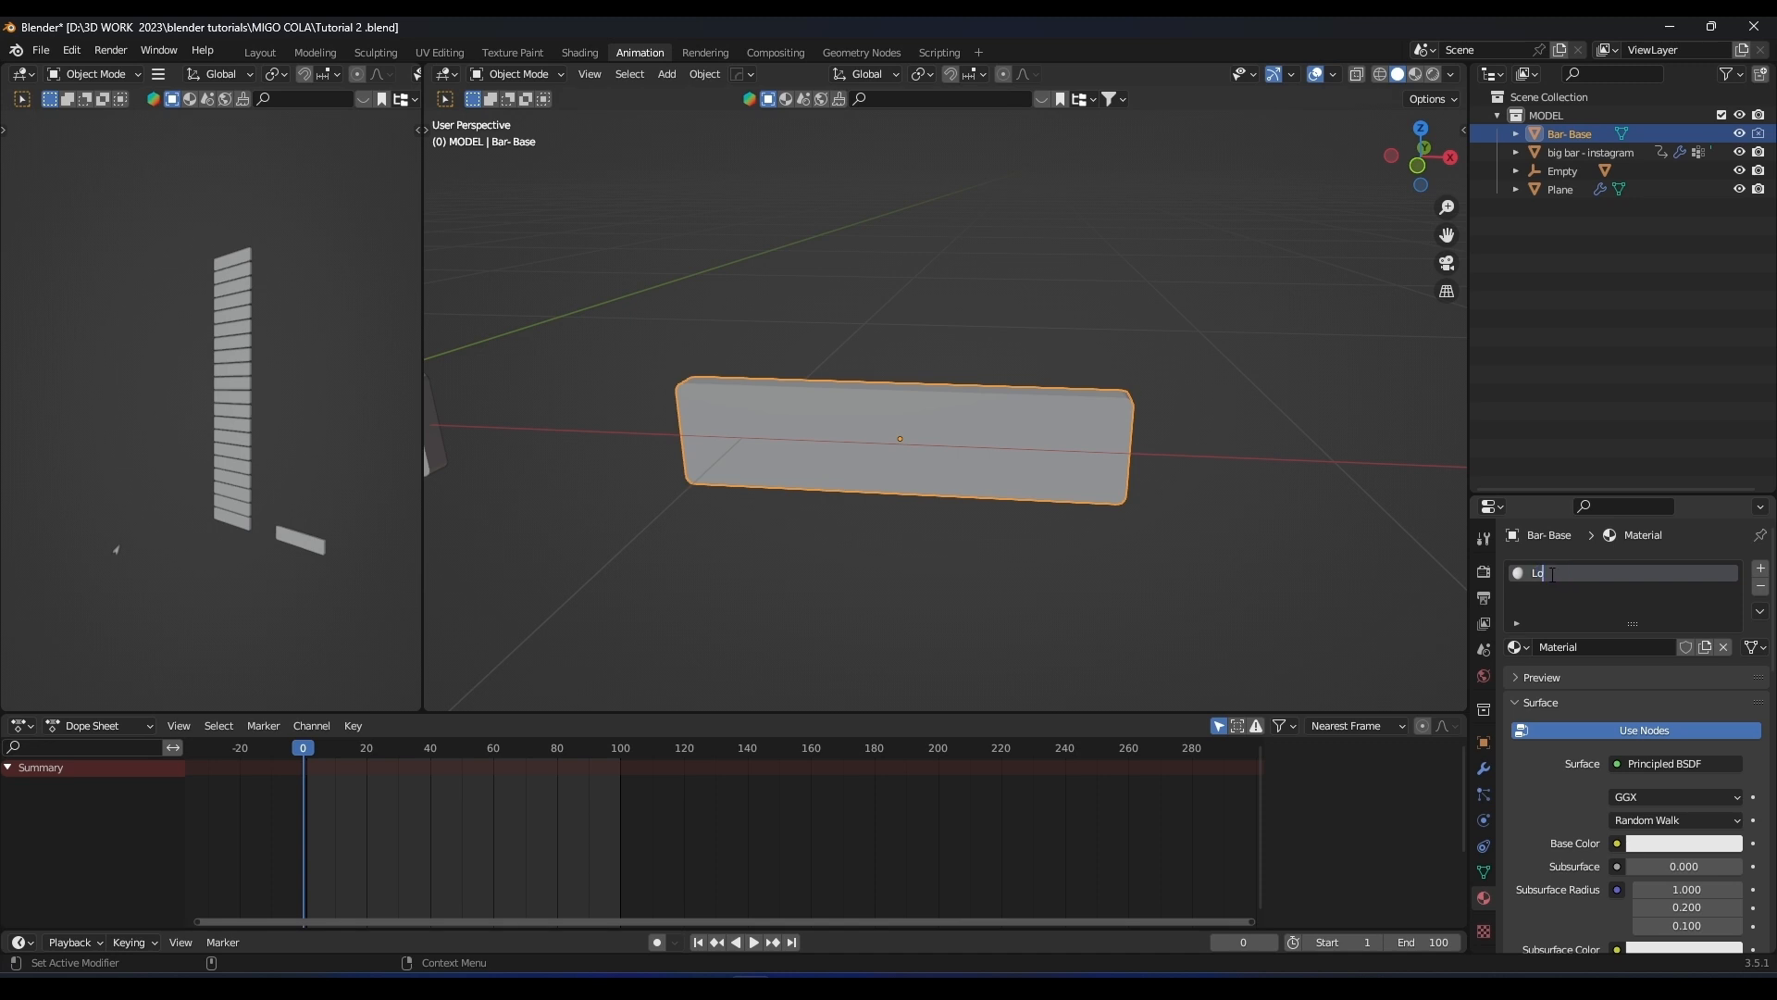
Switch to the Shading workspace and set up a narrow image editor showing Screenshot_2dd.png beside the node editor
middle_click_drag(971, 462, 635, 20)
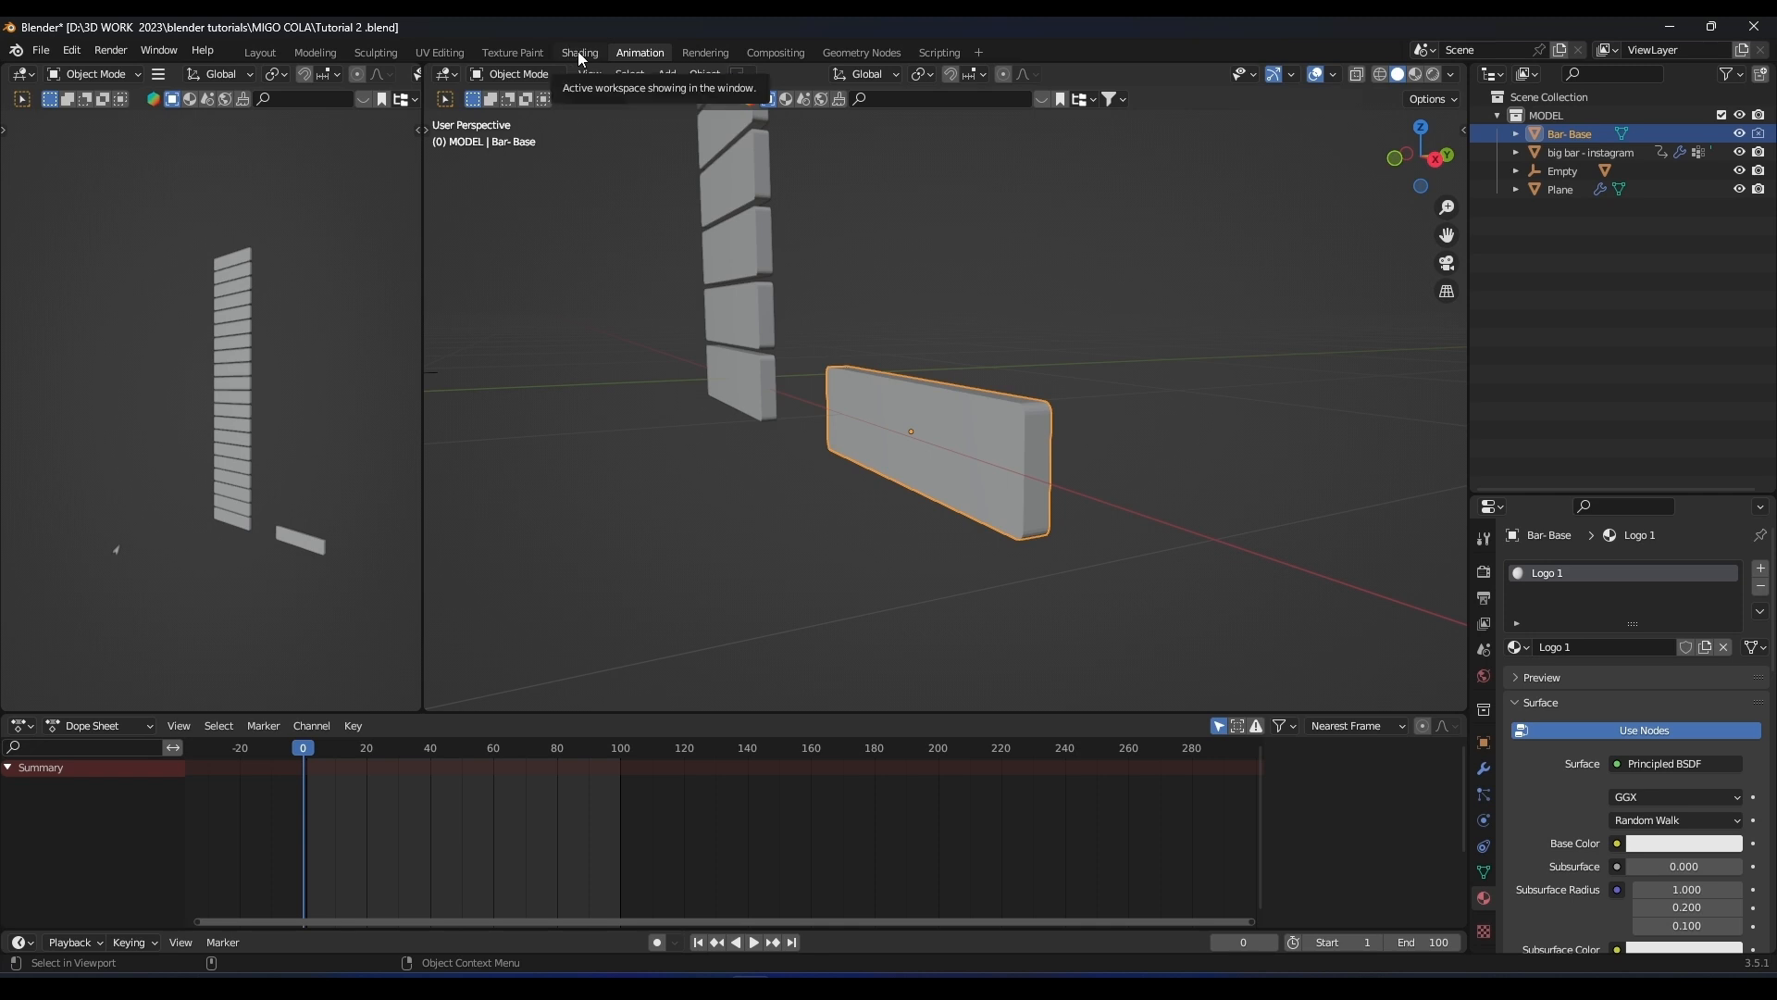
left_click(579, 53)
left_click_drag(639, 701, 228, 708)
left_click(19, 581)
left_click(59, 660)
scroll(622, 372, "up", 3)
scroll(111, 761, "up", 3)
scroll(150, 720, "down", 2)
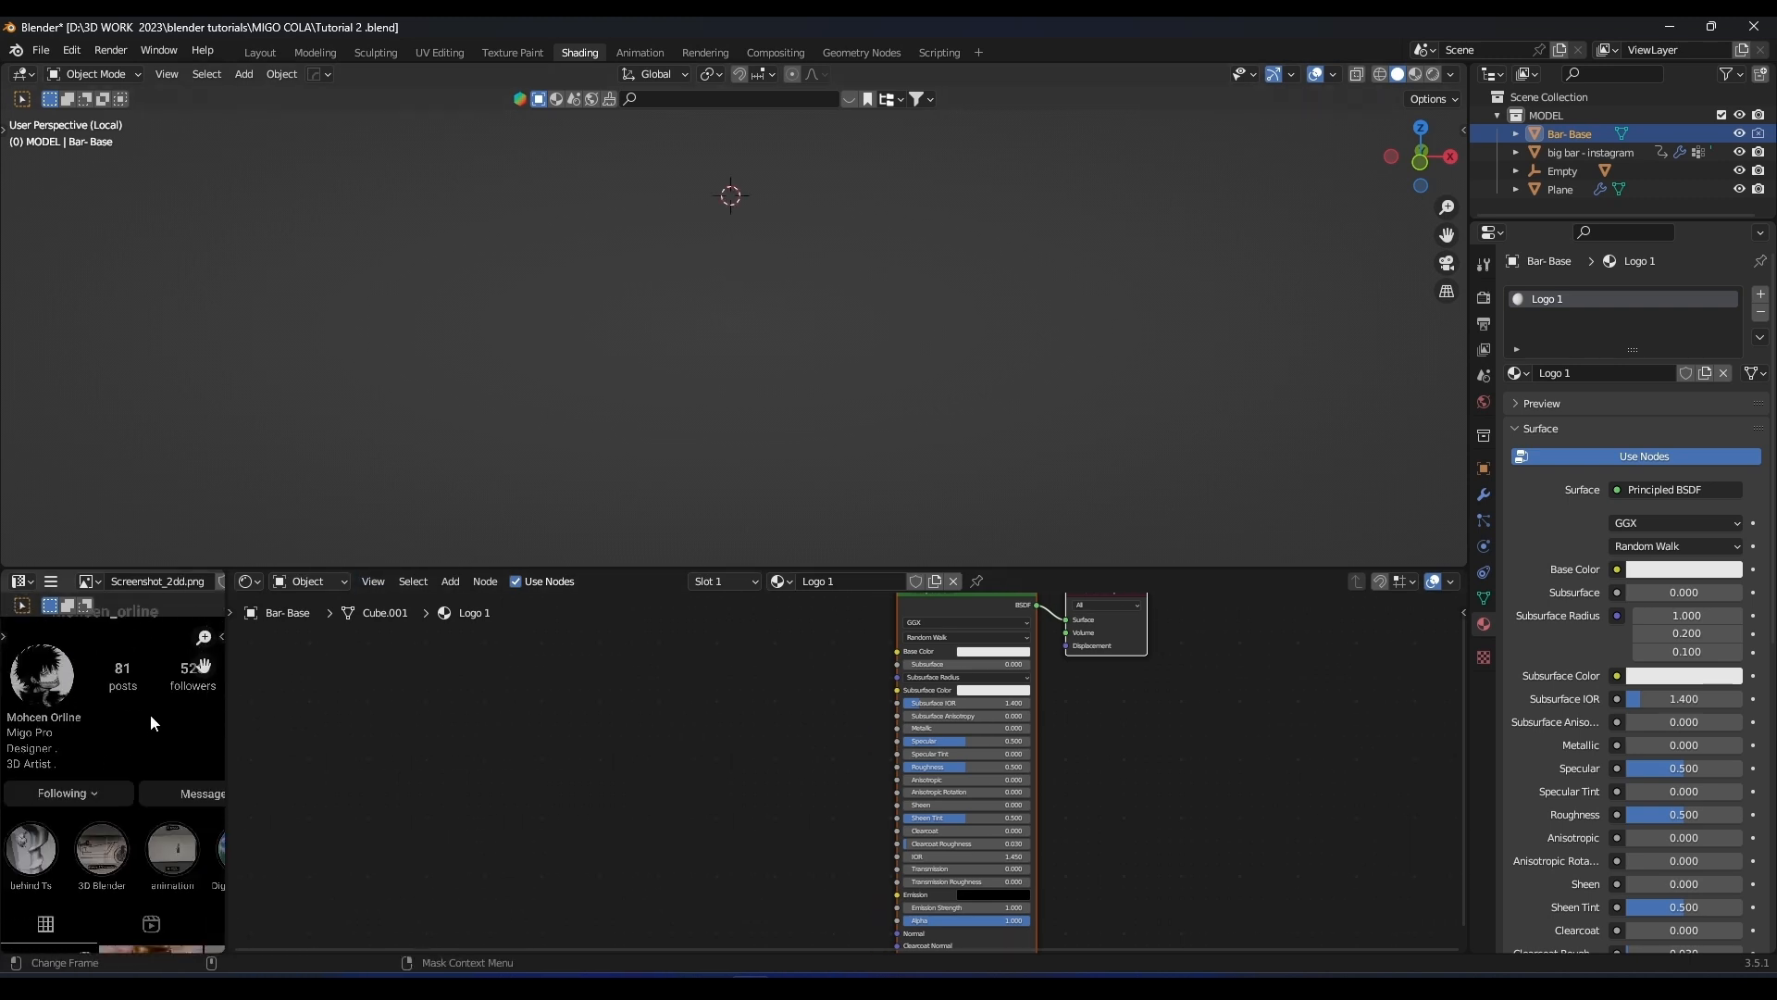
middle_click_drag(151, 720, 126, 824)
Leave local view to show the whole scene with the bar stack and the separate bar
key("KP_1")
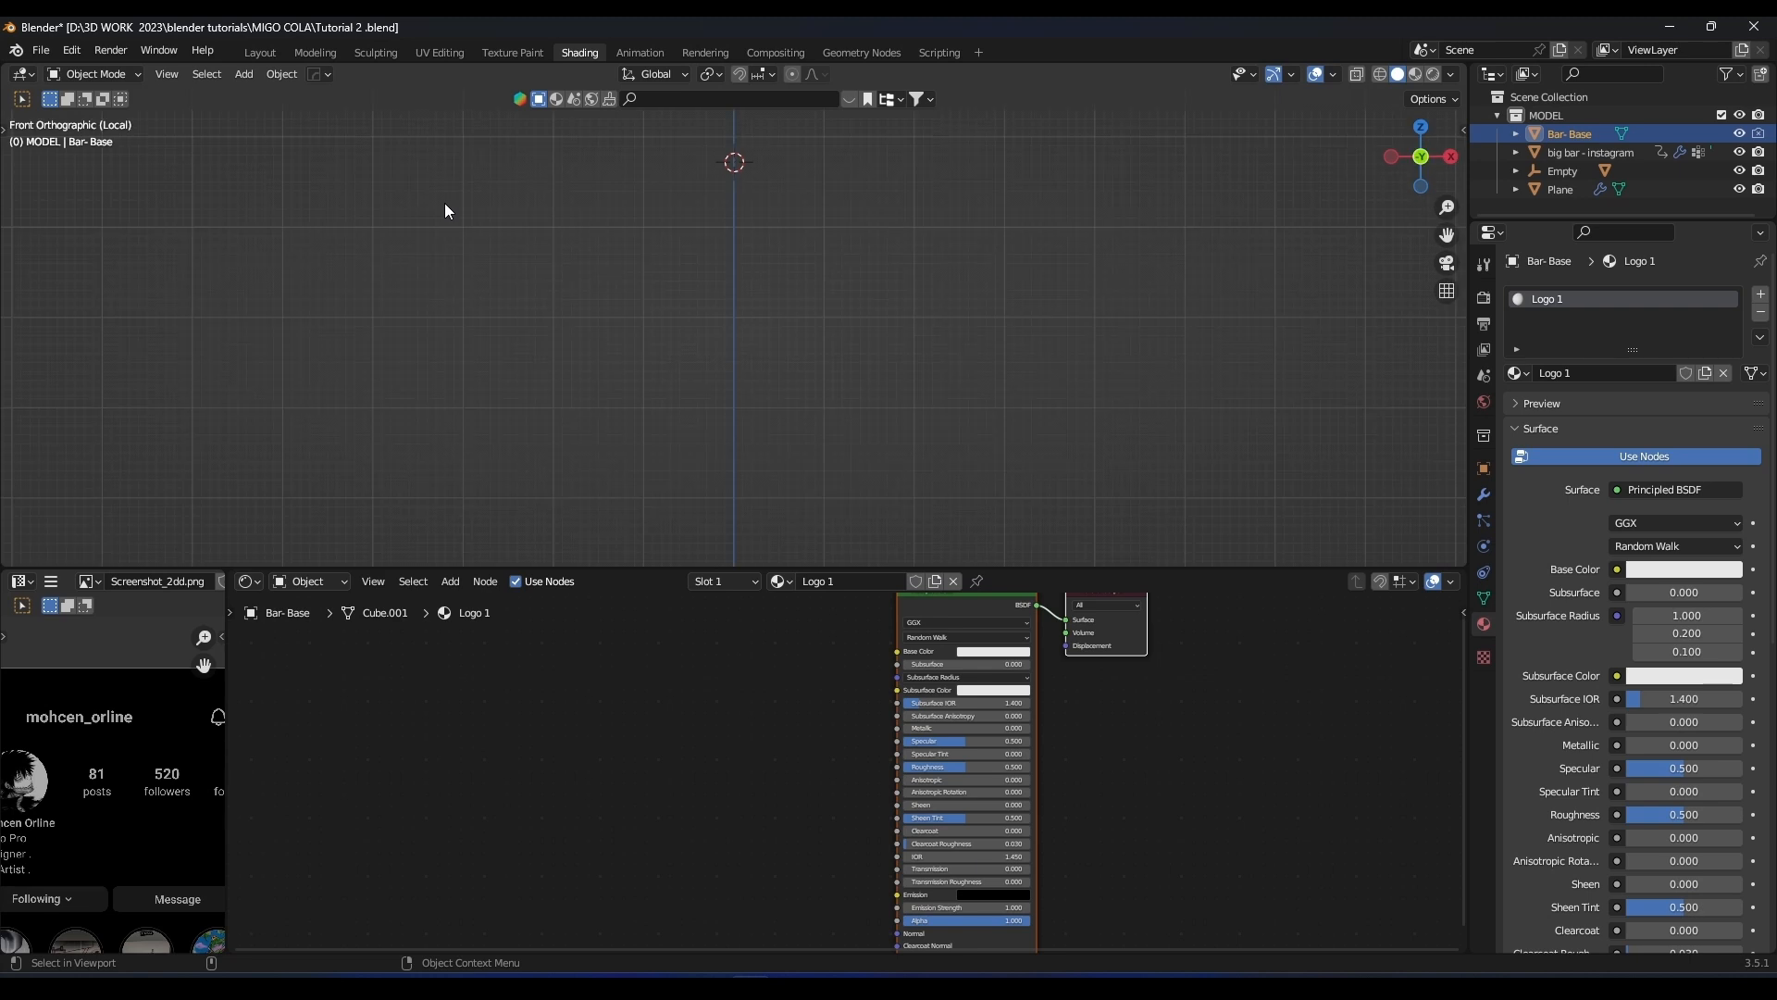
key("KP_Divide")
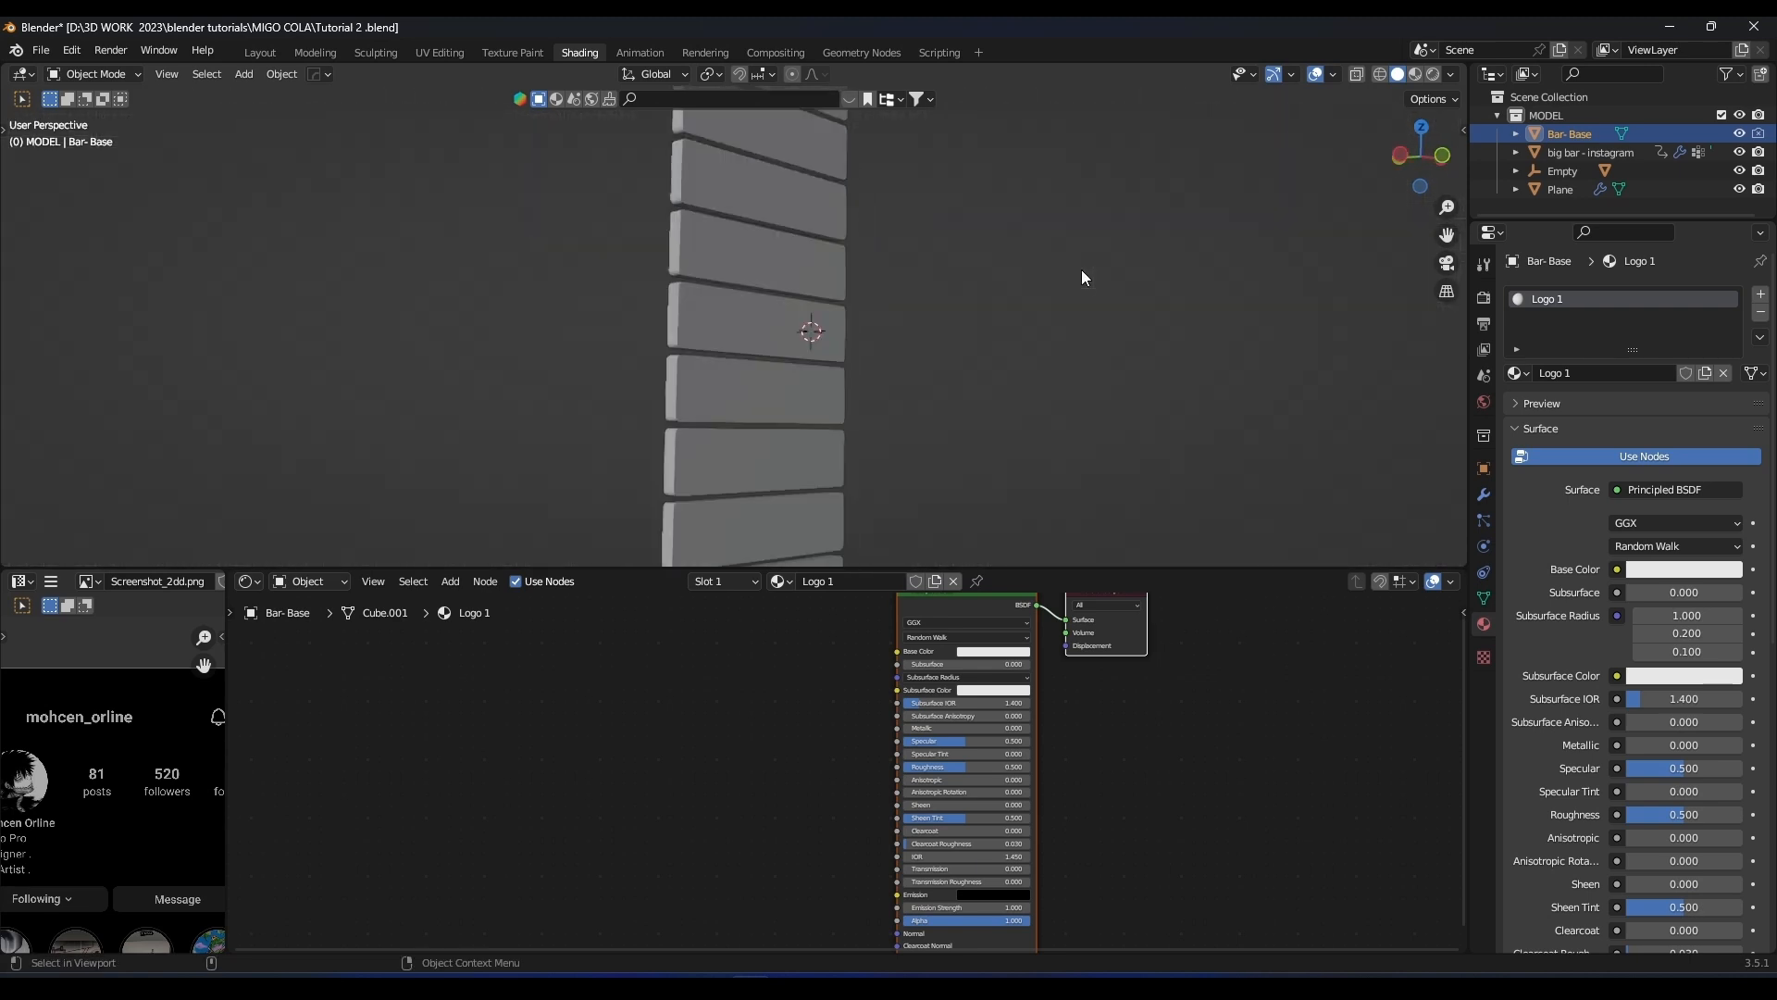
scroll(1080, 275, "down", 5)
middle_click_drag(1080, 275, 1001, 320)
Turn on the on-screen display of key and mouse inputs for the 3D viewport
key("n")
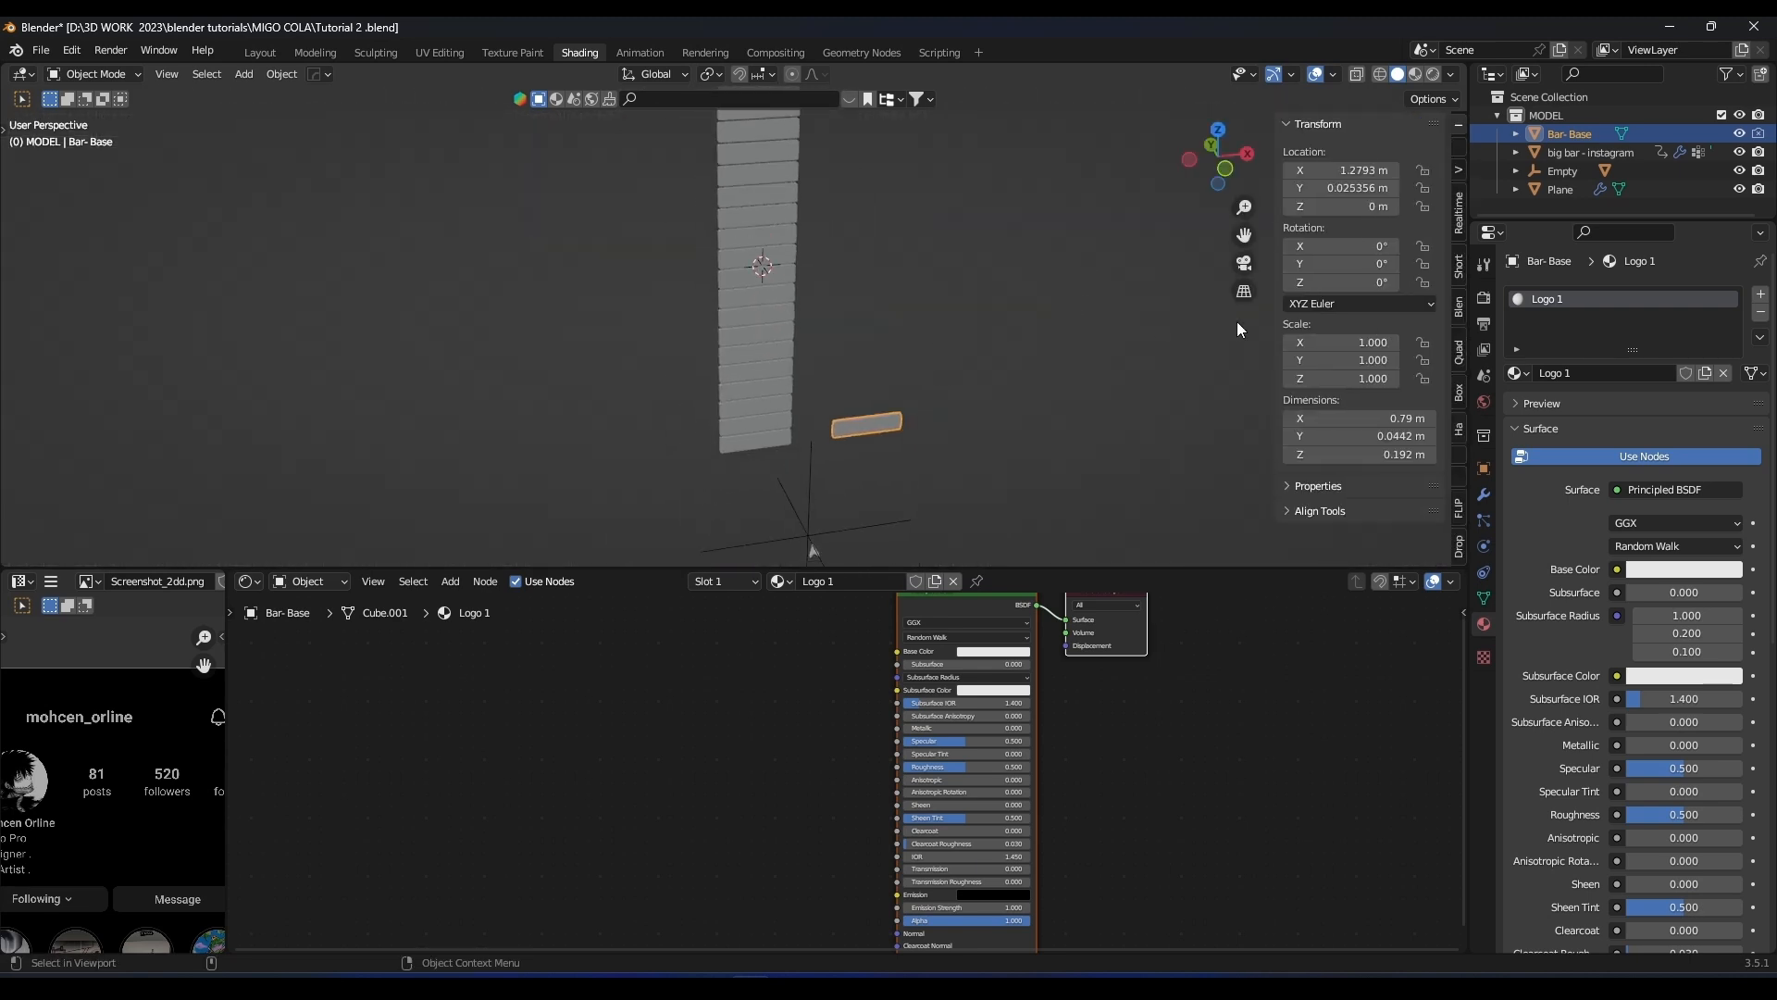
left_click(1457, 174)
left_click(1458, 148)
left_click(1457, 128)
left_click(1458, 148)
scroll(1458, 165, "down", 4)
scroll(1458, 165, "up", 1)
left_click(1386, 156)
key("n")
Frame the Bar- Base object in the viewport and switch to Material Preview shading
middle_click_drag(1014, 384, 942, 252)
scroll(943, 252, "up", 5)
middle_click_drag(1026, 324, 992, 372, "shift")
key("KP_1")
key("KP_Decimal")
key("z")
Rearrange the Principled BSDF and Material Output nodes with more space between them
middle_click_drag(1166, 685, 981, 797, "shift")
mouse_move(945, 735)
left_mouse_down()
mouse_move(1102, 781)
mouse_move(922, 697)
mouse_move(975, 739)
left_mouse_up()
left_click(954, 718)
left_click_drag(931, 711, 1063, 786)
Add a ColorRamp node to the Logo 1 material and connect its Color output to the Principled BSDF's Base Color
middle_click_drag(922, 351, 901, 369)
scroll(972, 318, "up", 2)
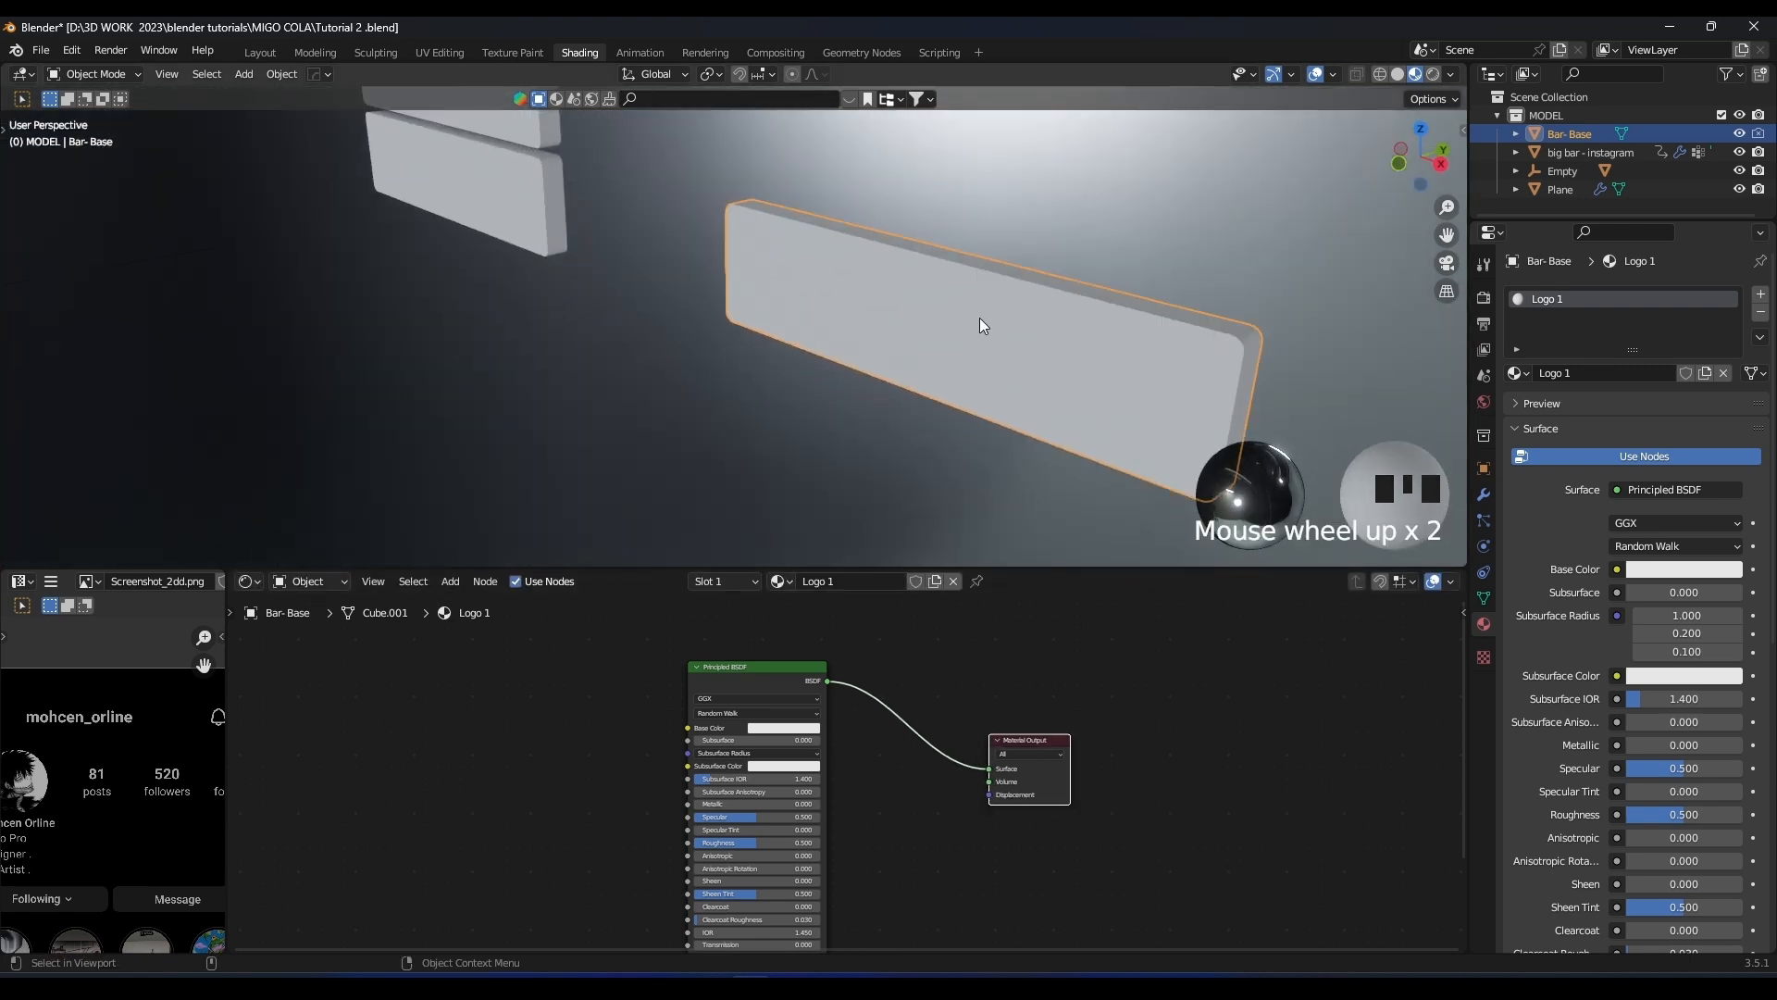
middle_click_drag(972, 318, 944, 370)
middle_click_drag(559, 773, 963, 721, "shift")
scroll(963, 721, "down", 2, "shift")
key("shift+a")
type("c")
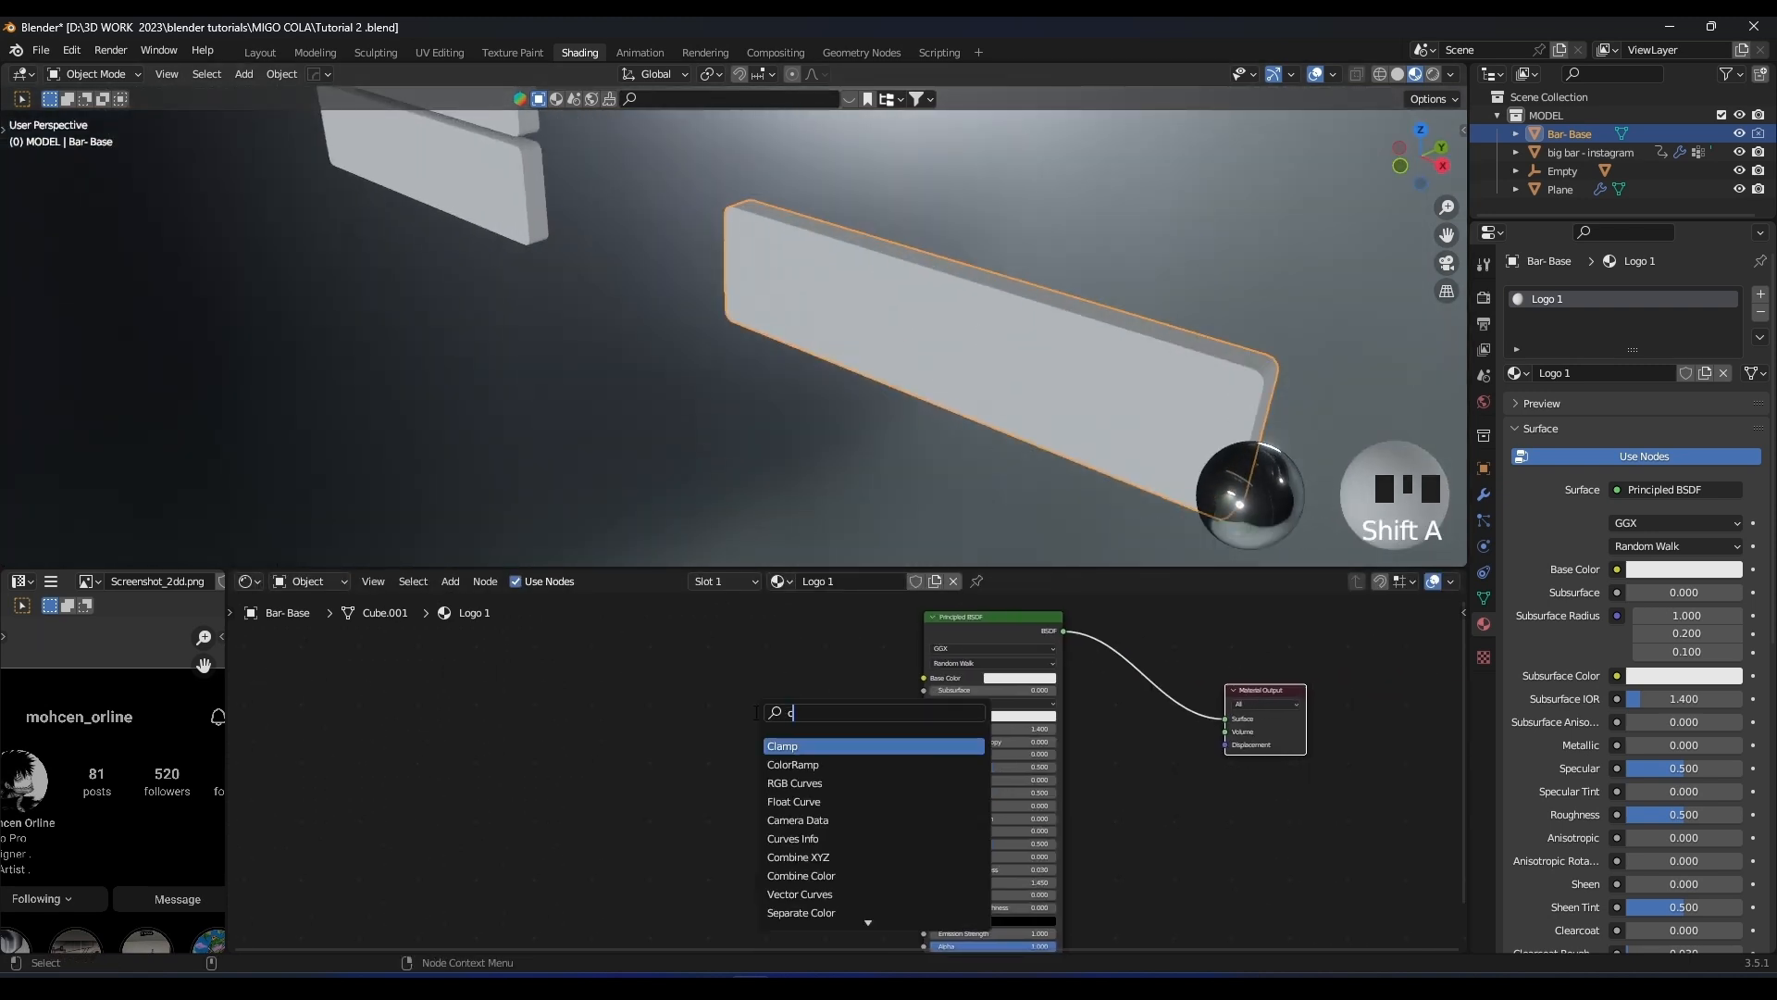
type("olo")
key("Return")
left_click(729, 676)
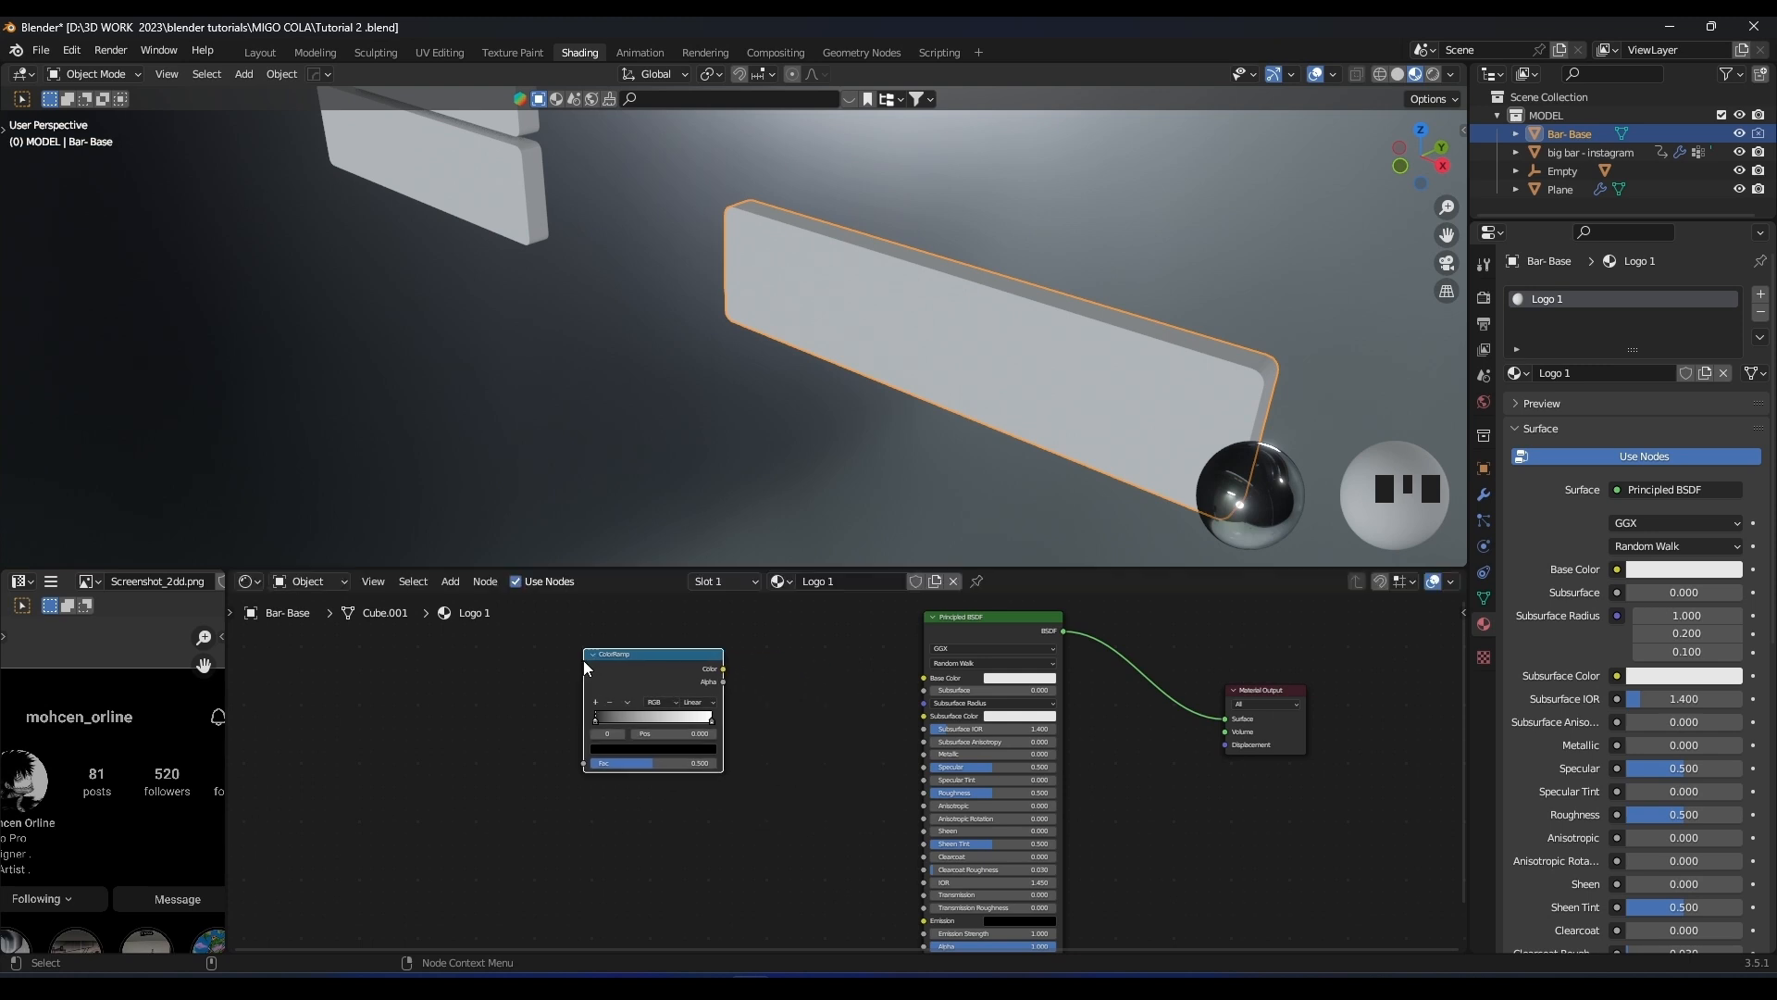
left_click_drag(721, 670, 929, 682)
scroll(753, 698, "up", 2, "shift")
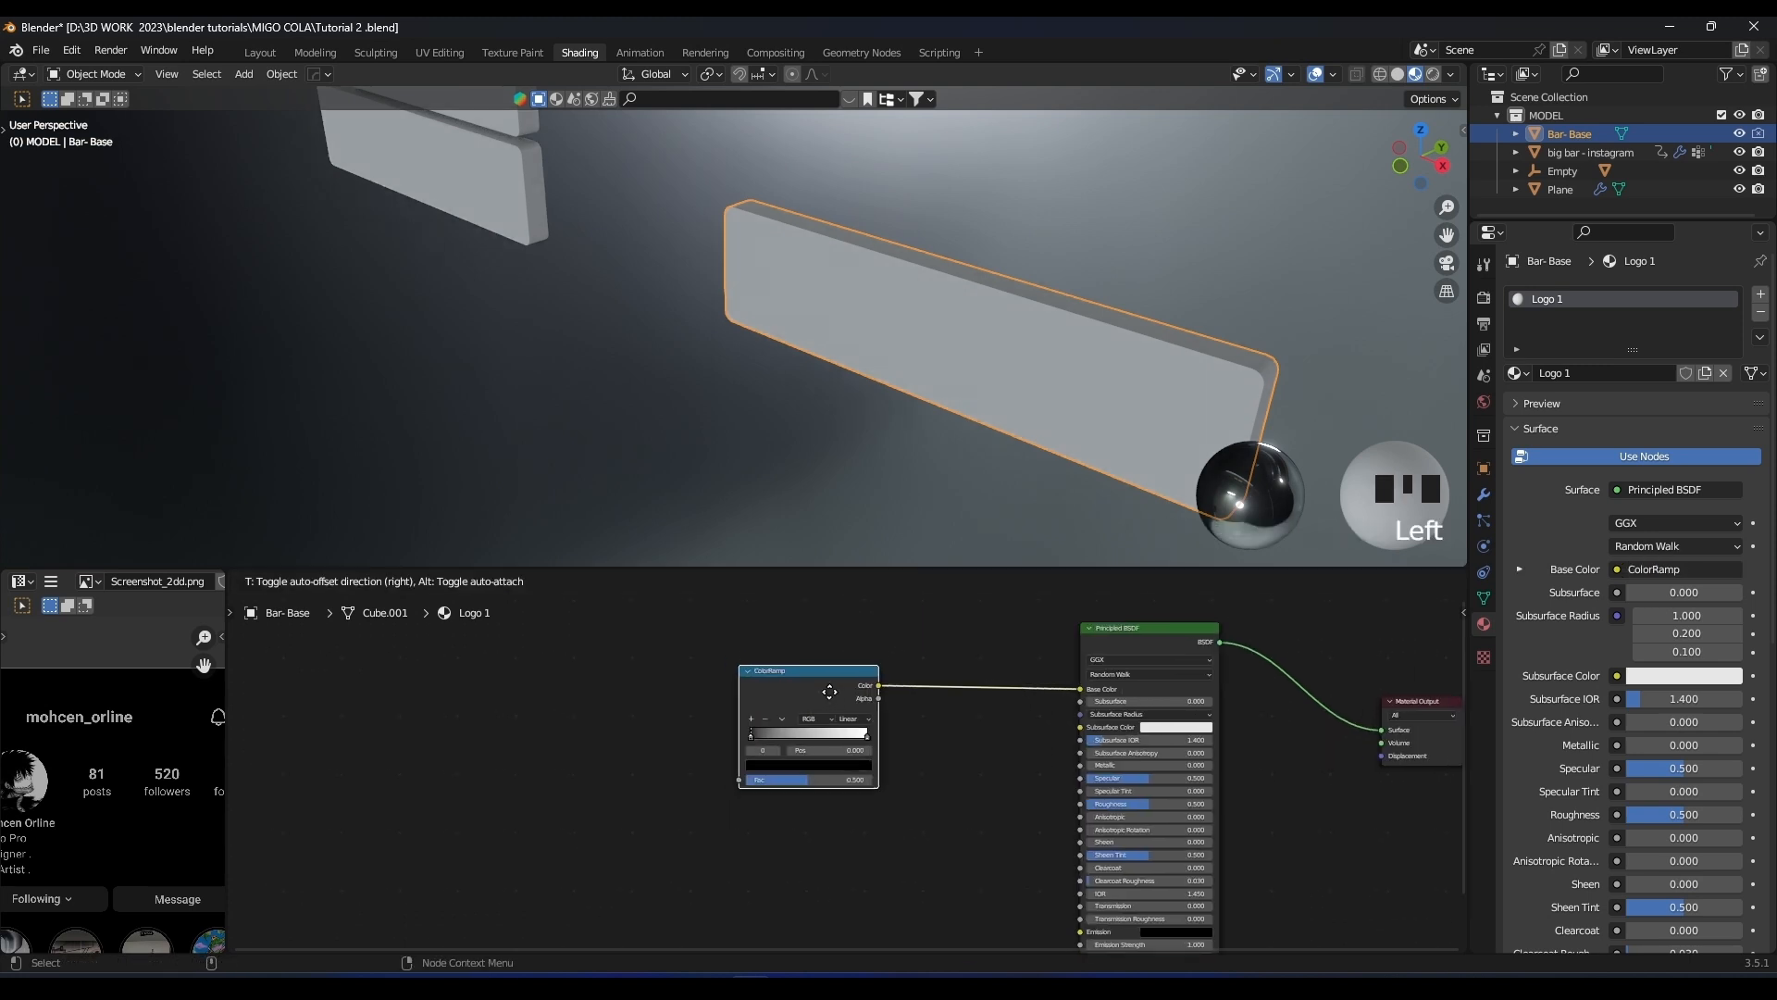
Colour the ColorRamp's first stop yellow, its middle stop cyan and its last stop pink
left_click(845, 772)
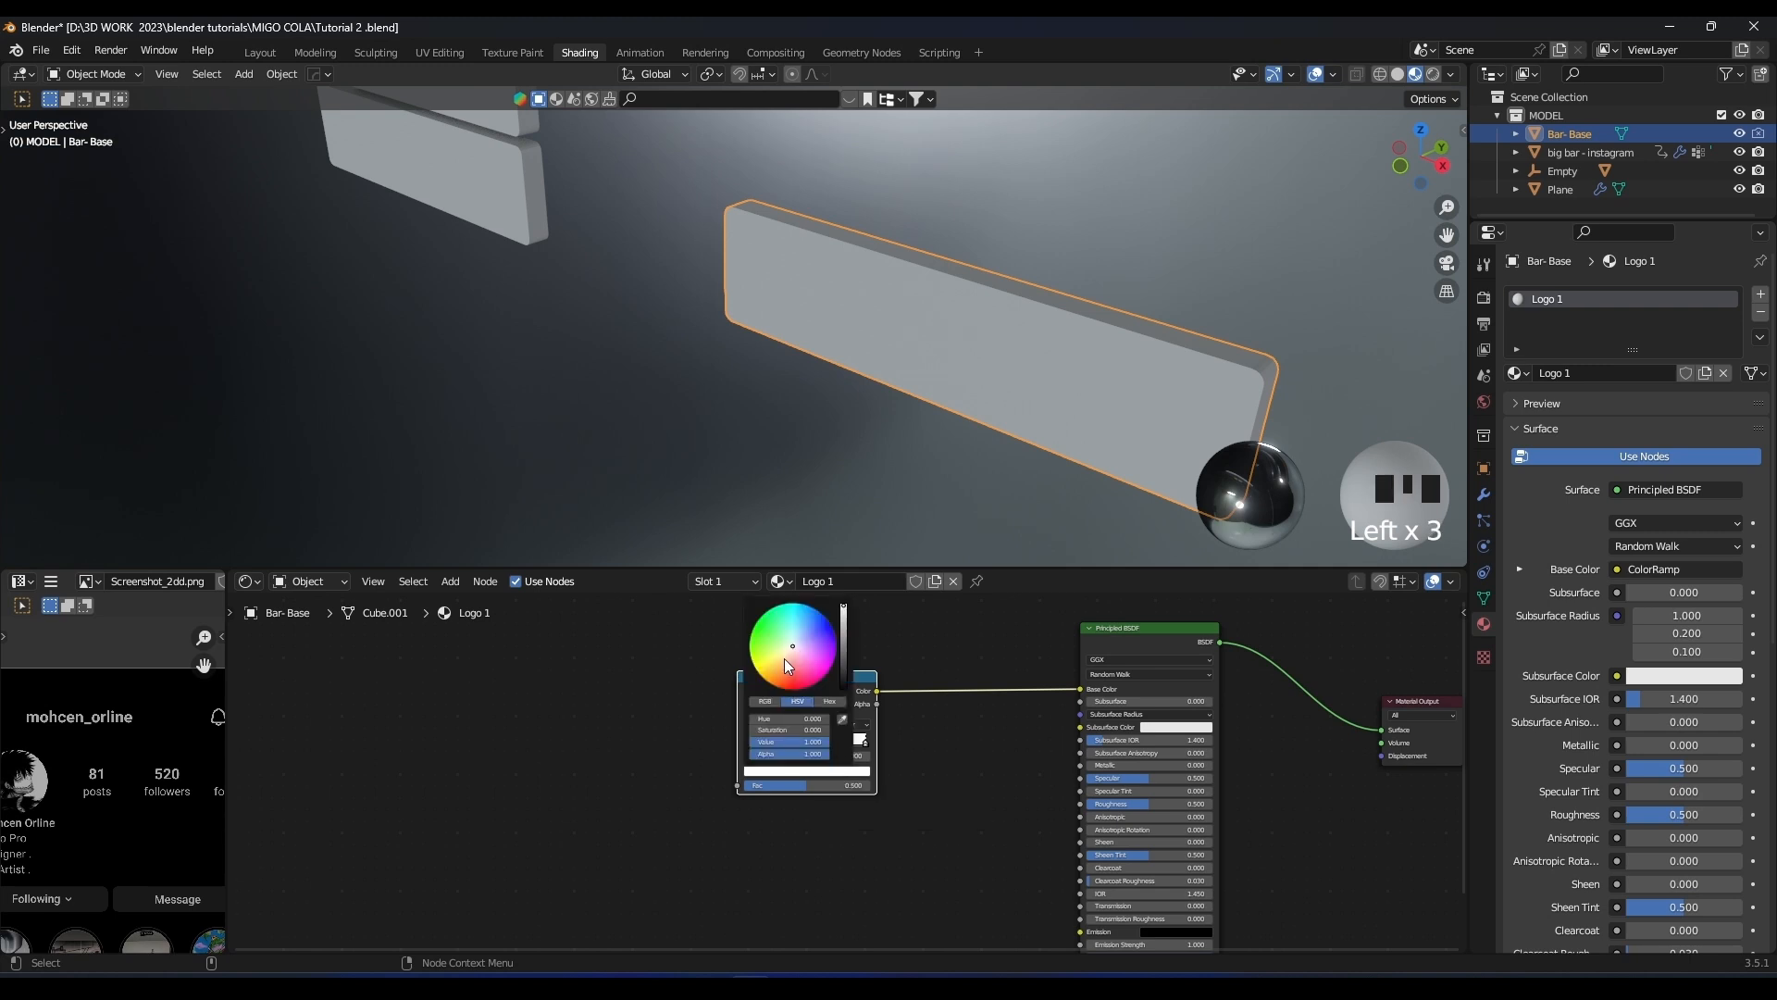
left_click_drag(787, 666, 831, 667)
left_click(788, 740)
left_click(809, 769)
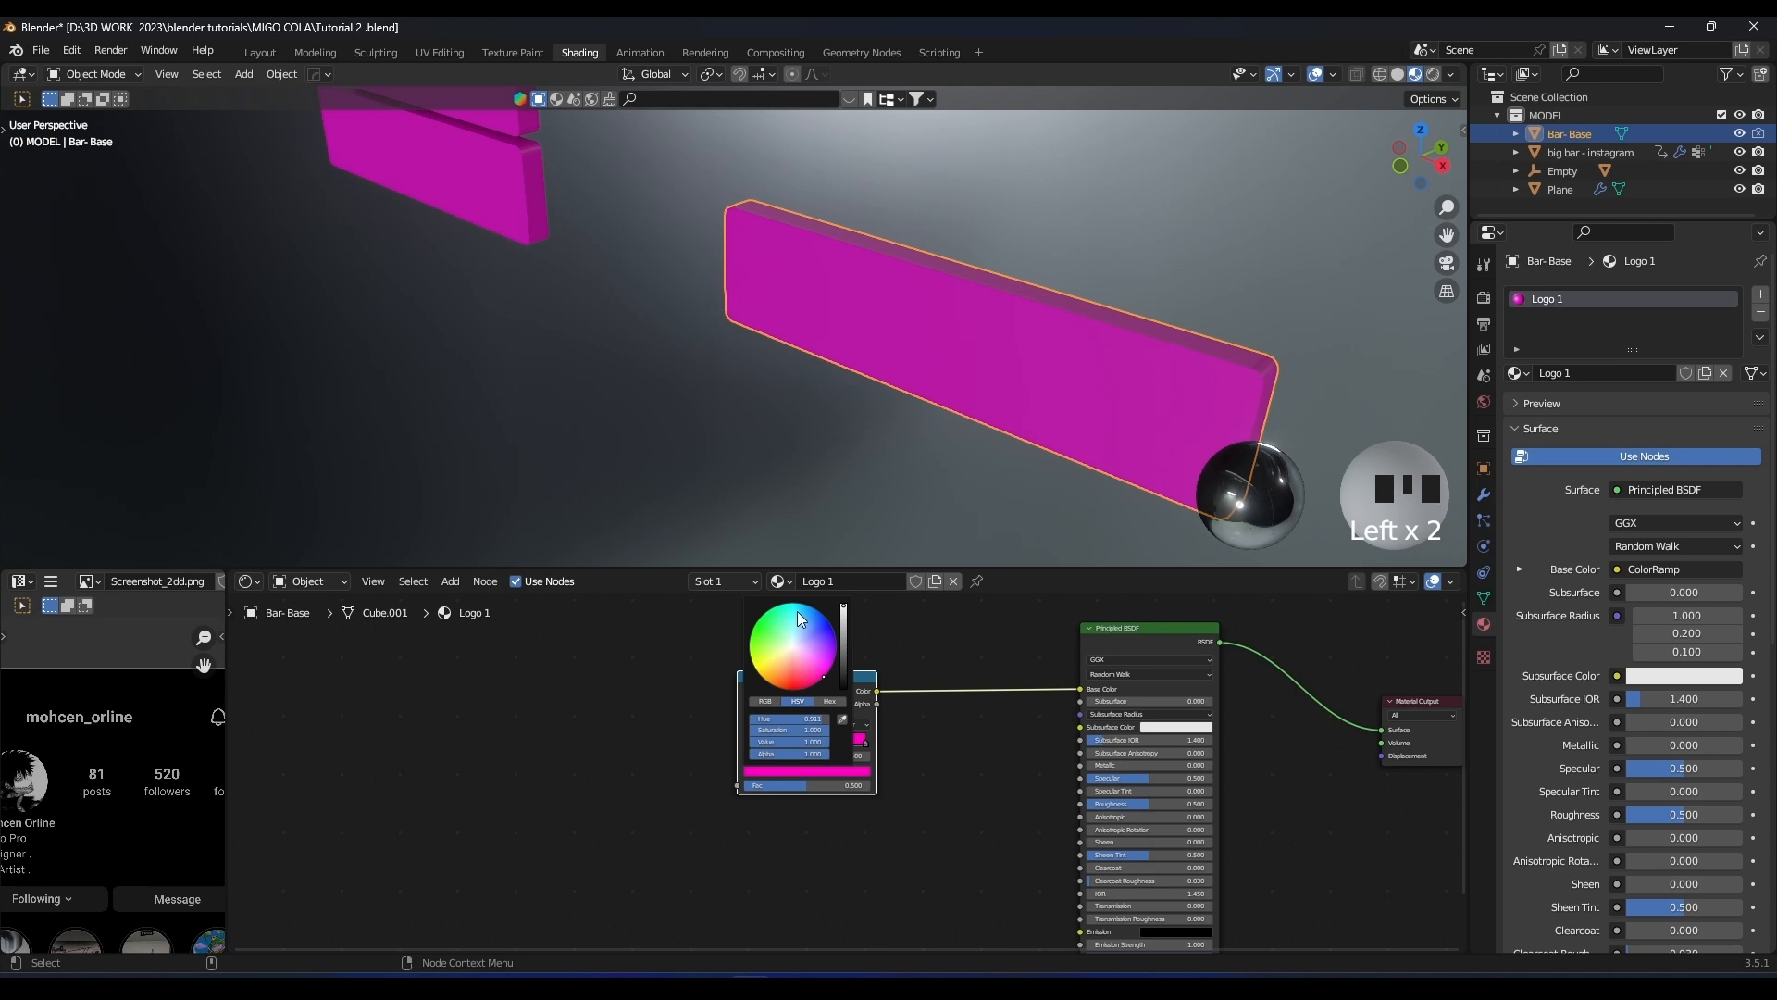
left_click_drag(809, 618, 795, 604)
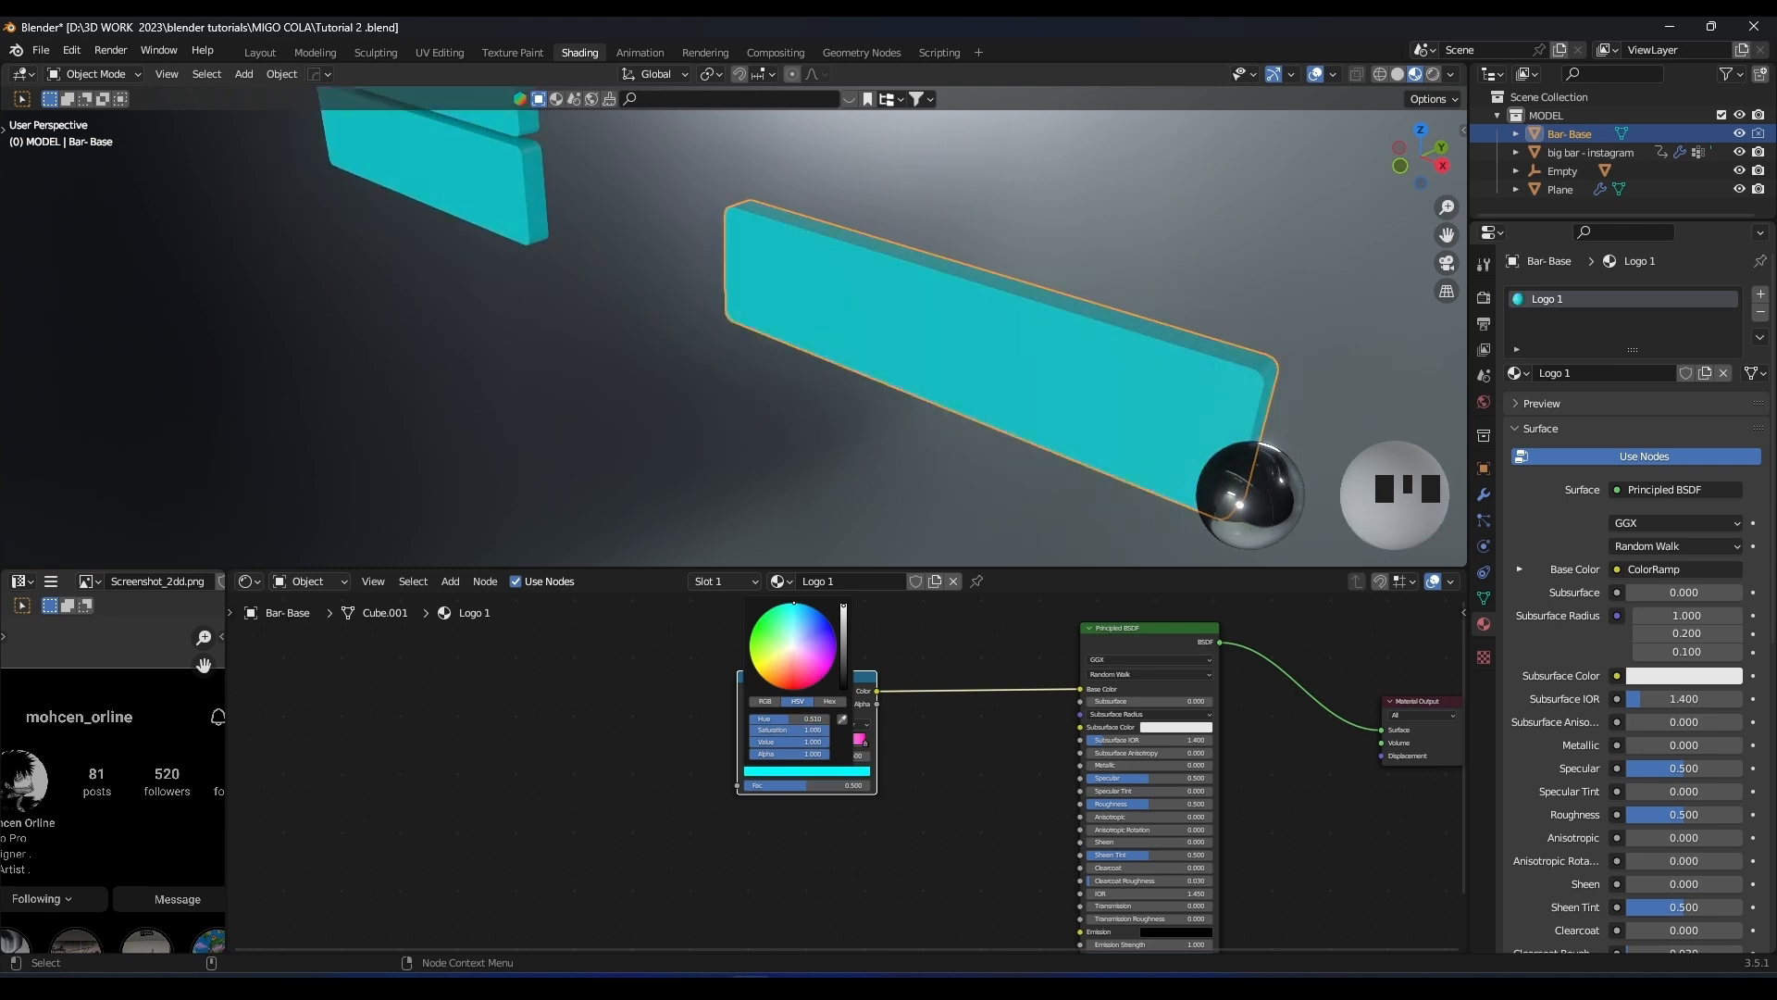
left_click(749, 742)
left_click(767, 771)
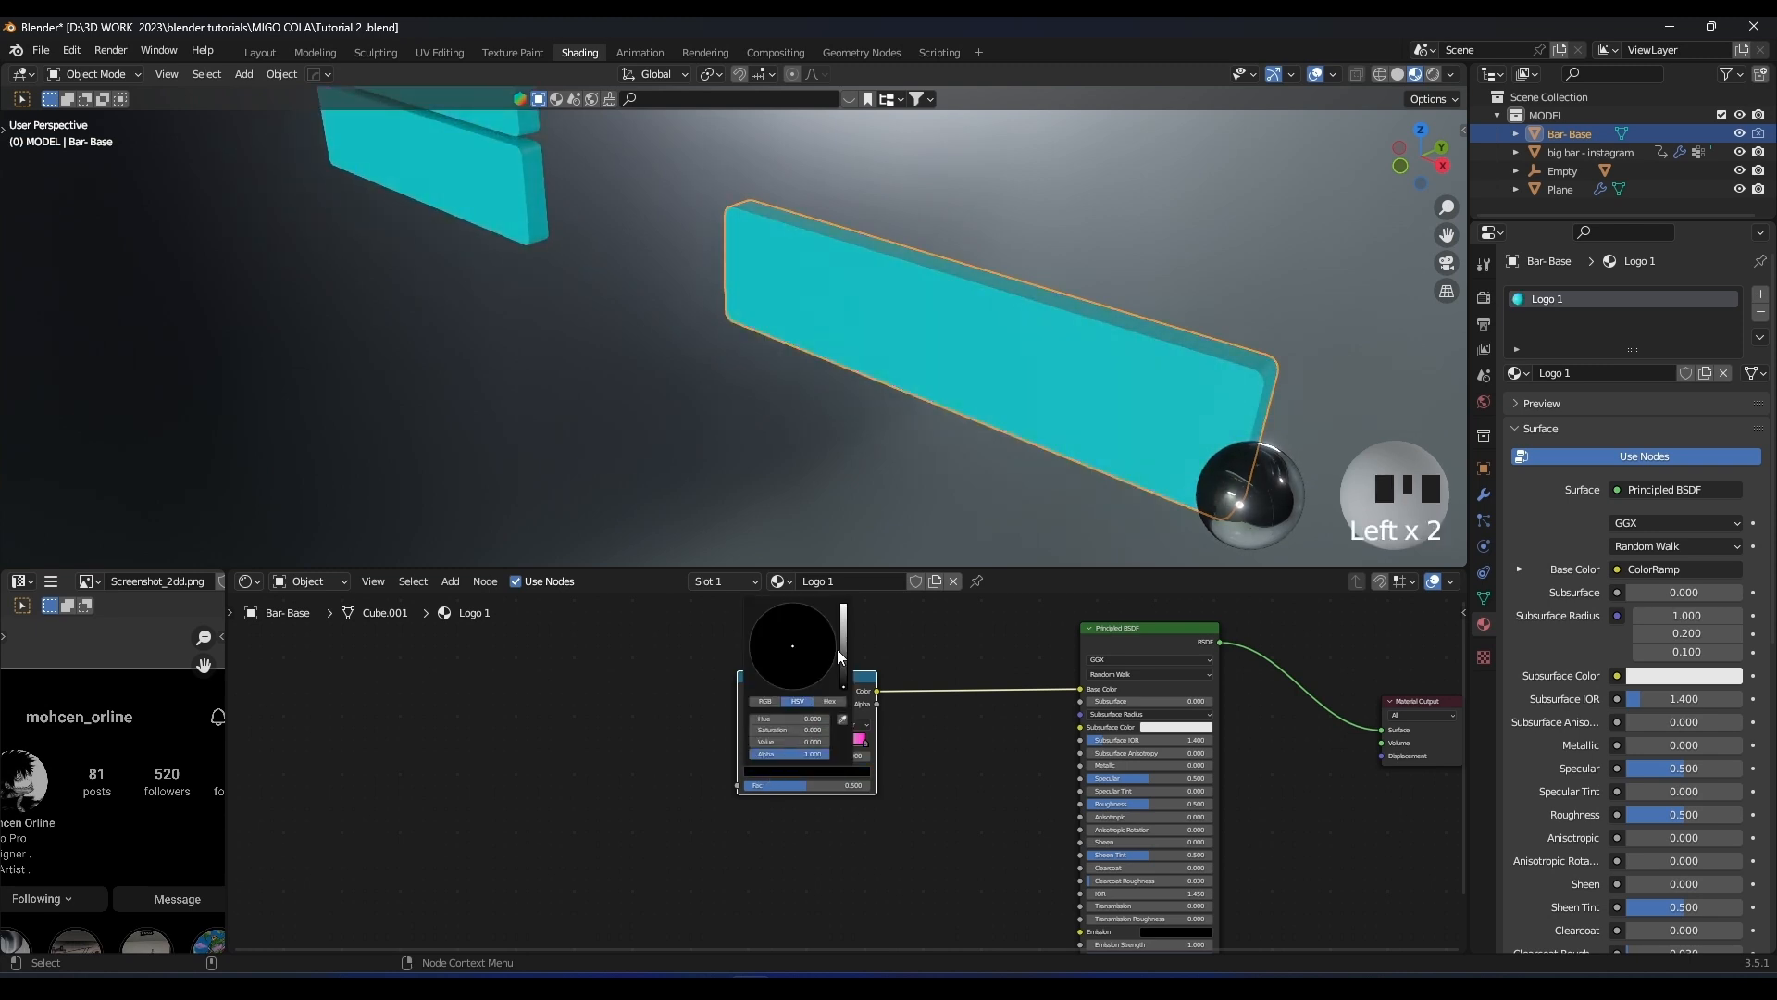
left_click_drag(840, 654, 821, 622)
Add a Geometry node in front of the ColorRamp
middle_click_drag(841, 500, 898, 412)
scroll(970, 349, "down", 3)
scroll(814, 748, "up", 9)
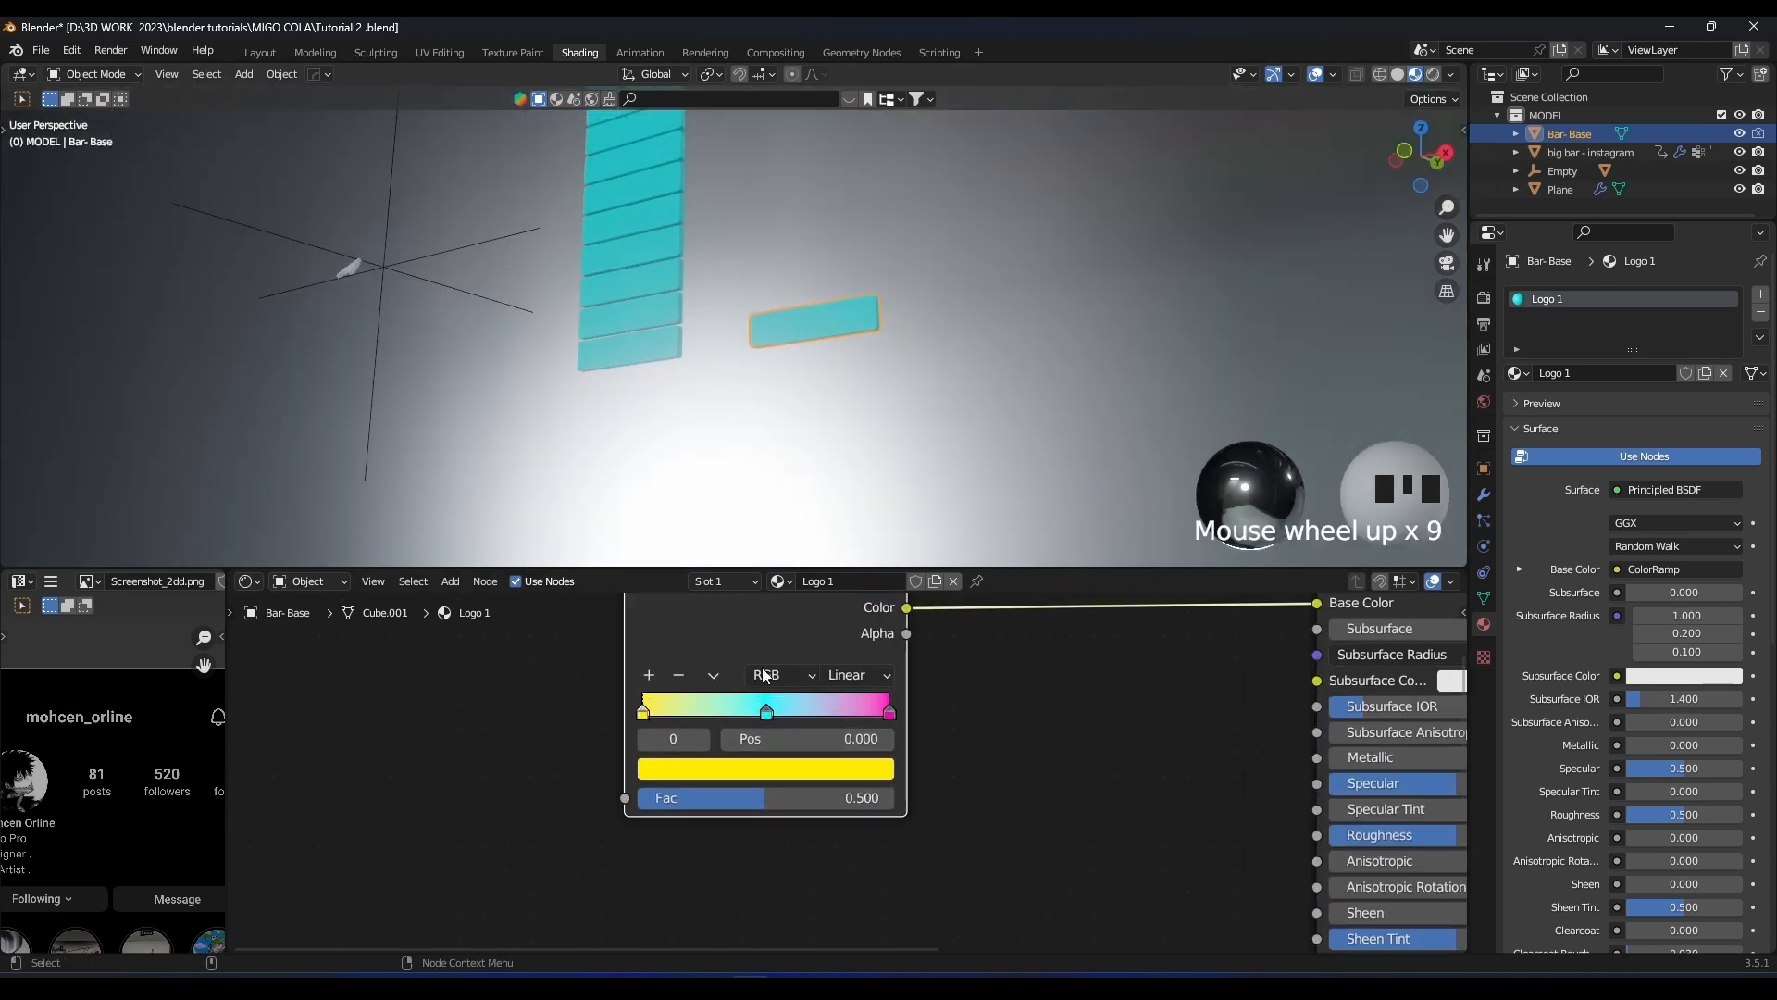
scroll(818, 720, "down", 3)
scroll(1000, 734, "down", 2, "shift")
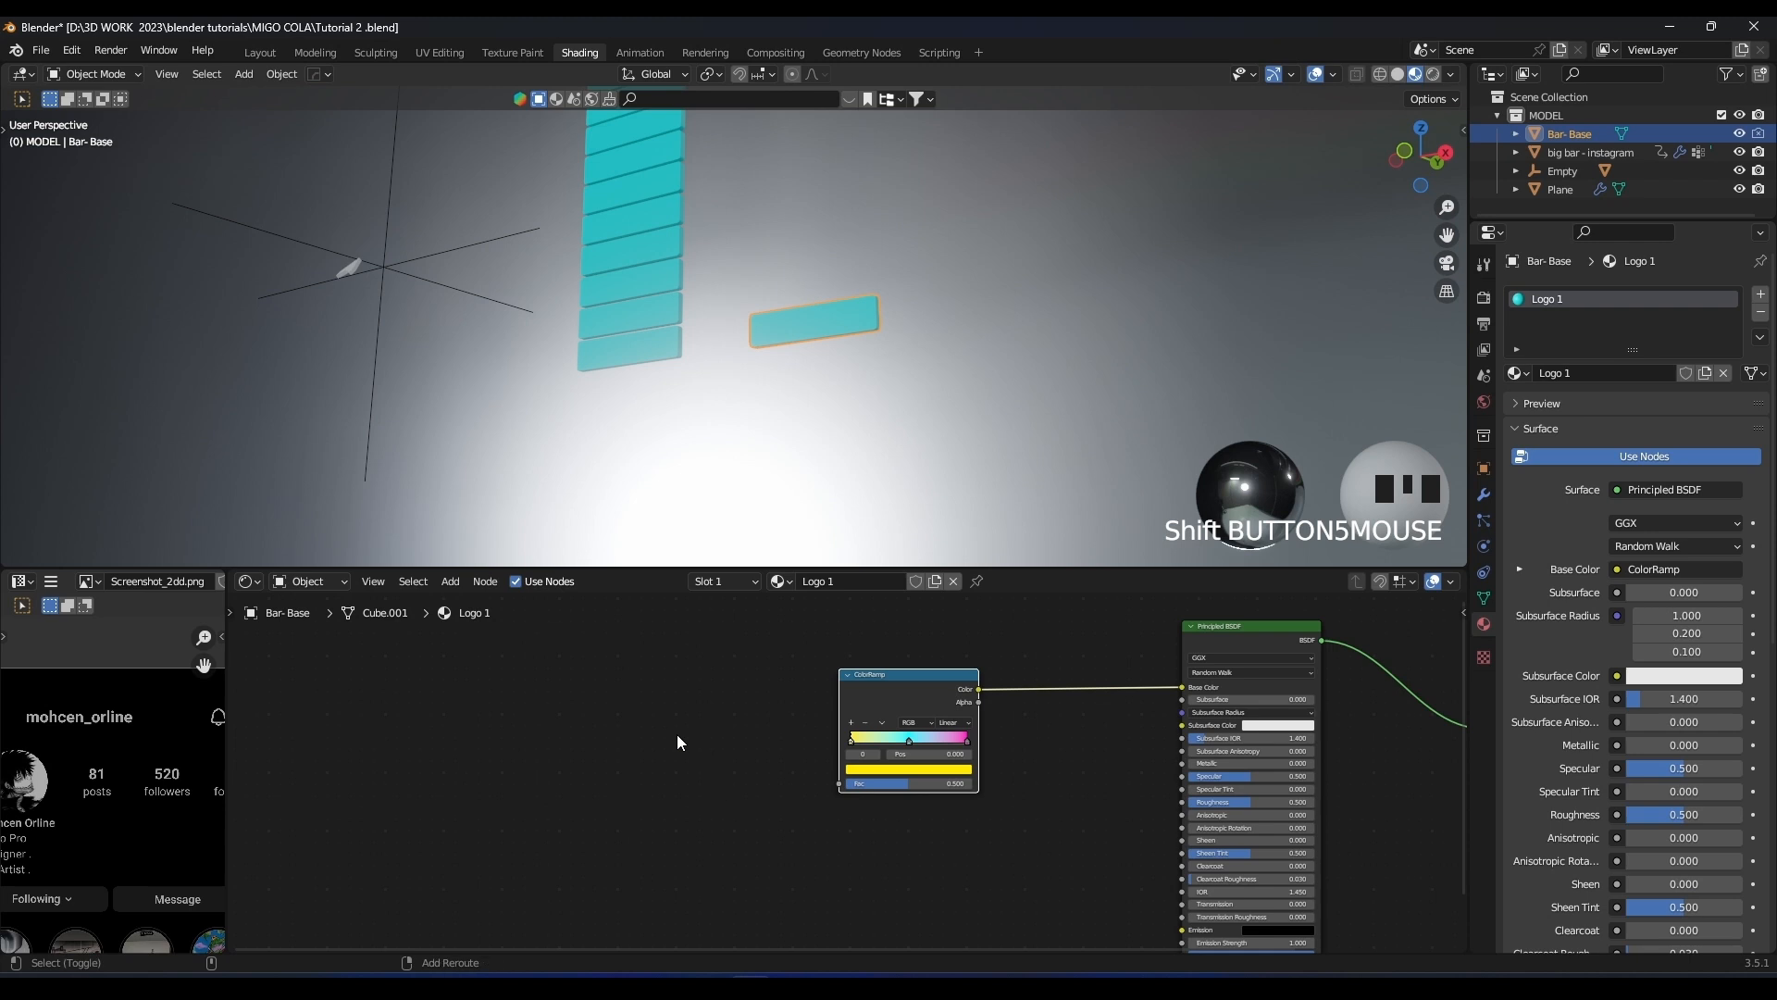
key("shift+a")
type("ge")
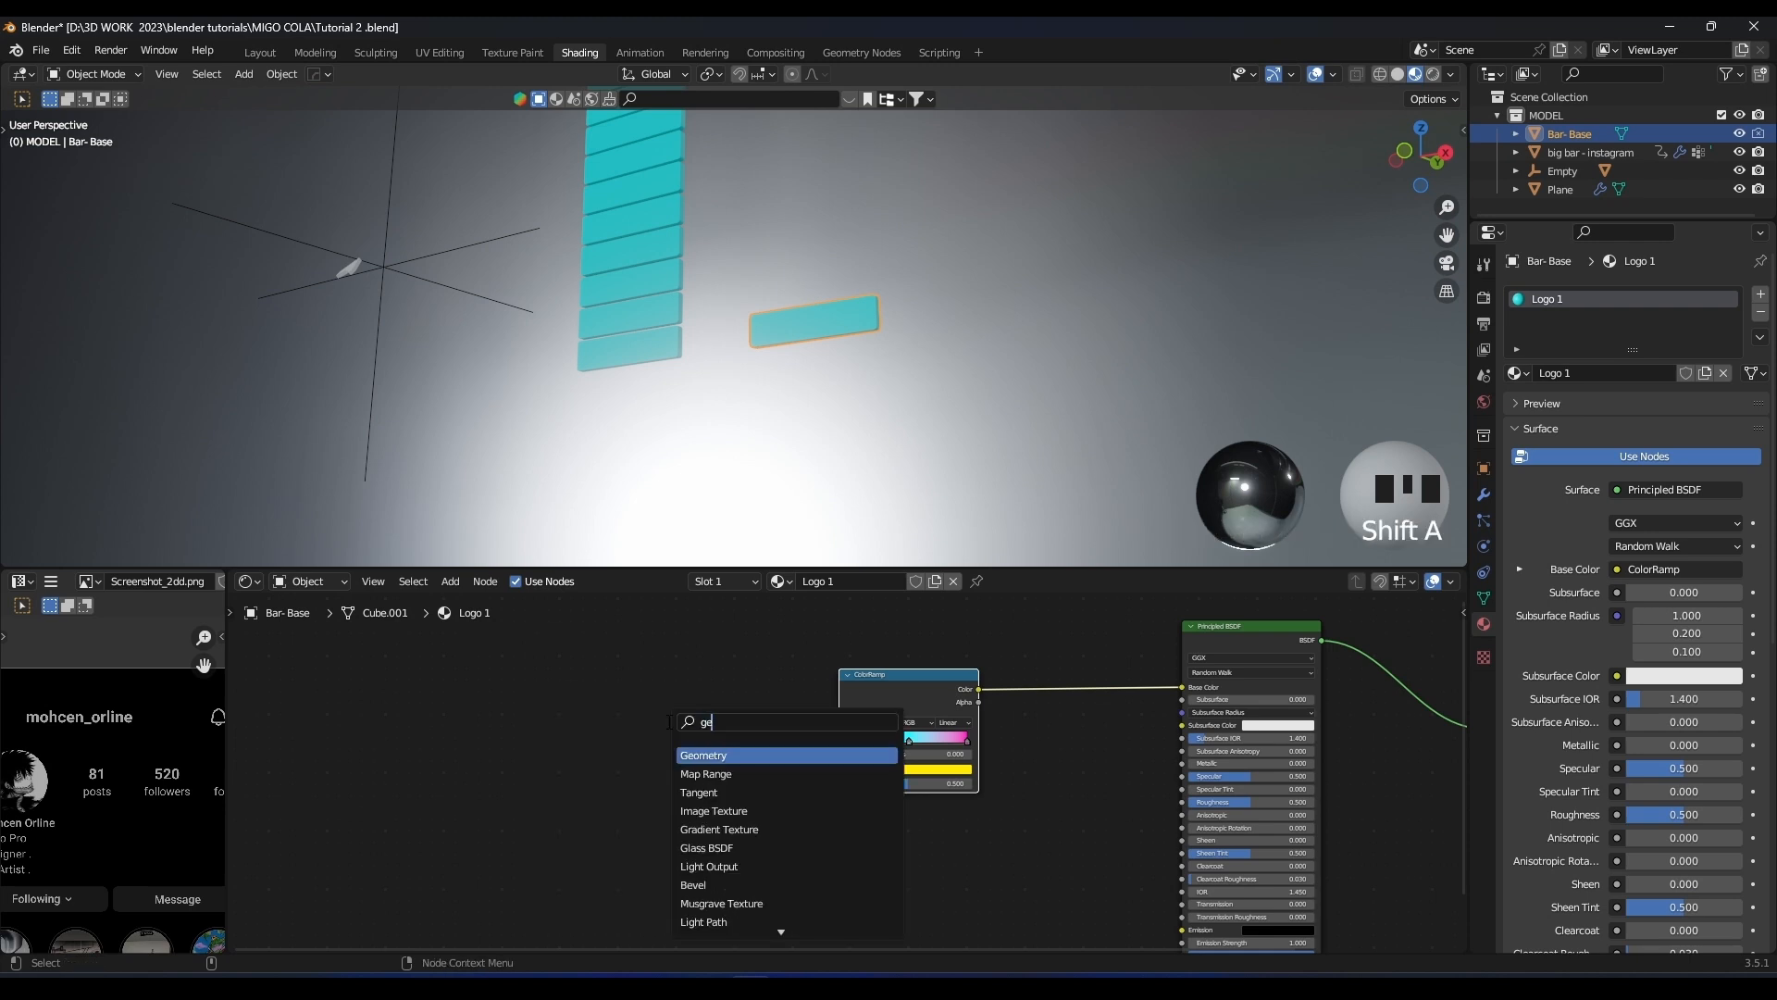
key("Return")
left_click(651, 702)
Connect the Geometry node's Position output to the ColorRamp's Fac input
scroll(857, 259, "down", 2)
scroll(892, 305, "up", 3)
scroll(892, 306, "up", 2)
middle_click_drag(892, 306, 930, 313, "shift")
scroll(698, 717, "up", 3)
middle_click_drag(698, 718, 700, 726, "shift")
left_click_drag(571, 678, 858, 798)
left_click(635, 692)
Move the ColorRamp's cyan stop to position 0.591 to adjust the gradient along the bar stack
scroll(754, 282, "down", 4)
middle_click_drag(753, 281, 767, 345, "shift")
scroll(752, 341, "up", 7)
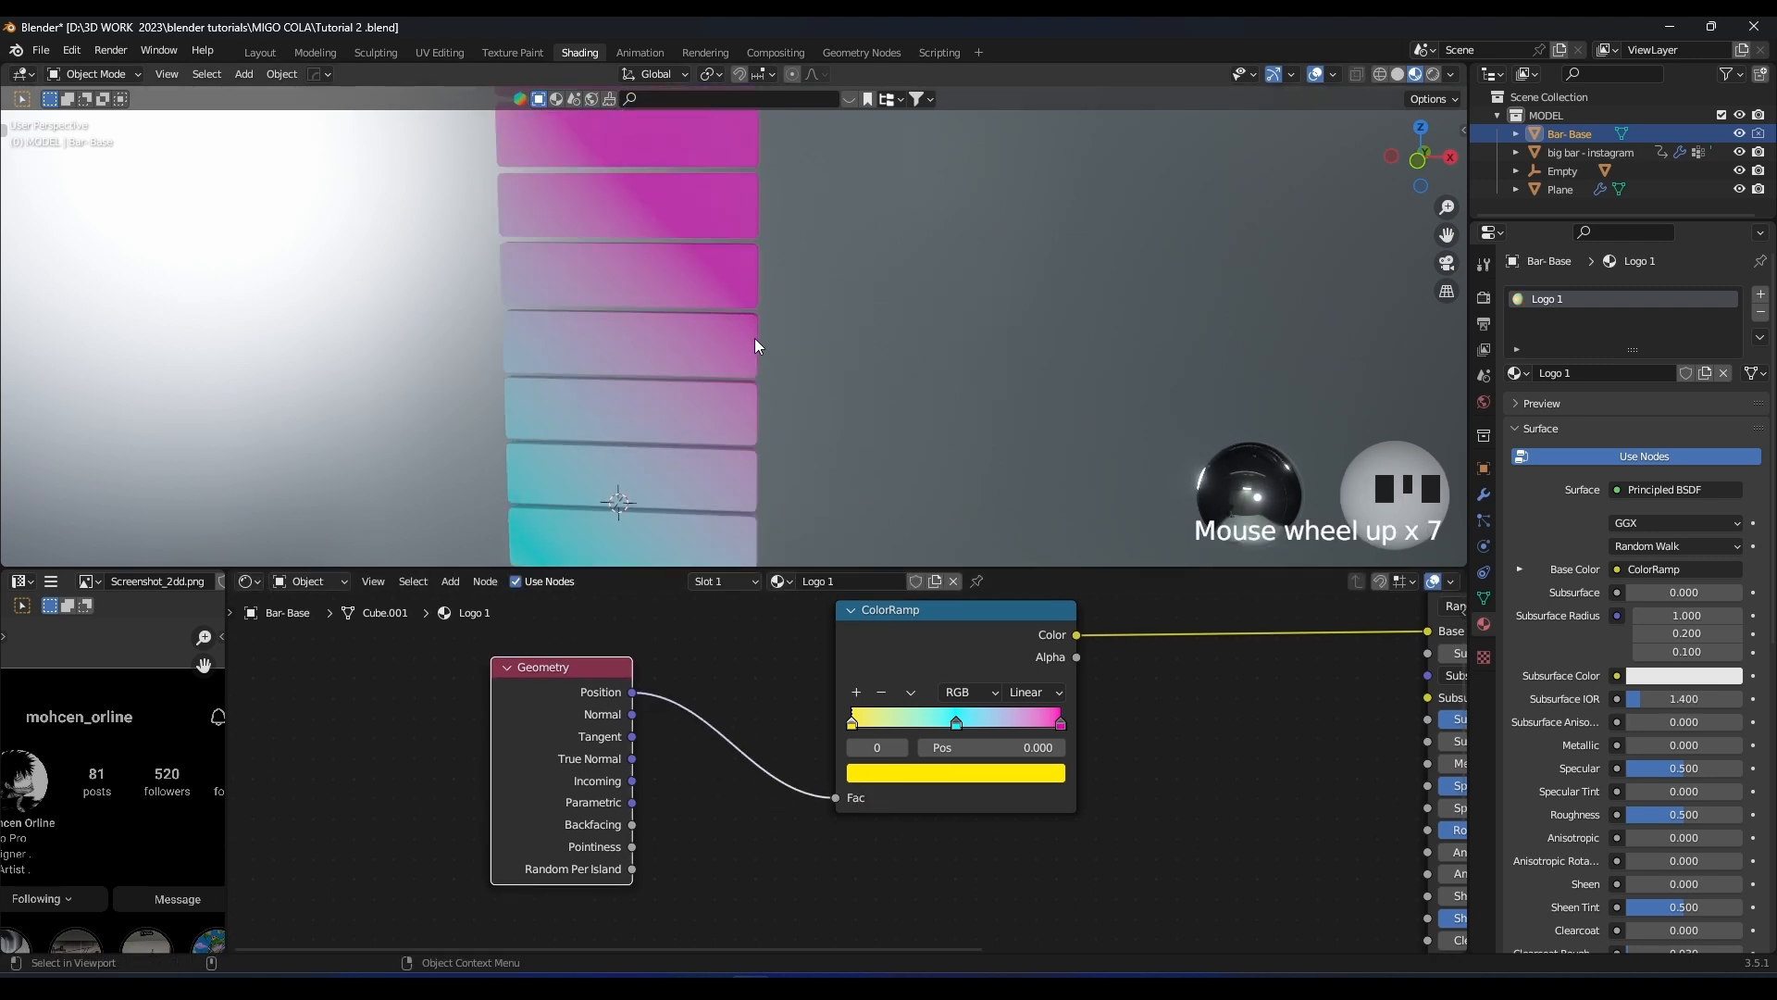
scroll(777, 315, "down", 5)
middle_click_drag(802, 286, 763, 359, "shift")
scroll(694, 387, "up", 2)
scroll(872, 305, "up", 3)
middle_click_drag(872, 305, 813, 265)
scroll(818, 274, "down", 8)
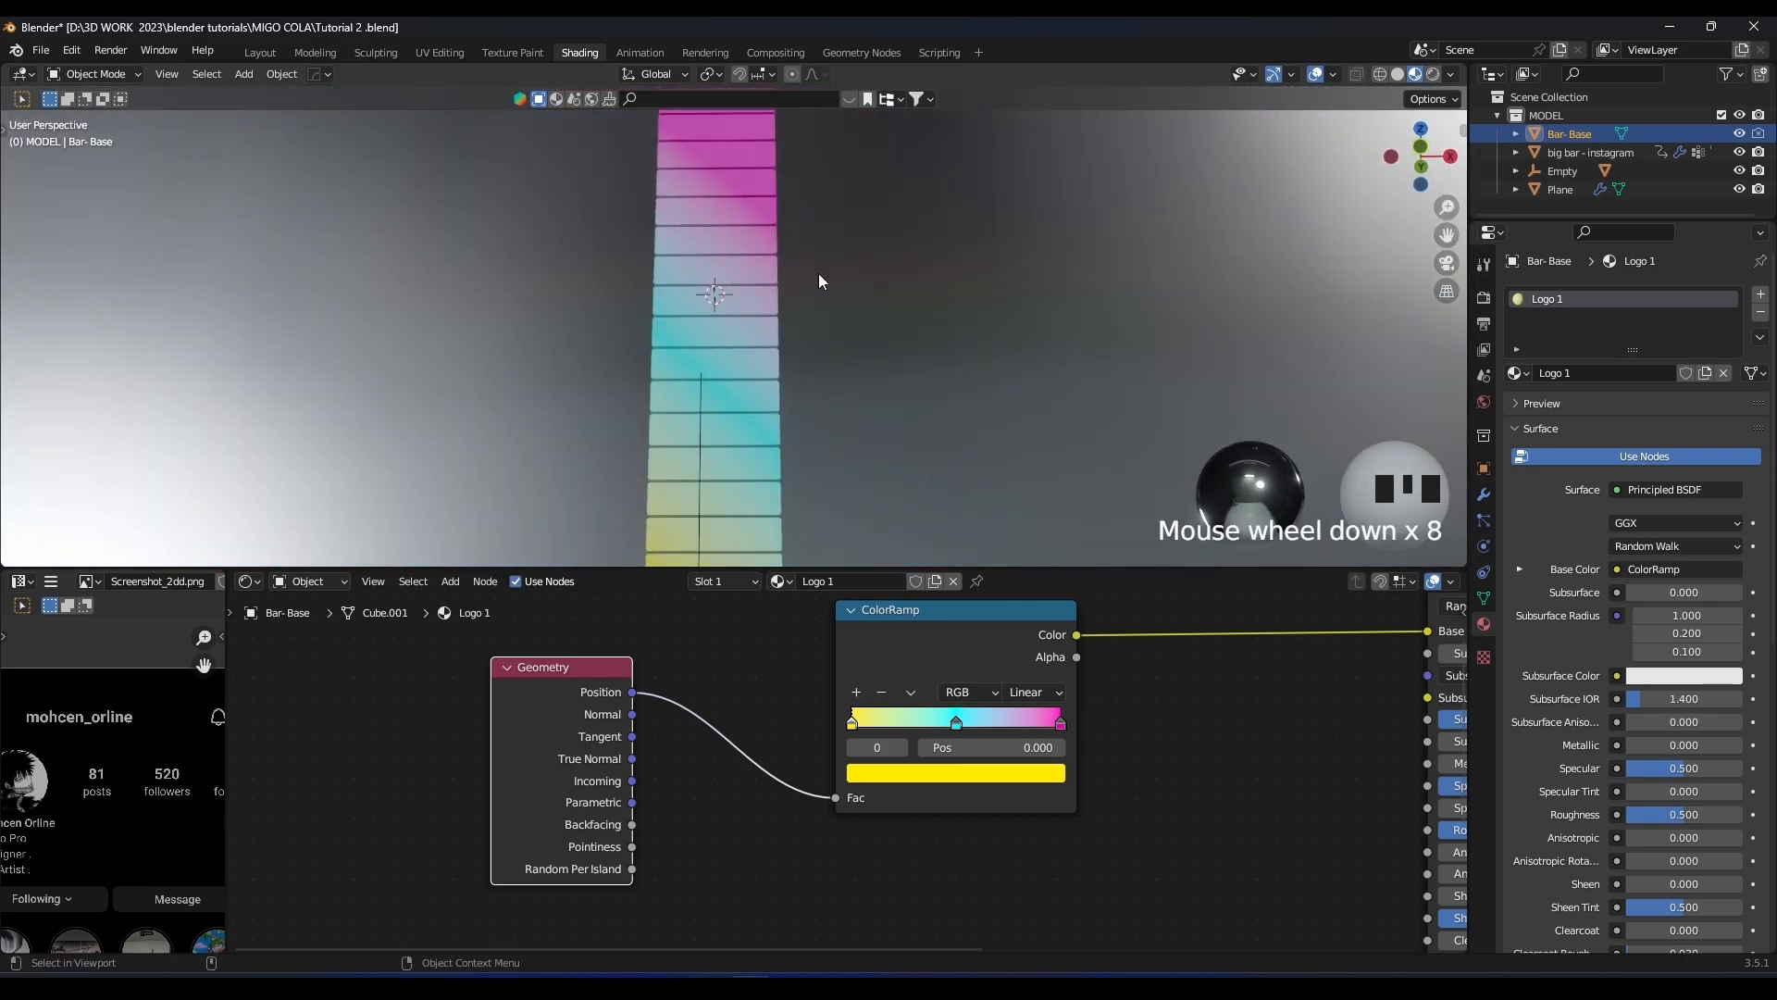
mouse_move(958, 723)
left_mouse_down()
mouse_move(996, 720)
mouse_move(954, 715)
mouse_move(995, 717)
mouse_move(978, 716)
left_mouse_up()
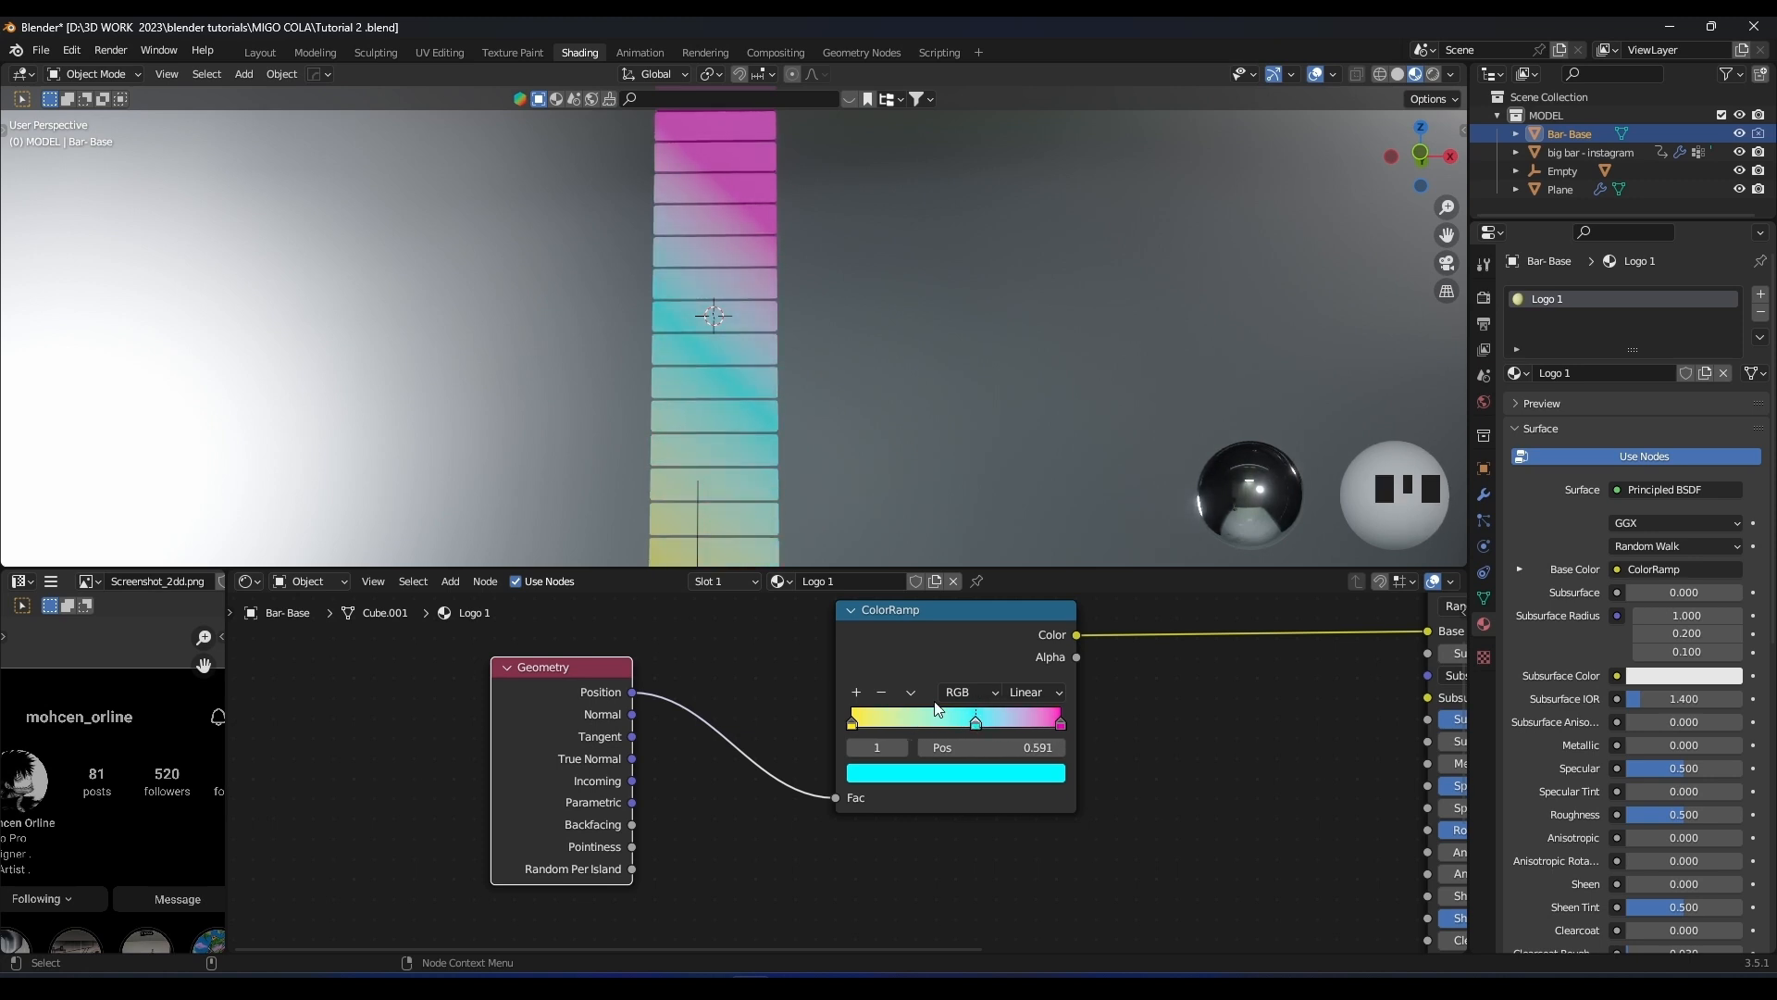
Try an extra green stop between the ColorRamp's yellow and cyan stops and remove it again
left_click(860, 695)
left_click(937, 761)
left_click(942, 773)
left_click_drag(891, 537, 868, 525)
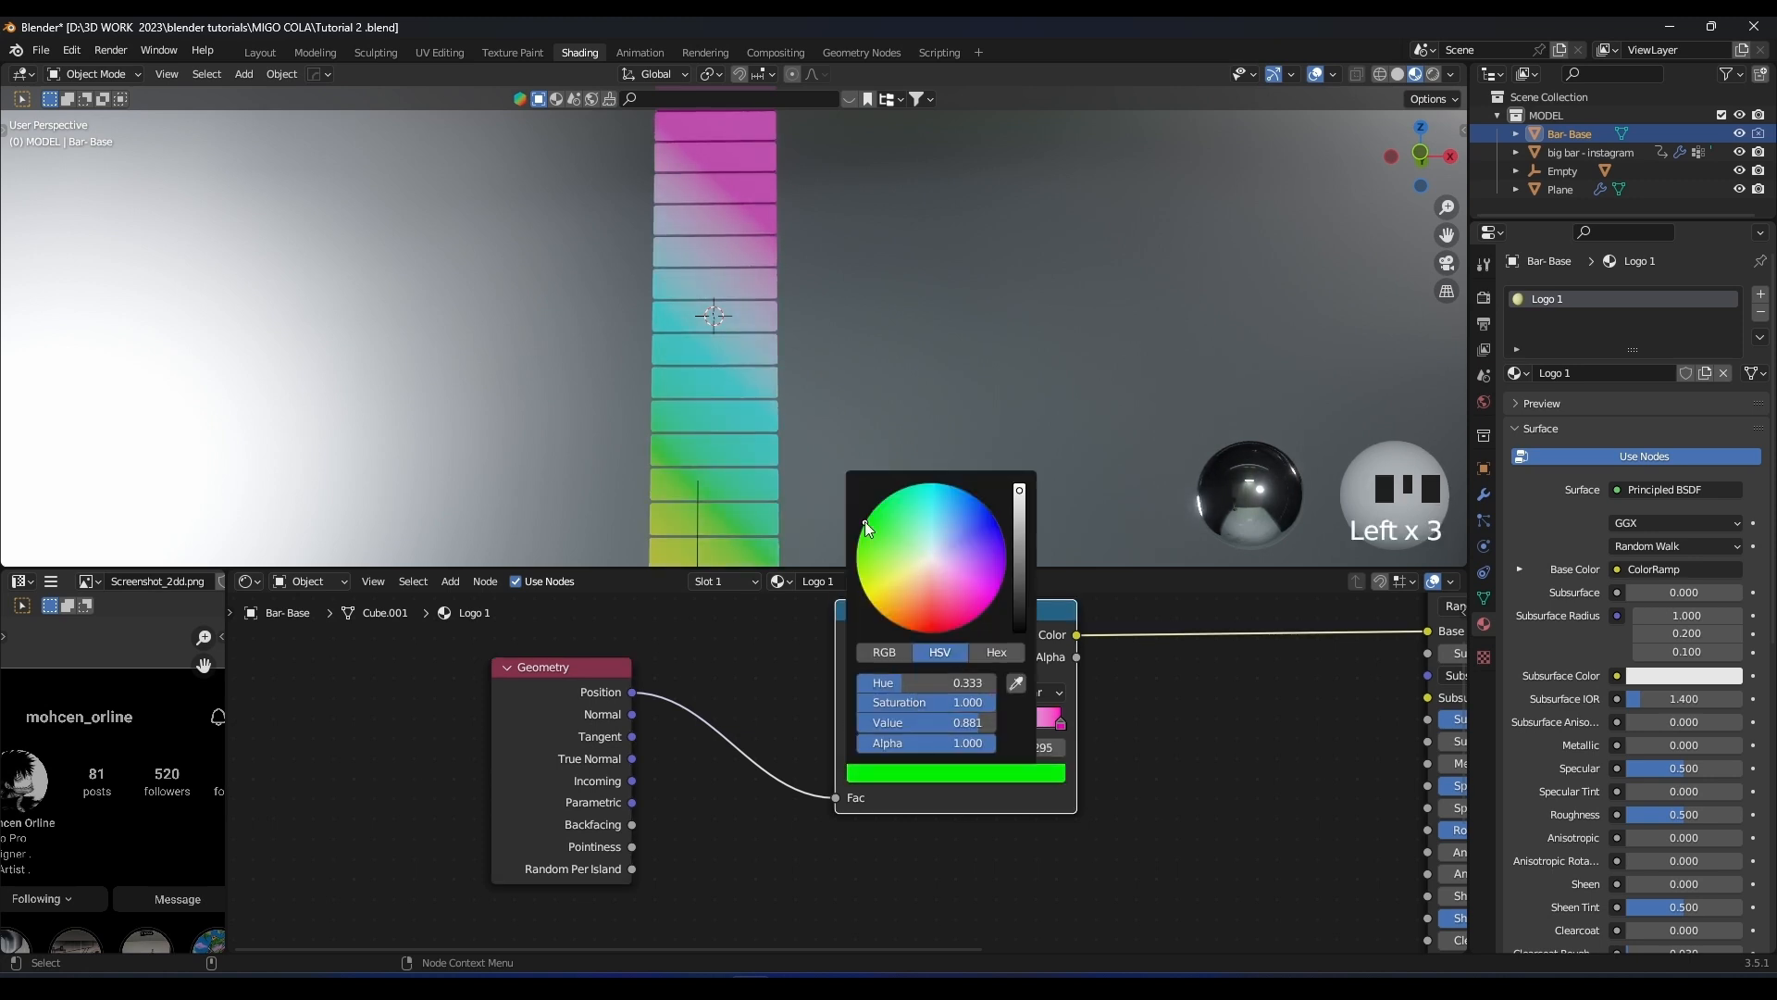
scroll(771, 426, "down", 4)
scroll(771, 425, "up", 2)
left_click(880, 693)
Shift the Geometry node slightly further away from the ColorRamp
scroll(824, 337, "down", 3)
middle_click_drag(825, 337, 782, 350)
middle_click_drag(776, 325, 801, 450, "shift")
scroll(804, 358, "up", 2)
middle_click_drag(800, 450, 803, 385, "shift")
scroll(809, 385, "up", 1)
mouse_move(572, 683)
left_mouse_down()
mouse_move(544, 691)
mouse_move(564, 696)
left_mouse_up()
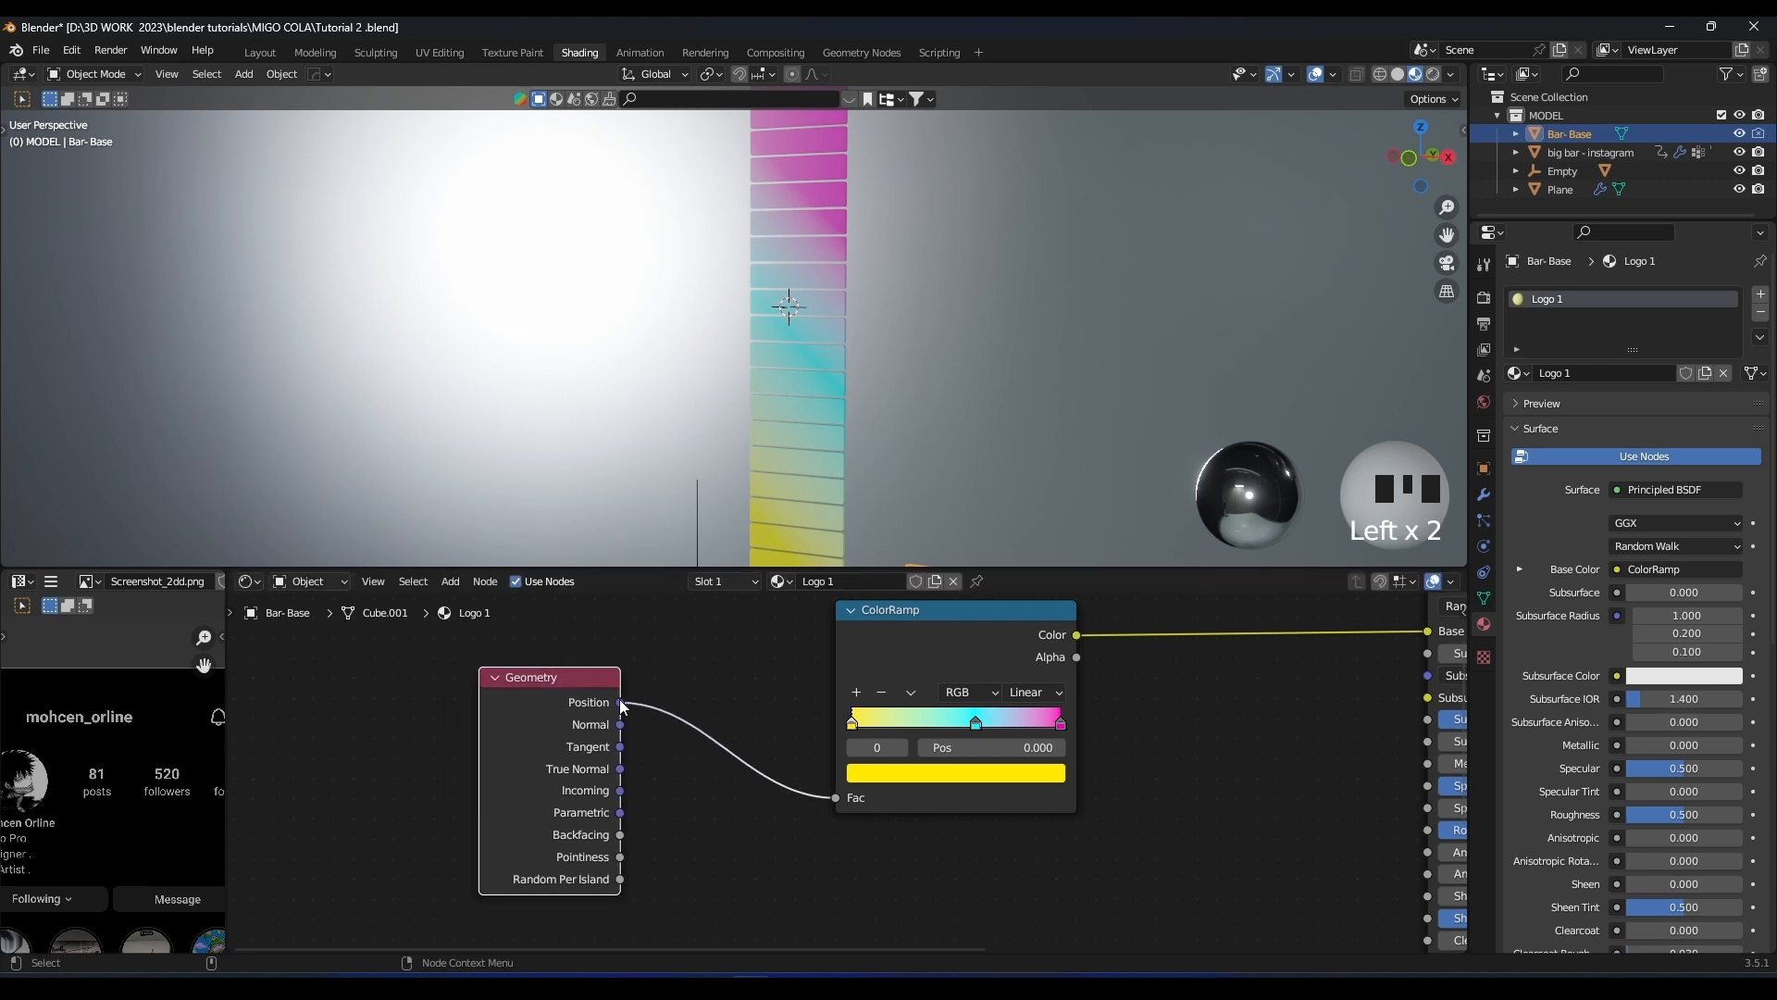
Try moving the bar stack vertically along Z to check how its colors follow position, and reselect Bar- Base
scroll(852, 375, "down", 2)
left_click(818, 363)
key("g")
key("z")
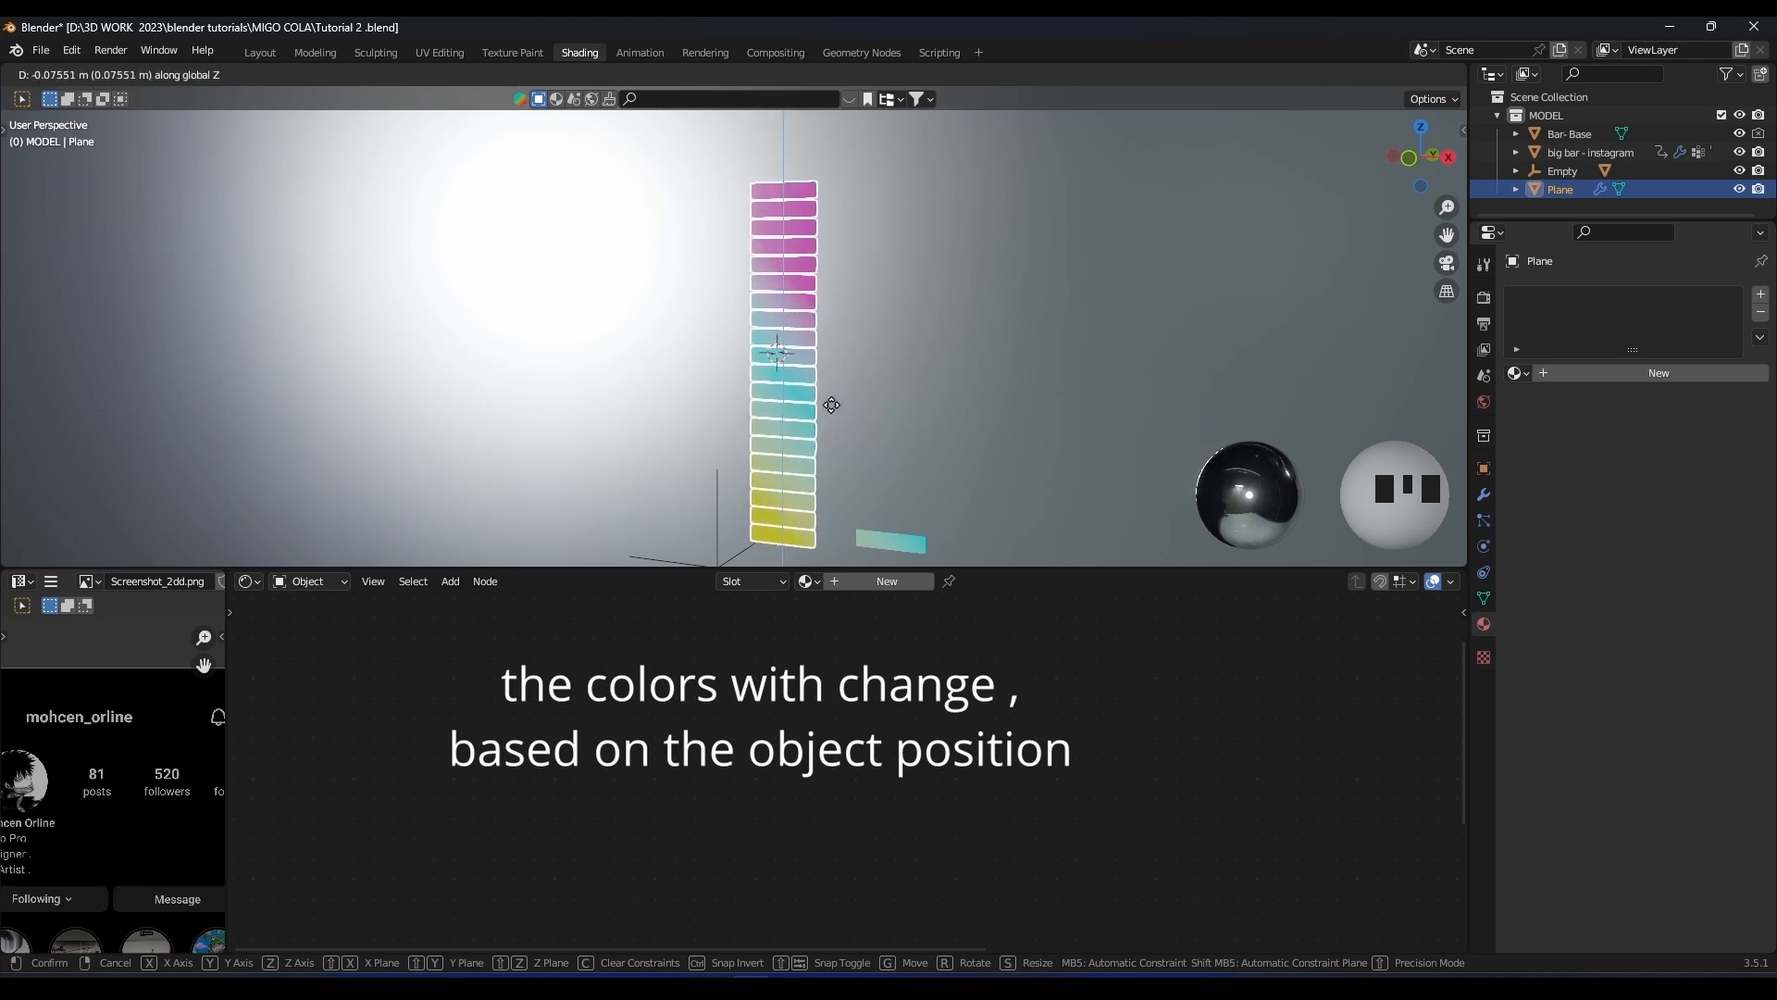
right_click(852, 343)
middle_click_drag(853, 344, 816, 348)
scroll(819, 469, "down", 2)
left_click(818, 492)
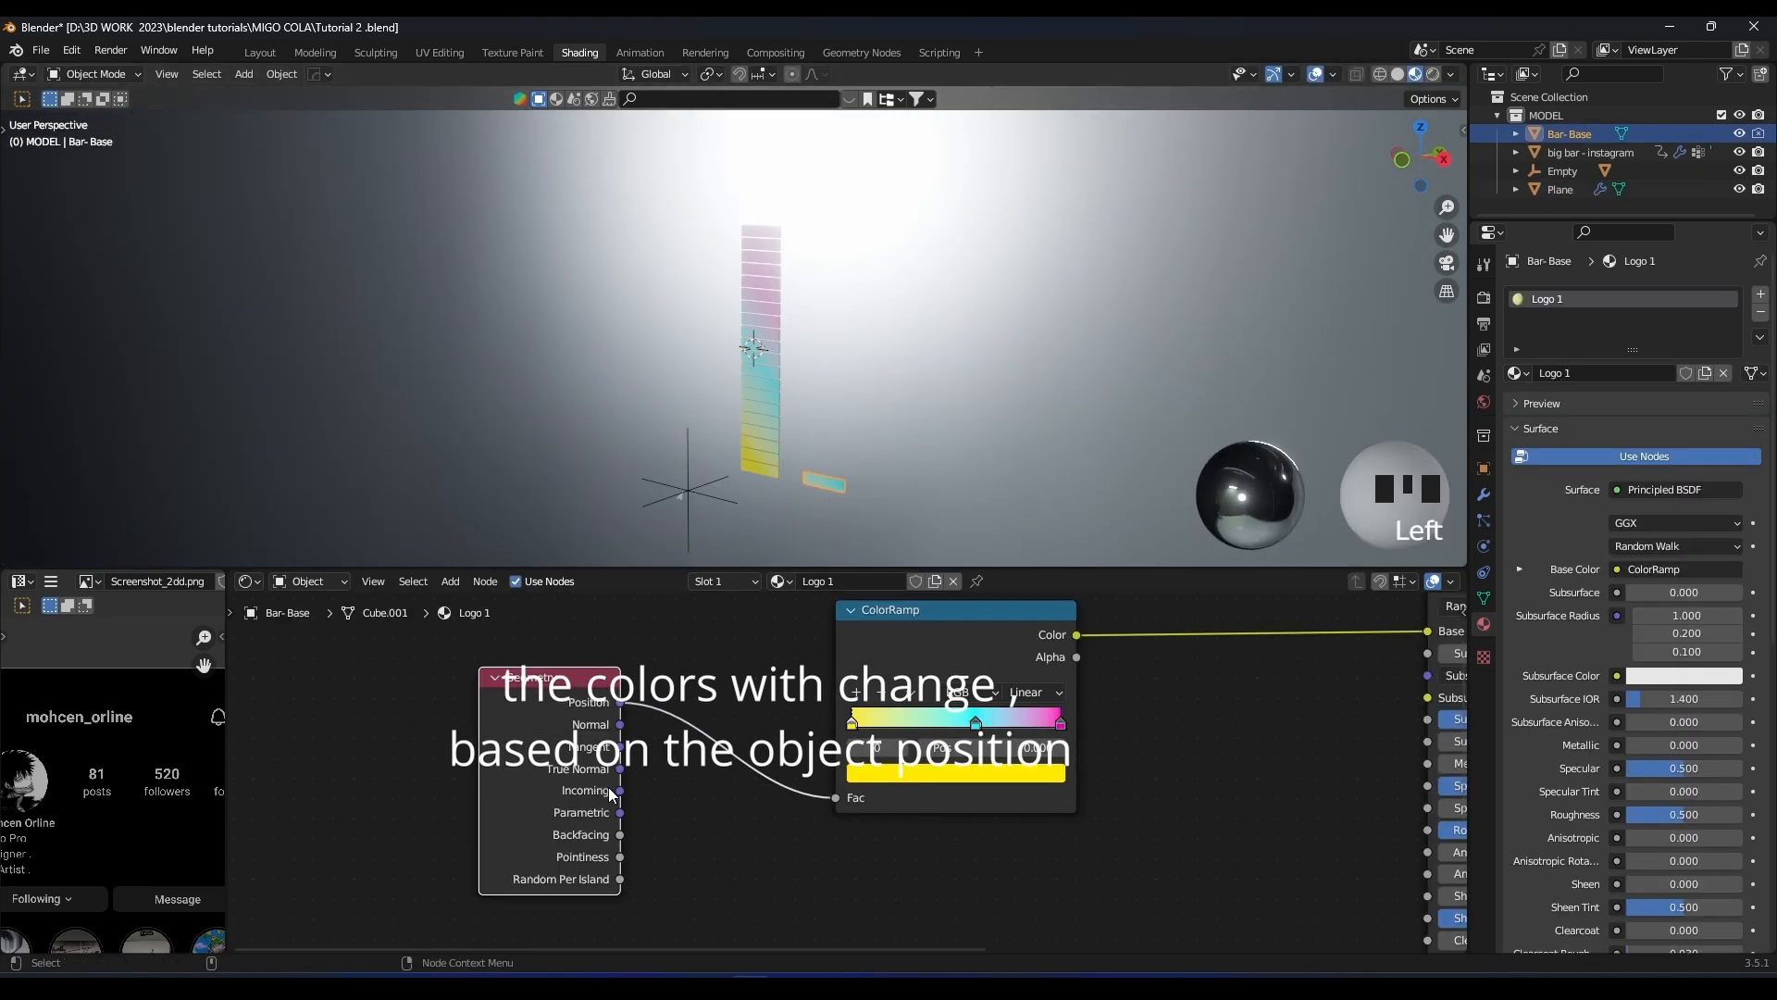
Try Random Per Island as the ColorRamp's Fac input, cut the link, and reconnect the Geometry node's Position output instead
scroll(604, 762, "up", 4)
scroll(602, 769, "down", 1, "shift")
left_click_drag(592, 887, 701, 842)
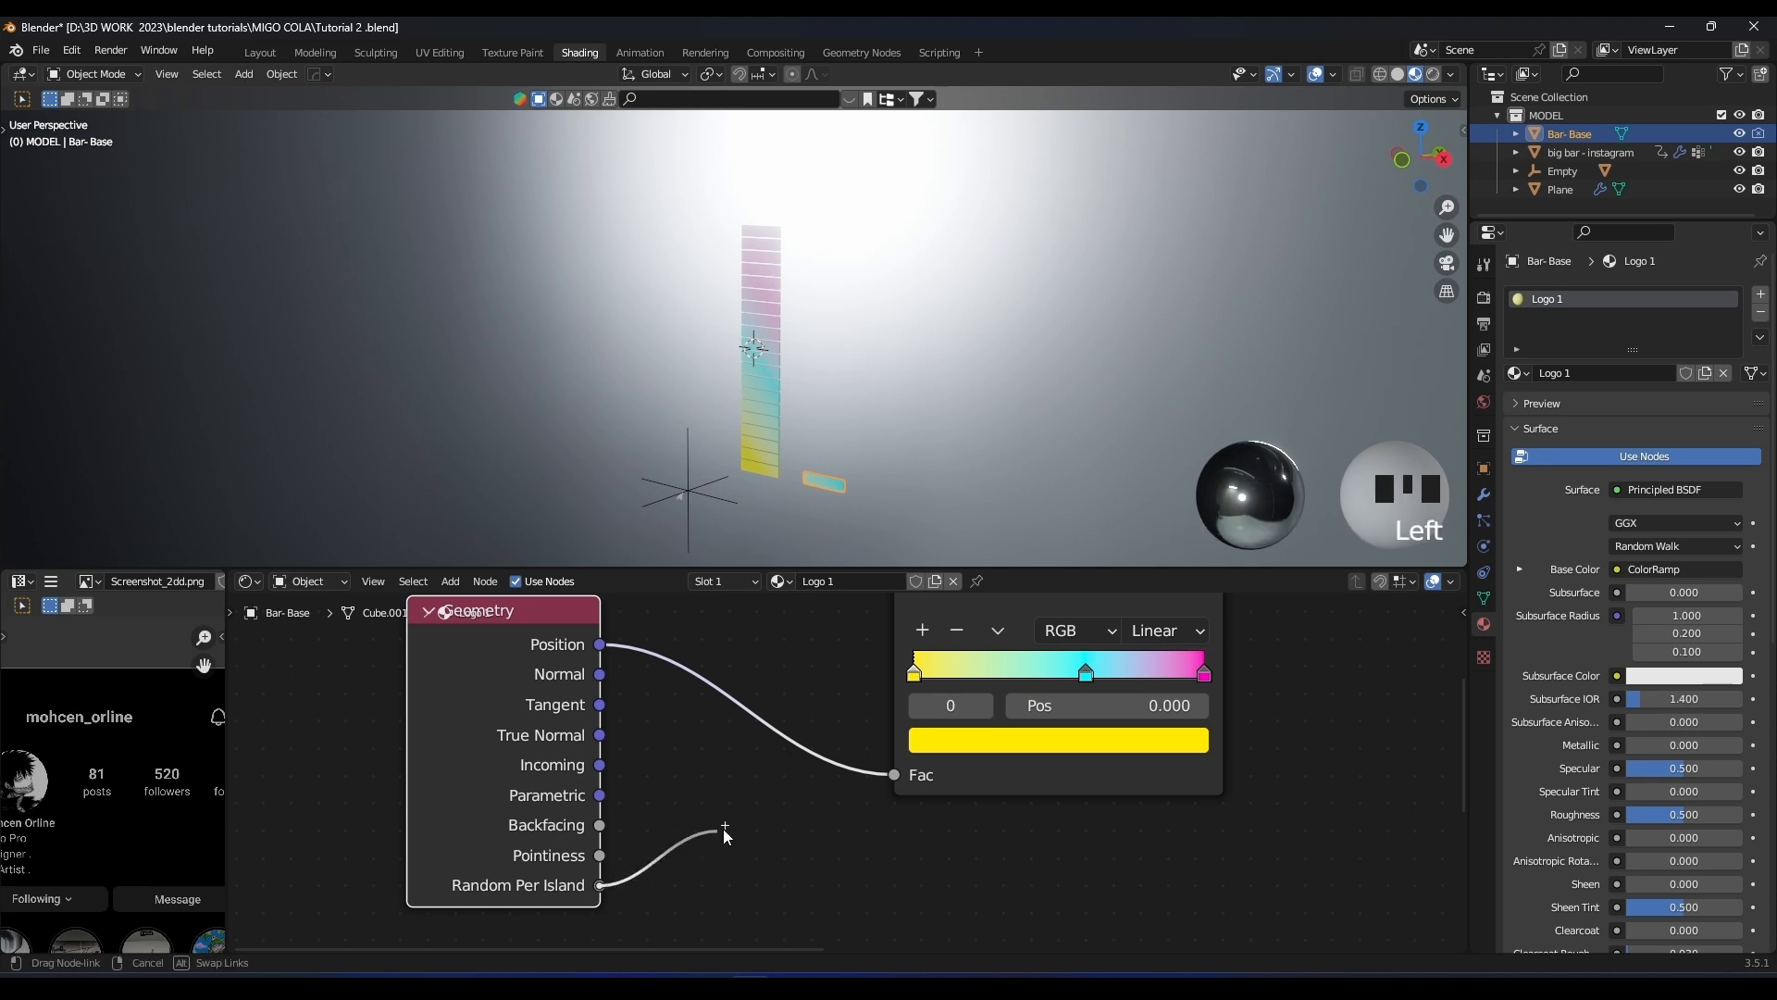
left_click_drag(914, 775, 914, 774)
right_click_drag(773, 766, 822, 829, "ctrl")
right_click_drag(791, 736, 791, 736, "ctrl")
scroll(775, 498, "up", 1)
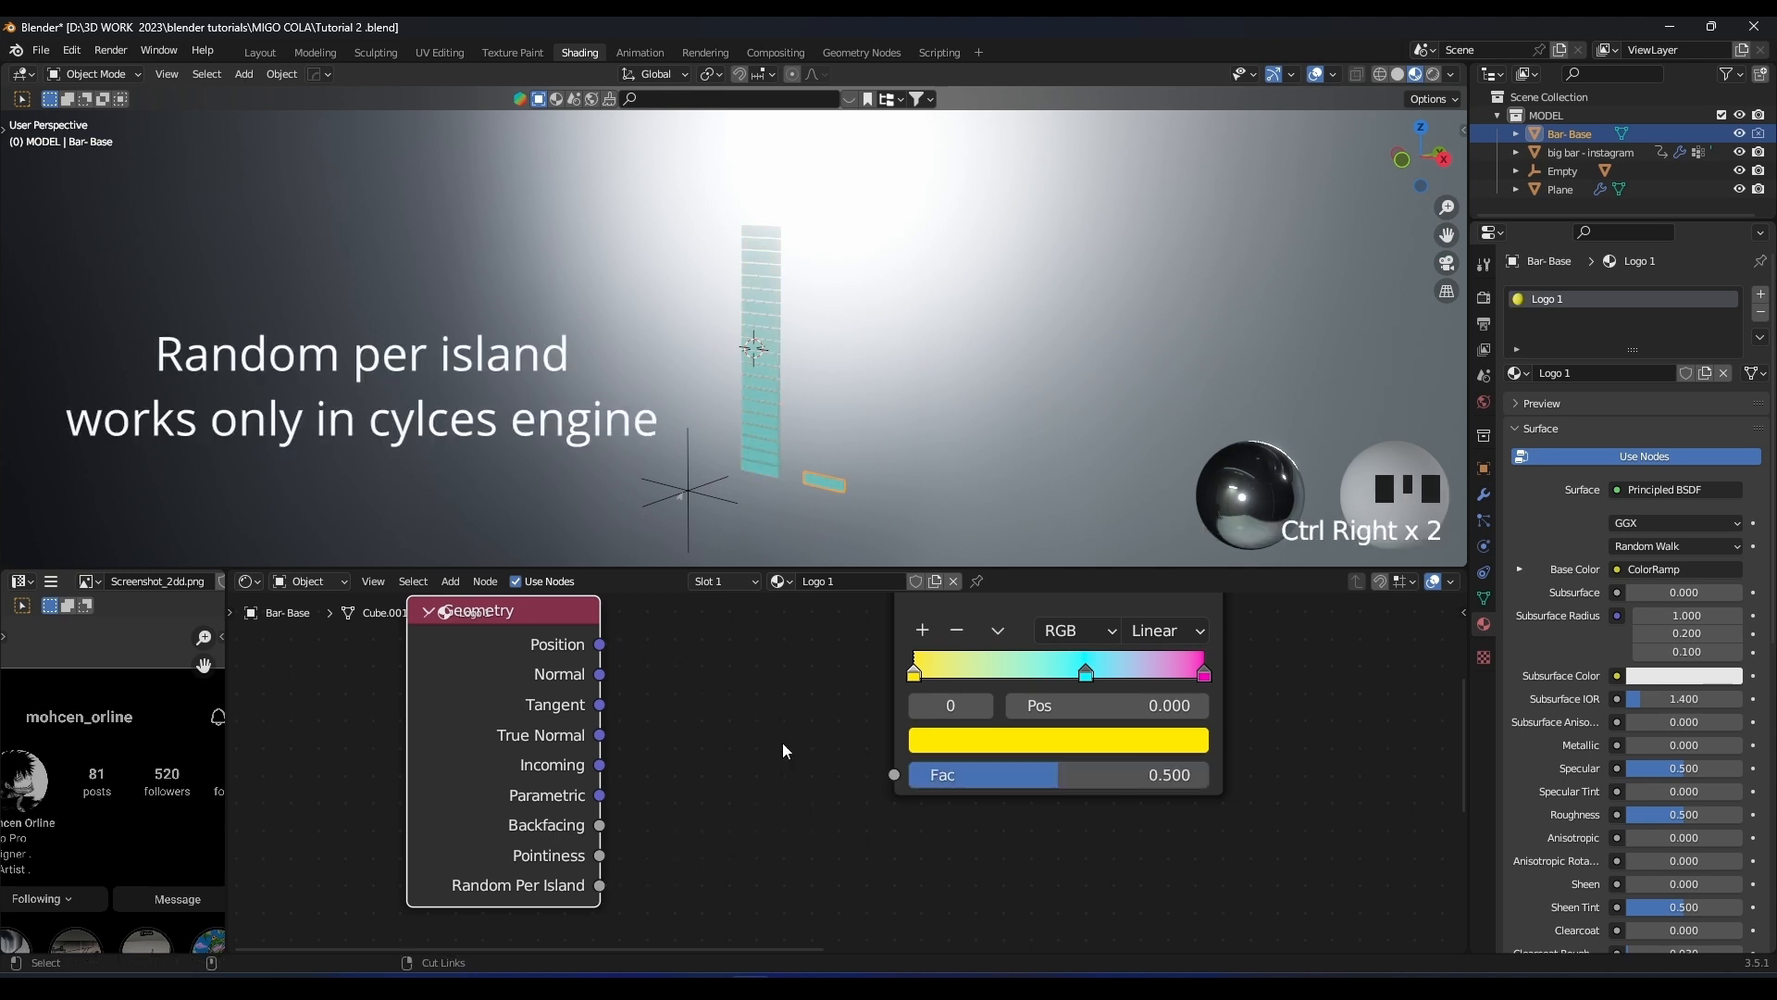
scroll(809, 480, "up", 2)
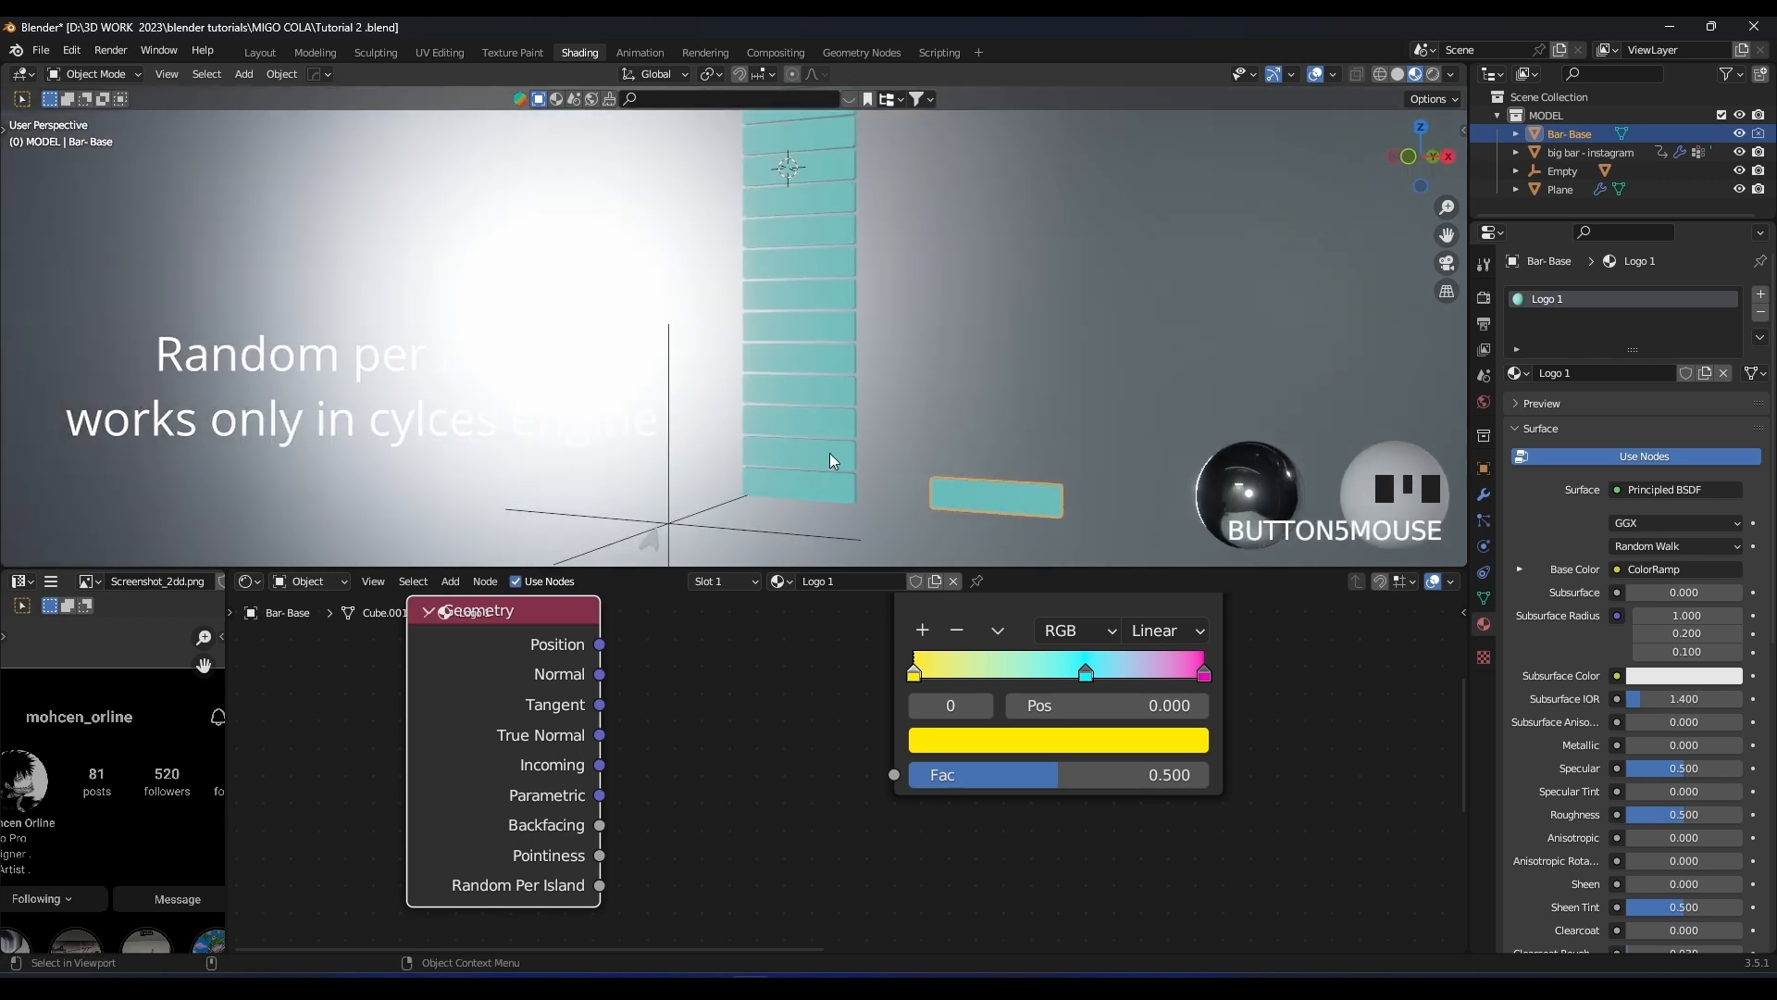
left_click(611, 656)
left_click_drag(888, 776, 893, 774)
Try moving the bar stack freely through the scene to test how the gradient shifts across its bars
scroll(816, 414, "down", 4)
middle_click_drag(861, 254, 806, 380, "shift")
scroll(868, 371, "up", 3)
middle_click_drag(805, 380, 808, 426, "shift")
scroll(808, 433, "up", 2)
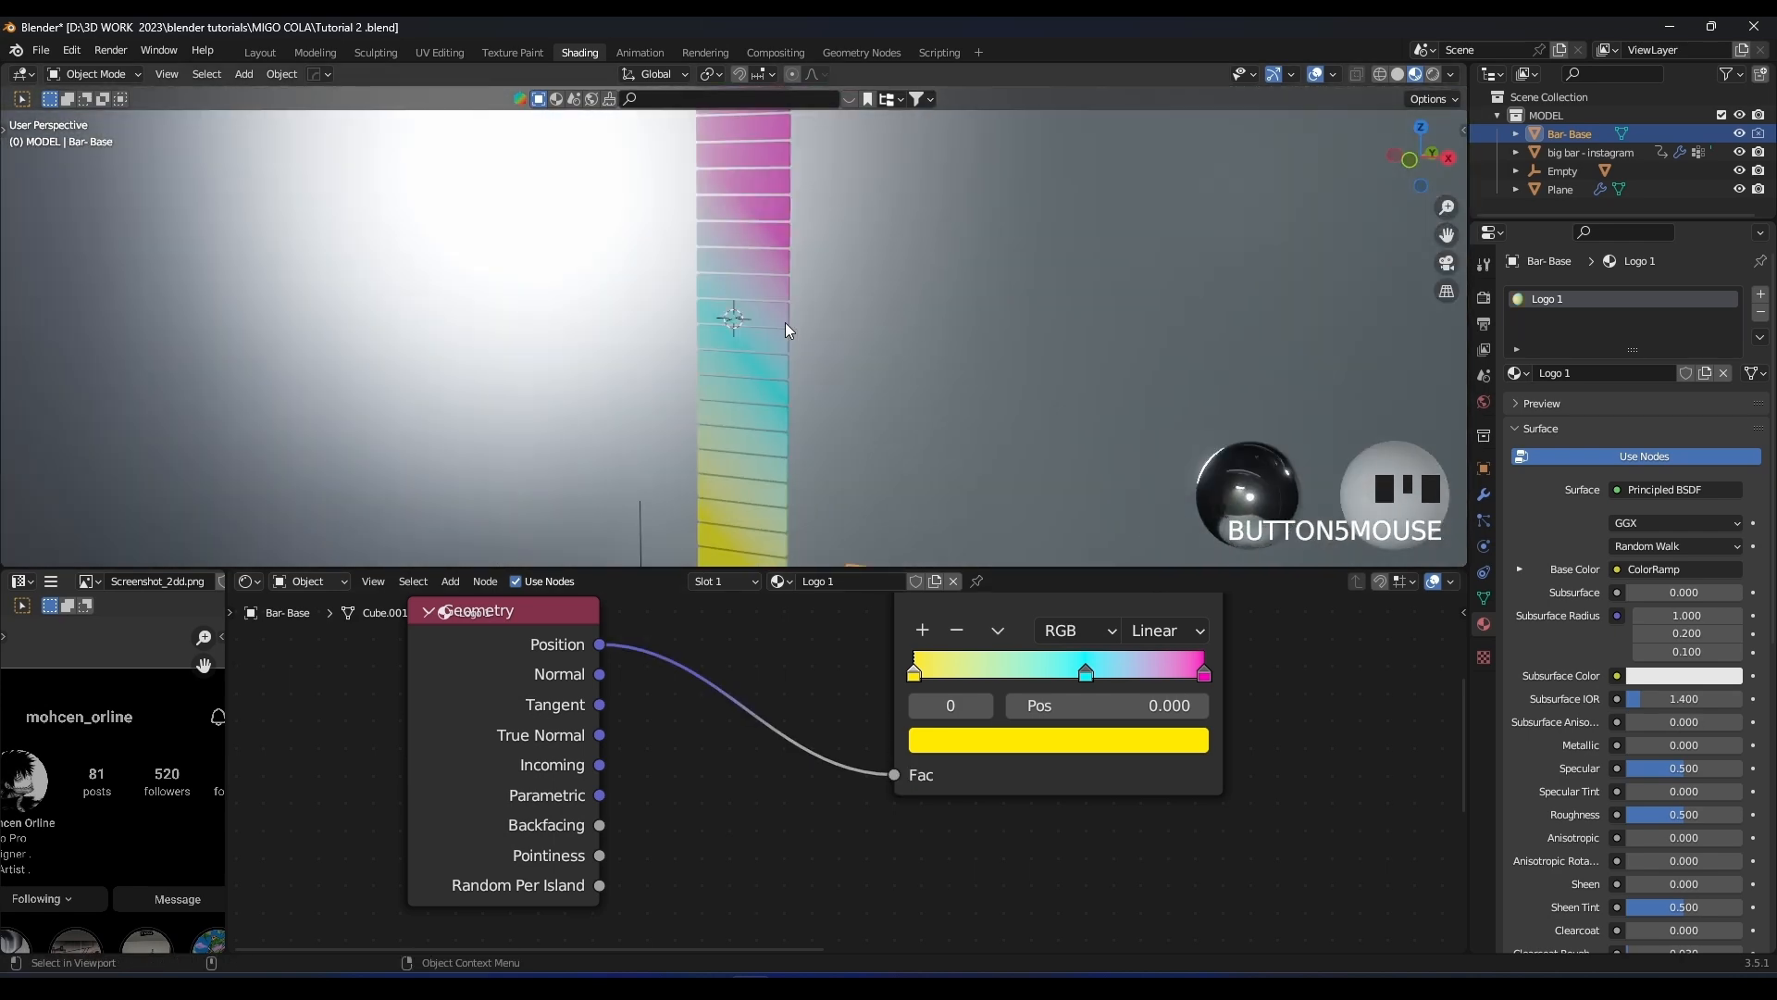
left_click(775, 322)
key("g")
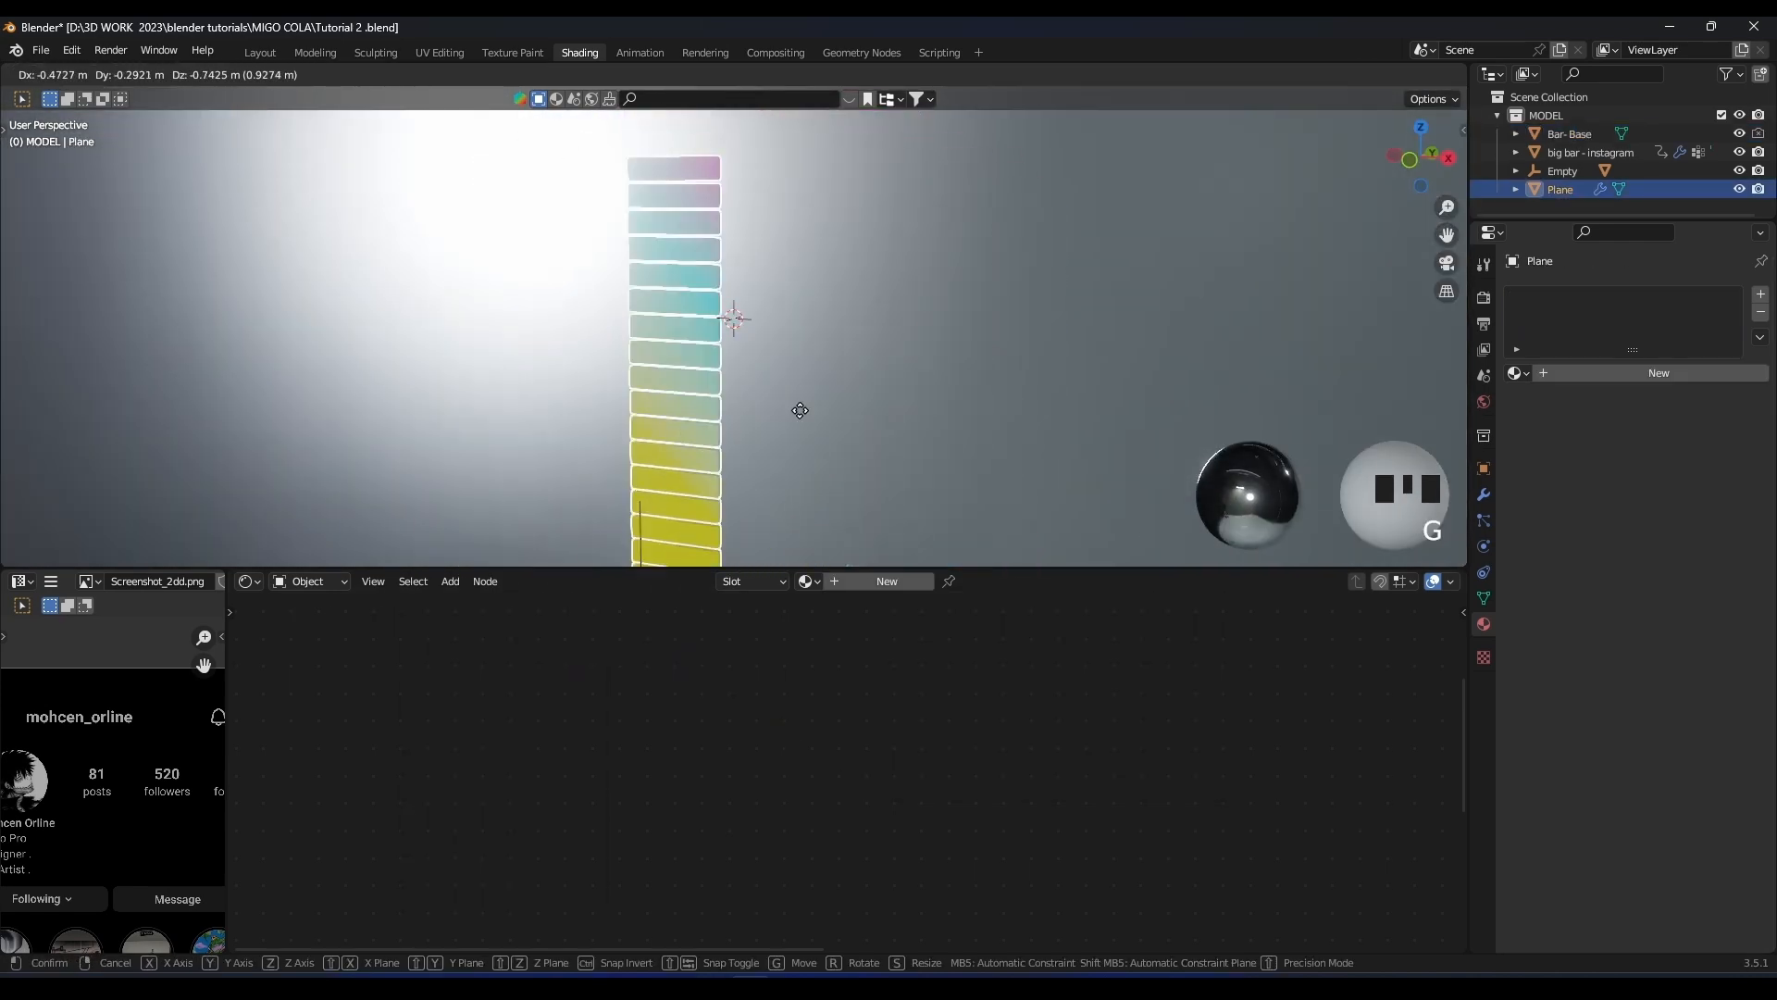
left_click(777, 389)
scroll(816, 348, "down", 3)
middle_click_drag(816, 341, 815, 373, "shift")
scroll(768, 393, "up", 3)
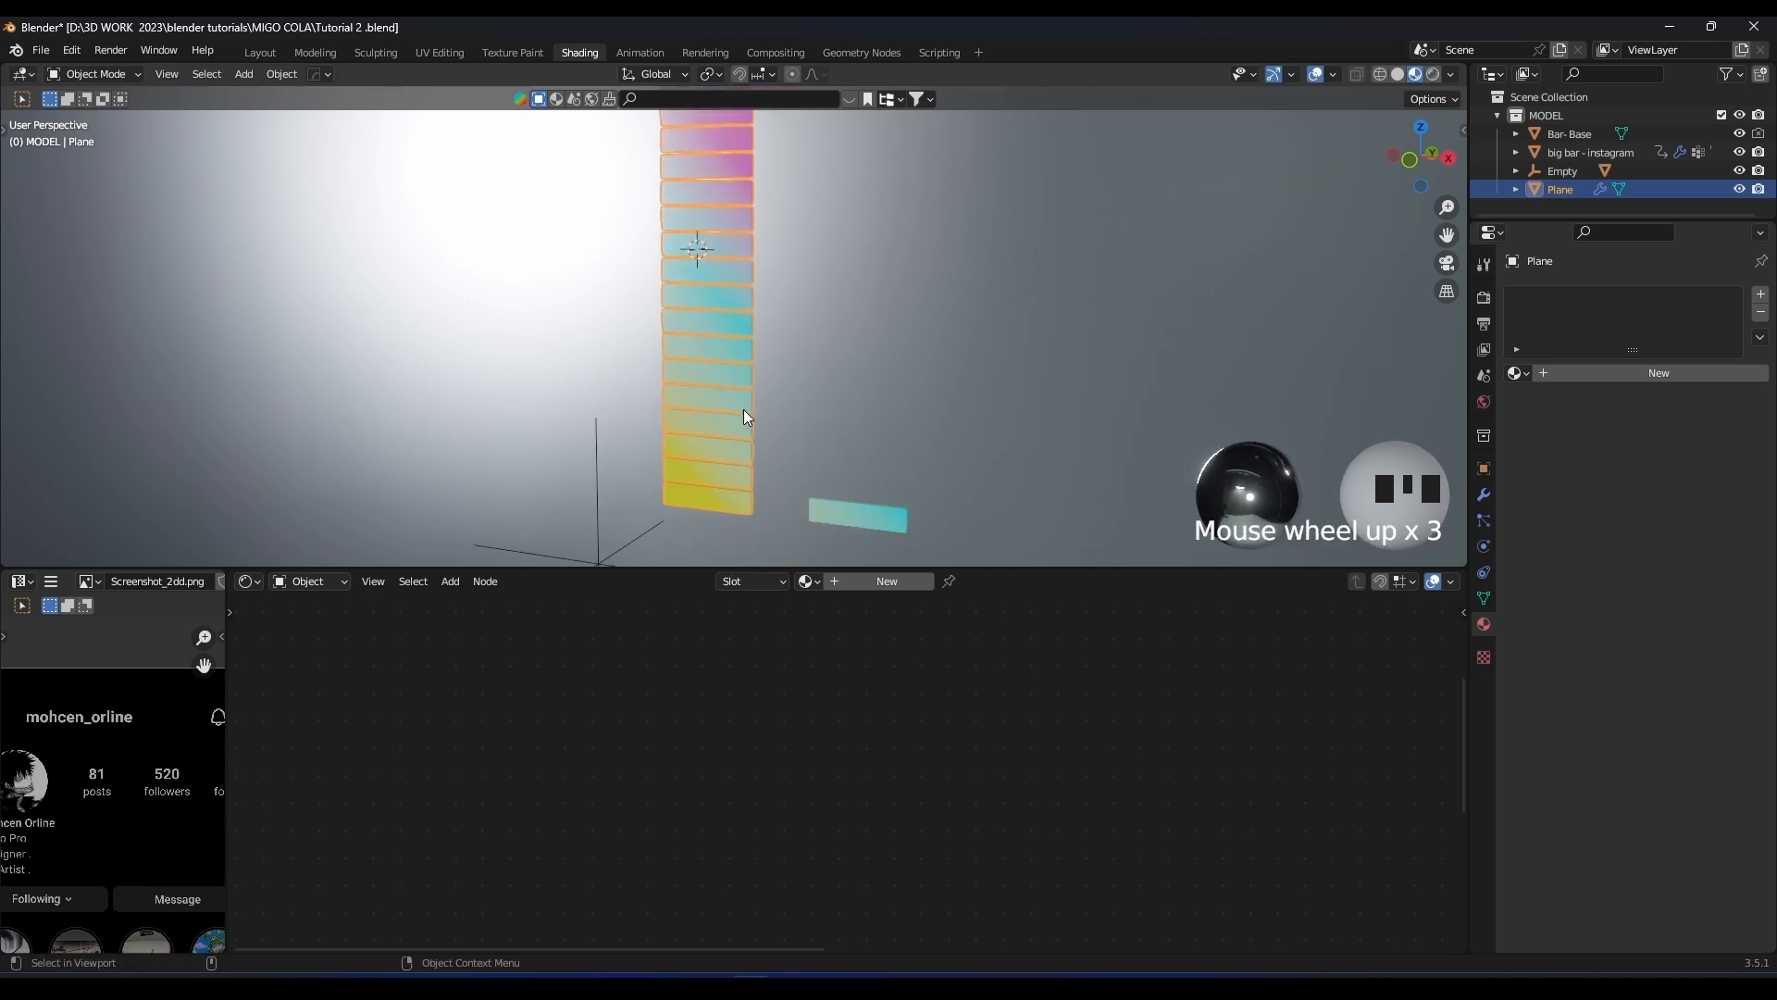
Try moving the Empty beneath the bar stack, once along Z and once freely
scroll(704, 463, "down", 2)
left_click(641, 493)
key("g")
key("z")
right_click(663, 482)
left_click(665, 483)
key("g")
right_click(672, 440)
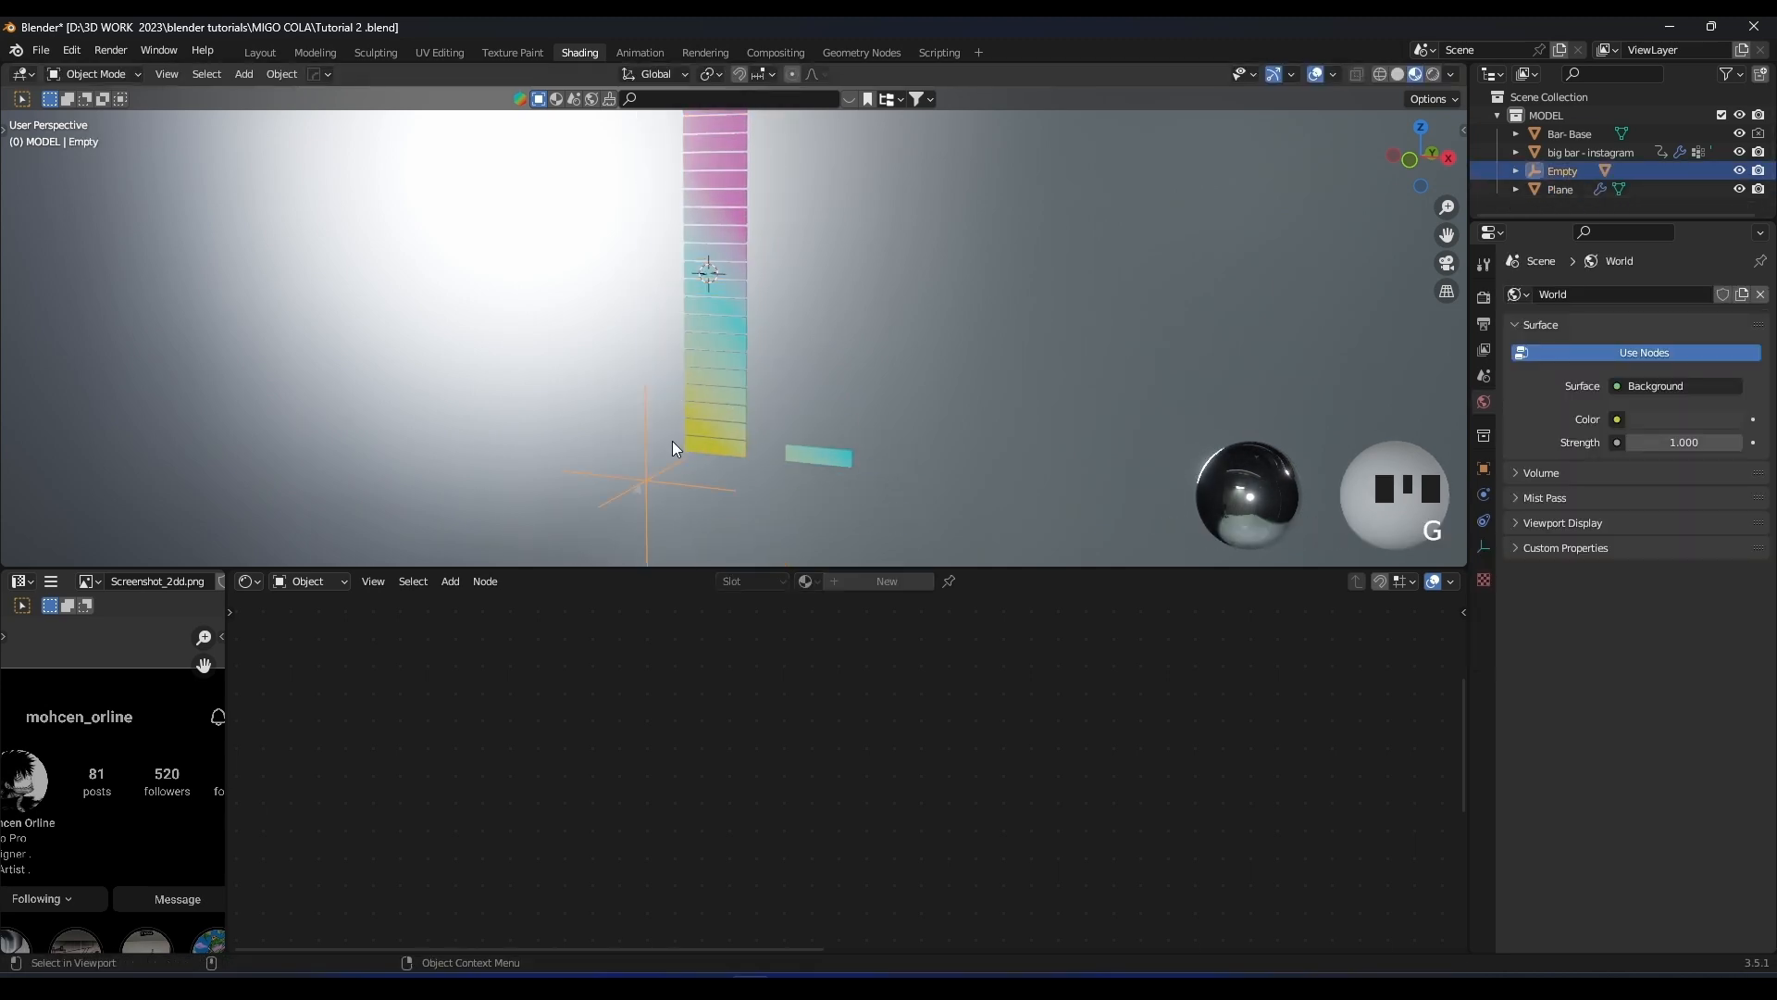
scroll(741, 365, "up", 3)
Add an Image Texture node below the ColorRamp in the Logo 1 material of Bar- Base
left_click(753, 352)
left_click(912, 553)
scroll(1101, 719, "down", 3)
middle_click_drag(1101, 719, 772, 766, "shift")
scroll(1000, 773, "down", 4)
middle_click_drag(1000, 773, 856, 788, "shift")
scroll(1009, 805, "down", 6)
middle_click_drag(1009, 806, 954, 738, "shift")
middle_click_drag(838, 832, 909, 741, "shift")
key("shift+a")
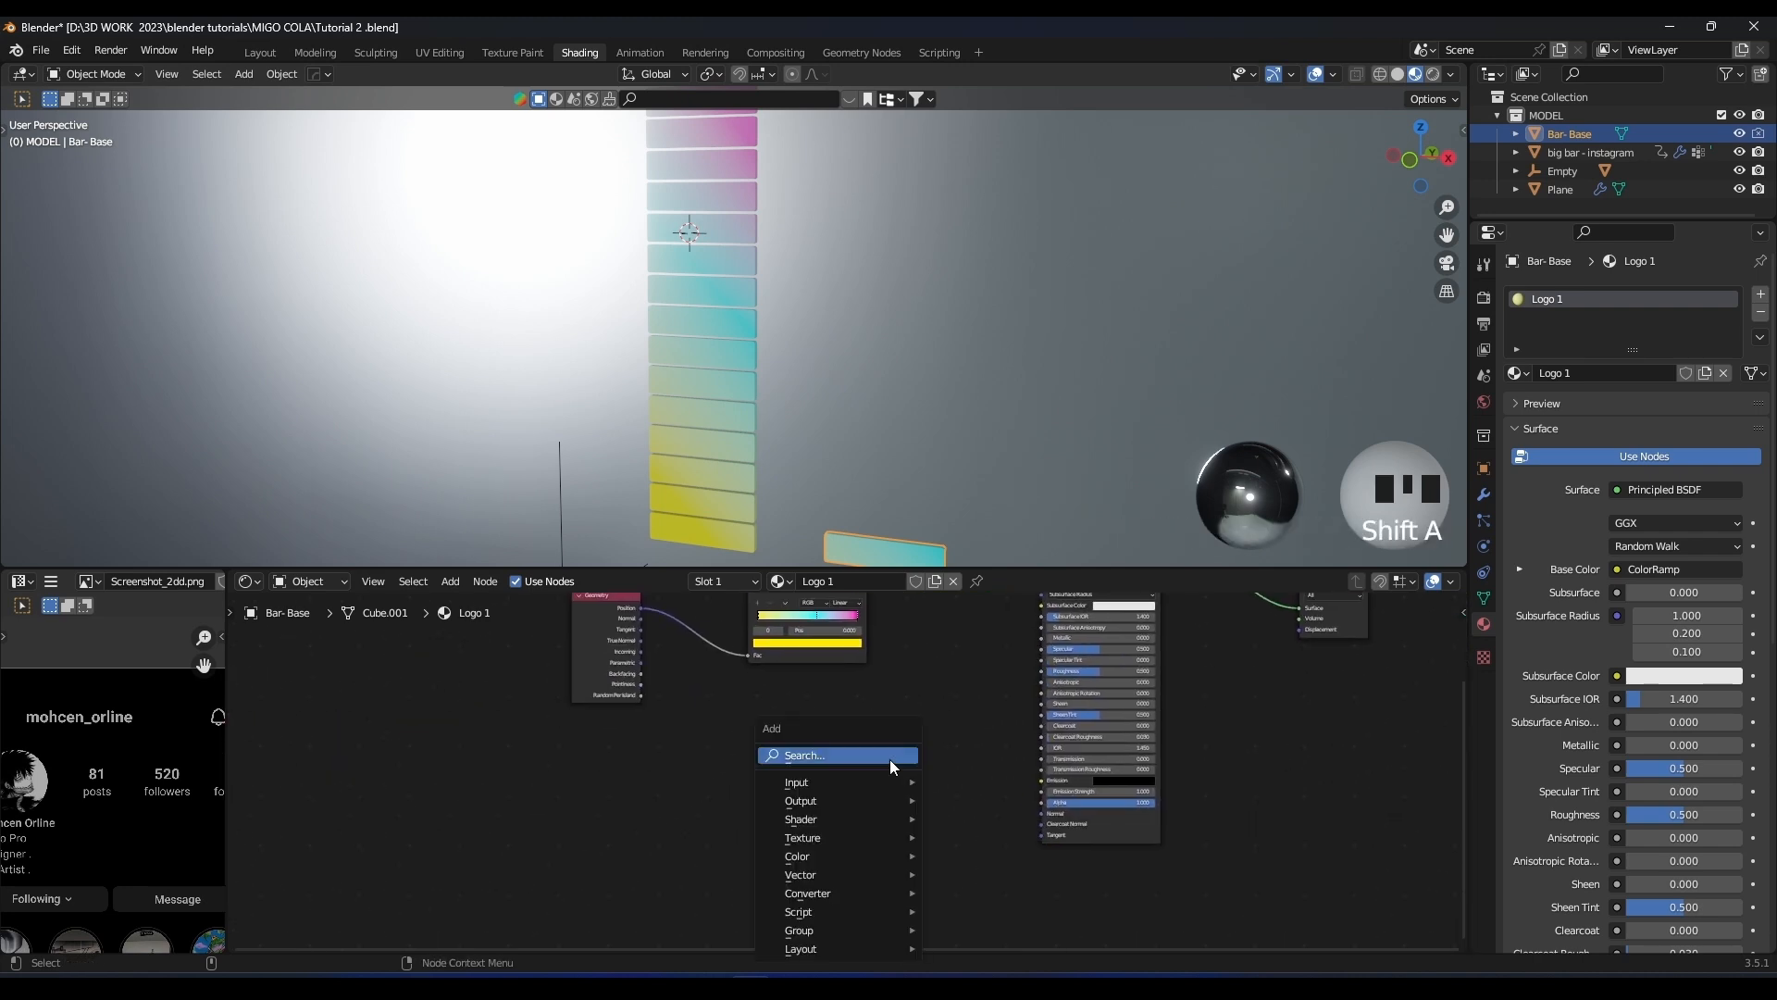
left_click(890, 759)
type("image")
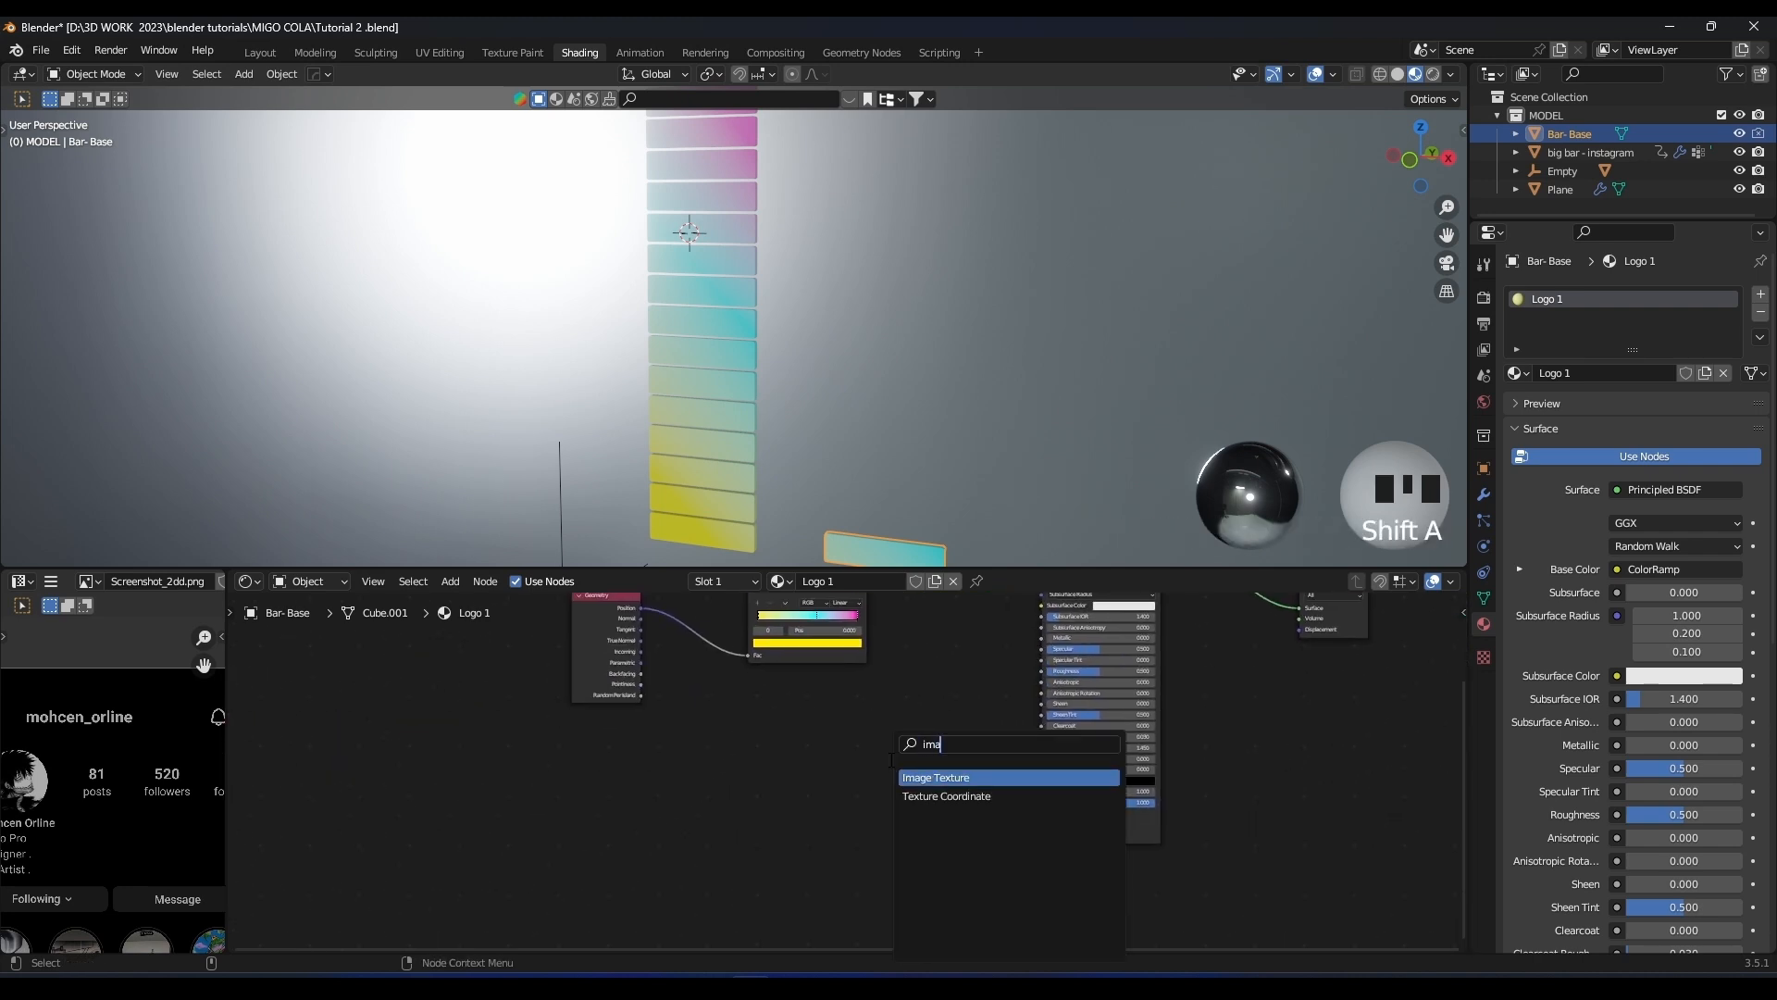
key("Return")
scroll(776, 750, "up", 7)
middle_click_drag(920, 758, 861, 746, "shift")
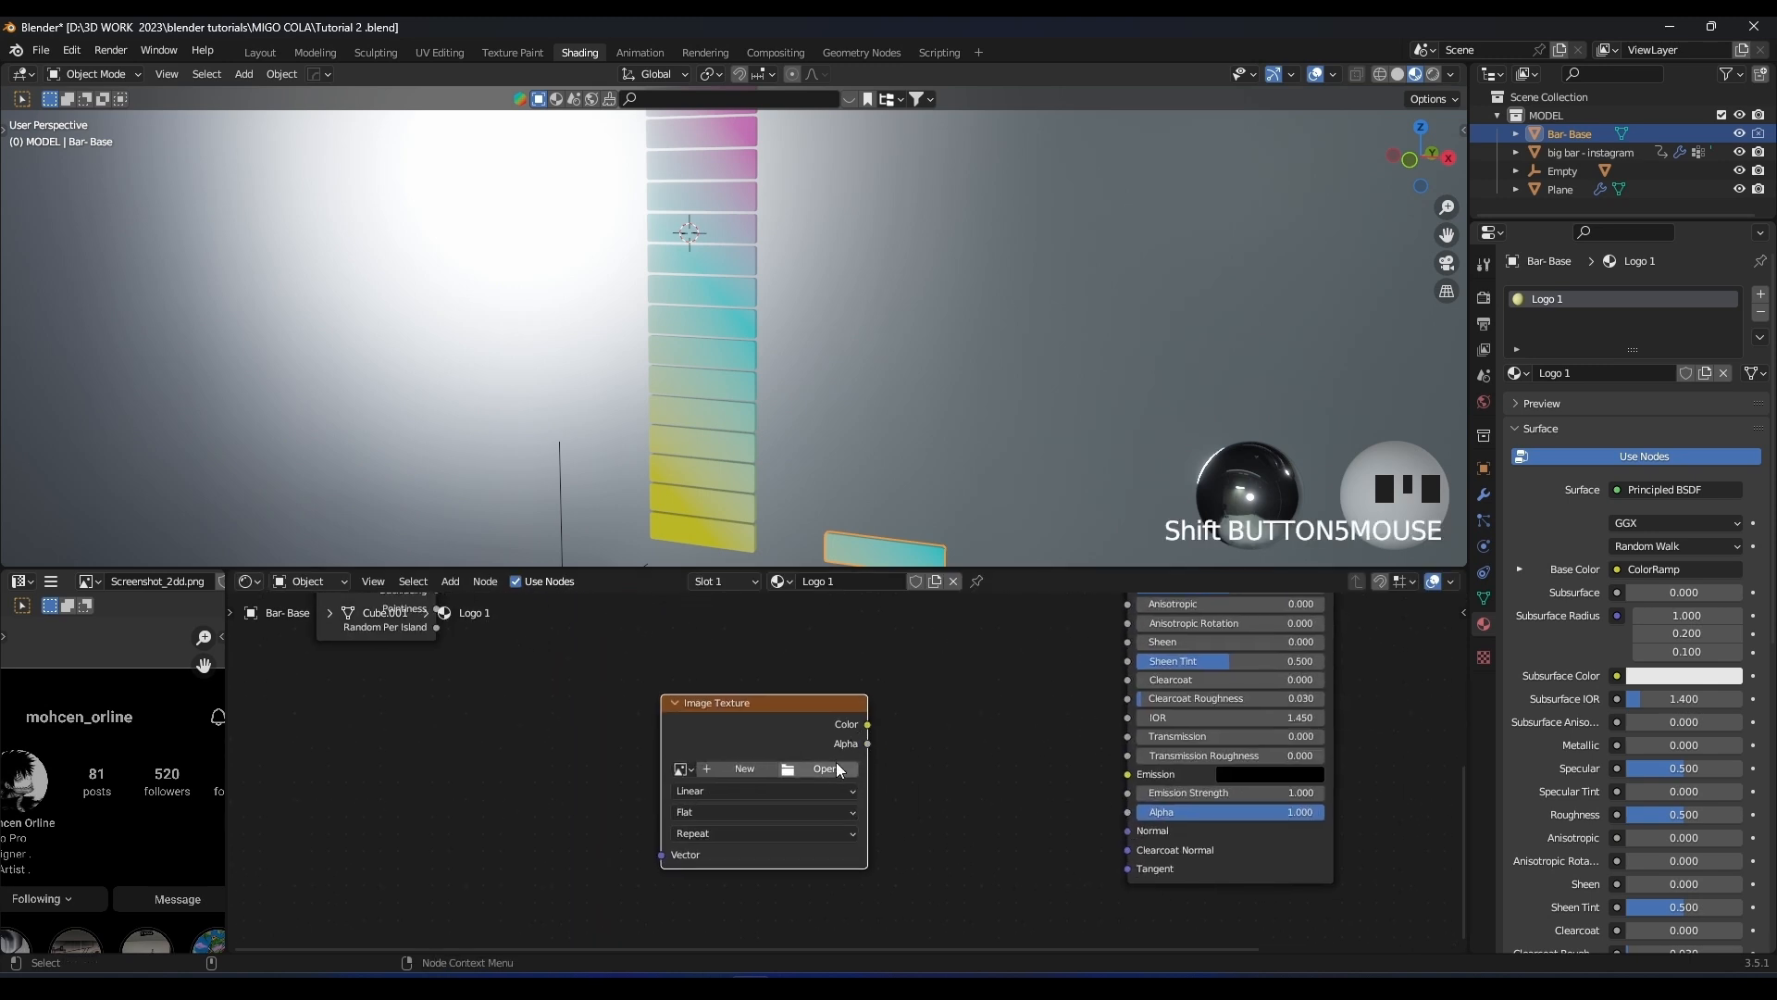
Load "LOGOO 1 Follow .png" from the logos folder into the Image Texture node
left_click(839, 767)
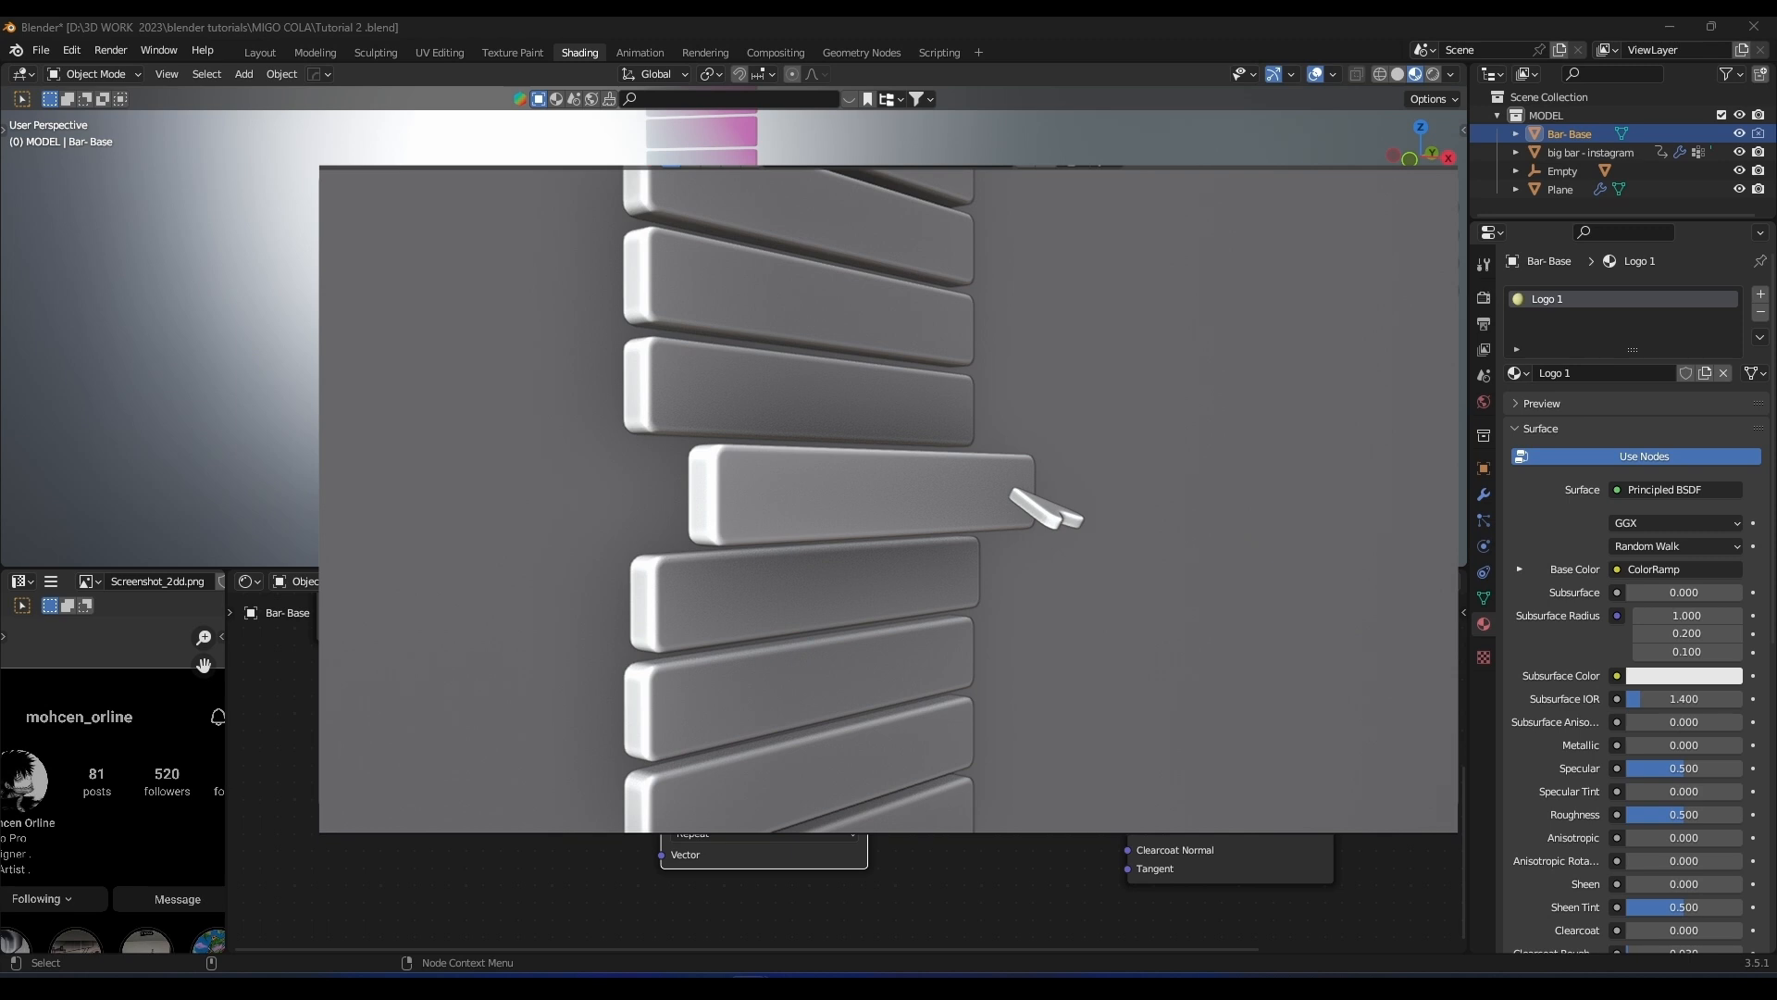
left_click(754, 316)
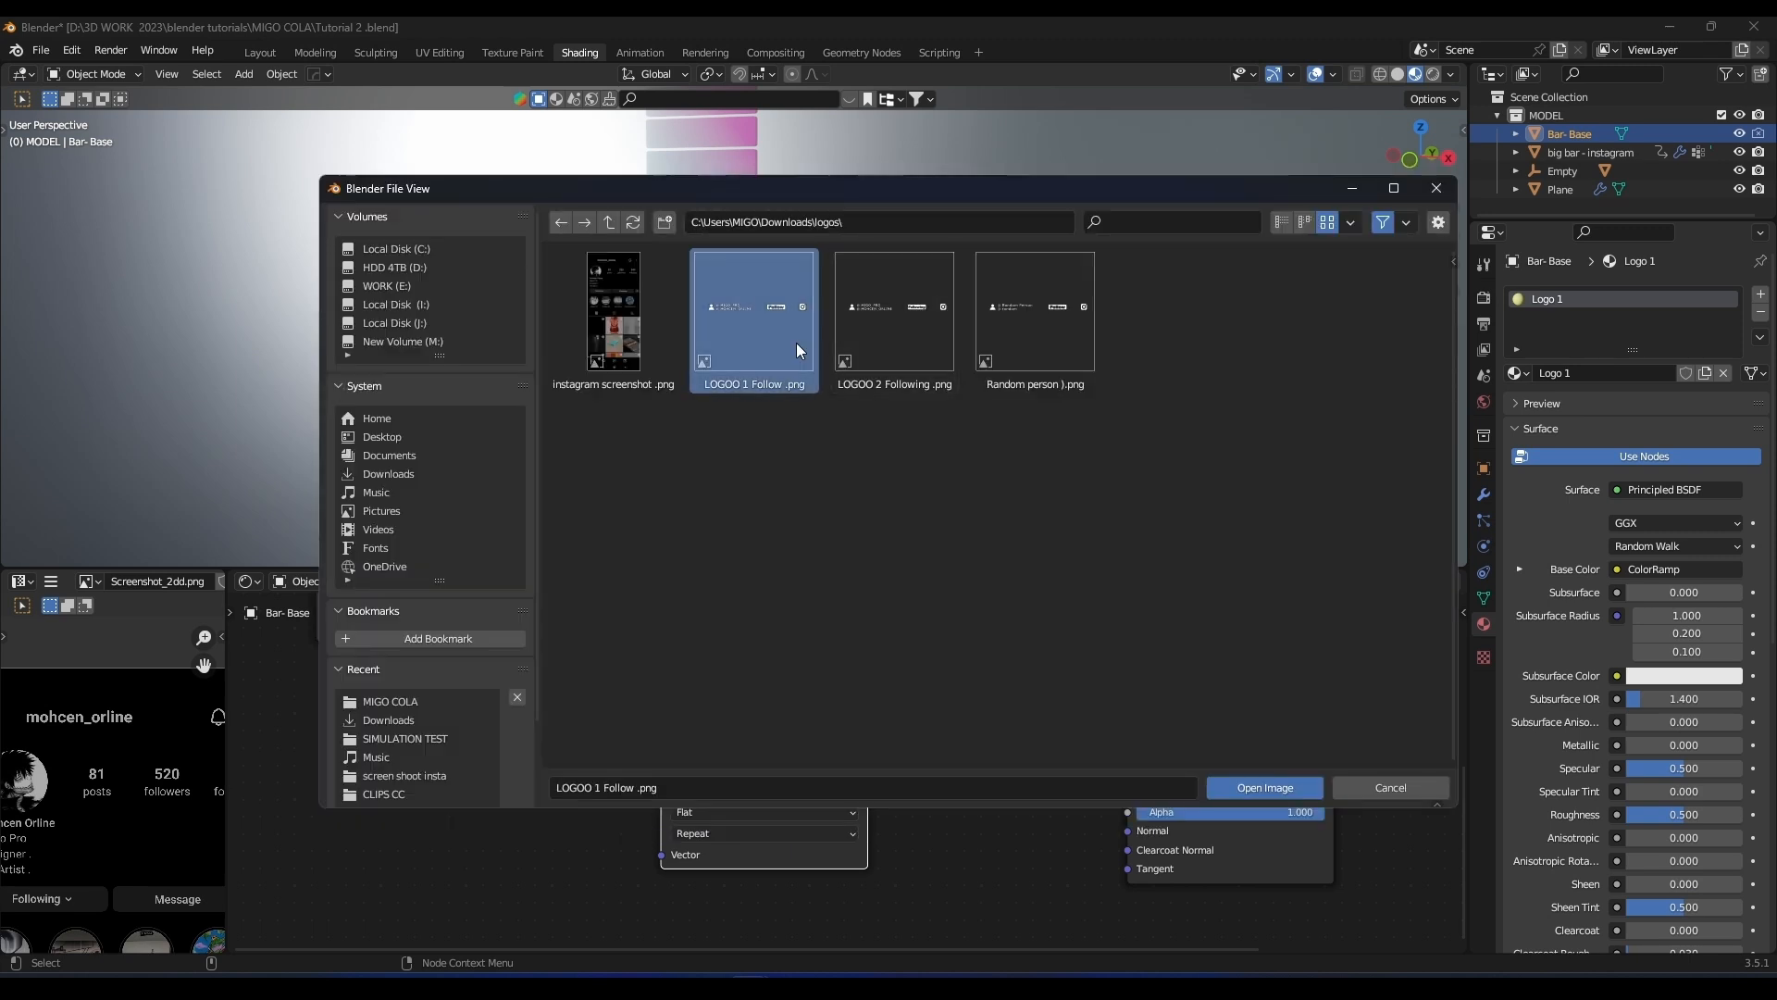
double_click(781, 335)
Unwrap the front face of Bar- Base in Edit Mode
middle_click_drag(923, 507, 1031, 428, "shift")
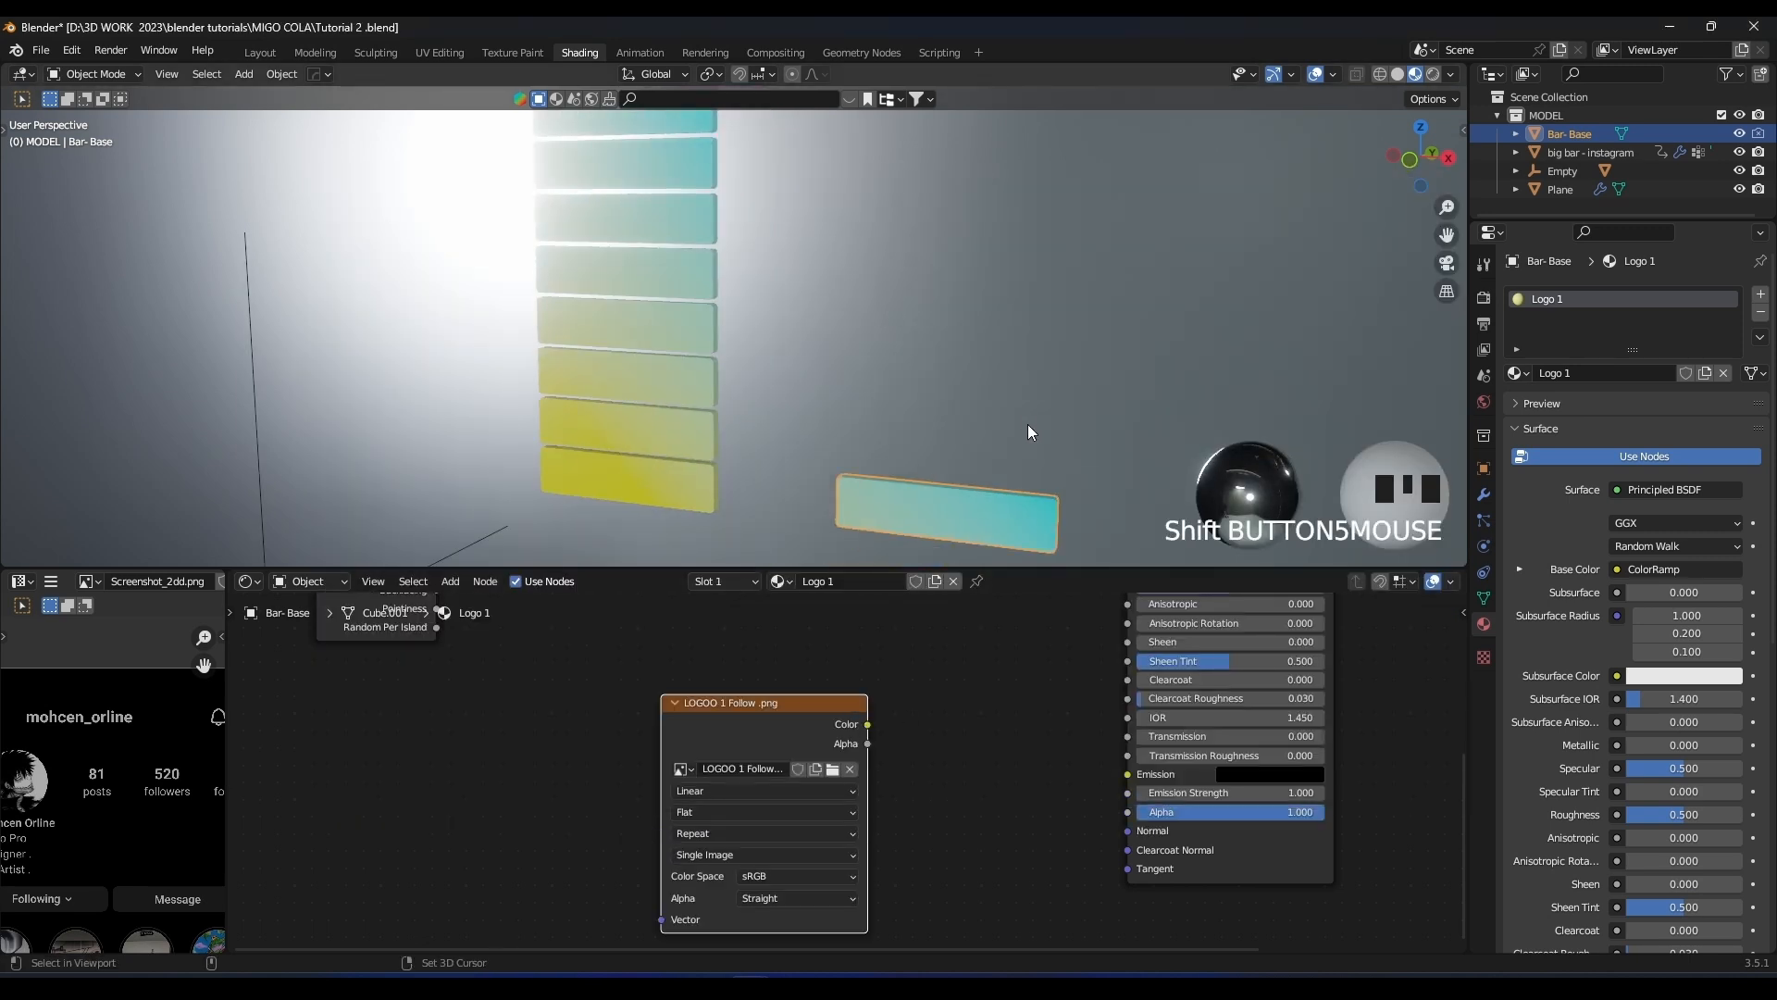
scroll(964, 370, "up", 3)
middle_click_drag(964, 369, 867, 340, "shift")
key("Tab")
key("u")
left_click(861, 337)
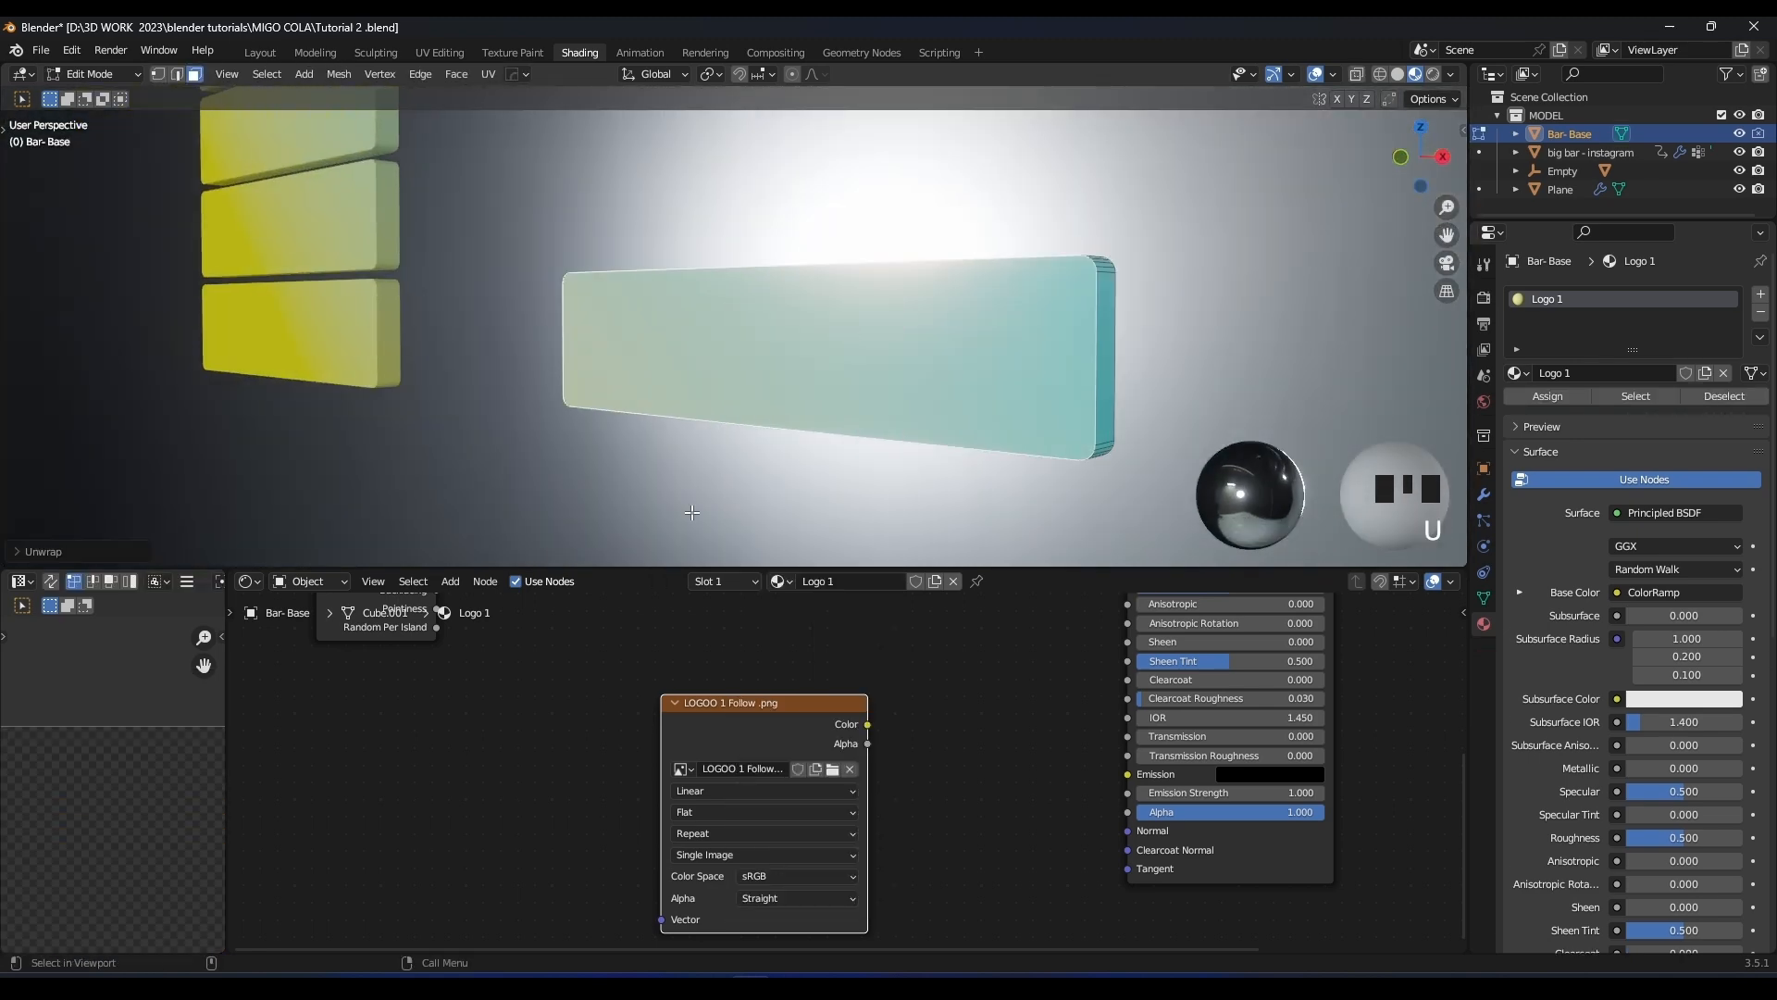
Enlarge the UV editor so the unwrapped face and the logo image can be worked on side by side
left_click_drag(664, 566, 664, 441)
left_click_drag(226, 662, 651, 663)
scroll(442, 726, "down", 3)
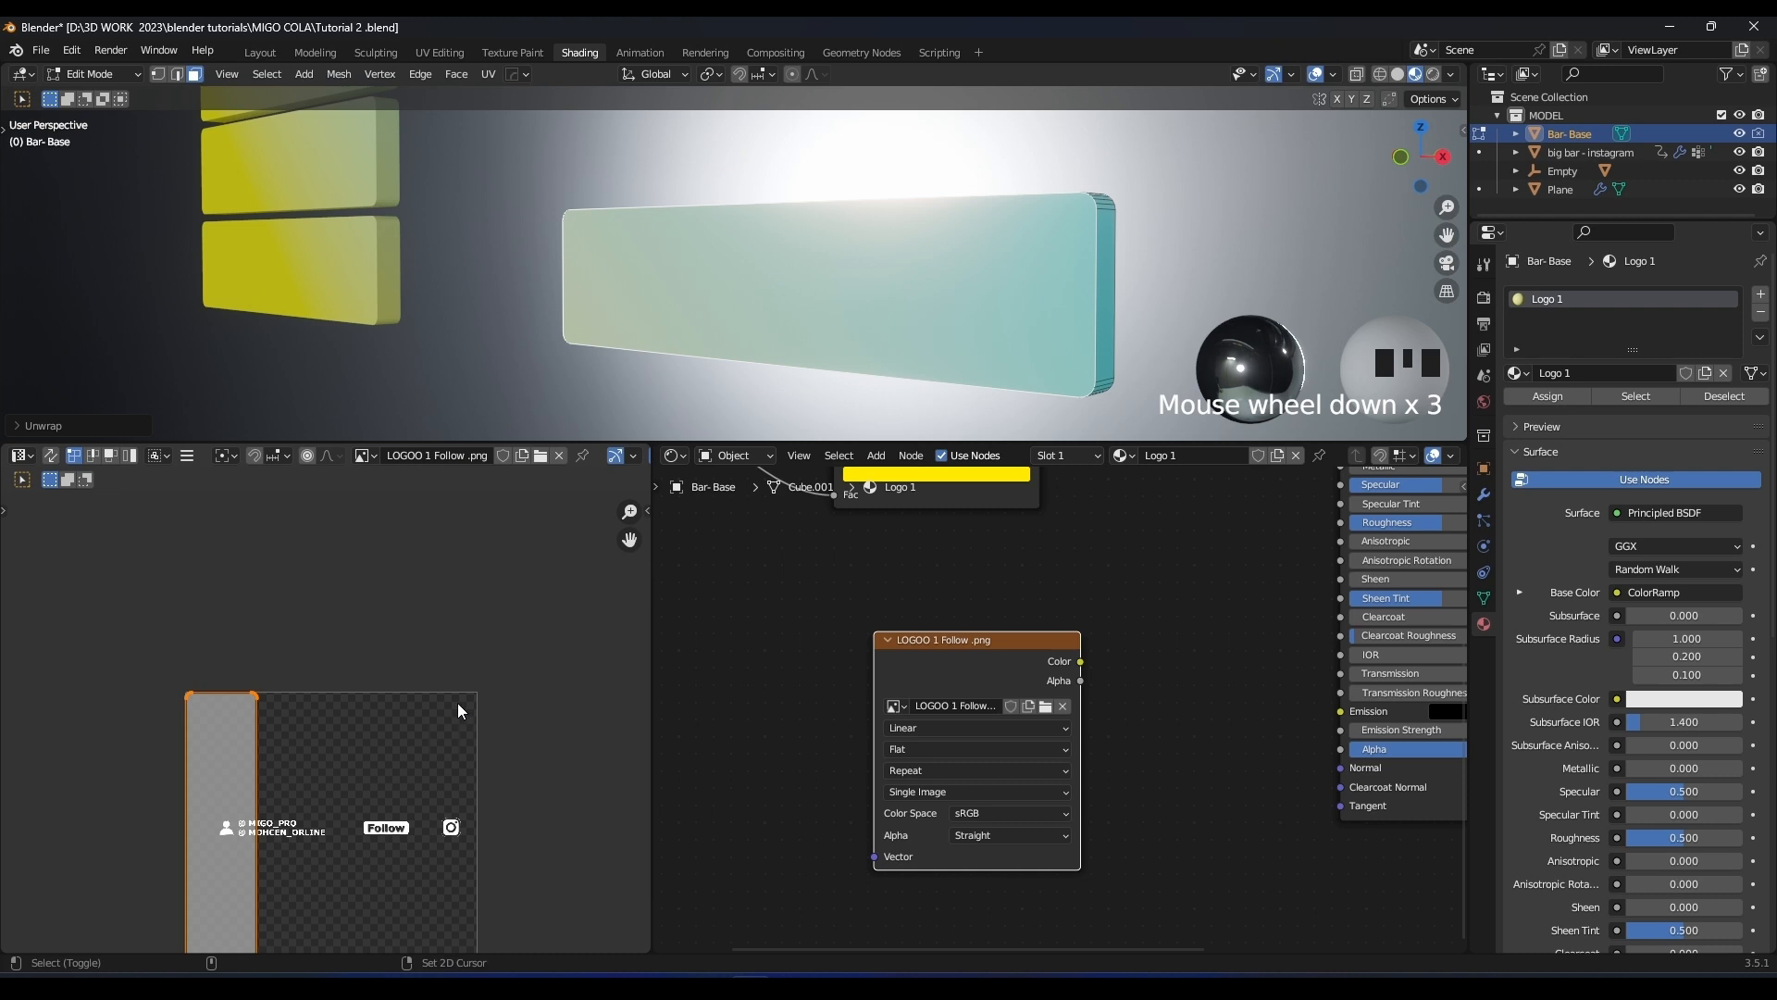
scroll(485, 609, "down", 1, "shift")
scroll(485, 610, "up", 1)
Connect the Image Texture's Color output to the Principled BSDF's Emission input and shift the image node slightly away
middle_click_drag(983, 682, 720, 699, "shift")
middle_click_drag(881, 706, 995, 699, "shift")
left_click_drag(884, 673, 1069, 691)
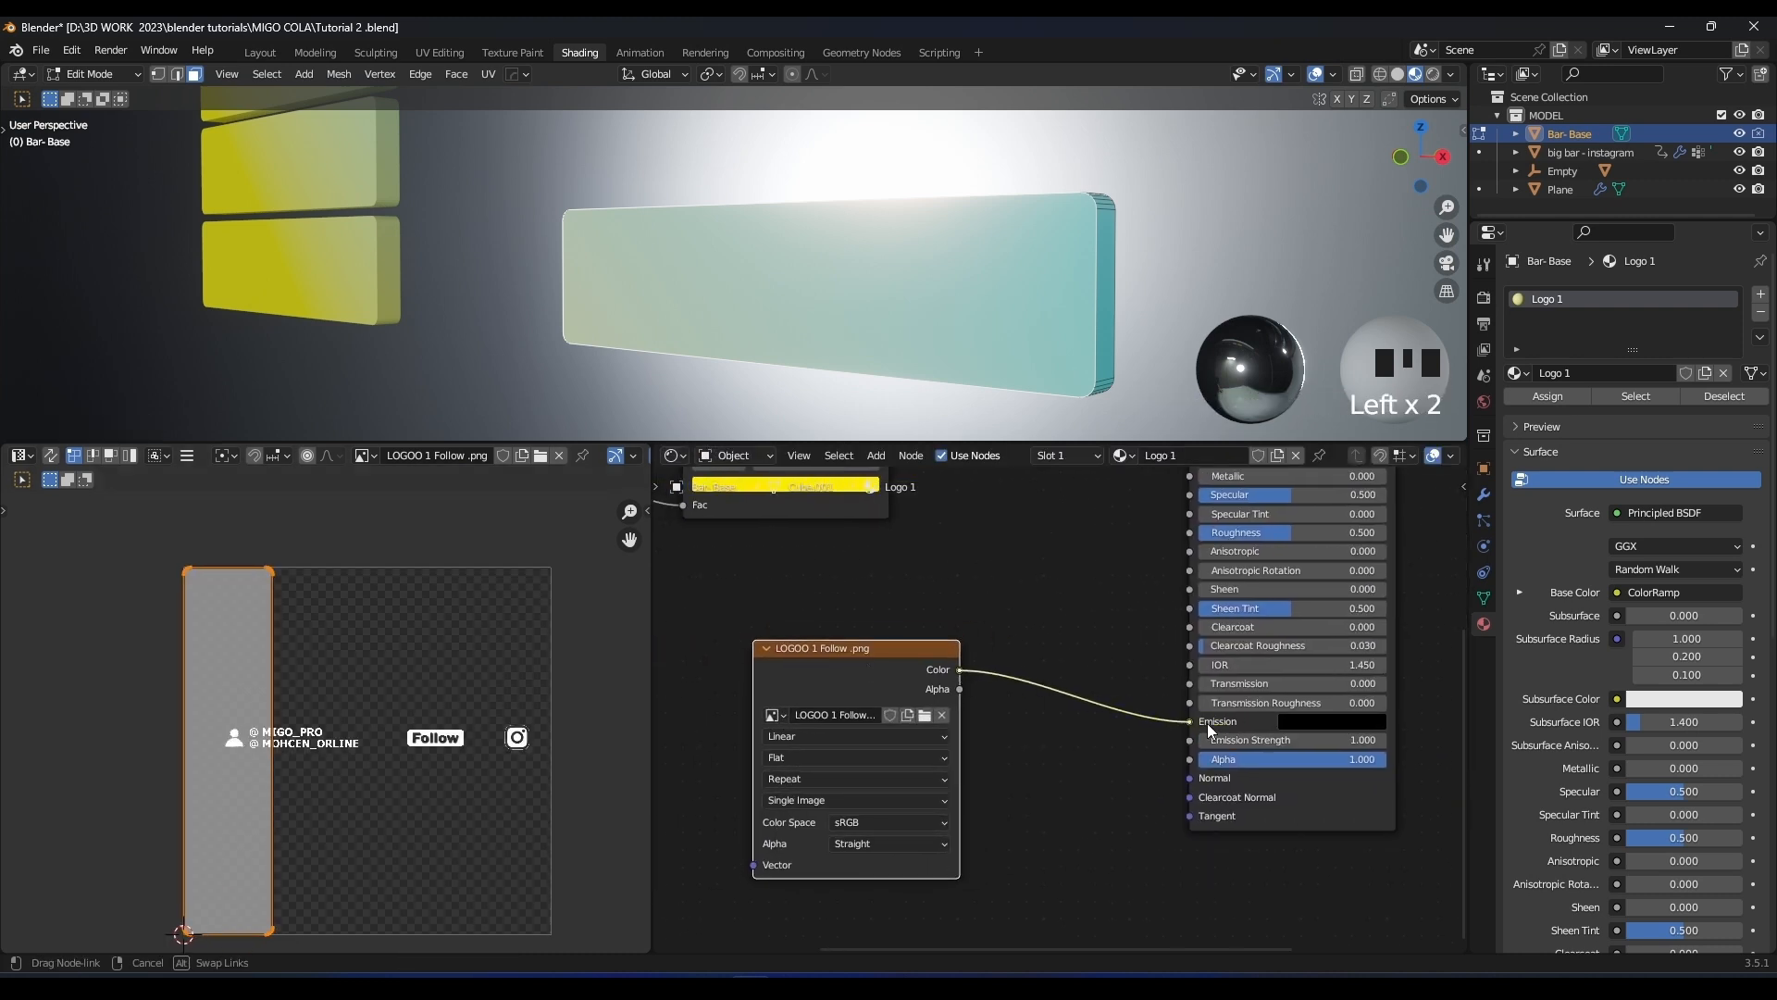
left_click_drag(1207, 723, 1206, 723)
left_click_drag(864, 660, 843, 656)
Rotate the front face's UV island 90 degrees and move it roughly level with the logo row
middle_click_drag(347, 717, 380, 691, "shift")
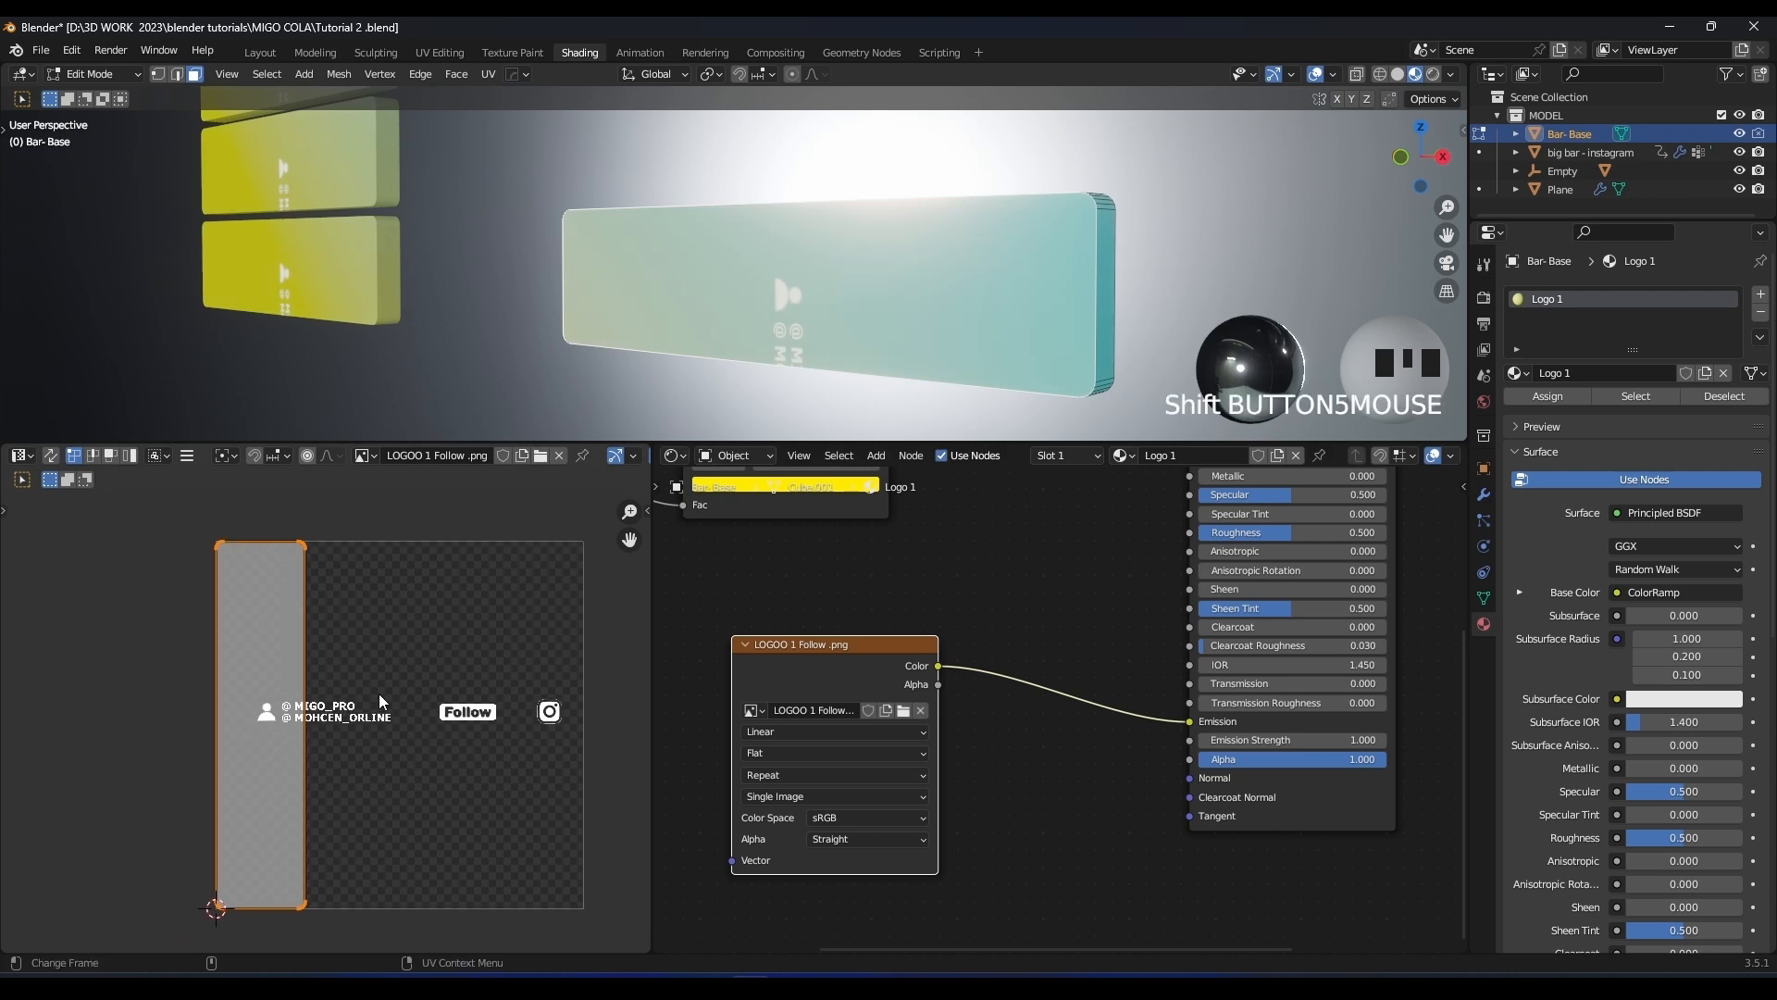
type("r90")
key("Return")
key("g")
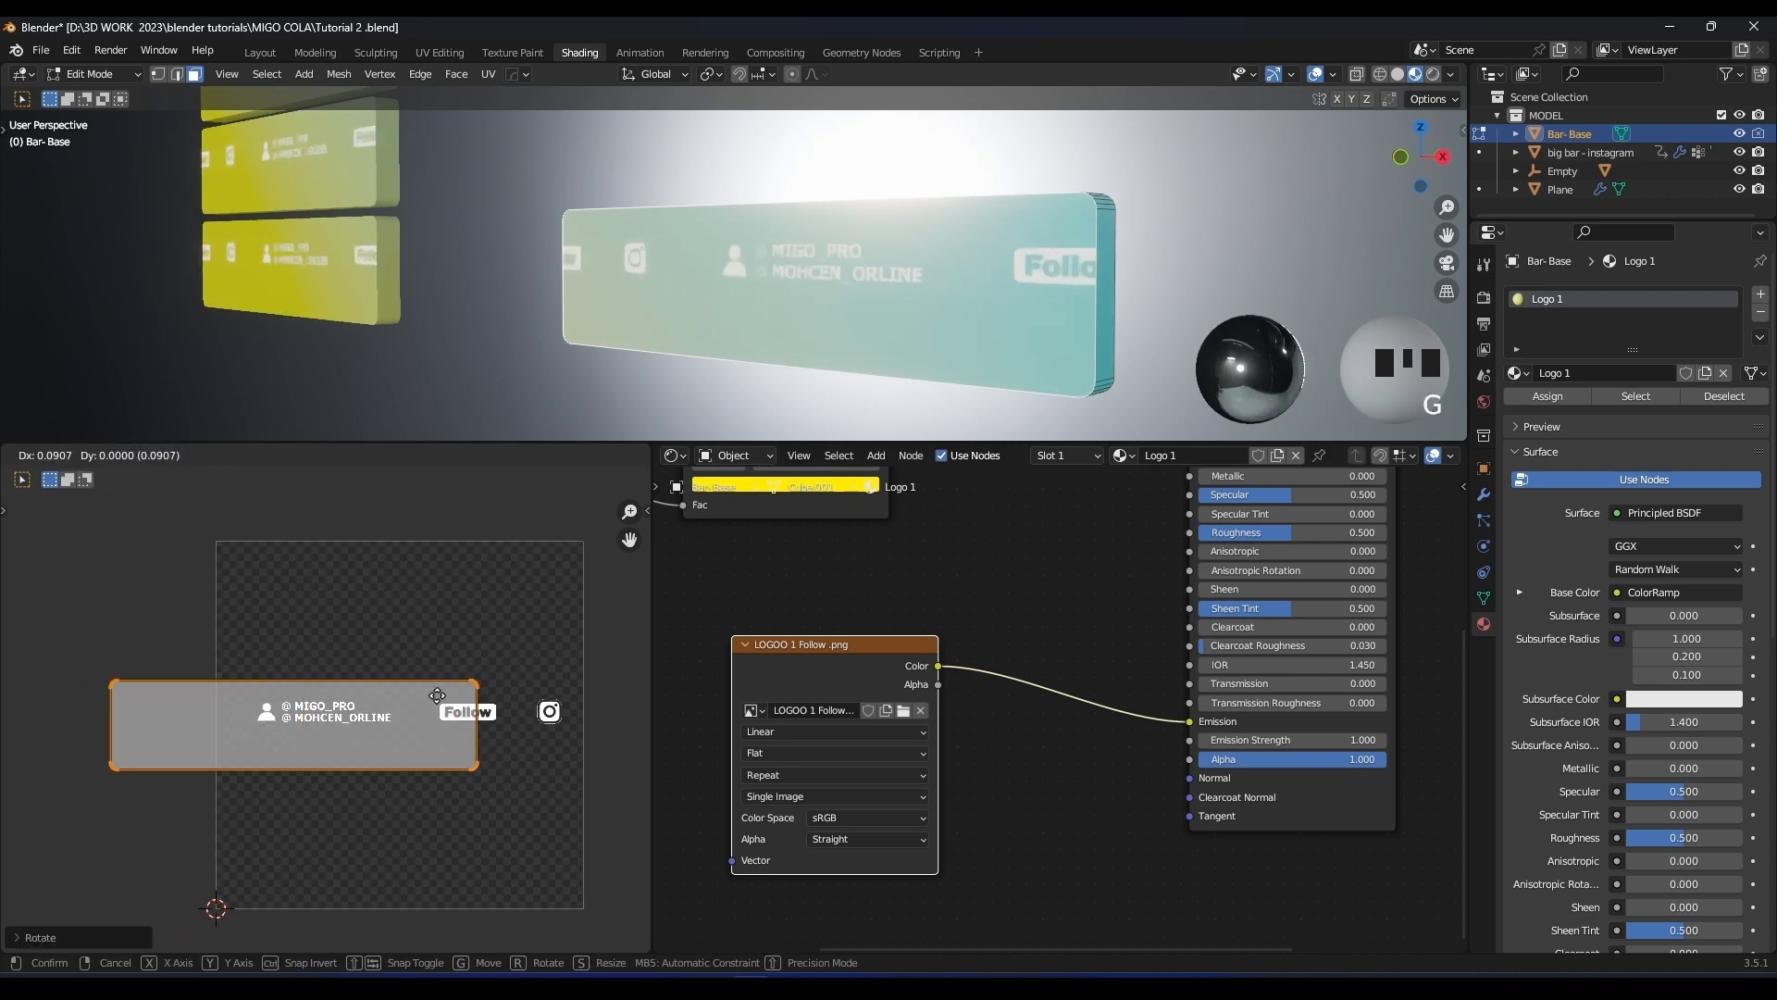
left_click(365, 693)
key("g")
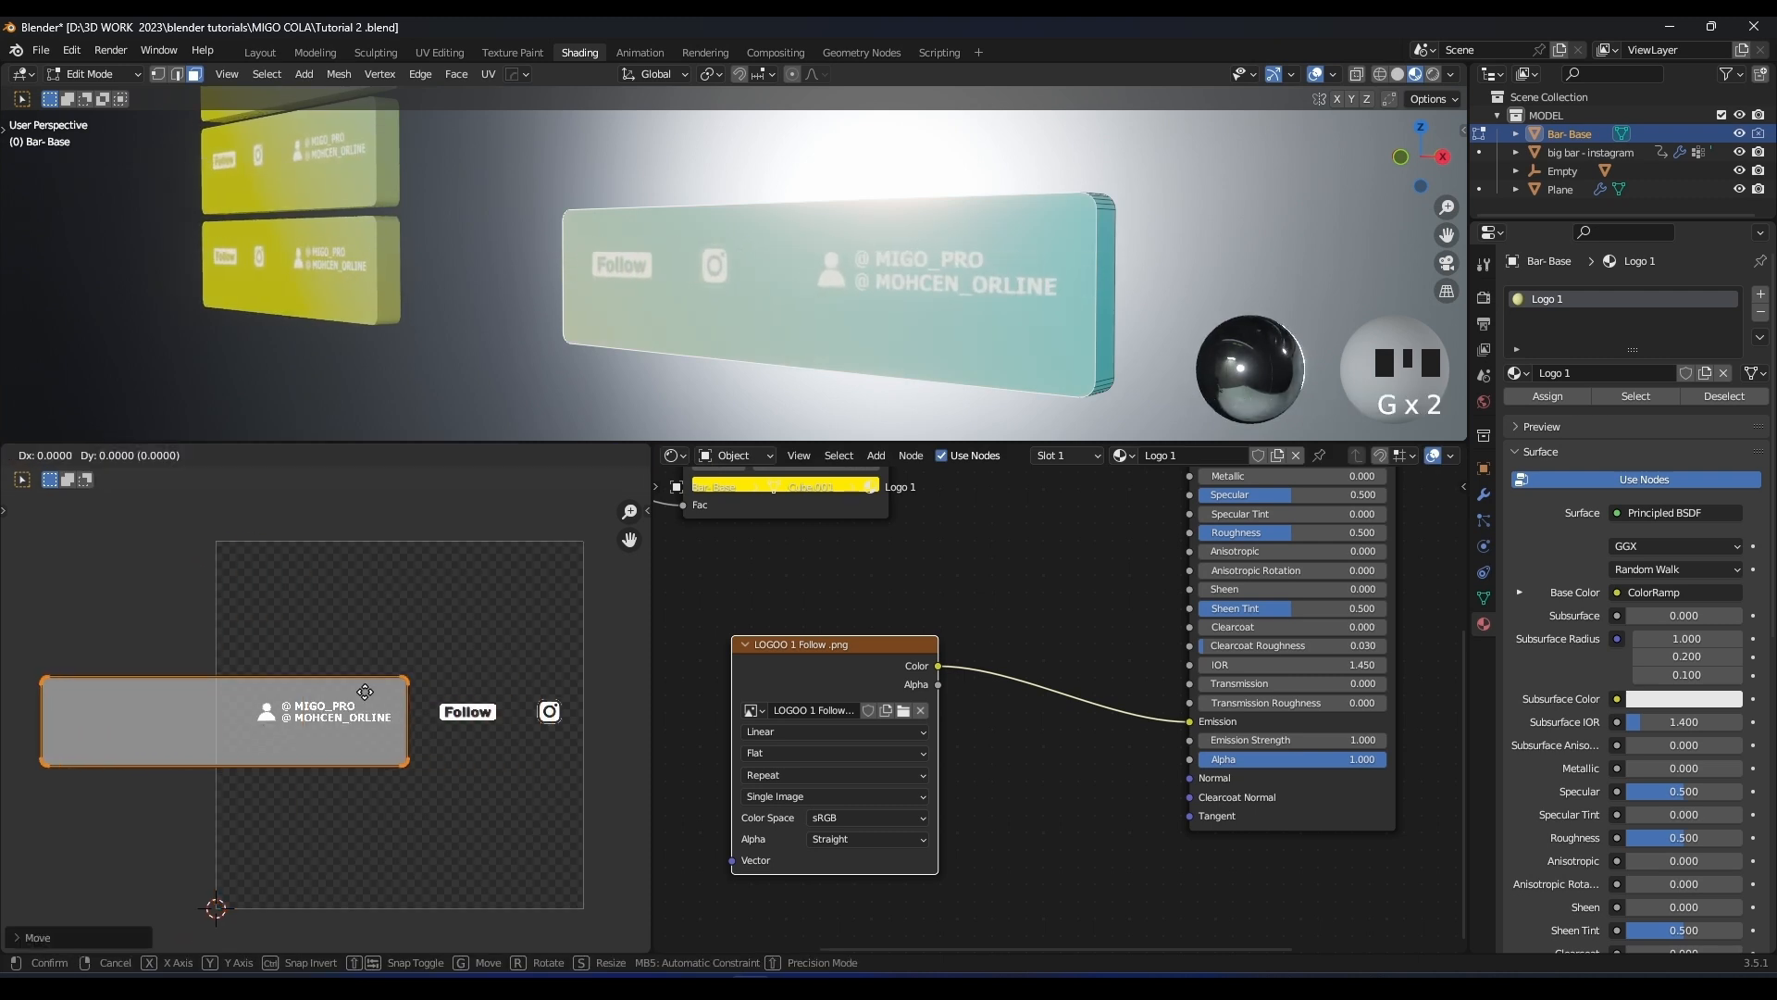
left_click(369, 685)
Set the Image Texture node's extension mode to Extend
middle_click_drag(735, 264, 913, 271)
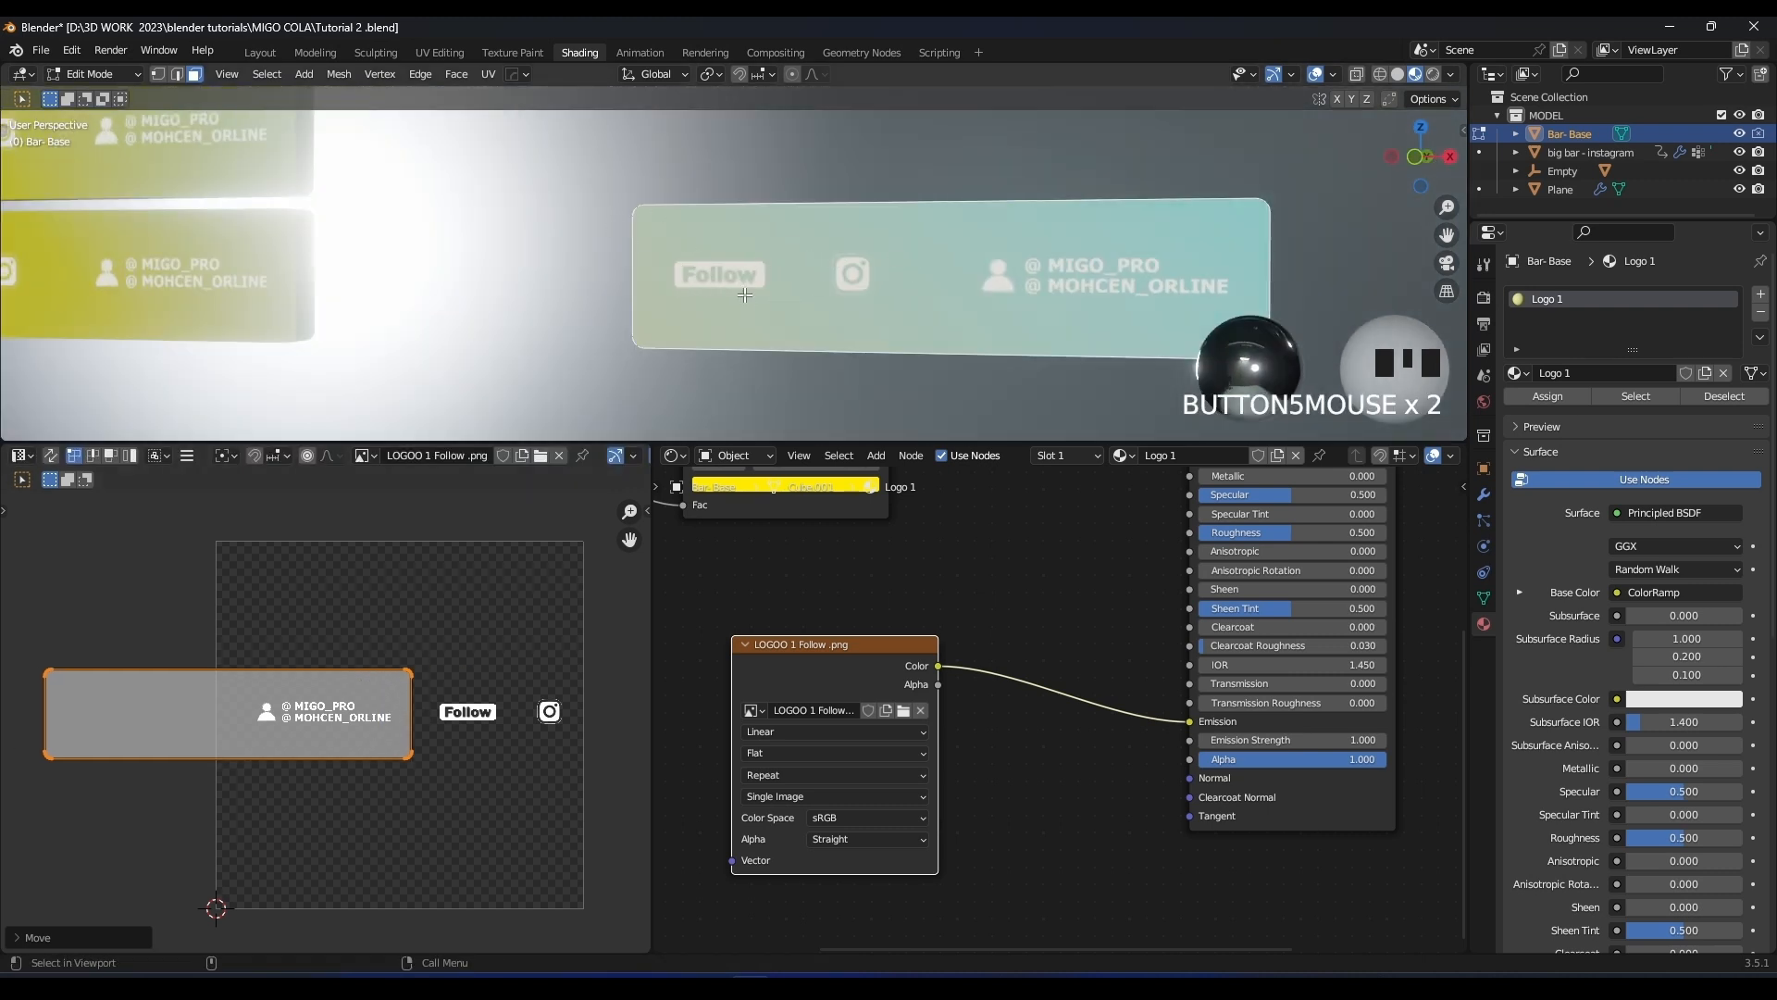
left_click(760, 782)
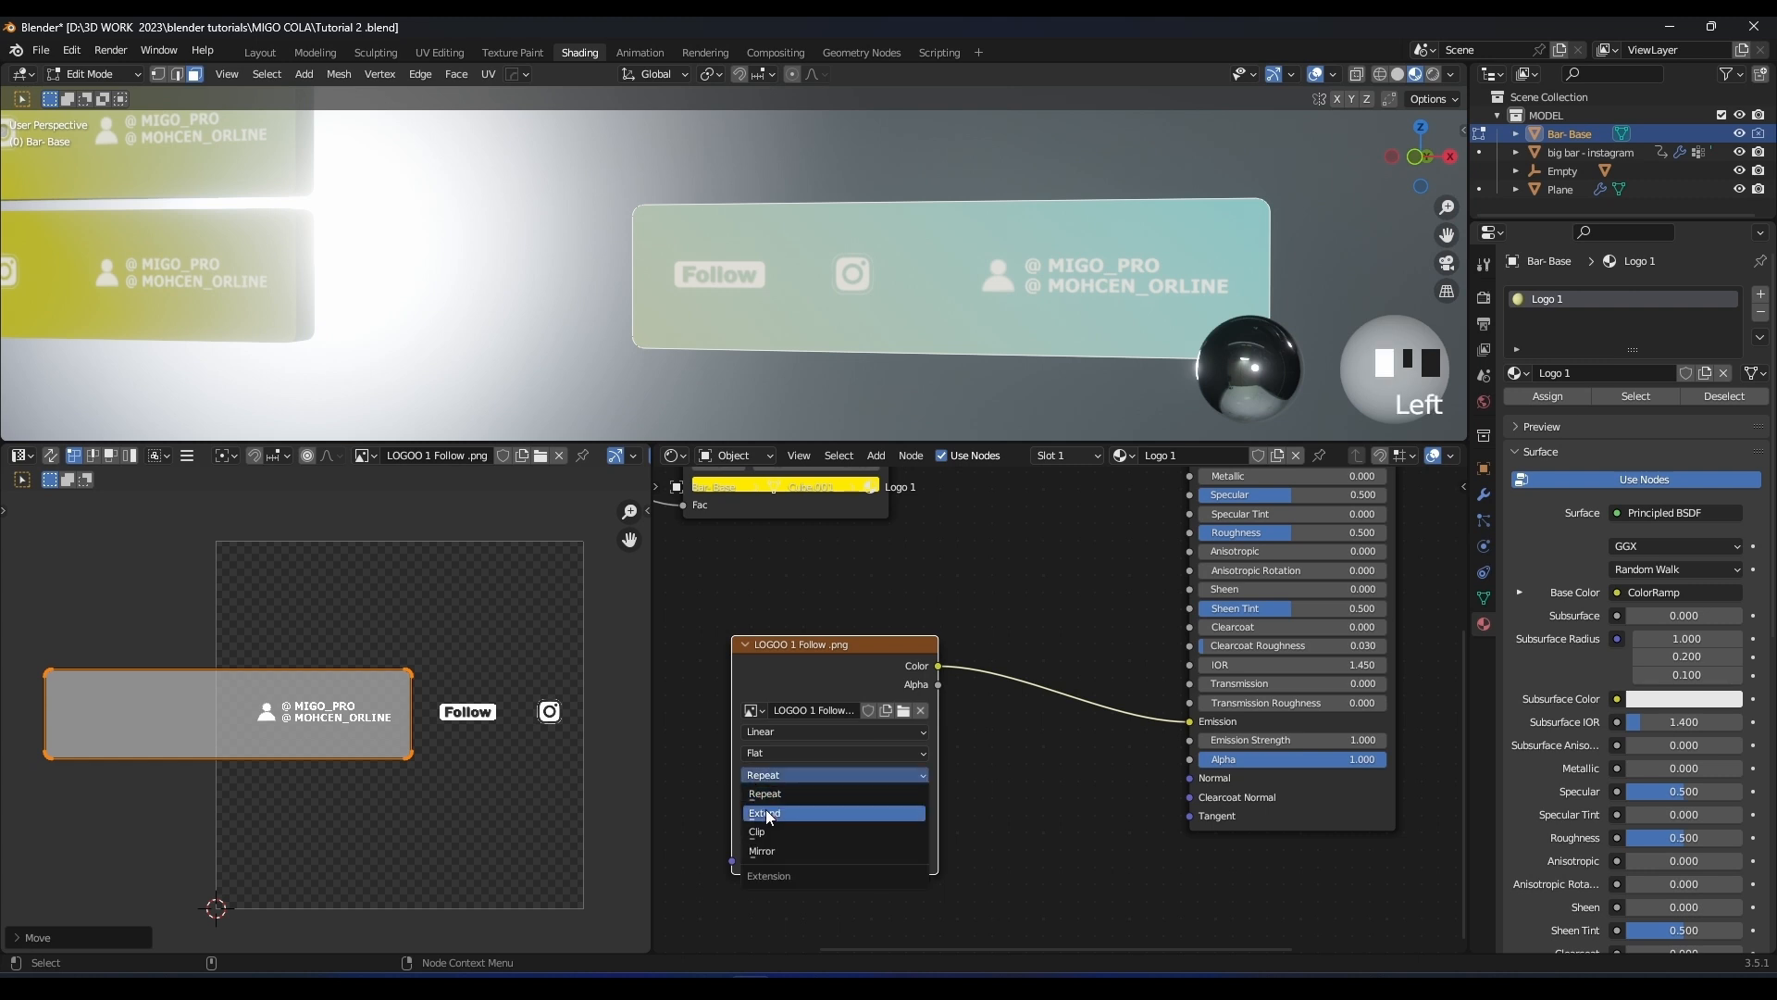
left_click(768, 802)
Move the UV island over the logo row so it spans the image's full width, and return to Object Mode
middle_click_drag(1008, 264, 902, 277)
key("g")
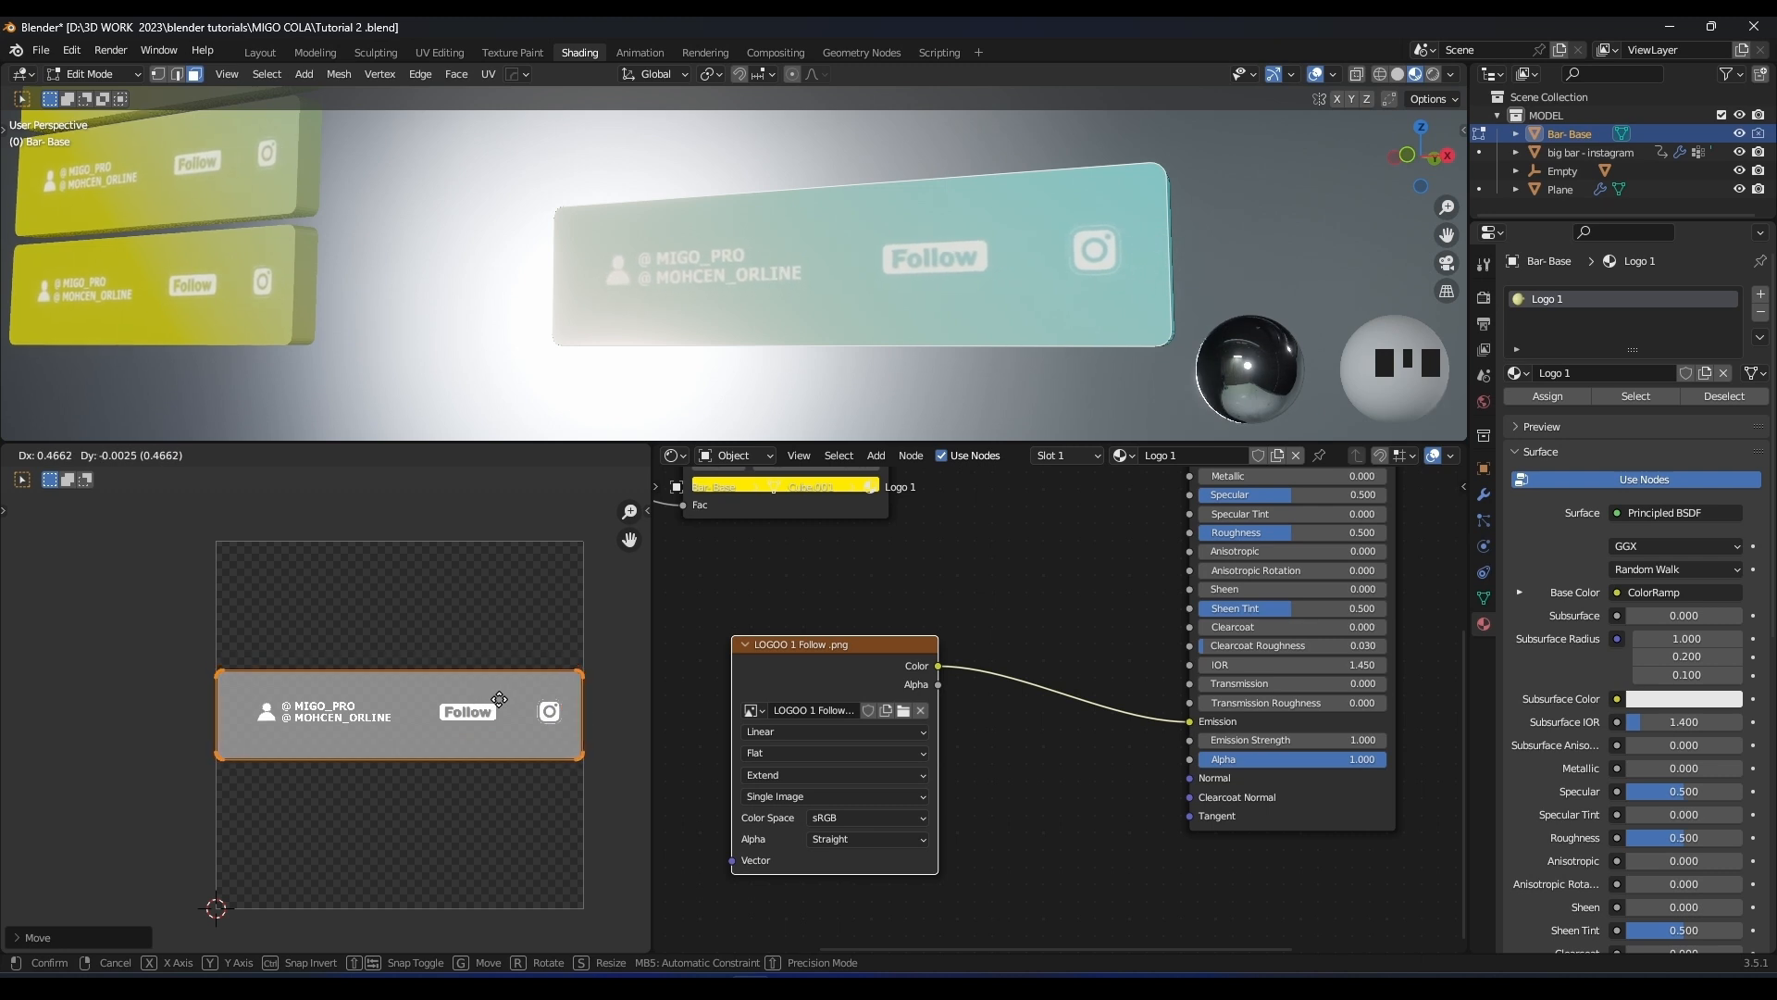
left_click(501, 698)
scroll(912, 259, "down", 3)
middle_click_drag(912, 259, 948, 258)
middle_click_drag(948, 257, 979, 280, "shift")
key("Tab")
Add a second material slot to Bar- Base holding a single-user copy of Logo 1, named Logo 2
scroll(980, 280, "up", 3)
middle_click_drag(1000, 607, 1009, 632, "shift")
left_click(1009, 611)
scroll(1018, 592, "down", 10)
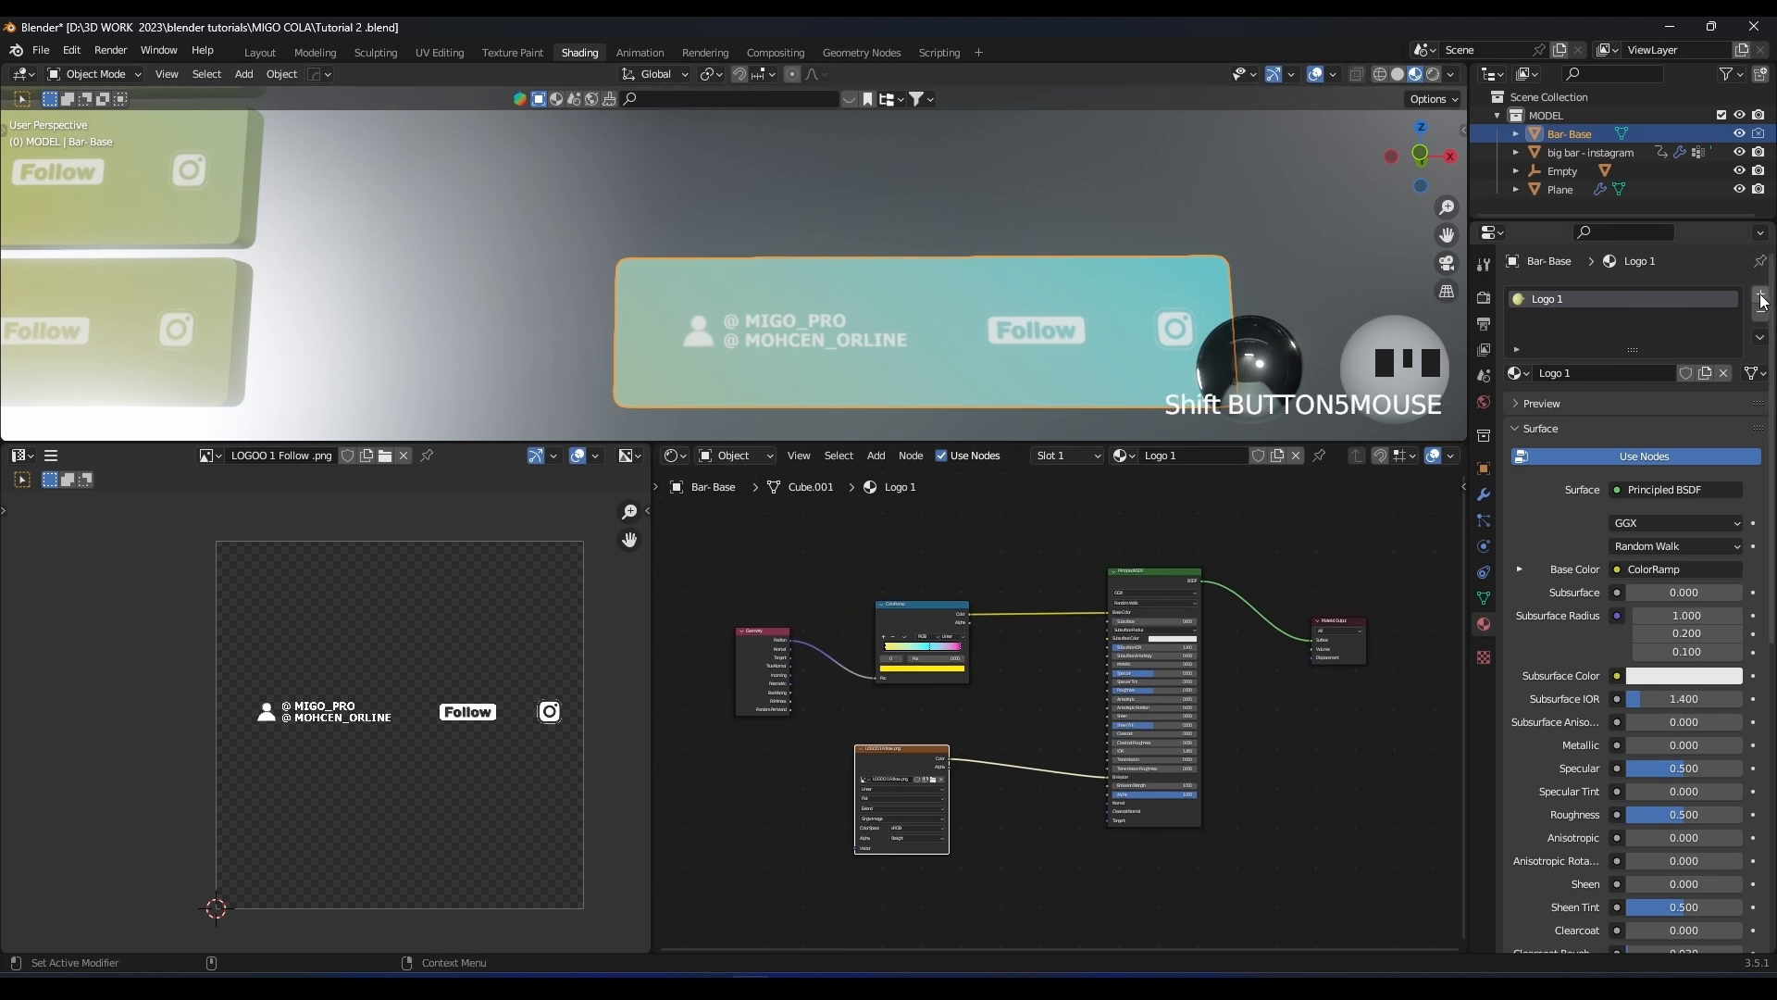
middle_click_drag(1111, 310, 962, 268)
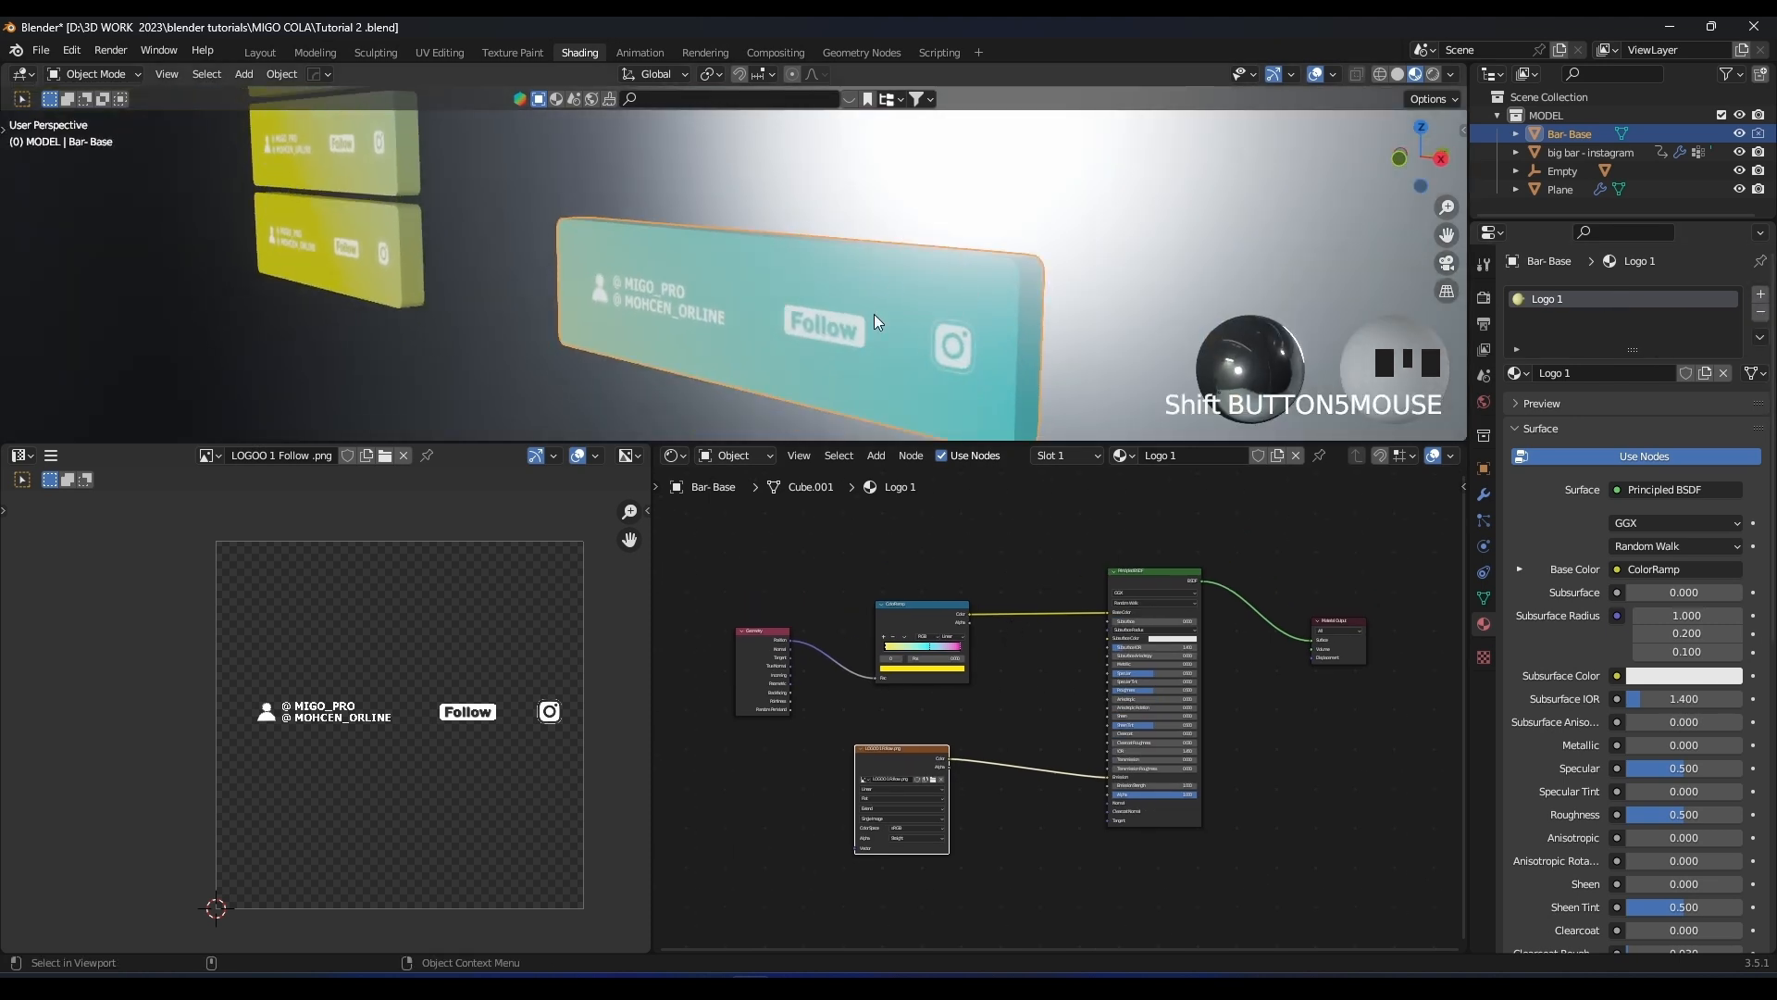
left_click(1763, 296)
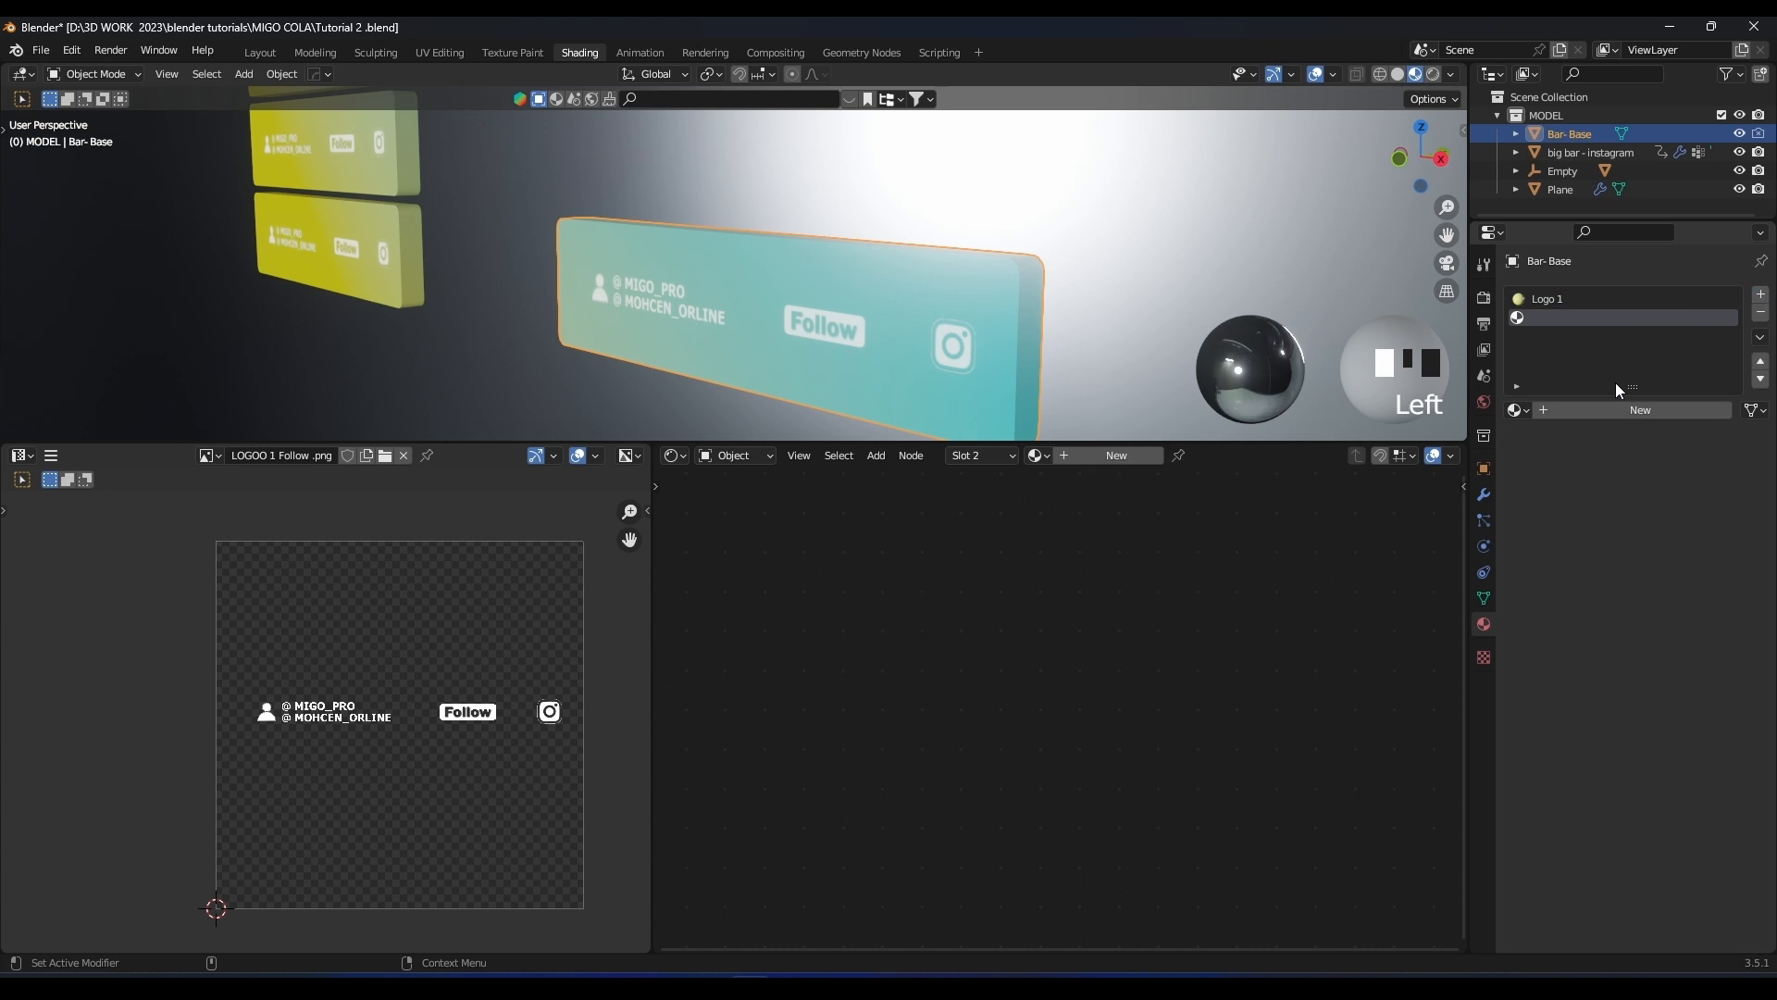
left_click(1518, 409)
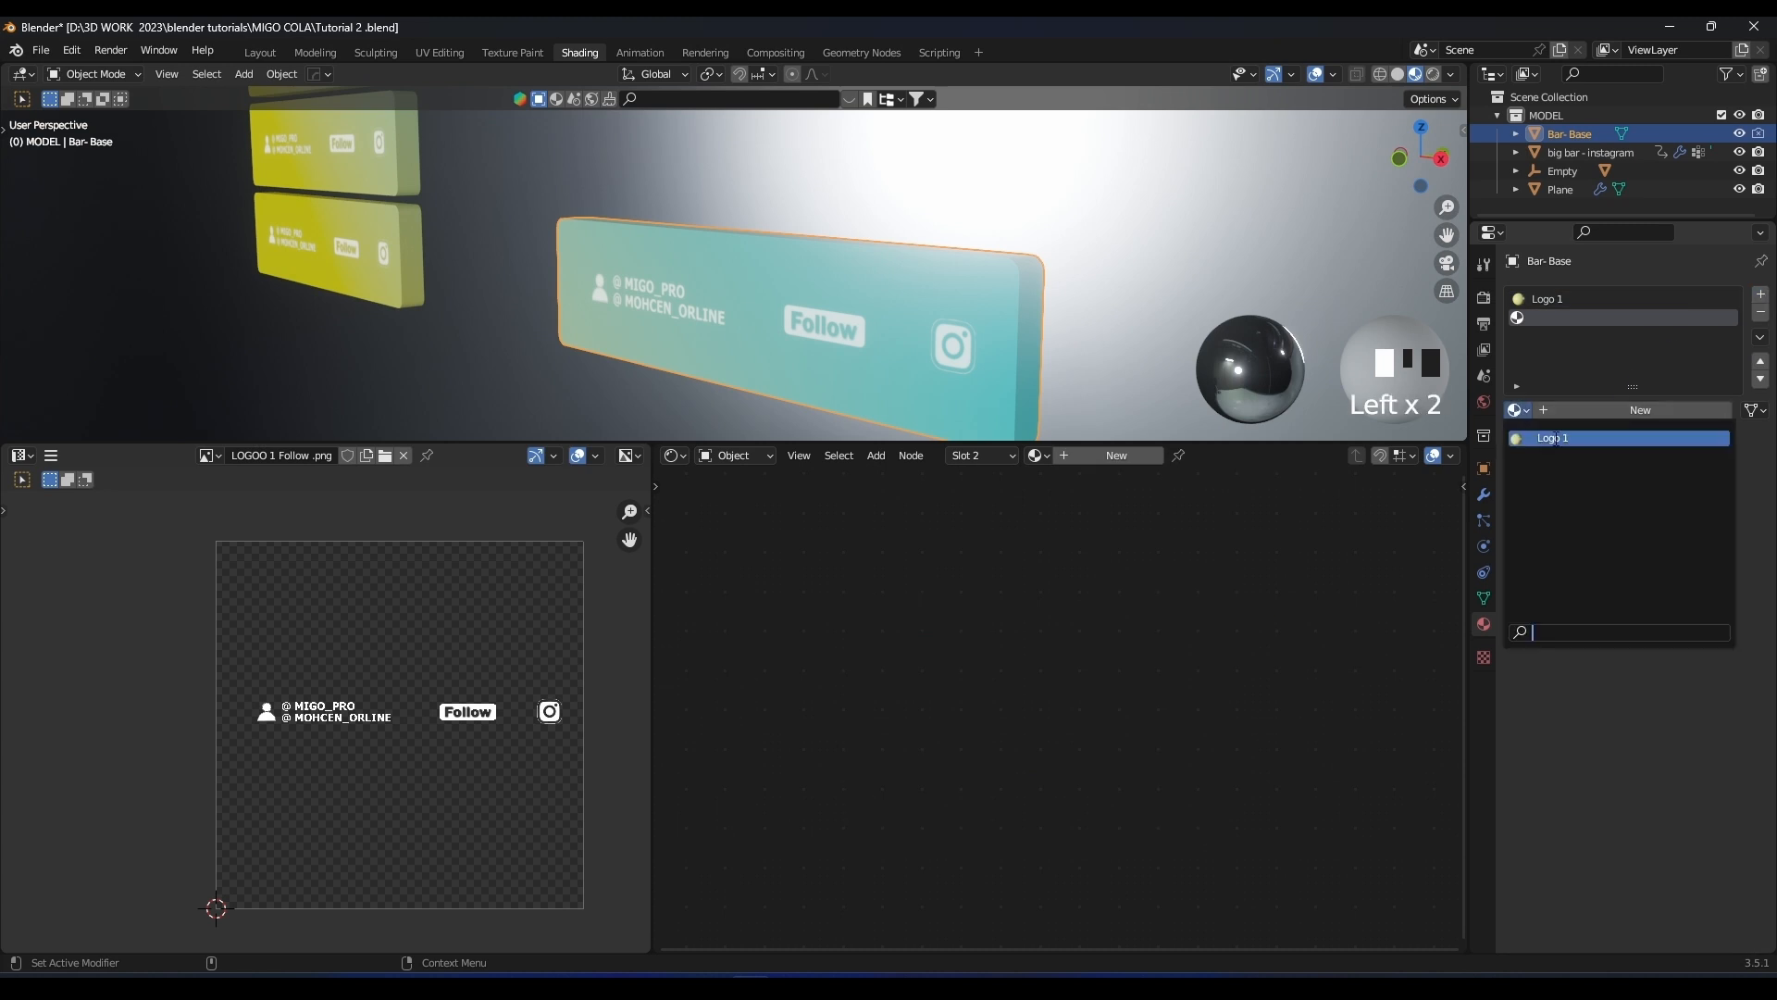
left_click(1558, 439)
left_click(1704, 410)
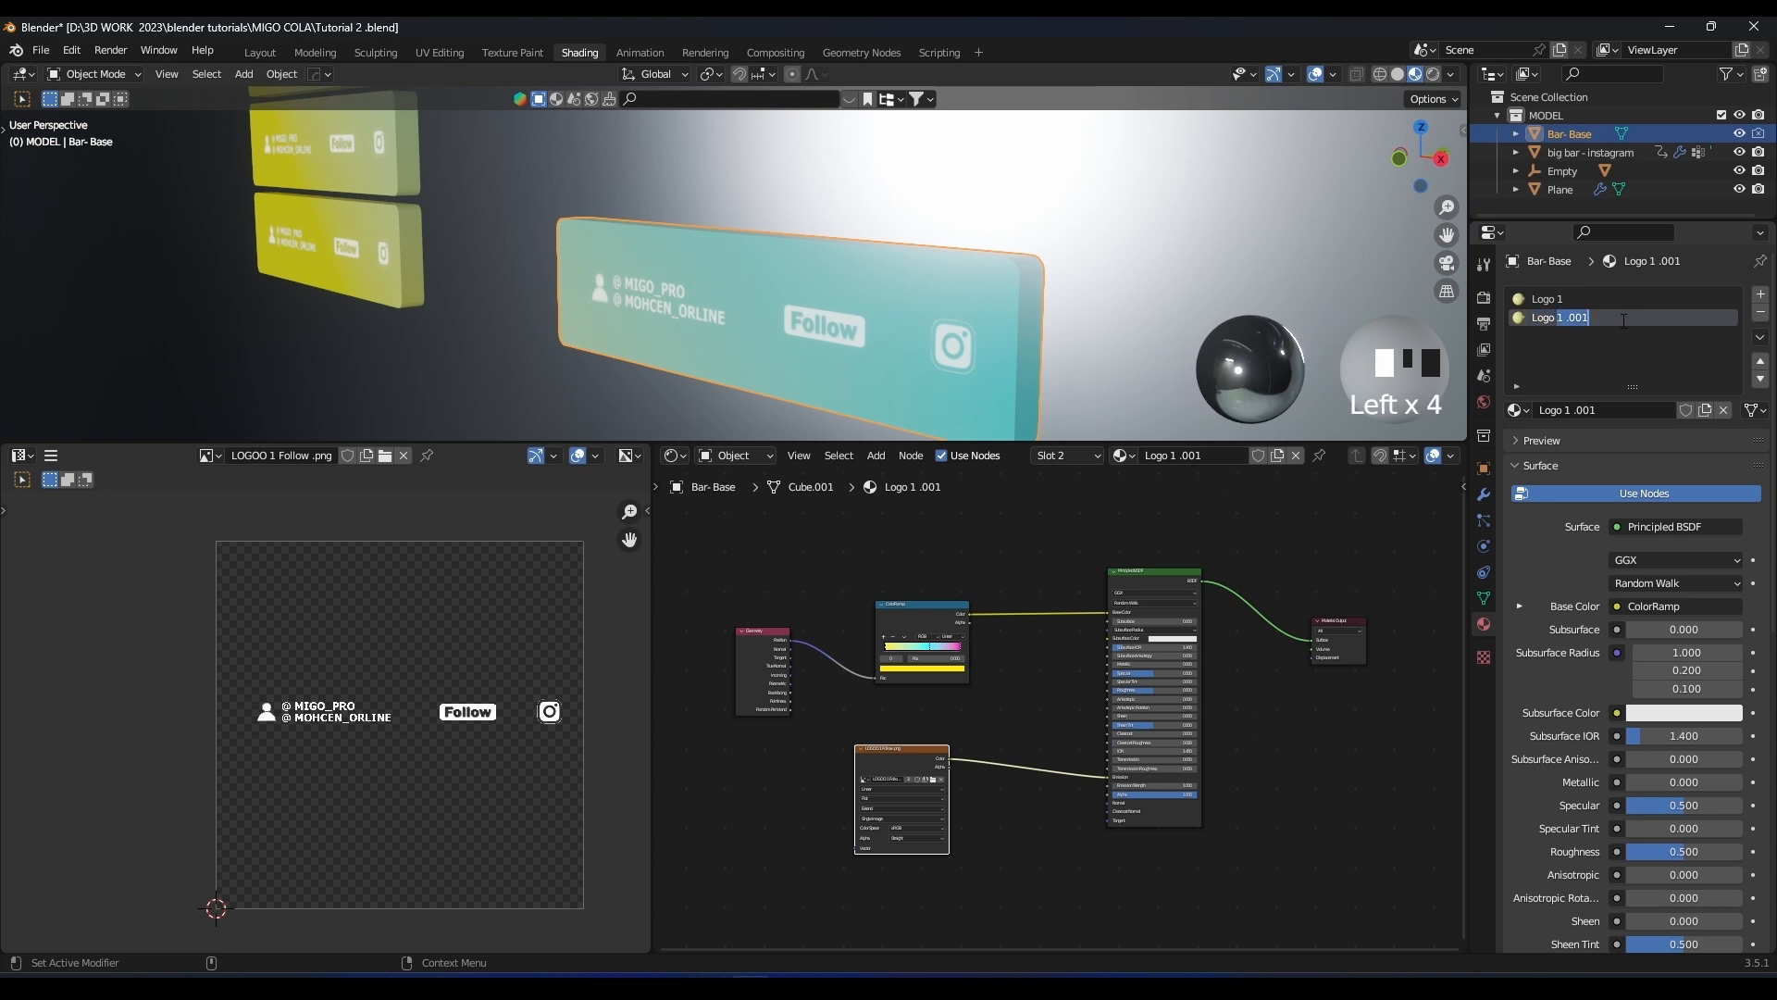
key("Return")
Replace the image in Logo 2's Image Texture node with "Random person ).png"
middle_click_drag(1104, 705, 1194, 609, "shift")
scroll(1194, 609, "up", 2)
scroll(1025, 696, "up", 4)
middle_click_drag(1025, 696, 1072, 677, "shift")
mouse_move(922, 646)
left_mouse_down()
mouse_move(894, 635)
mouse_move(908, 648)
left_mouse_up()
left_click(995, 681)
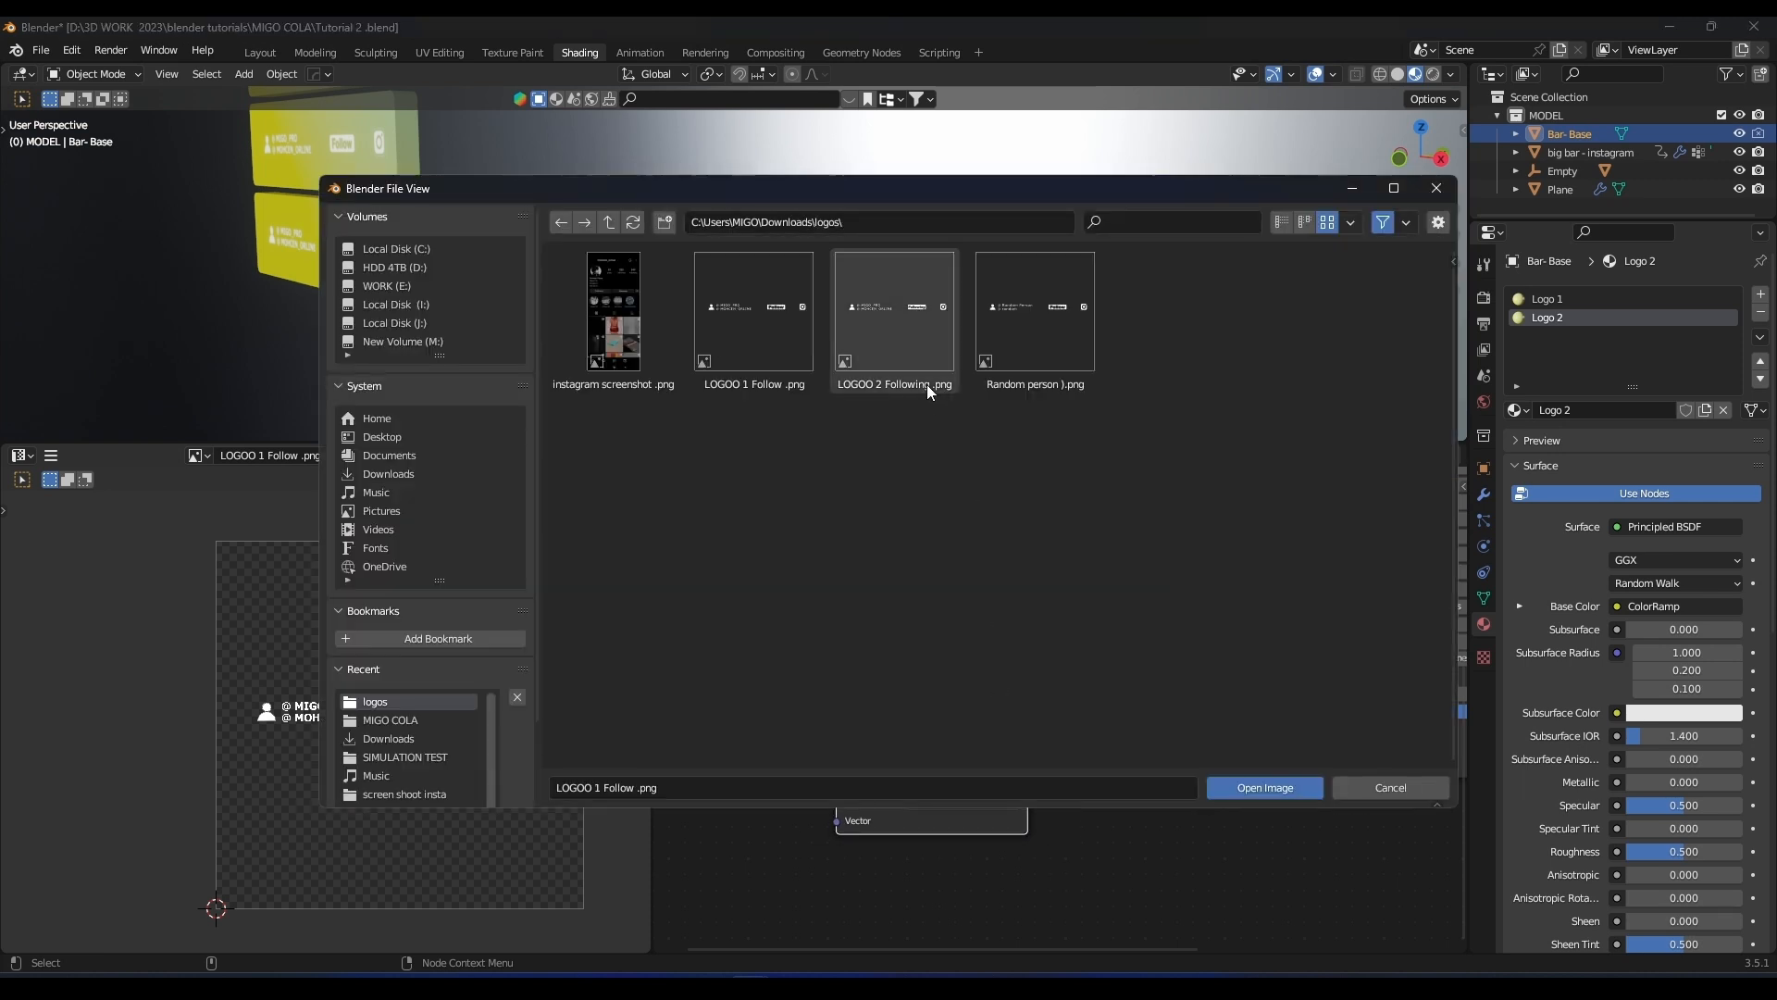
key("Escape")
Remove the Logo 1 slot from Bar- Base to preview the Logo 2 material on the bar
middle_click_drag(846, 320, 913, 331)
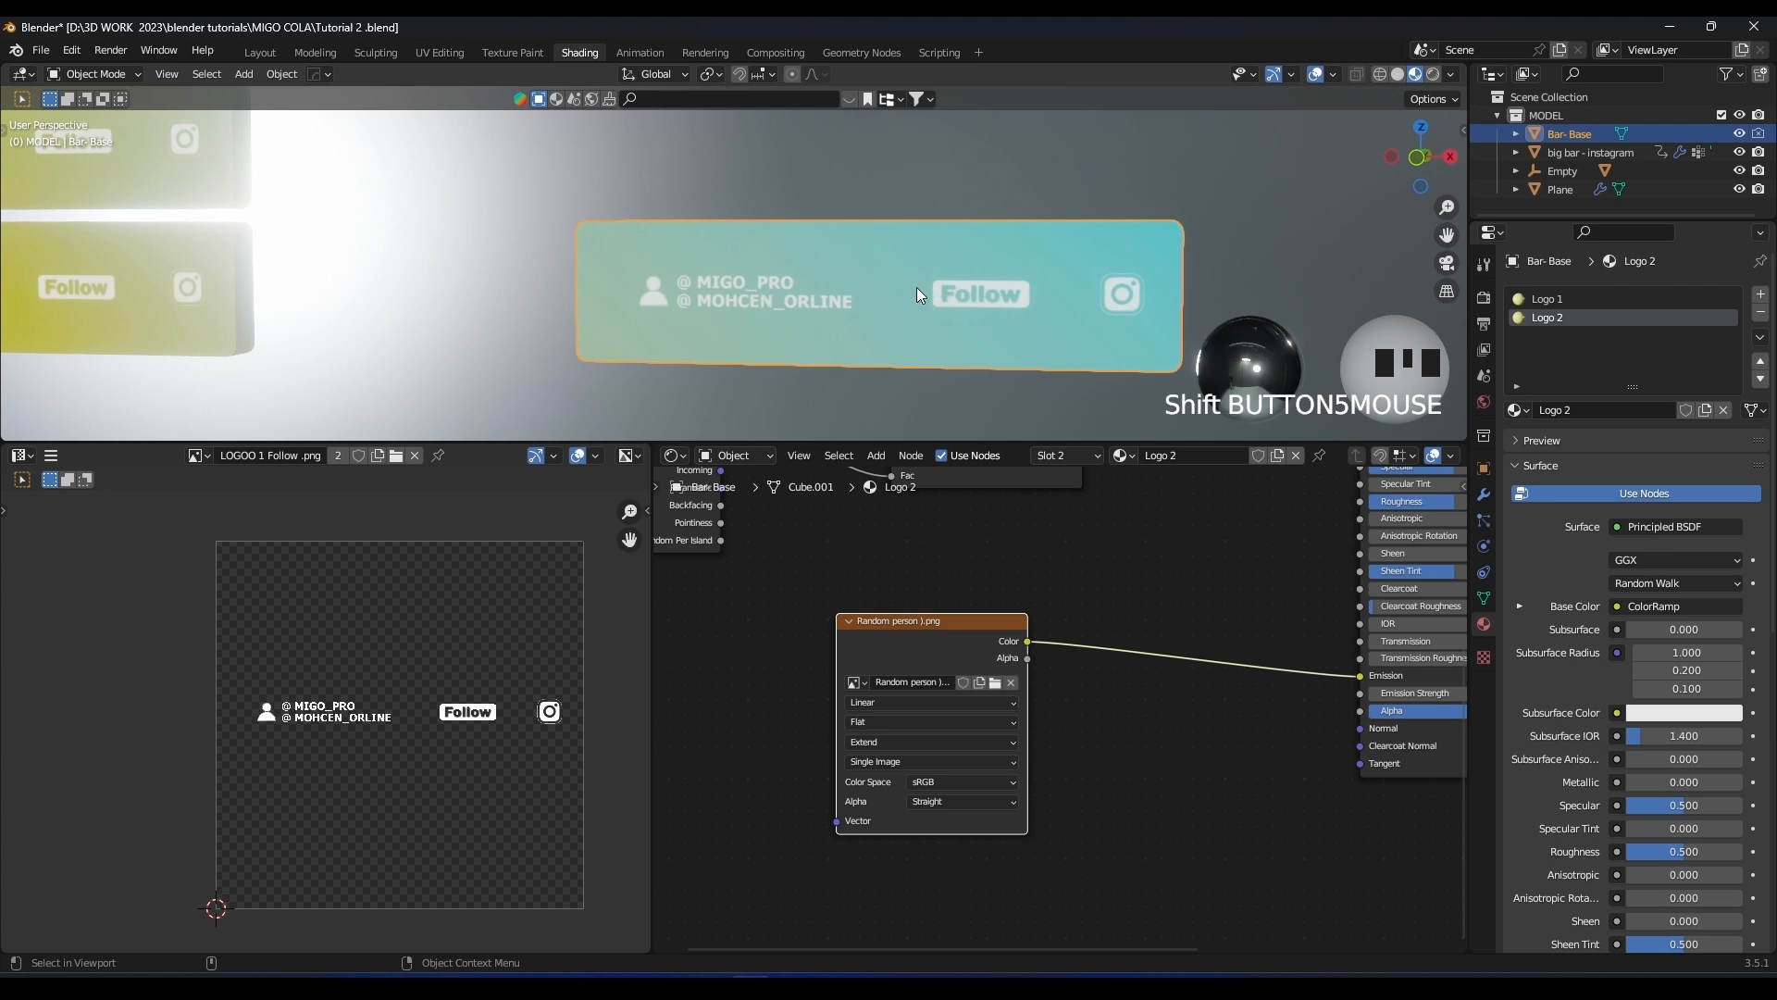
left_click(1557, 302)
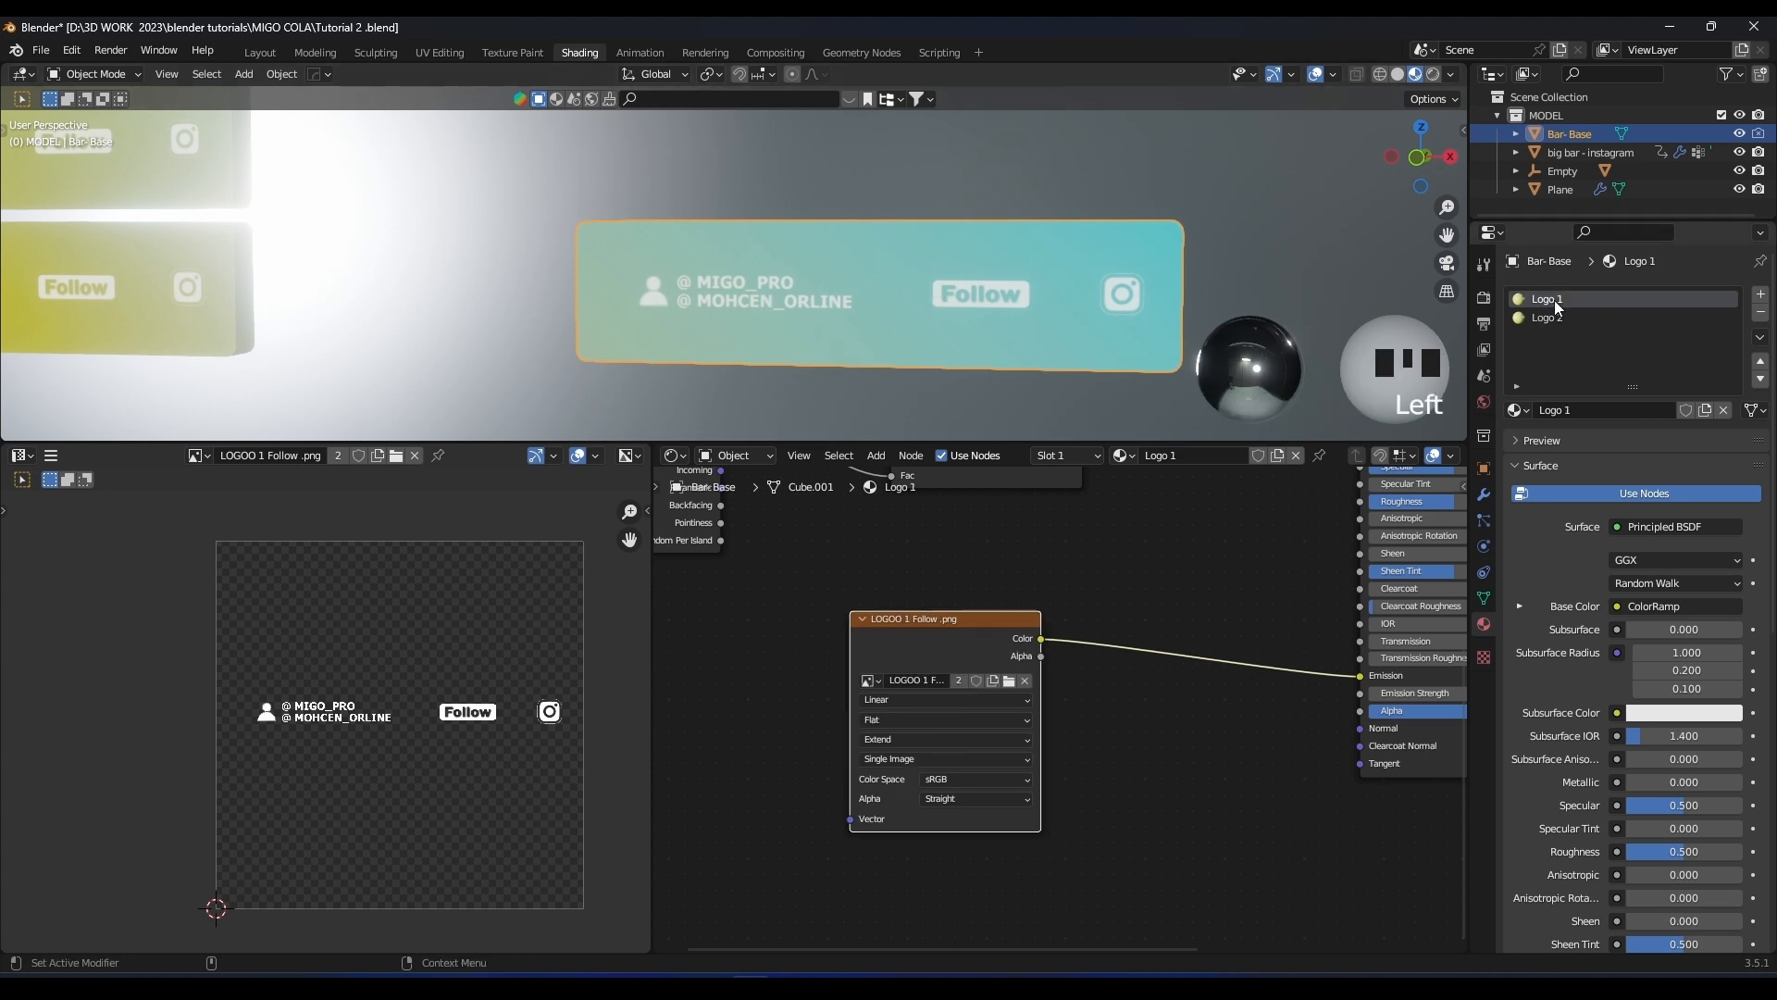
left_click(1761, 320)
scroll(840, 289, "down", 1)
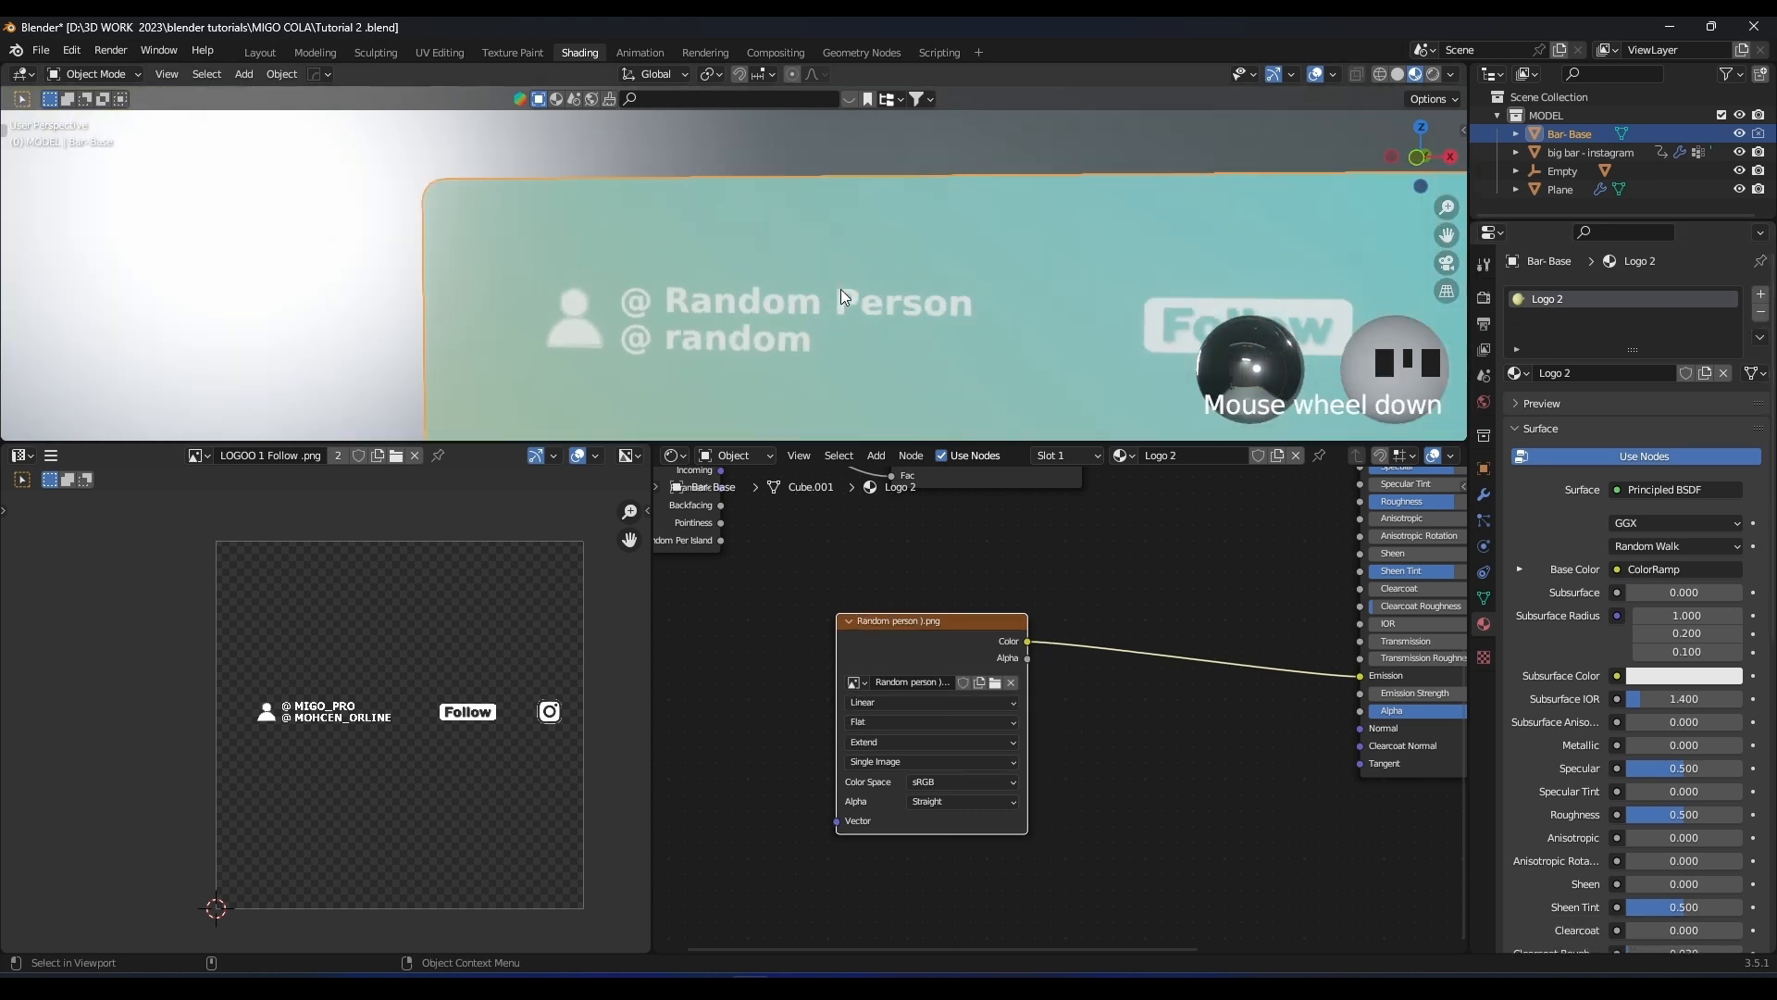
scroll(718, 298, "up", 2)
middle_click_drag(718, 297, 1289, 313)
Rebuild Bar- Base's material slots with Logo 1 in the first slot and Logo 2 in the second
left_click(1758, 315)
left_click(1519, 373)
left_click(1527, 400)
left_click(1762, 295)
left_click(1519, 410)
left_click(1532, 441)
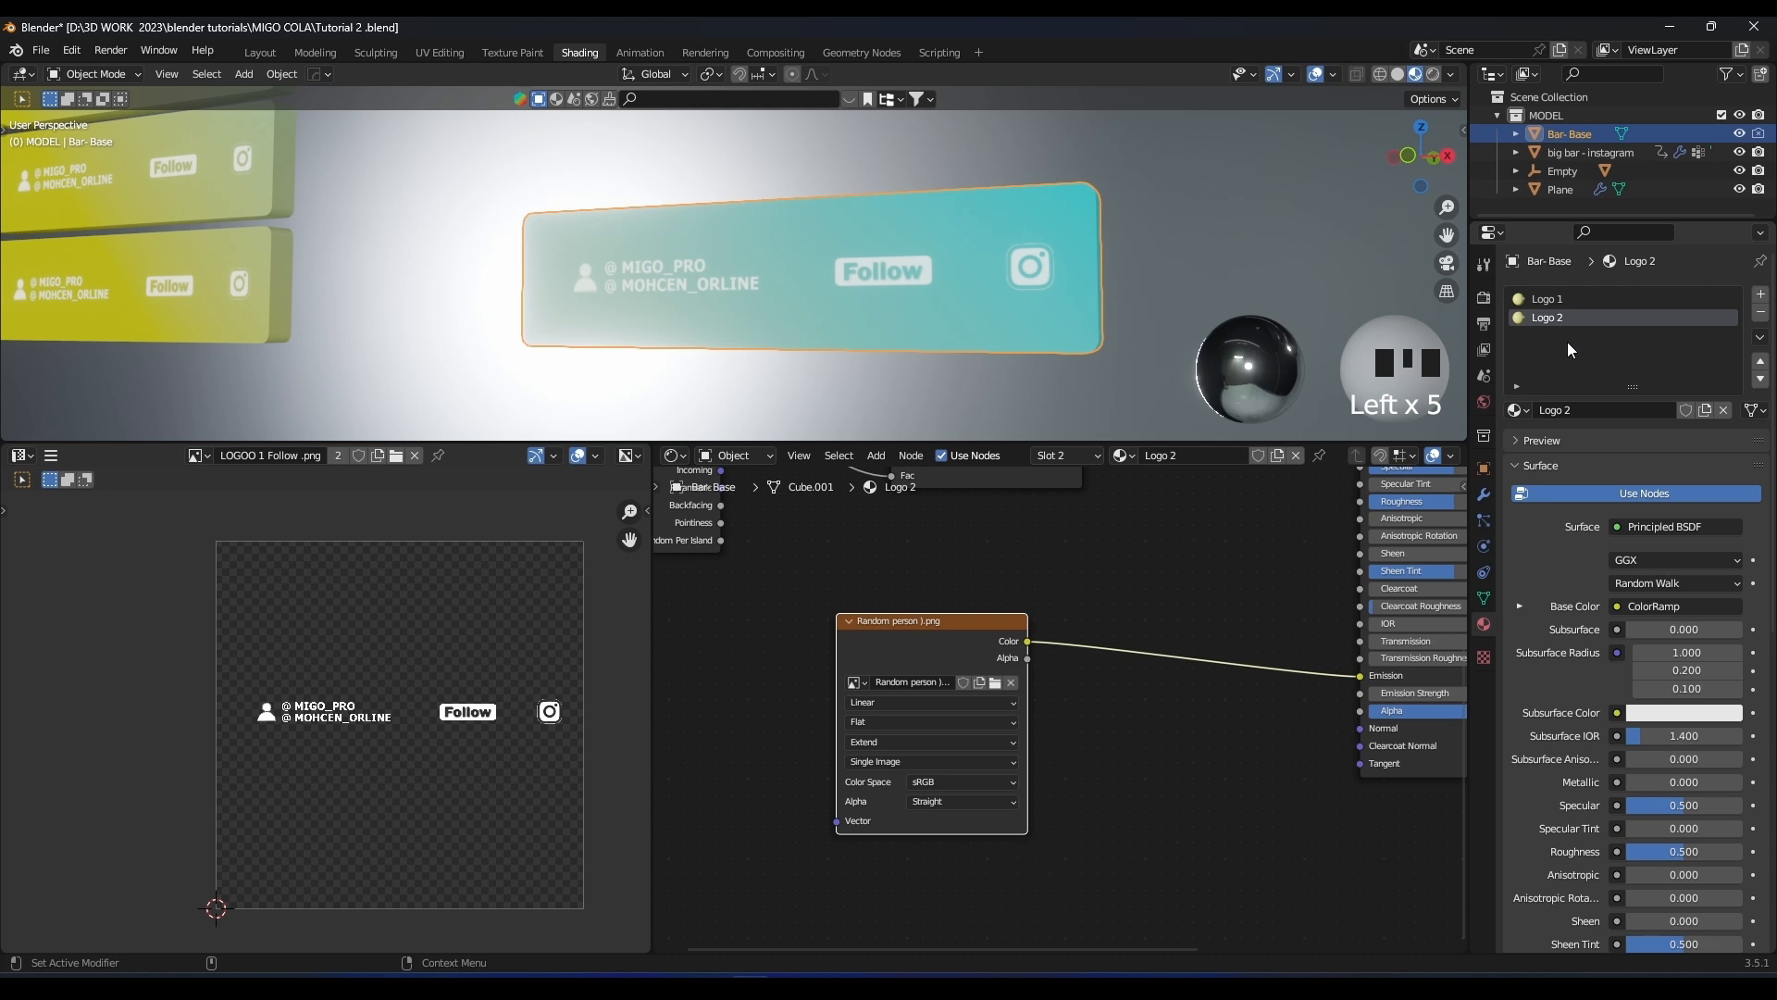
scroll(1066, 315, "up", 1)
scroll(1067, 314, "down", 2)
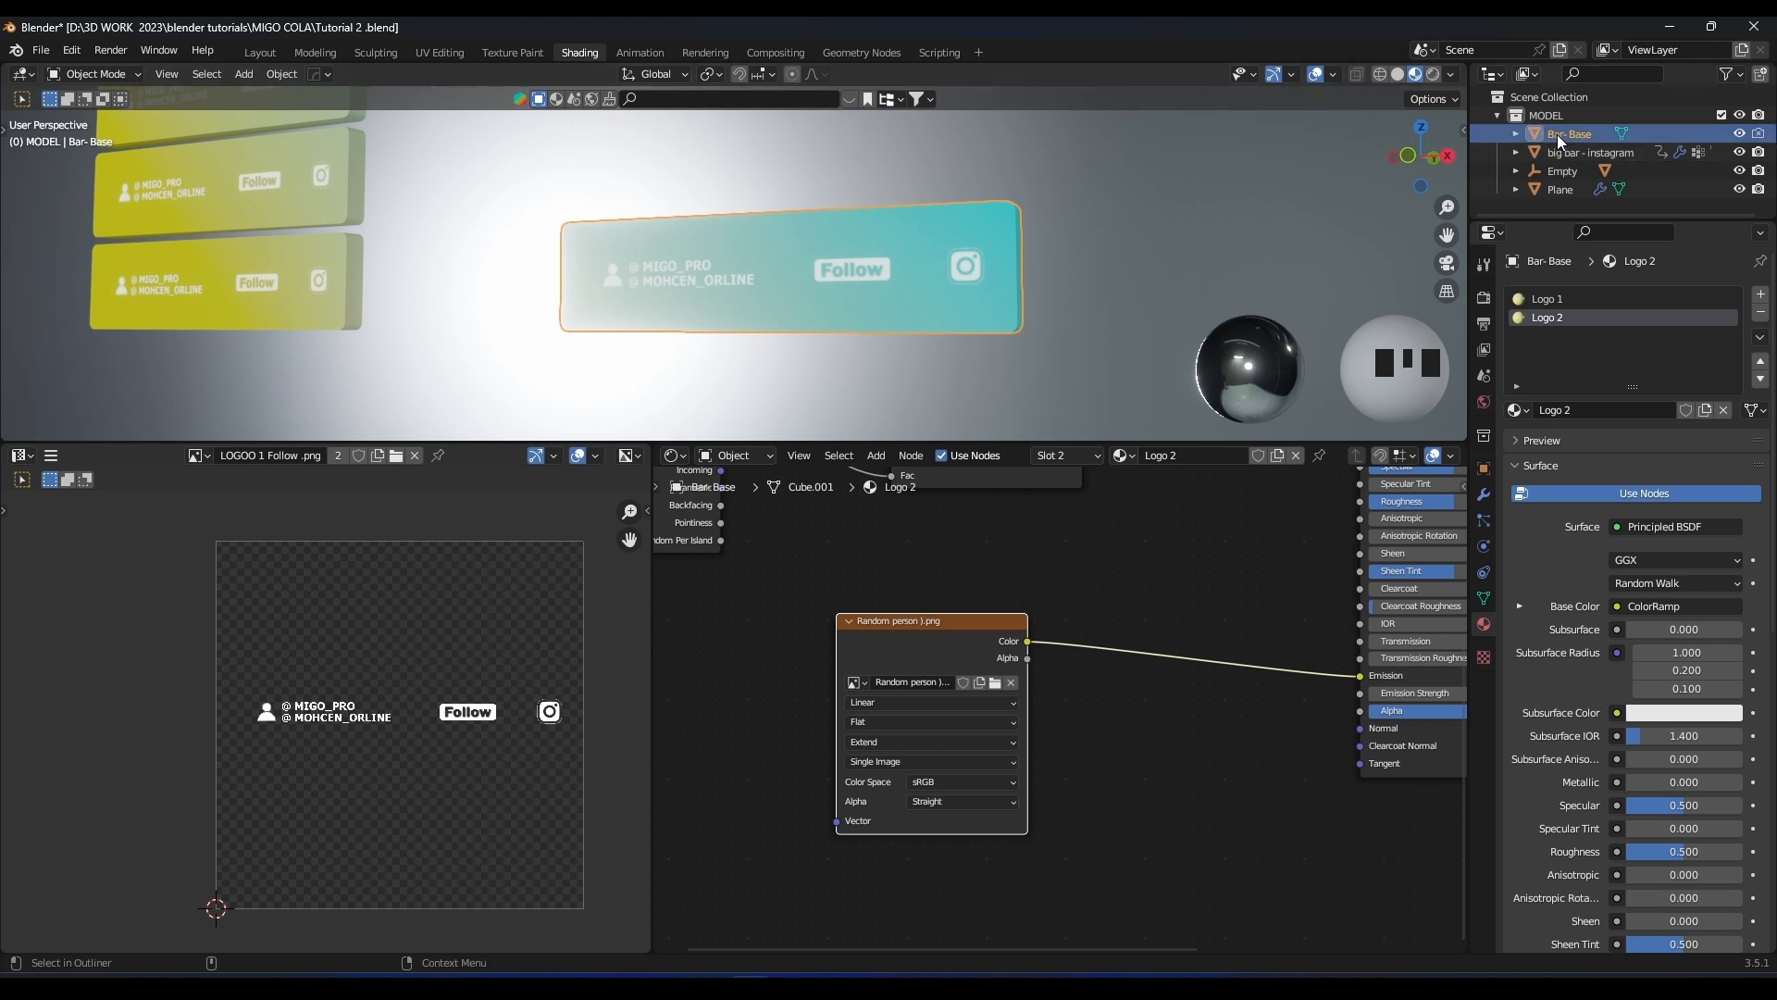
Hide Bar- Base from the viewport and select the big bar - instagram object
scroll(903, 261, "down", 3)
scroll(772, 278, "down", 3, "shift")
scroll(752, 329, "up", 3)
middle_click_drag(787, 310, 810, 269)
left_click(1740, 135)
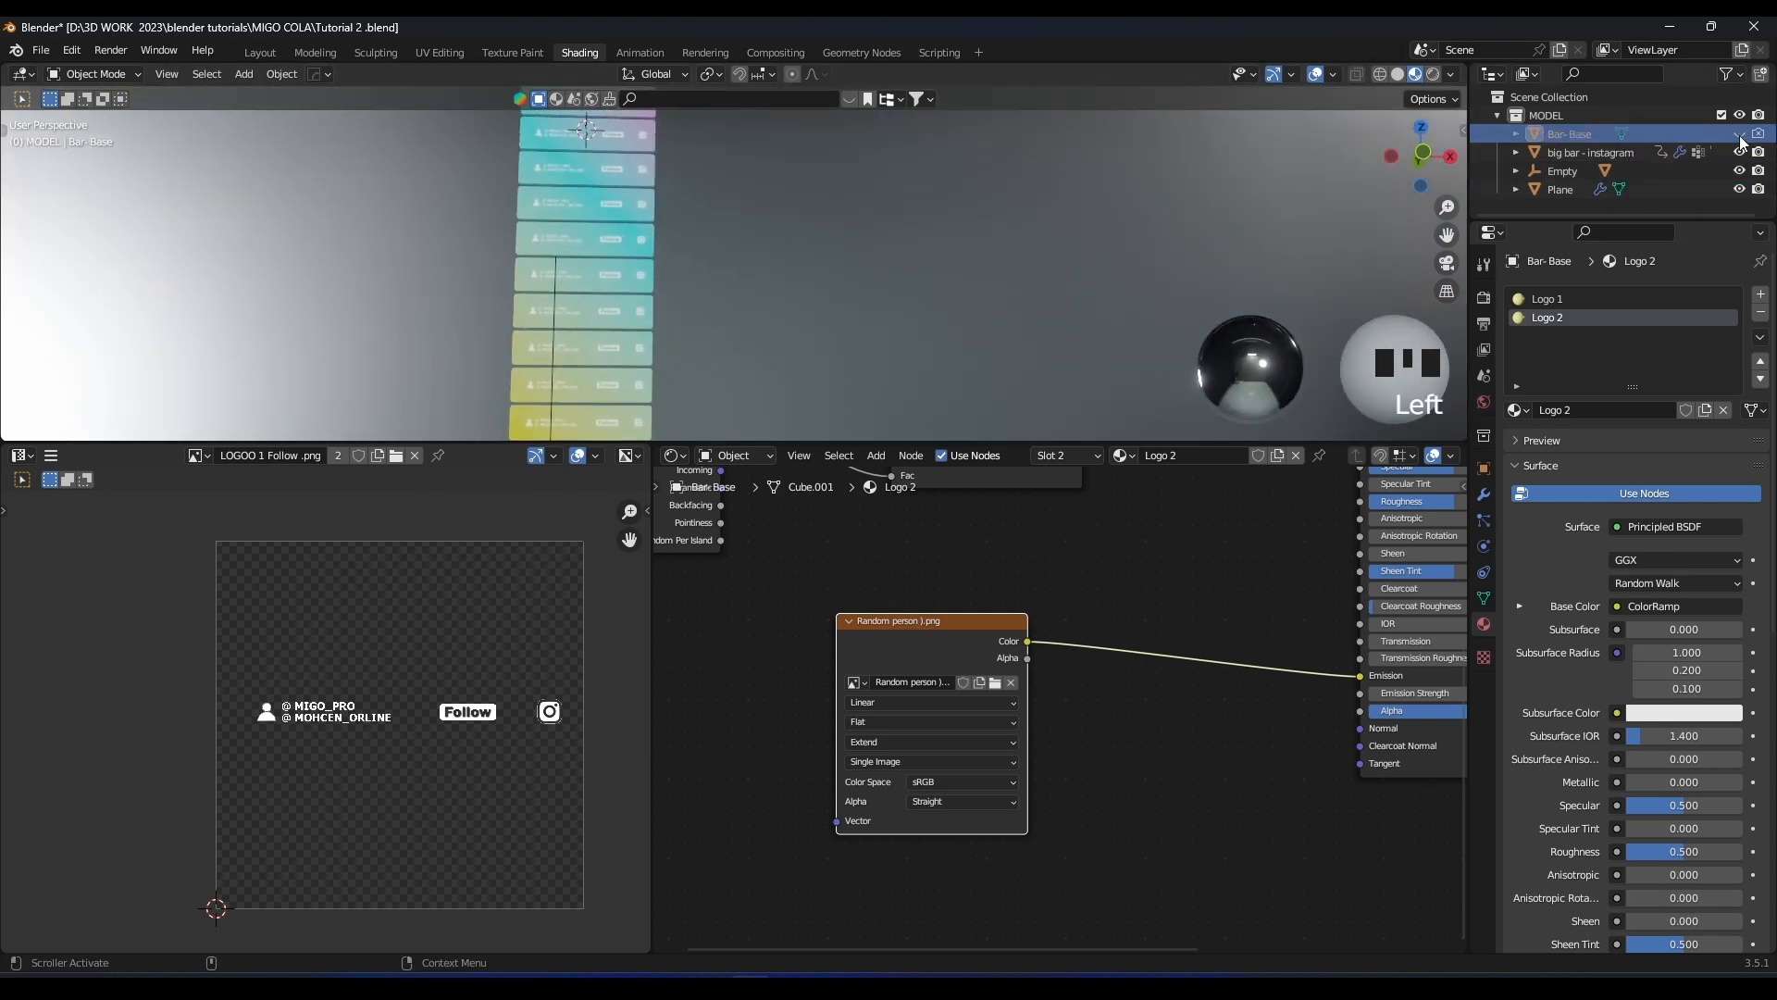
left_click(1627, 153)
scroll(1118, 271, "down", 7)
key("KP_Decimal")
scroll(1118, 270, "down", 20)
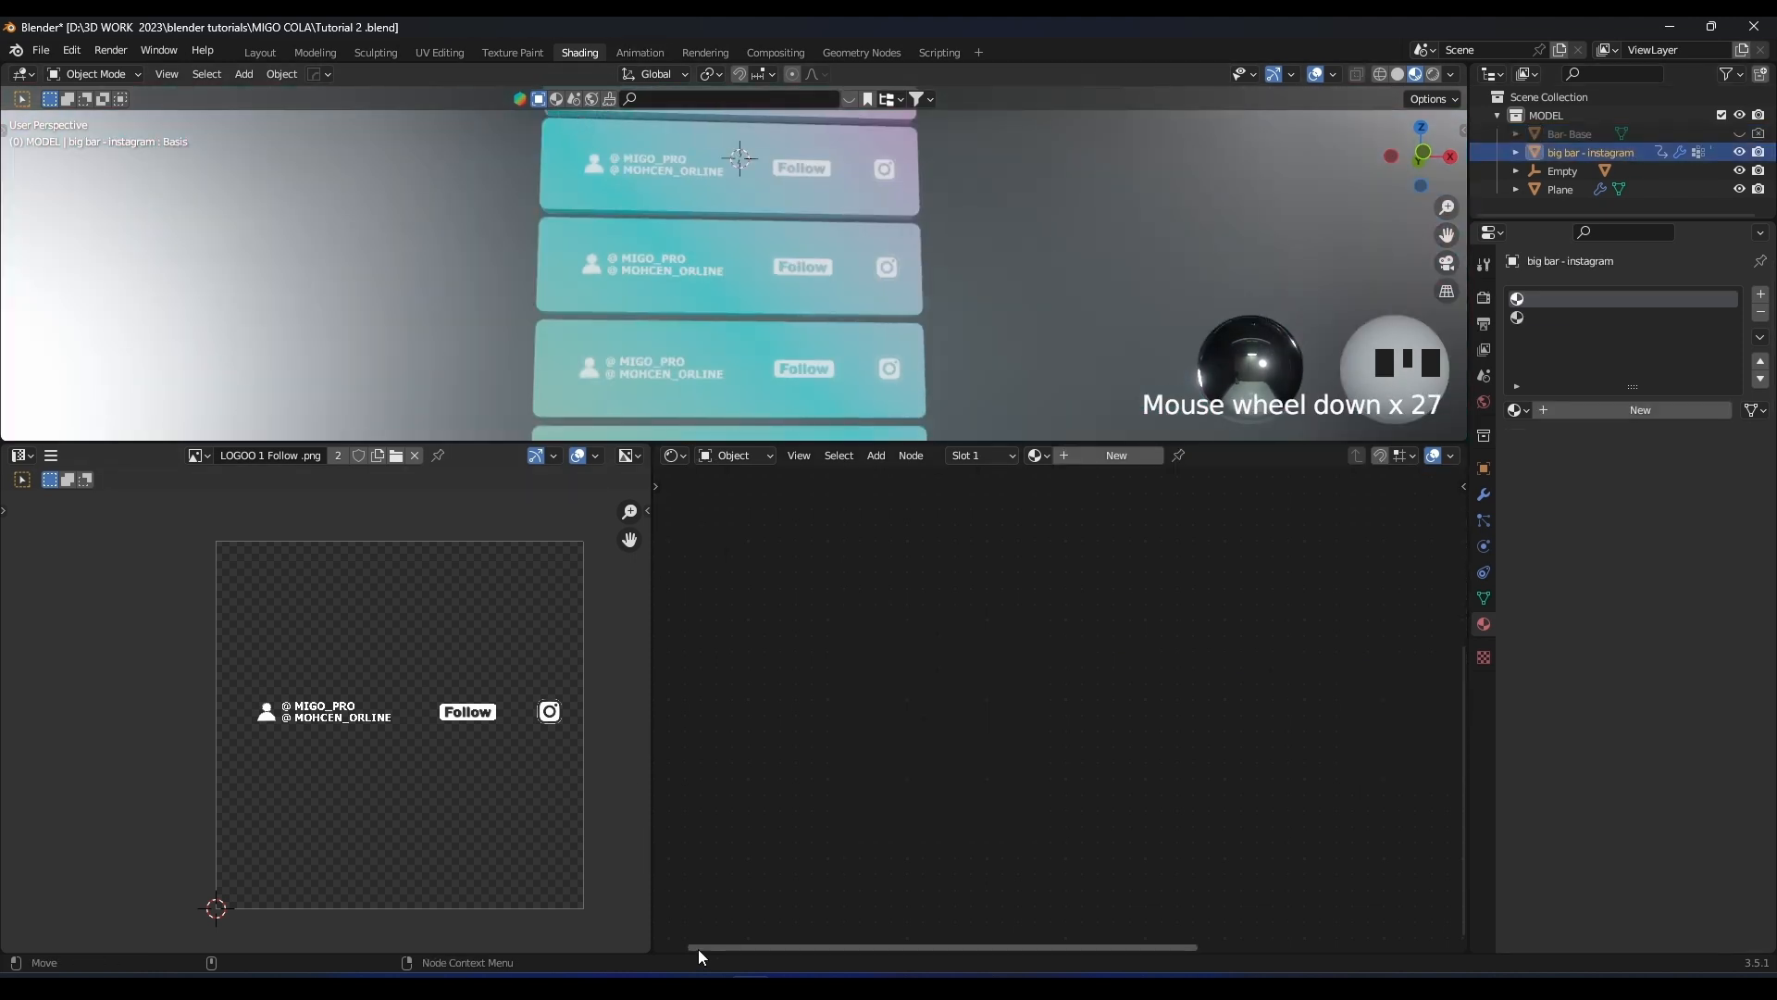
Split the image editor horizontally, narrow it, and show a timeline in one of the resulting areas
right_click(701, 953)
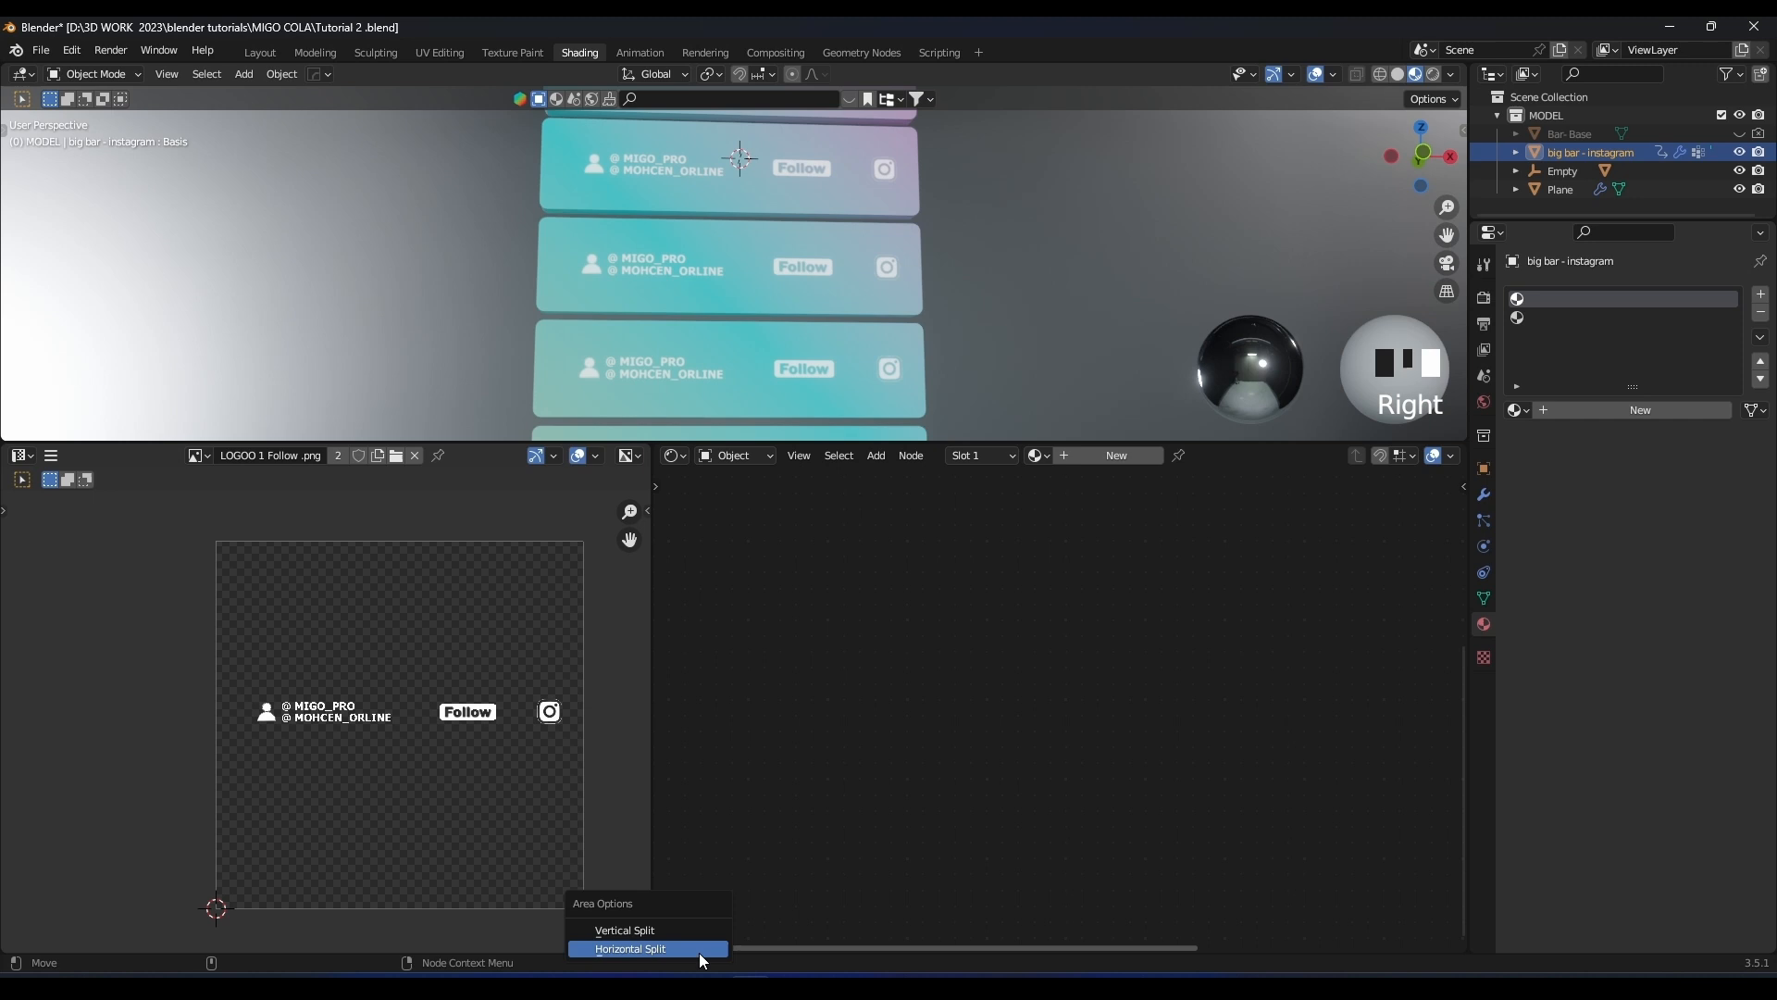
left_click(611, 949)
left_click(618, 805)
left_click_drag(650, 732, 469, 540)
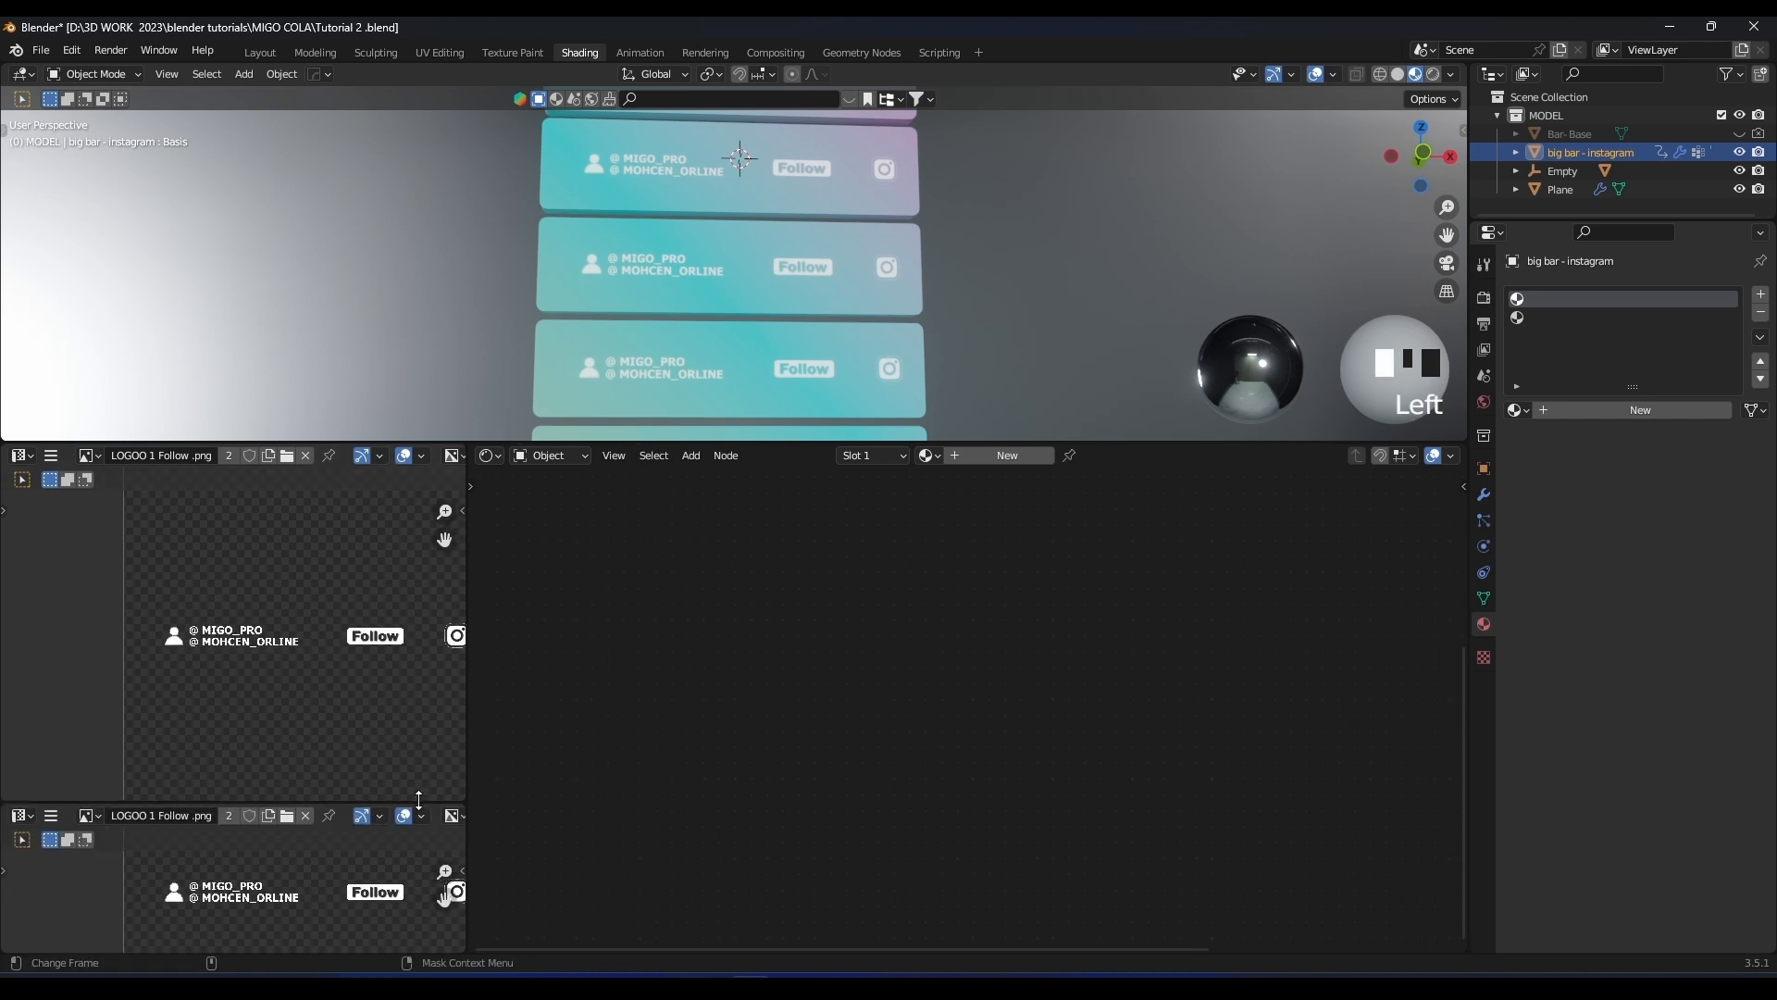
left_click(19, 817)
left_click(287, 650)
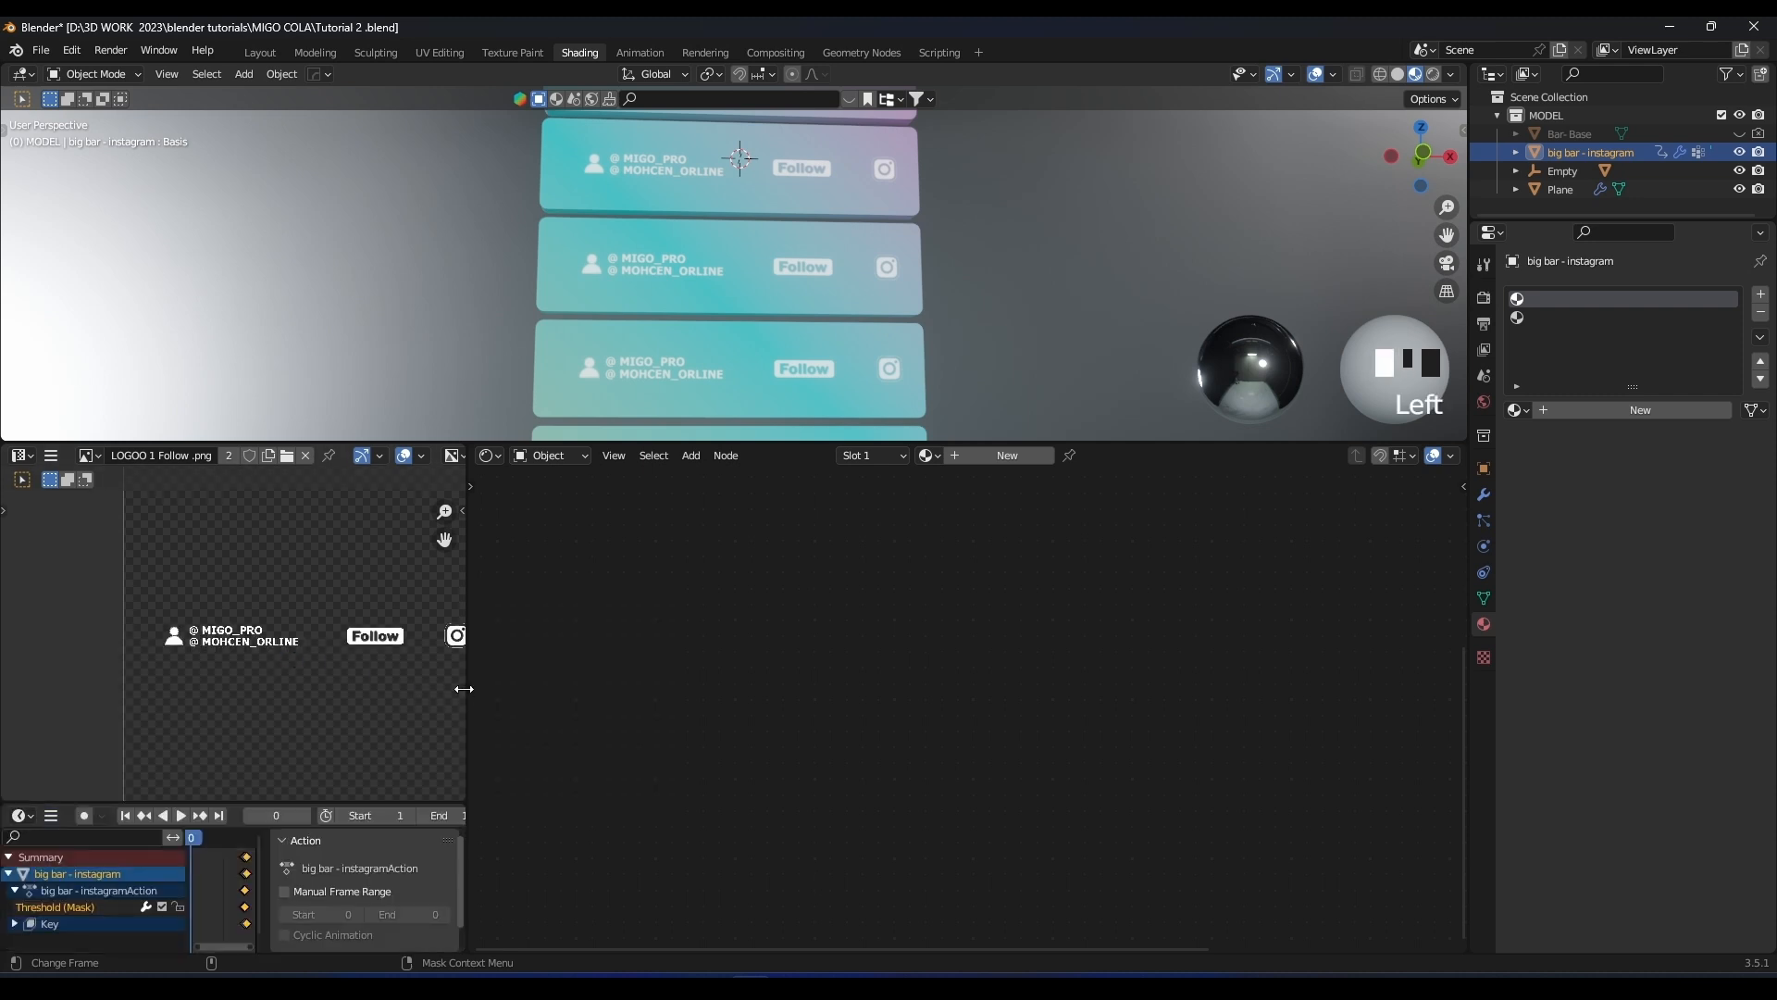
Join the timeline and image editor areas into the shader editor so it spans the full width
right_click(465, 856)
left_click(408, 882)
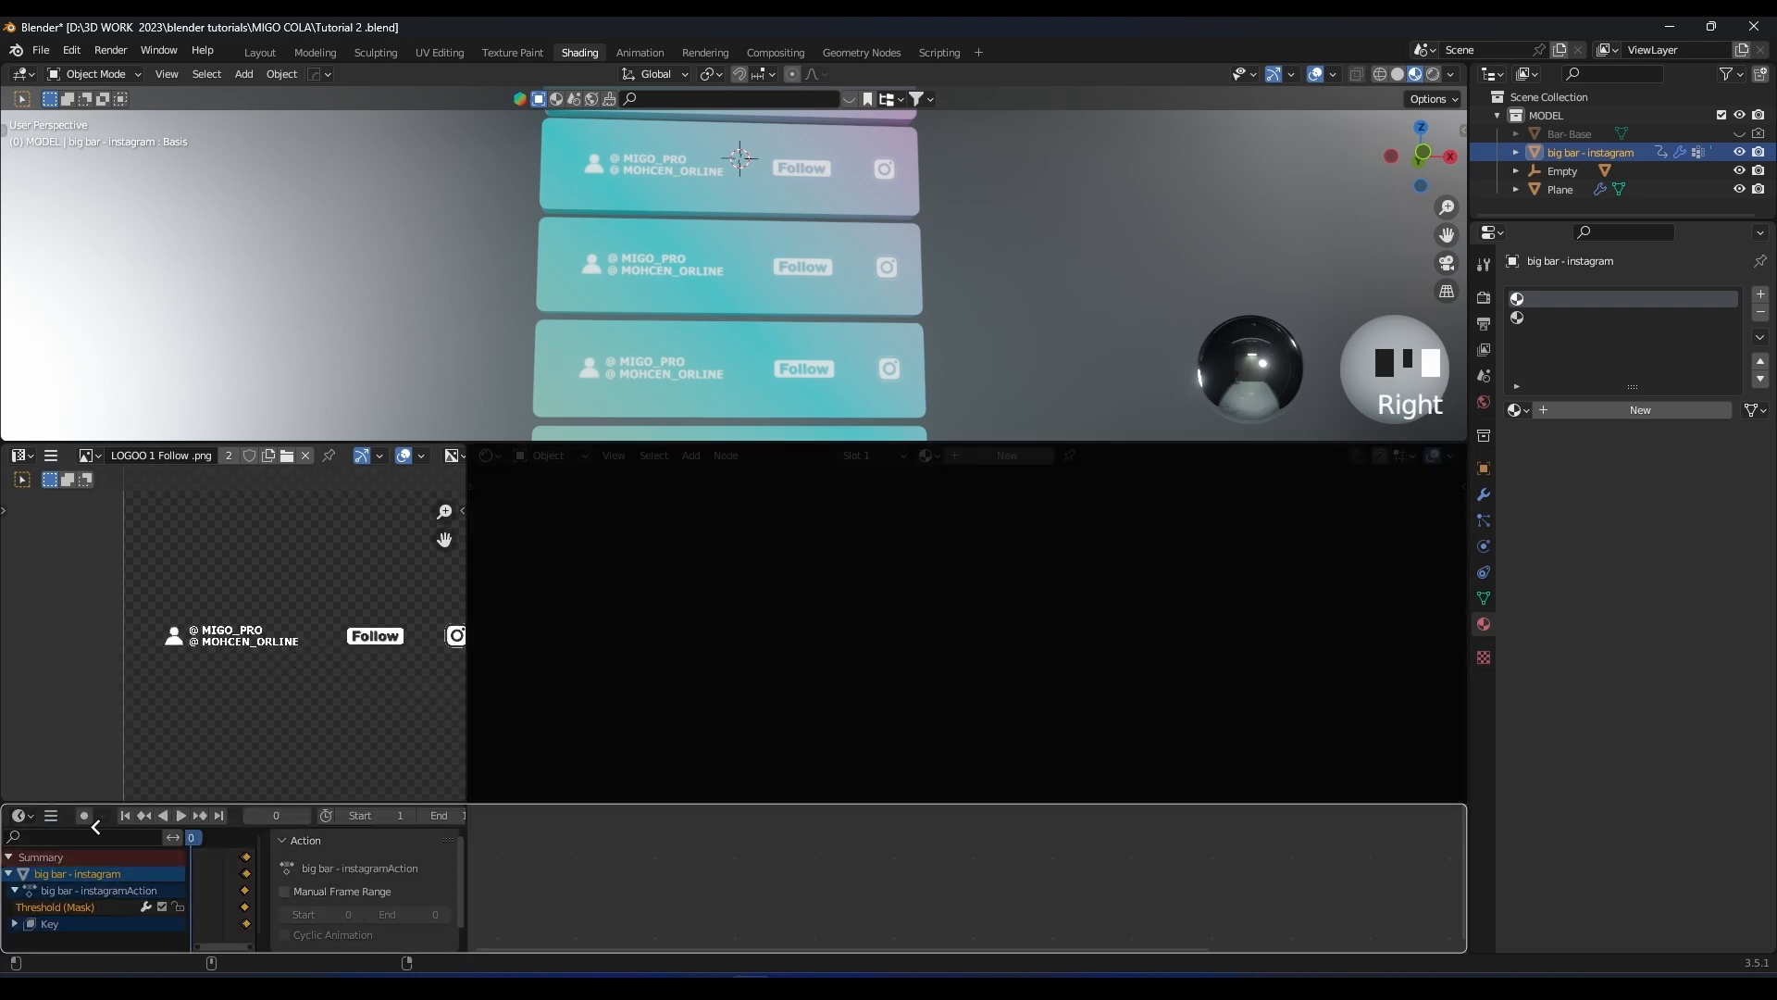
right_click(465, 856)
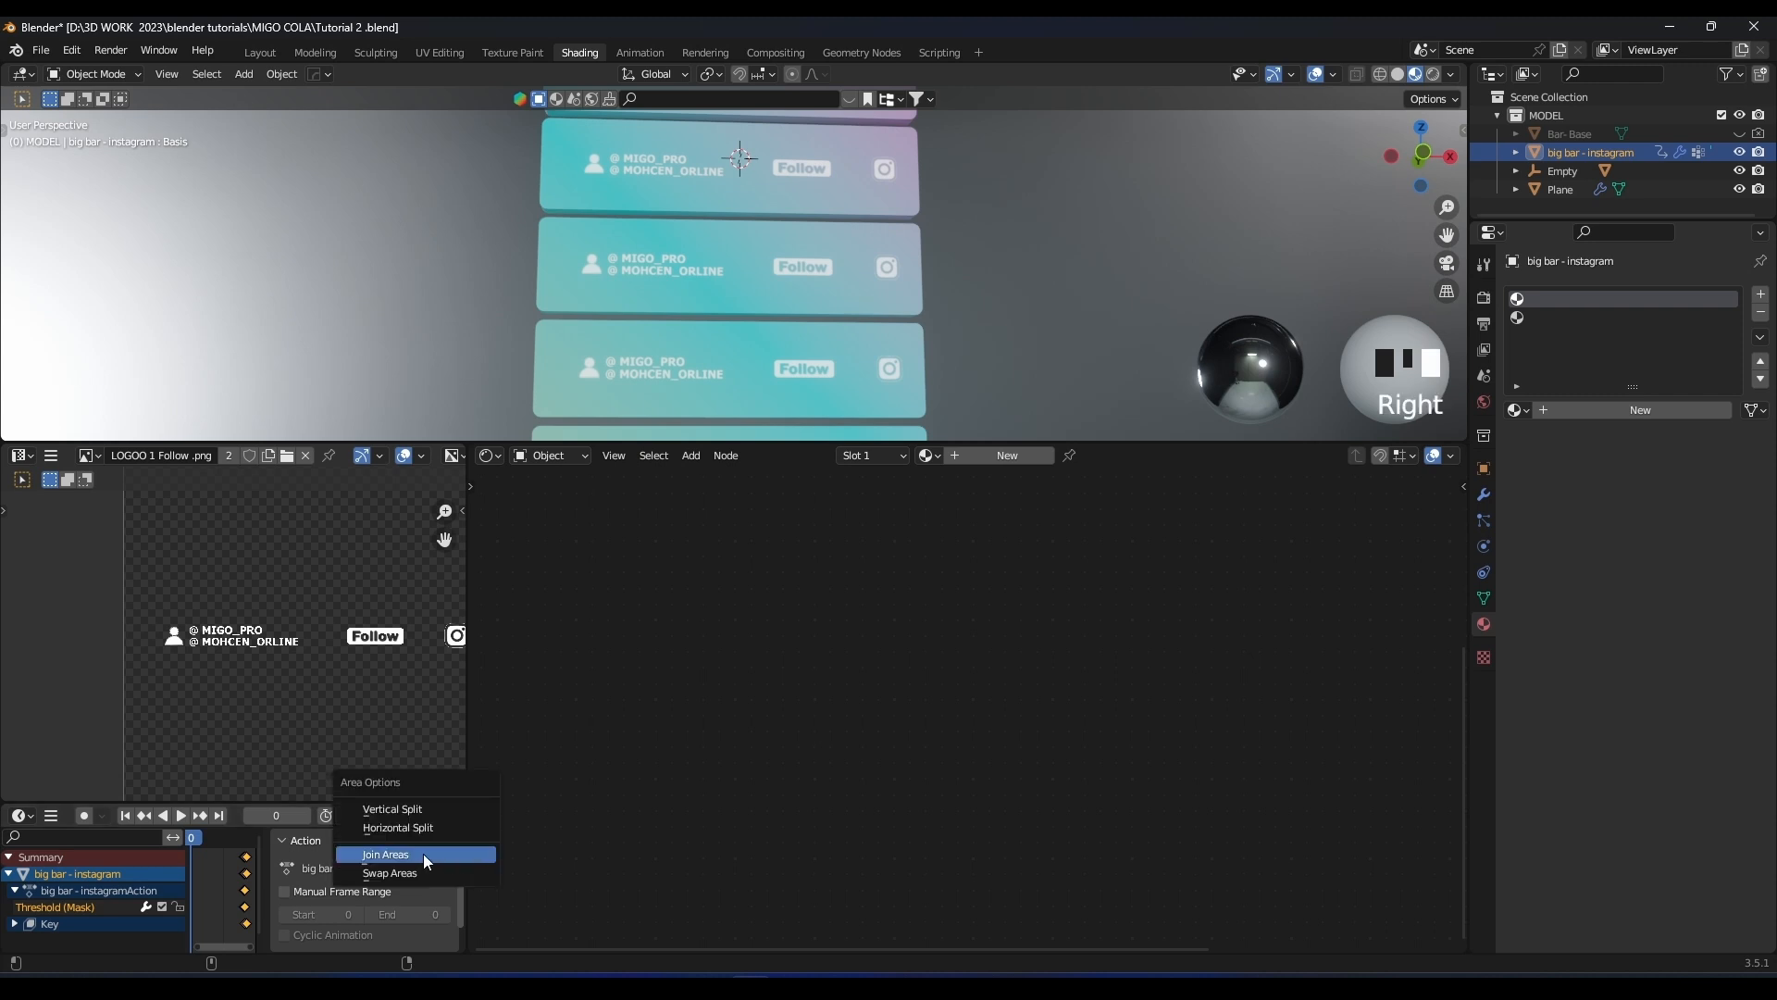
left_click(432, 855)
left_click(237, 850)
right_click(897, 799)
left_click(897, 798)
left_click(878, 525)
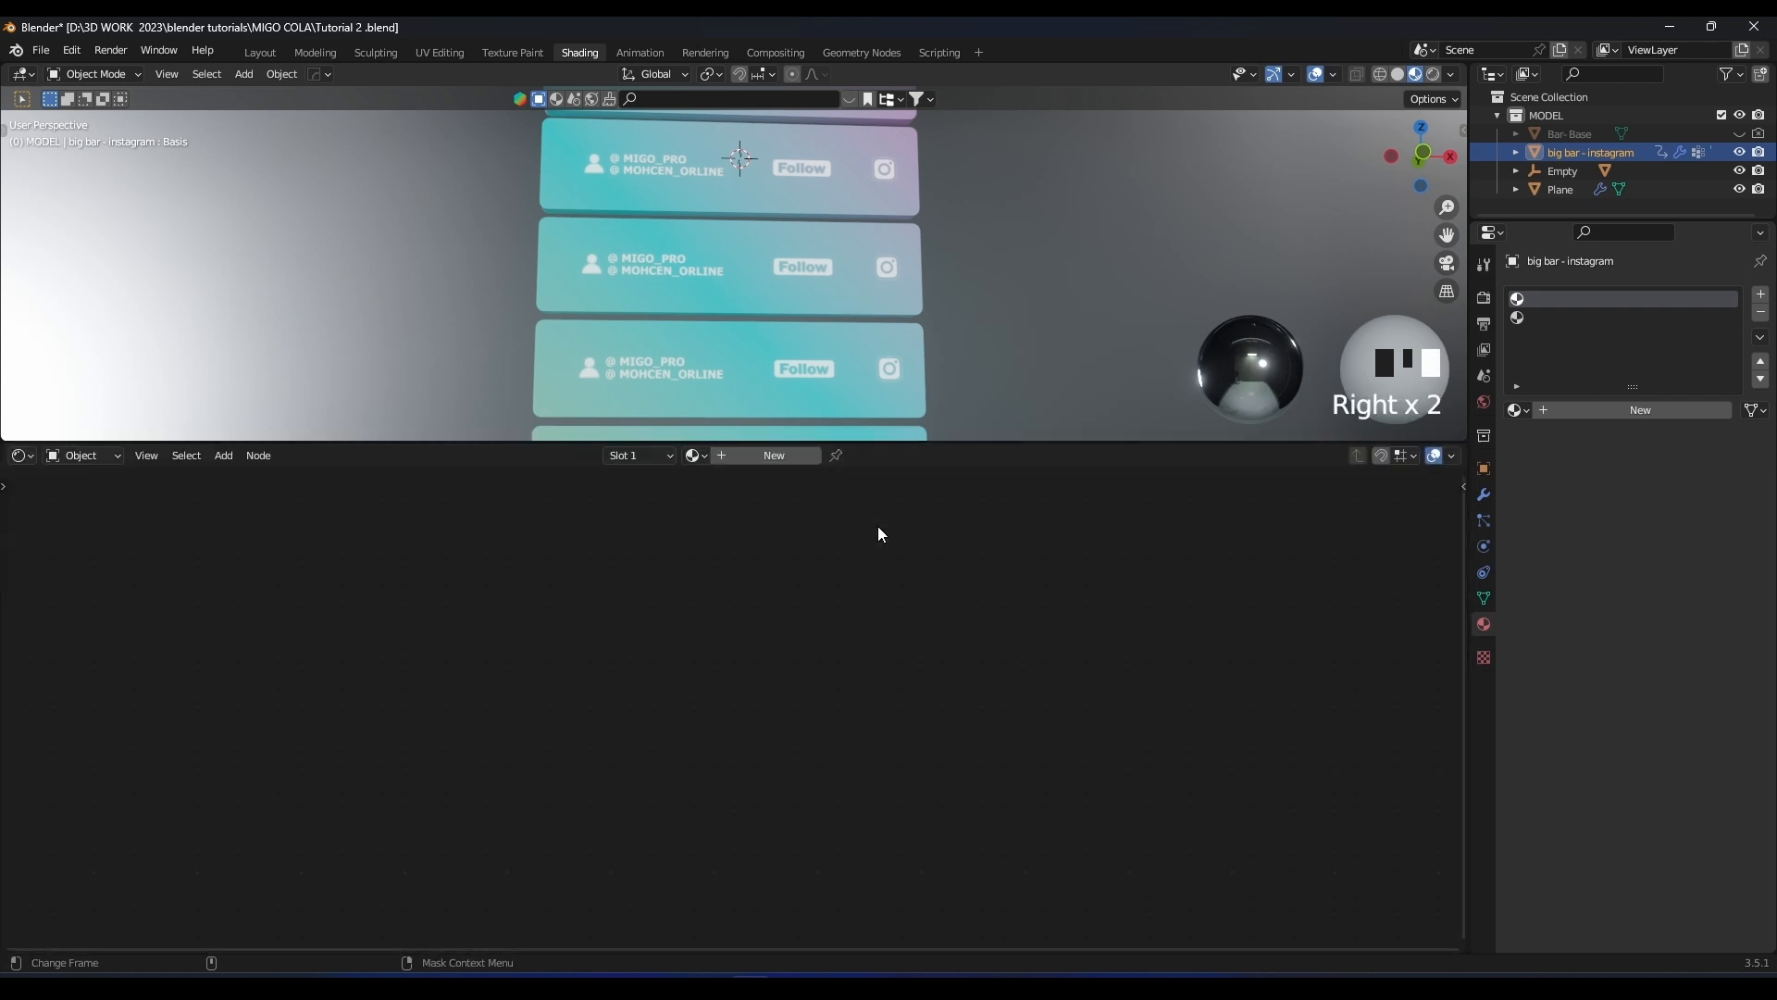
Split the shader editor horizontally and turn the smaller area into a timeline
right_click(753, 950)
left_click(720, 948)
left_click(714, 774)
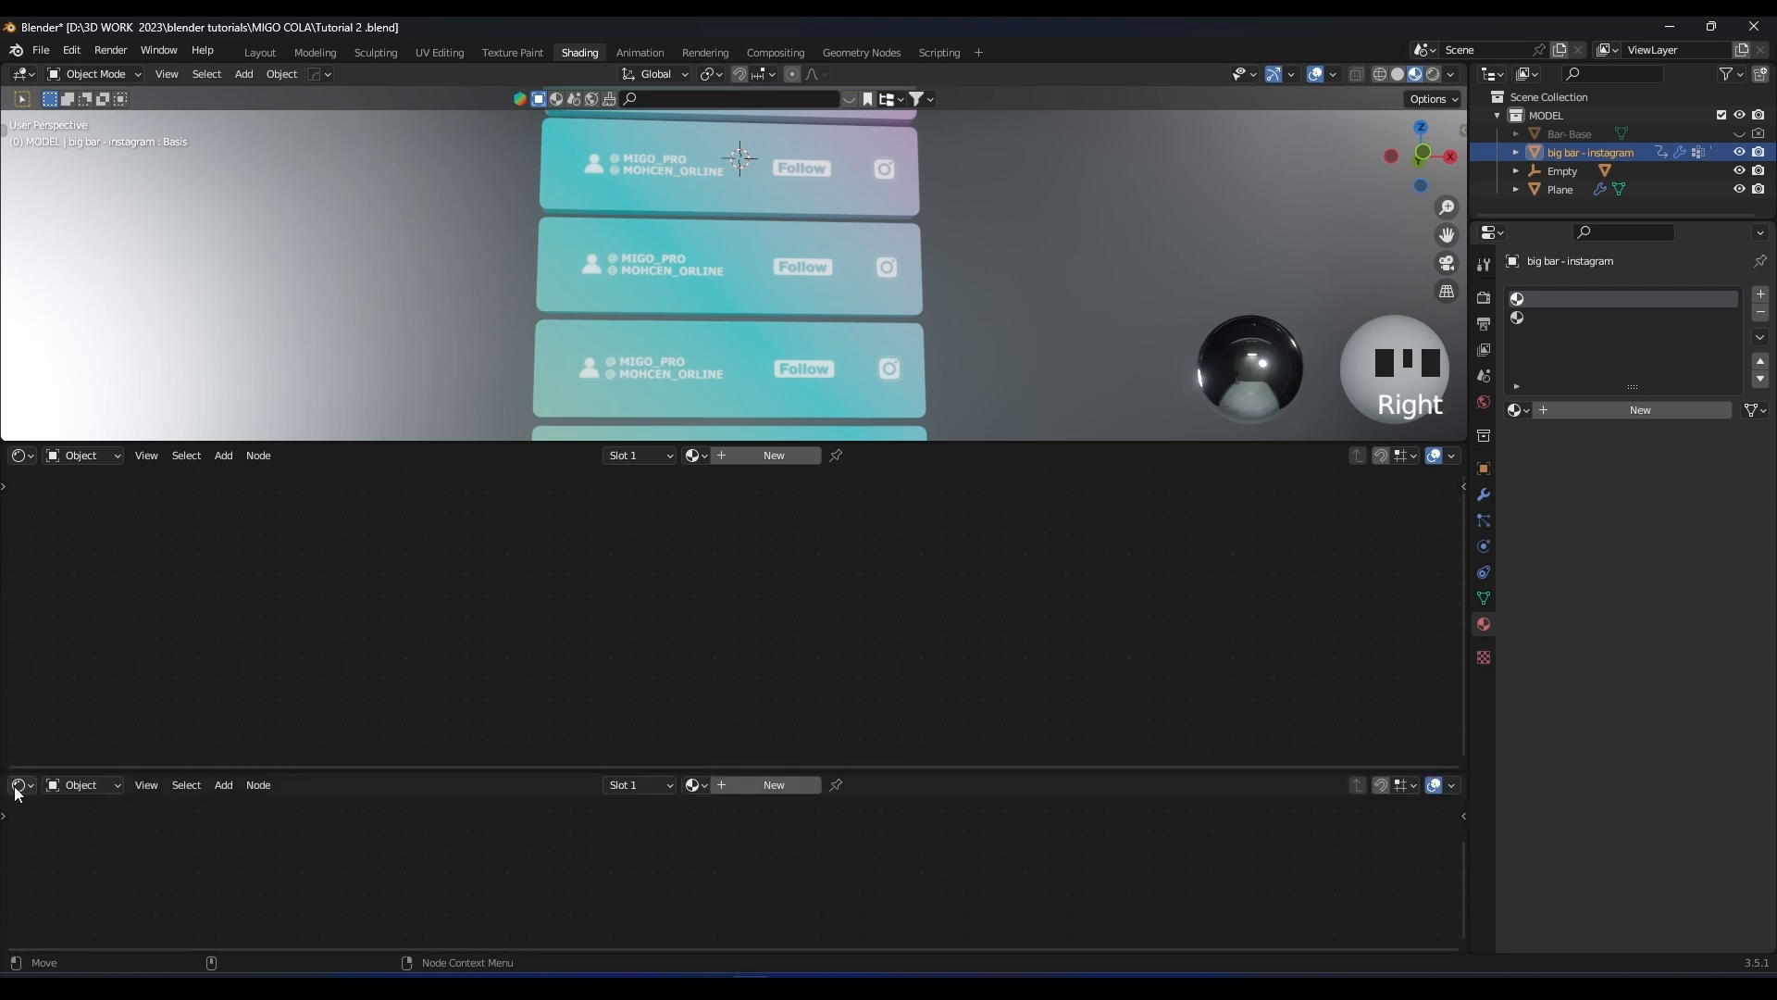
left_click(18, 785)
left_click(275, 624)
left_click_drag(507, 773, 507, 769)
Scrub the timeline to frame 86 to expand the big bar, and enlarge the 3D viewport
left_click(1035, 807)
middle_click_drag(1036, 815, 911, 820, "shift")
key("space")
left_click(894, 813)
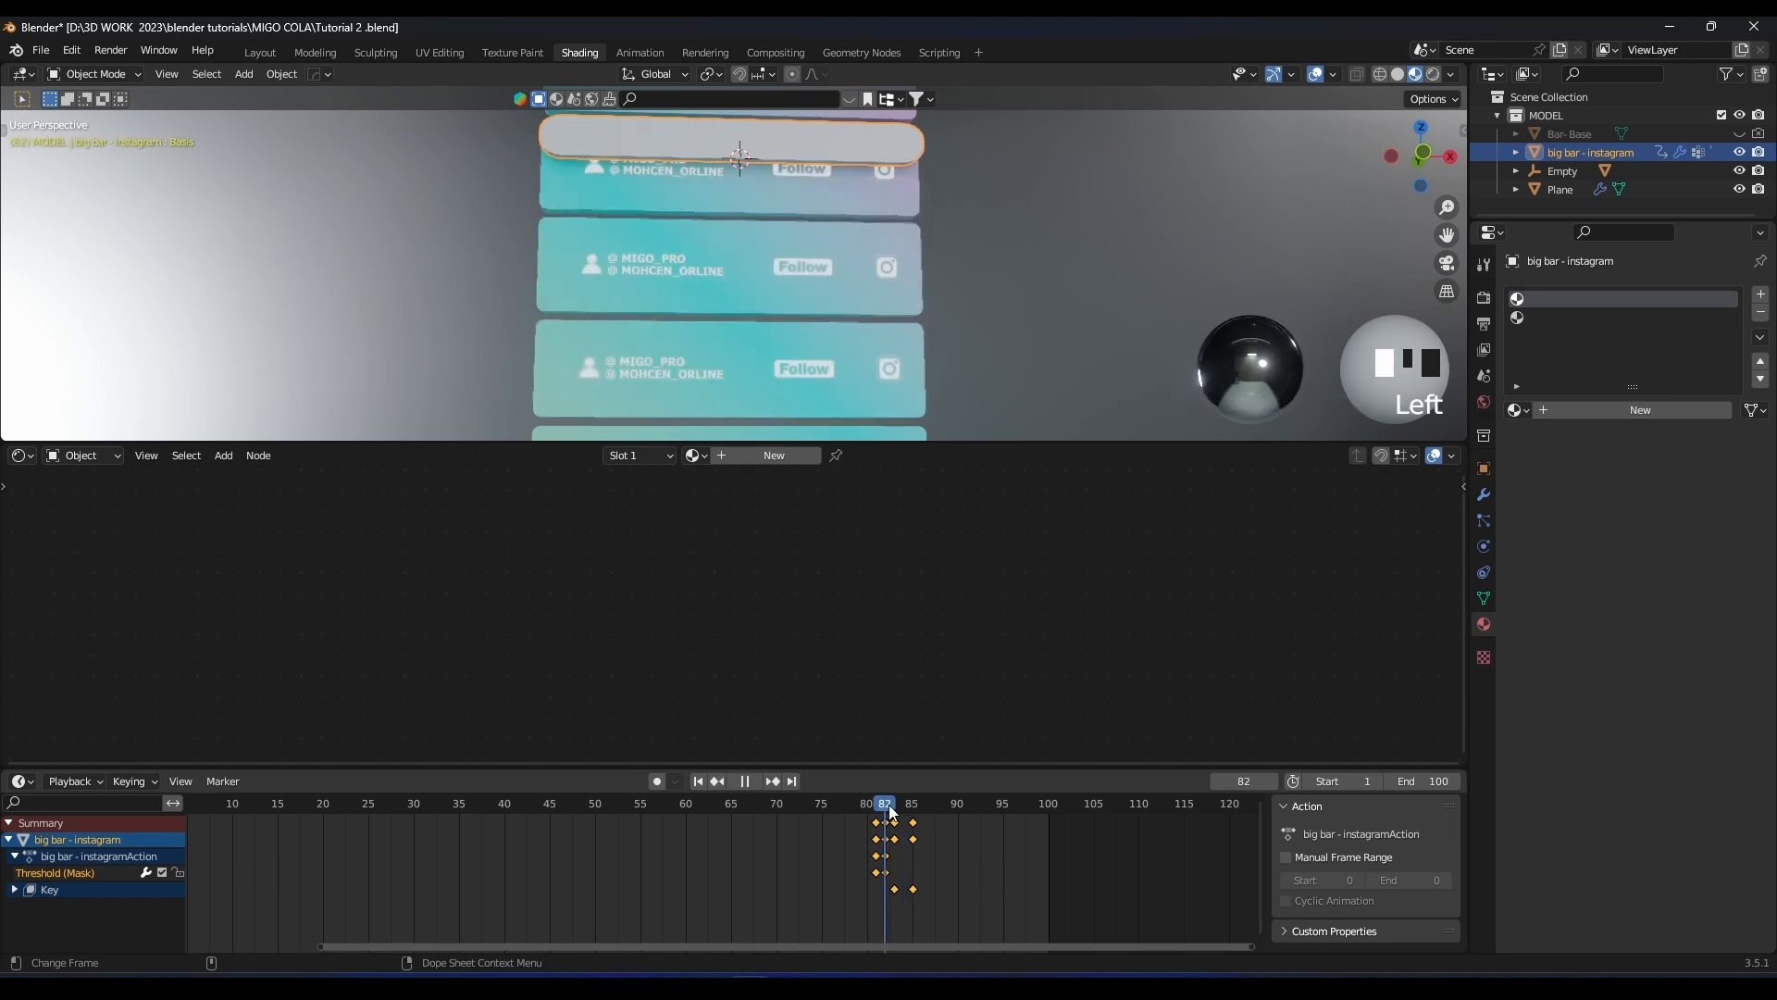
left_click(914, 804)
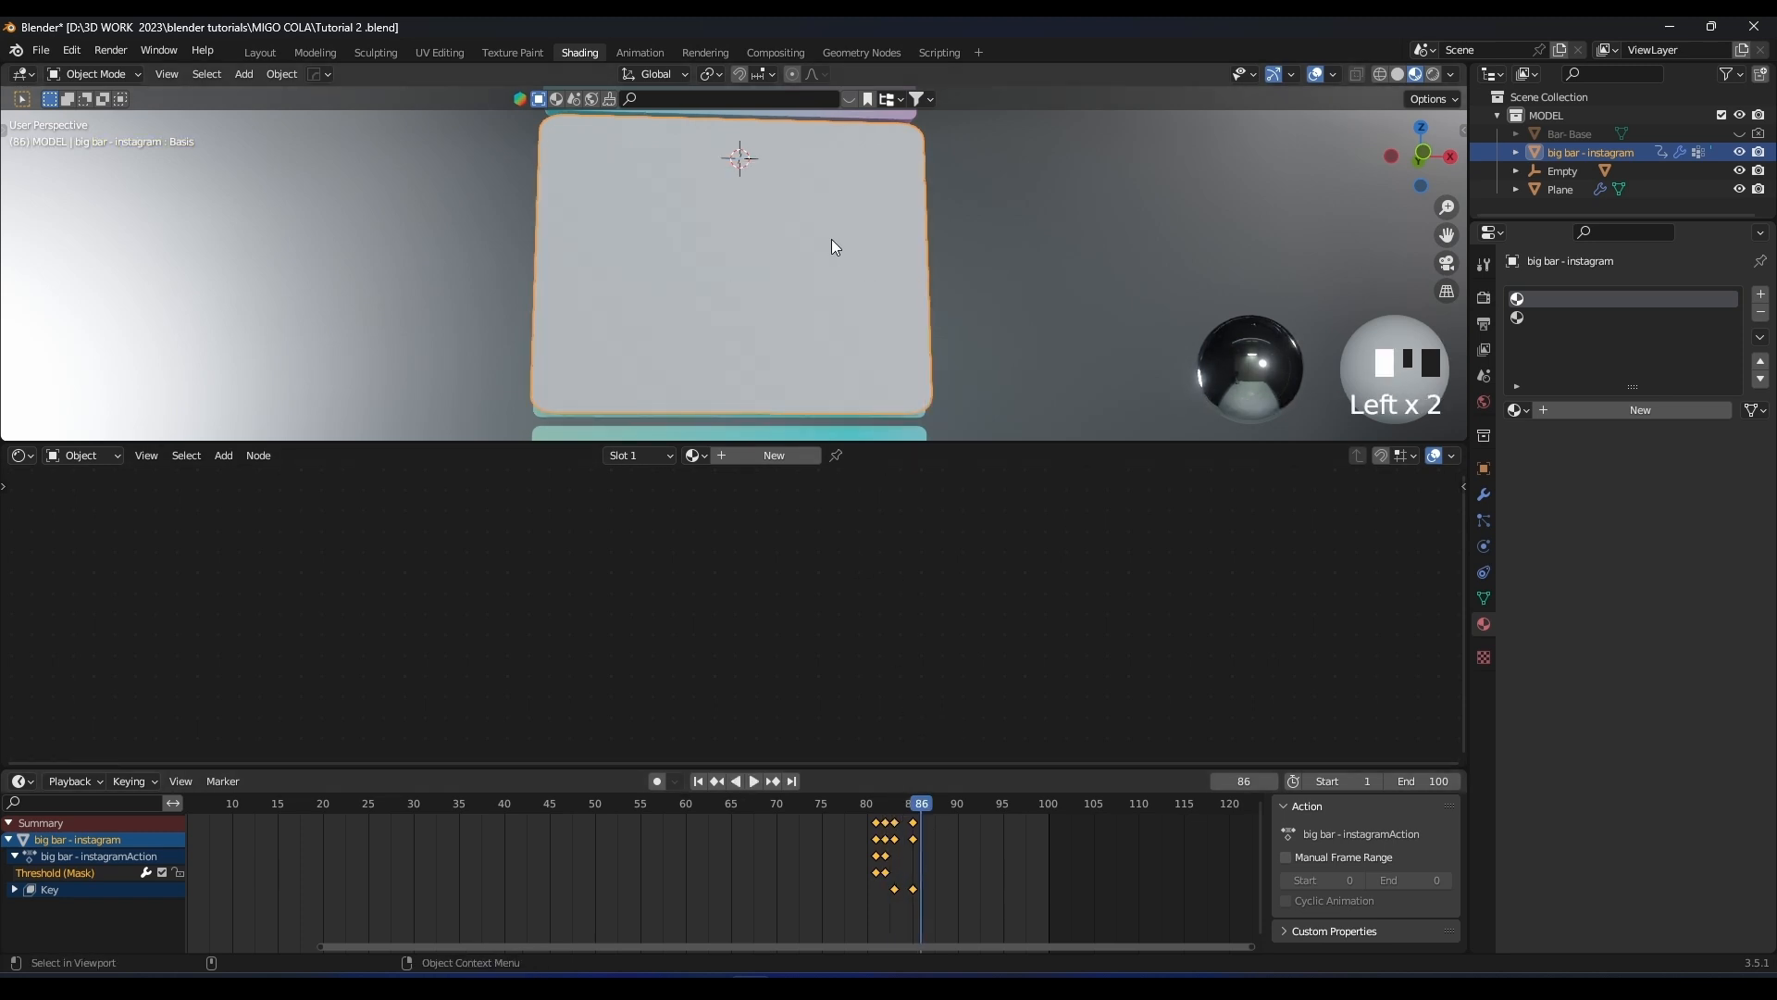
scroll(833, 263, "down", 3)
scroll(824, 296, "up", 1)
left_click_drag(899, 445, 900, 596)
middle_click_drag(901, 595, 938, 483)
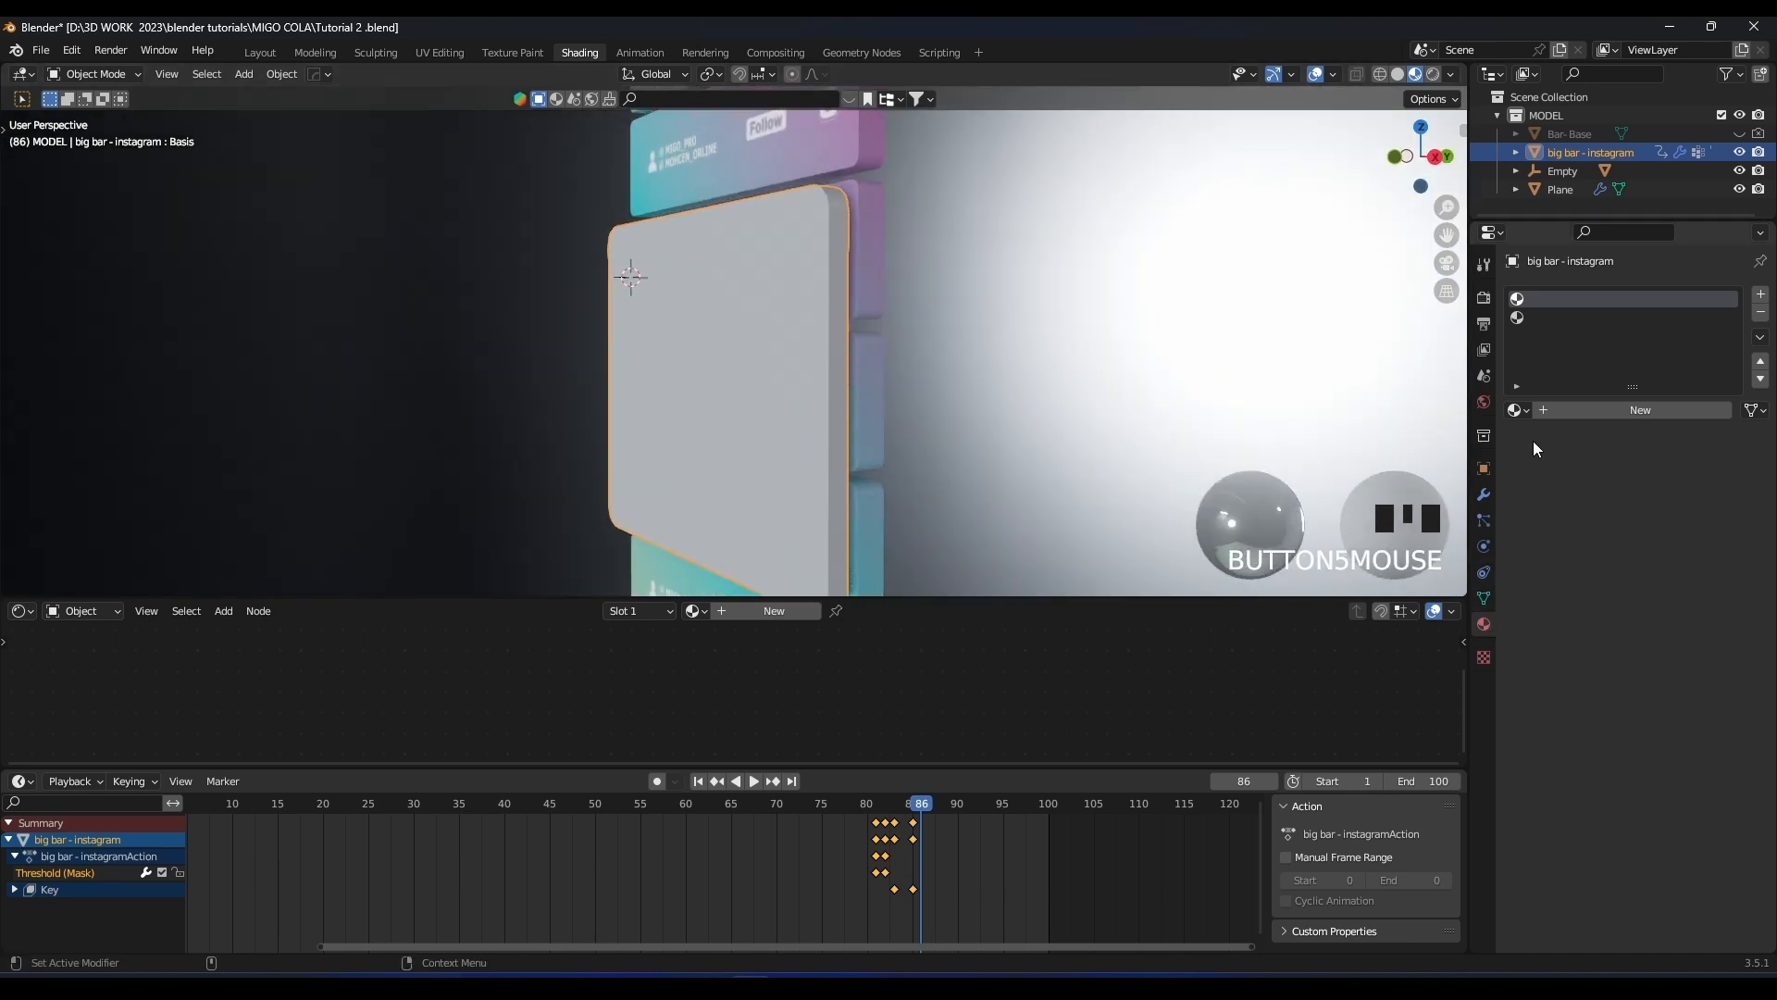
Remove both empty material slots from big bar - instagram
left_click(1758, 314)
left_click(1759, 314)
middle_click_drag(824, 310, 900, 308)
Give big bar - instagram a single-user copy of the Logo 1 material, named INSTAGRAM MATERIAL
left_click(1664, 374)
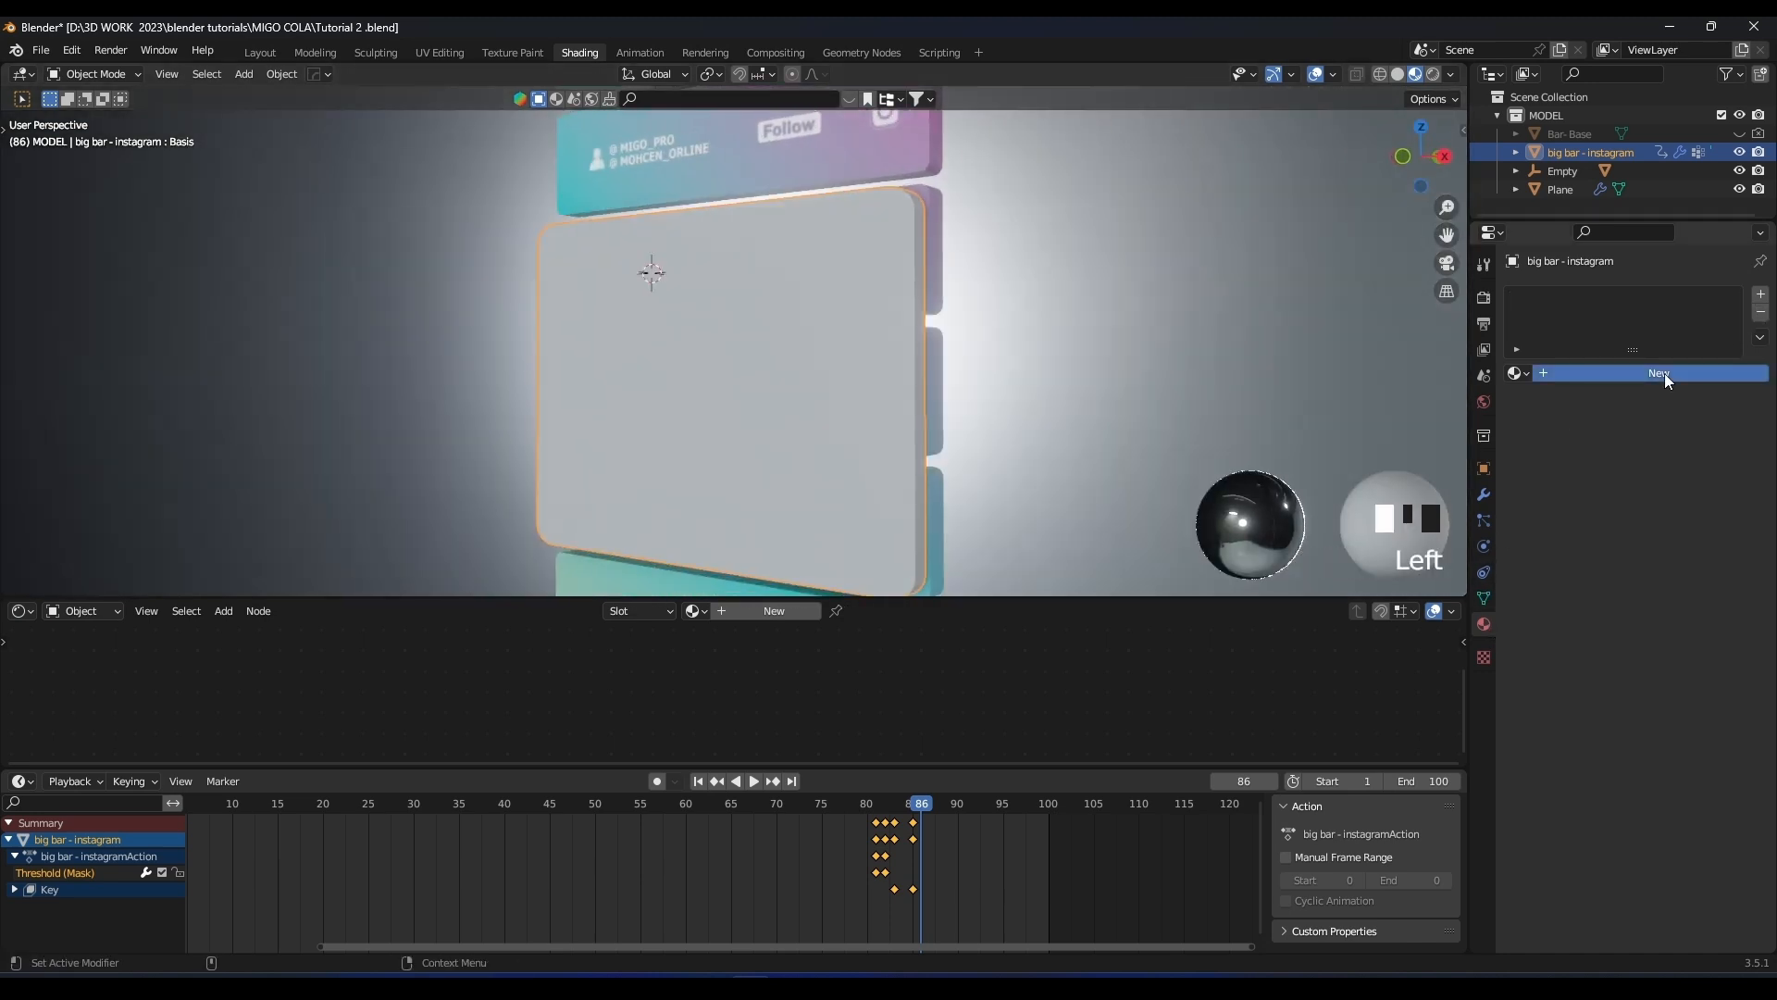
left_click(1518, 373)
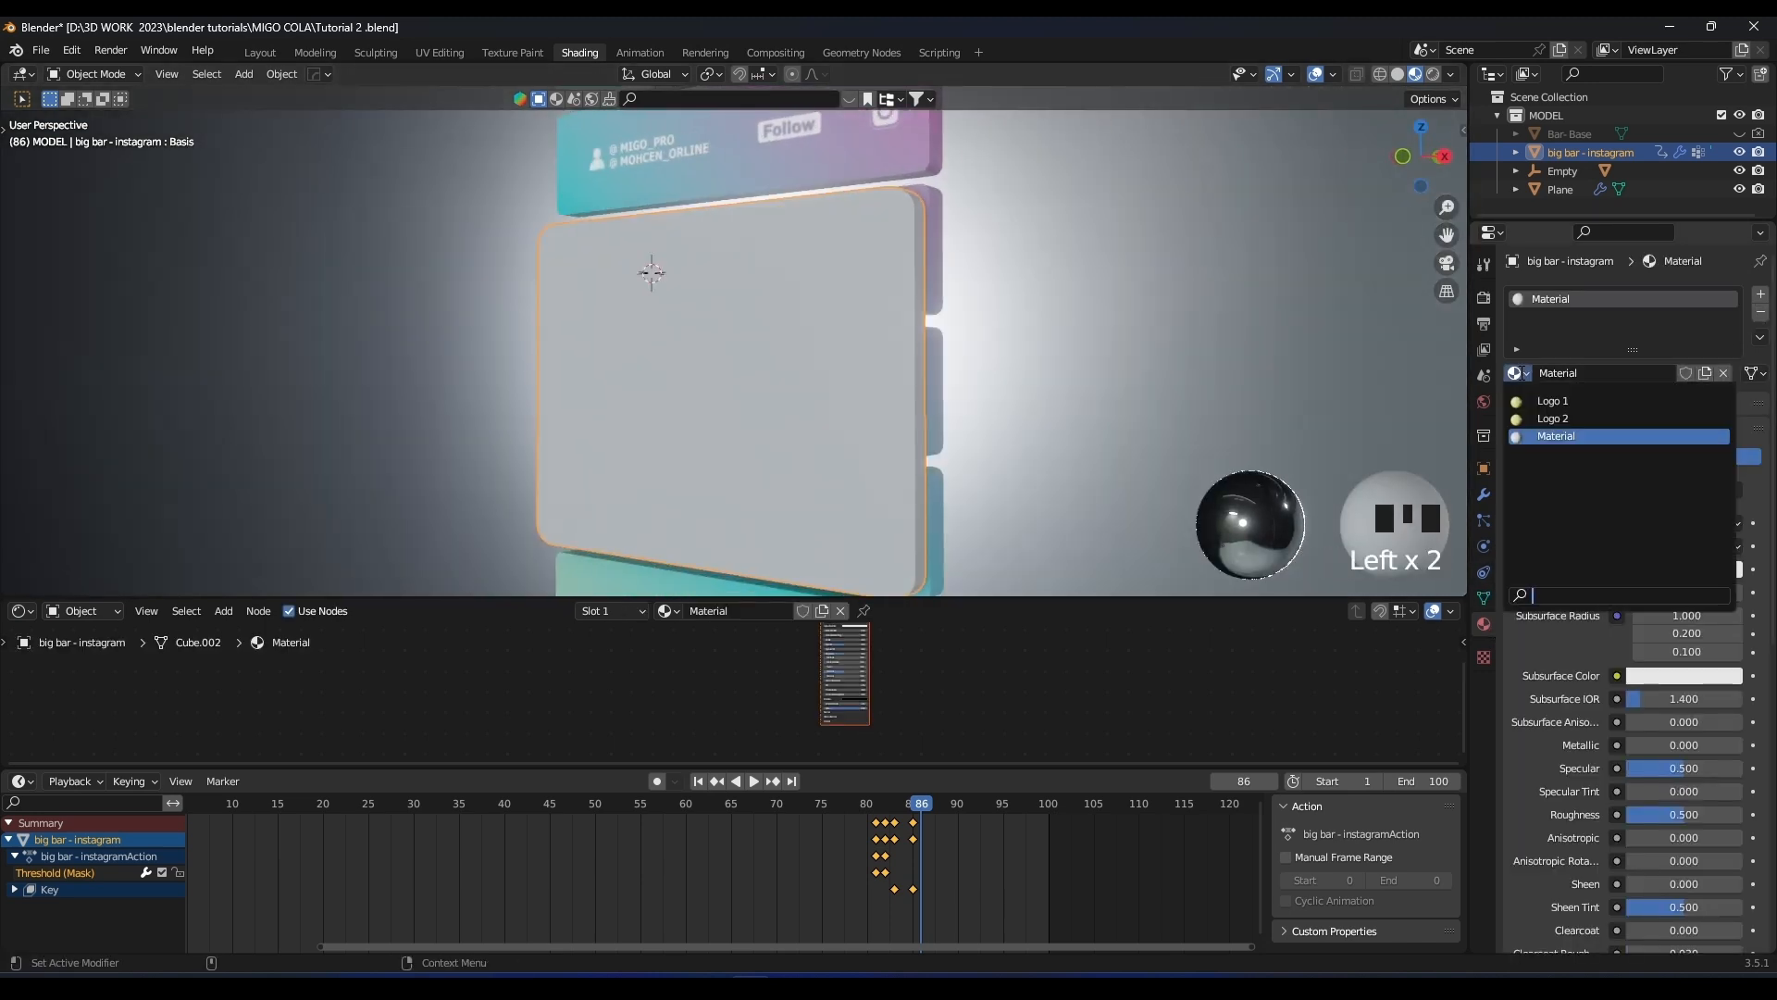
left_click(1572, 401)
left_click(1706, 373)
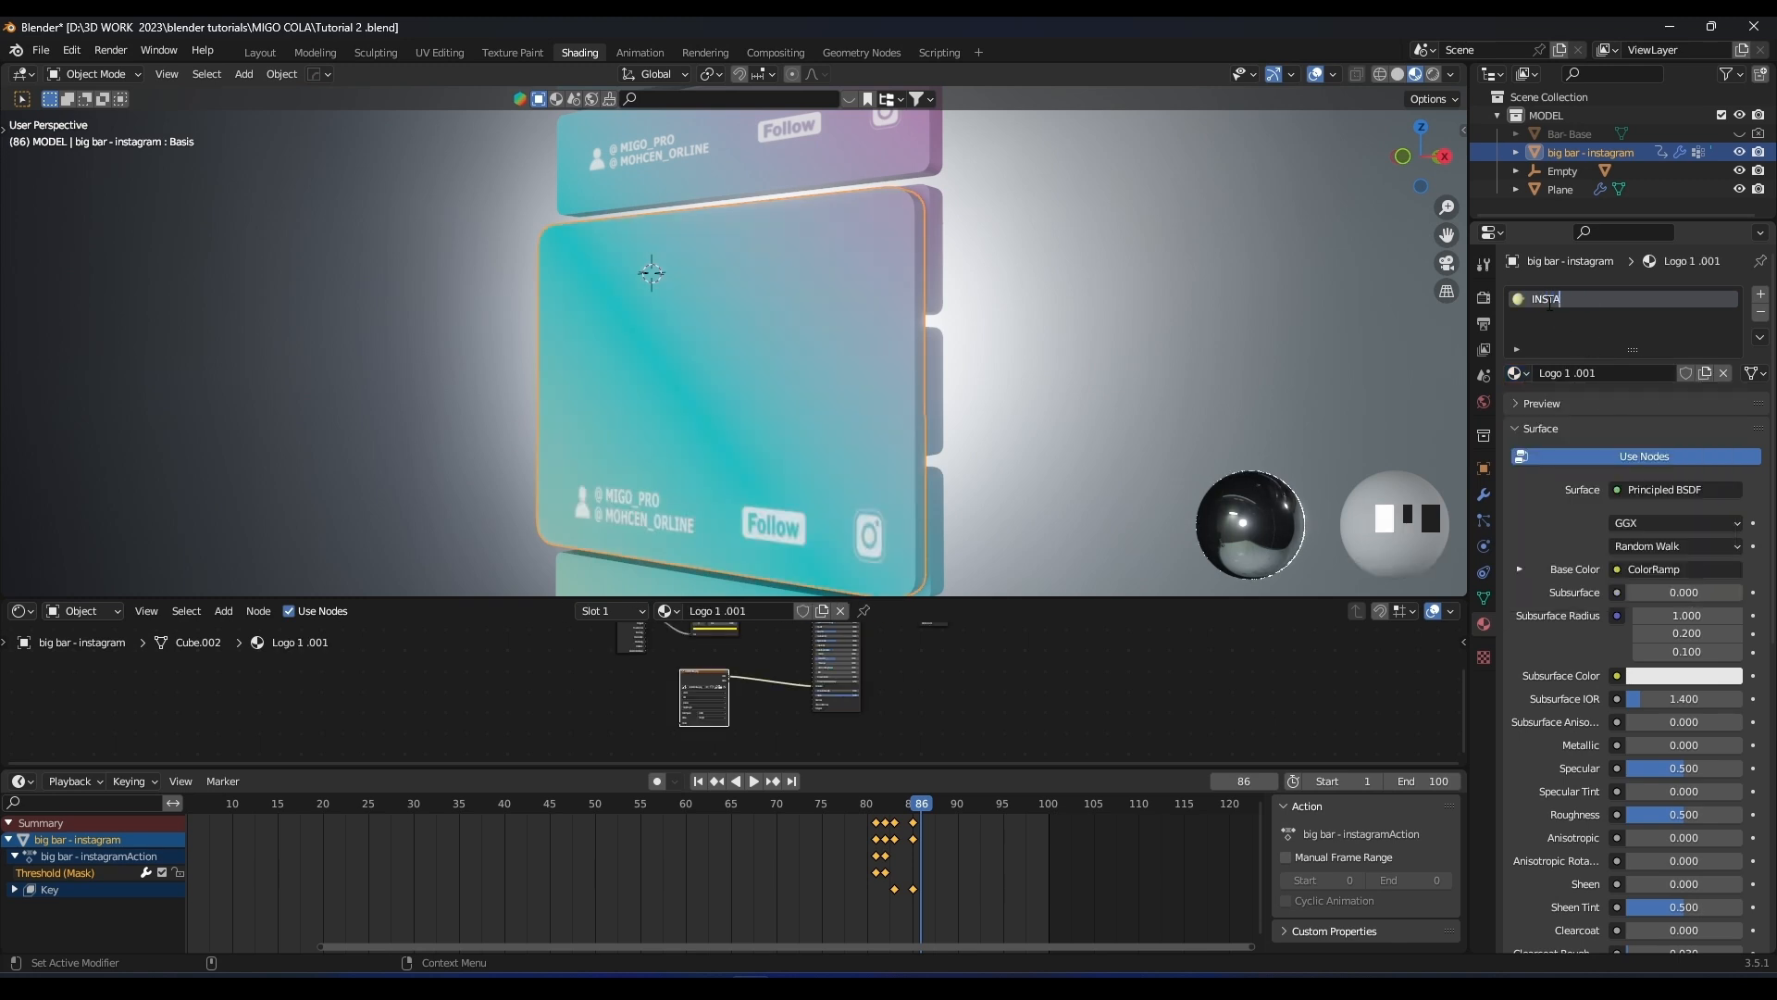
key("Return")
Enlarge the node editor, split the 3D viewport vertically, and show a UV editor in the new area
middle_click_drag(889, 352, 915, 435)
scroll(940, 565, "up", 2)
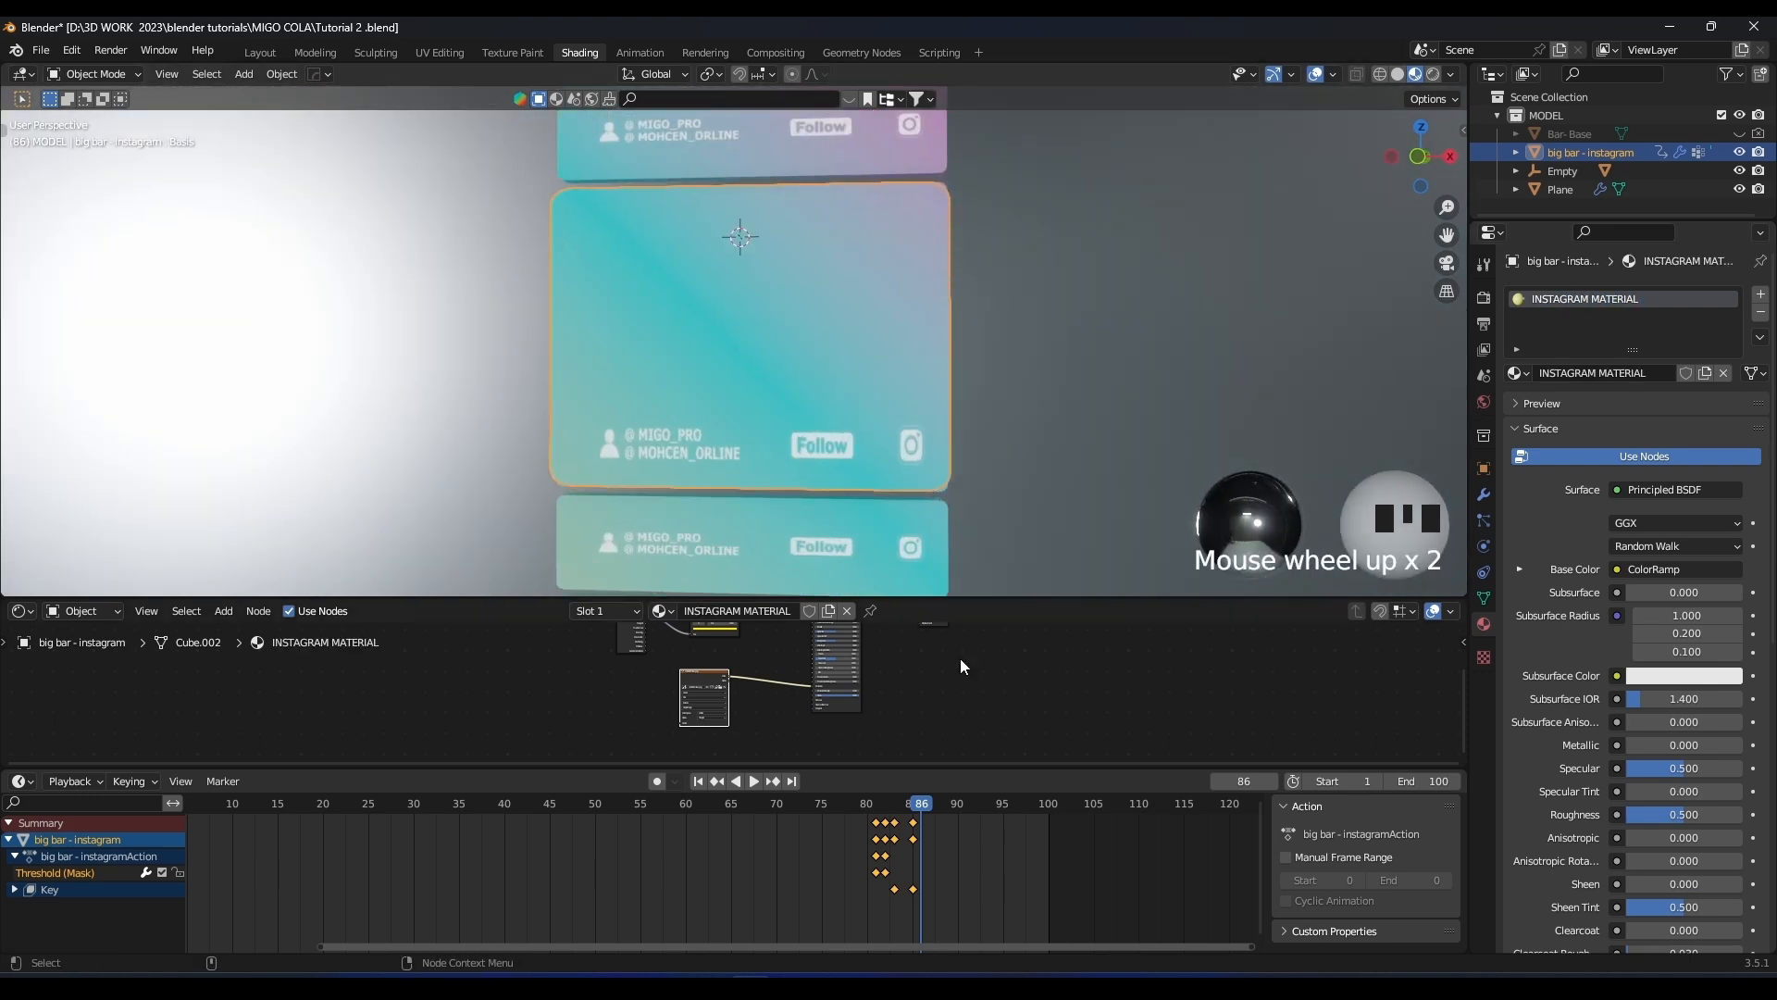
left_click_drag(1013, 765, 1012, 806)
left_click_drag(1019, 598, 1023, 565)
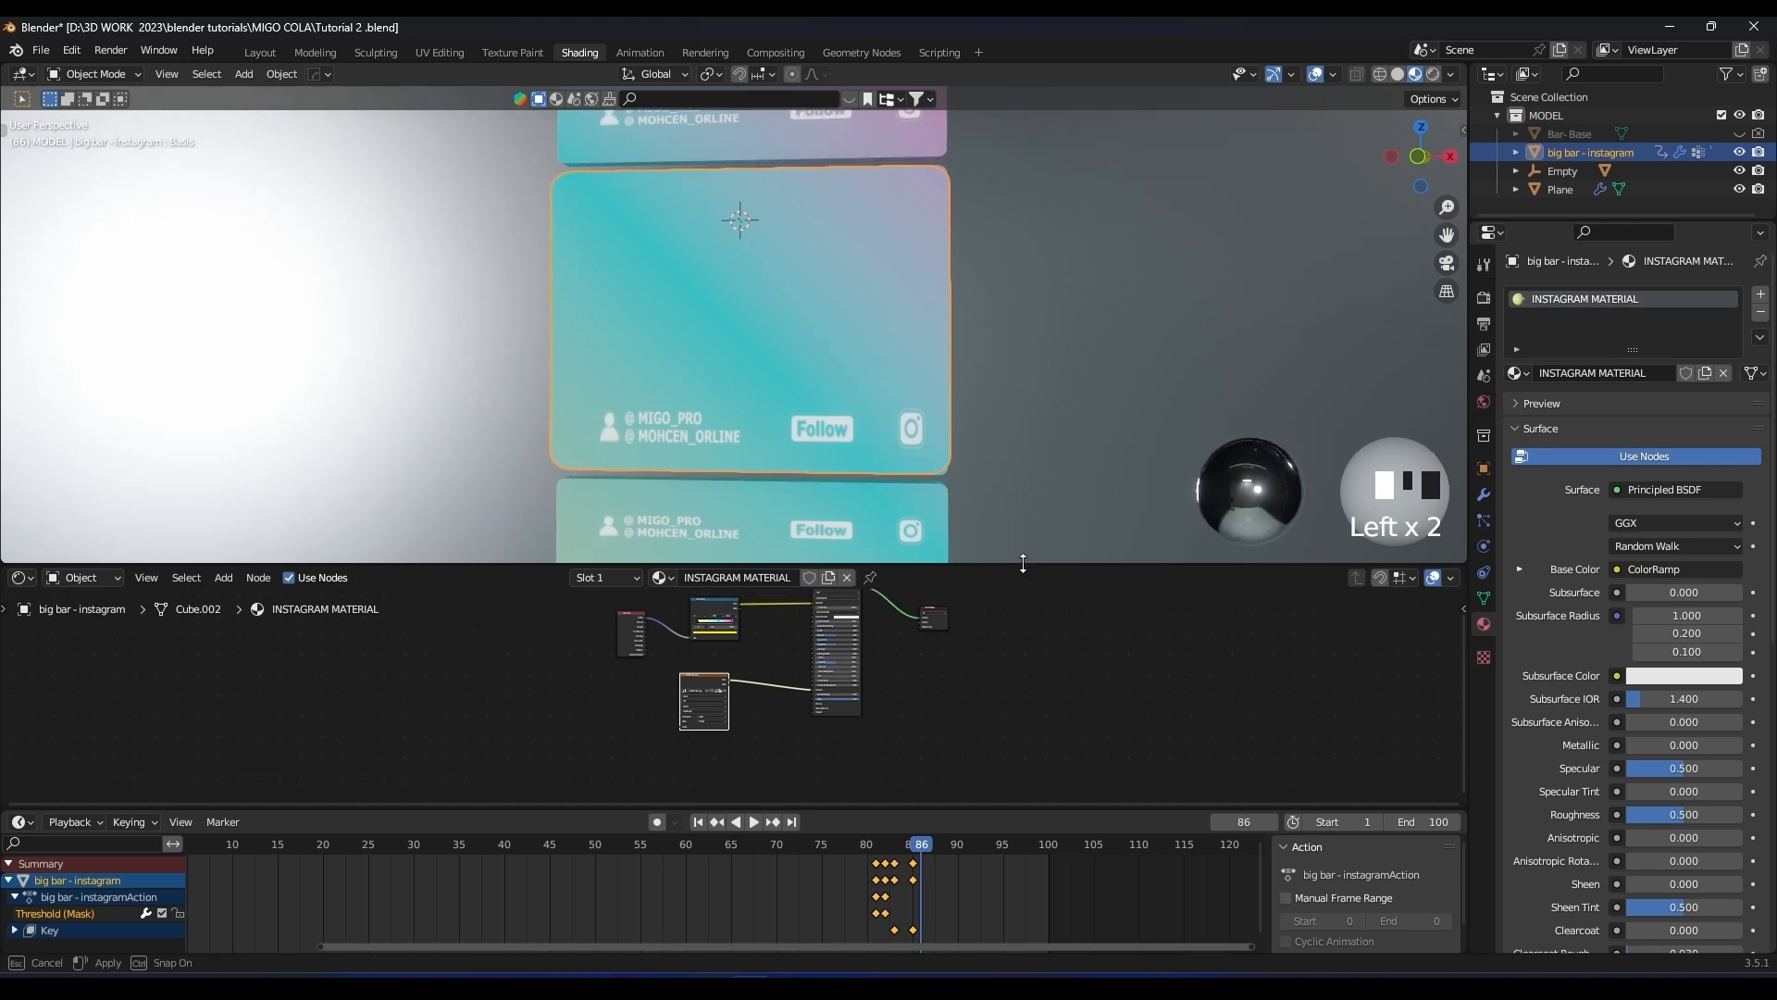
right_click(335, 563)
left_click(309, 541)
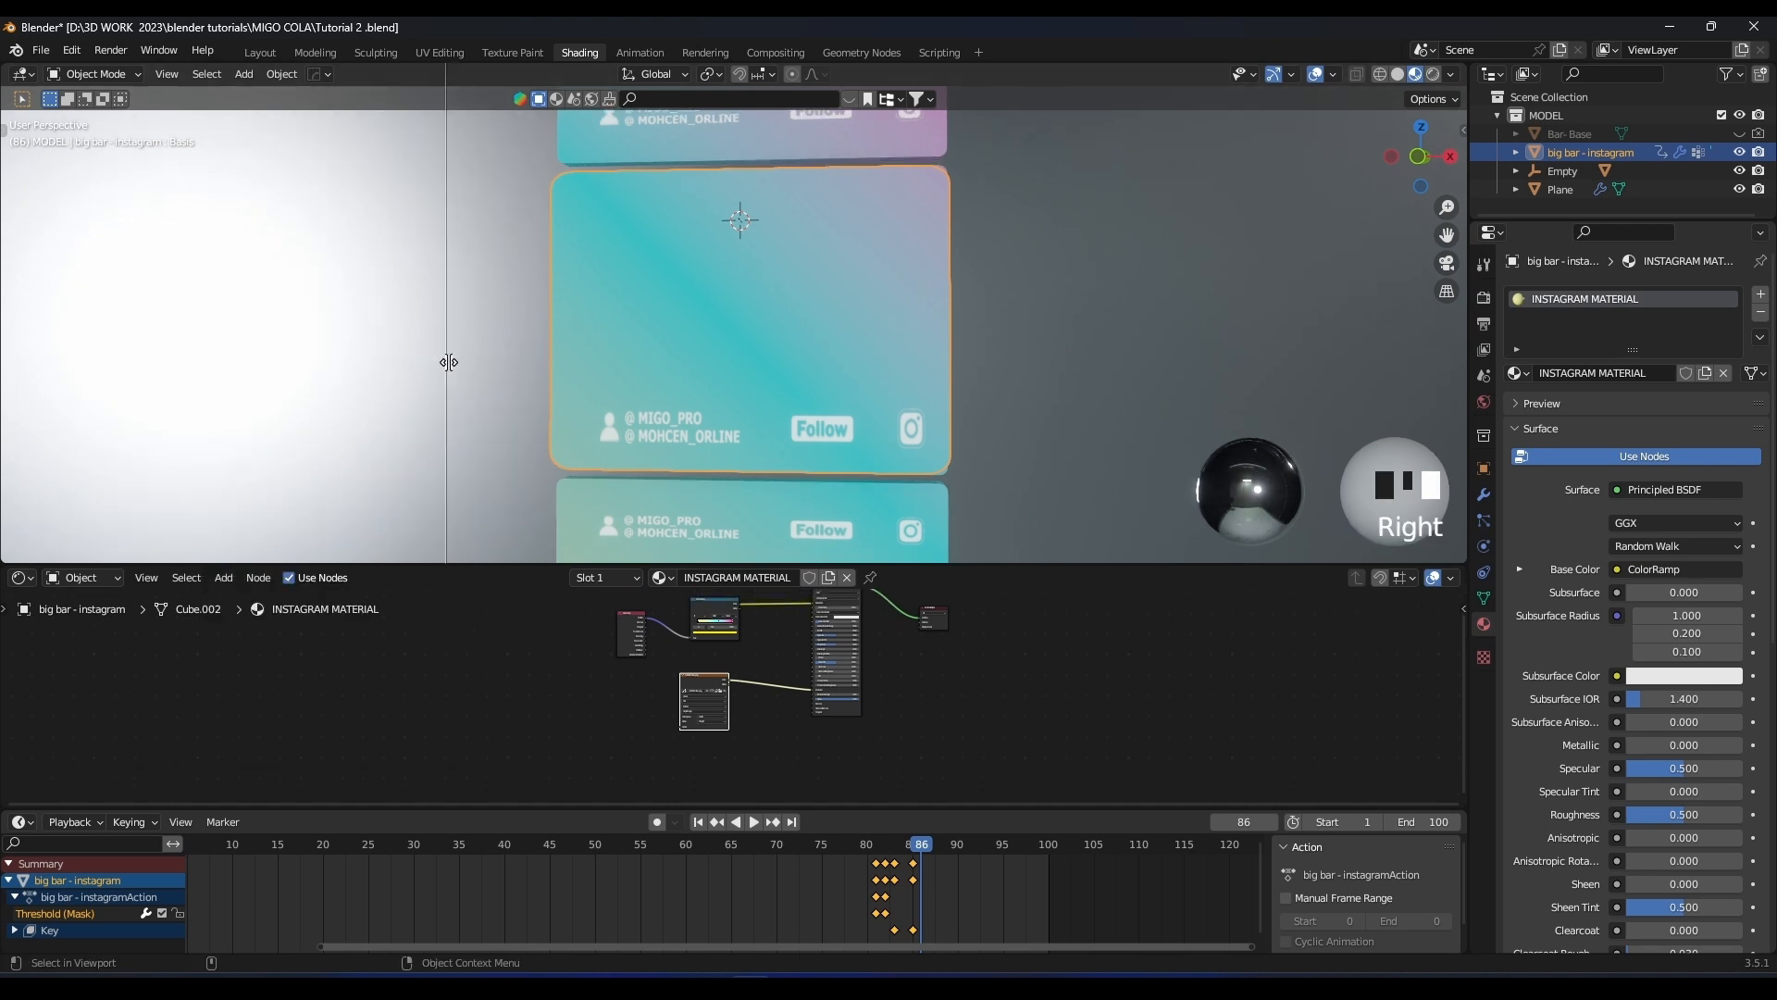
left_click(465, 359)
left_click(22, 74)
left_click(55, 146)
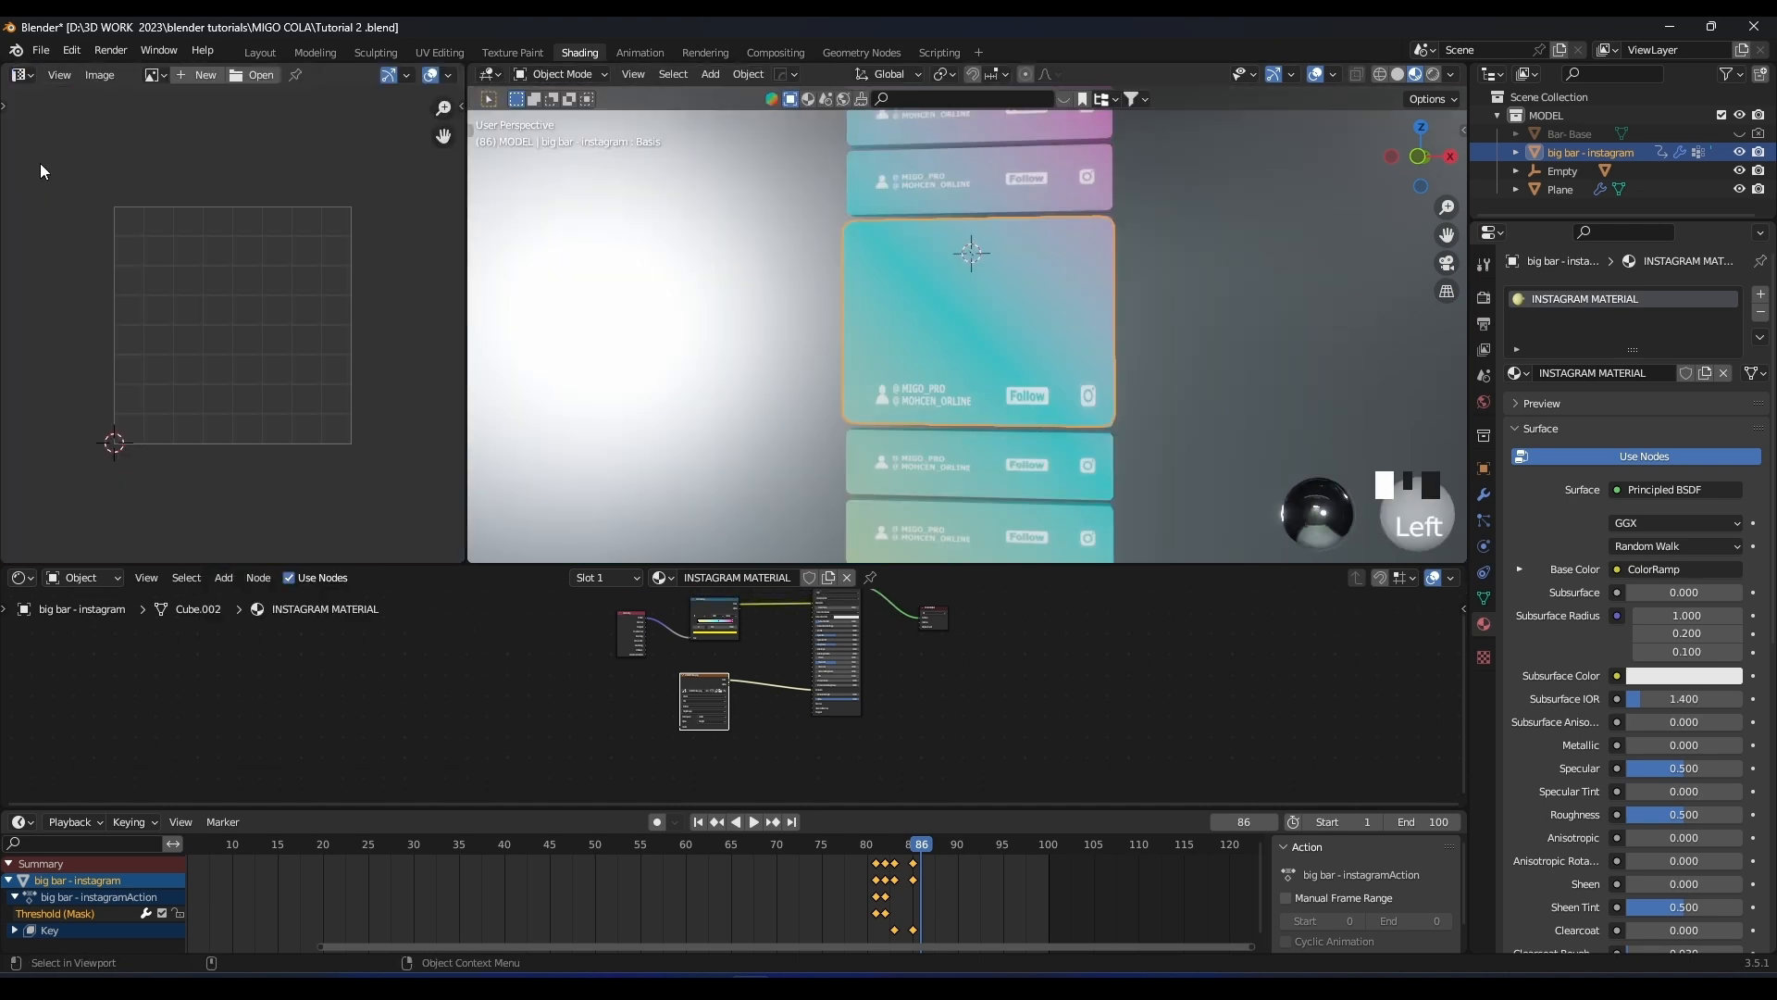
Save the Tutorial 2 .blend file
scroll(1020, 335, "up", 2)
scroll(1020, 335, "down", 1, "shift")
key("ctrl+s")
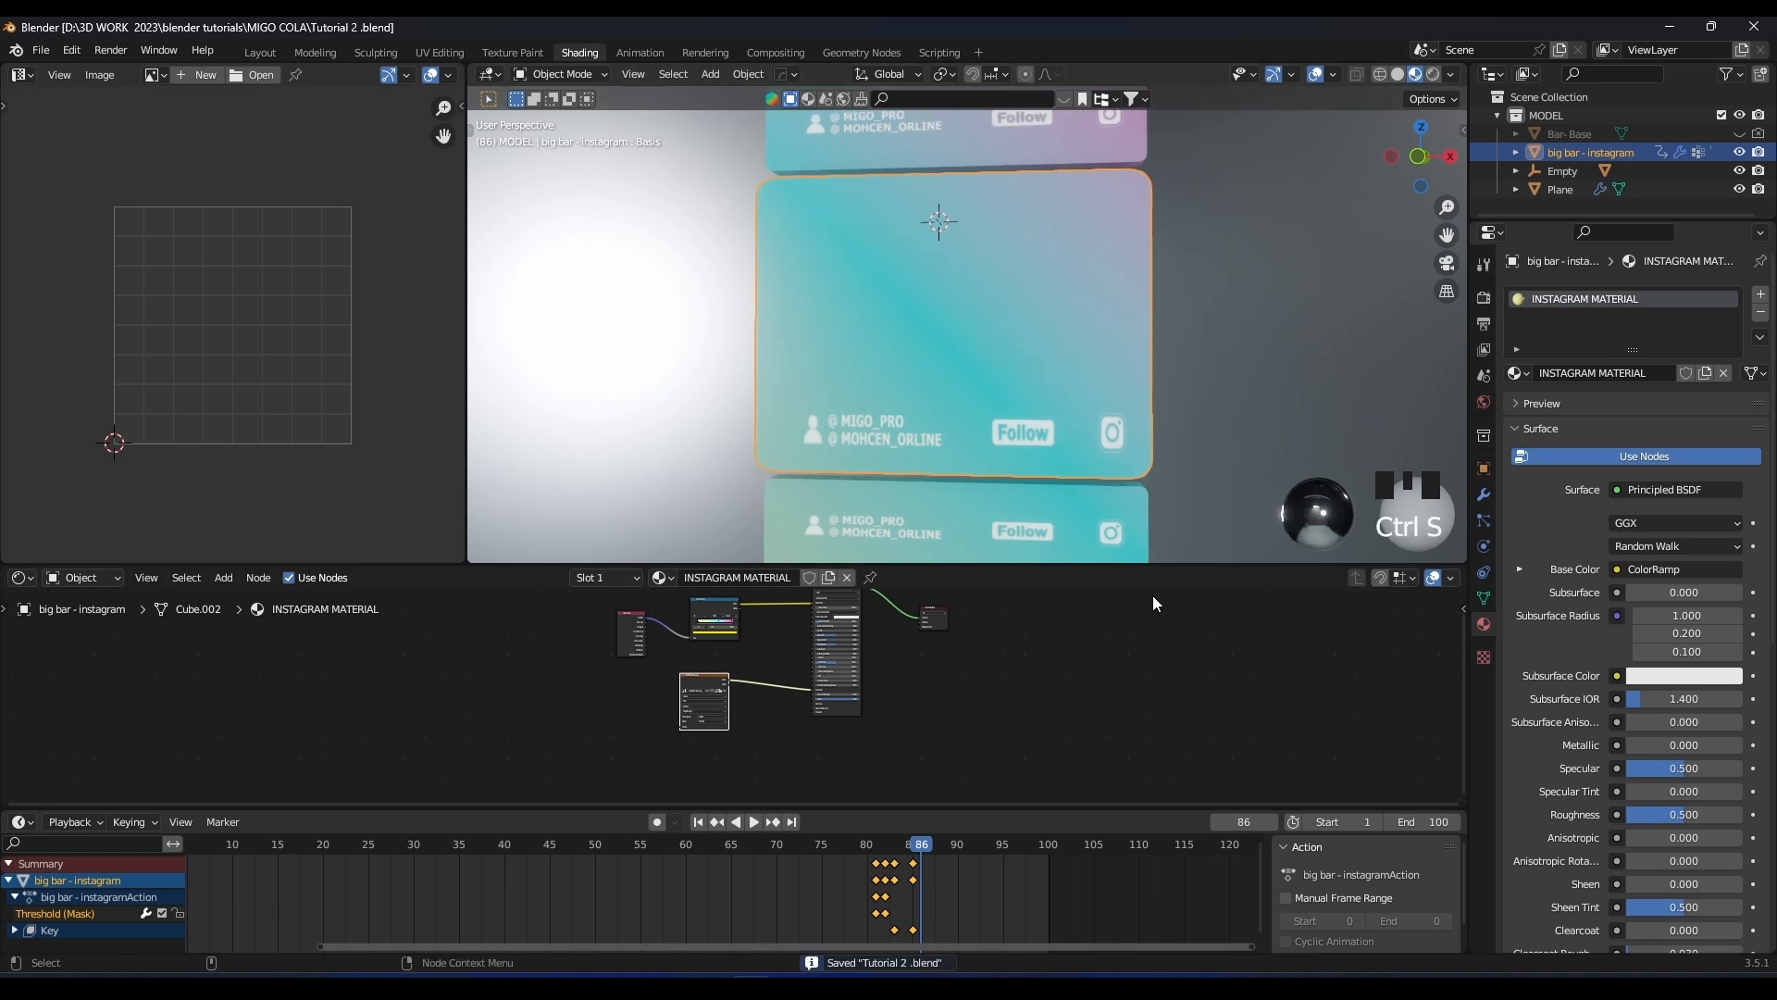
Enter Edit Mode on big bar - instagram and unwrap its front face with Project from View in front view
scroll(1103, 400, "up", 3)
key("Tab")
scroll(993, 352, "down", 2)
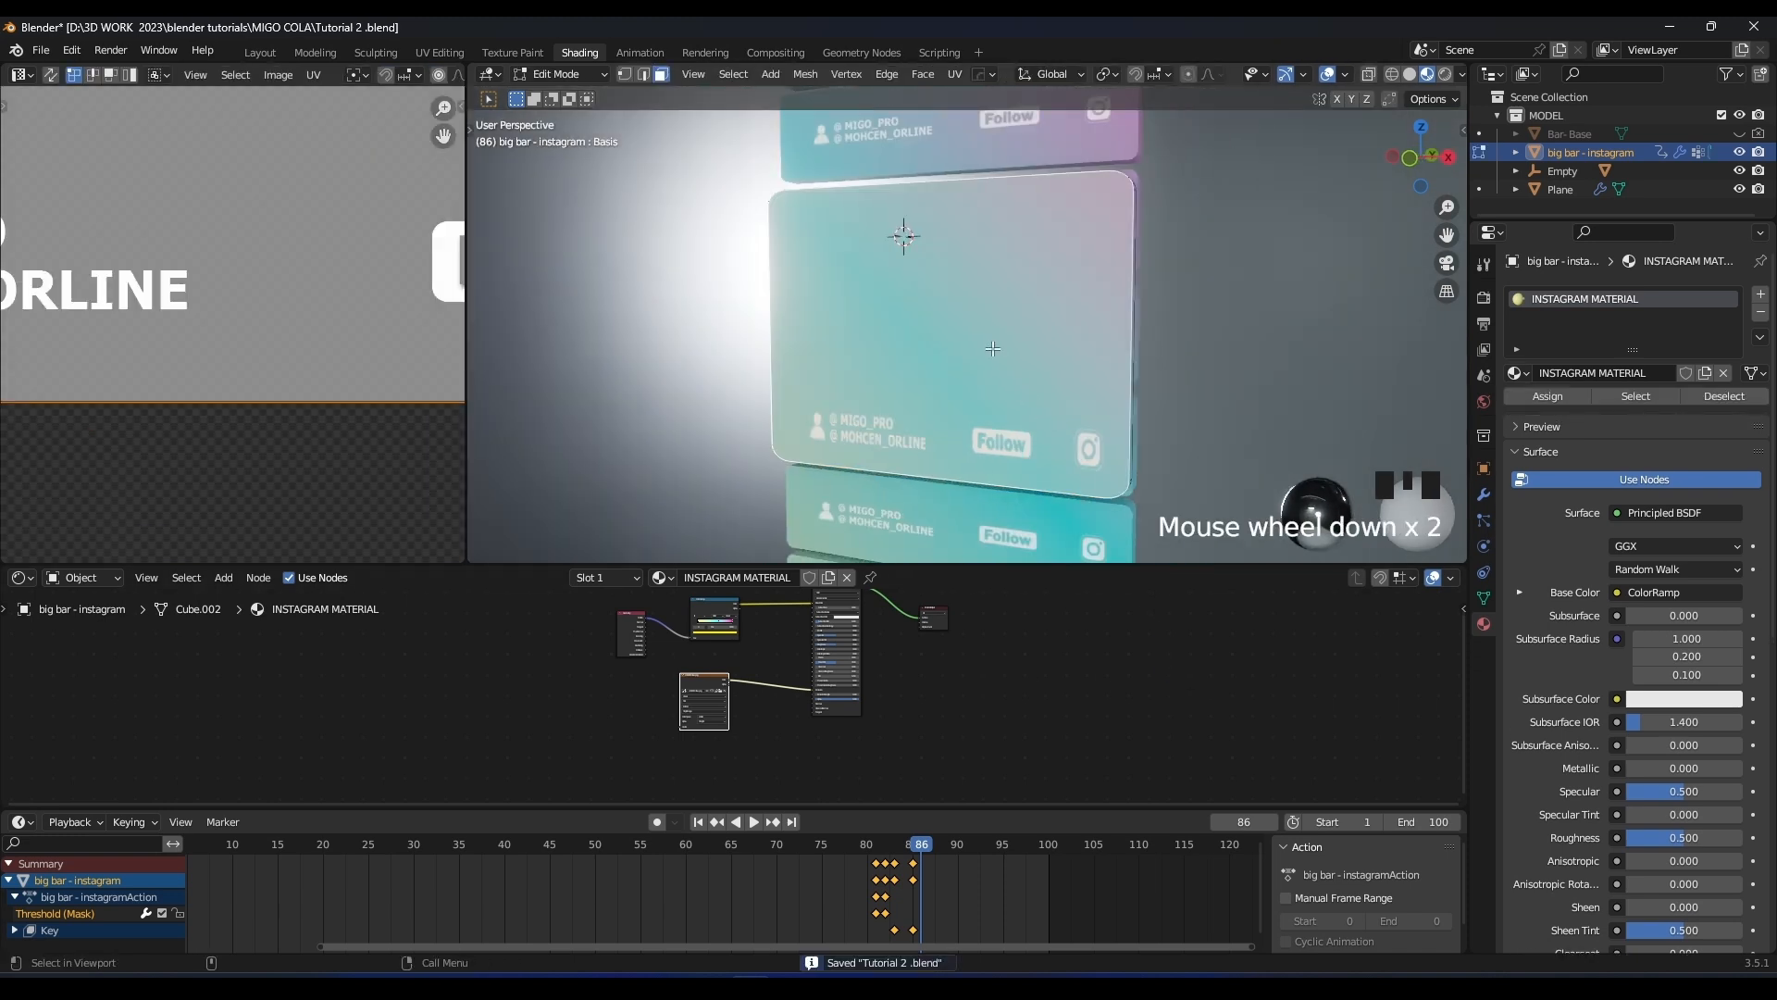
scroll(254, 267, "down", 9)
middle_click_drag(254, 267, 250, 339, "shift")
scroll(1062, 331, "up", 1)
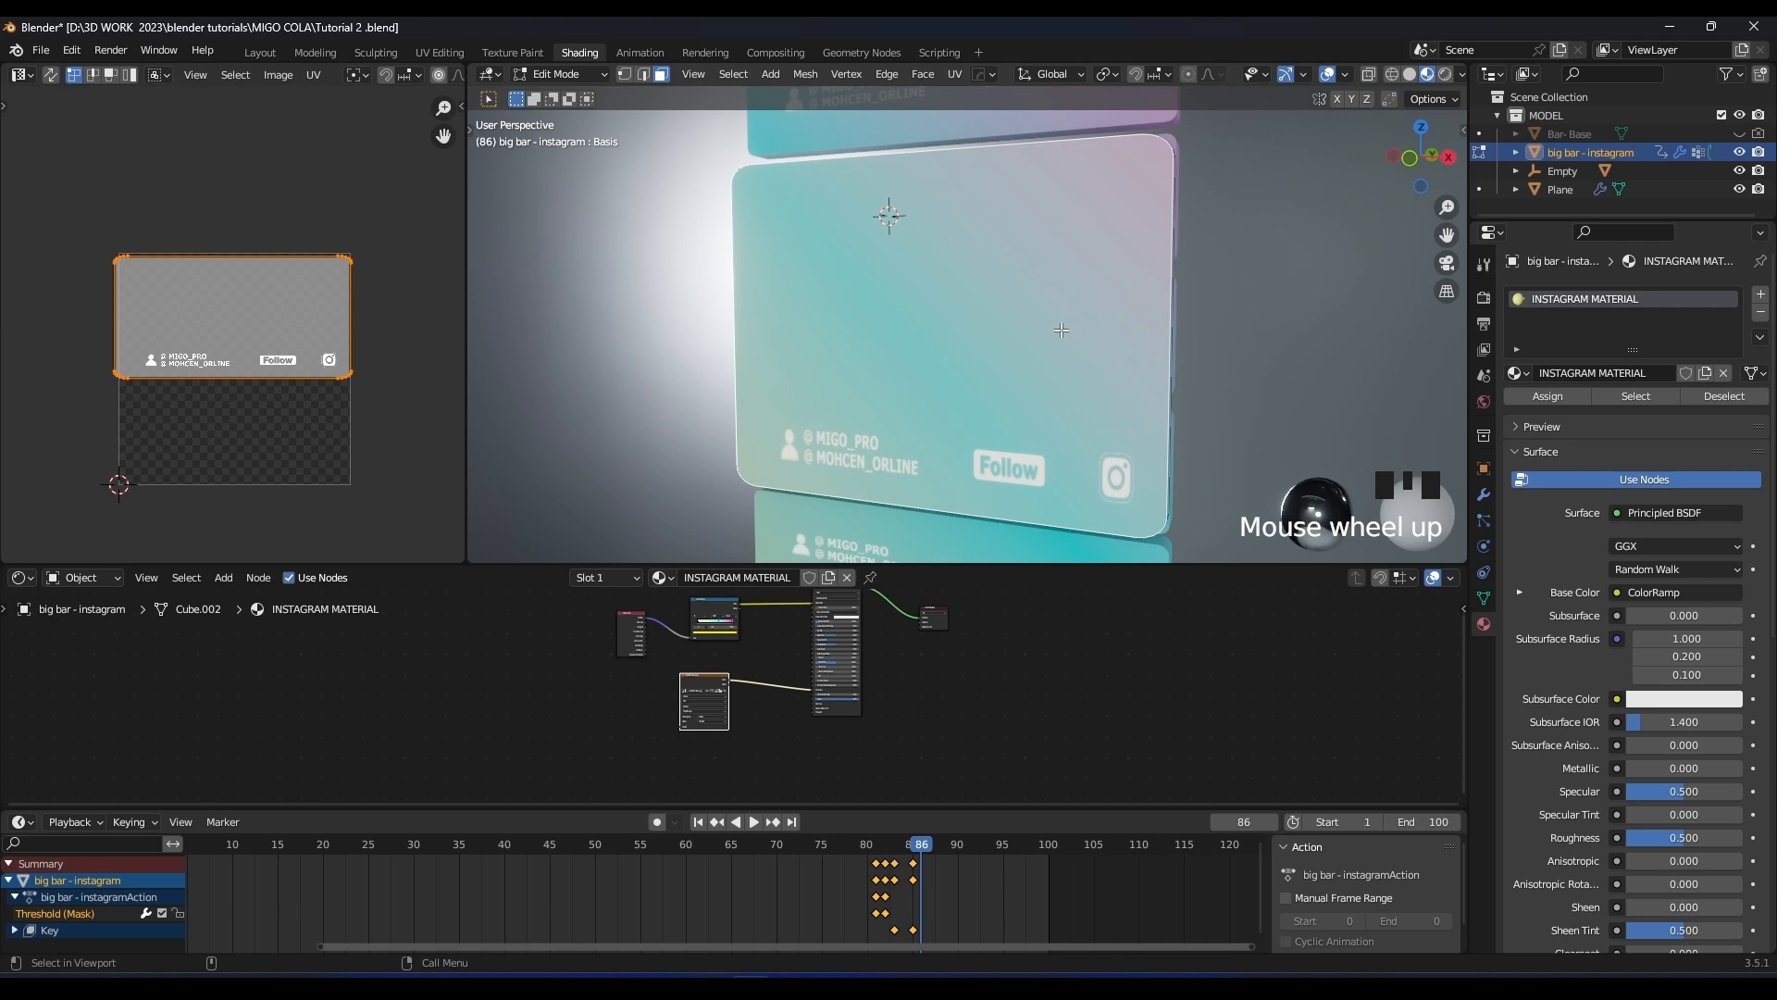
key("KP_1")
key("u")
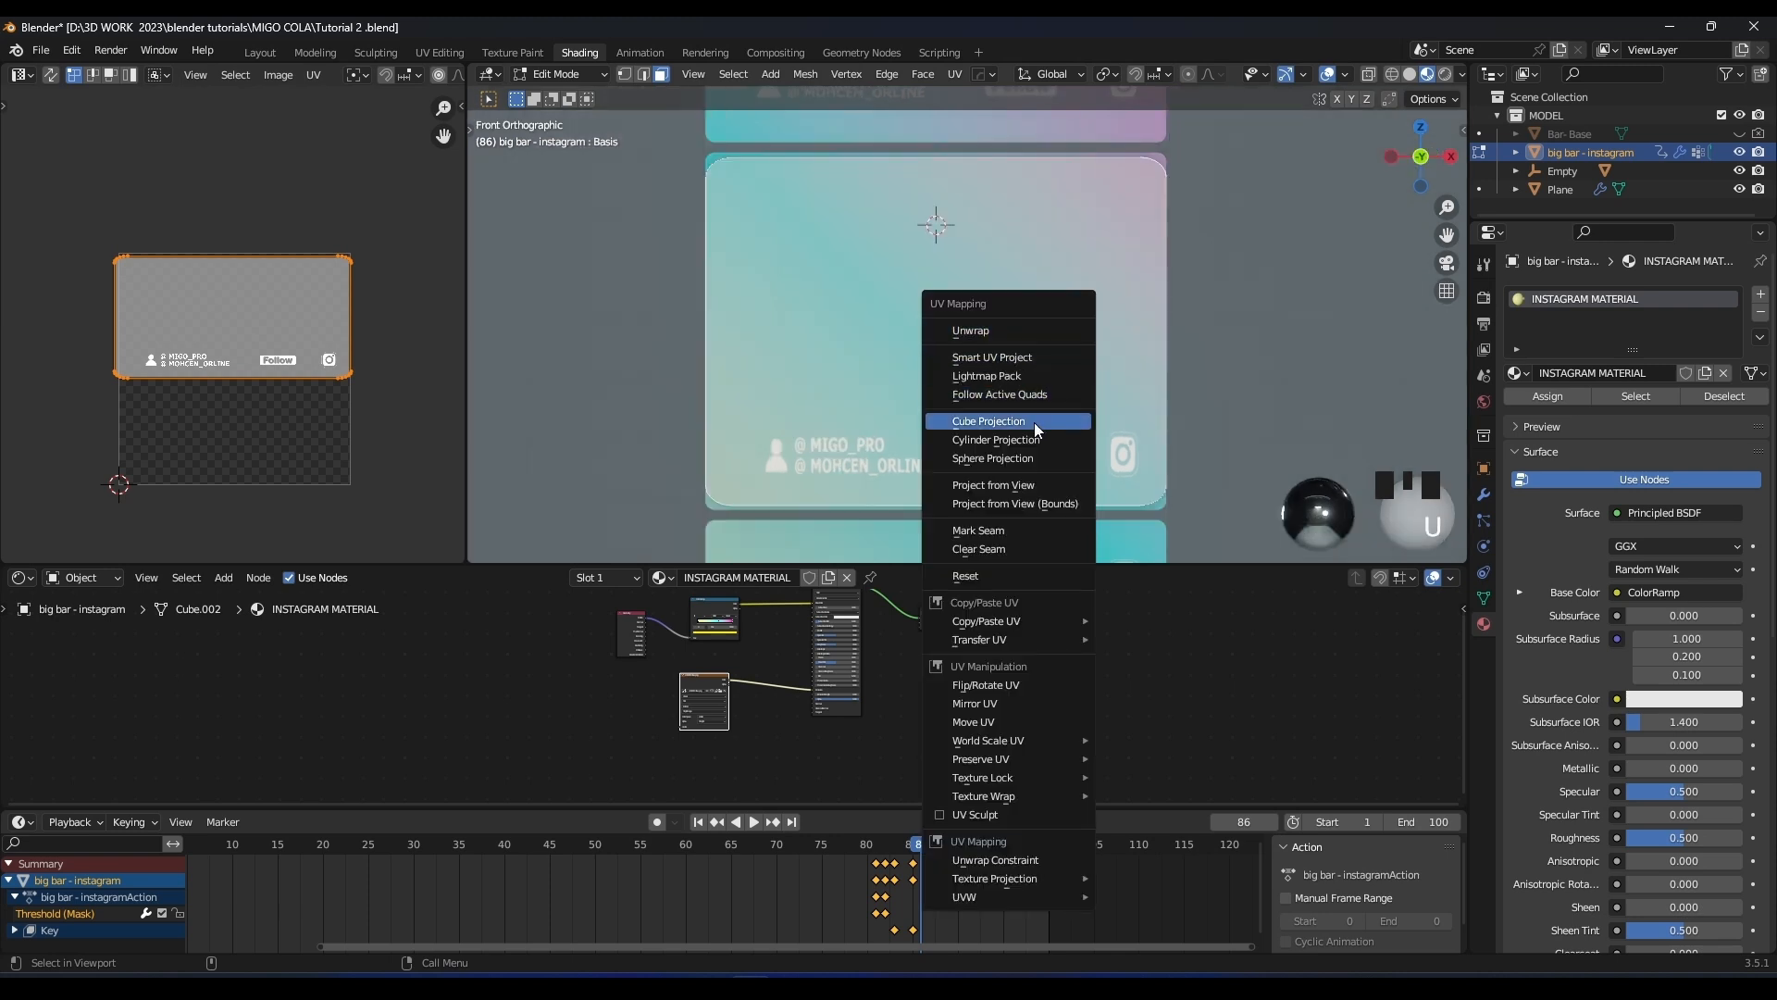
left_click(983, 488)
Scale up and move the projected UVs so the whole logo image fits centred on the bar's front face
key("s")
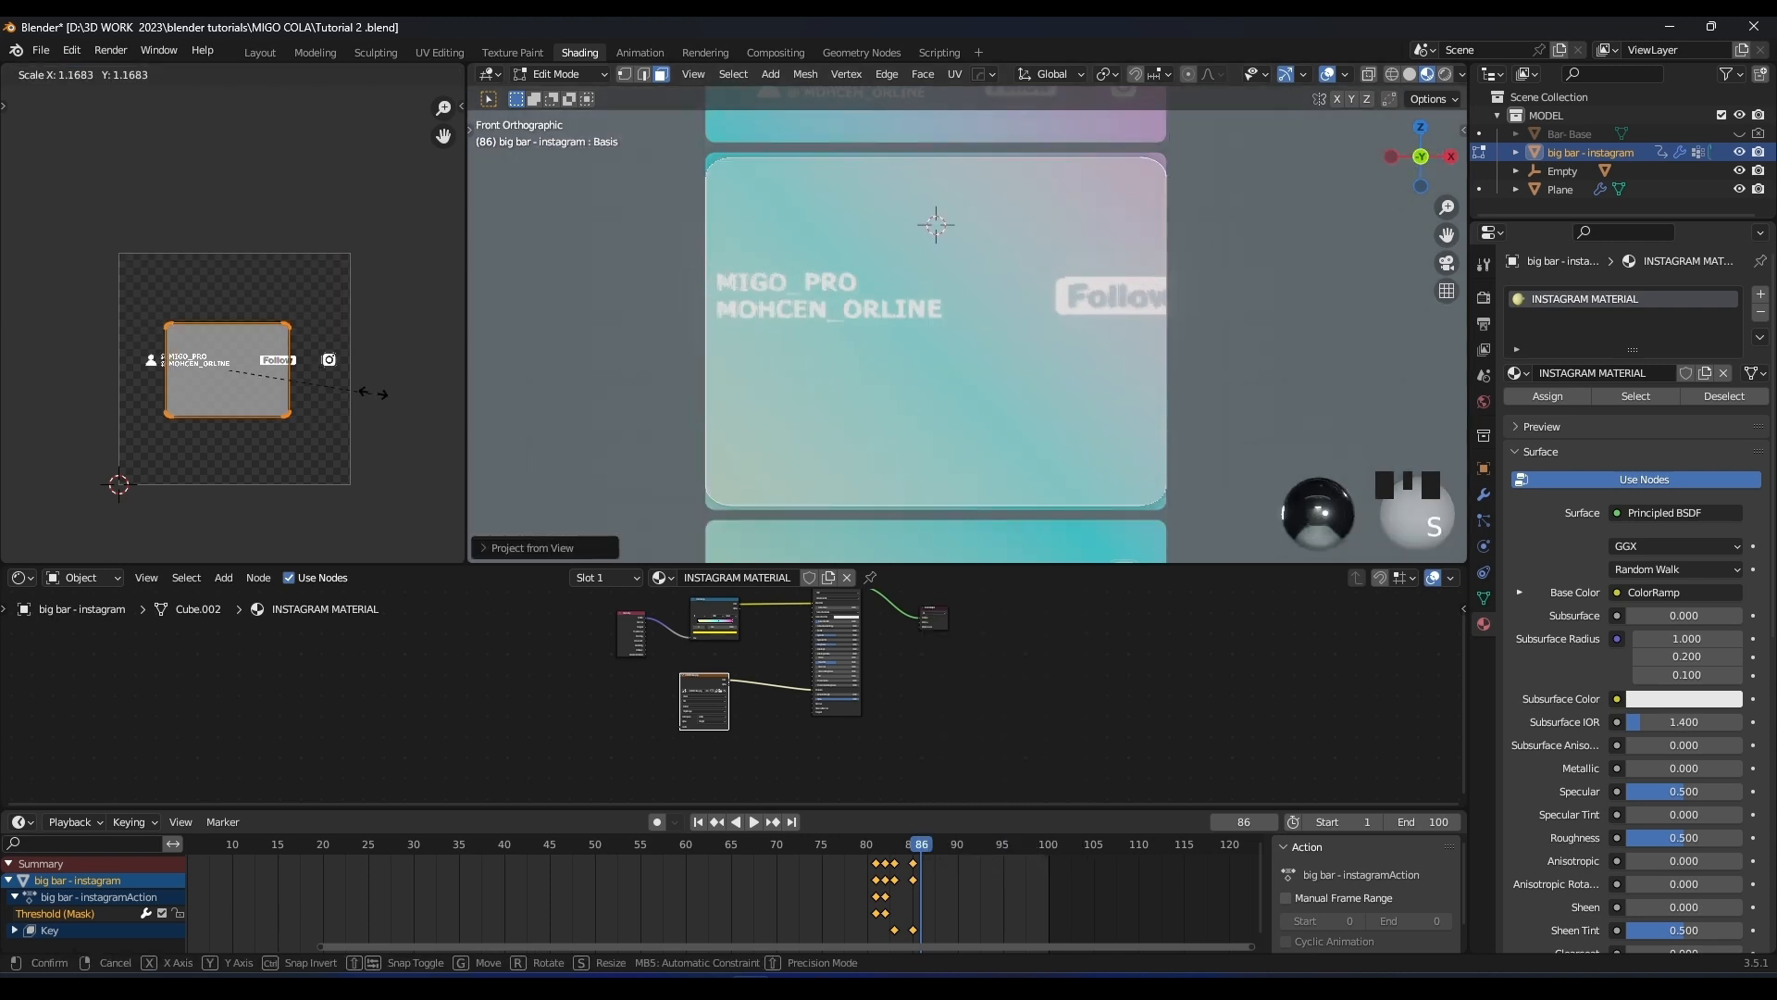
left_click(4, 387)
key("g")
left_click(11, 386)
key("s")
left_click(338, 384)
key("g")
left_click(329, 383)
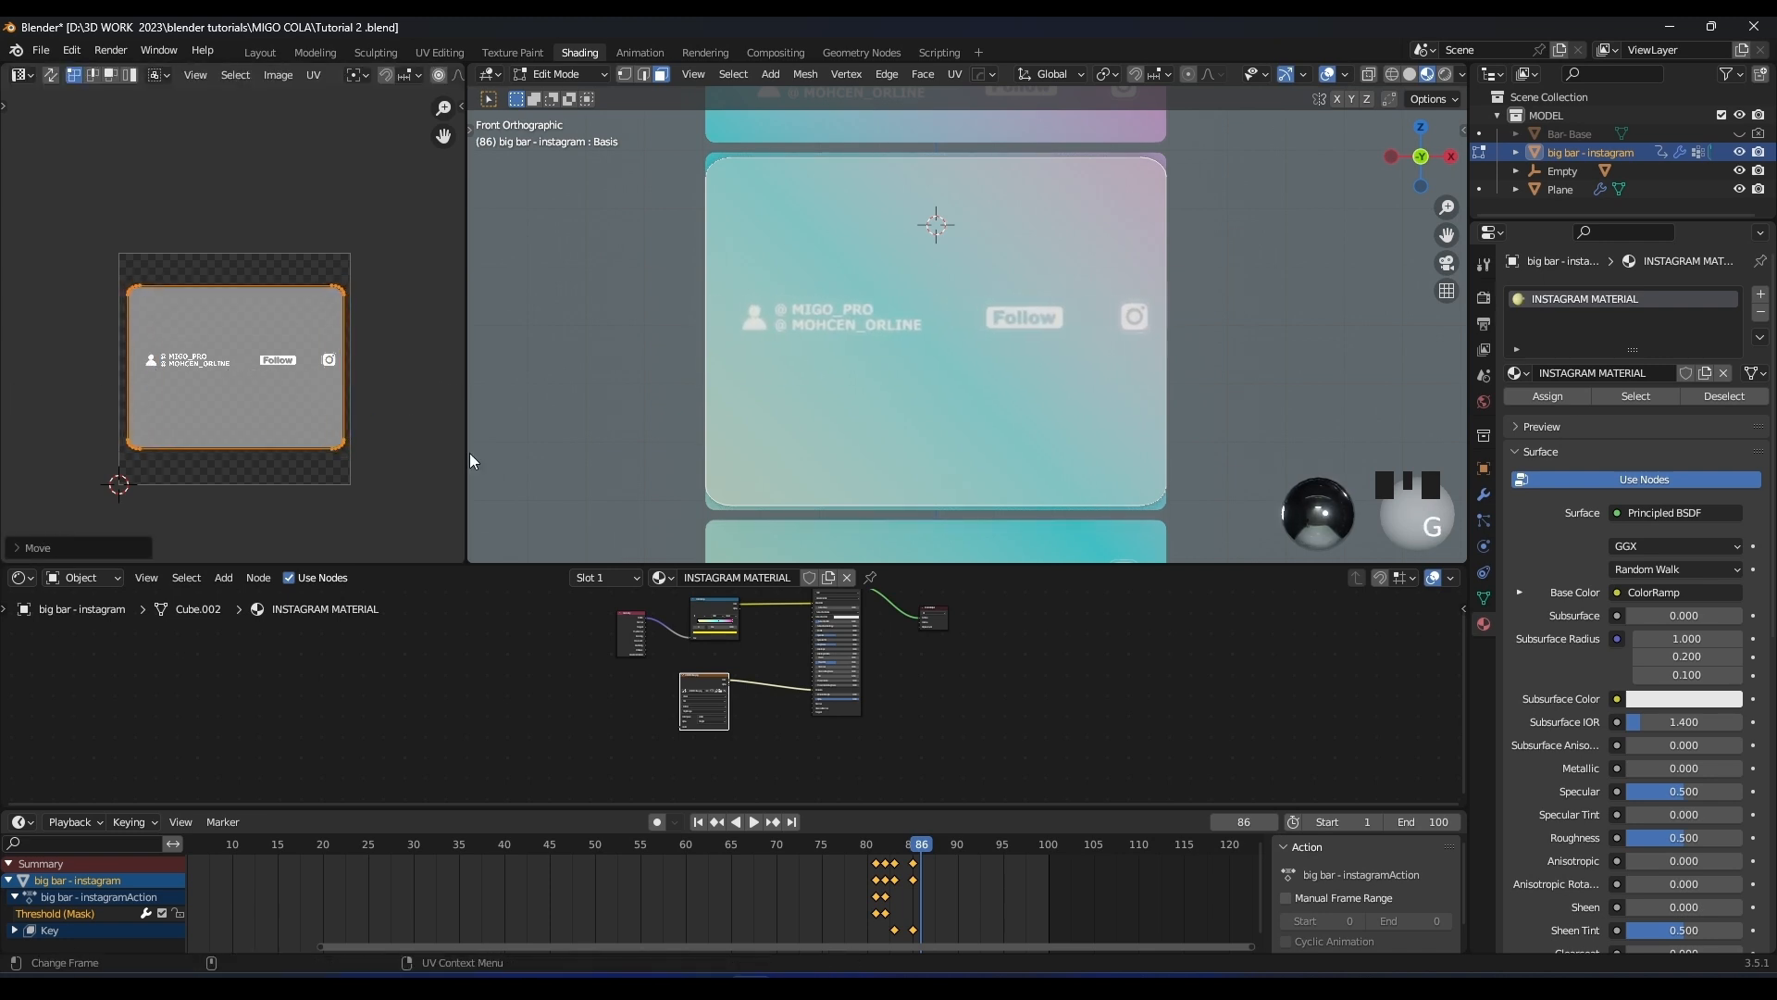
Replace the image in INSTAGRAM MATERIAL's Image Texture node with "instagram screenshot .png"
scroll(833, 702, "up", 15)
scroll(870, 701, "down", 2, "shift")
scroll(870, 701, "up", 2)
left_click(792, 626)
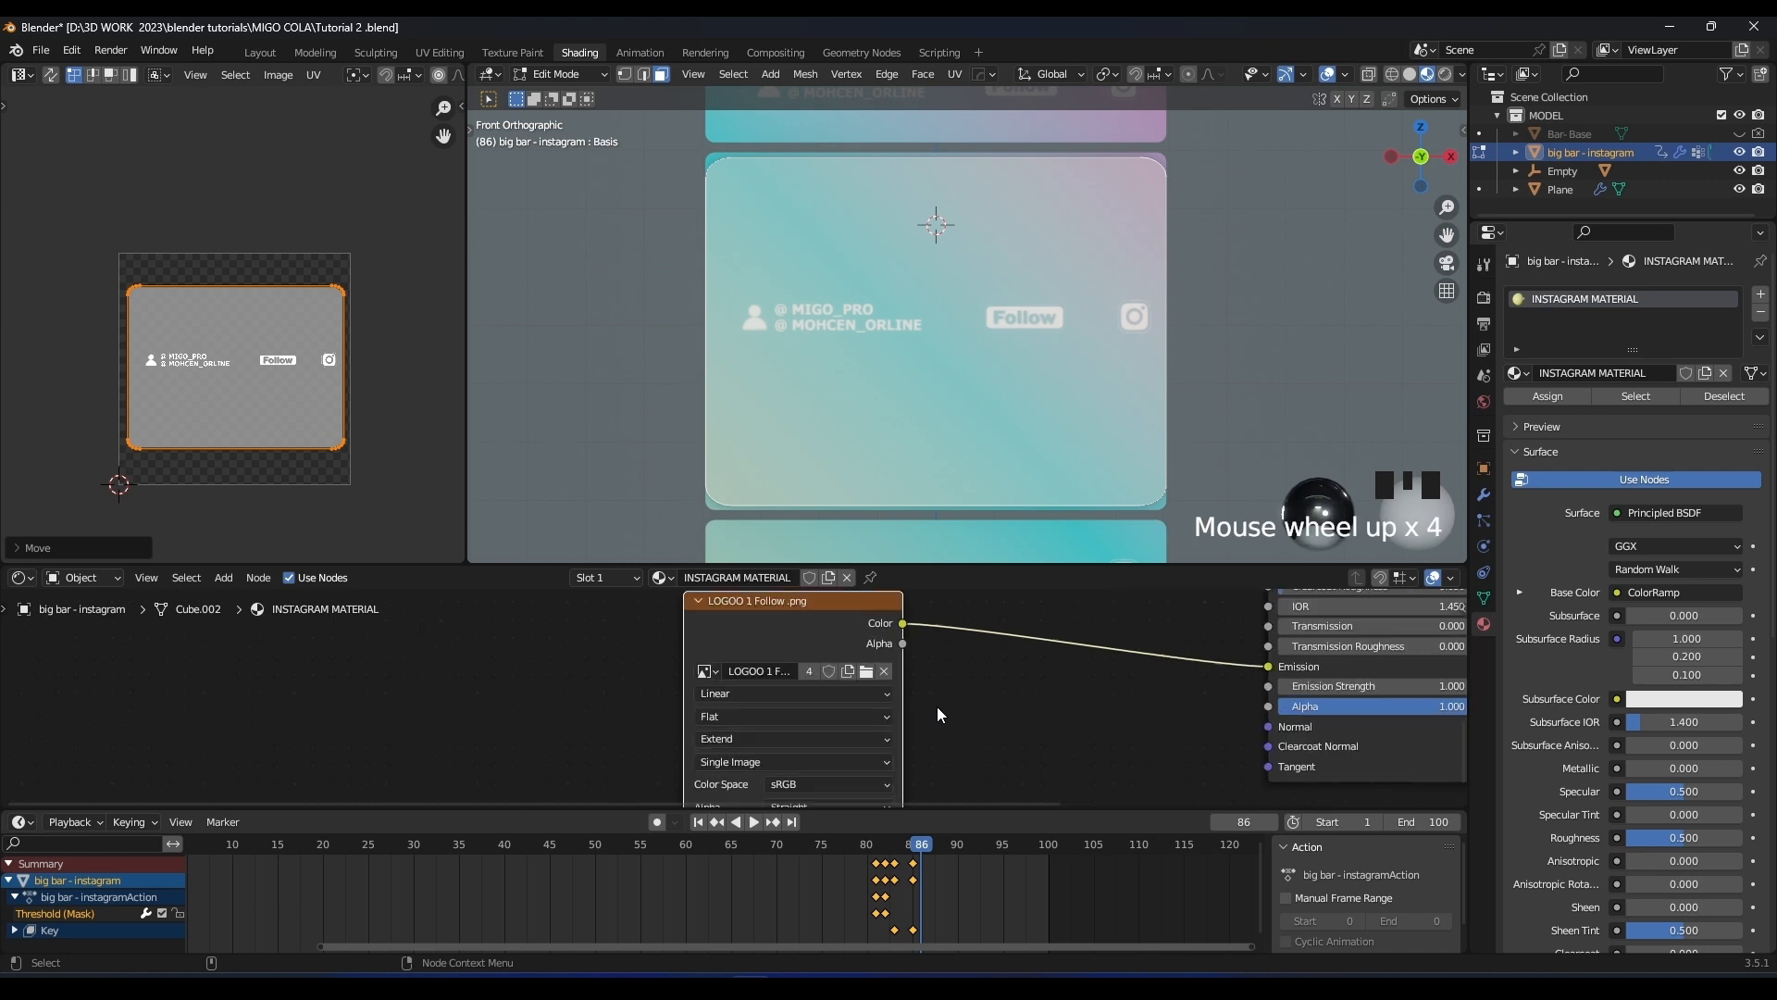
key("g")
left_click(909, 669)
double_click(615, 336)
scroll(298, 353, "up", 4)
scroll(298, 352, "down", 4)
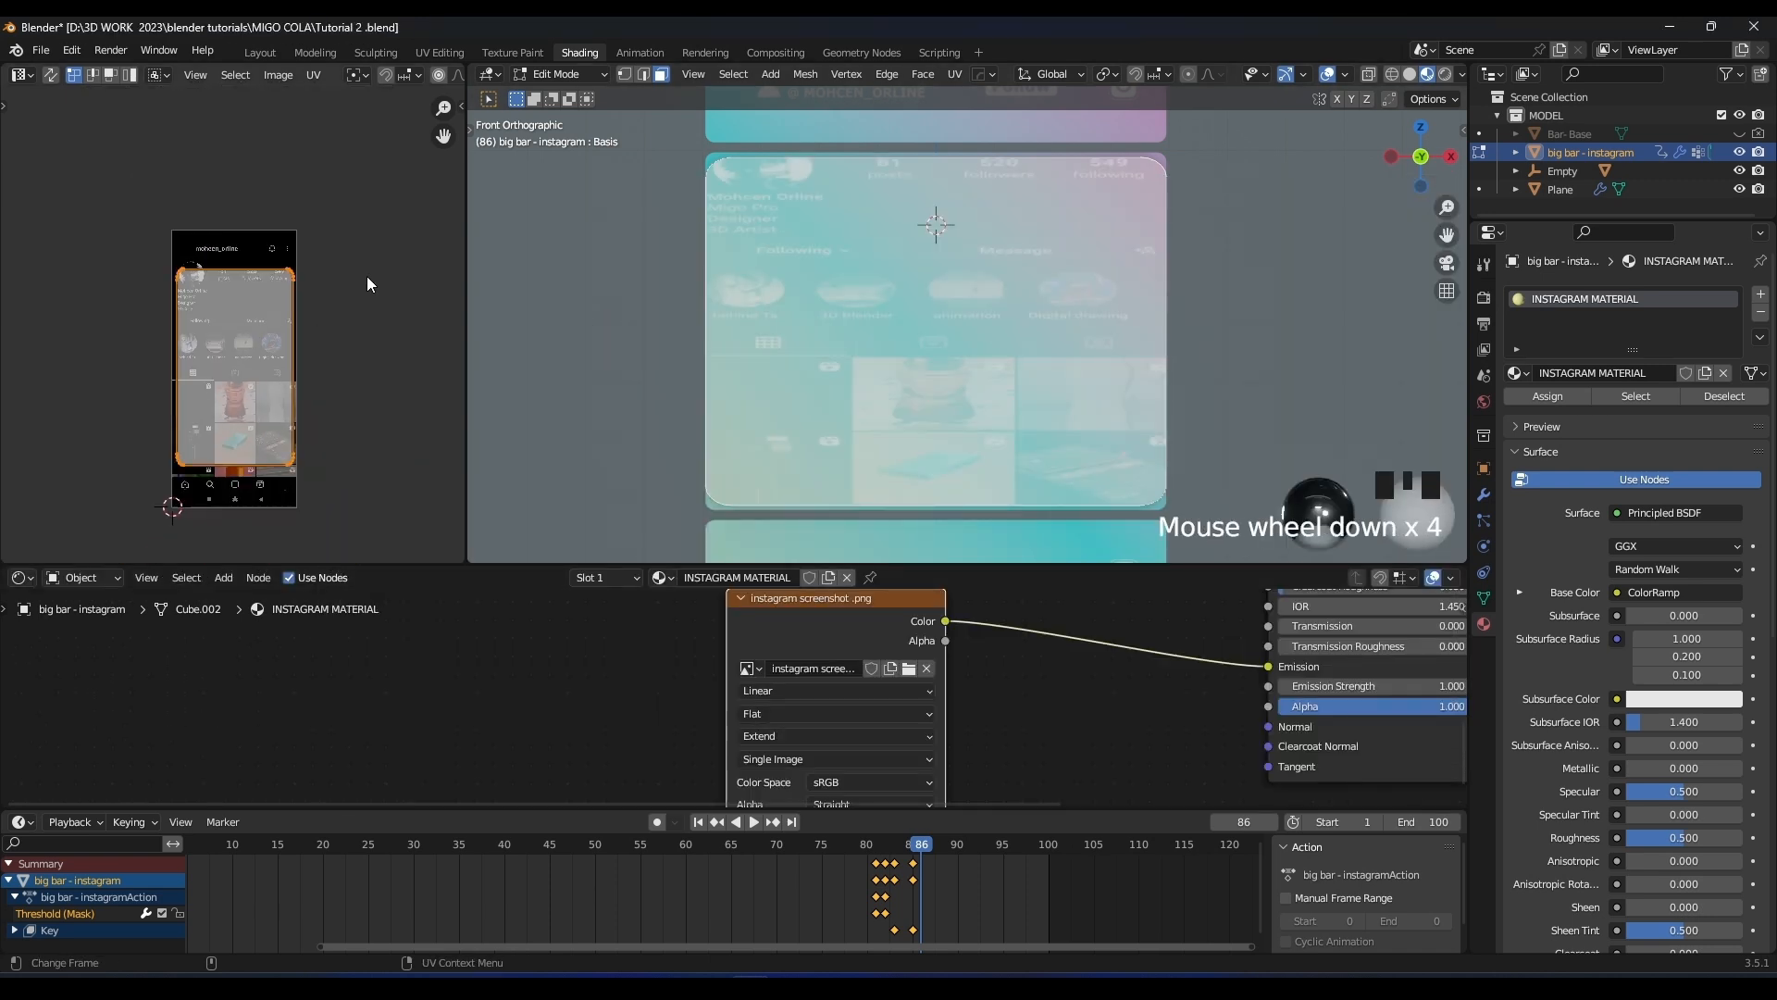
Rescale the UVs, widen them along X to the screenshot's width, and move them over the profile header
key("s")
left_click(320, 321)
scroll(322, 322, "up", 4)
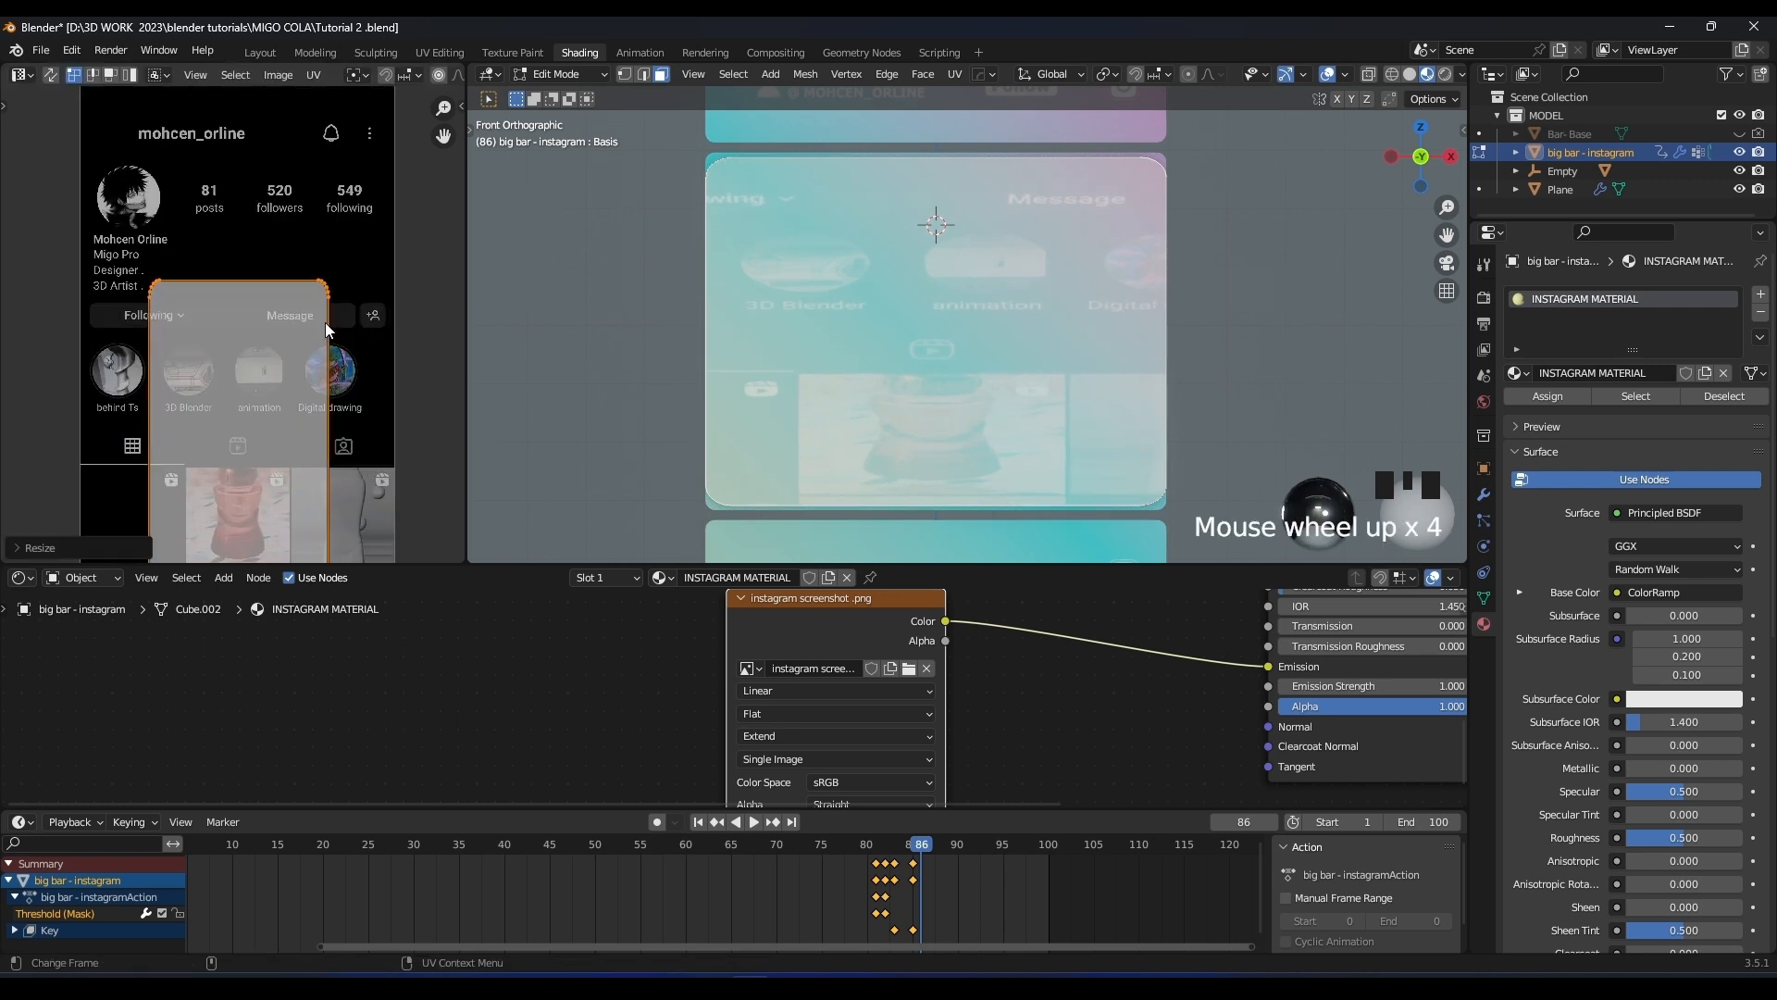
key("s")
key("x")
left_click(421, 338)
scroll(421, 338, "down", 4)
key("g")
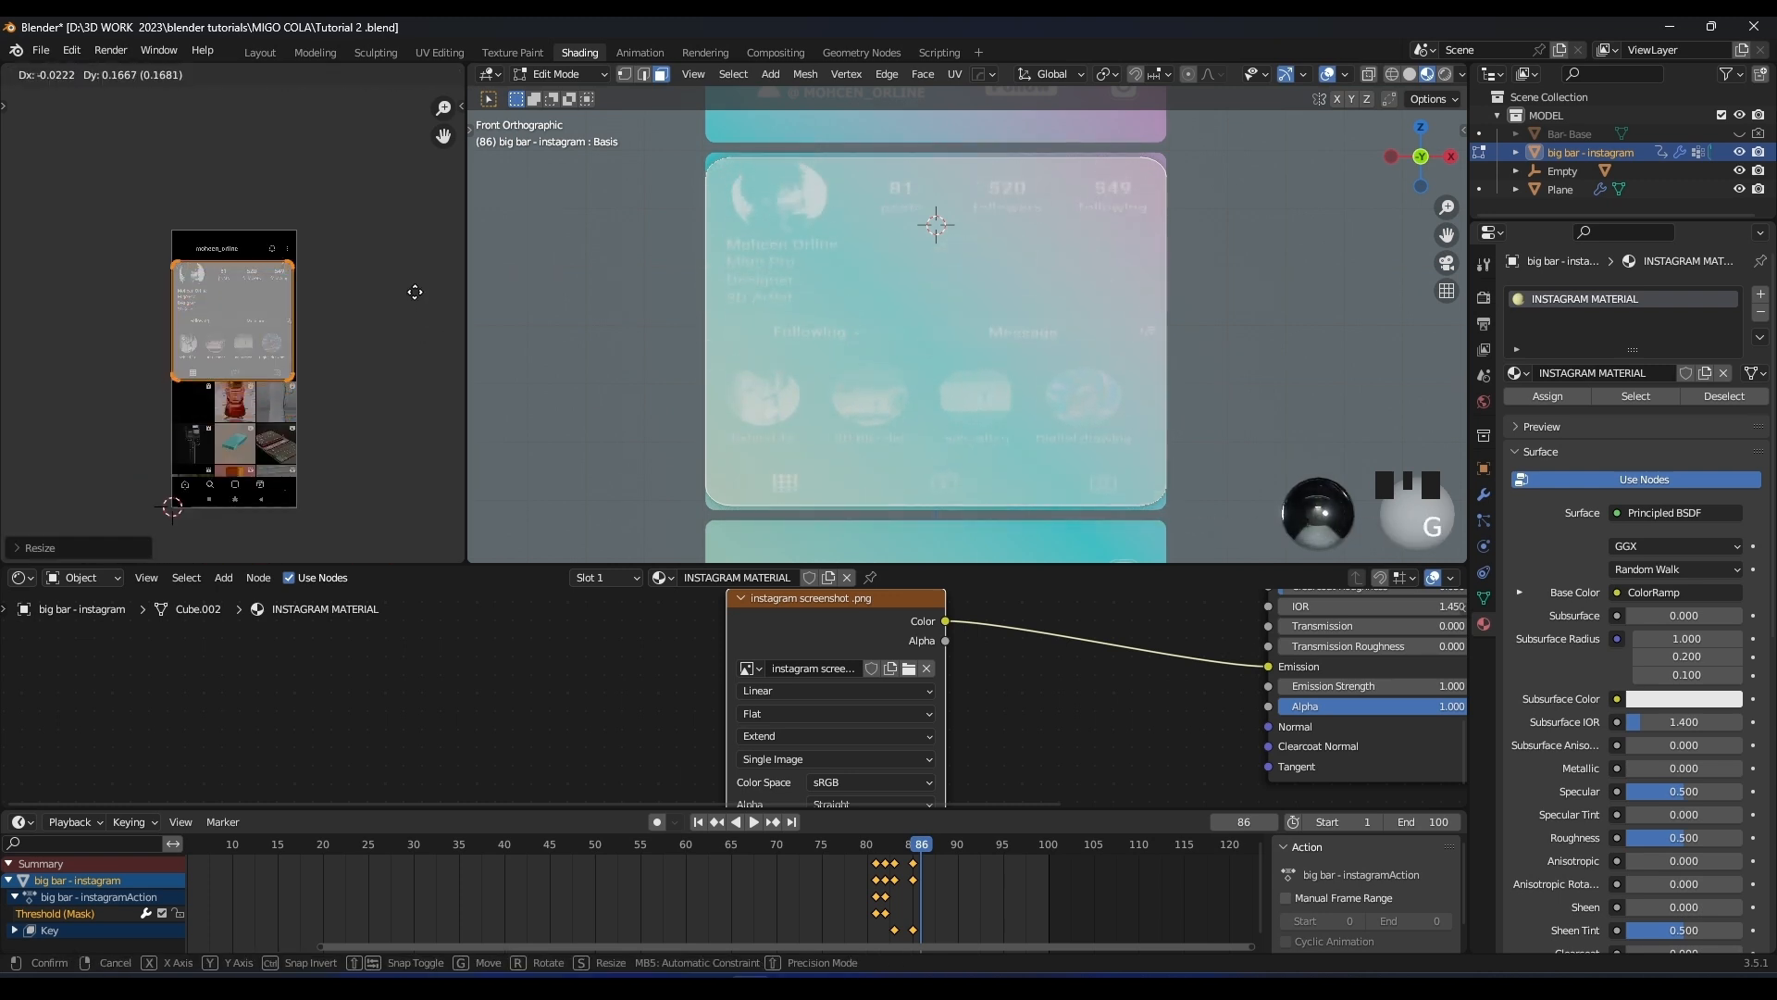
left_click(402, 284)
Stretch the UVs along Y to cover the profile header down to the tab icons, then return to Object Mode
scroll(402, 284, "up", 4)
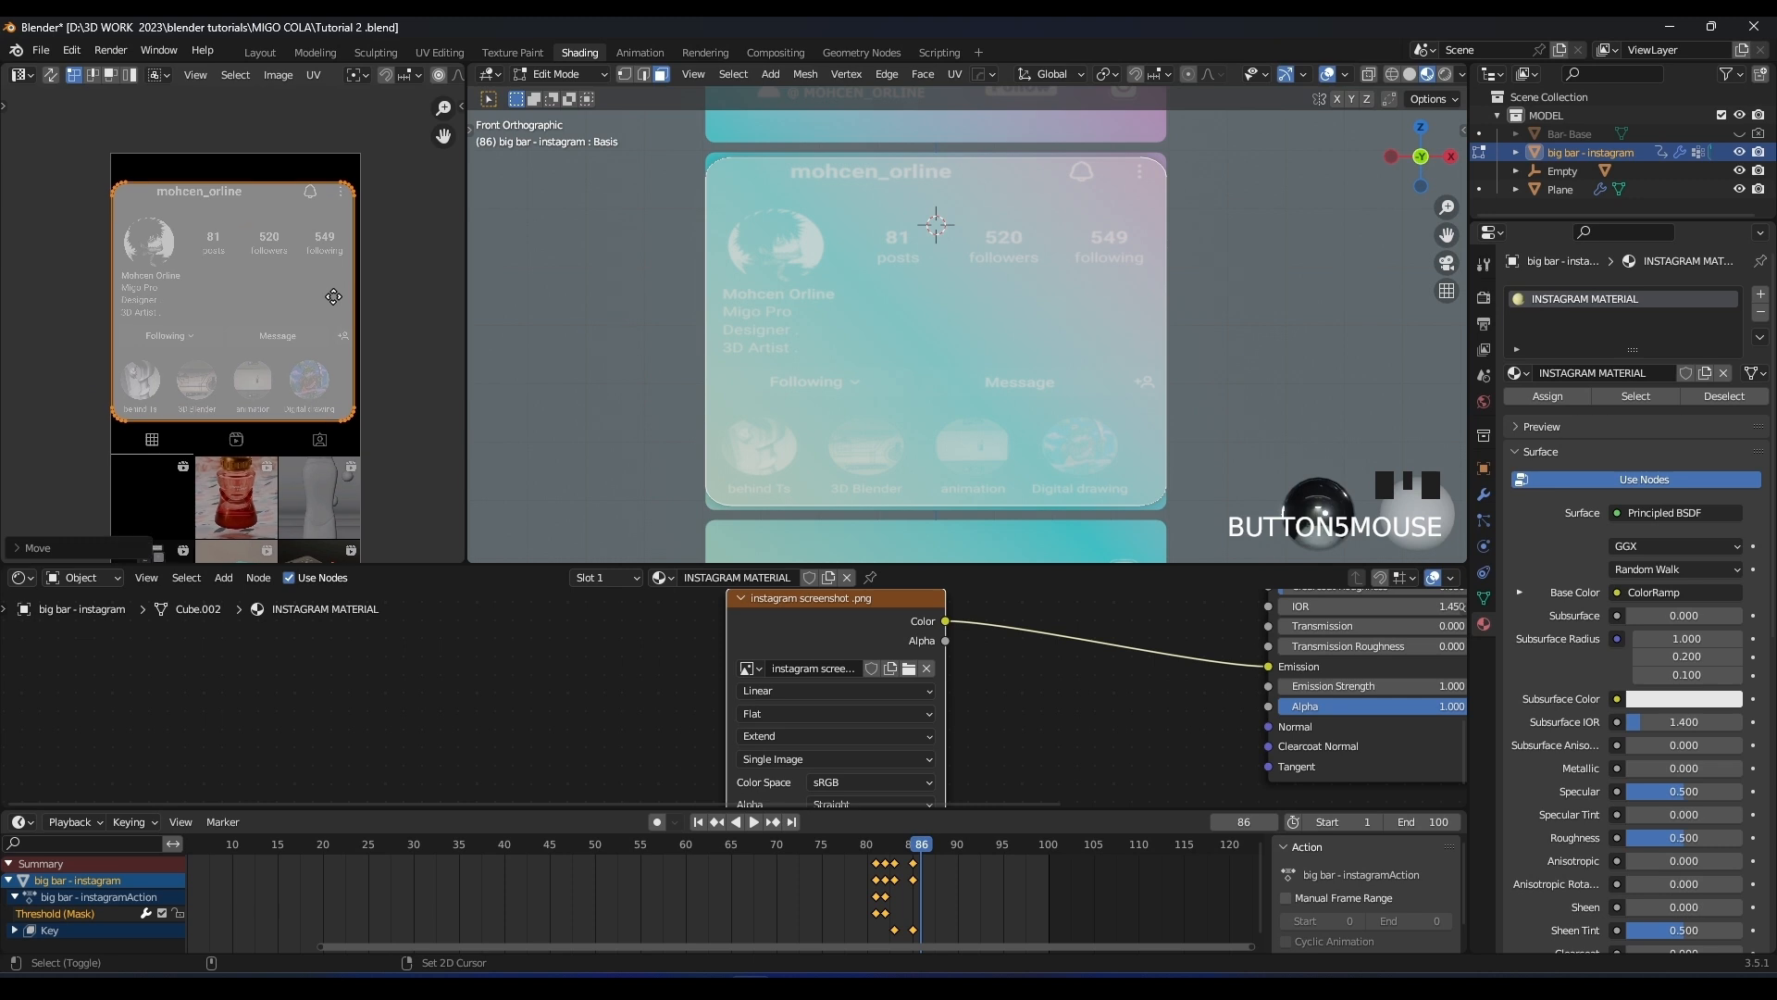
key("s")
key("y")
left_click(401, 284)
key("g")
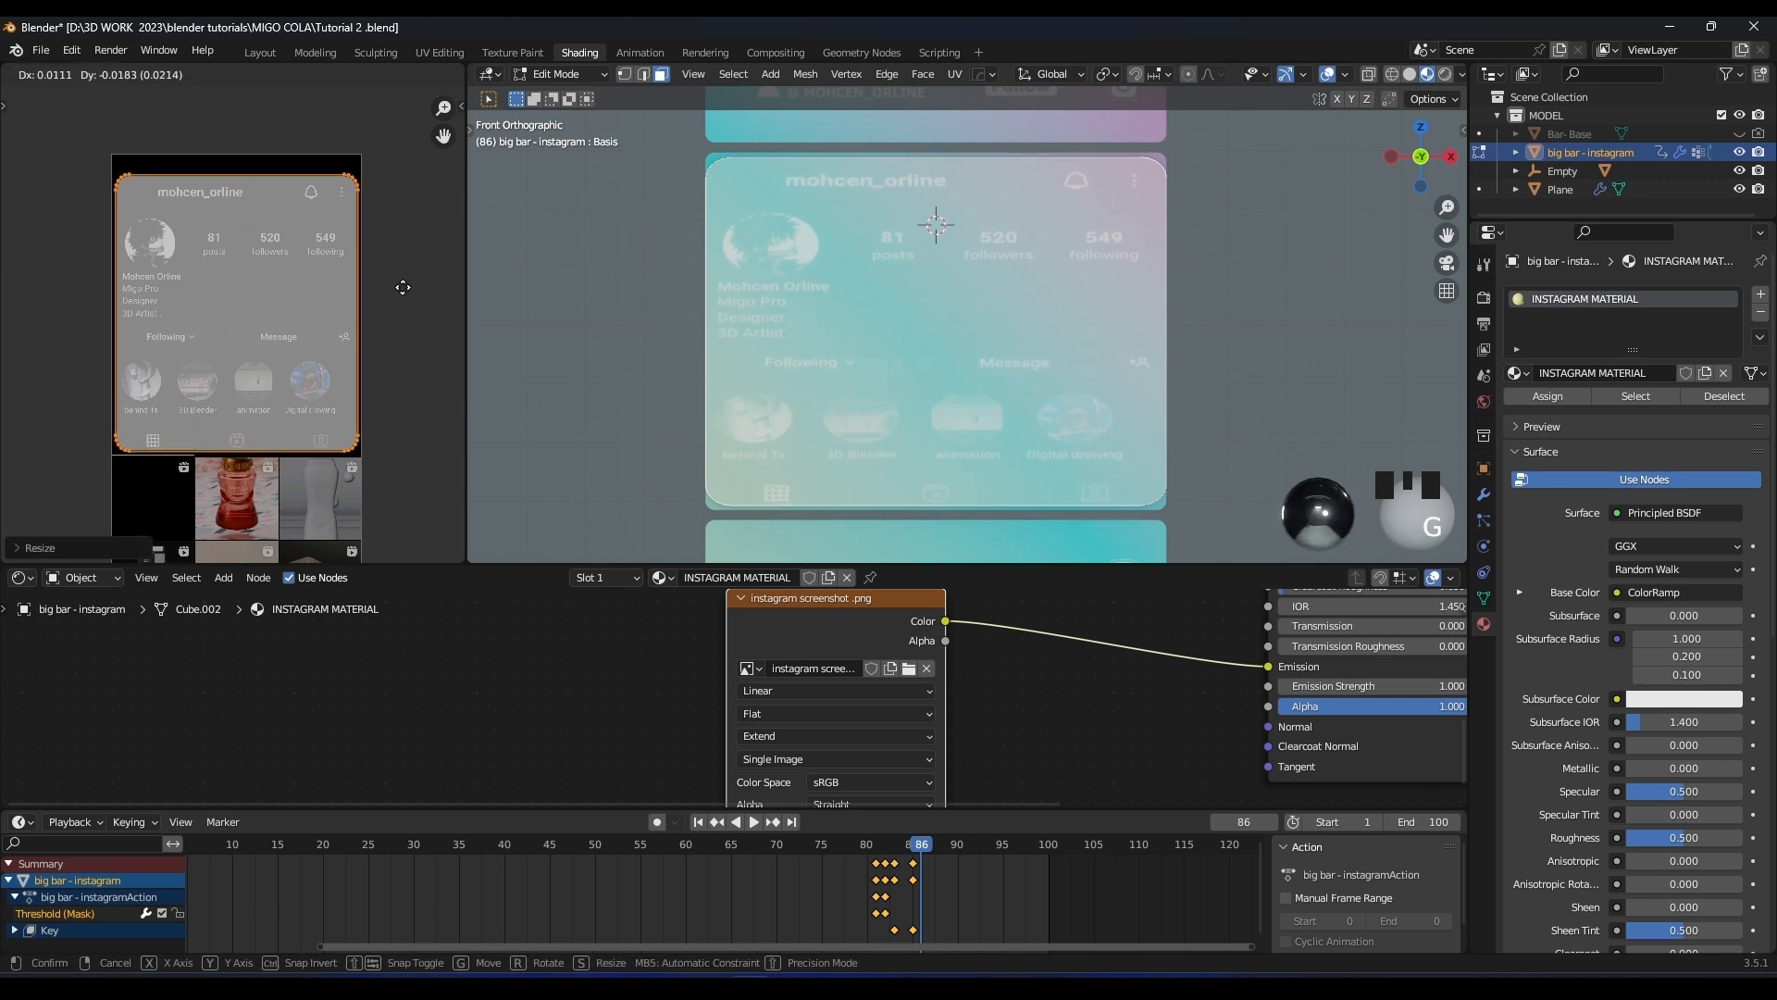
left_click(415, 294)
key("Tab")
Delete the ColorRamp and Geometry nodes from INSTAGRAM MATERIAL
scroll(936, 730, "down", 2, "shift")
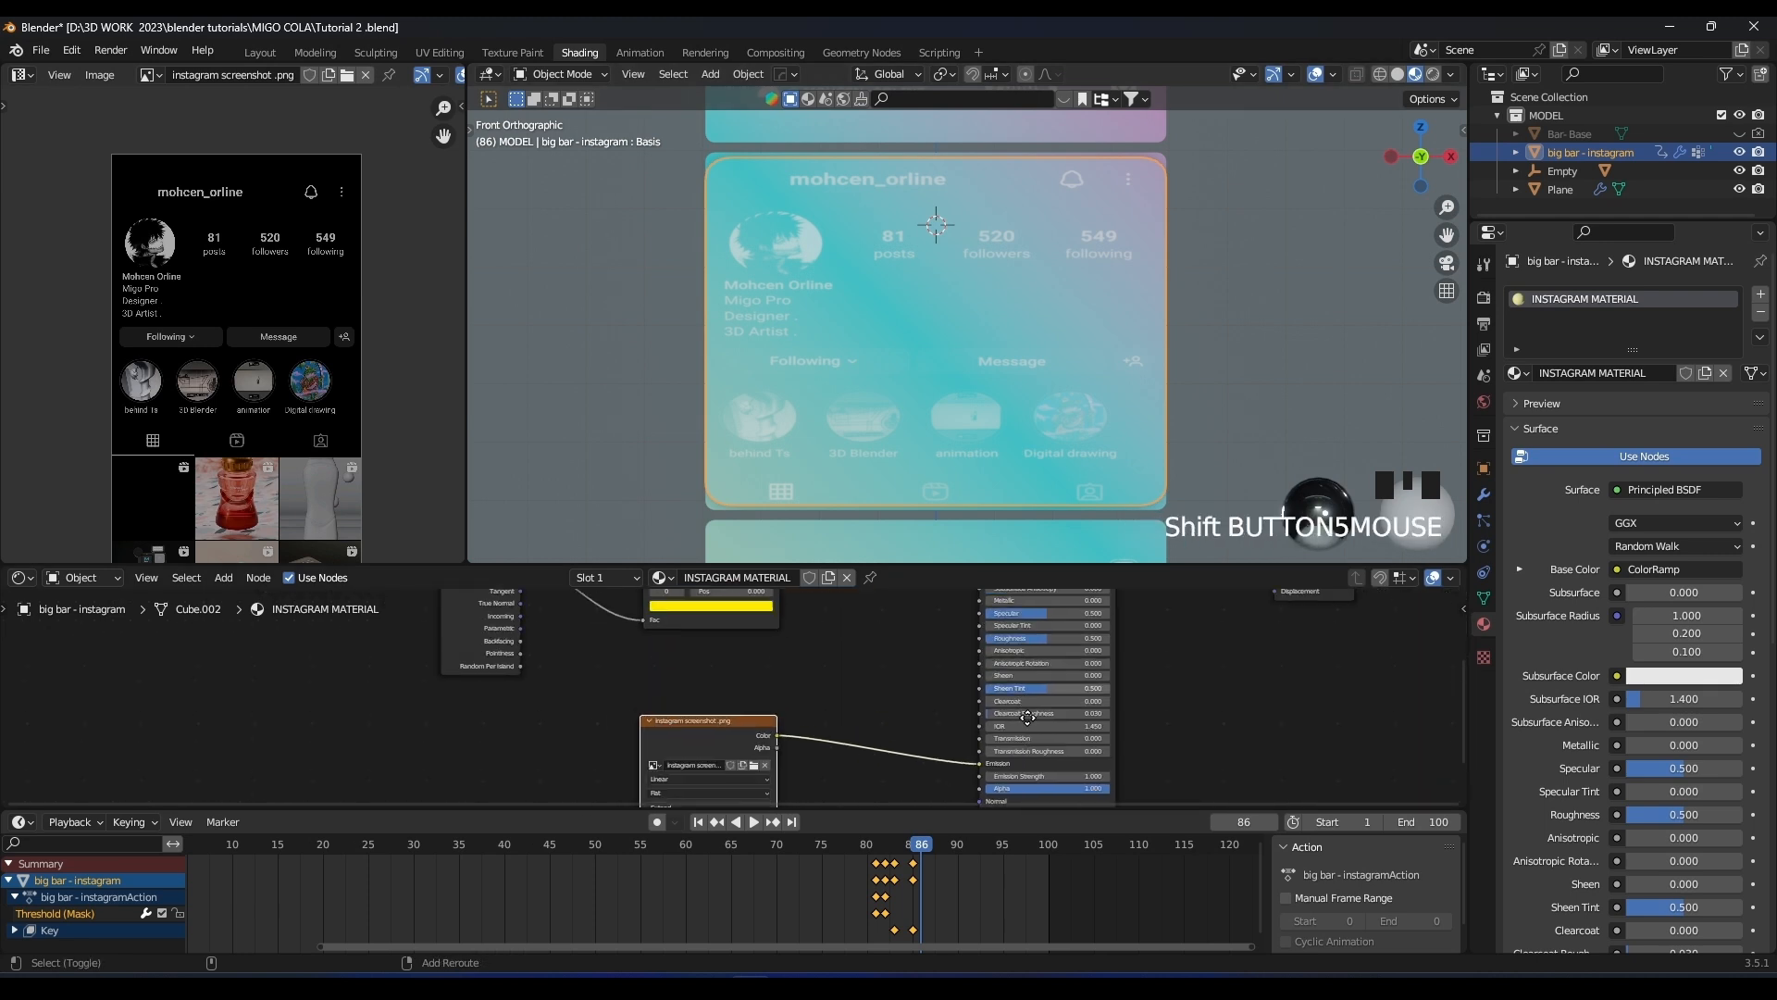
right_click_drag(894, 631, 877, 680, "ctrl")
left_click(741, 663)
key("x")
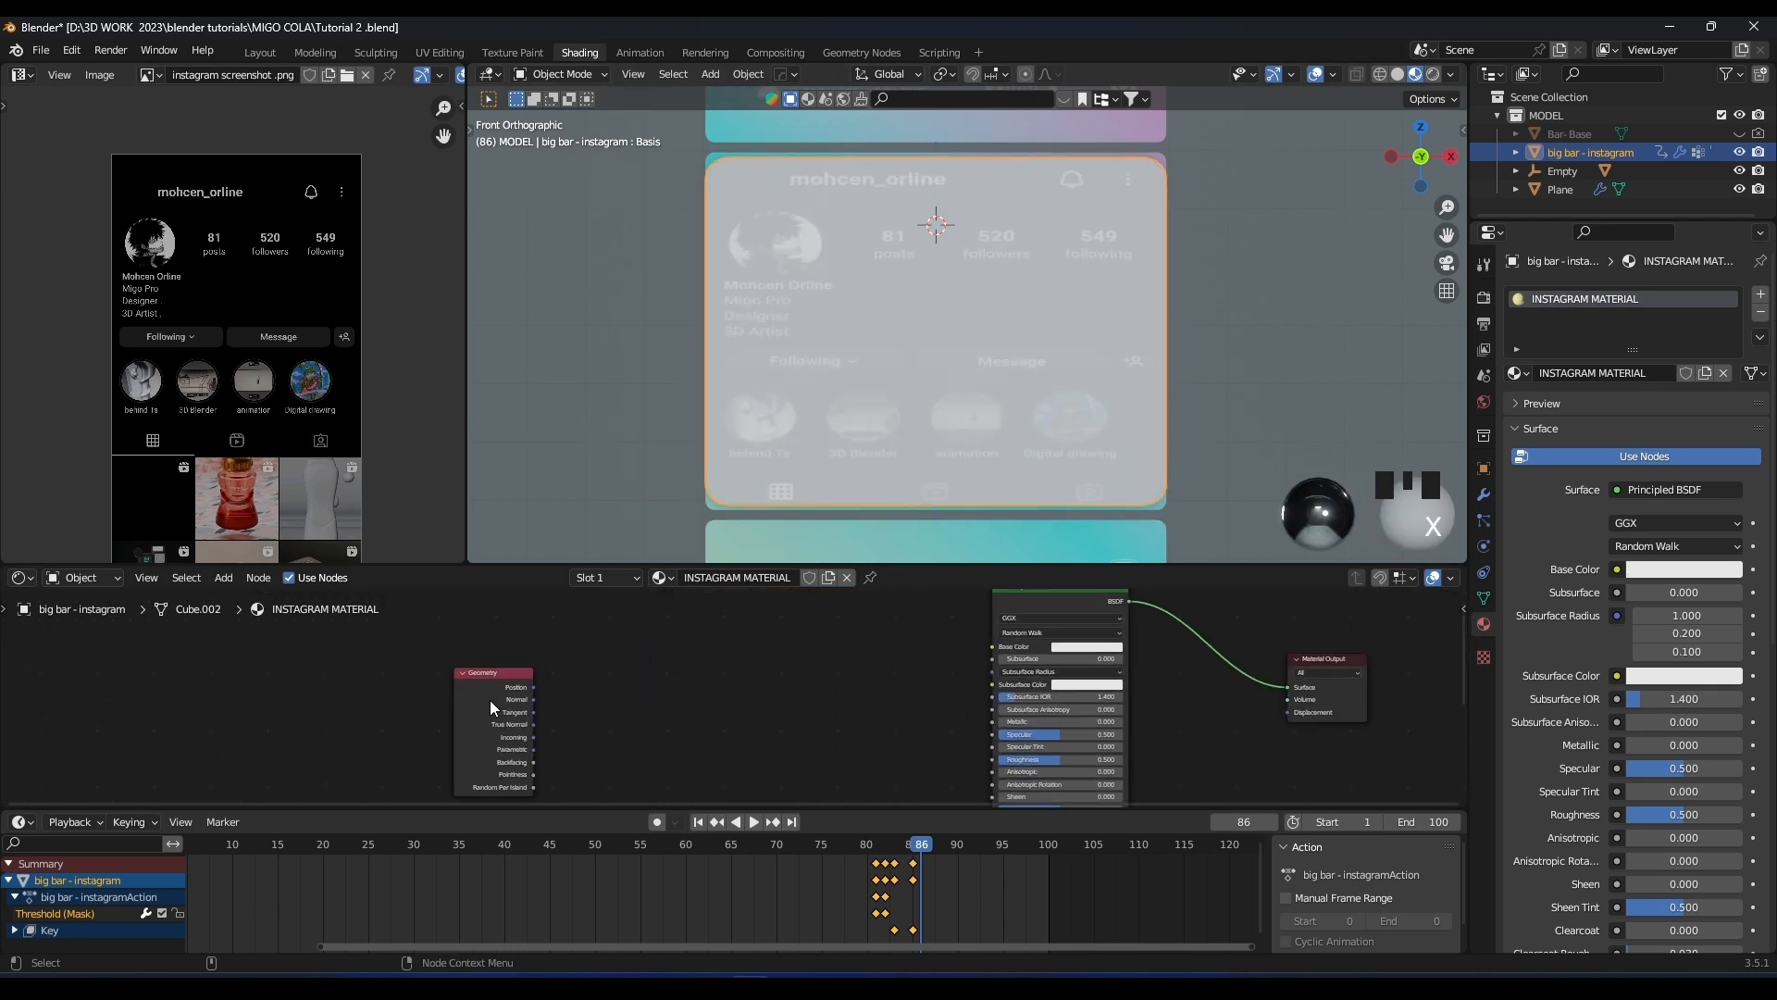
left_click(491, 705)
key("x")
Reposition the instagram screenshot texture node and link its Color output to the Principled BSDF's Base Color
middle_click_drag(827, 702, 810, 617, "shift")
scroll(809, 618, "down", 3)
left_click_drag(745, 764, 719, 642)
scroll(769, 641, "up", 2)
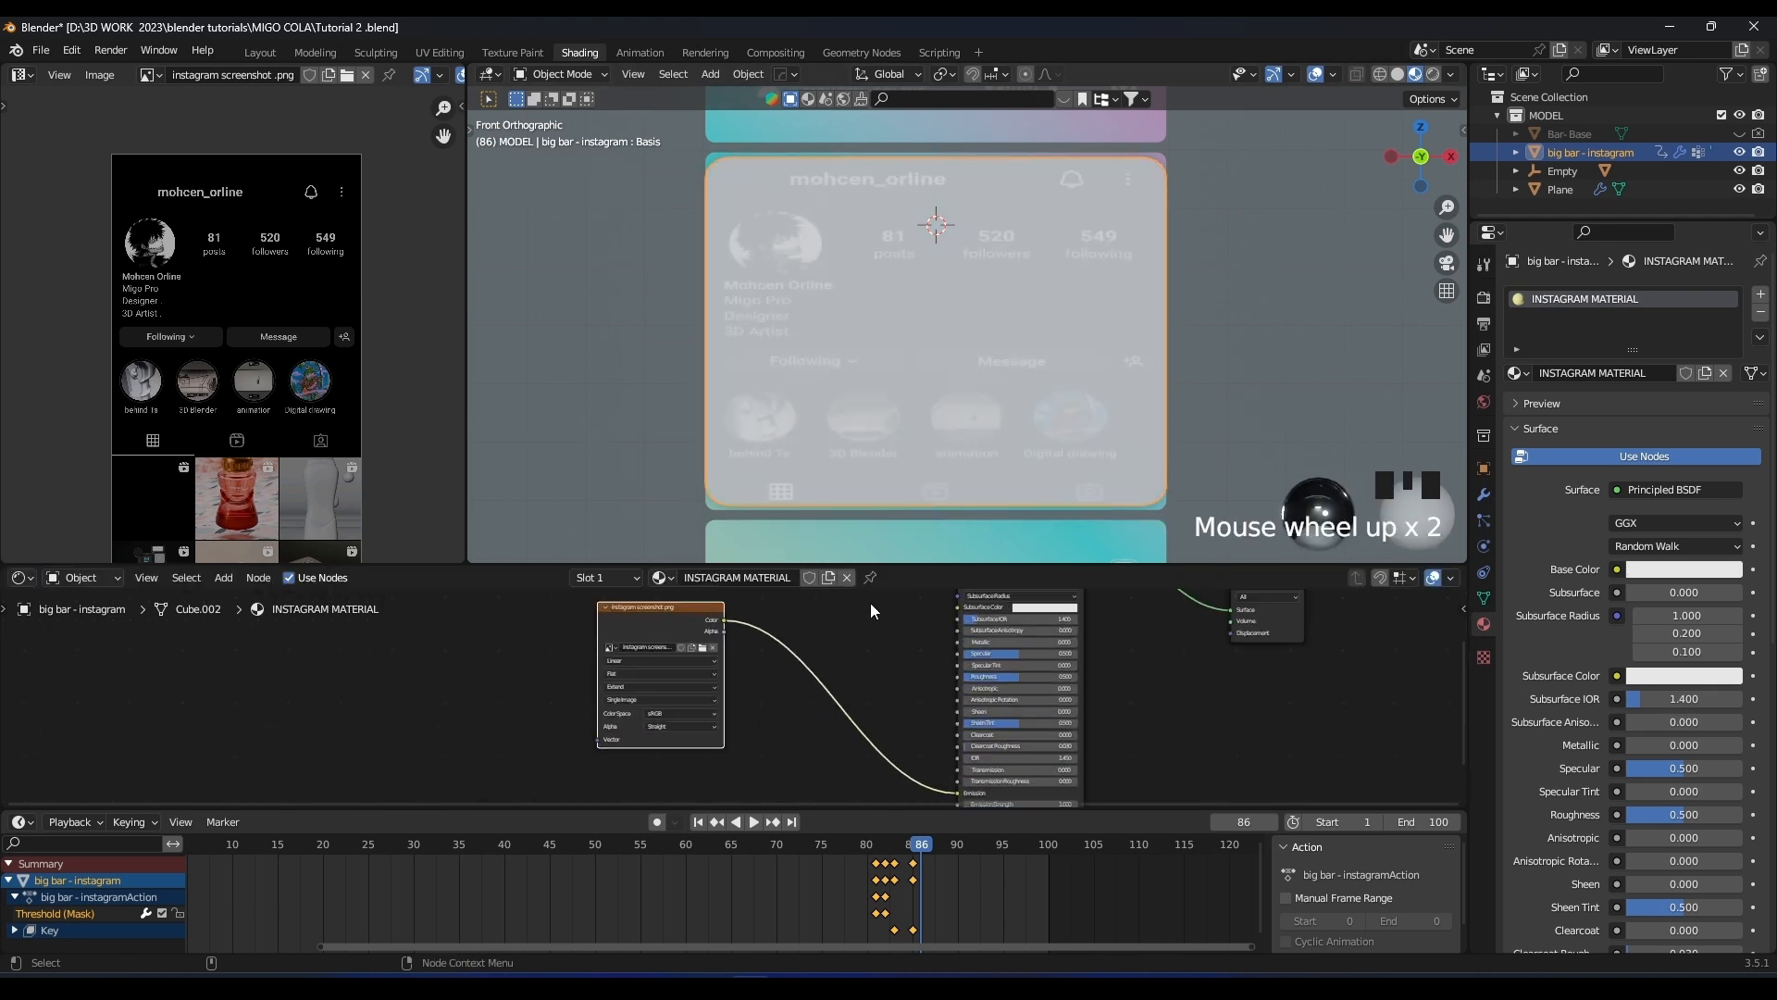
scroll(768, 727, "up", 1)
left_click_drag(664, 712, 683, 711)
Set INSTAGRAM MATERIAL's Metallic to 0.482 and Roughness to 0.232
left_click_drag(1018, 645, 1089, 676)
scroll(1069, 697, "down", 2, "shift")
scroll(1069, 697, "down", 1, "shift")
left_click_drag(1092, 729, 1047, 728)
Examine the textured Instagram bar within the whole bar stack from an angled view
middle_click_drag(1034, 399, 1125, 393)
scroll(1053, 381, "down", 3)
middle_click_drag(1000, 398, 1064, 378)
scroll(1027, 401, "down", 3)
mouse_move(995, 380)
middle_mouse_down("shift")
mouse_move(954, 376)
mouse_move(962, 359)
mouse_move(995, 367)
middle_mouse_up("shift")
scroll(940, 372, "up", 4)
mouse_move(971, 375)
middle_mouse_down("shift")
mouse_move(1013, 404)
mouse_move(970, 385)
middle_mouse_up("shift")
scroll(970, 385, "down", 2)
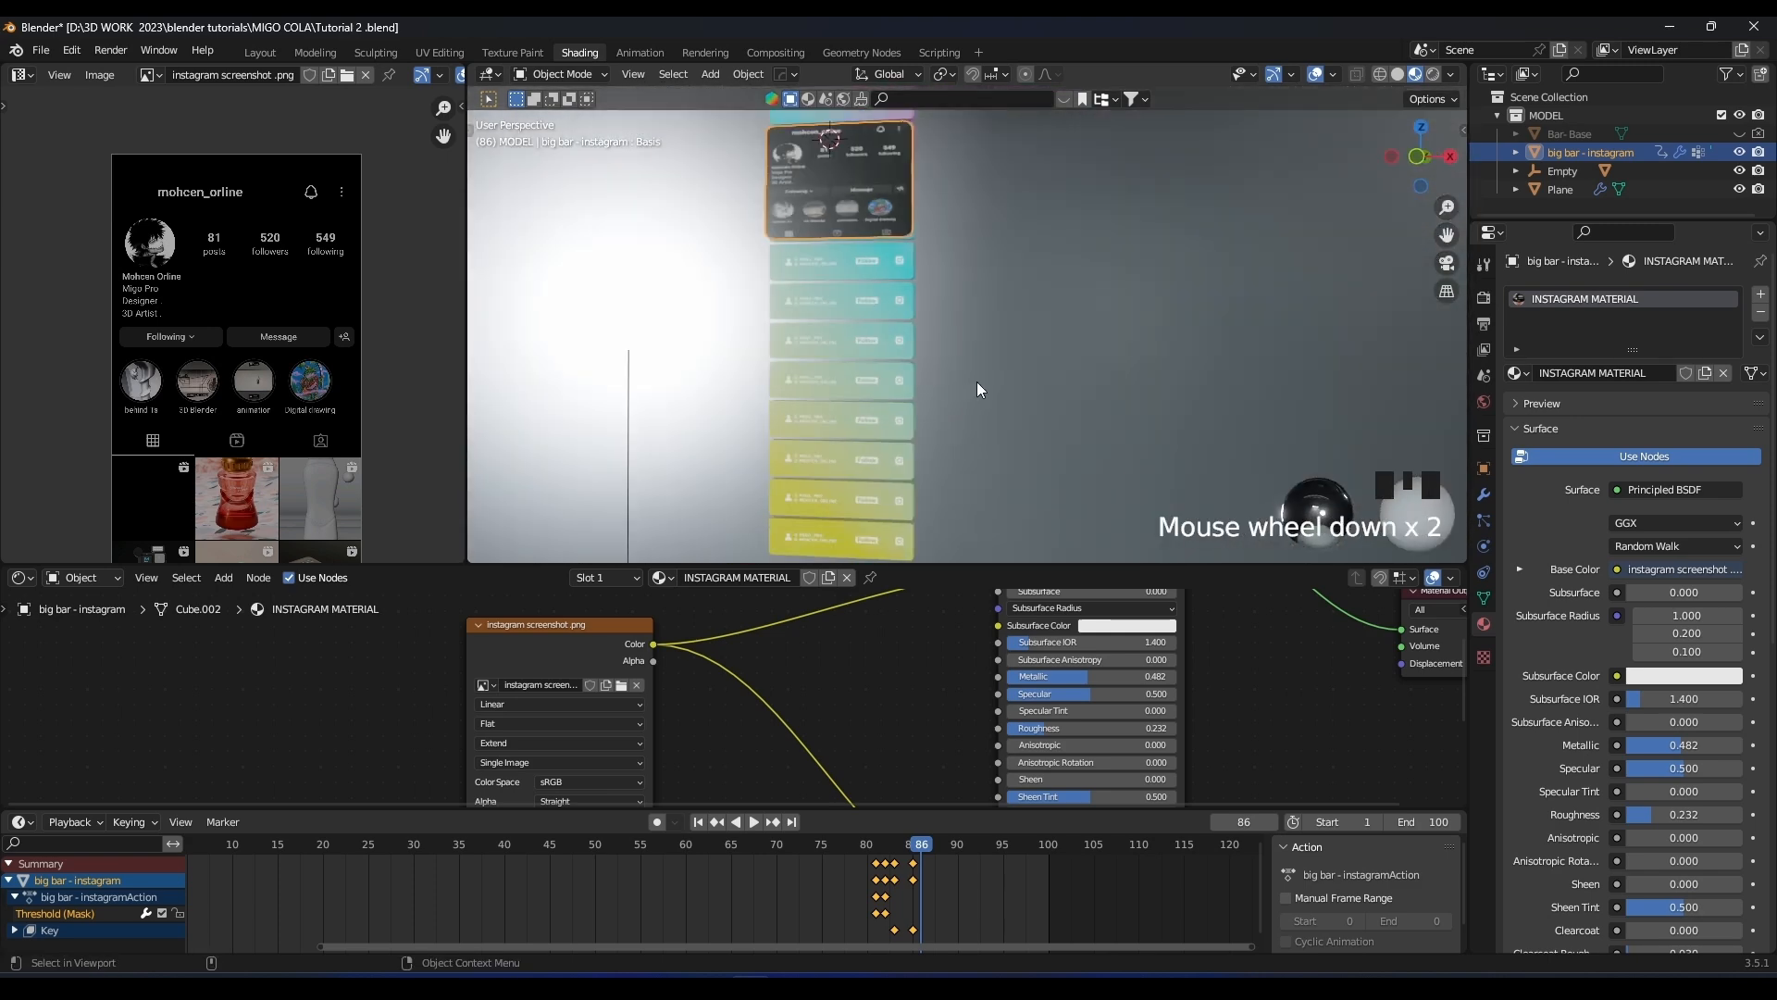
Examine the small follow bars in the stack up close and from a distance
left_click(970, 385)
middle_click_drag(857, 321, 996, 324, "shift")
scroll(944, 334, "up", 4)
middle_click_drag(895, 344, 1118, 559, "shift")
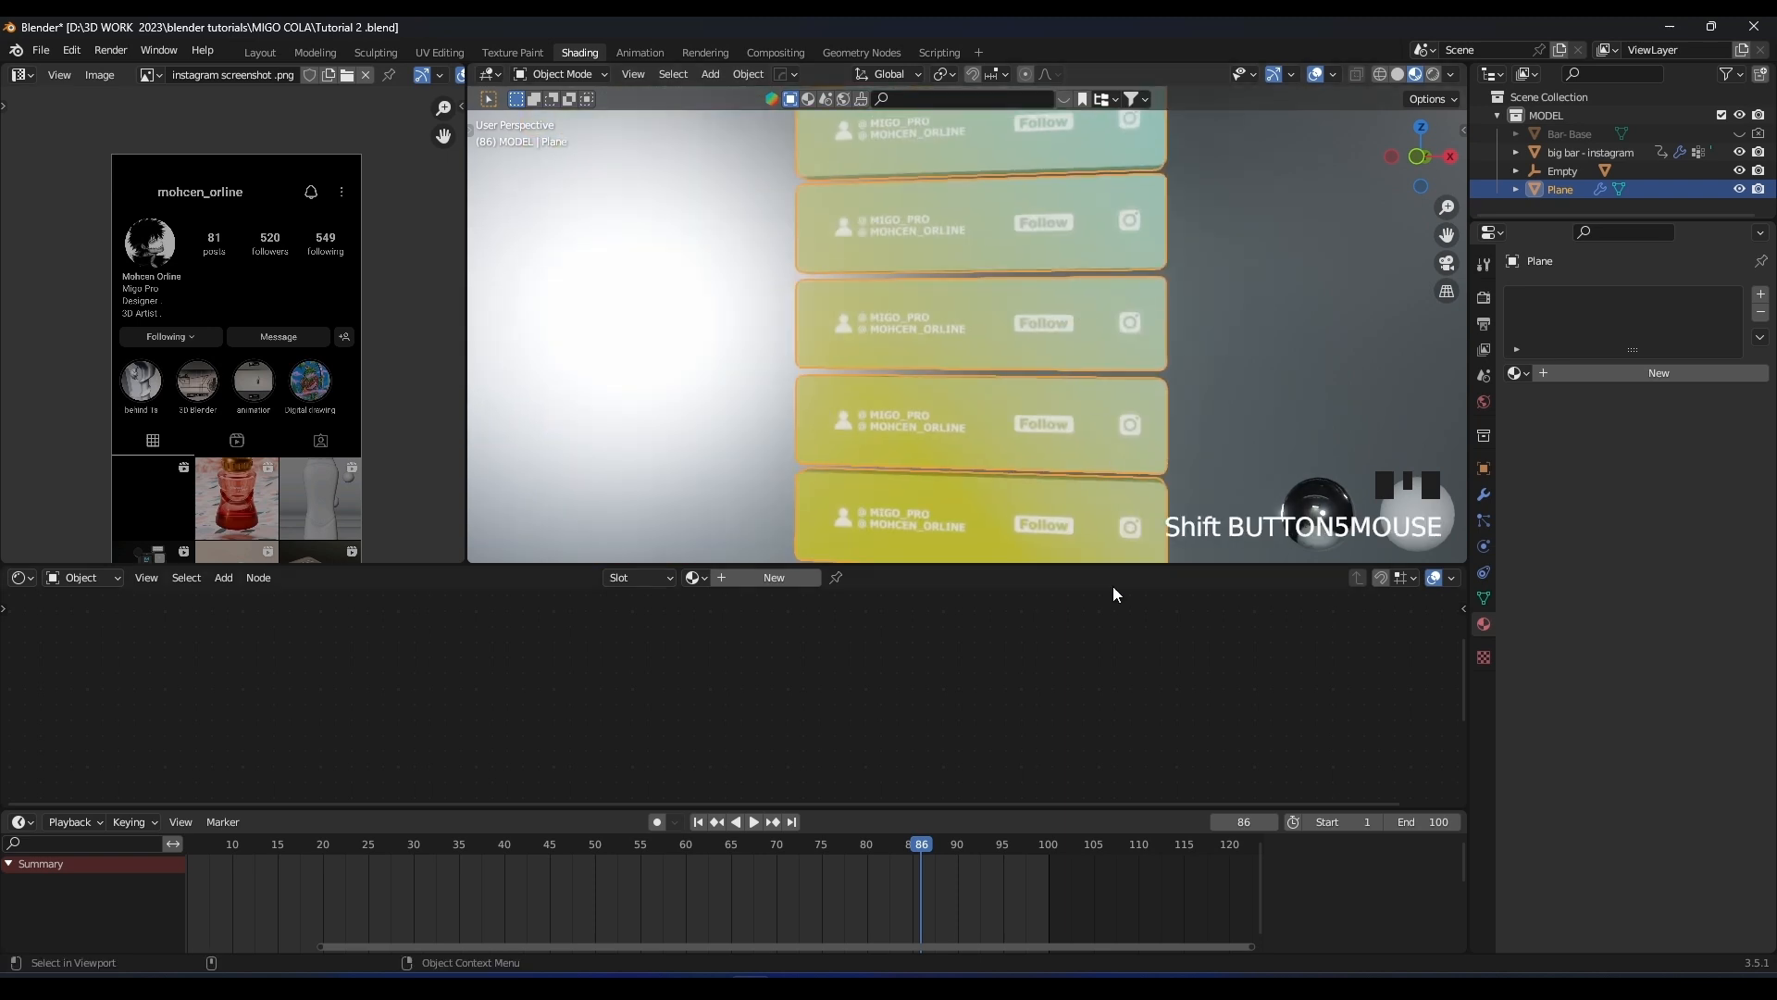
left_click_drag(1051, 563, 1063, 465)
scroll(1148, 310, "down", 5)
middle_click_drag(1169, 270, 1111, 310, "shift")
middle_click_drag(1110, 310, 1046, 259, "shift")
scroll(1098, 324, "down", 7)
scroll(1098, 324, "up", 8)
Unhide the Bar-Base object and select it, bringing its Logo 2 material nodes into view
left_click(1739, 133)
scroll(1043, 263, "up", 6)
left_click(1040, 251)
middle_click_drag(787, 690, 912, 613, "shift")
scroll(1031, 275, "up", 3)
middle_click_drag(1031, 275, 977, 296, "shift")
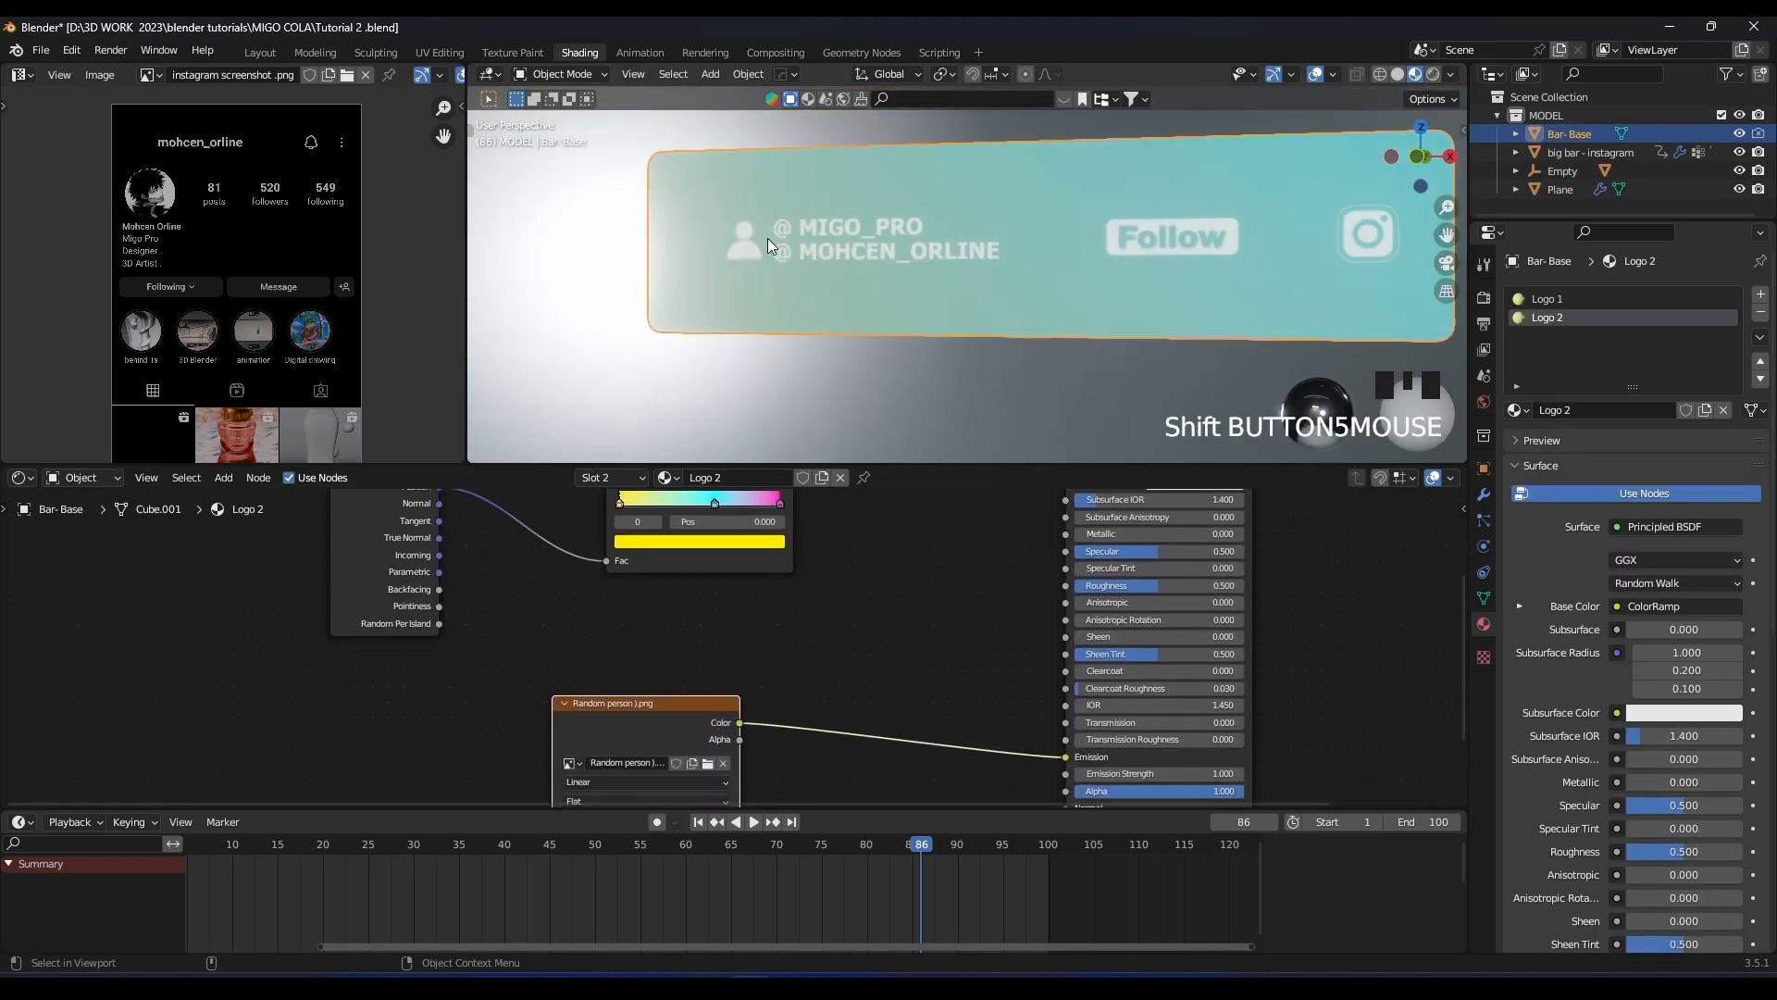
Try inserting a ColorRamp between the Random person texture and the Emission input in the Logo 2 material
middle_click_drag(945, 627, 968, 496, "shift")
key("g")
left_click(780, 560)
left_click(794, 557)
key("shift+a")
left_click(801, 556)
type("co")
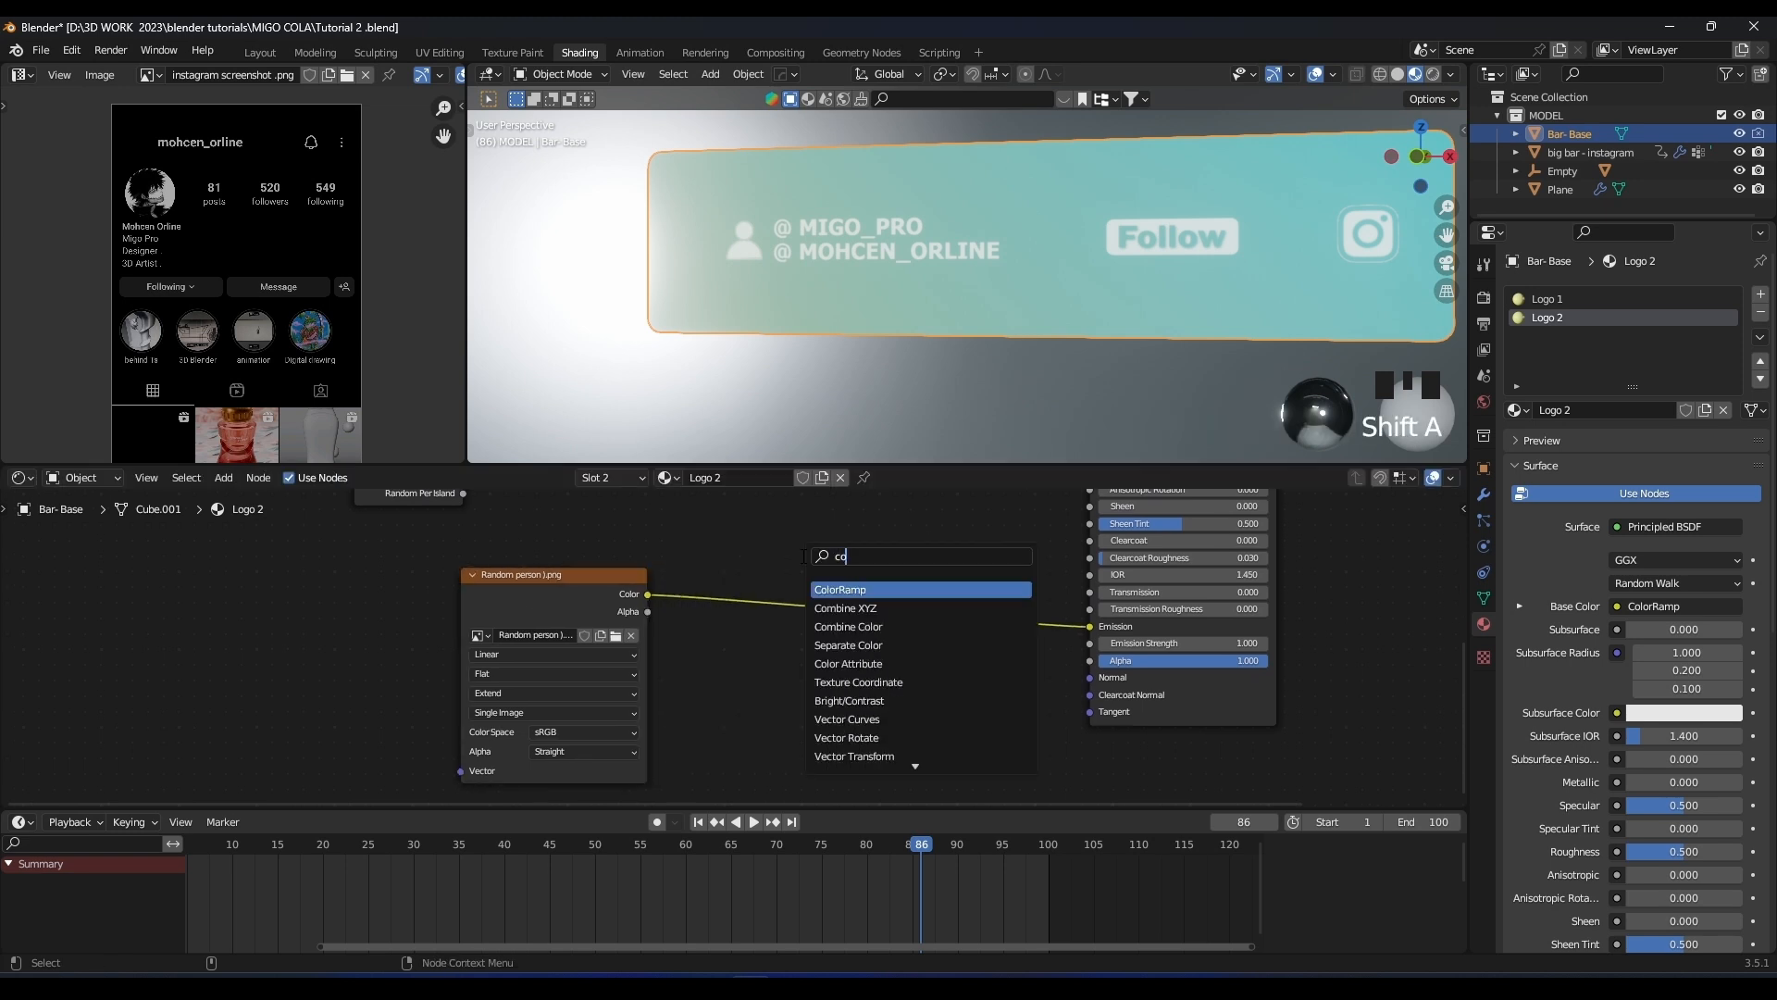
key("Return")
left_click(802, 556)
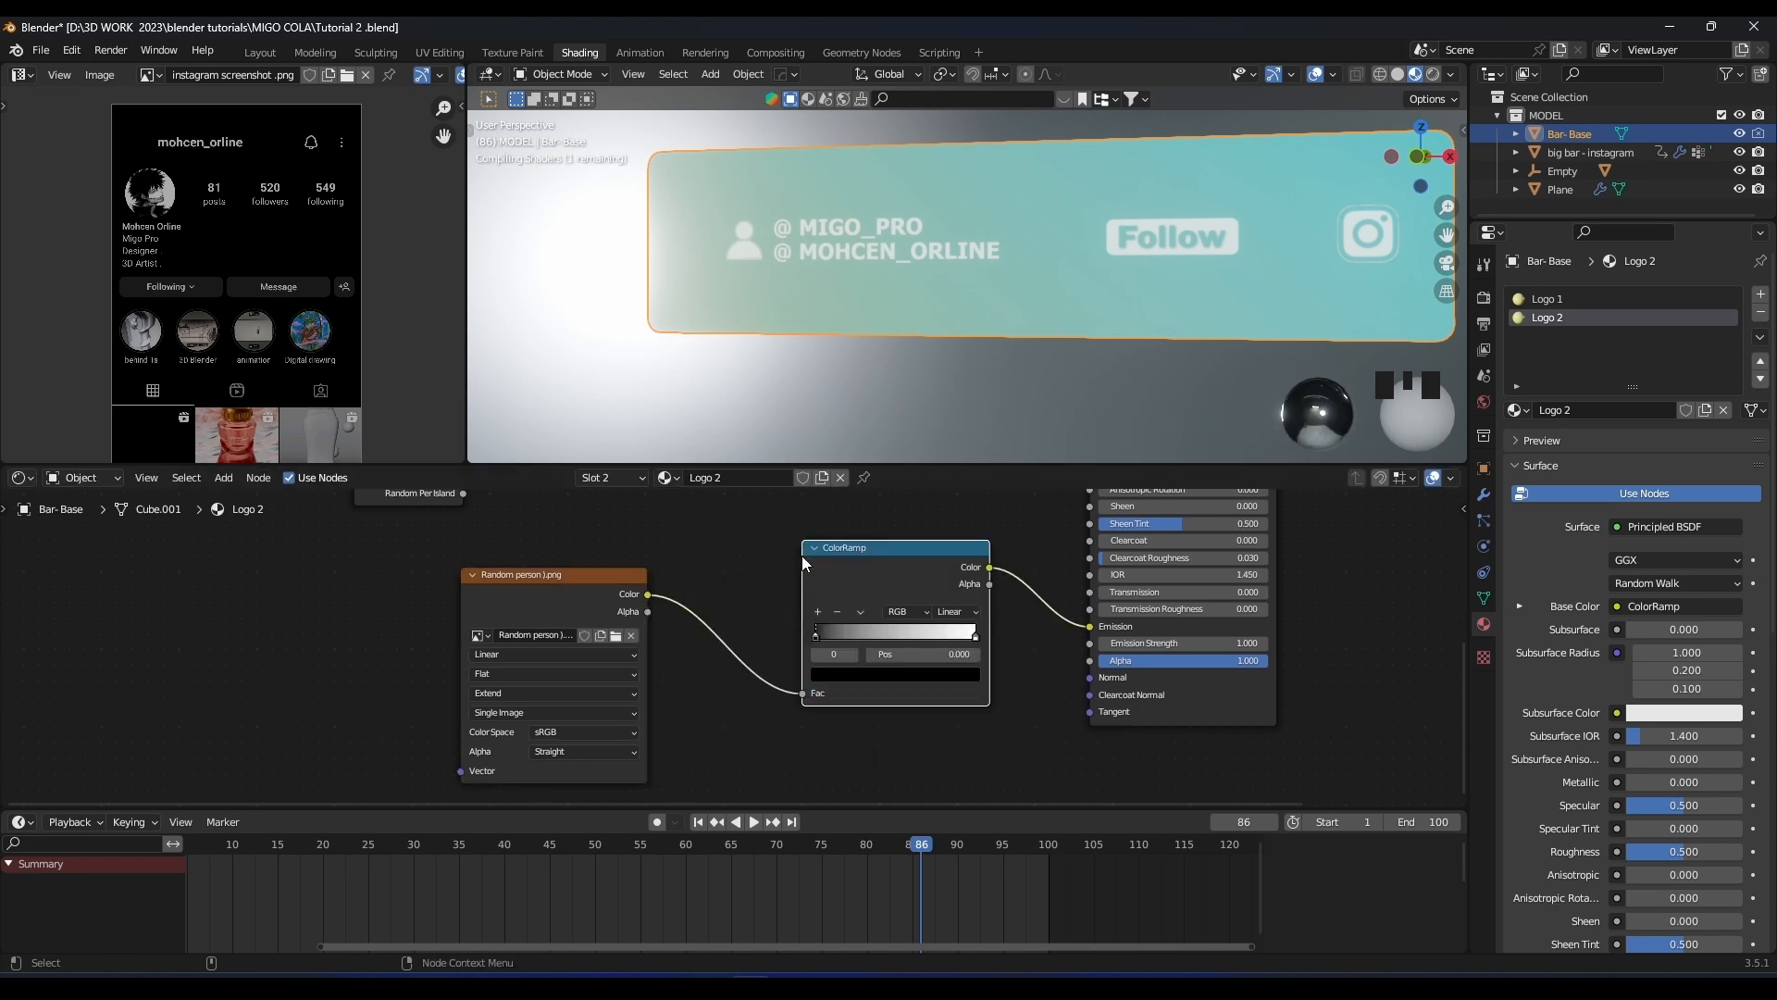
Try a yellow end stop on the Logo 2 ramp, then delete the ramp and relink the texture's Color to Emission
left_click(975, 636)
left_click(895, 674)
left_click_drag(860, 526, 824, 533)
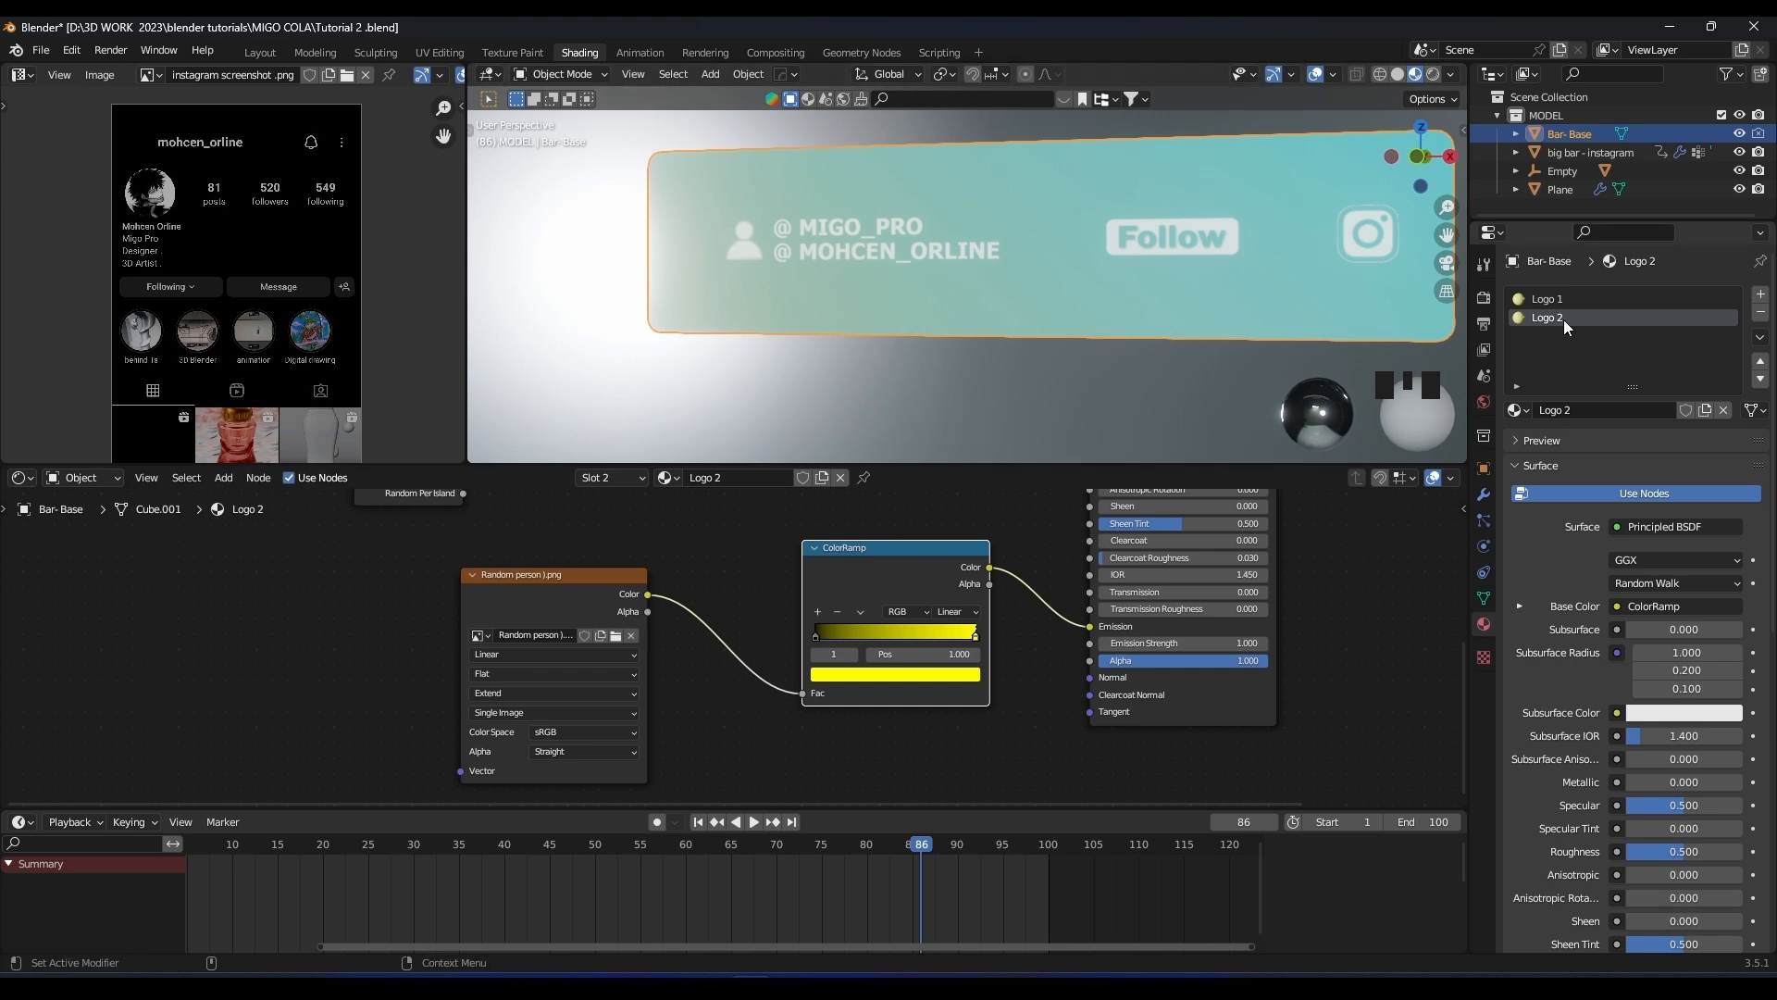
key("x")
left_click_drag(648, 595, 933, 643)
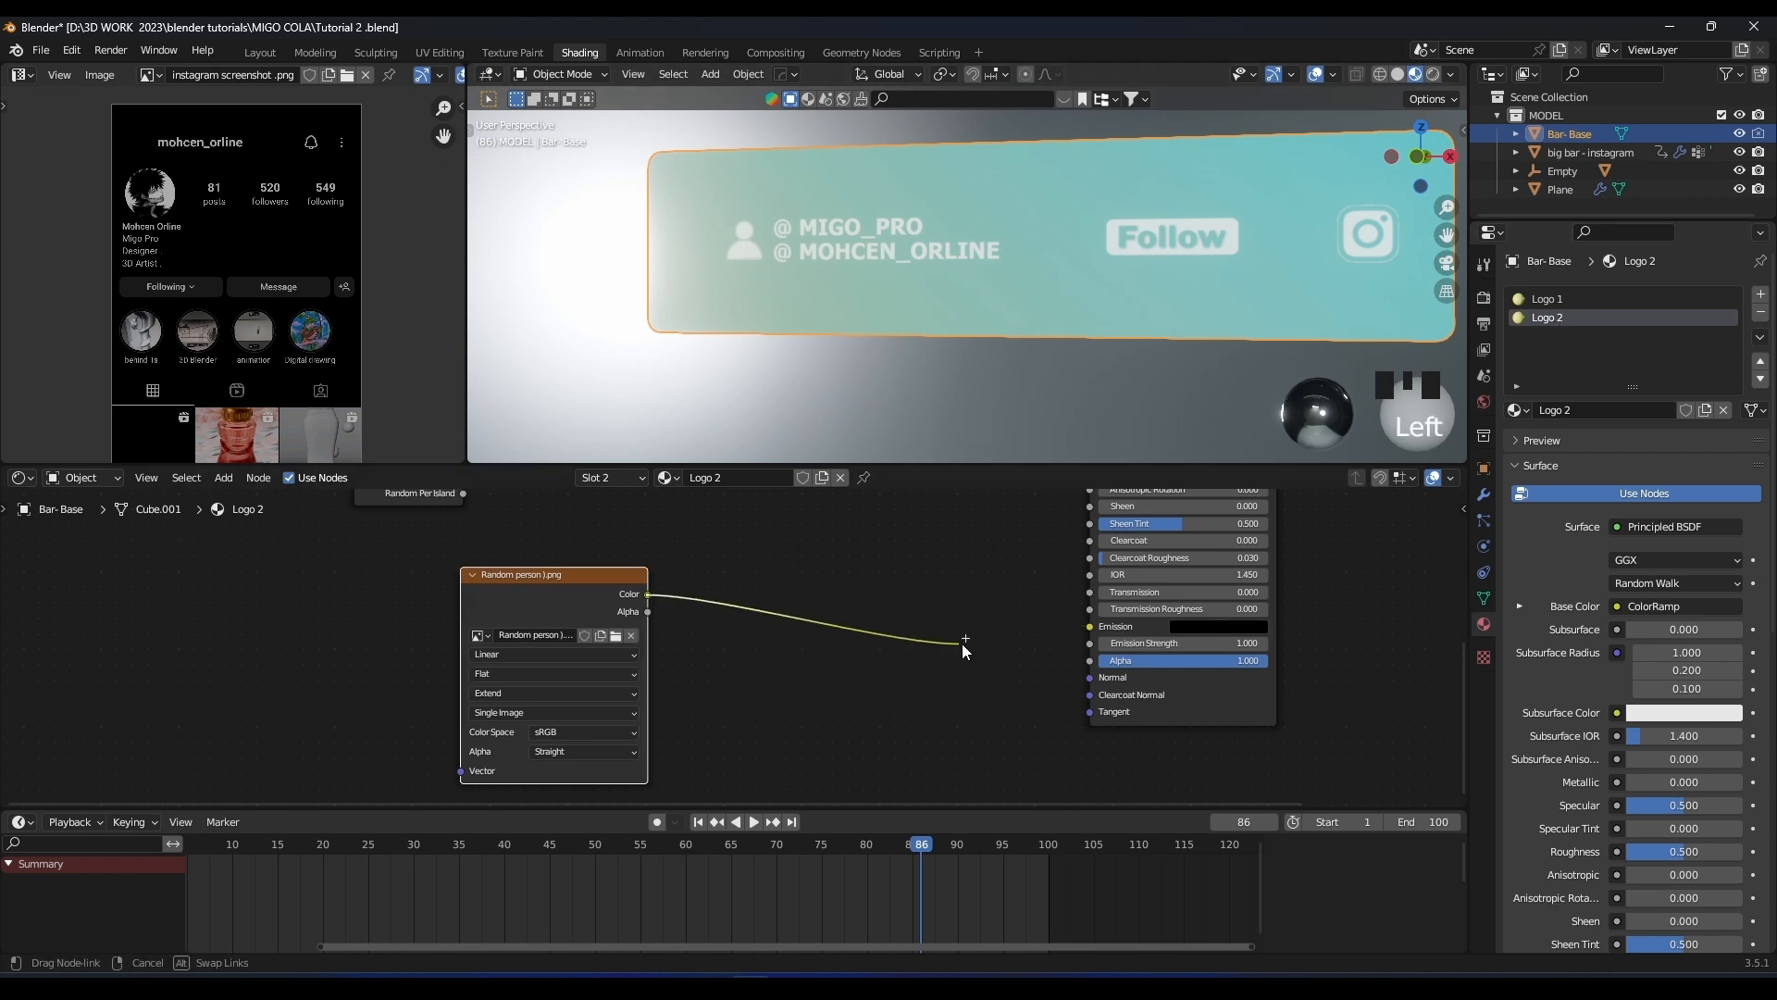
left_click_drag(1096, 626, 1091, 627)
In the Logo 1 material, insert a ColorRamp between the LOGOO 1 Follow texture and the Principled BSDF's Emission input
scroll(1090, 627, "down", 2, "shift")
left_click(1546, 298)
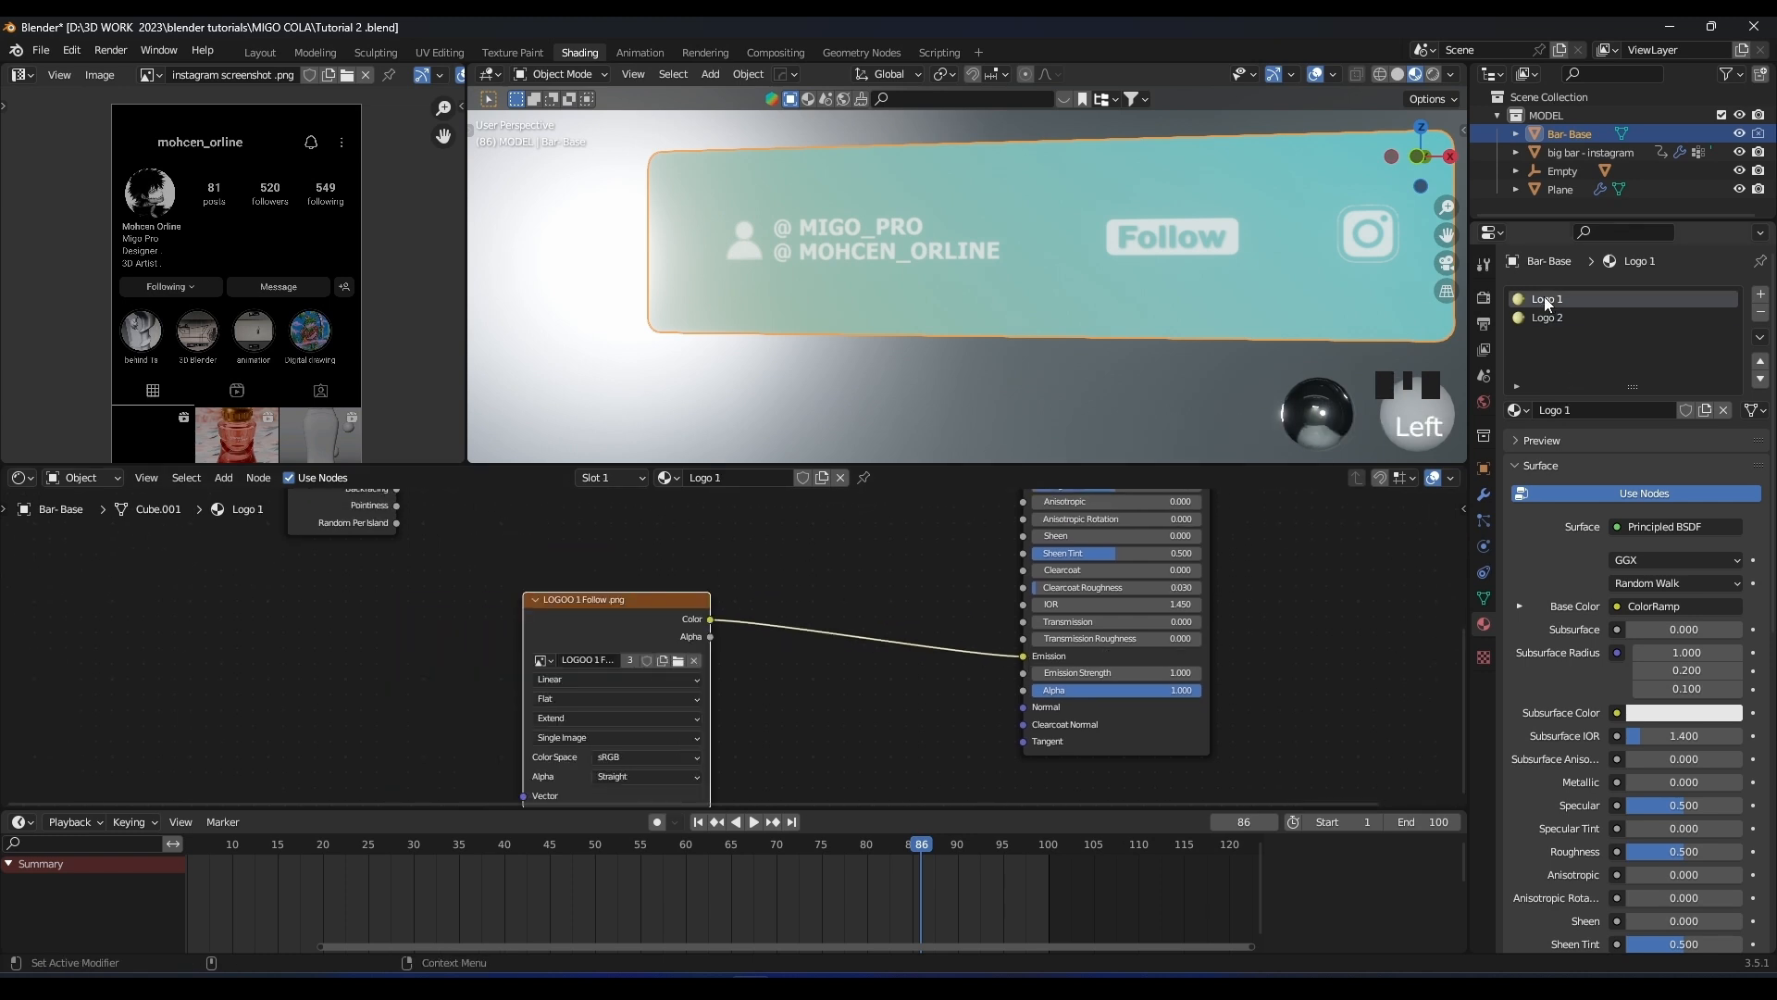
scroll(755, 557, "down", 2, "shift")
scroll(756, 557, "down", 2, "shift")
key("shift+a")
type("c")
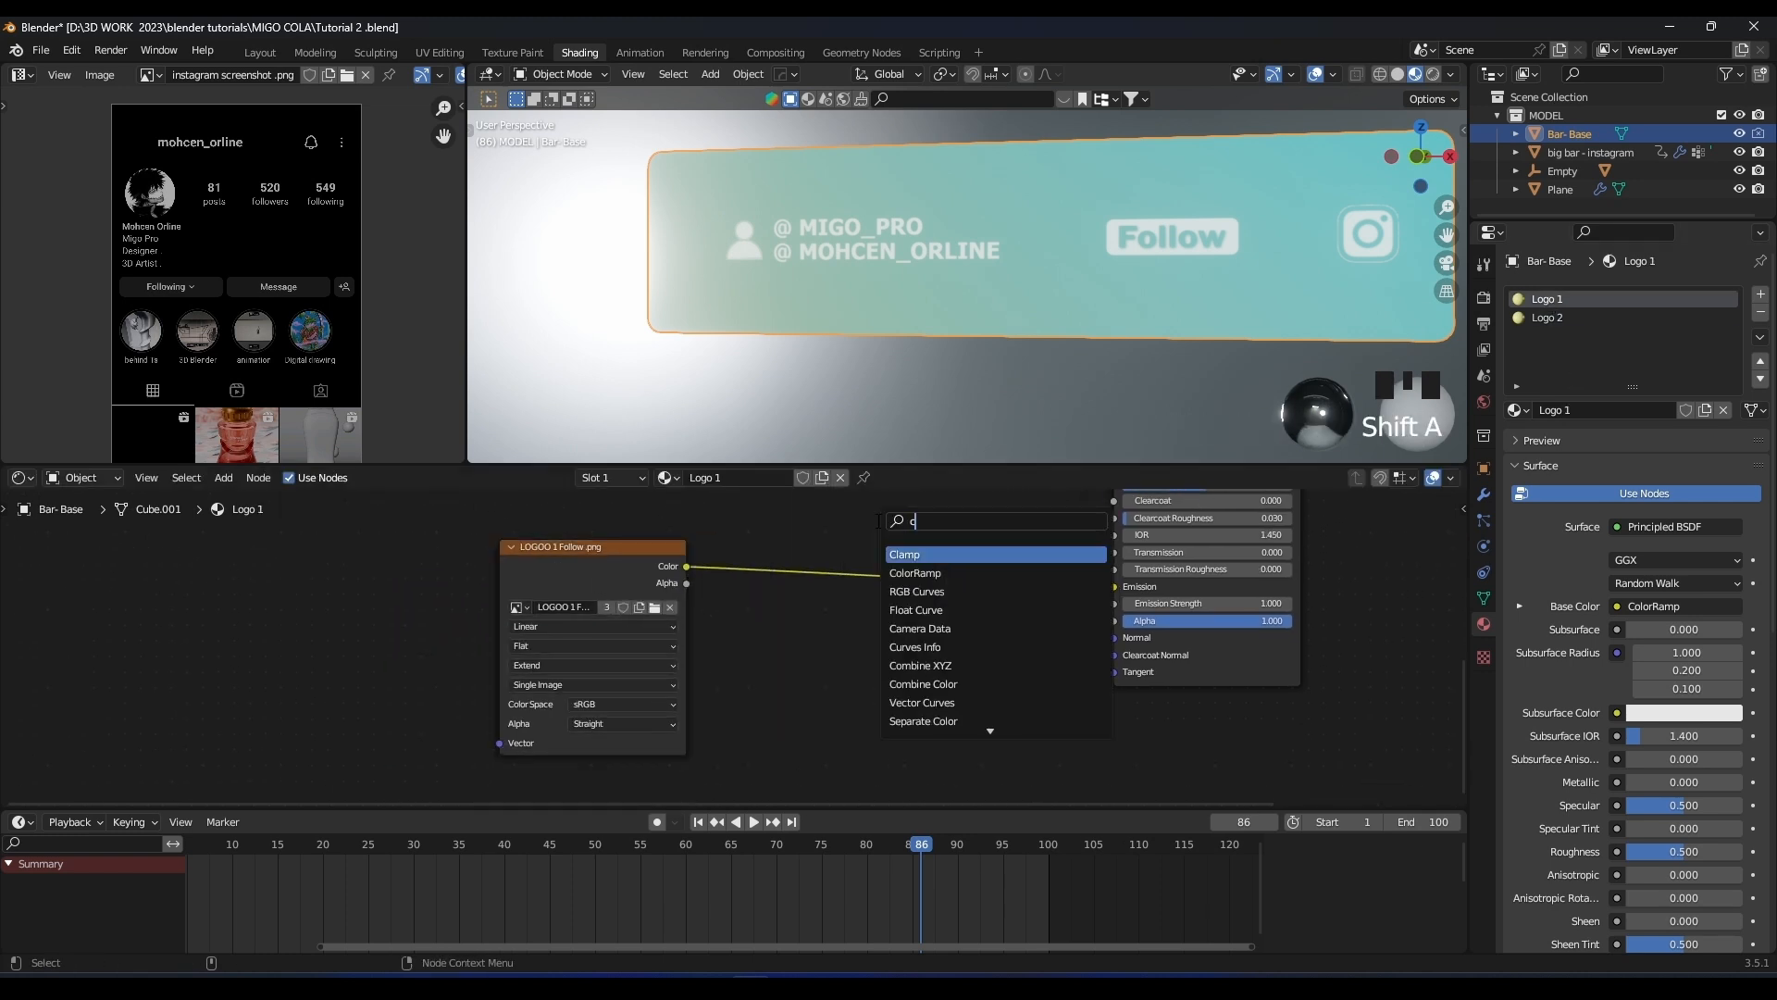
left_click(915, 573)
left_click(935, 578)
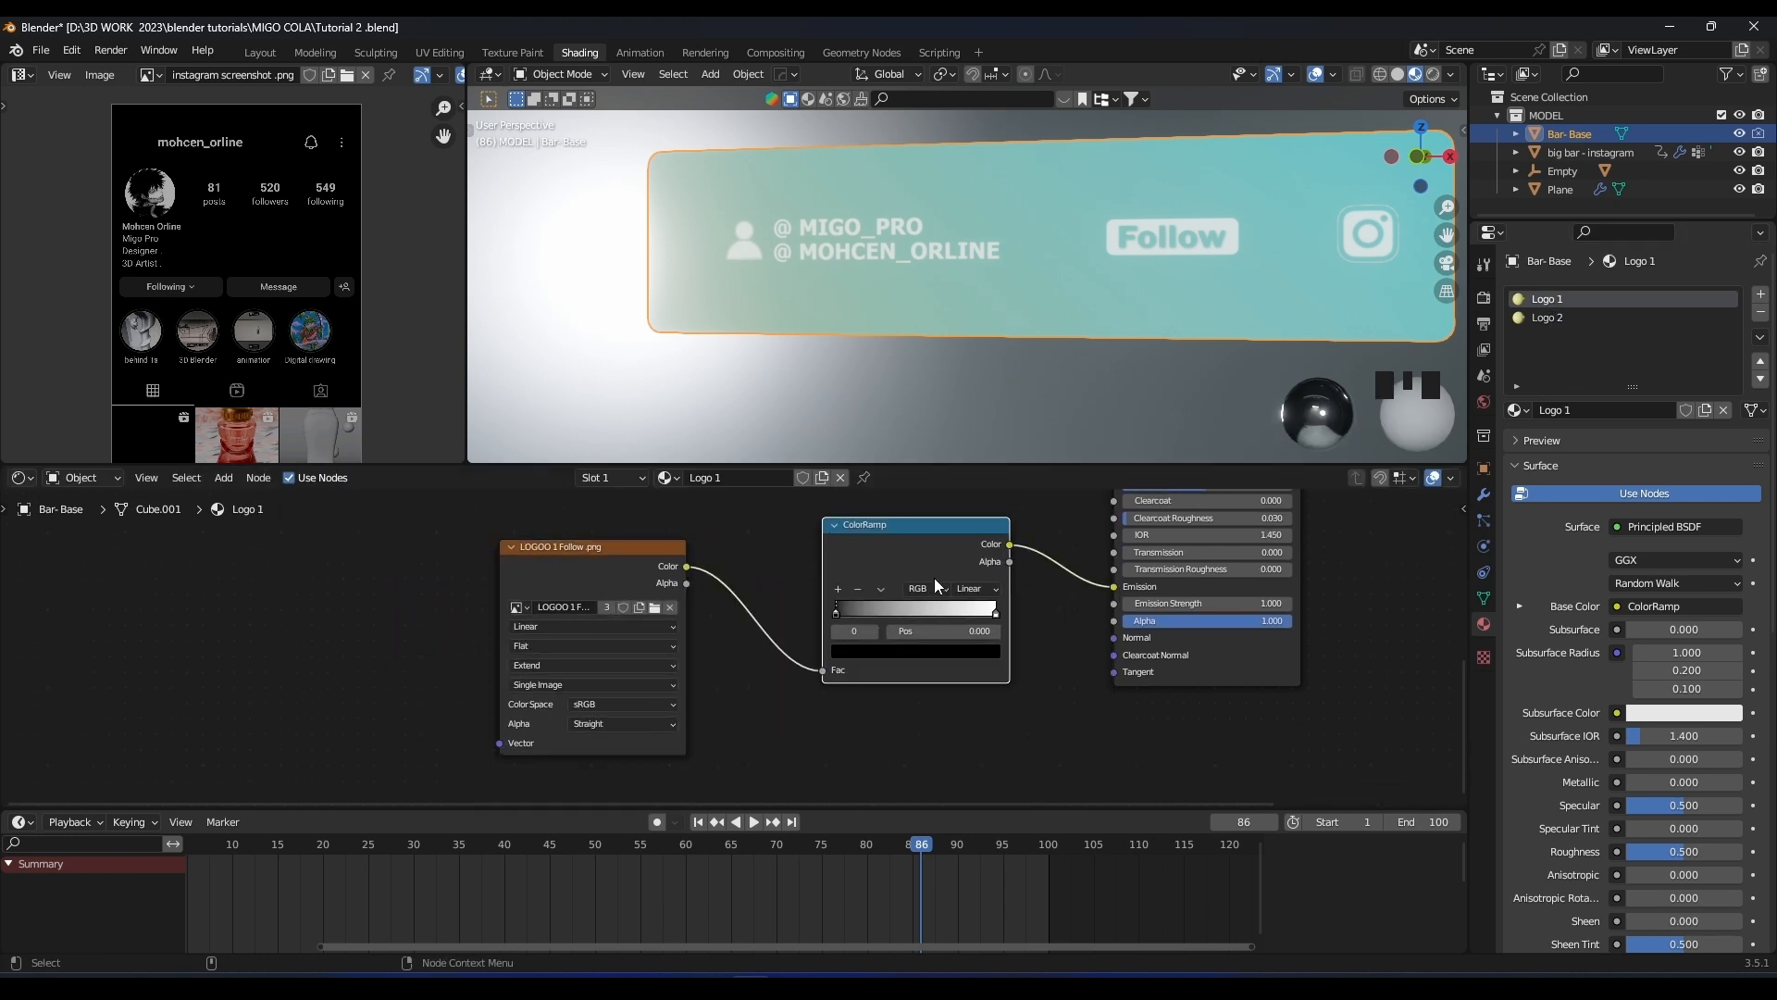
Change the white end stop of Logo 1's emission ColorRamp to a golden yellow
left_click(997, 613)
left_click(910, 649)
mouse_move(912, 474)
left_mouse_down()
mouse_move(922, 433)
mouse_move(847, 456)
mouse_move(876, 539)
mouse_move(852, 523)
left_mouse_up()
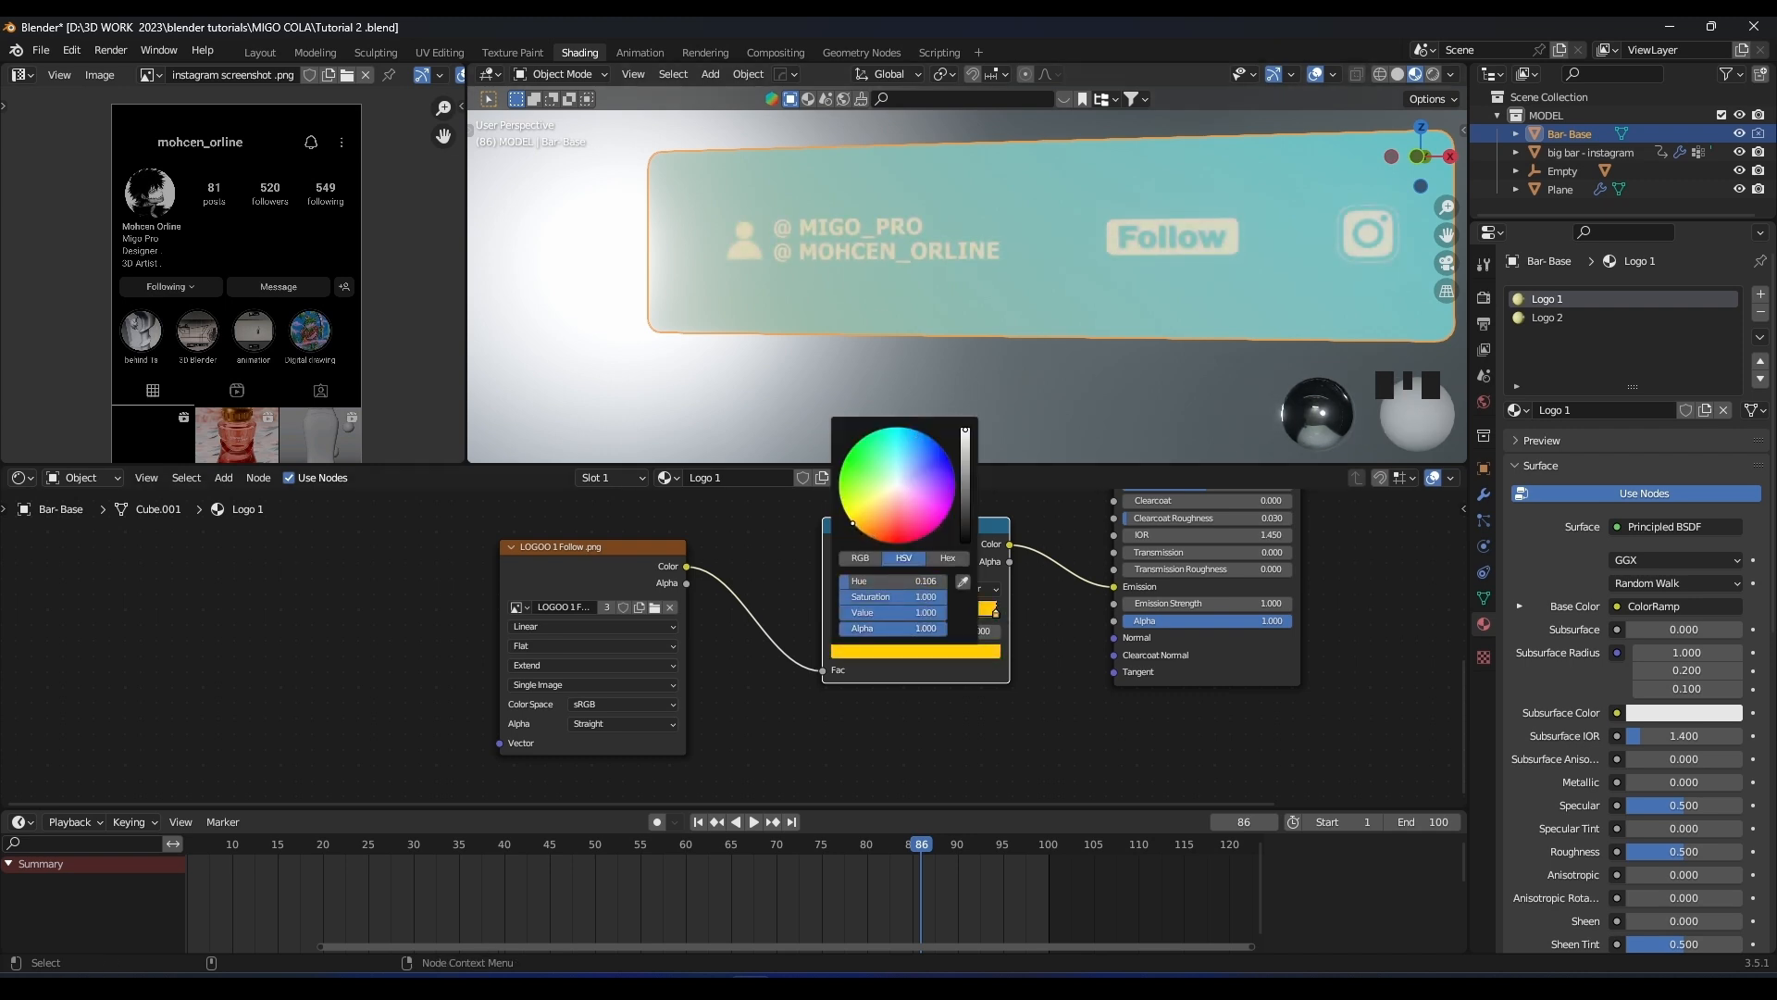
Set the Emission Strength of Logo 1's Principled BSDF to 4
middle_click_drag(971, 592, 611, 629, "shift")
scroll(794, 639, "up", 3)
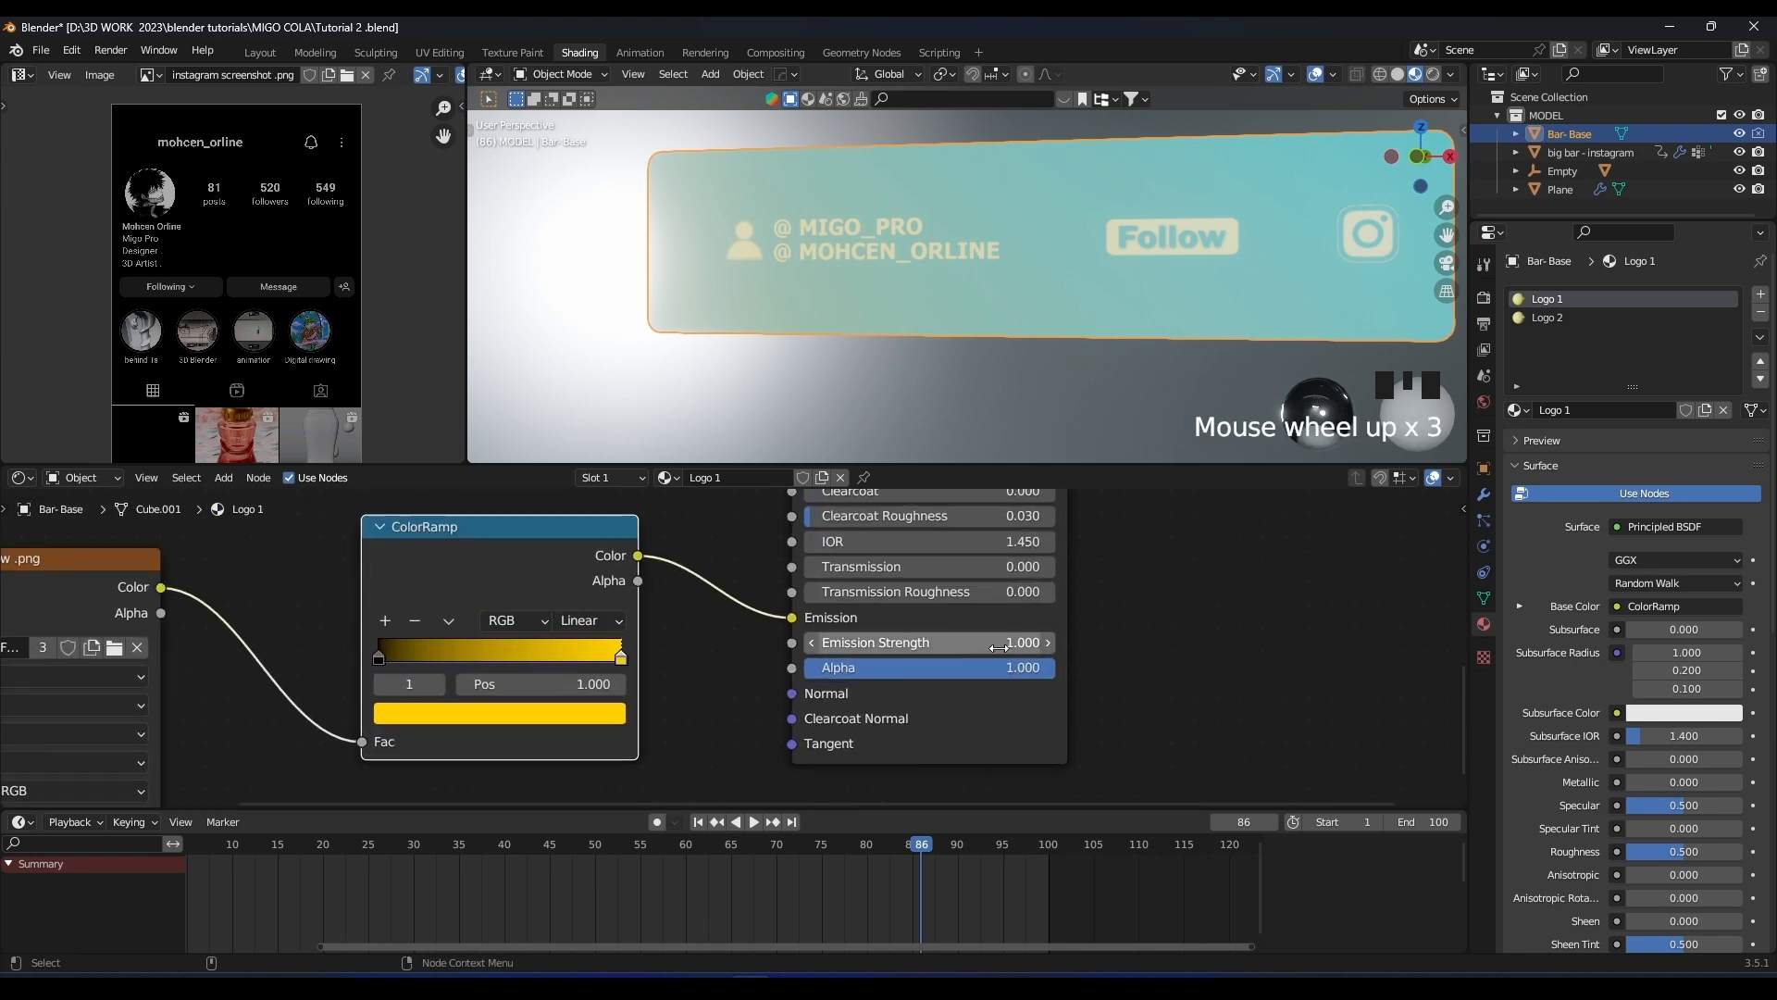
double_click(1006, 643)
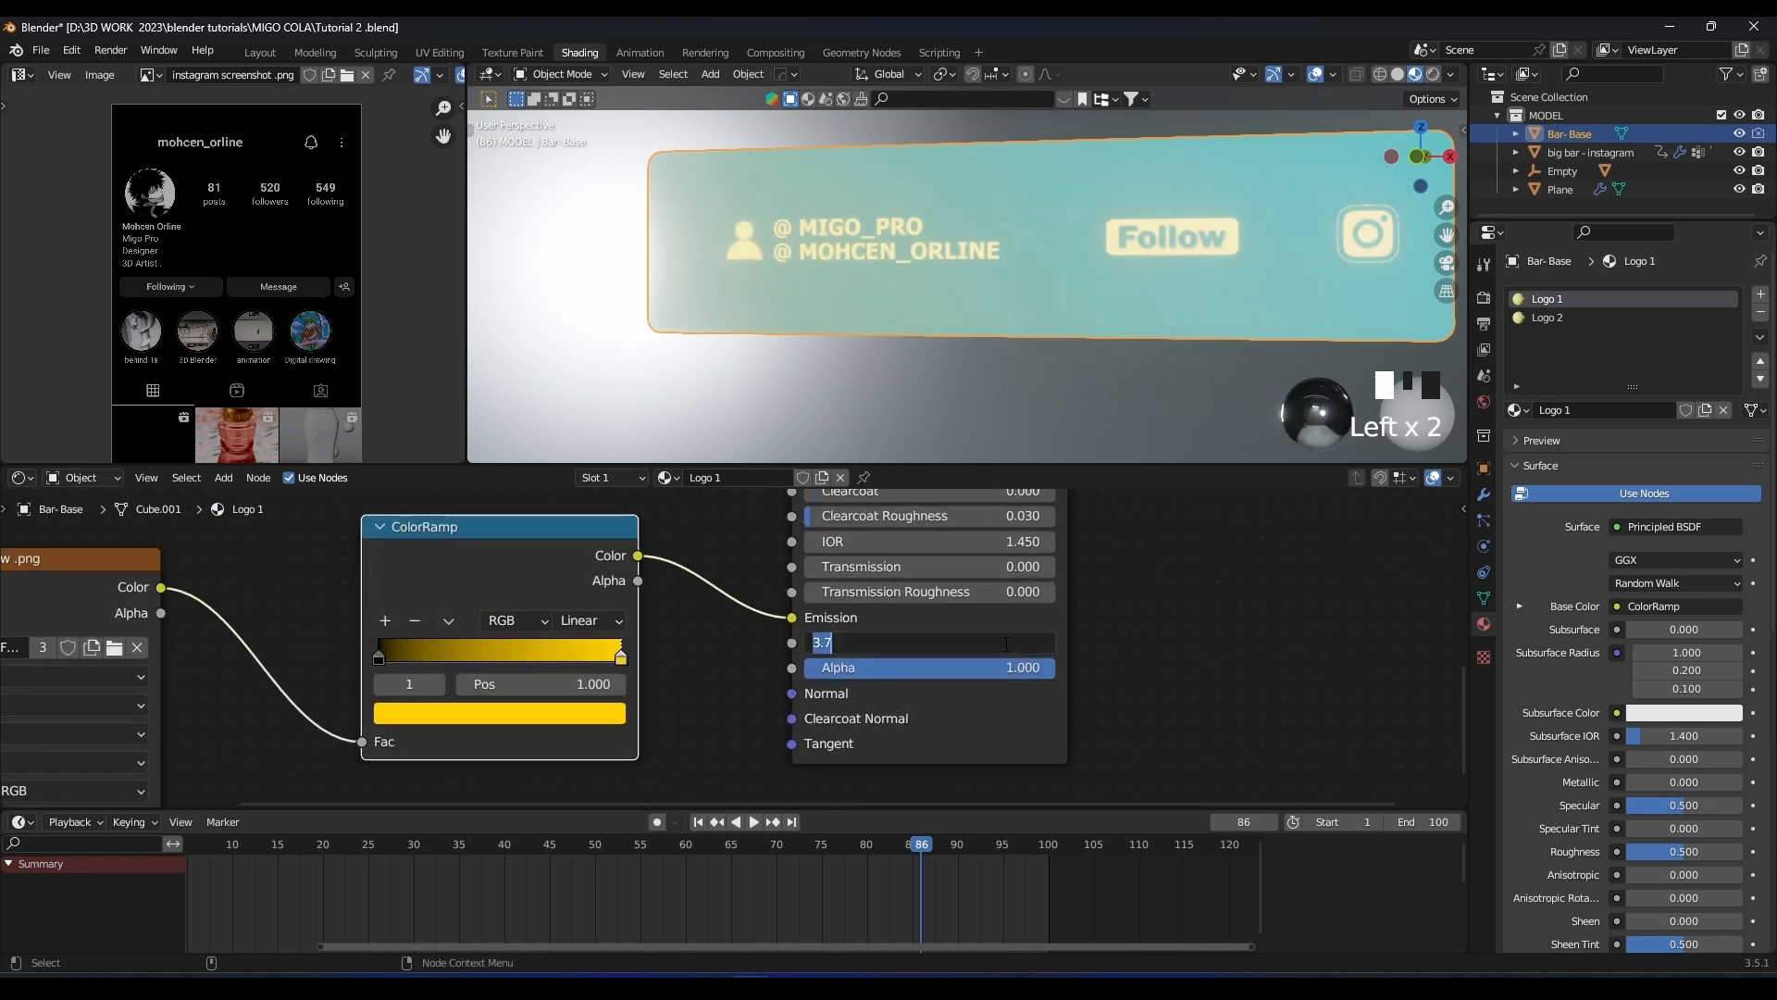
type("4")
key("Return")
scroll(1028, 666, "down", 4)
middle_click_drag(1020, 678, 1007, 611, "shift")
Enlarge the node editor and move the Material Output node farther away from the Principled BSDF
left_click_drag(1009, 465, 1023, 293)
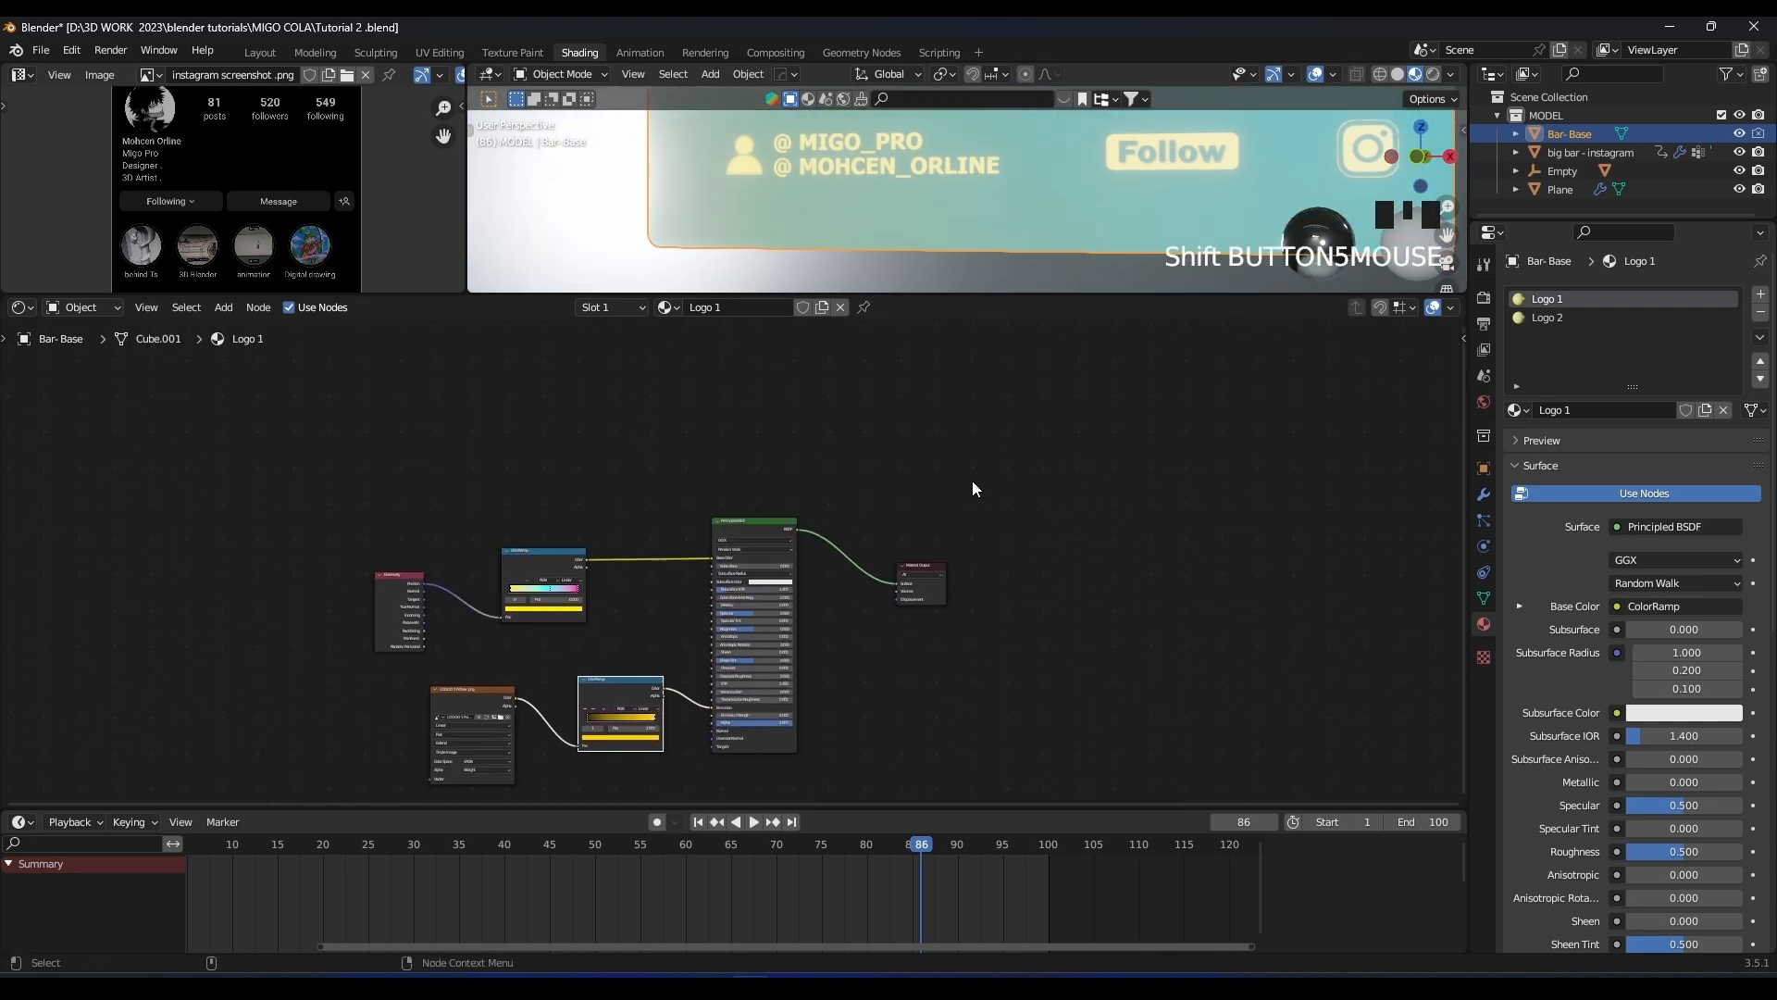
middle_click_drag(972, 477, 1100, 449, "shift")
scroll(1020, 516, "down", 3)
left_click_drag(1020, 517, 1207, 551)
left_click(1006, 586)
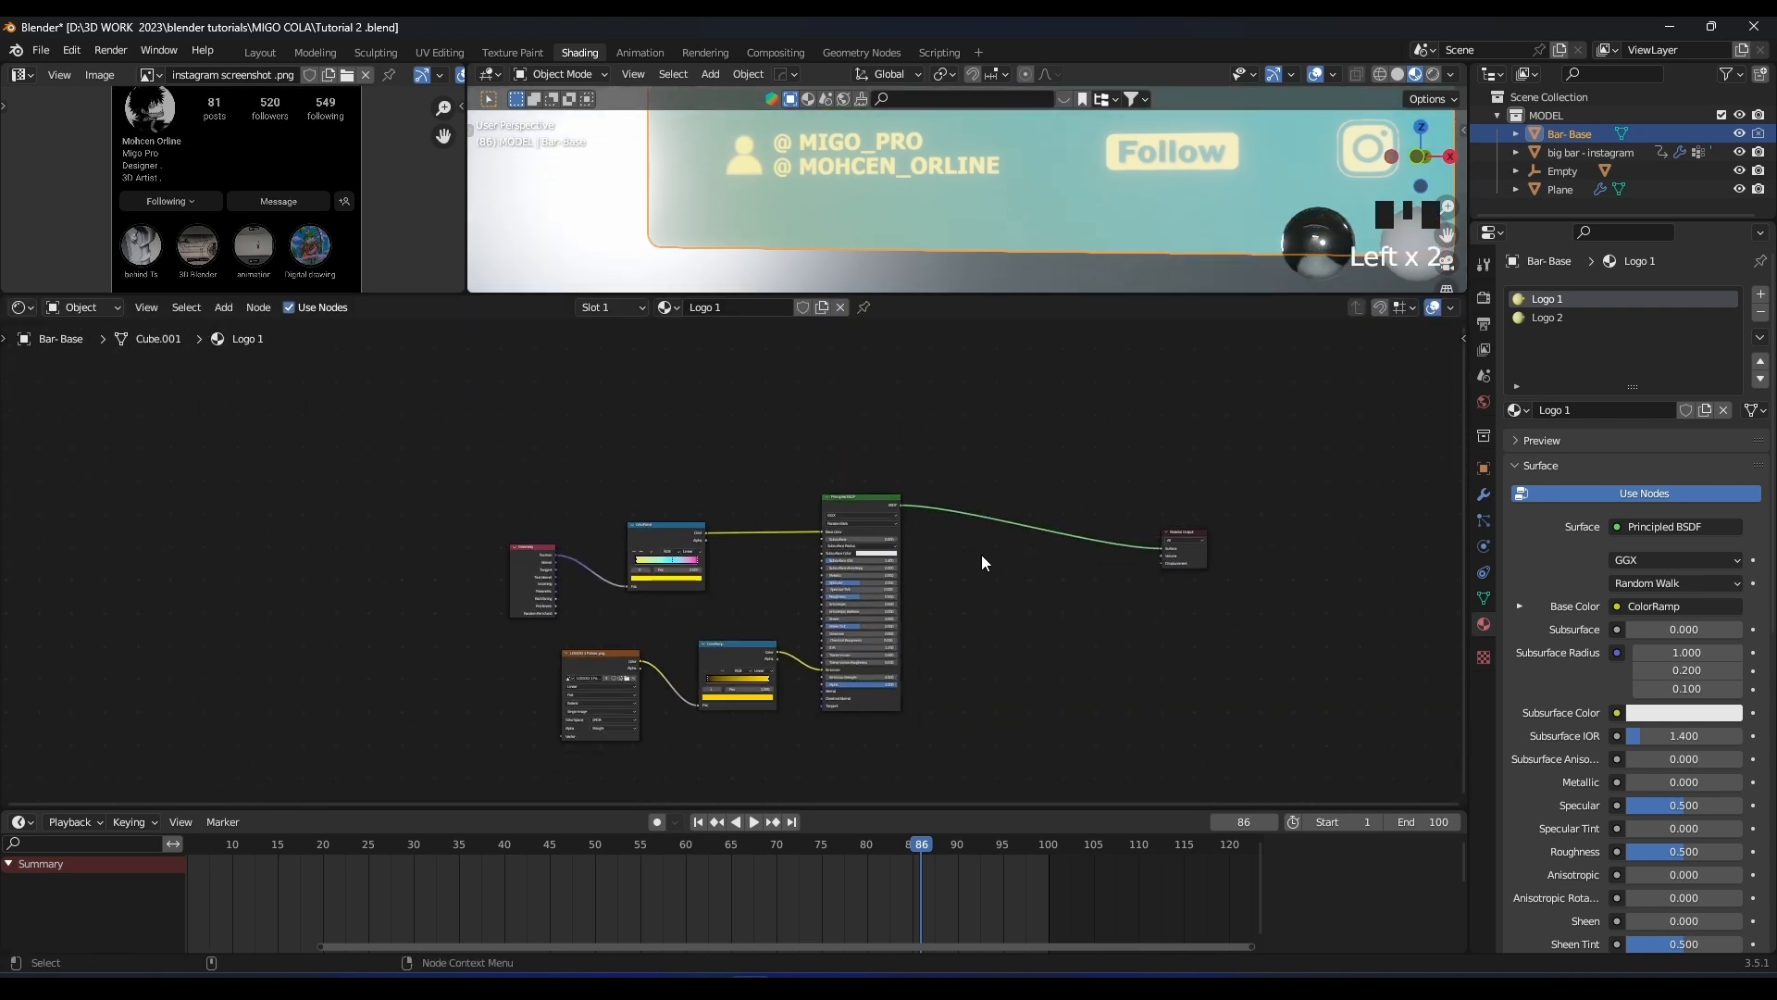
Duplicate all Logo 1 nodes except the Material Output, place the copy above the originals, and reposition the Material Output
left_click_drag(943, 432, 431, 752)
key("shift+d")
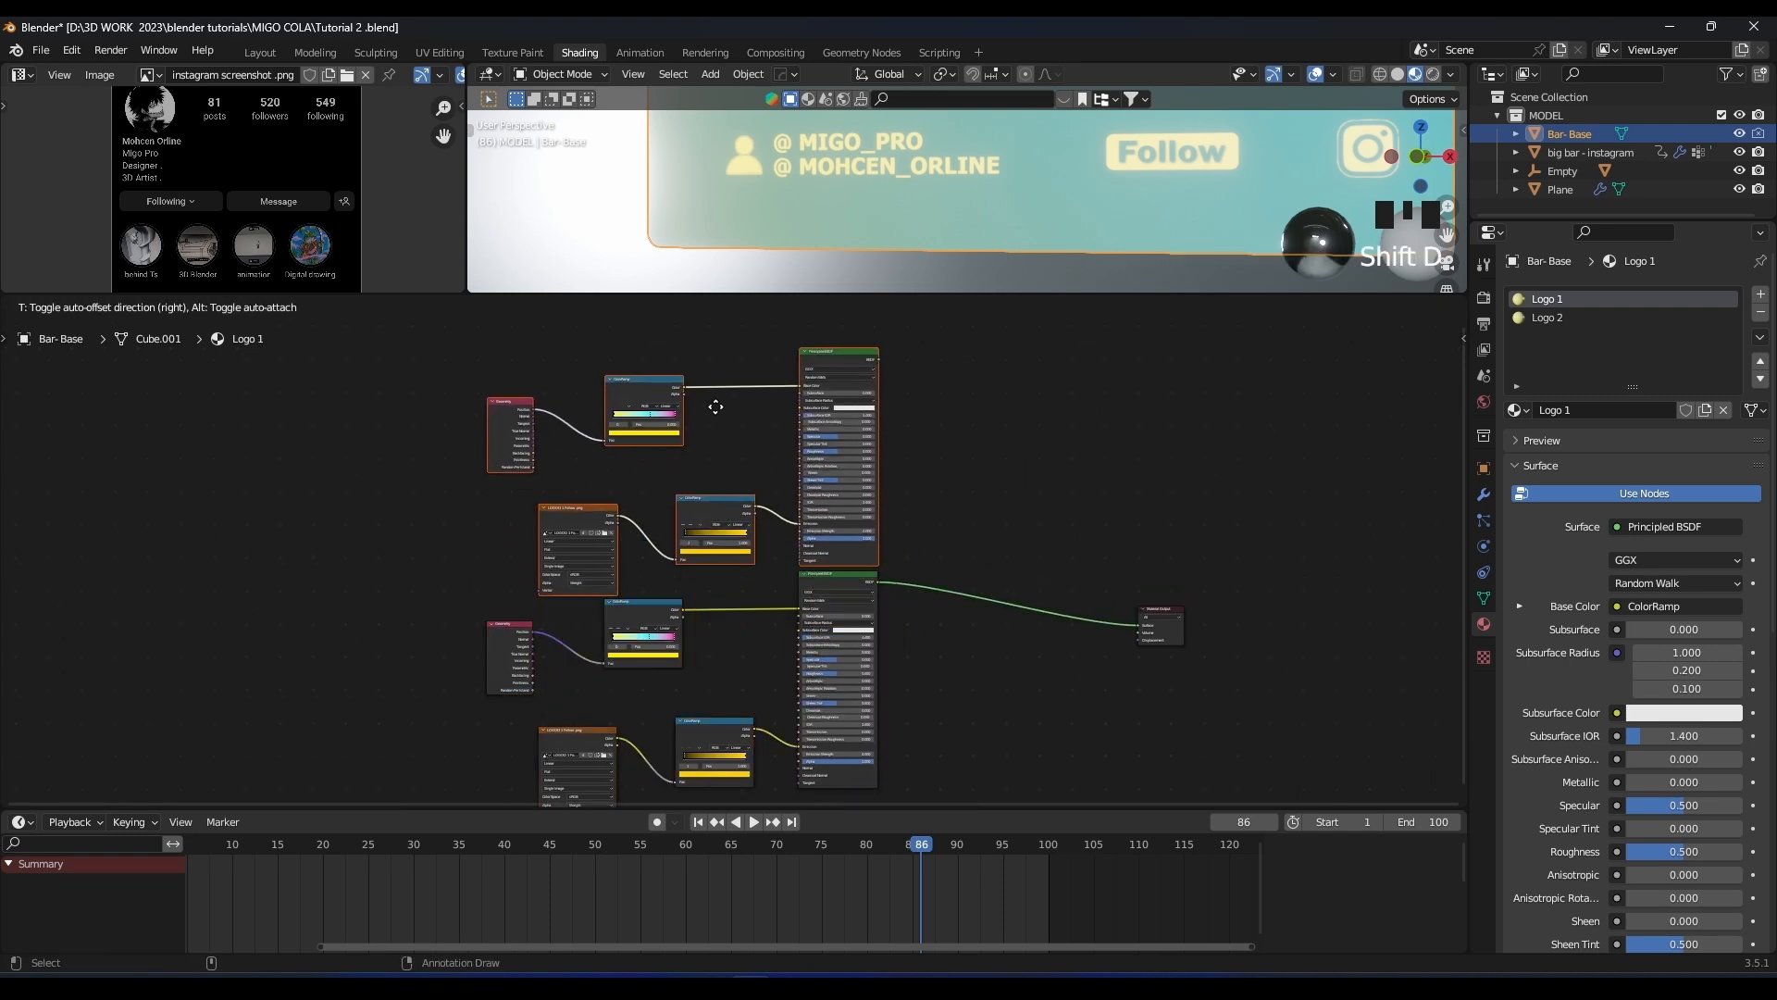
left_click(715, 389)
left_click(1206, 675)
left_click_drag(1166, 623, 1210, 531)
Add a Mix Shader node on the link between the original Principled BSDF and the Material Output
left_click(1027, 496)
scroll(972, 492, "up", 3)
middle_click_drag(972, 493, 877, 603)
key("shift+a")
left_click(911, 574)
type("mix")
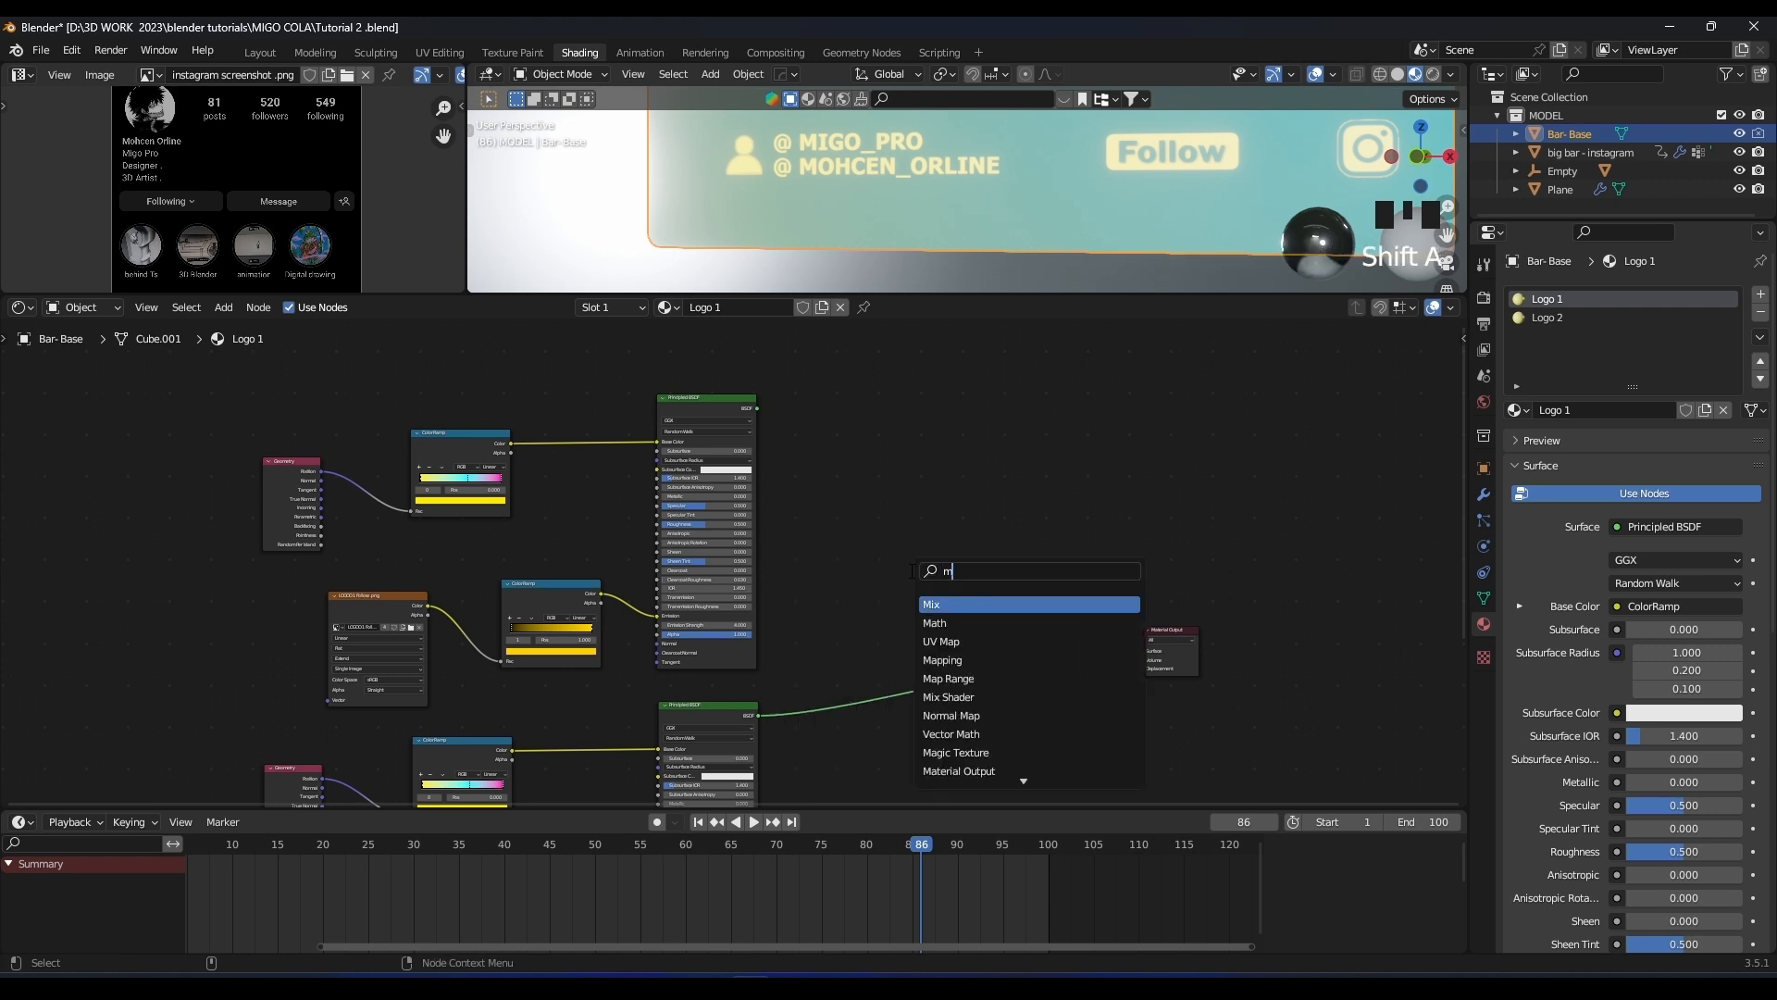
key("Down")
key("Return")
left_click(1027, 630)
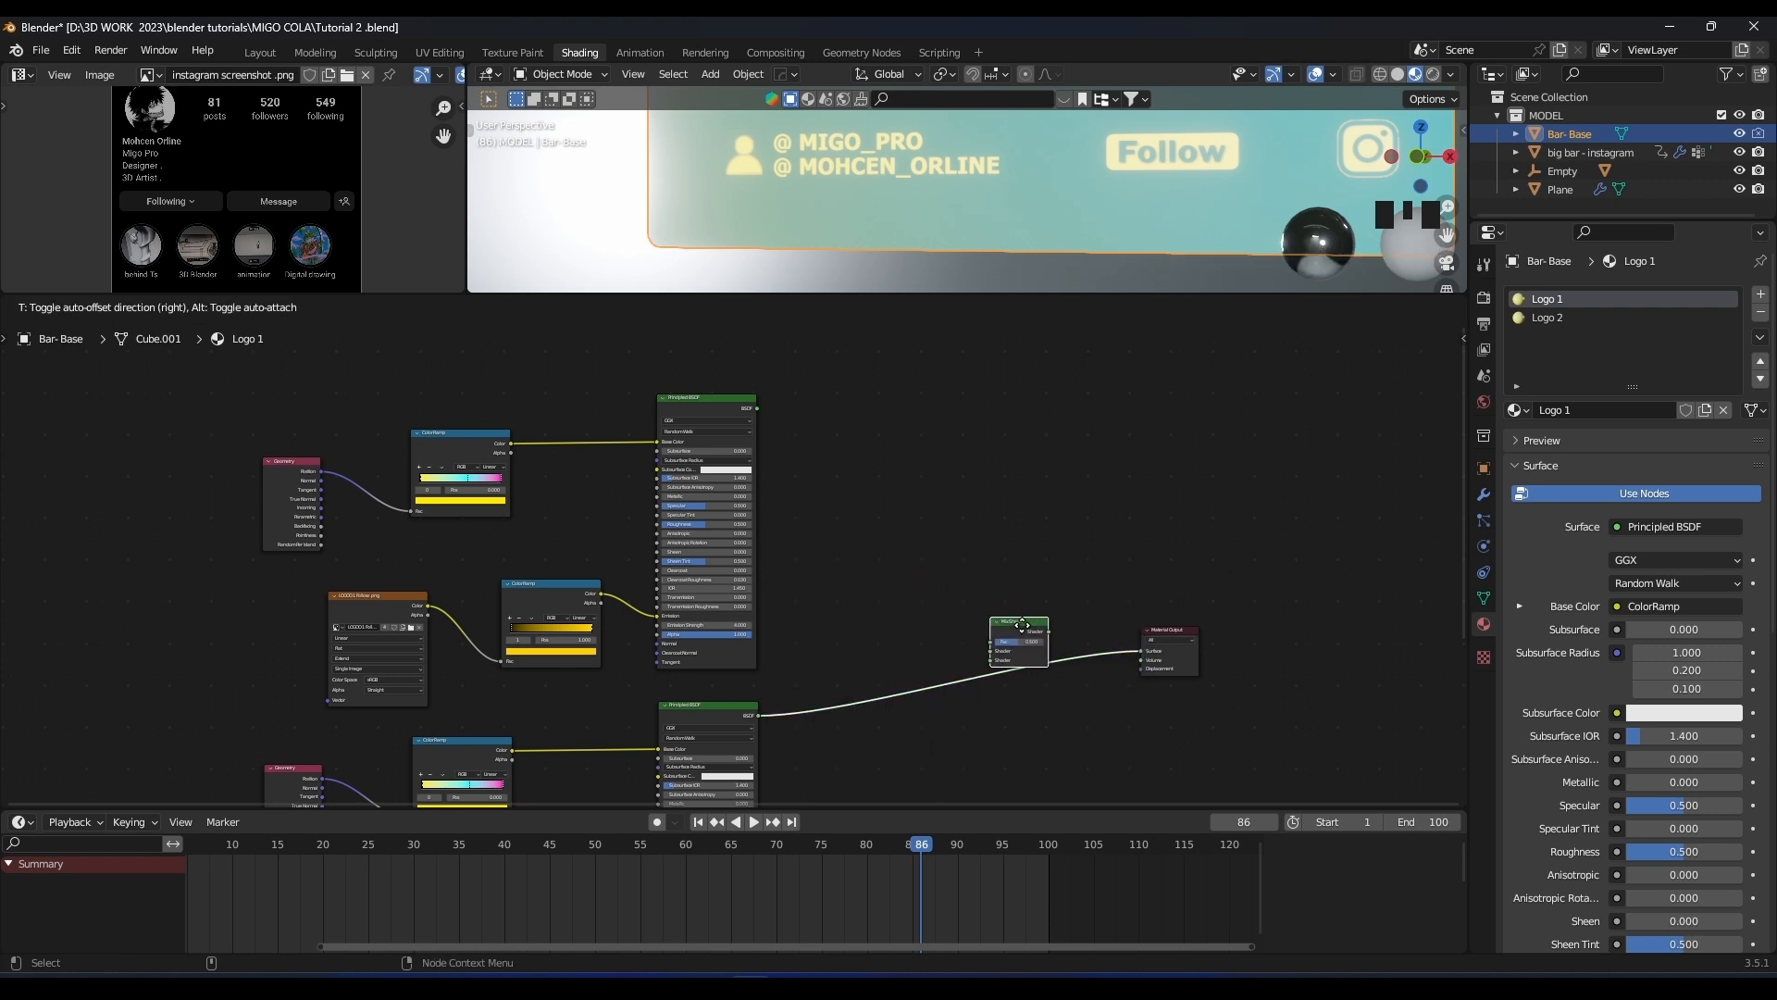
Link the duplicated Principled BSDF's output to the Mix Shader's second Shader input
scroll(1065, 647, "up", 5)
scroll(1060, 602, "down", 2, "shift")
scroll(742, 435, "down", 2, "shift")
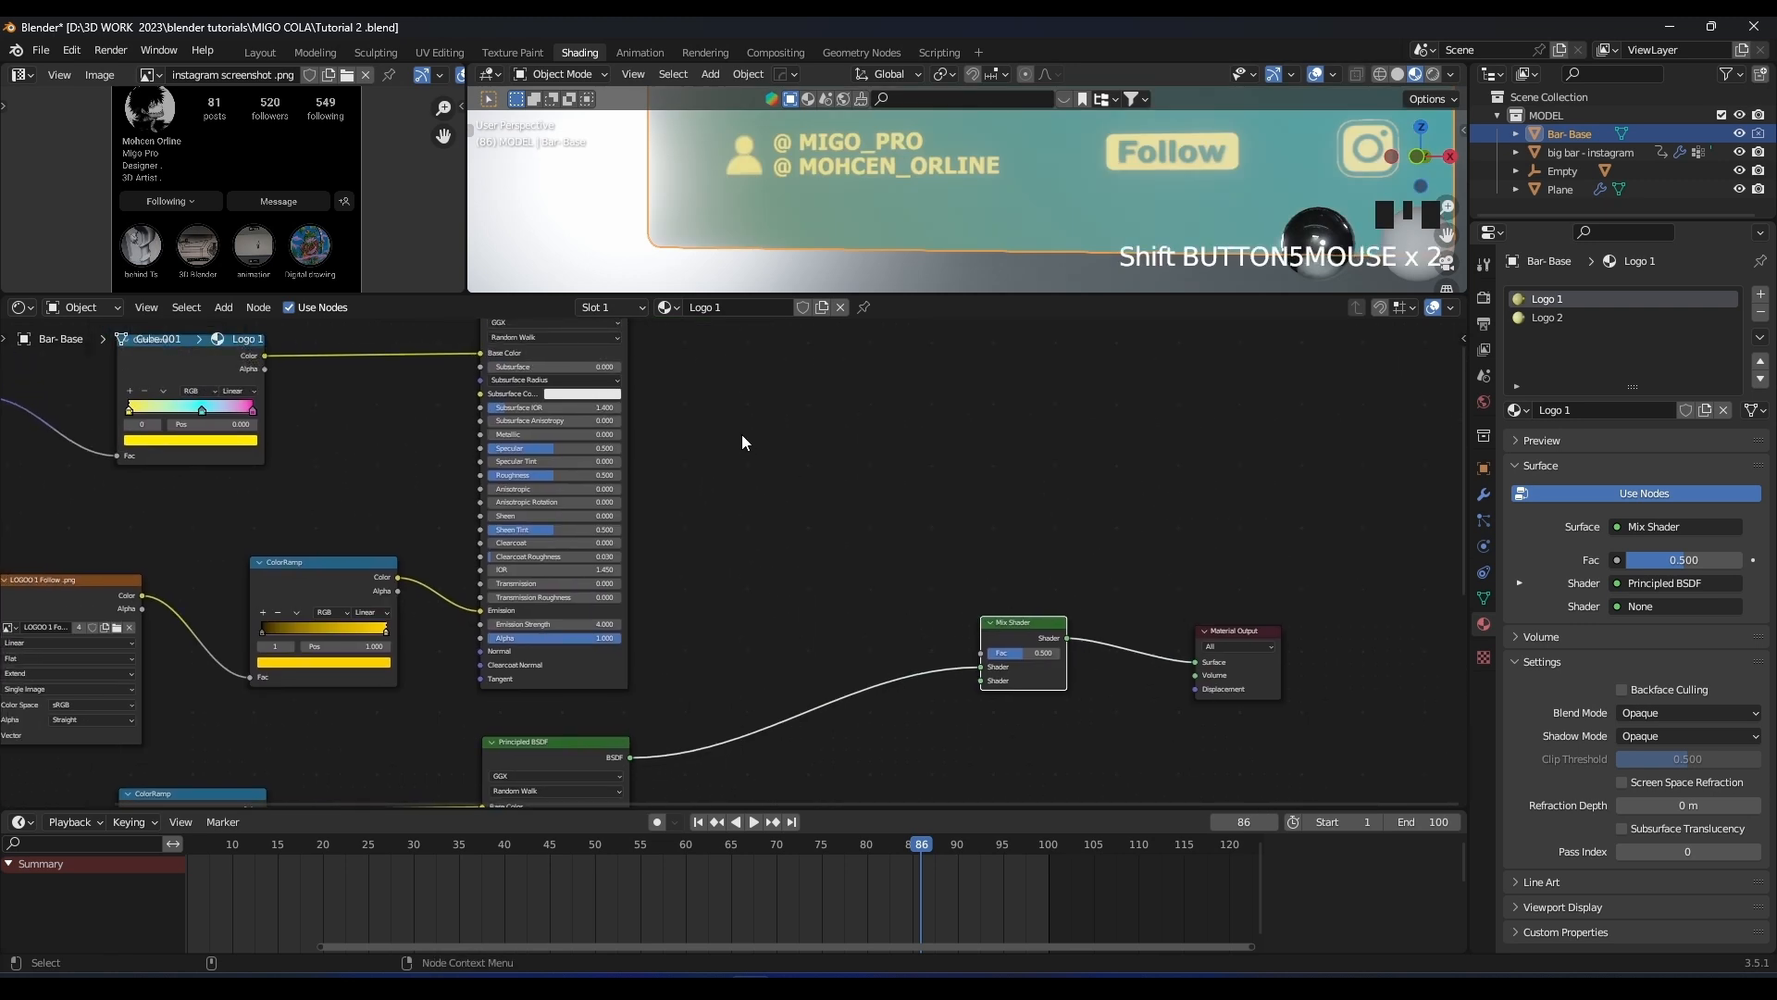
scroll(741, 463, "down", 2, "shift")
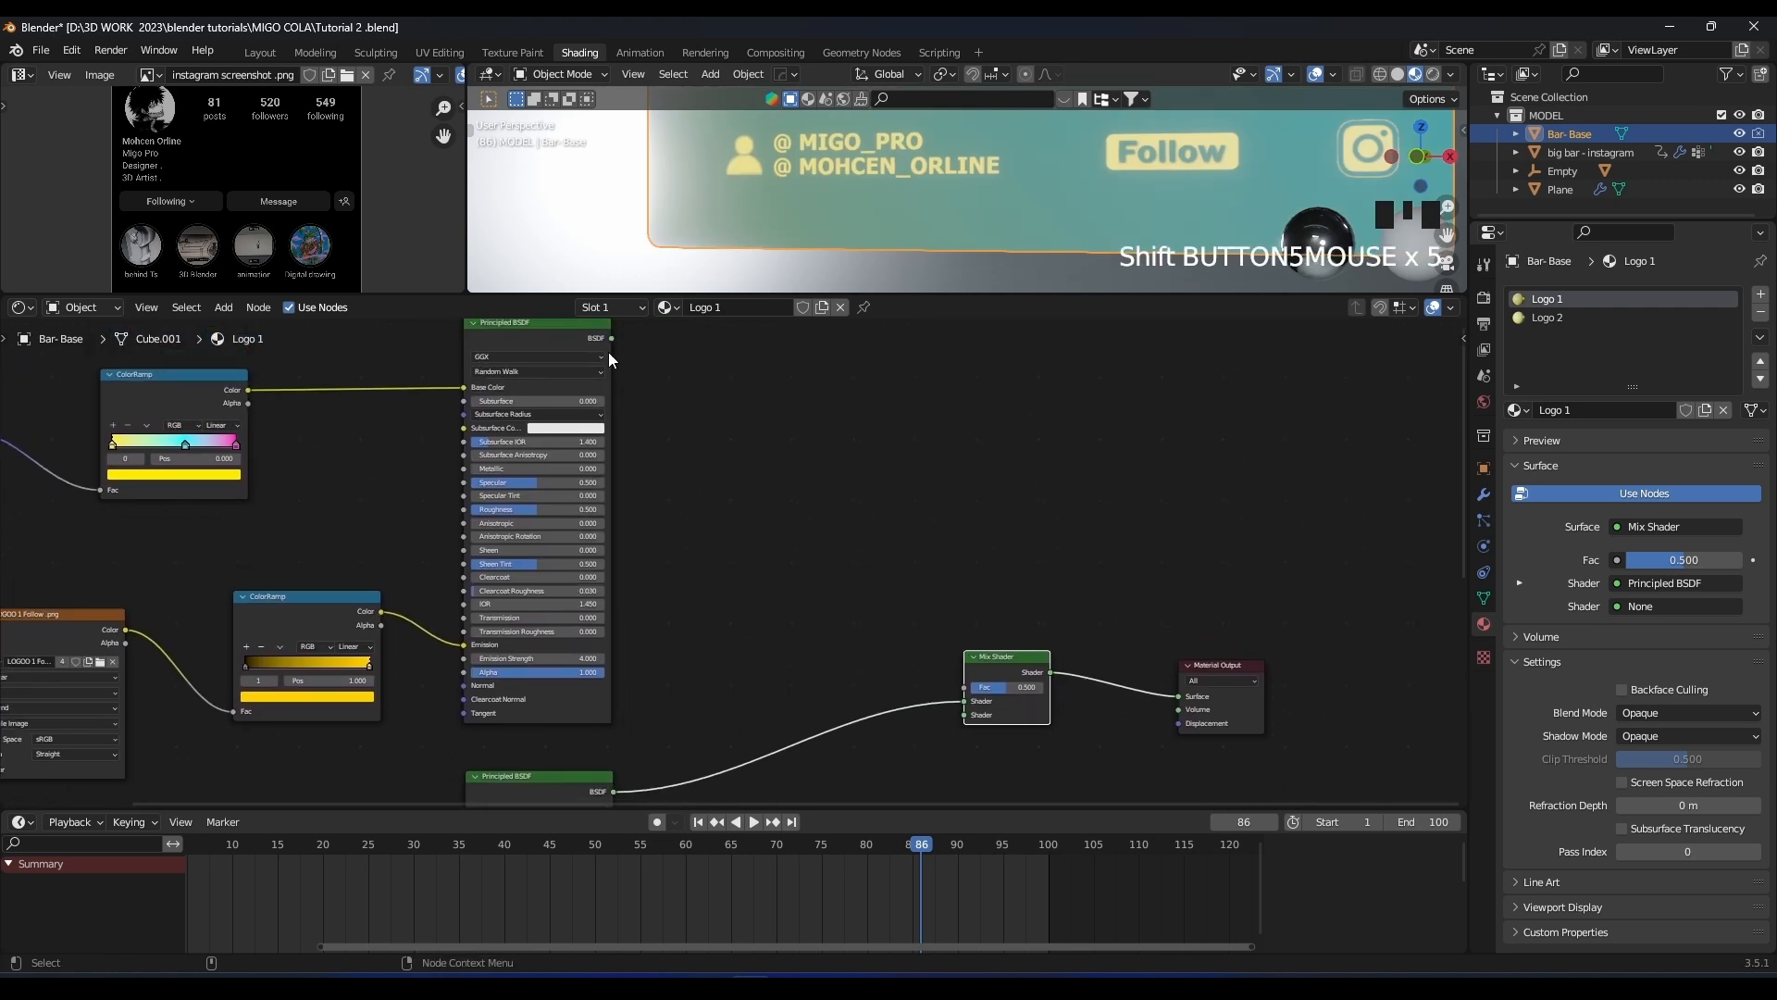
left_click_drag(611, 339, 655, 397)
left_click_drag(927, 714, 970, 718)
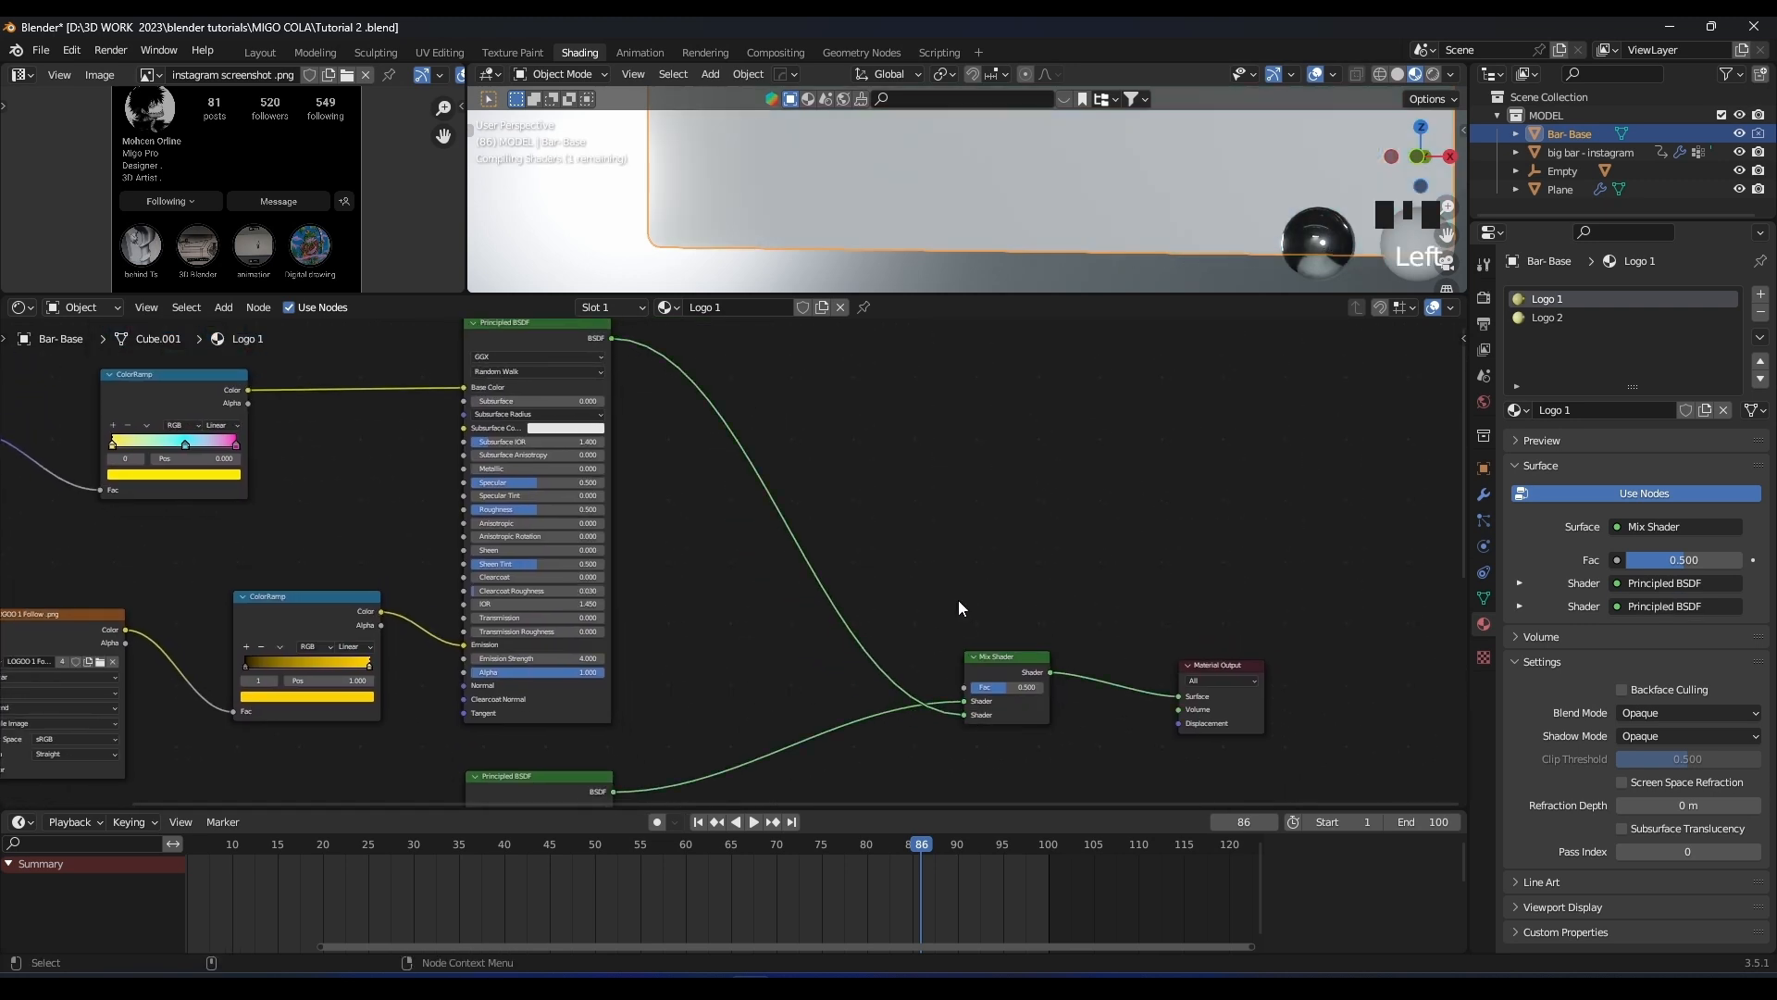
Examine the glowing Follow logo on the bar and the two node groups feeding the Mix Shader
scroll(575, 570, "down", 4, "shift")
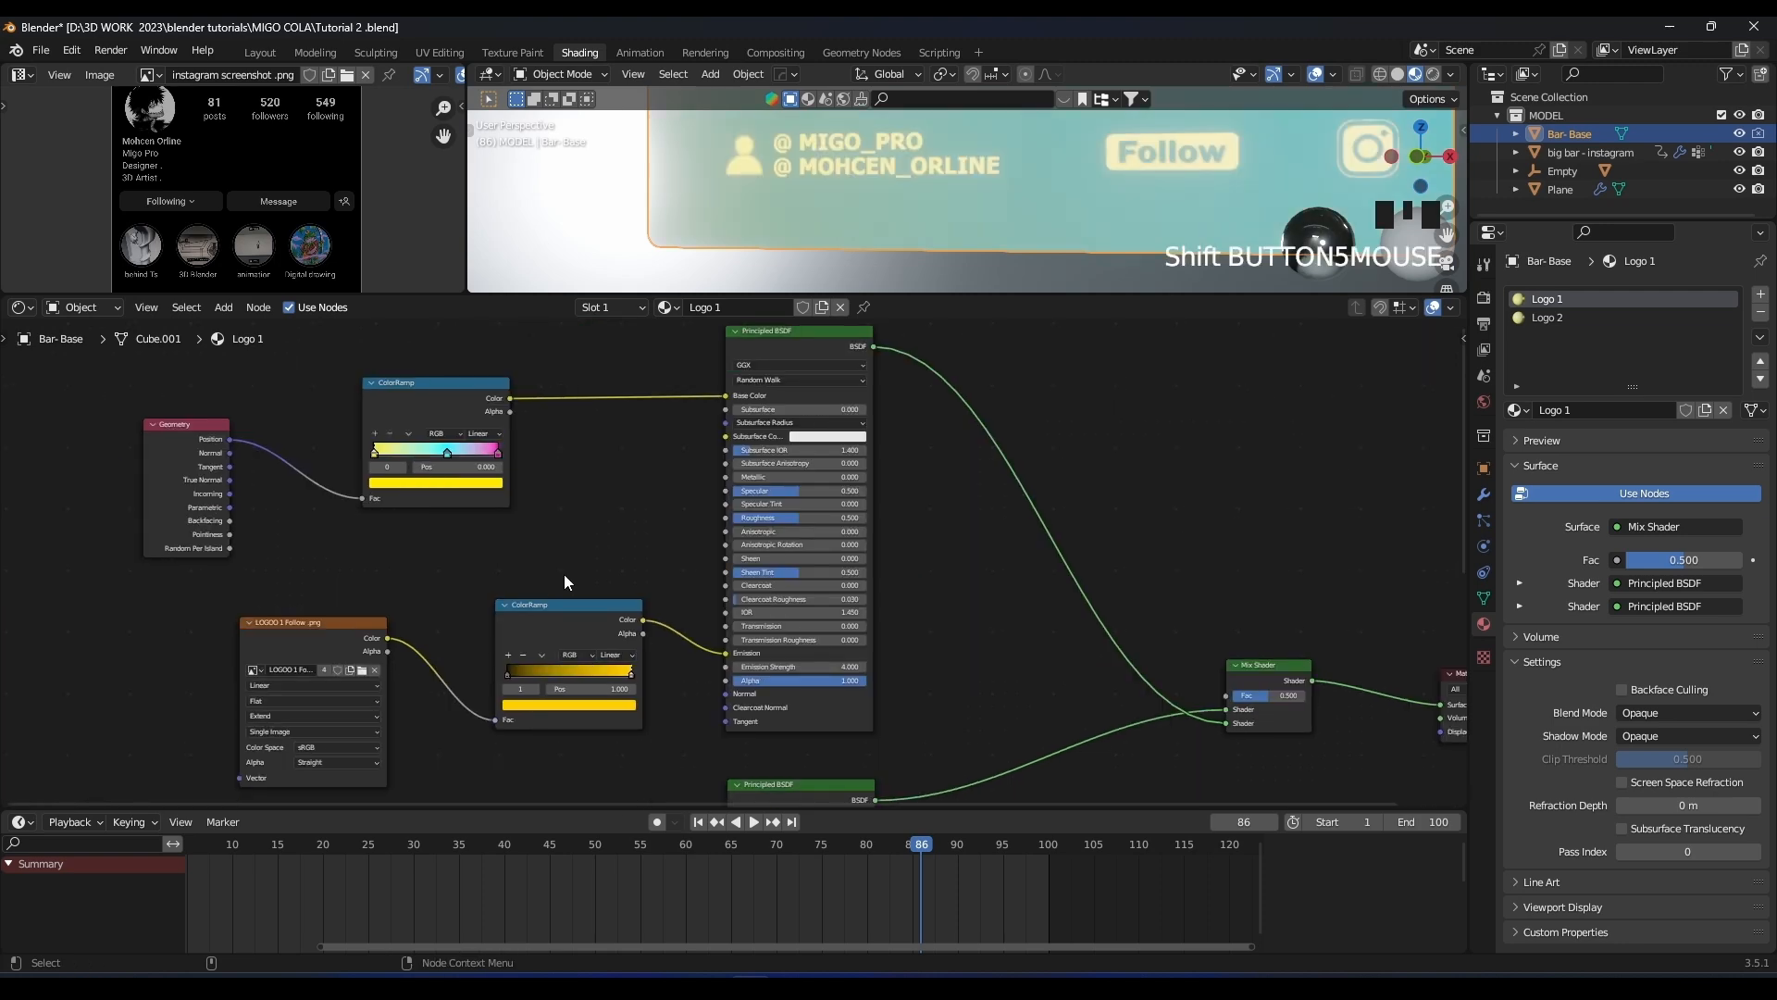
scroll(735, 545, "up", 6)
middle_click_drag(641, 570, 620, 594, "shift")
middle_click_drag(1174, 122, 964, 180, "shift")
left_click_drag(992, 294, 989, 453)
middle_click_drag(951, 373, 892, 300, "shift")
scroll(947, 295, "down", 1)
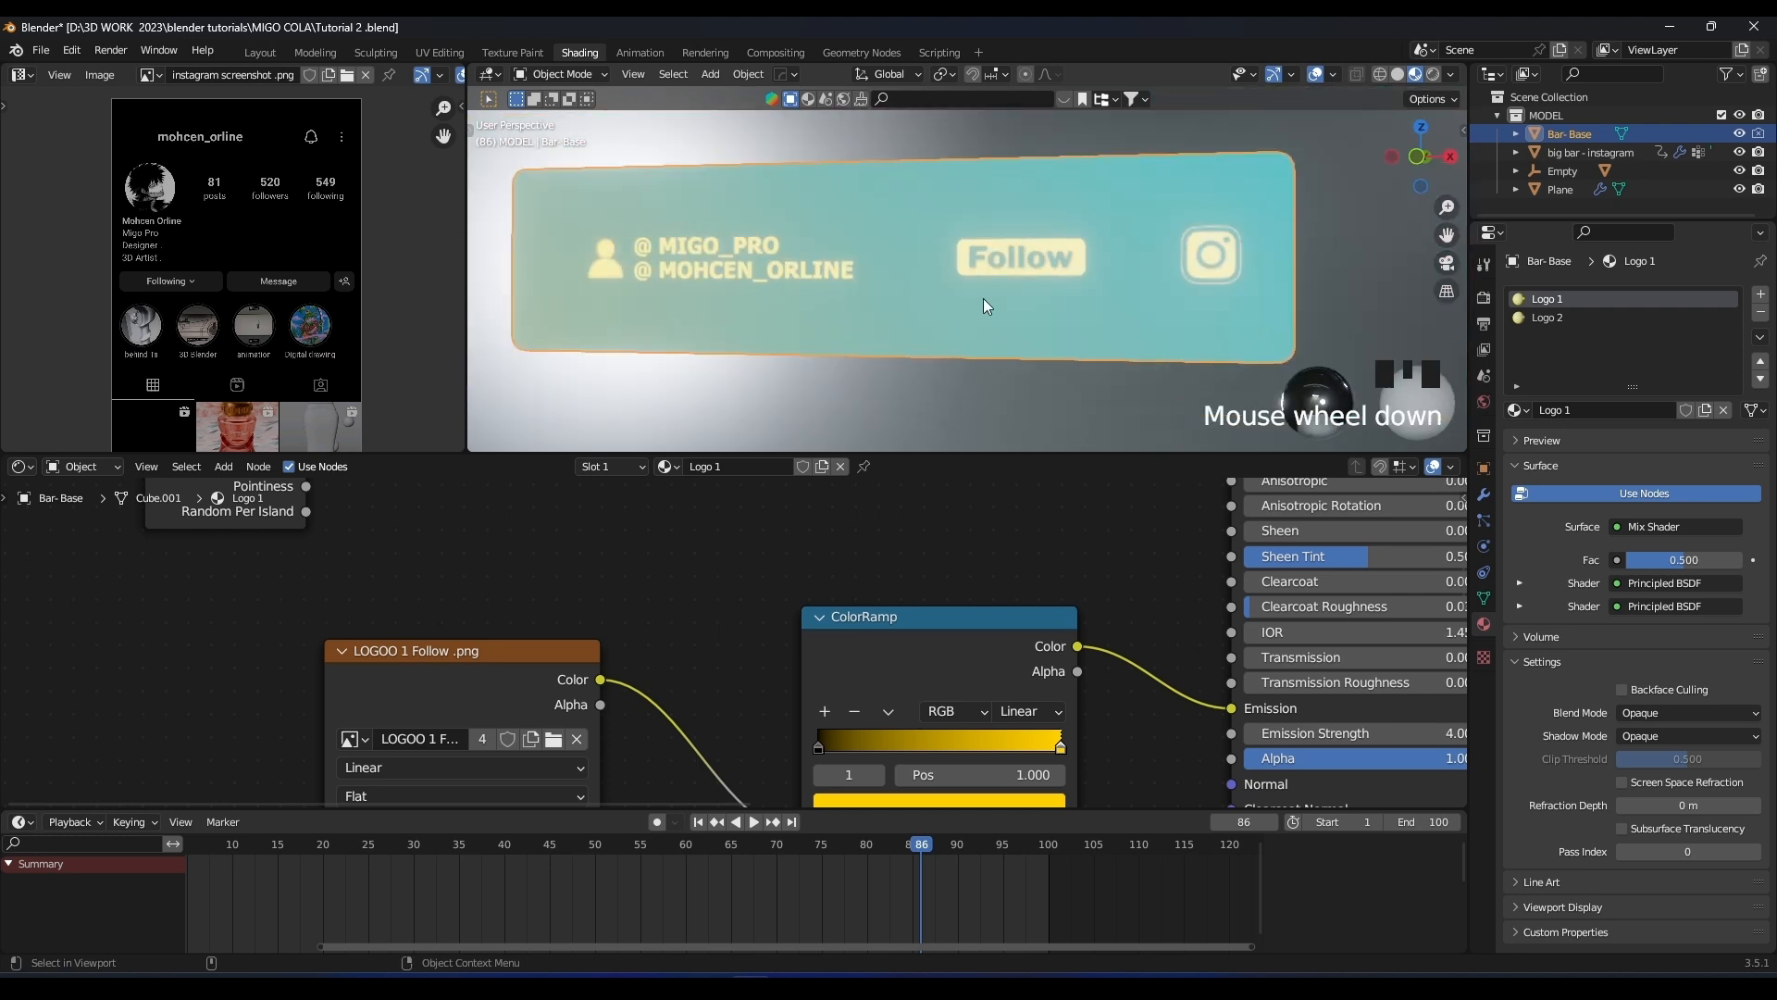
middle_click_drag(1040, 231, 992, 255)
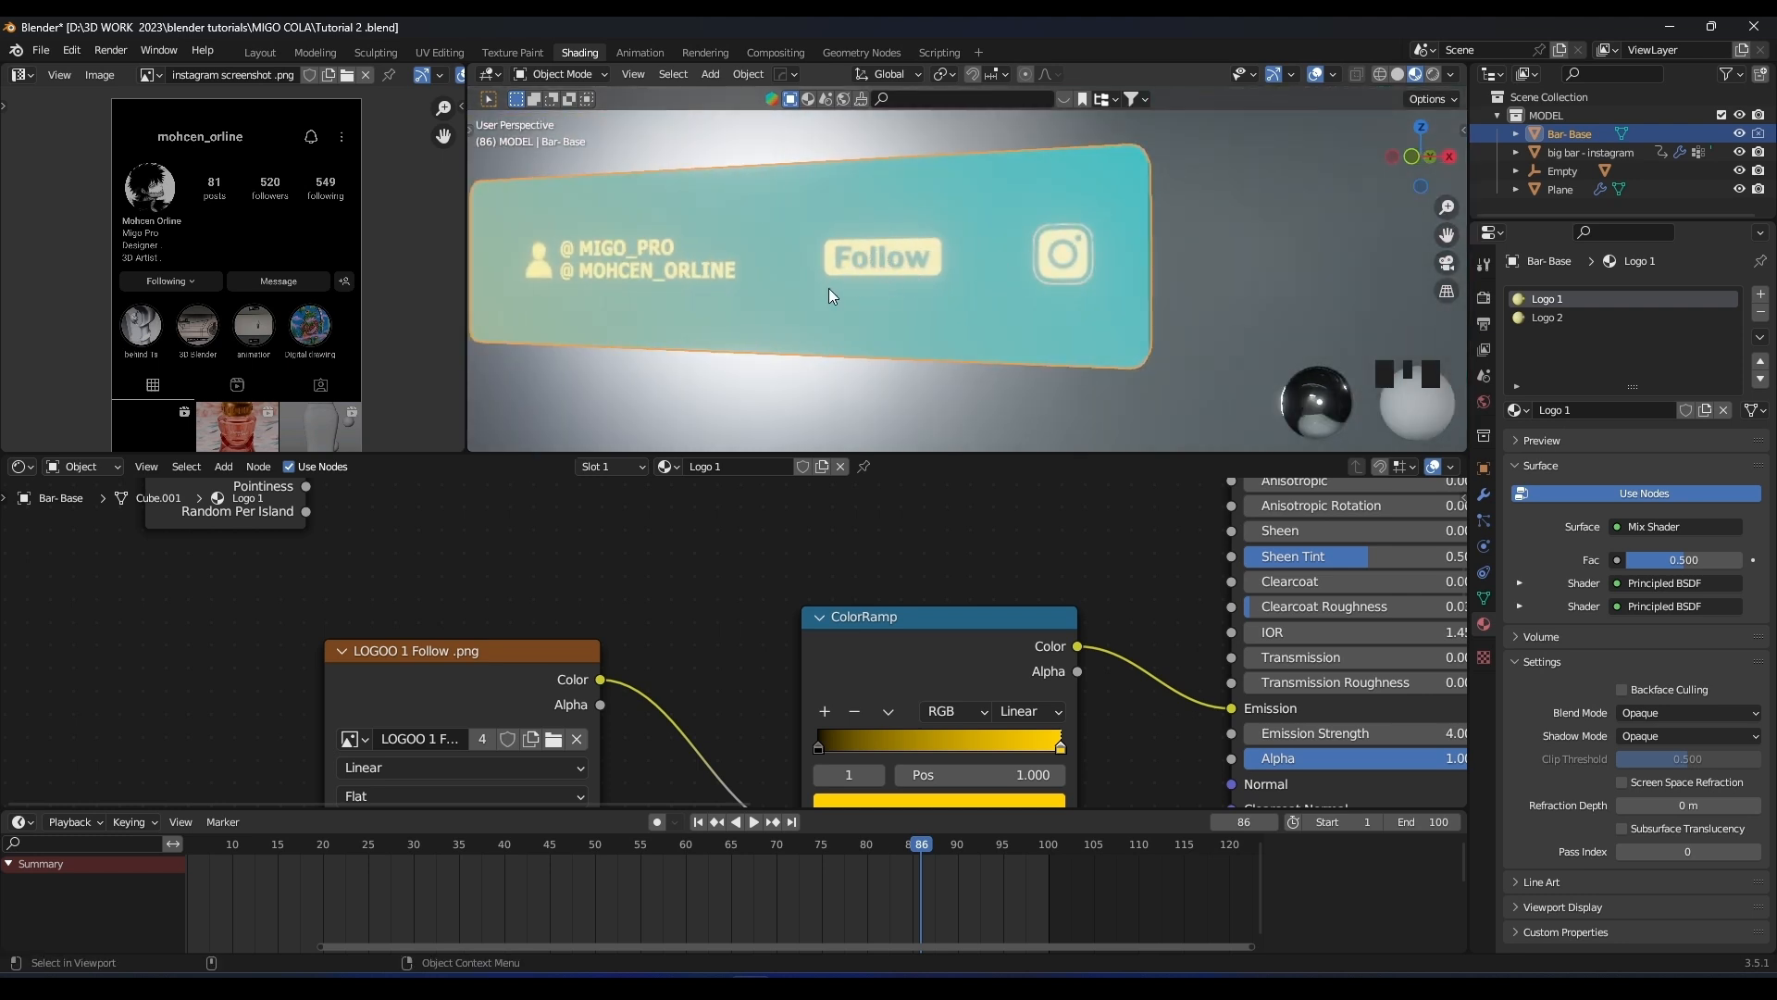
middle_click_drag(1044, 326, 1126, 269, "shift")
middle_click_drag(698, 651, 770, 581, "shift")
scroll(761, 574, "down", 3)
scroll(801, 579, "down", 2)
middle_click_drag(692, 607, 686, 600, "shift")
scroll(802, 600, "down", 16)
middle_click_drag(821, 609, 827, 562, "shift")
left_click_drag(920, 452, 918, 408)
scroll(885, 635, "up", 1)
middle_click_drag(884, 635, 850, 630, "shift")
middle_click_drag(730, 630, 741, 639, "shift")
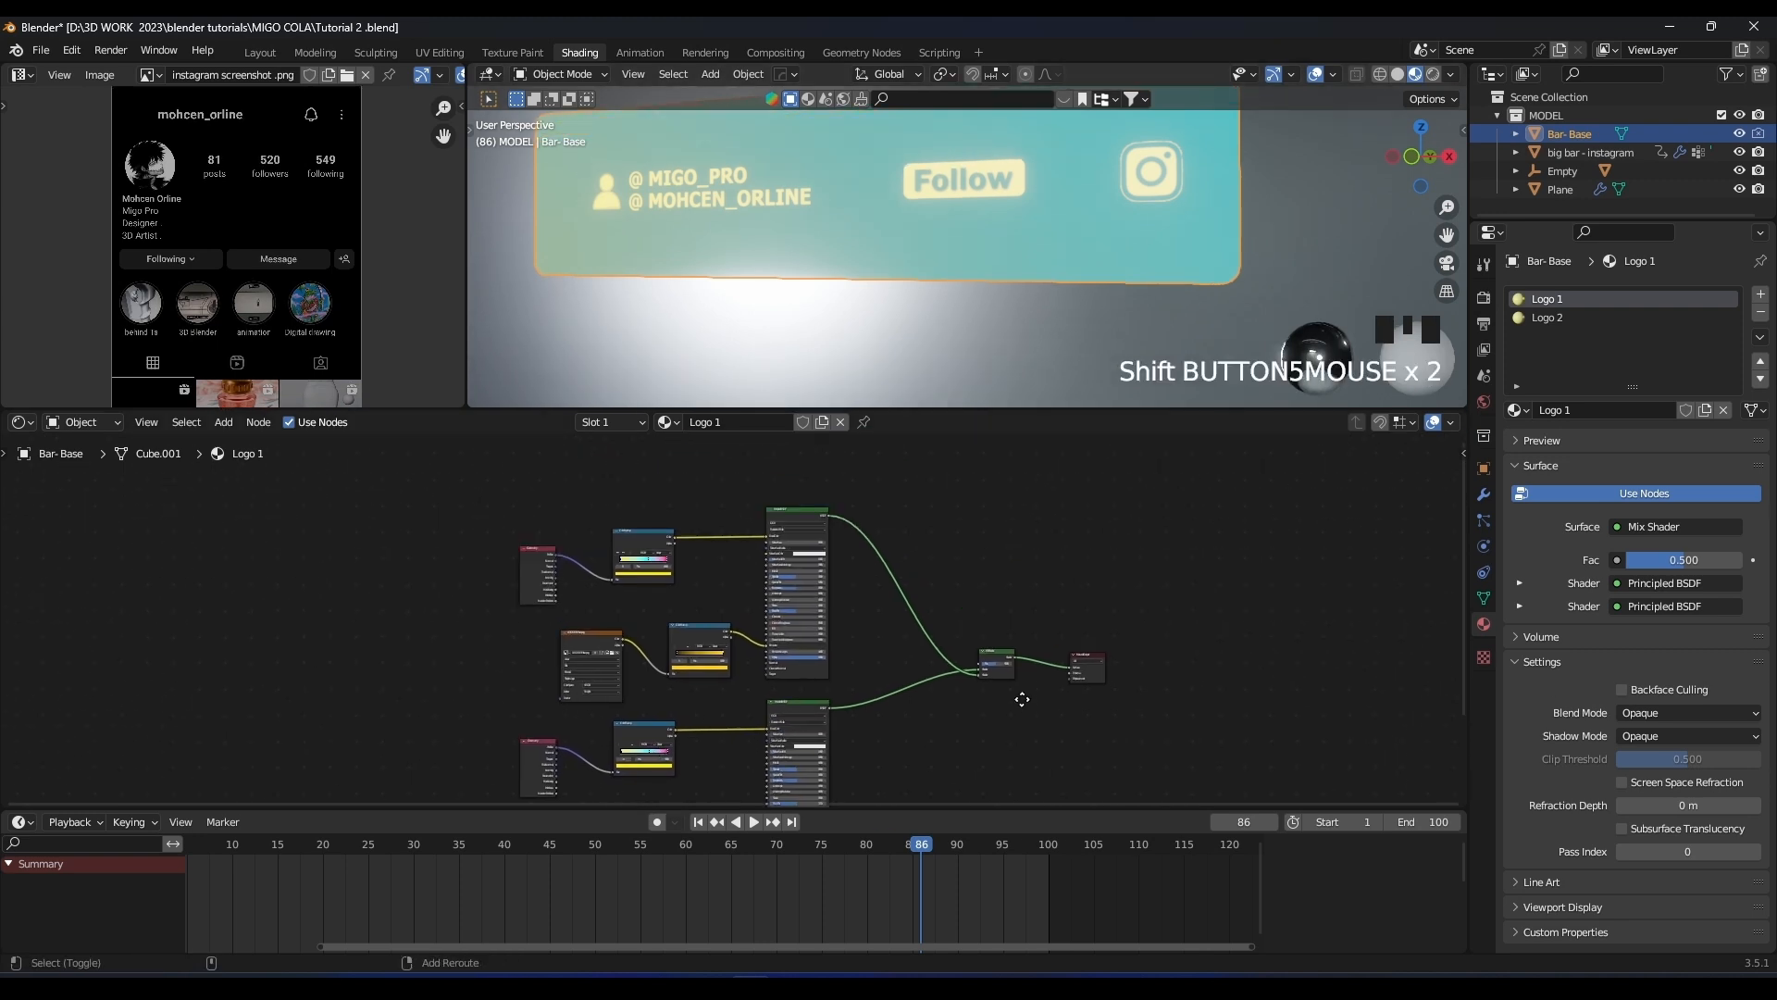
Replace the image in the duplicated upper texture node with LOGOO 2 Following .png
scroll(750, 636, "up", 6)
scroll(672, 580, "up", 6)
middle_click_drag(576, 626, 752, 596, "shift")
scroll(740, 629, "up", 7)
left_click(746, 645)
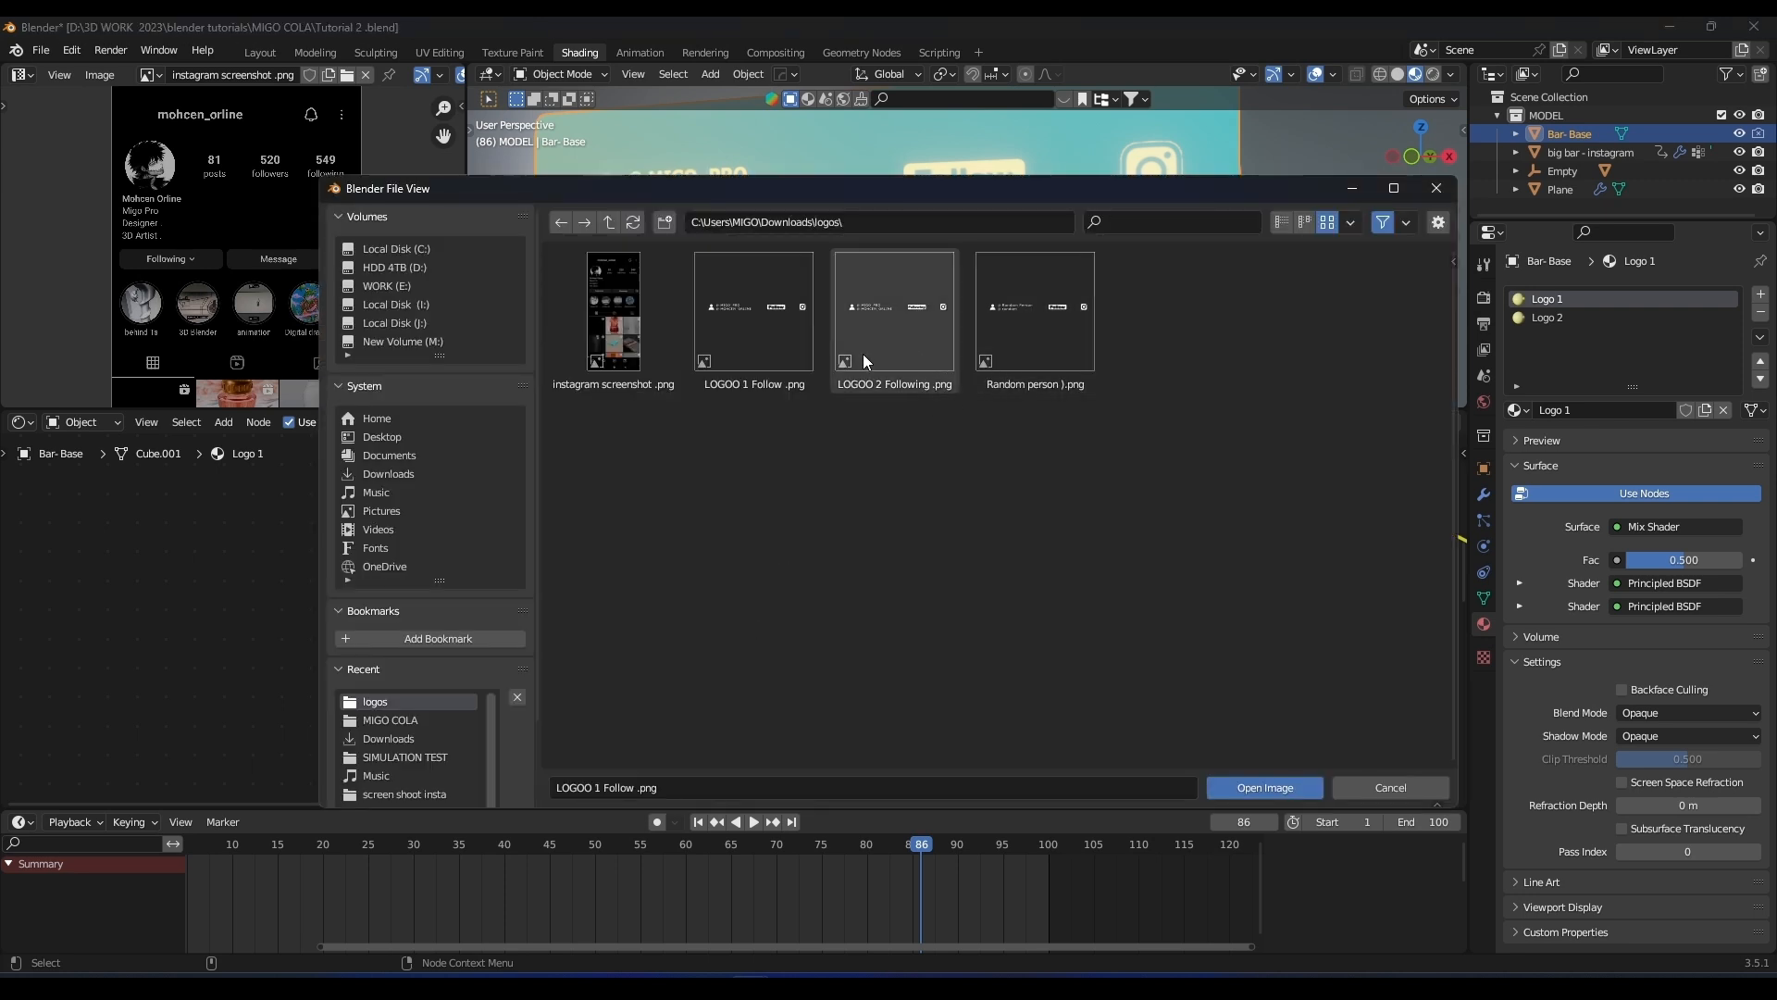
double_click(914, 336)
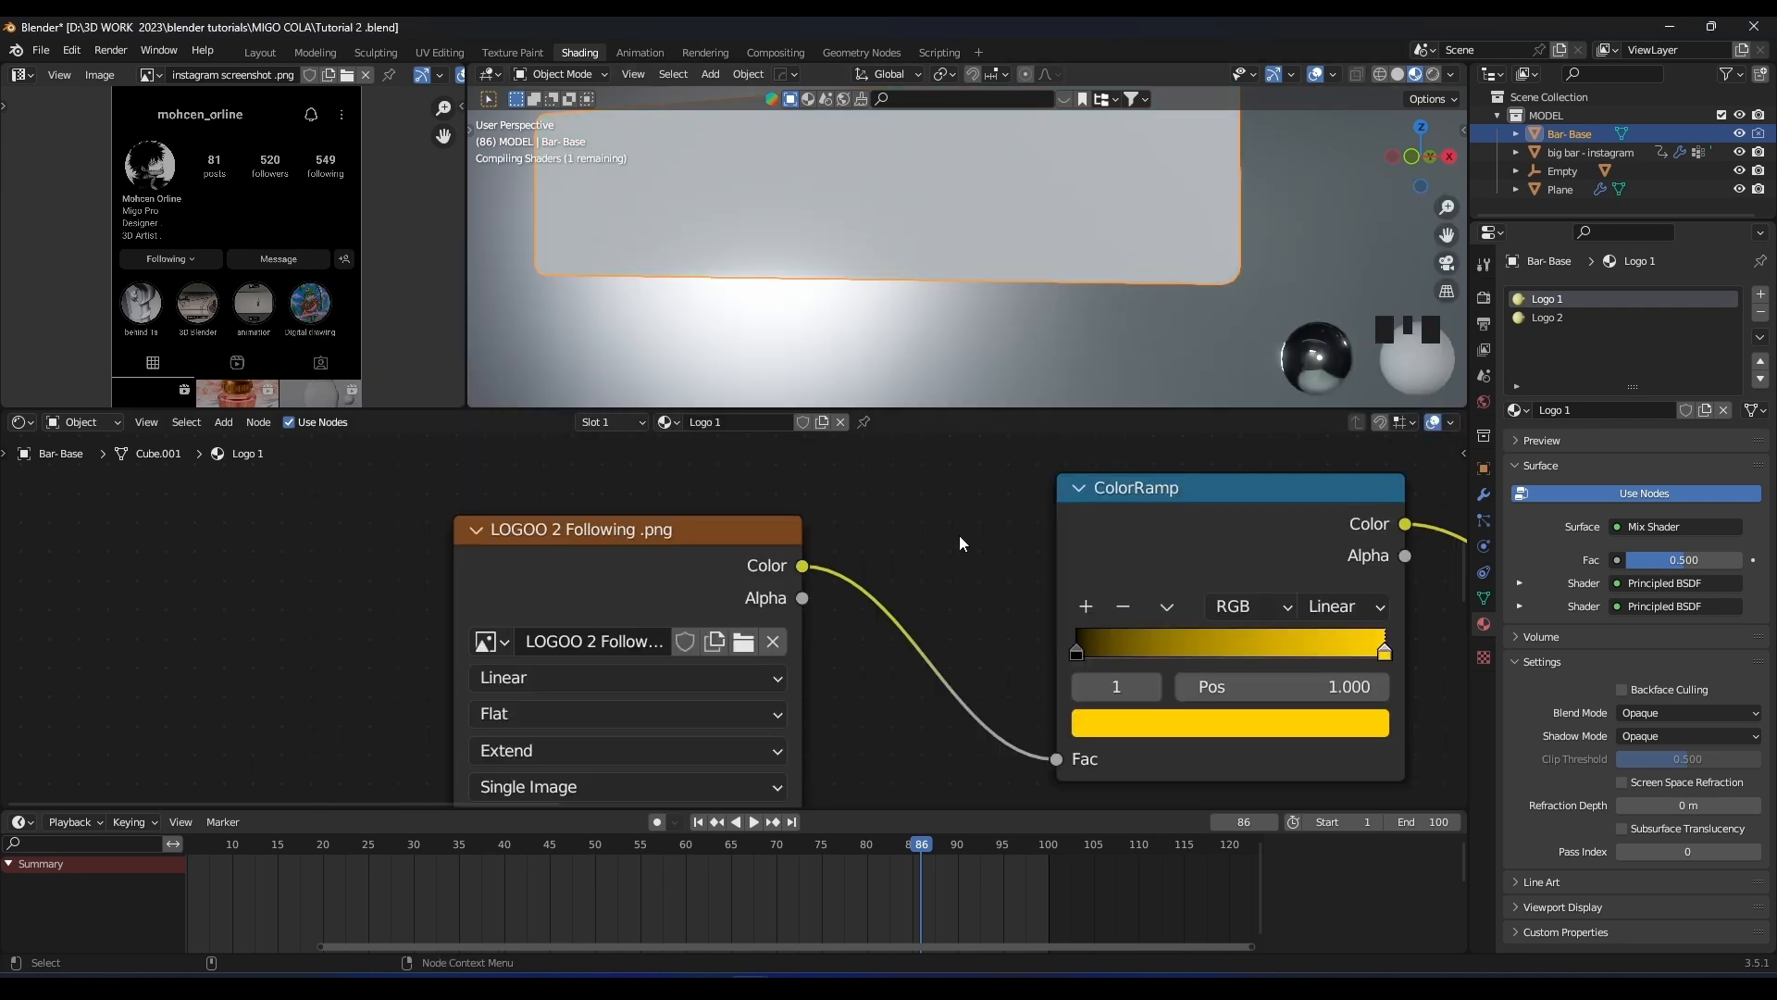
Set the Mix Shader's Fac to 0
scroll(958, 529, "down", 5)
scroll(1019, 523, "down", 6)
middle_click_drag(1070, 514, 759, 519, "shift")
middle_click_drag(1329, 623, 1191, 623, "shift")
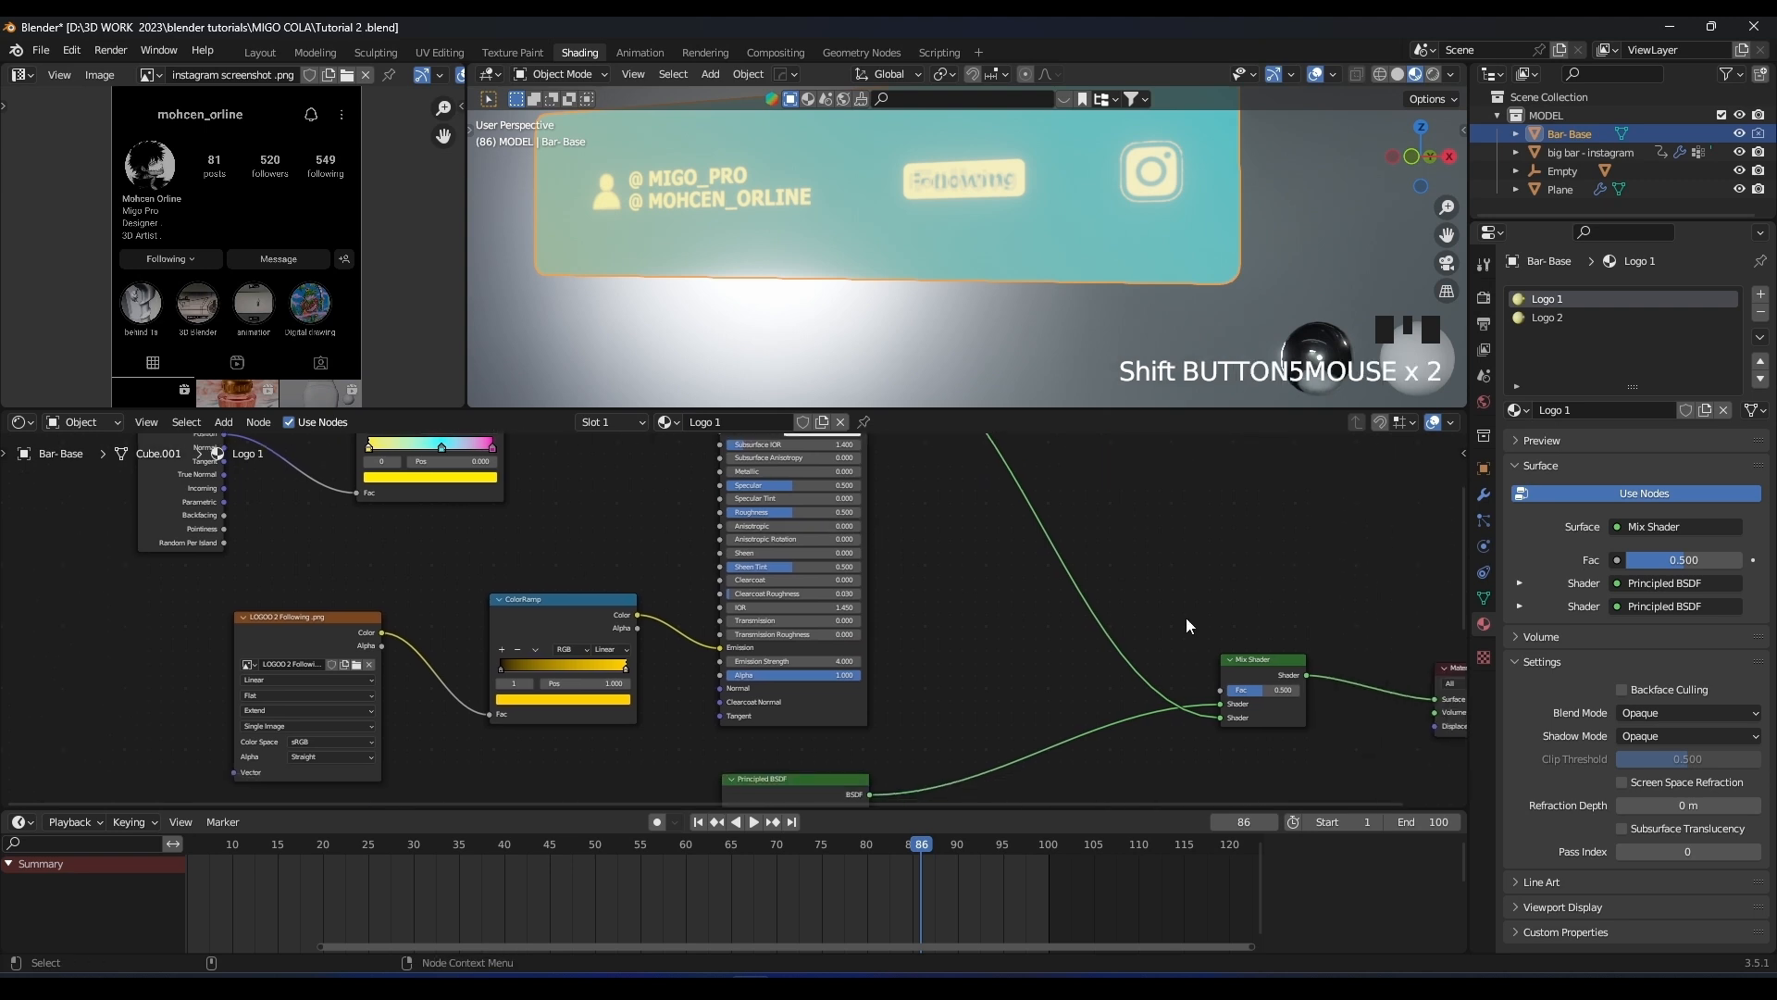
scroll(1047, 598, "up", 5)
scroll(1047, 599, "up", 5)
middle_click_drag(833, 616, 726, 619, "shift")
left_click_drag(726, 619, 597, 619)
left_click(715, 623)
key("Return")
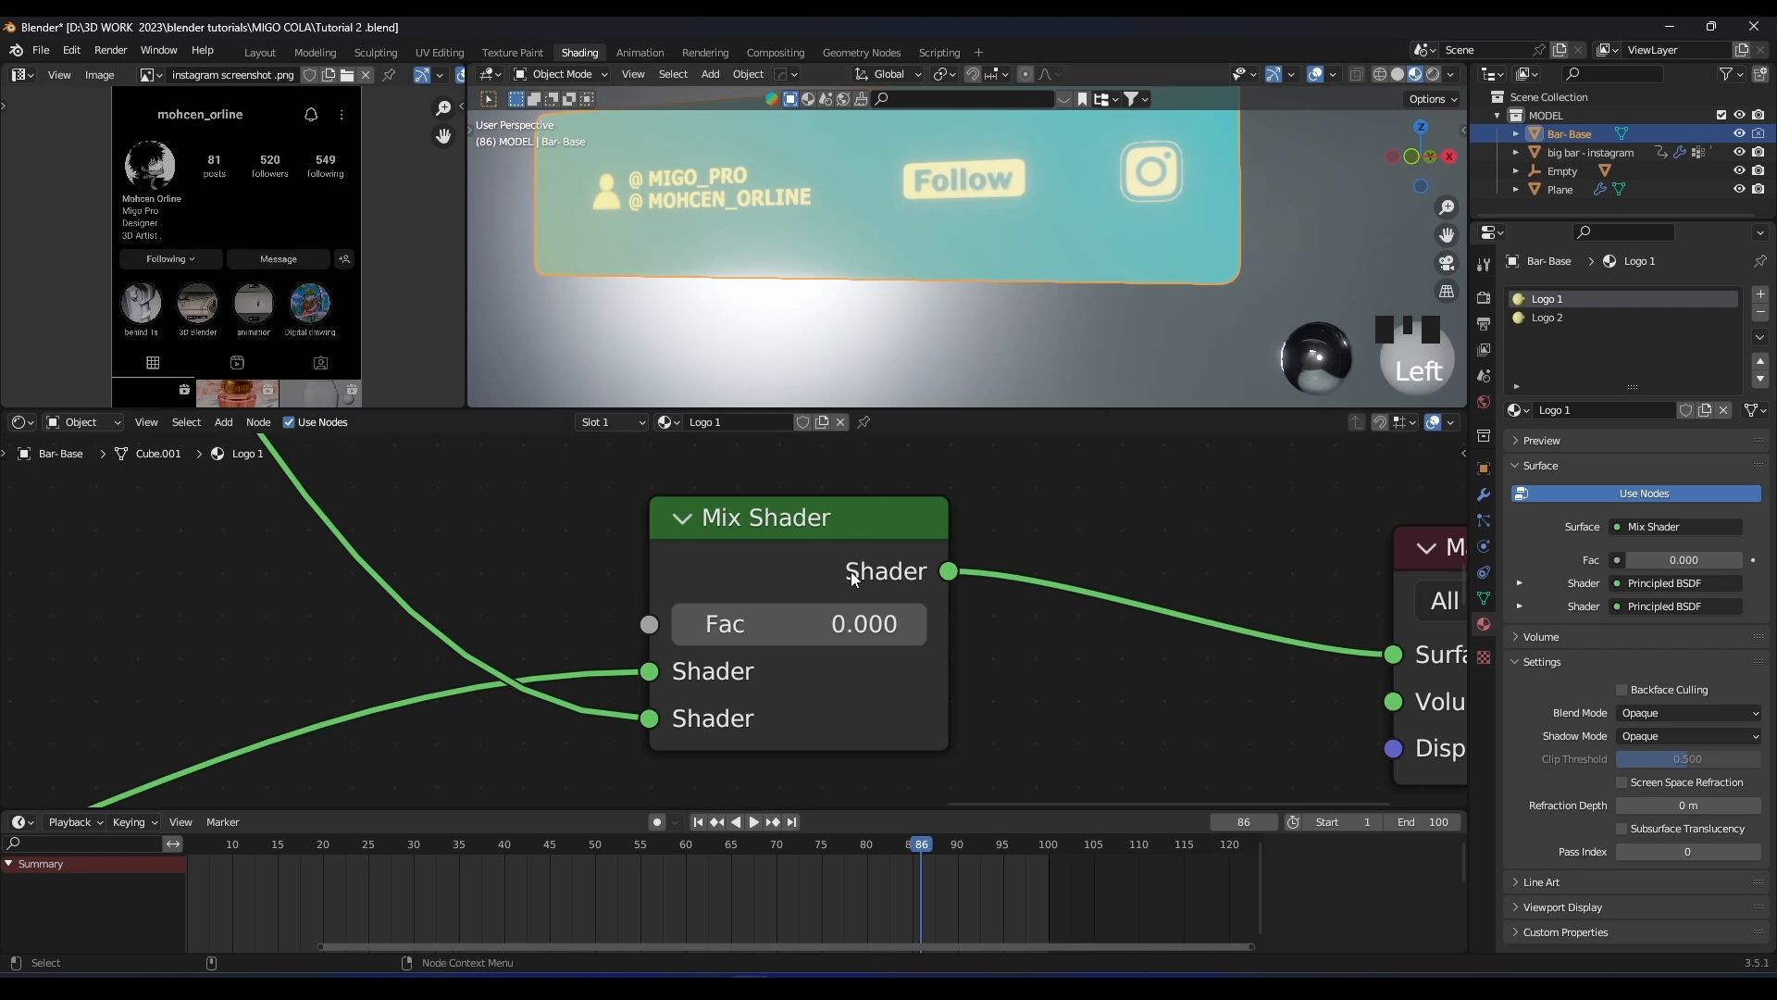
Test the switch between the two logos by raising the Mix Shader's Fac to 1.000 and returning it to 0.000
left_click_drag(713, 623, 971, 623)
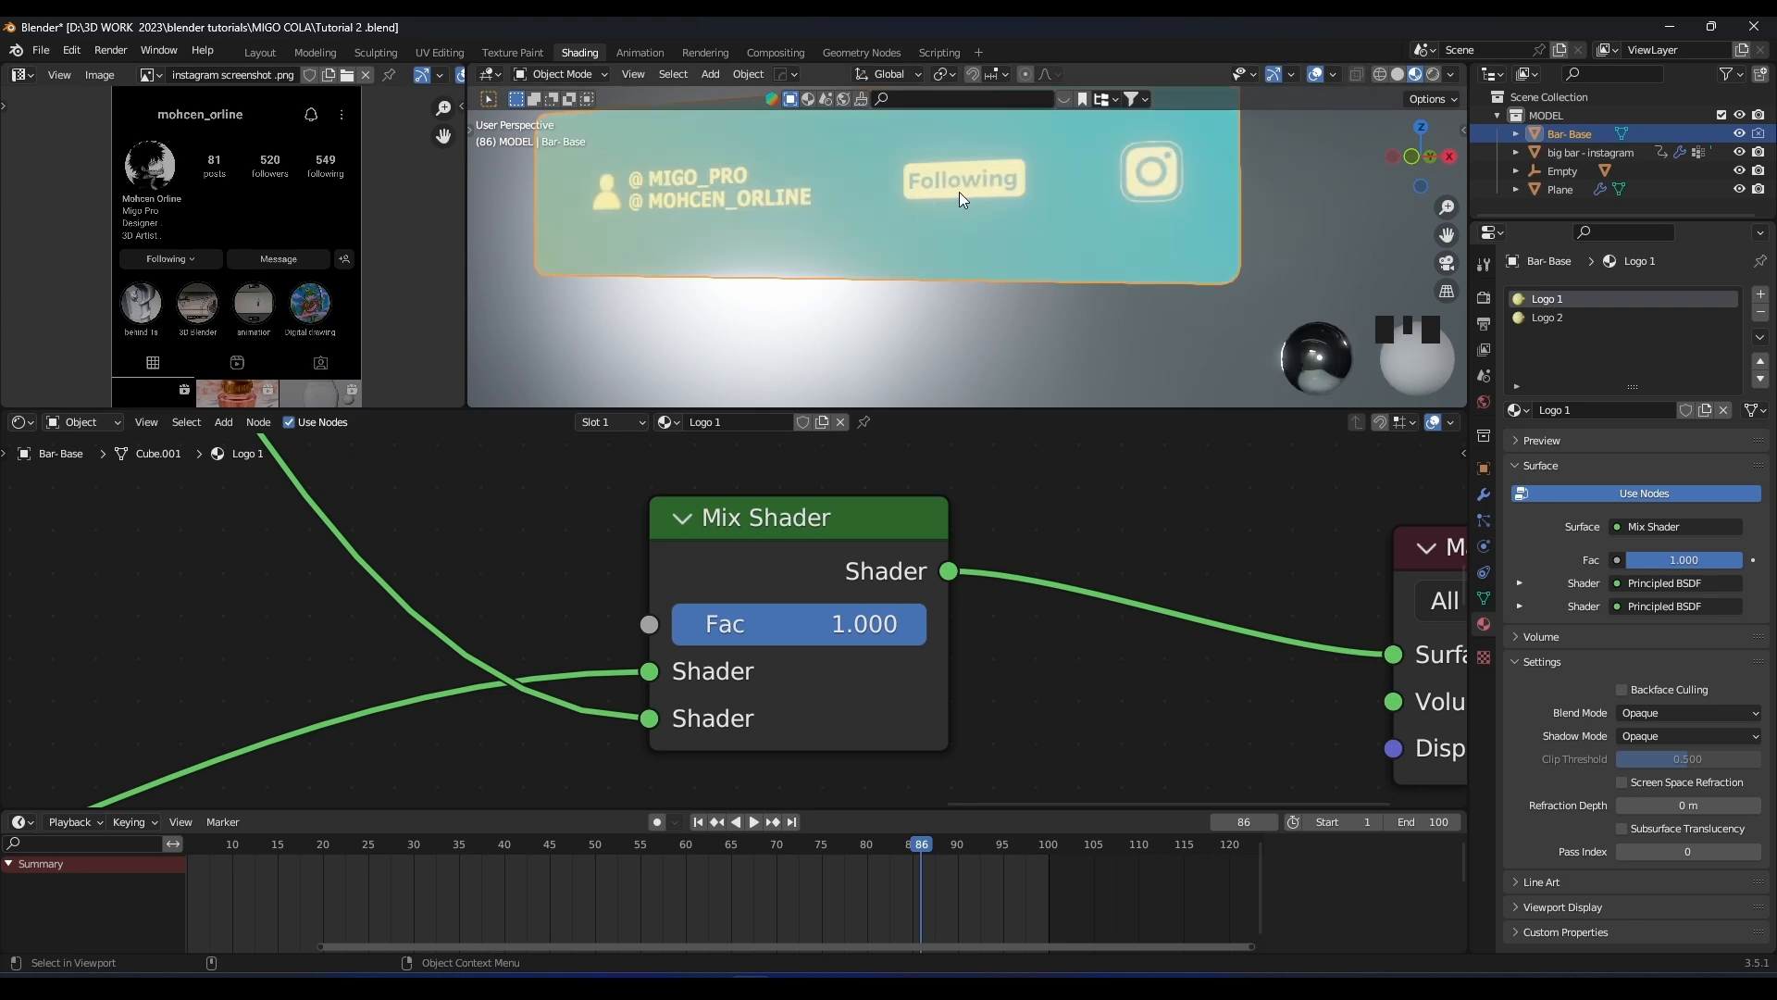
left_click_drag(903, 623, 673, 631)
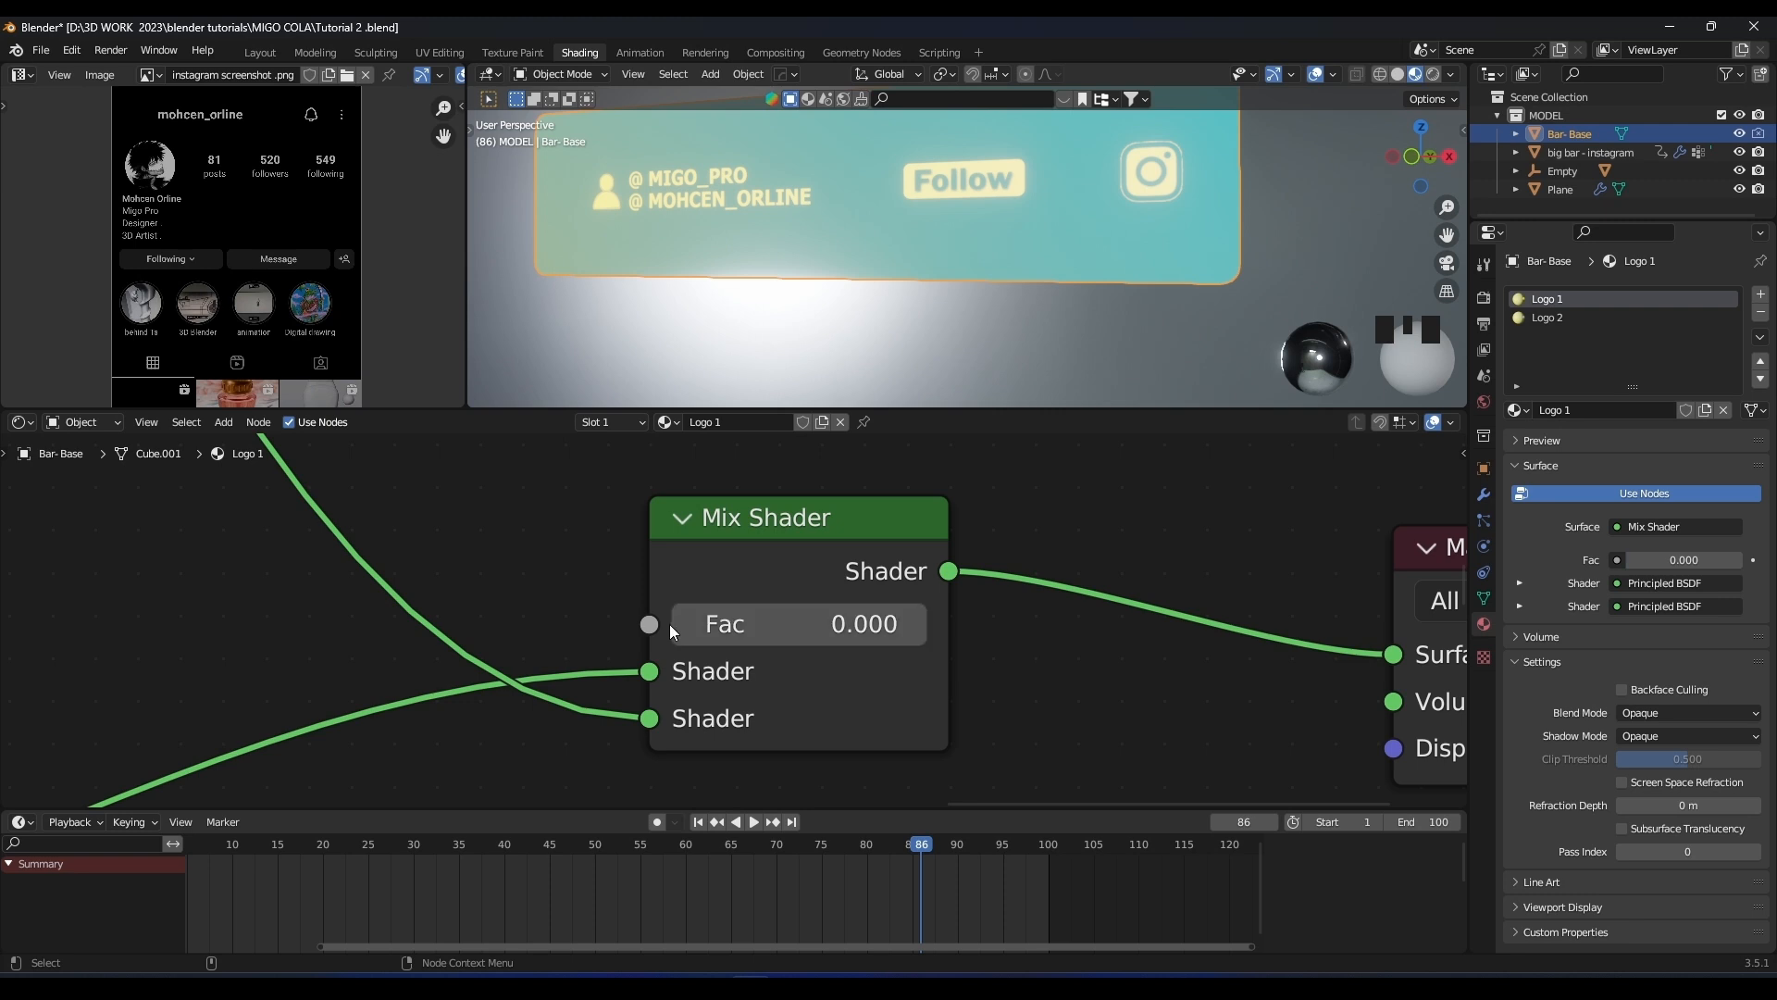
scroll(922, 263, "down", 11)
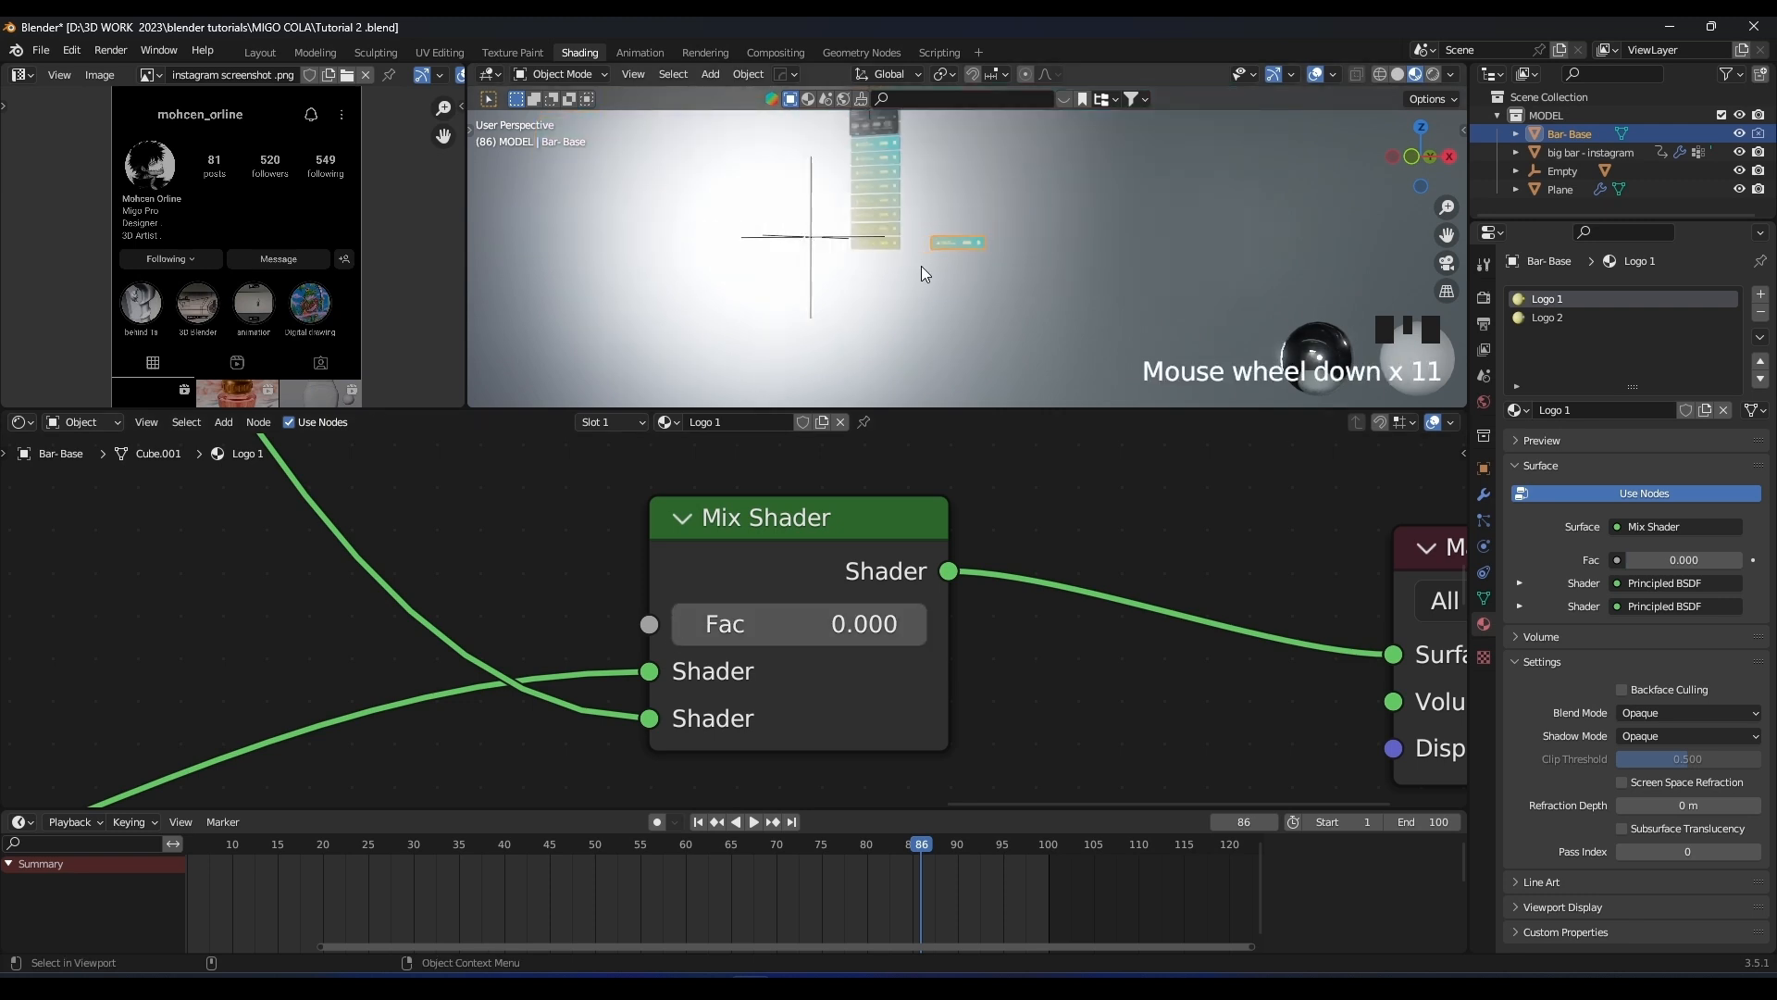
mouse_move(690, 623)
left_mouse_down()
mouse_move(806, 623)
mouse_move(673, 625)
left_mouse_up()
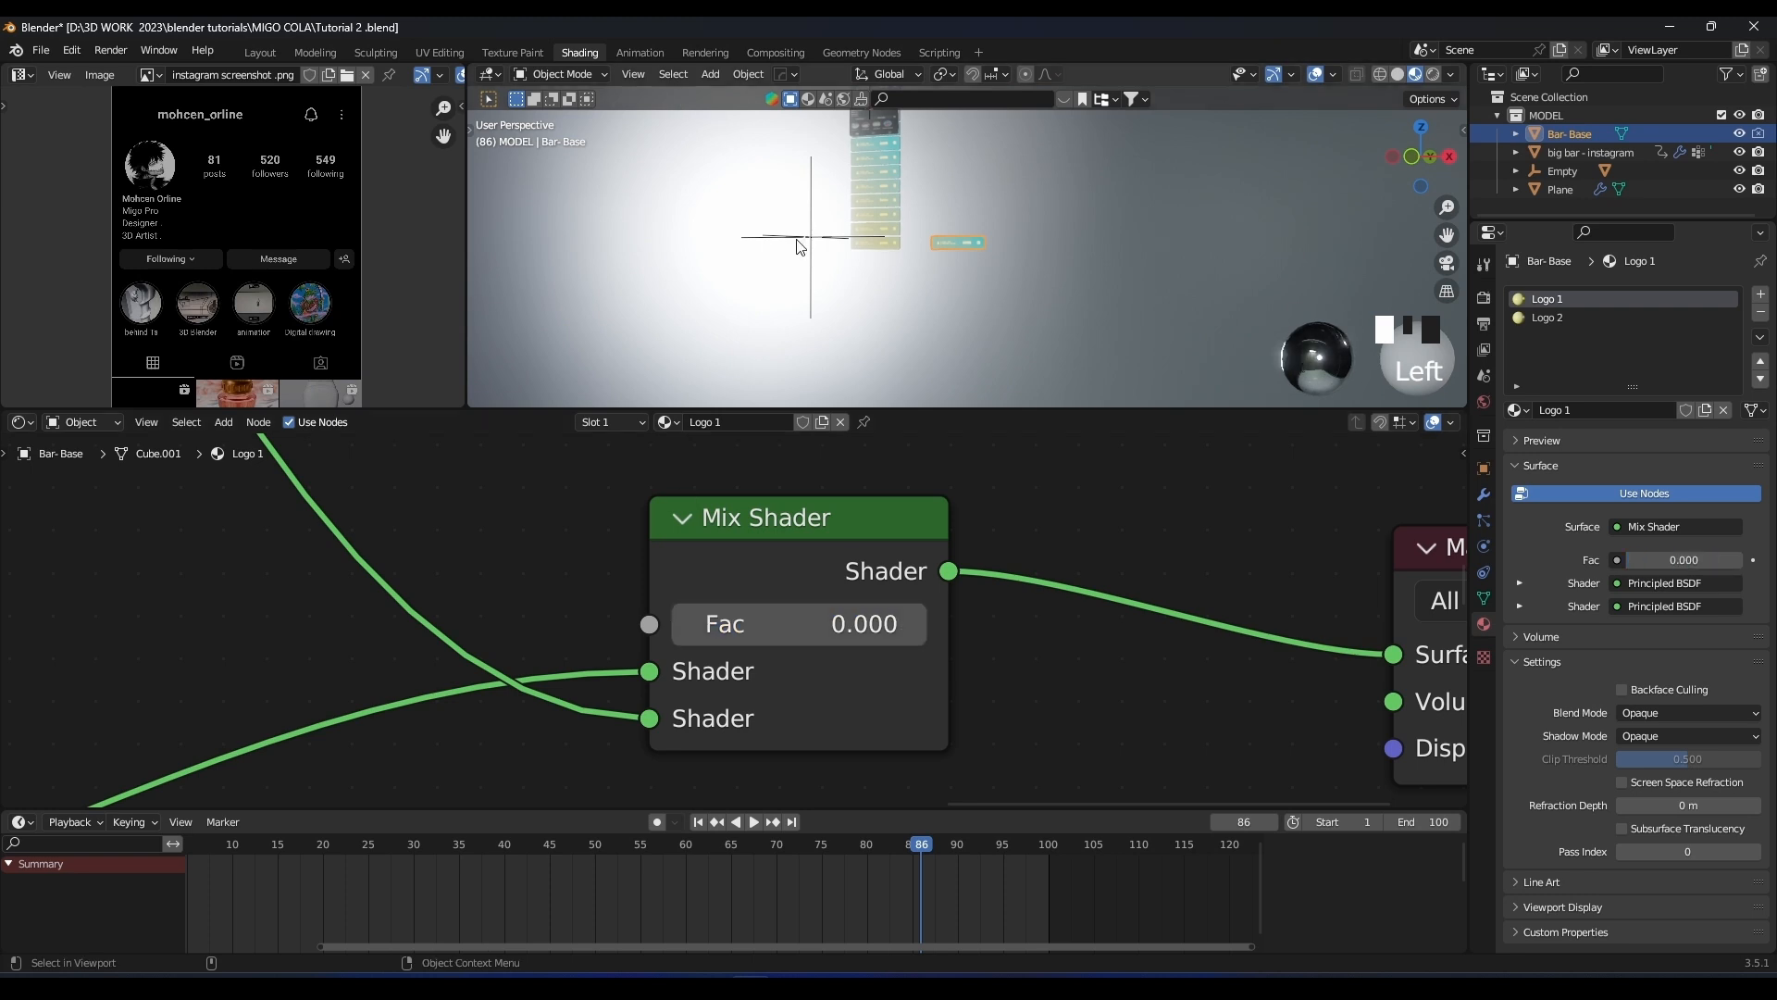
Compare Bar-Base's Logo 1 and Logo 2 material slots alongside the bar stack
scroll(931, 258, "down", 3)
scroll(929, 255, "up", 3)
middle_click_drag(815, 190, 1001, 186, "shift")
scroll(1102, 245, "up", 4)
scroll(1009, 212, "up", 4)
scroll(1039, 191, "down", 4)
scroll(999, 188, "up", 5)
left_click(1553, 321)
left_click(1557, 299)
left_click(1555, 317)
left_click(1557, 299)
Examine the golden logos on the small bars along the gradient, from the lowest bars to those above the big Instagram bar
scroll(1009, 259, "up", 2)
middle_click_drag(1009, 259, 1030, 228)
scroll(1042, 231, "down", 2)
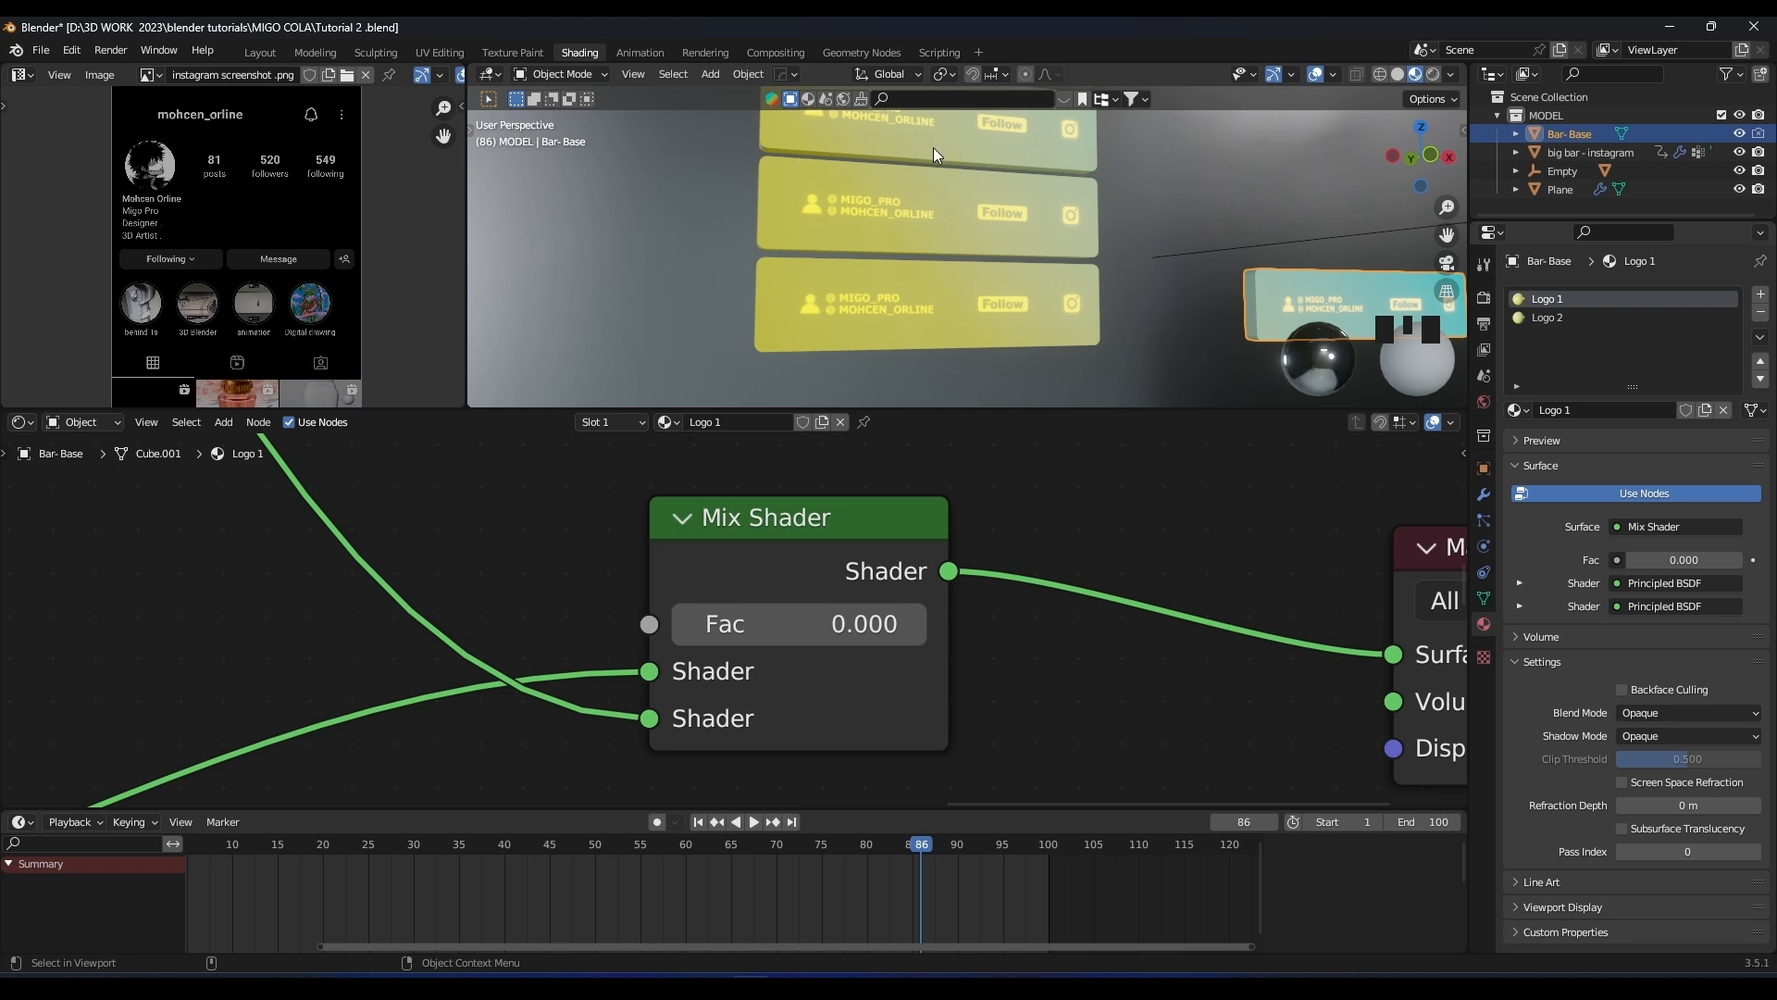
scroll(924, 142, "down", 5)
middle_click_drag(996, 380, 949, 280, "shift")
scroll(977, 249, "down", 2)
scroll(953, 261, "up", 7)
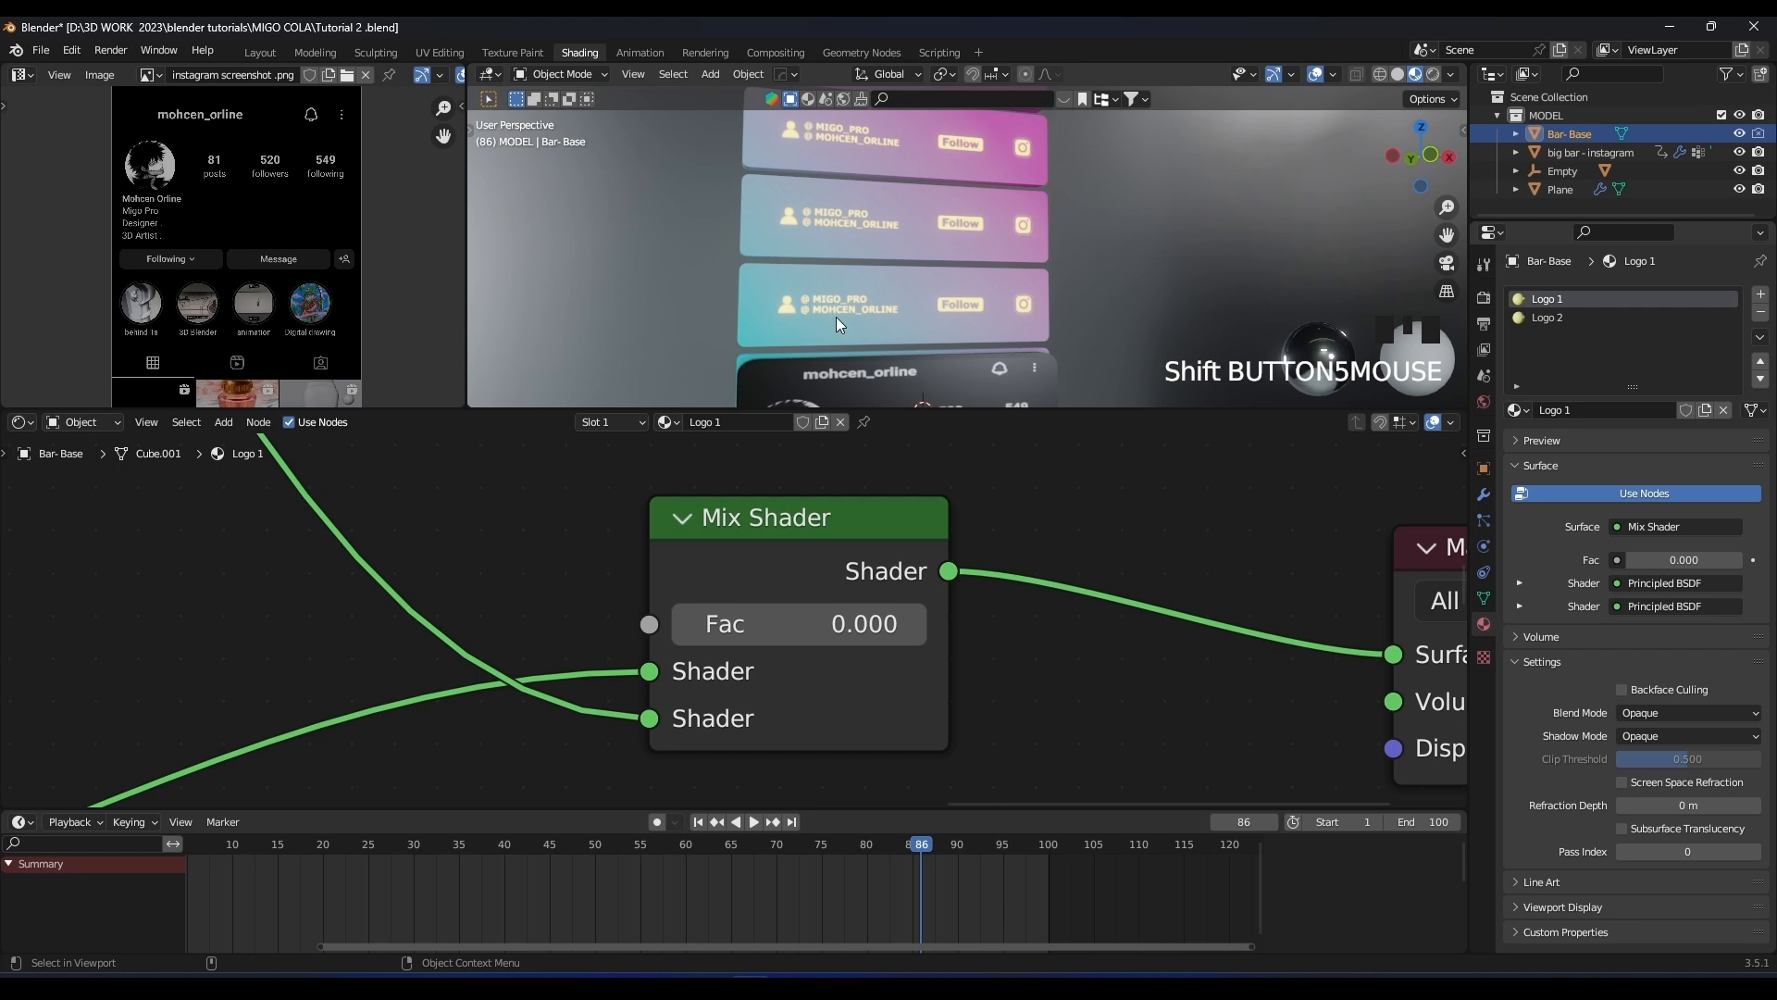
scroll(953, 592, "down", 4)
scroll(915, 574, "down", 3)
scroll(915, 574, "down", 7)
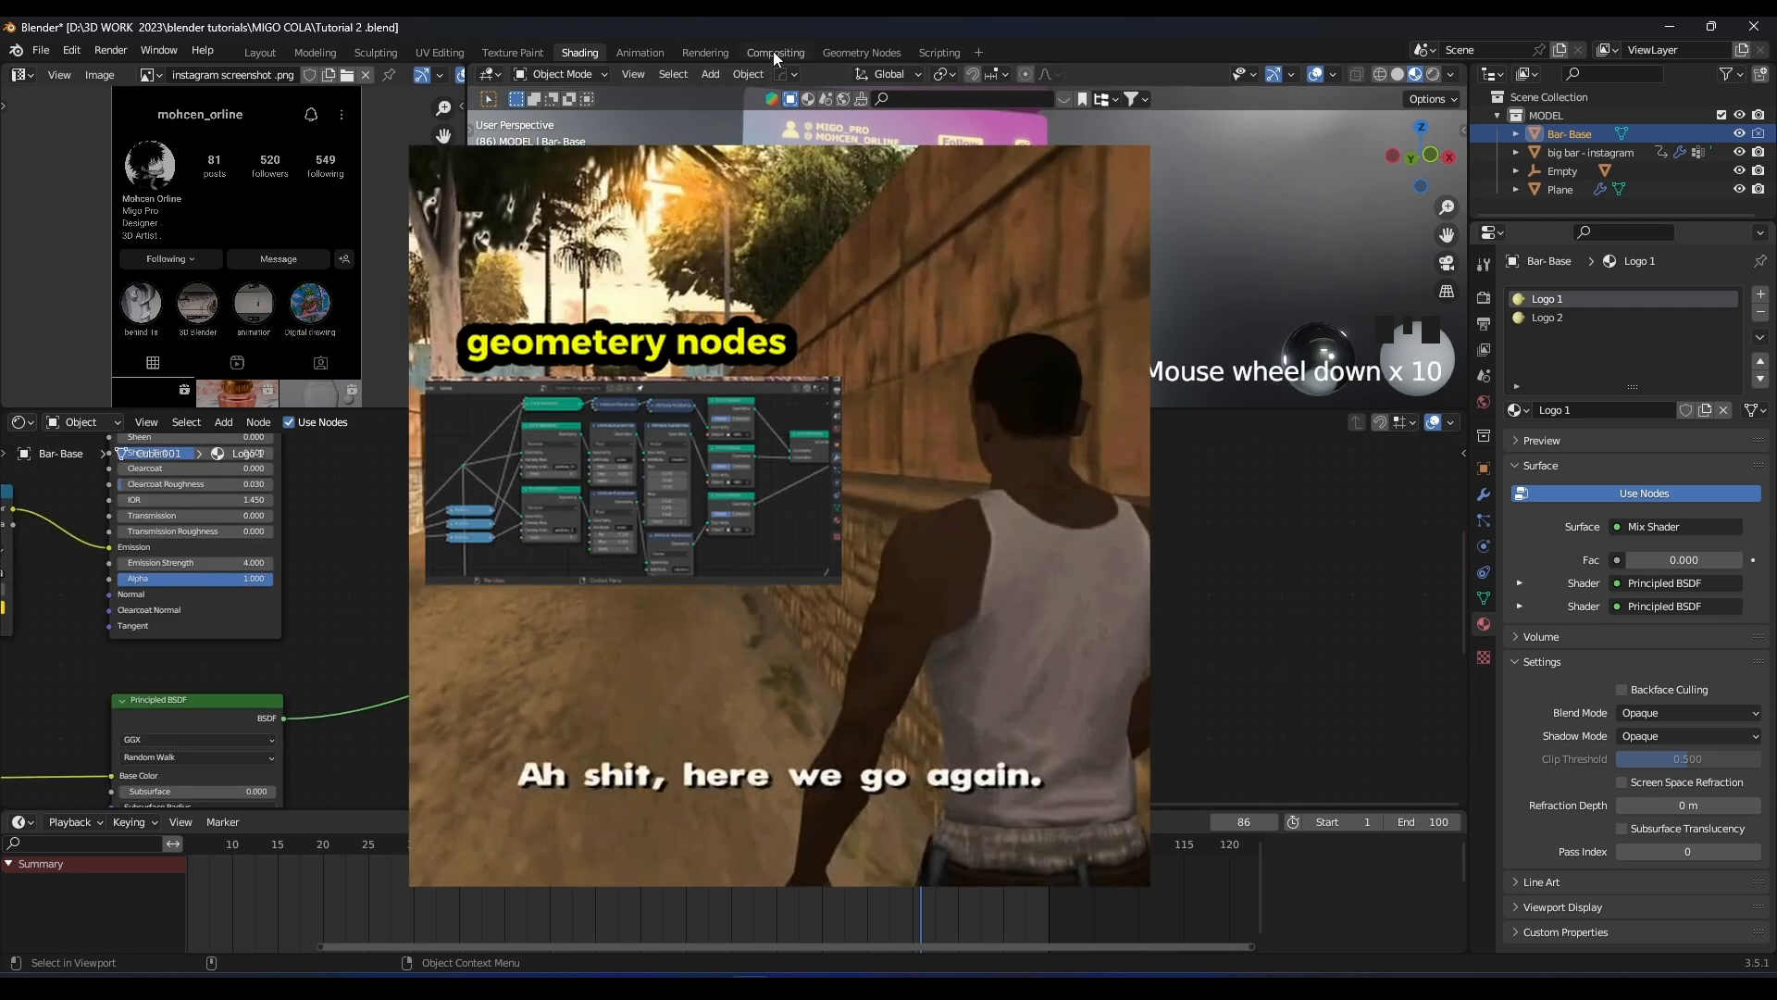
Open the Geometry Nodes workspace and move the Group Output node farther from the Set Position node
left_click(870, 55)
middle_click_drag(656, 790, 895, 809)
scroll(730, 793, "up", 4)
left_click_drag(969, 767, 1121, 768)
middle_click_drag(714, 763, 898, 768)
scroll(915, 393, "down", 5)
Show the bar stack in Material Preview shading, with the small bars' logos in view
key("z")
left_click(914, 483)
mouse_move(915, 454)
middle_mouse_down()
mouse_move(948, 425)
mouse_move(889, 359)
mouse_move(790, 352)
mouse_move(861, 329)
middle_mouse_up()
scroll(864, 355, "up", 2)
key("shift+z")
key("z")
left_click(1056, 348)
key("z")
left_click(861, 398)
mouse_move(861, 398)
middle_mouse_down()
mouse_move(935, 402)
mouse_move(947, 310)
middle_mouse_up()
scroll(947, 309, "down", 1)
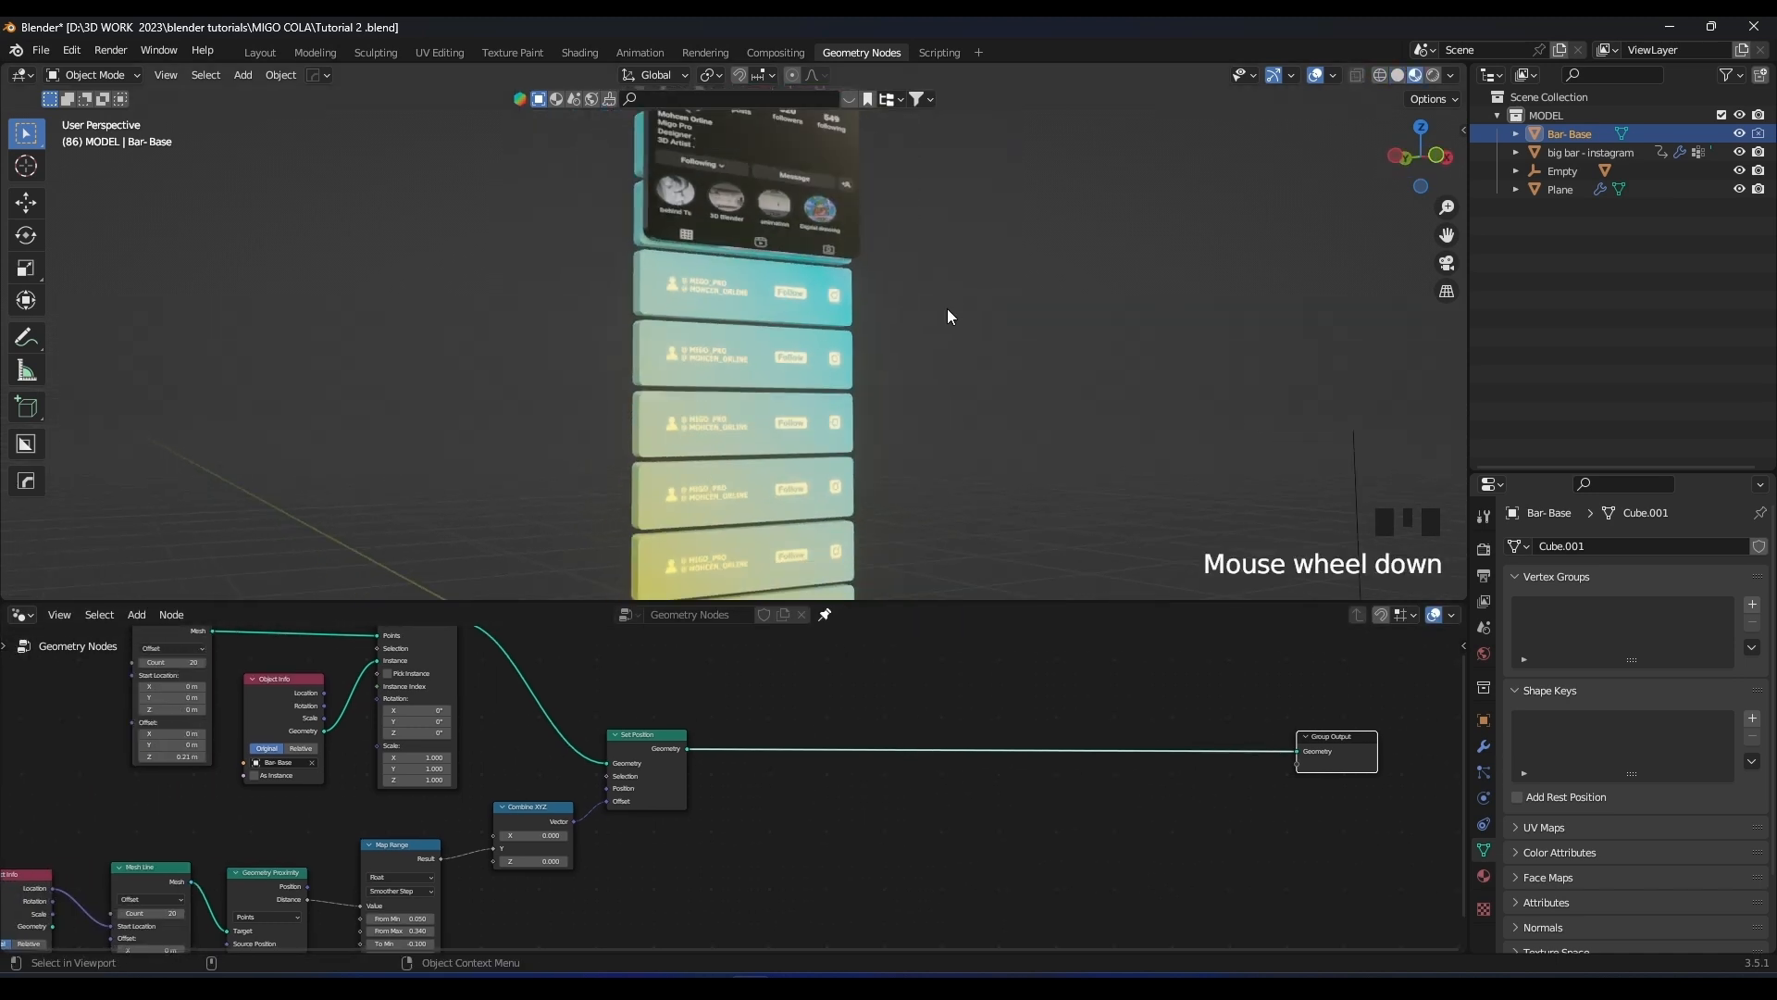
scroll(693, 380, "up", 2)
middle_click_drag(692, 380, 718, 472)
Insert a Set Material Index node between the Set Position and Group Output nodes
middle_click_drag(902, 818, 769, 827)
scroll(686, 840, "up", 6)
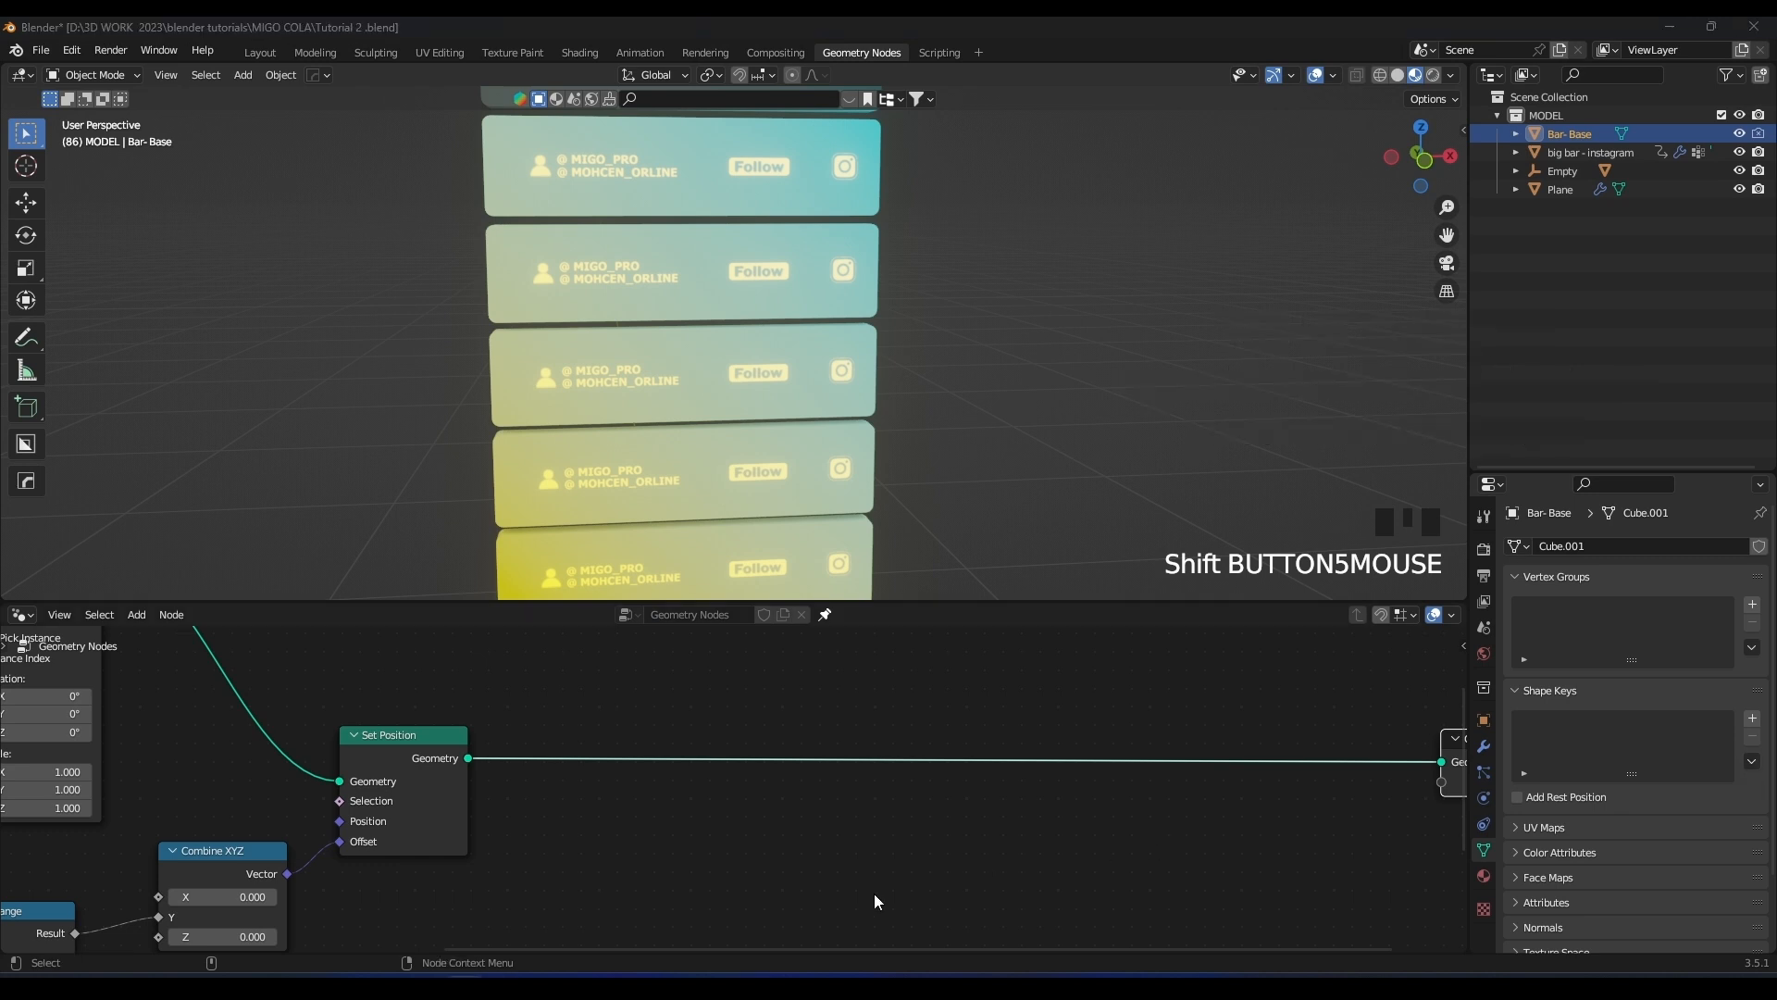
middle_click_drag(1129, 678, 994, 653)
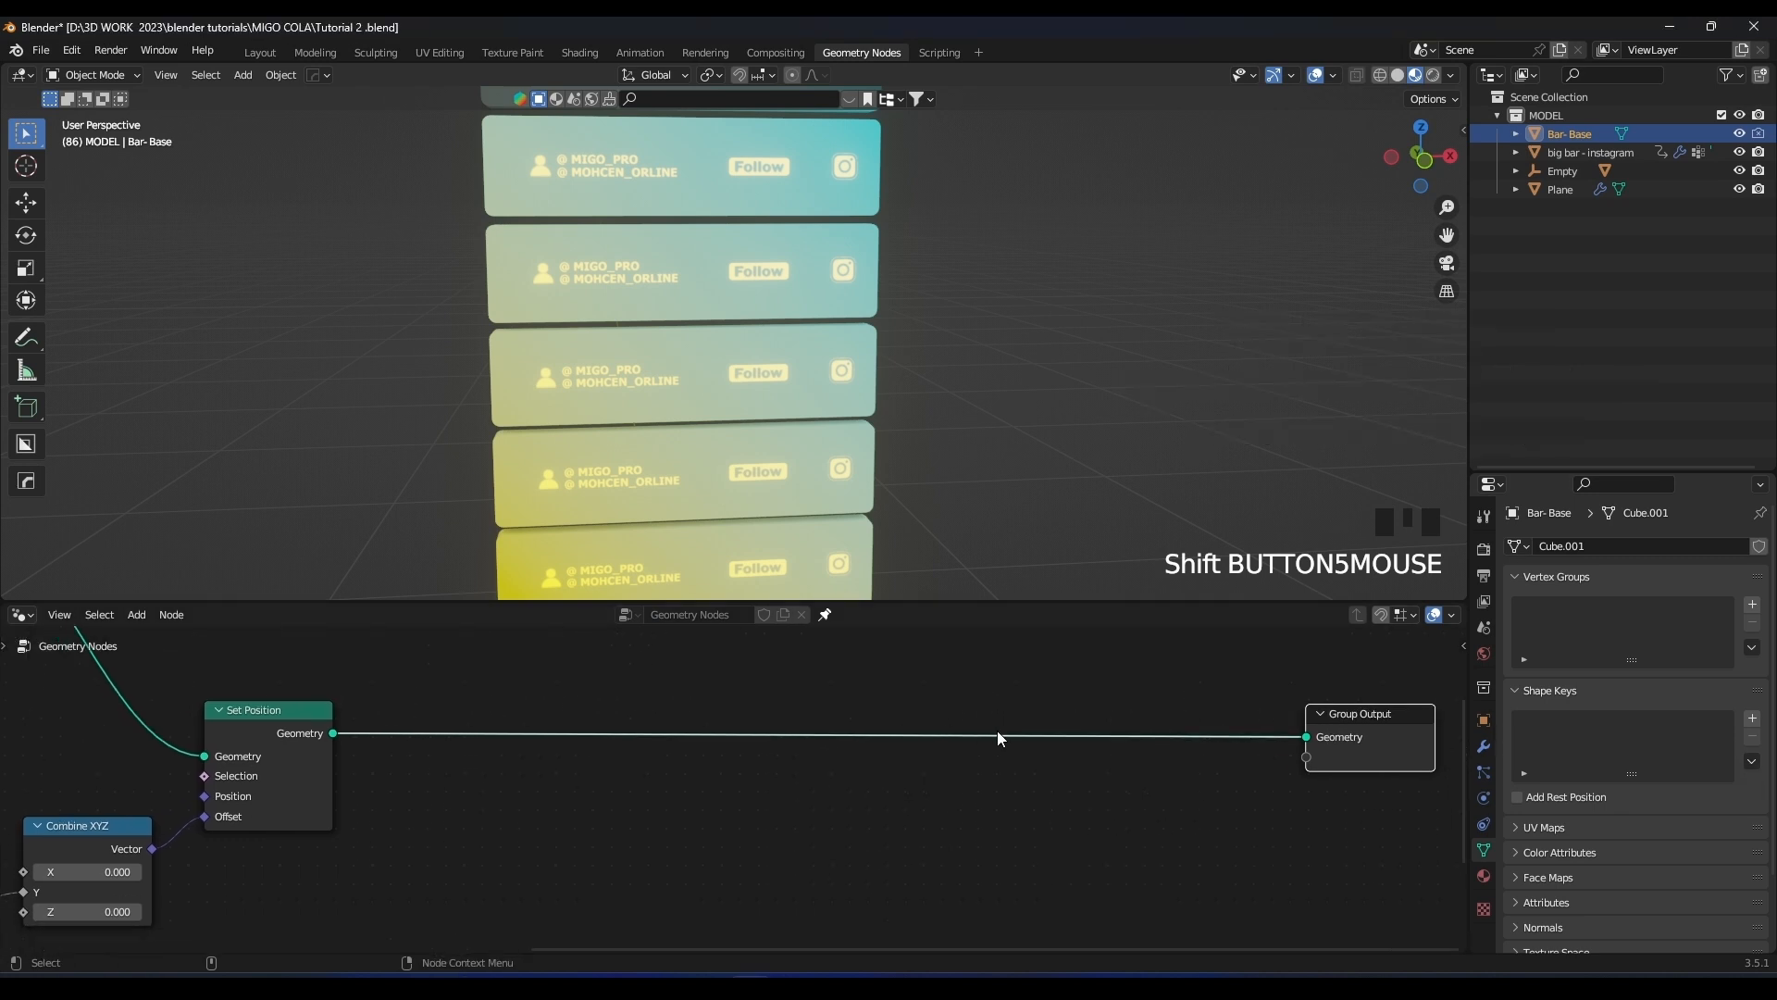
scroll(770, 481, "down", 4)
scroll(957, 420, "down", 2, "shift")
scroll(900, 746, "up", 2)
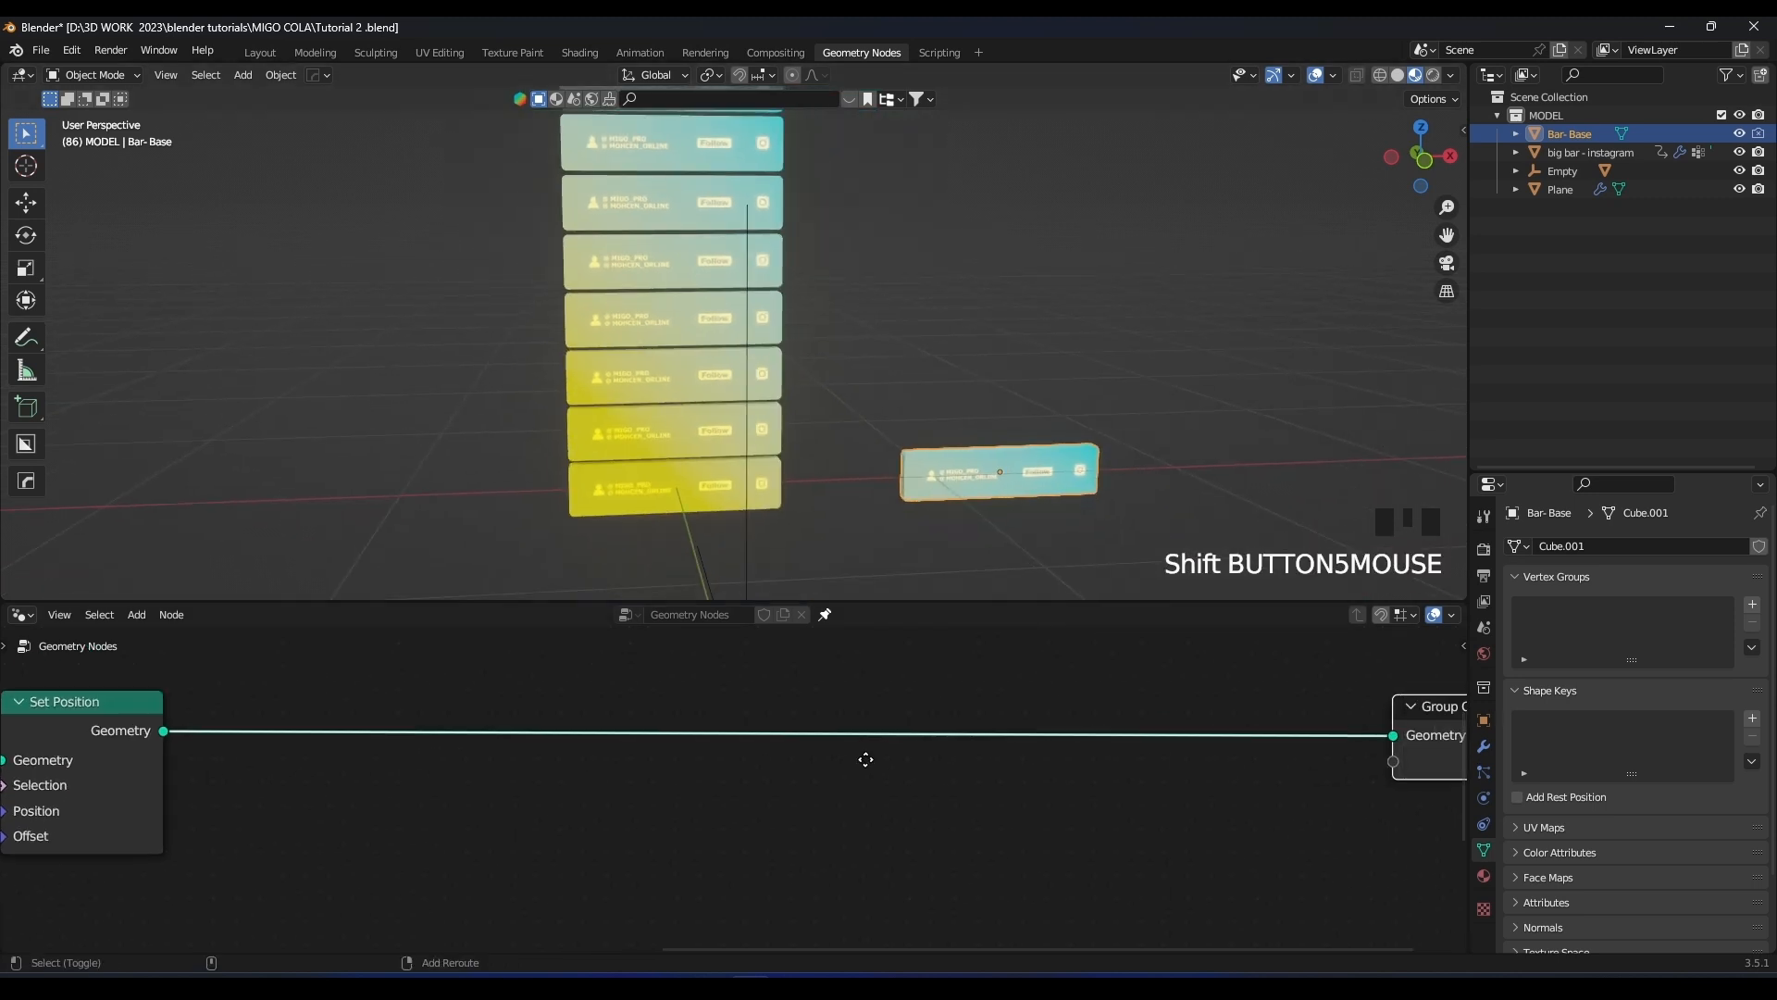
key("shift+a")
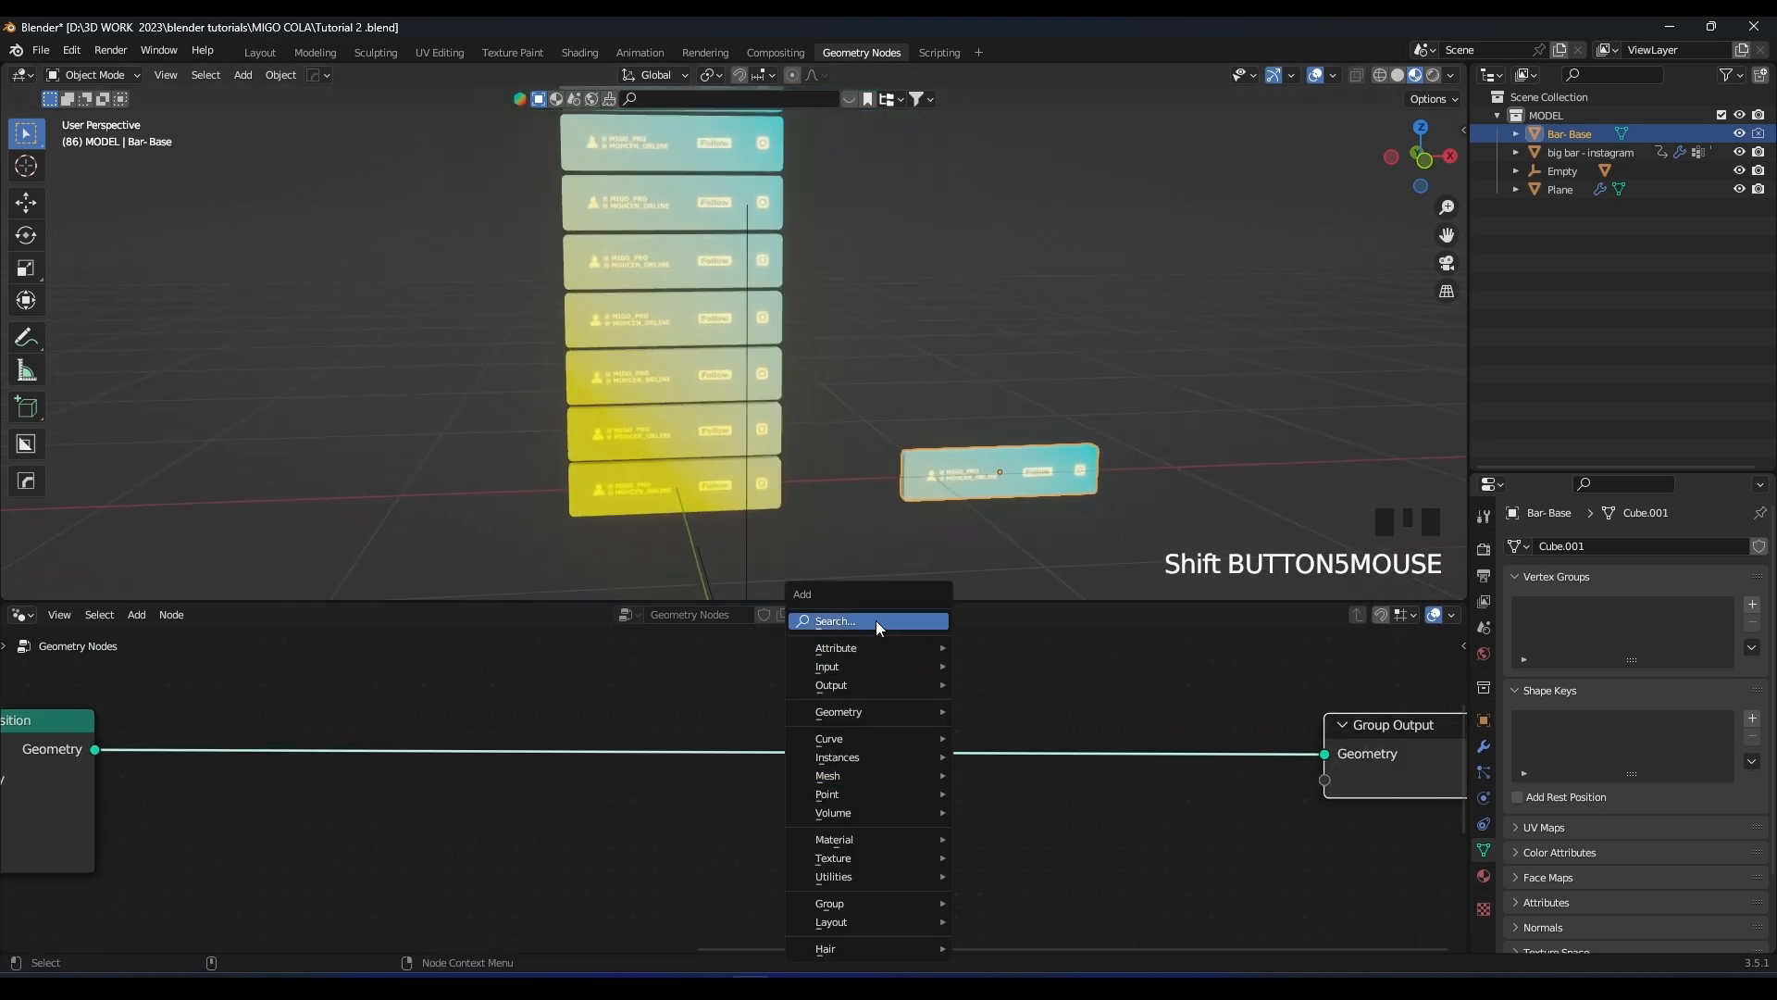
left_click(875, 620)
type("set mat")
key("Down")
key("Return")
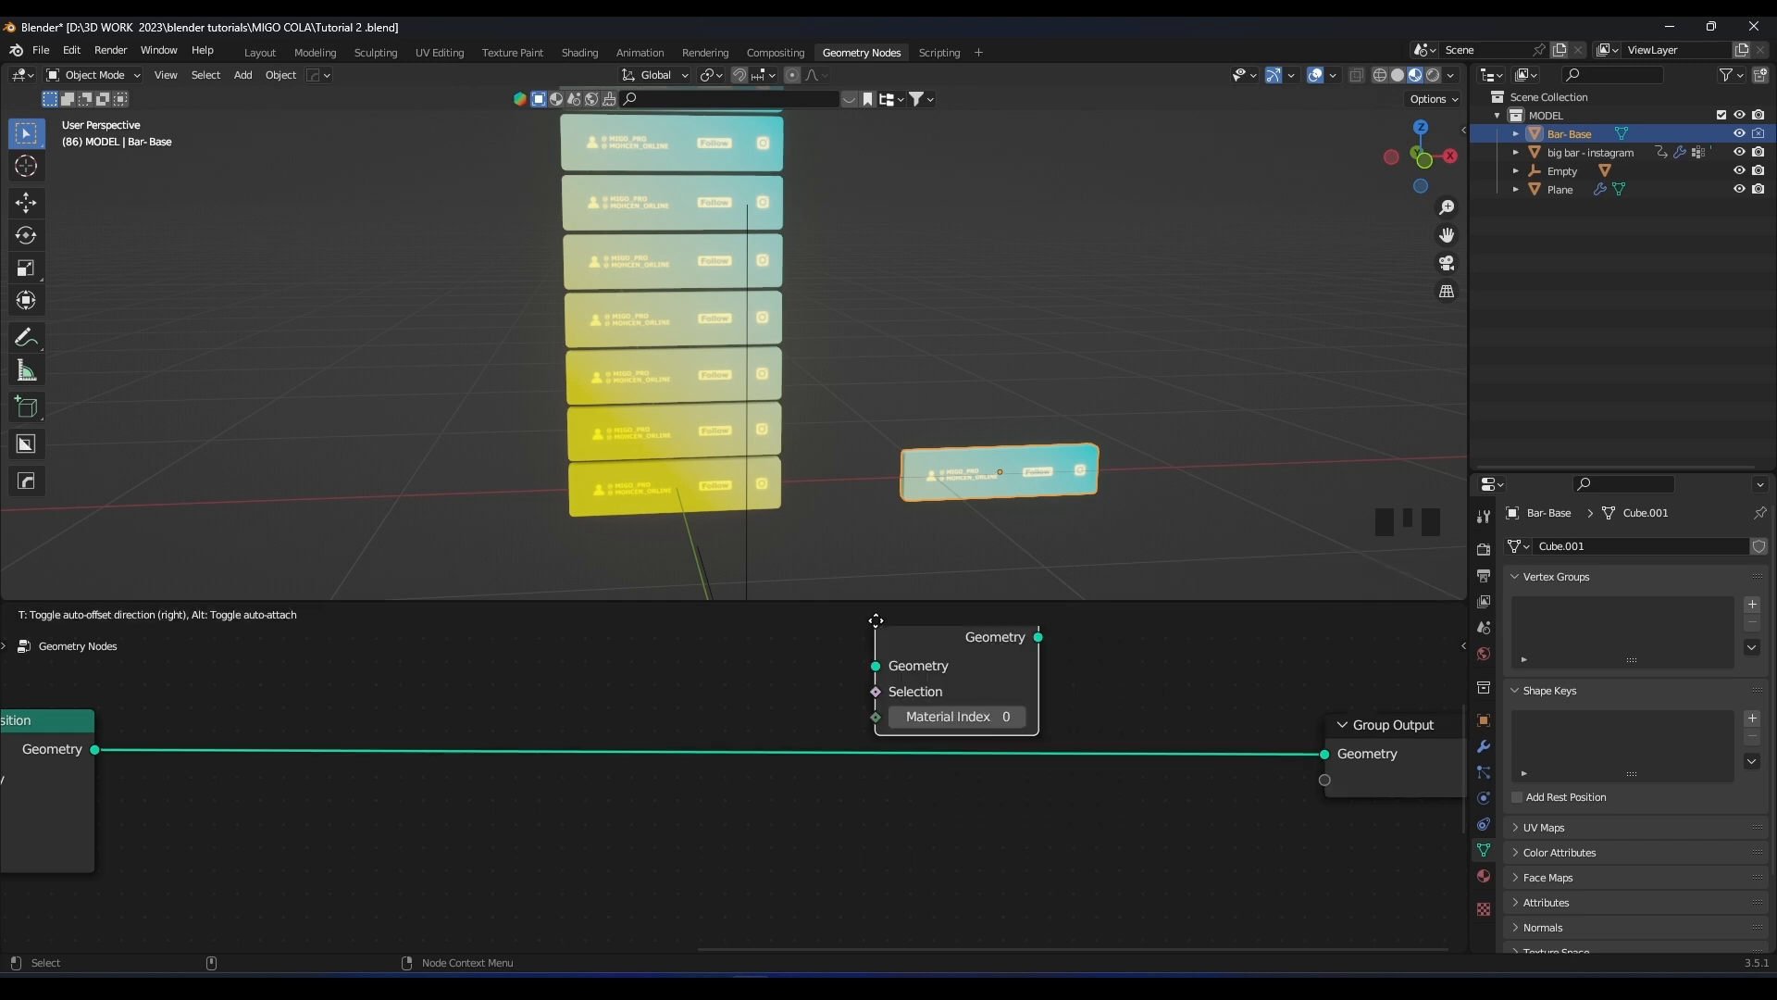
left_click(934, 730)
scroll(692, 365, "up", 4)
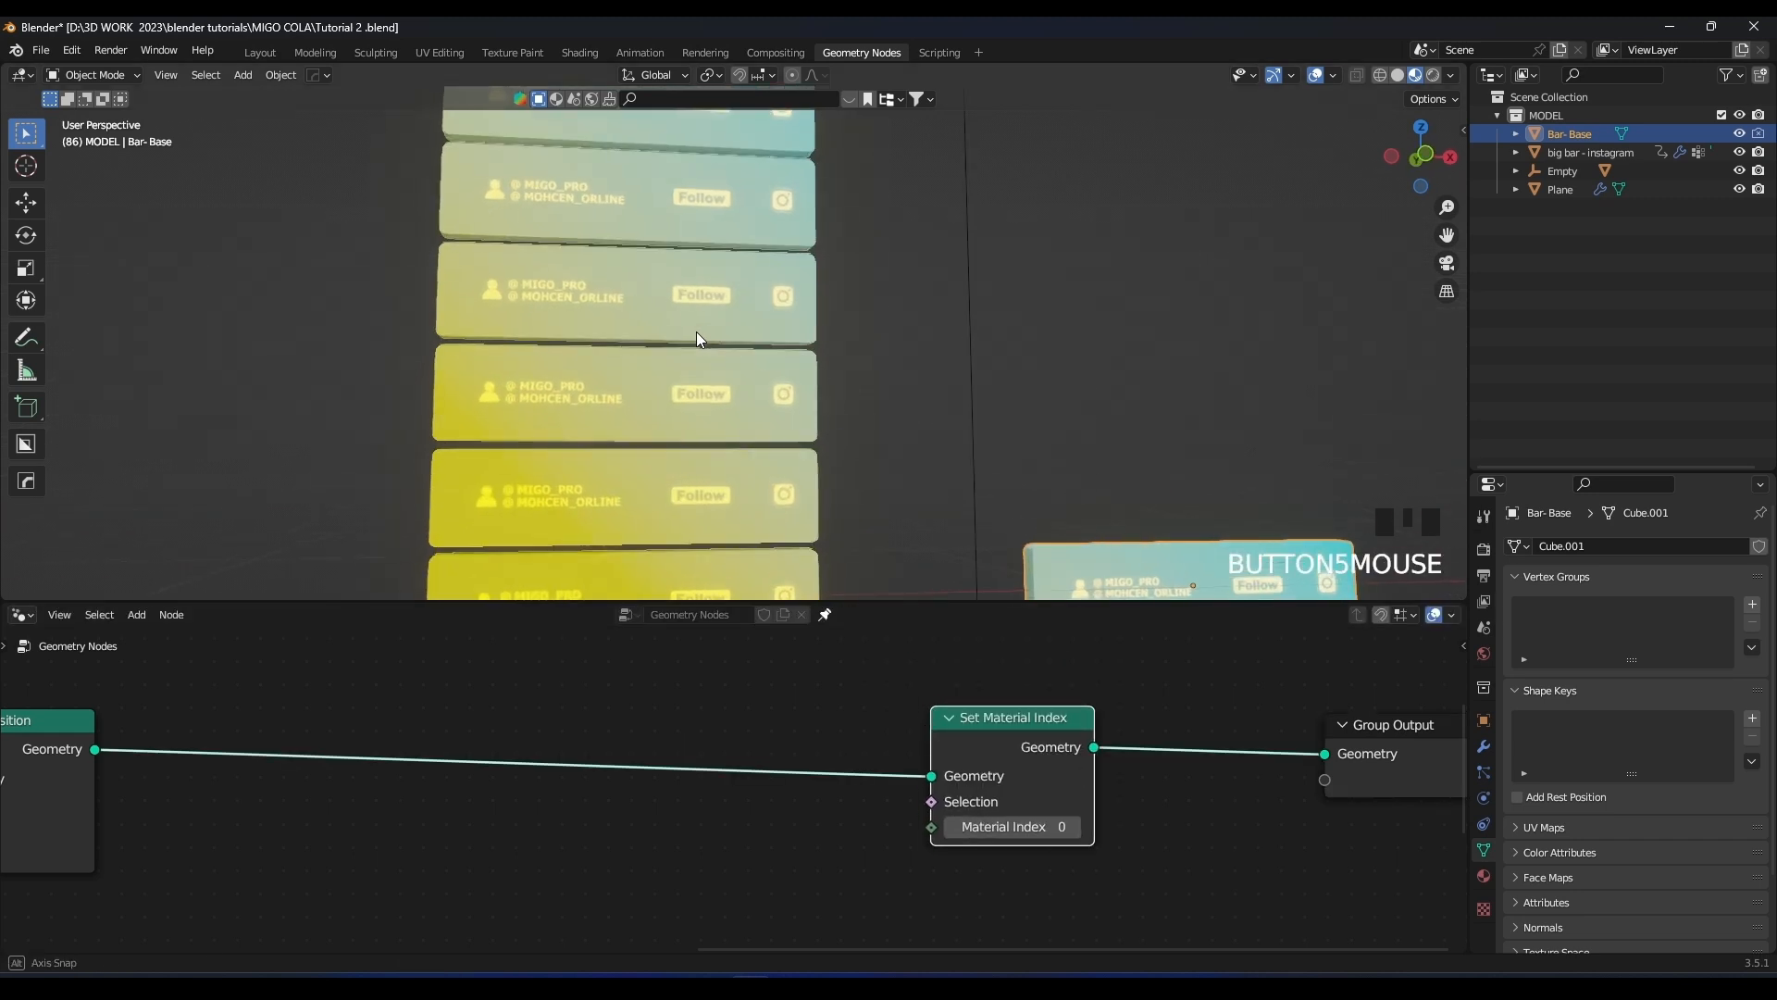
left_click_drag(975, 735, 923, 728)
Insert a Store Named Attribute node between the Set Position and Set Material Index nodes
middle_click_drag(520, 702, 635, 703)
key("shift+a")
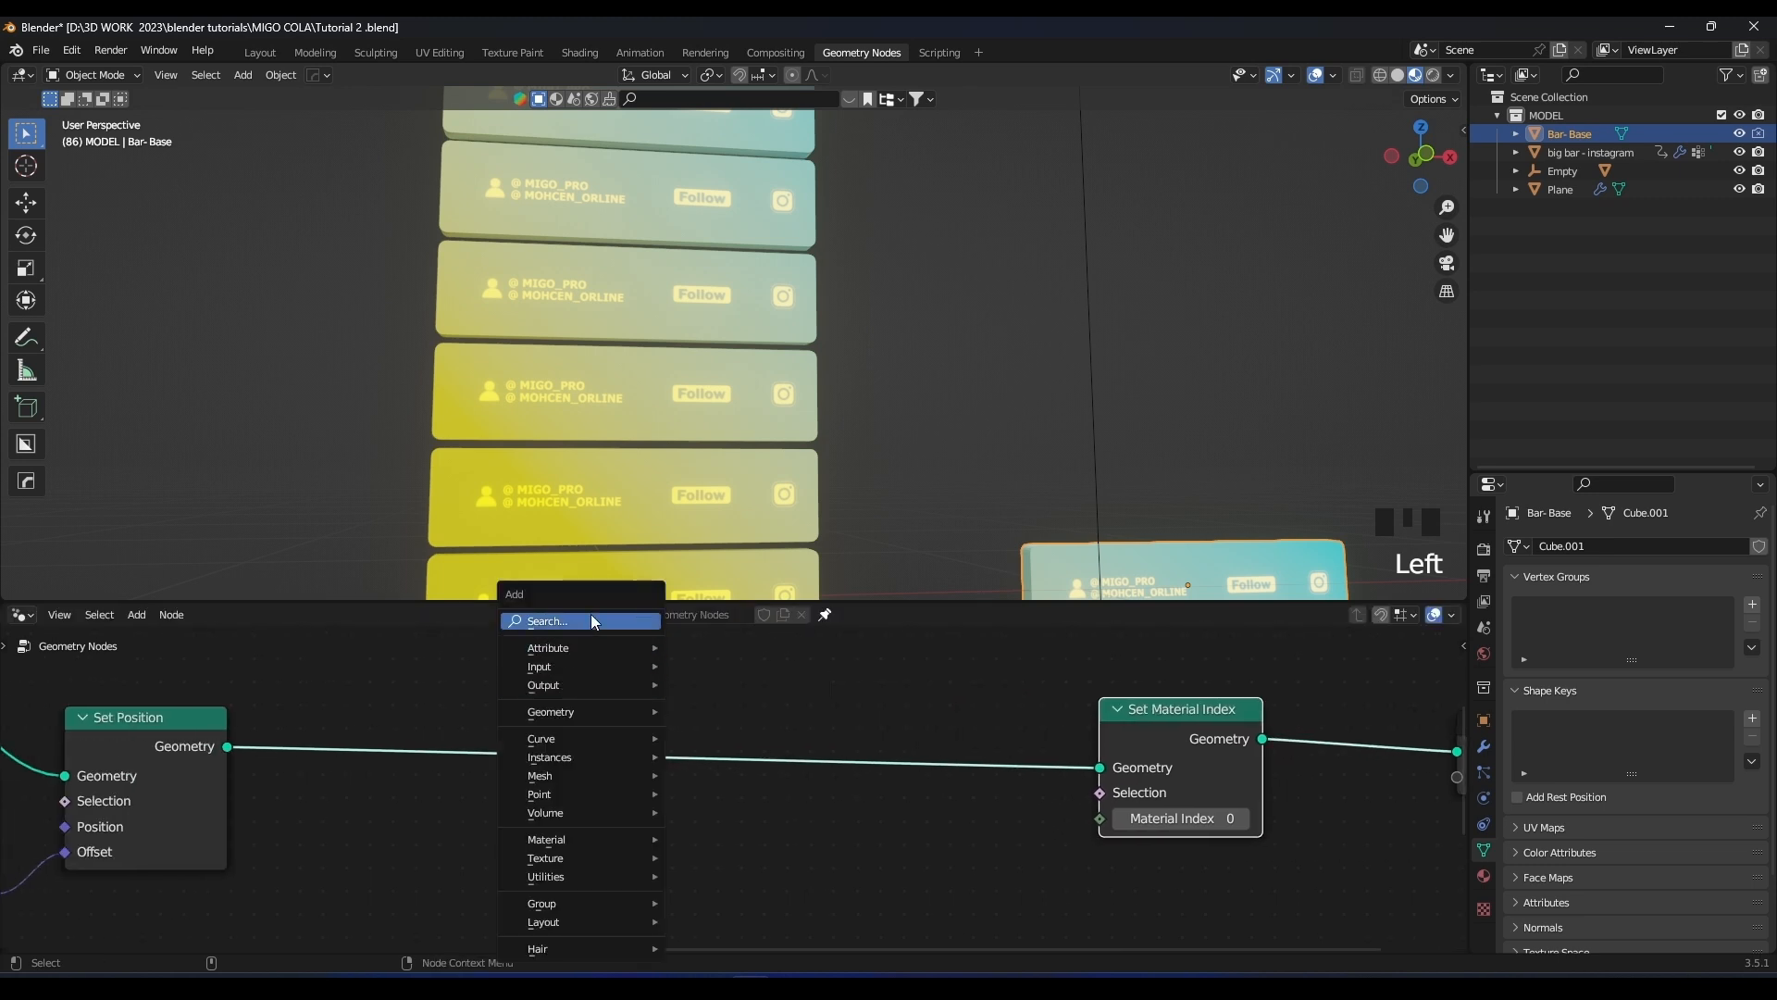
left_click(597, 622)
type("sto")
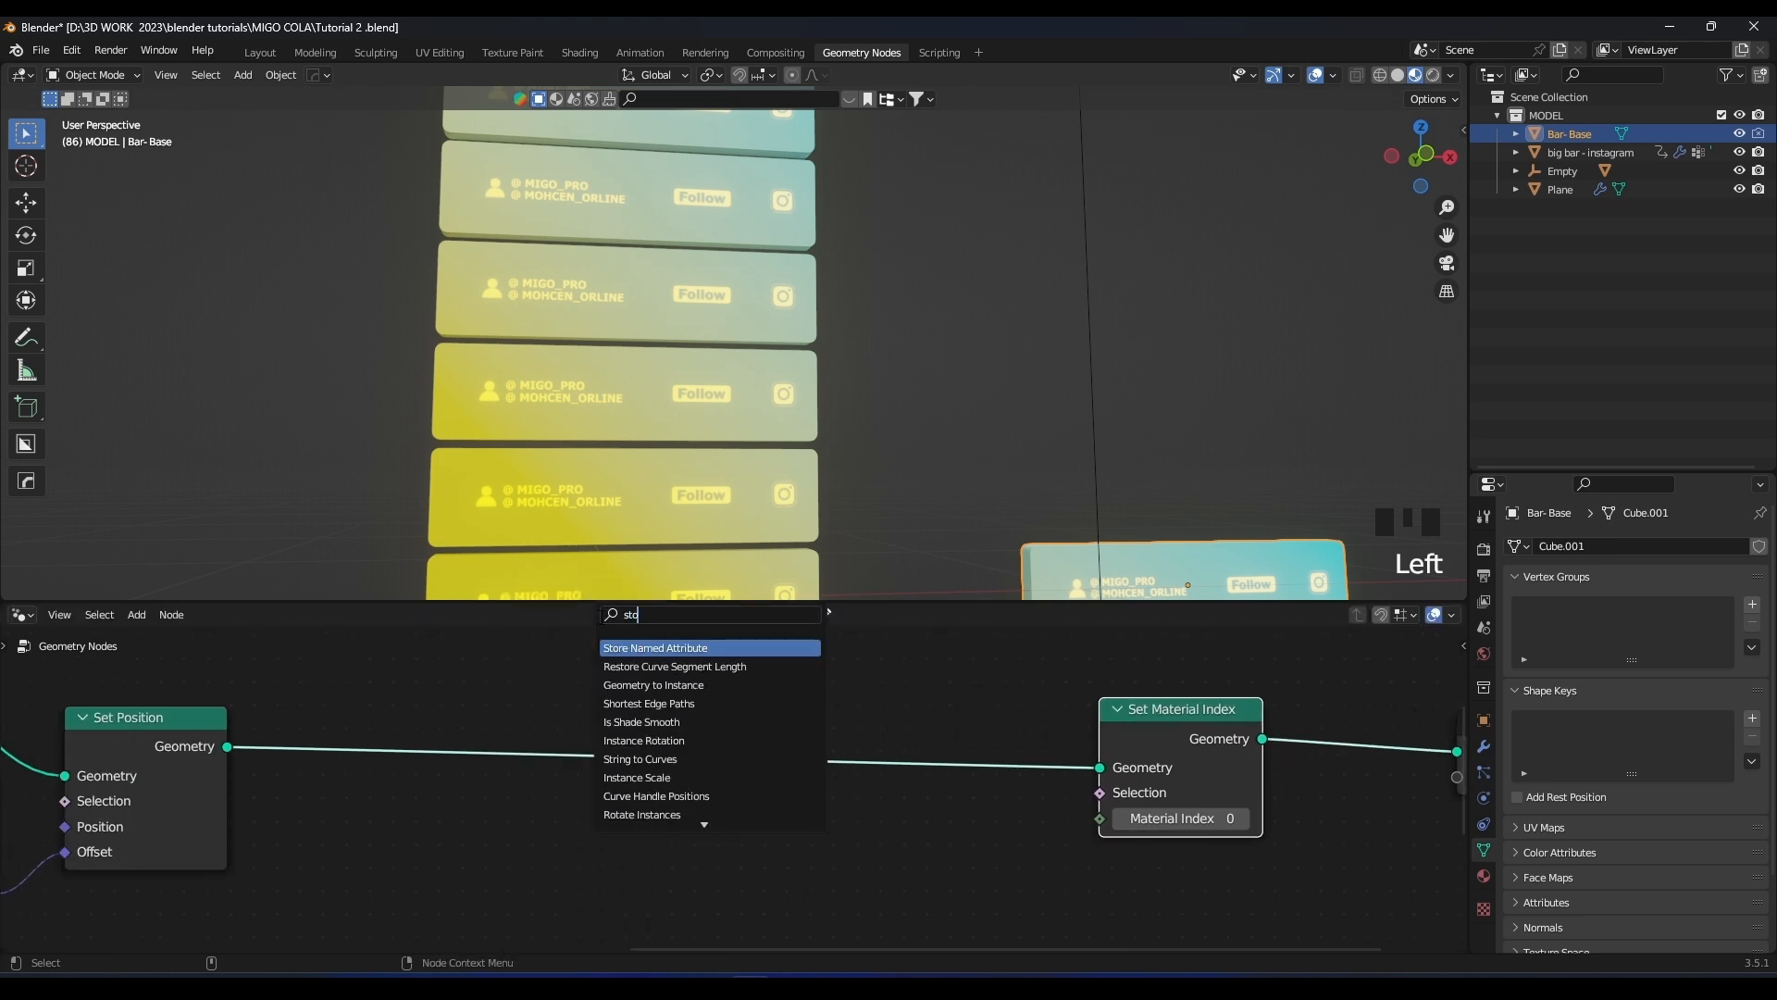
key("Return")
left_click(652, 725)
scroll(782, 737, "down", 1)
middle_click_drag(745, 762, 925, 738)
middle_click_drag(790, 794, 874, 816)
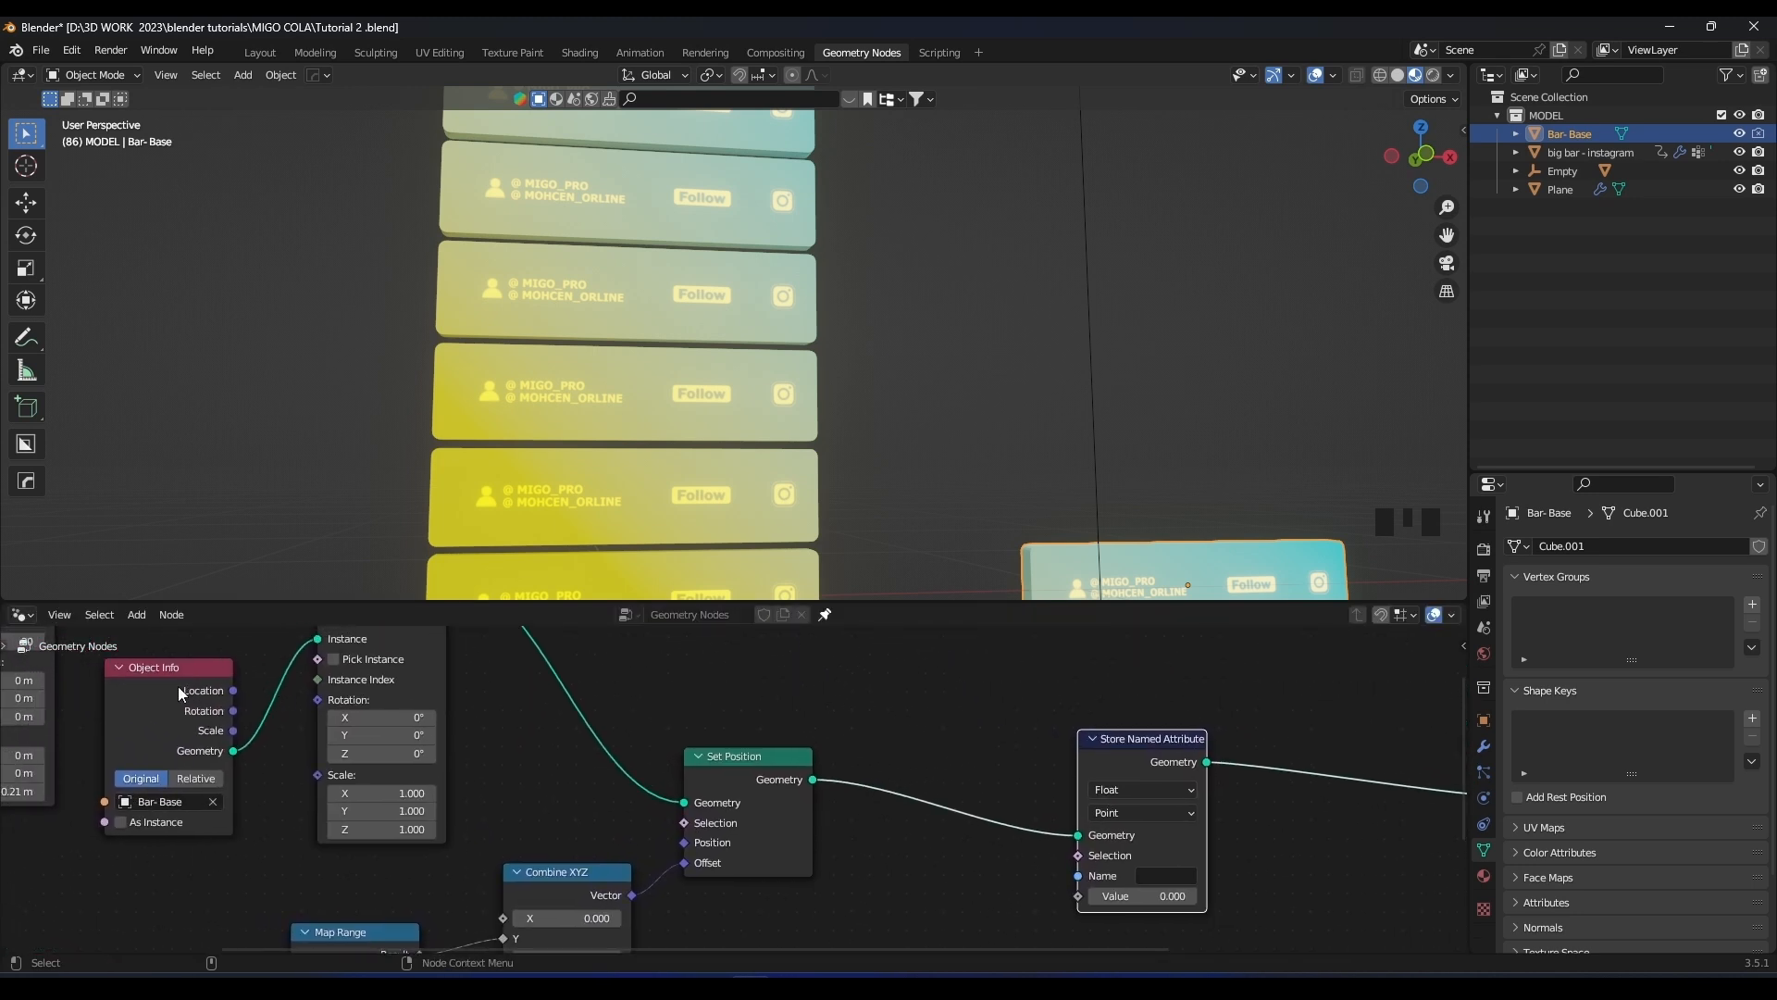
Compare the original Bar-Base object with its instances in the stack and the Object Info node that supplies them
middle_click_drag(1163, 468, 944, 385, "shift")
scroll(1018, 455, "up", 2)
middle_click_drag(1018, 455, 703, 373)
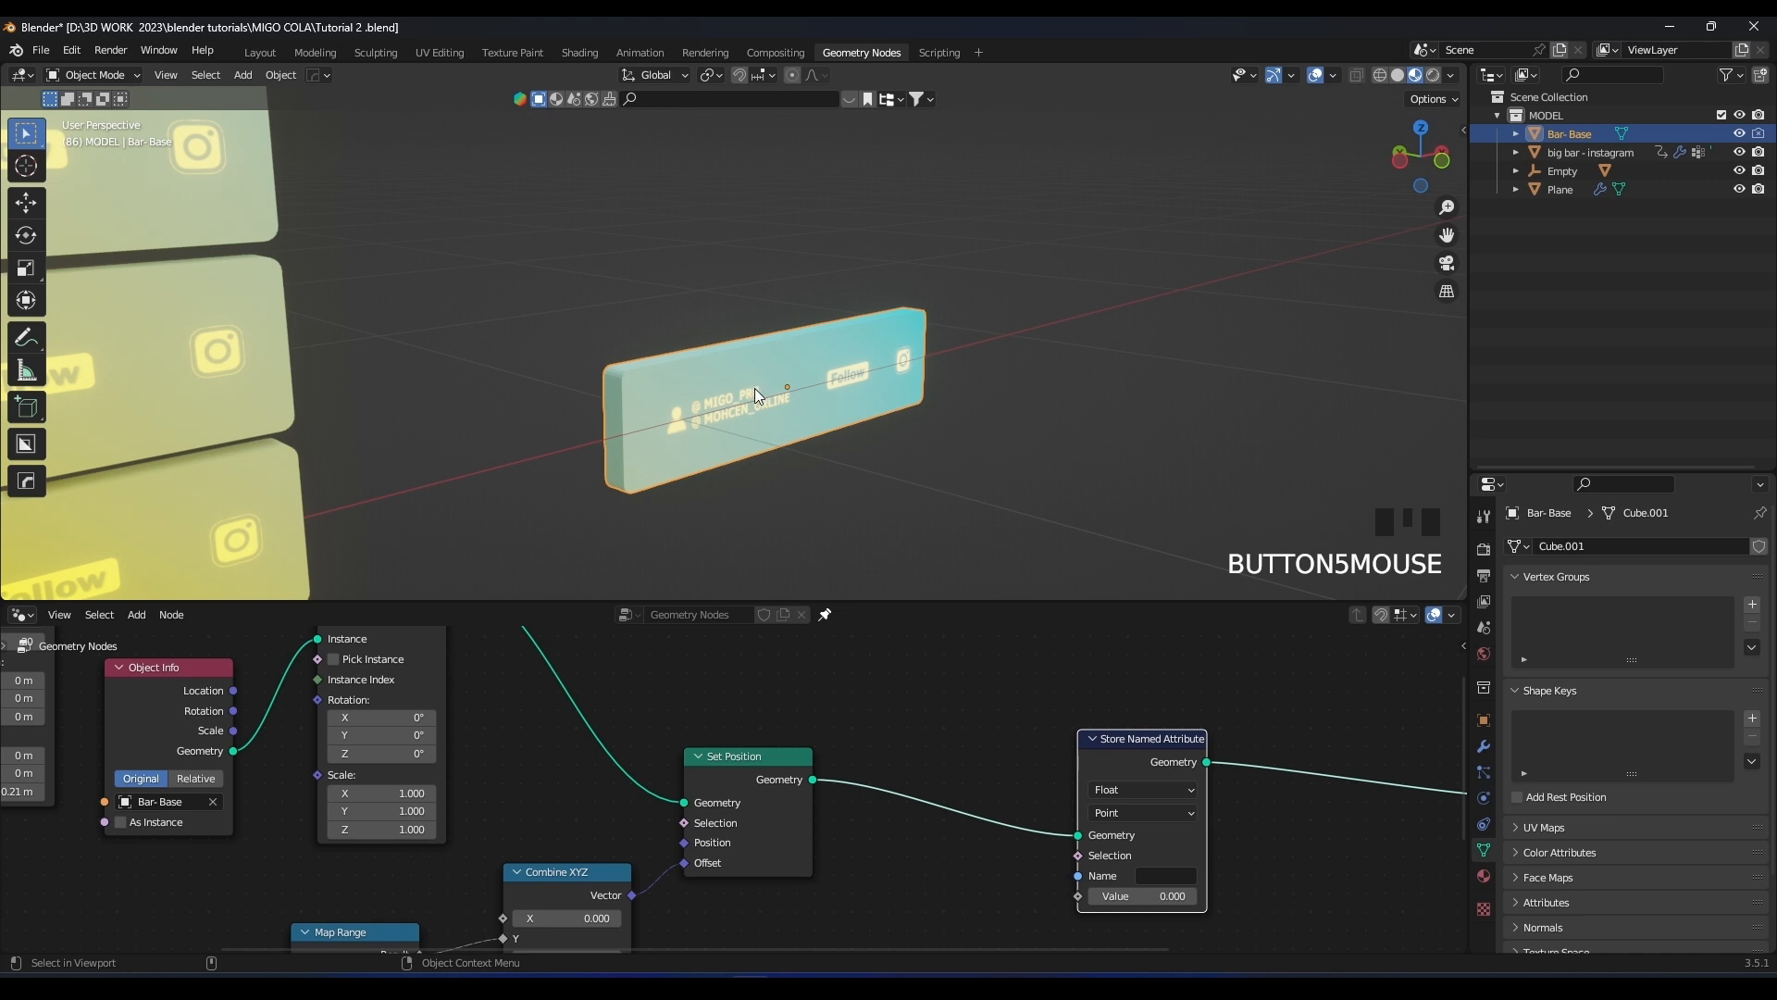
scroll(276, 417, "down", 2)
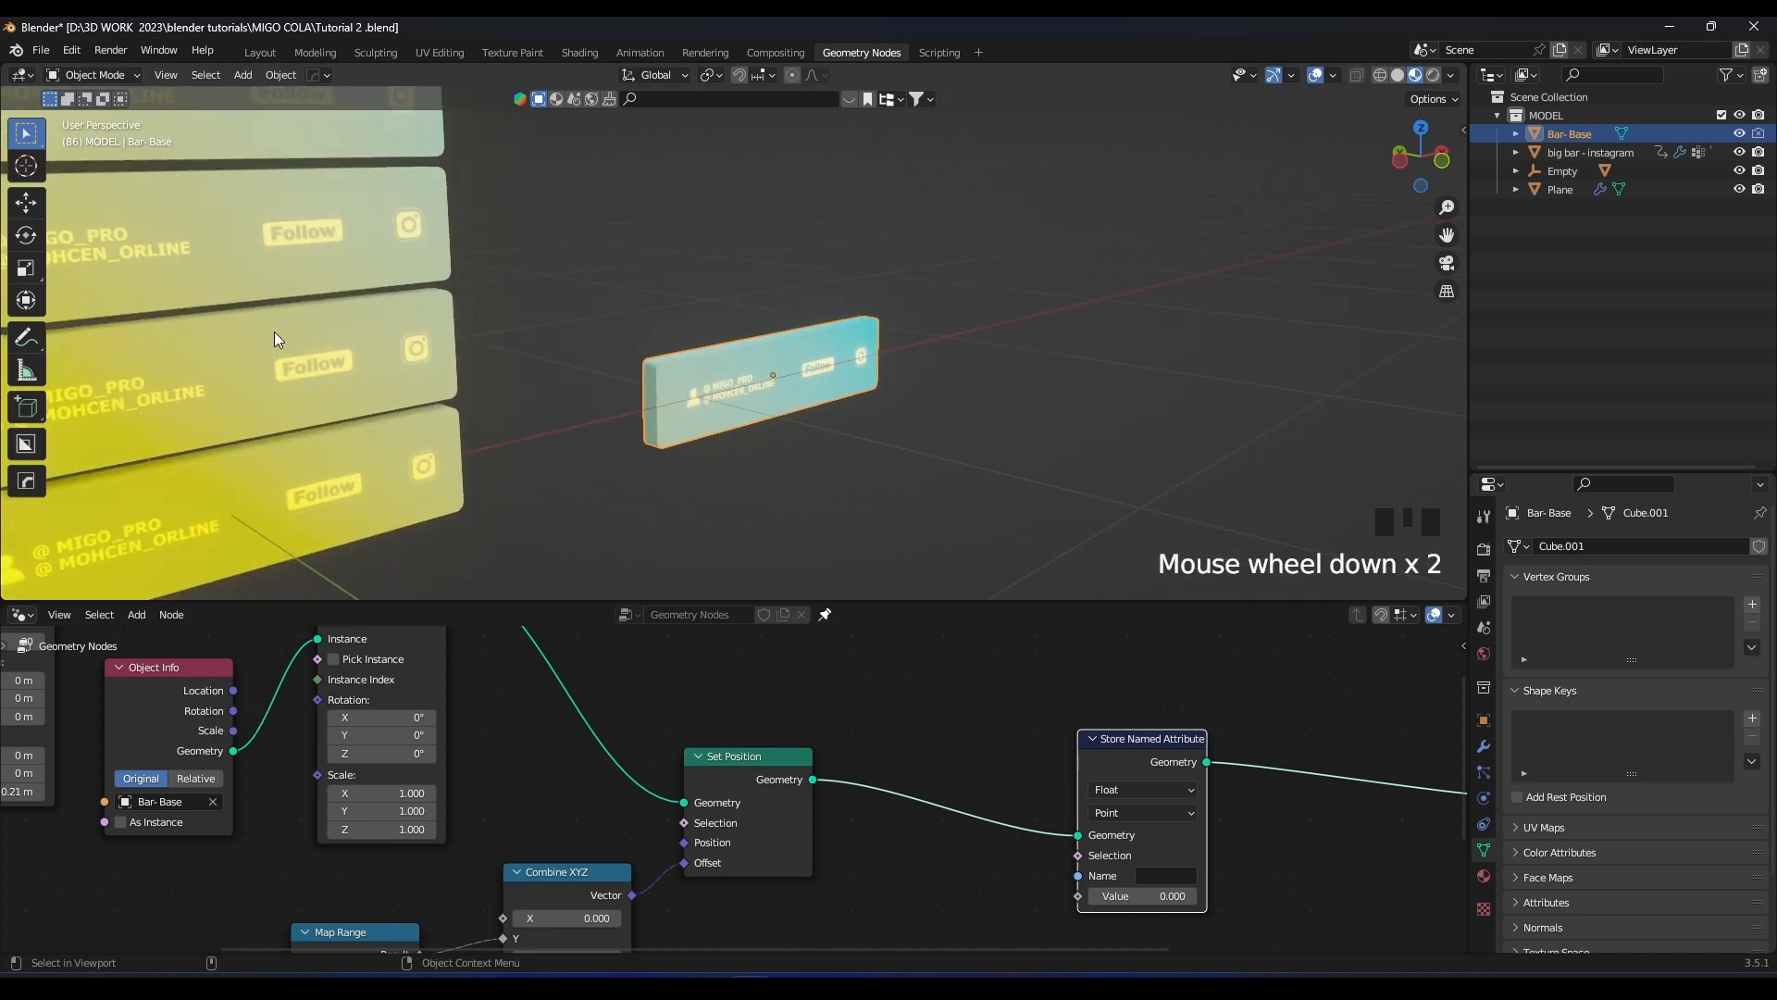
left_click(371, 378)
left_click(718, 407)
left_click_drag(191, 700, 181, 743)
right_click(181, 743)
Set the Store Named Attribute node's domain to Instance and its name to Mat
middle_click_drag(1203, 769, 771, 568, "shift")
scroll(869, 782, "up", 2)
scroll(746, 710, "up", 1)
left_click(662, 713)
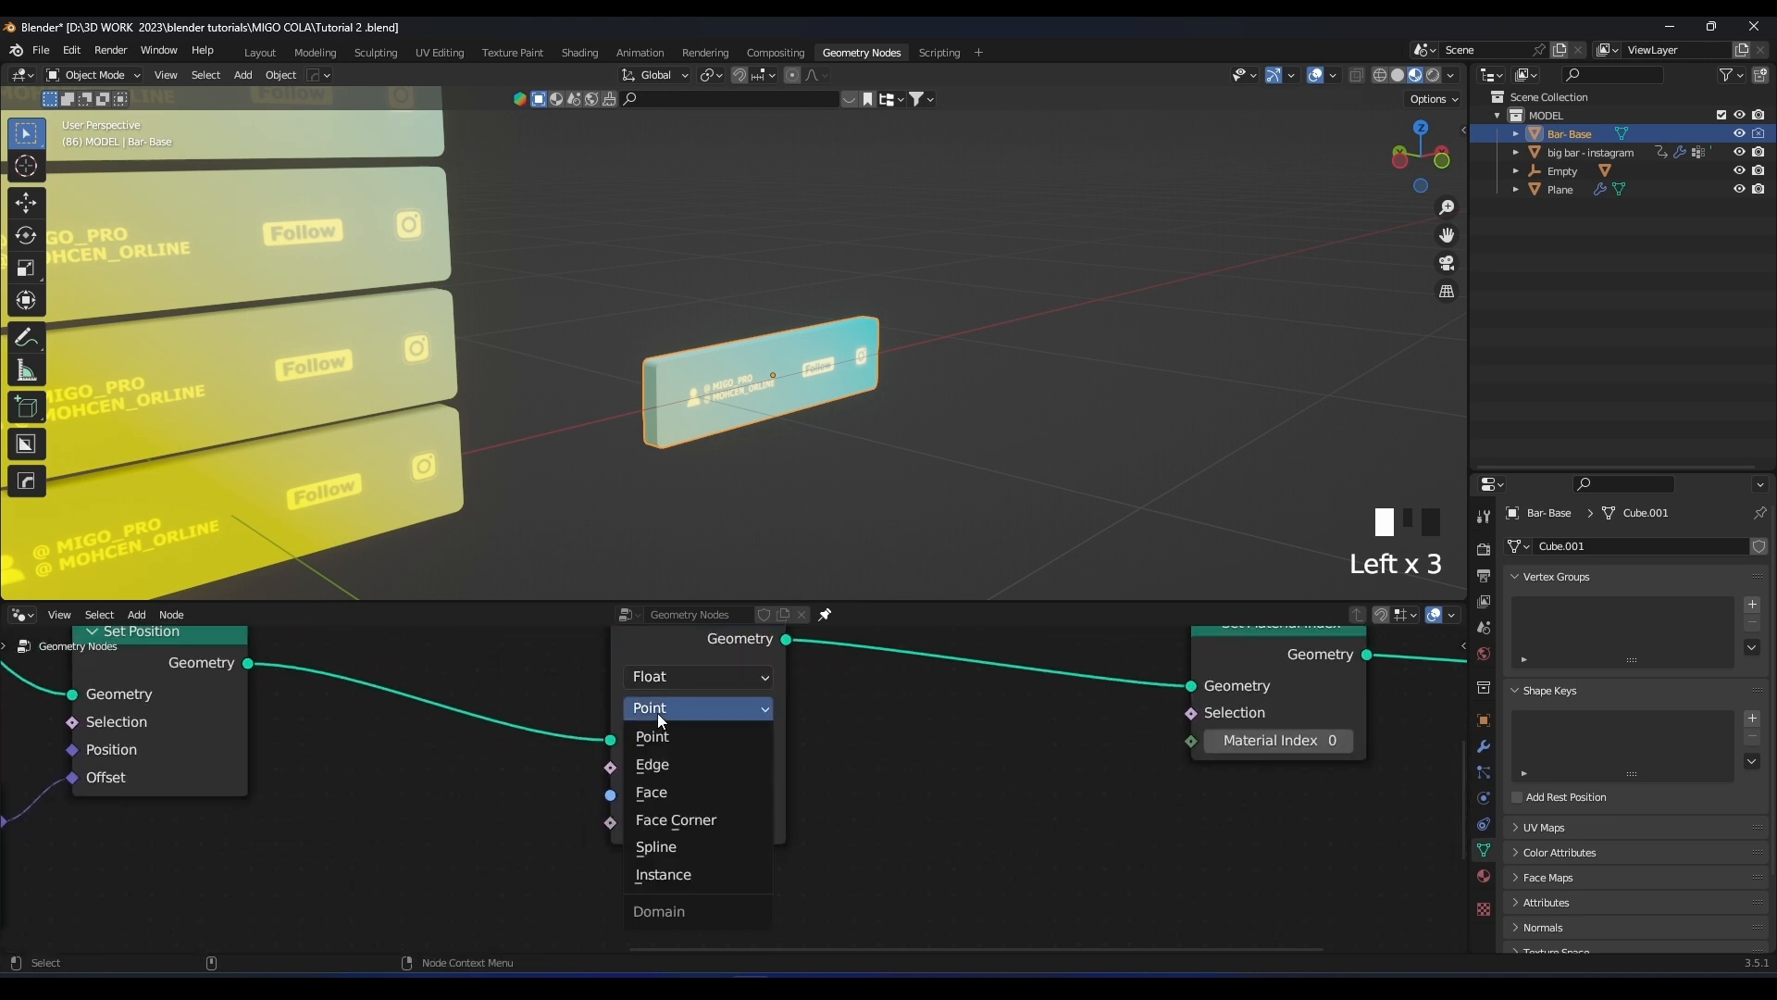
left_click(667, 875)
middle_click_drag(898, 780, 770, 839, "shift")
left_click(611, 851)
type("Mat")
key("Return")
Test both logo materials on the bars by switching the Material Index between 1 and 0, ending at 0
middle_click_drag(636, 872, 447, 888, "shift")
left_click(1004, 810)
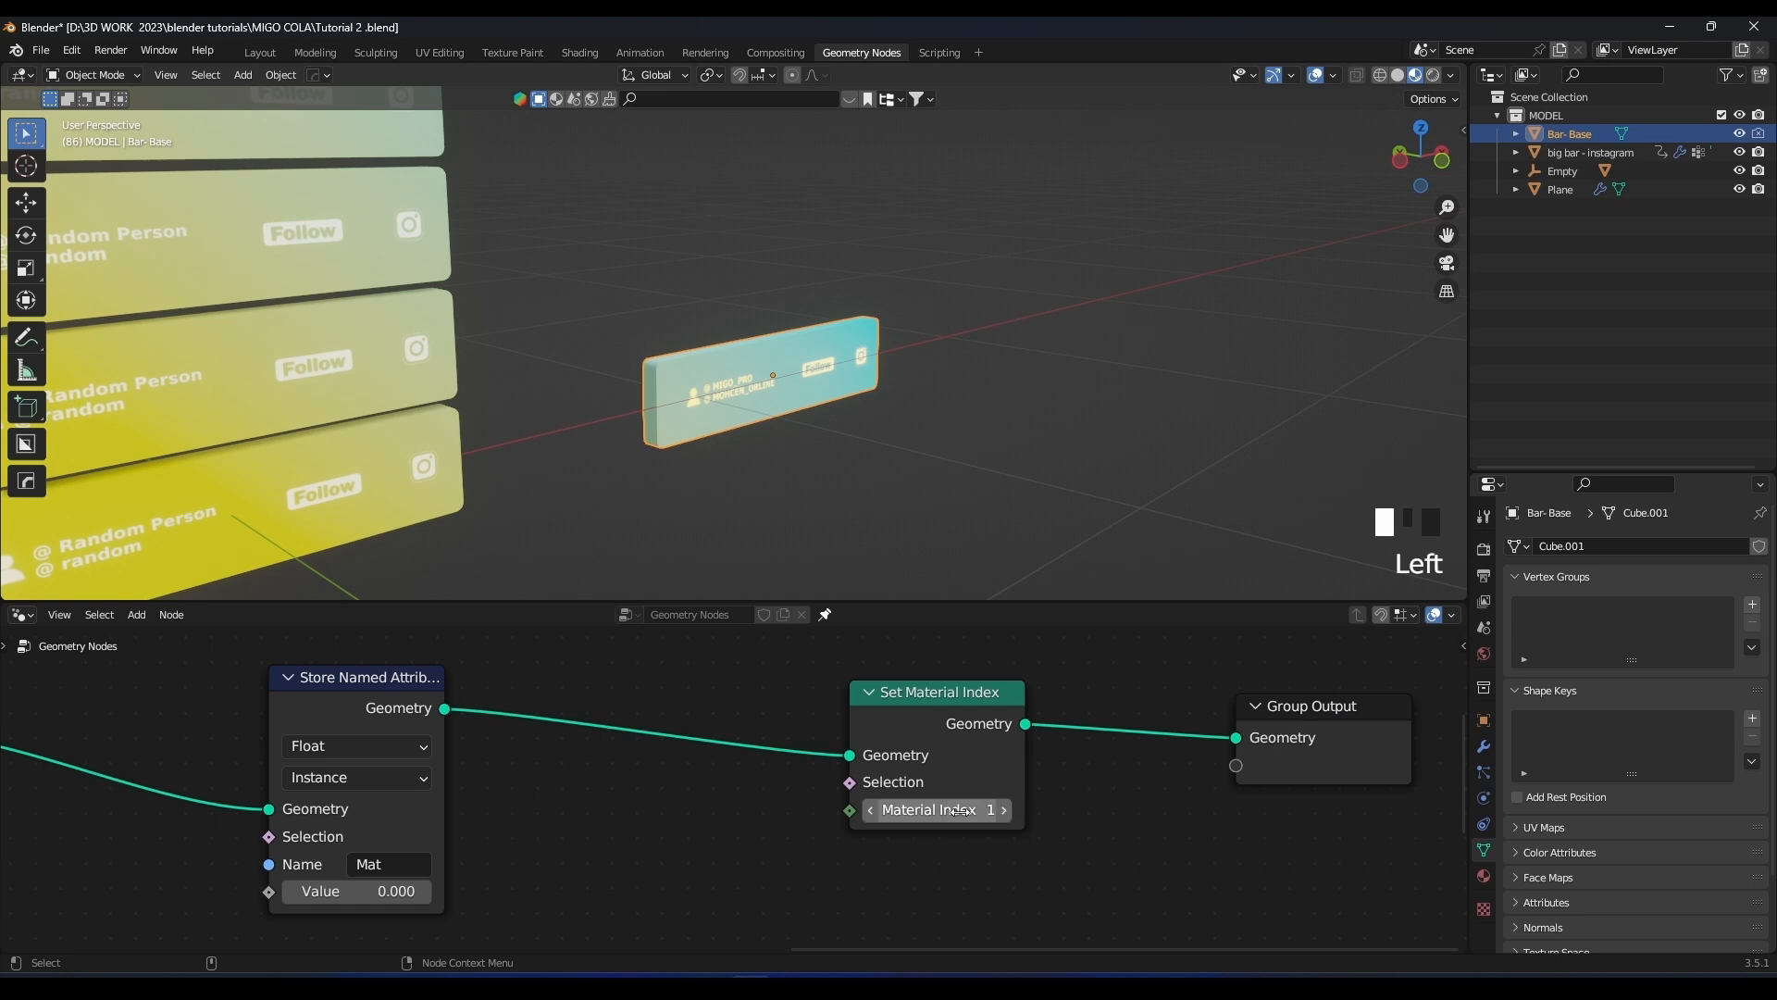
middle_click_drag(278, 445, 639, 354, "shift")
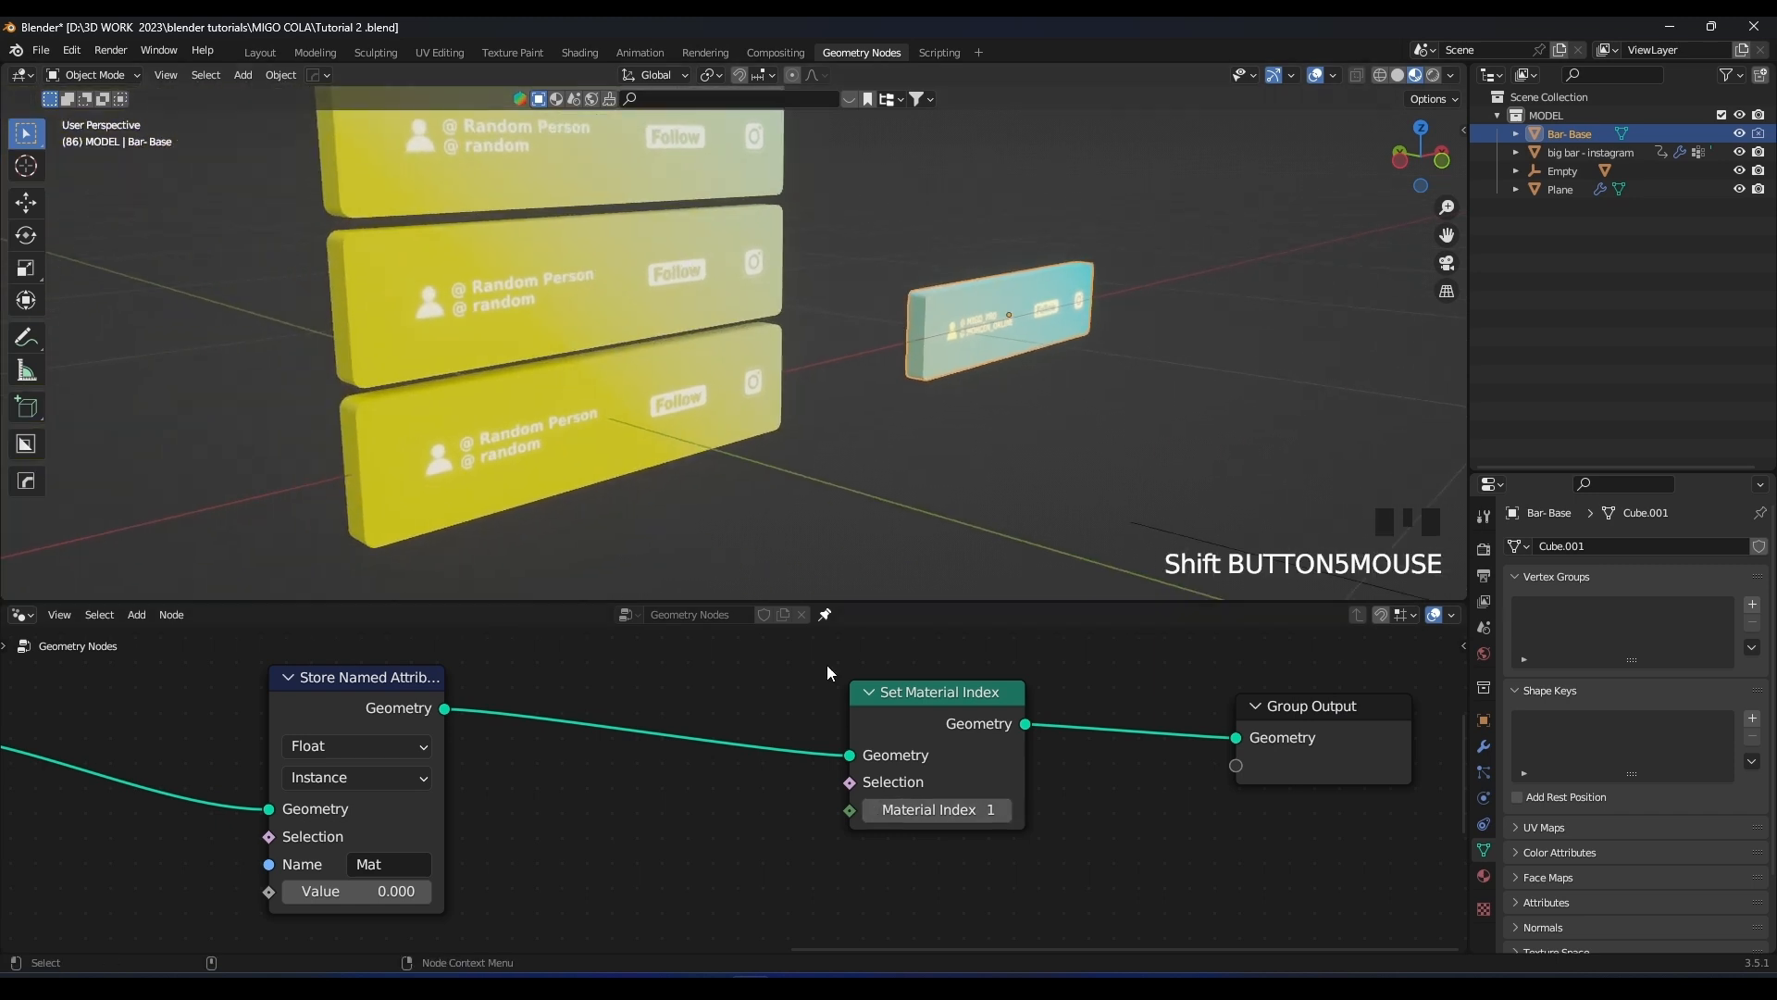
left_click(872, 811)
left_click(1004, 810)
left_click(872, 811)
left_click(1003, 810)
left_click(871, 811)
left_click(871, 810)
left_click(870, 811)
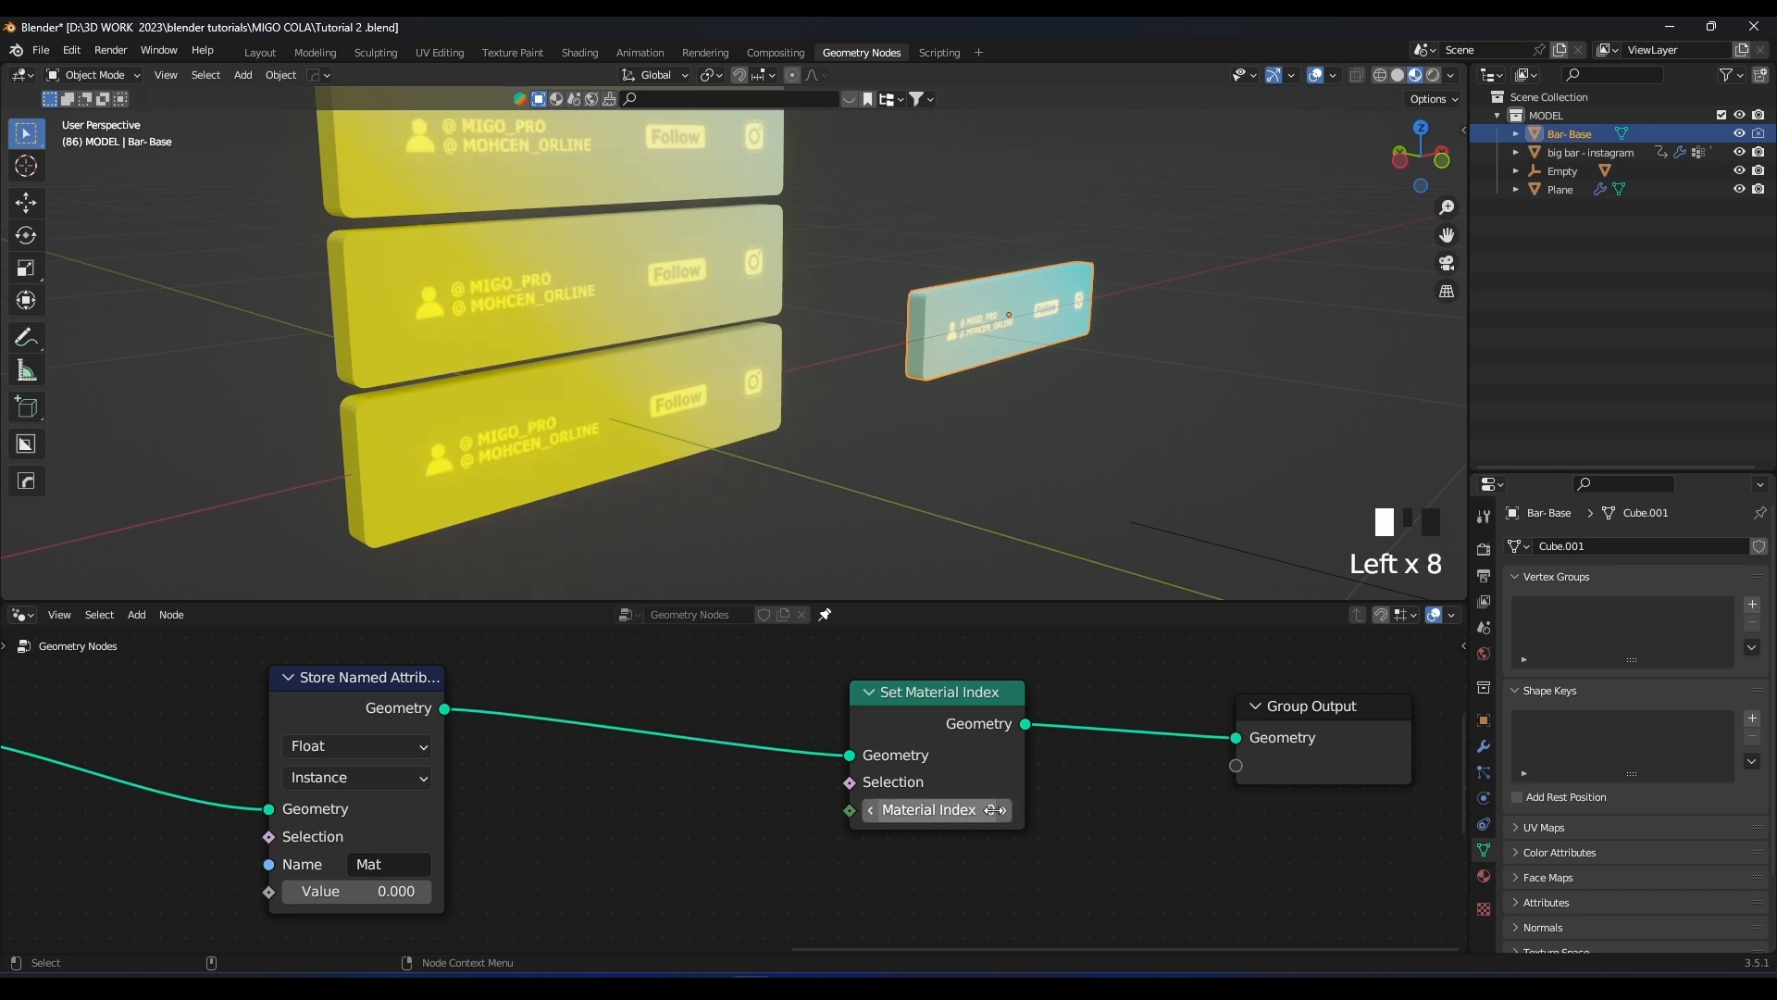
left_click(1004, 810)
left_click(1005, 811)
left_click(873, 812)
left_click(1002, 809)
left_click(871, 810)
left_click_drag(972, 810, 986, 811)
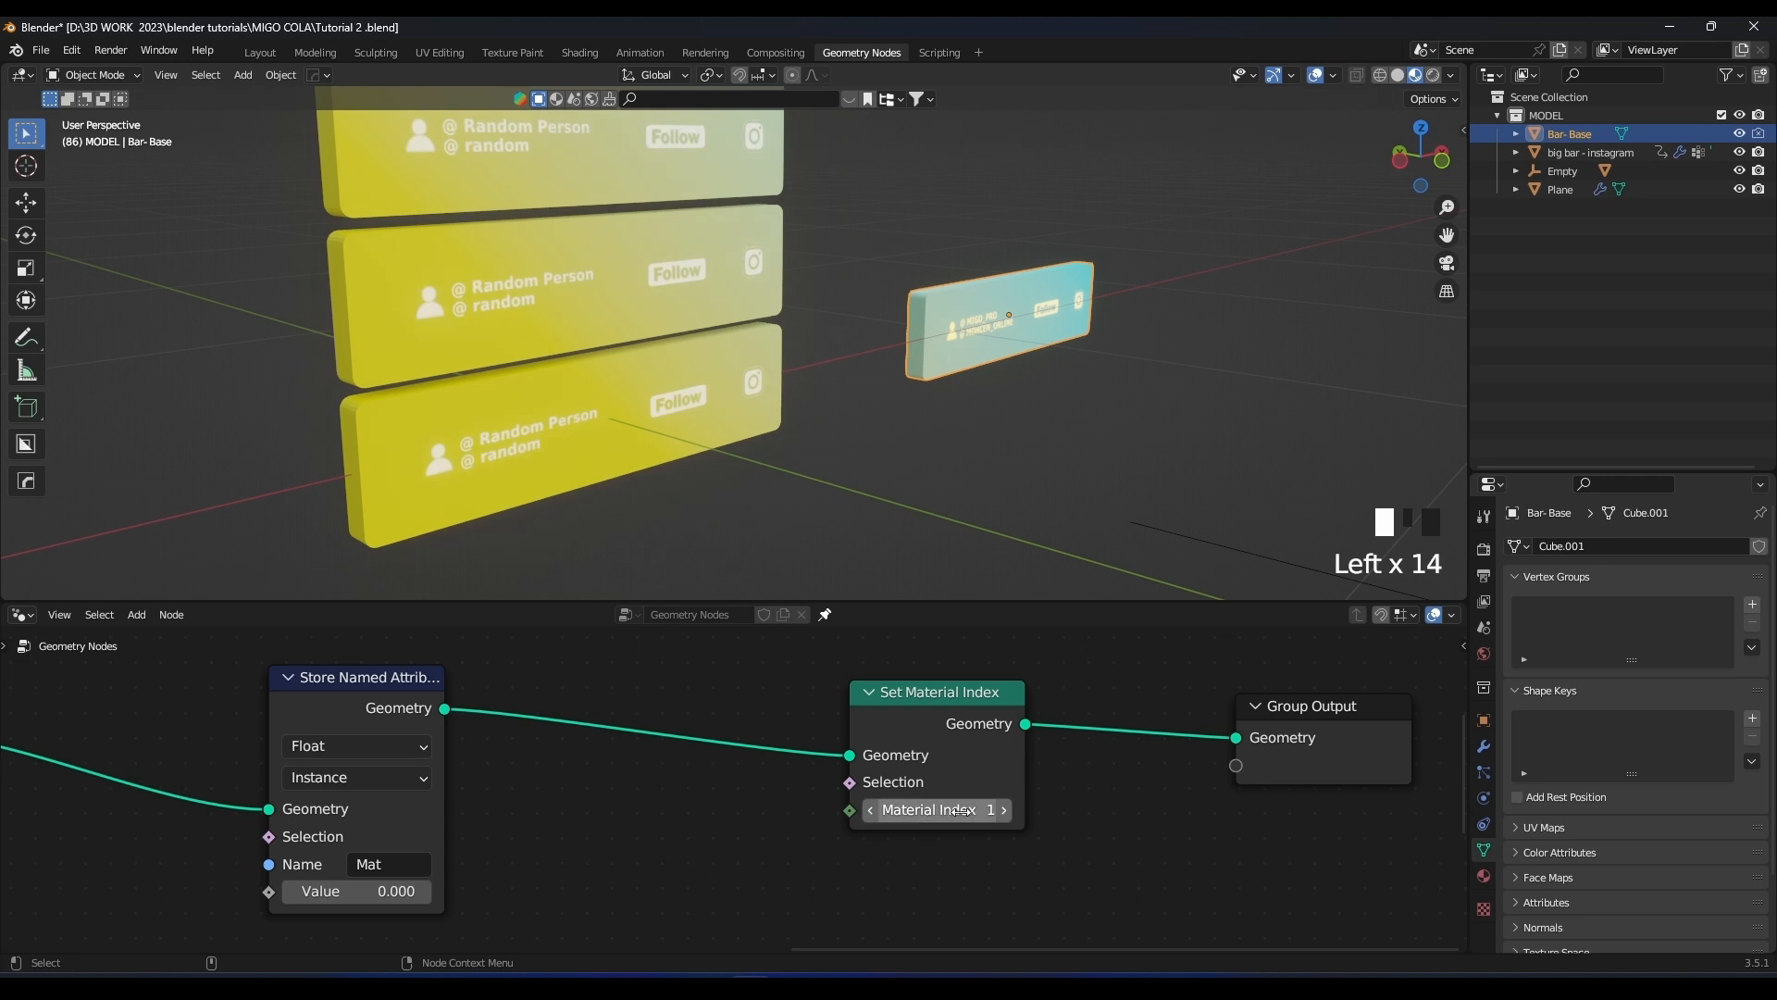
left_click(868, 810)
left_click_drag(875, 811, 898, 809)
left_click(876, 813)
Inspect the logos along the whole bar stack, switching the Material Index once to 1 and back to 0
middle_click_drag(833, 546, 614, 222, "shift")
scroll(560, 309, "up", 3)
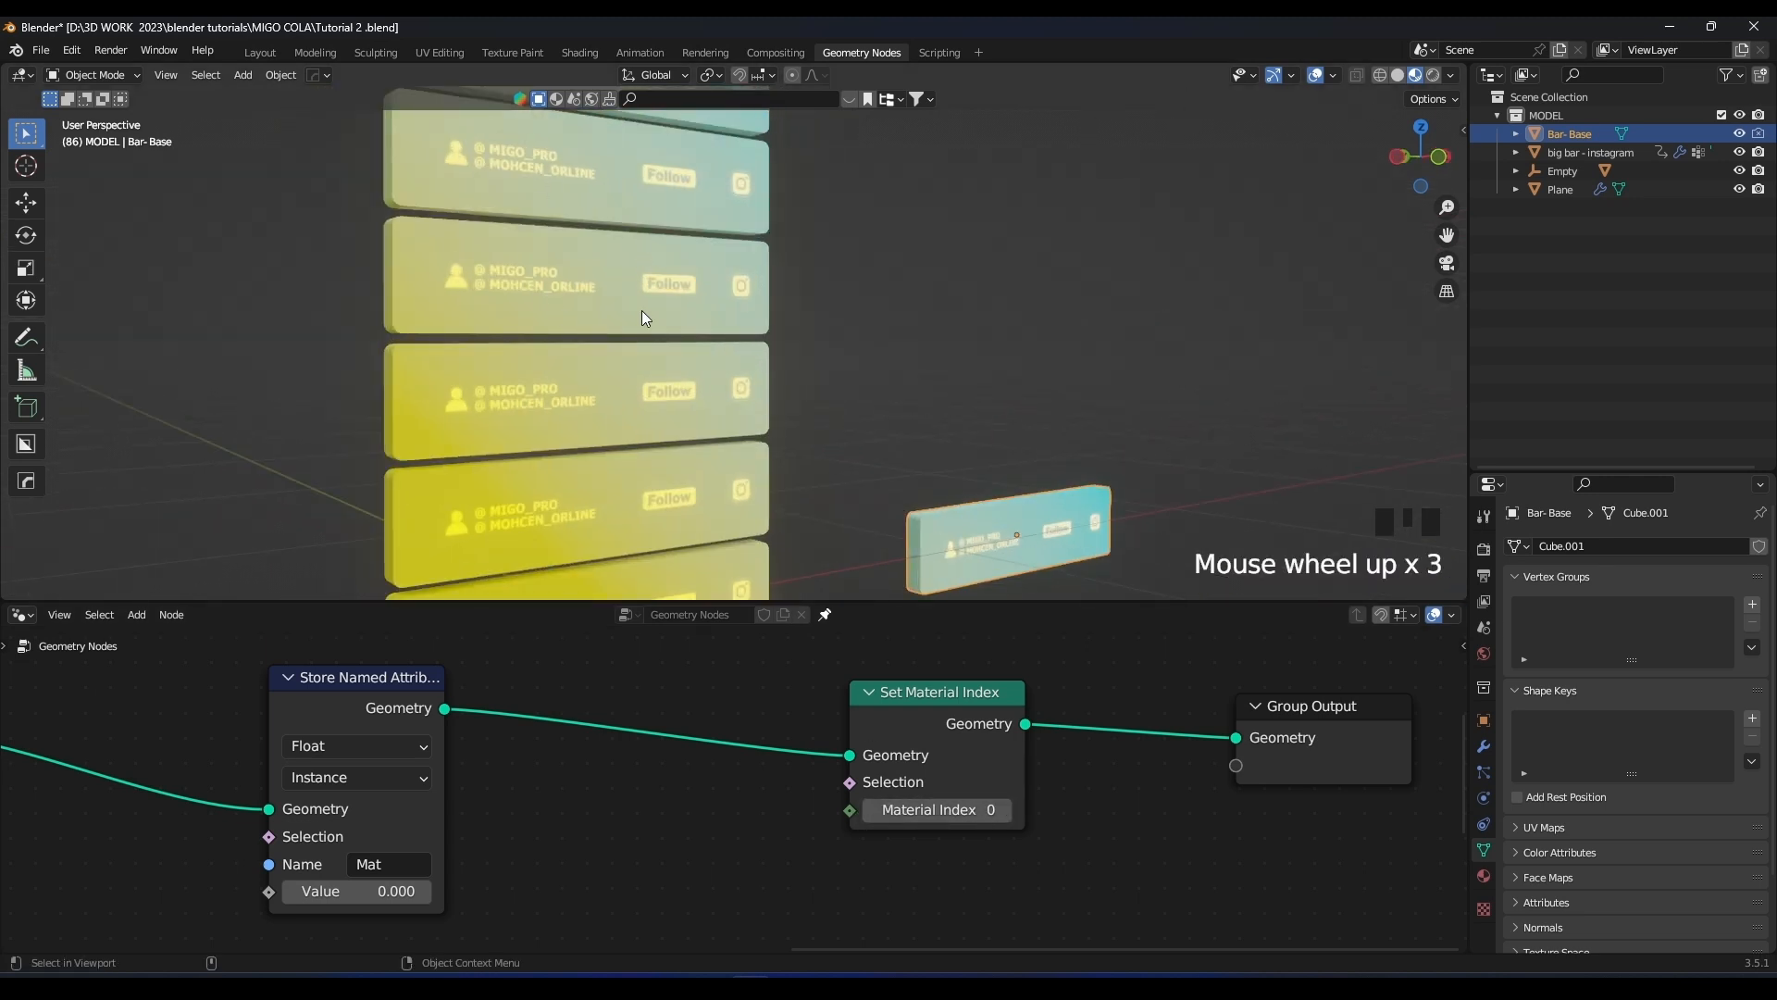
left_click(1005, 810)
left_click(870, 810)
scroll(709, 403, "down", 5)
scroll(791, 393, "up", 3)
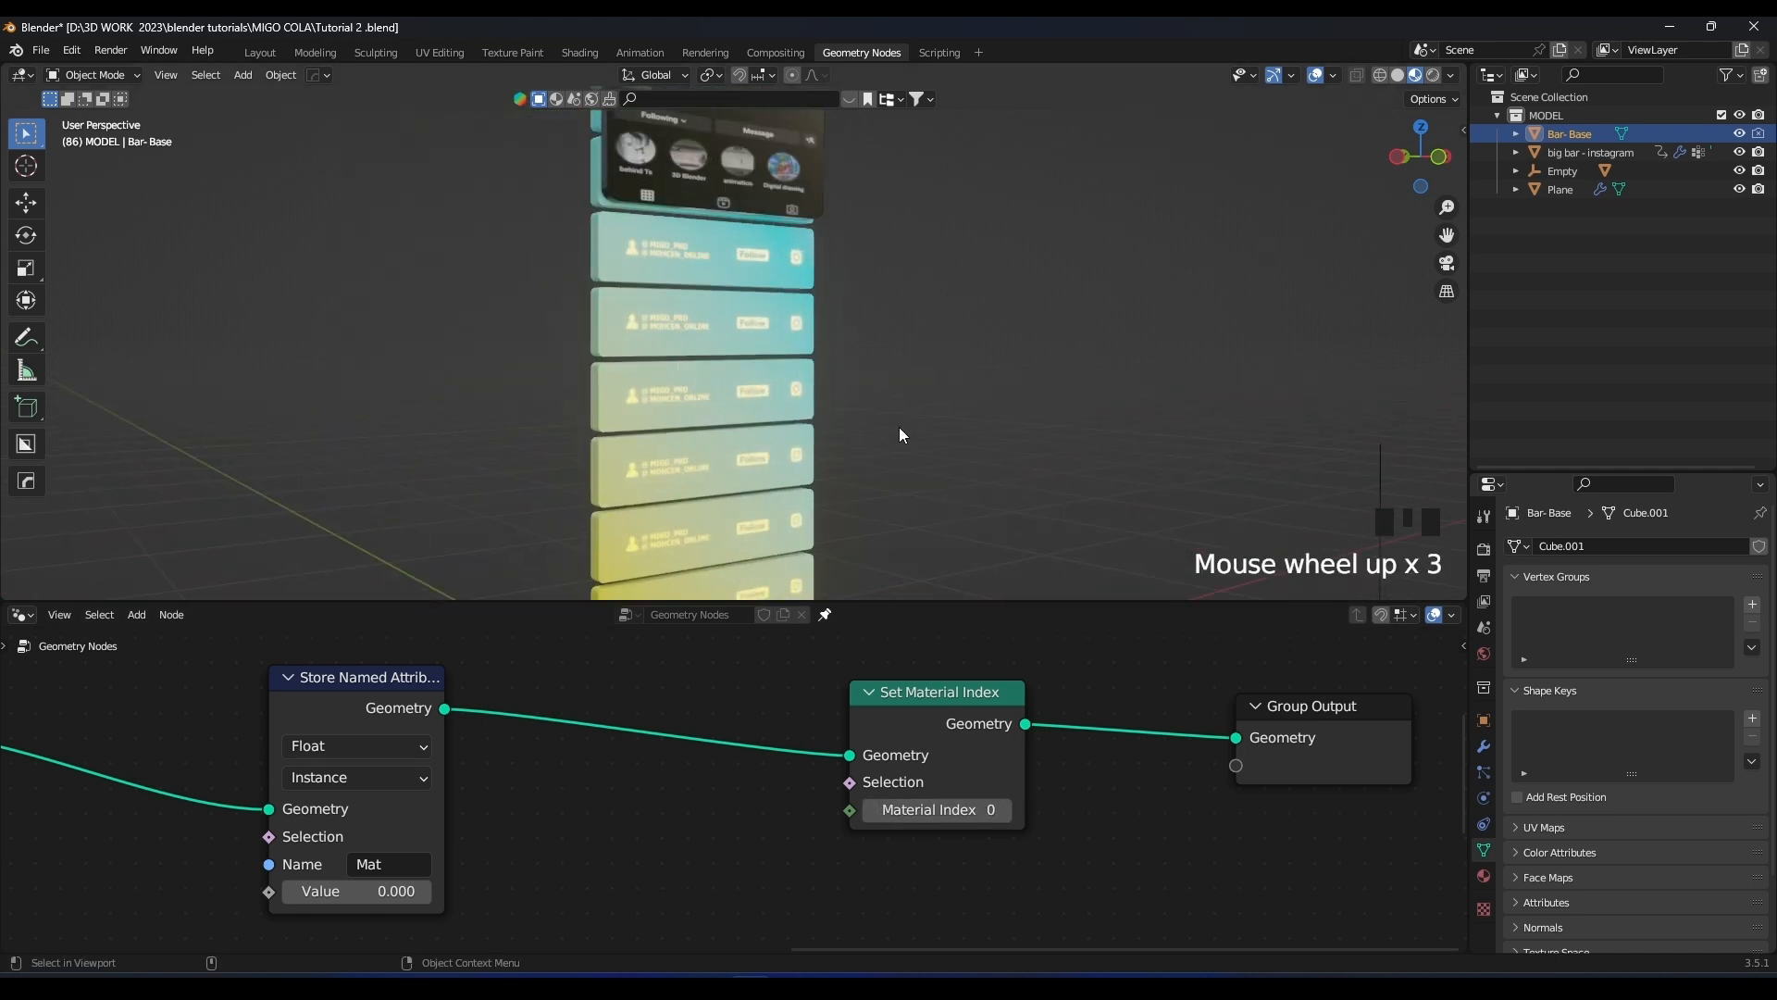
middle_click_drag(902, 447, 790, 293, "shift")
scroll(704, 295, "up", 2)
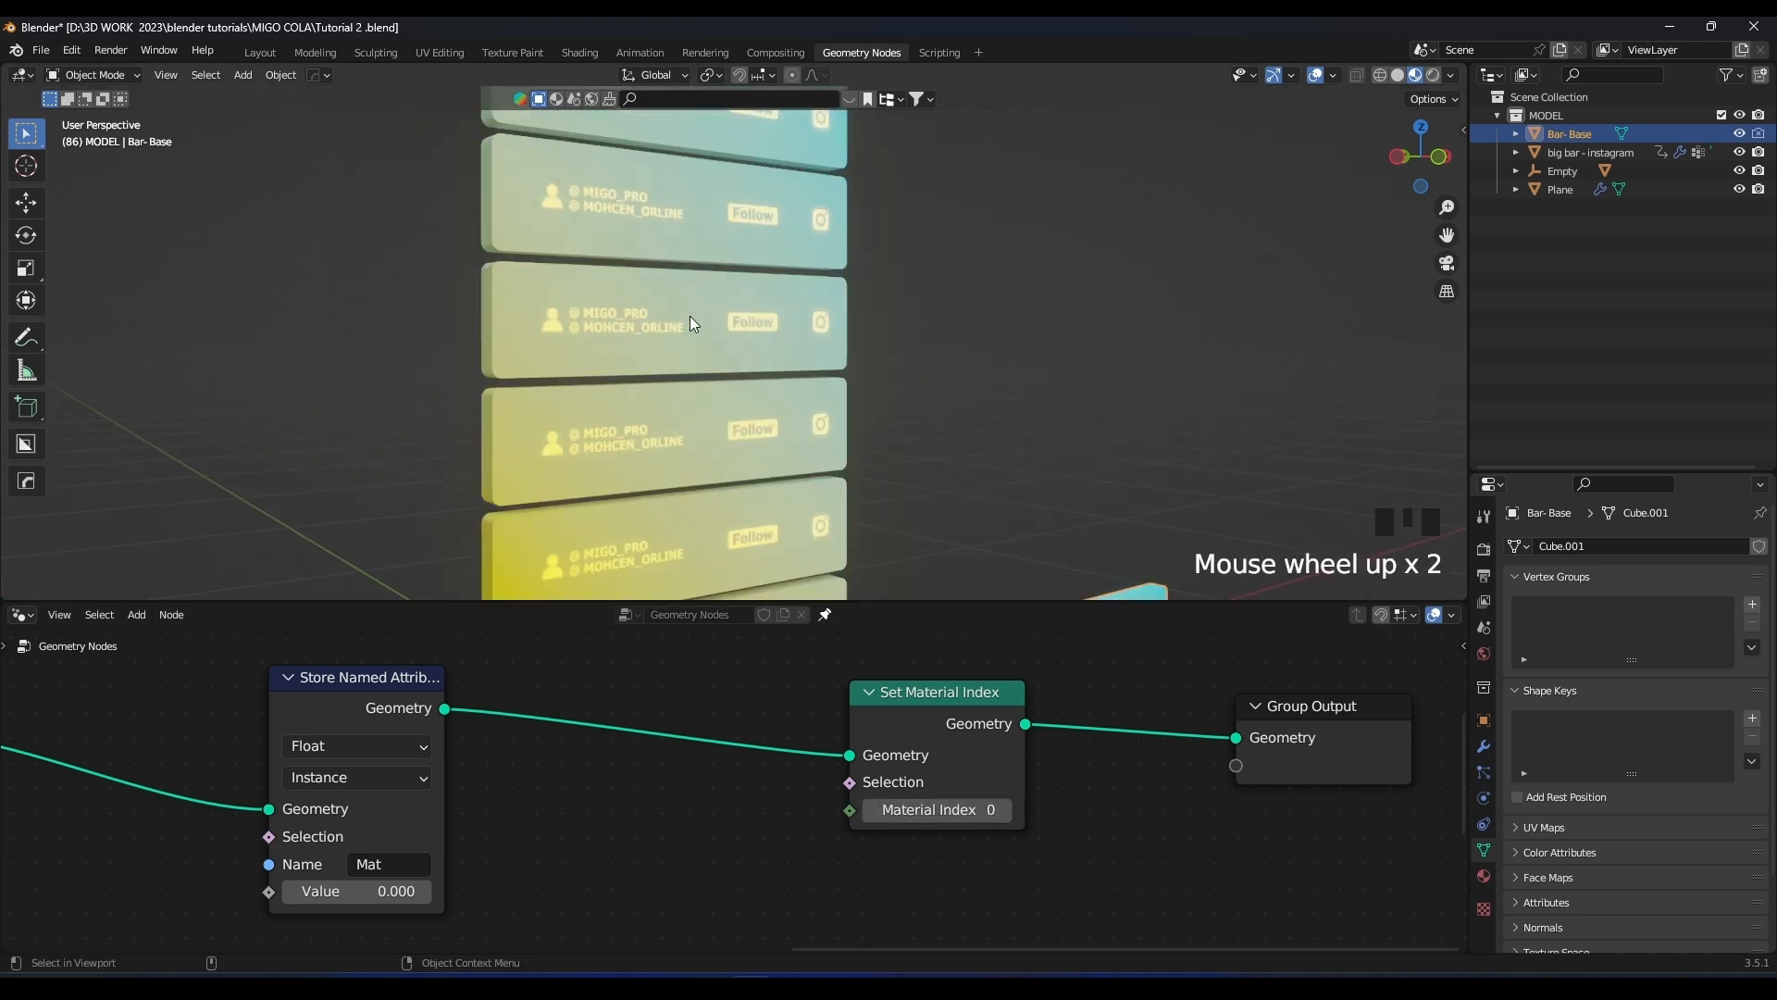
scroll(667, 310, "up", 1)
middle_click_drag(603, 302, 776, 266, "shift")
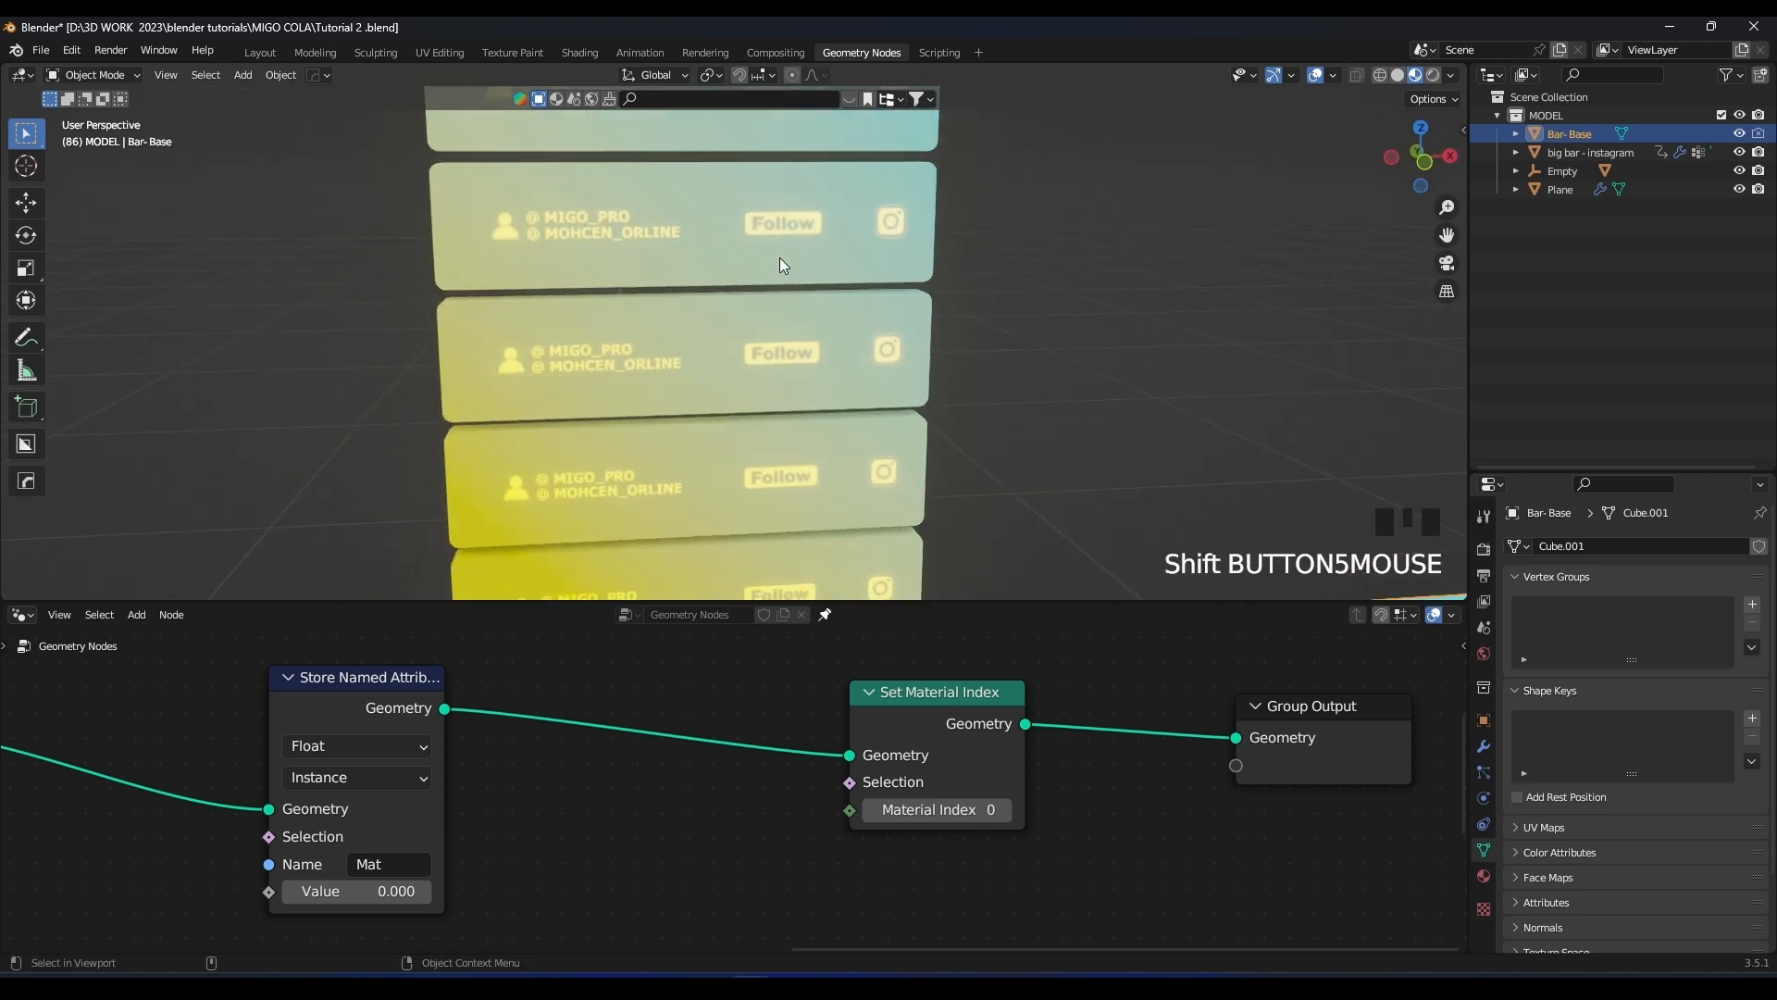
scroll(777, 268, "down", 1)
Insert a Realize Instances node between the Store Named Attribute and Set Material Index nodes
left_click_drag(992, 727, 1044, 710)
left_click(613, 666)
key("shift+a")
type("rea")
key("Return")
left_click(587, 703)
Space out the Store Named Attribute, Realize Instances, Set Material Index and Group Output nodes
middle_click_drag(683, 424, 746, 381)
scroll(773, 657, "down", 2)
scroll(785, 413, "down", 1)
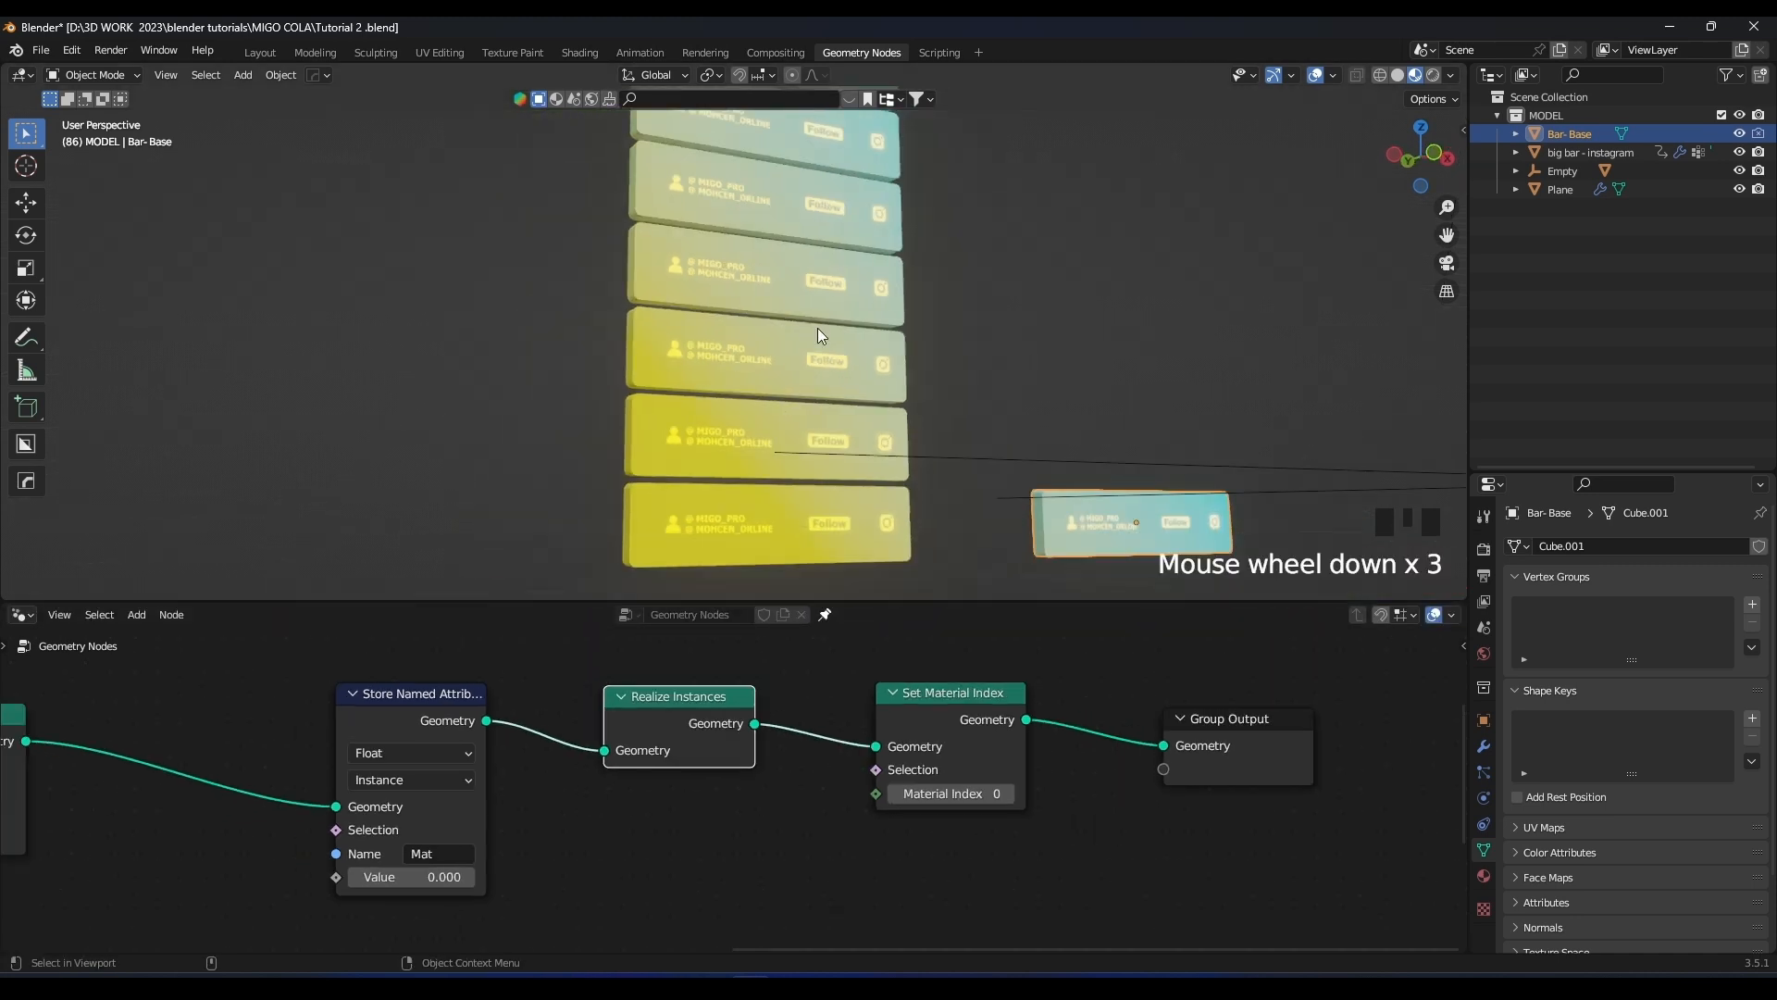
scroll(792, 435, "down", 1)
mouse_move(785, 483)
middle_mouse_down()
mouse_move(770, 476)
mouse_move(807, 455)
mouse_move(796, 498)
mouse_move(790, 455)
middle_mouse_up()
scroll(772, 476, "up", 2)
scroll(796, 498, "down", 2)
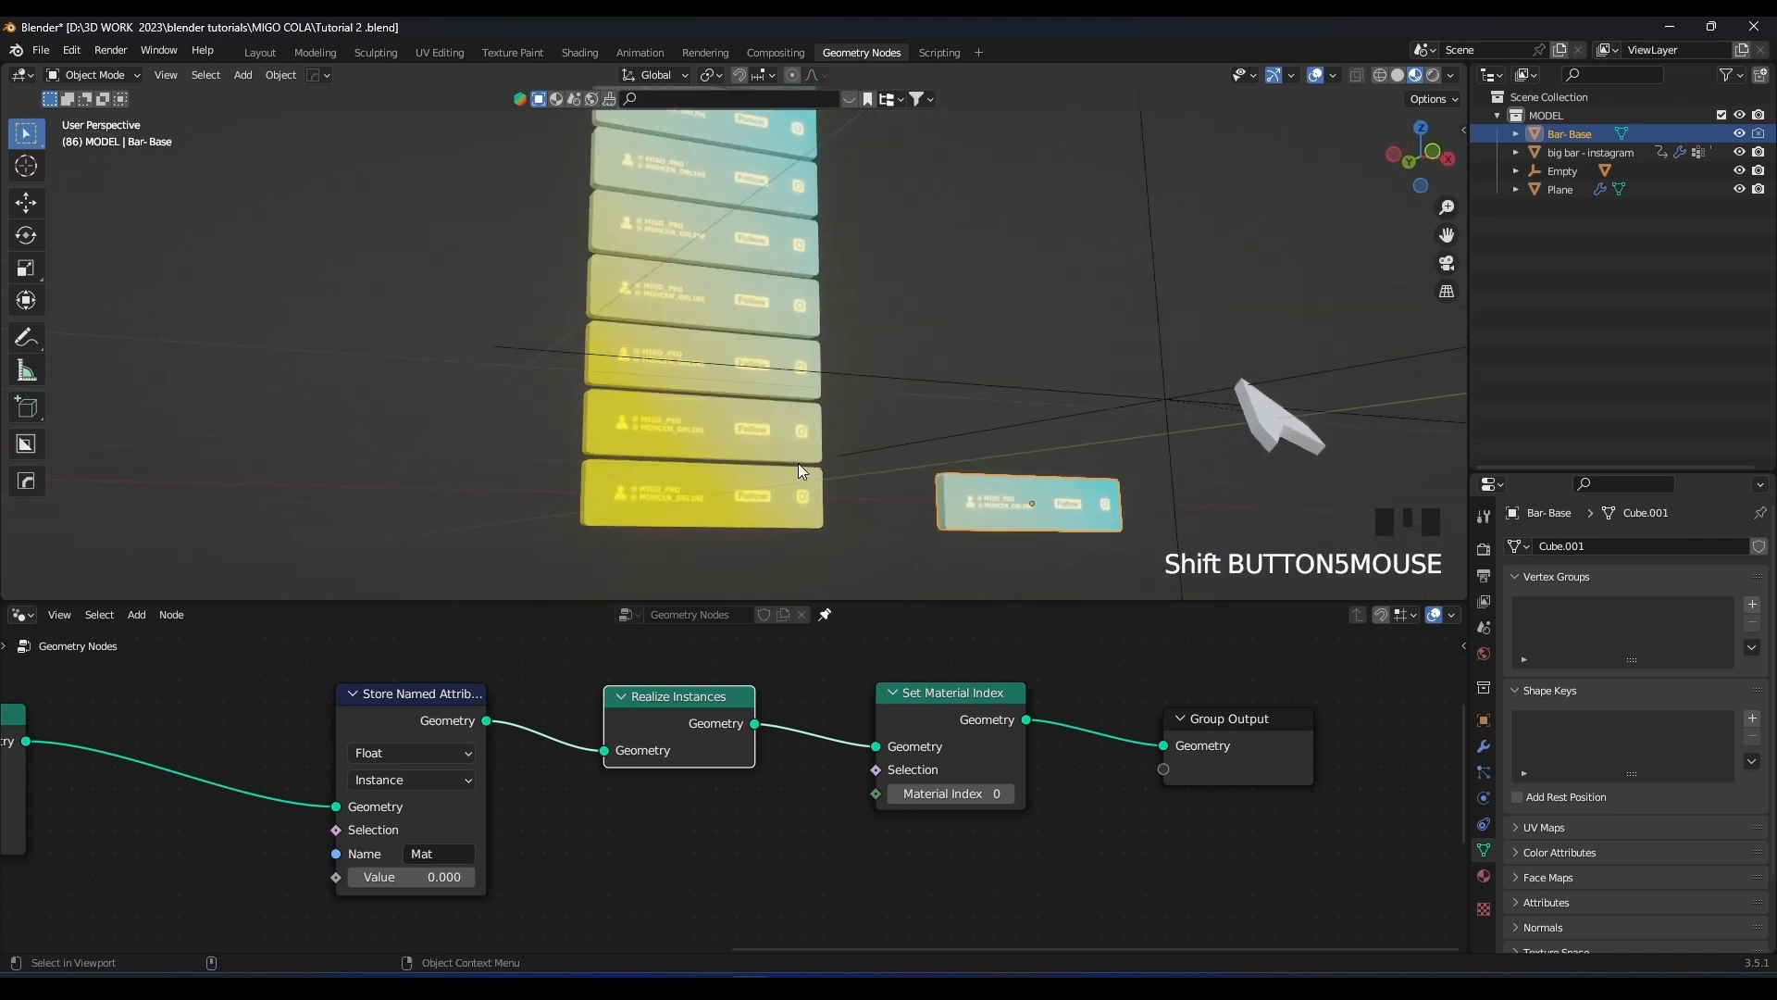
left_click_drag(935, 731, 1016, 732)
left_click_drag(1231, 719, 1261, 714)
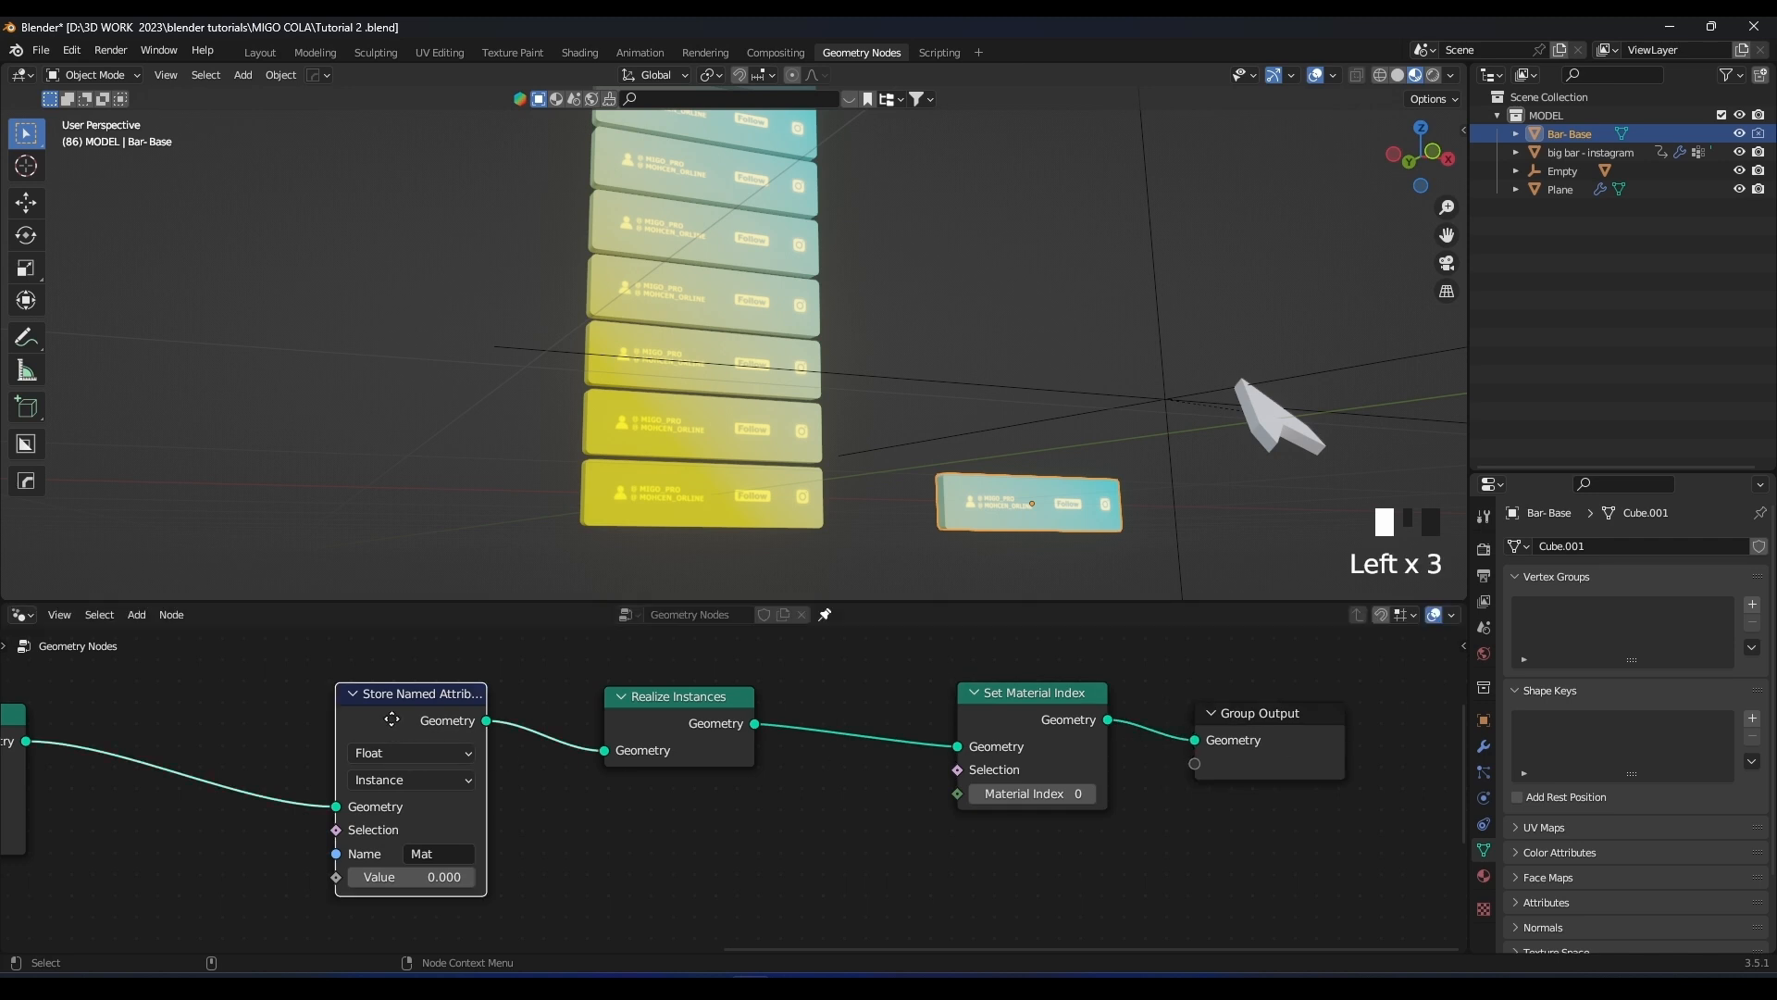
left_click_drag(428, 726, 406, 710)
left_click_drag(681, 713, 724, 718)
left_click(710, 812)
Add a Named Attribute node below the chain, beside the Store Named Attribute node
middle_click_drag(693, 847, 690, 792)
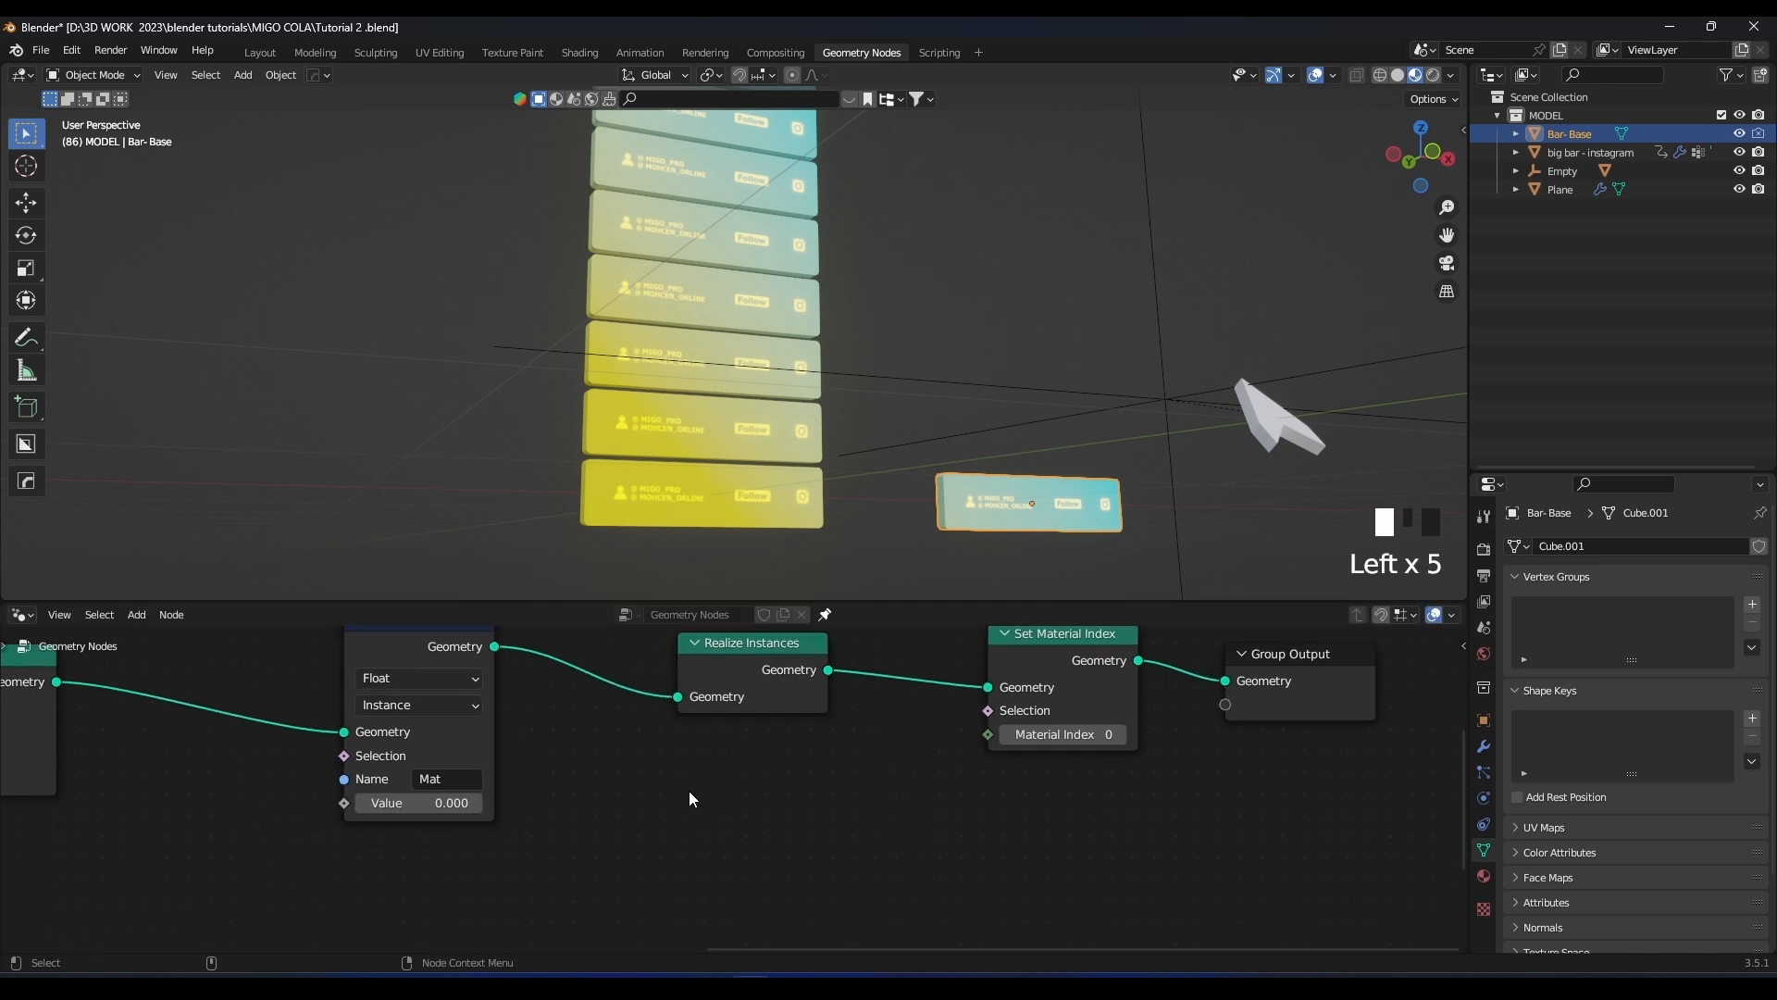
key("shift+a")
left_click(638, 623)
type("named")
key("Return")
left_click(525, 811)
scroll(387, 758, "down", 1, "shift")
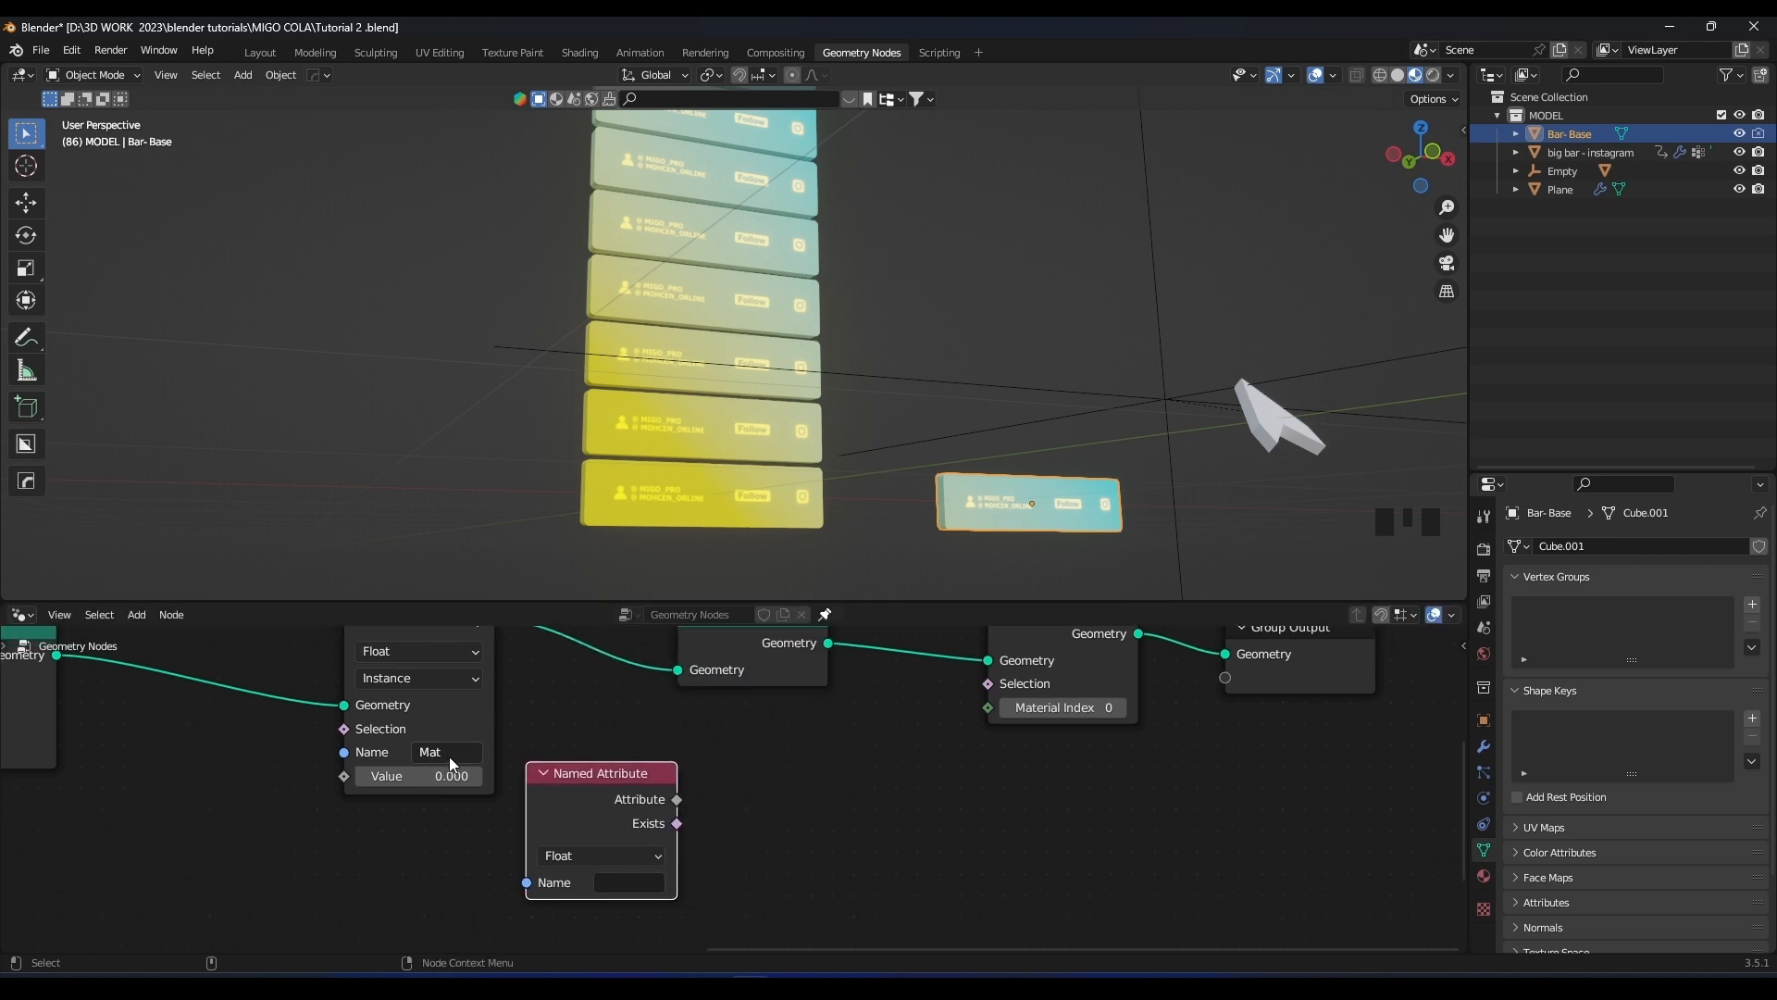
Set the Named Attribute node's name to mat and its data type to Vector
left_click(629, 882)
type("mat")
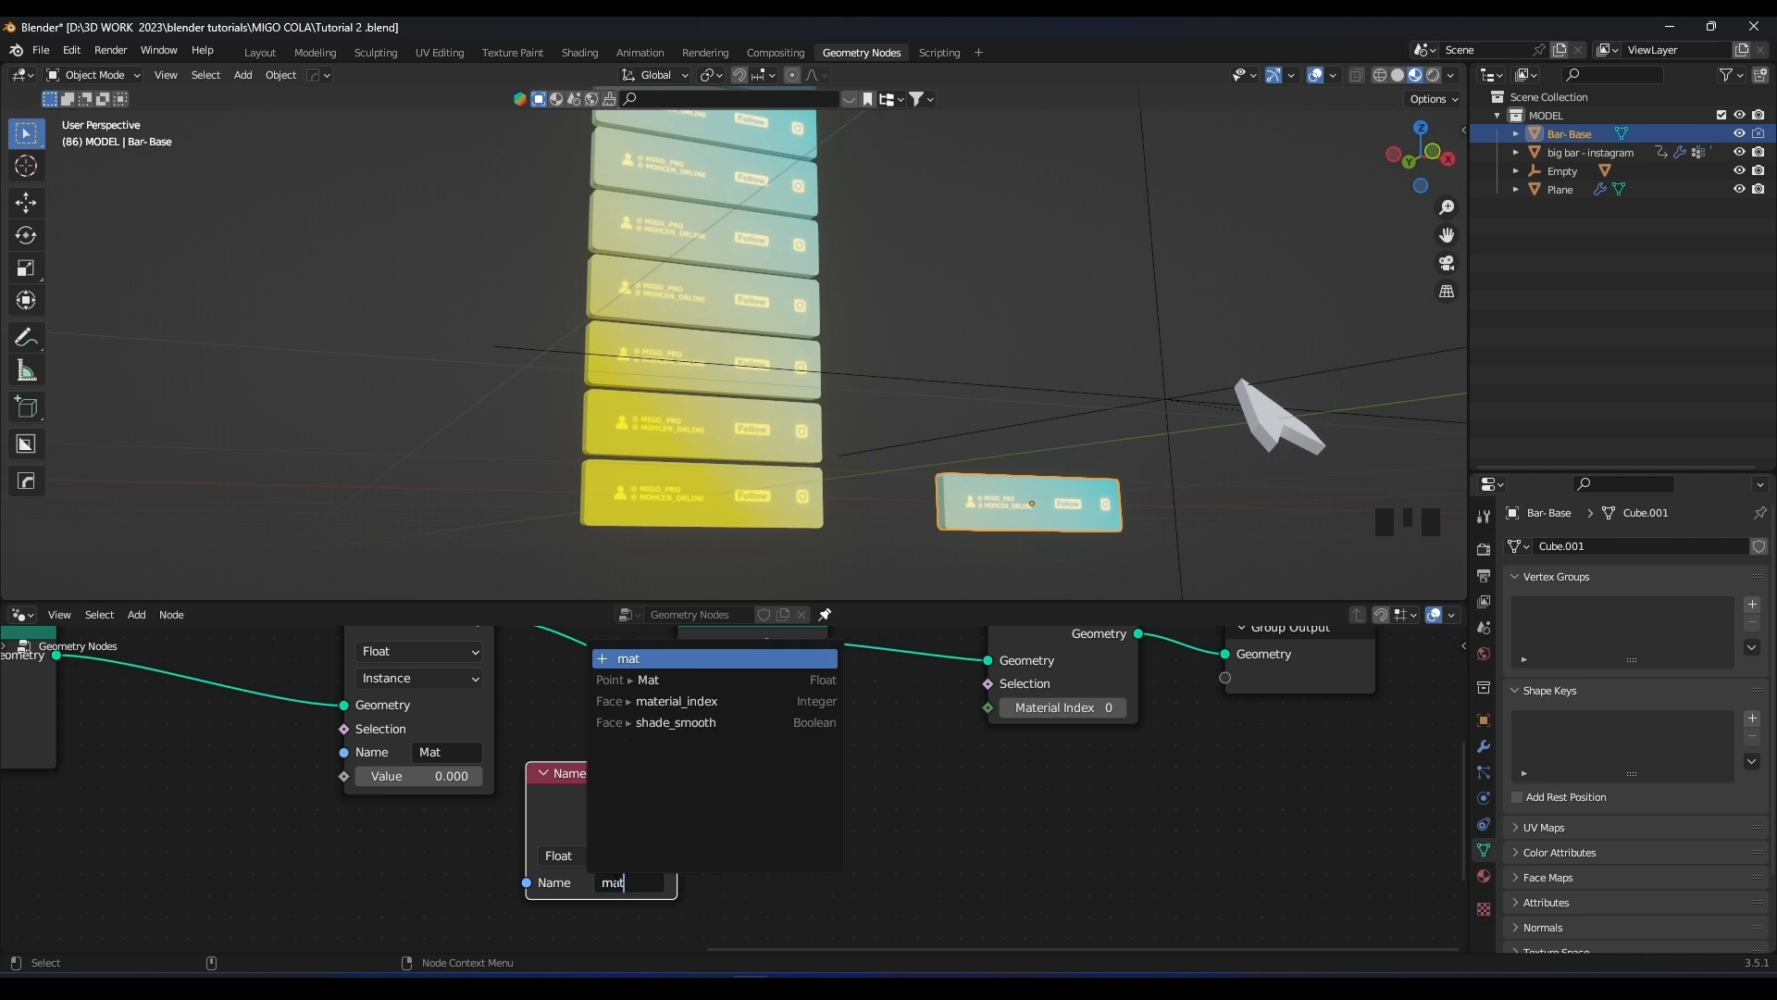
key("Return")
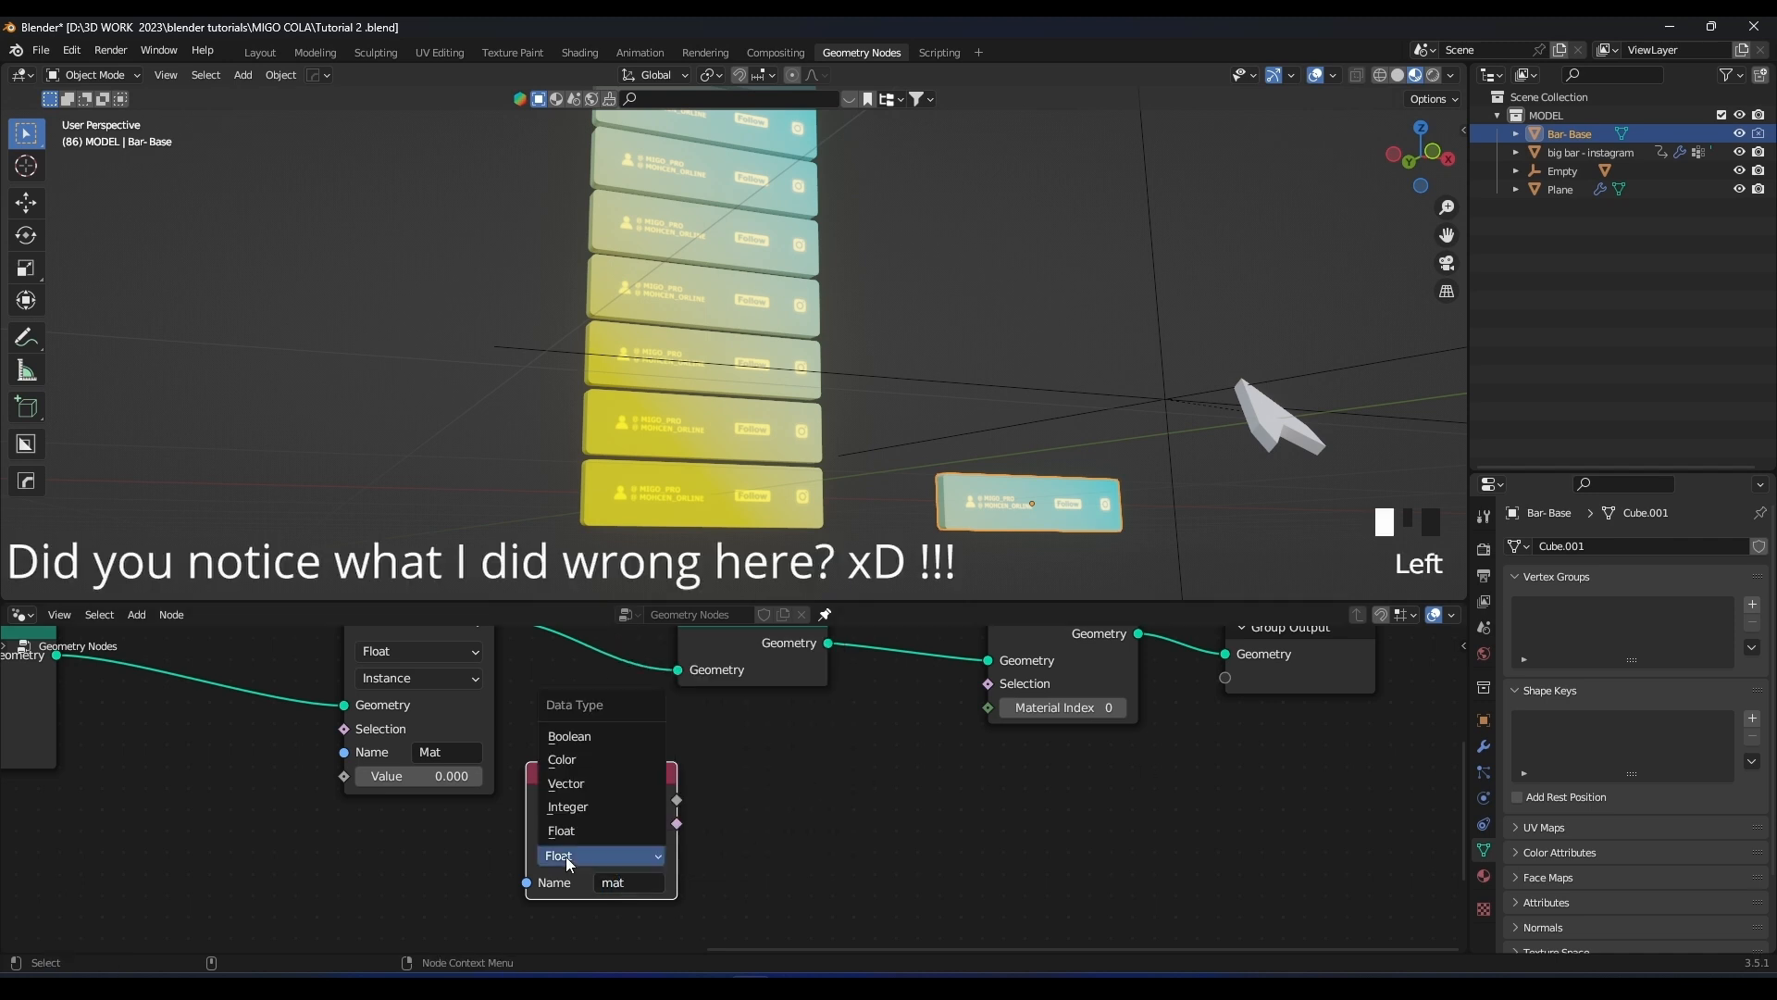
left_click(566, 784)
scroll(609, 813, "down", 2)
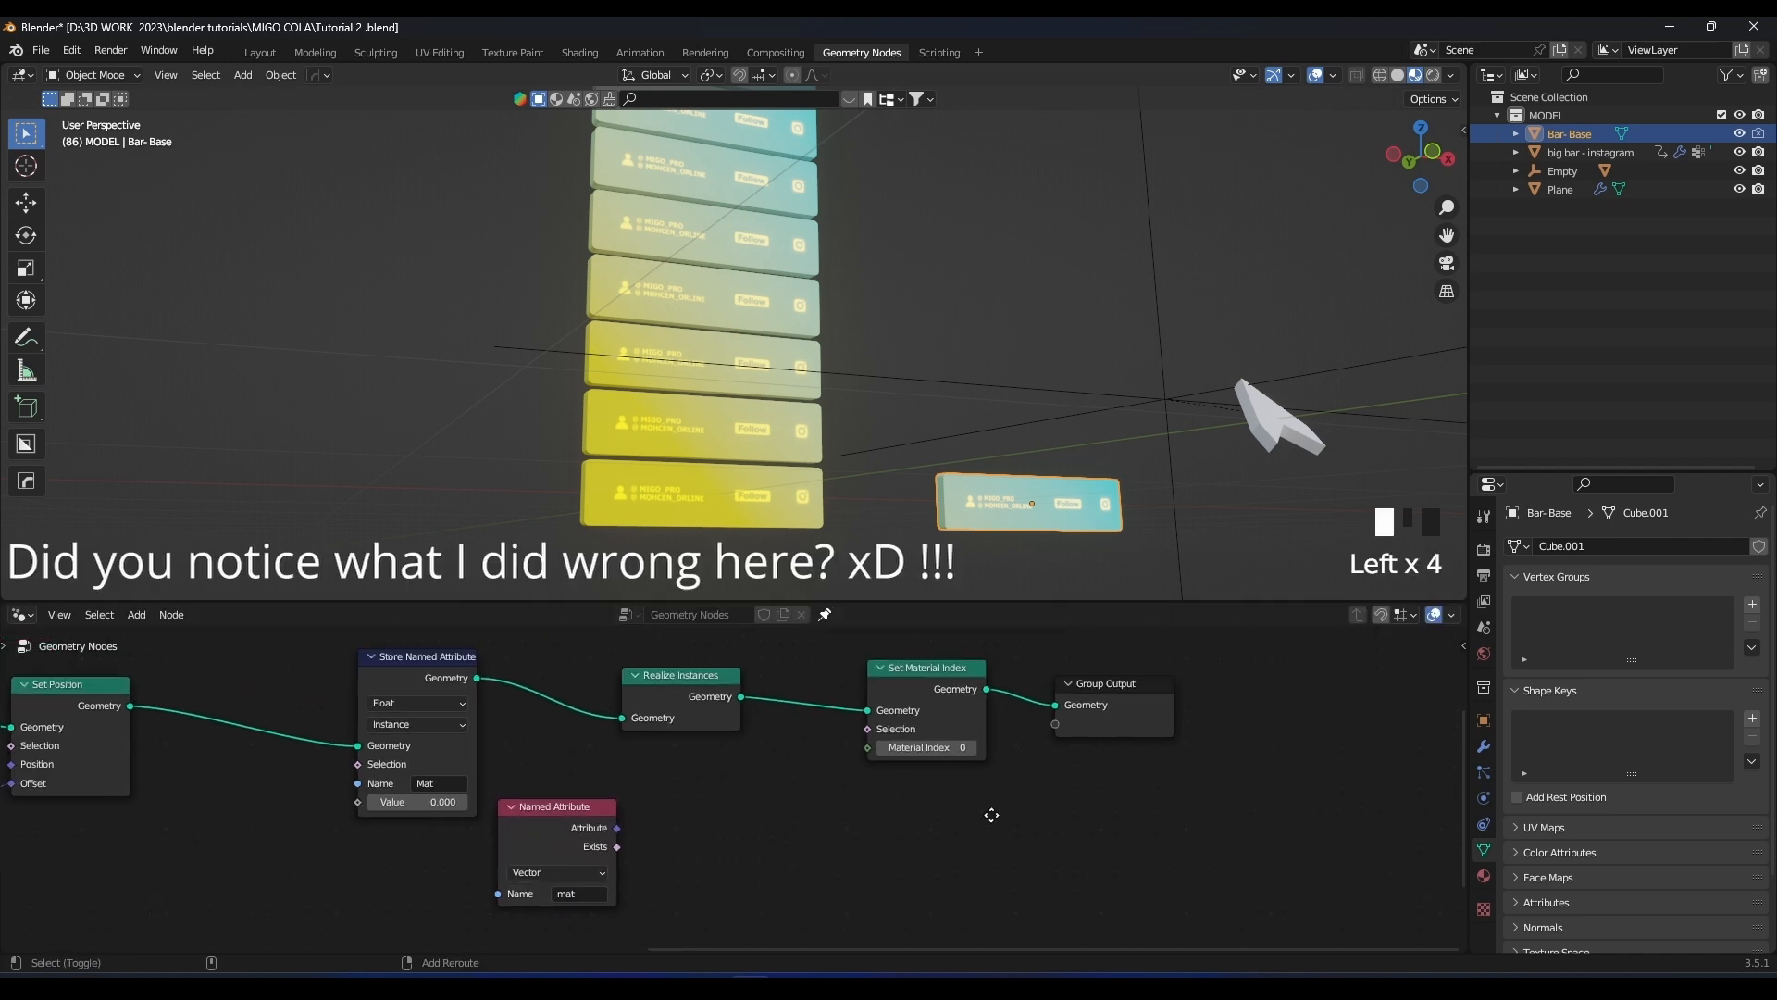
Connect the Named Attribute's Attribute output to the Material Index input, and shift Set Material Index and Group Output farther along
left_click_drag(821, 782, 794, 774)
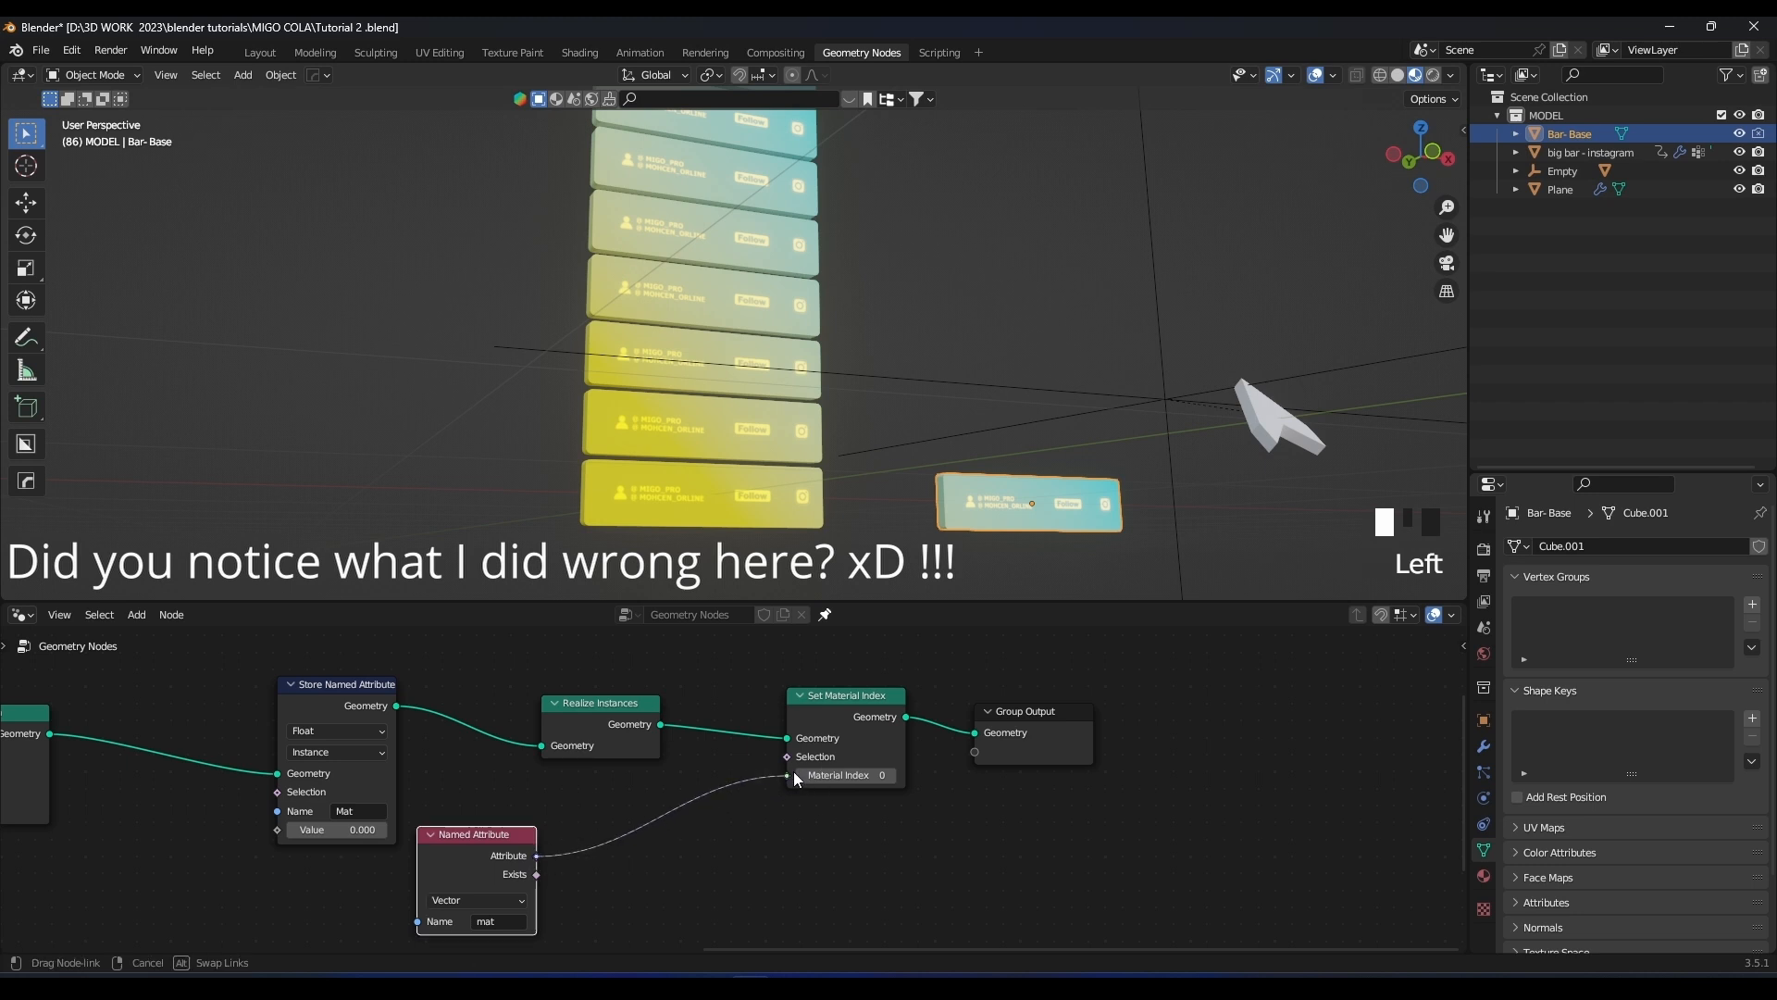
left_click_drag(1167, 803, 848, 710)
left_click_drag(848, 711, 983, 722)
middle_click_drag(786, 849, 849, 812)
scroll(828, 817, "up", 2)
Insert a Random Value node on the link between Named Attribute and Set Material Index, with its data type set to Vector
left_click(815, 819)
key("shift+a")
type("rand")
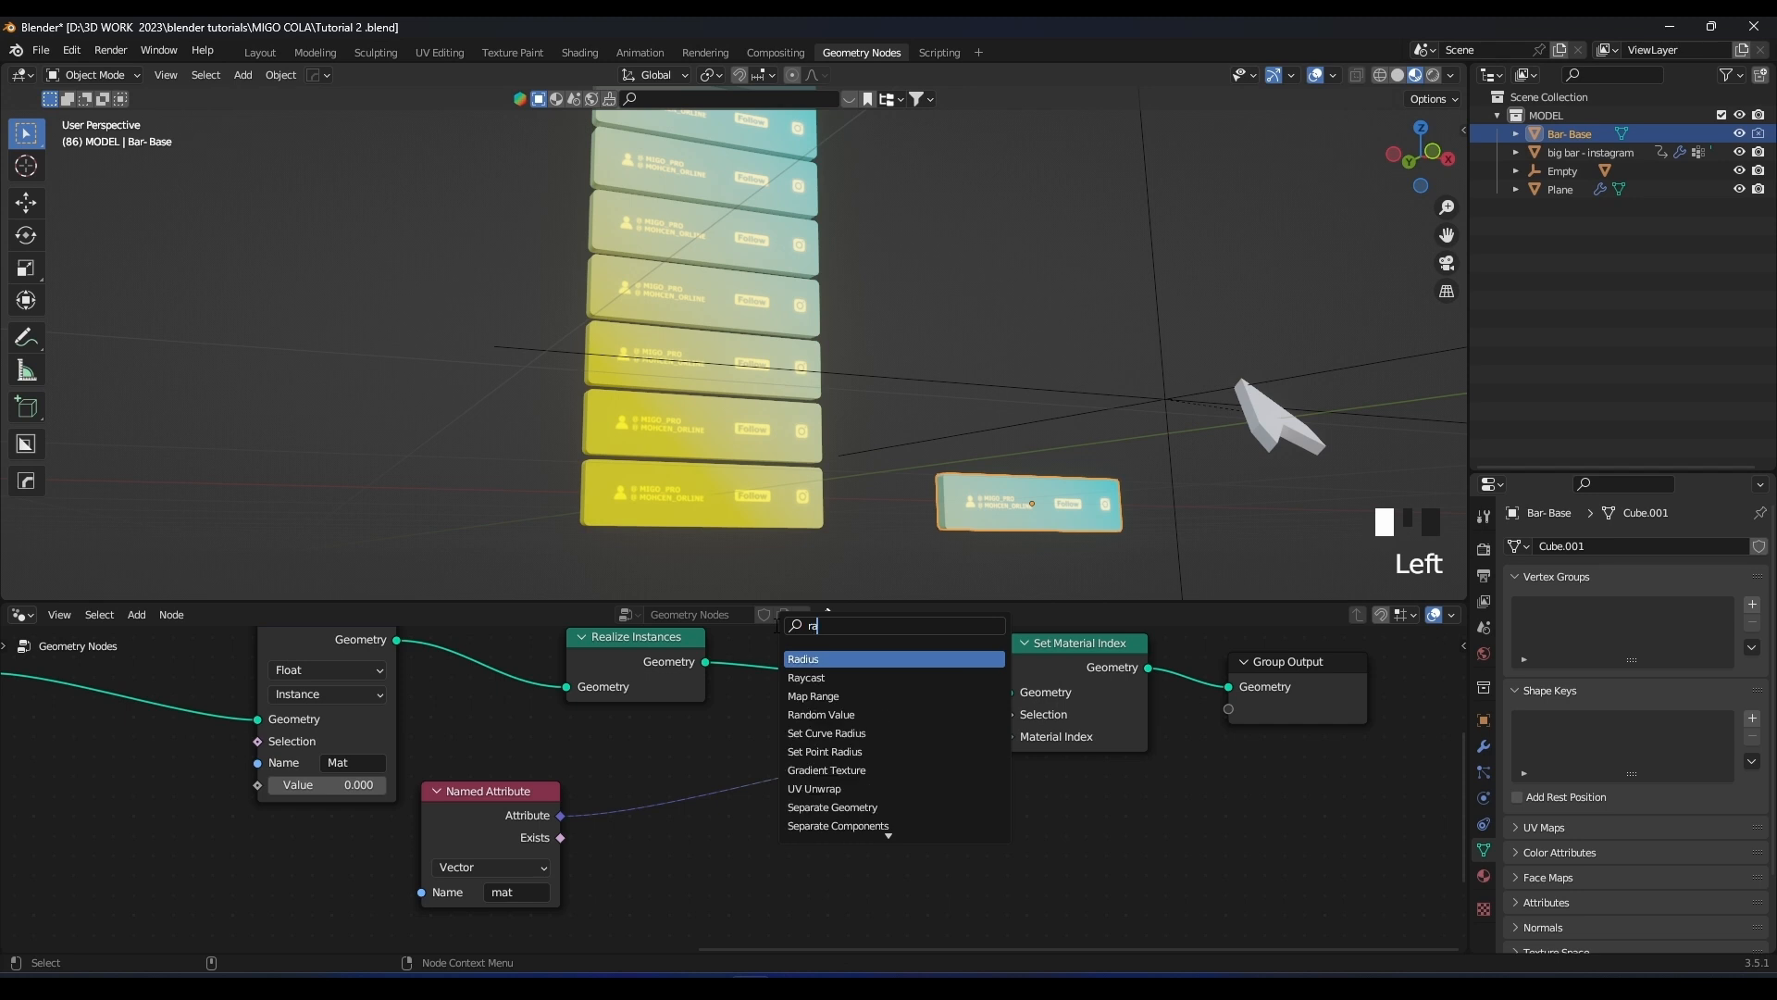
key("Return")
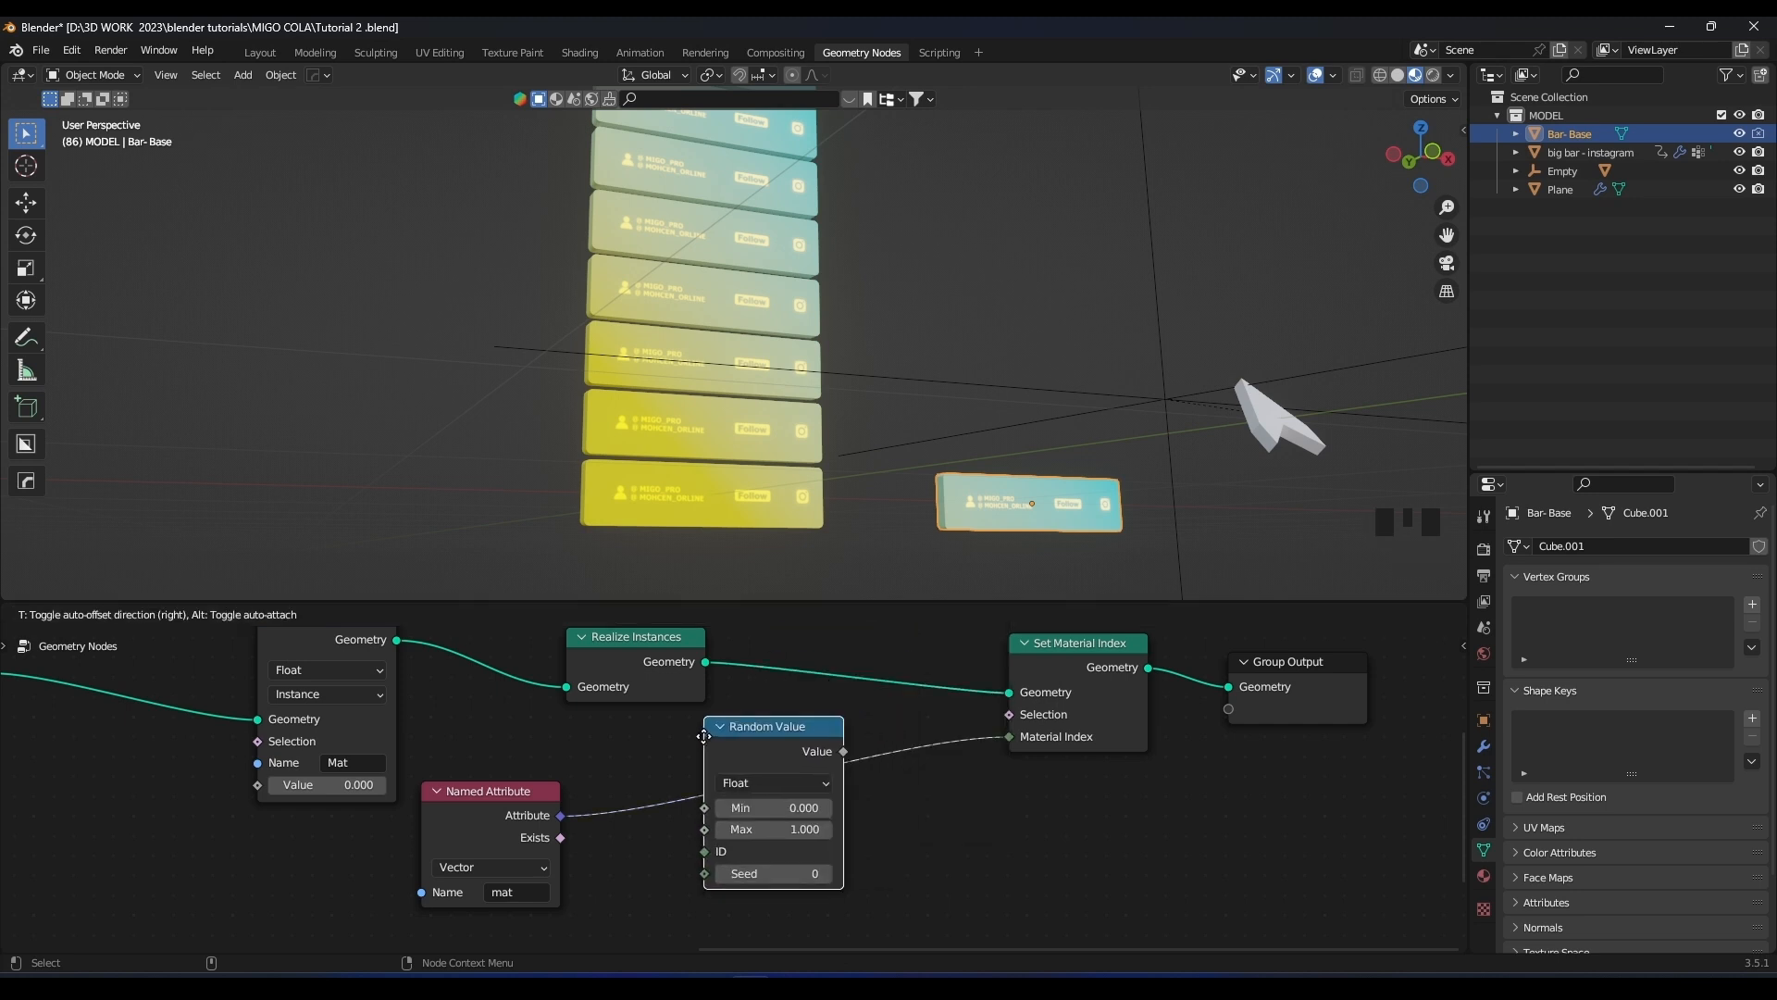
left_click(682, 743)
scroll(682, 743, "up", 1)
left_click(803, 725)
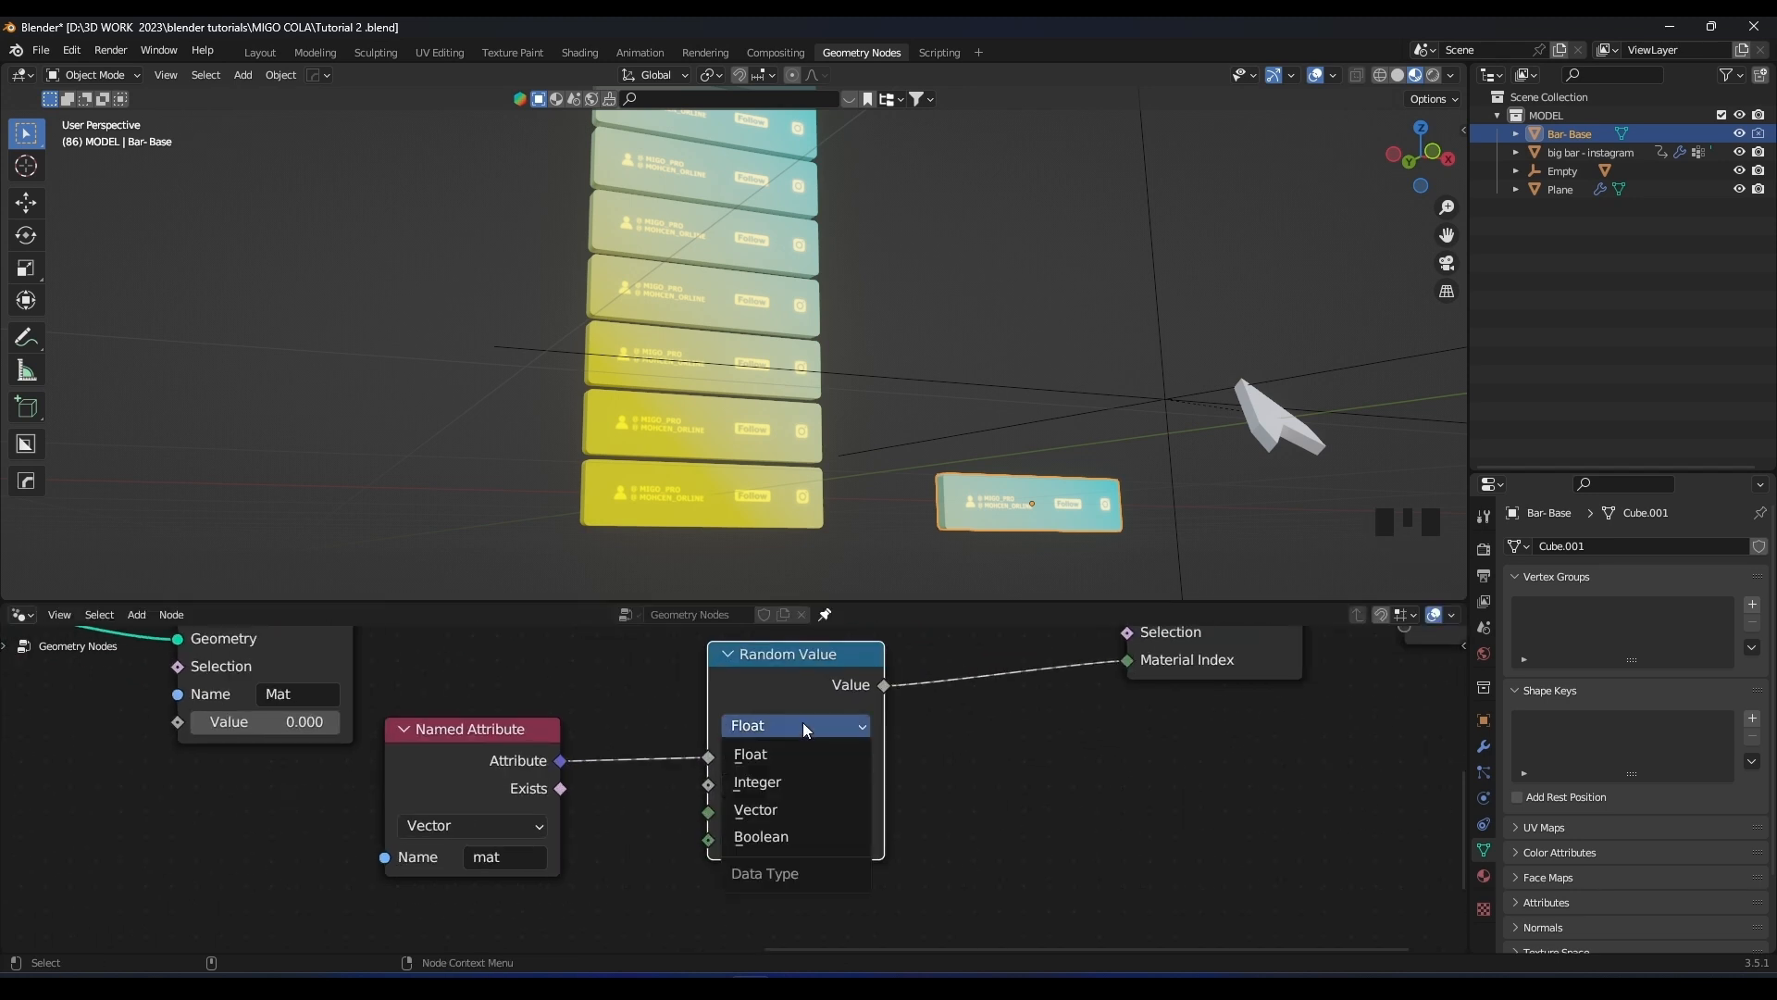
left_click(773, 810)
Rearrange the nodes around Random Value and connect its Value output to Set Material Index's Material Index input
scroll(980, 786, "down", 2)
middle_click_drag(957, 762, 932, 800)
left_click_drag(611, 818, 672, 821)
left_click_drag(684, 917, 690, 879)
right_click(691, 879)
scroll(648, 879, "up", 4)
middle_click_drag(632, 881, 781, 722)
left_click_drag(681, 661, 877, 803)
middle_click_drag(1070, 744, 767, 882)
middle_click_drag(817, 790, 679, 827)
scroll(666, 826, "up", 4)
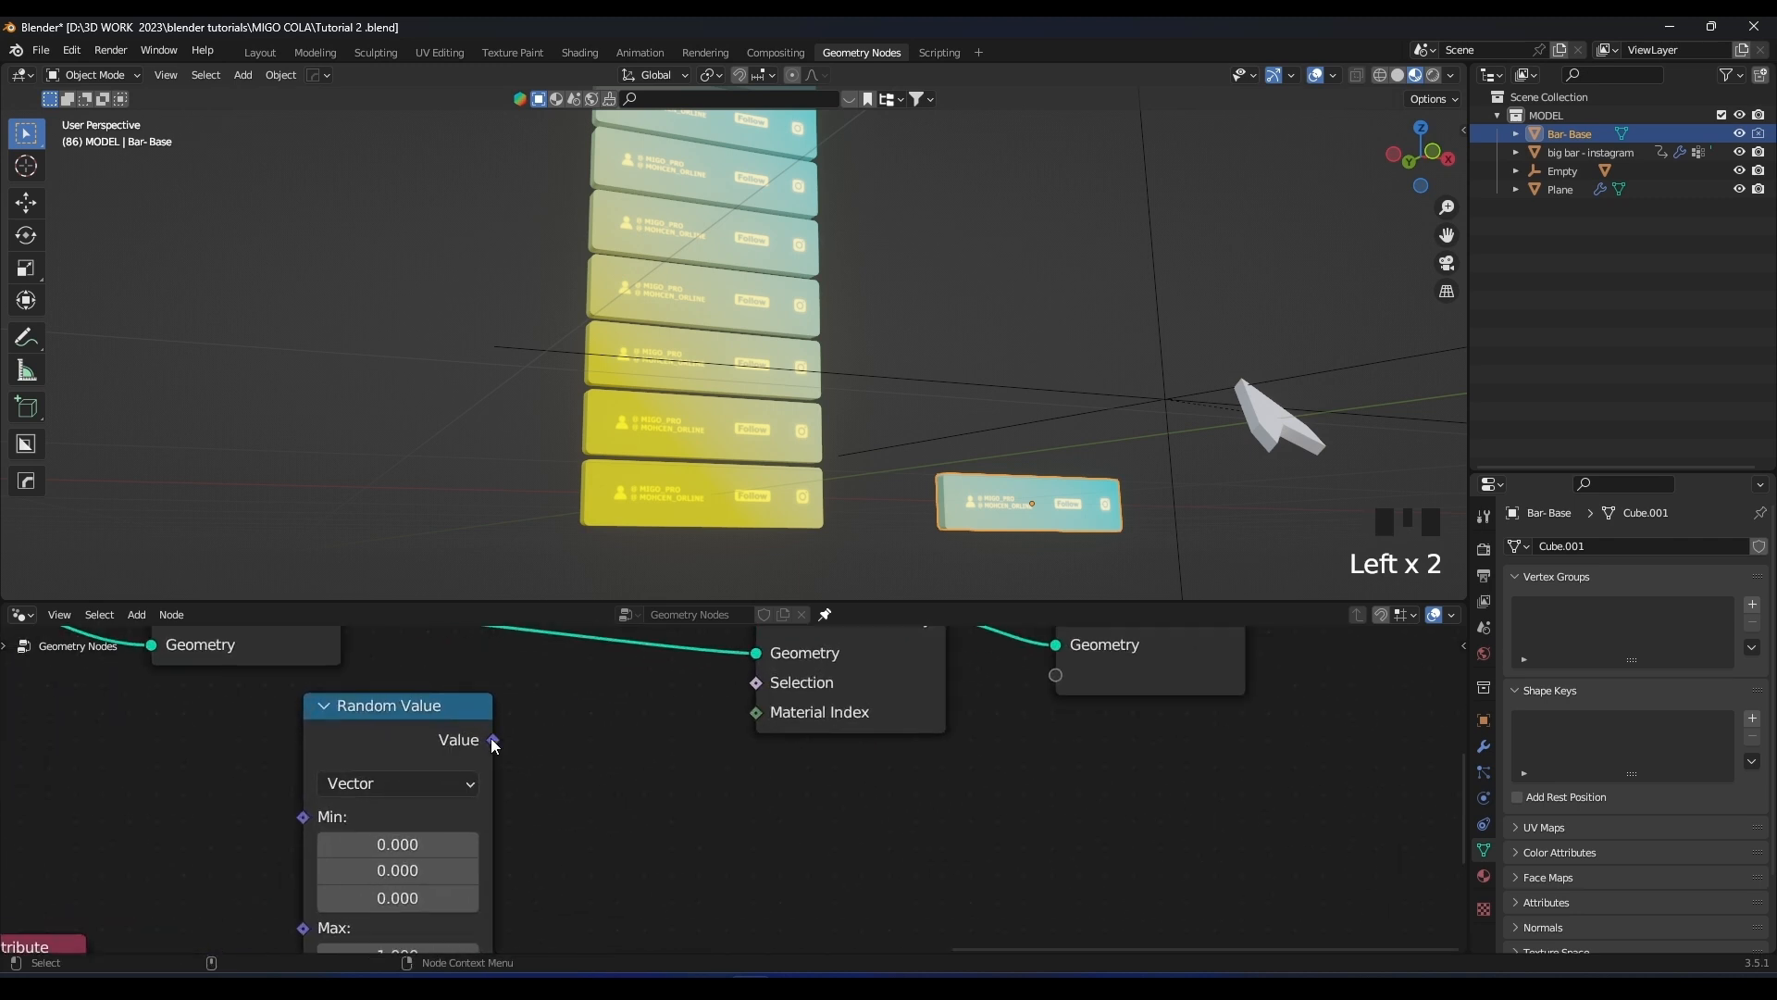
left_click_drag(494, 740, 611, 746)
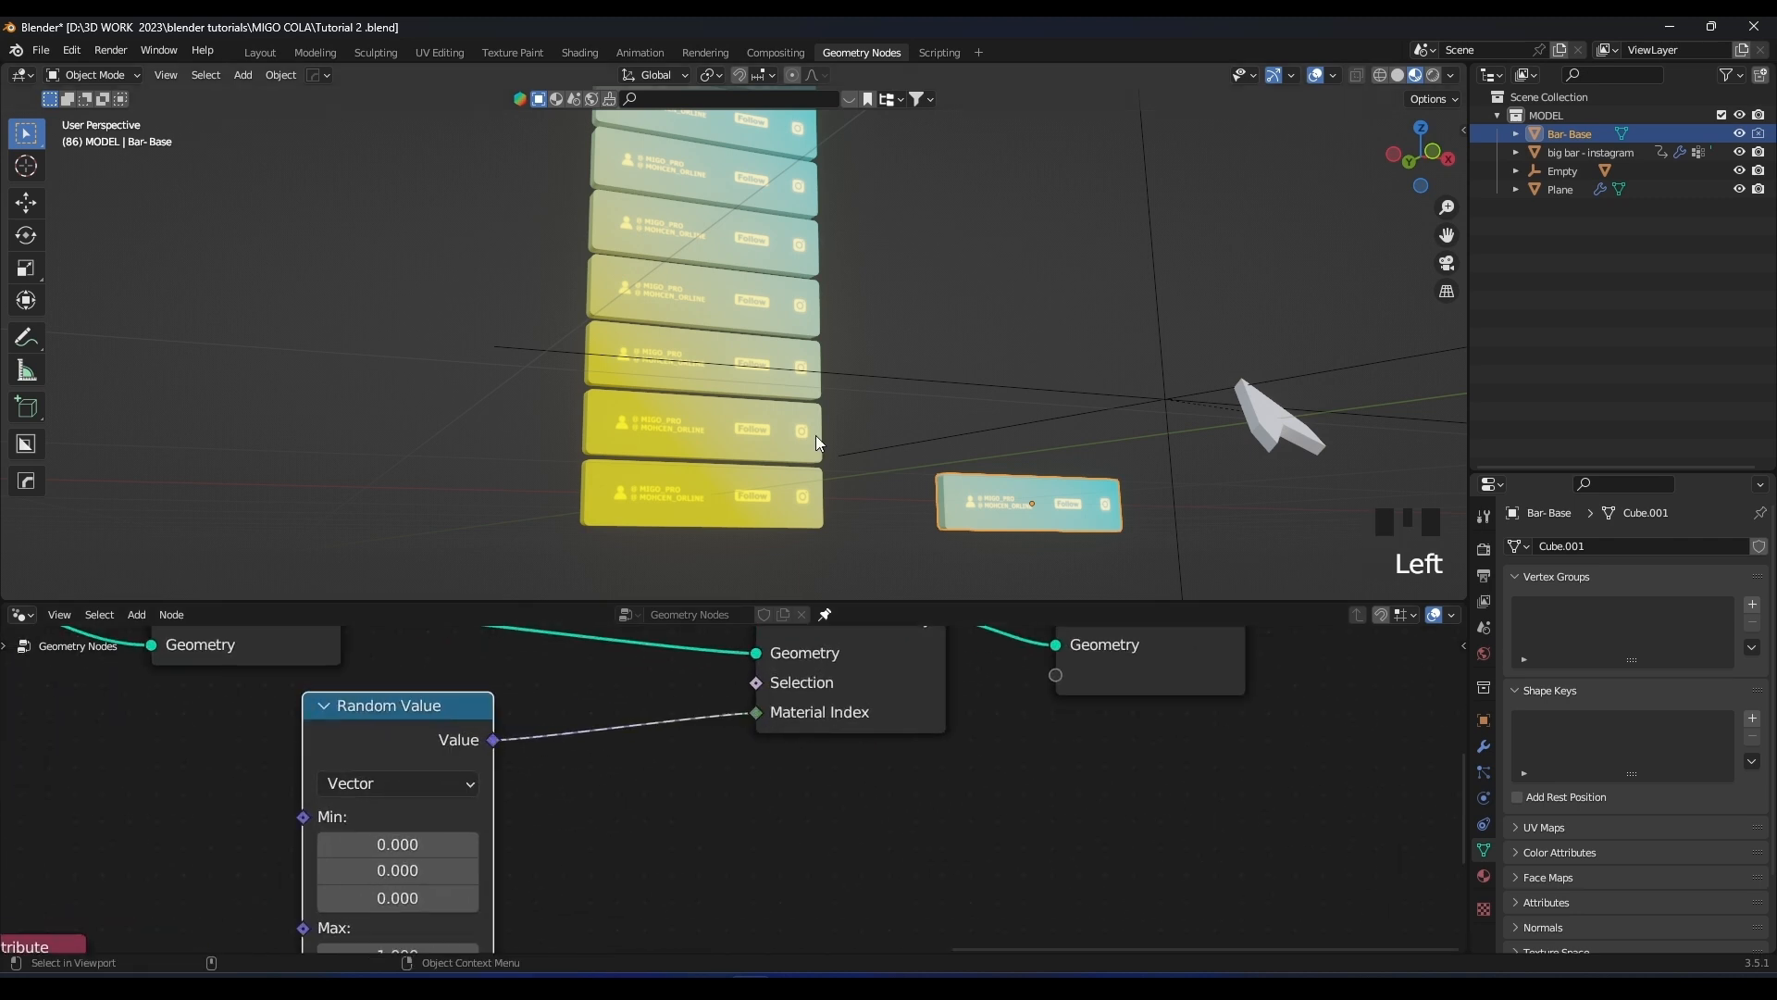
Add an Index node between Set Position and Store Named Attribute, below their Geometry link
scroll(835, 503, "up", 2)
middle_click_drag(518, 889, 930, 696)
scroll(930, 695, "down", 2)
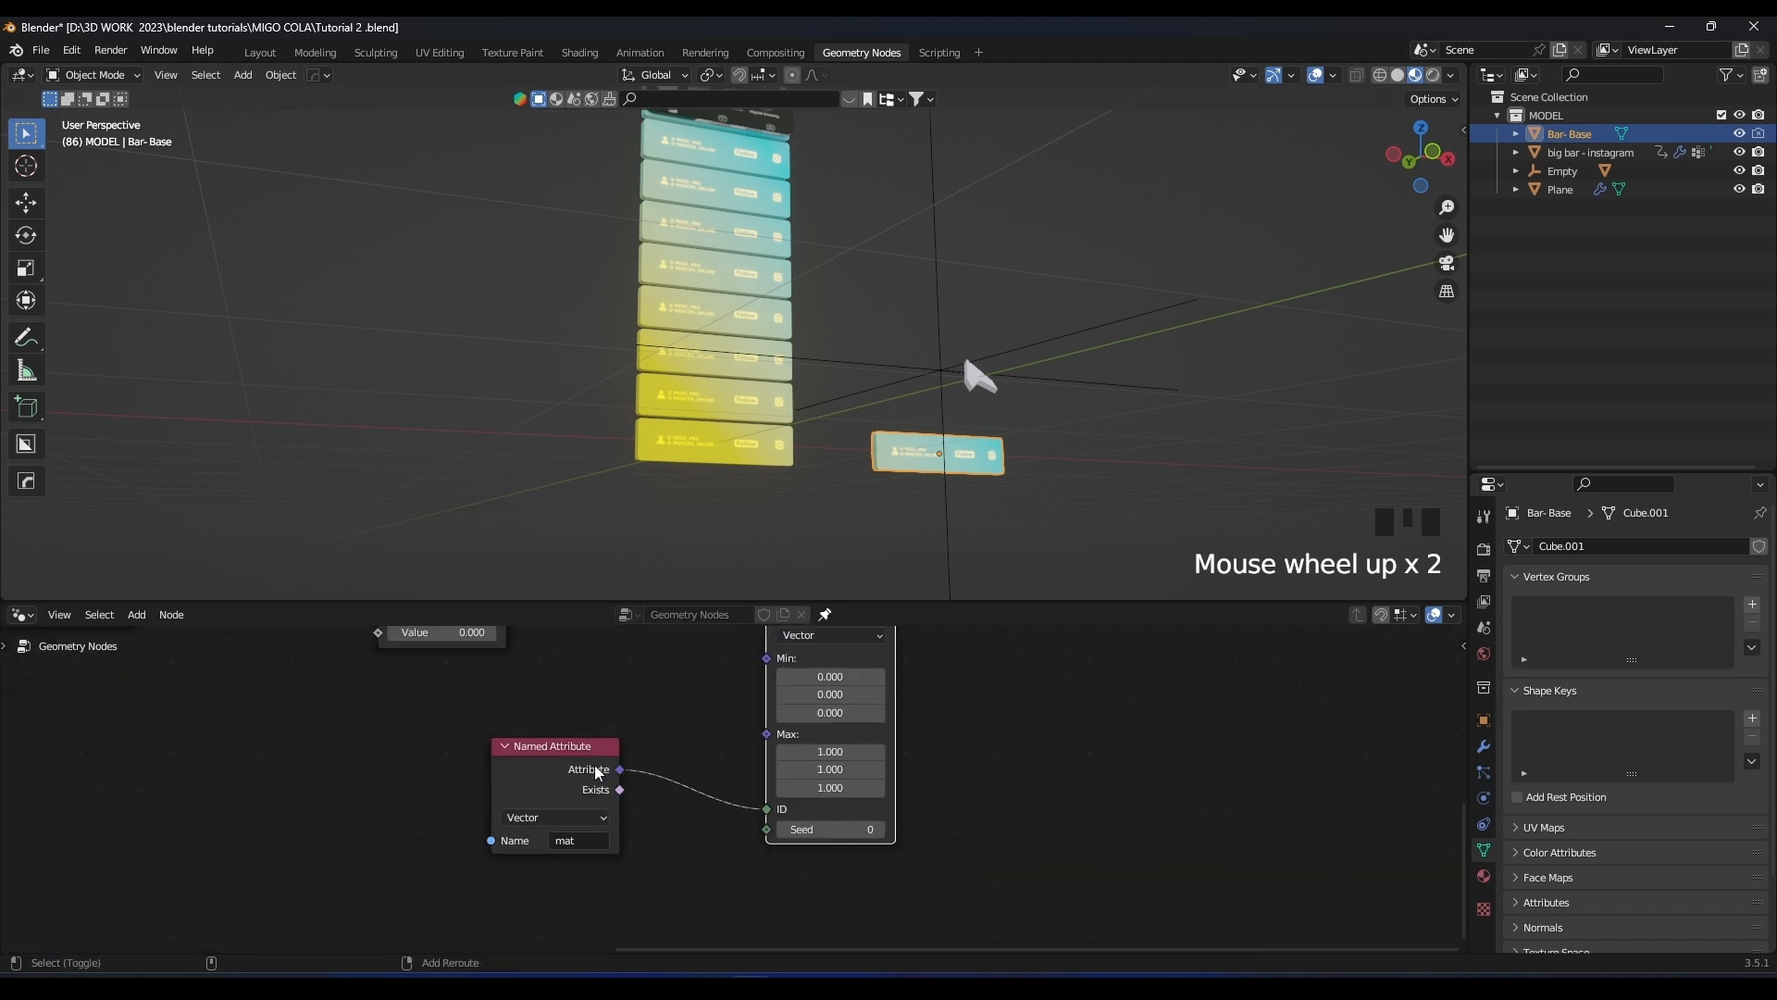
middle_click_drag(332, 626, 404, 645)
key("shift+a")
left_click(404, 621)
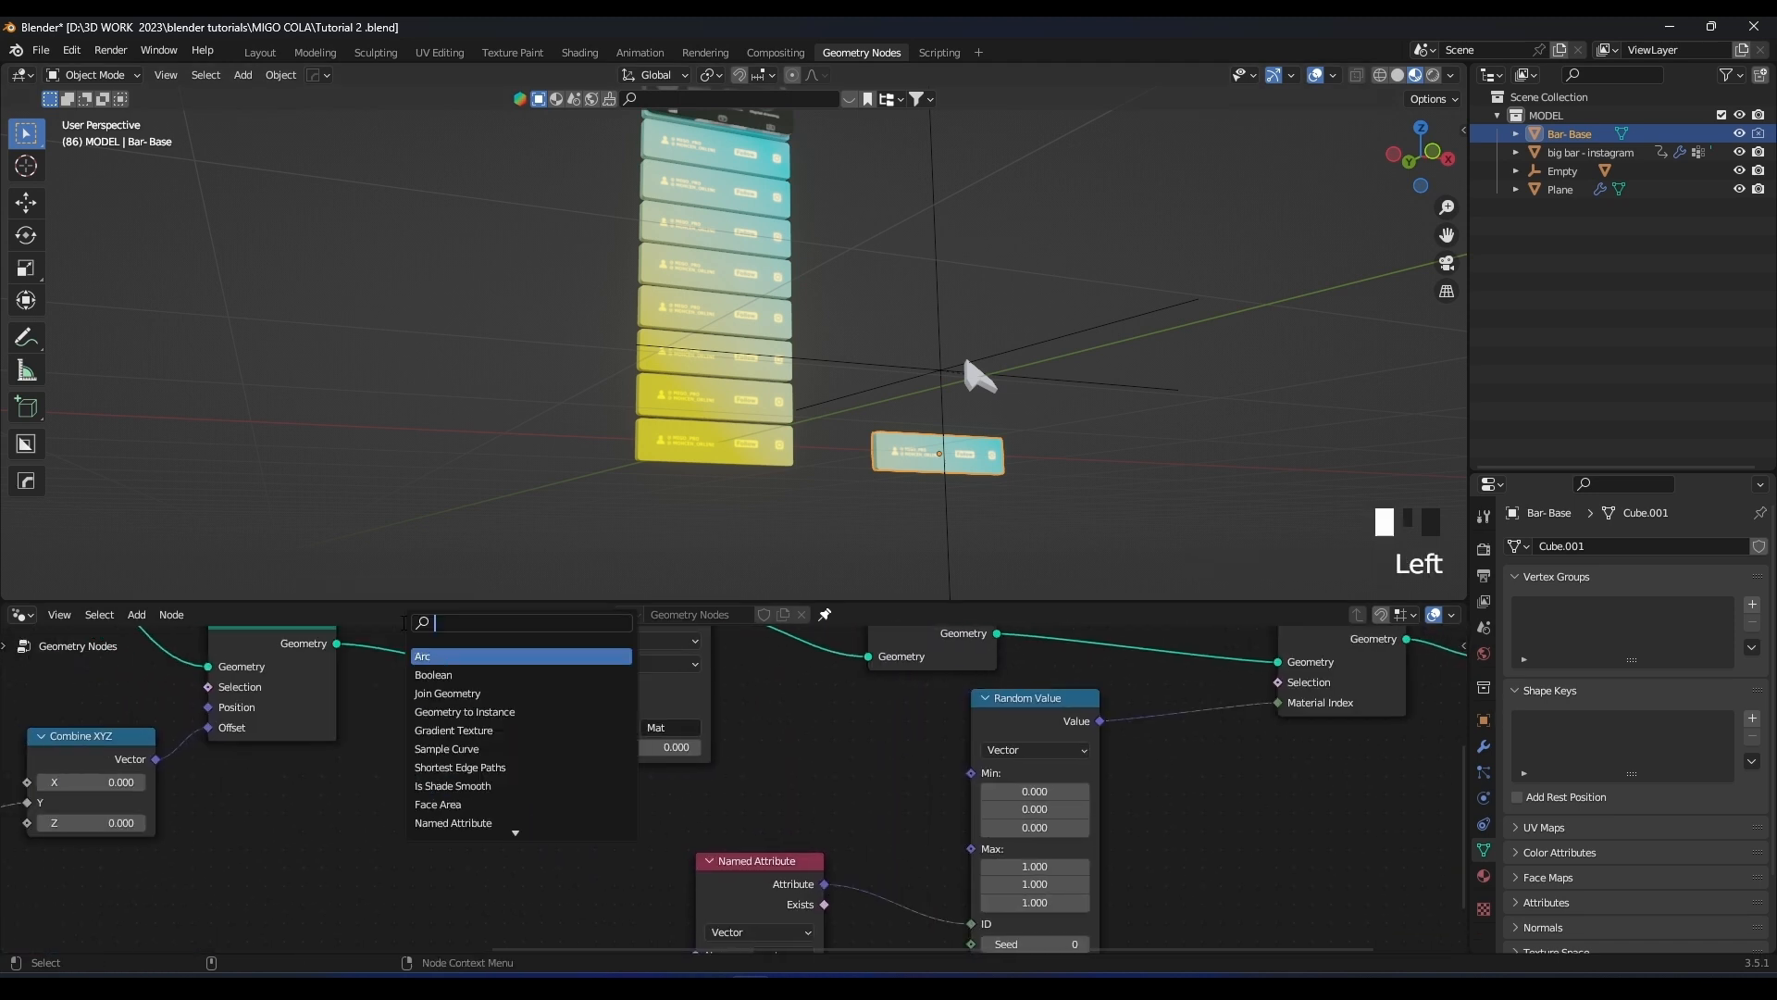
type("ind")
key("Return")
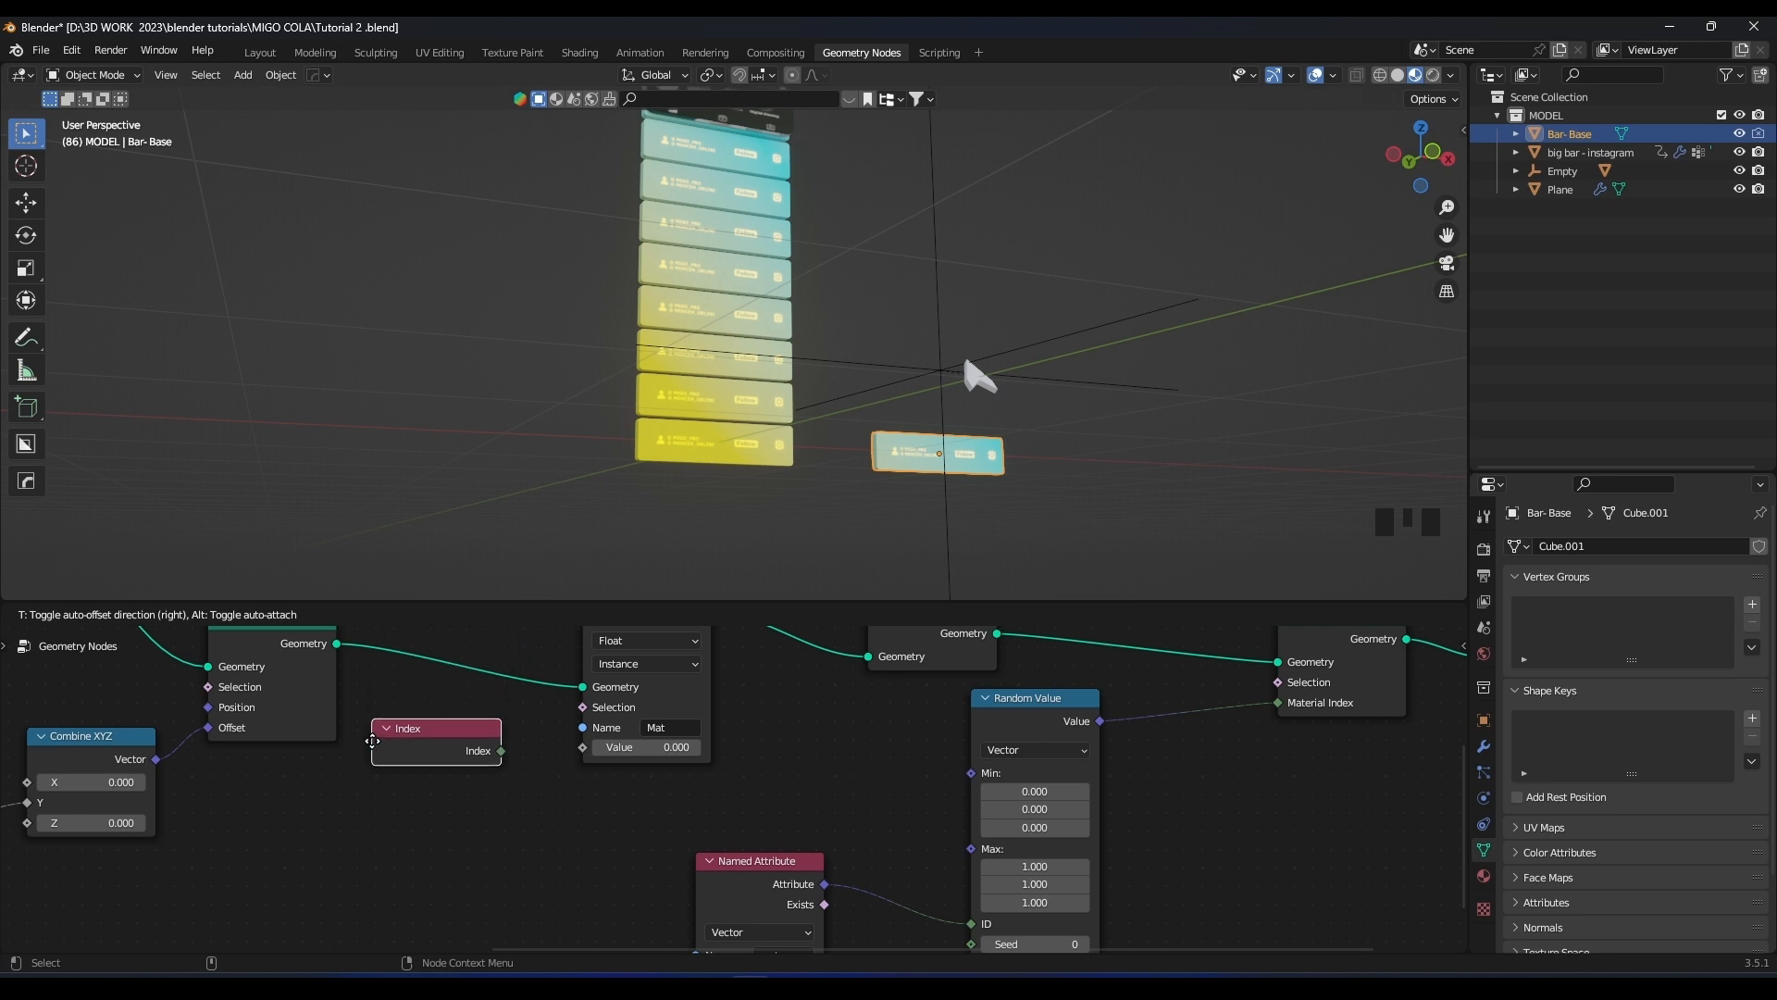
left_click(374, 756)
Connect the Index node's output to Store Named Attribute's Value input and nudge the Index node closer
scroll(510, 738, "up", 4)
scroll(511, 743, "up", 1)
middle_click_drag(510, 743, 575, 888)
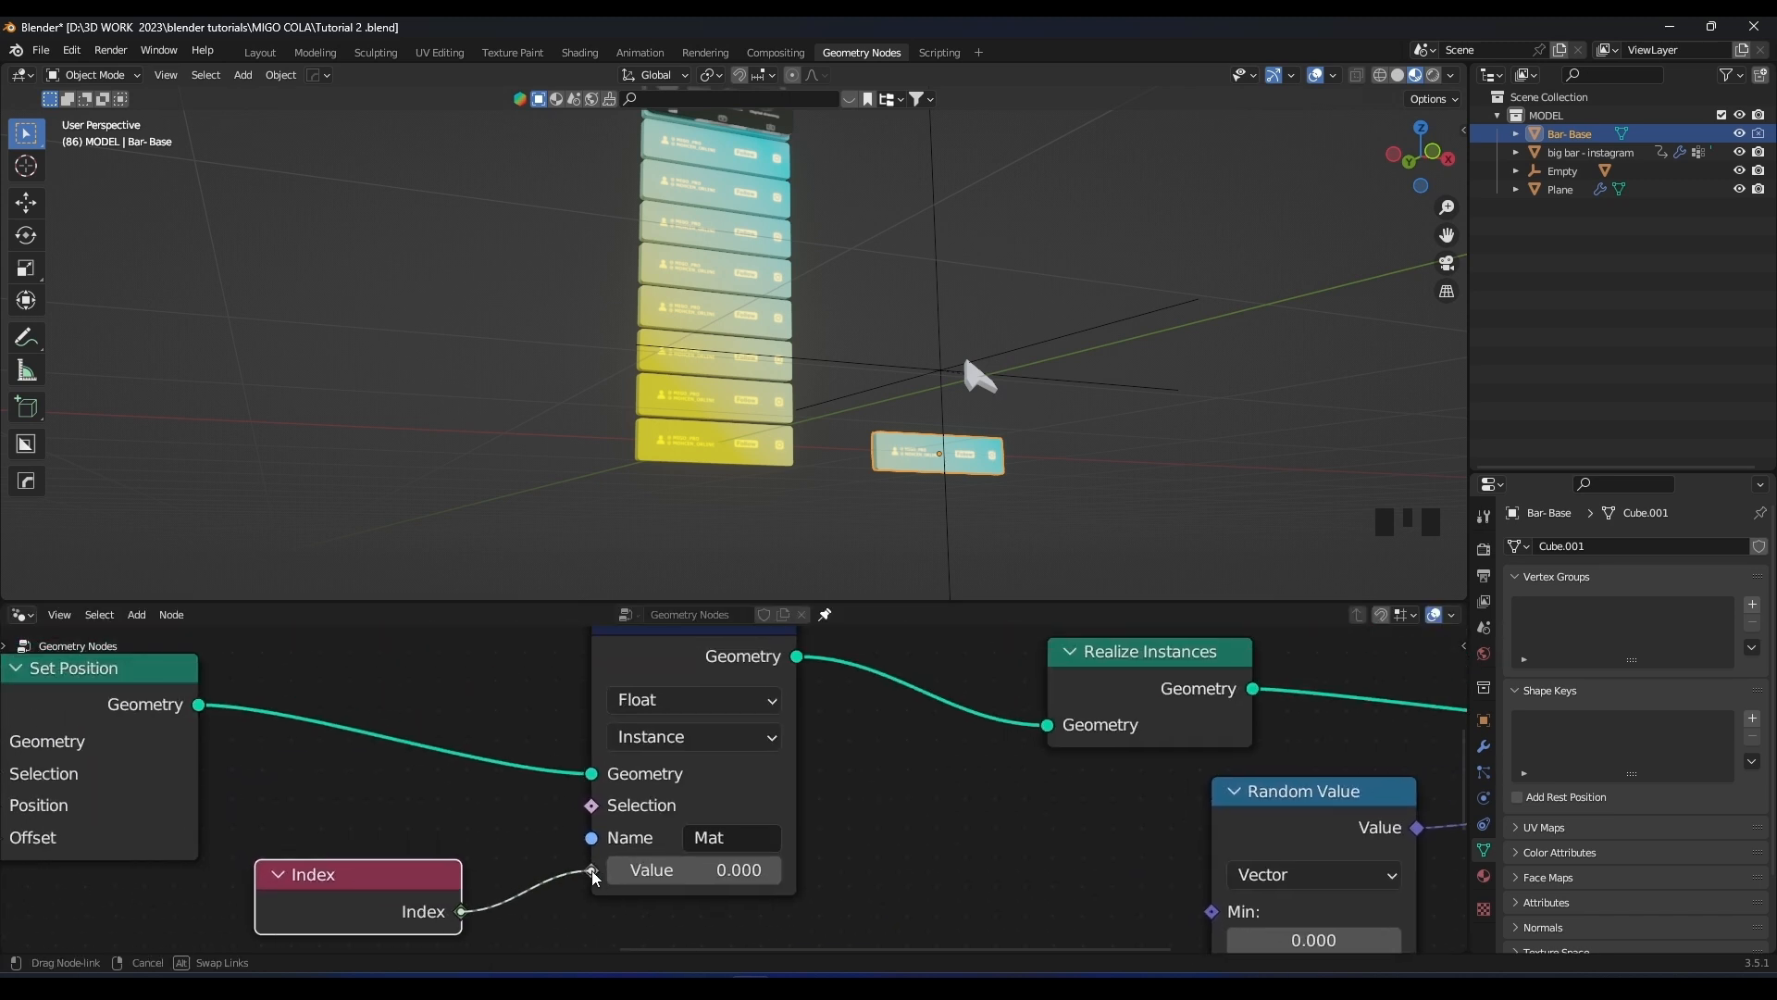
left_click_drag(592, 872, 592, 871)
left_click_drag(410, 879, 465, 841)
scroll(1018, 841, "down", 4)
middle_click_drag(1064, 842, 681, 810)
scroll(680, 810, "down", 4)
scroll(819, 263, "down", 3)
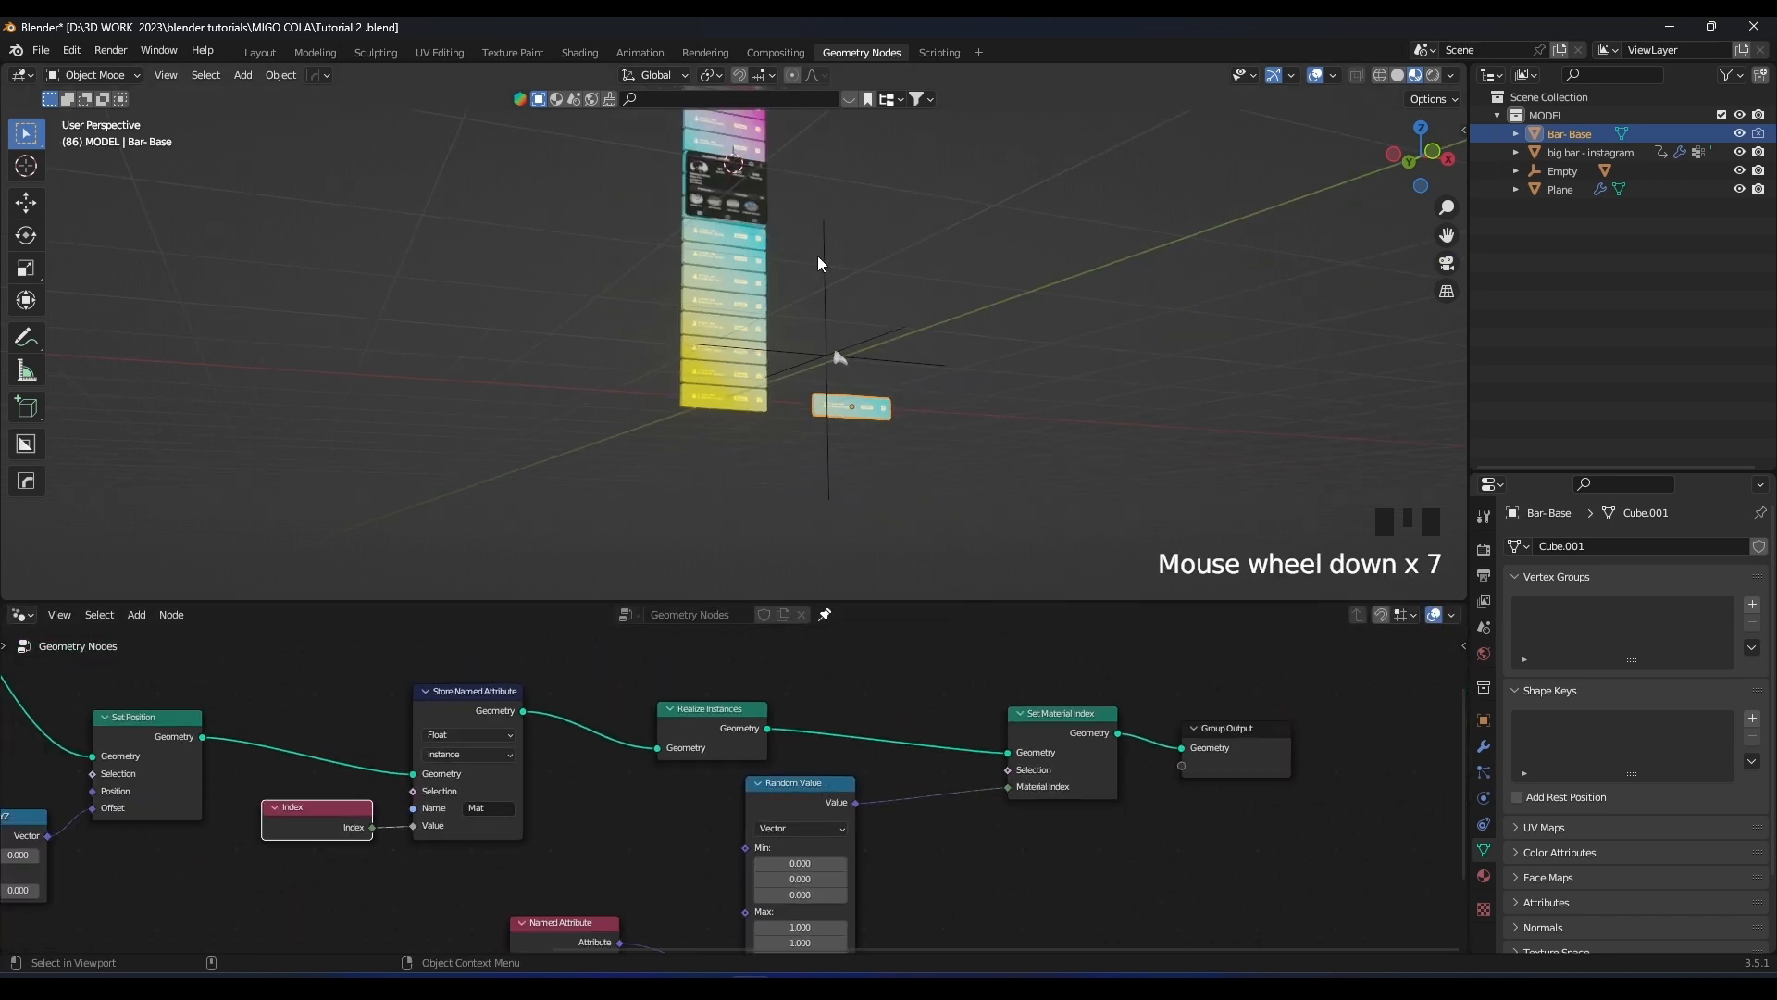
Set the Random Value node's three Max components to 3.9 and try other seed values
scroll(820, 262, "up", 5)
middle_click_drag(992, 925, 1021, 797)
scroll(832, 793, "up", 8)
middle_click_drag(833, 793, 787, 785)
left_click(992, 765)
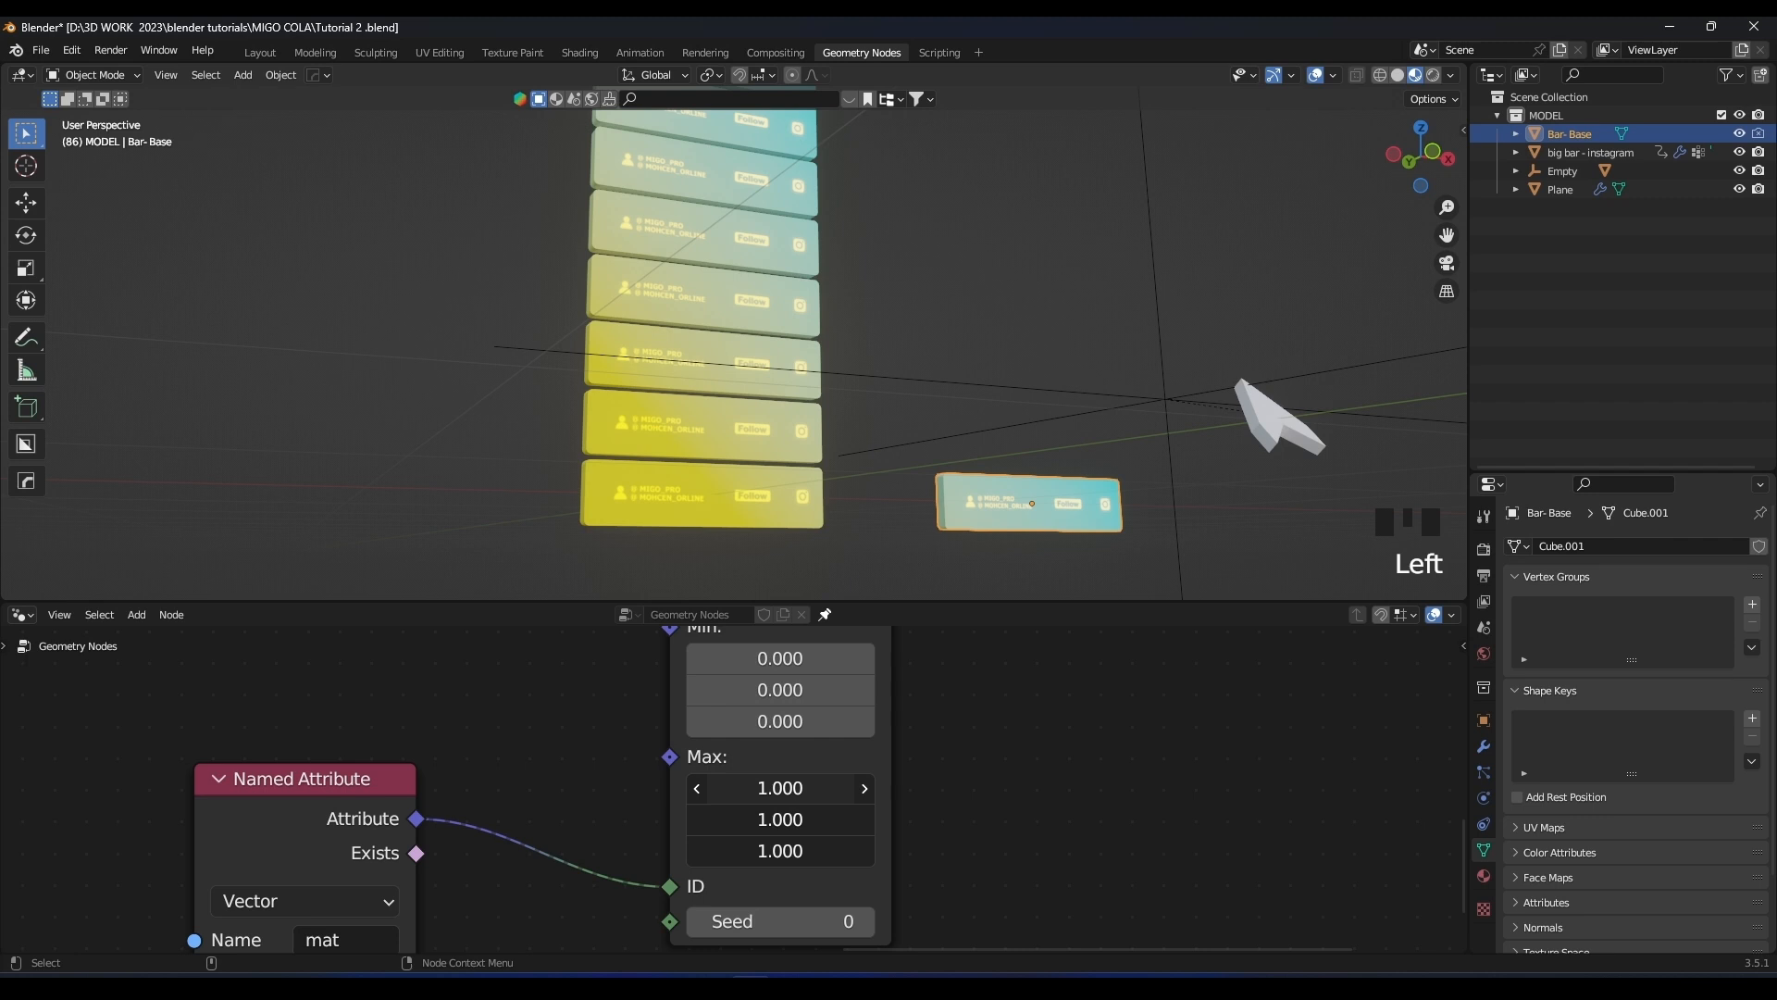
mouse_move(783, 790)
left_mouse_down()
mouse_move(824, 789)
mouse_move(760, 789)
mouse_move(794, 788)
mouse_move(776, 787)
left_mouse_up()
scroll(820, 268, "down", 5)
middle_click_drag(827, 254, 822, 393, "shift")
scroll(822, 393, "up", 3)
middle_click_drag(976, 725, 853, 818, "shift")
scroll(853, 835, "down", 4)
middle_click_drag(1018, 776, 1023, 735, "shift")
scroll(944, 794, "up", 3)
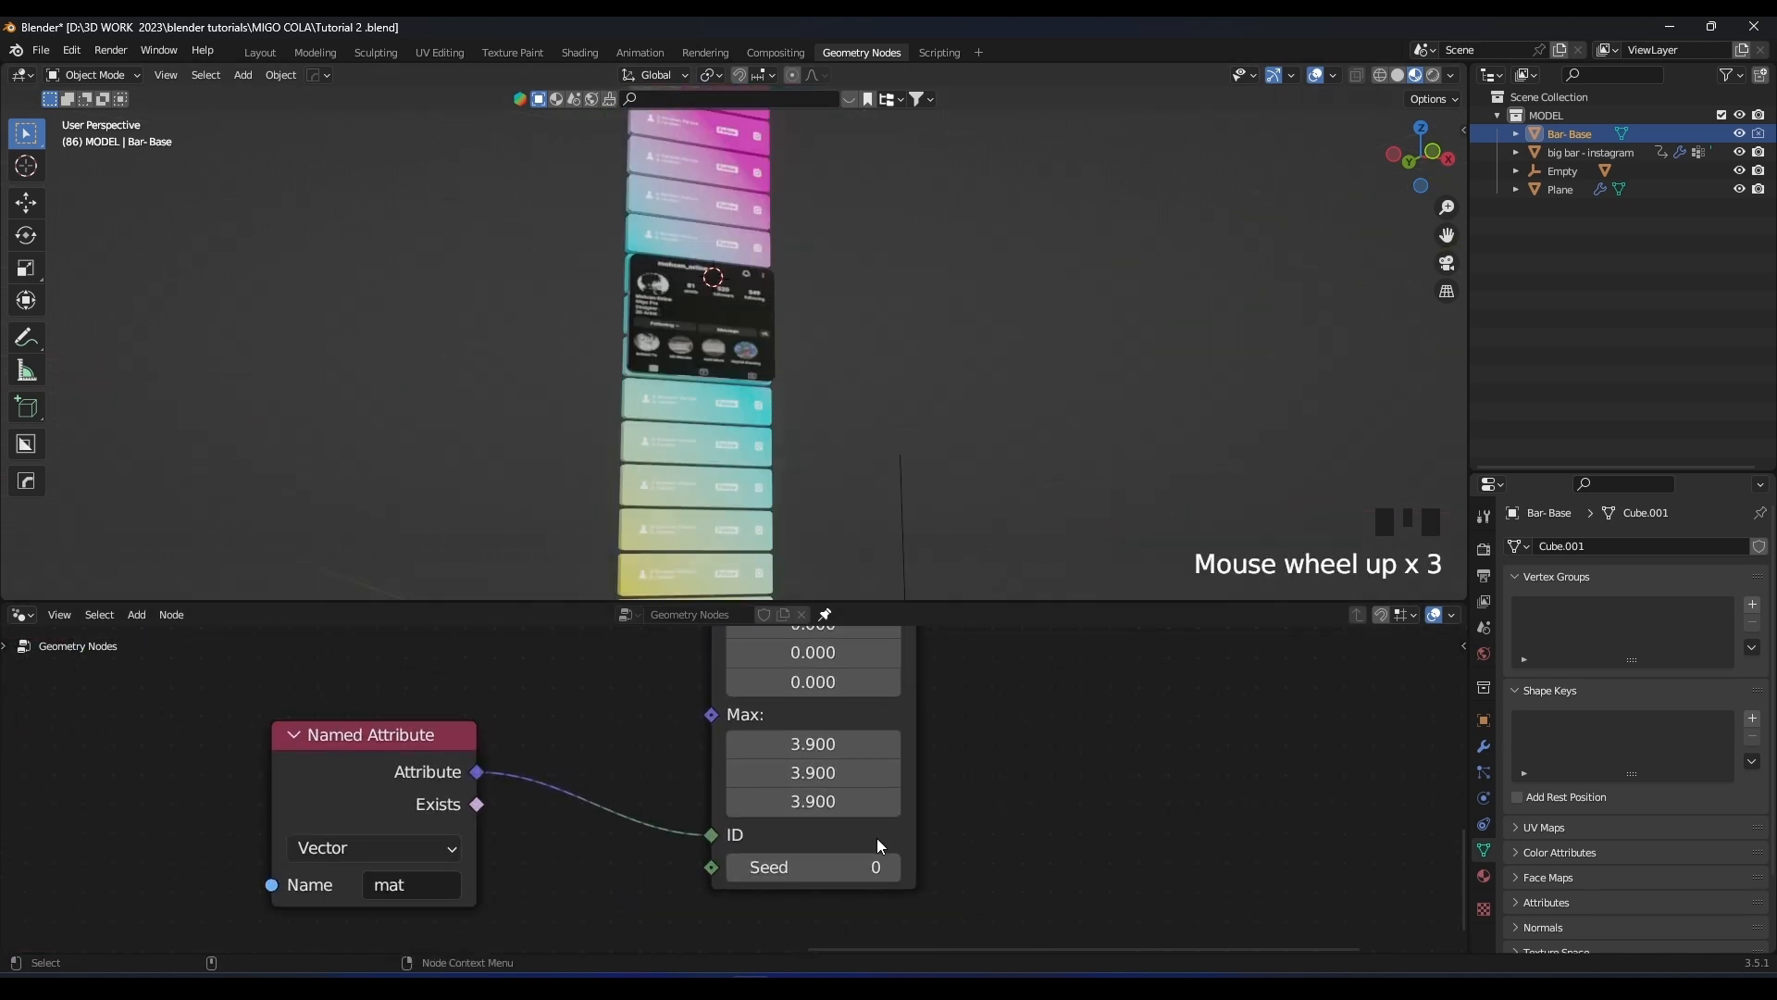
left_click(861, 868)
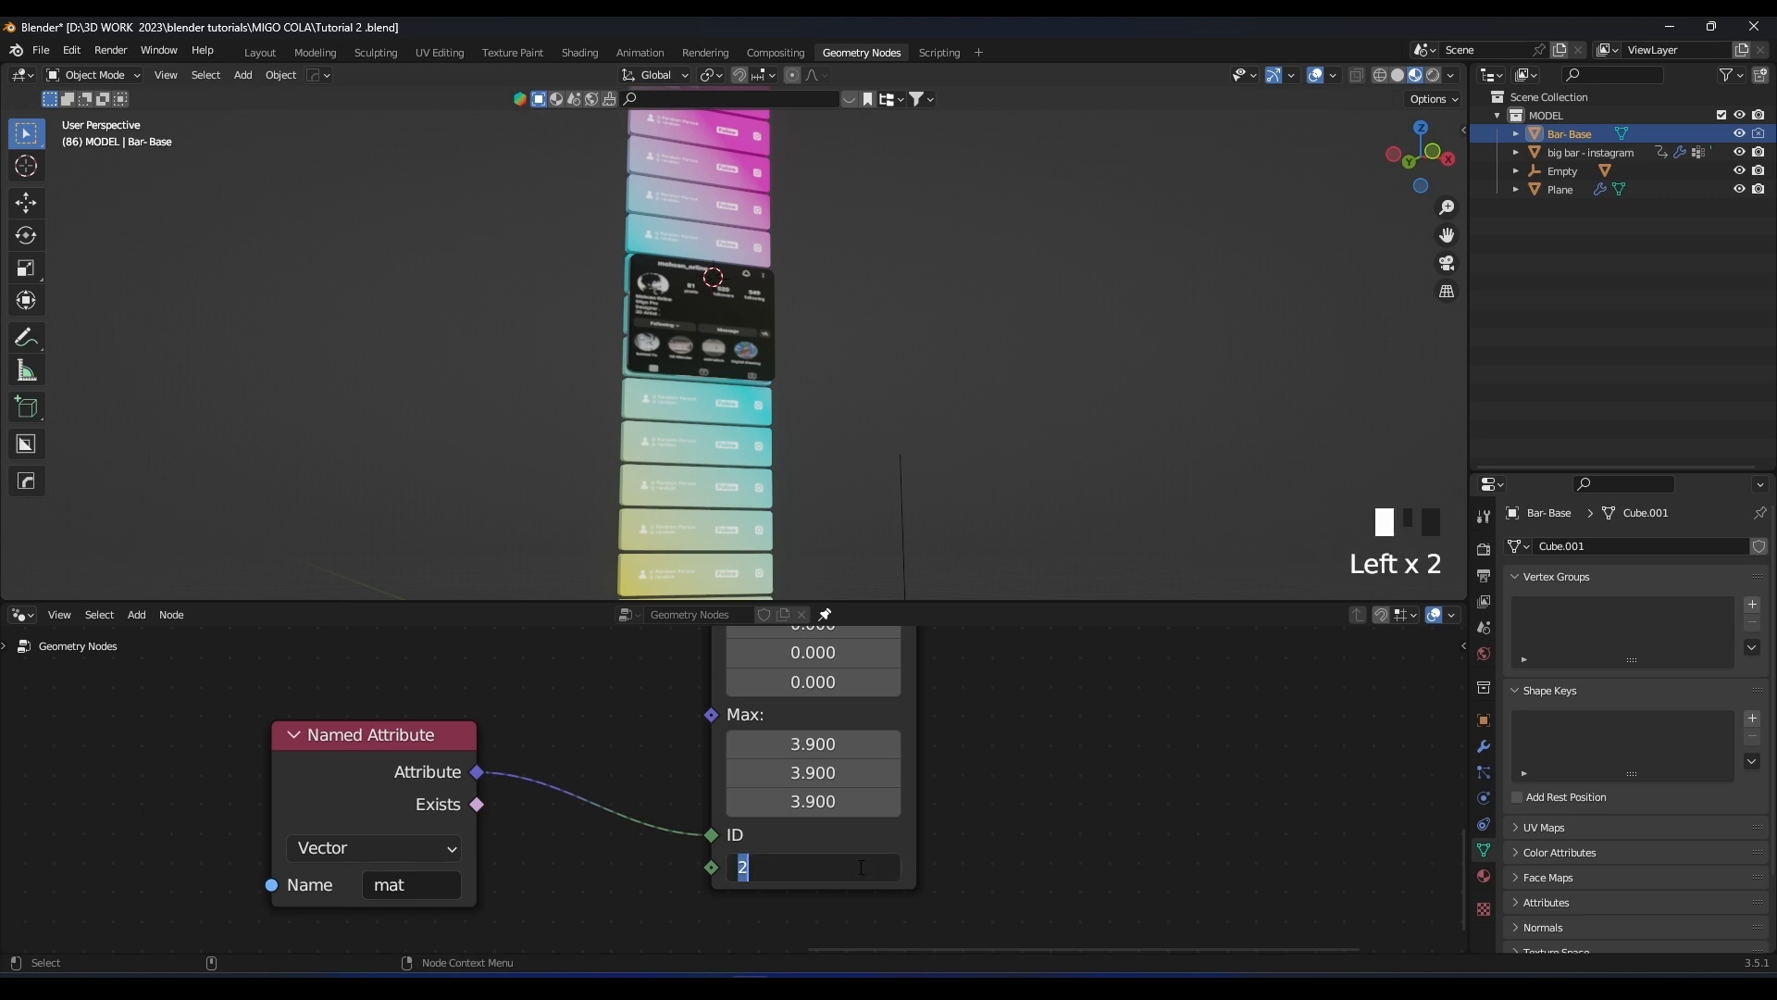
left_click(858, 867)
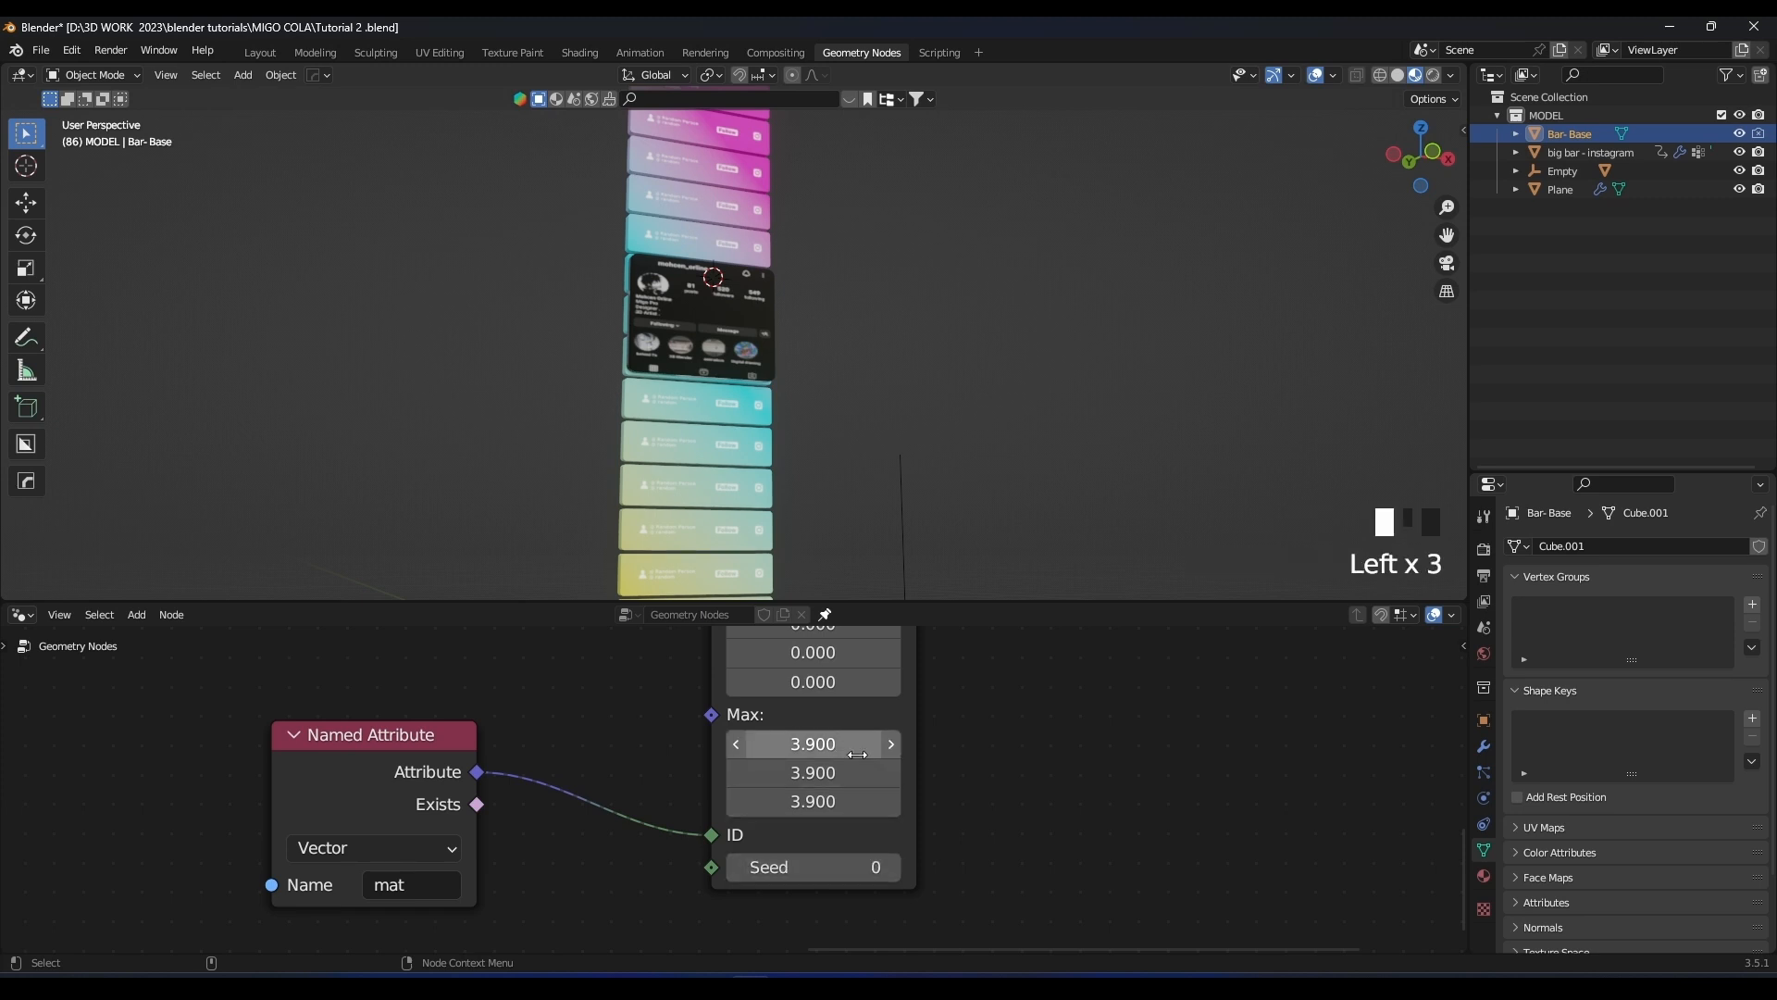
scroll(840, 269, "down", 2)
scroll(707, 509, "down", 2)
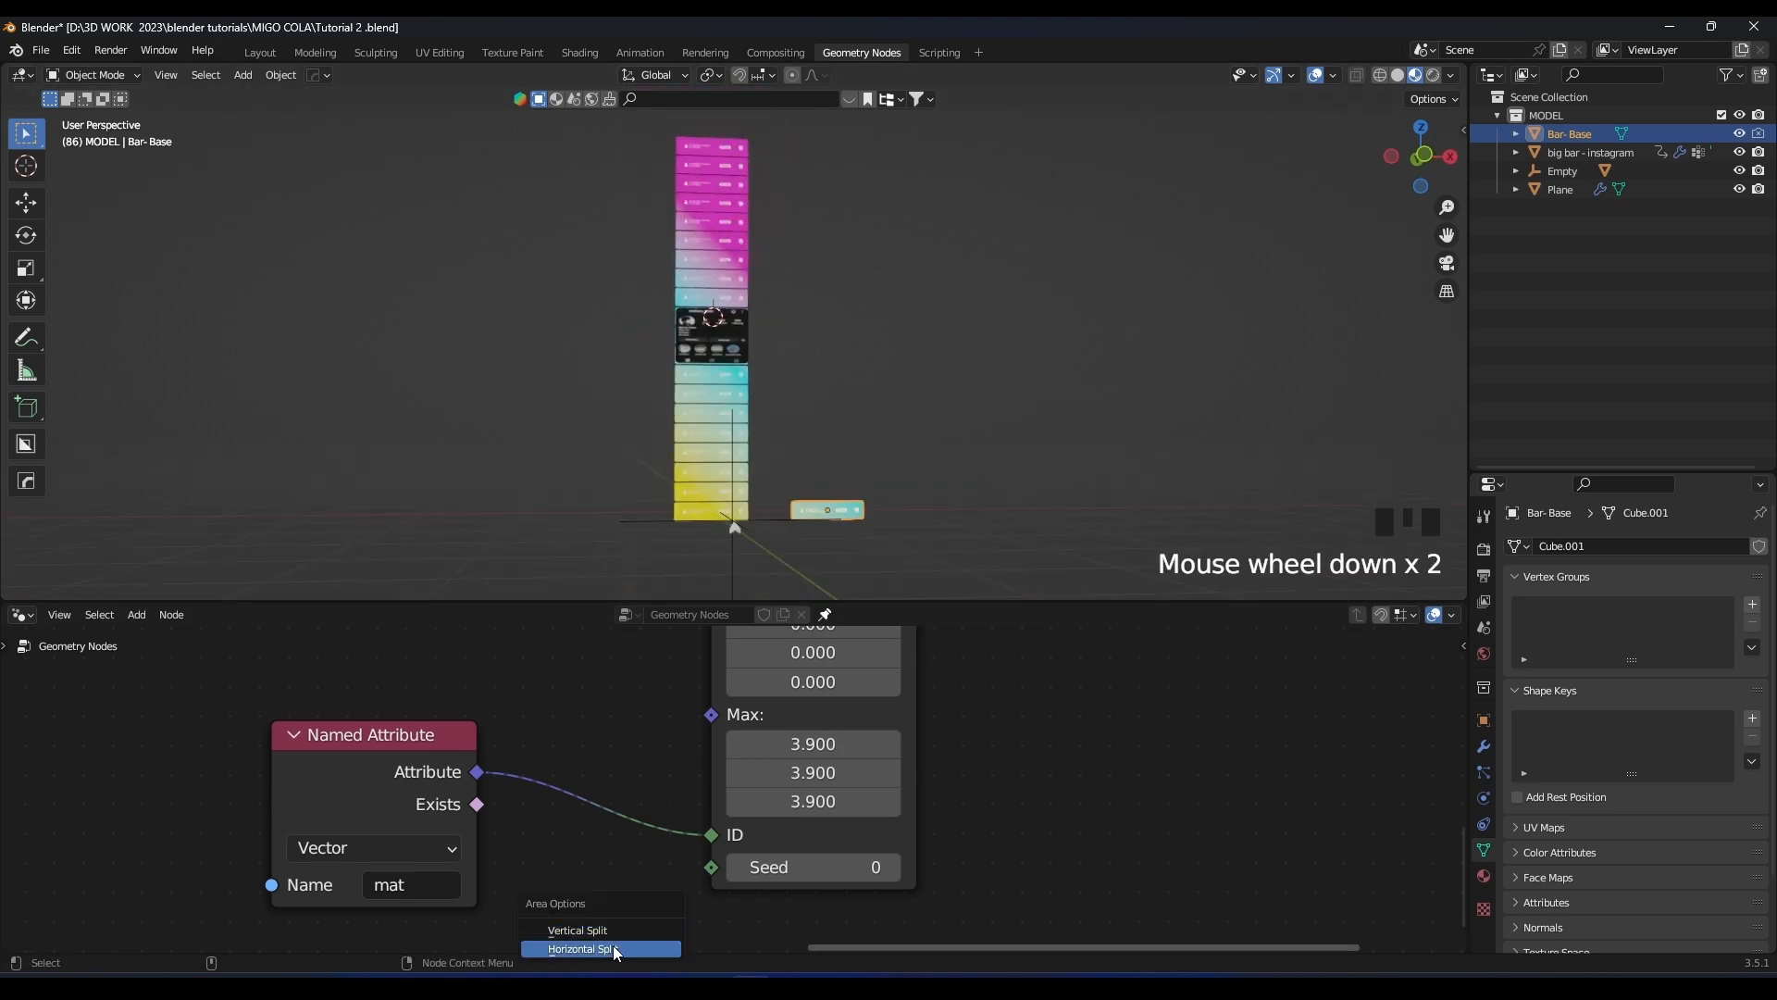
Split off a Timeline area below the node editor, go to frame 21, and give the node editor more height
right_click(615, 950)
left_click(22, 788)
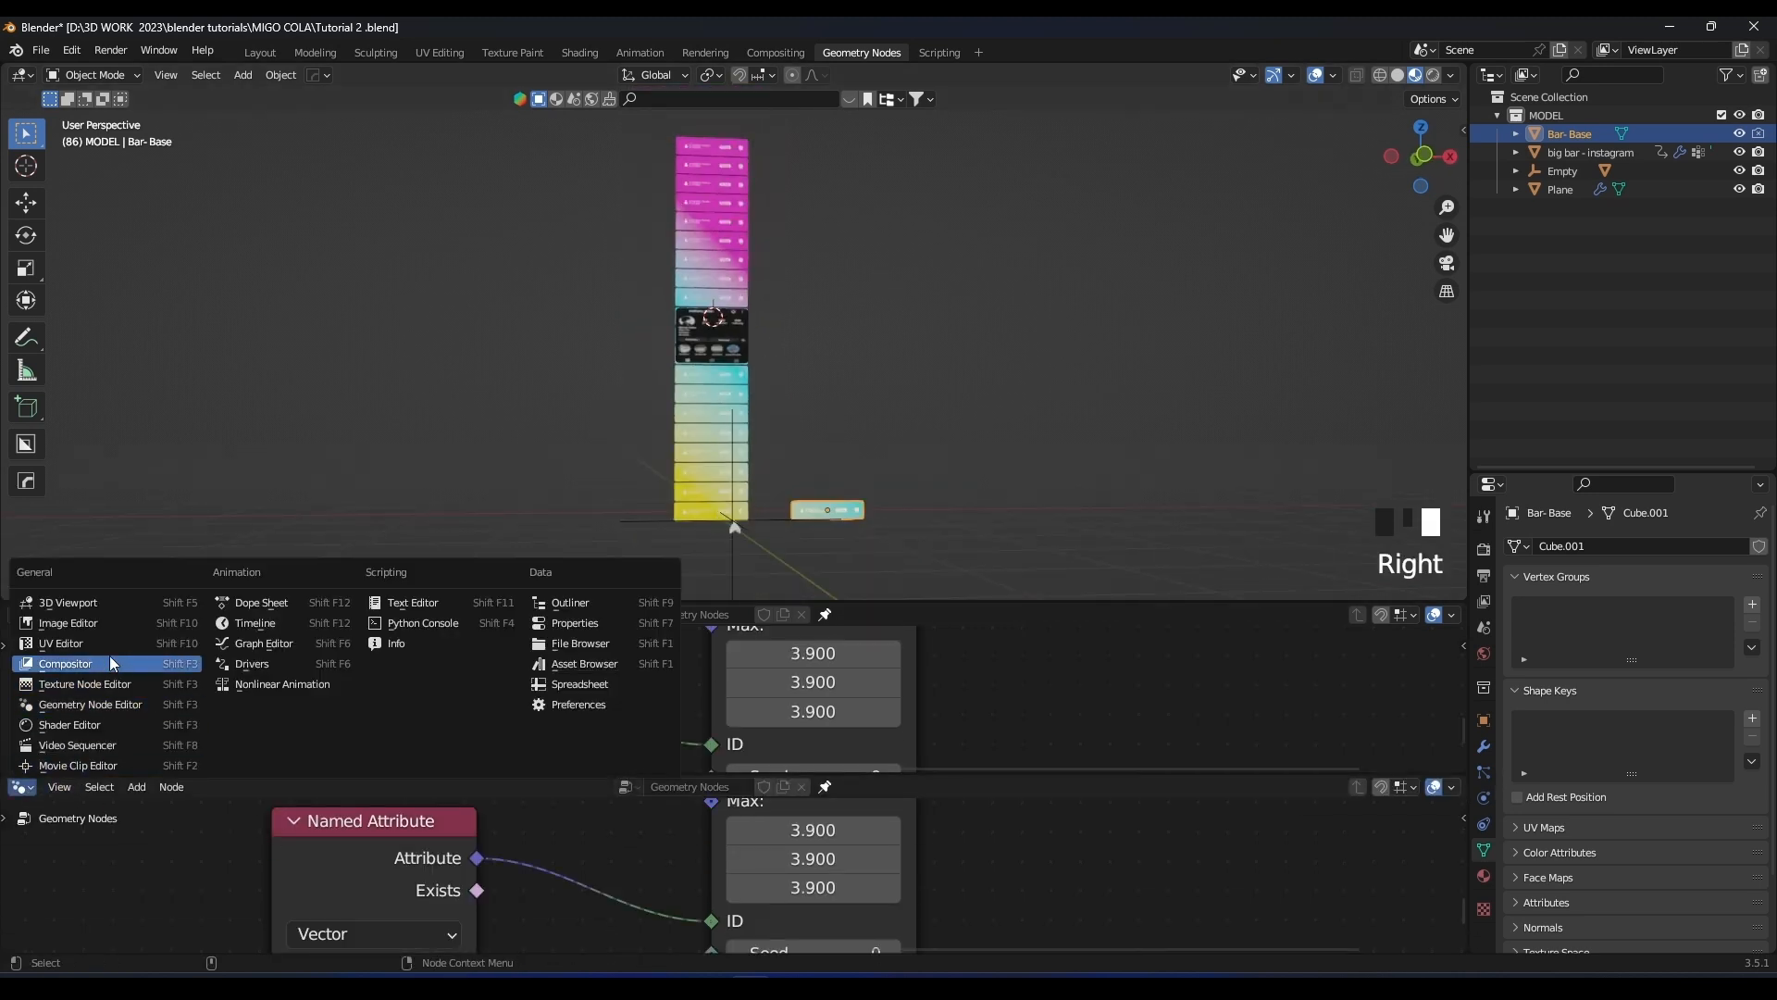
left_click(265, 622)
left_click(565, 809)
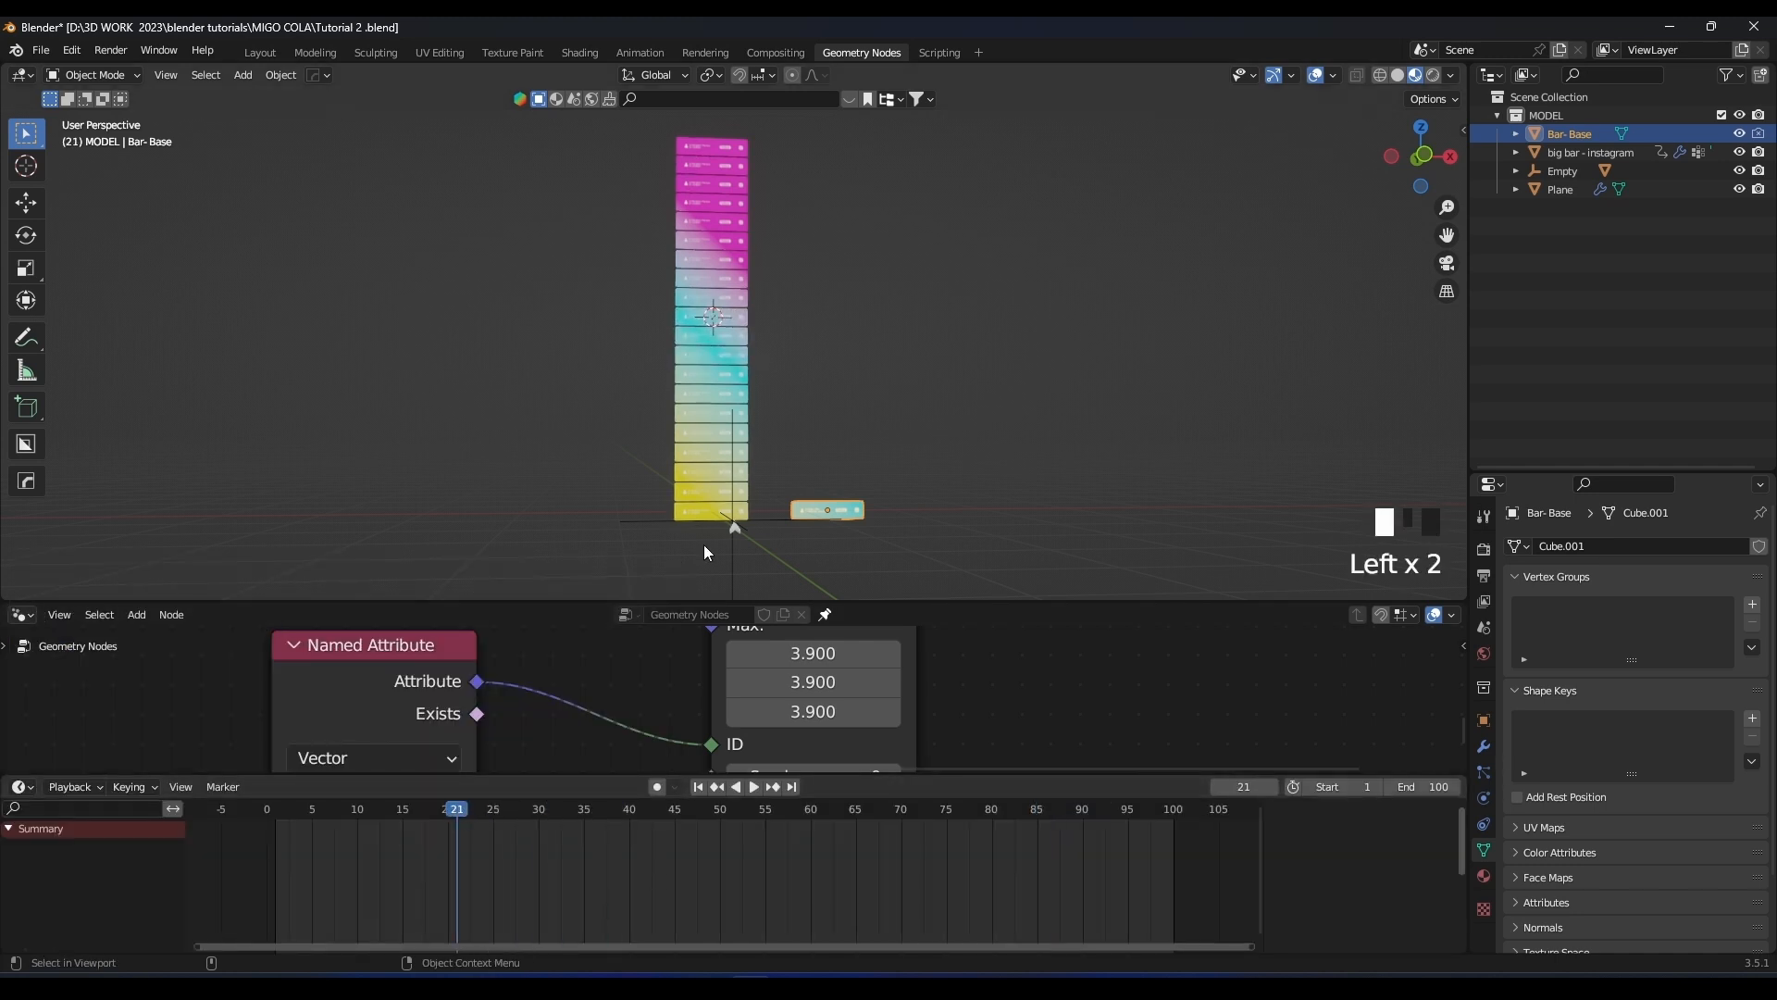
scroll(639, 584, "up", 3)
left_click_drag(946, 601, 953, 471)
Set Store Named Attribute's data type to Vector and reconnect the Index output to its Value input
scroll(810, 320, "up", 2)
middle_click_drag(755, 261, 856, 246, "shift")
middle_click_drag(582, 641, 672, 640, "shift")
scroll(672, 641, "down", 5)
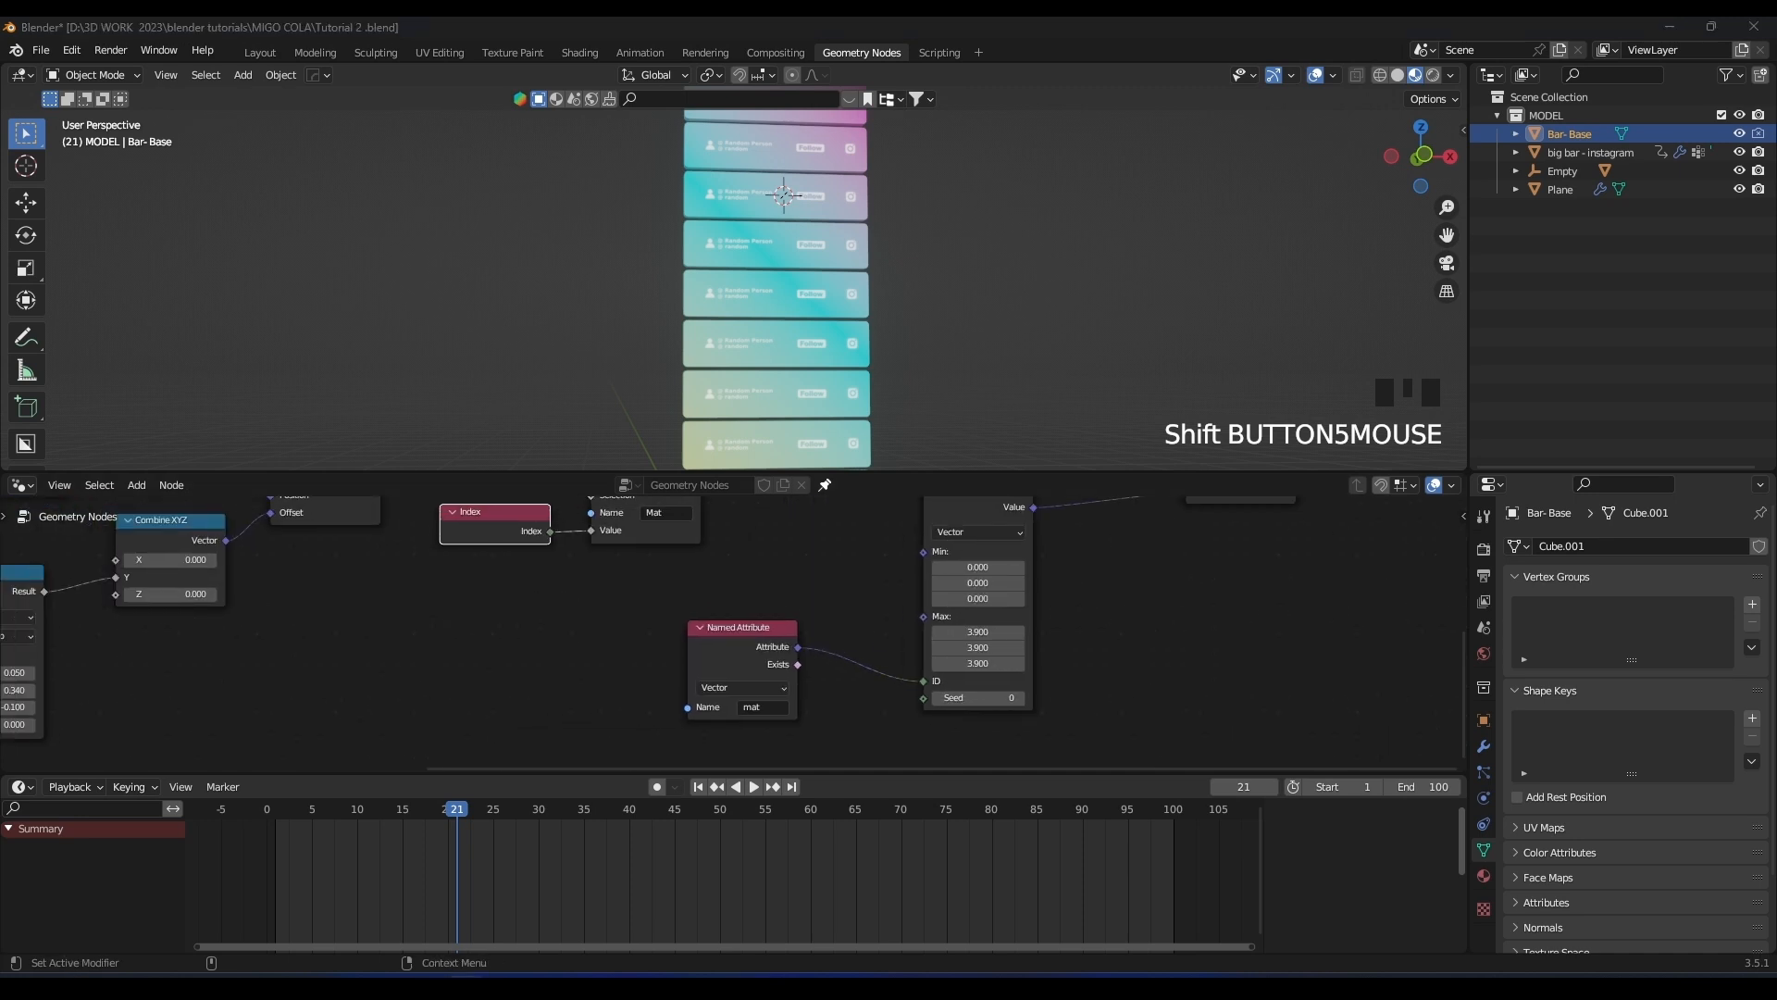
scroll(1166, 627, "down", 2)
middle_click_drag(1185, 624, 991, 710, "shift")
middle_click_drag(710, 616, 915, 651, "shift")
scroll(783, 597, "up", 1)
middle_click_drag(654, 638, 567, 683, "shift")
scroll(520, 661, "up", 6)
left_click_drag(457, 708, 420, 711)
left_click(689, 578)
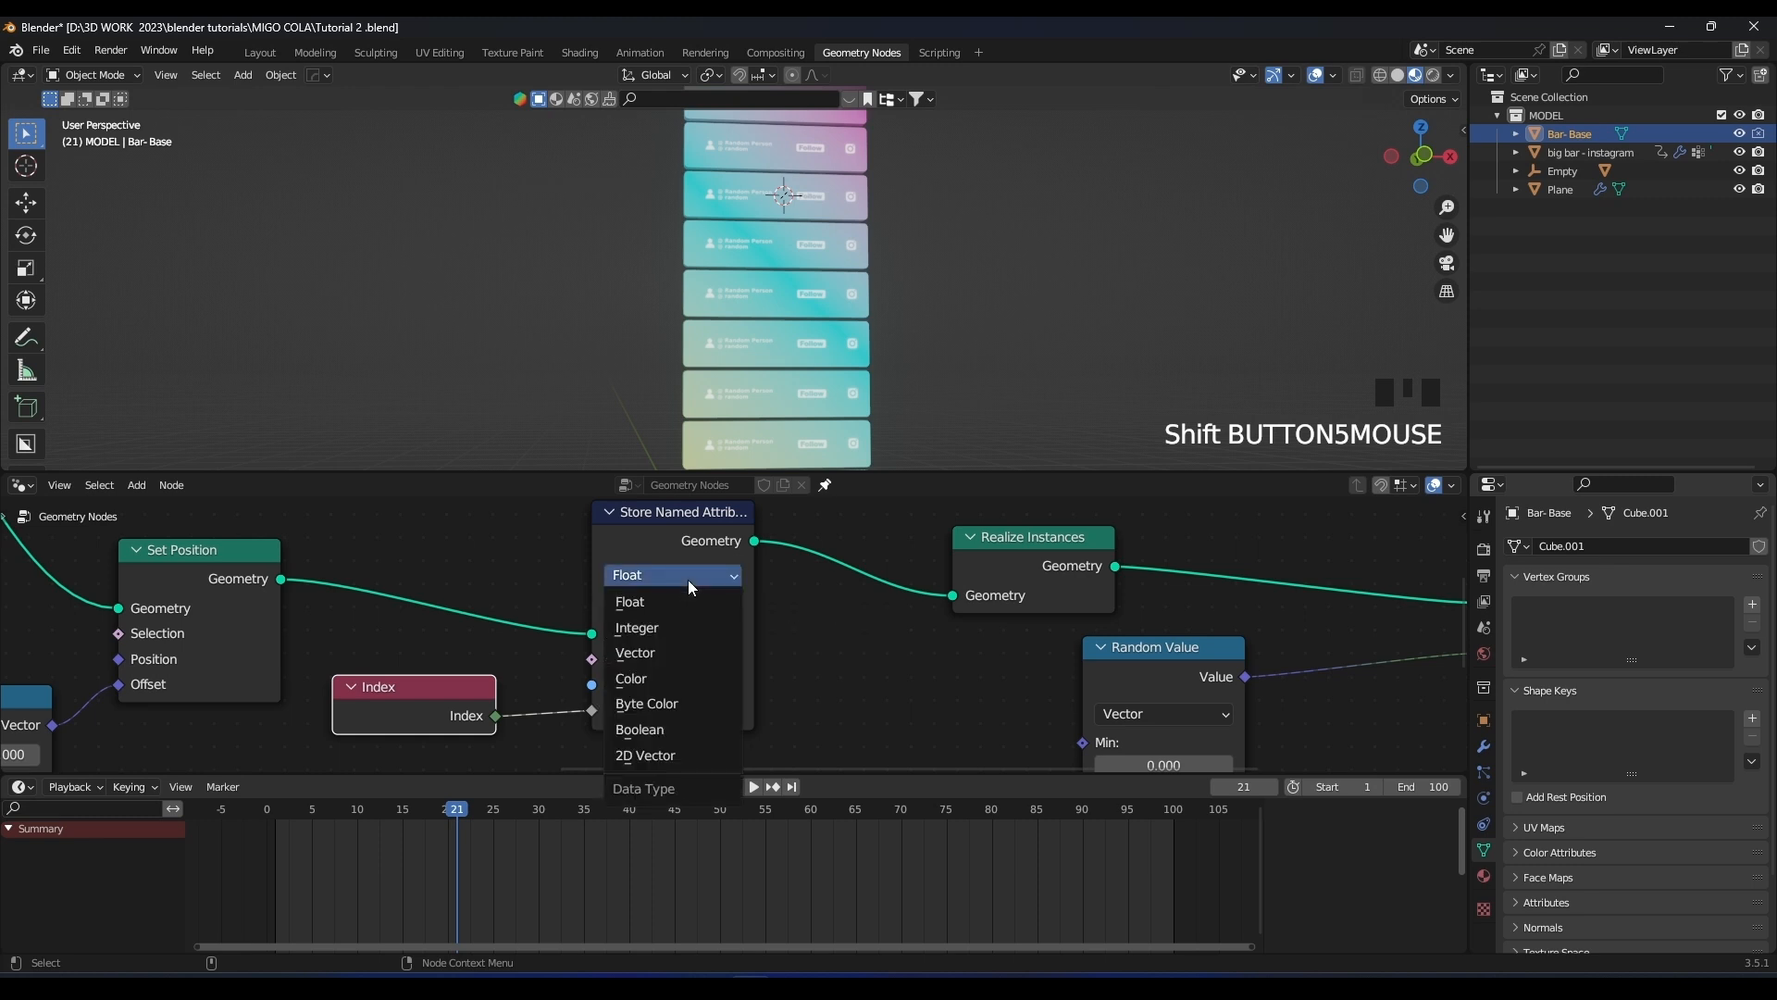
left_click(670, 569)
left_click(667, 574)
left_click(651, 654)
middle_click_drag(770, 656, 811, 594)
left_click_drag(494, 644, 543, 690)
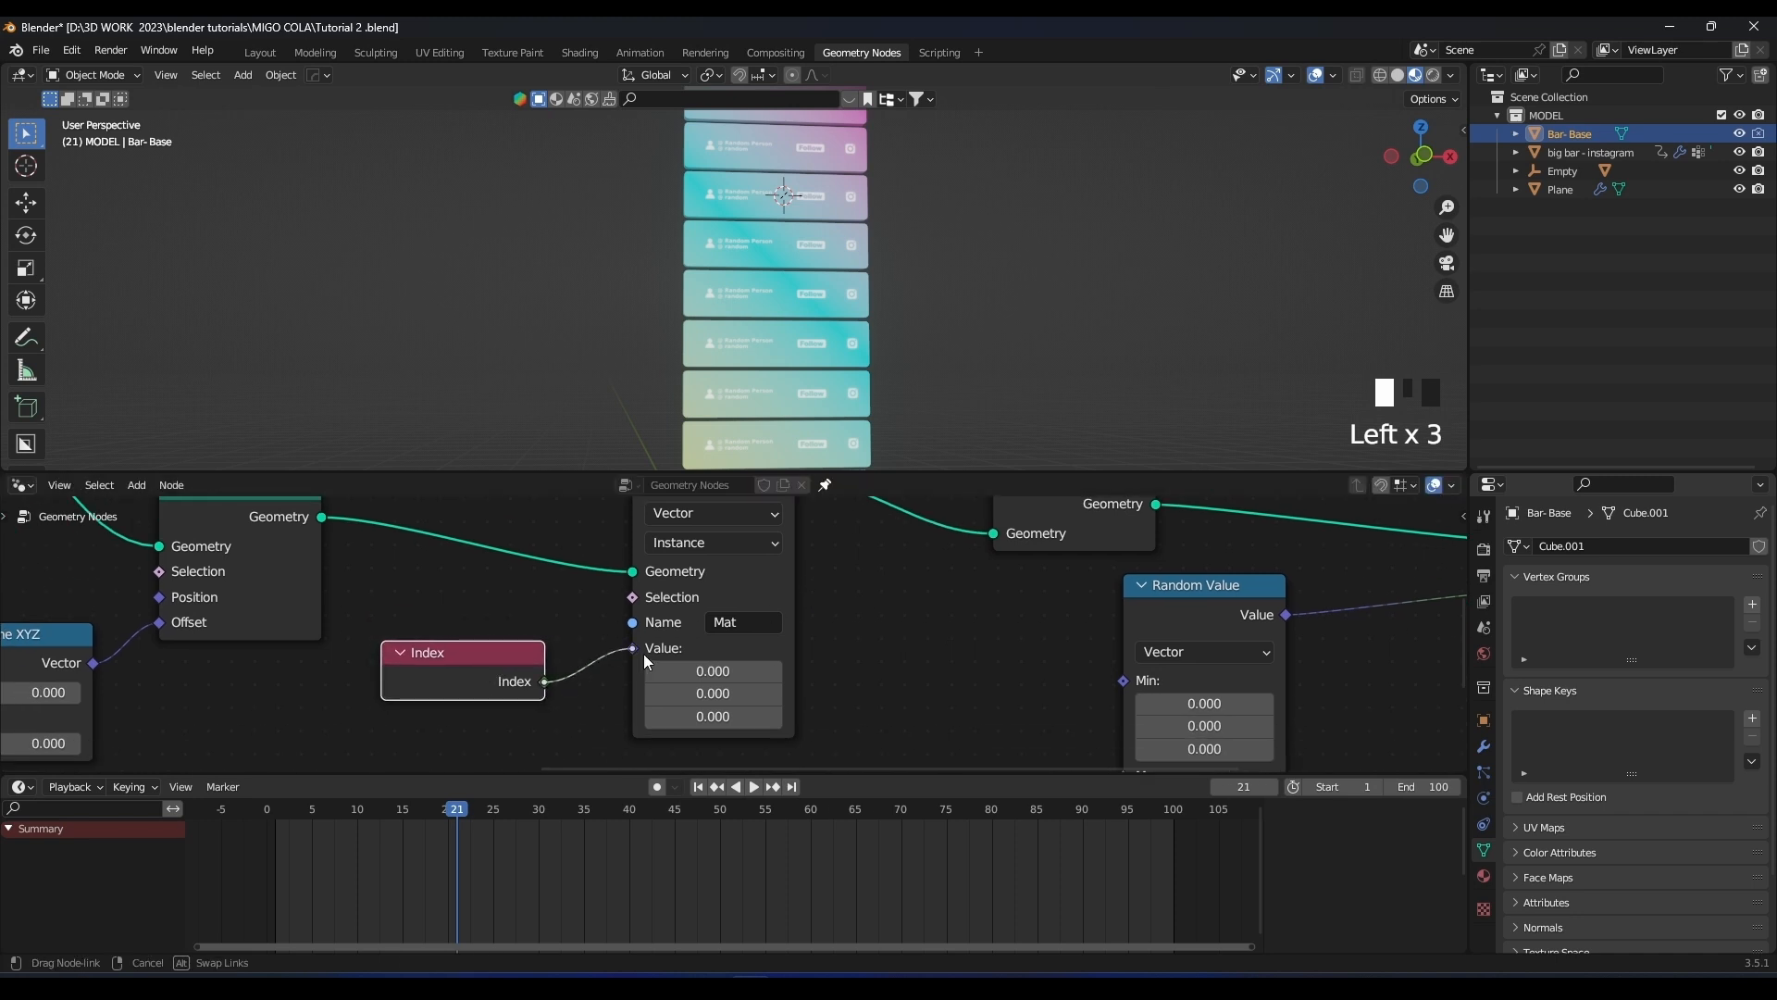
left_click_drag(644, 658, 644, 659)
Shrink the Timeline area to make the node editor taller around the Random Value node
scroll(851, 328, "down", 3)
middle_click_drag(813, 580, 624, 668)
scroll(827, 387, "down", 1)
scroll(827, 387, "up", 8)
middle_click_drag(1103, 768, 975, 527)
scroll(1071, 599, "down", 3)
middle_click_drag(1043, 599, 983, 660)
left_click_drag(986, 780, 987, 879)
scroll(932, 725, "up", 2)
Set the Random Value node's three Max components to 2 and its seed to 7
left_click(864, 779)
left_click_drag(838, 685, 837, 728)
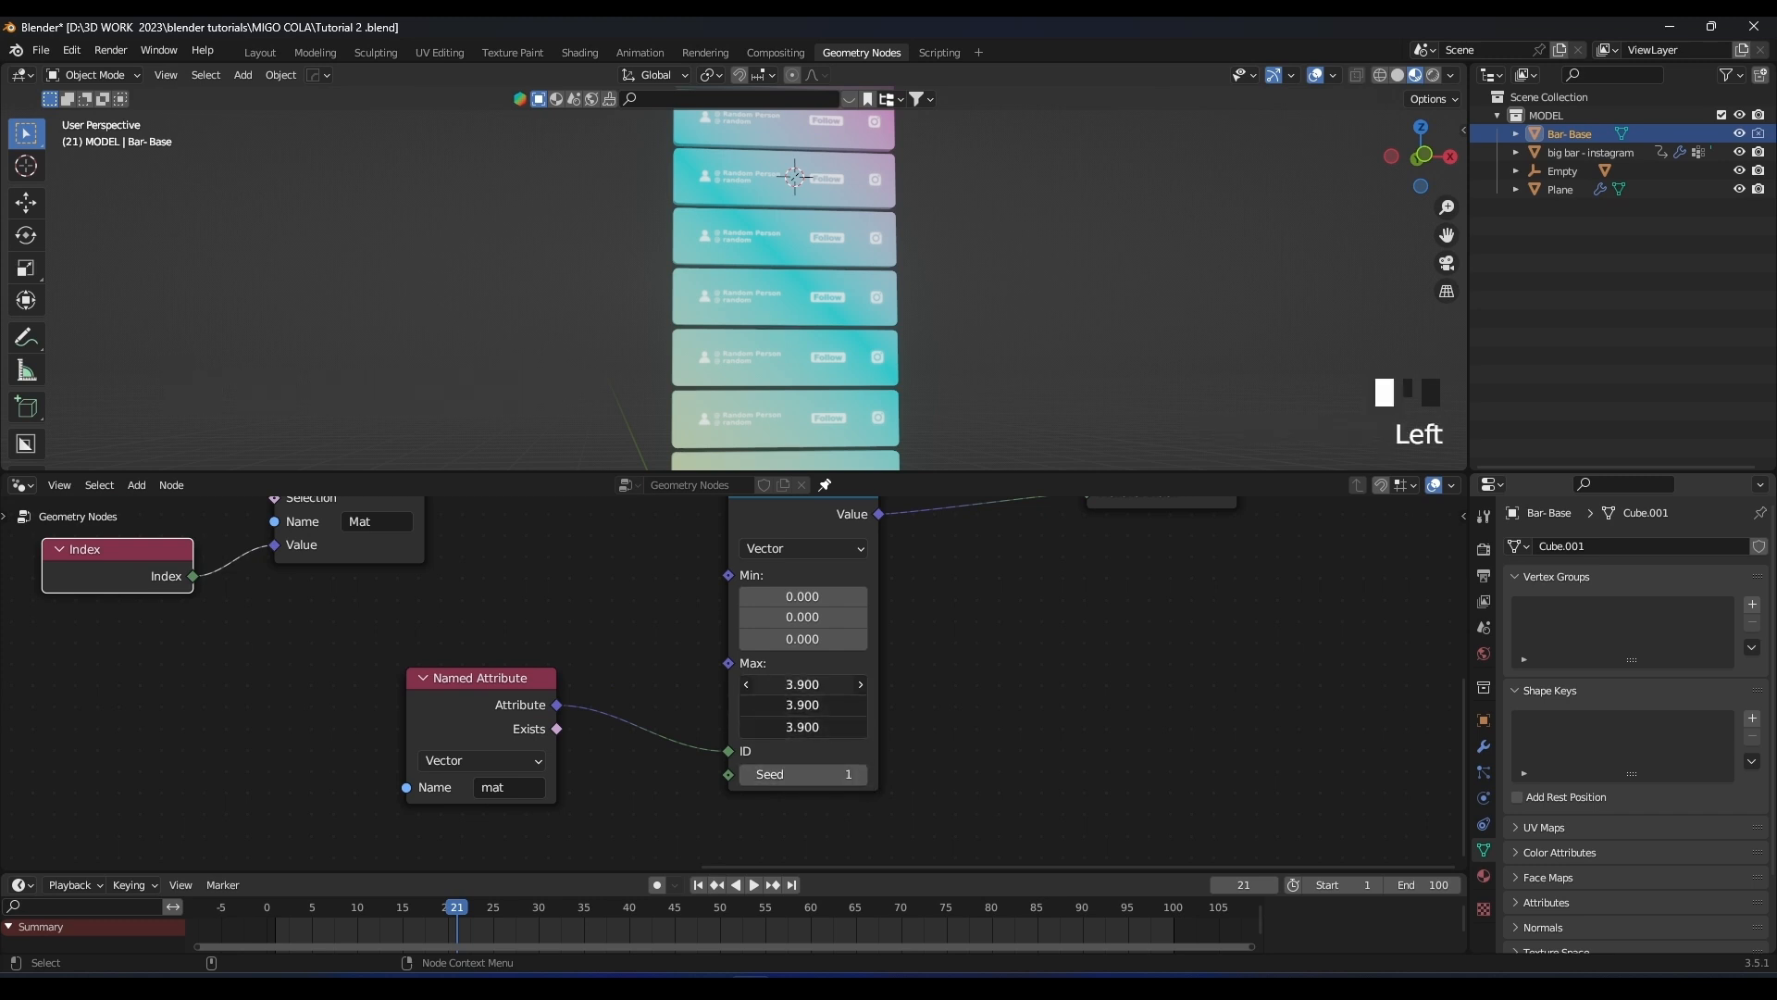
type("2")
key("Return")
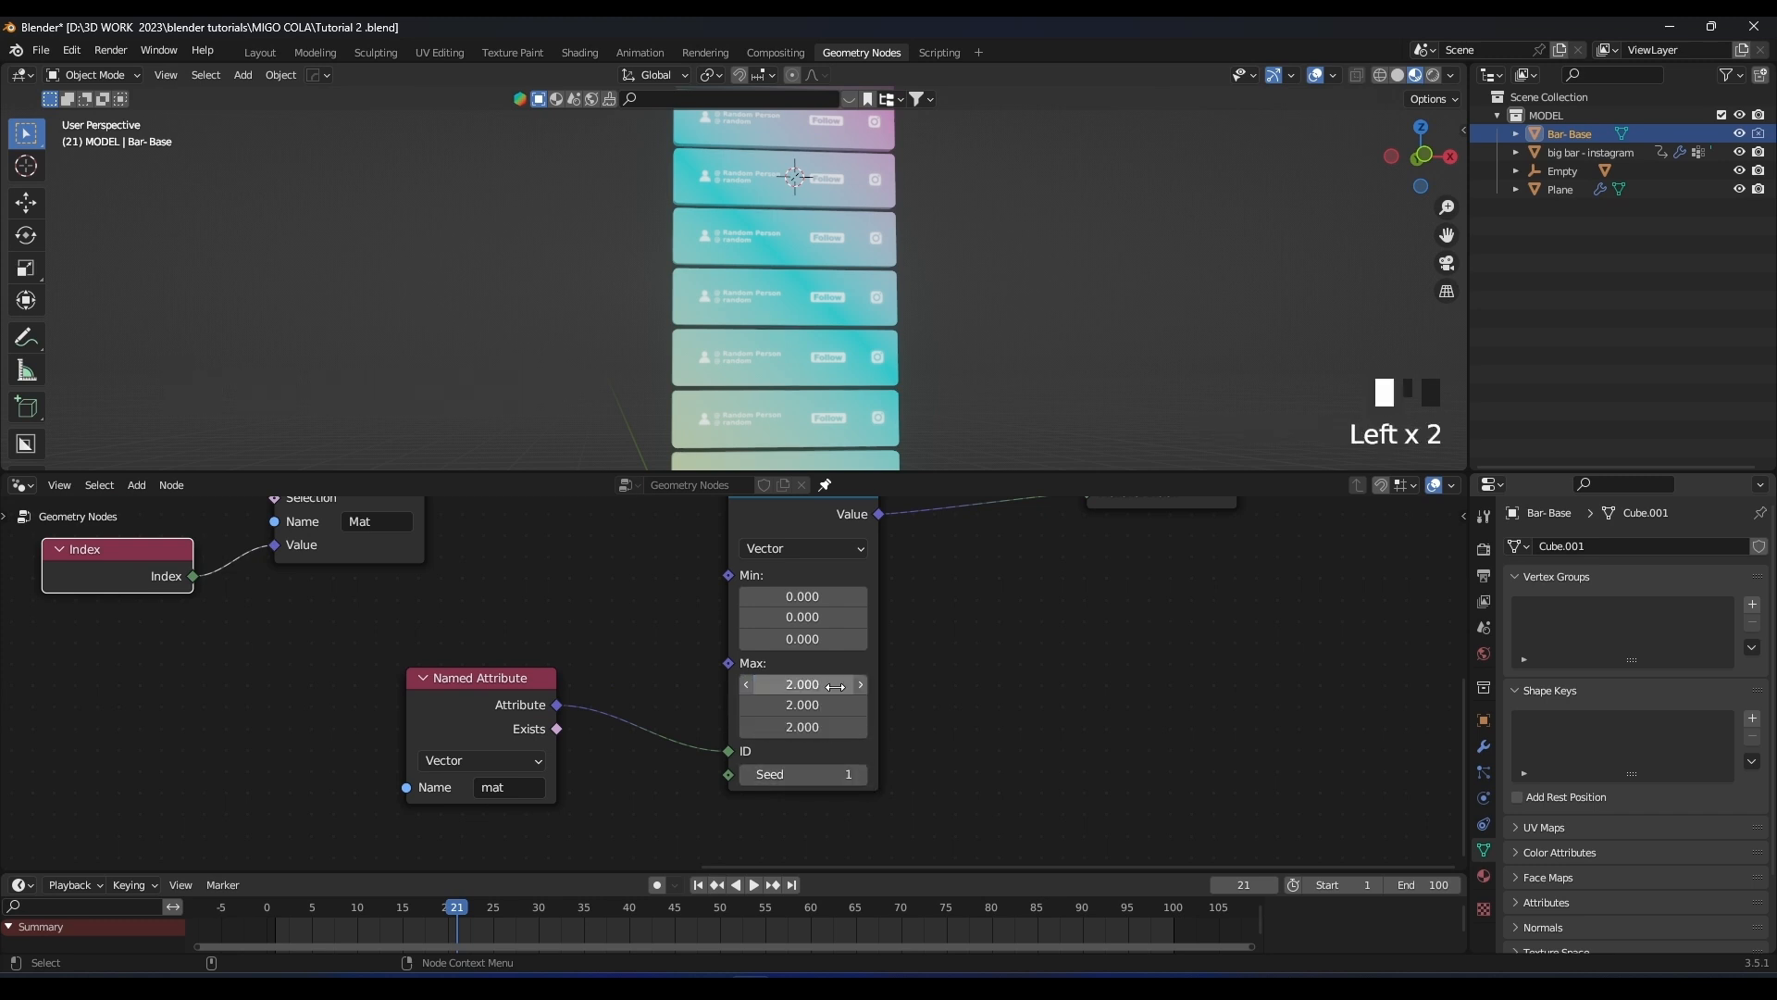
left_click(860, 774)
left_click(861, 774)
left_click(861, 774)
left_click(861, 774)
left_click(861, 774)
left_click(861, 773)
left_click(861, 773)
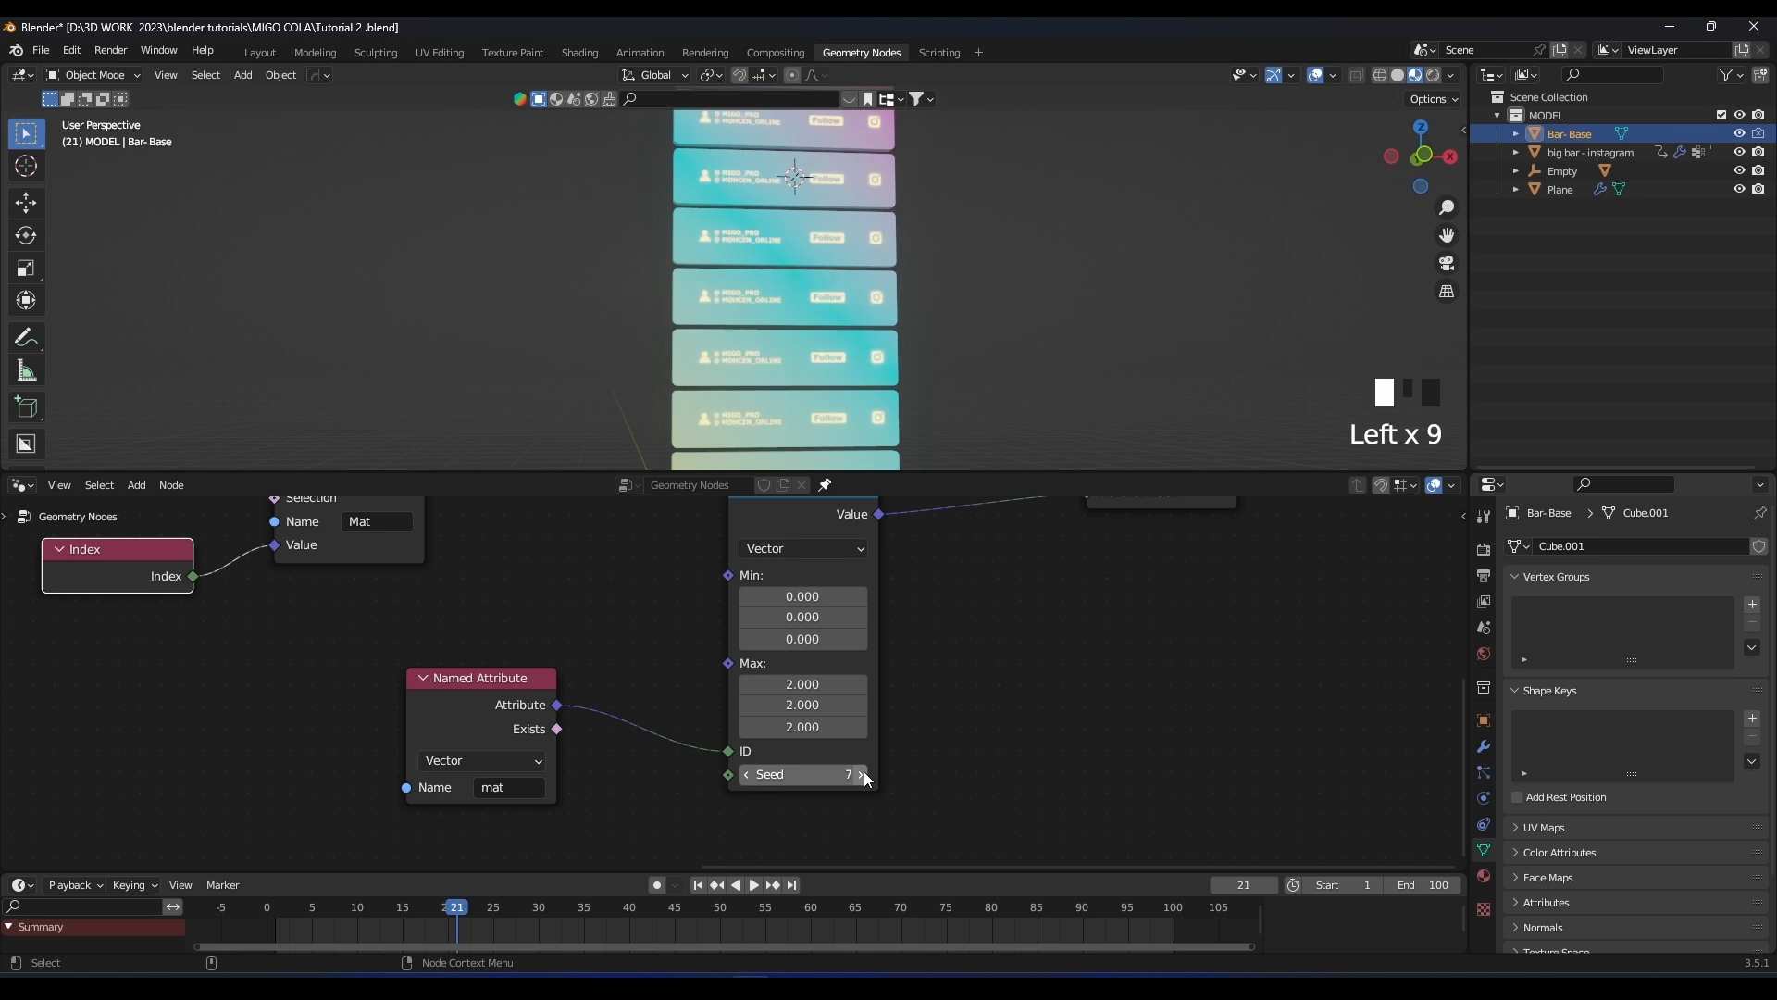
Insert a Math node set to Absolute on the link between Random Value and Set Material Index
middle_click_drag(1071, 593, 926, 743)
left_click_drag(940, 641, 856, 649)
type("math")
key("Return")
left_click(778, 633)
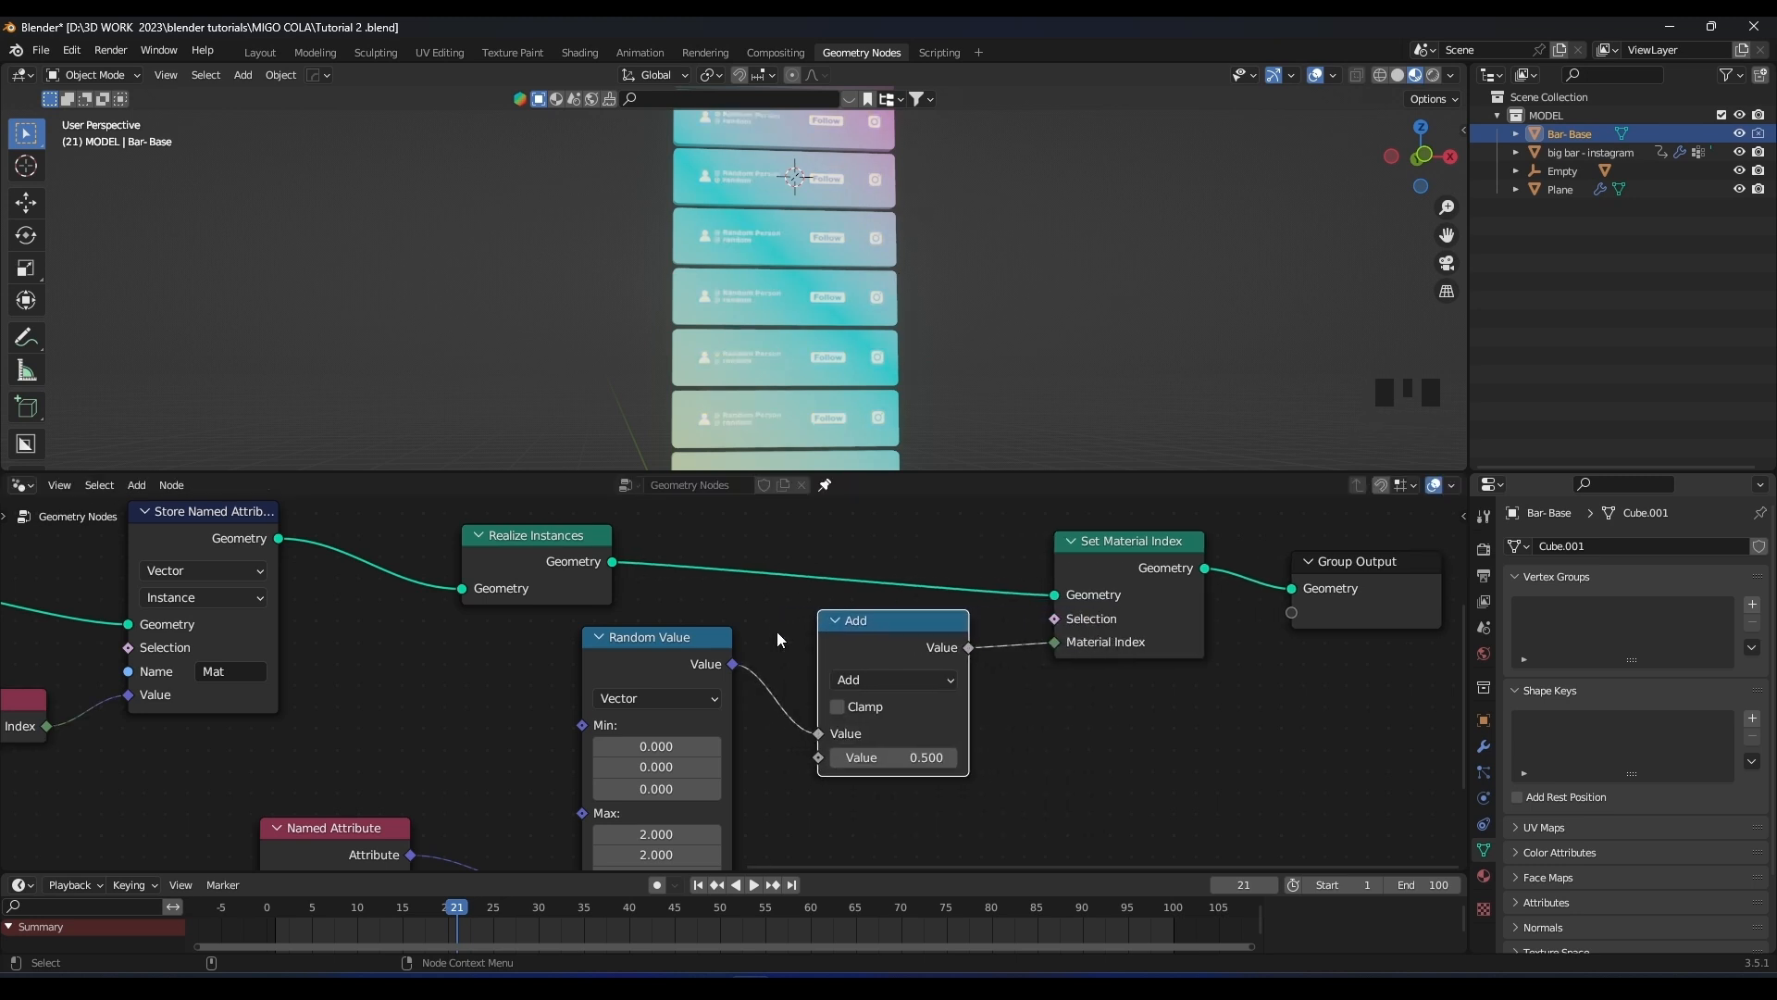
left_click(864, 677)
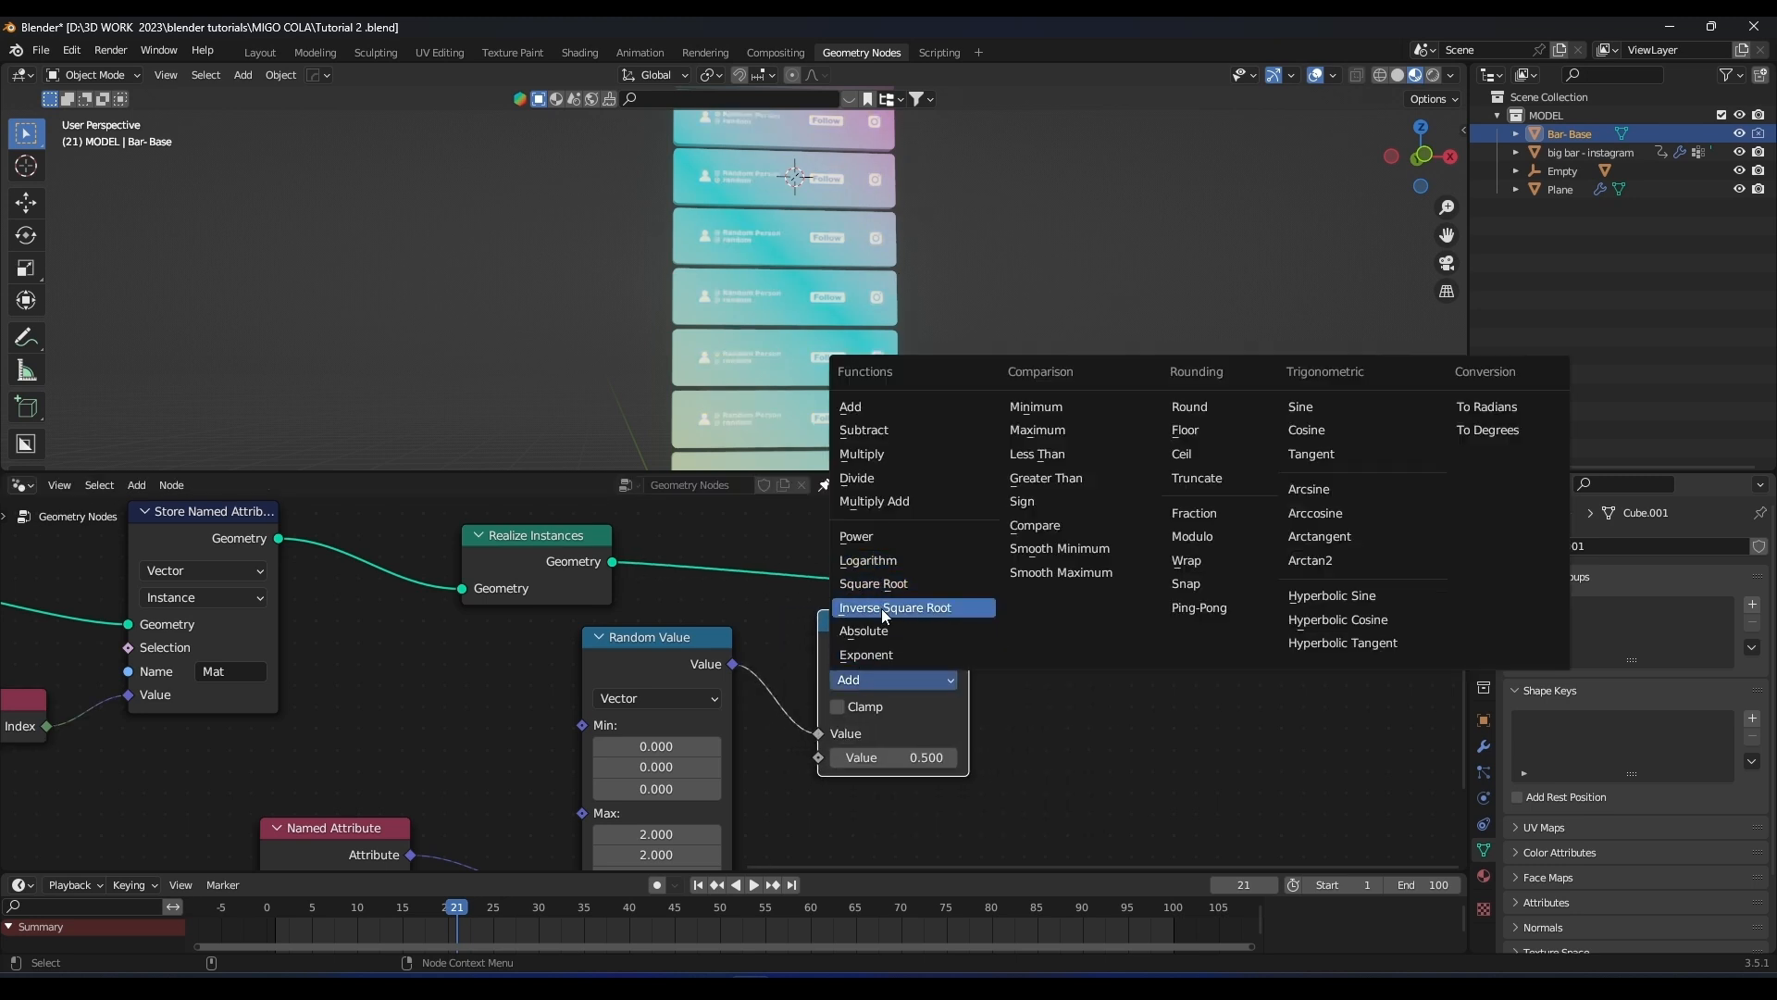
left_click(882, 631)
scroll(832, 353, "up", 2)
left_click_drag(896, 635, 942, 645)
left_click_drag(1351, 602, 1372, 588)
Set the Random Value node's seed to 1 and its three Max components to 1.3
middle_click_drag(726, 824, 939, 688)
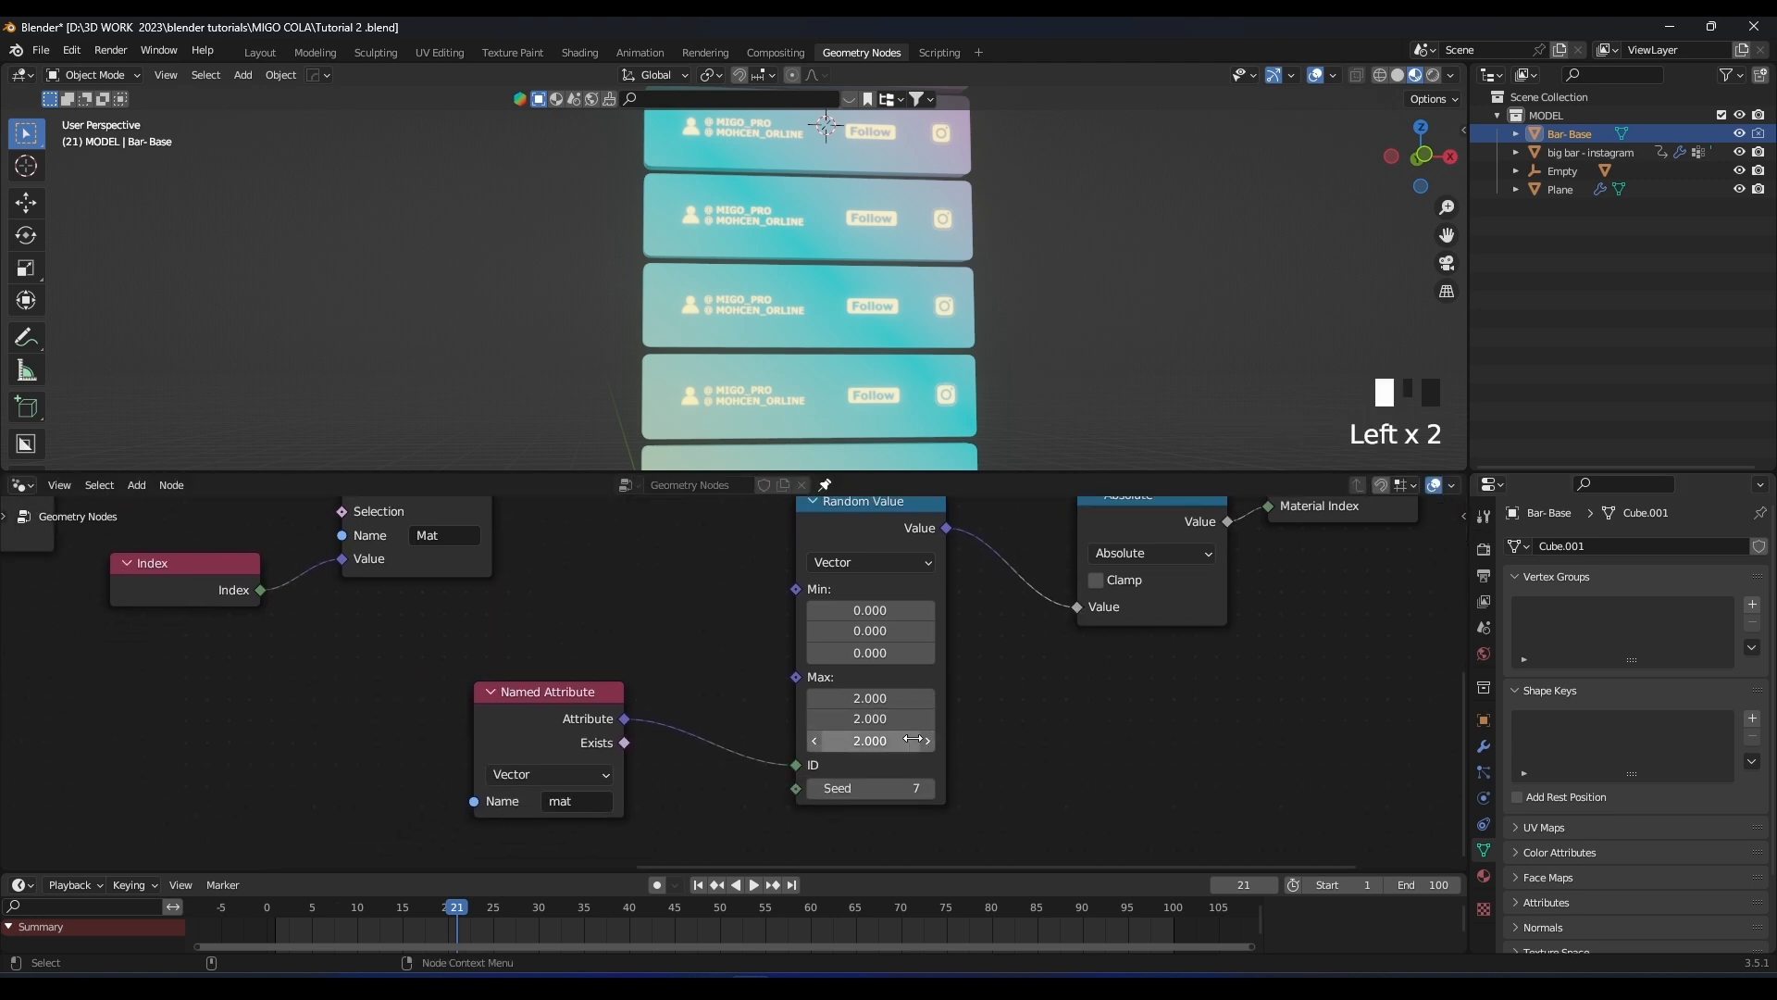
left_click_drag(870, 788, 824, 787)
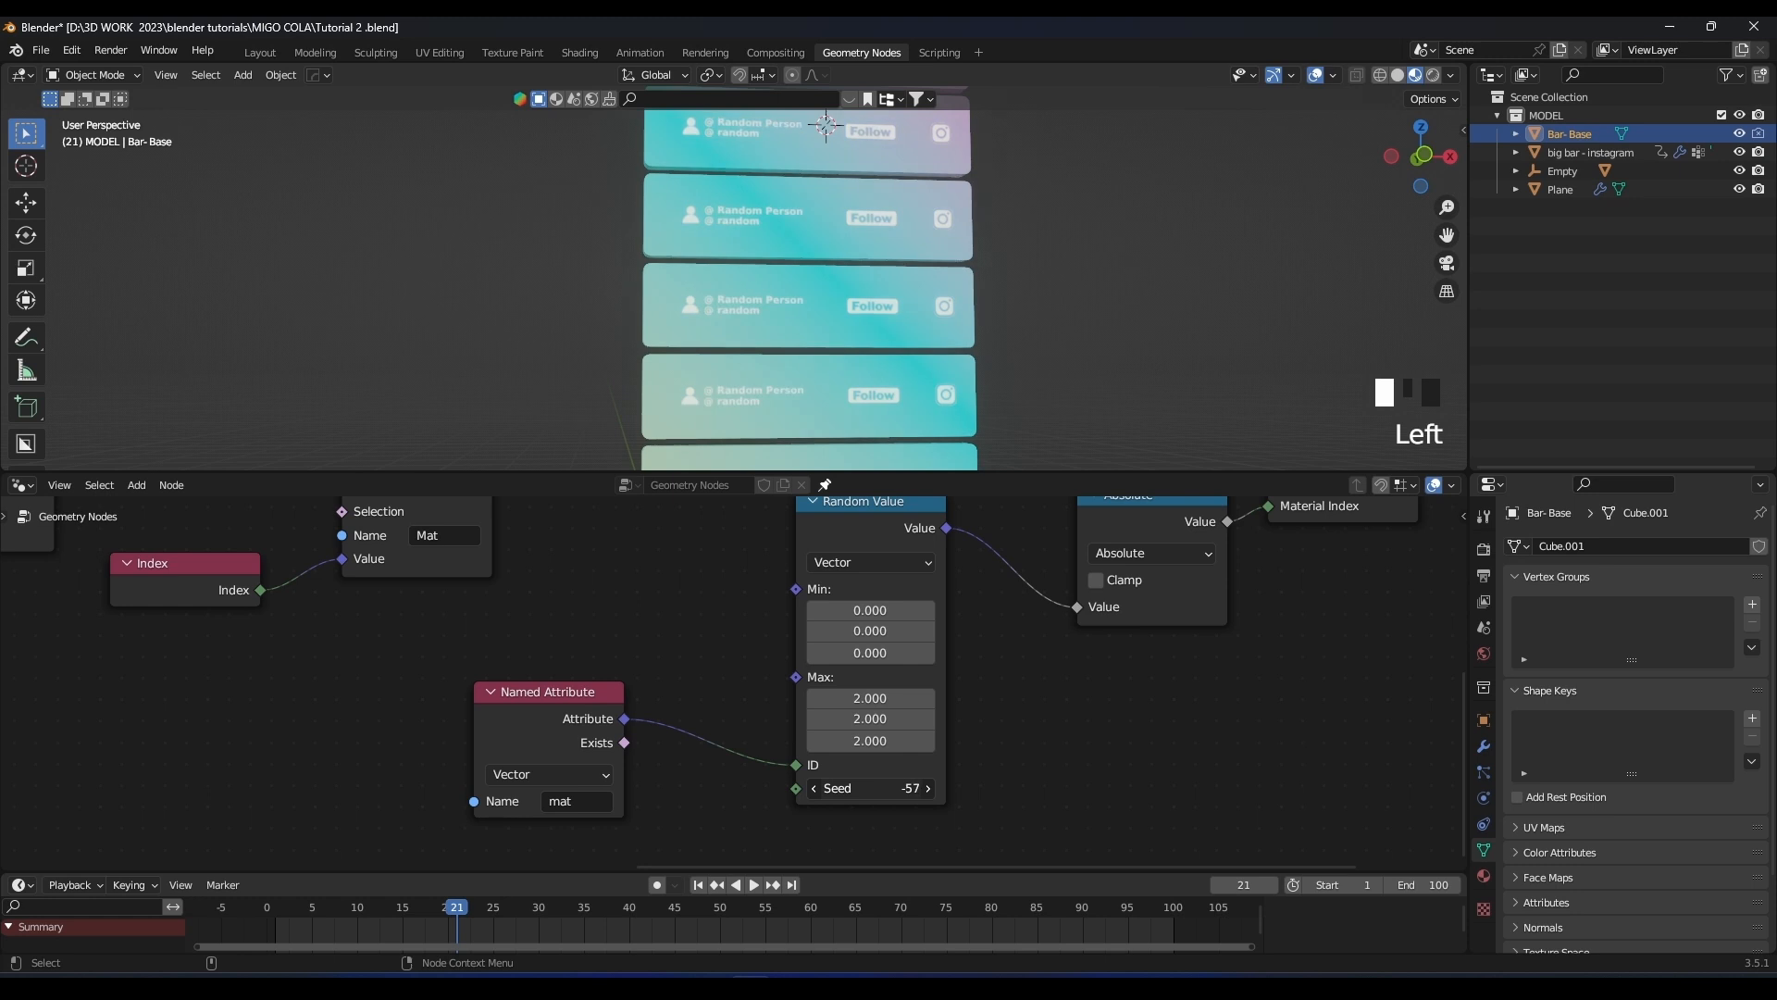
left_click(915, 788)
left_click(927, 788)
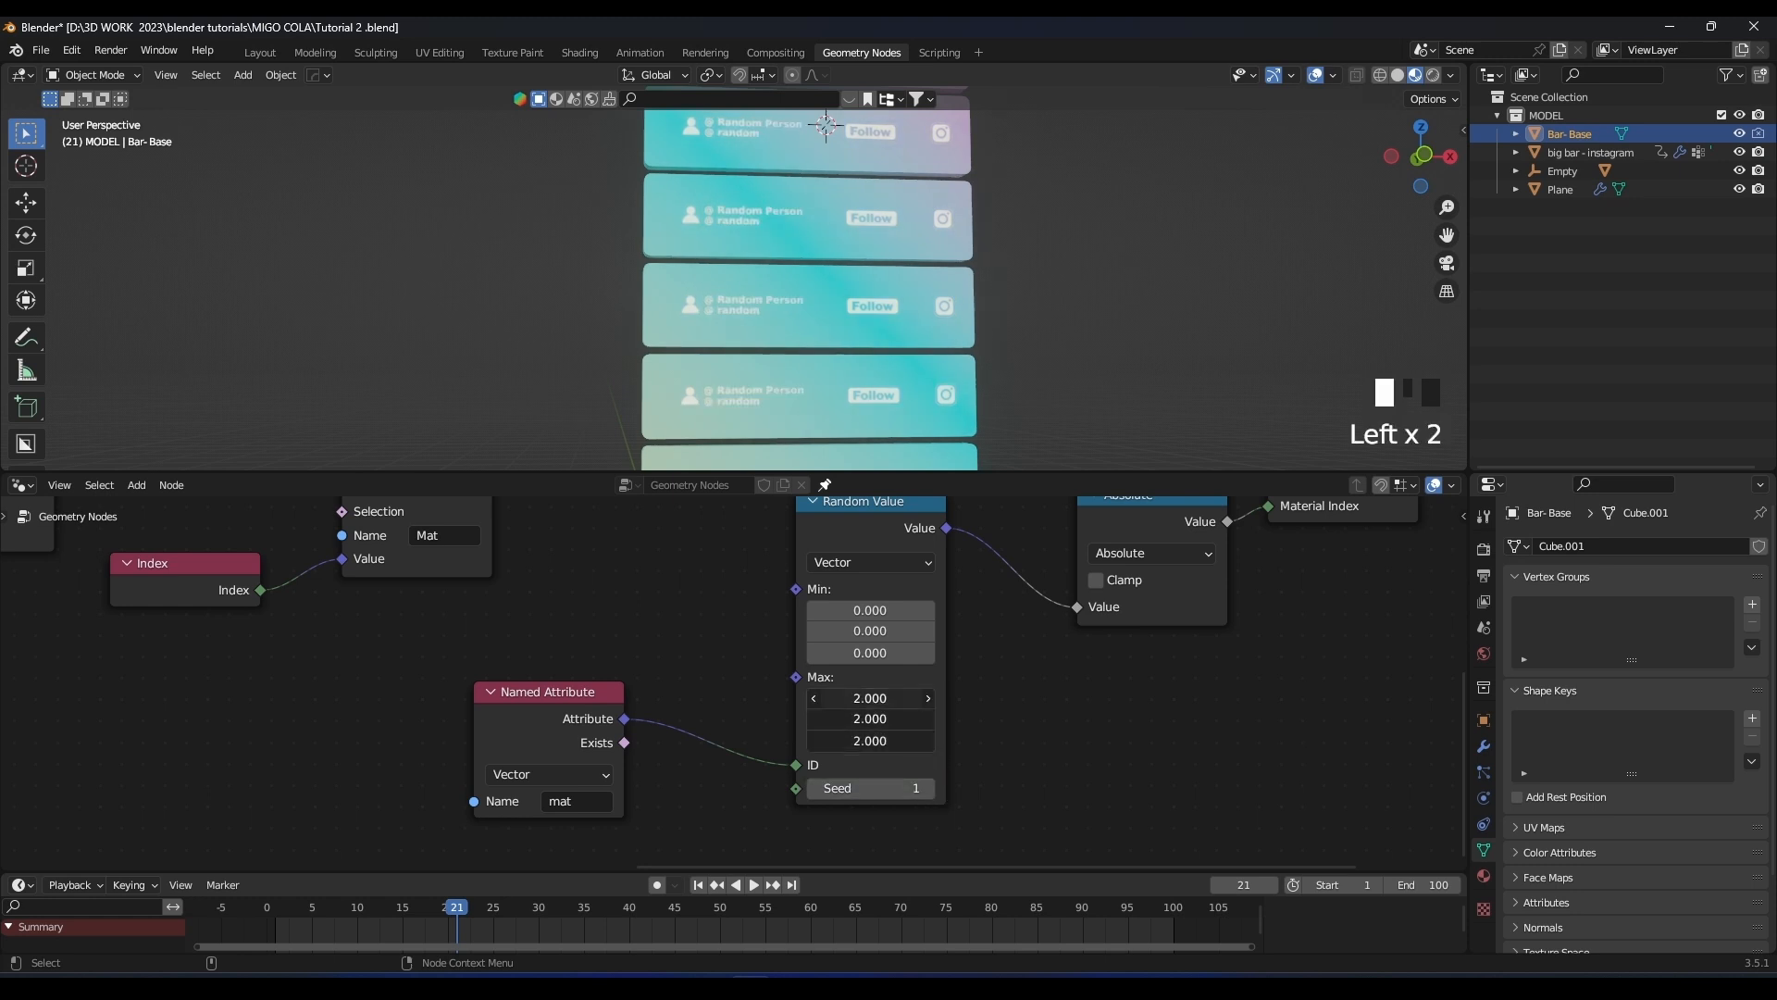
mouse_move(870, 699)
left_mouse_down()
mouse_move(824, 699)
mouse_move(898, 699)
mouse_move(870, 698)
left_mouse_up()
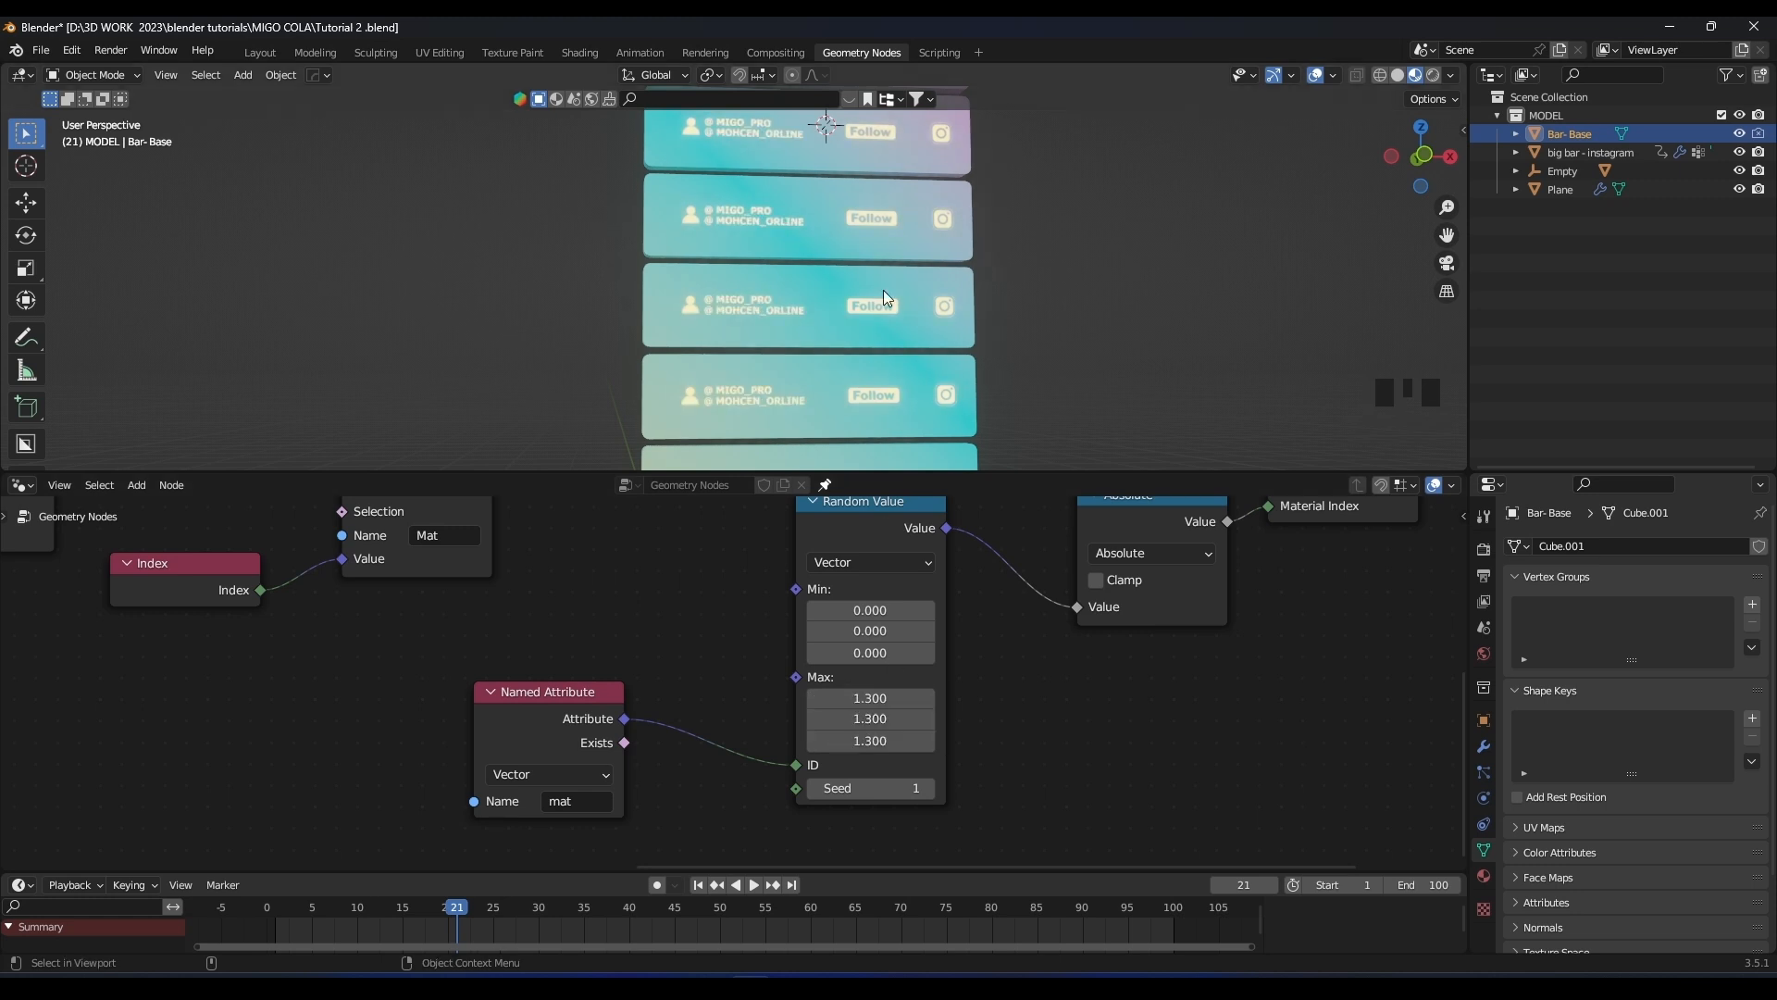
Check the bars' materials along the column and move the Named Attribute node farther from Random Value
scroll(813, 220, "down", 8)
scroll(951, 339, "up", 3)
scroll(774, 359, "up", 3)
left_click_drag(541, 703, 561, 692)
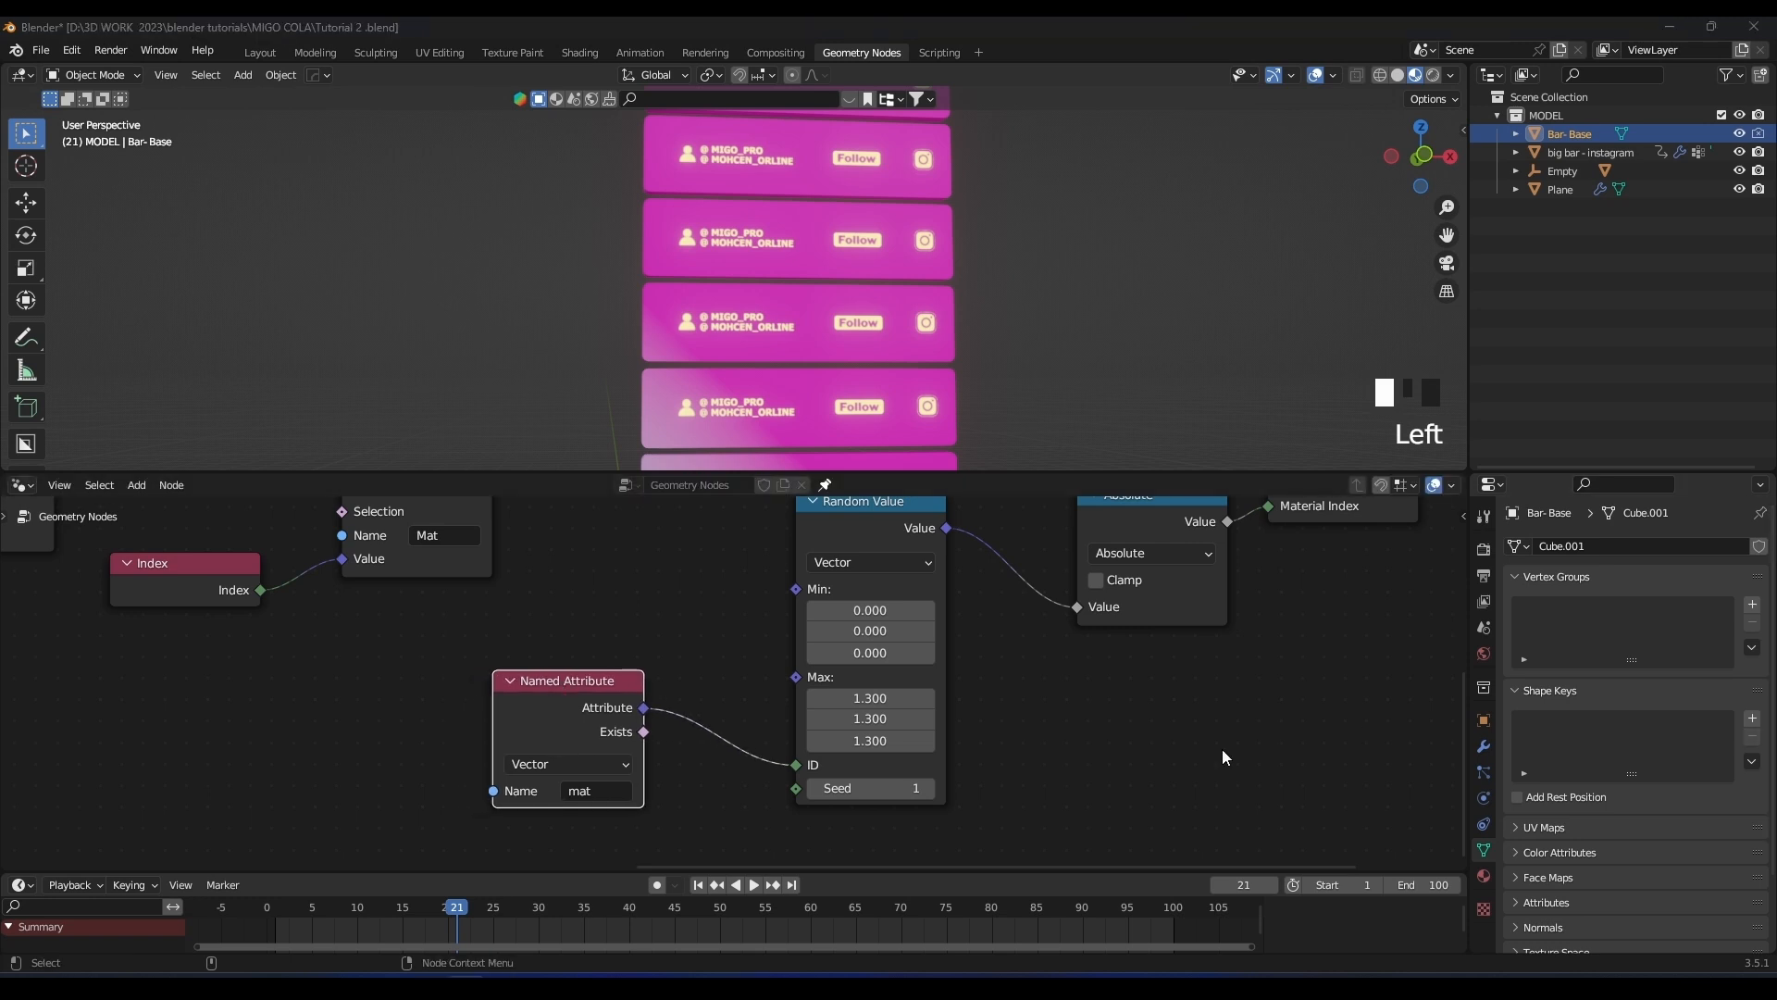
left_click_drag(591, 707, 524, 703)
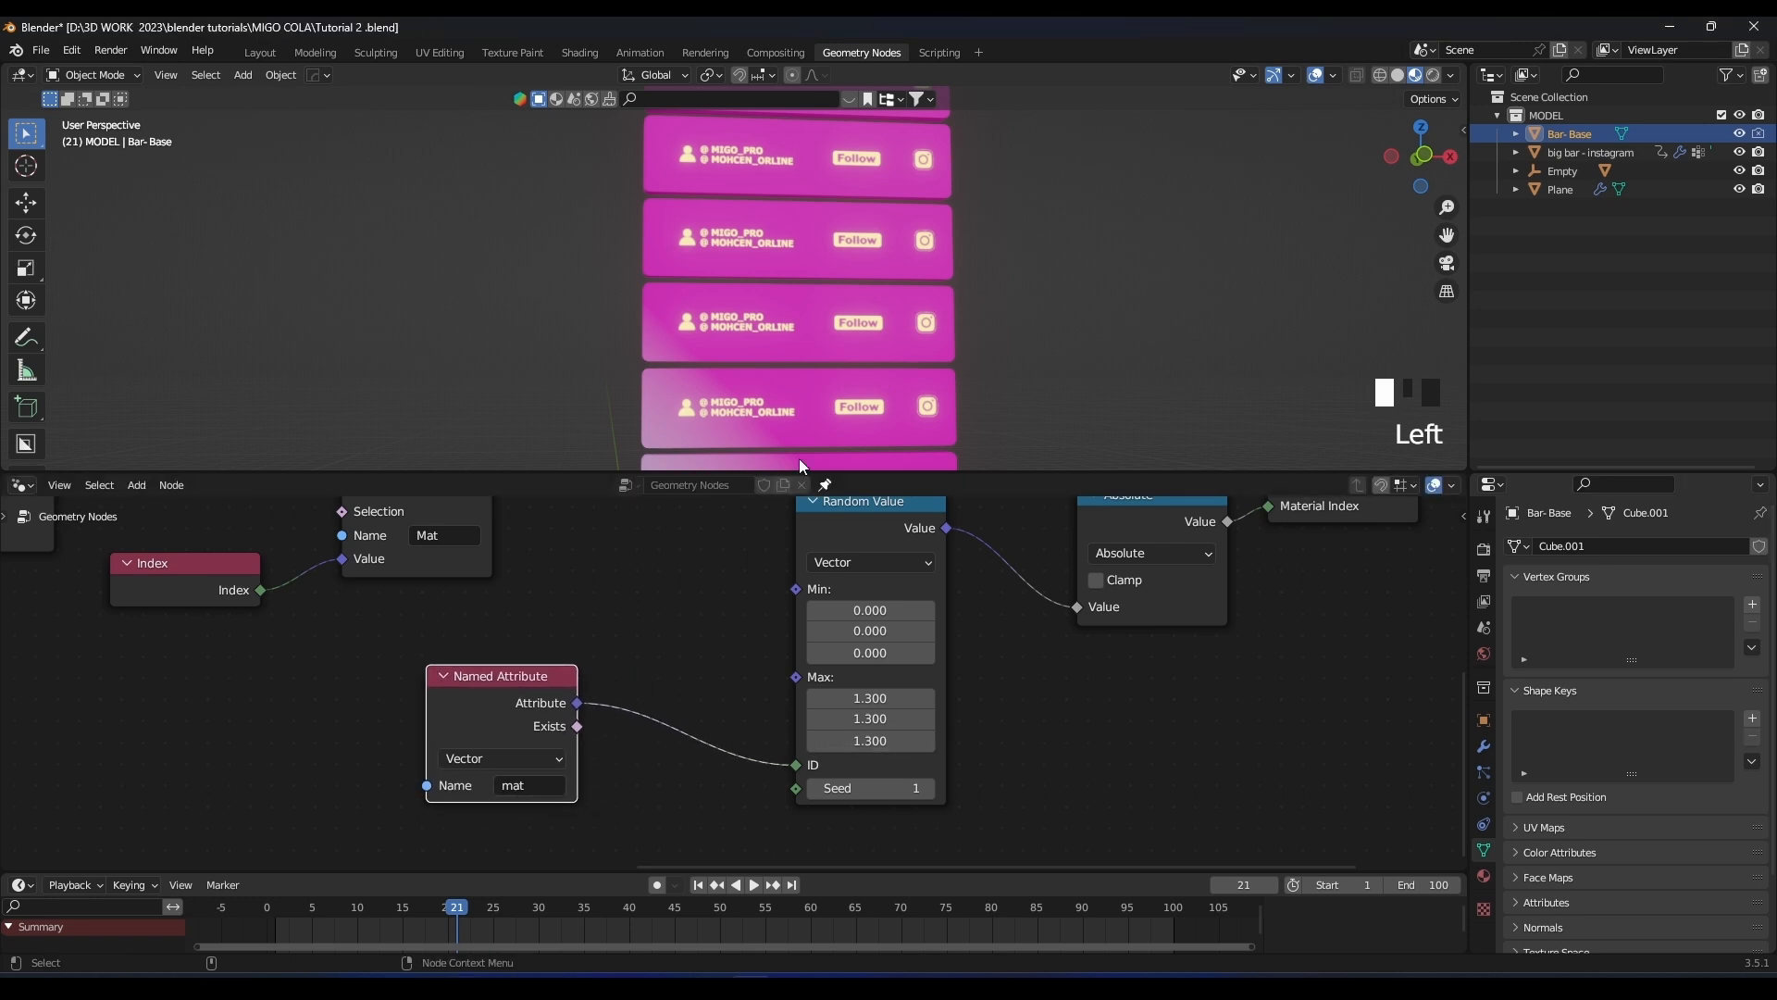
scroll(903, 317, "down", 1)
scroll(903, 317, "up", 1)
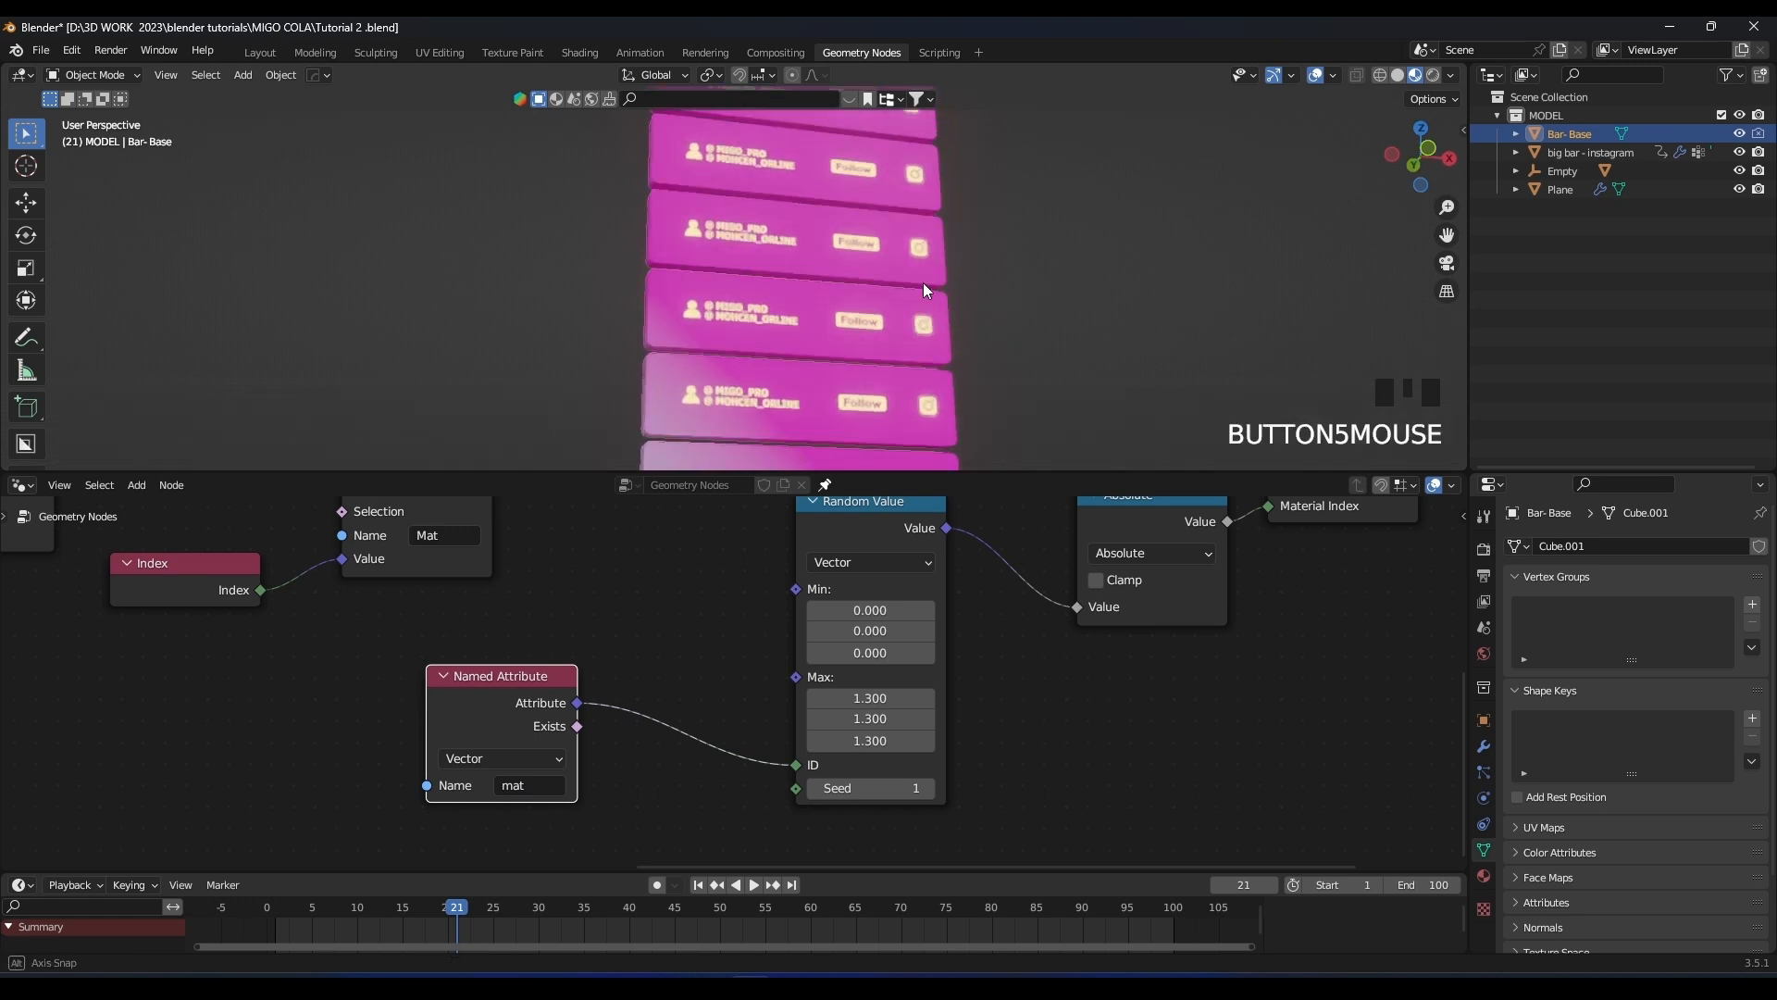
left_click_drag(871, 698, 871, 741)
Change the Named Attribute's name to Mat so it matches the stored attribute's capitalization
left_click(523, 787)
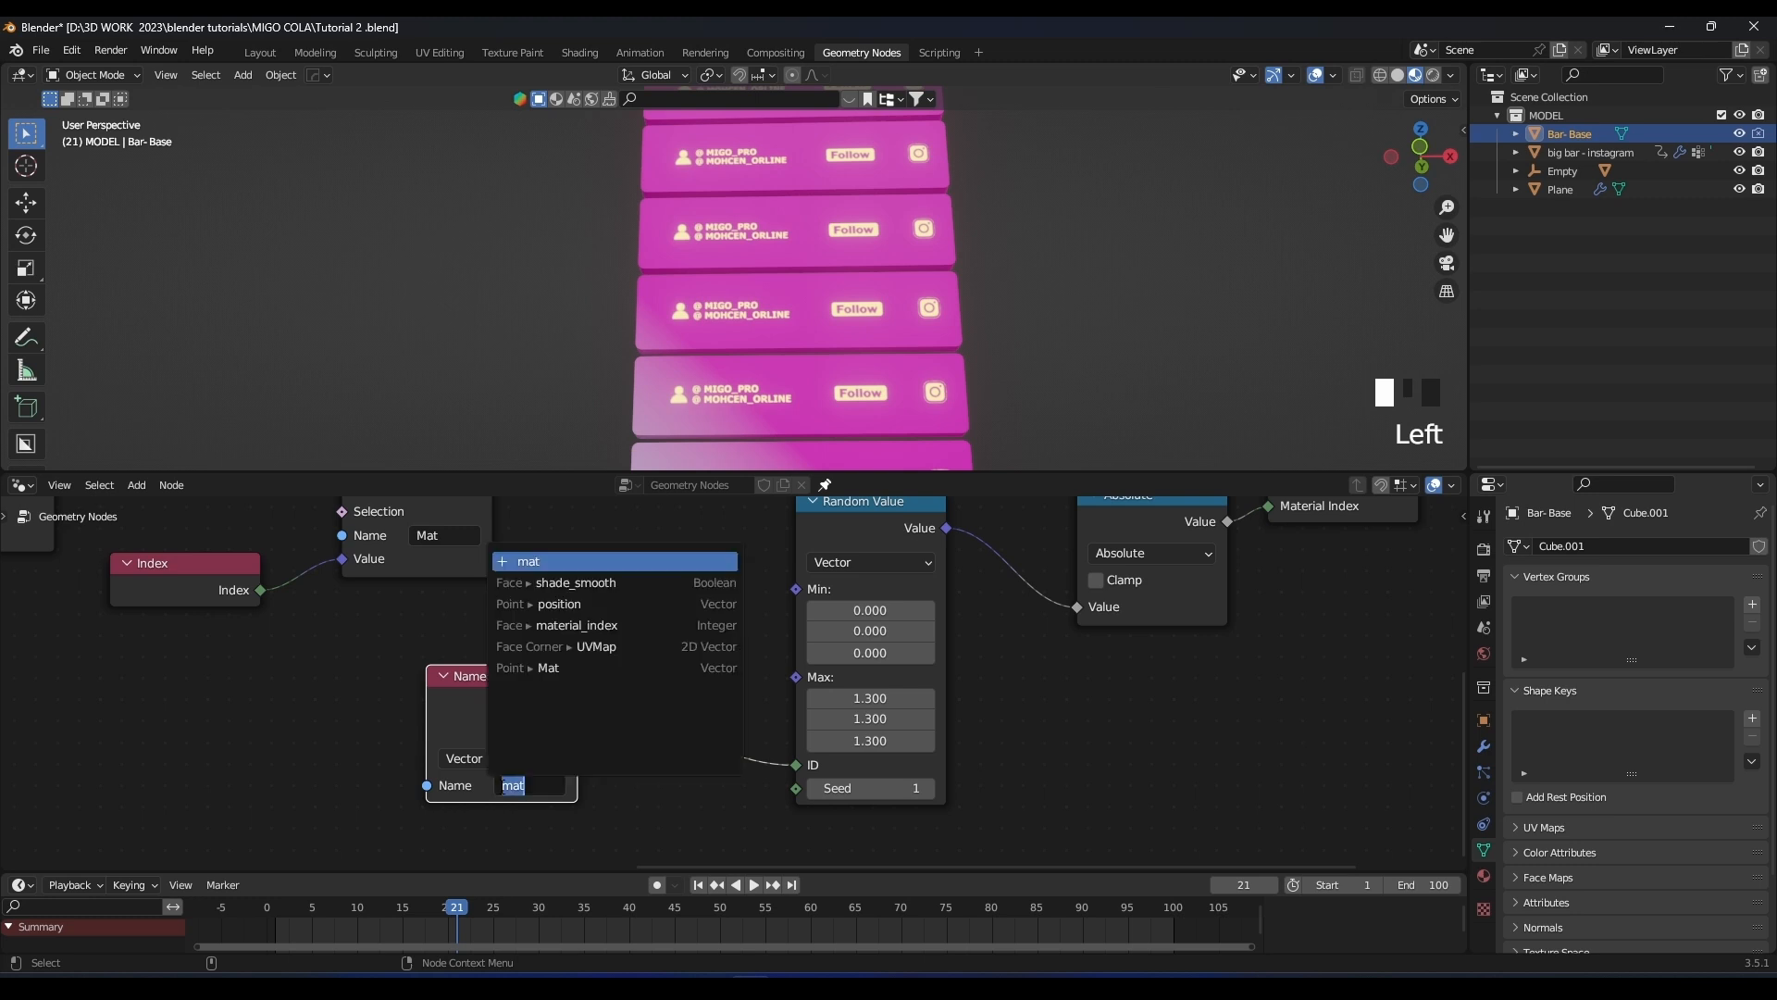
left_click(502, 785)
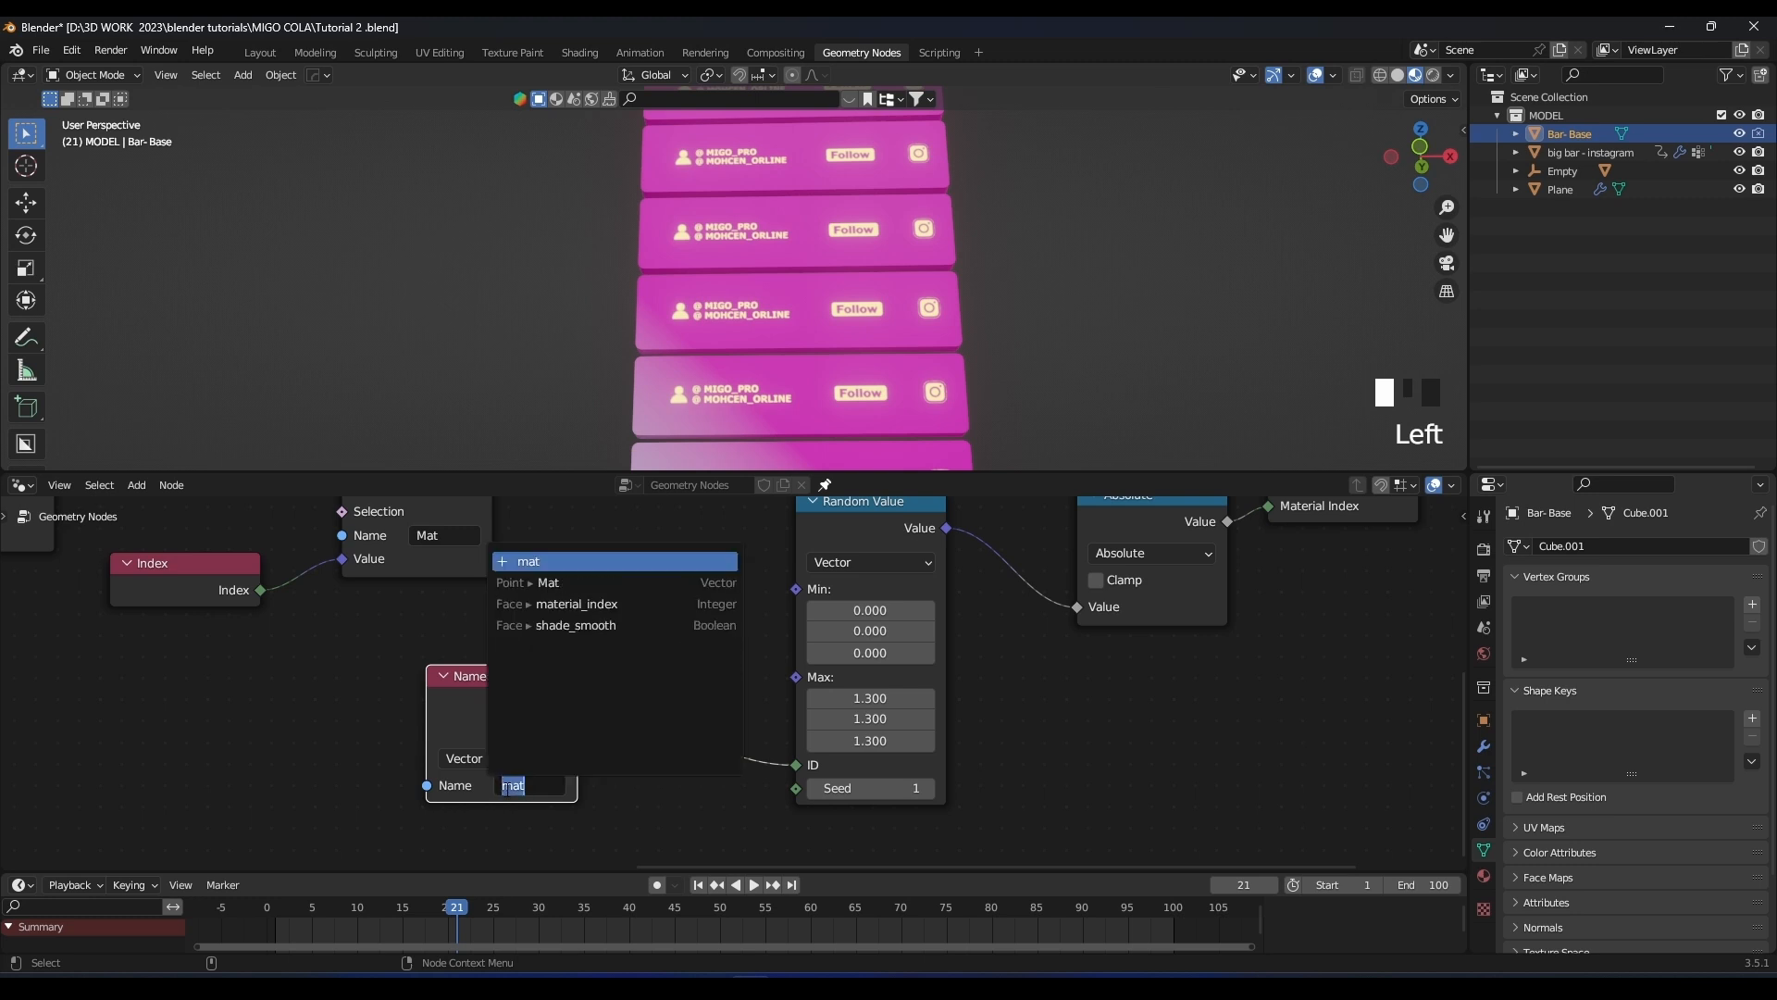
left_click(426, 542)
left_click(426, 539)
left_click(566, 537)
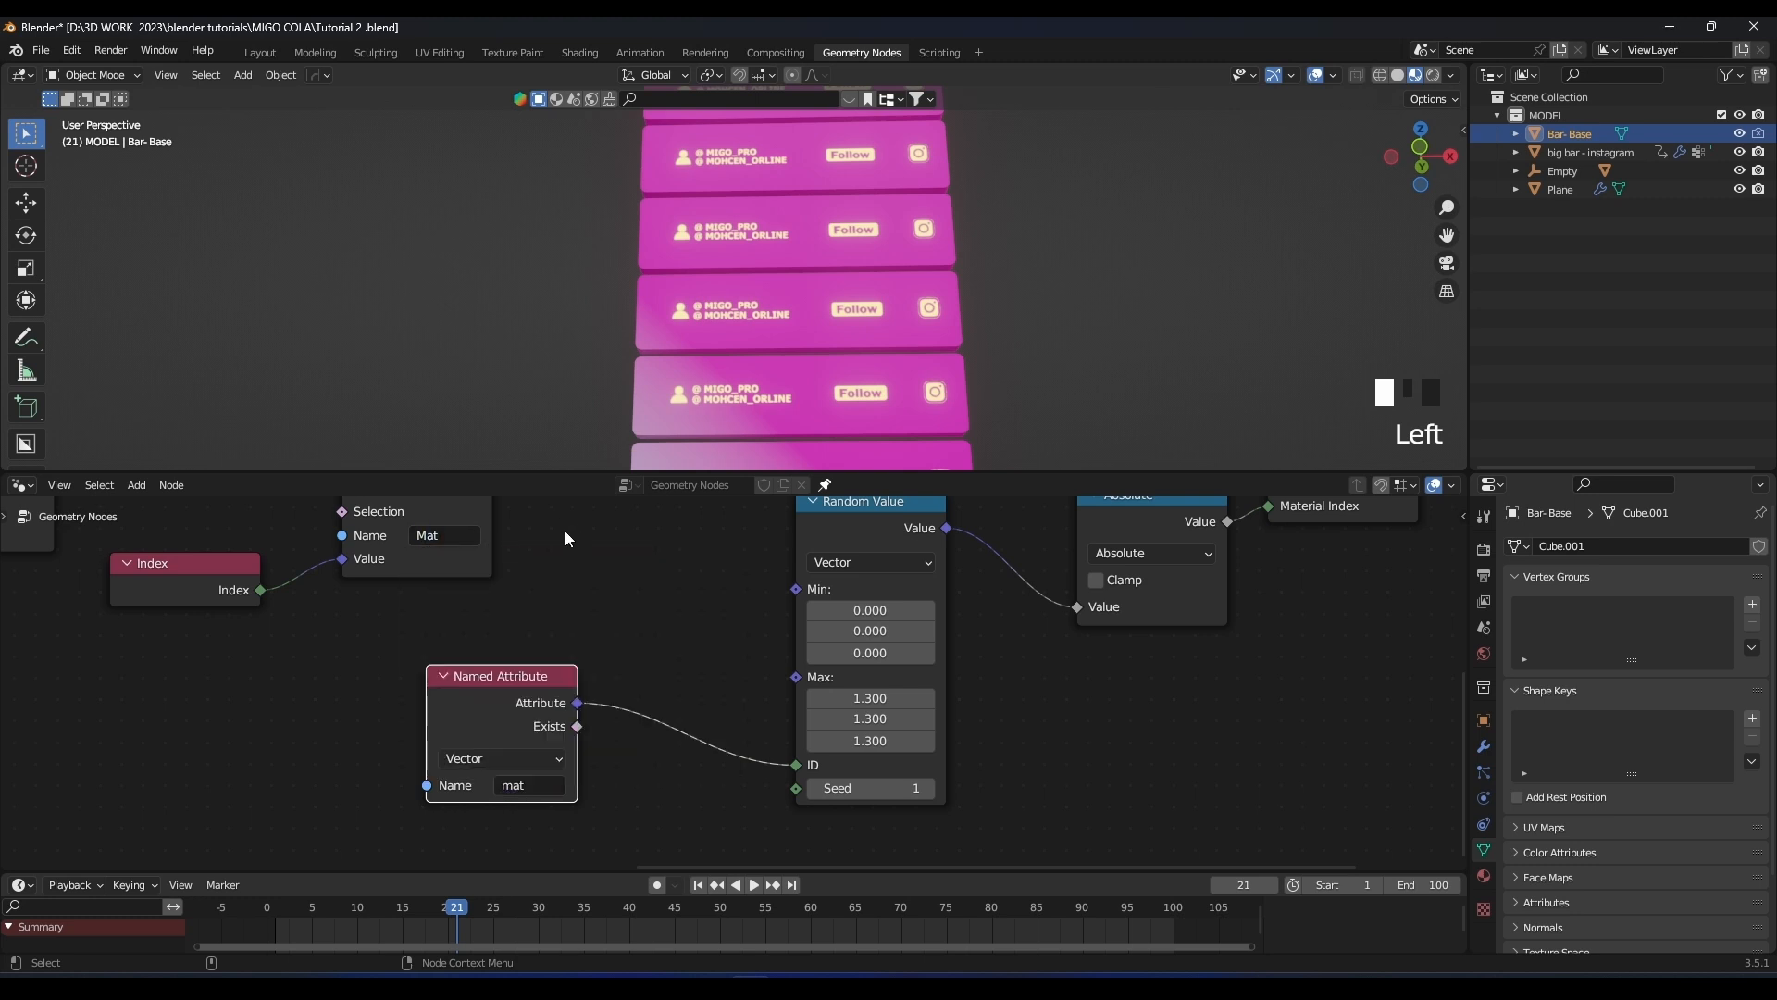
left_click(534, 788)
left_click(420, 582)
left_click(515, 784)
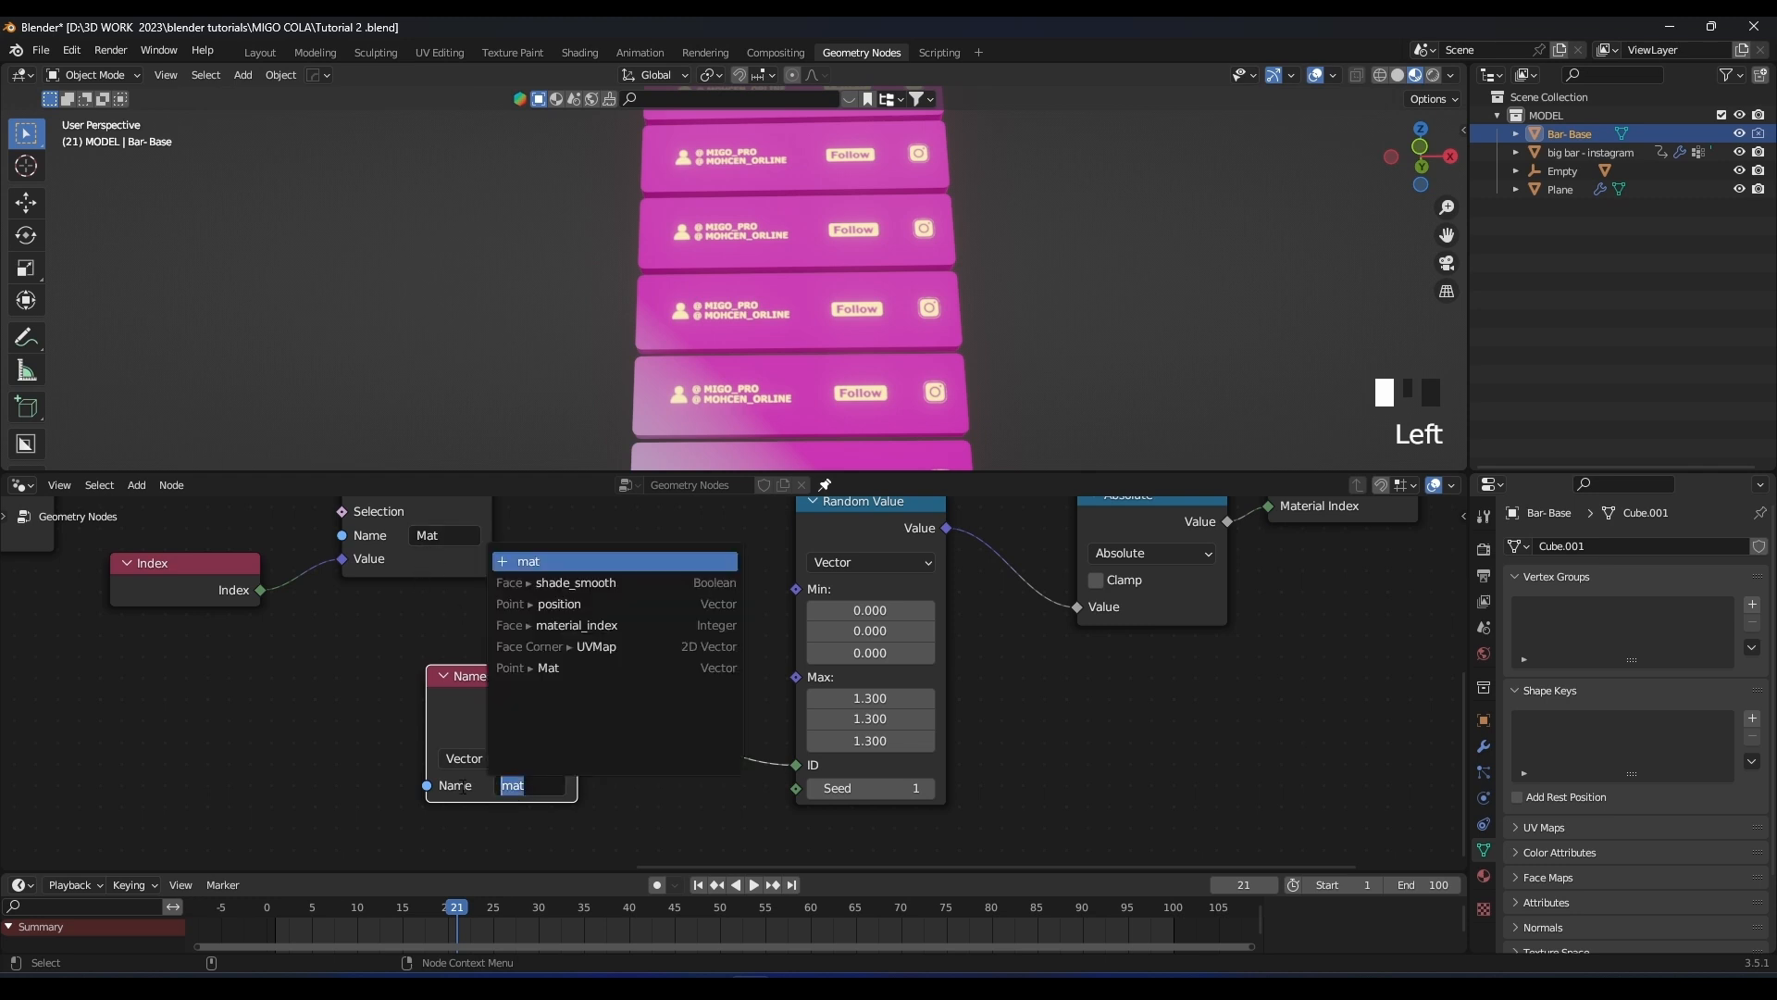
type("Mat")
key("Return")
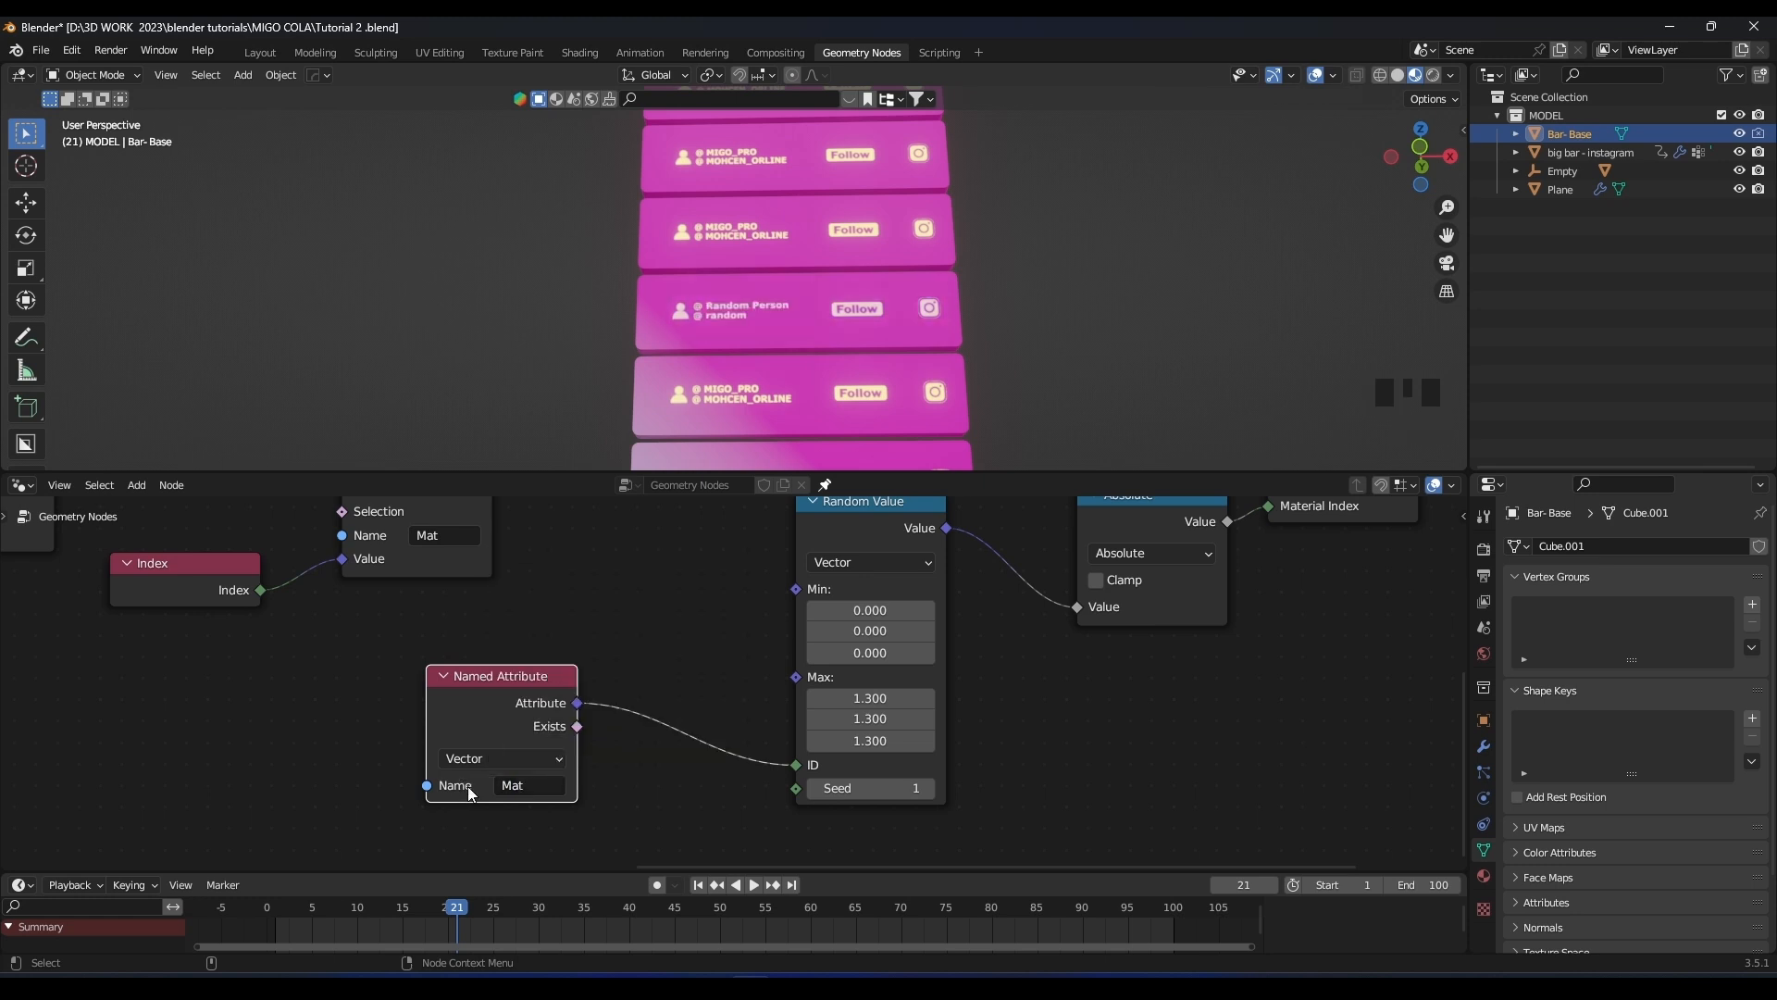
Inspect the bar column's material distribution and set the Random Value node's seed to 0
scroll(796, 306, "up", 4)
left_click_drag(870, 700, 870, 740)
scroll(927, 354, "down", 7)
middle_click_drag(898, 323, 959, 192)
scroll(820, 292, "up", 3)
scroll(966, 241, "up", 3)
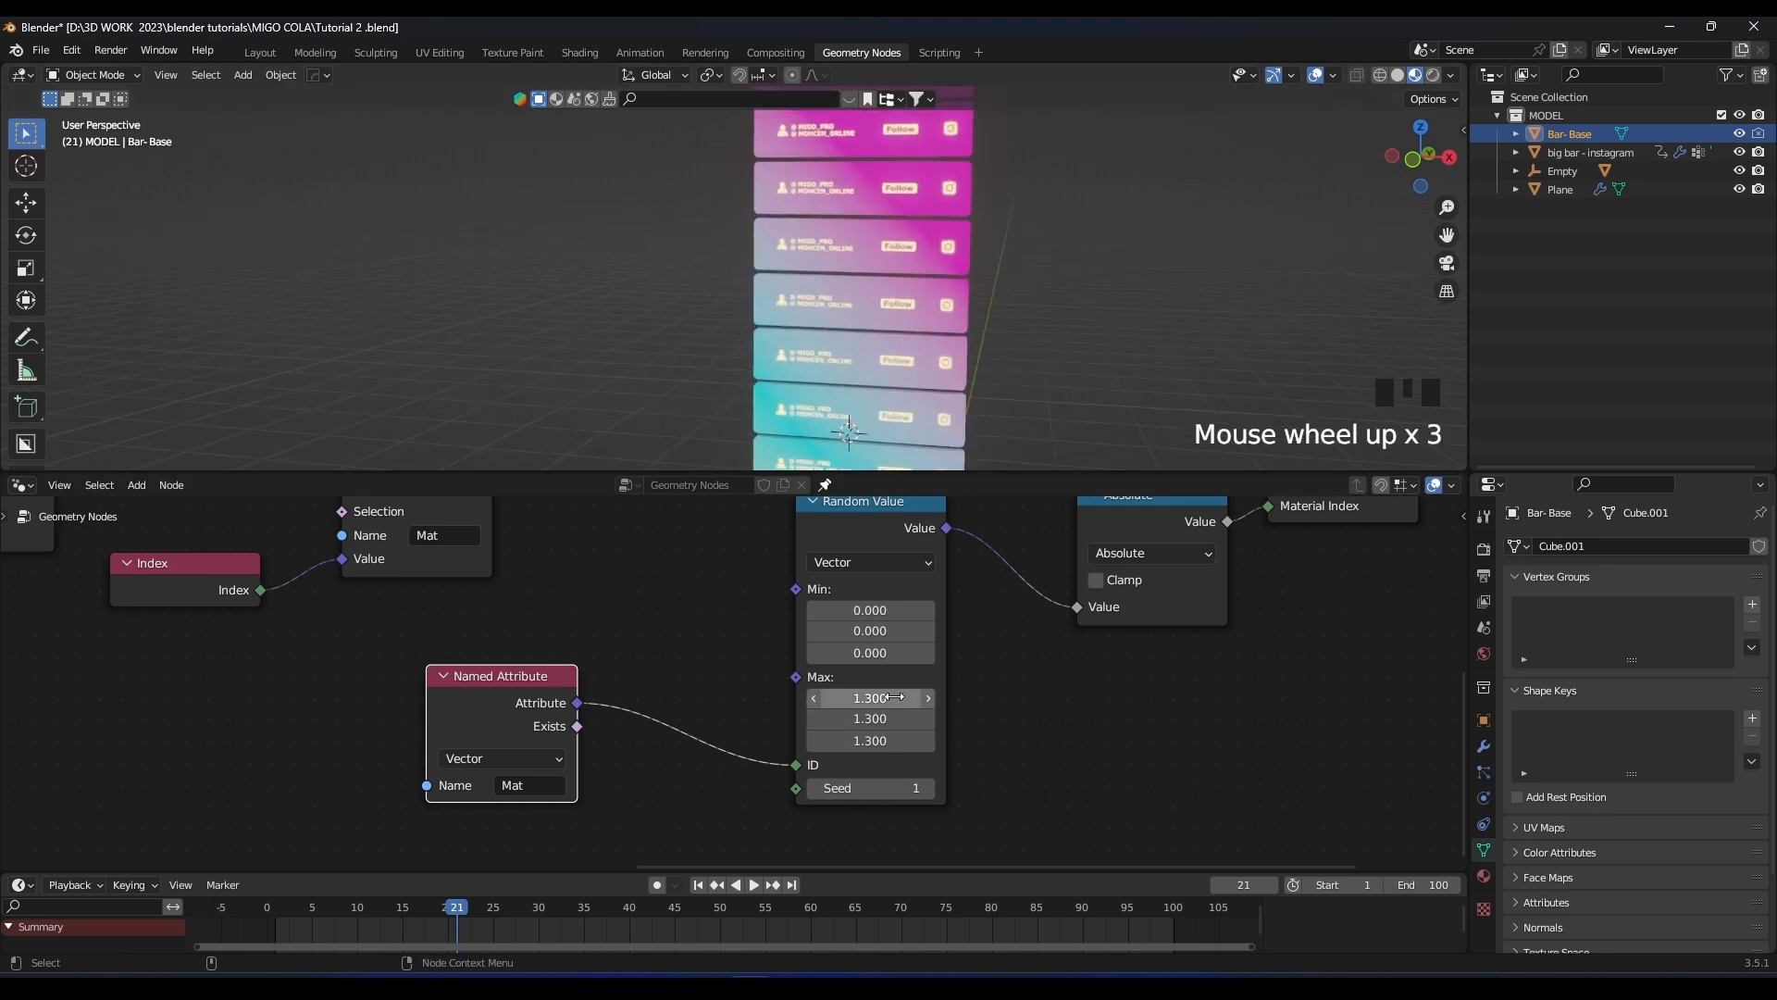
left_click_drag(900, 697, 1004, 778)
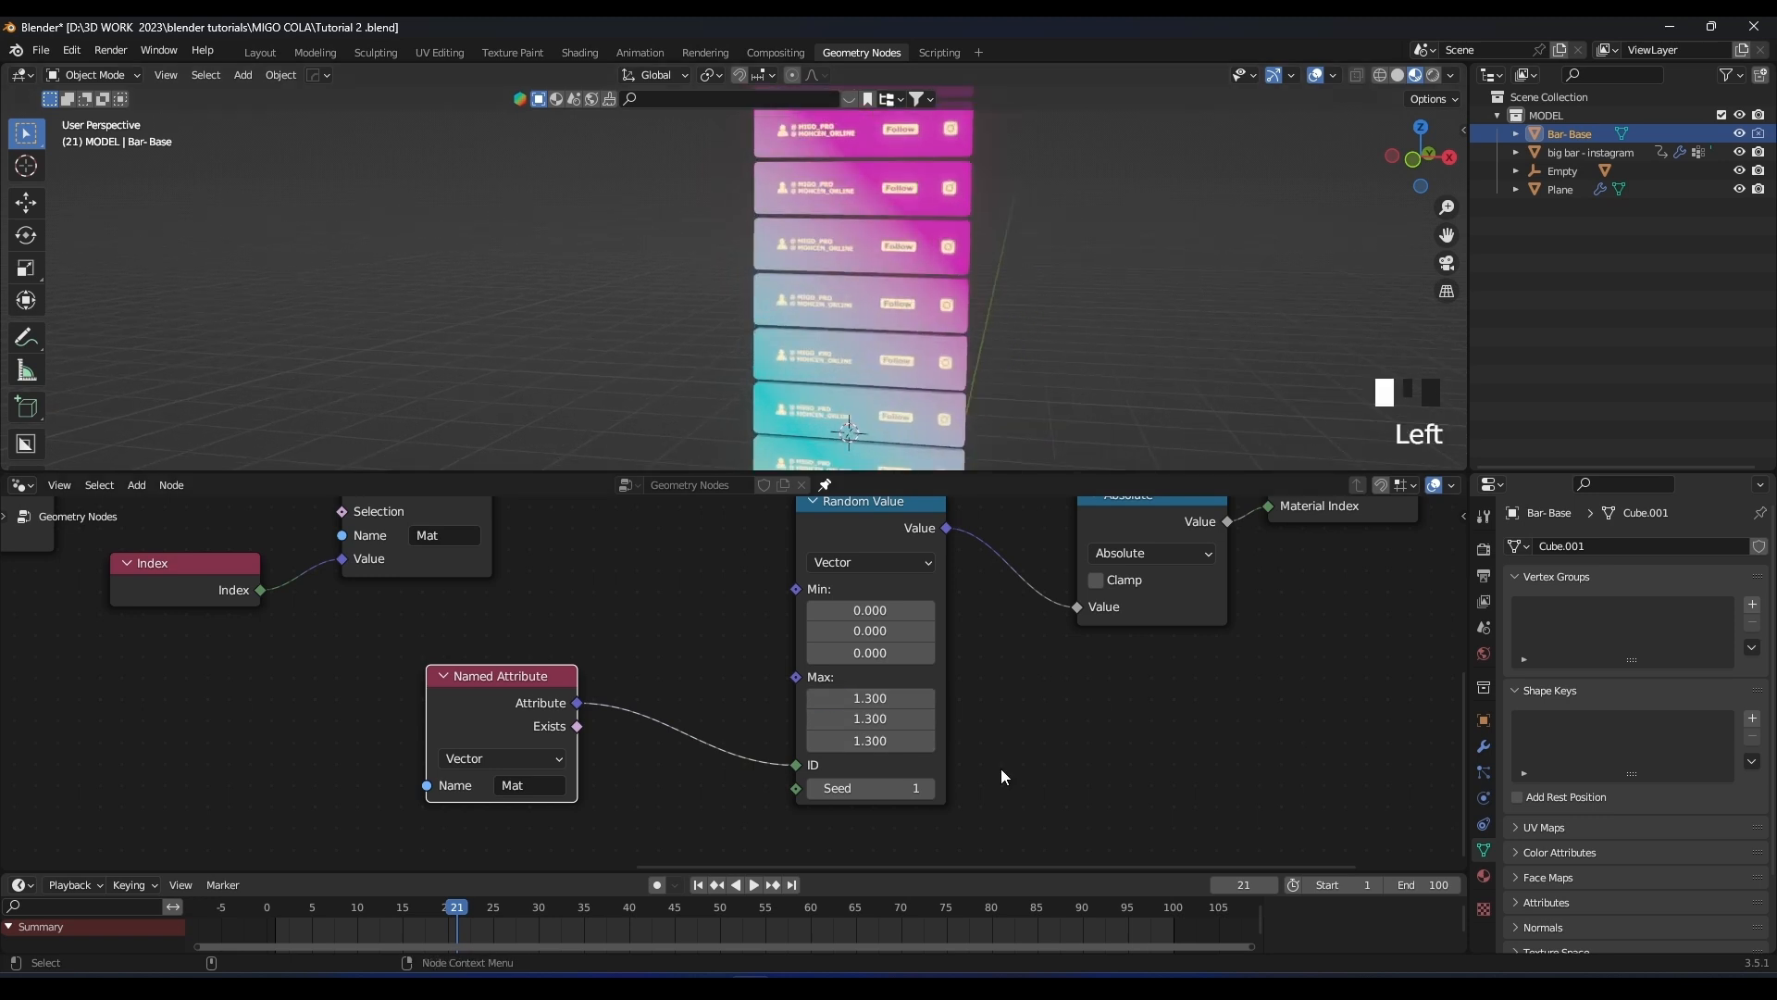
left_click(814, 788)
Enlarge the 3D viewport's height and examine the random materials along the whole bar column
scroll(958, 261, "down", 3)
middle_click_drag(958, 261, 949, 217)
left_click_drag(937, 471, 929, 579)
scroll(925, 518, "down", 3)
middle_click_drag(928, 405, 997, 331, "shift")
scroll(931, 333, "up", 3)
scroll(972, 754, "up", 2)
middle_click_drag(972, 754, 879, 742)
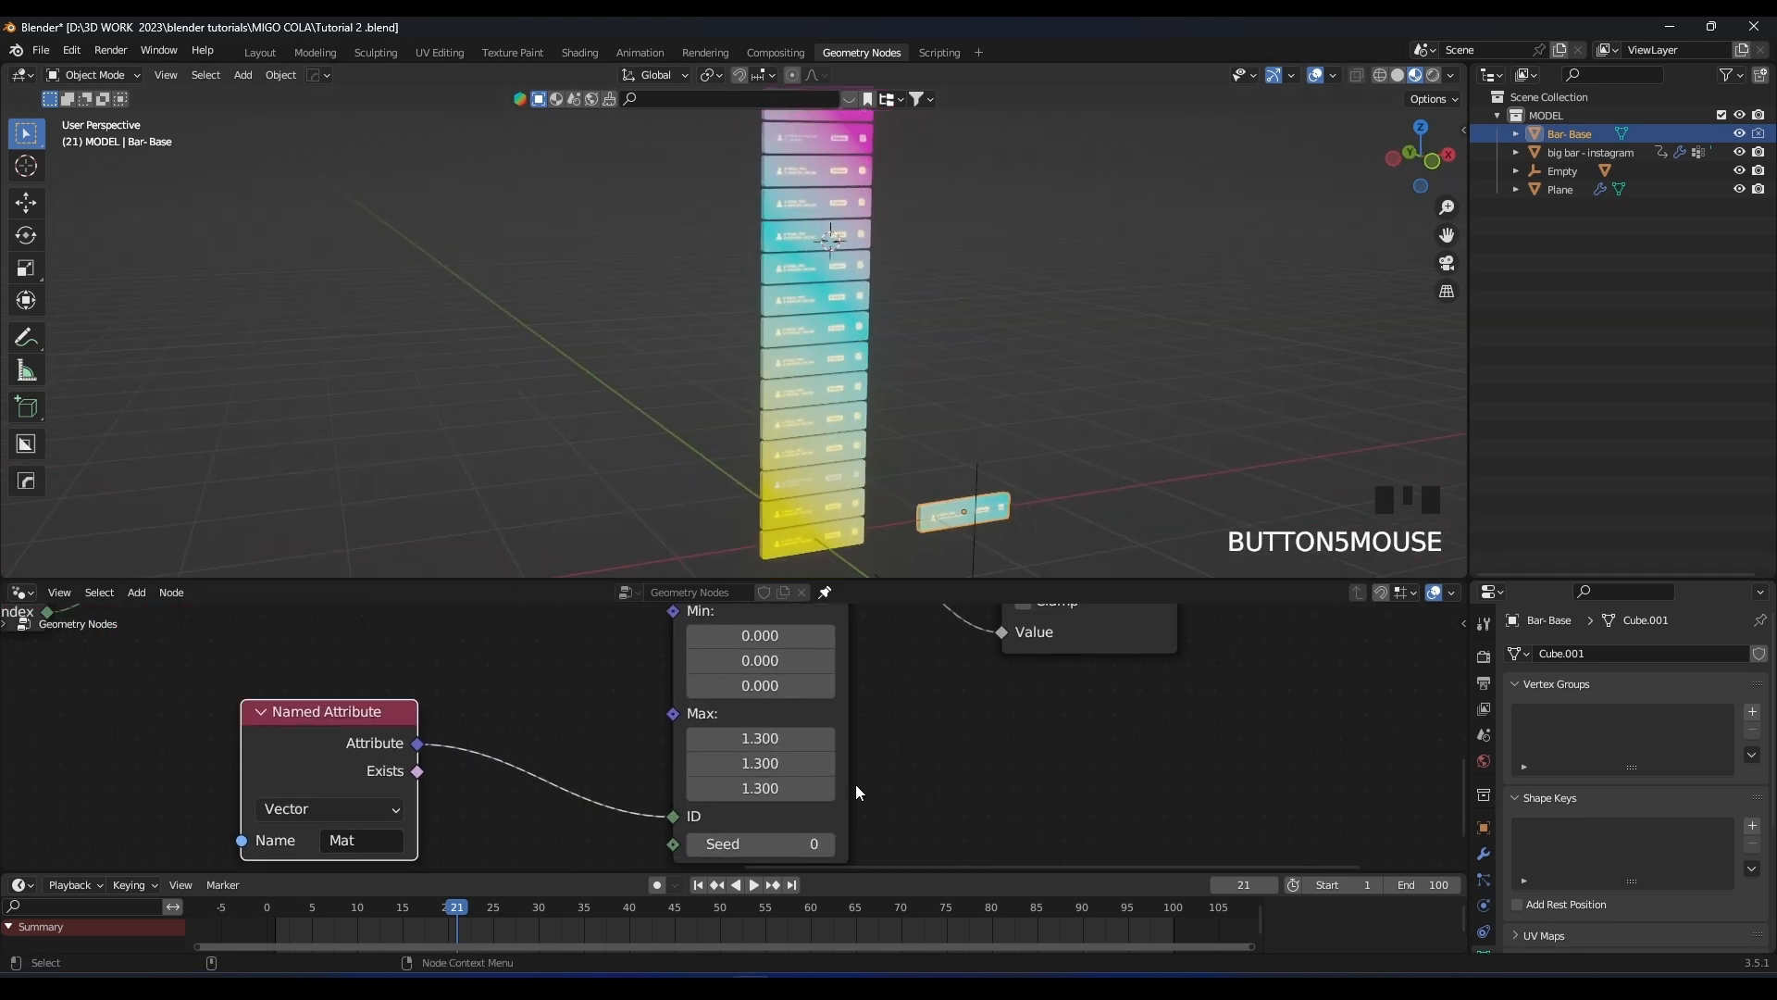
Set the Random Value node's seed to 2 and inspect the bars' materials up close
left_click(826, 844)
left_click(825, 844)
scroll(842, 370, "up", 5)
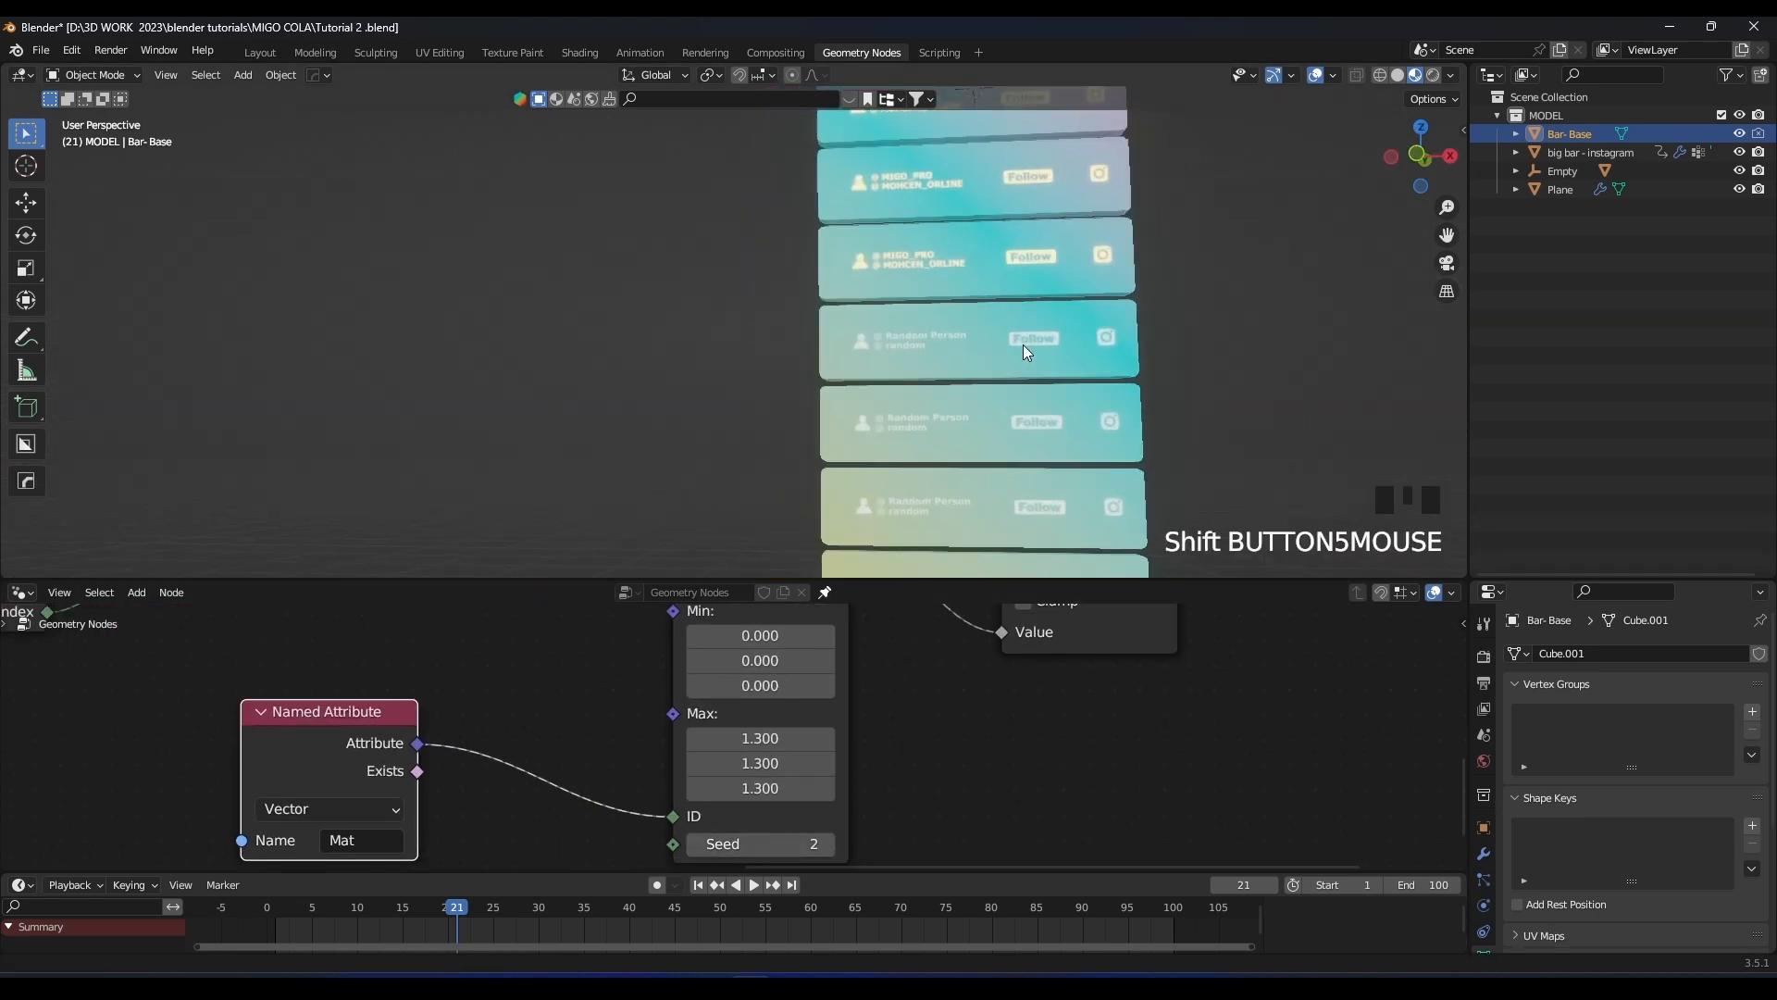
scroll(1035, 348, "down", 3, "shift")
Raise all three Max values of the Random Value node to 2.2 and inspect the bars' materials
left_click(778, 738)
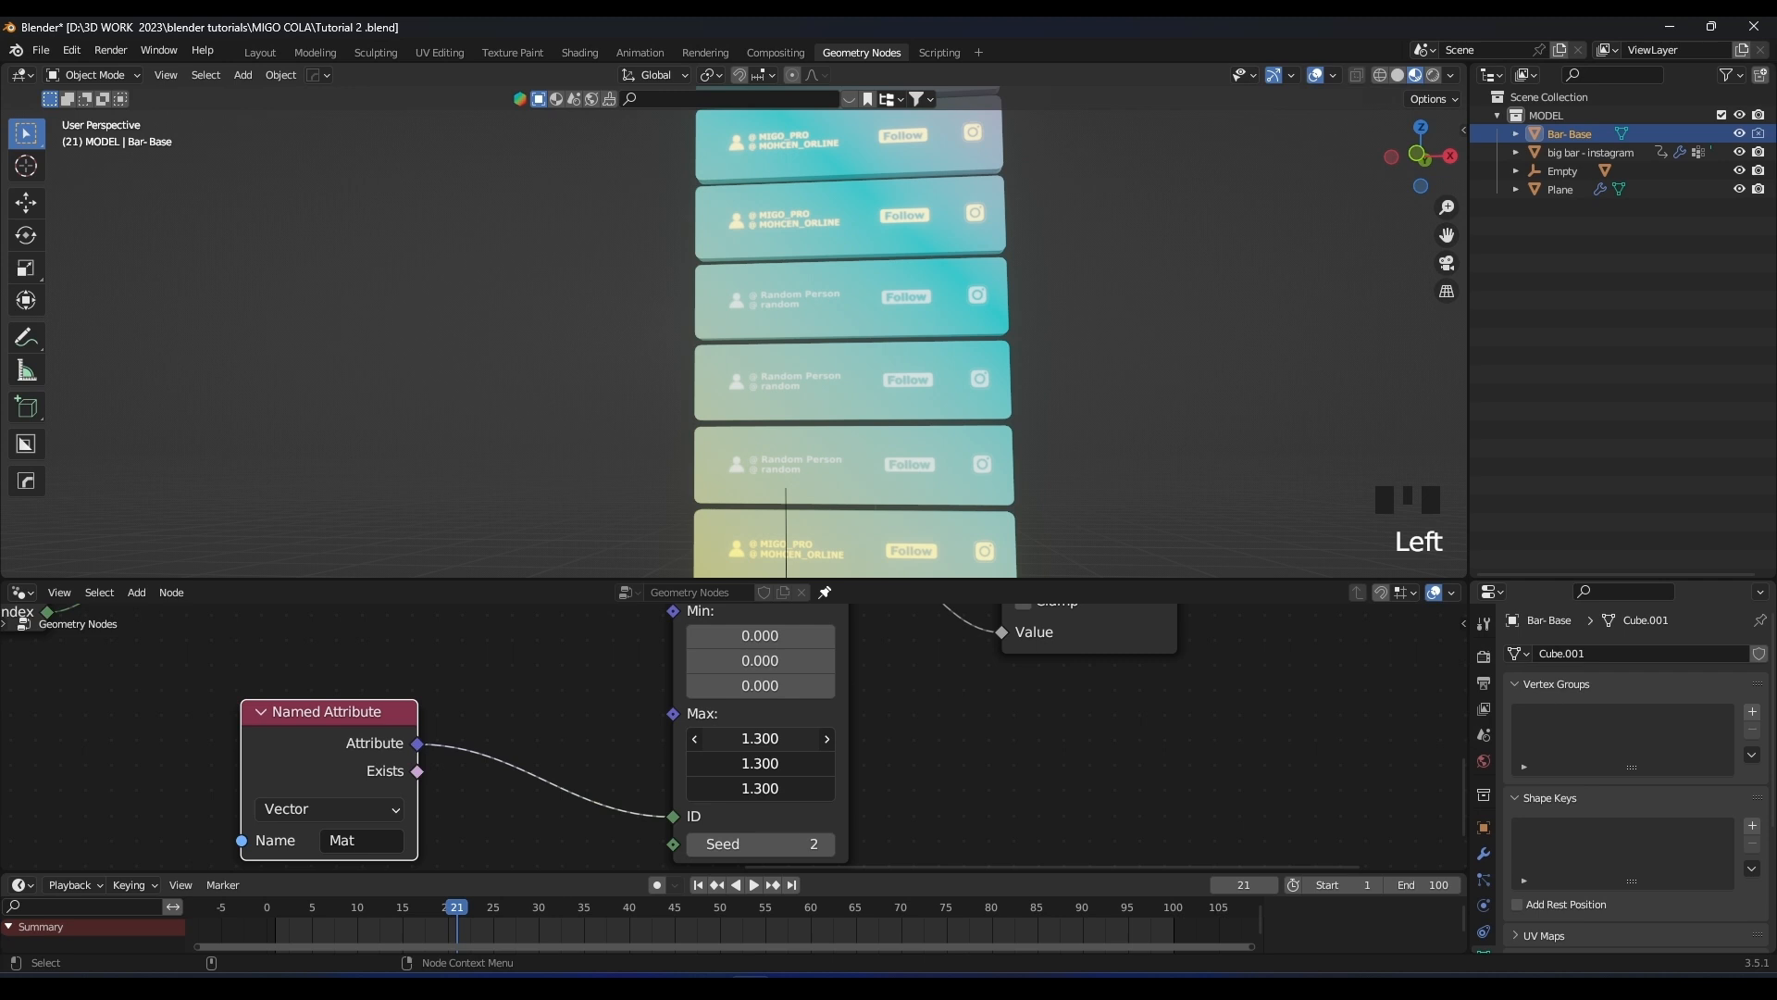
left_click_drag(761, 739, 833, 740)
scroll(969, 380, "down", 3)
middle_click_drag(969, 381, 863, 392, "shift")
scroll(748, 353, "up", 3)
middle_click_drag(748, 354, 777, 265)
scroll(854, 324, "down", 7)
middle_click_drag(853, 324, 835, 358, "shift")
scroll(884, 433, "up", 6)
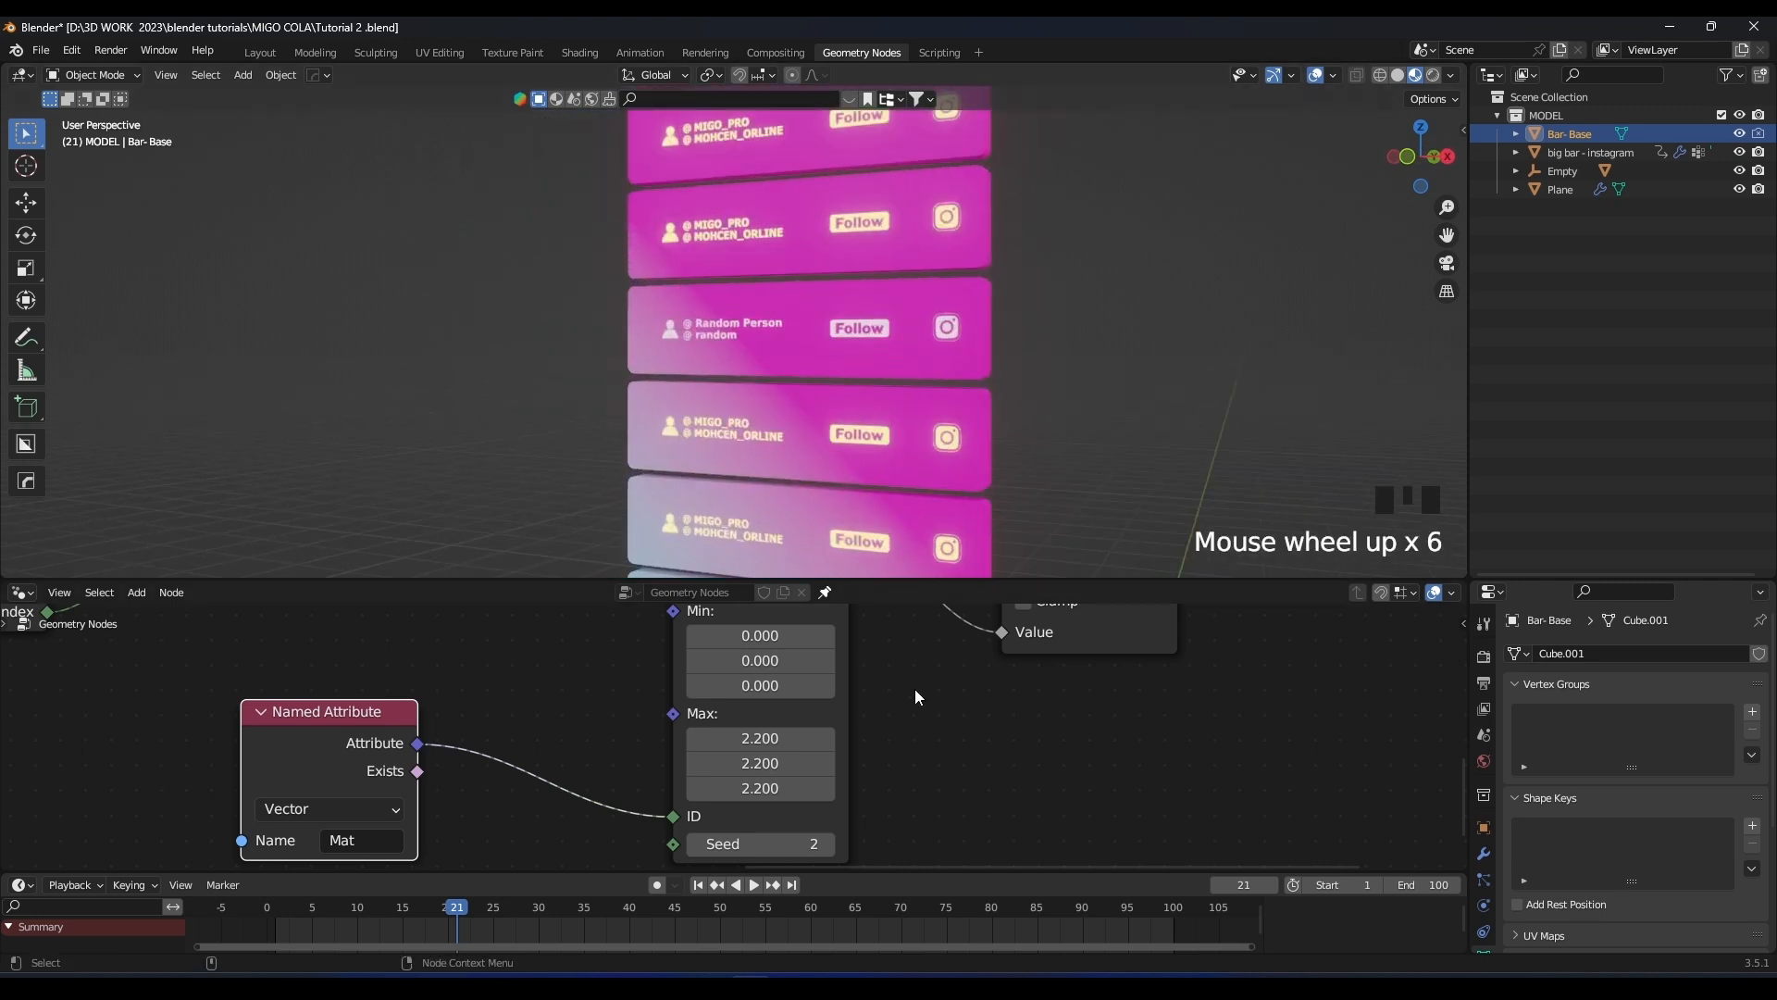
Set the Random Value node's Max values to 4 and check the materials along the bar column
left_click(771, 738)
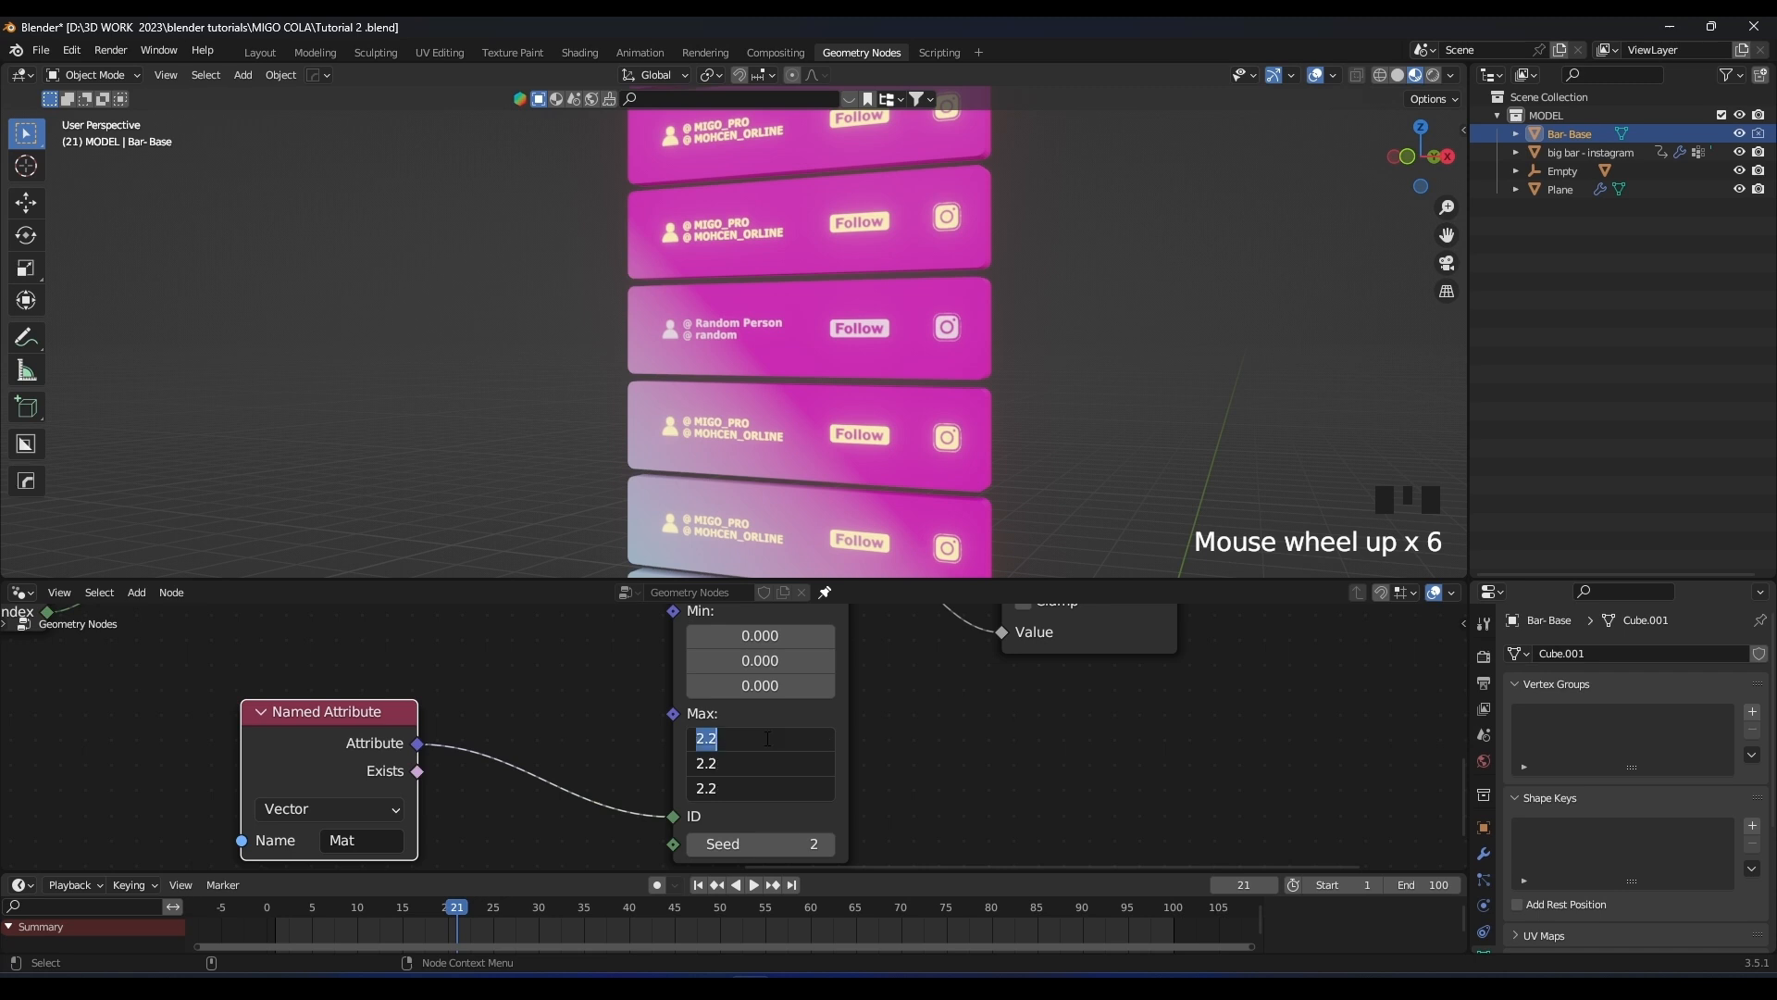
type("4")
key("Return")
scroll(914, 289, "down", 8)
left_click_drag(836, 396, 885, 296, "shift")
scroll(885, 296, "up", 2)
middle_click_drag(885, 297, 875, 241, "shift")
scroll(837, 250, "up", 2)
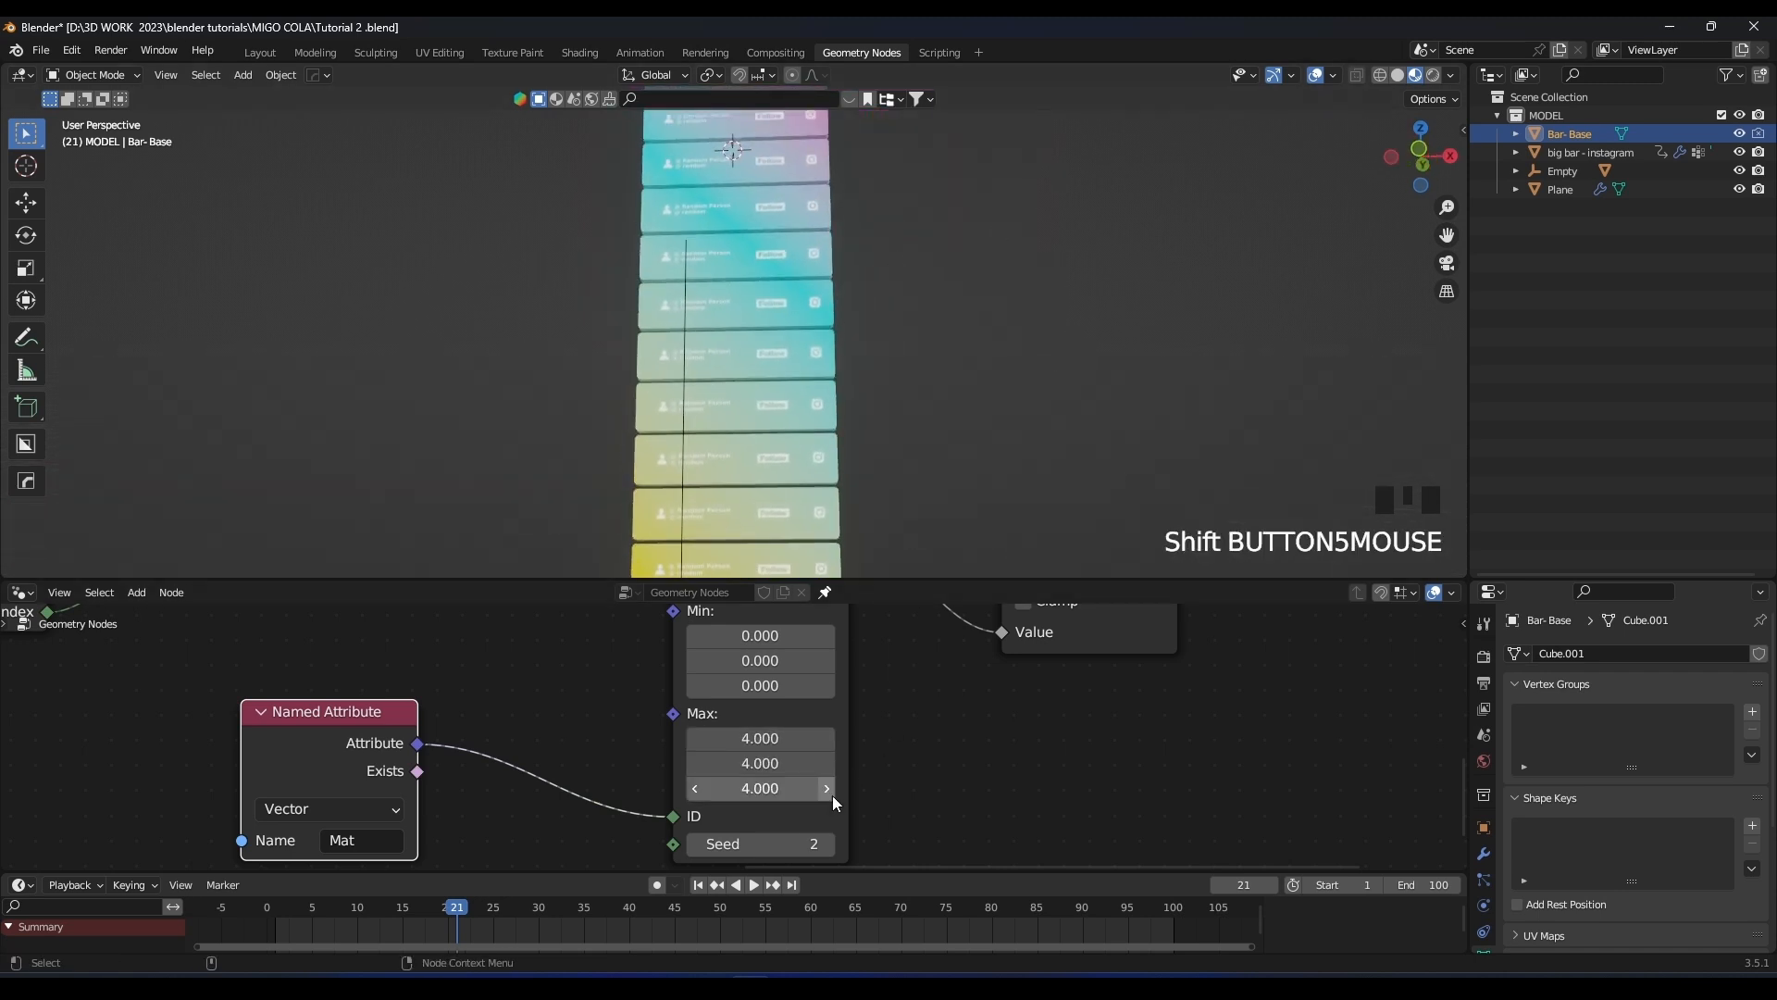
Advance the Random Value node's seed by one and inspect the bars
left_click(826, 848)
scroll(868, 350, "down", 4)
middle_click_drag(868, 350, 874, 421, "shift")
middle_click_drag(872, 278, 967, 434, "shift")
scroll(881, 348, "up", 2)
scroll(814, 345, "up", 9)
Set the Random Value node's seed to 4 and compare the materials from the base to the top of the column
left_click(827, 843)
scroll(769, 393, "down", 14)
scroll(775, 389, "up", 2)
middle_click_drag(775, 389, 784, 315, "shift")
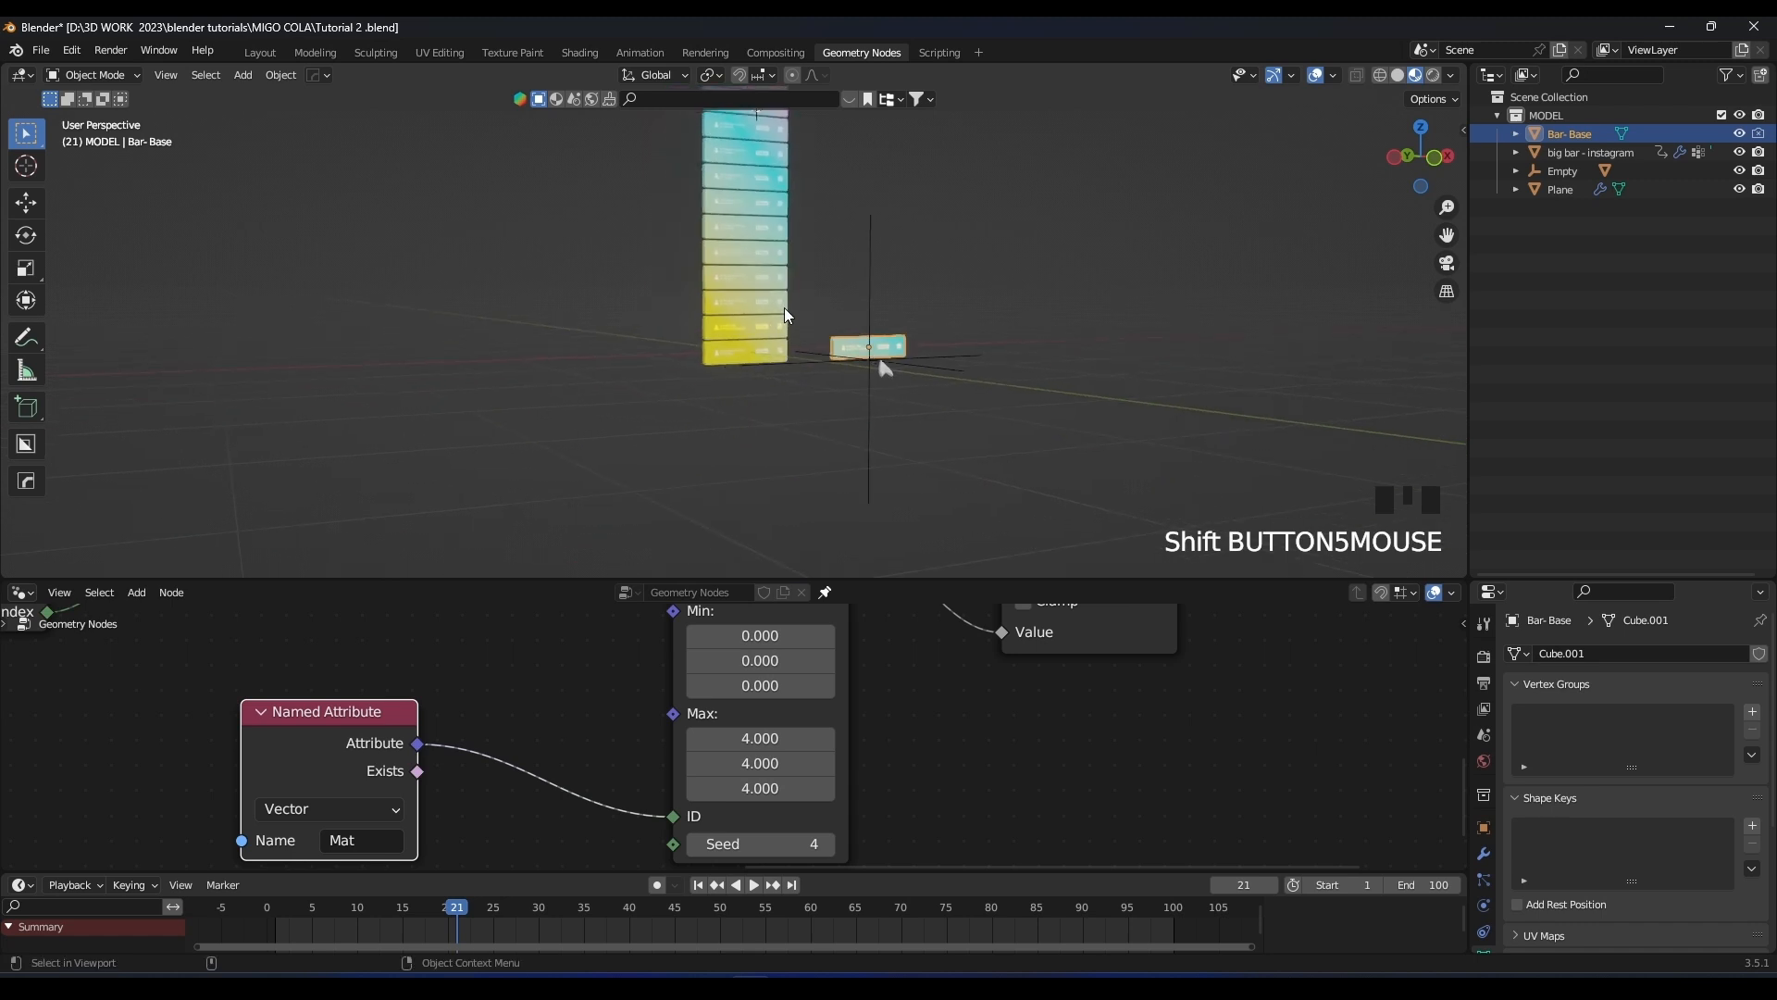
scroll(785, 315, "up", 8)
scroll(1023, 396, "down", 5)
scroll(793, 286, "down", 4)
scroll(786, 457, "up", 2)
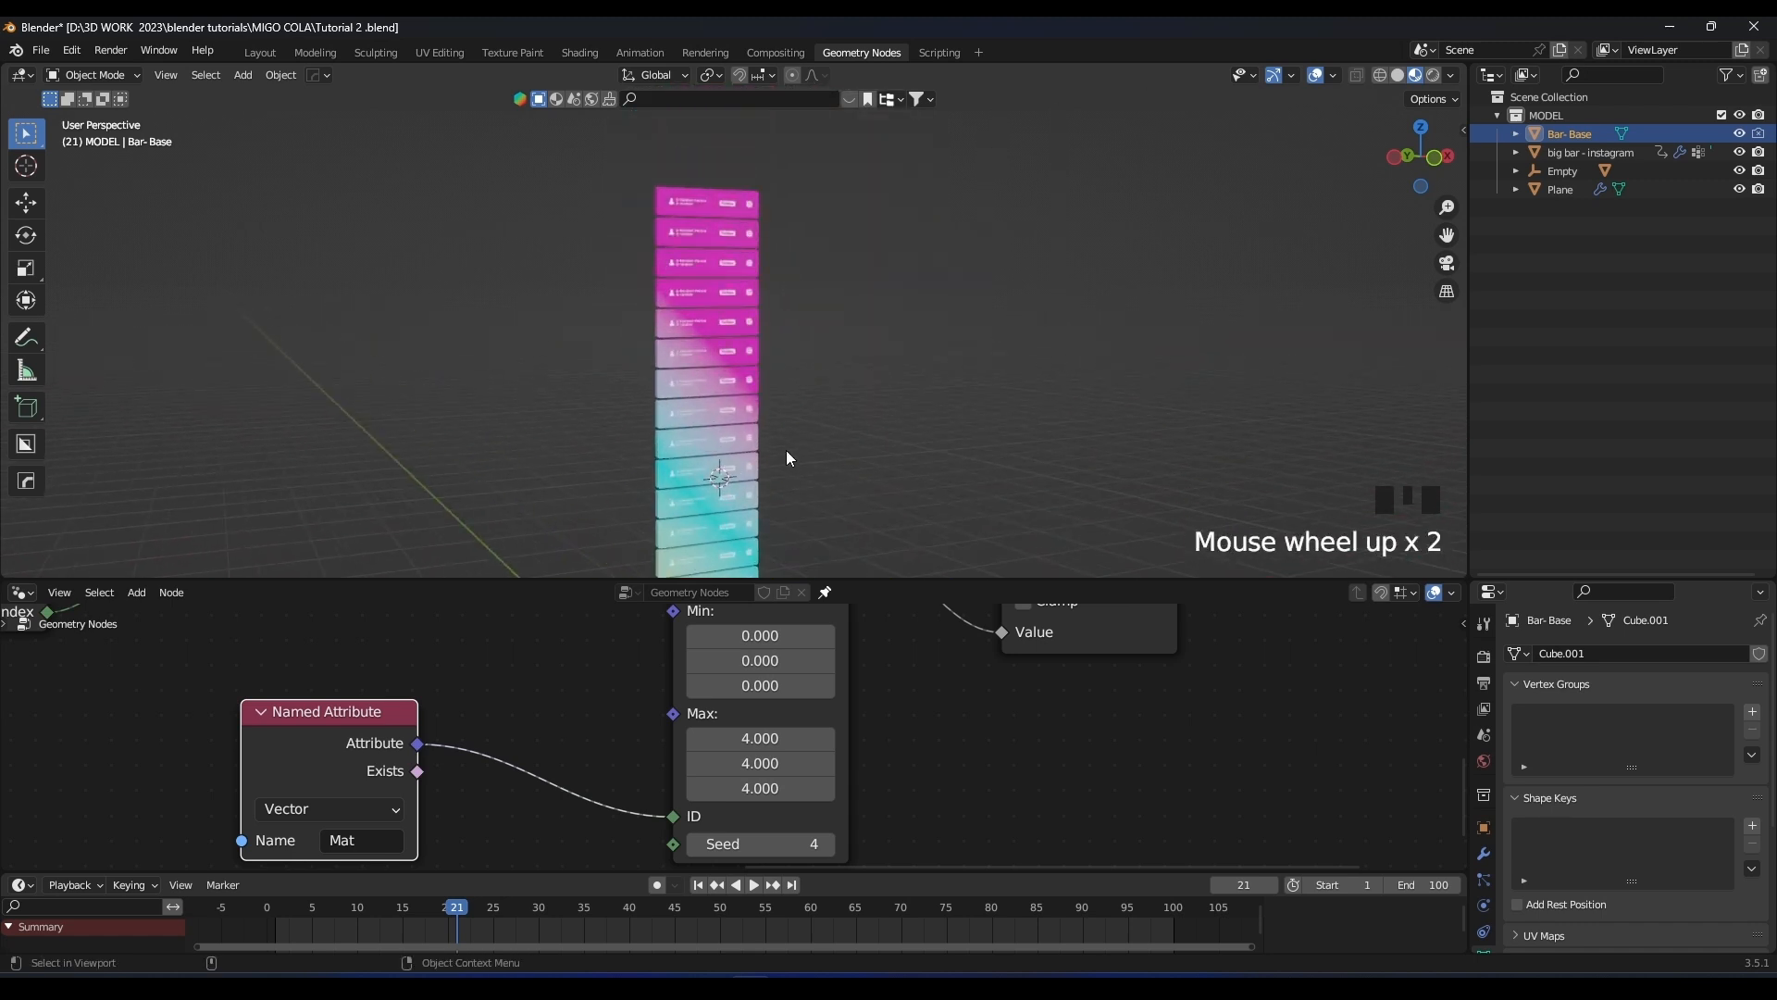
middle_click_drag(786, 450, 811, 302, "shift")
scroll(811, 303, "up", 2)
Set the Random Value node's seed to 10 and examine how the logo materials spread over the column
left_click(829, 843)
left_click(828, 843)
left_click(828, 843)
left_click(829, 843)
left_click(829, 843)
left_click(828, 843)
scroll(742, 472, "down", 3)
middle_click_drag(742, 472, 759, 352, "shift")
scroll(781, 378, "up", 3)
scroll(805, 232, "up", 3)
middle_click_drag(805, 234, 801, 438, "shift")
scroll(826, 442, "up", 3)
scroll(814, 437, "up", 3)
middle_click_drag(819, 438, 709, 289, "shift")
scroll(780, 346, "up", 3)
scroll(542, 285, "down", 5)
Select the bar column and examine its materials from several angles, down to the lowest bars
left_click(546, 283)
scroll(780, 289, "down", 6)
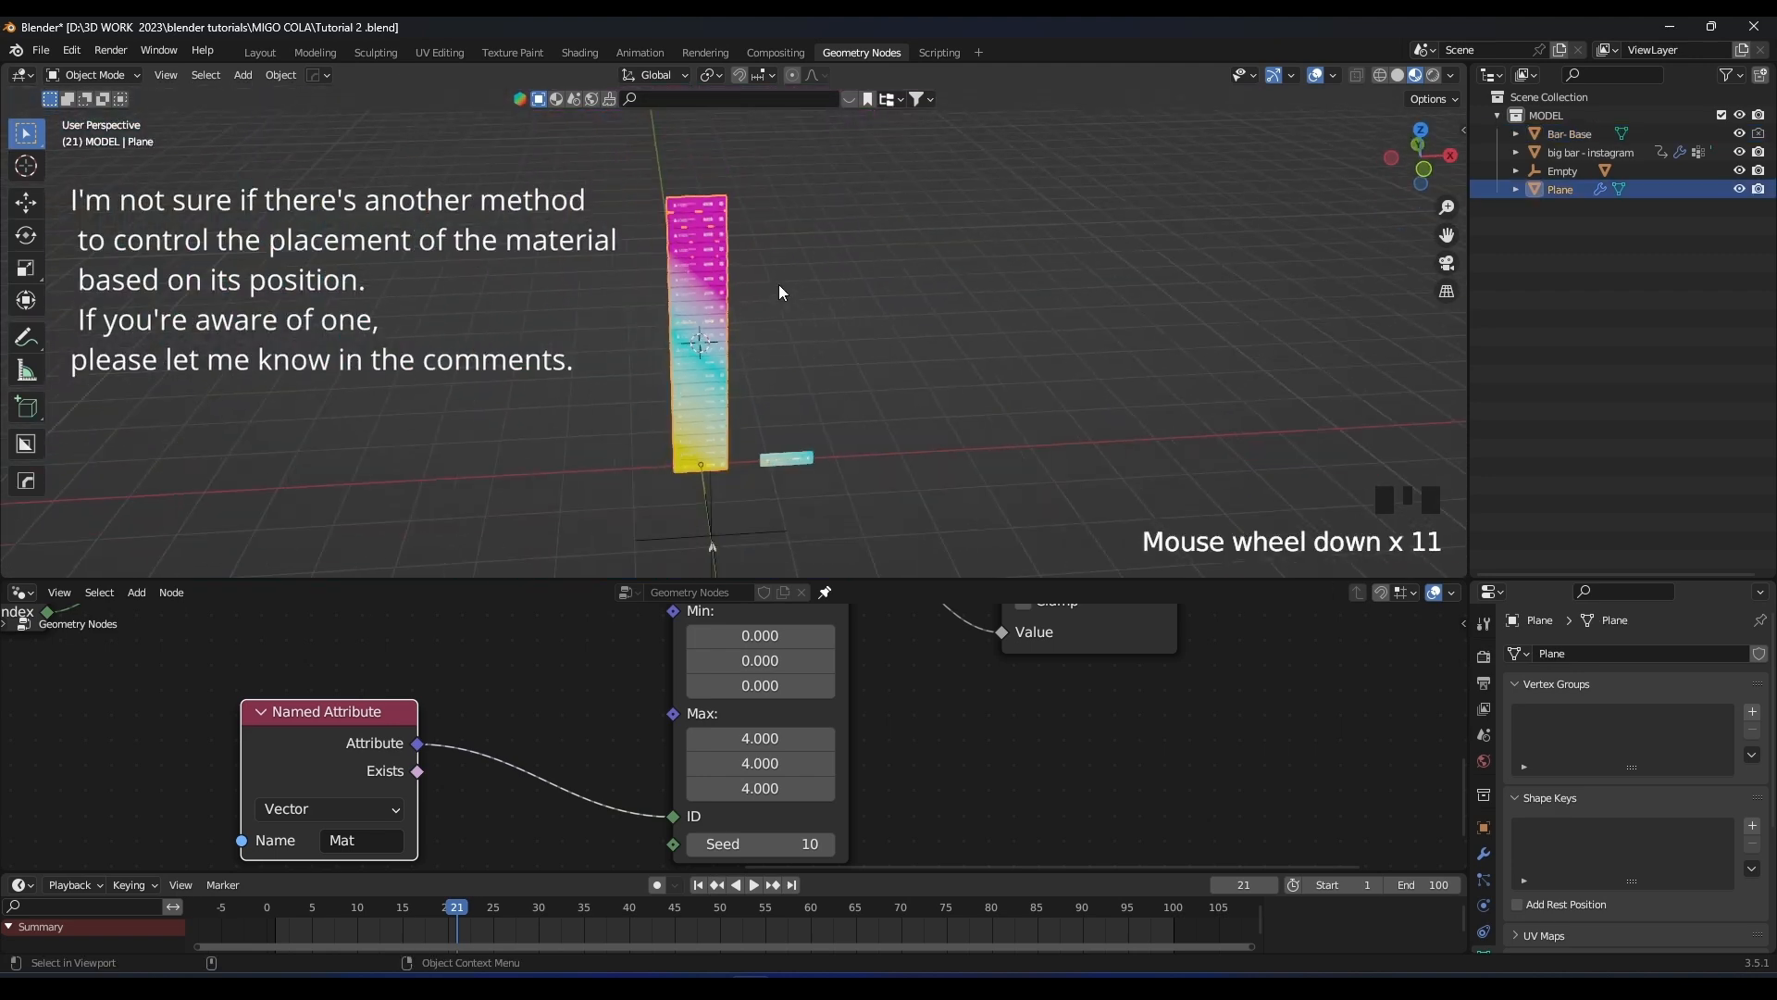
scroll(805, 296, "up", 5)
middle_click_drag(831, 302, 887, 370)
scroll(859, 332, "down", 4)
scroll(833, 305, "up", 3)
middle_click_drag(803, 287, 889, 265)
scroll(935, 292, "up", 8)
middle_click_drag(992, 320, 746, 398, "shift")
scroll(933, 343, "down", 1)
scroll(933, 336, "down", 8)
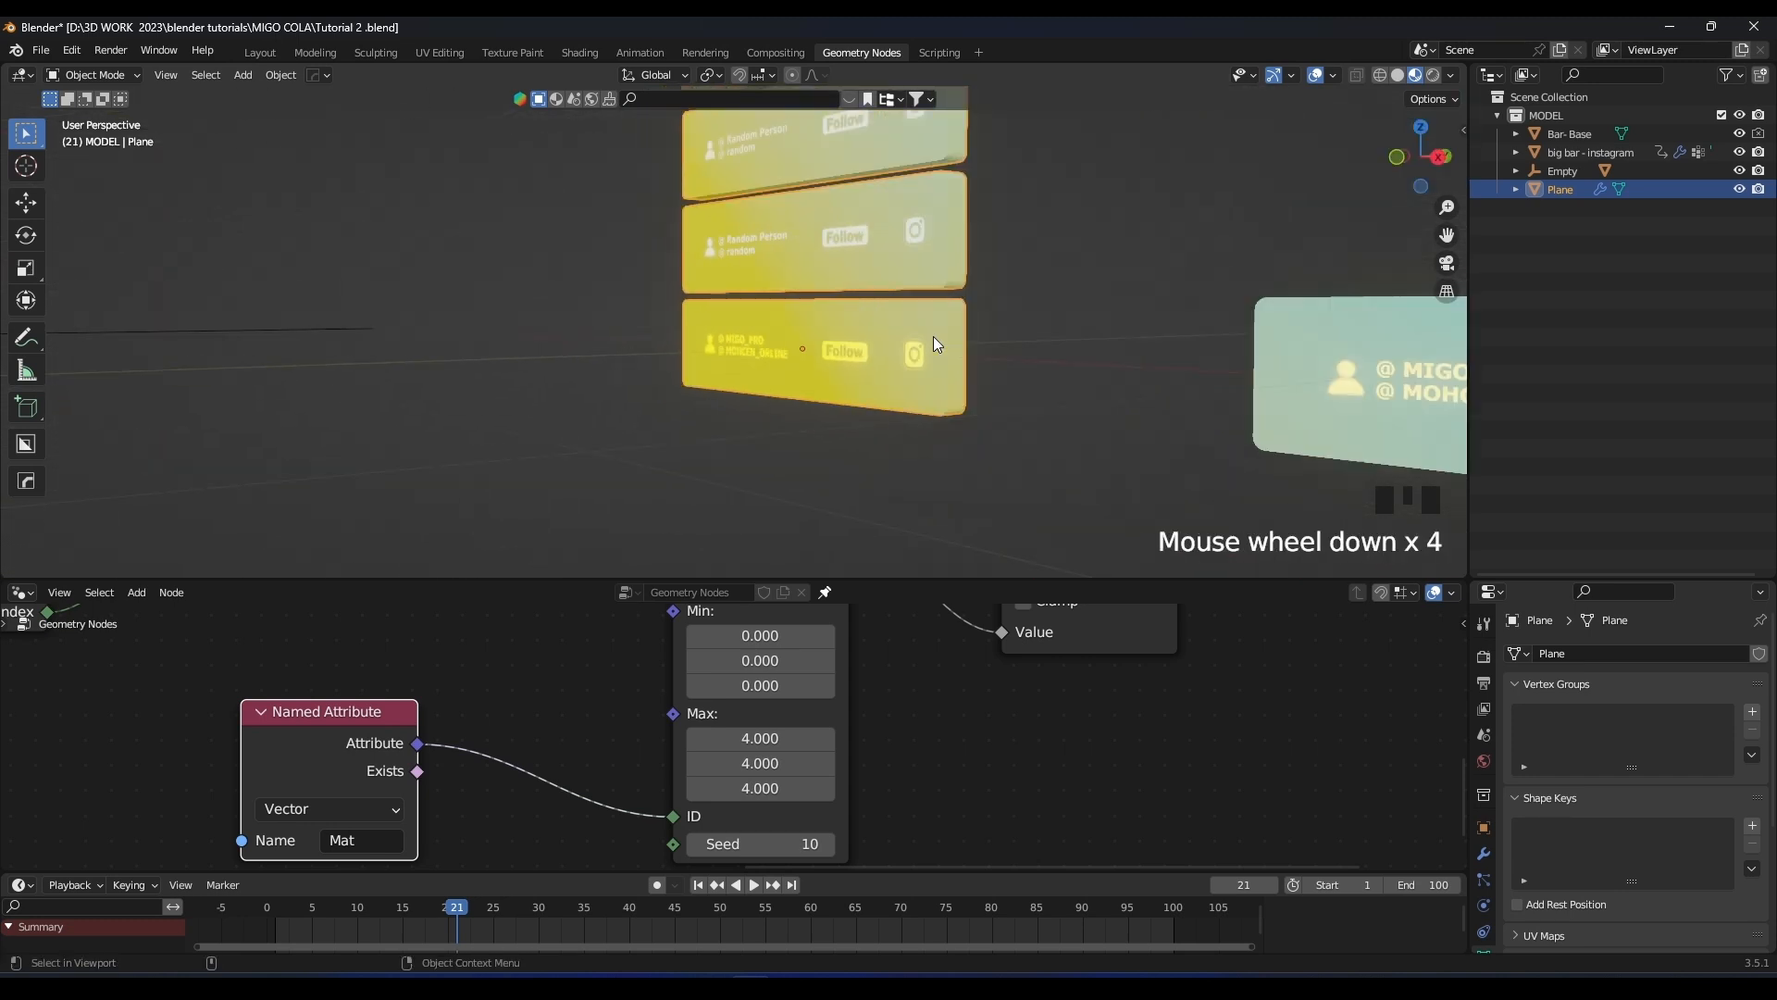
scroll(834, 409, "up", 6)
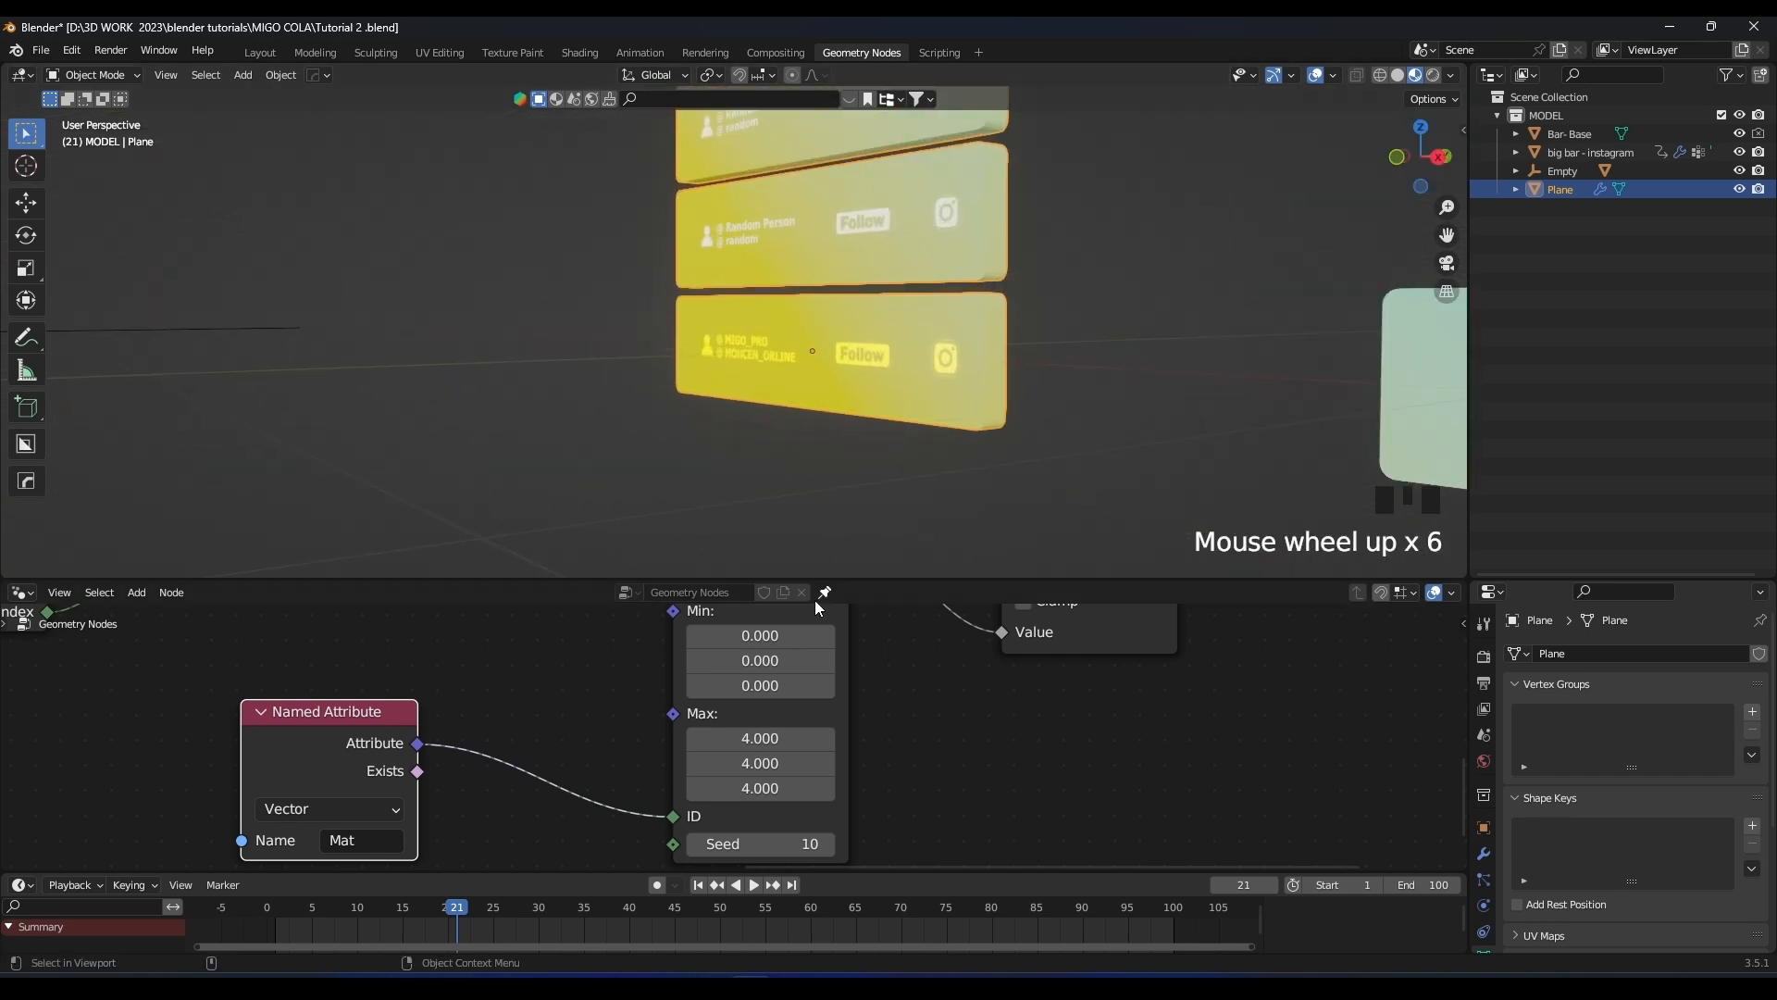
Set the Random Value node's seed to 11 and inspect the upper bars' materials
left_click(832, 843)
scroll(958, 335, "down", 8)
middle_click_drag(911, 231, 922, 431, "shift")
scroll(893, 370, "down", 2)
middle_click_drag(866, 277, 1109, 370, "shift")
scroll(859, 357, "up", 7)
middle_click_drag(777, 346, 685, 263, "shift")
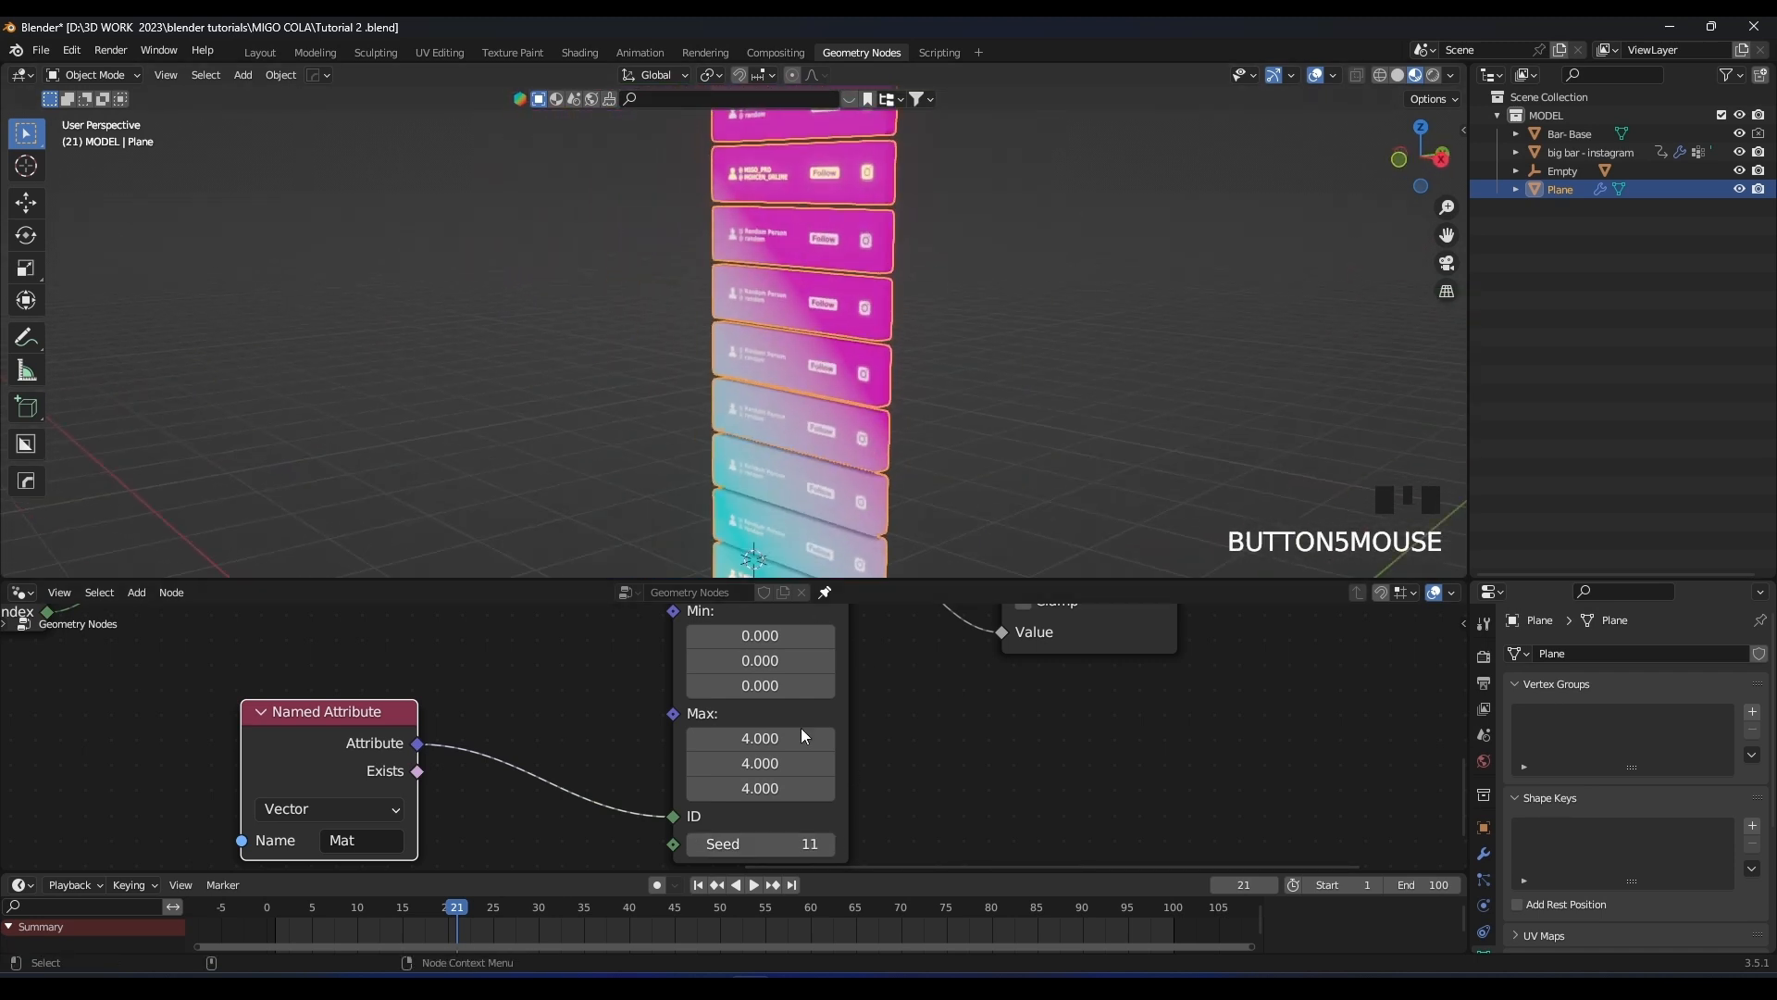
Set the Random Value node's seed to 17 and all its Max values to 5.6
left_click(827, 843)
scroll(903, 503, "down", 5)
middle_click_drag(903, 504, 942, 367, "shift")
scroll(931, 385, "down", 1)
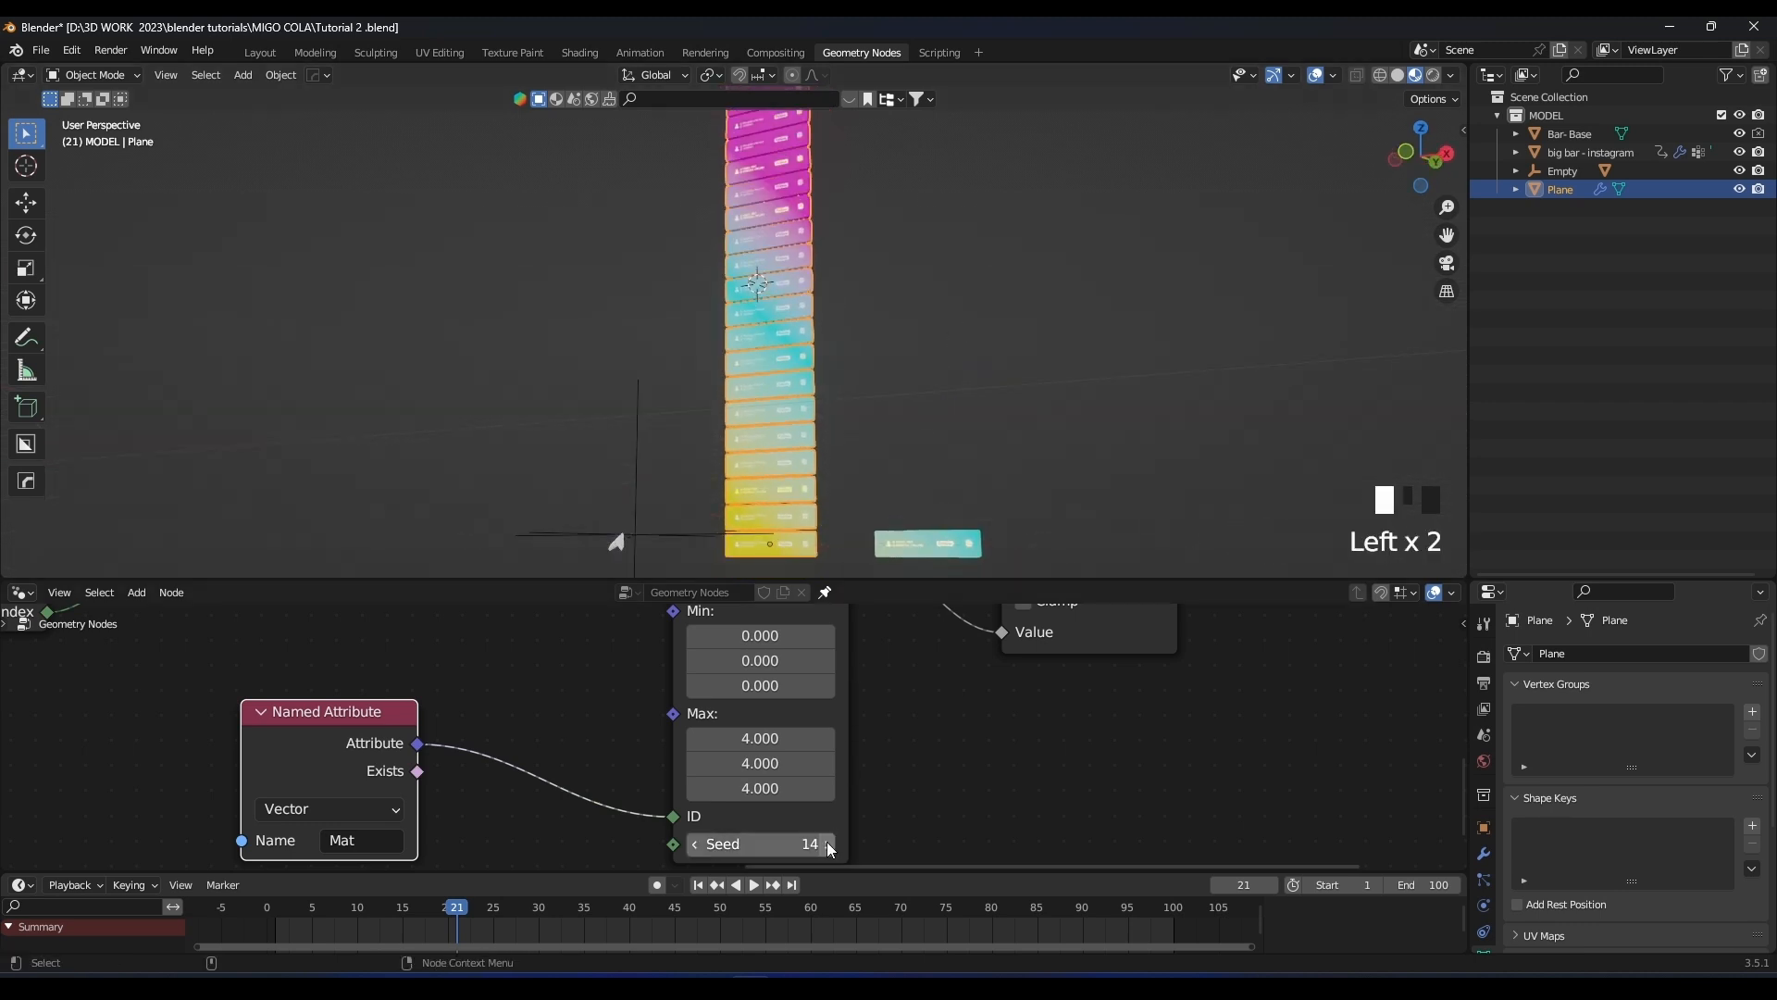
scroll(879, 519, "down", 1)
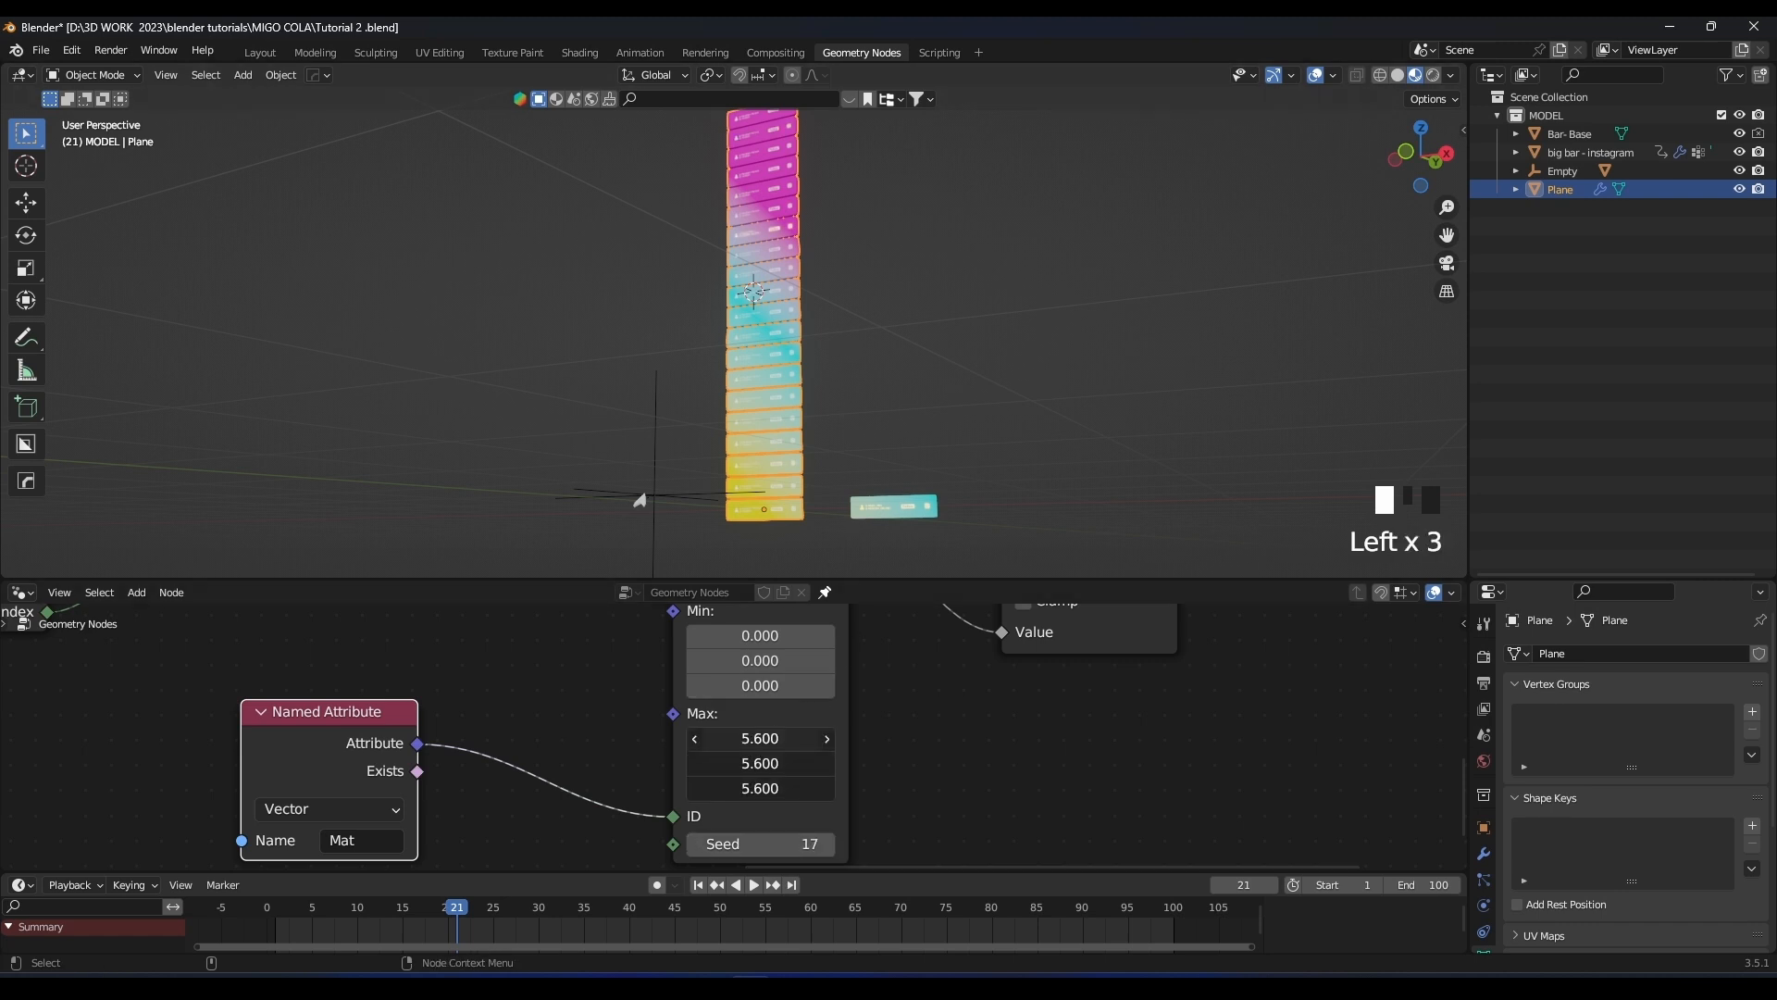
Examine the distribution of the two logo materials along the whole bar column
scroll(956, 371, "down", 2)
scroll(894, 231, "up", 7)
scroll(824, 270, "up", 4)
middle_click_drag(823, 270, 820, 315)
scroll(920, 287, "down", 10)
scroll(844, 315, "up", 8)
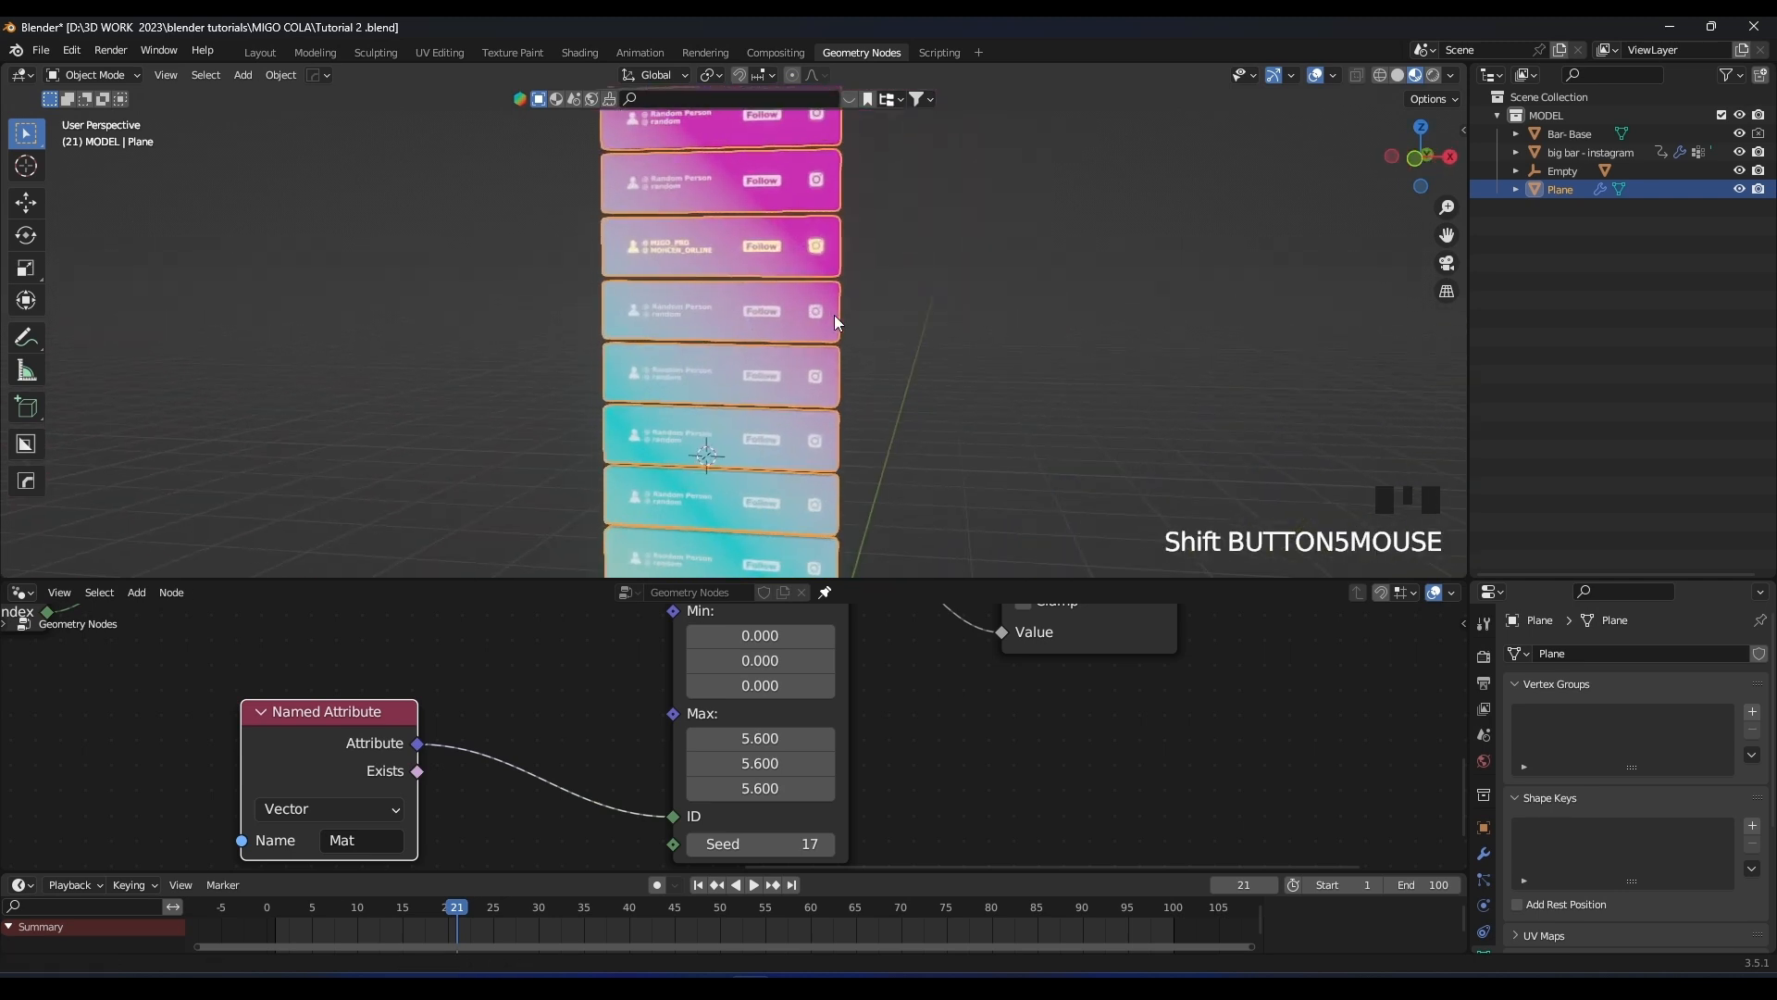
scroll(817, 278, "up", 6)
scroll(843, 453, "down", 10)
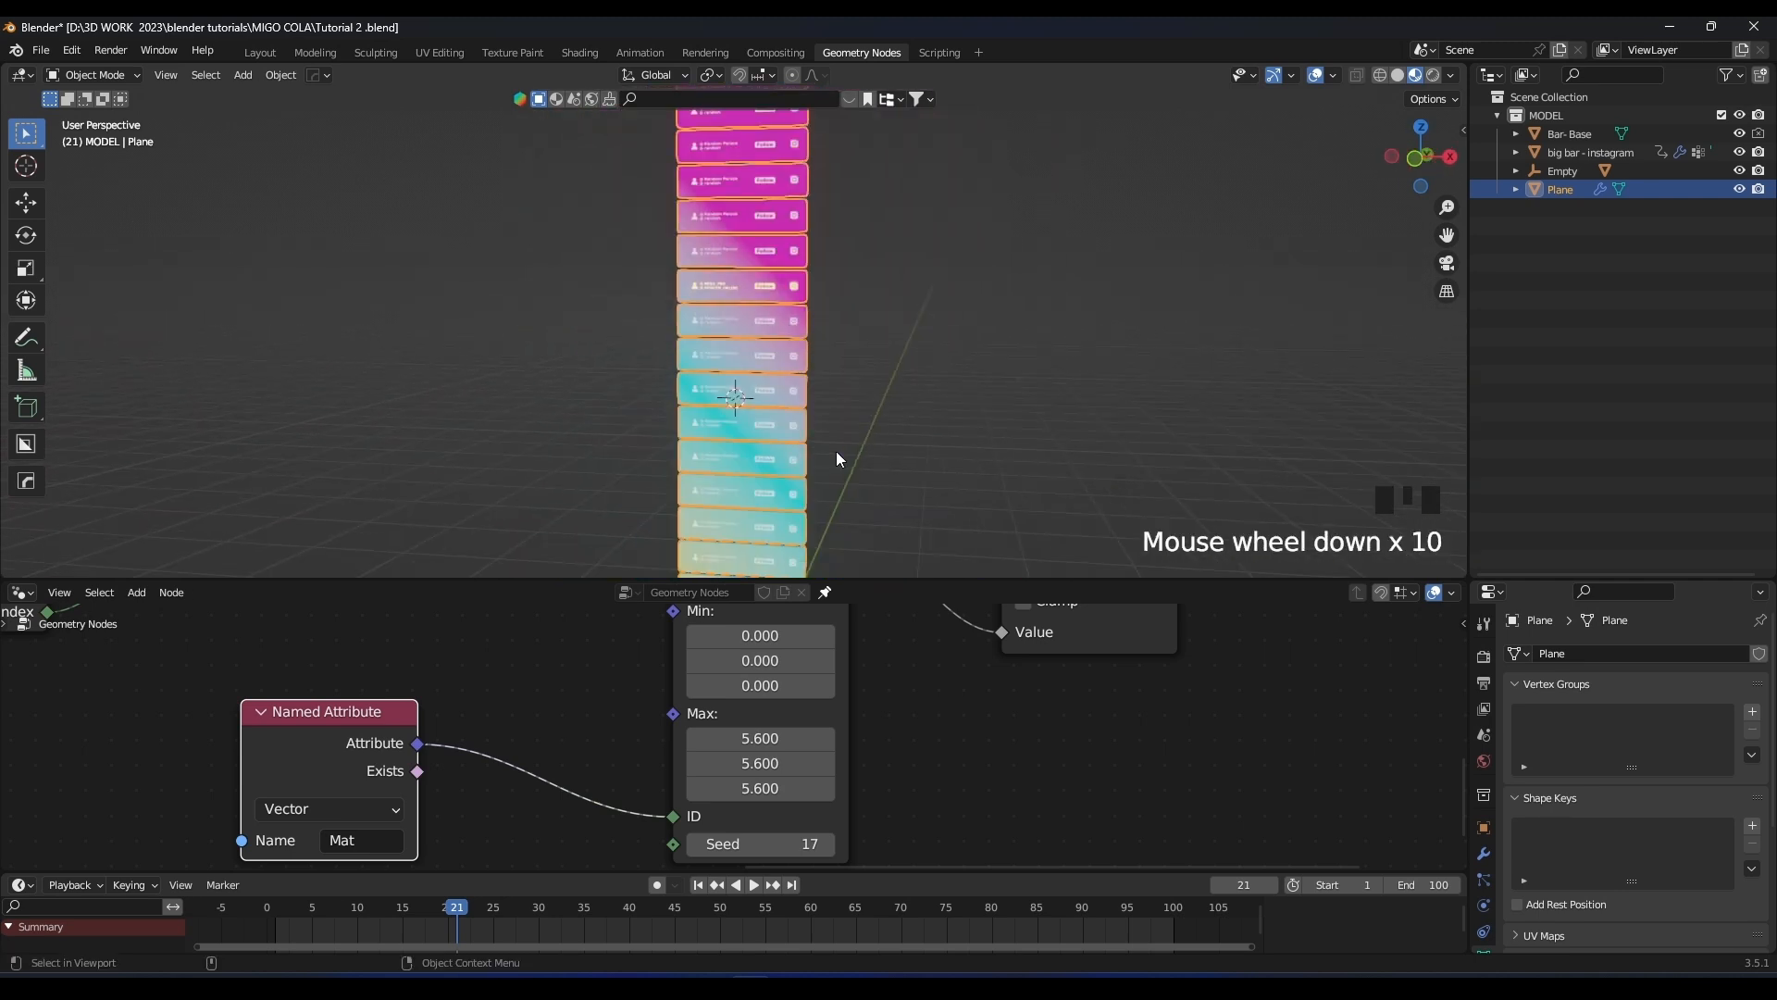
scroll(805, 398, "up", 7)
Try Max values of 6 on the Random Value node and inspect the bars' materials
middle_click_drag(805, 398, 579, 221)
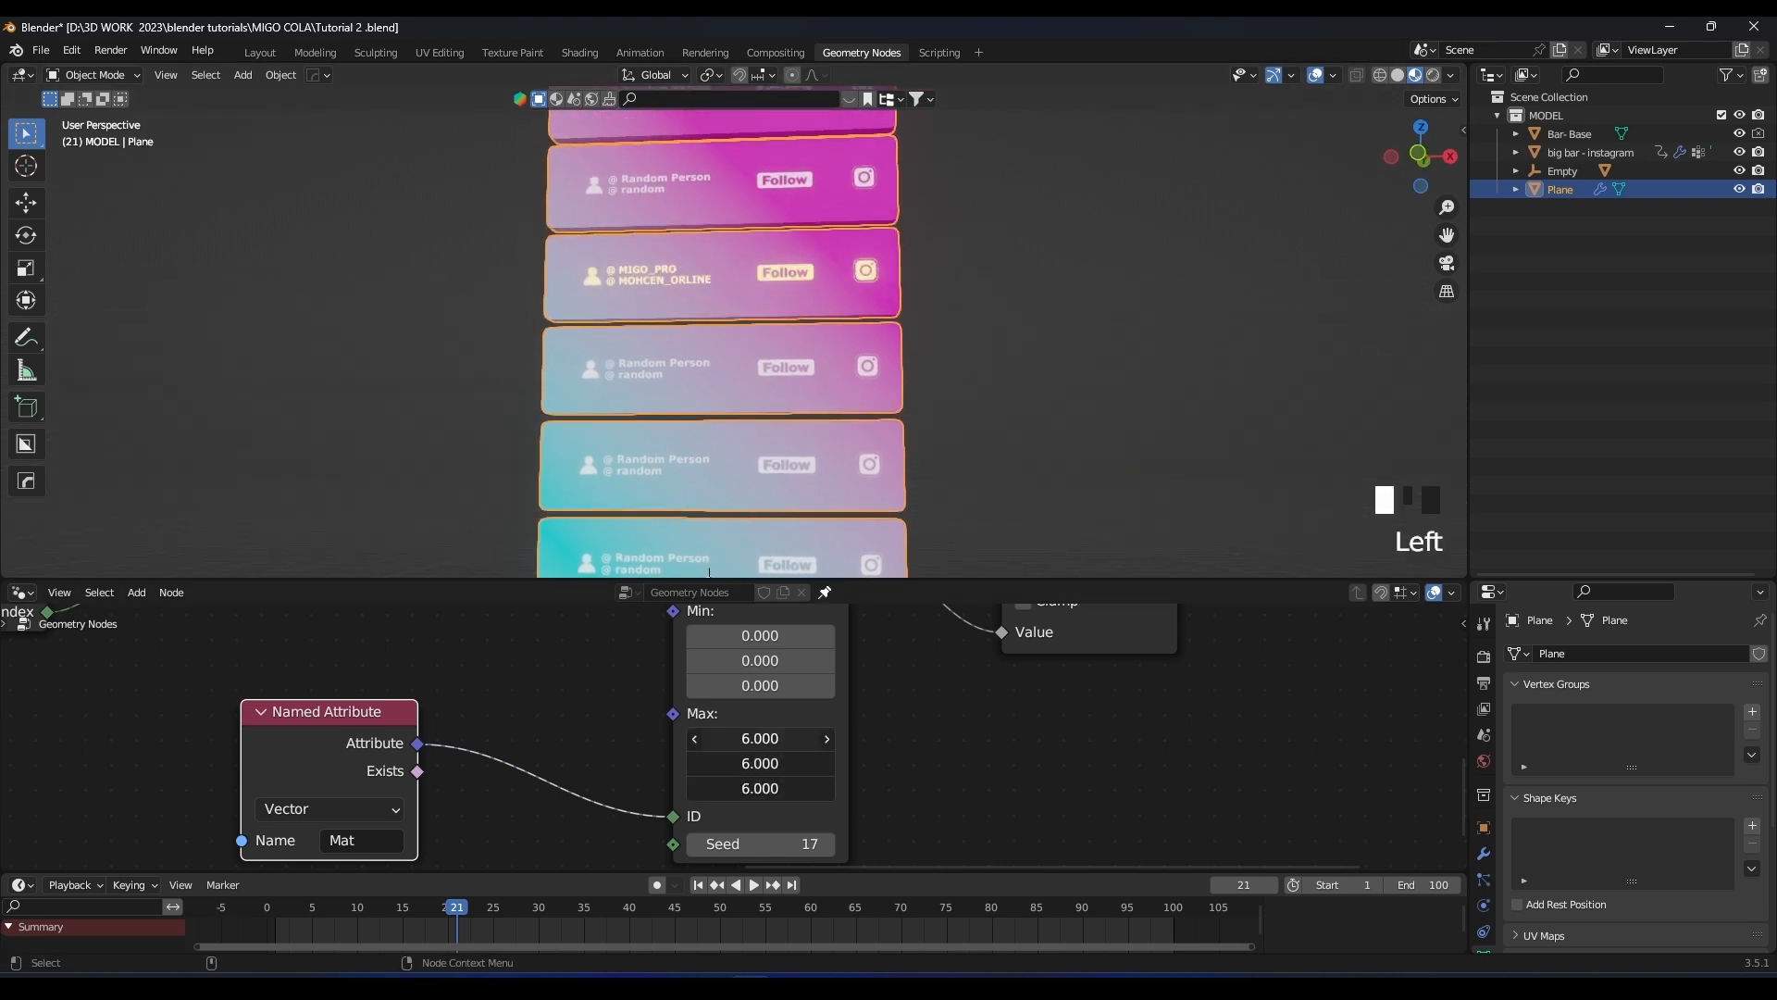
scroll(814, 326, "down", 6)
middle_click_drag(814, 326, 734, 376)
scroll(974, 220, "up", 3)
middle_click_drag(974, 220, 905, 783, "shift")
left_click(979, 743)
middle_click_drag(775, 342, 911, 257)
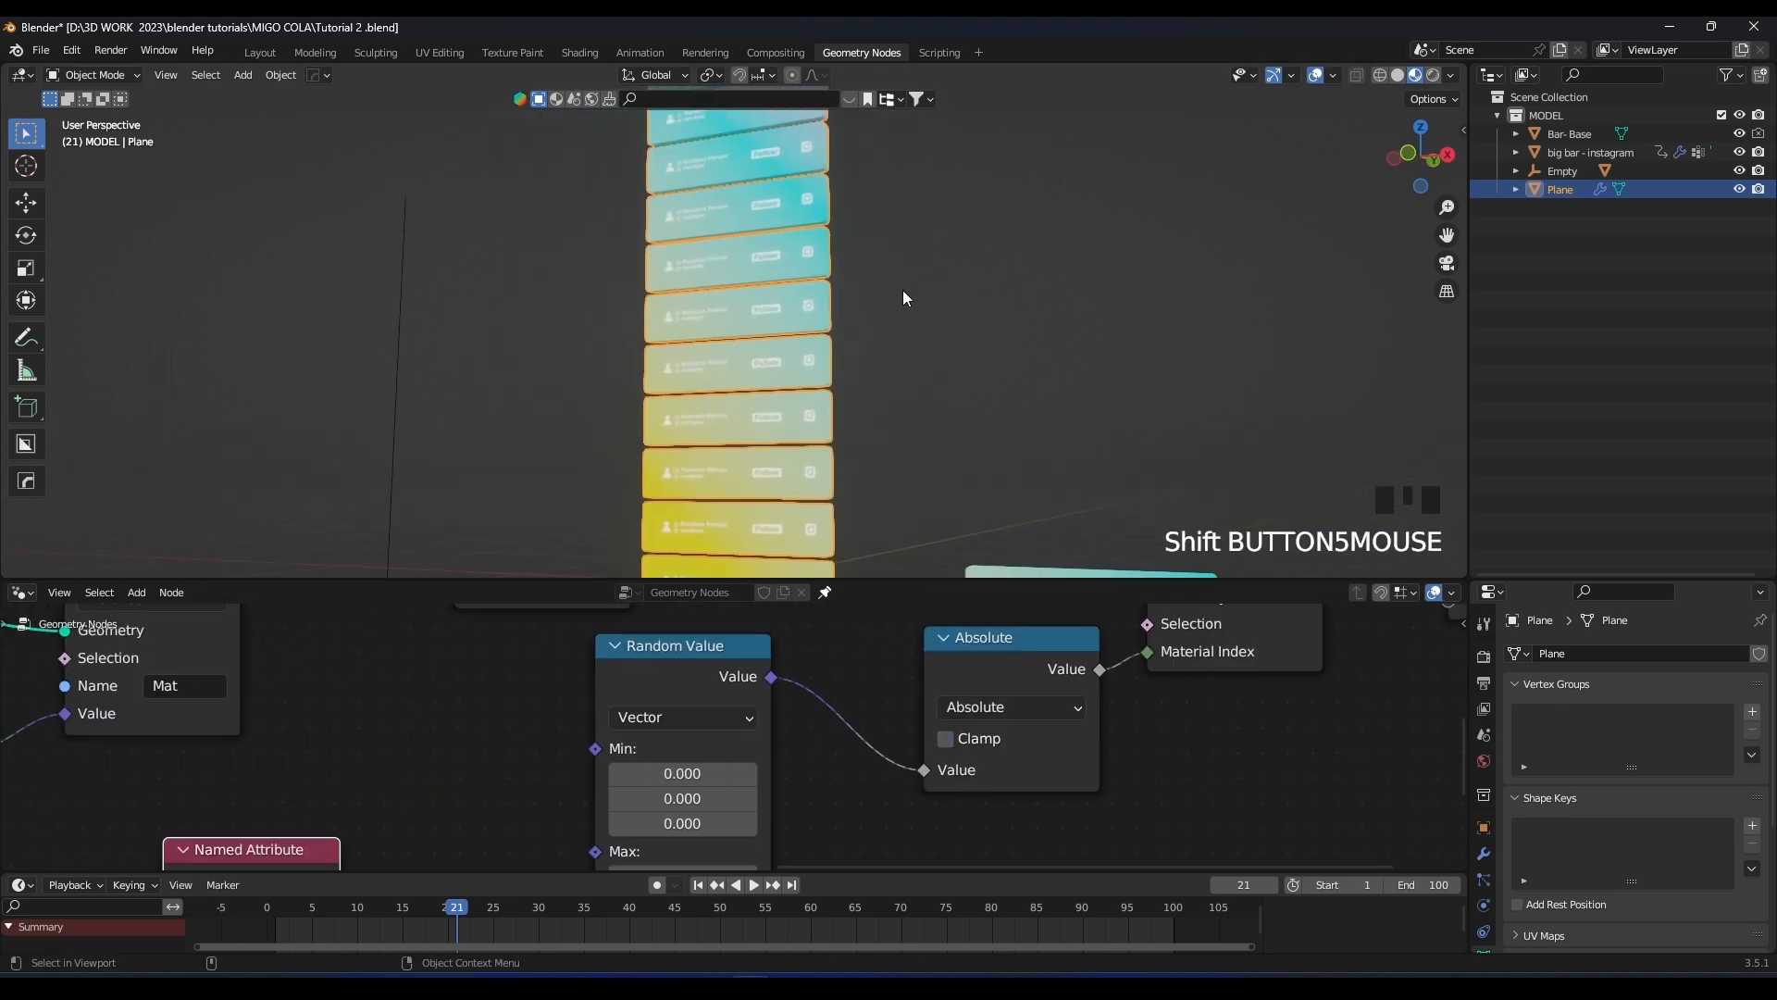
scroll(791, 336, "down", 3)
scroll(787, 253, "up", 3)
middle_click_drag(786, 253, 786, 303, "shift")
scroll(791, 322, "up", 3)
scroll(763, 337, "up", 5)
Move the Random Value node slightly away from the Absolute node and recheck the bar column
left_click_drag(664, 656, 635, 648)
scroll(649, 828, "down", 4)
middle_click_drag(650, 833, 719, 735, "shift")
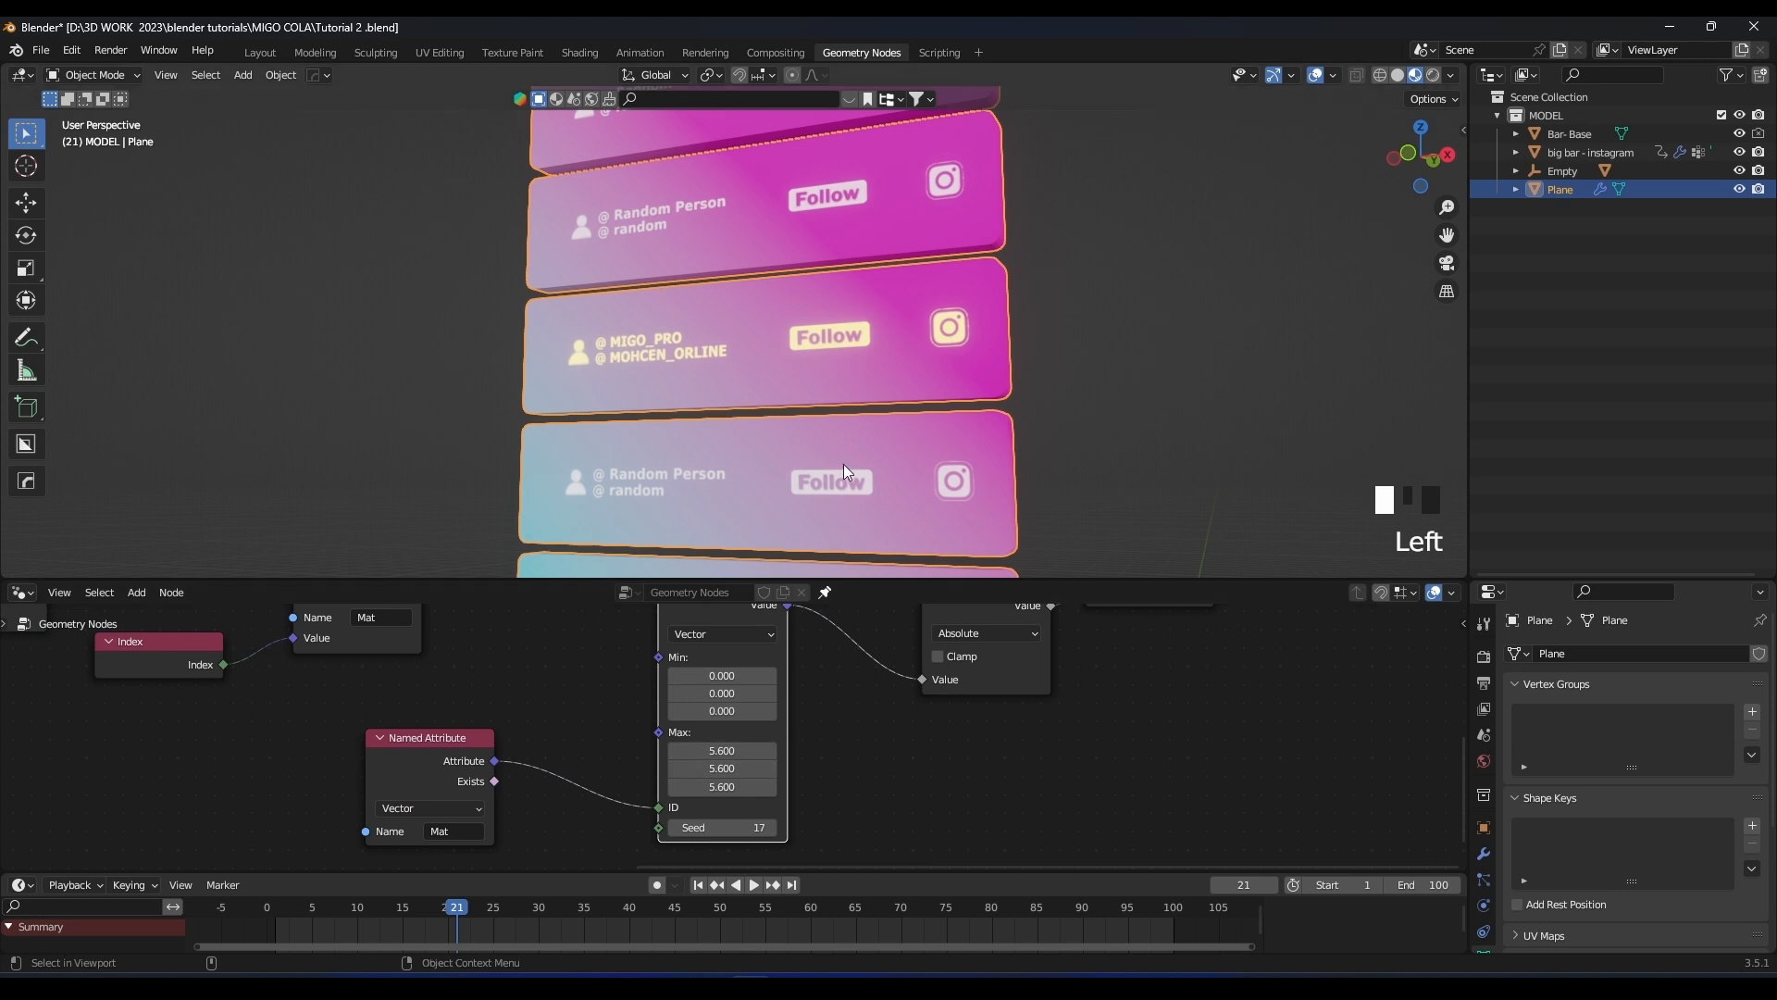
scroll(831, 279, "down", 14)
scroll(804, 263, "up", 9)
middle_click_drag(808, 246, 744, 370, "shift")
scroll(441, 781, "down", 8)
Set the Mesh Line node's count to 39 and inspect the bars up to the column's top
middle_click_drag(366, 697, 838, 854)
scroll(529, 743, "up", 5)
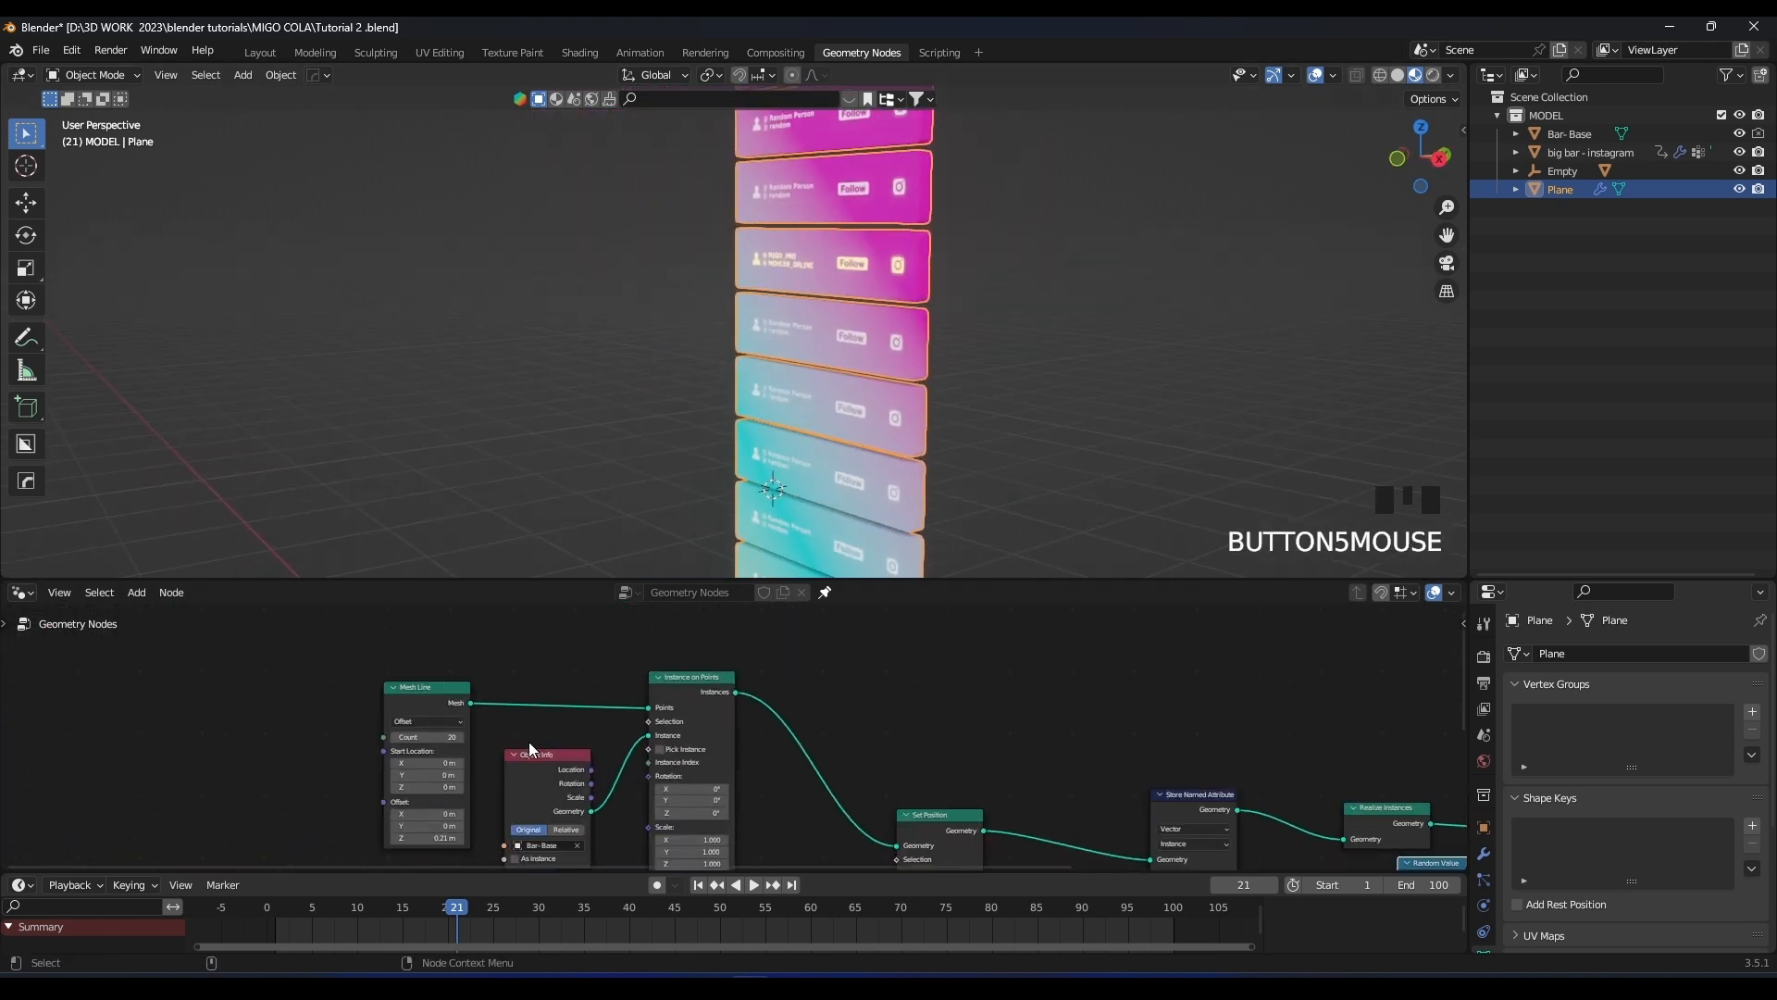
scroll(530, 748, "up", 1)
scroll(811, 180, "down", 8)
scroll(777, 358, "up", 2)
middle_click_drag(778, 358, 860, 291)
scroll(851, 230, "up", 6)
scroll(856, 229, "down", 8)
scroll(874, 220, "up", 1)
scroll(761, 344, "up", 6)
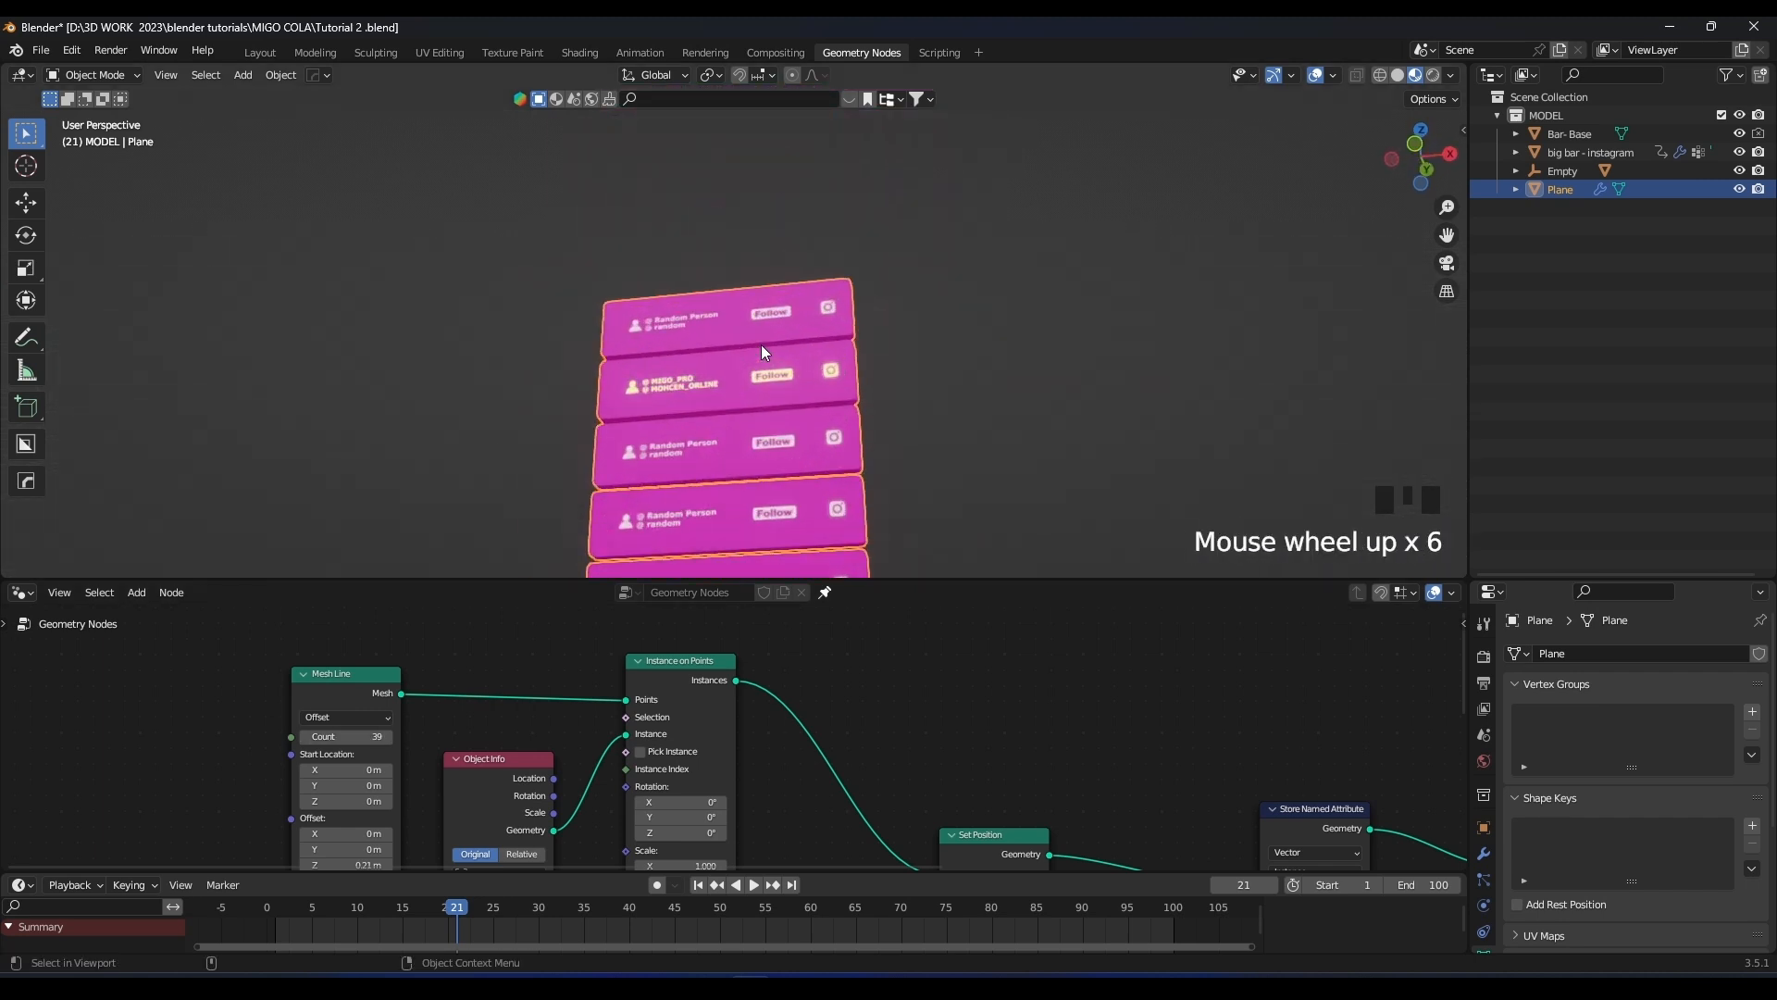
Reduce the Mesh Line node's count to 35 and check the bars' materials
left_click(305, 737)
left_click(305, 736)
left_click(305, 736)
left_click(306, 737)
scroll(780, 459, "down", 11)
scroll(787, 346, "up", 5)
middle_click_drag(787, 346, 627, 258, "shift")
scroll(787, 319, "up", 2)
scroll(792, 324, "up", 5)
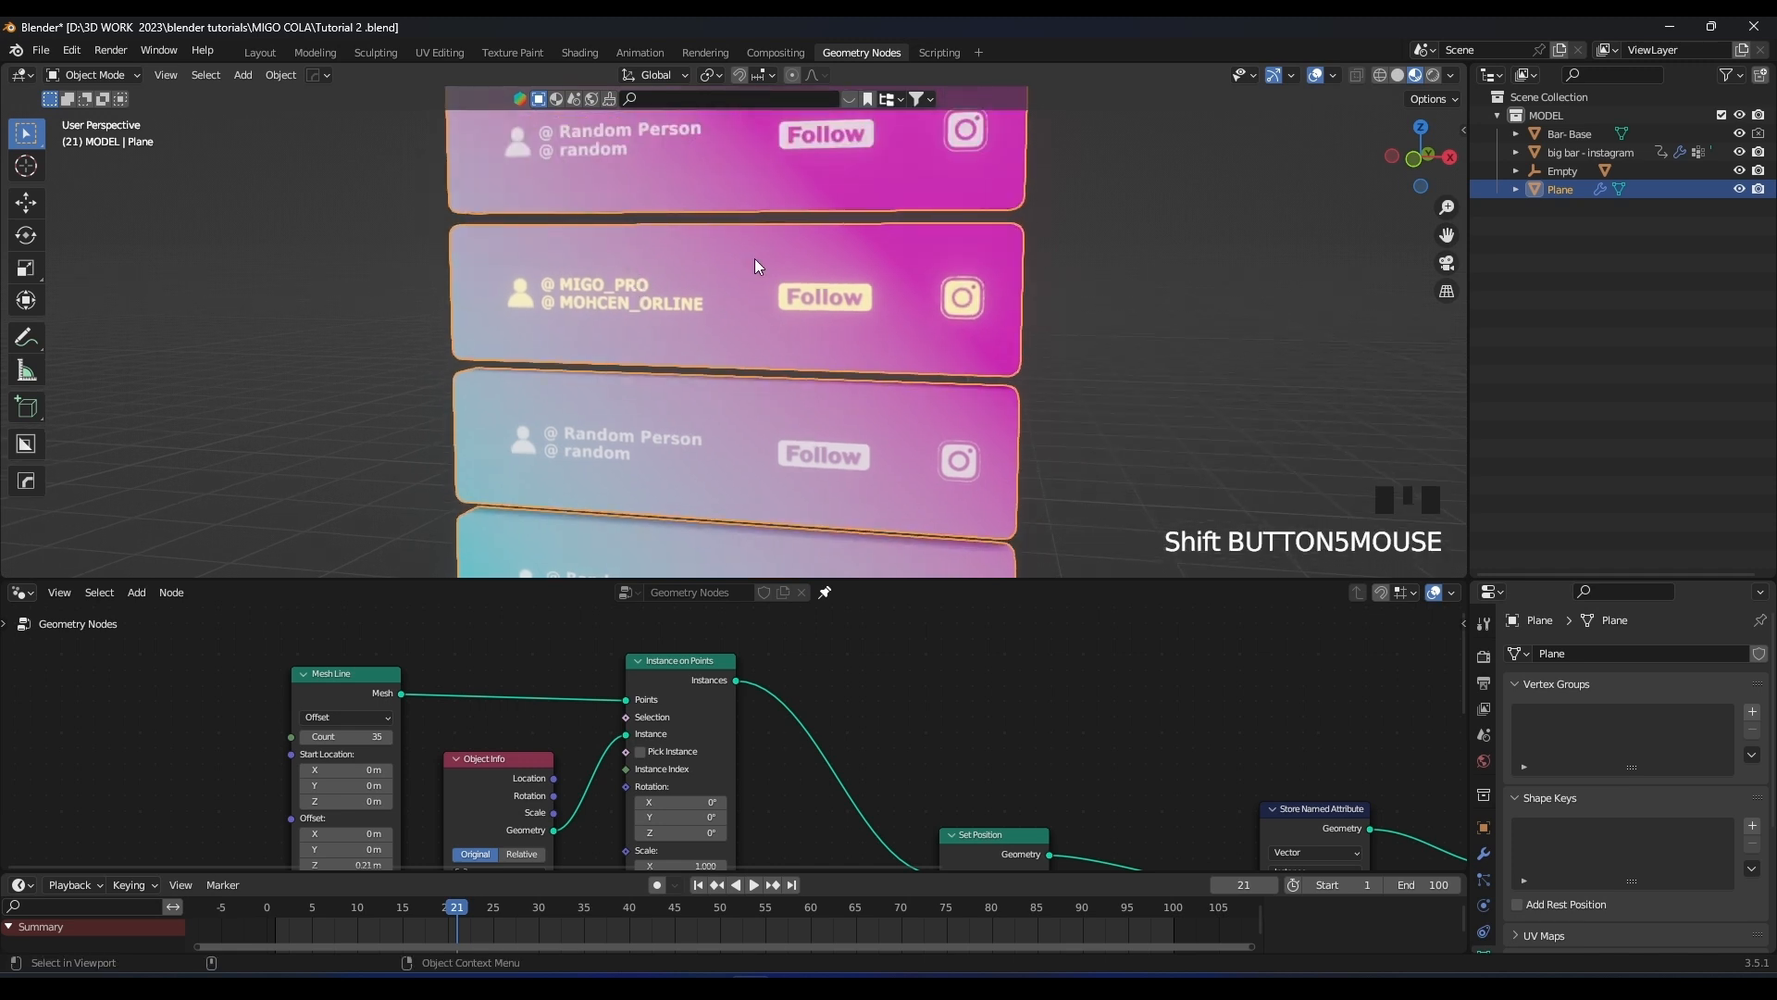
Switch to the Shading workspace and enlarge the 3D viewport's height
left_click(580, 53)
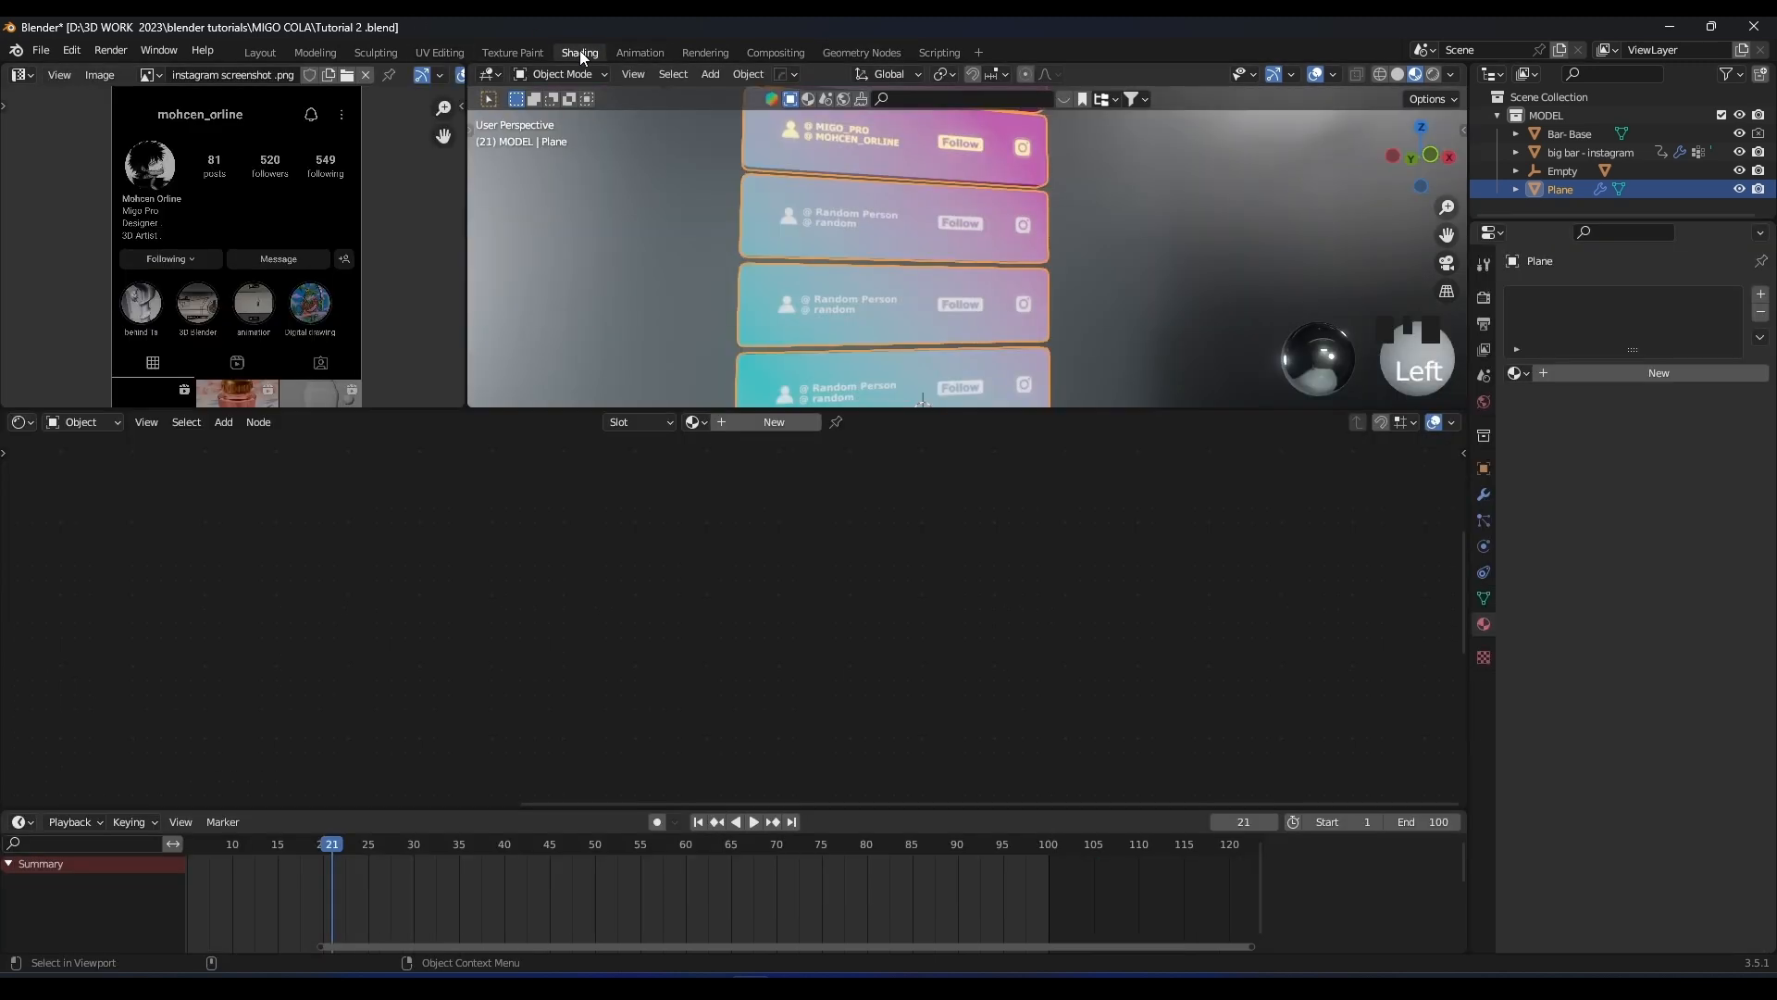
left_click_drag(925, 409, 928, 679)
scroll(1022, 385, "down", 1)
middle_click_drag(1022, 385, 903, 383, "shift")
scroll(740, 353, "up", 1)
left_click_drag(1030, 681, 1030, 638)
Select the separate base bar beside the column to show its Logo 1 material nodes
scroll(1135, 505, "down", 5)
middle_click_drag(1136, 509, 995, 292, "shift")
scroll(981, 398, "down", 3)
left_click(952, 471)
scroll(1019, 465, "up", 4)
middle_click_drag(1019, 463, 994, 635, "shift")
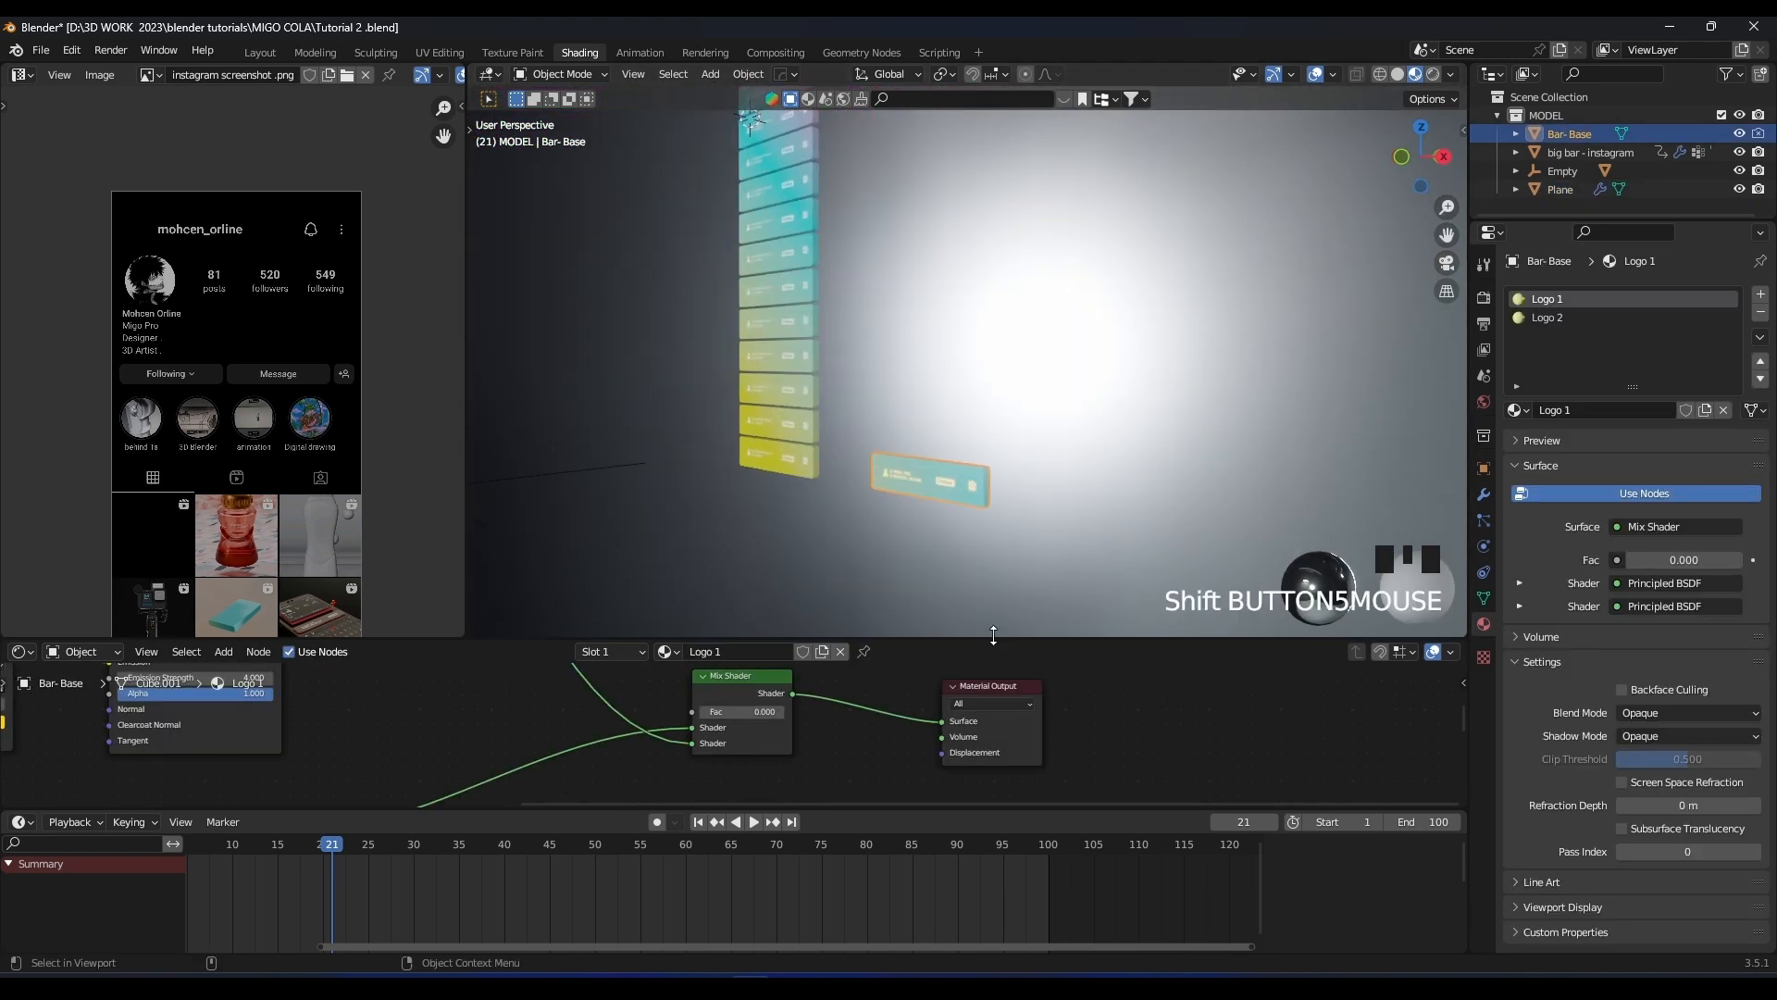
Enlarge the shader editor's height and close the image editor by joining it into the 3D viewport
left_click_drag(994, 637, 833, 498)
right_click(466, 320)
left_click(446, 342)
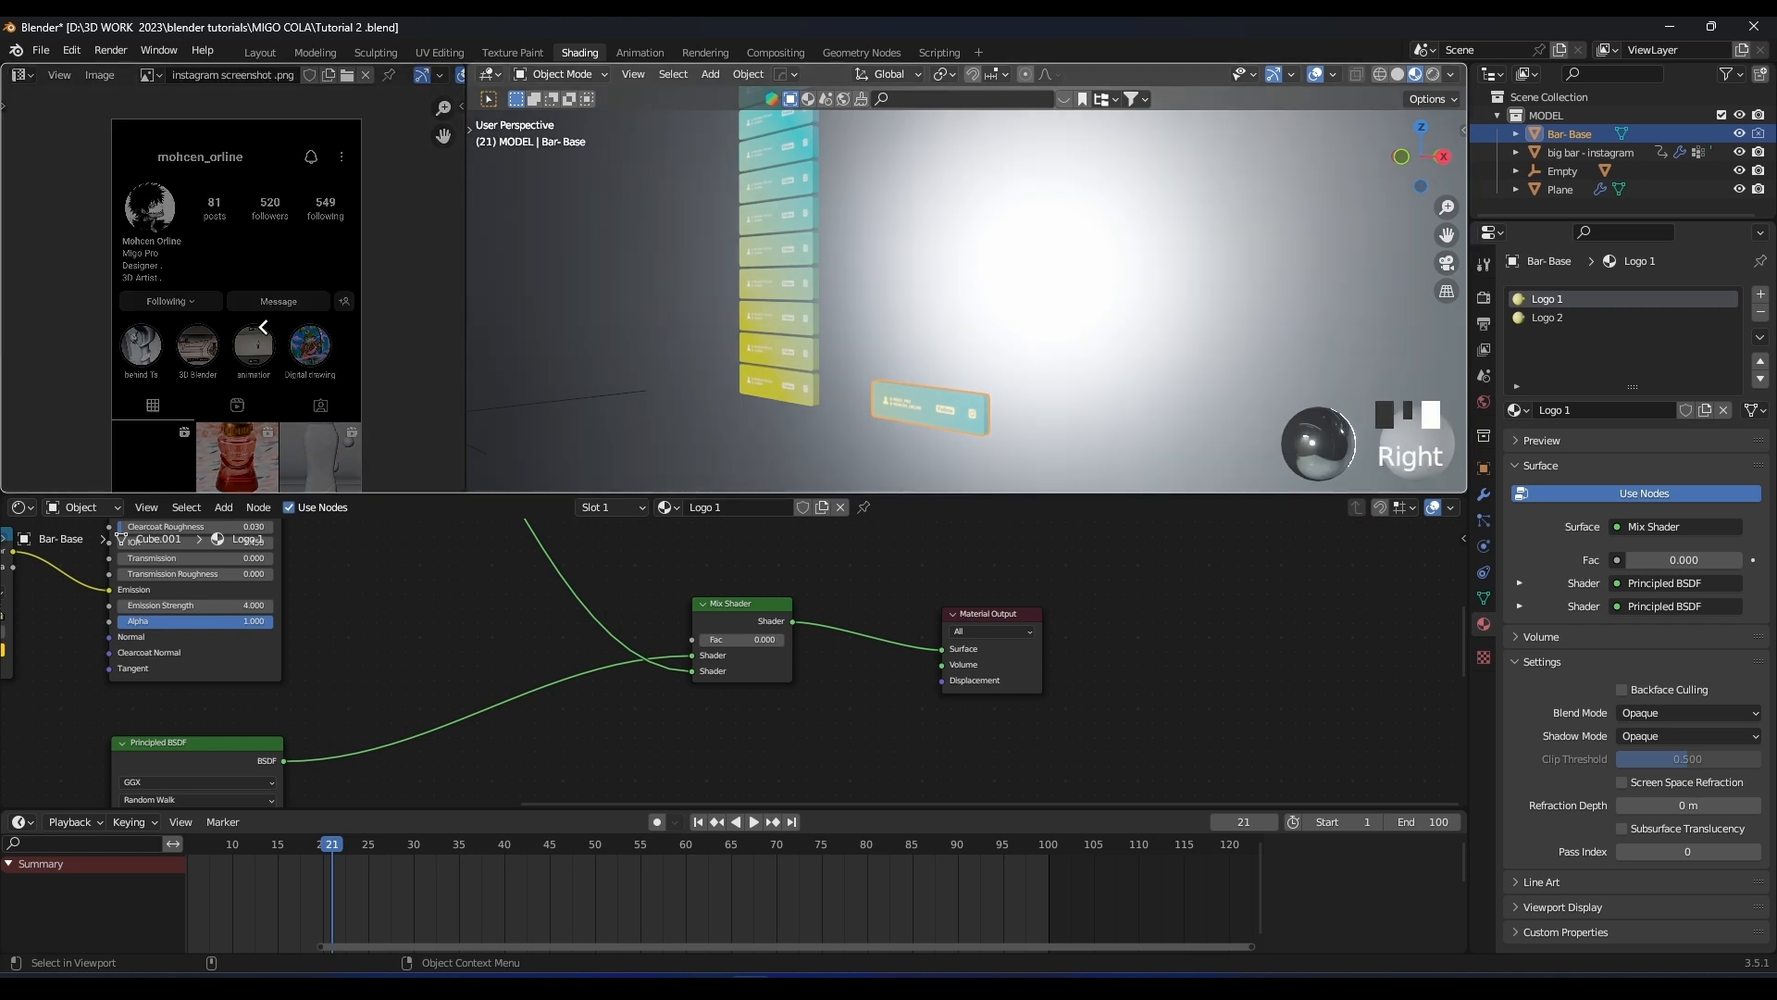
left_click(416, 344)
Examine the Logo 1 material's color ramp and emission settings, and move the playhead to frame 27
scroll(680, 357, "up", 2)
middle_click_drag(680, 358, 755, 276, "shift")
scroll(838, 645, "up", 3)
middle_click_drag(847, 647, 1049, 586)
middle_click_drag(698, 678, 1102, 518)
middle_click_drag(897, 796, 959, 620)
middle_click_drag(941, 741, 983, 504)
scroll(827, 648, "up", 1)
middle_click_drag(1031, 598, 998, 622)
scroll(889, 638, "up", 1)
scroll(740, 667, "up", 1)
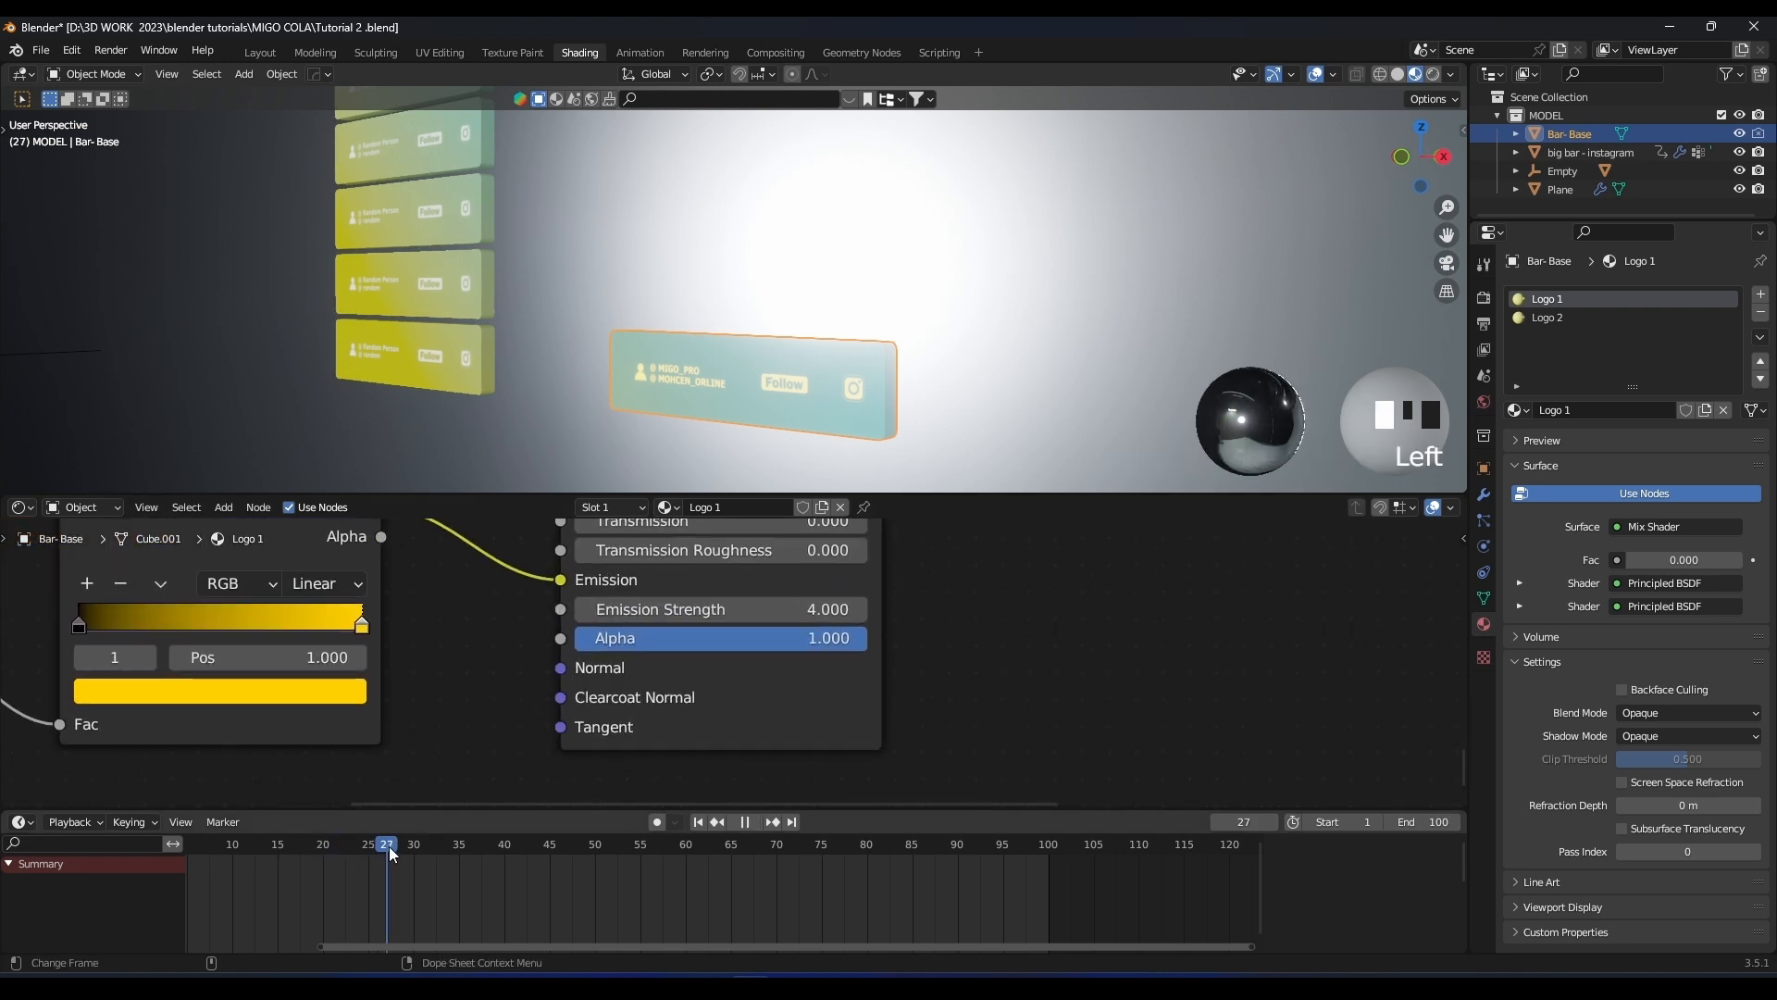
Switch to the Animation workspace and display the main 3D viewport in Material Preview shading
scroll(484, 309, "down", 7)
middle_click_drag(484, 310, 444, 370, "shift")
left_click(640, 53)
middle_click_drag(839, 423, 971, 464, "shift")
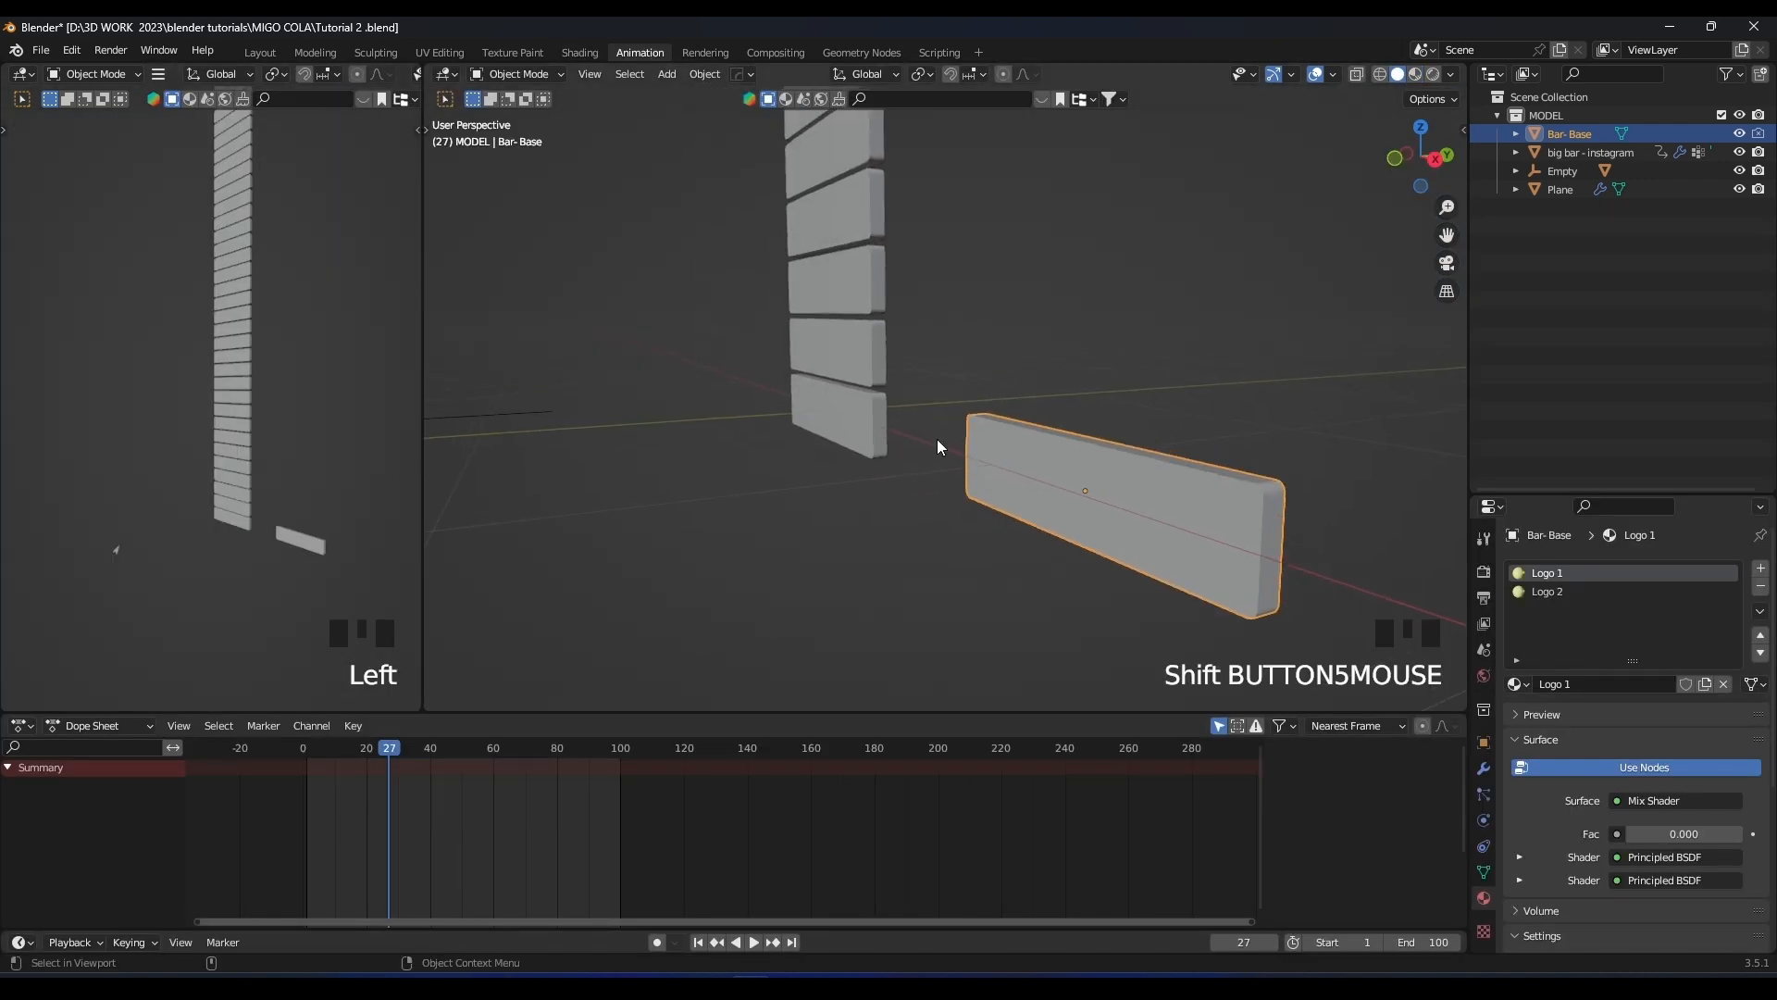
key("z")
scroll(913, 595, "down", 4)
Select the Empty in front of the bar column and set the animation's end frame to 300
middle_click_drag(913, 595, 964, 613, "shift")
left_click(797, 609)
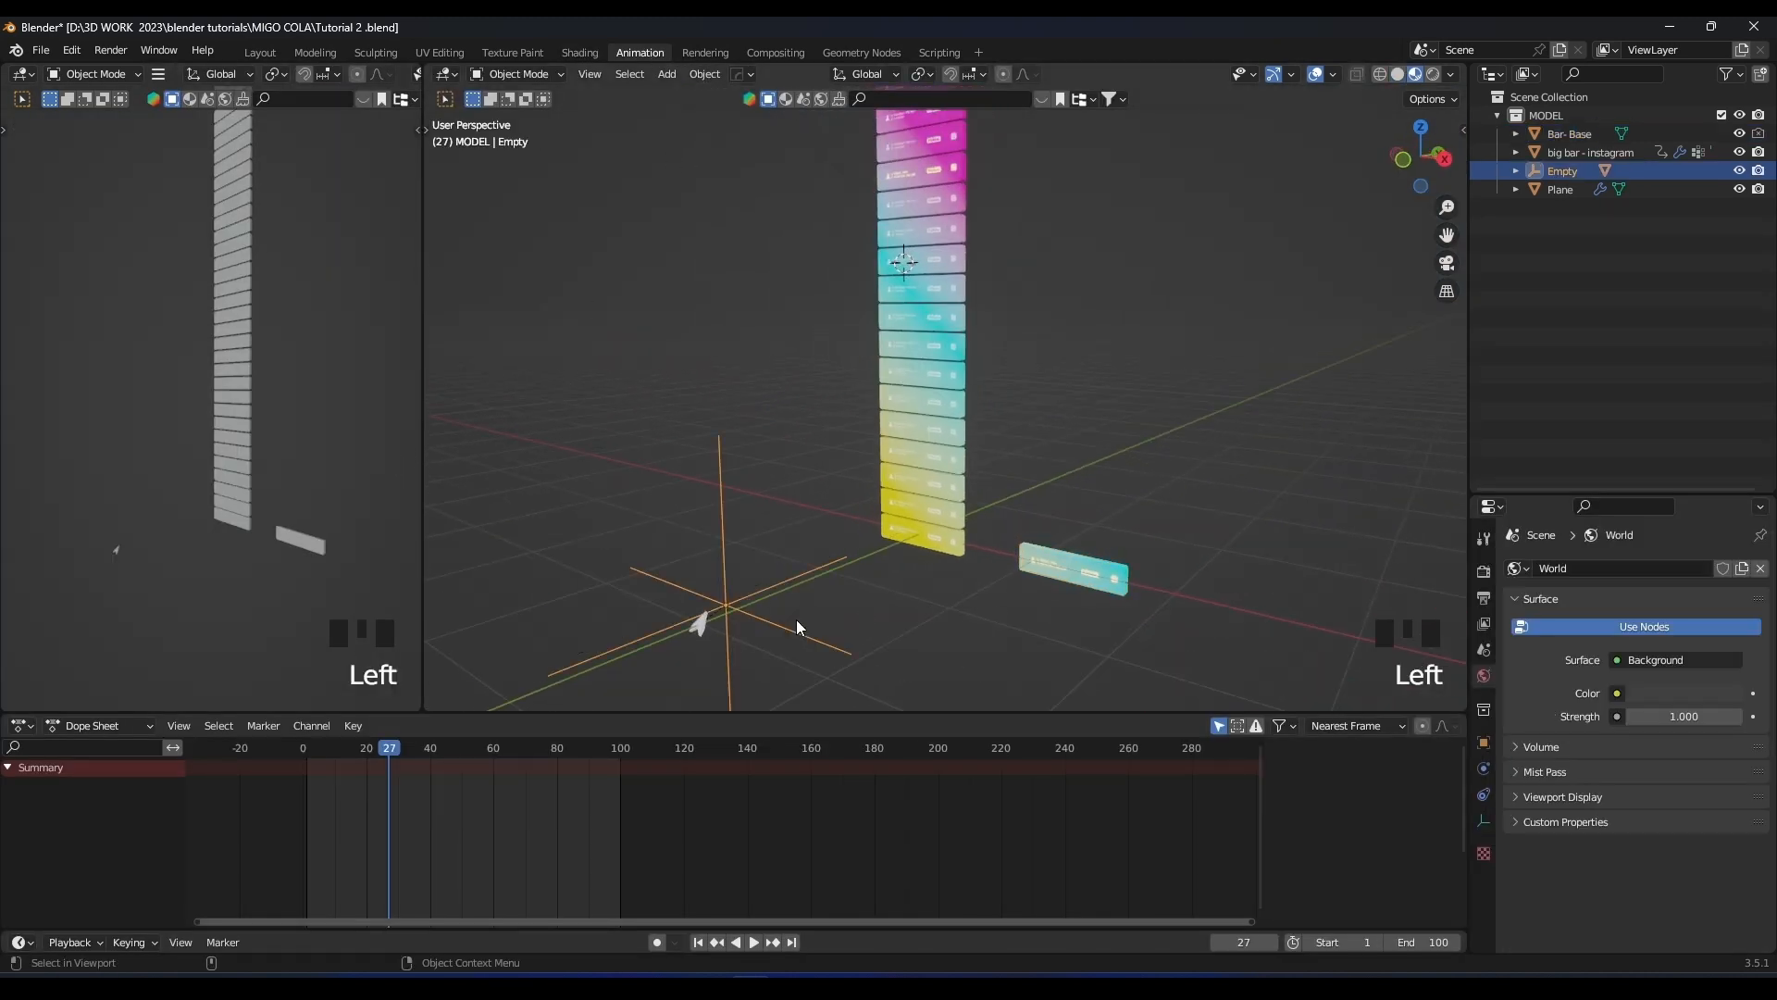
scroll(802, 614, "up", 1)
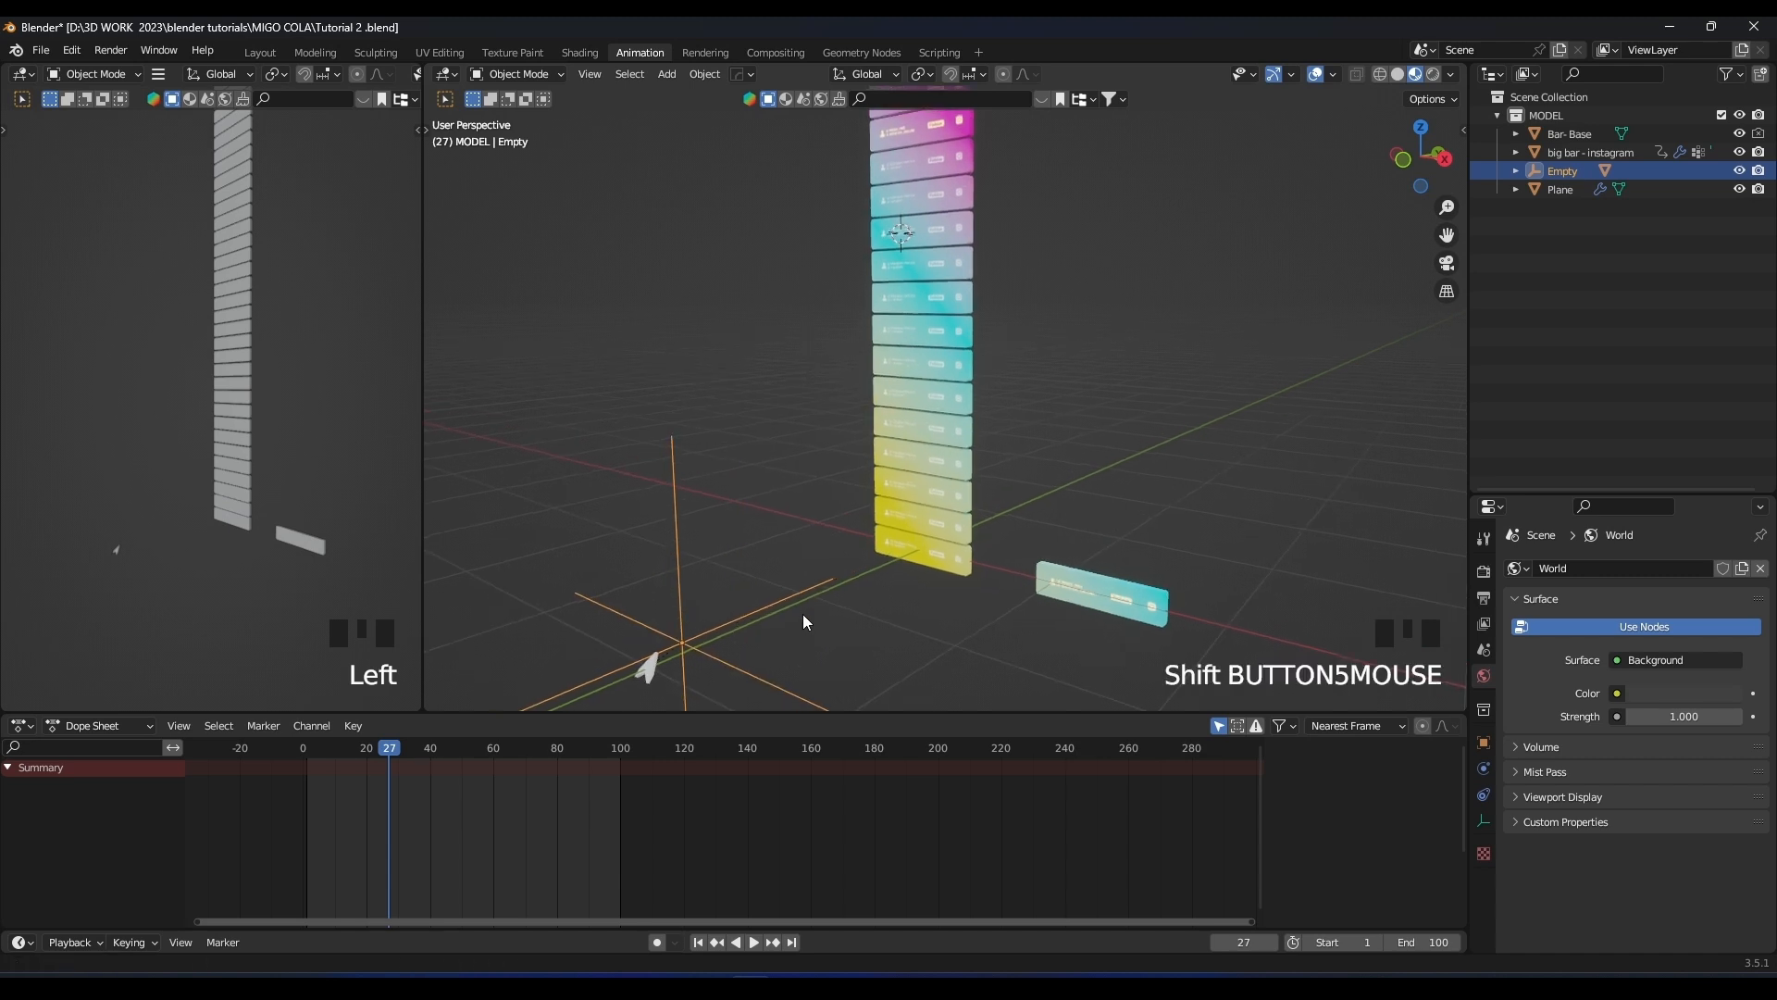
left_click(1444, 945)
type("300")
key("Return")
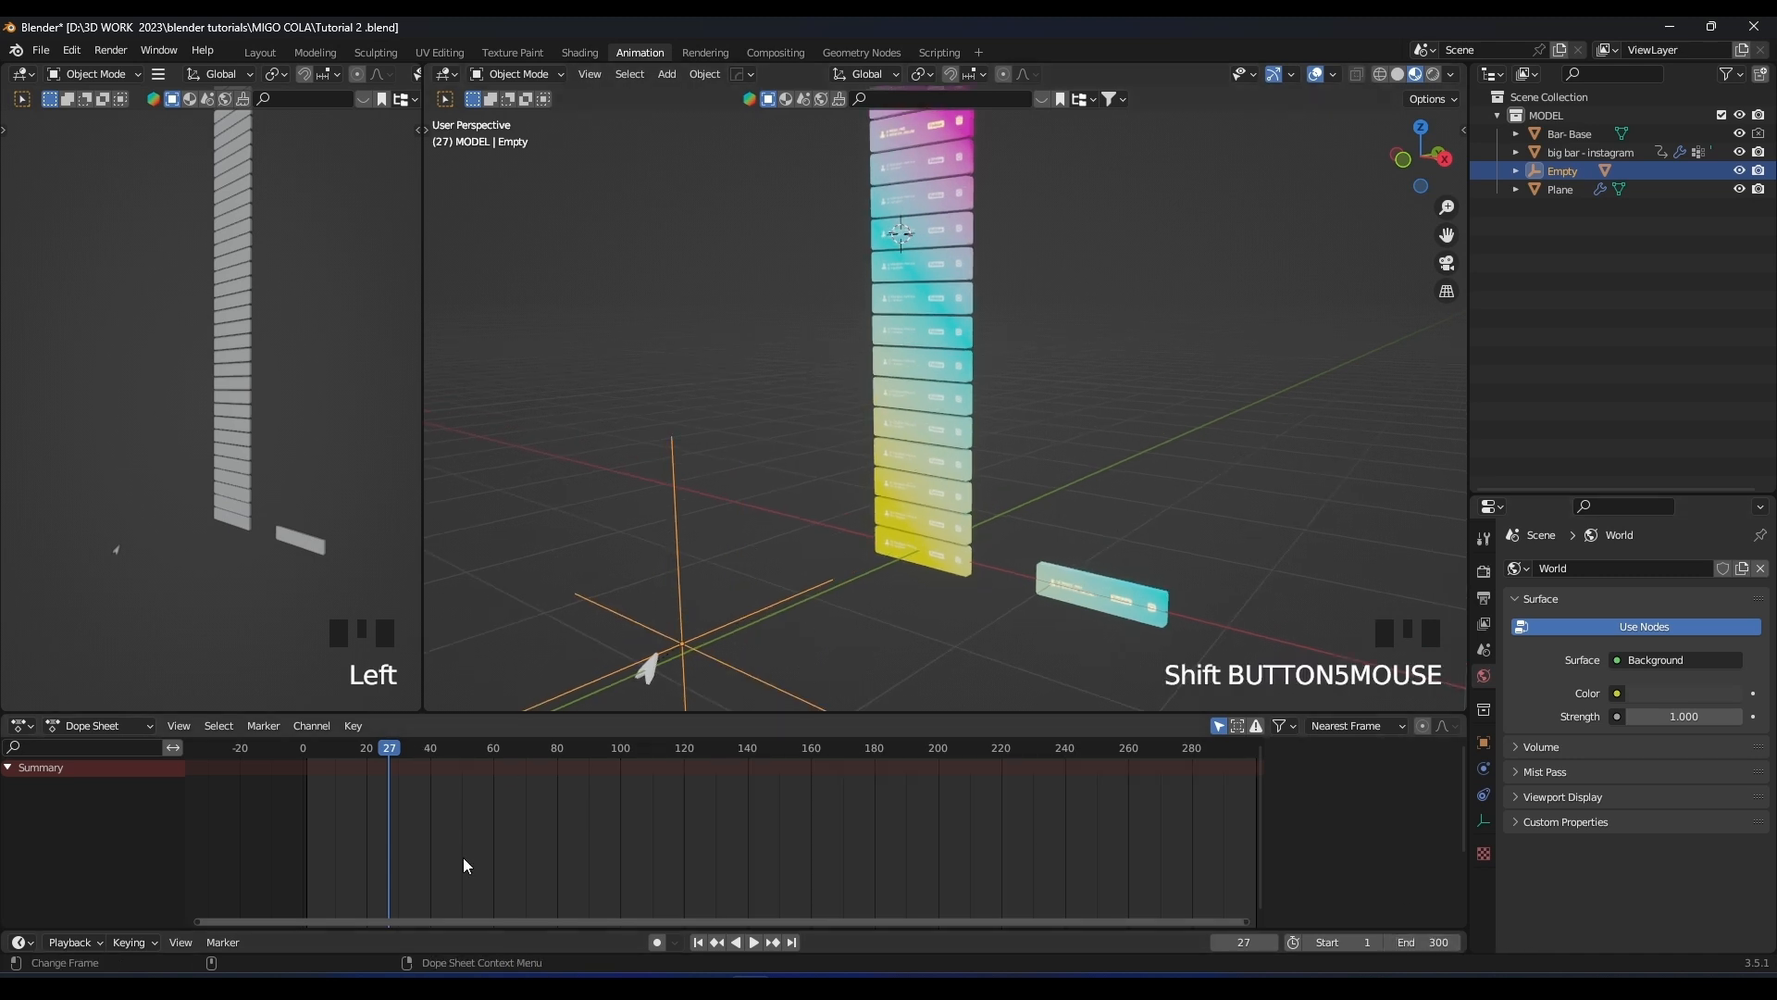
Enable auto keying and record the Empty's starting position as a keyframe at frame 0
middle_click_drag(783, 549, 746, 479)
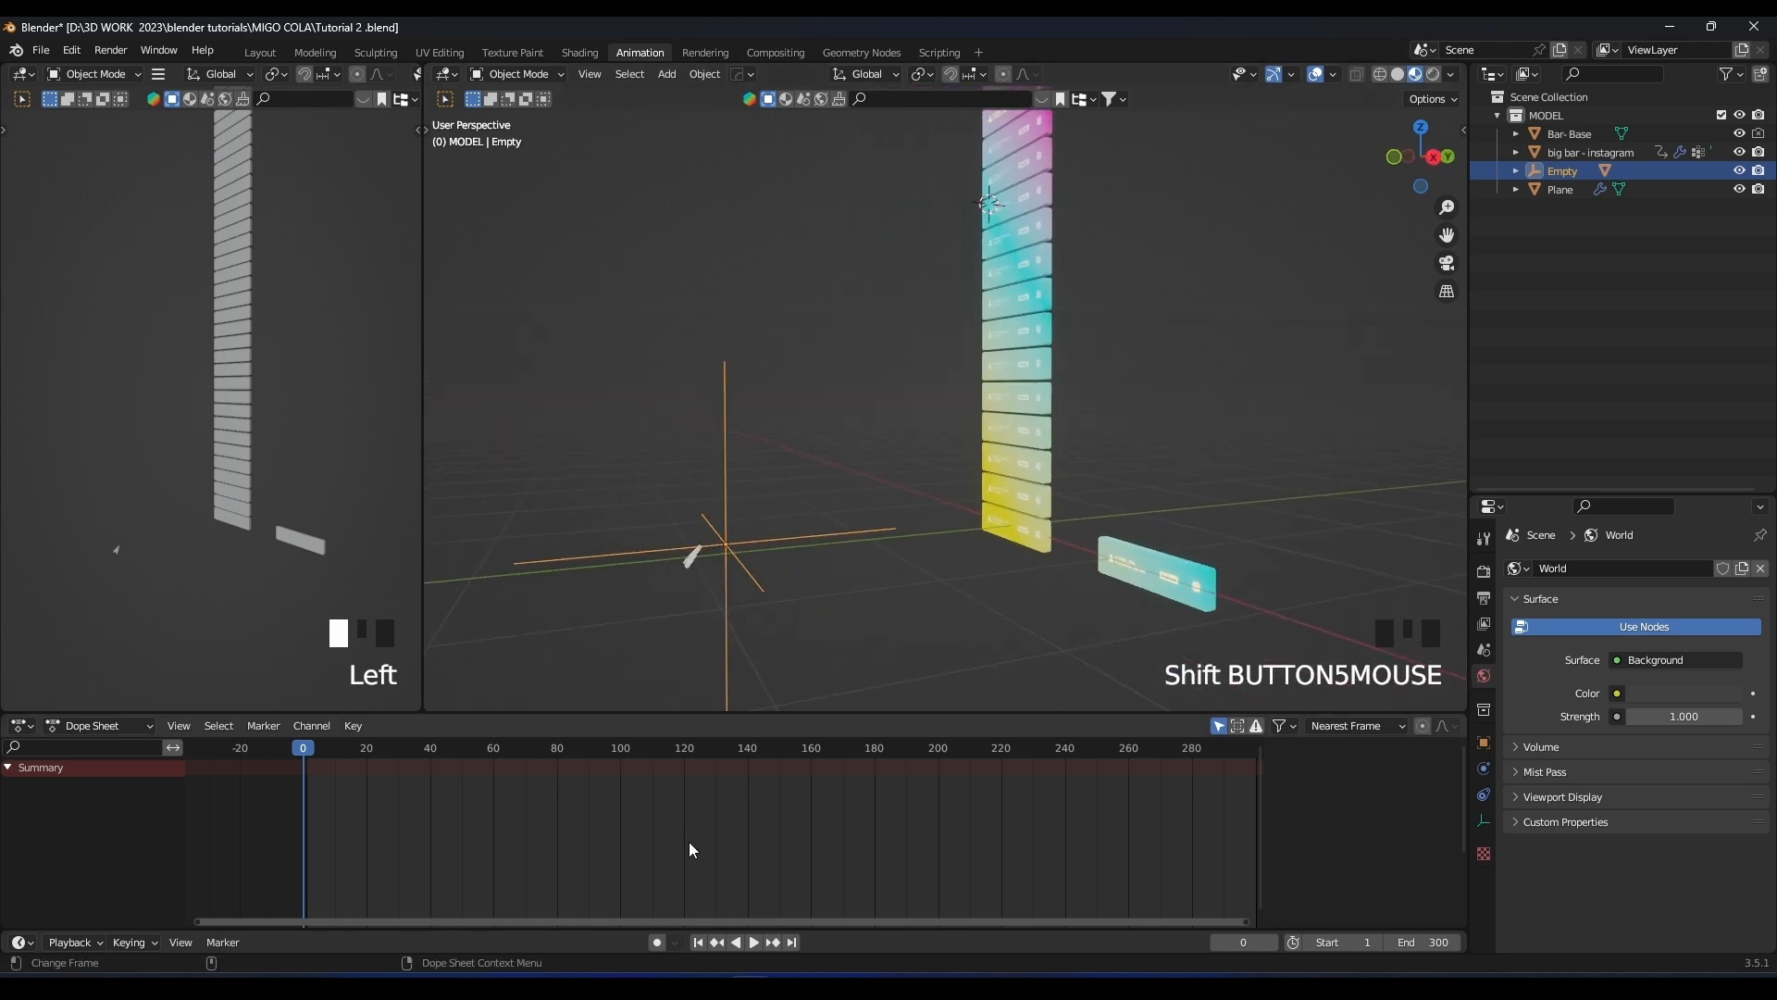
key("g")
key("y")
left_click(892, 512)
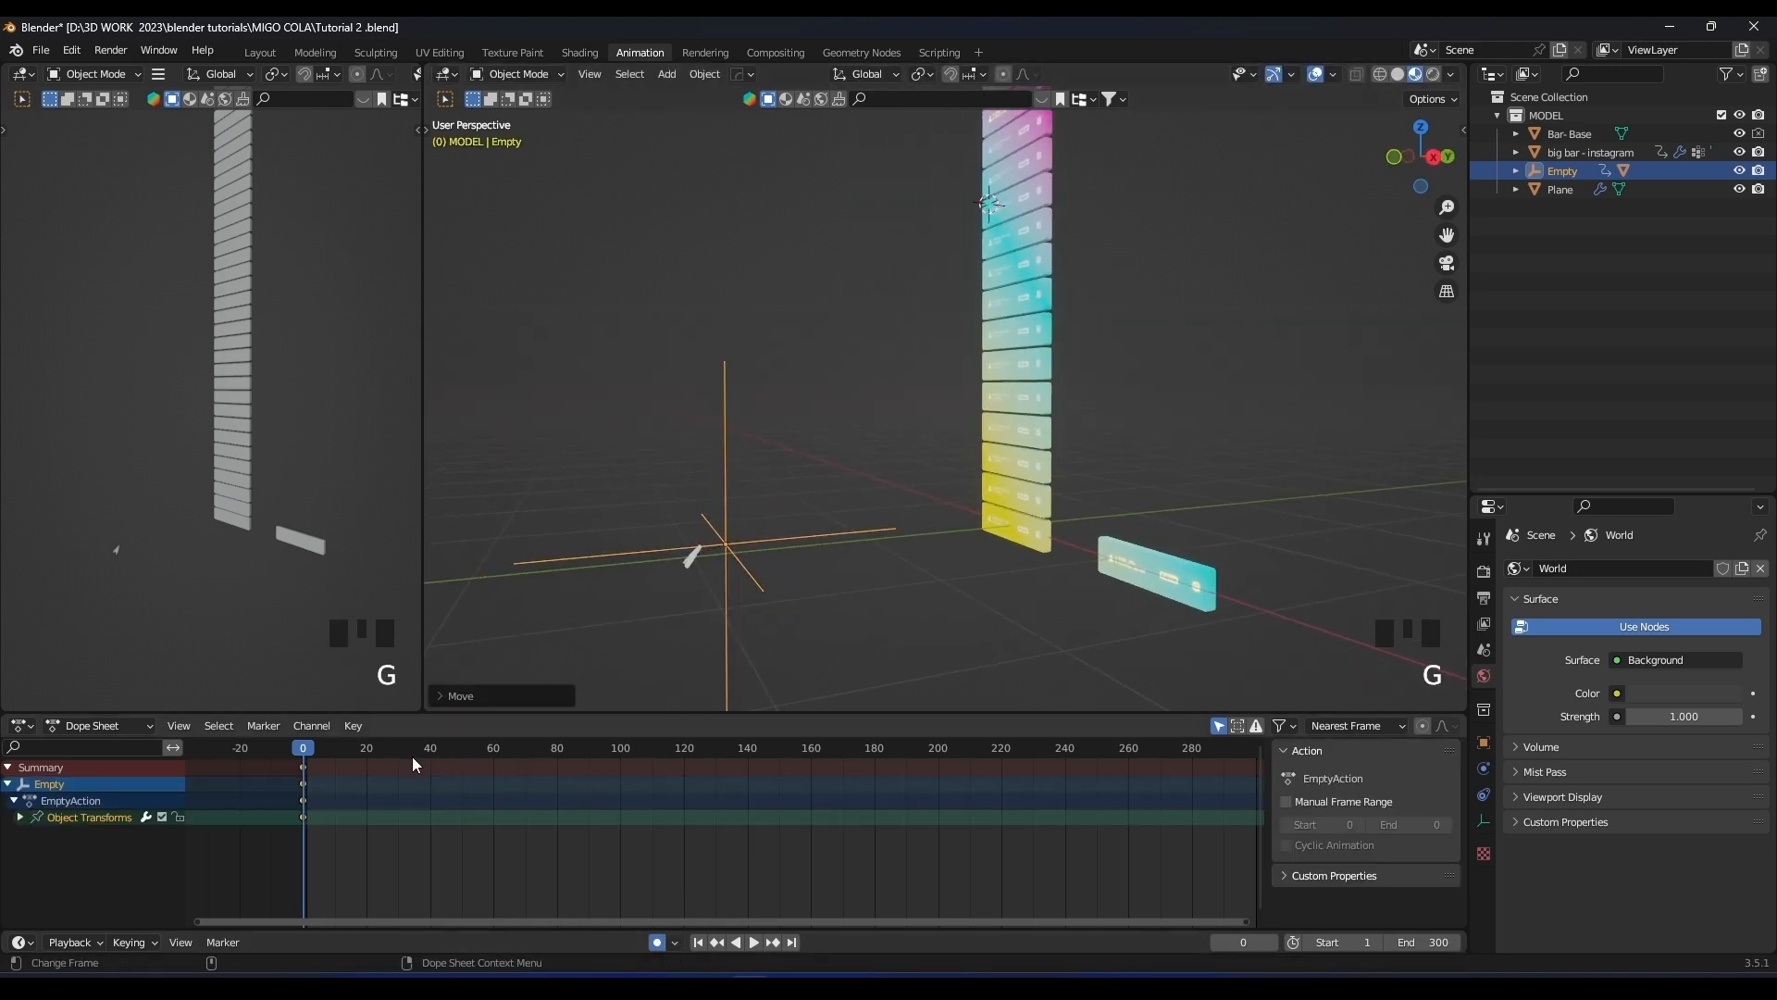
At frame 30, move the Empty along Y to the column's lowest bar so it starts to rotate, keyframing the position
key("g")
key("y")
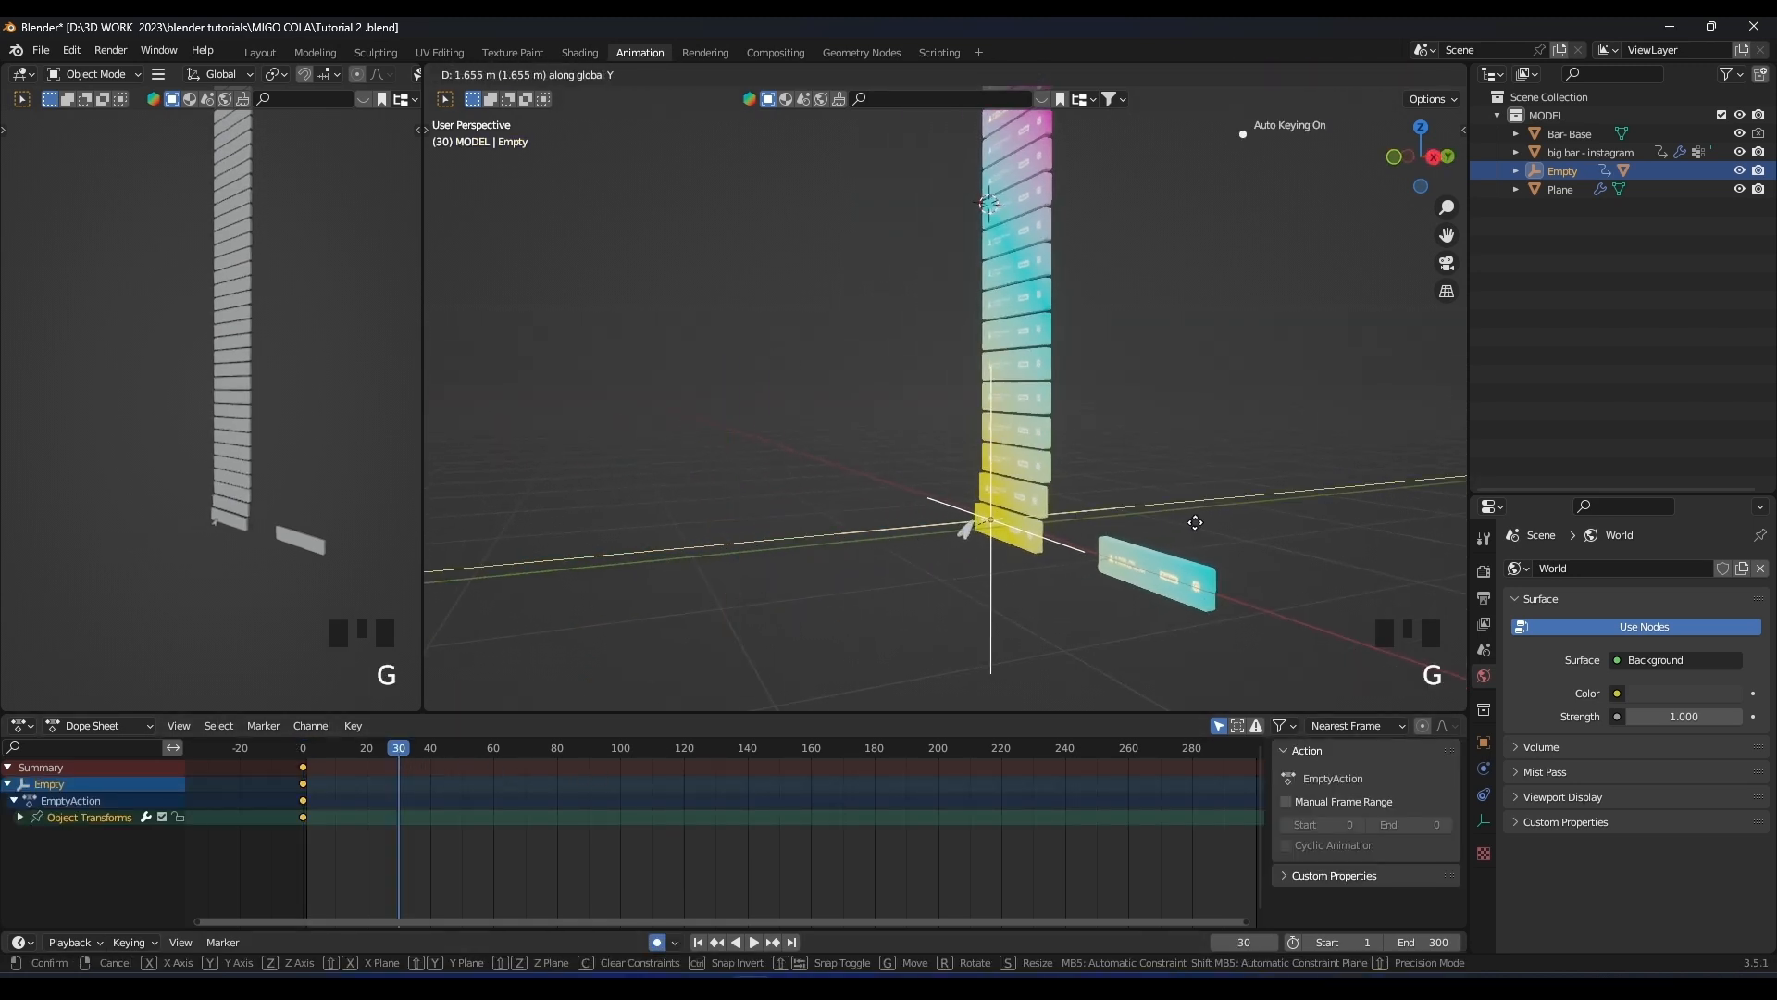
left_click(1195, 522)
middle_click_drag(1195, 522, 1051, 422, "shift")
scroll(1024, 430, "up", 2)
key("g")
key("y")
left_click(1036, 419)
Duplicate the Empty's frame 30 keyframe to frame 40 to hold its position
scroll(413, 809, "up", 4)
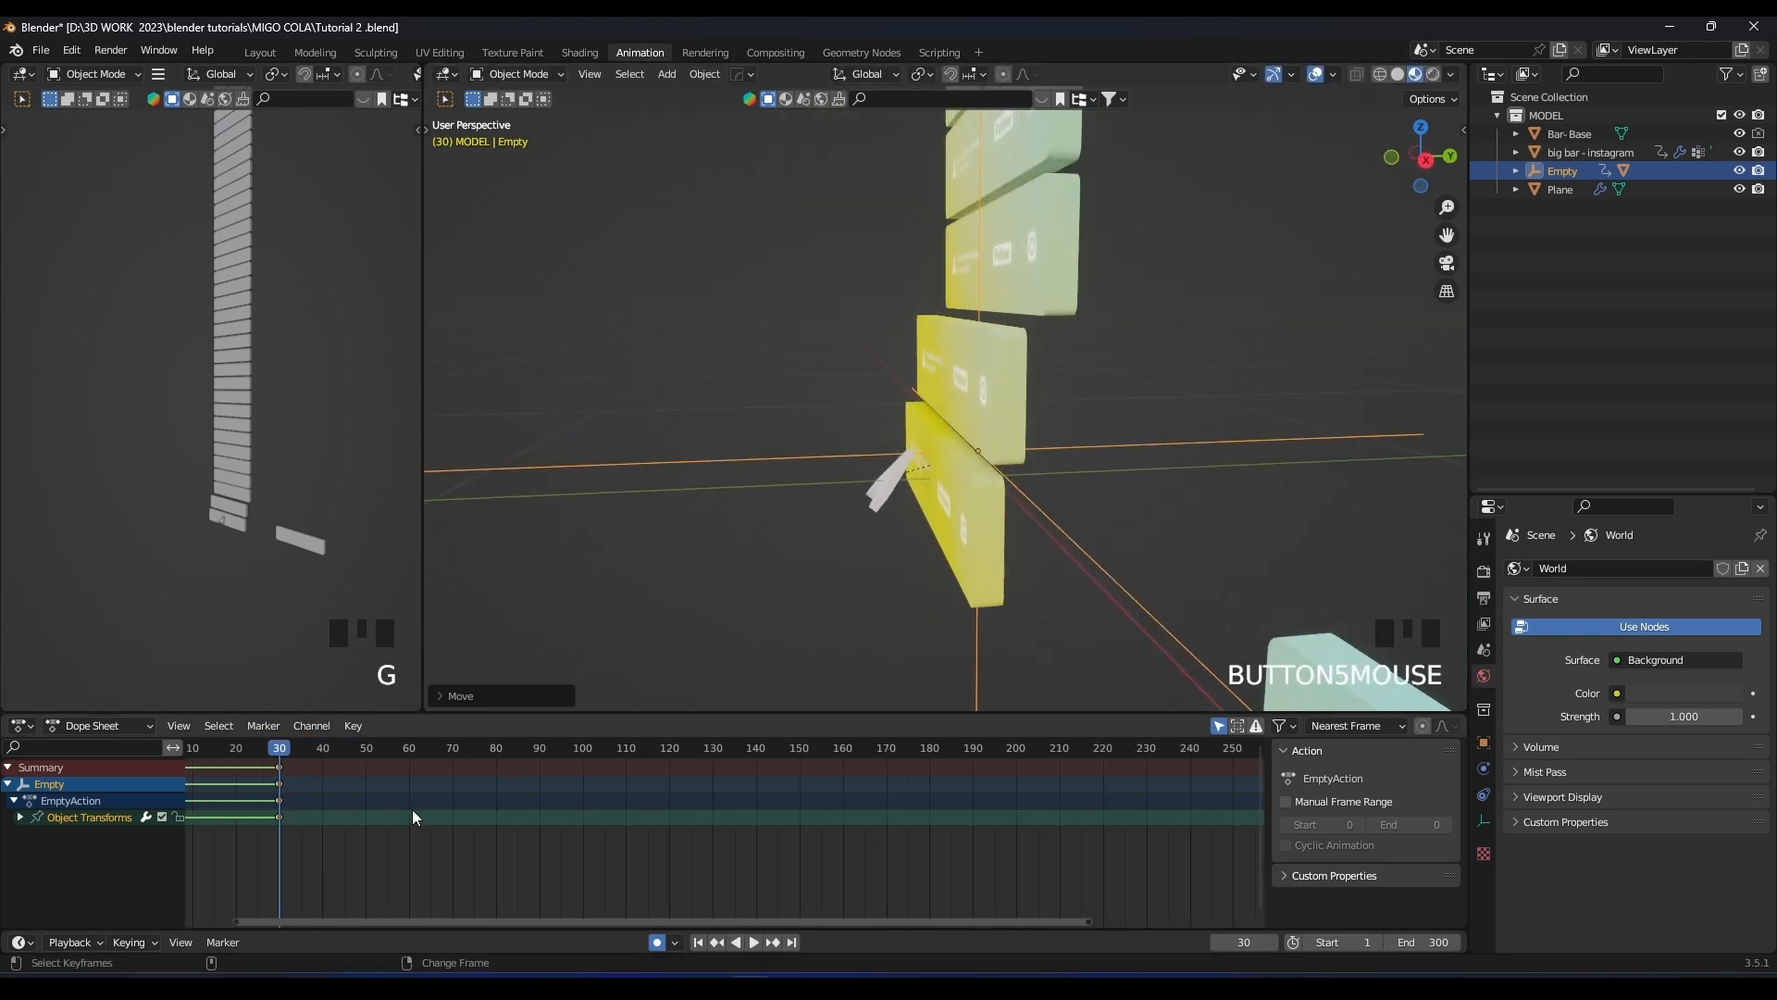
left_click(506, 785)
key("shift+d")
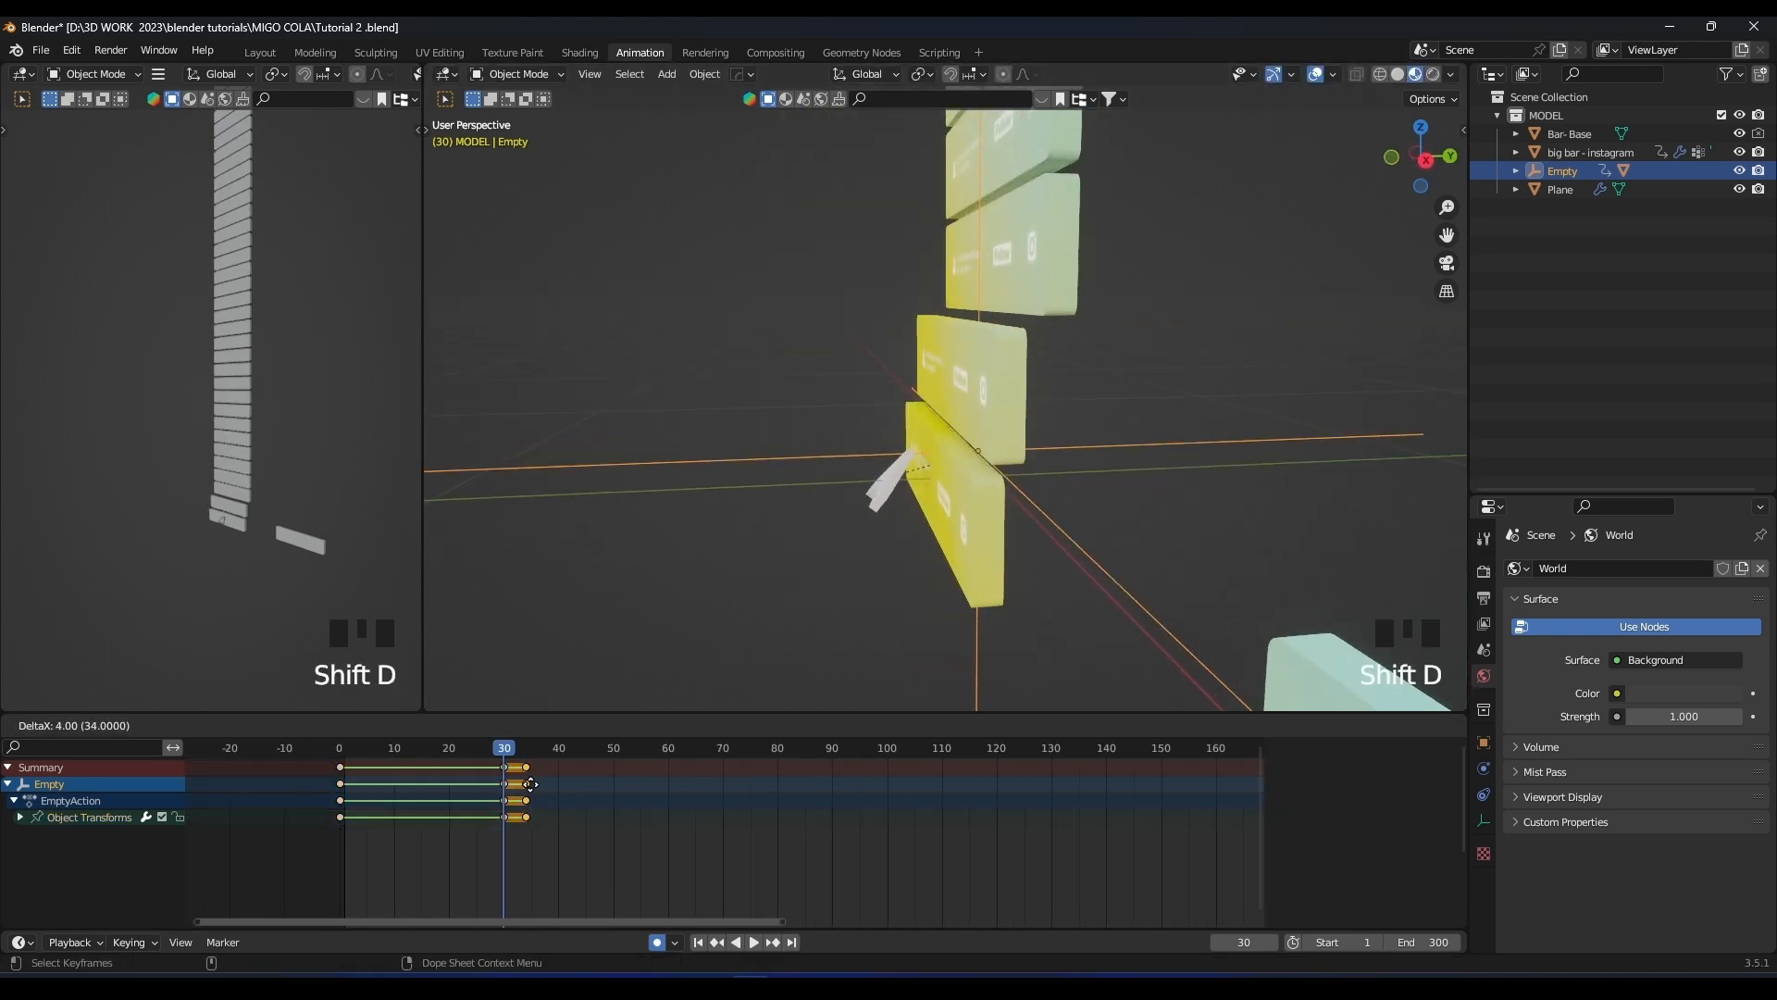
left_click(585, 752)
key("g")
left_click(558, 780)
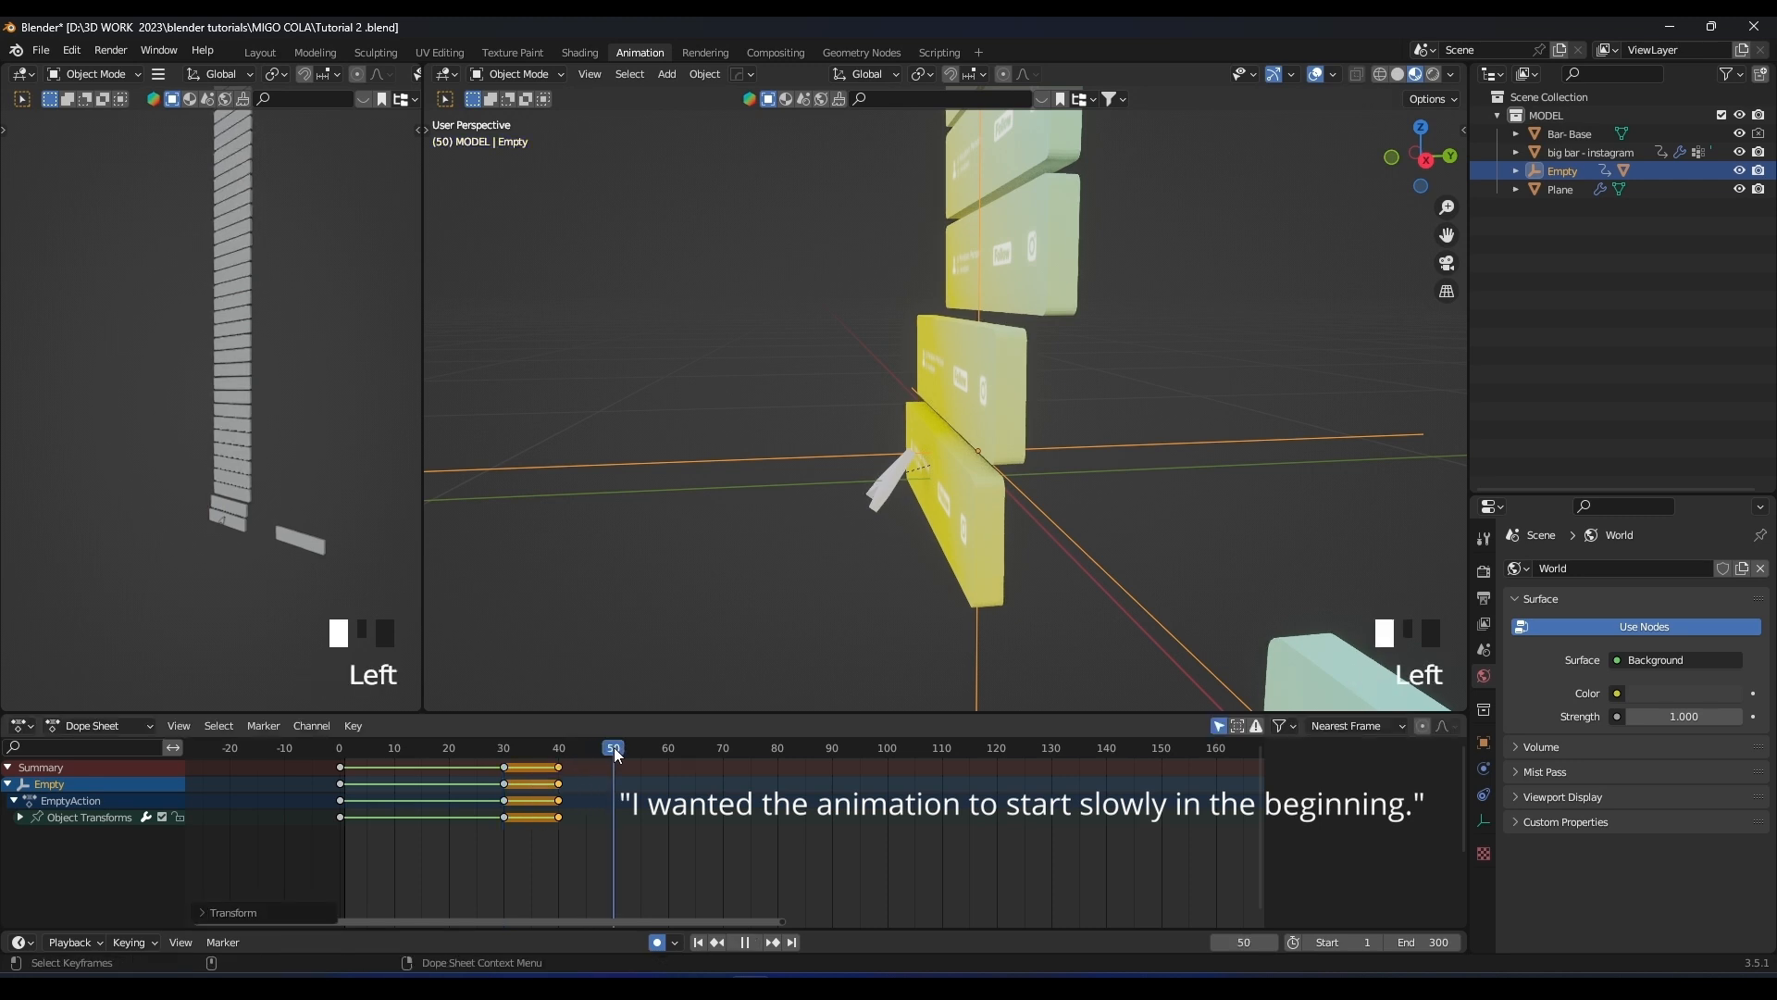
Keyframe the Empty moved up to the second-lowest bar at frame 50, and duplicate that keyframe to frame 60
middle_click_drag(926, 435, 944, 408, "shift")
key("g")
left_click(948, 405)
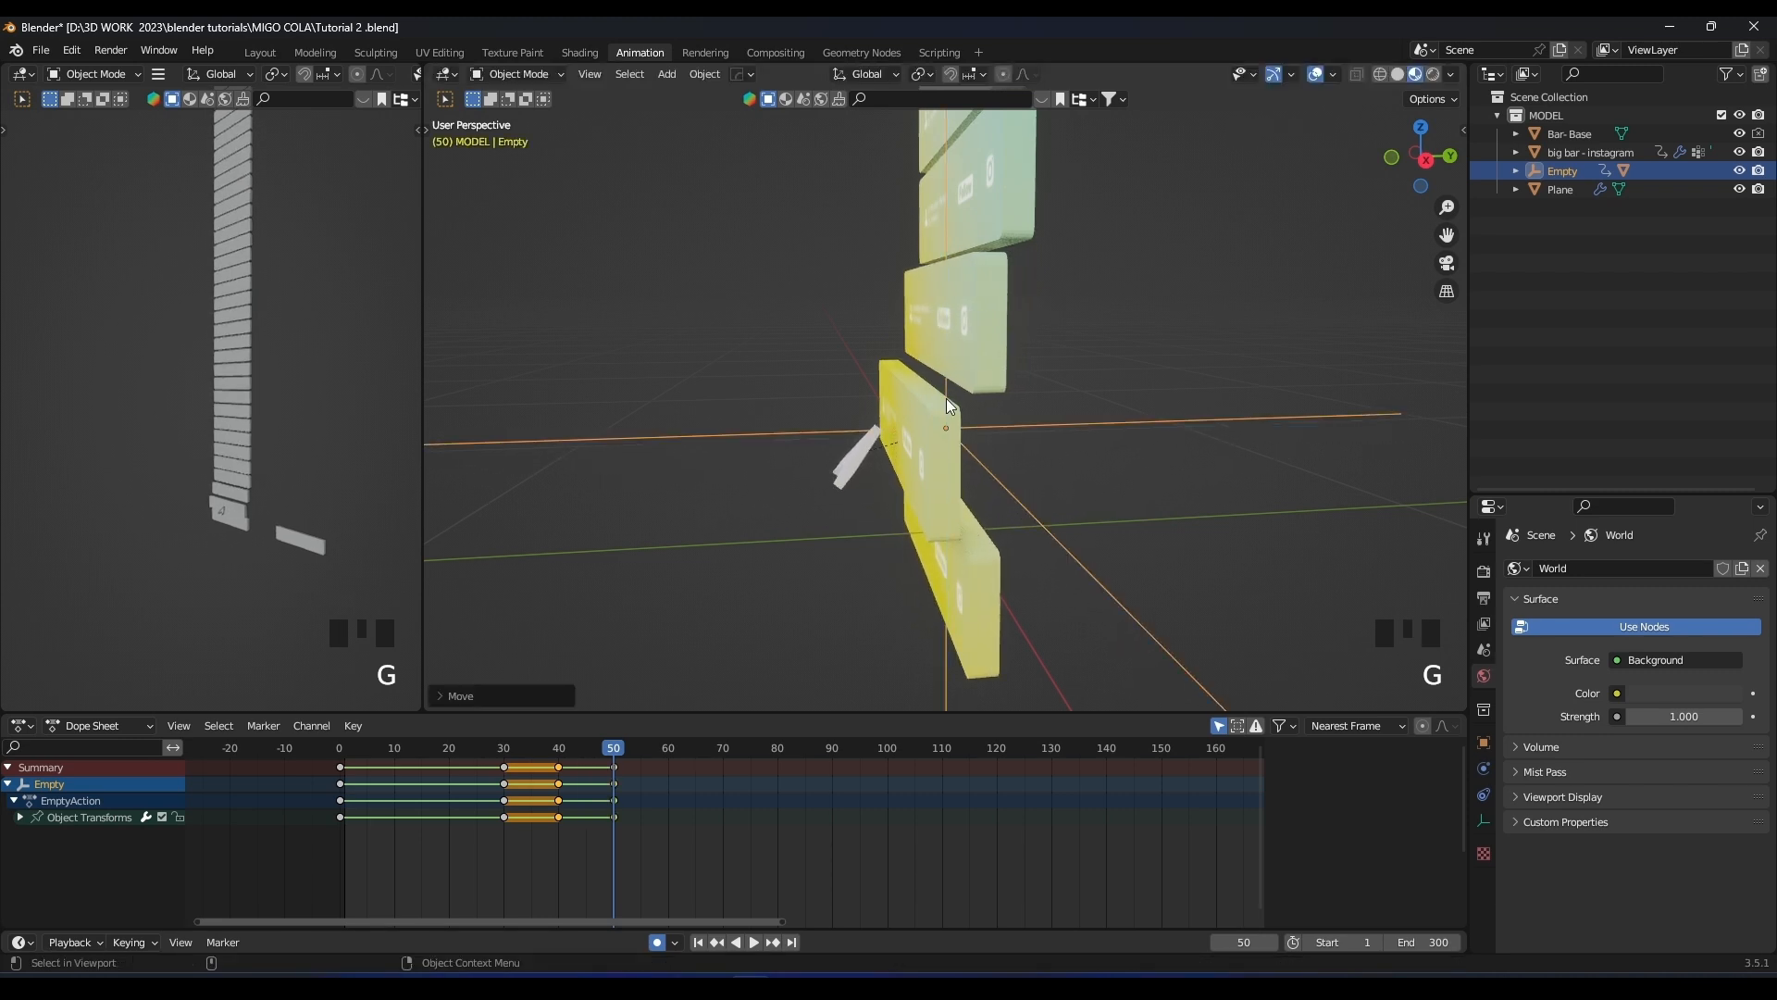
left_click(610, 784)
key("shift+d")
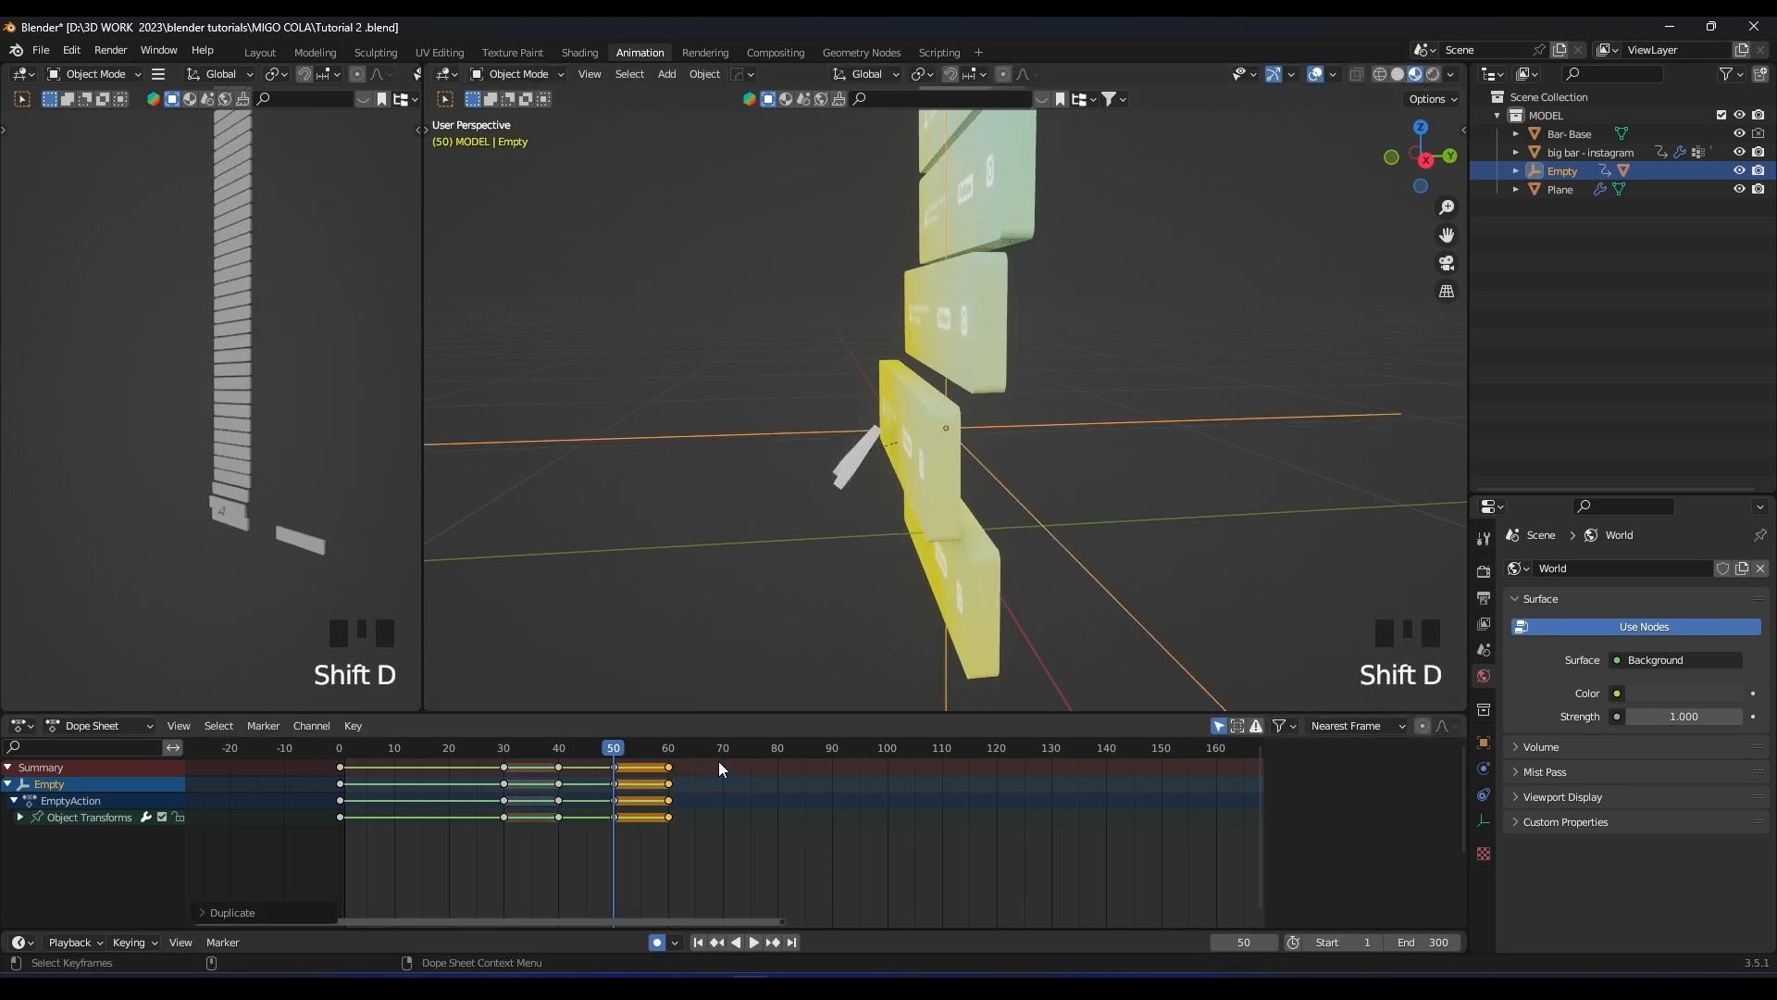
At frame 70, raise the Empty about 0.21 m along Z and duplicate that keyframe to frame 80
left_click(724, 748)
key("g")
middle_click_drag(990, 333, 994, 319)
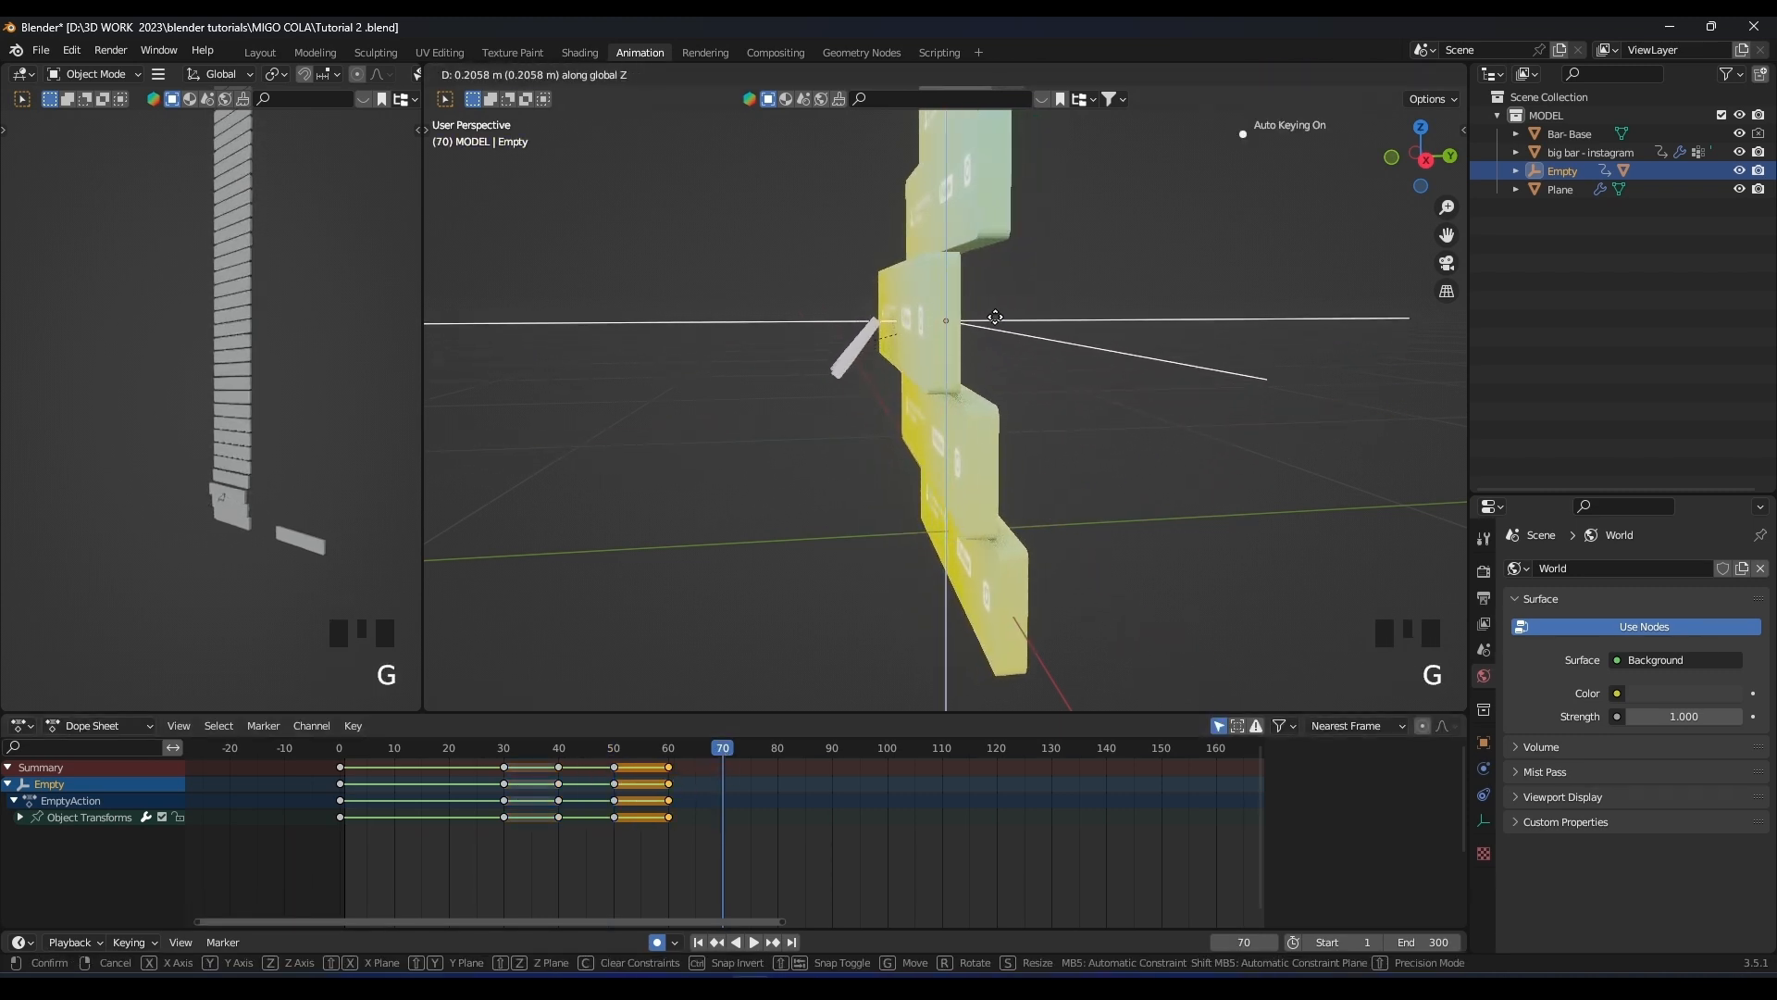
left_click(994, 318)
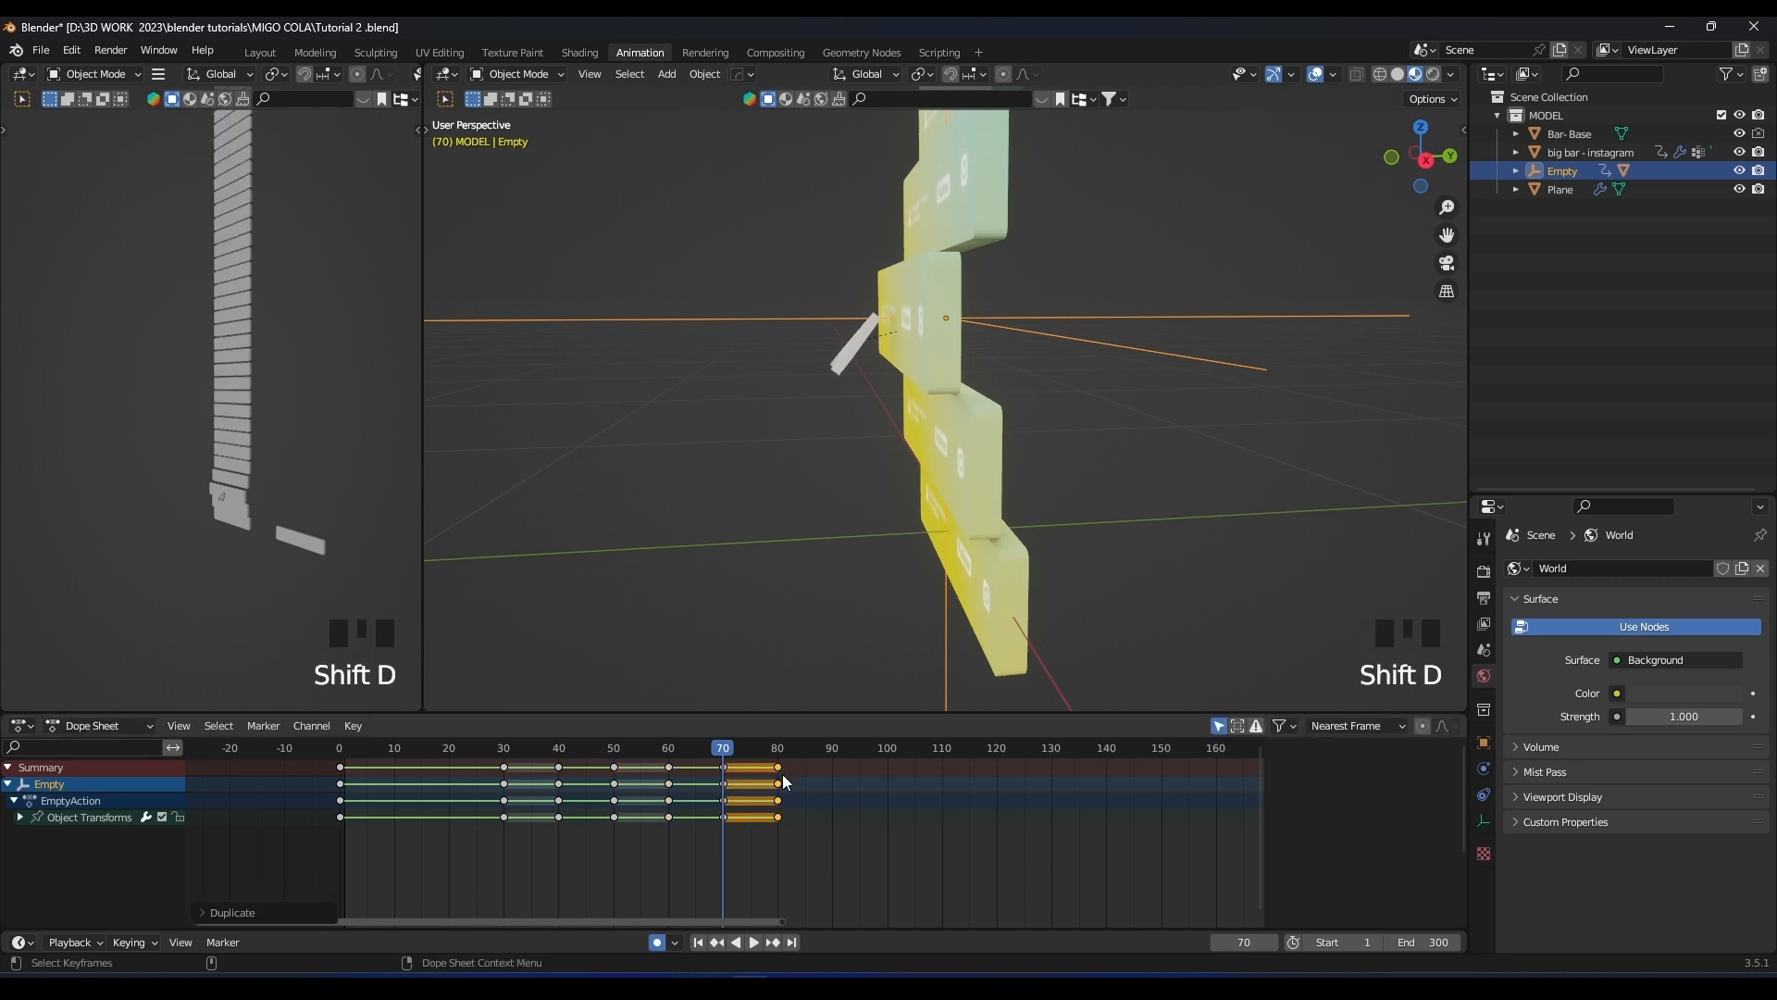
At frame 120, raise the Empty along Z up to the pink section of the bar stack
left_click(996, 752)
scroll(1014, 269, "down", 6)
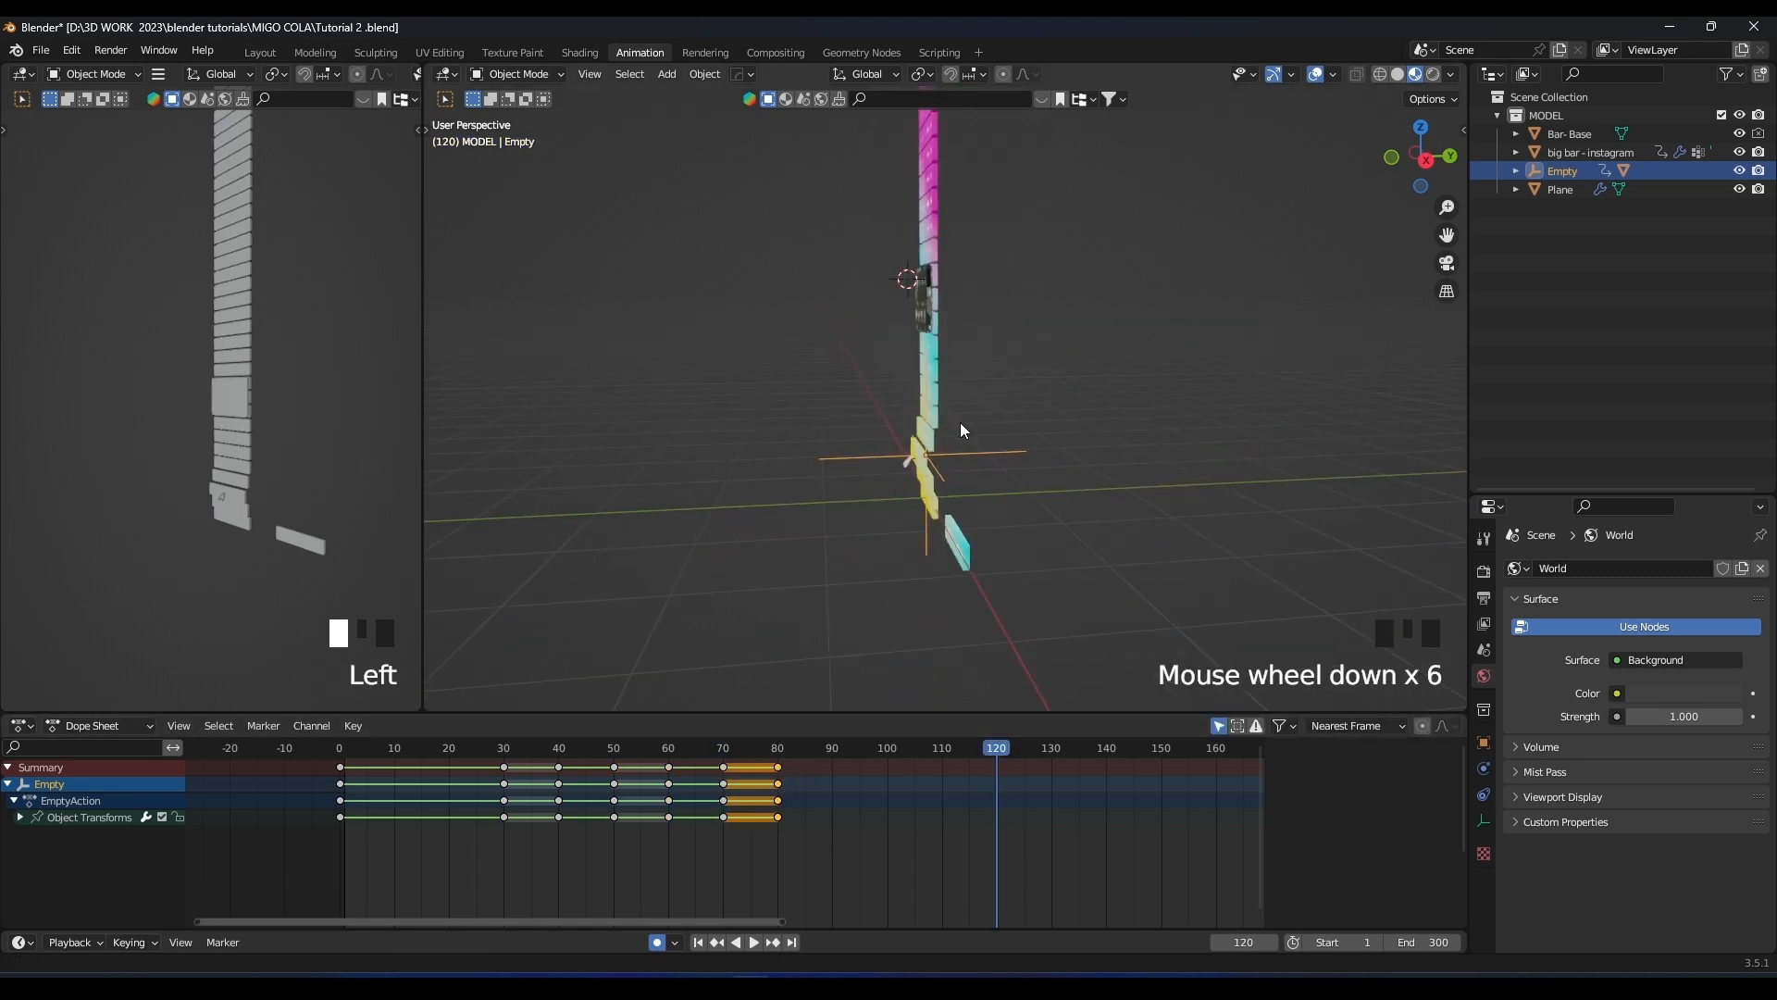
key("g")
middle_click_drag(945, 523, 964, 290)
left_click(970, 261)
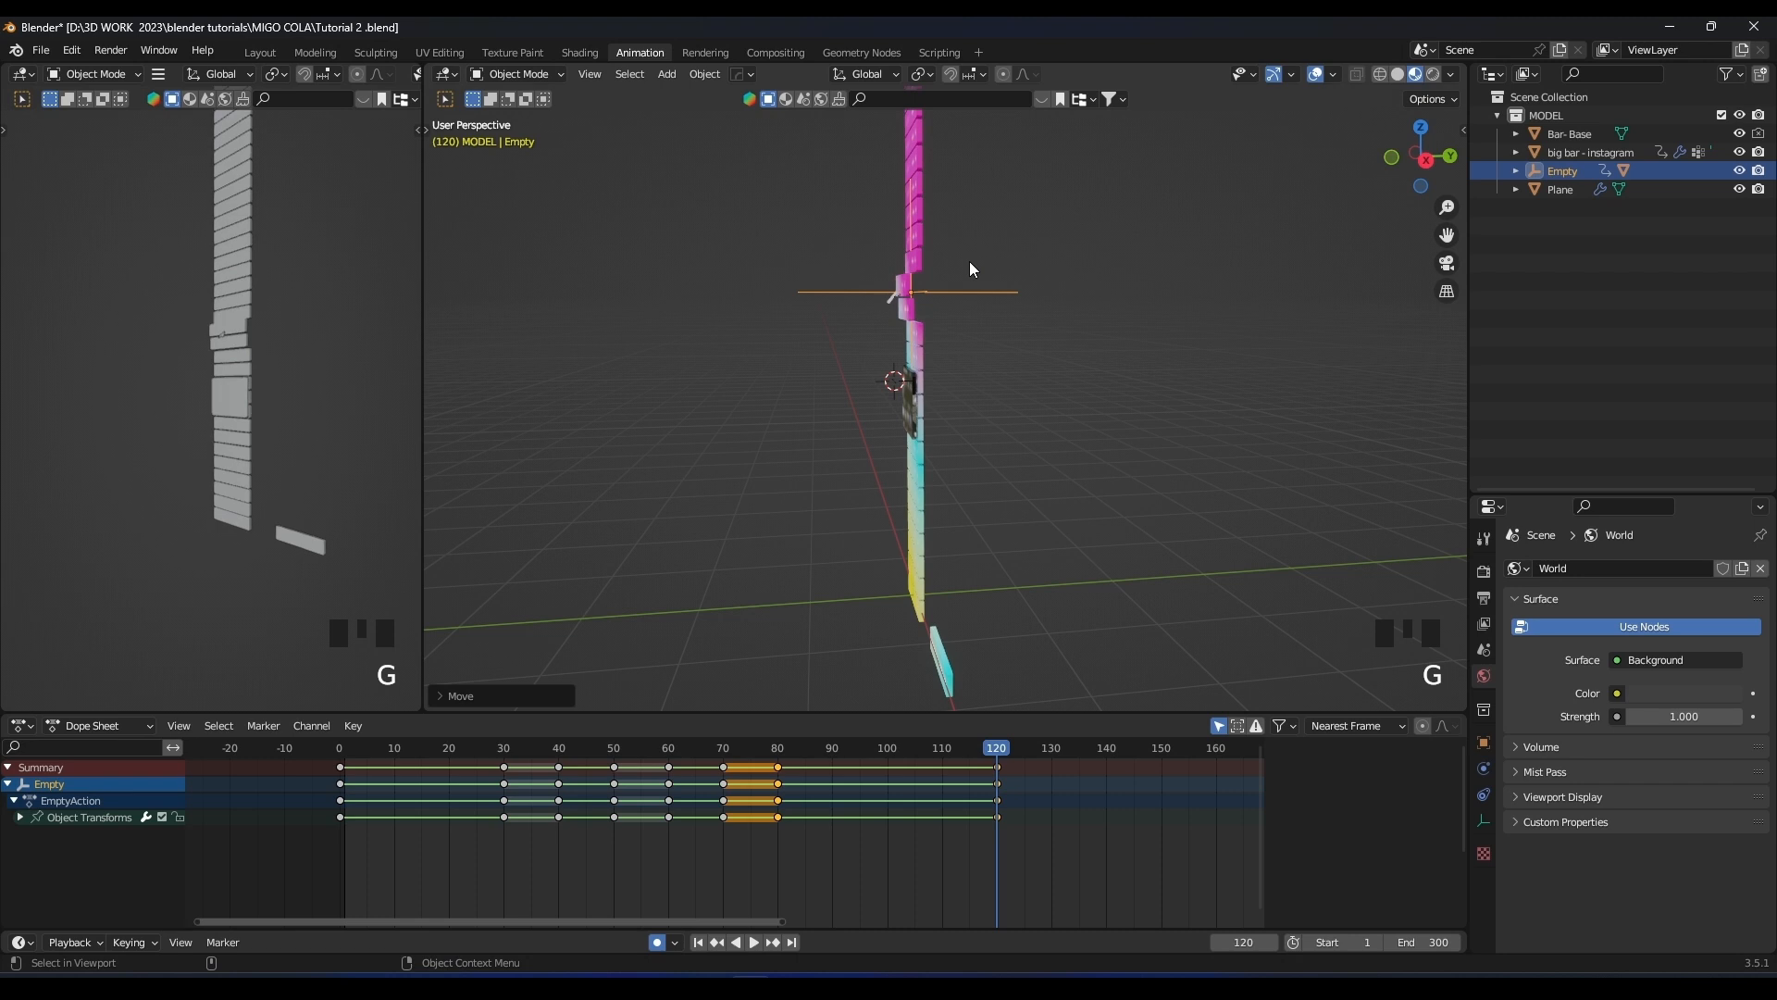
Fine-tune the Empty's height along Z at frame 120 so a pink Random Person bar pops out beside the arrow
scroll(970, 237, "up", 2)
scroll(1013, 421, "down", 3)
middle_click_drag(1003, 443, 1103, 494, "shift")
scroll(1041, 496, "down", 2)
key("g")
key("z")
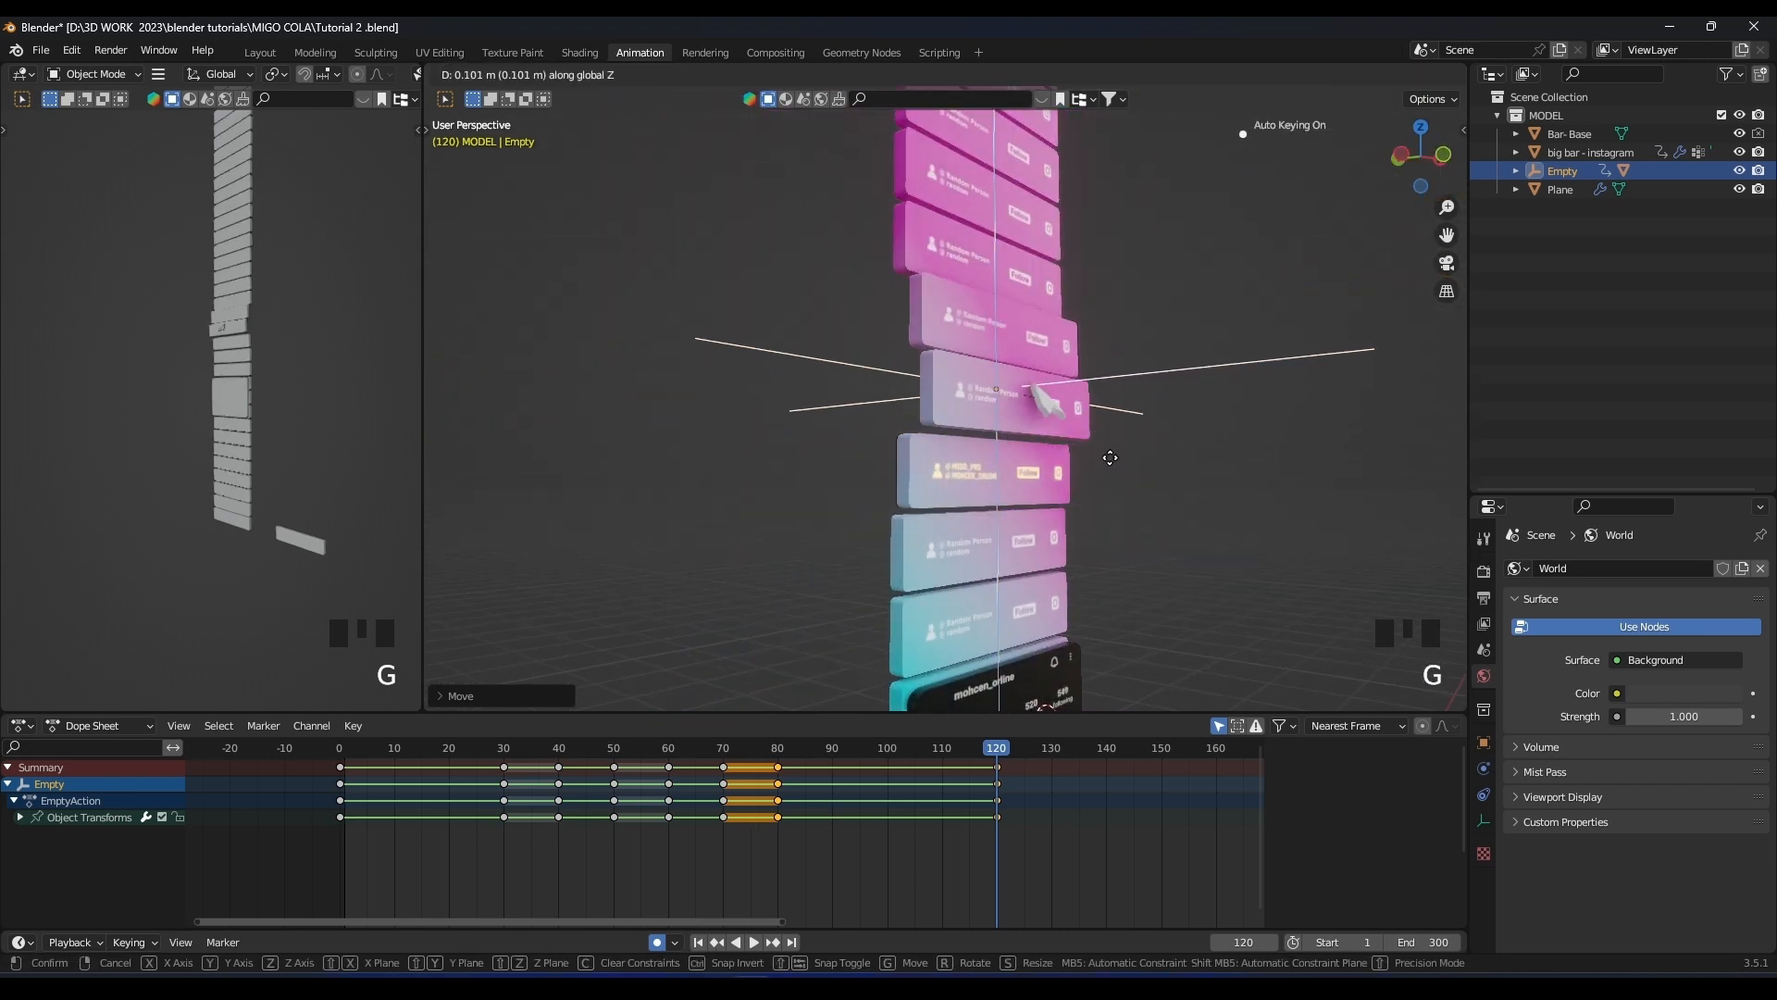
left_click(1102, 354)
Duplicate the Empty's frame 120 keyframe to frame 130 to hold its position
middle_click_drag(1055, 430, 886, 463, "shift")
left_click(999, 767)
scroll(1015, 777, "up", 7)
middle_click_drag(972, 838, 705, 861)
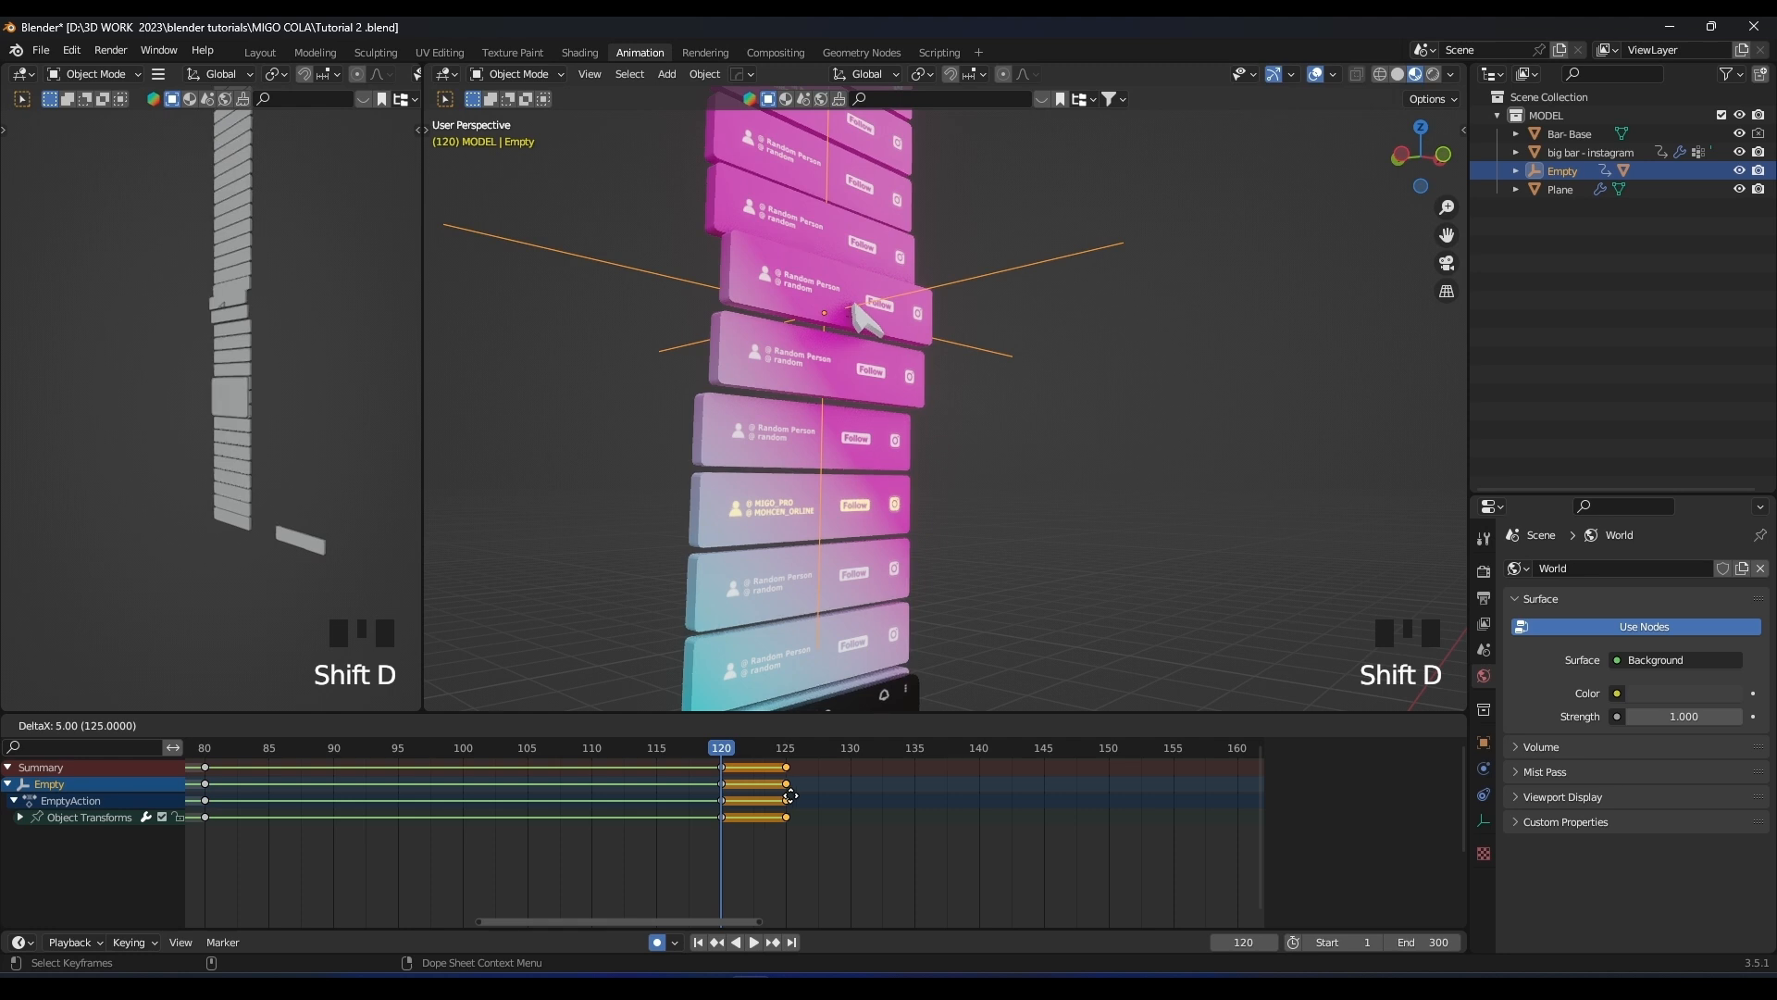
scroll(823, 791, "down", 3)
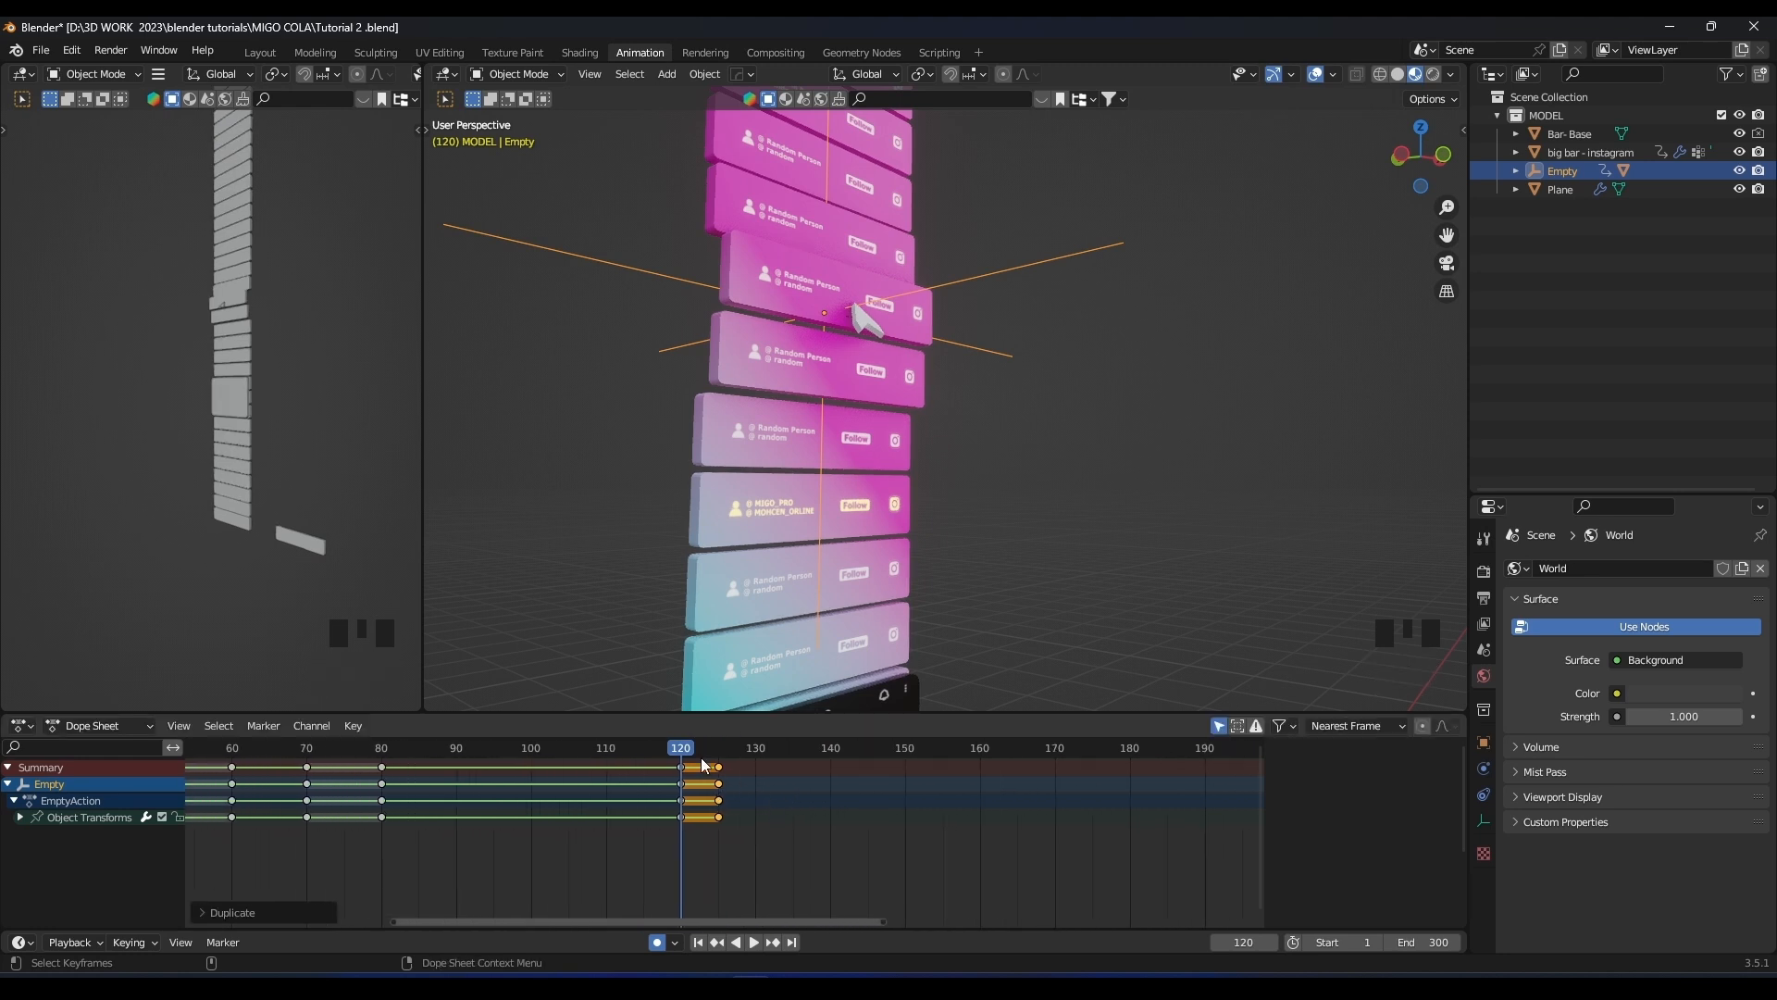
key("g")
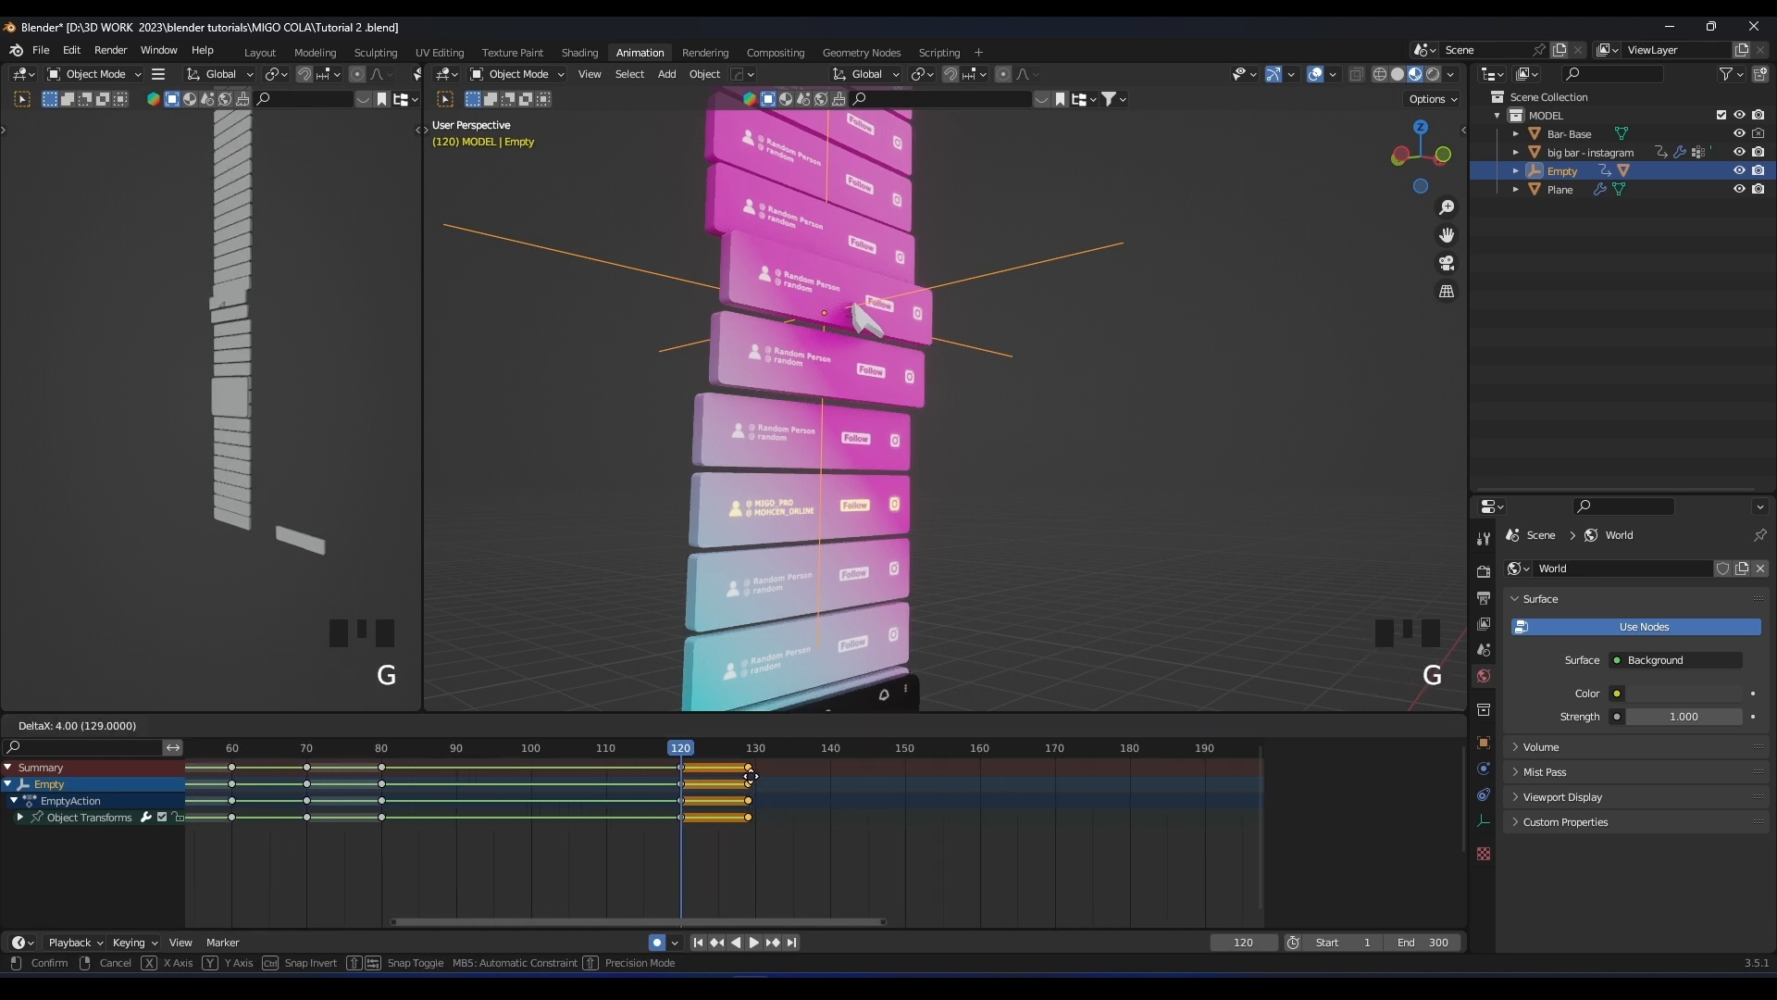
scroll(698, 809, "down", 4)
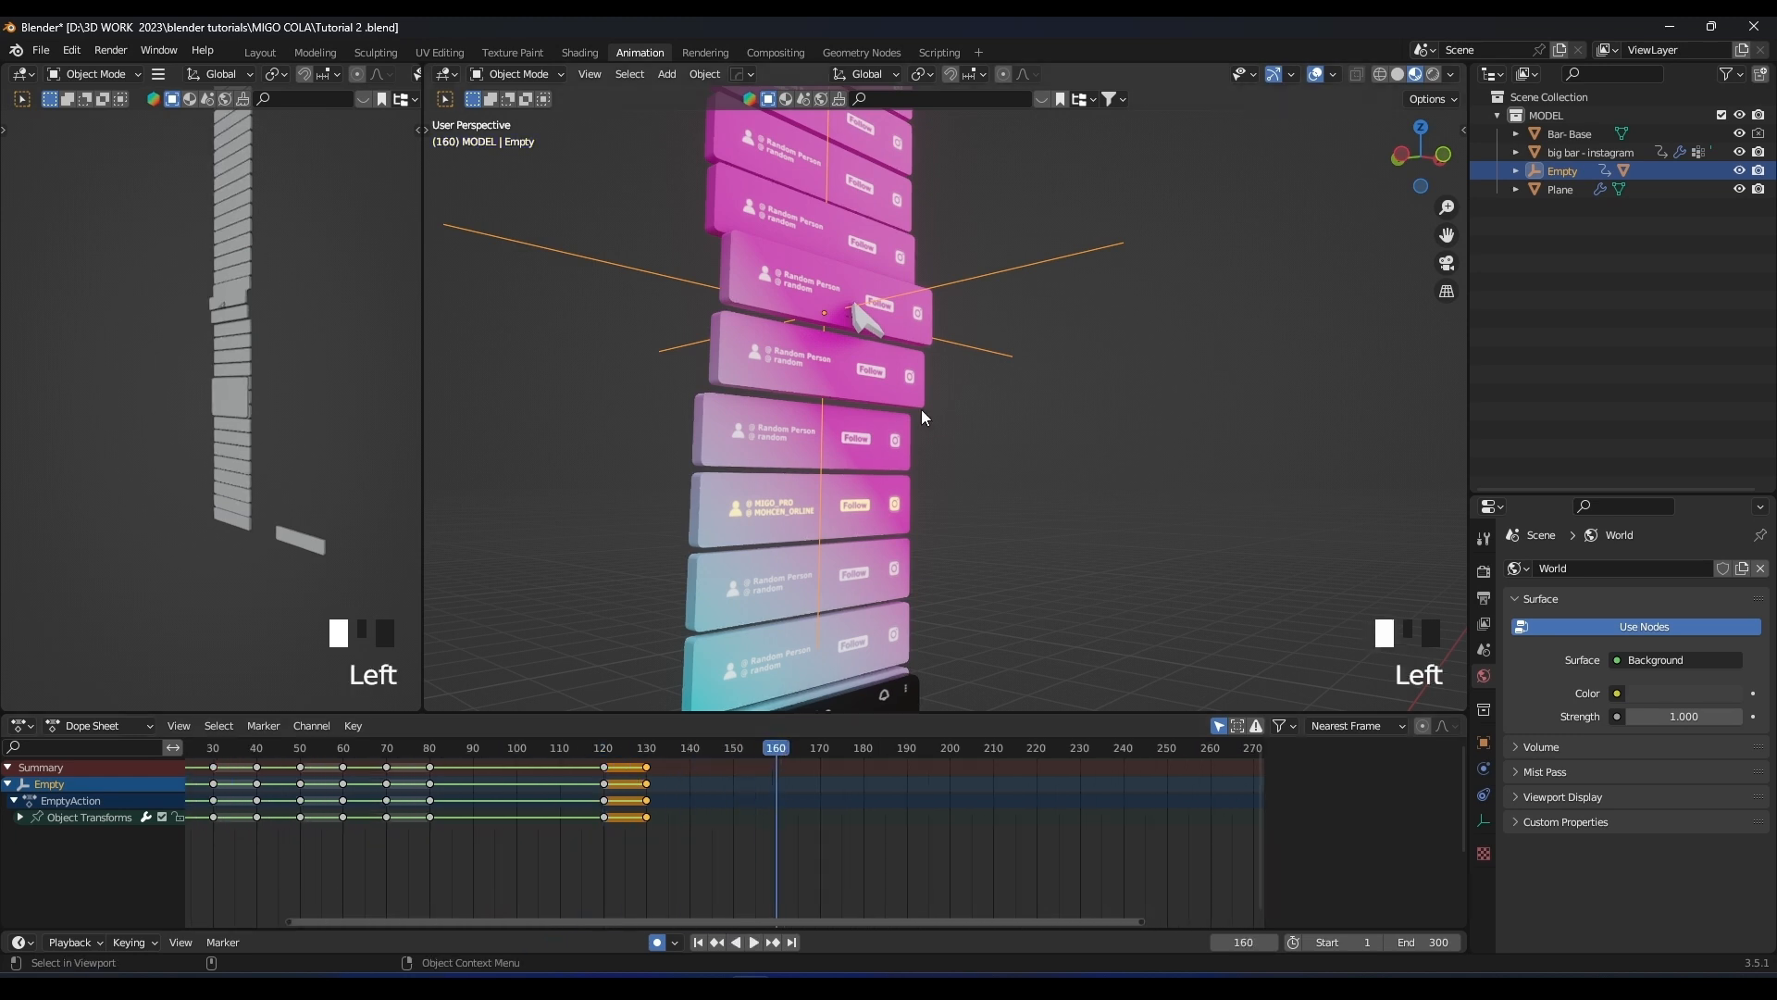
At frame 160, lower the Empty along Z to the MIGO_PRO bar and check the arrow's alignment from the front
key("g")
key("z")
left_click(960, 482)
middle_click_drag(960, 482, 791, 486)
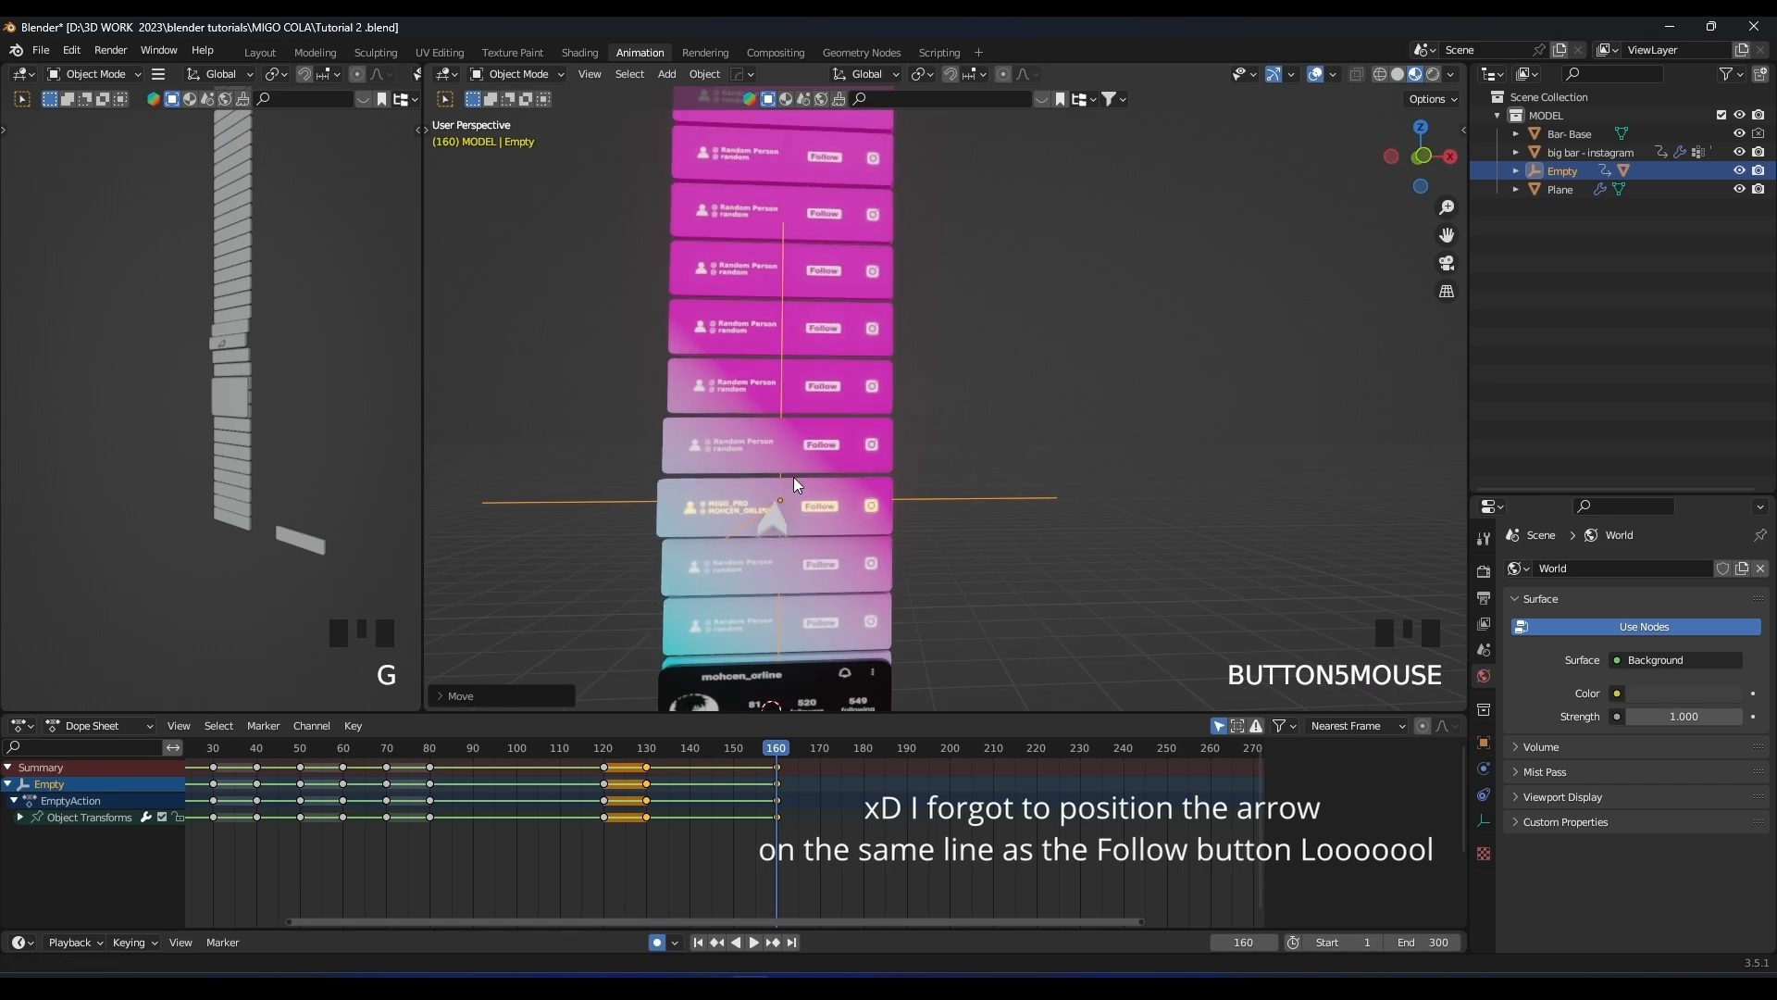
scroll(790, 409, "up", 3)
scroll(779, 412, "down", 2)
middle_click_drag(769, 415, 765, 486)
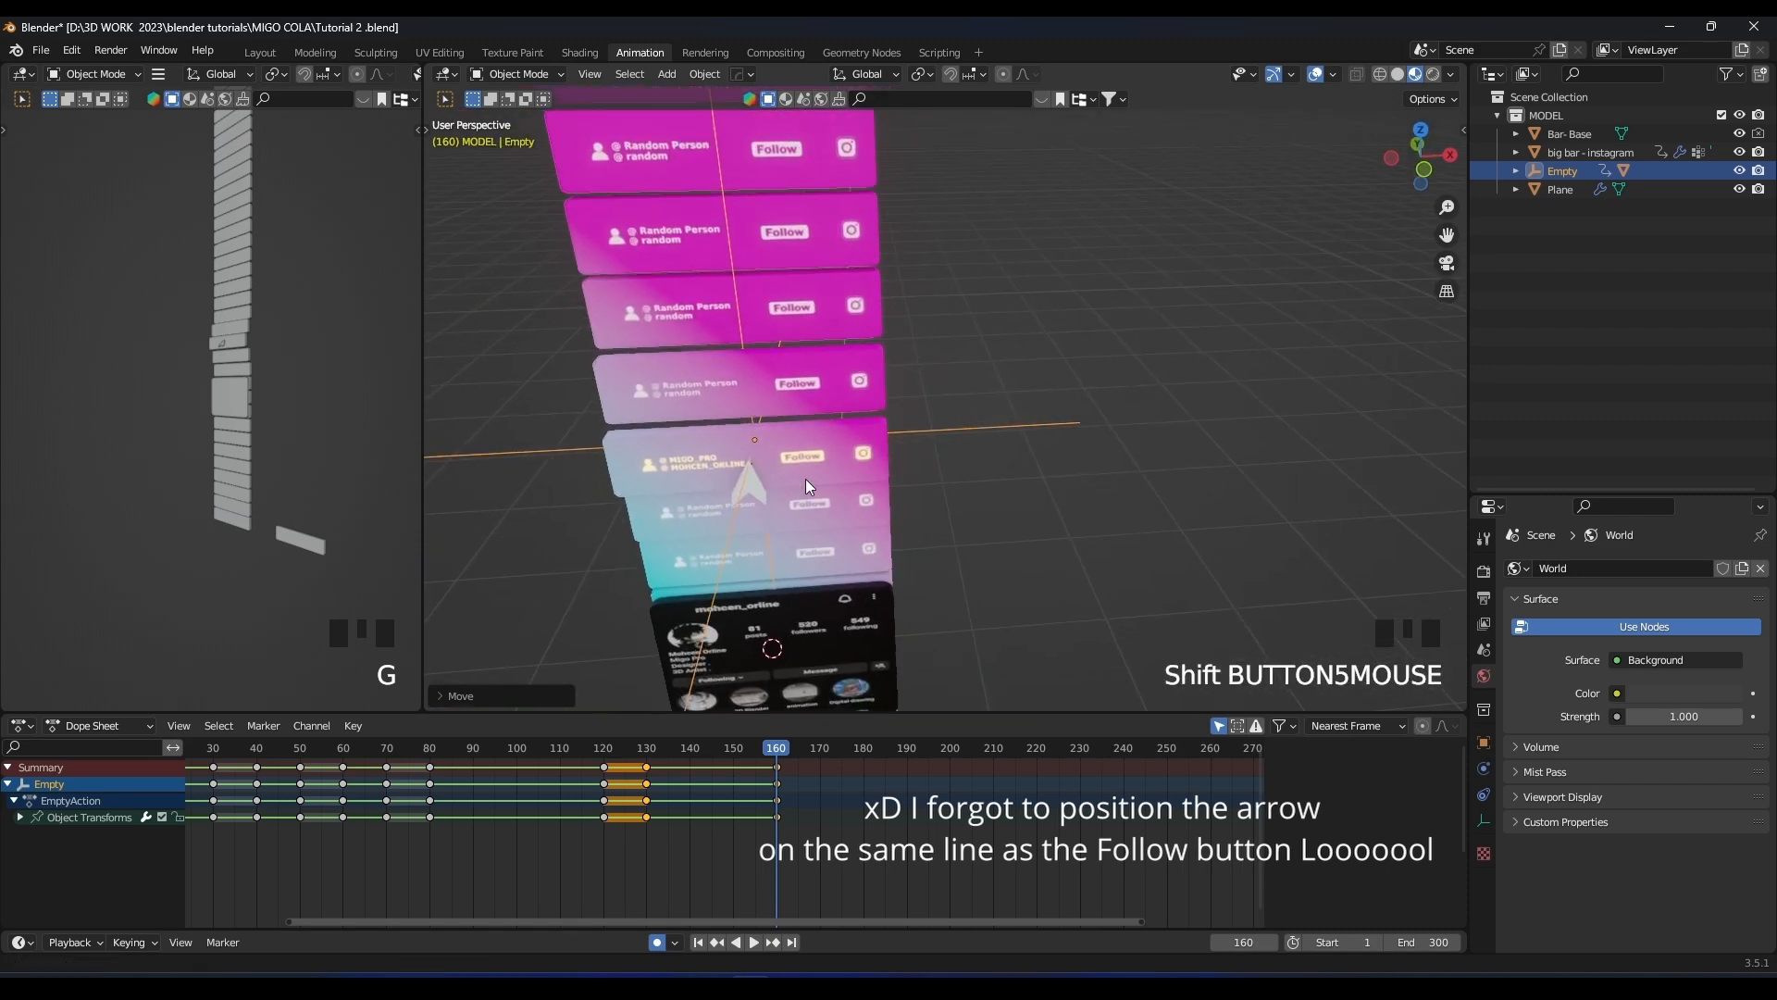
scroll(764, 487, "up", 2)
scroll(549, 802, "down", 3)
key("a")
right_click(561, 819)
double_click(308, 744)
key("a")
key("x")
left_click(525, 815)
scroll(648, 473, "down", 4)
middle_click_drag(680, 470, 942, 363)
scroll(607, 460, "down", 3)
scroll(839, 370, "up", 7)
key("KP_1")
scroll(943, 363, "down", 2)
scroll(940, 364, "up", 5)
key("ctrl+z")
key("ctrl+z")
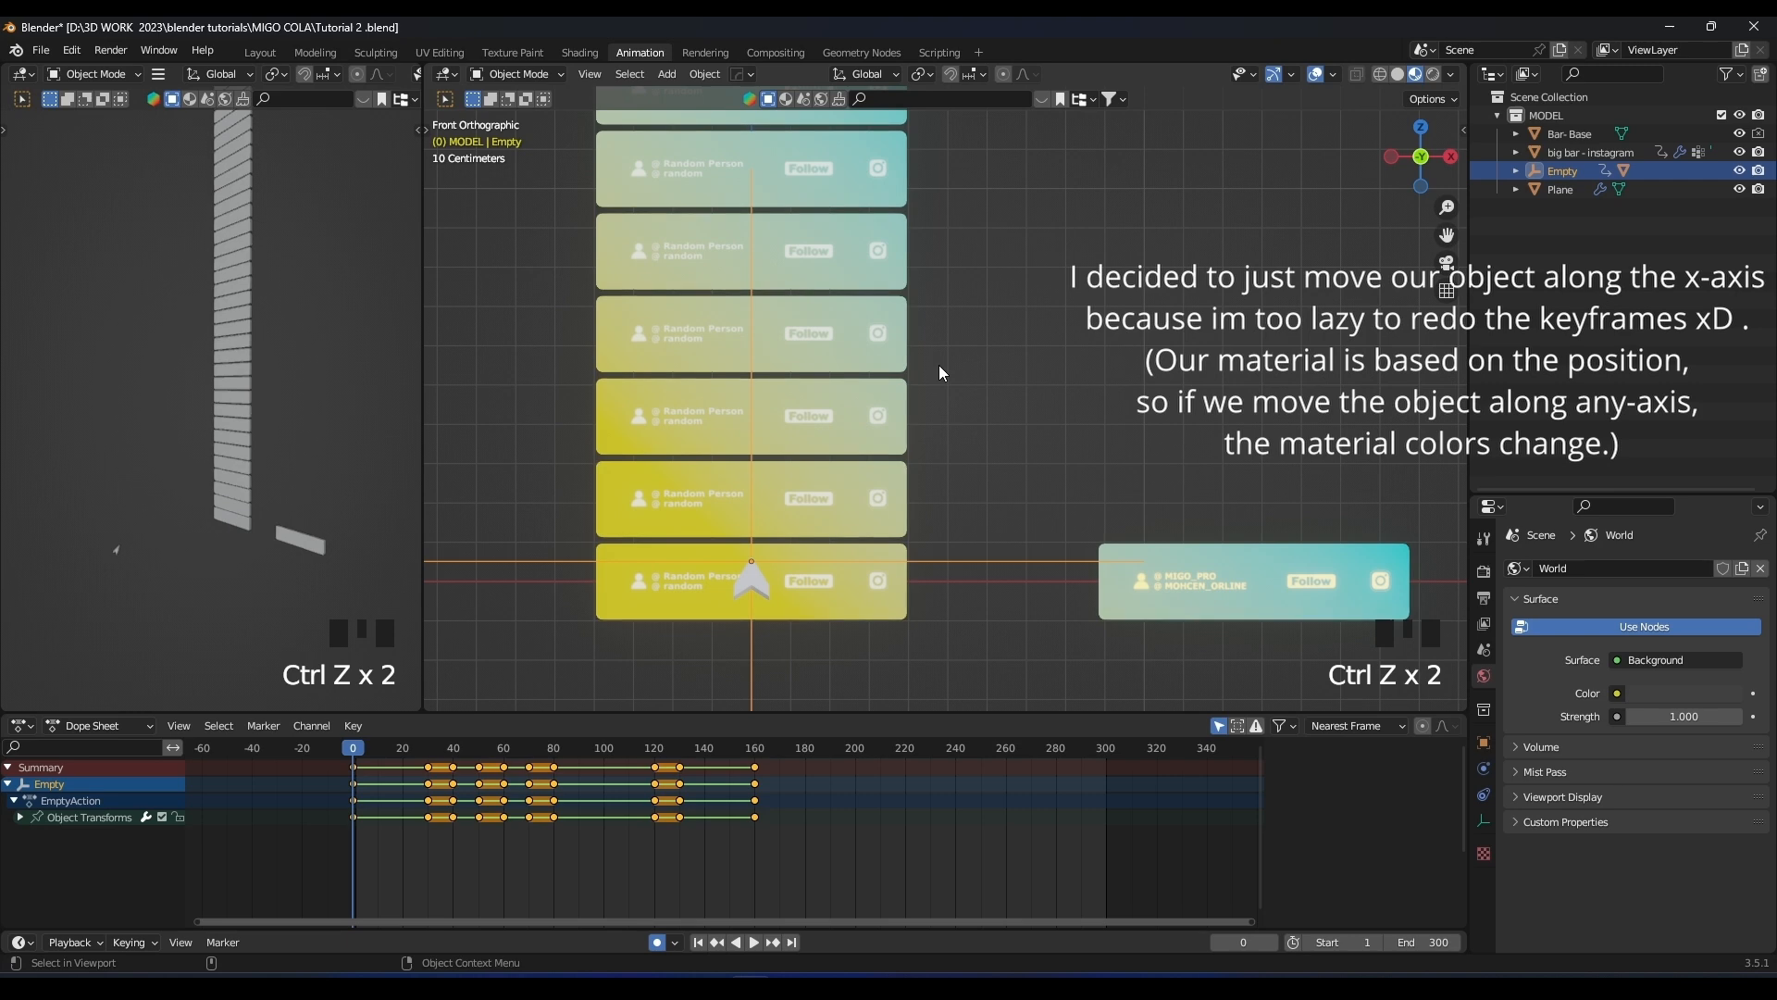
Play back the animation and shift the Instagram profile card's keyframes to about frames 174 to 178
scroll(916, 361, "down", 4)
scroll(891, 419, "down", 3, "shift")
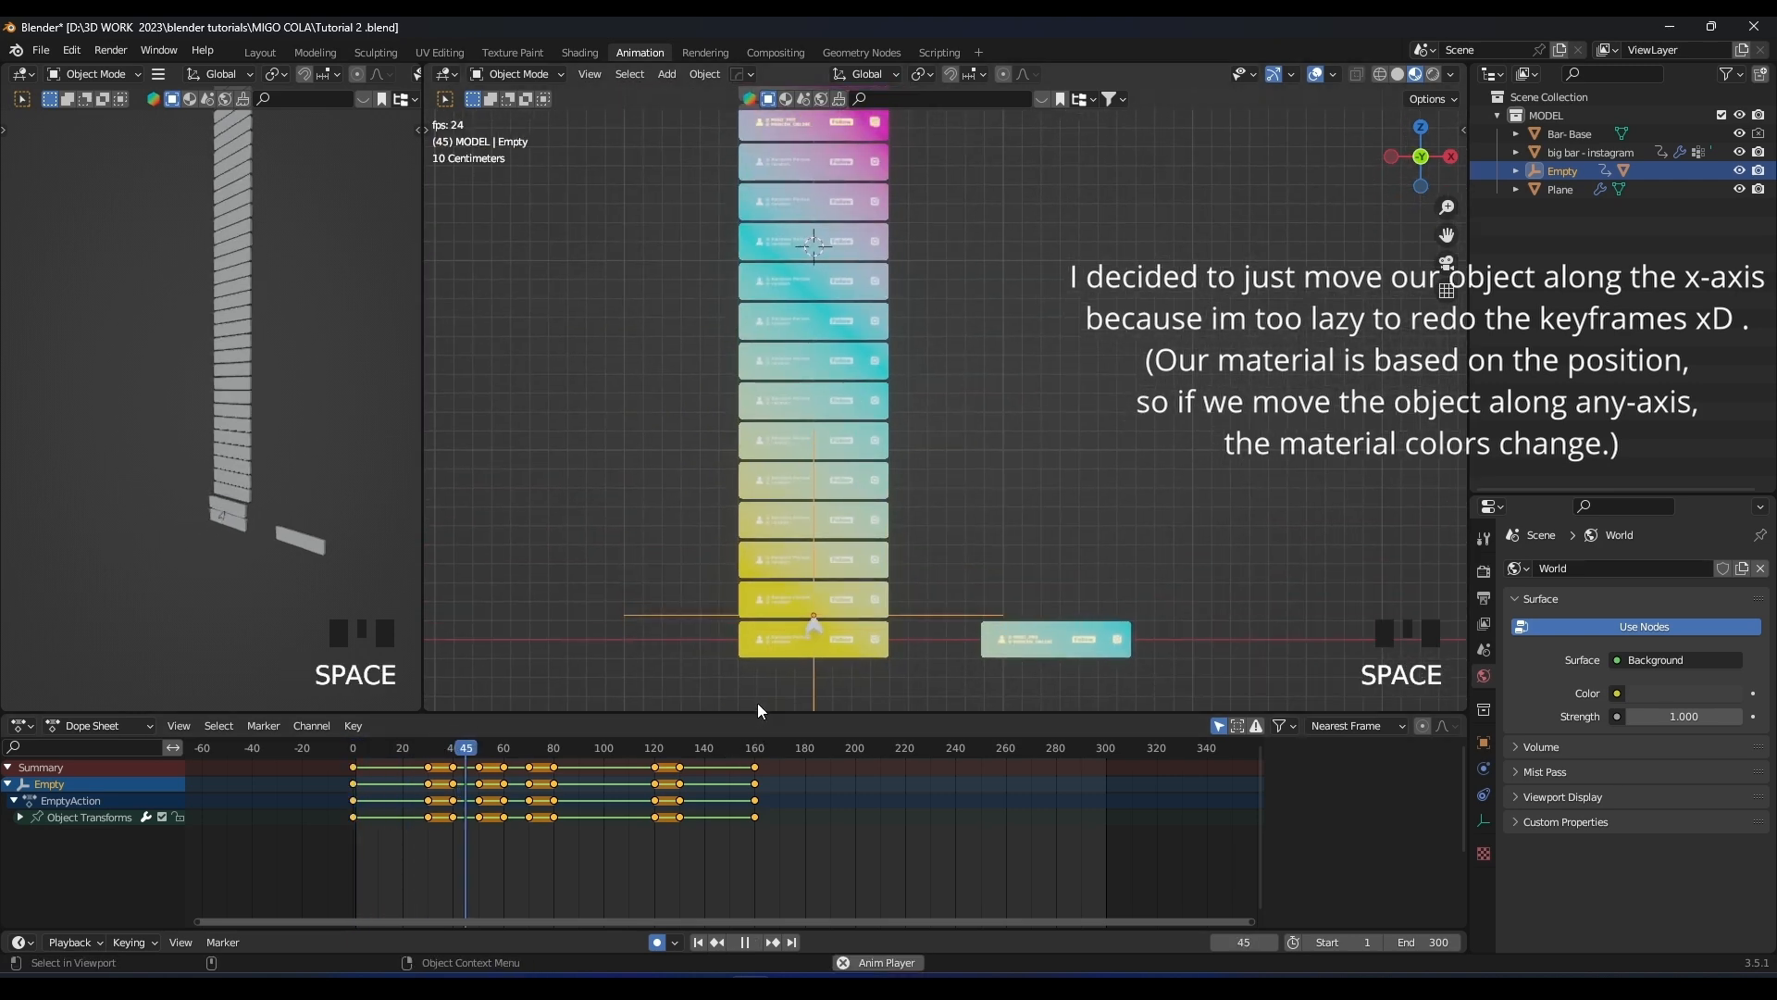
middle_click_drag(867, 570, 992, 516)
scroll(1059, 519, "up", 2)
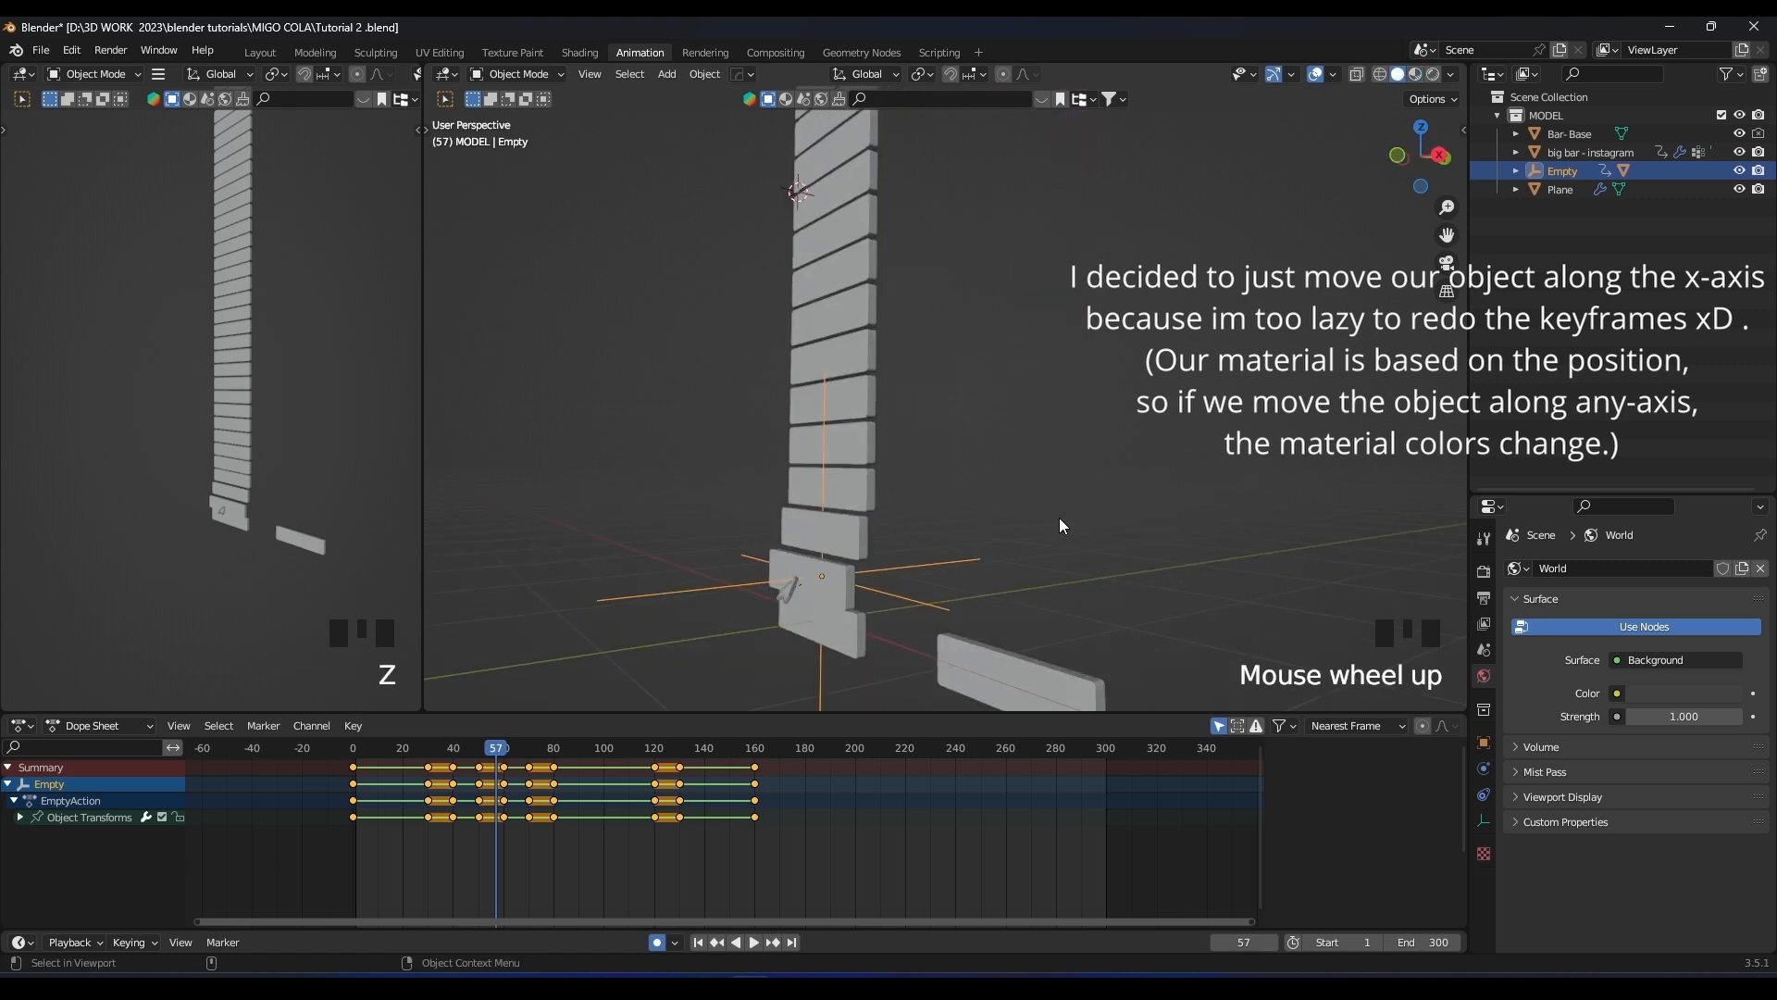
key("space")
key("space")
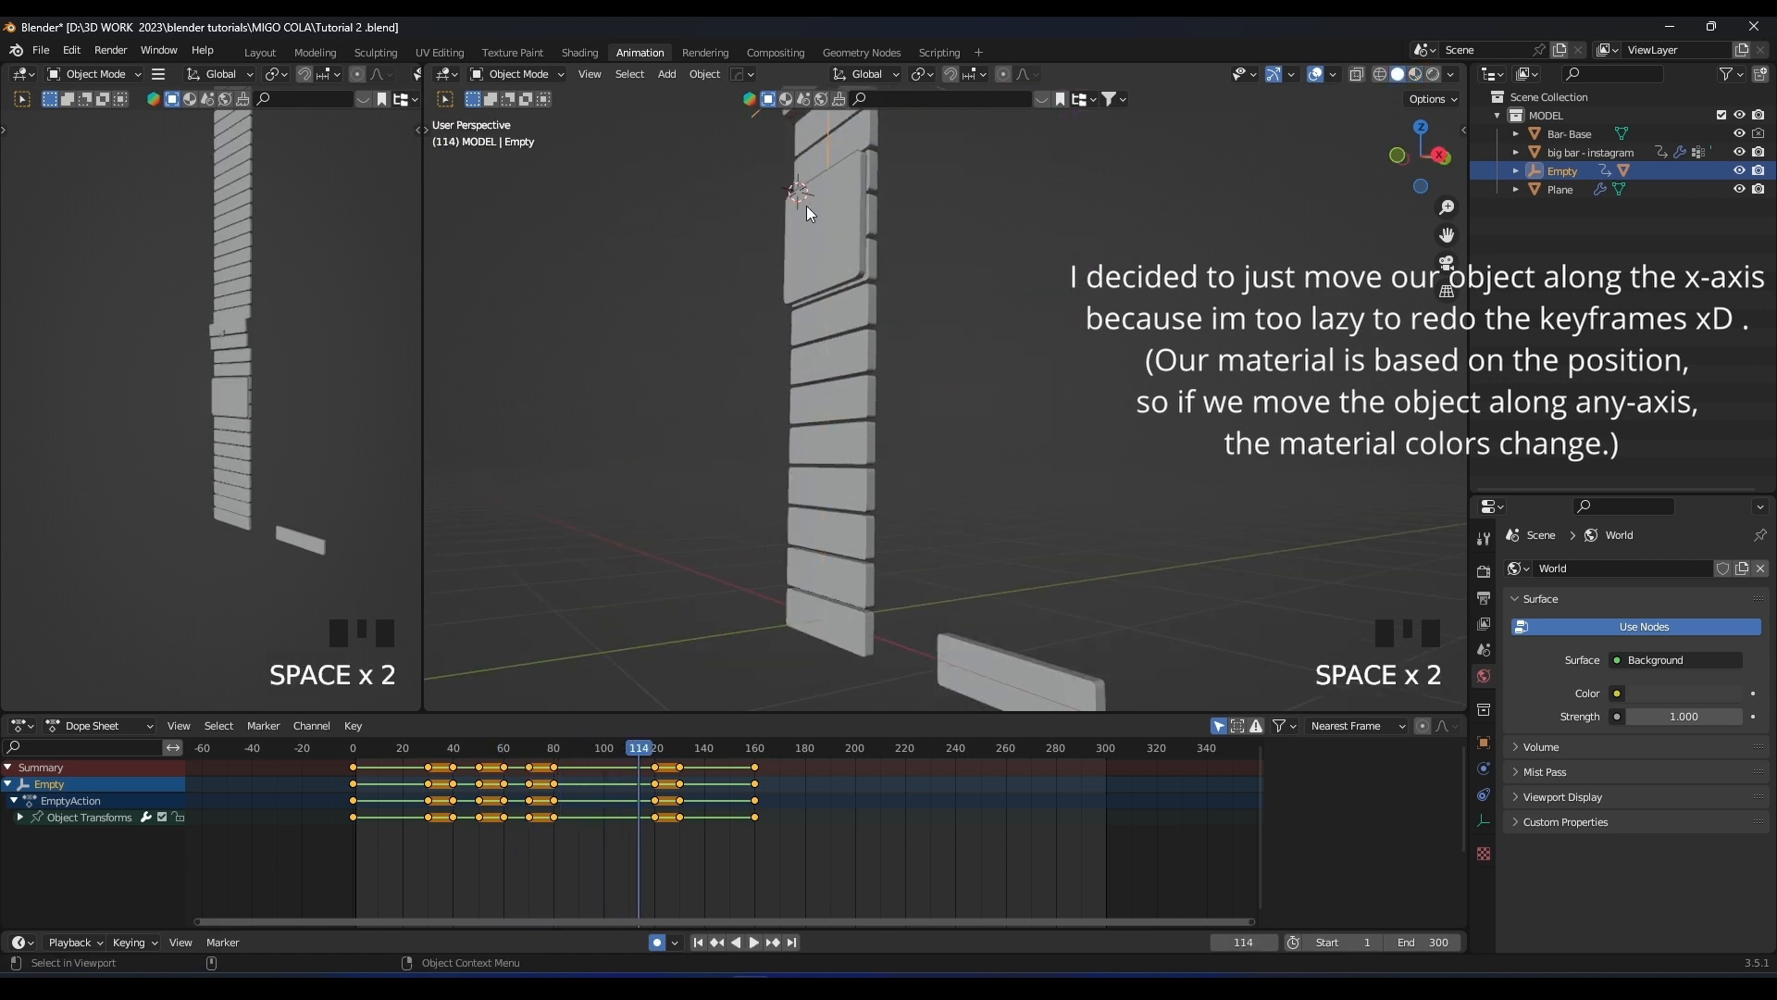
left_click(805, 209)
middle_click_drag(935, 285, 914, 447, "shift")
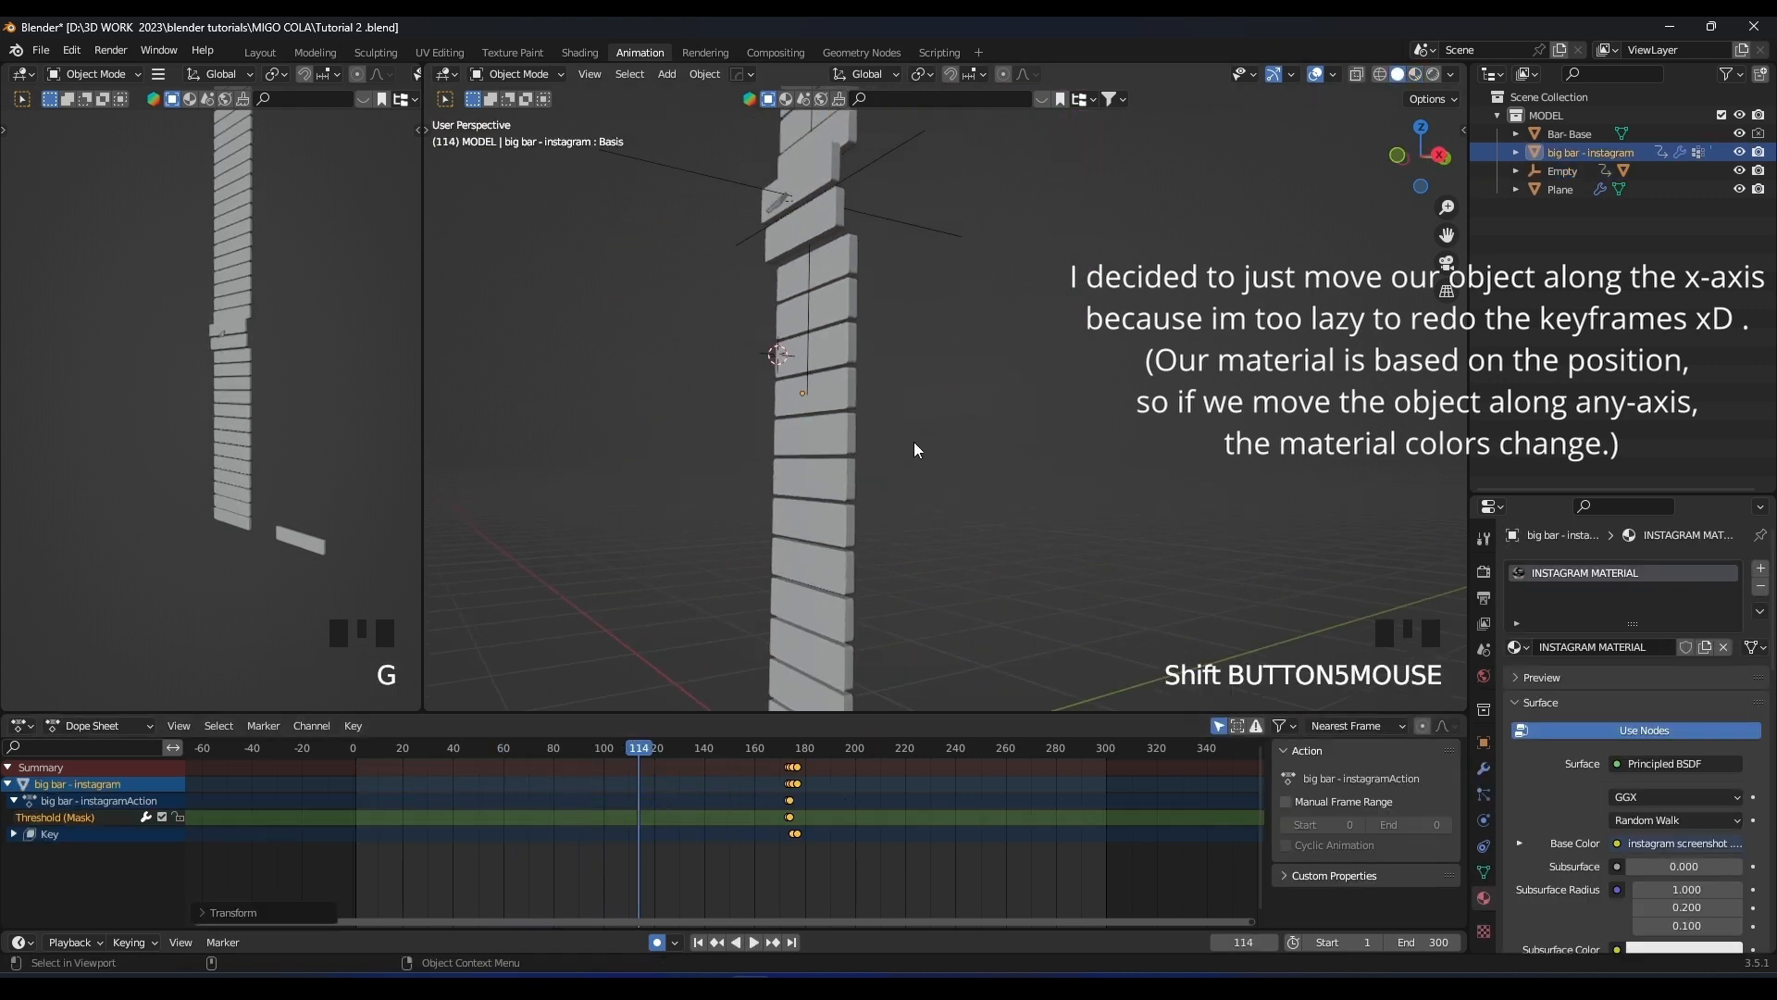
left_click(880, 509)
key("space")
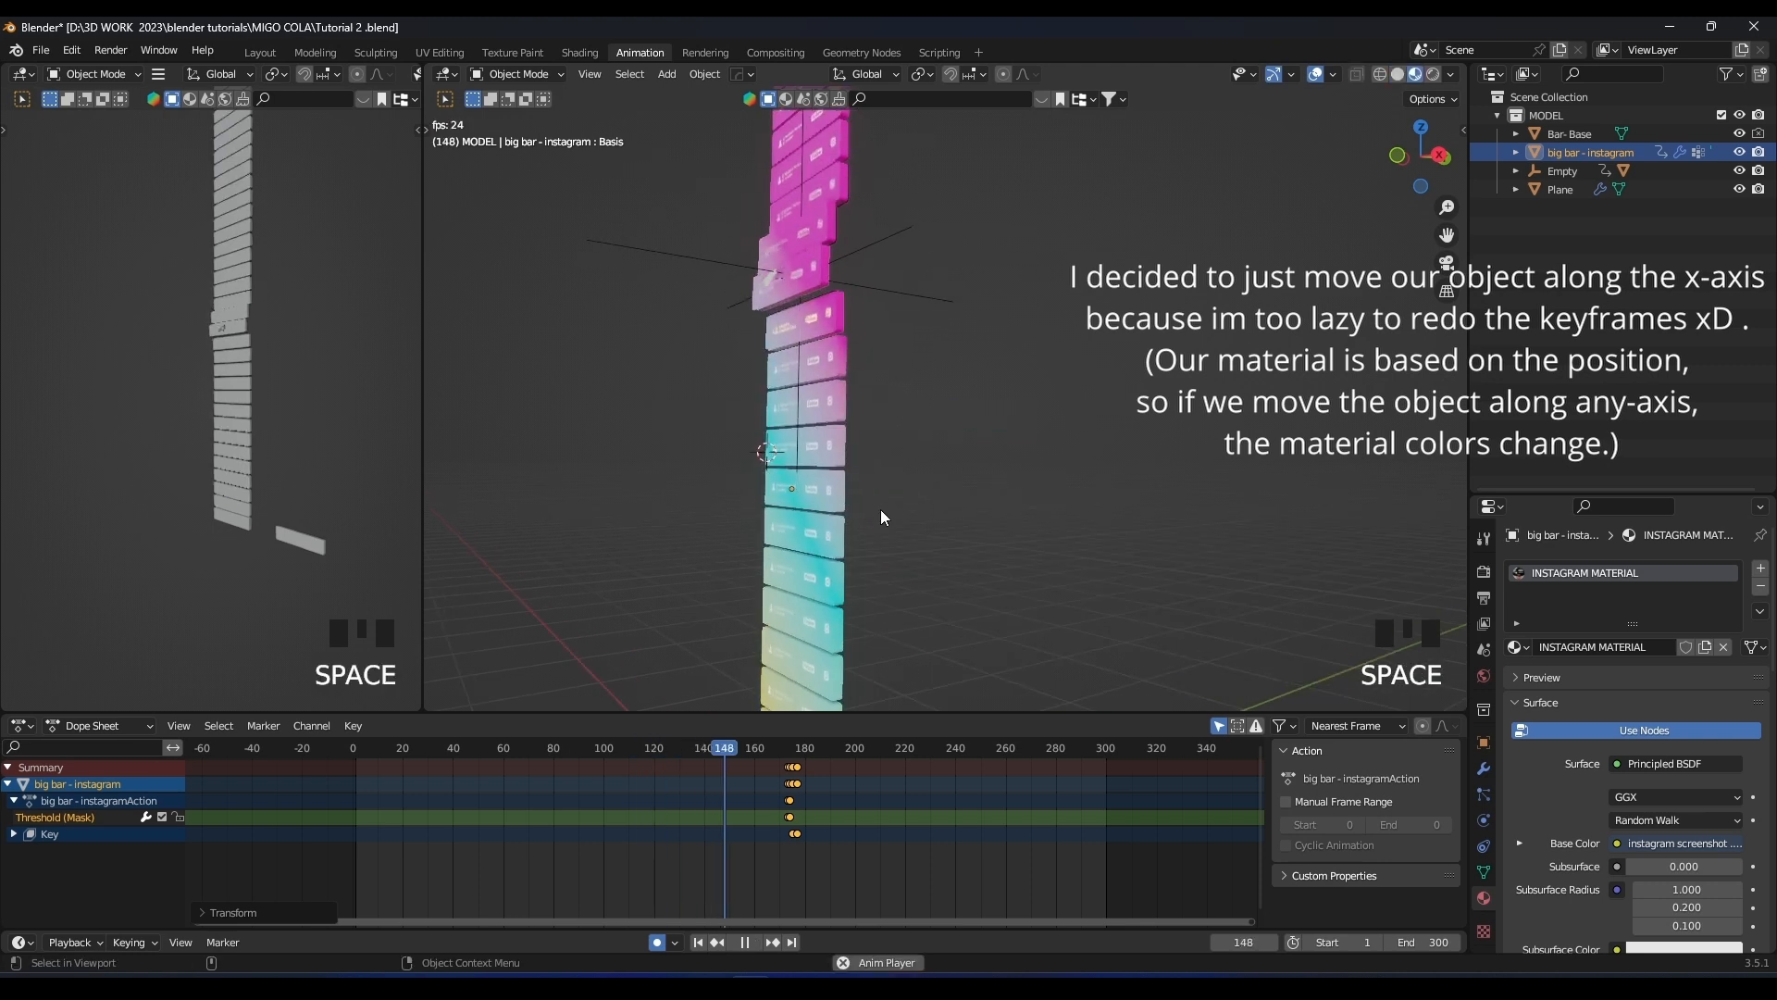
key("space")
Move the Plane bar stack along the negative X axis so its Follow buttons line up with the arrow
mouse_move(880, 509)
middle_mouse_down()
mouse_move(952, 432)
mouse_move(912, 519)
middle_mouse_up()
left_click(818, 363)
middle_click_drag(818, 363, 838, 406)
middle_click_drag(837, 405, 859, 381, "shift")
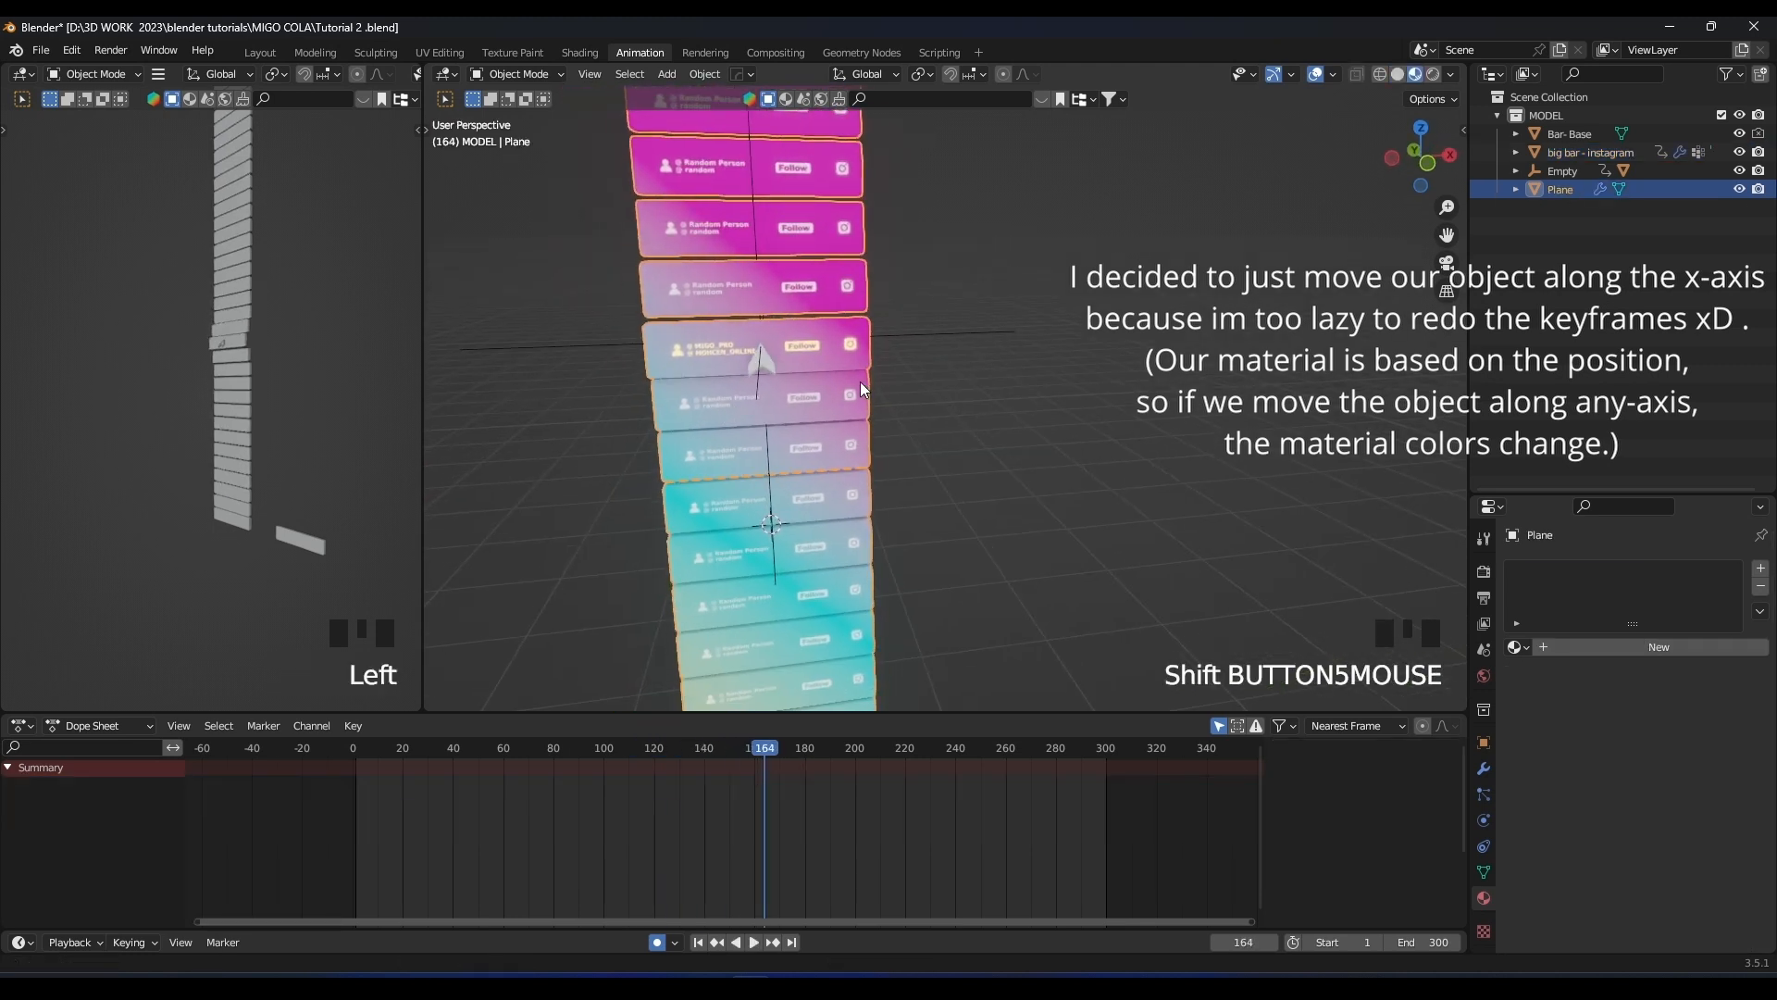
key("g")
key("x")
left_click(828, 390)
key("x")
left_click(753, 827)
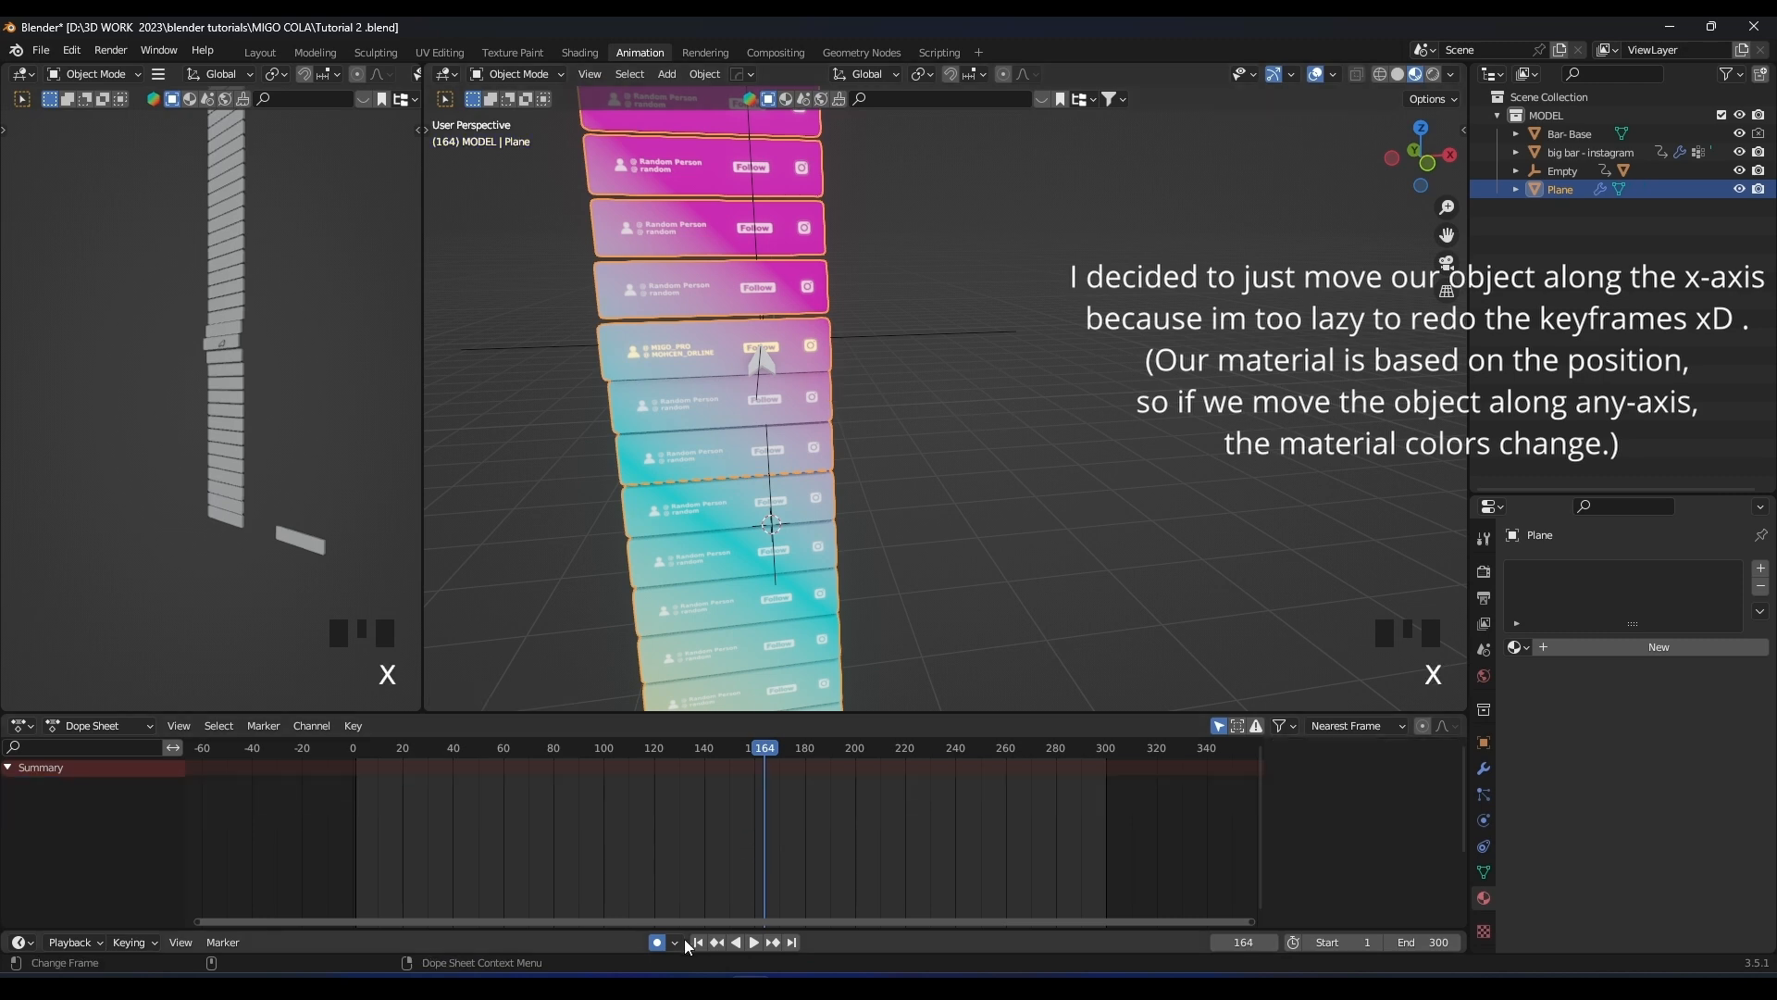
Turn off auto keying and scale the arrow object
scroll(870, 488, "up", 5)
left_click(951, 460)
key("s")
left_click(1042, 474)
middle_click_drag(1042, 474, 1095, 448, "shift")
Play back the animation from the start and examine the arrow and bars from several angles
key("space")
key("space")
left_click(355, 748)
scroll(624, 470, "down", 8)
middle_click_drag(625, 470, 778, 351)
scroll(880, 504, "up", 4)
middle_click_drag(879, 504, 986, 304, "shift")
key("space")
scroll(1165, 313, "up", 3)
middle_click_drag(1165, 313, 979, 403, "shift")
scroll(969, 489, "up", 1)
scroll(981, 296, "down", 6)
middle_click_drag(991, 294, 963, 432, "shift")
scroll(959, 444, "up", 2)
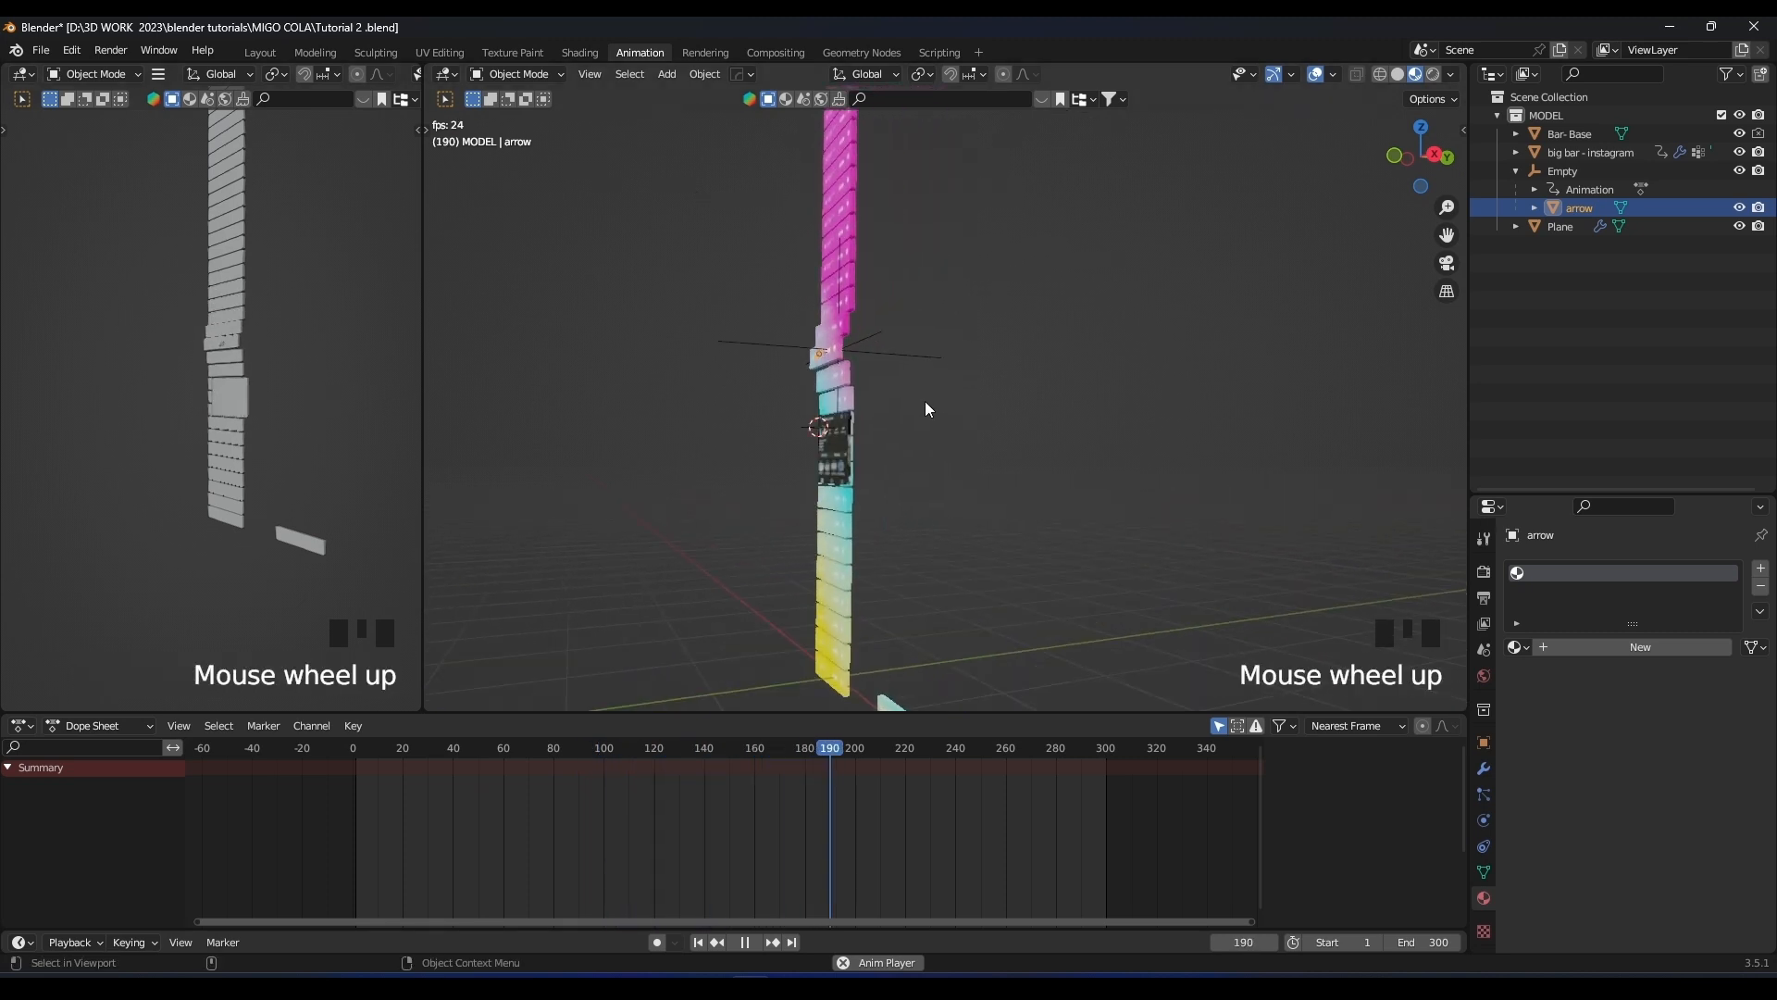
key("space")
scroll(963, 444, "up", 1, "shift")
Raise the Instagram profile card about 0.44 m along Z and align it along X with the bar stack, directly beneath the MIGO_PRO bar
left_click(913, 490)
key("KP_1")
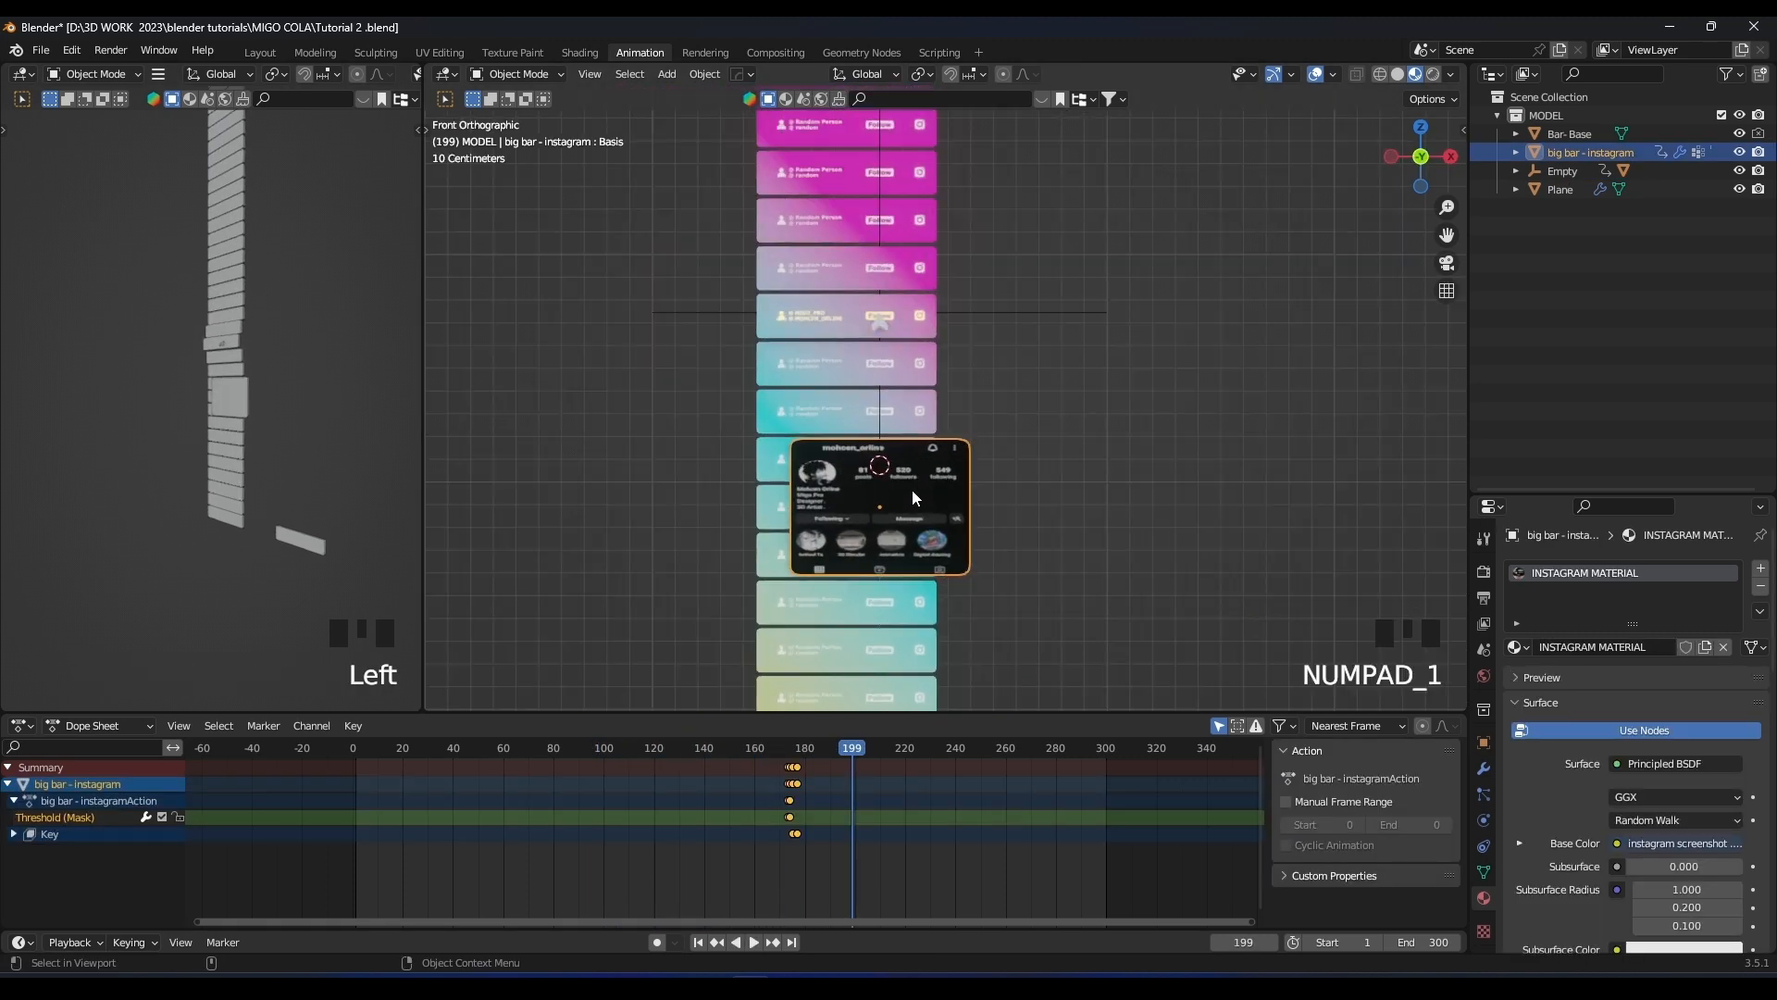
scroll(952, 399, "up", 3)
key("g")
key("g")
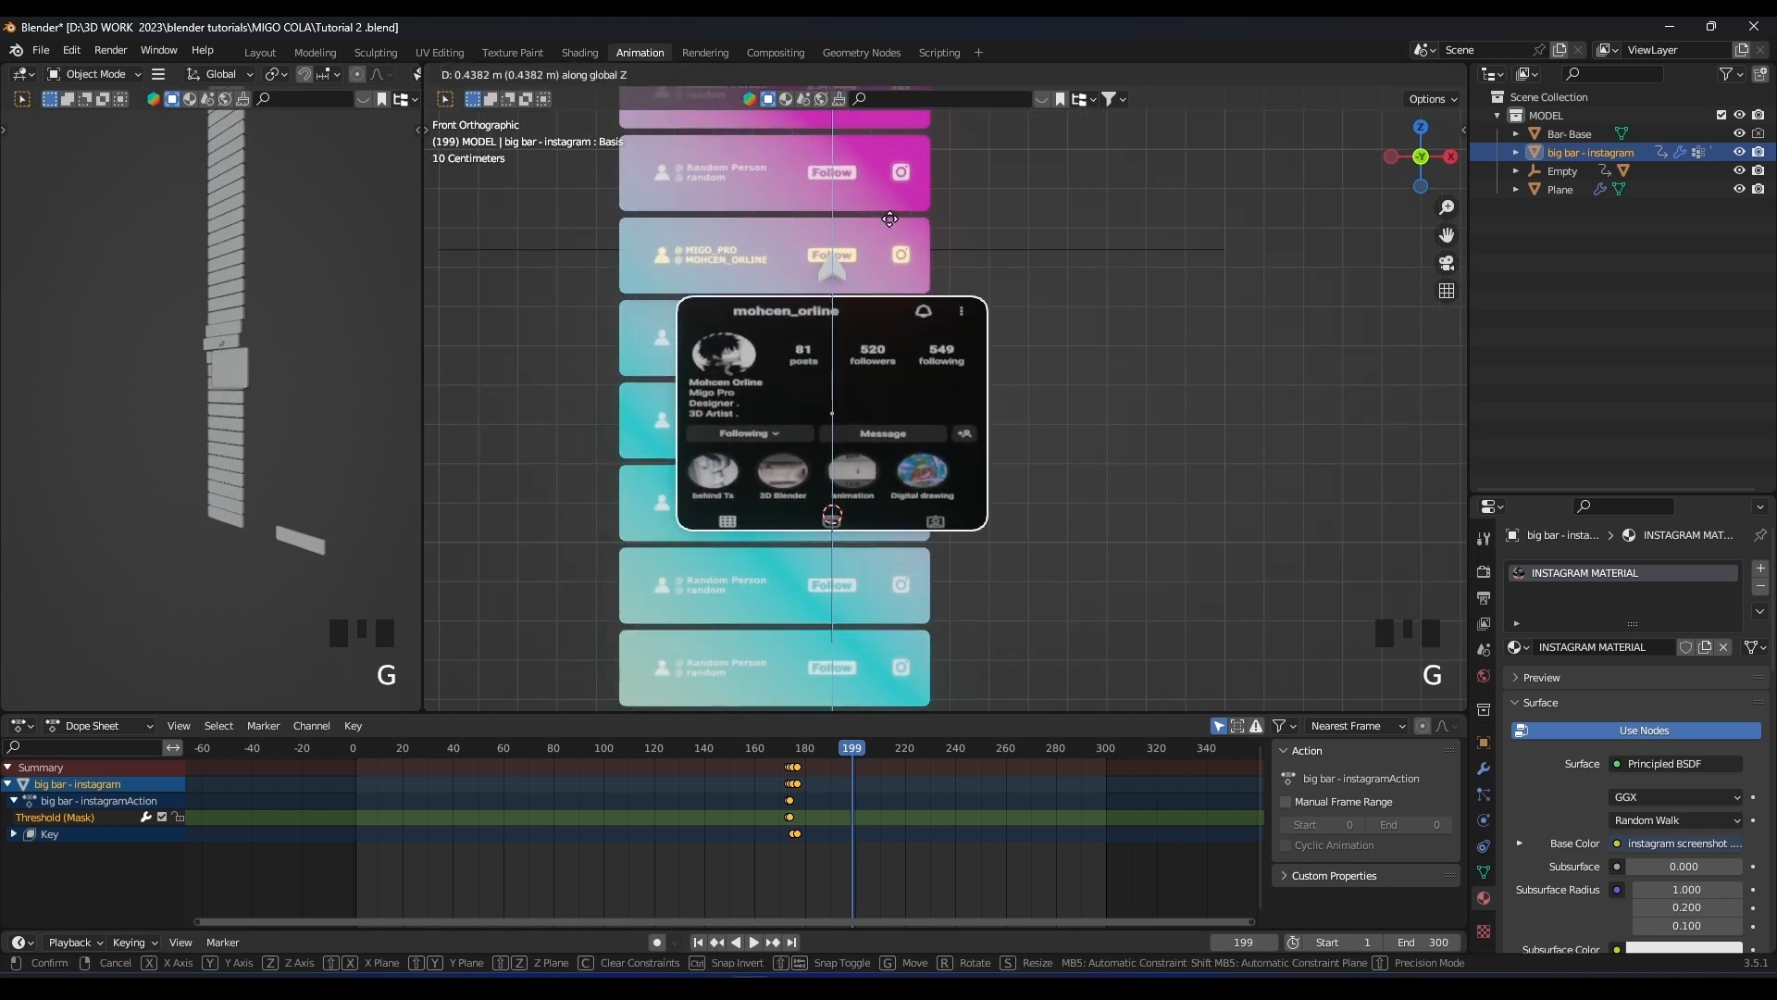
left_click(883, 224)
left_click(750, 748)
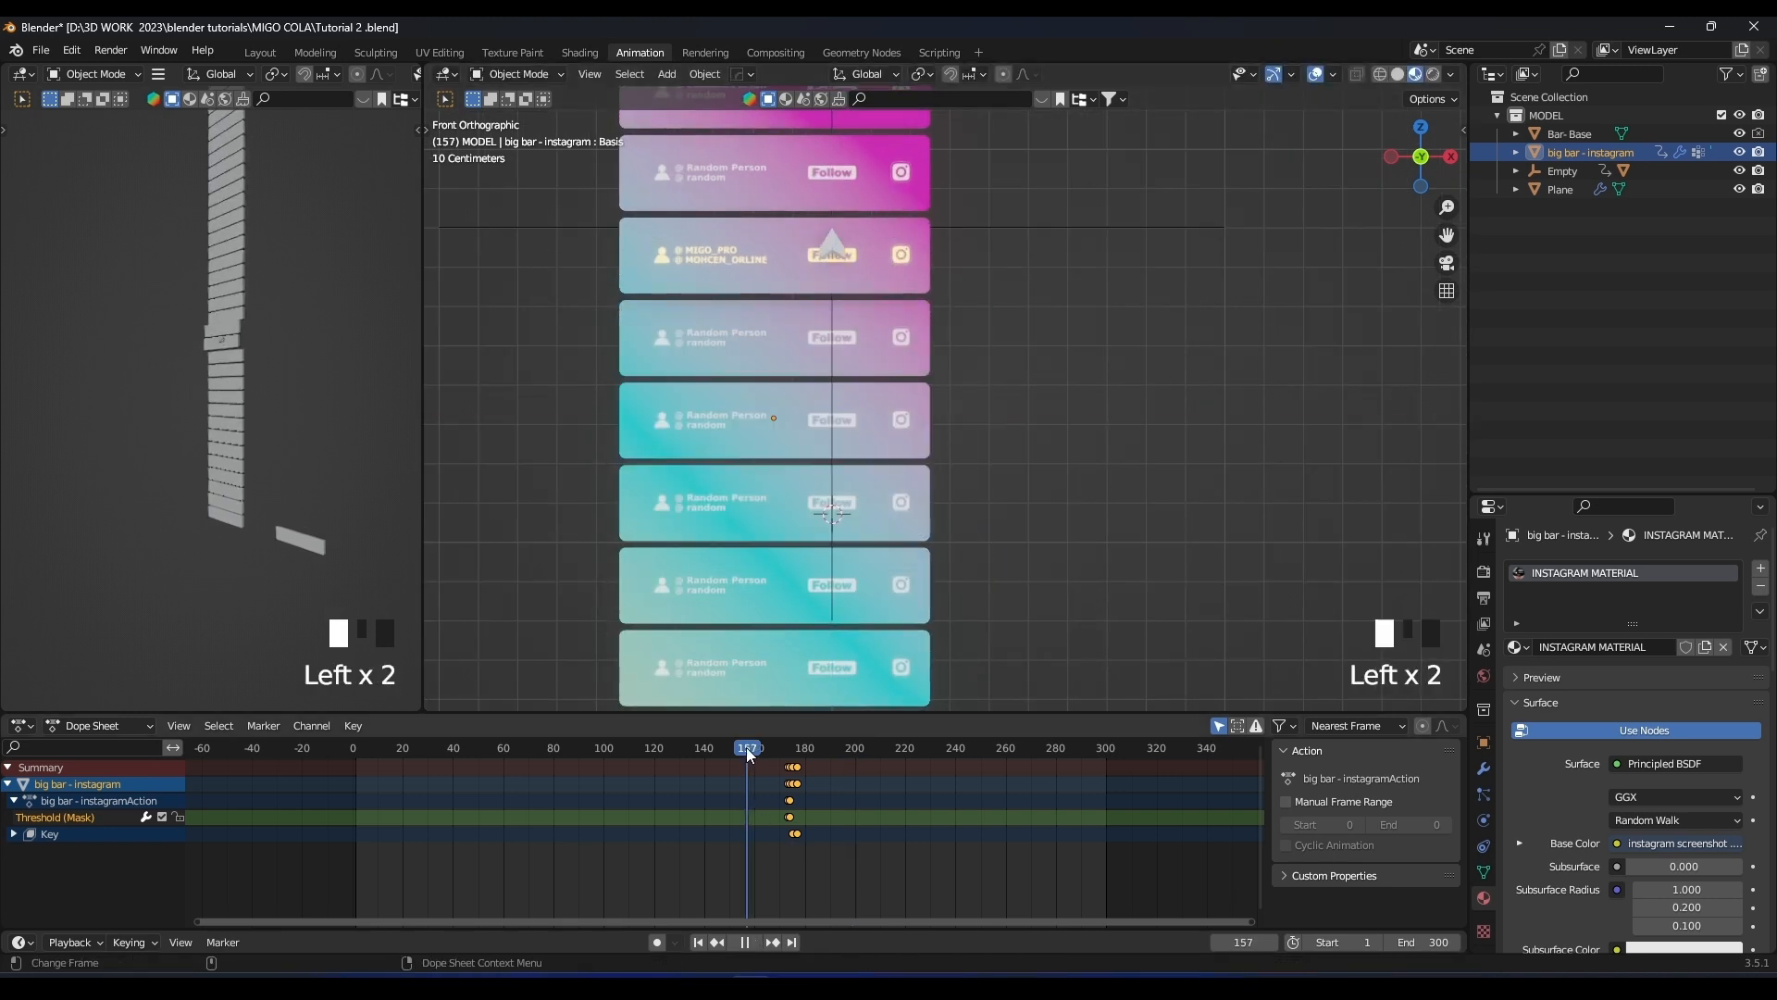
left_click_drag(790, 752, 806, 751)
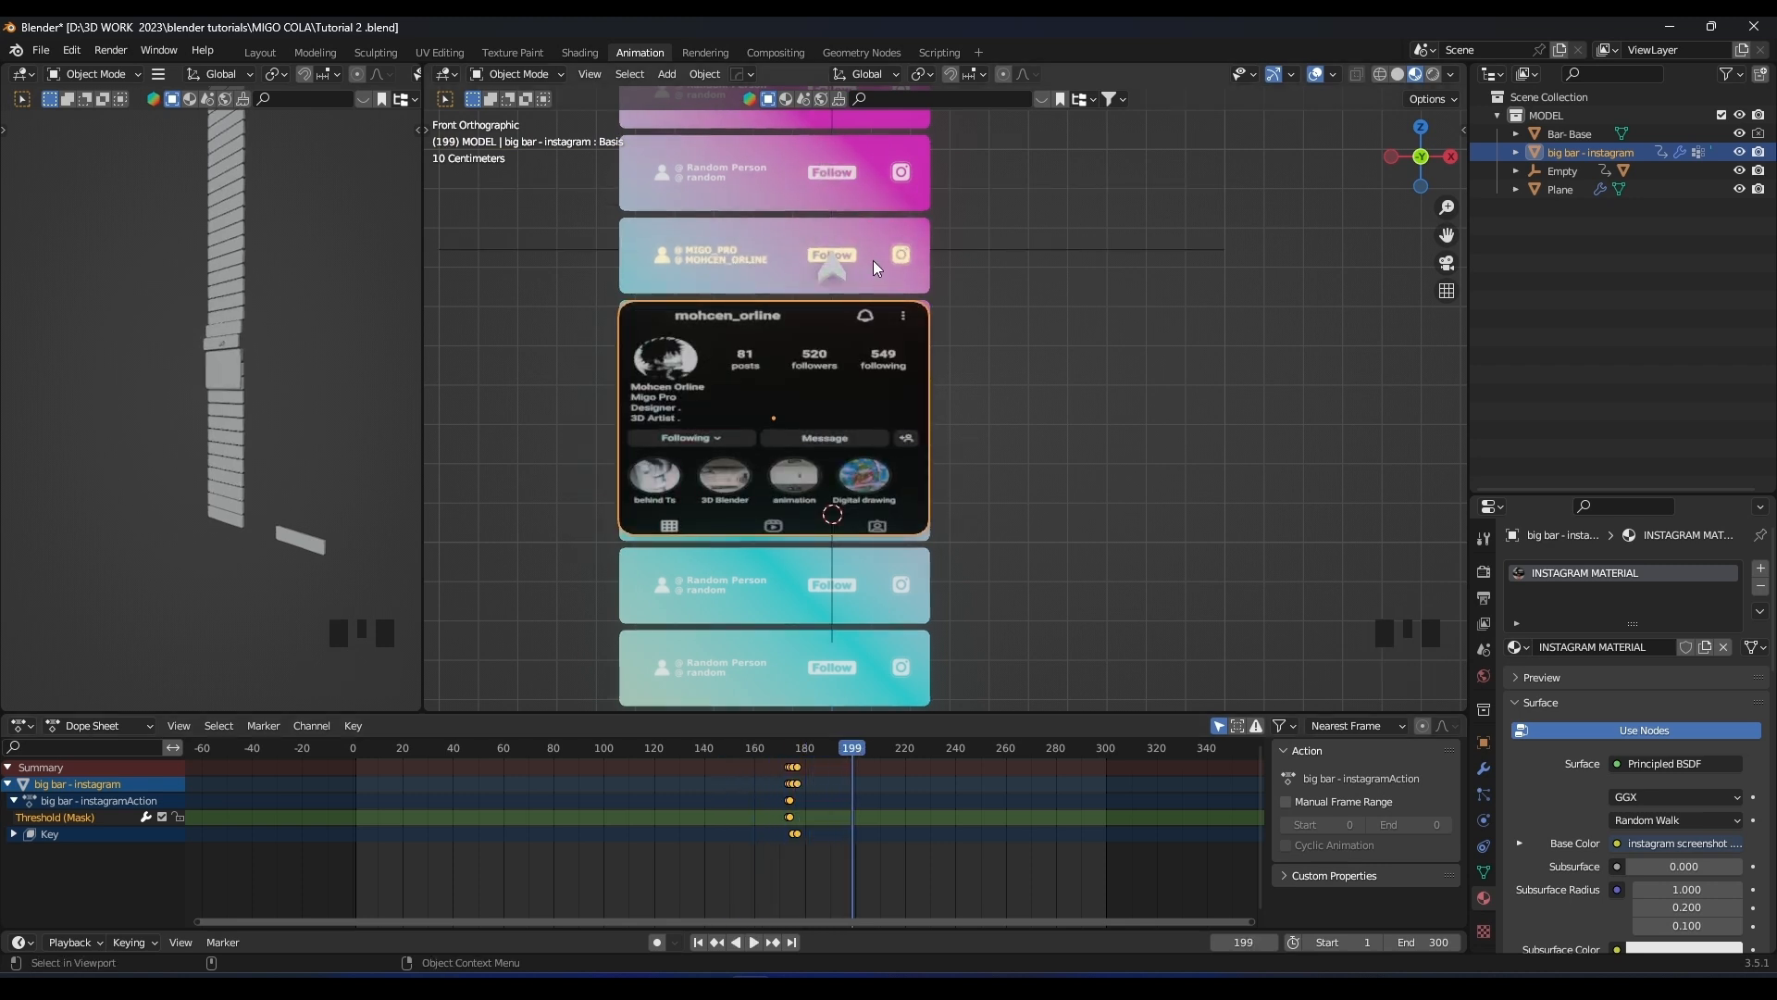
Duplicate the Empty's frame 160 keyframe to about frame 191
left_click(978, 246)
left_click(750, 818)
key("shift+d")
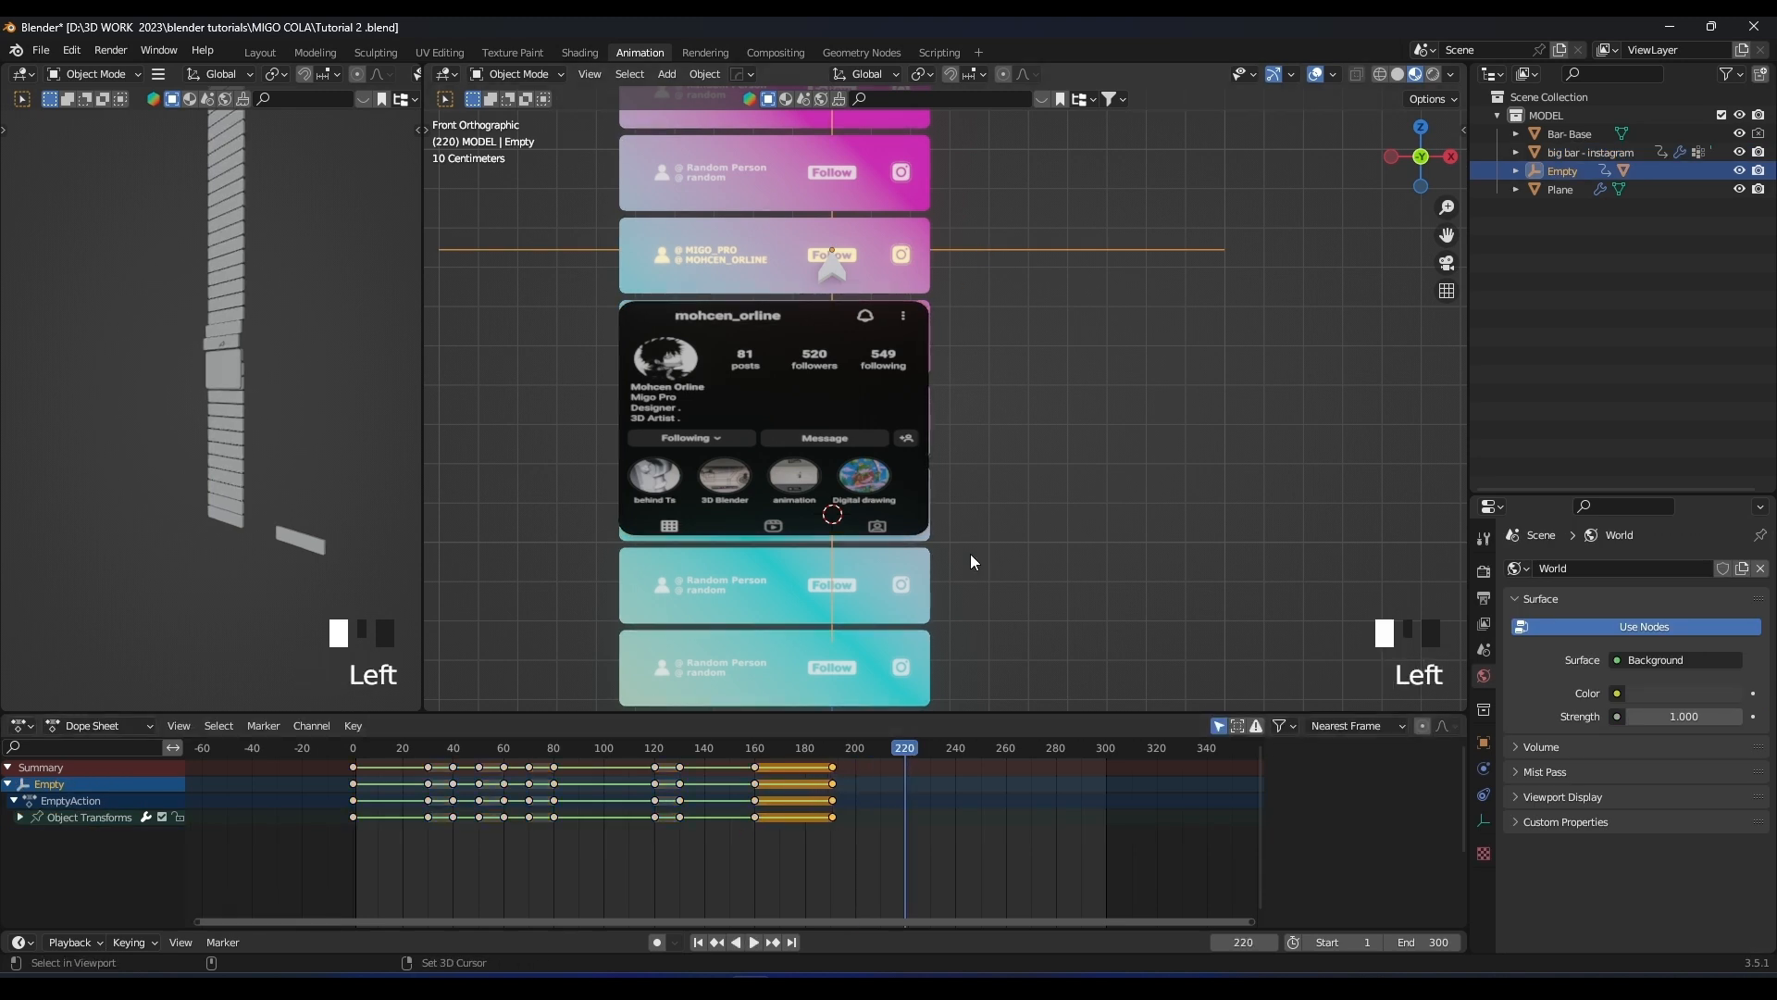
Try repositioning the Empty at frame 220 with moves along Z and about -0.2 m along Y
middle_click_drag(972, 562, 1001, 562, "shift")
key("g")
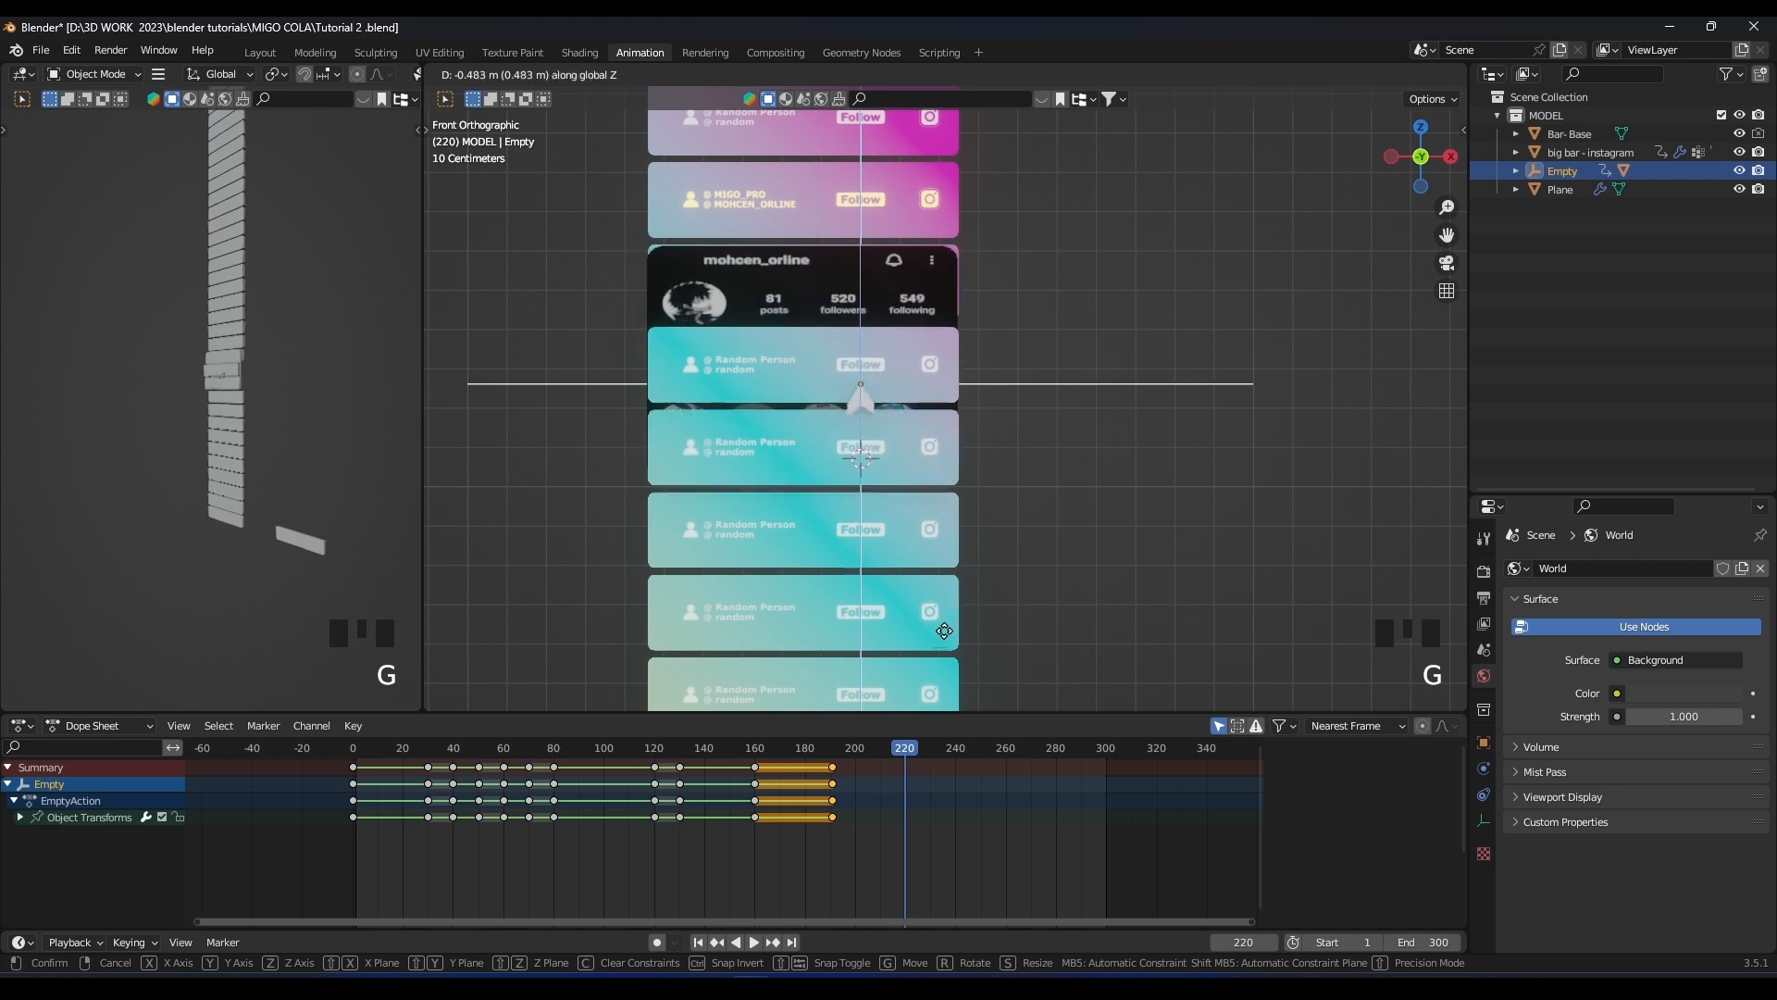
left_click(928, 454)
middle_click_drag(928, 453, 833, 502)
key("g")
key("y")
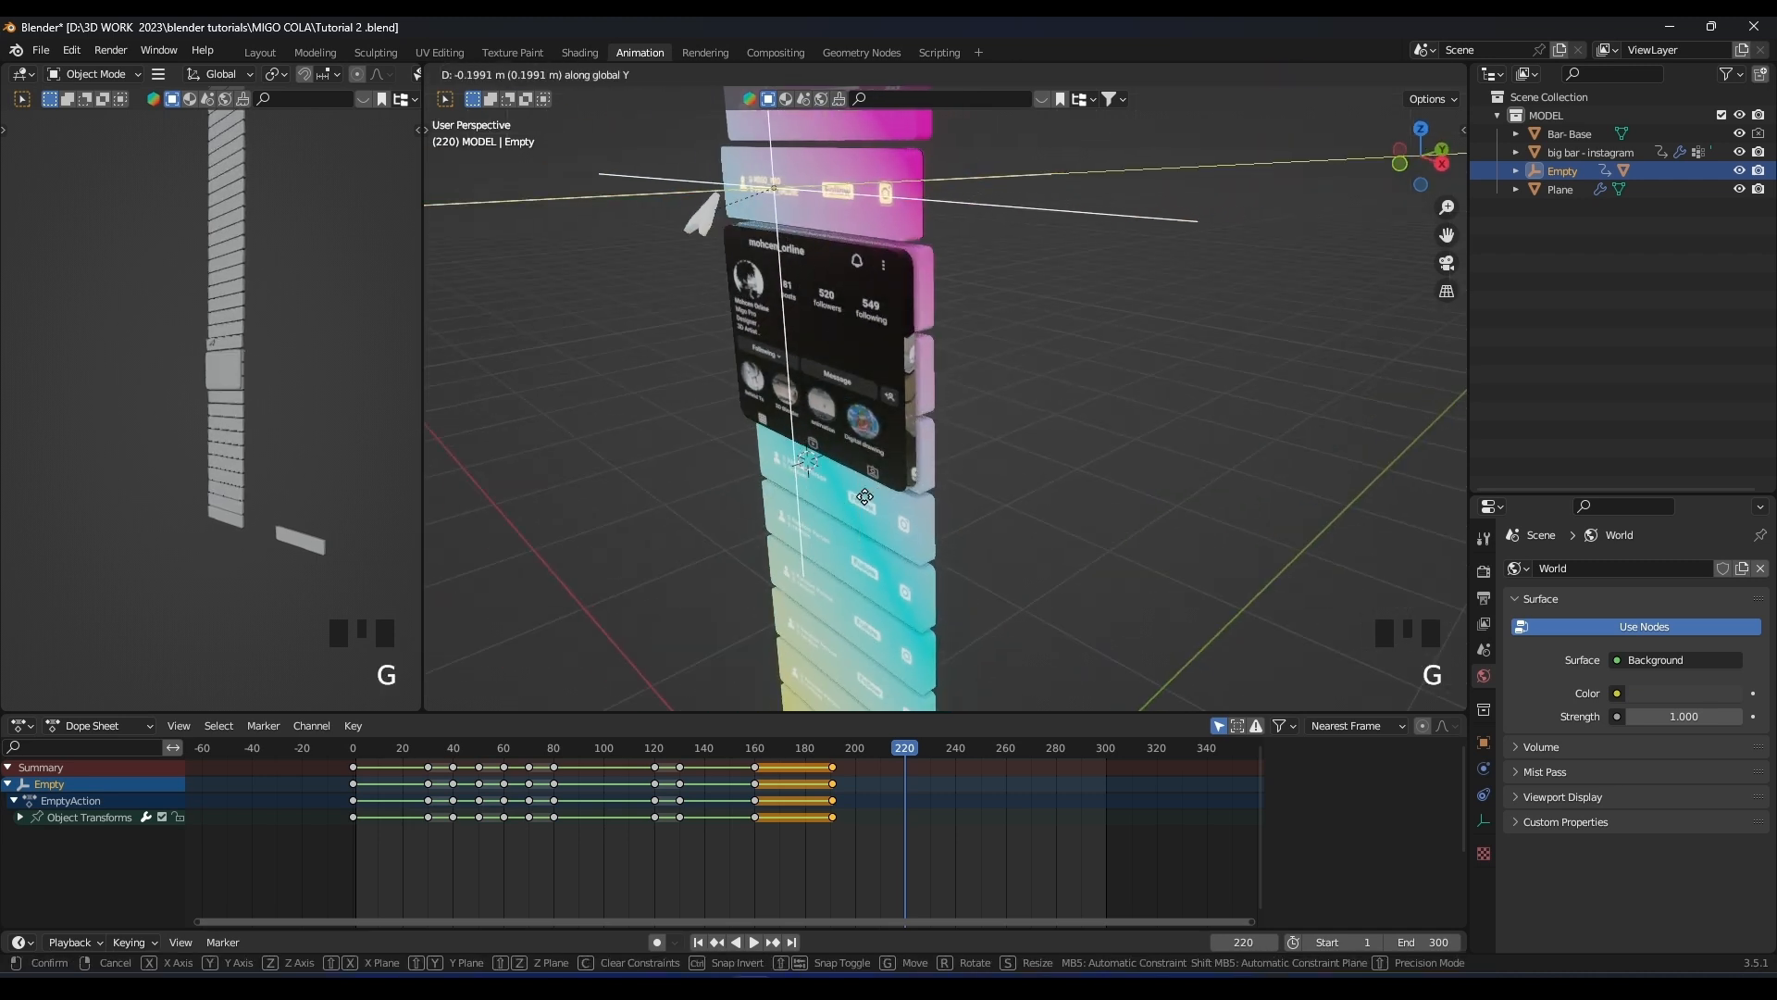
left_click(867, 497)
key("g")
key("z")
left_click(881, 115)
Try shifting the Empty about 0.15 m along Y at frame 220 so the arrow sits in front of the profile card
scroll(888, 262, "up", 1)
middle_click_drag(888, 262, 861, 294)
scroll(880, 309, "up", 1)
middle_click_drag(861, 294, 891, 324, "shift")
scroll(890, 326, "up", 2)
key("g")
key("y")
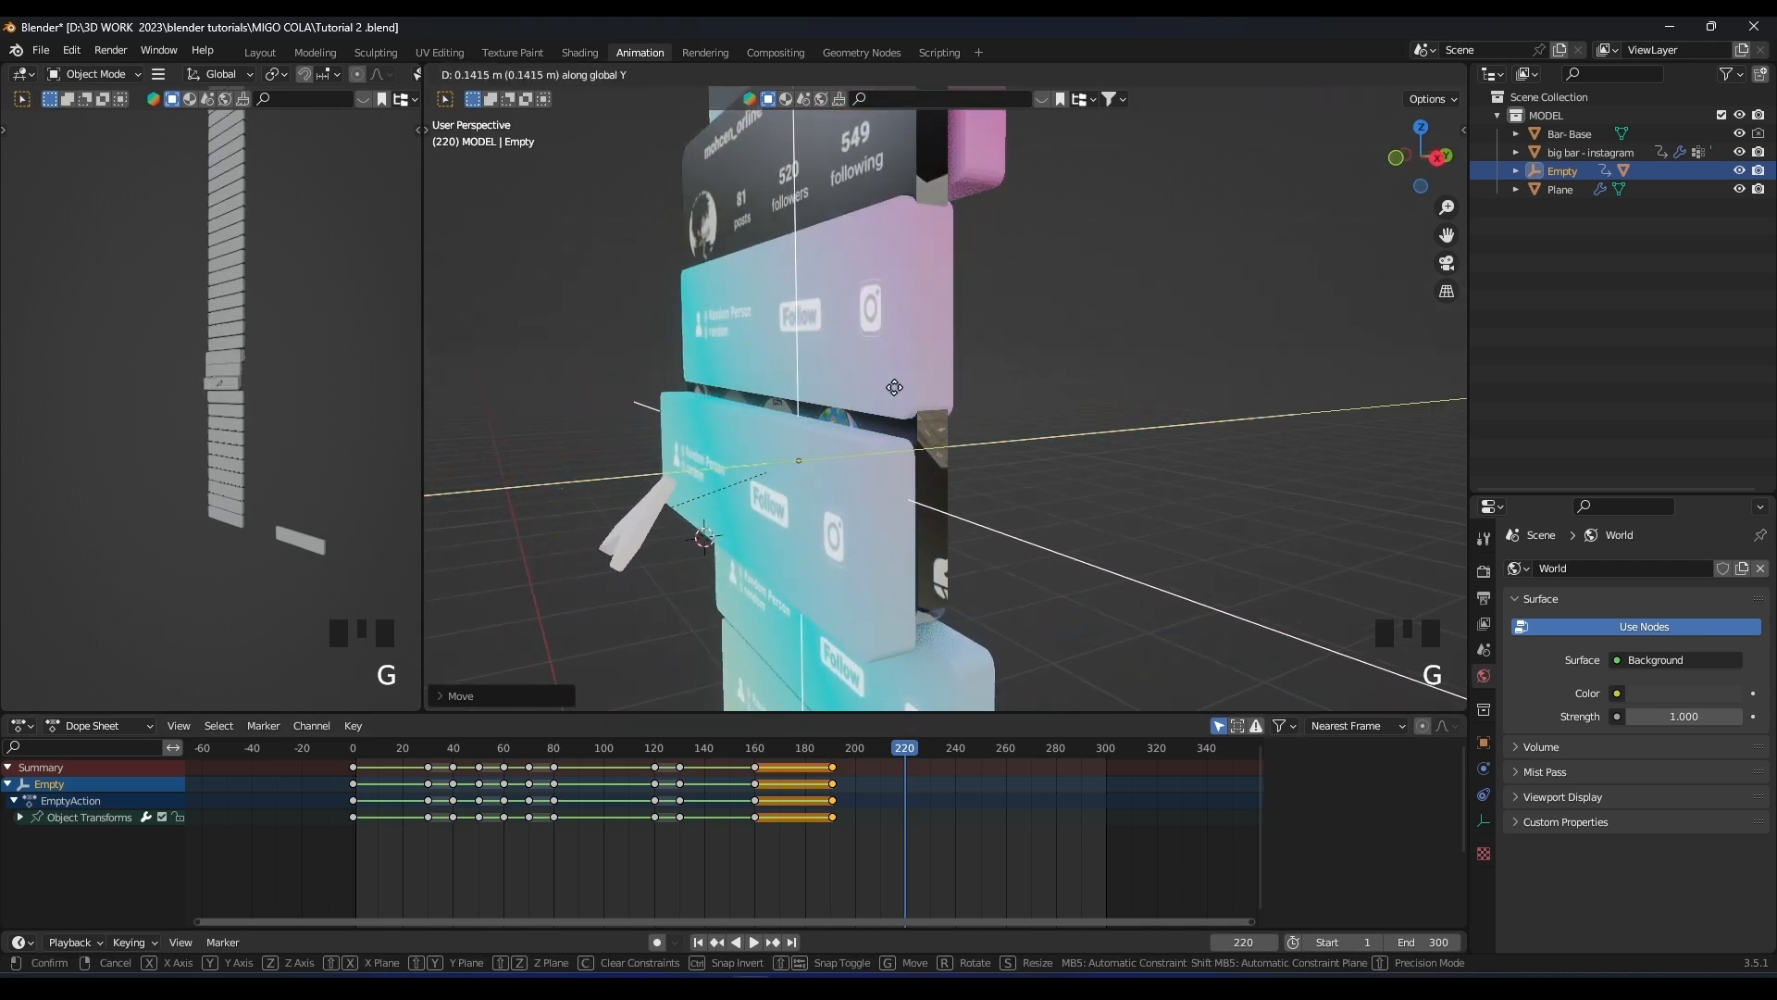
left_click(907, 385)
scroll(913, 386, "down", 3)
middle_click_drag(989, 363, 955, 376)
scroll(903, 387, "up", 3)
scroll(902, 387, "up", 2)
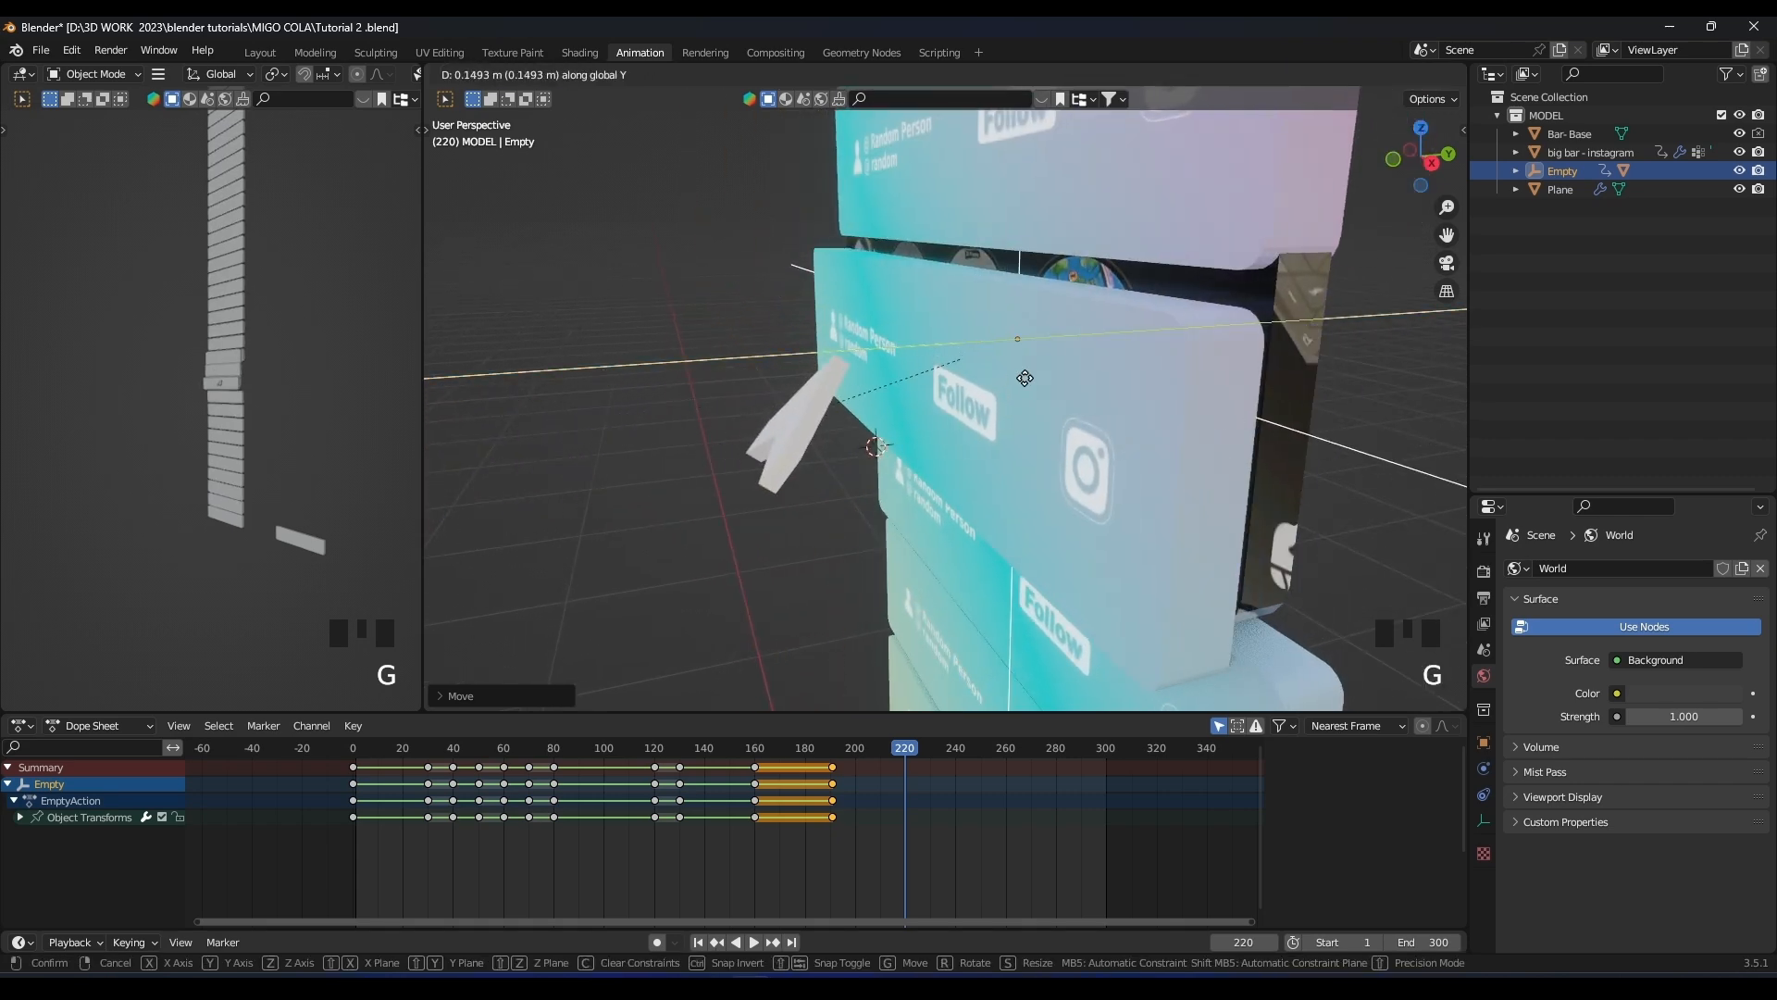
left_click(935, 581)
middle_click_drag(616, 398, 779, 396)
scroll(668, 476, "down", 4)
scroll(789, 393, "down", 5)
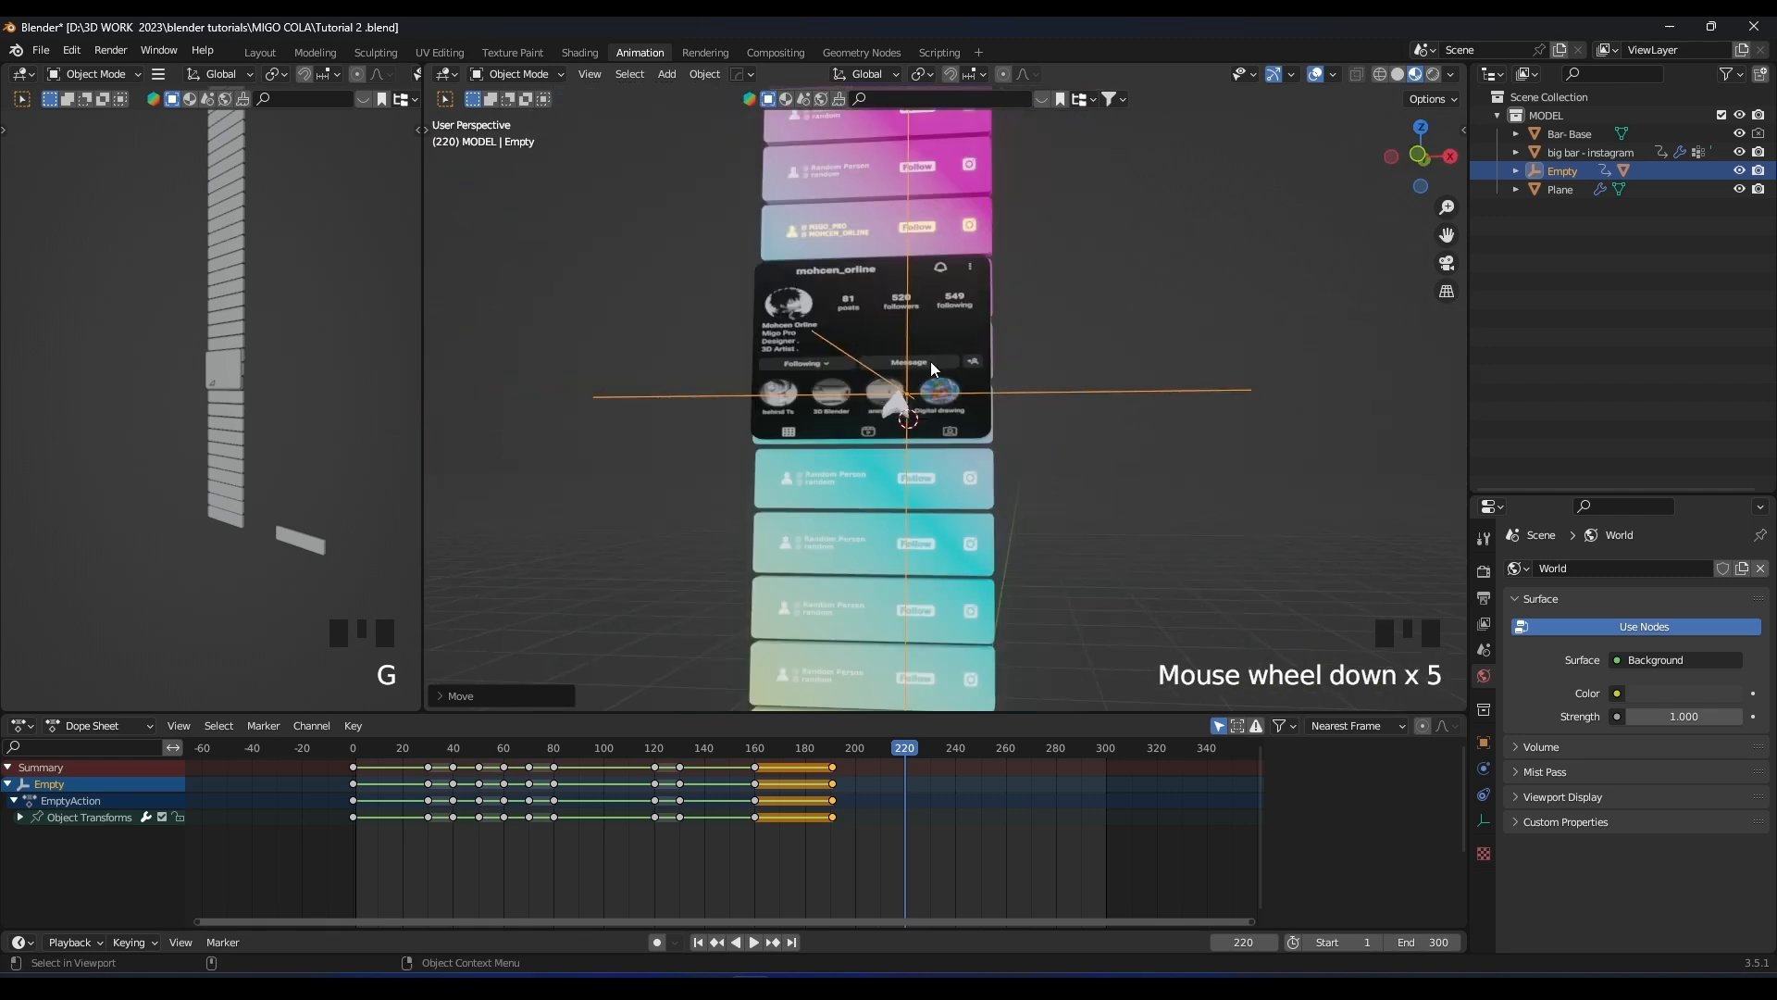
Turn on auto keying and keyframe the arrow's position at frame 220 with a Y-axis move, undoing a trial move along X
left_click(1017, 361)
middle_click_drag(1016, 361, 893, 480)
left_click(912, 419)
left_click(915, 419)
left_click(913, 421)
key("g")
key("x")
left_click(849, 419)
key("ctrl+z")
key("g")
key("y")
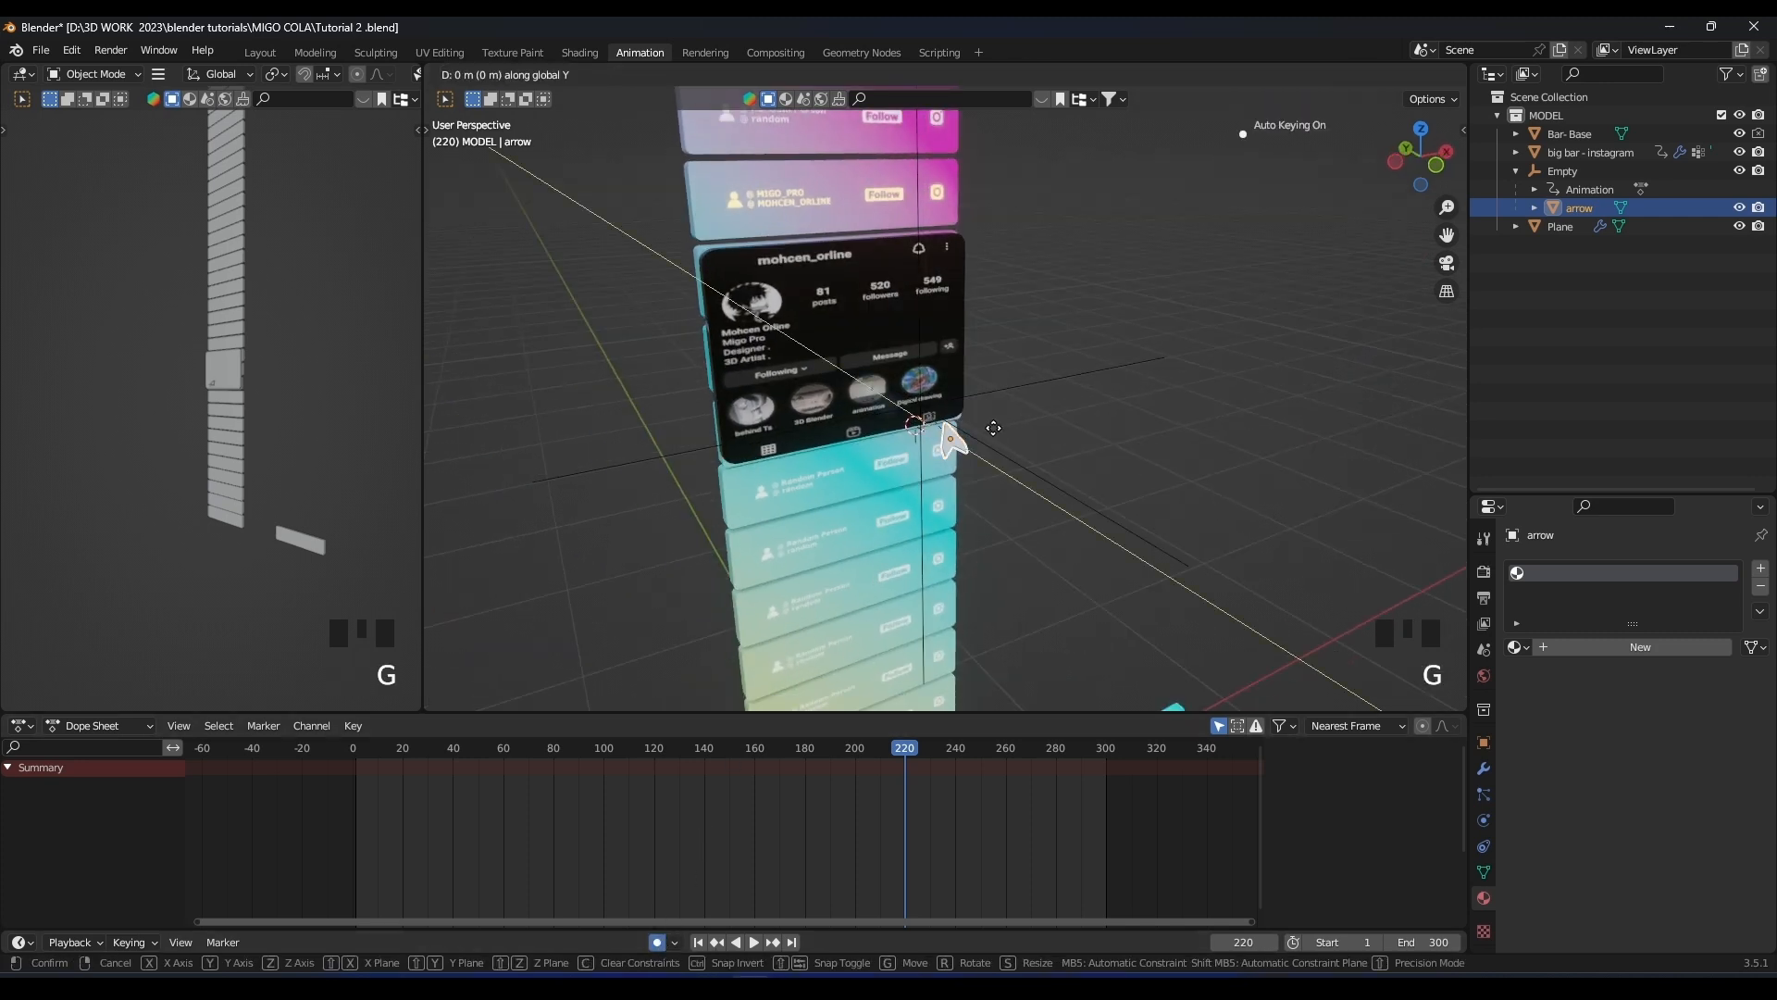
left_click(994, 425)
middle_click_drag(996, 425, 1049, 414)
Shift the arrow's keyframe from frame 220 to about frame 181
left_click_drag(916, 746, 804, 748)
key("g")
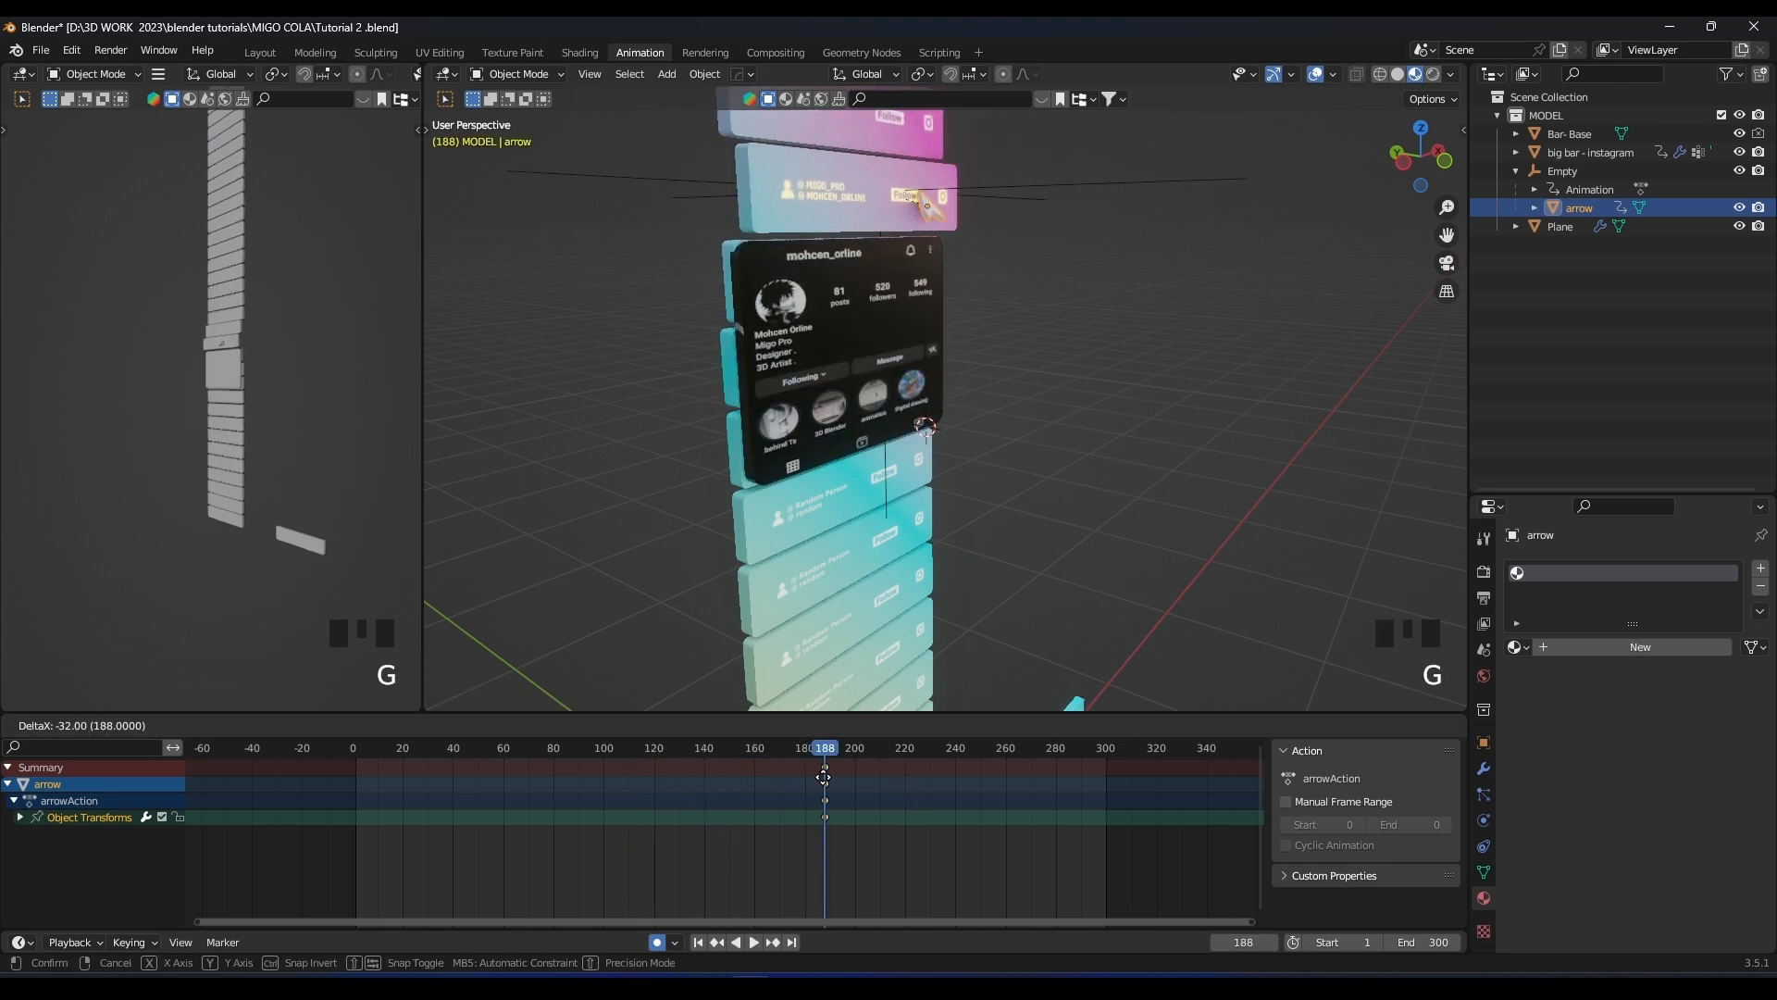
left_click(807, 778)
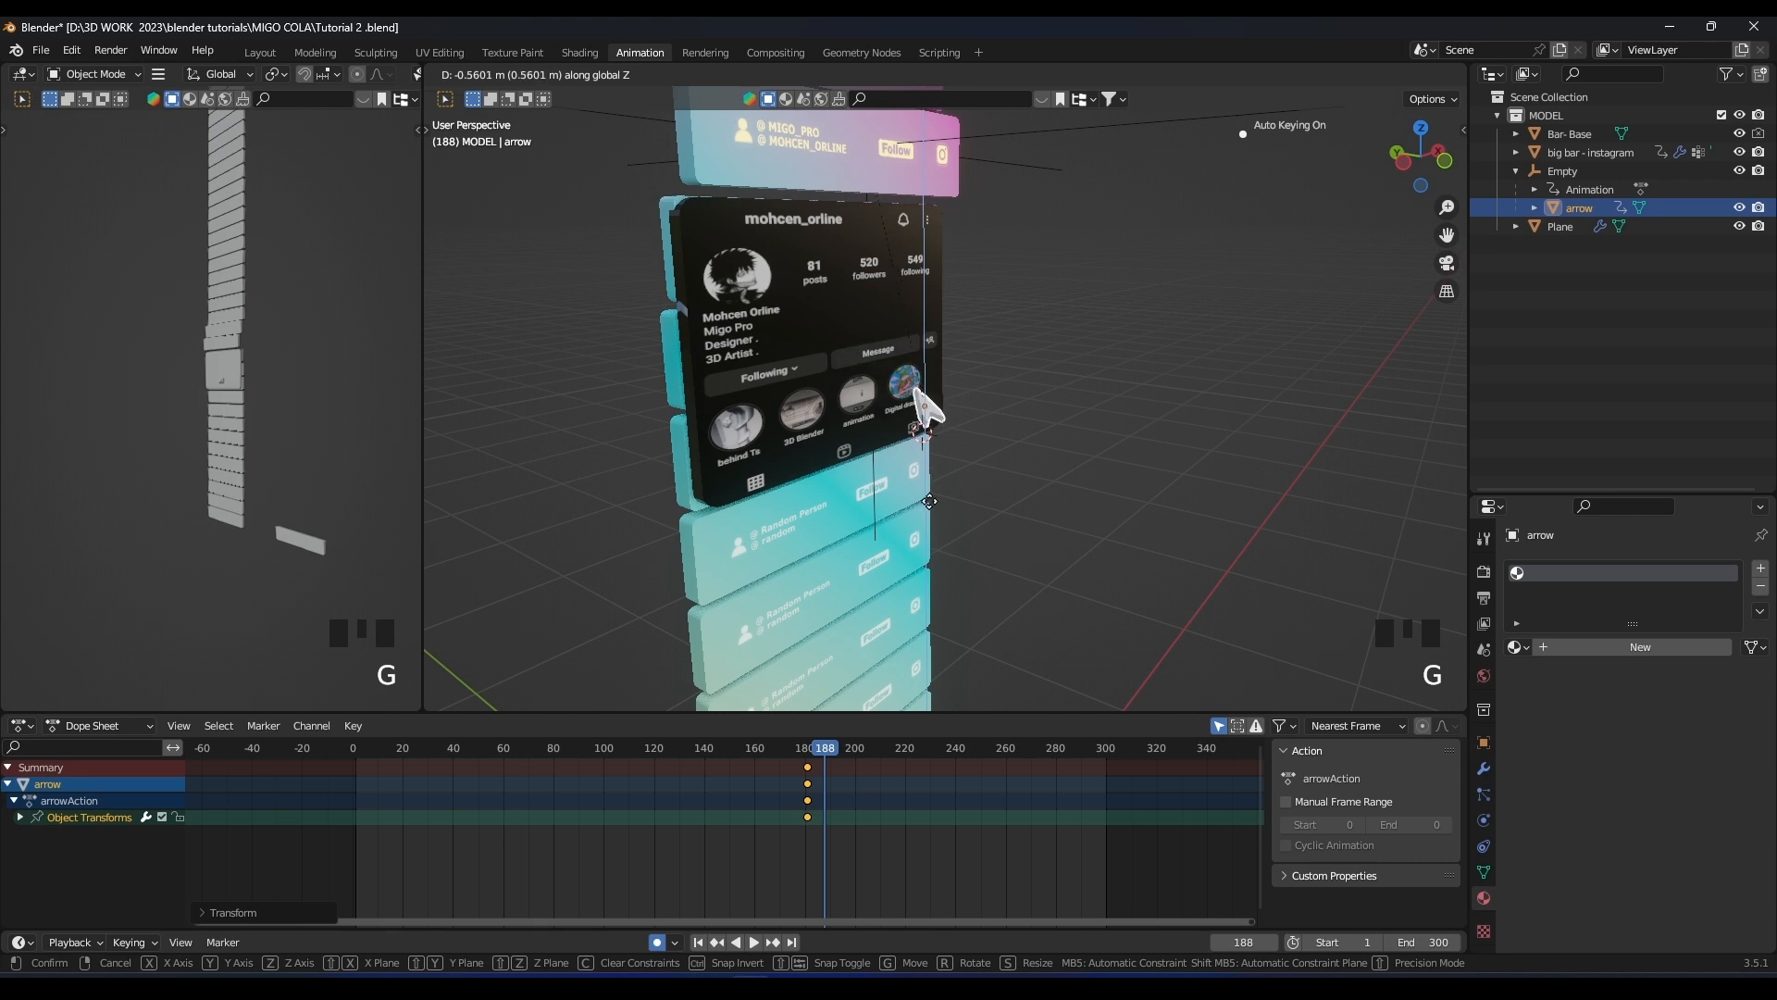
At frame 188, lower the arrow along Z to the profile card's lower edge and adjust its X and Y position
scroll(964, 453, "up", 3)
middle_click_drag(998, 481, 968, 434)
key("g")
key("x")
left_click(874, 461)
key("g")
key("y")
left_click(921, 429)
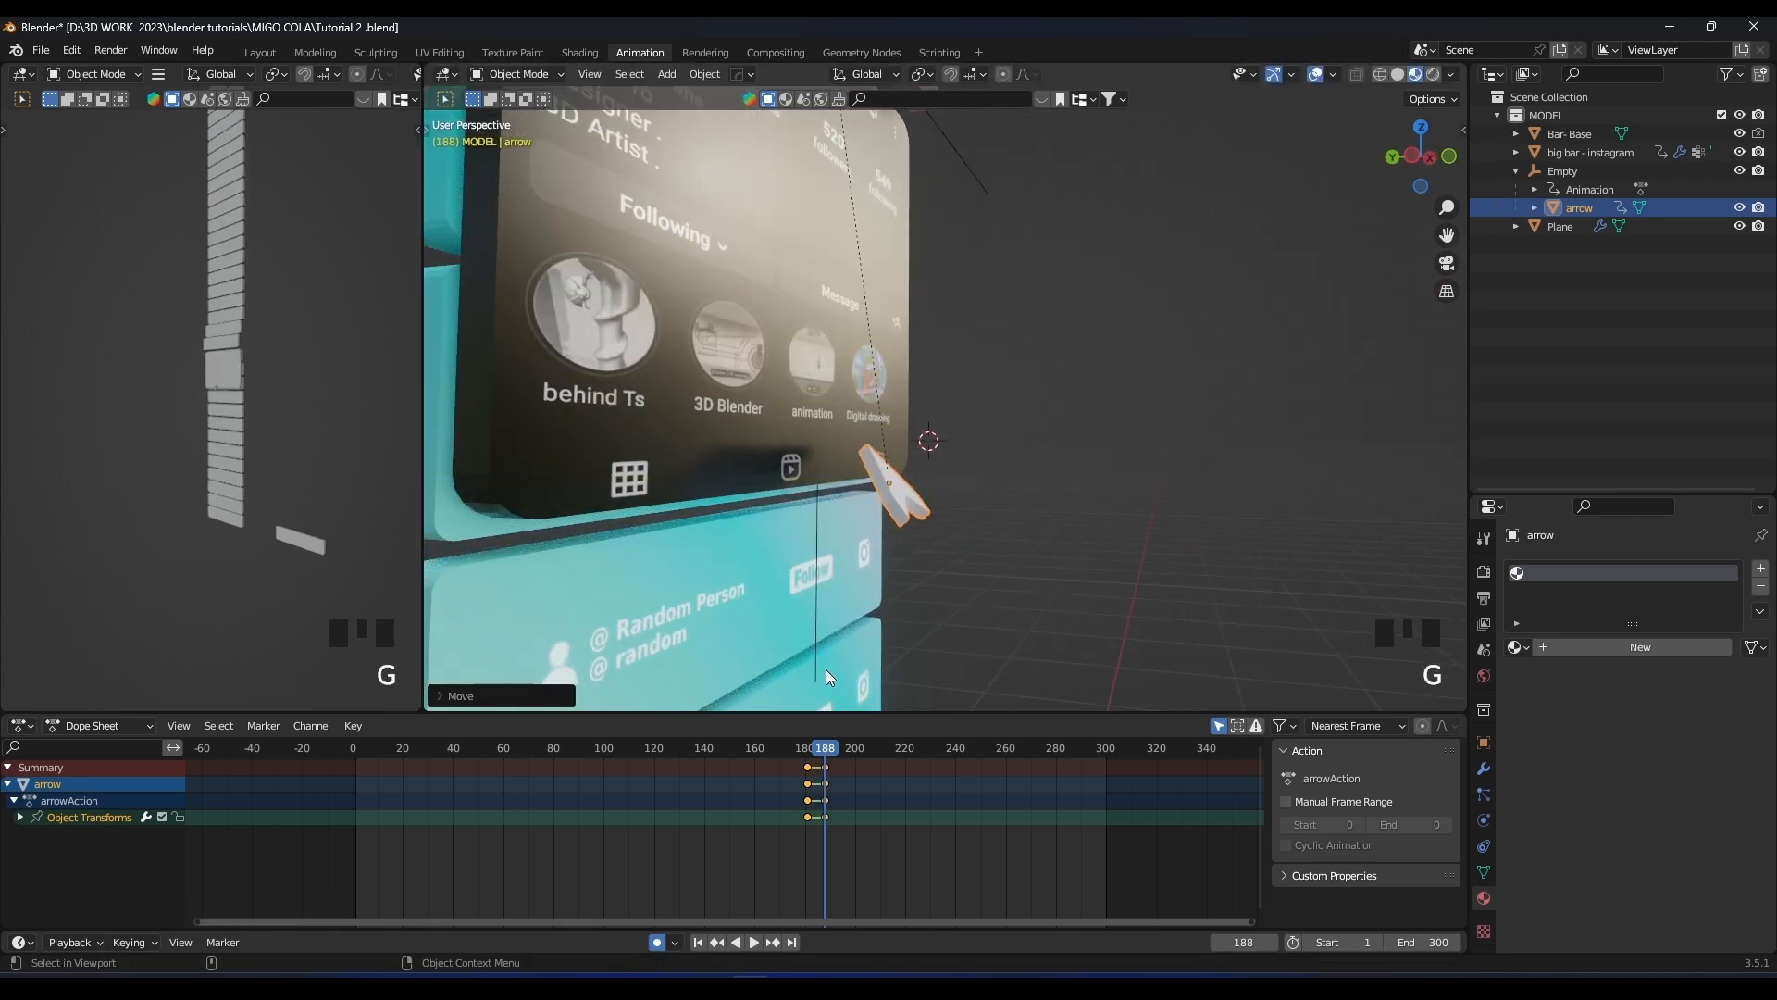
At frame 200, move the arrow along Y and X to the middle of the profile card's lower edge
left_click(852, 750)
key("g")
key("y")
left_click(916, 491)
key("g")
key("x")
left_click(911, 474)
middle_click_drag(926, 458, 808, 426)
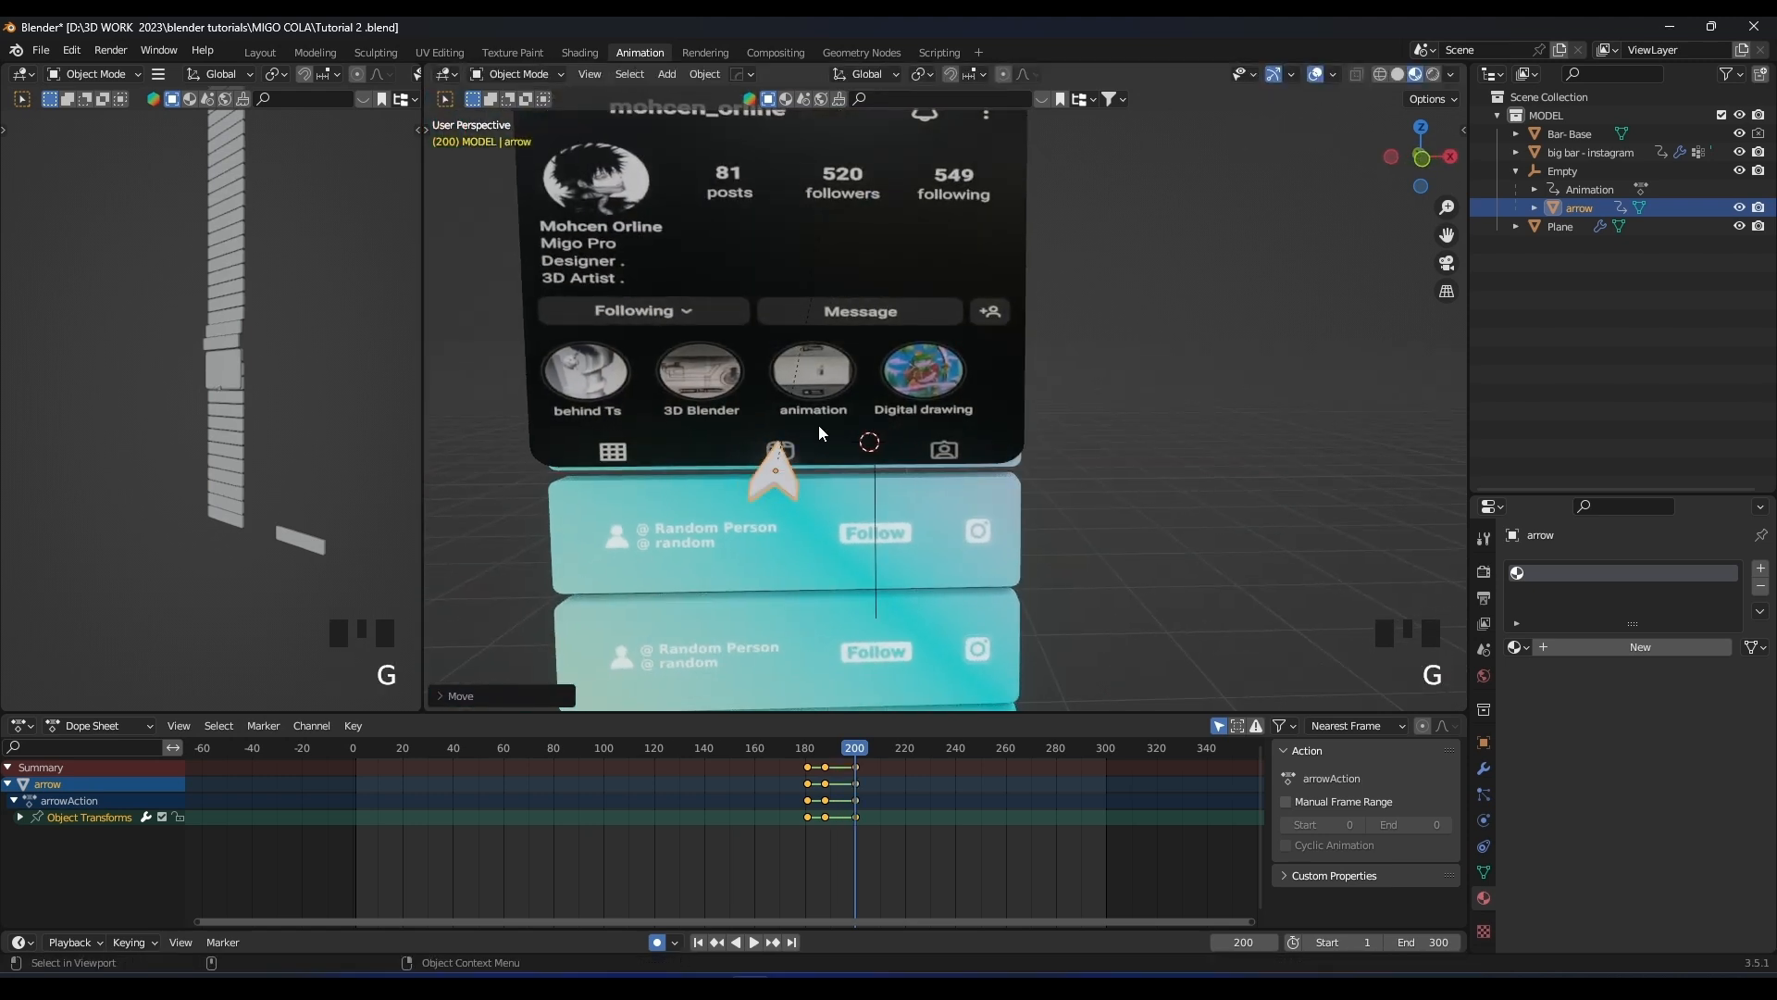
At frame 200, adjust the arrow's height along Z at the profile card's lower edge
key("KP_1")
key("g")
key("z")
left_click(818, 427)
middle_click_drag(818, 427, 795, 319)
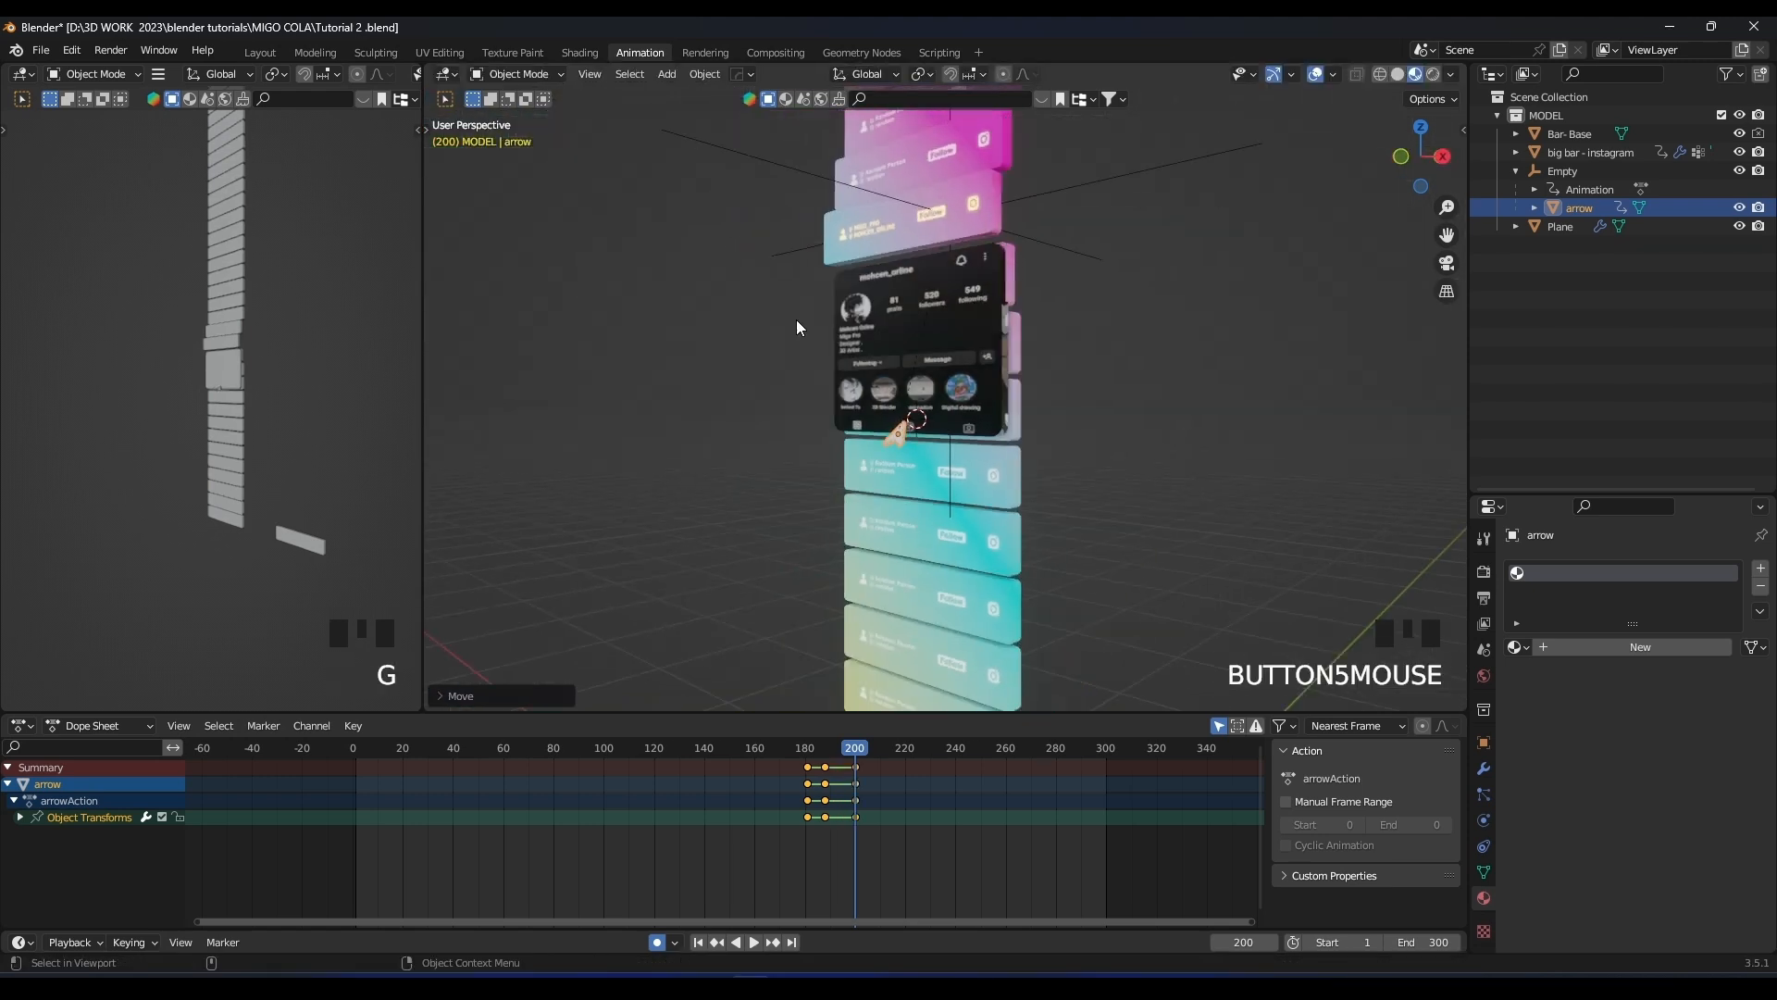
Play the animation from the start and examine the arrow's travel along the bars and onto the profile card
scroll(795, 320, "up", 2)
key("shift+Left")
key("space")
scroll(893, 350, "down", 7)
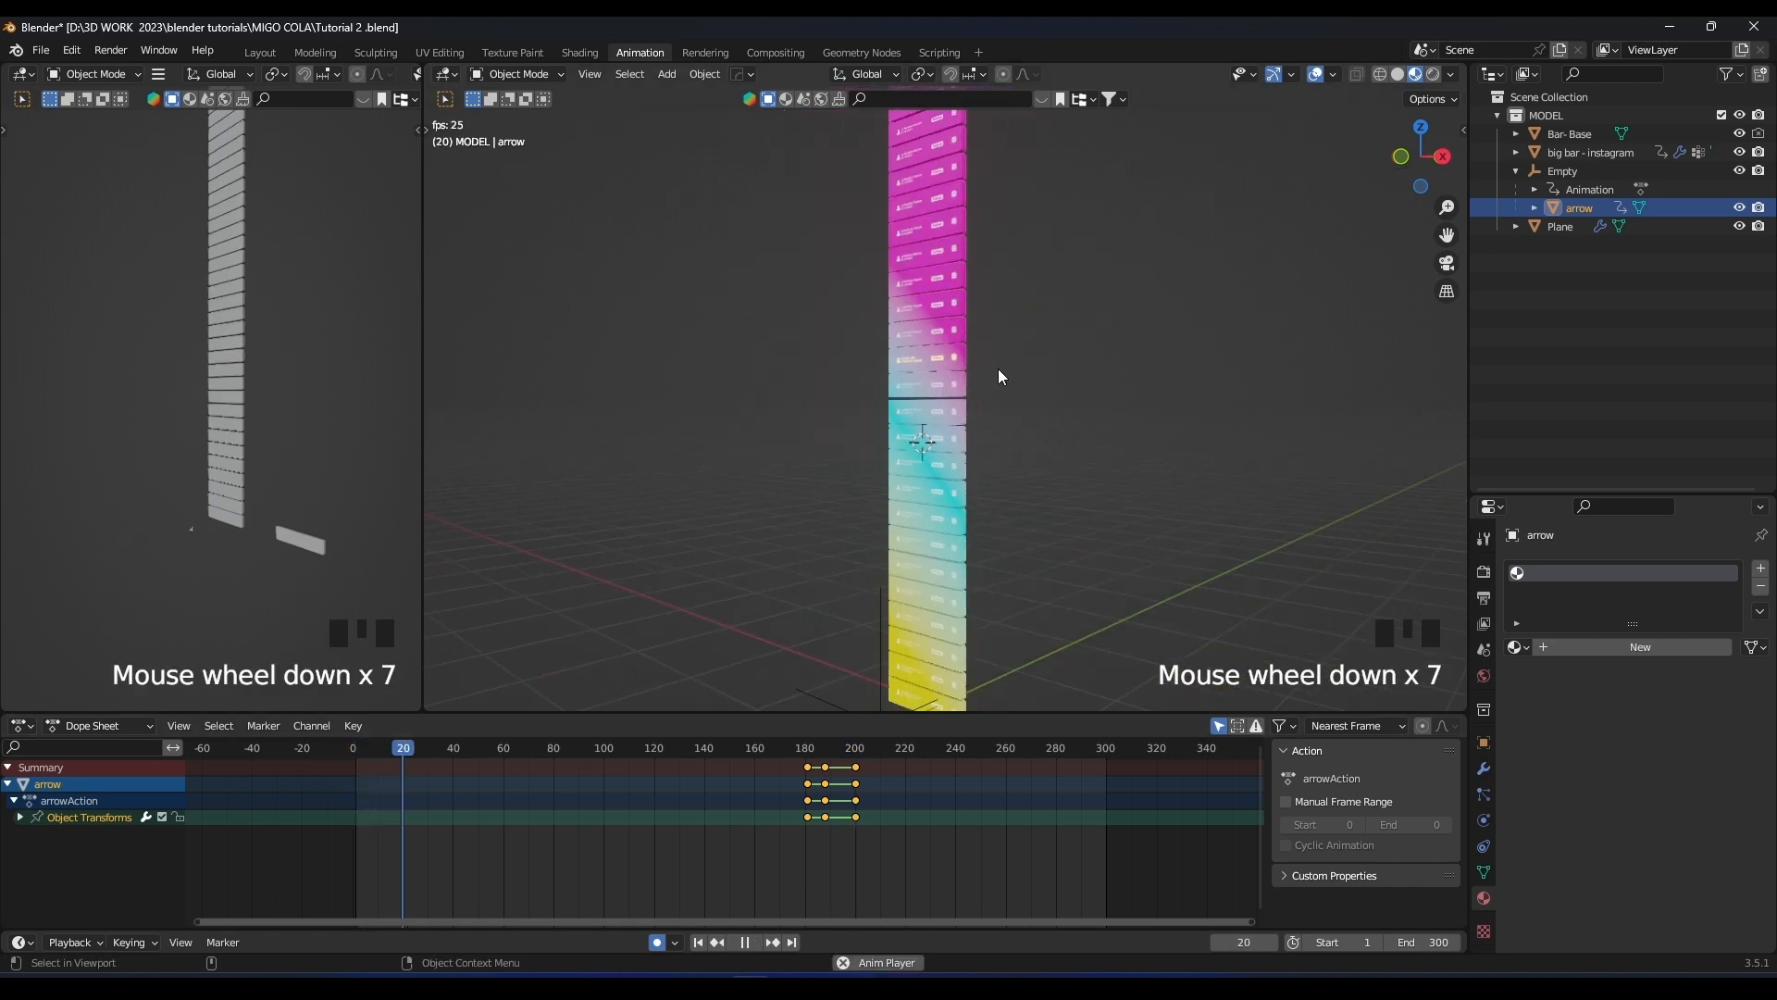
scroll(998, 368, "down", 3, "shift")
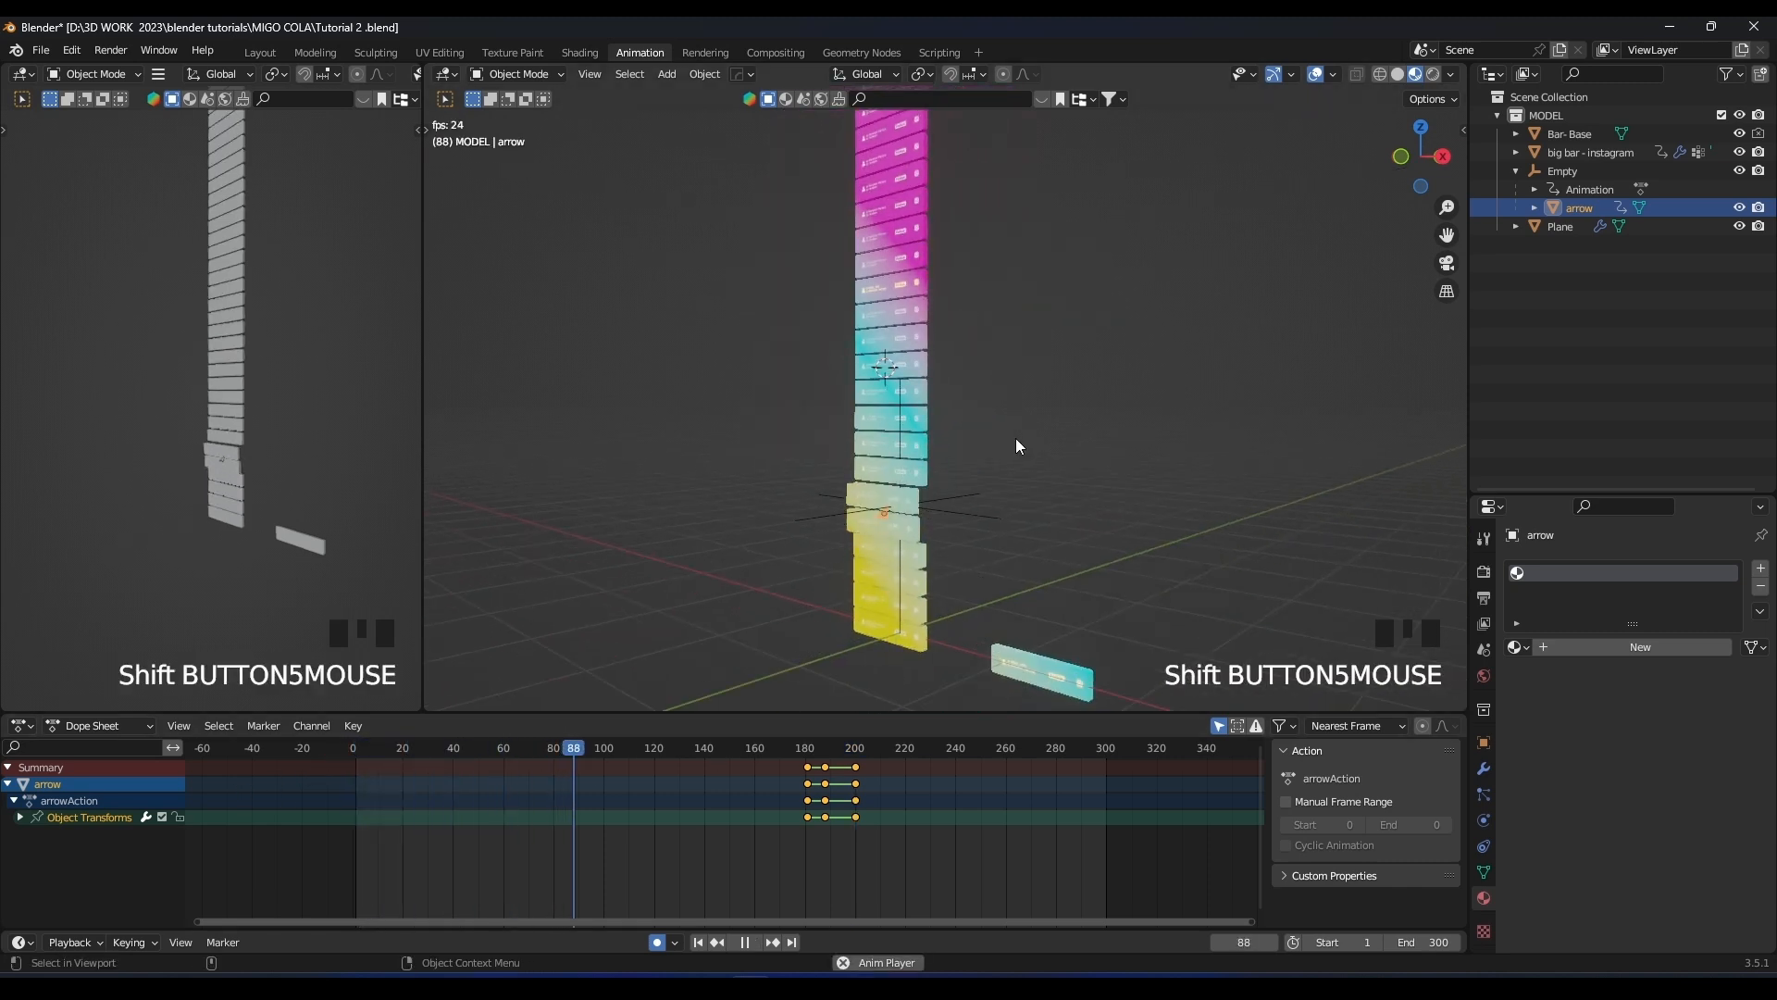
scroll(1035, 370, "down", 2, "shift")
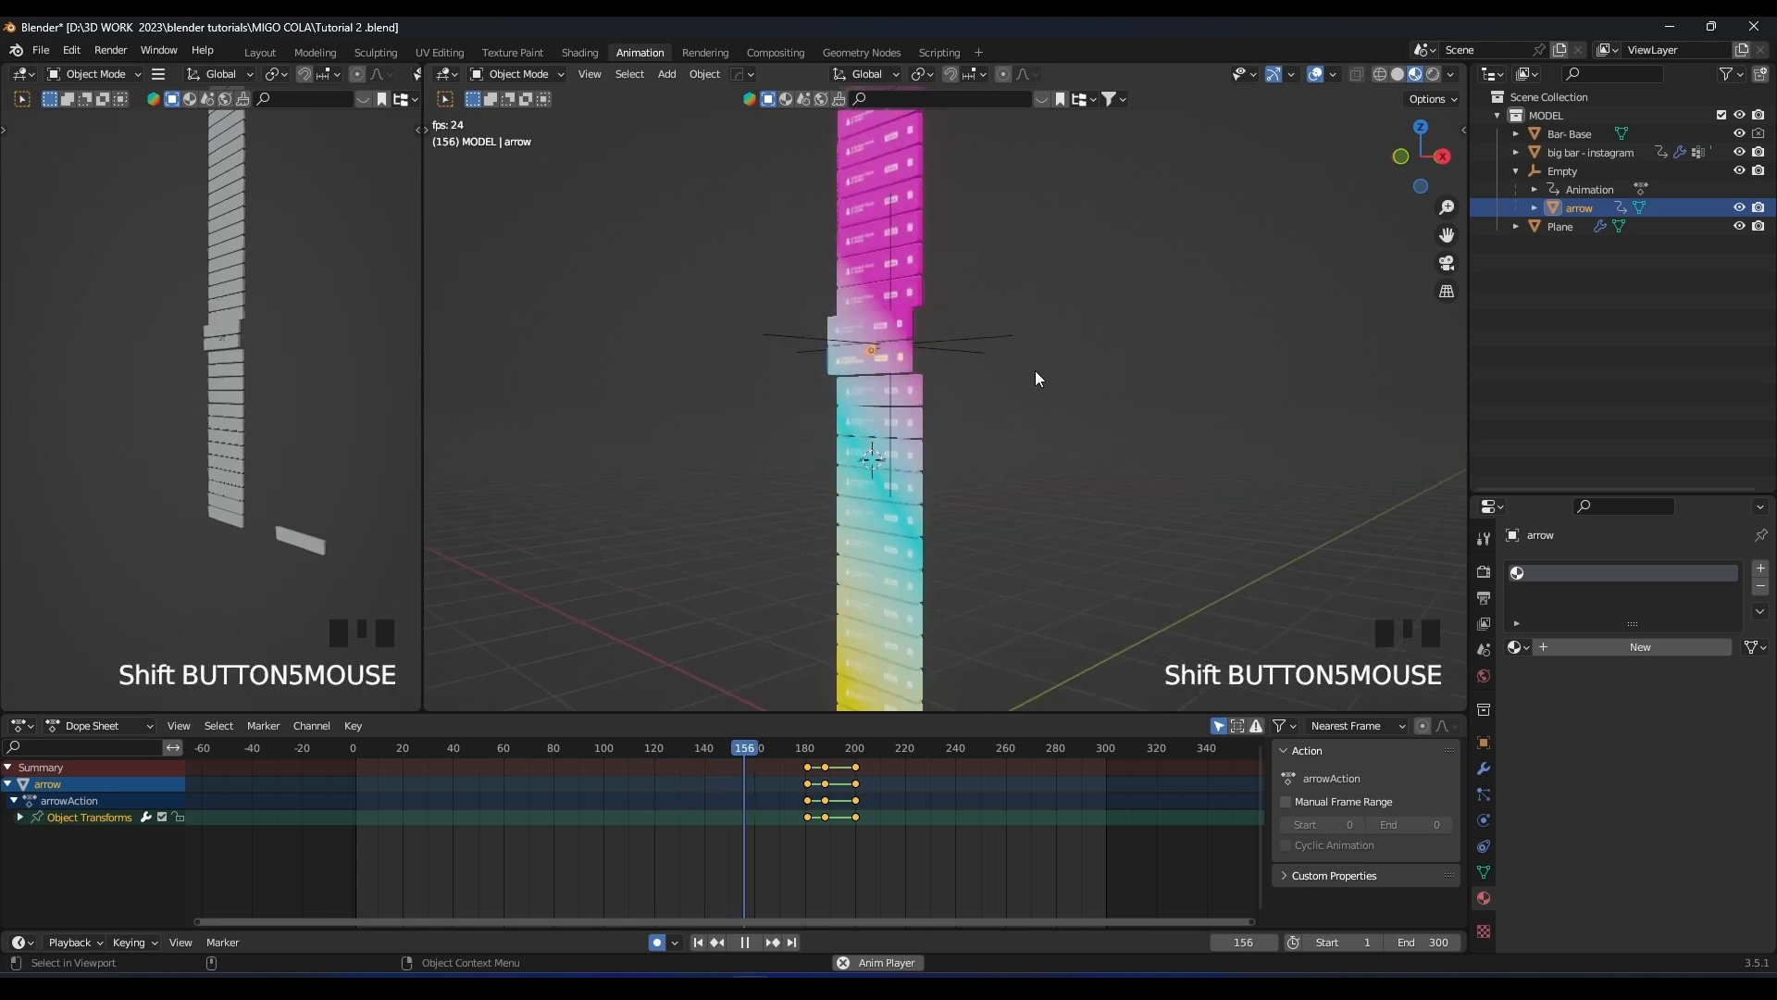
scroll(1034, 370, "up", 2)
scroll(1068, 369, "up", 5)
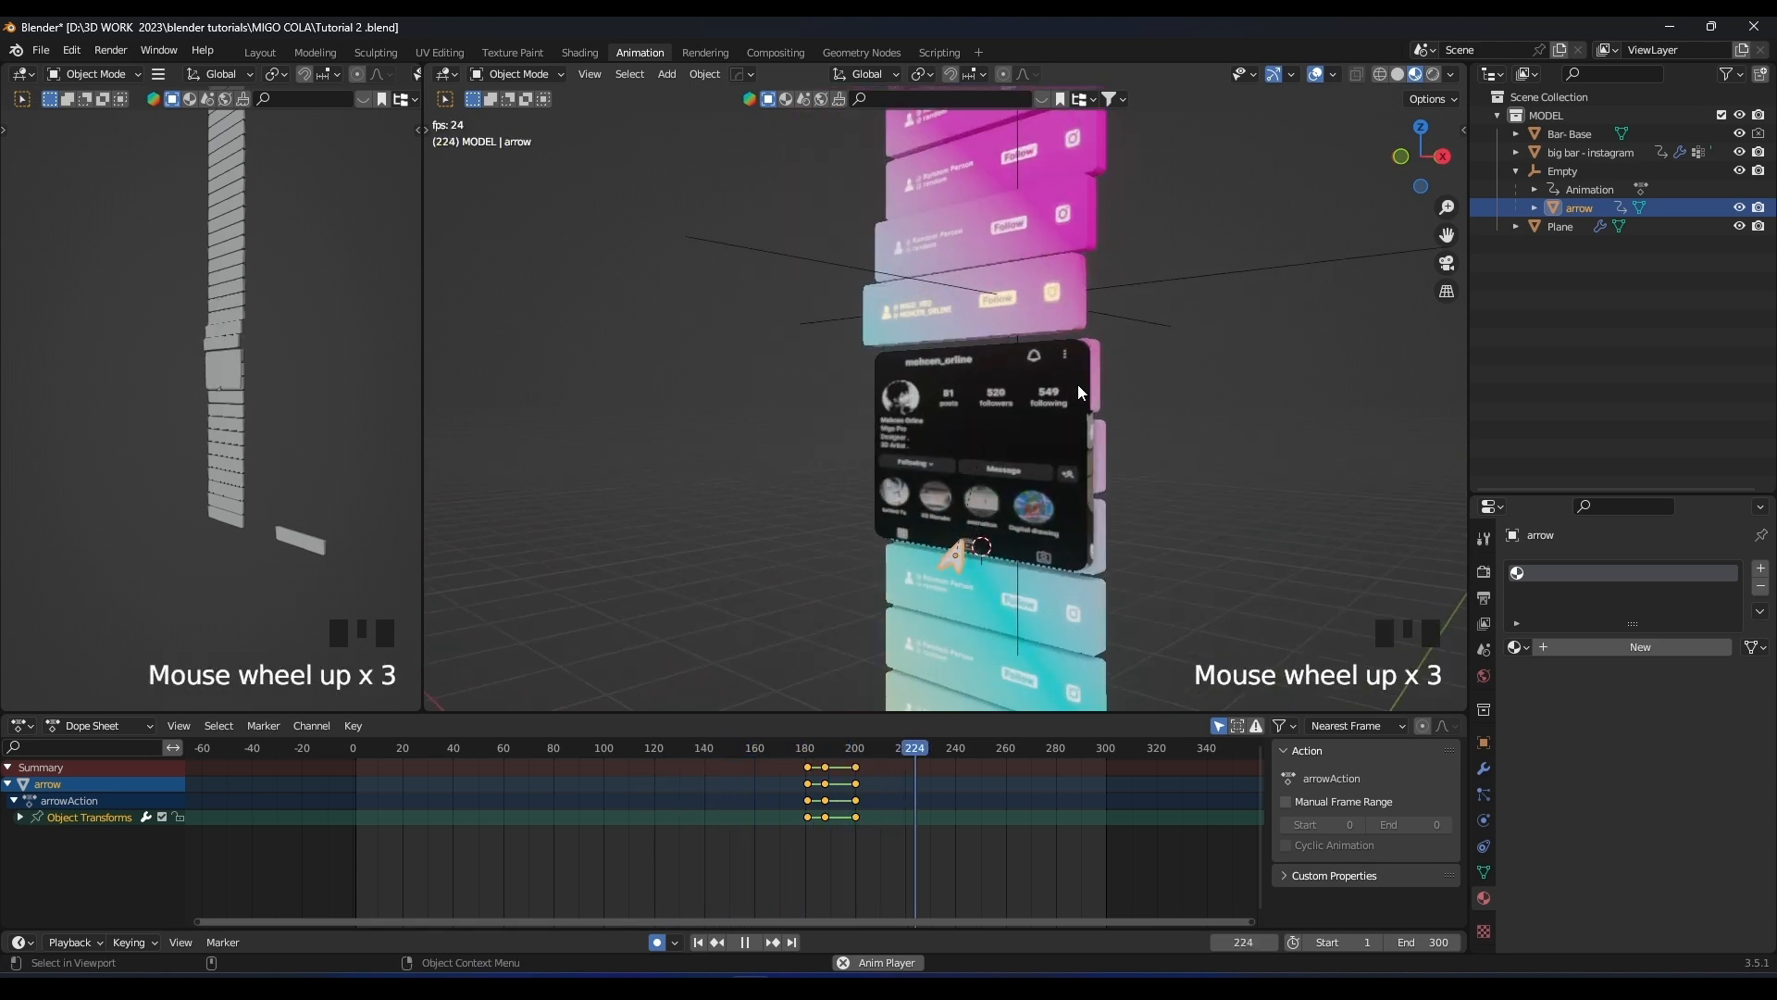
key("space")
left_click(361, 746)
key("space")
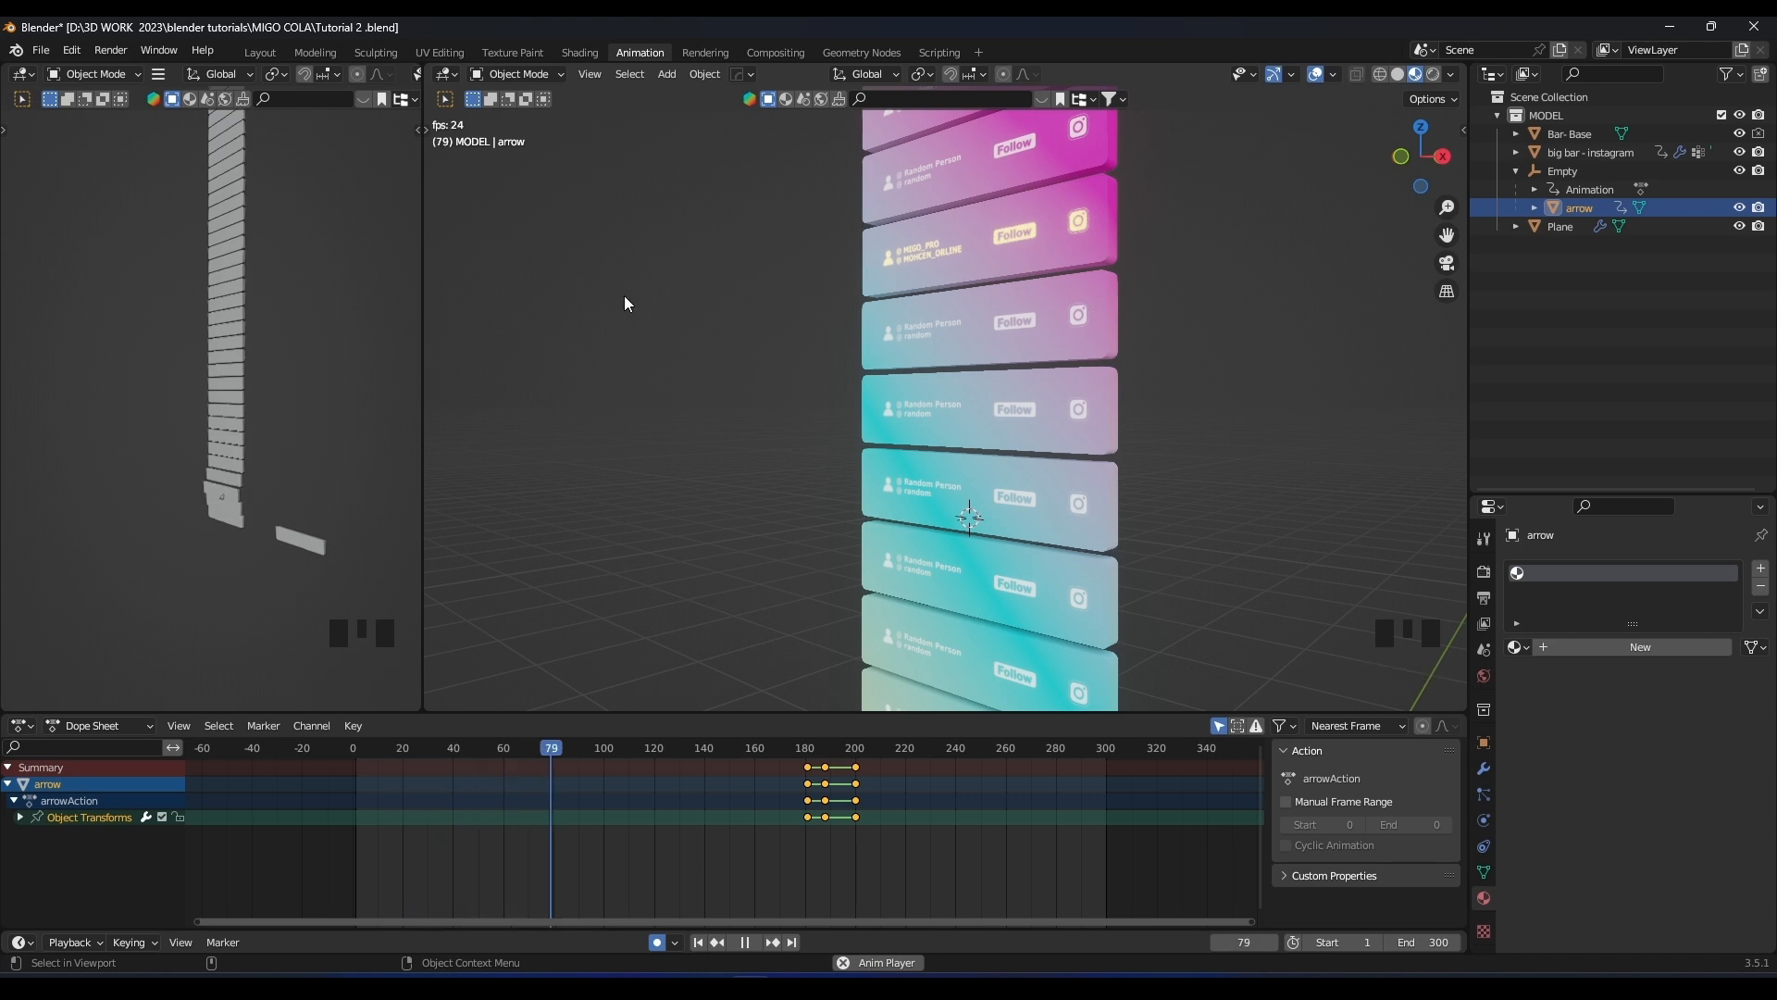
scroll(768, 327, "down", 2)
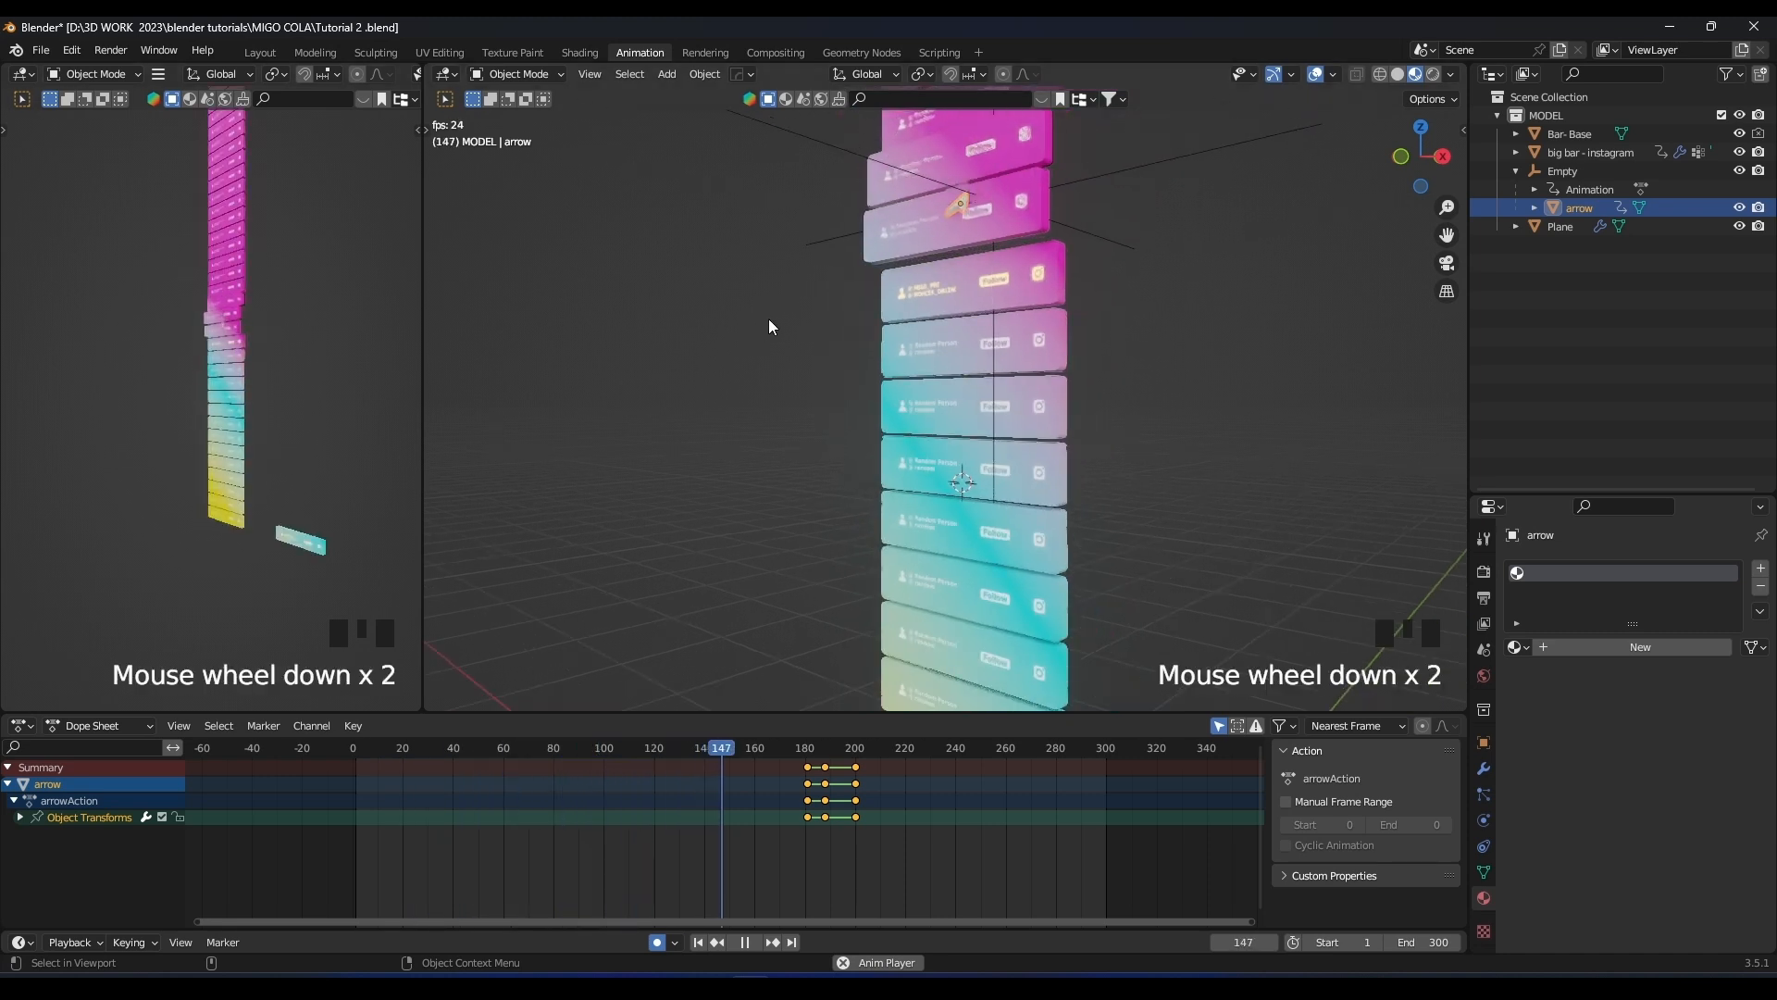
Stop playback, return to frame 0 and save the Blender file
key("space")
left_click(352, 748)
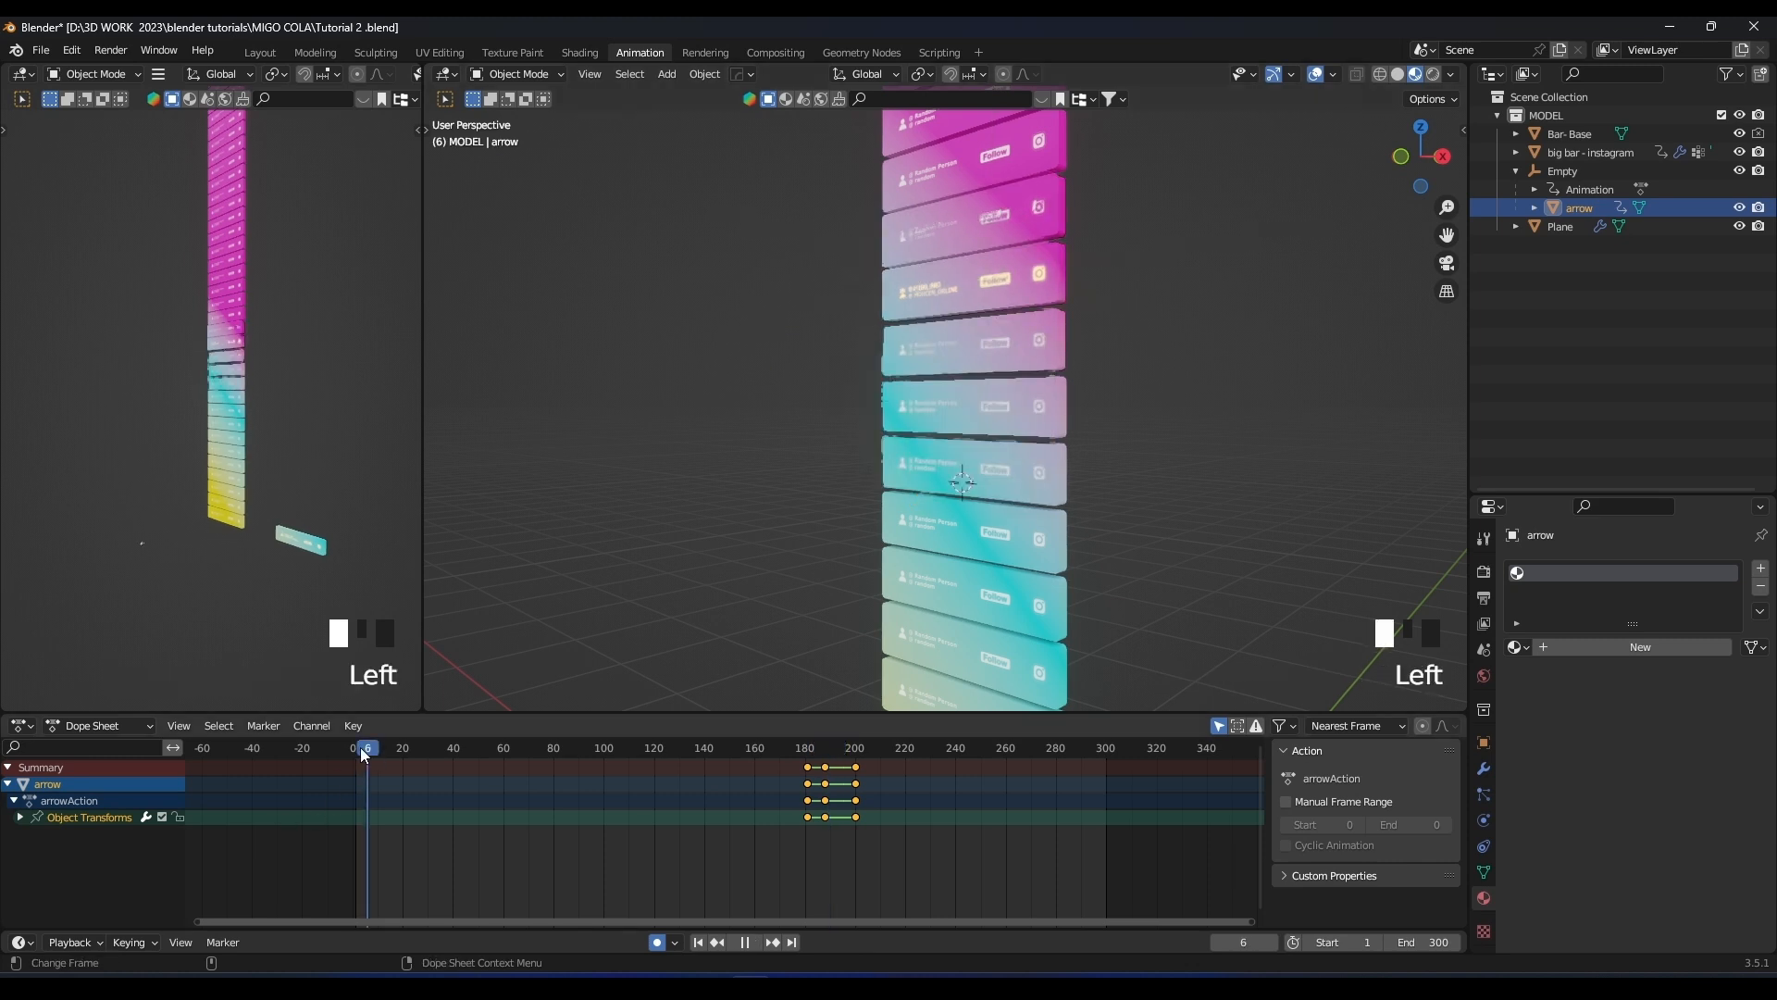
middle_click_drag(725, 419, 847, 367, "shift")
middle_click_drag(847, 366, 792, 370, "shift")
key("ctrl+s")
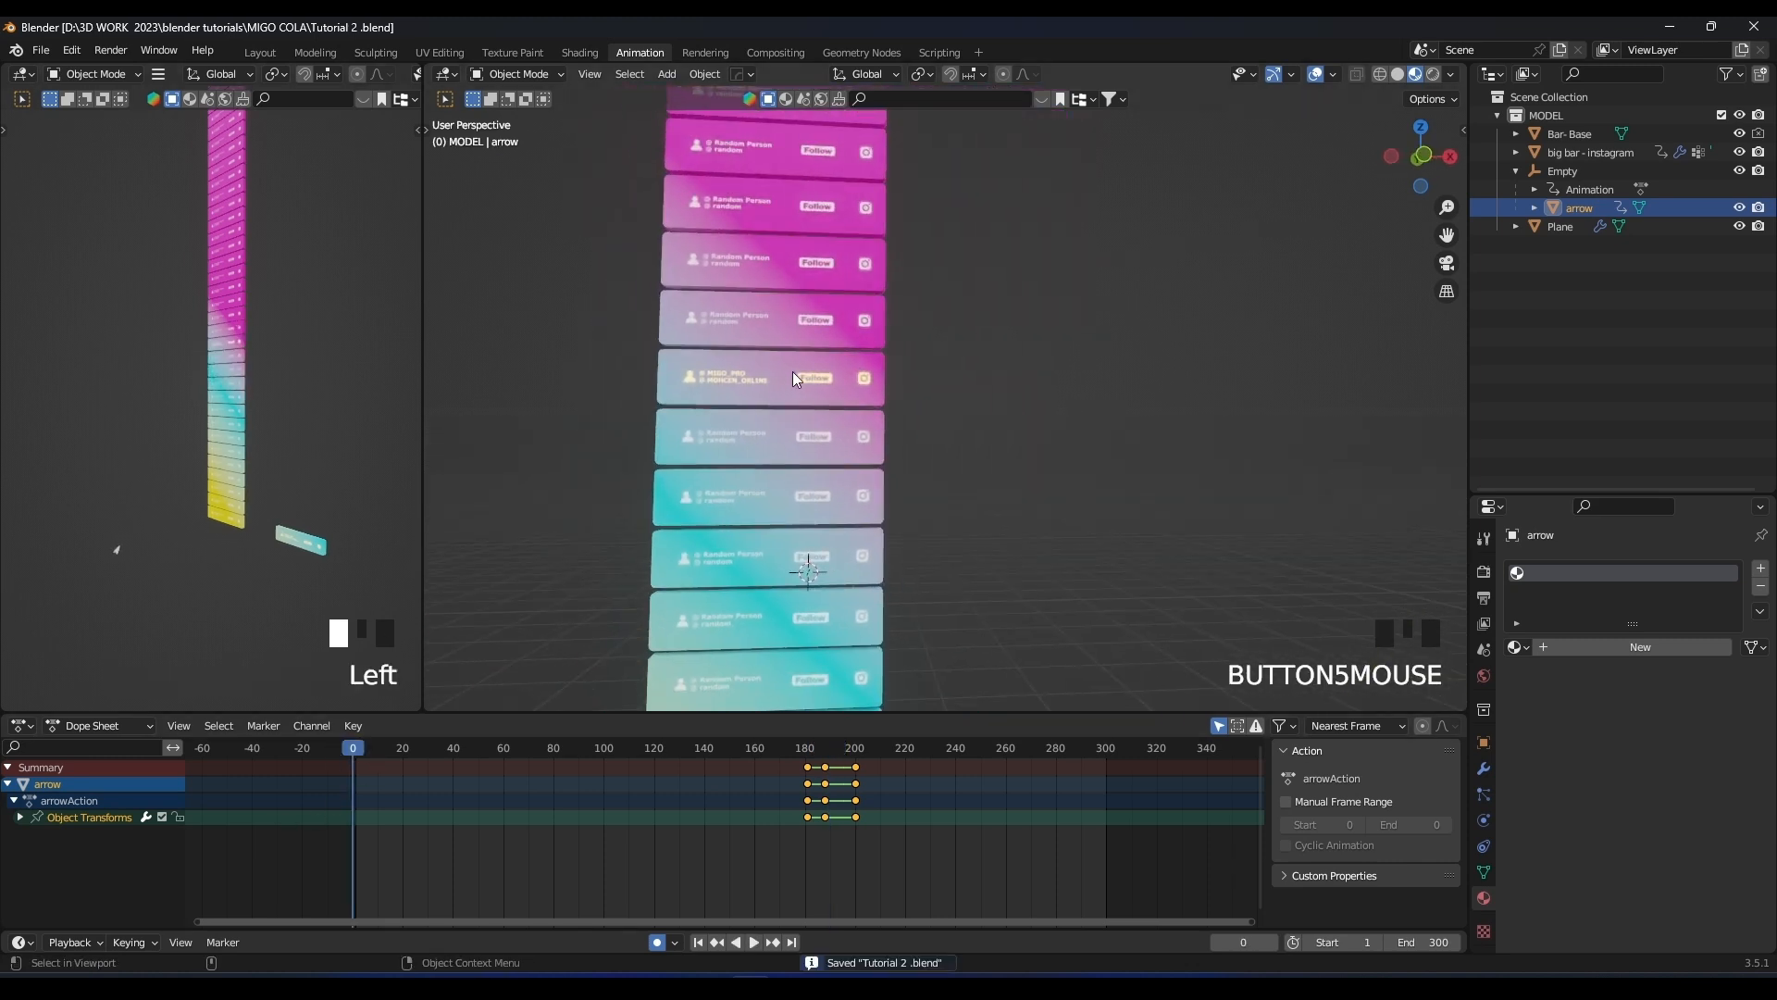
Select the Bar-Base object beside the stack and switch to the Shading workspace
scroll(962, 387, "up", 3)
middle_click_drag(963, 387, 900, 404)
left_click(952, 368)
scroll(1182, 481, "down", 4)
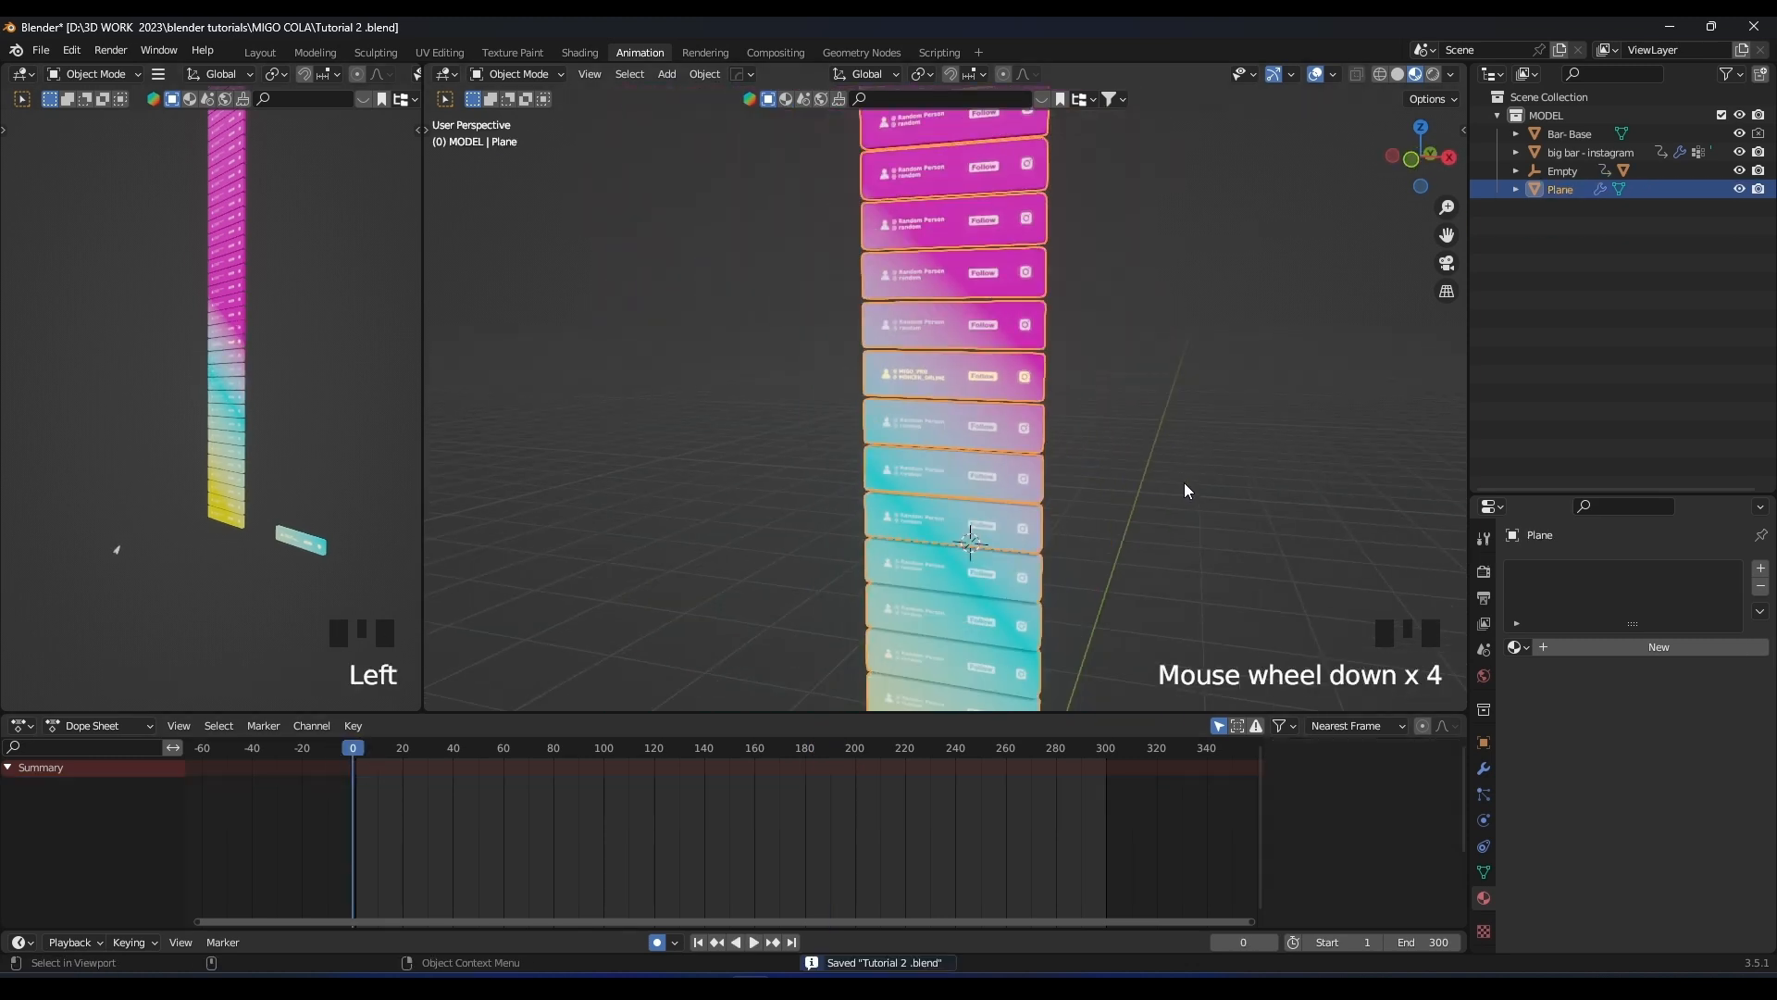
scroll(1007, 447, "down", 1)
left_click(1011, 624)
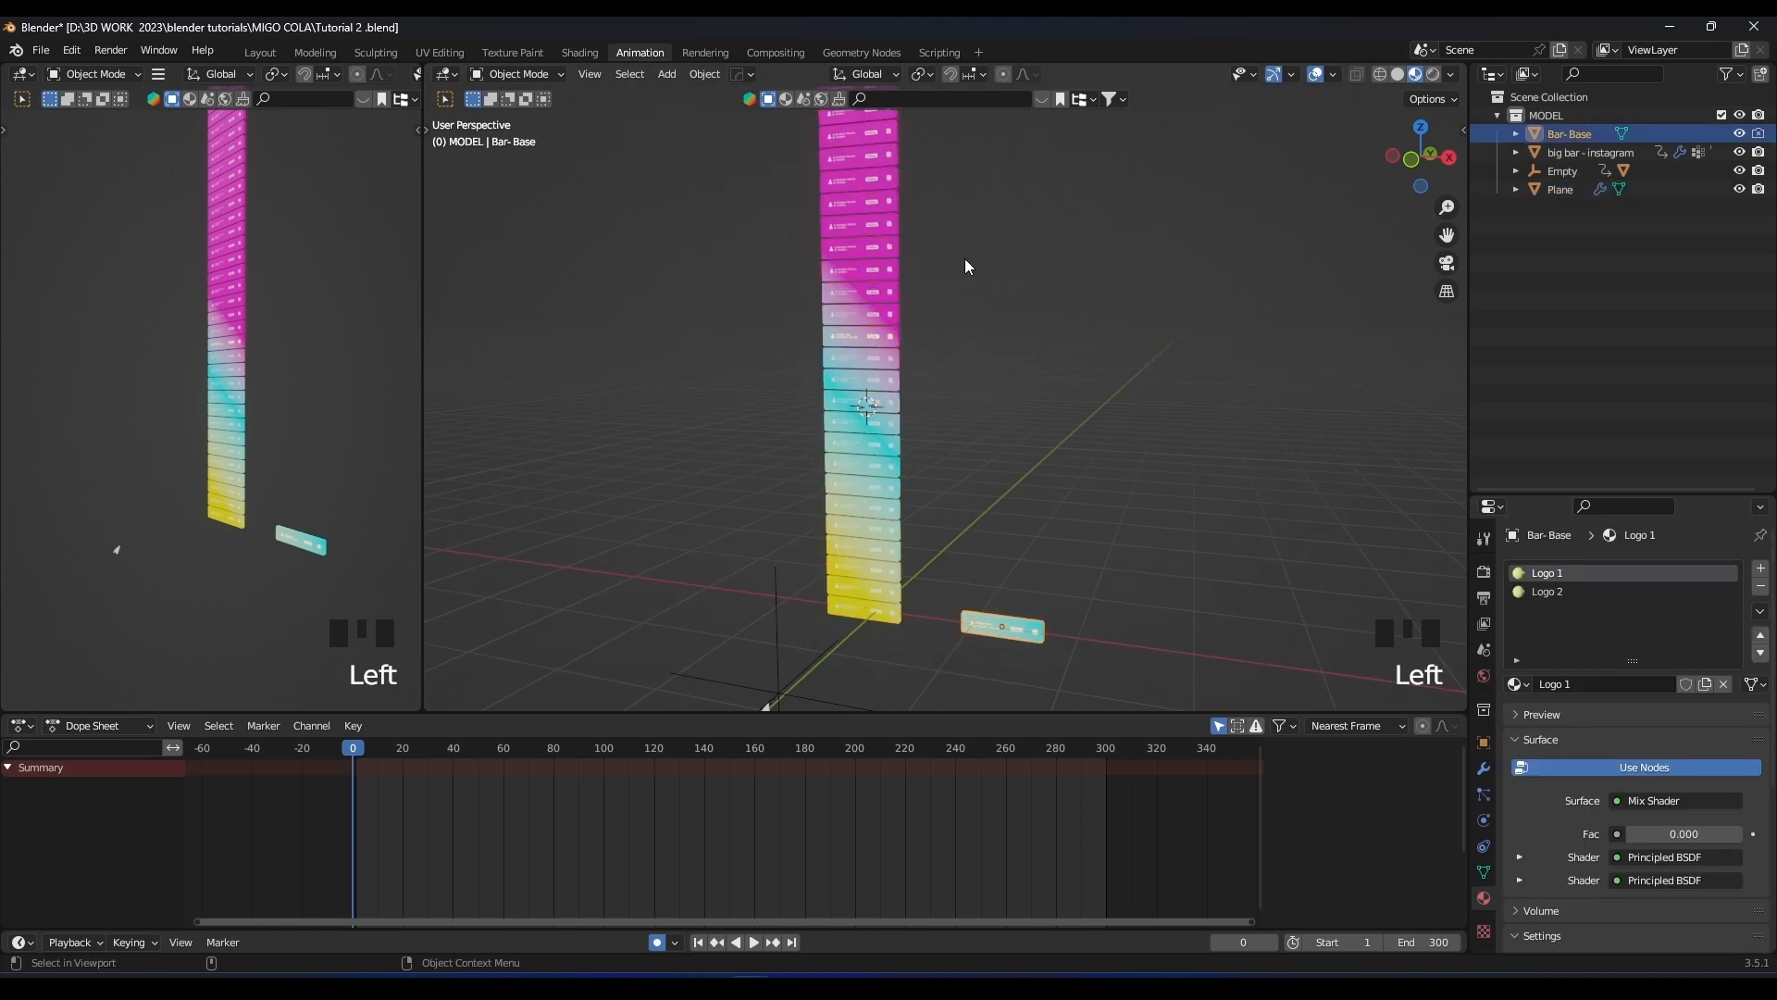
left_click(583, 53)
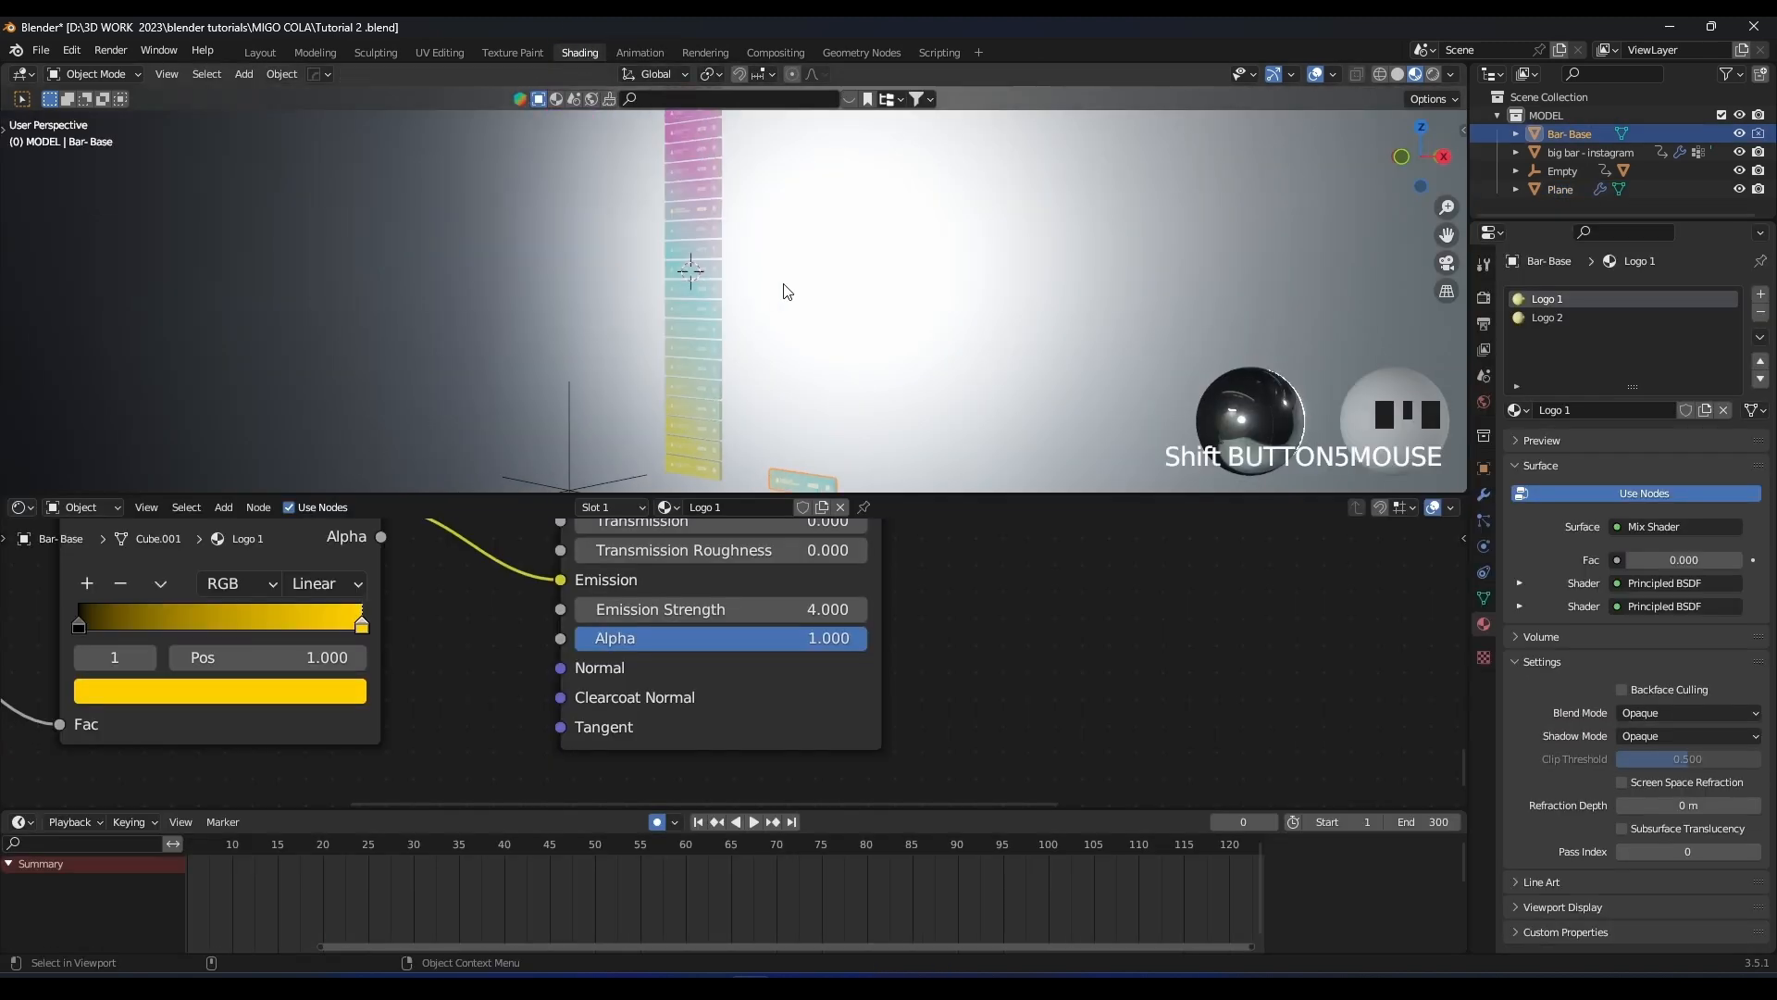
View the bar stack from the front and go to frame 150, with the arrow just above the MIGO_PRO bar
key("KP_1")
scroll(788, 294, "up", 3)
scroll(1027, 349, "up", 2)
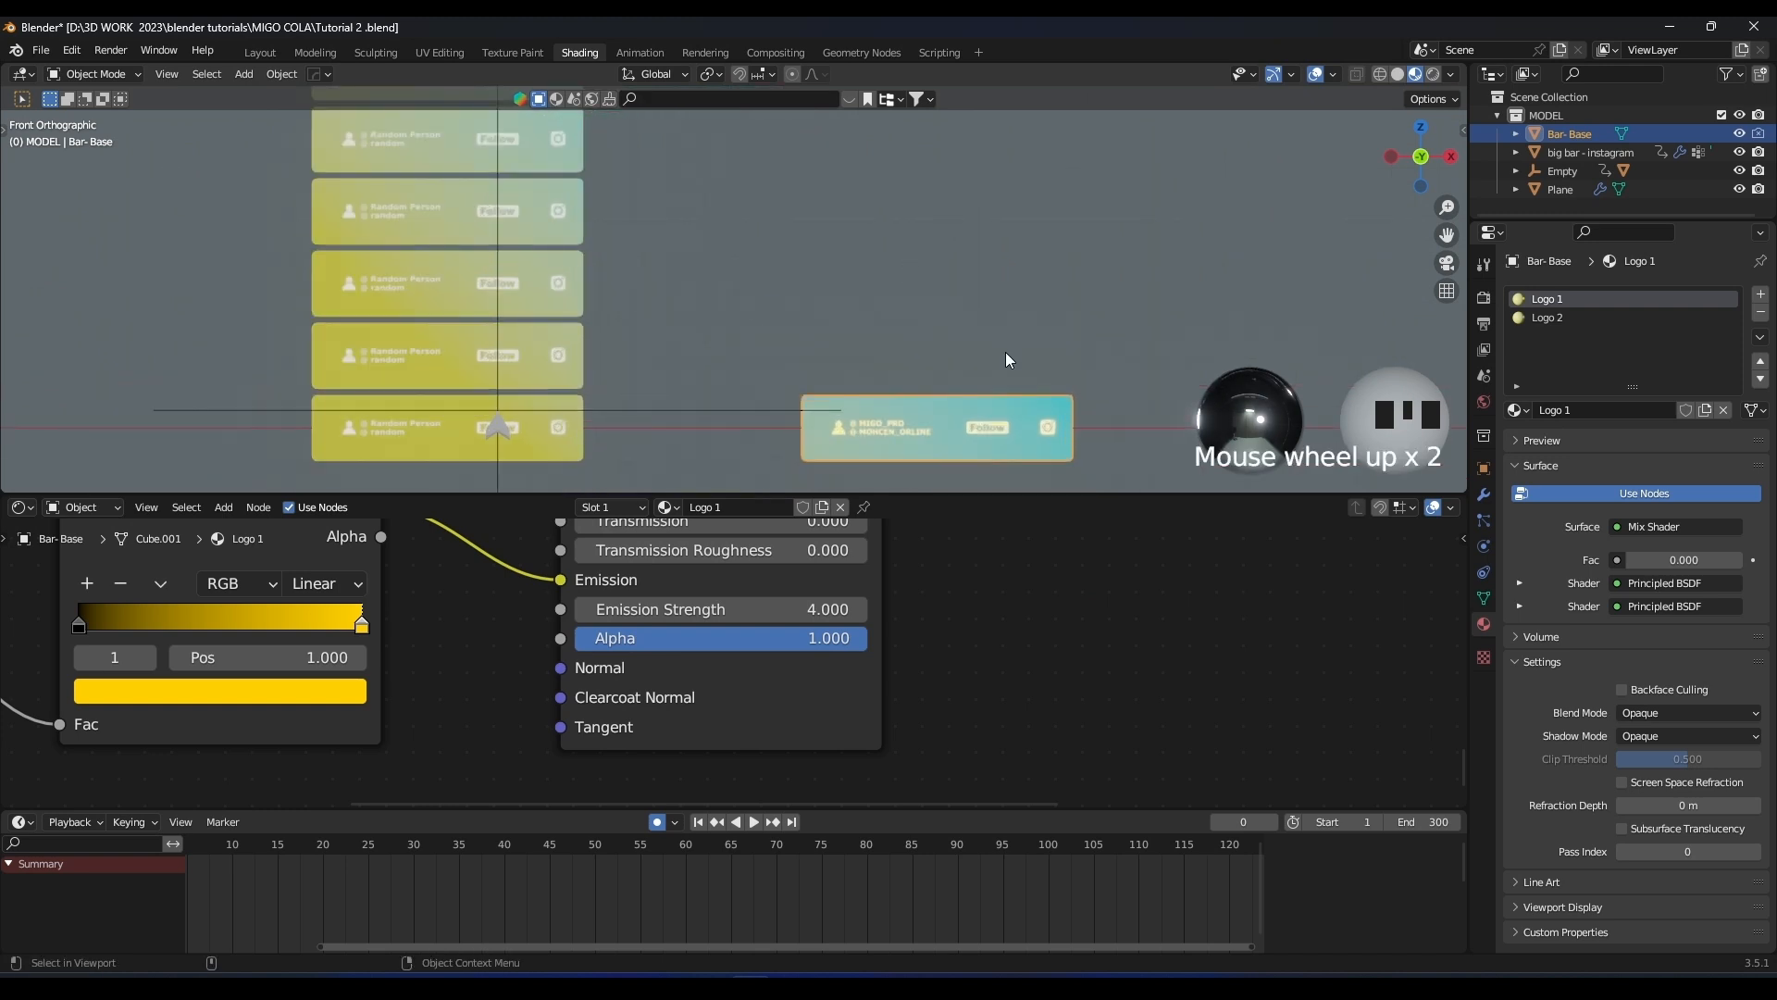
middle_click_drag(997, 349, 752, 346, "shift")
scroll(639, 296, "down", 4)
middle_click_drag(554, 120, 644, 425, "shift")
scroll(416, 870, "down", 2)
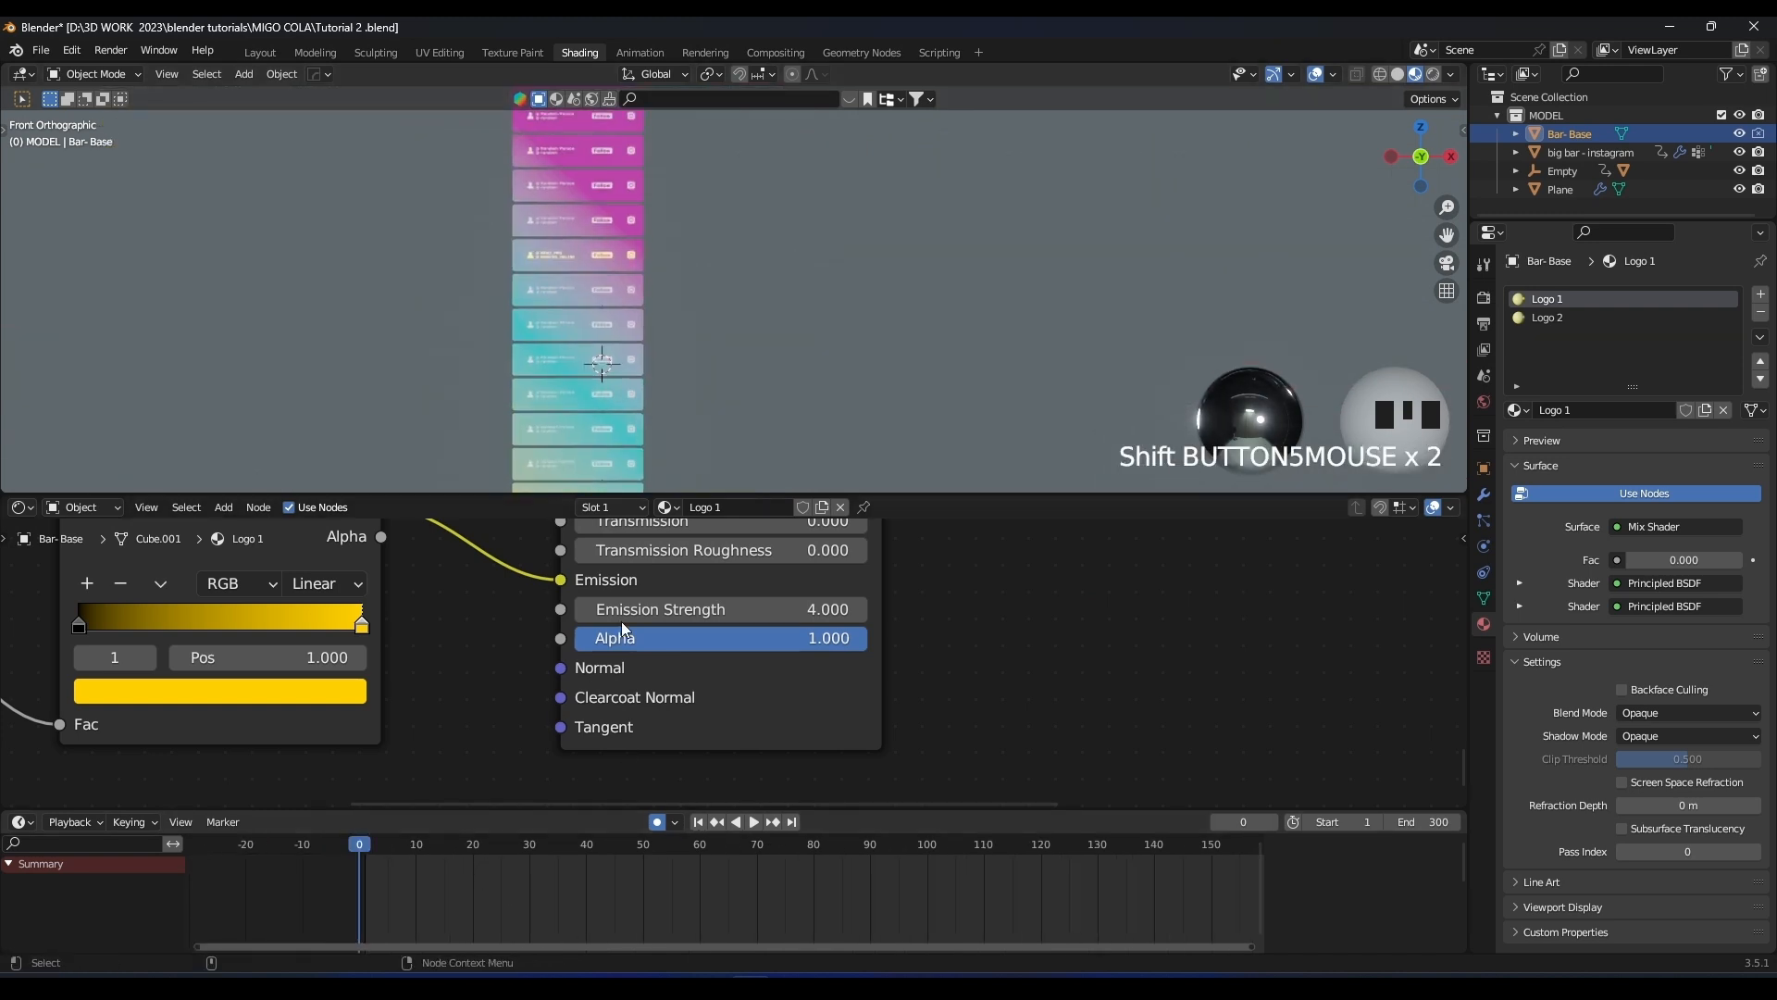
left_click(365, 850)
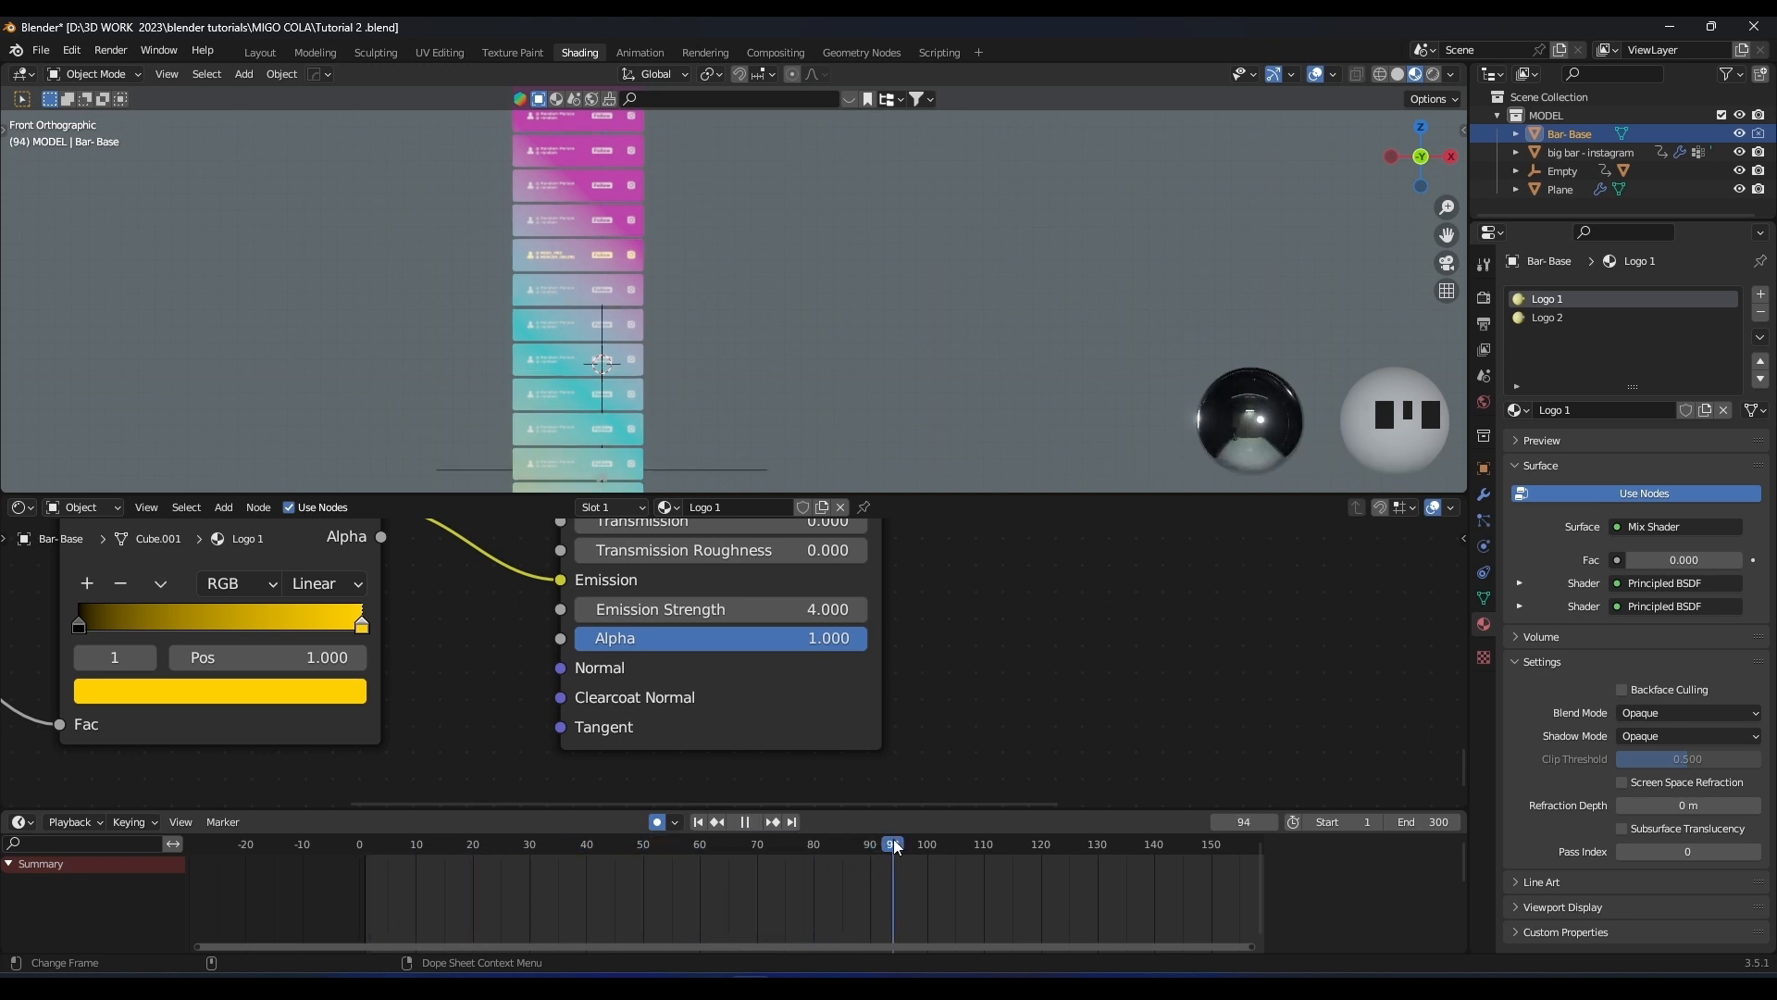
scroll(1102, 842, "down", 2)
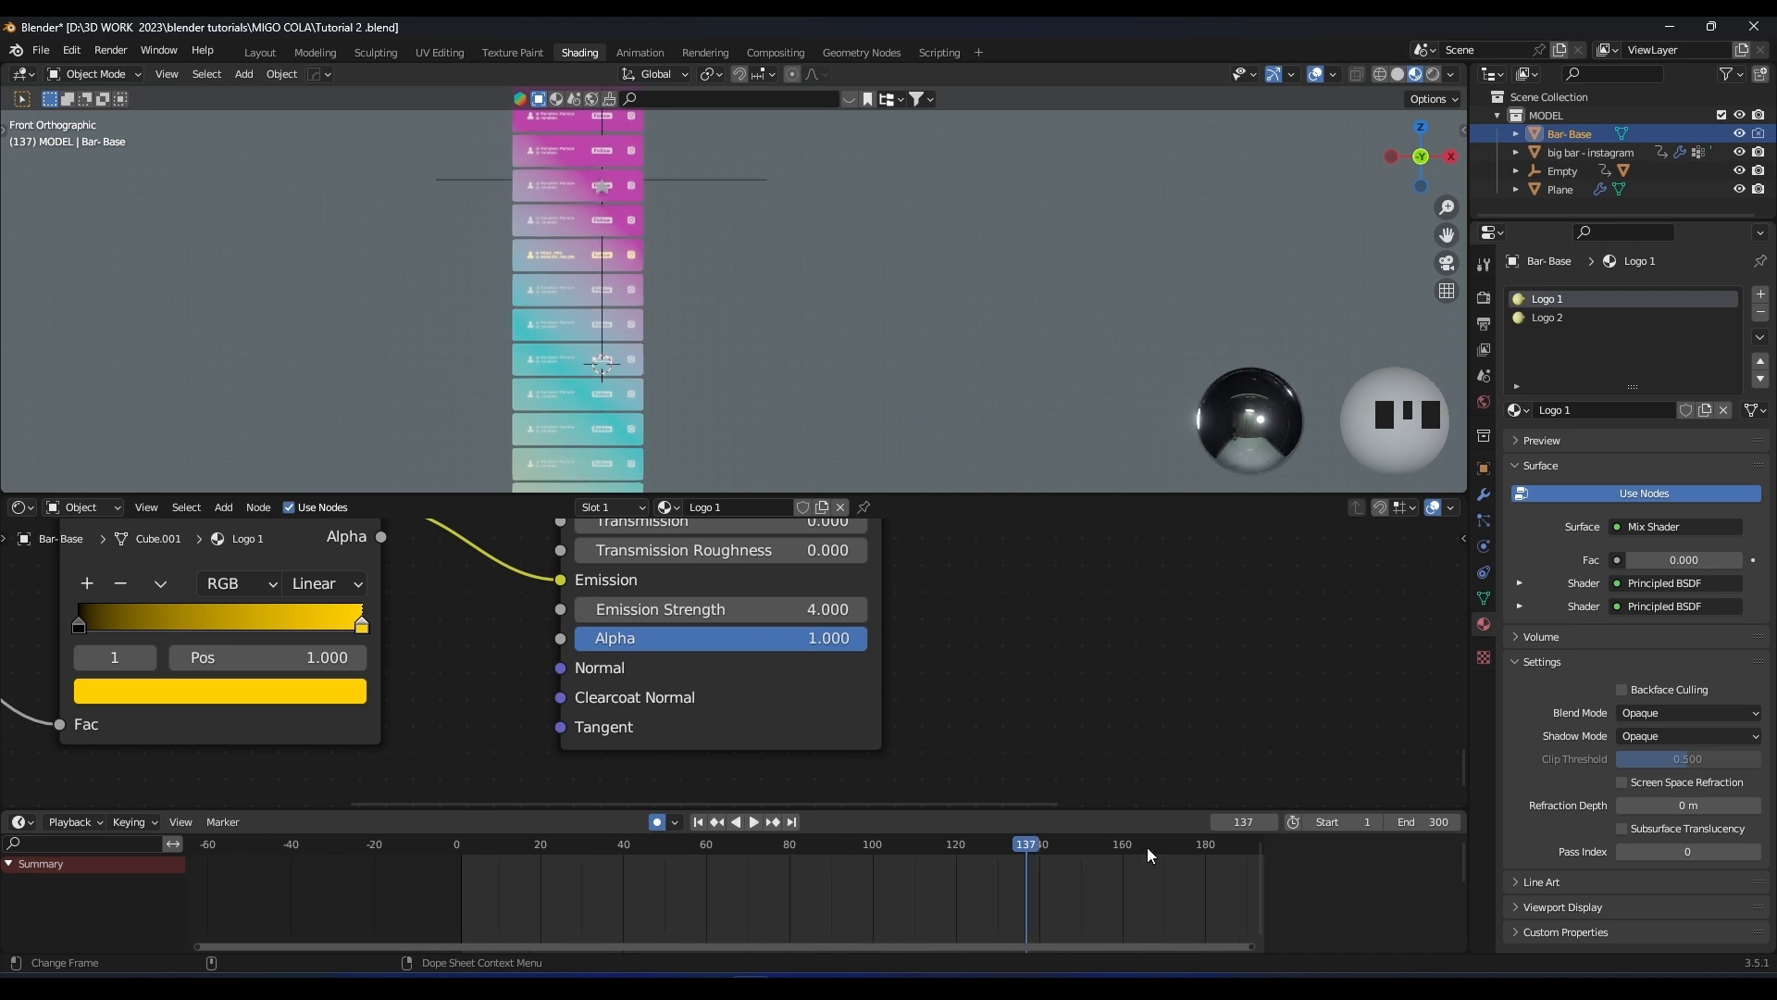
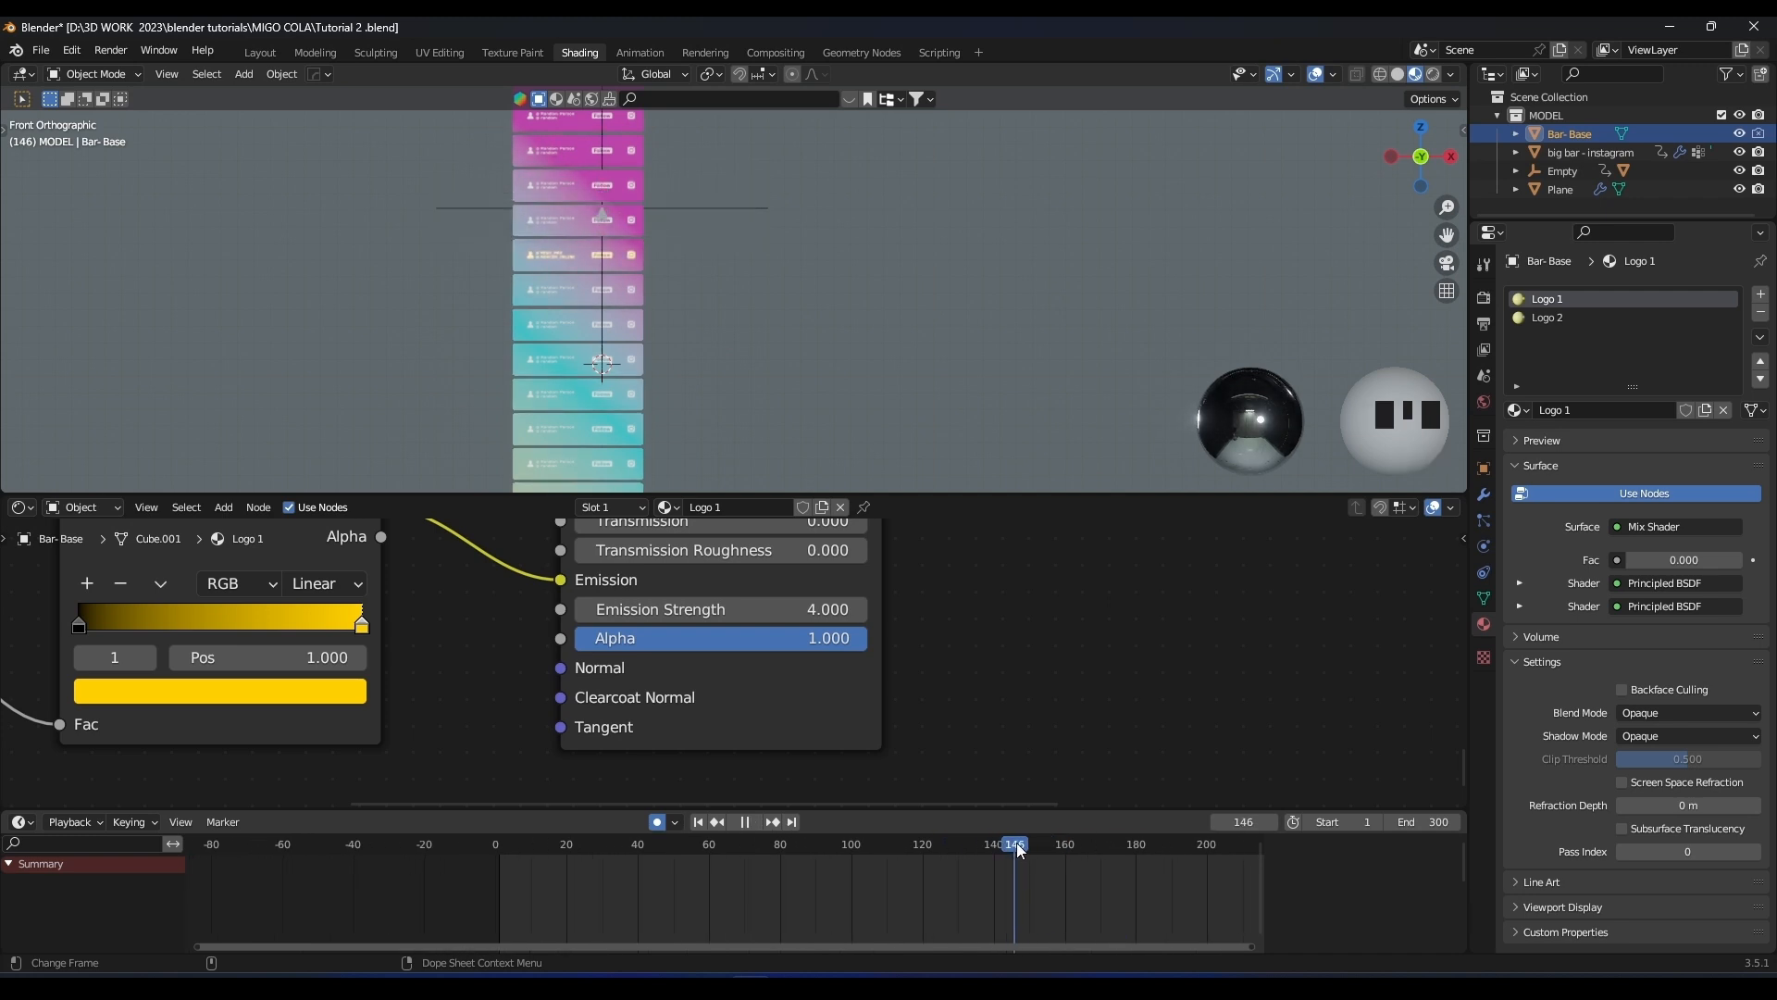
scroll(614, 279, "up", 4)
Set the Emission Strength of the Logo 1 Principled BSDF fed by the yellow ColorRamp to 0 and keyframe it at frame 150
scroll(901, 661, "down", 7)
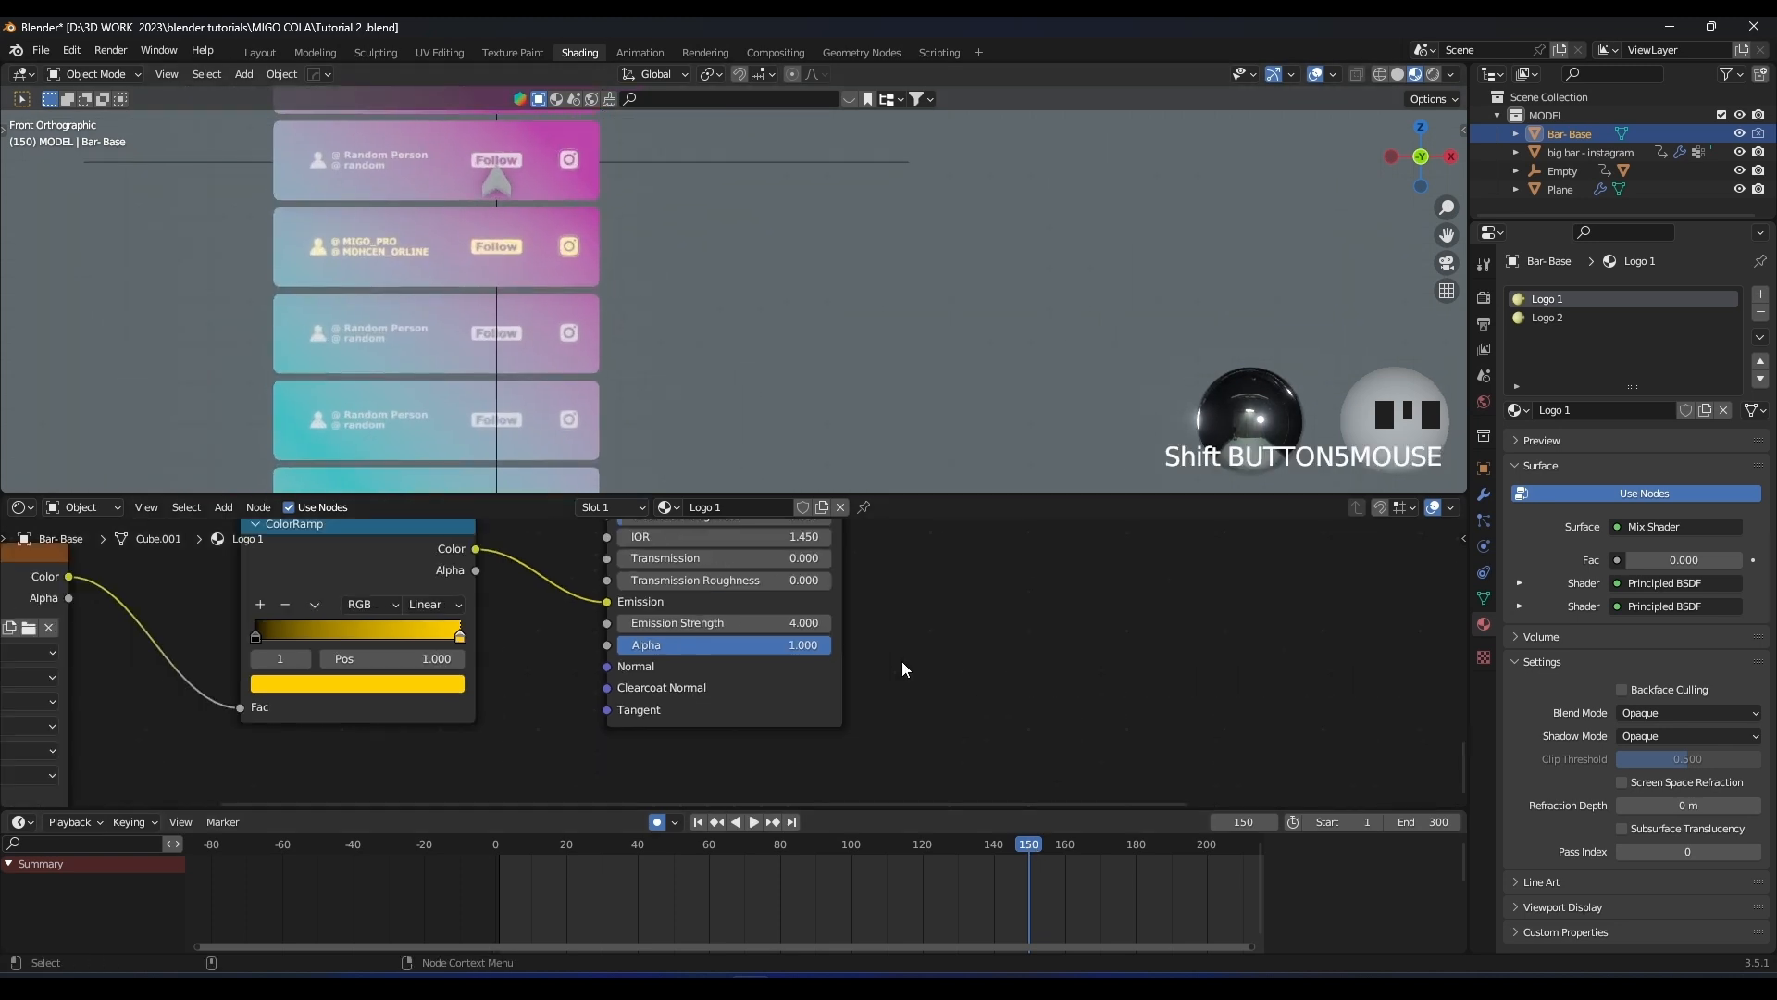
scroll(847, 606, "up", 5)
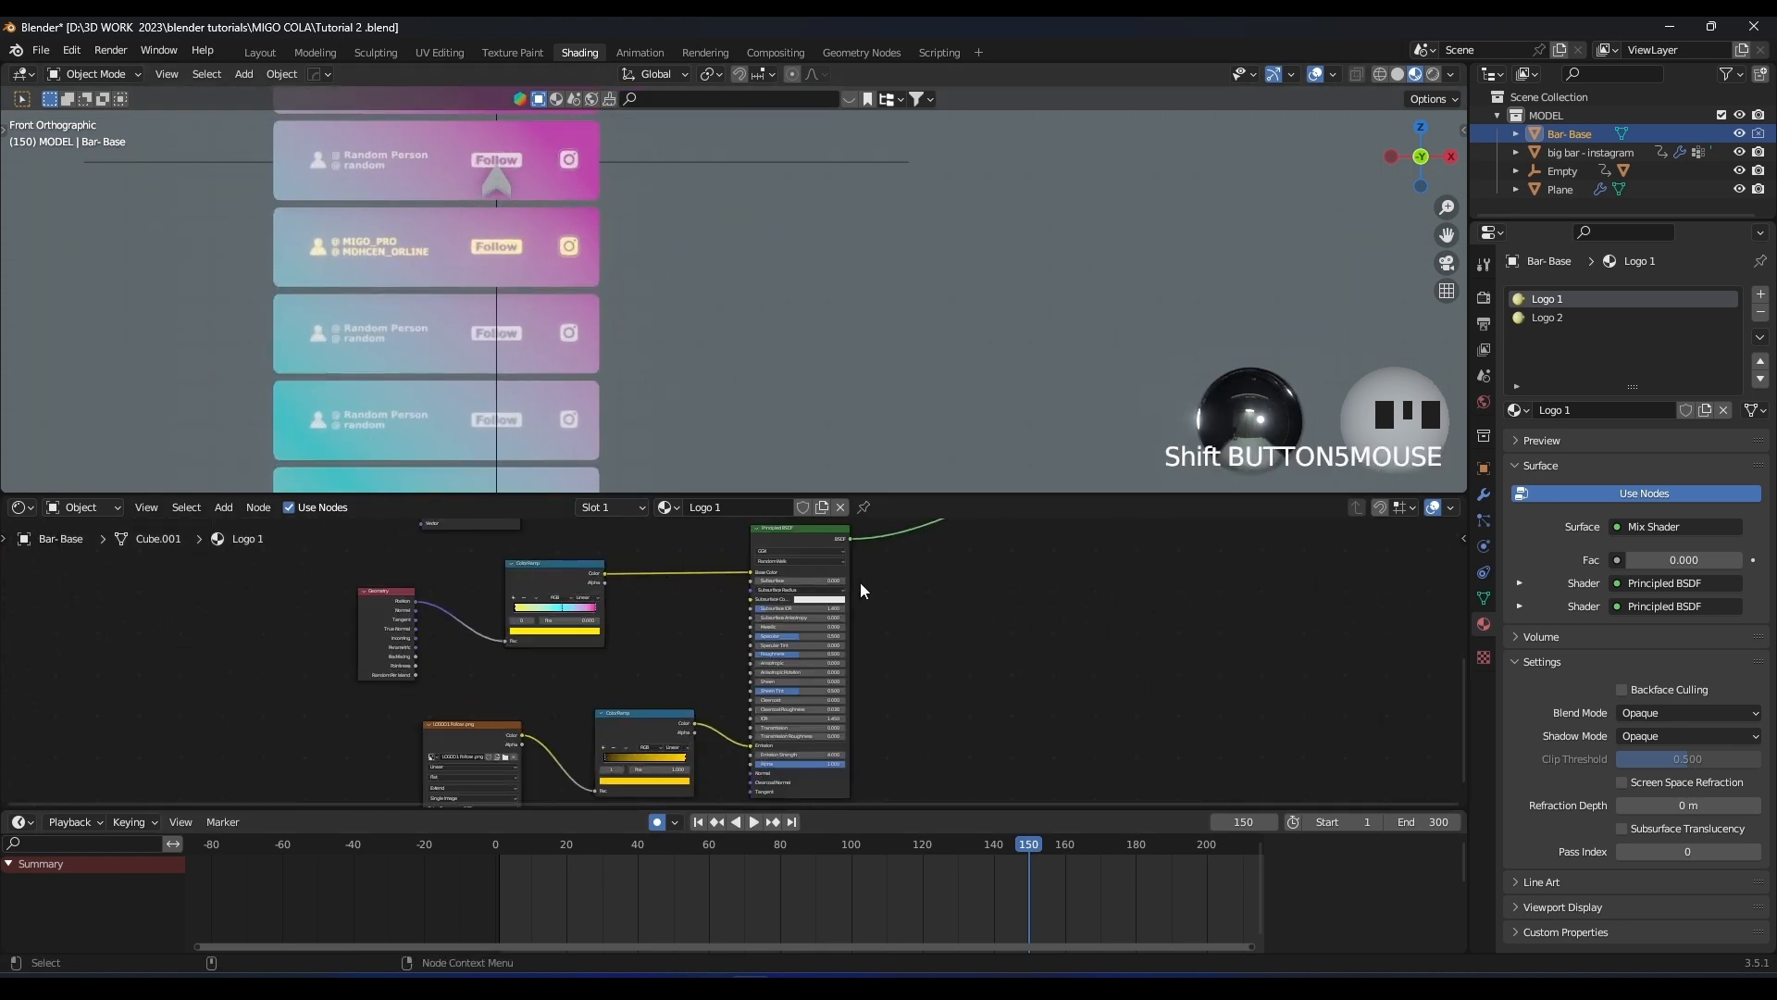
left_click(785, 632)
scroll(842, 692, "up", 6)
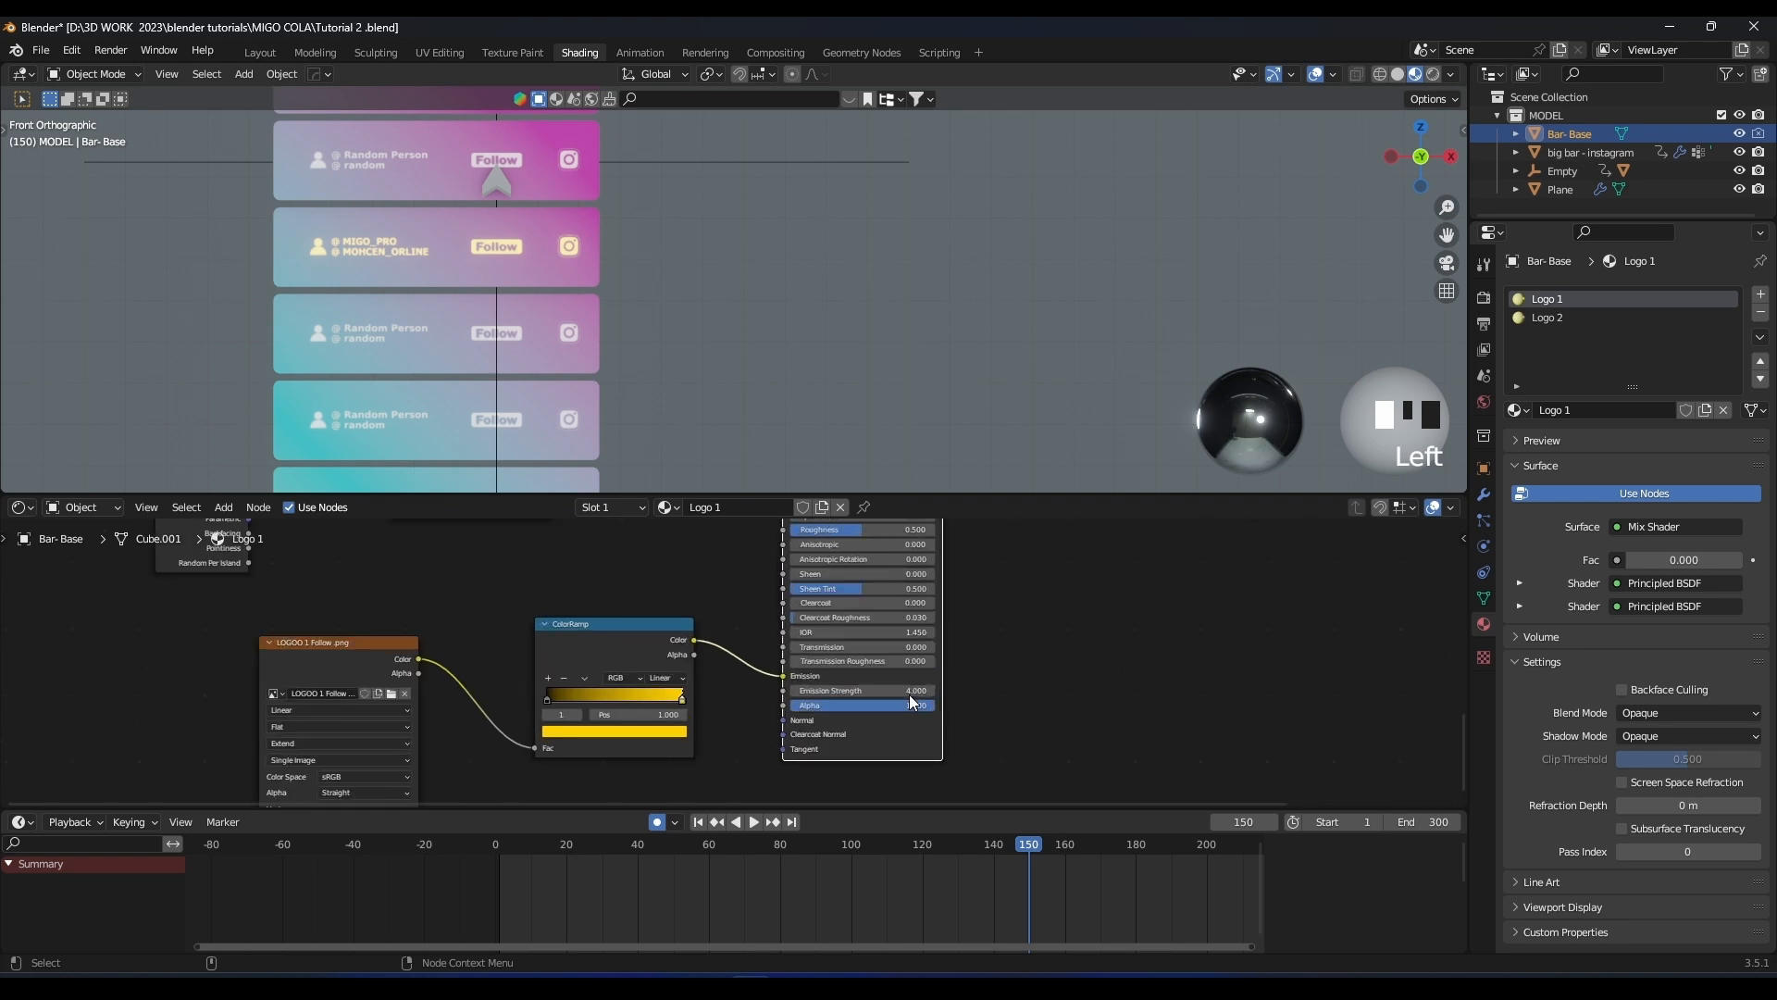
scroll(843, 692, "up", 2)
left_click(981, 696)
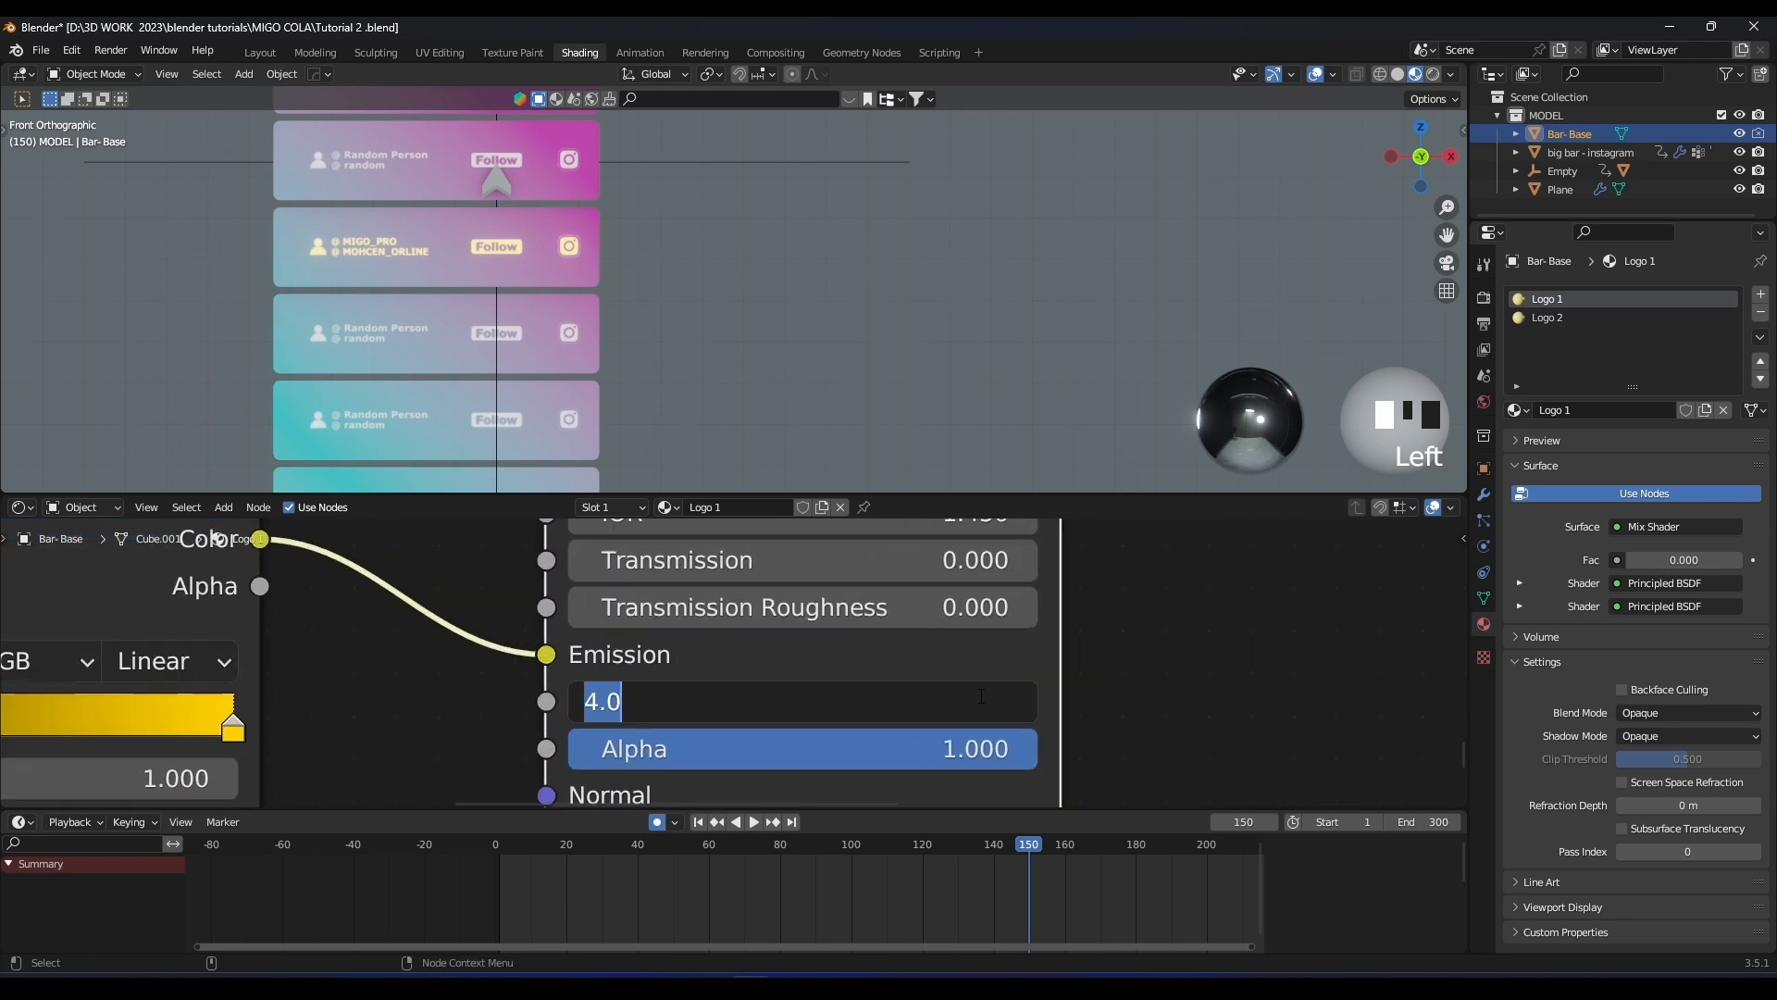
key("Return")
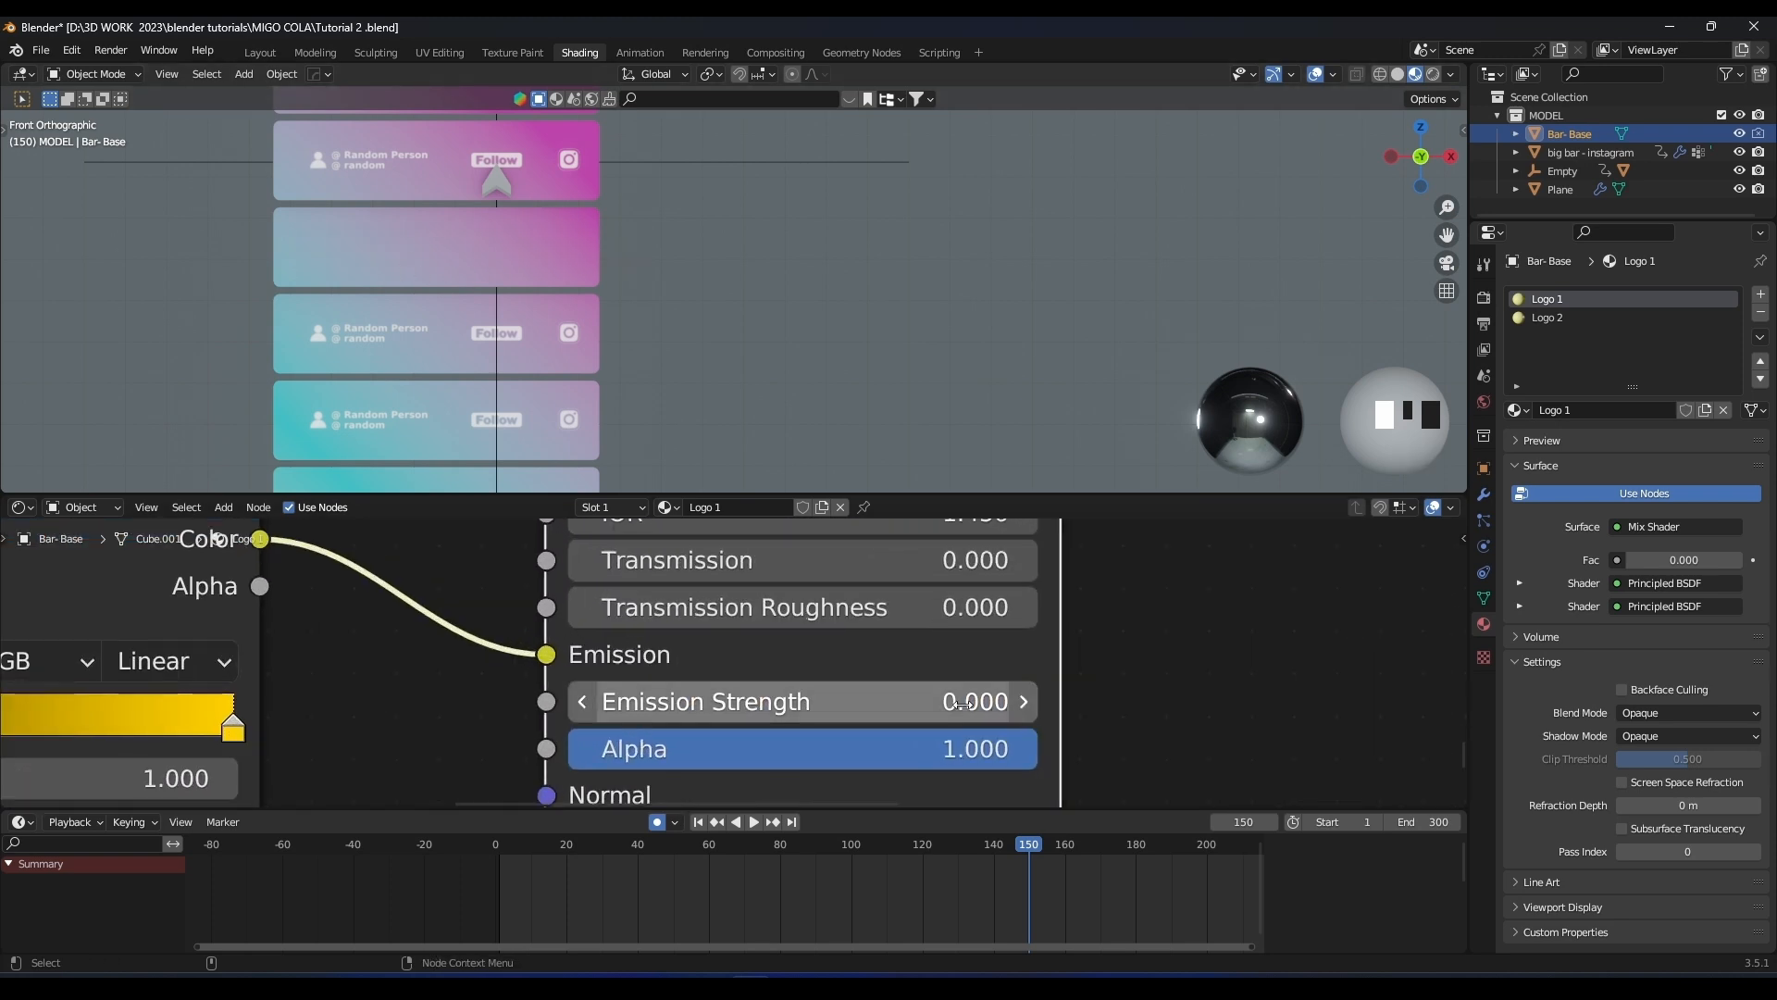
right_click(914, 697)
left_click(860, 693)
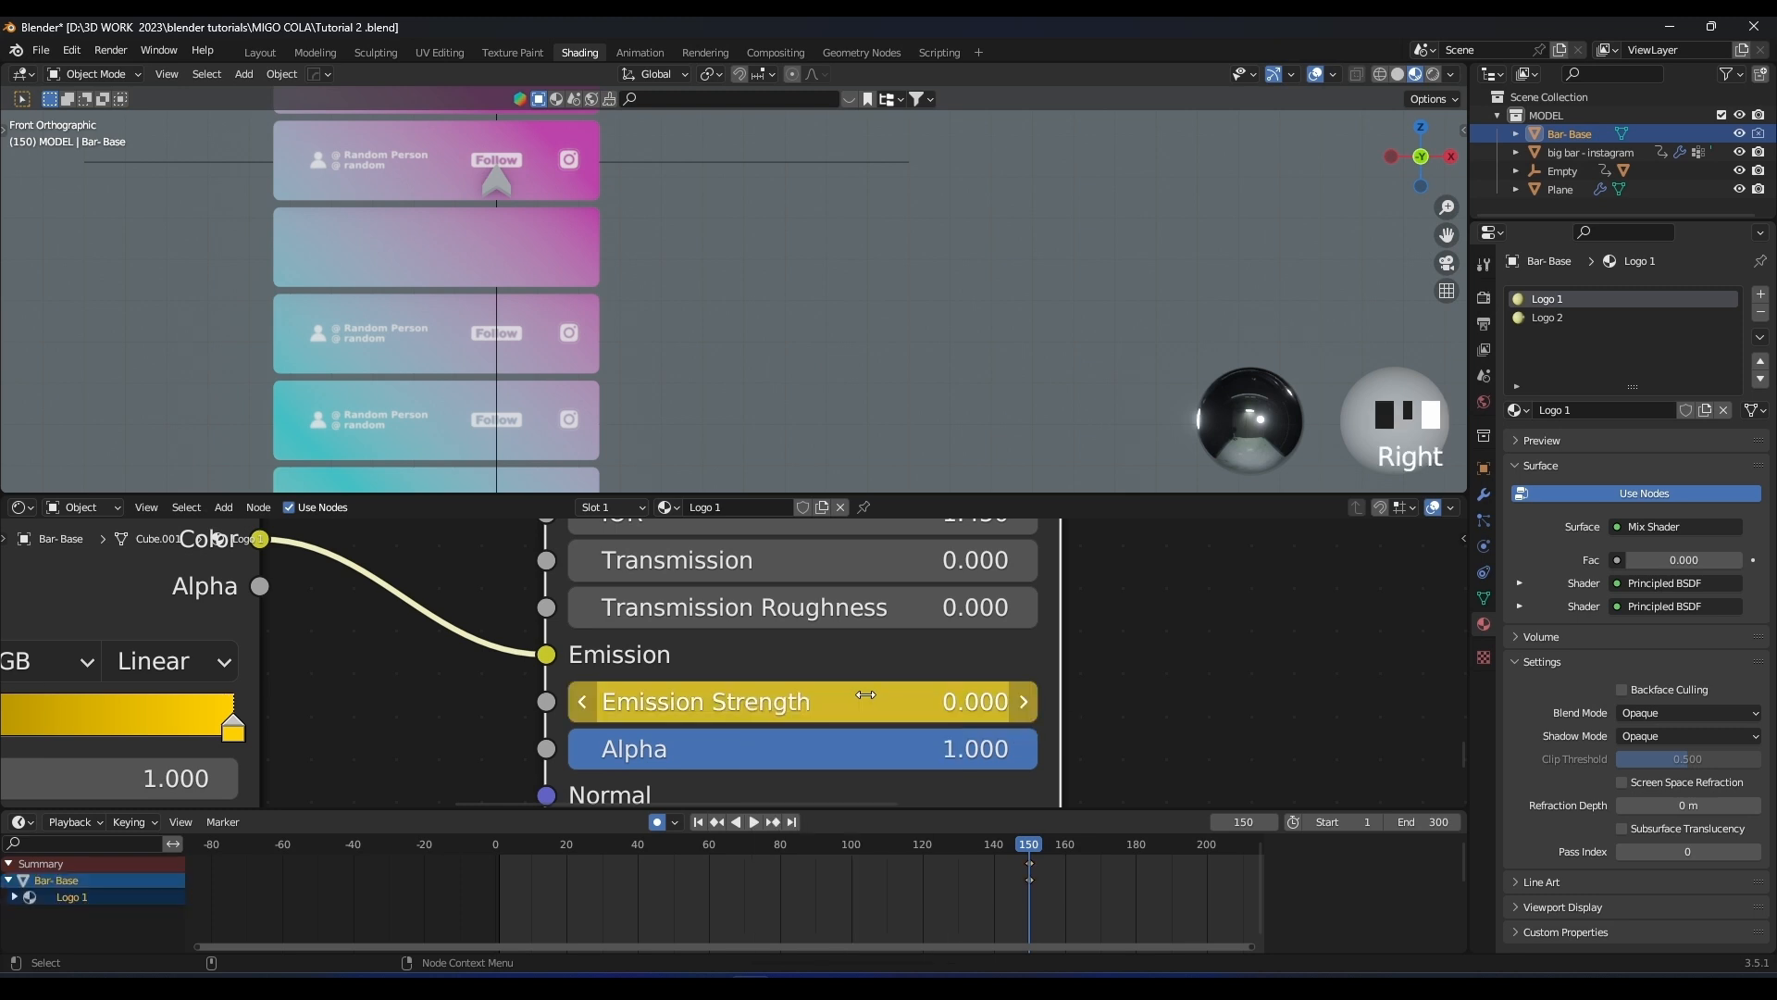
At frame 160, set the Logo 1 material's Emission Strength to 4 and insert a keyframe
key("space")
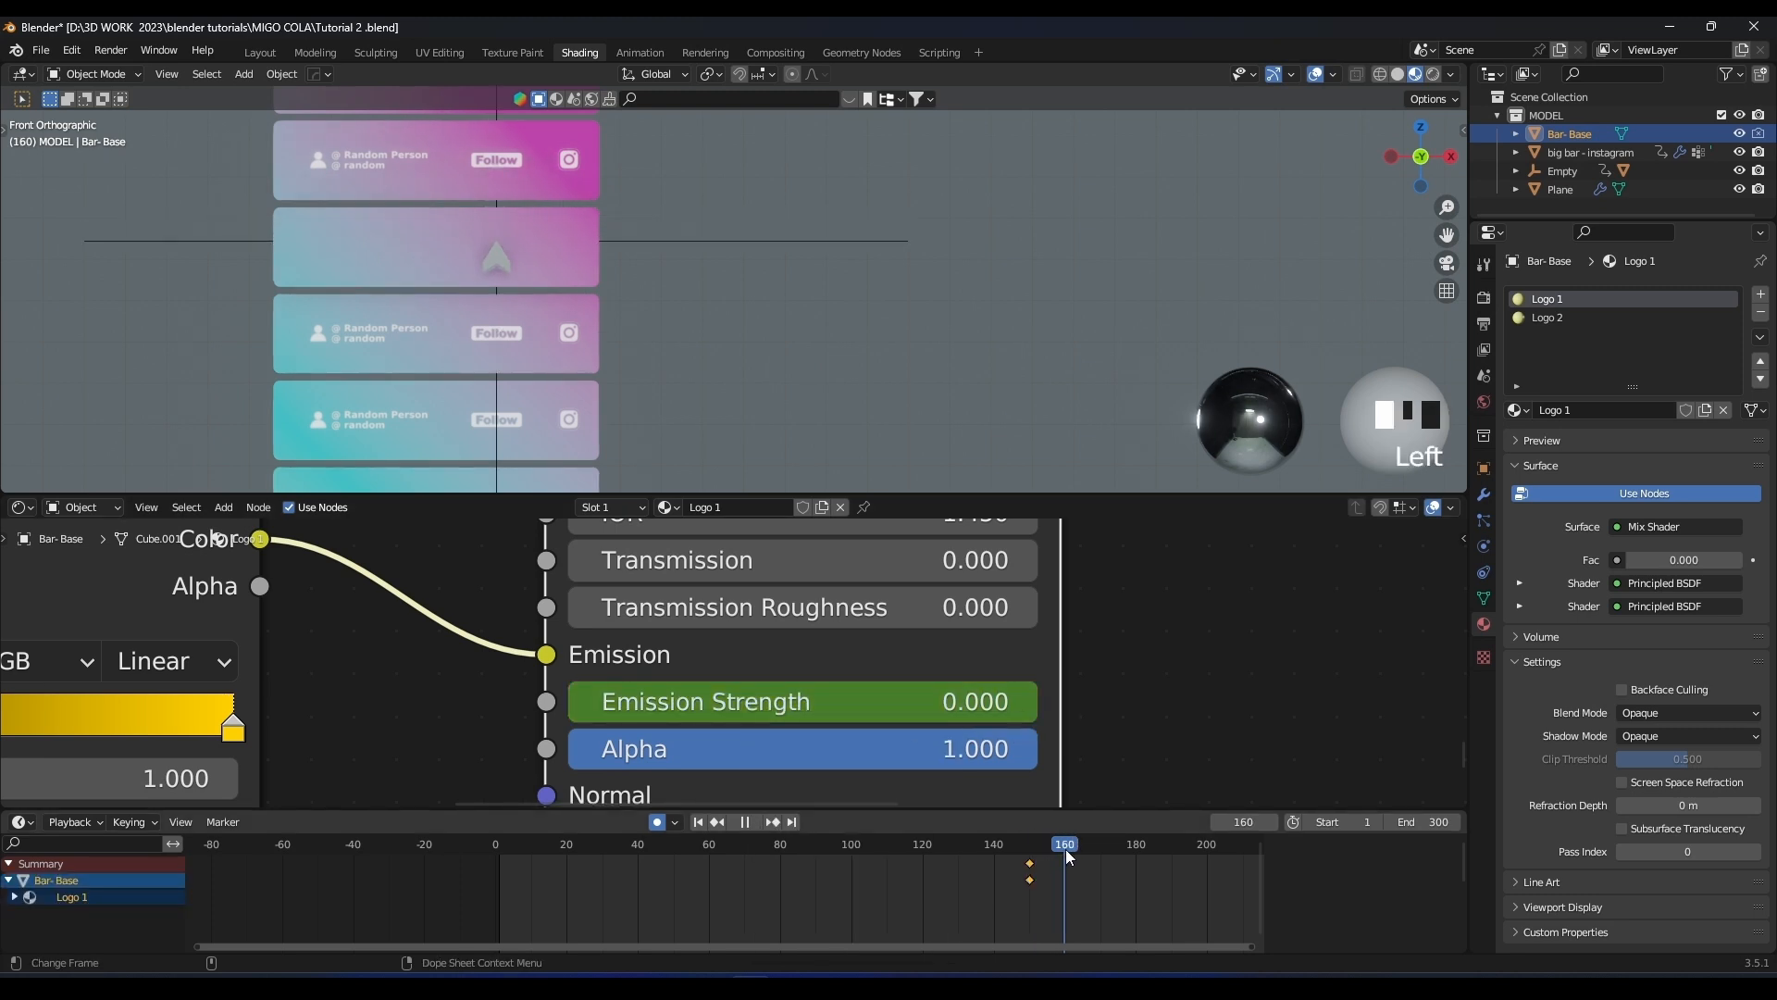
left_click(988, 703)
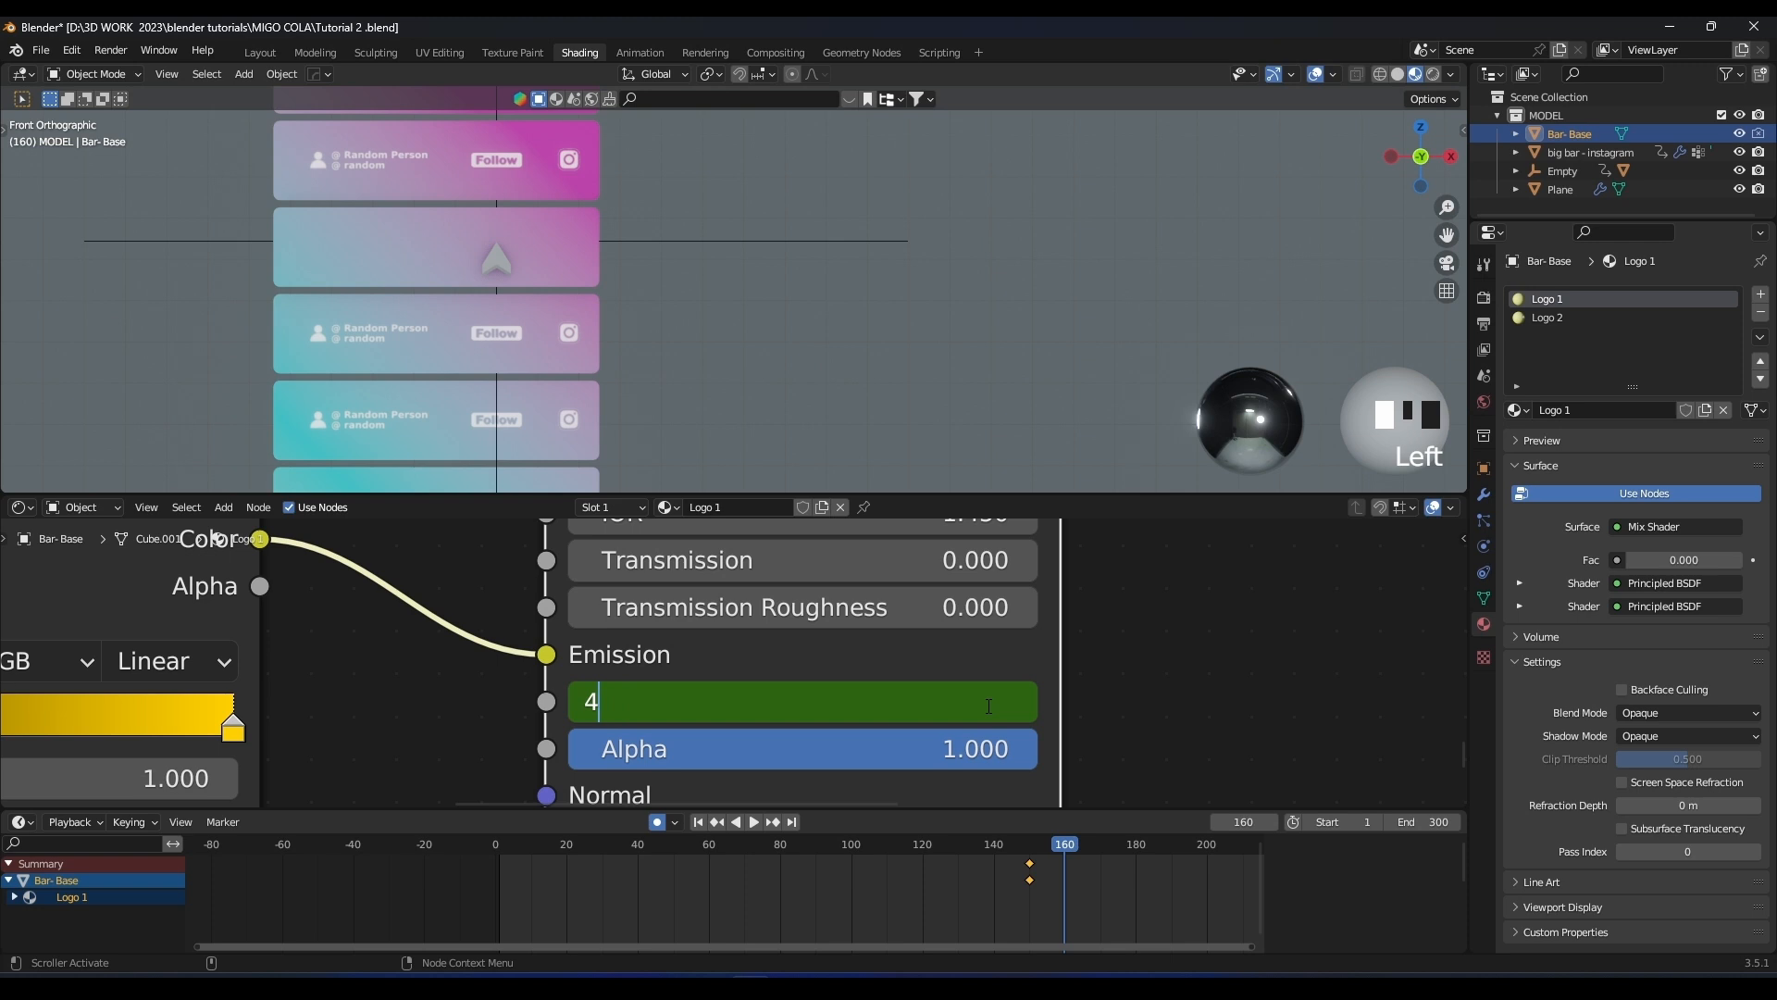
type("4")
key("Return")
right_click(925, 701)
left_click(926, 690)
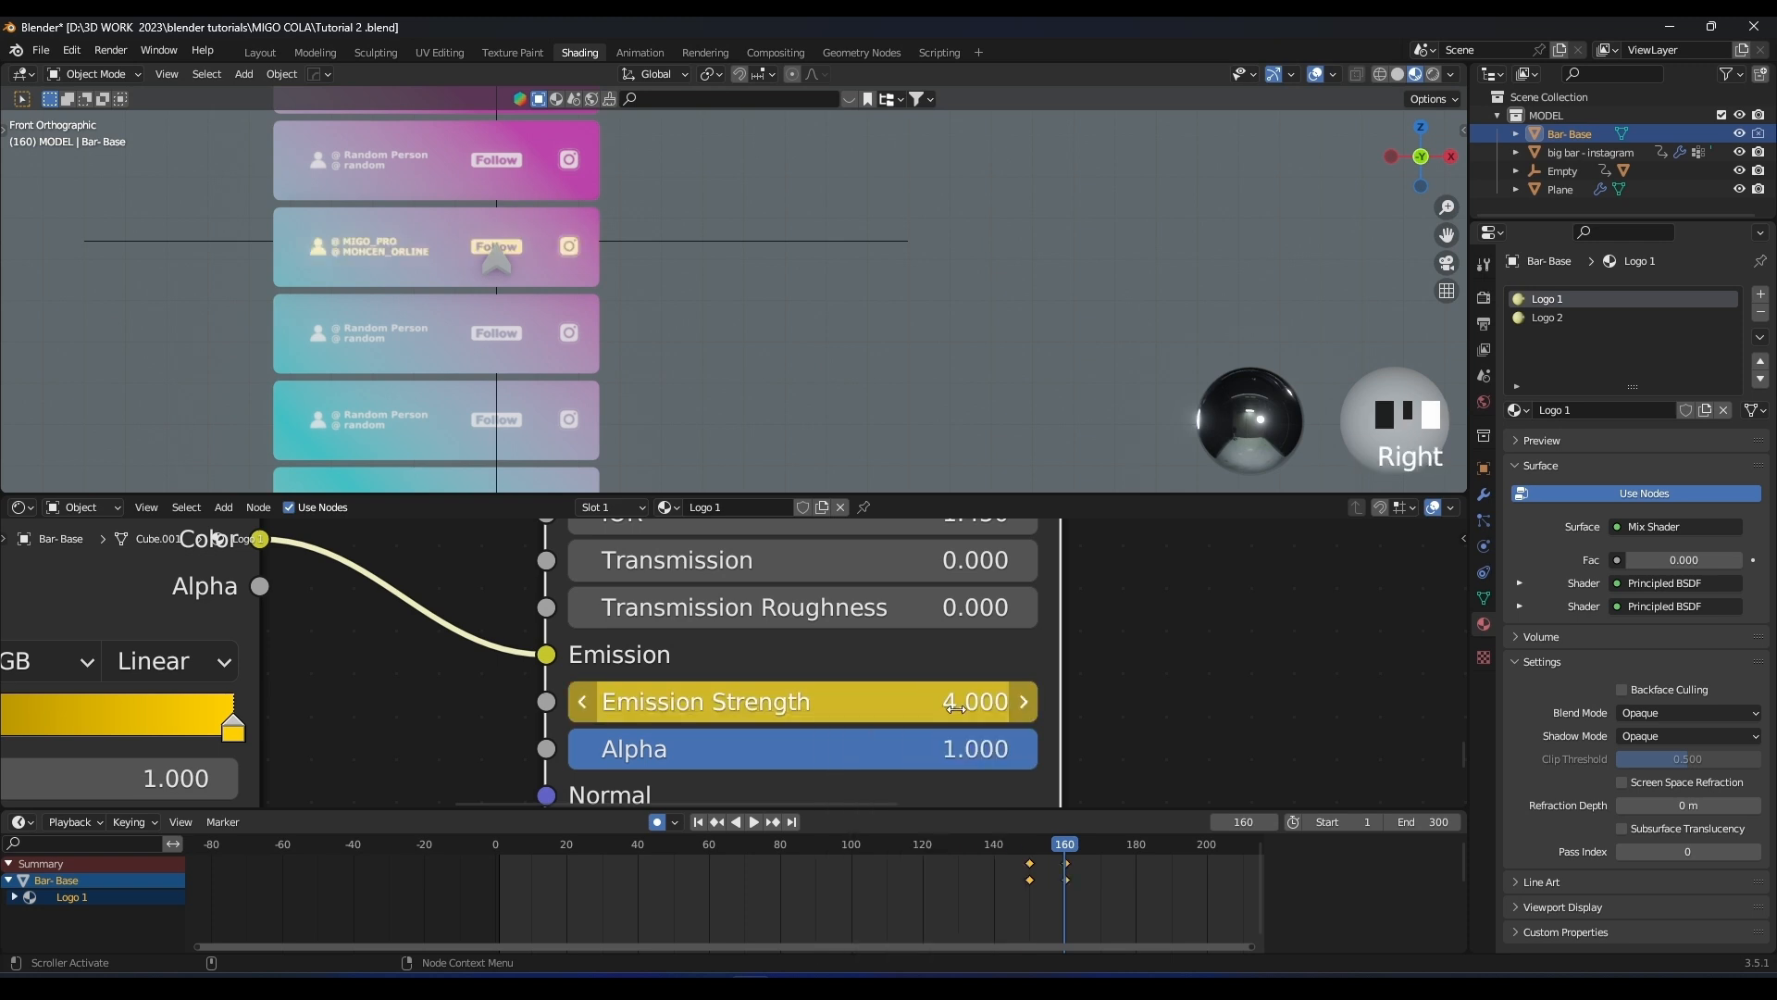
Play the animation and examine how the MIGO_PRO logo lights up as the arrow passes and the profile card opens
left_click(551, 851)
key("space")
scroll(831, 274, "down", 10)
scroll(826, 211, "up", 3)
middle_click_drag(826, 211, 870, 237, "shift")
scroll(903, 198, "up", 2)
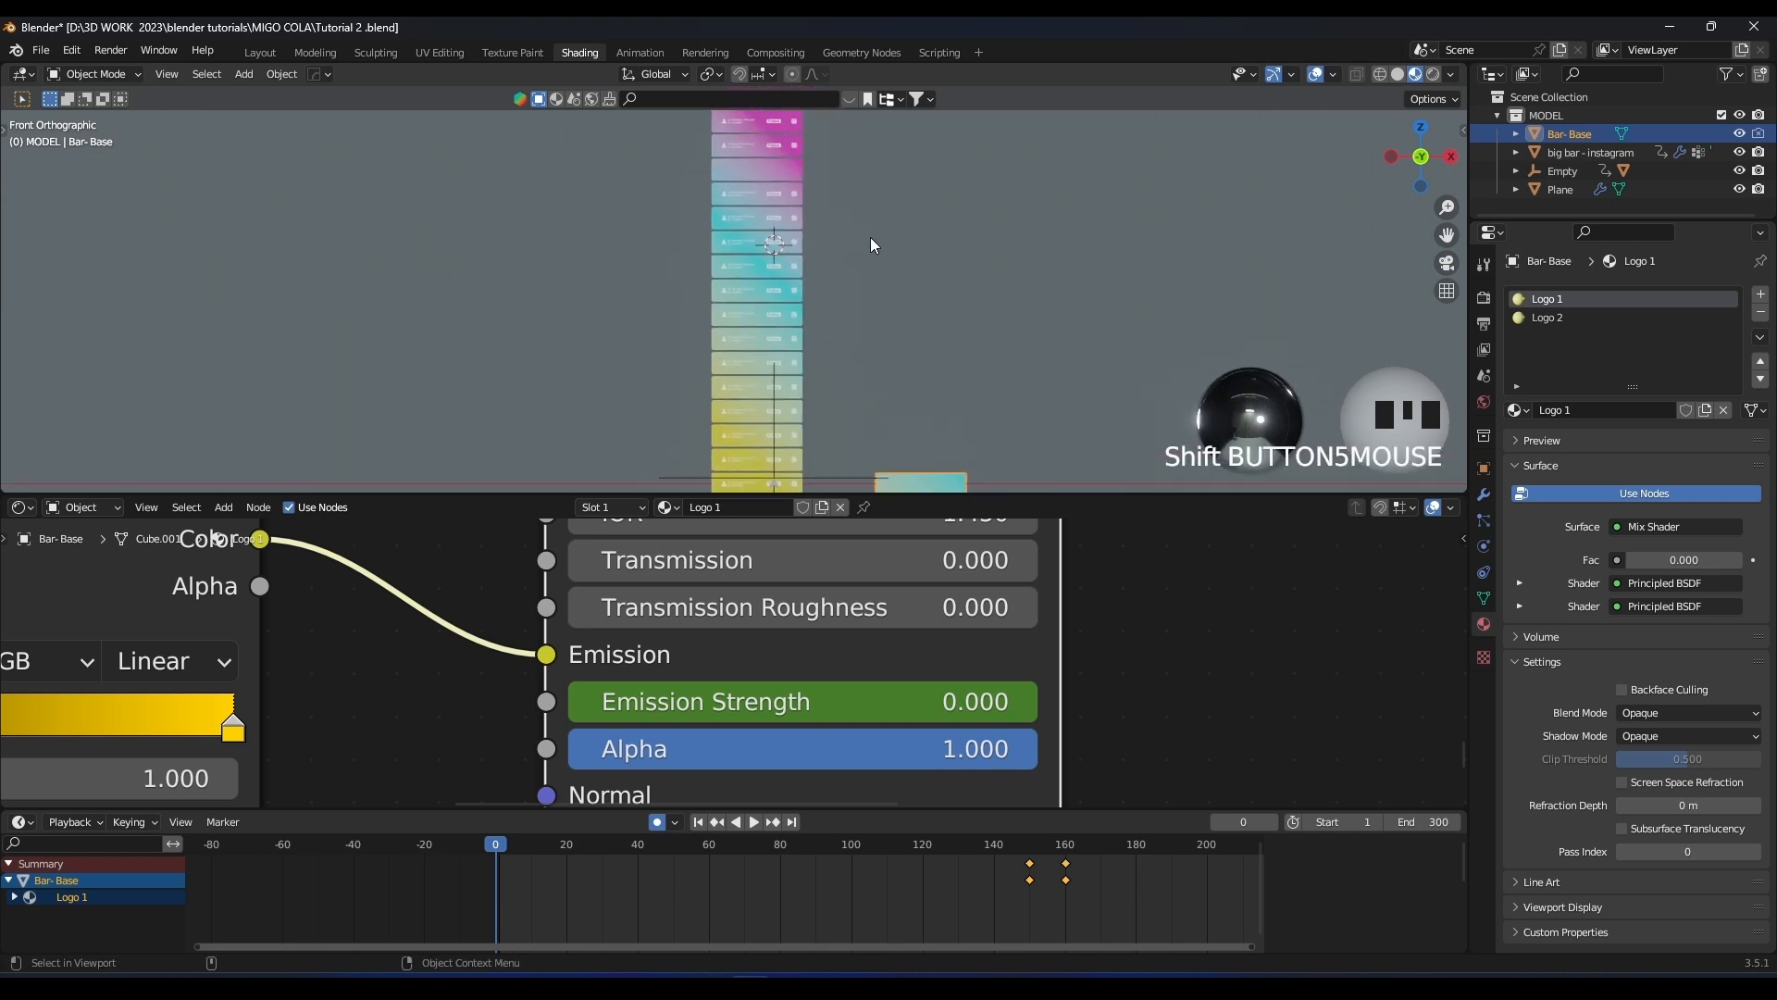
key("space")
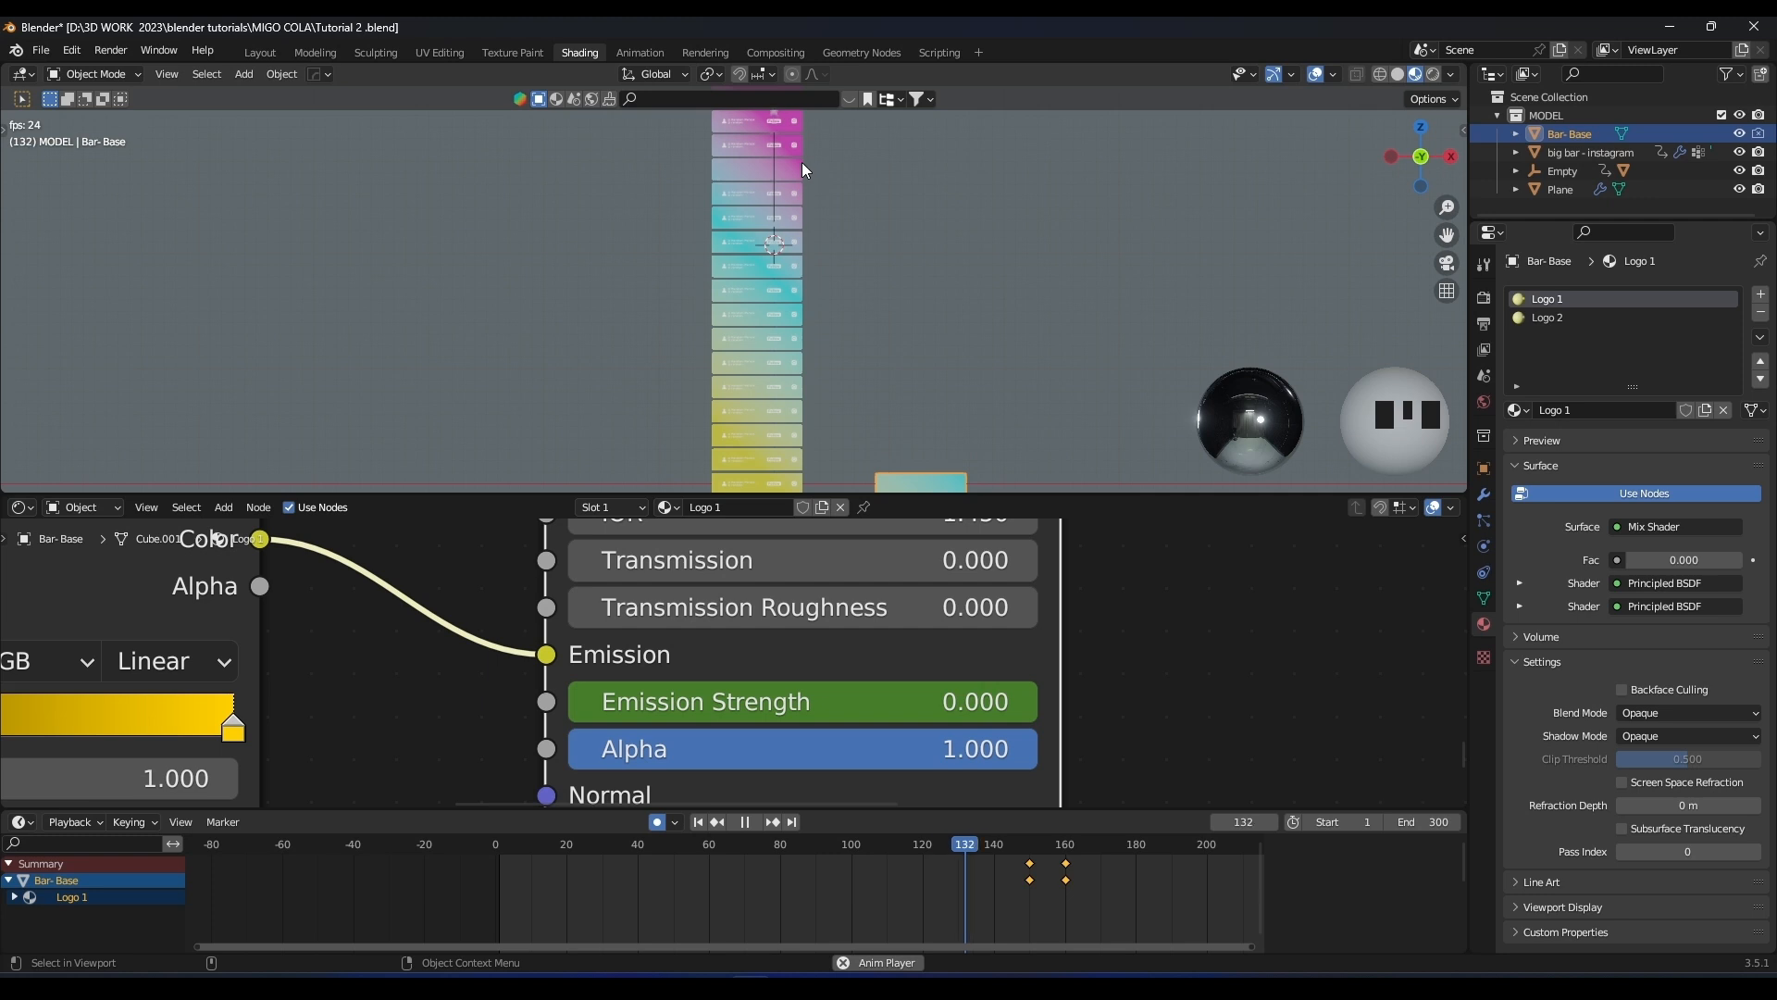
key("space")
scroll(796, 168, "up", 8)
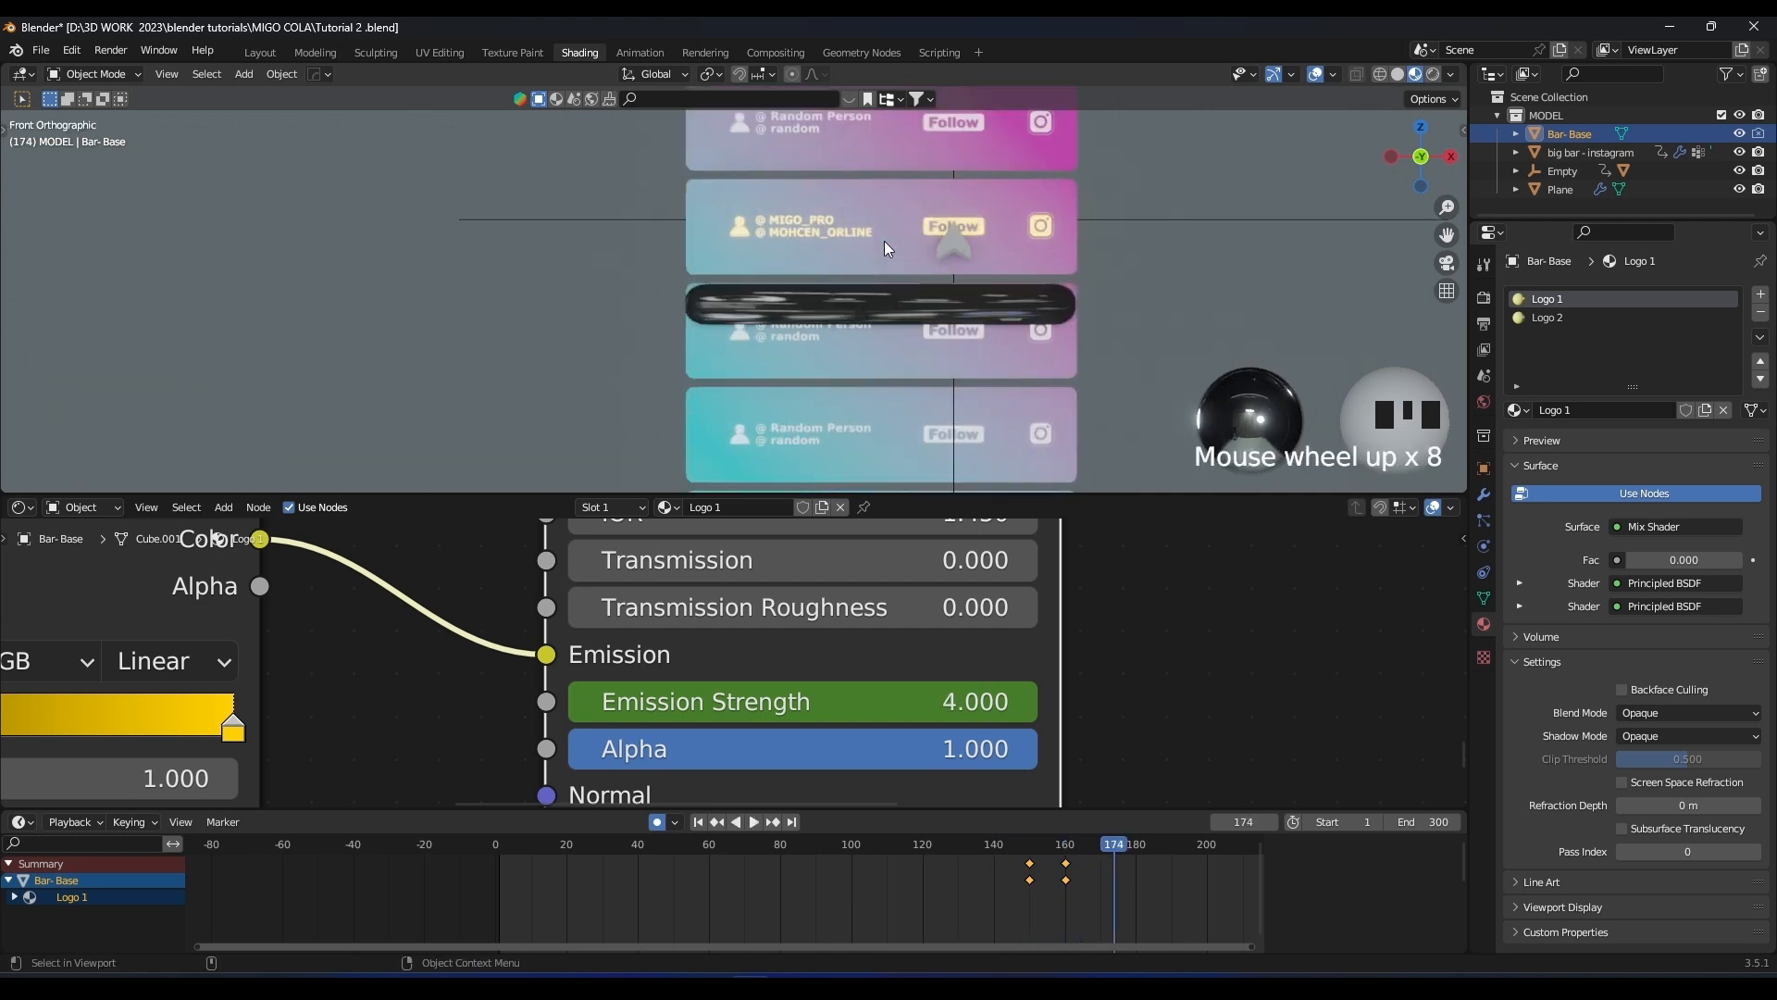
middle_click_drag(863, 248, 803, 271, "shift")
left_click(820, 846)
key("space")
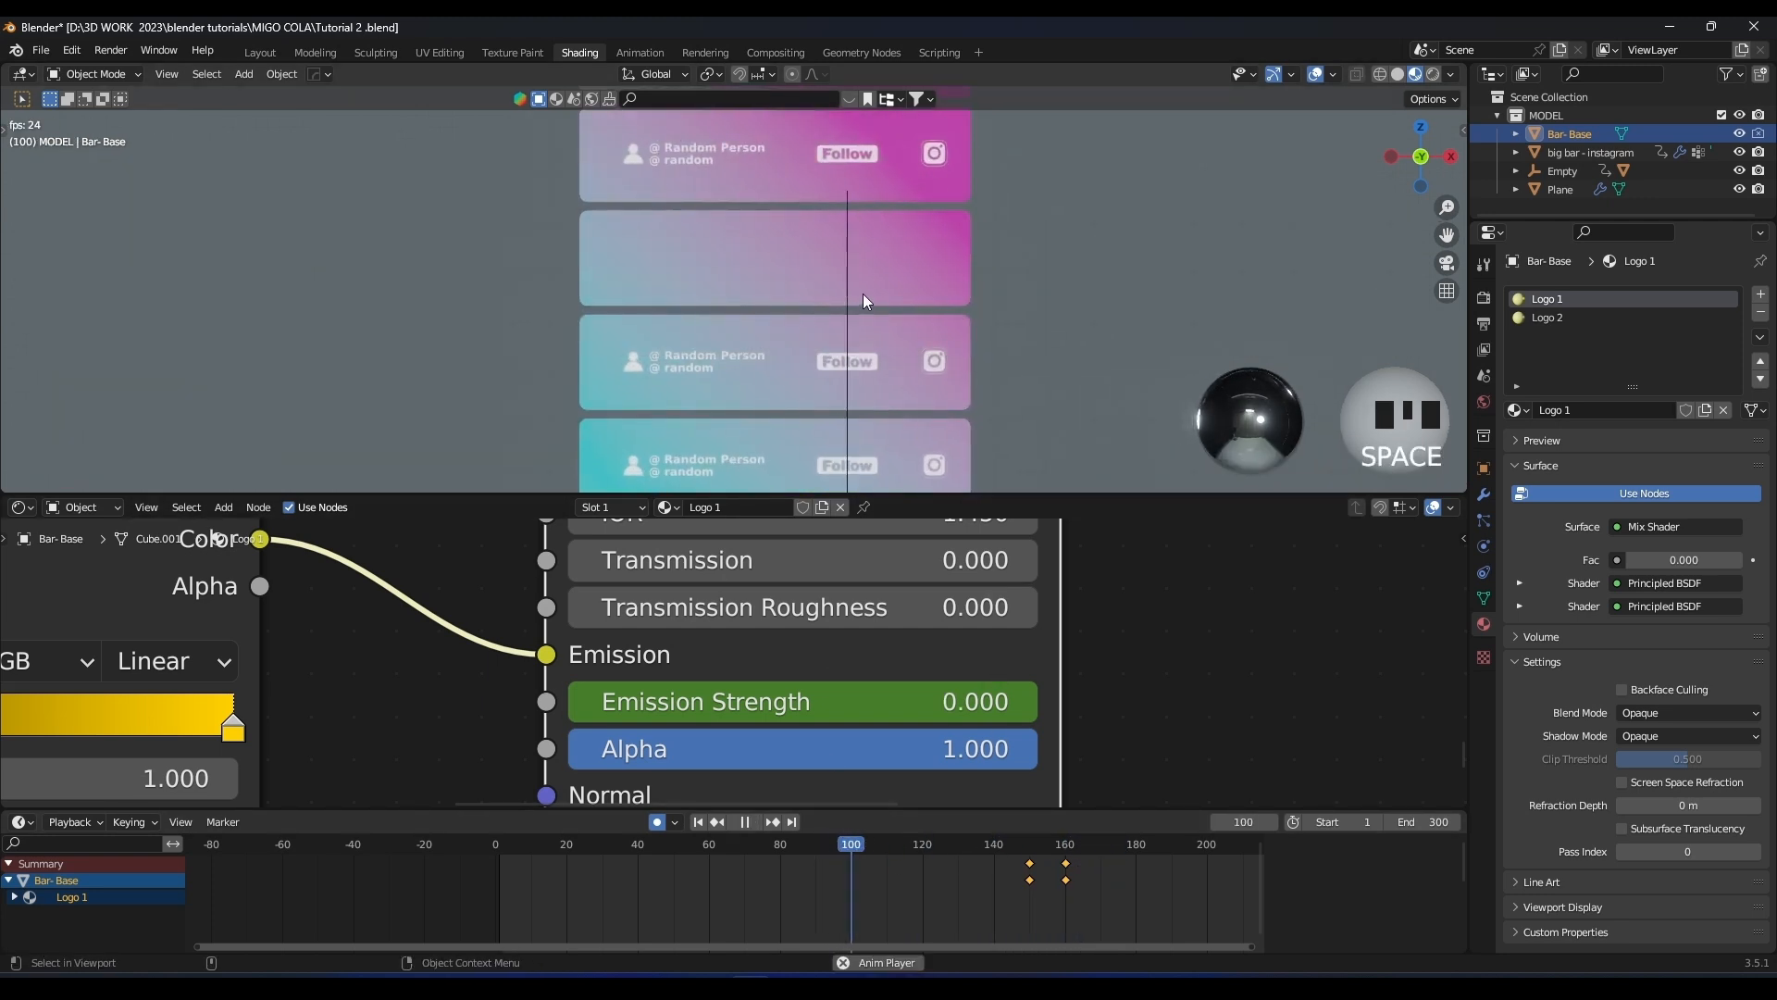
middle_click_drag(863, 293, 835, 326)
key("space")
key("space")
Turn off auto keying and move the big bar - instagram profile card slightly in the negative Y direction
left_click(711, 346)
key("g")
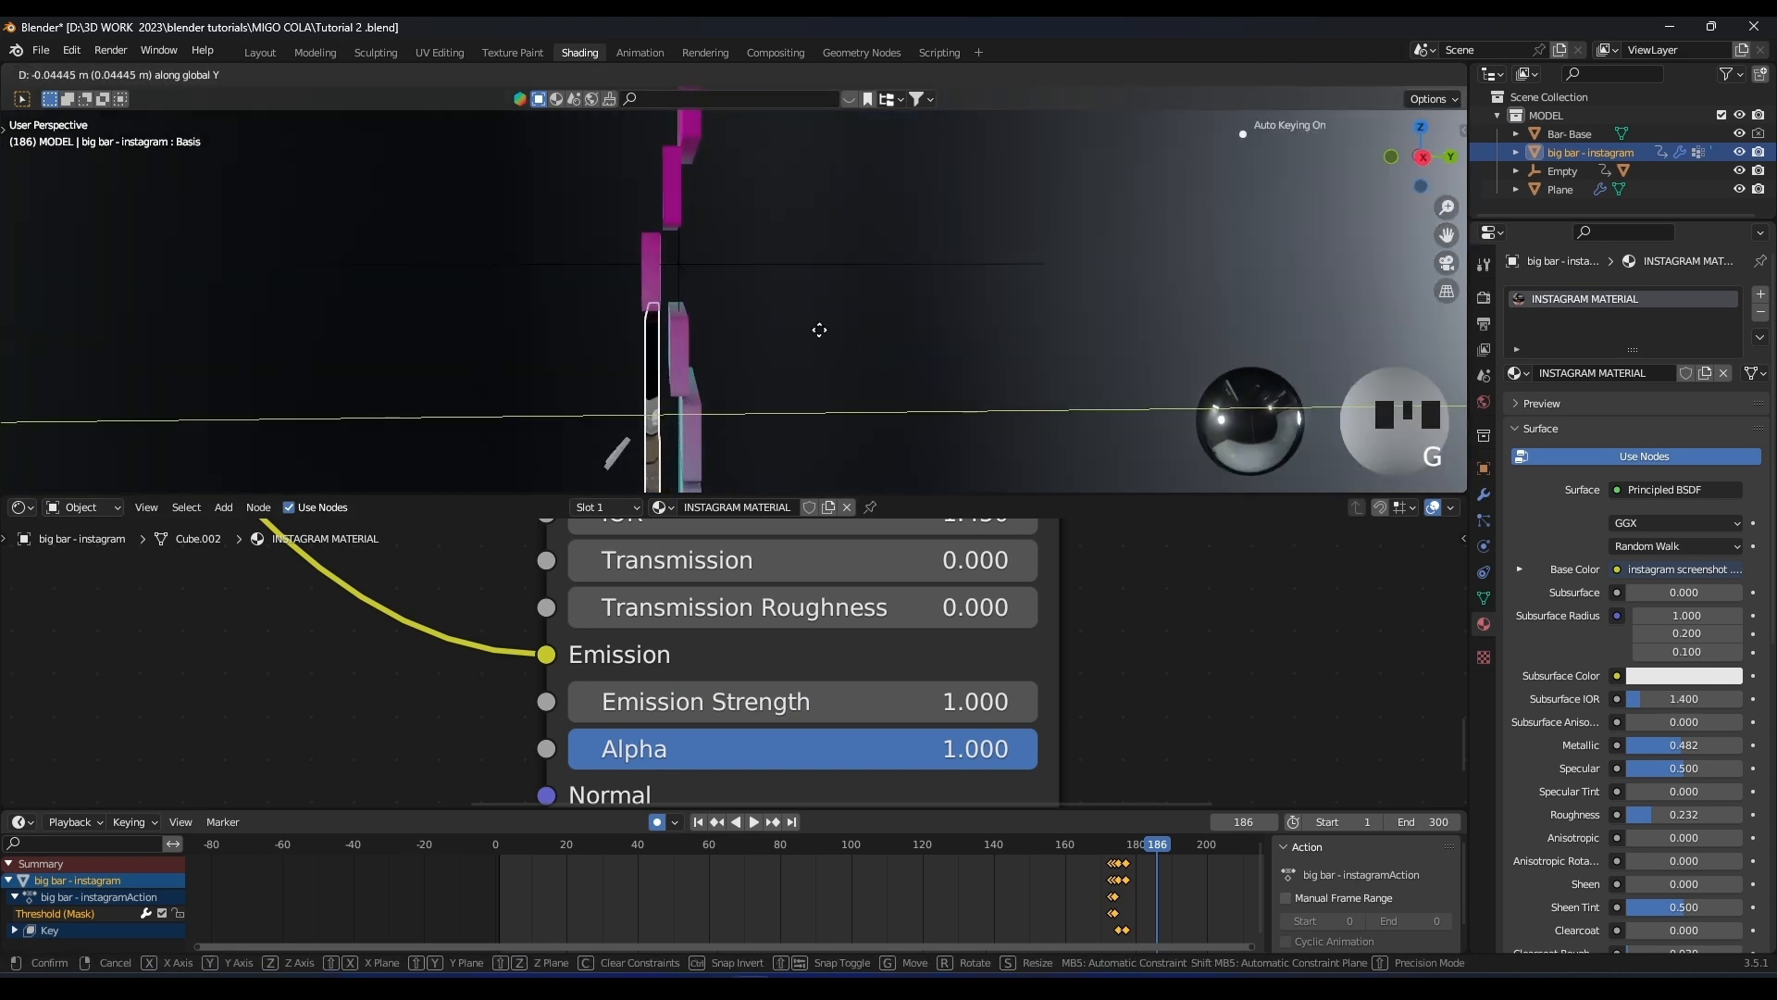
right_click(822, 333)
left_click(658, 823)
key("g")
key("y")
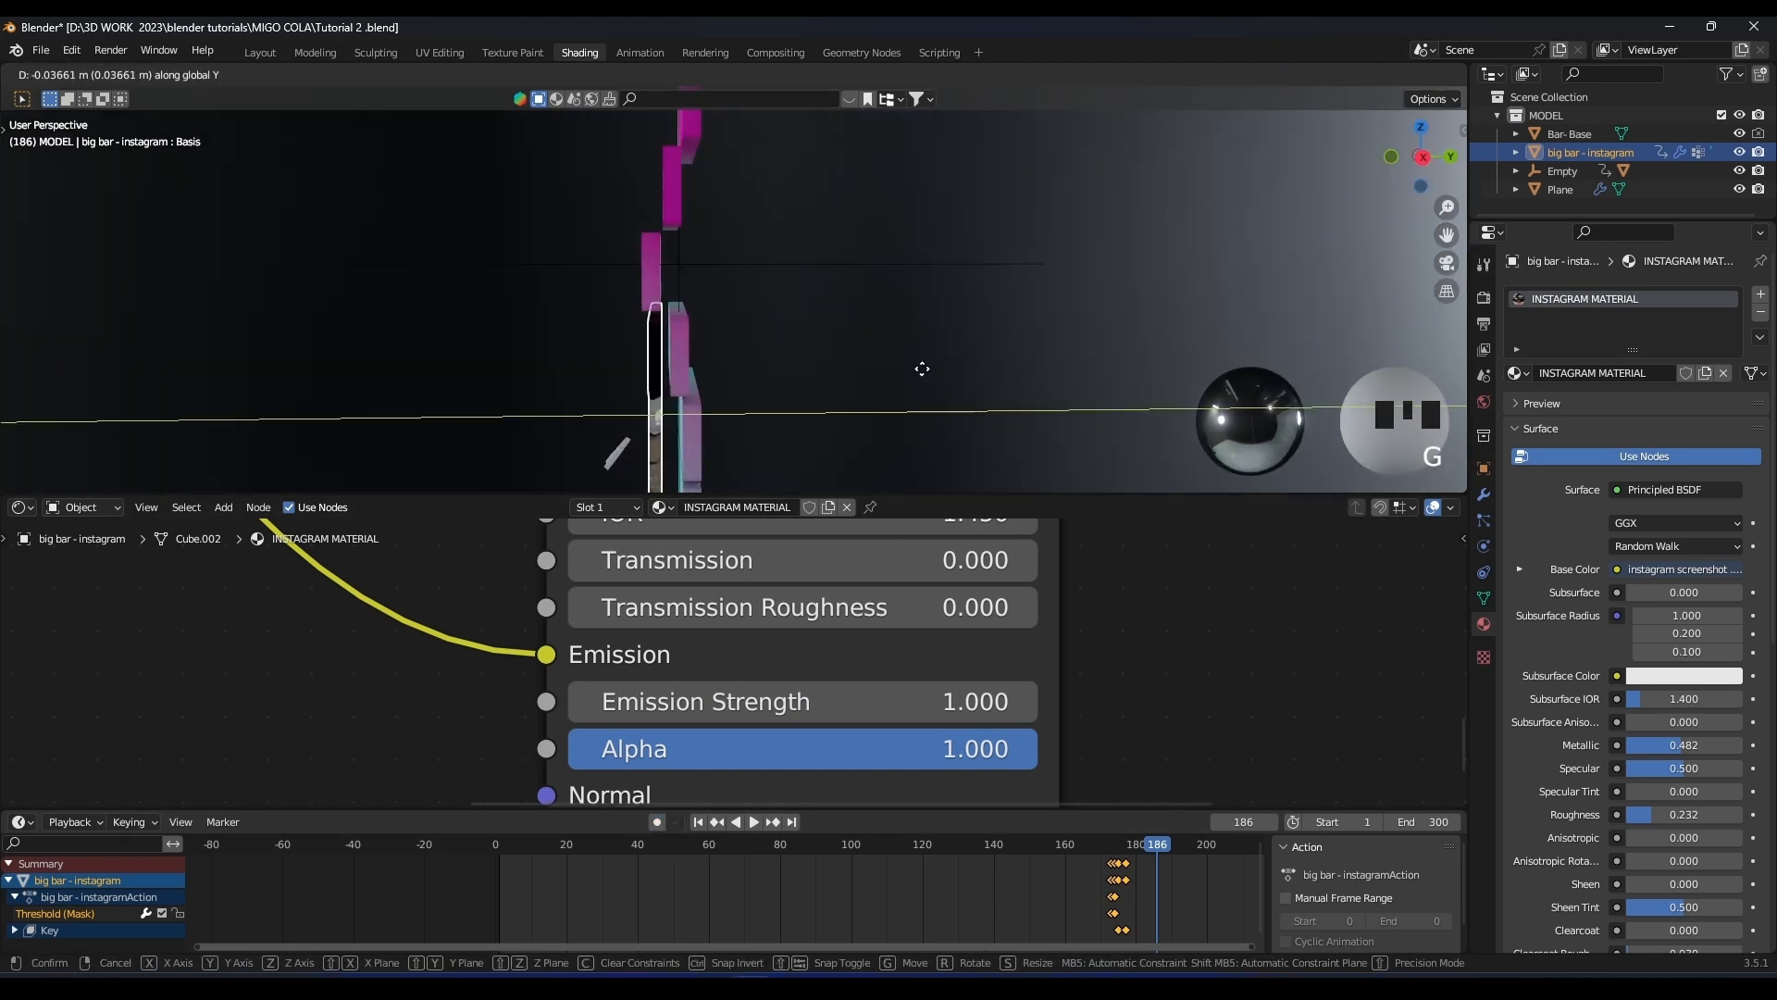
left_click(889, 370)
middle_click_drag(887, 369, 1029, 224)
scroll(845, 352, "up", 3)
key("space")
Select the arrow and review its motion against the profile card from the side around frames 196 to 205
left_click(890, 404)
middle_click_drag(1186, 898, 891, 889)
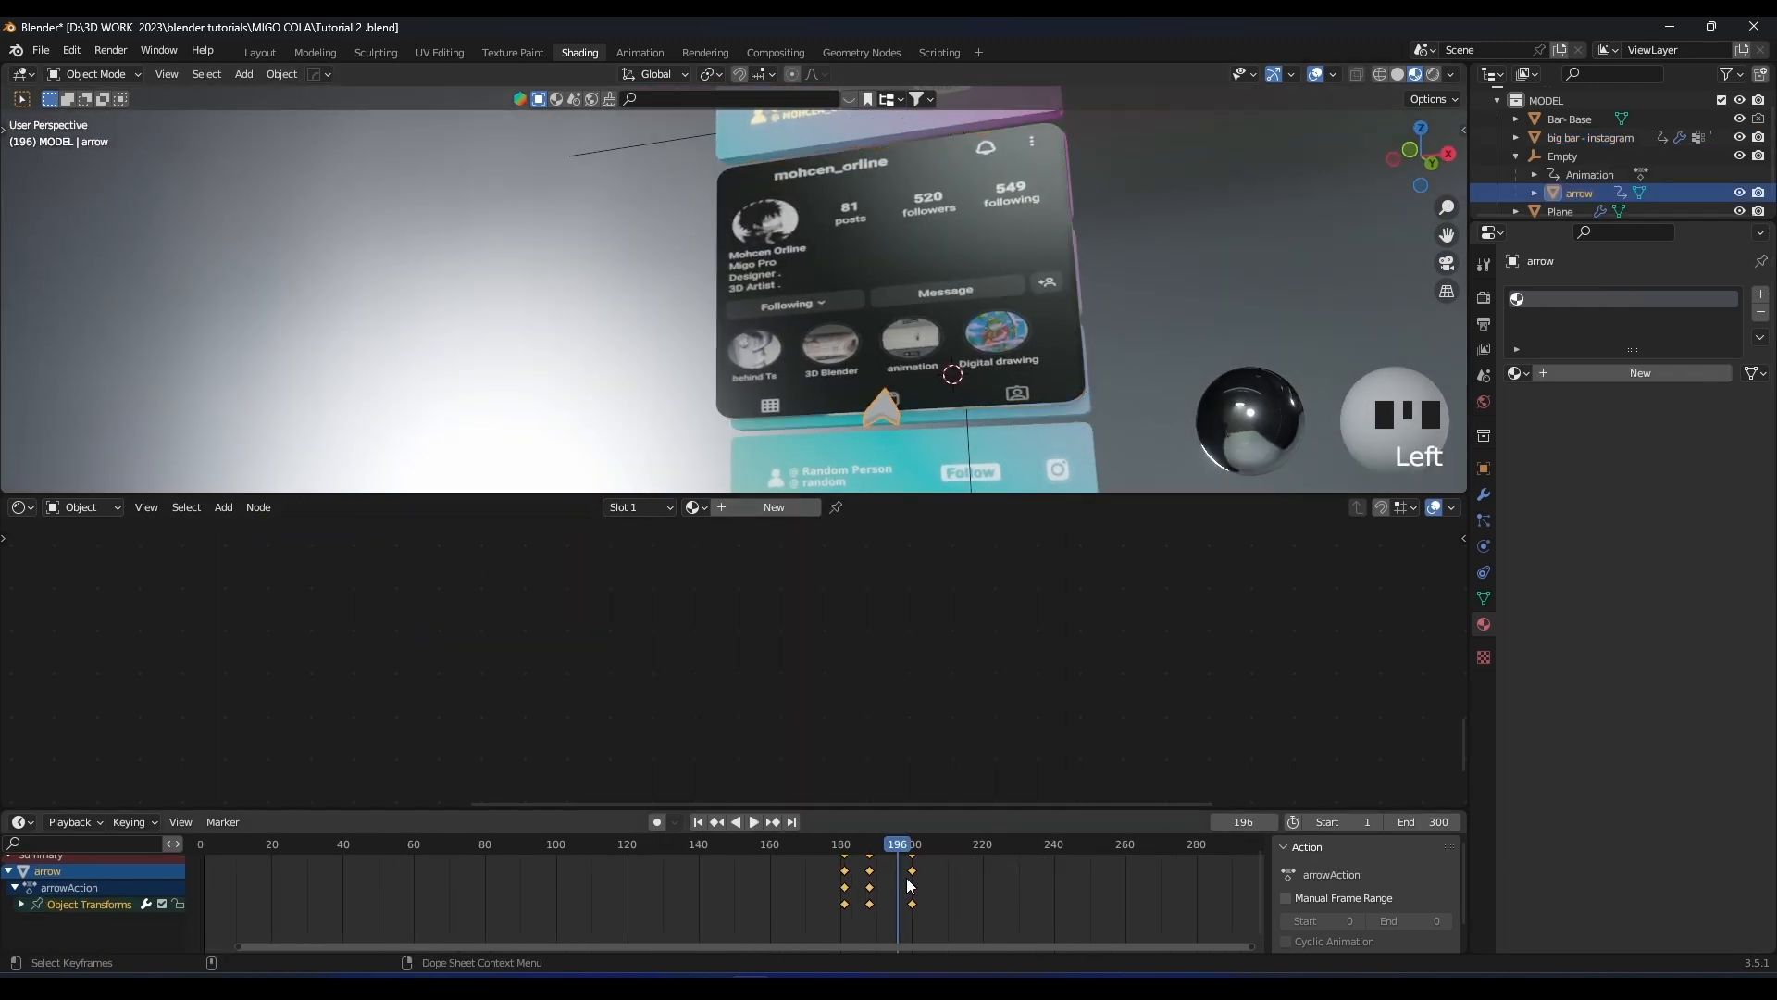
middle_click_drag(981, 291, 846, 329)
middle_click_drag(846, 328, 911, 253, "shift")
key("space")
key("space")
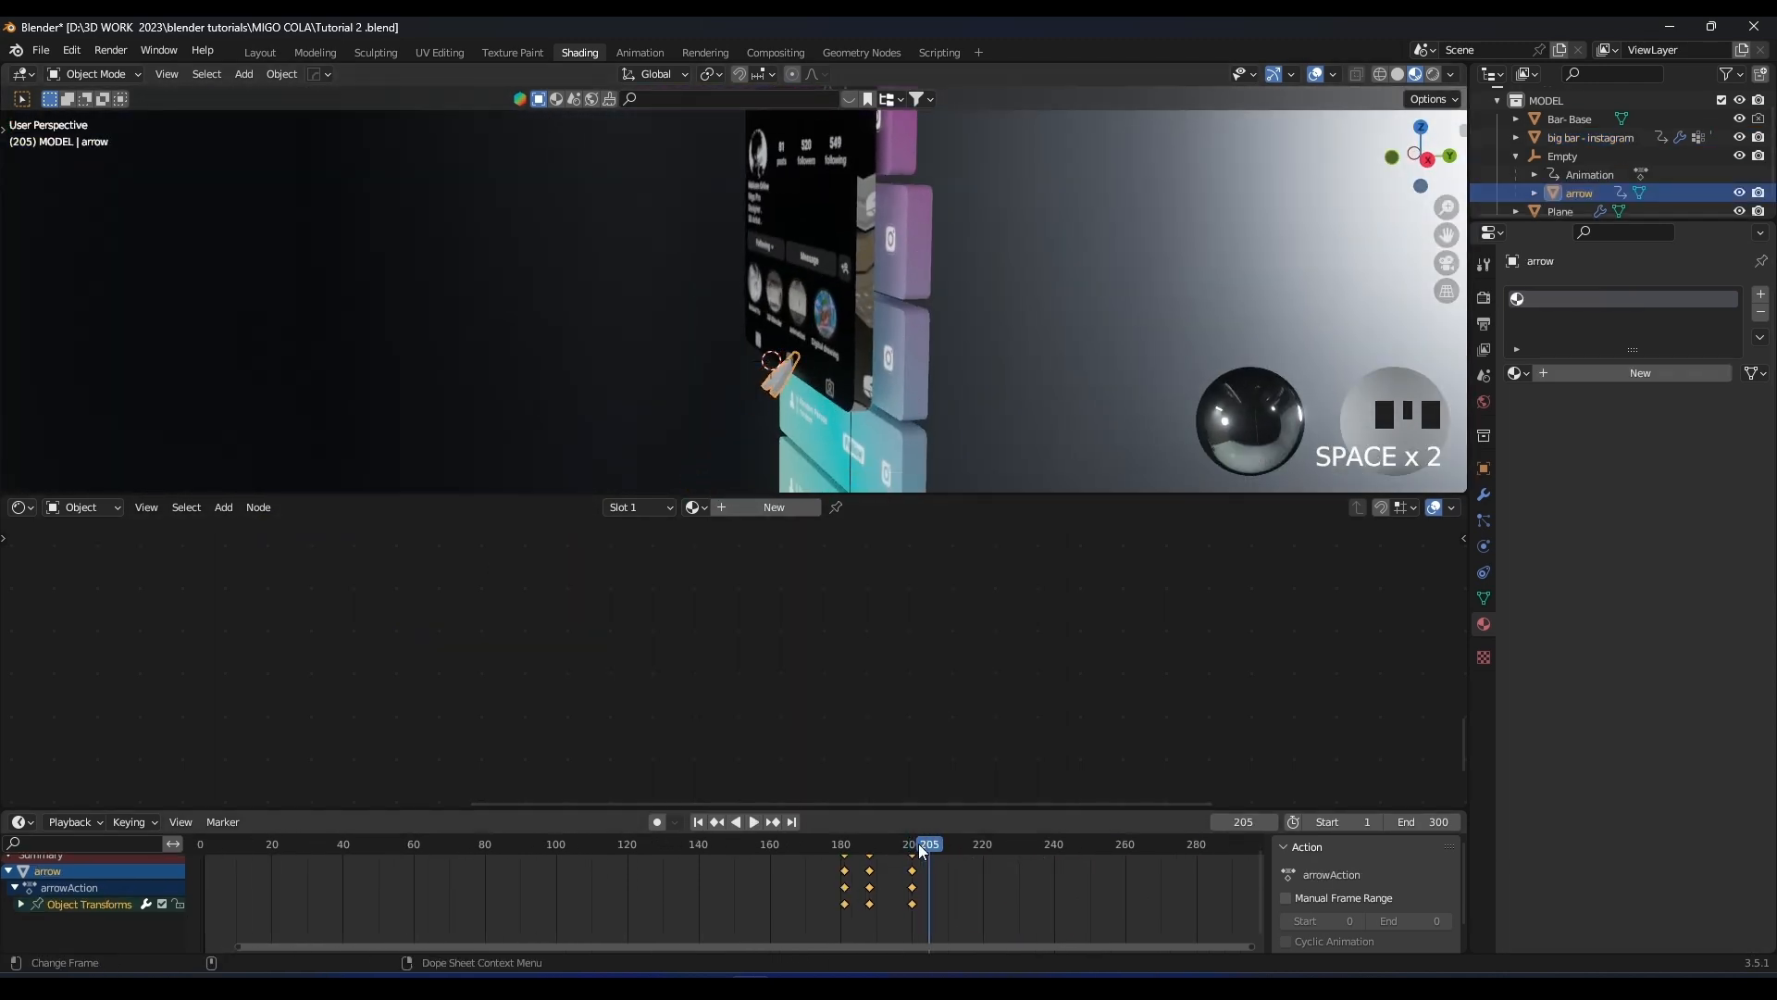
Turn auto keying back on and move the arrow along Y at frame 200
key("Left")
left_click(660, 821)
key("g")
key("y")
left_click(825, 415)
middle_click_drag(825, 415, 967, 398)
middle_click_drag(967, 398, 989, 264, "shift")
Fine-tune the arrow's position at frame 200 with another Y-axis move and a further small adjustment
scroll(941, 294, "up", 2)
key("g")
key("y")
left_click(953, 289)
scroll(988, 264, "down", 4)
mouse_move(988, 263)
middle_mouse_down("shift")
mouse_move(913, 269)
mouse_move(807, 345)
middle_mouse_up("shift")
key("z")
key("g")
left_click(760, 297)
mouse_move(828, 255)
middle_mouse_down()
mouse_move(790, 273)
mouse_move(792, 324)
middle_mouse_up()
left_click(808, 202)
key("g")
right_click(831, 205)
key("z")
left_click(825, 276)
key("z")
left_click(894, 222)
key("g")
key("z")
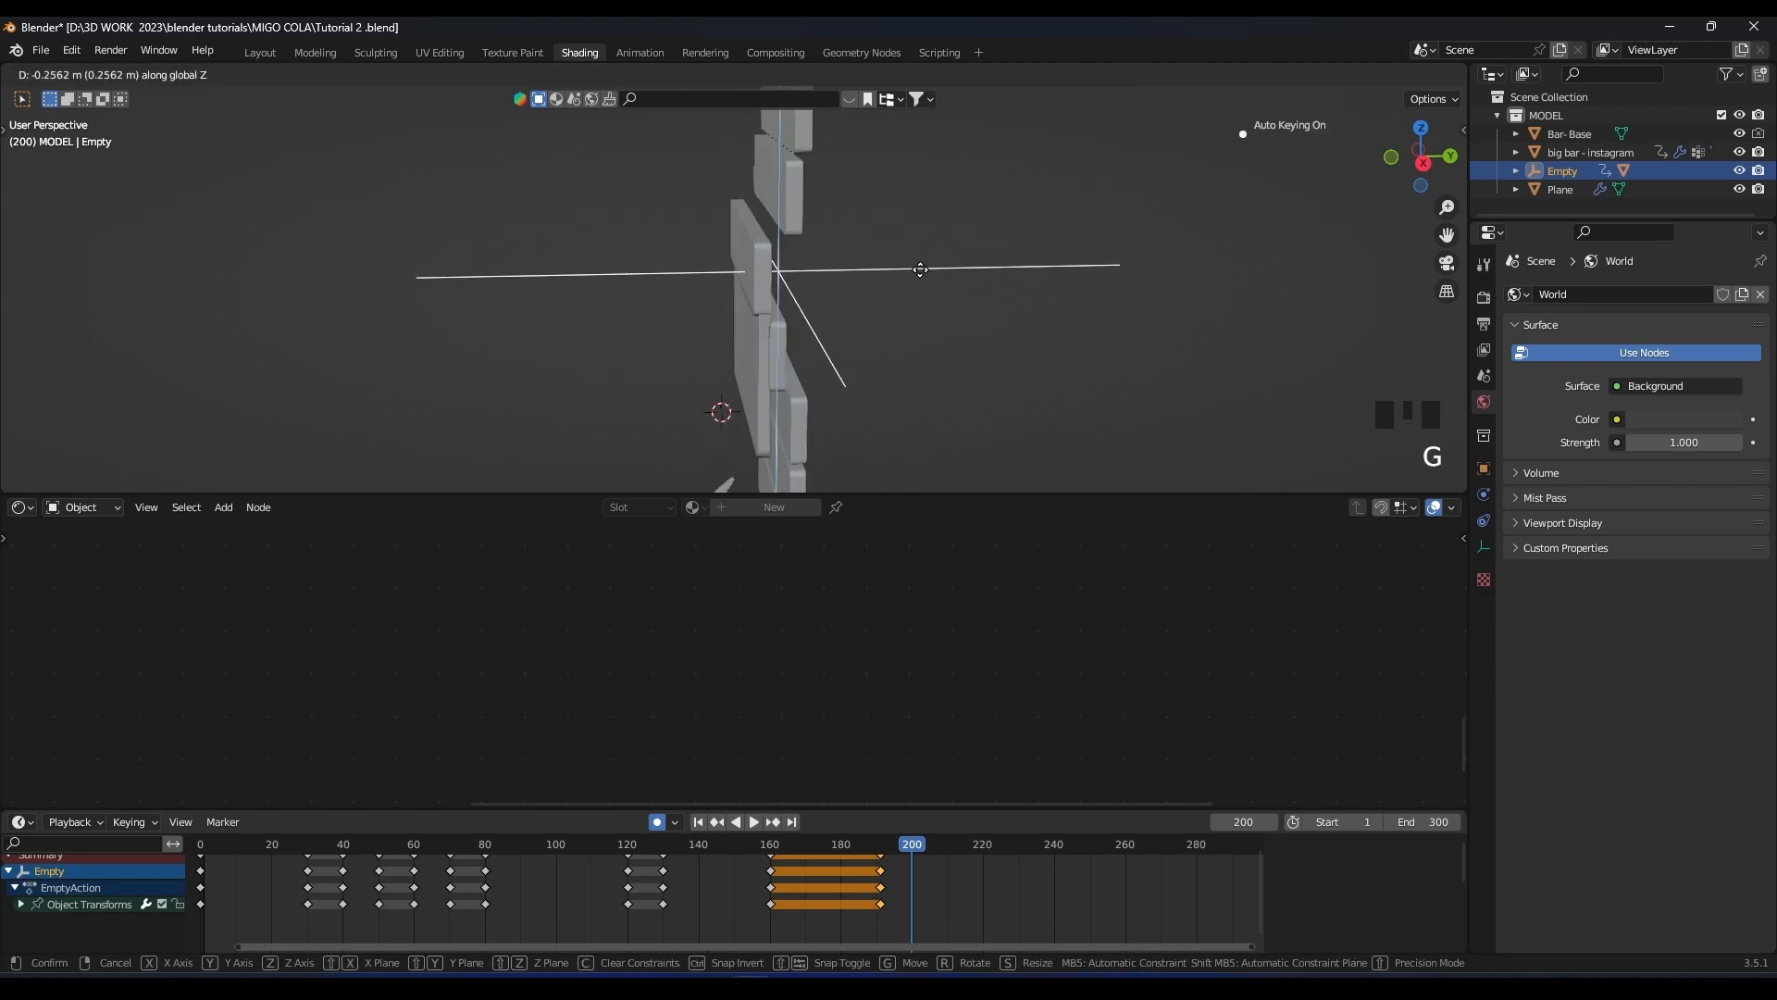
right_click(951, 148)
middle_click_drag(846, 222, 981, 158)
key("z")
left_click(1027, 324)
Select the arrow and review its motion from the lit Follow bar onto the profile card around frames 181 to 191
middle_click_drag(996, 246, 971, 266, "shift")
left_click(845, 363)
key("g")
key("space")
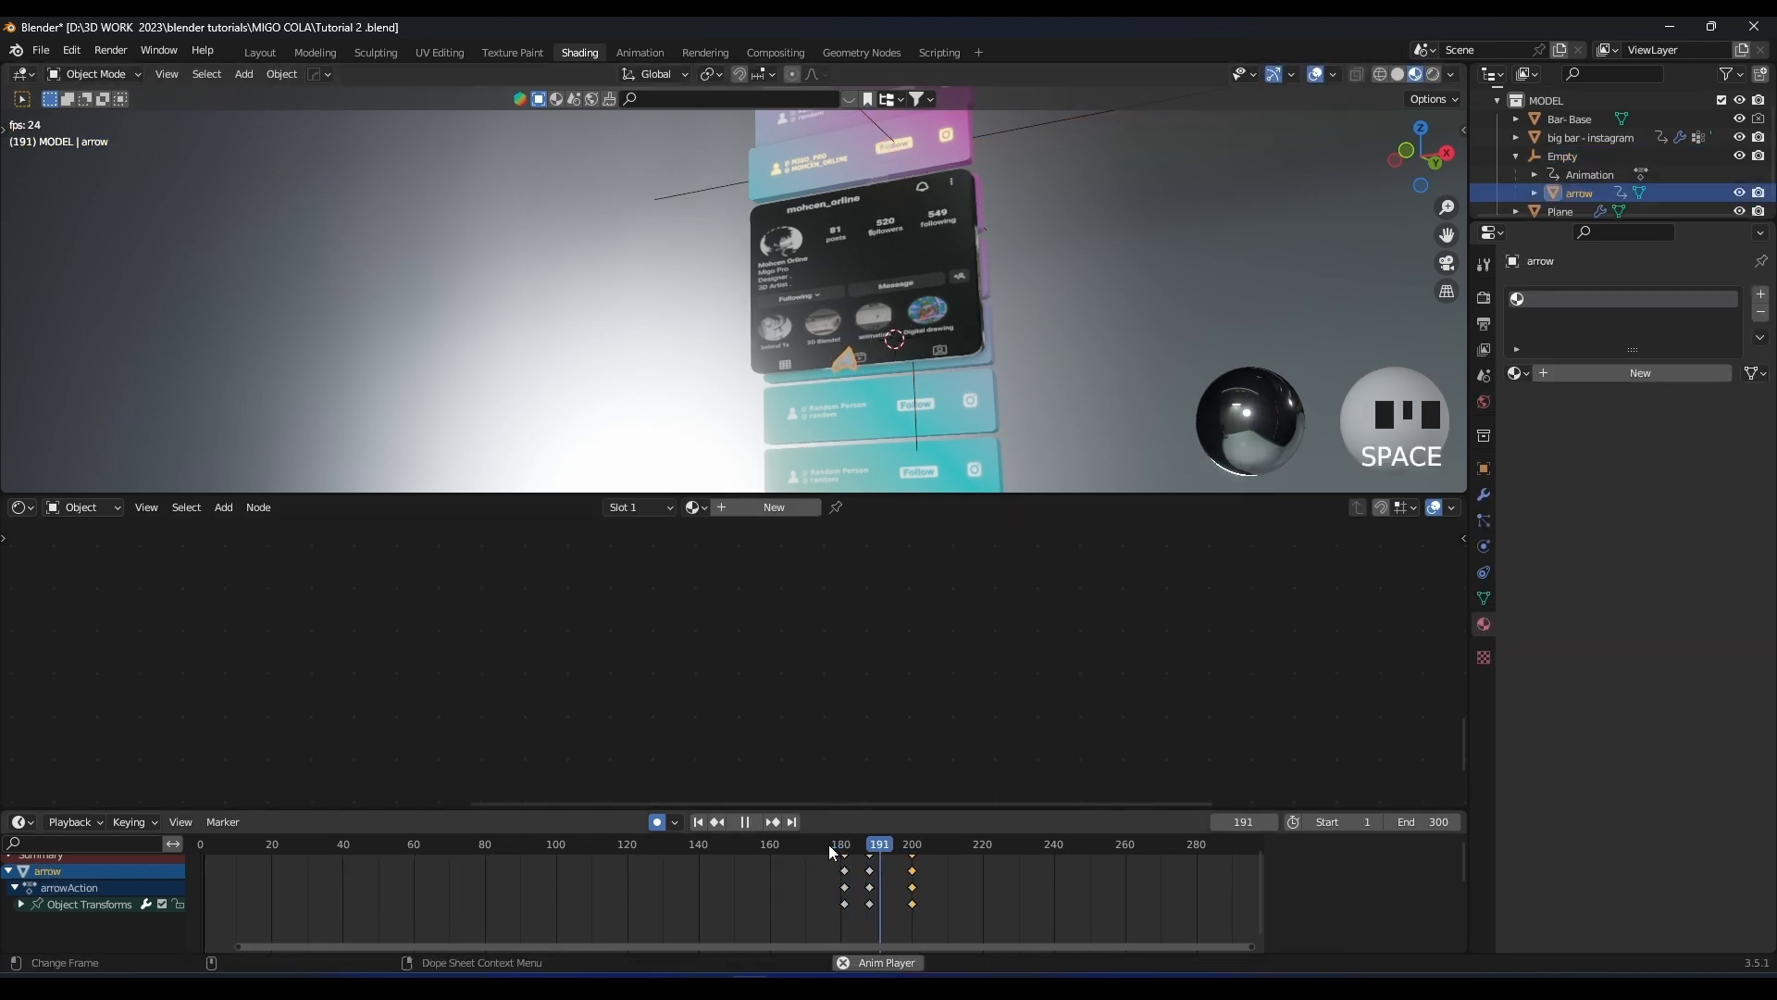
key("Left")
key("Left")
key("space")
left_click(829, 846)
left_click_drag(831, 846, 842, 851)
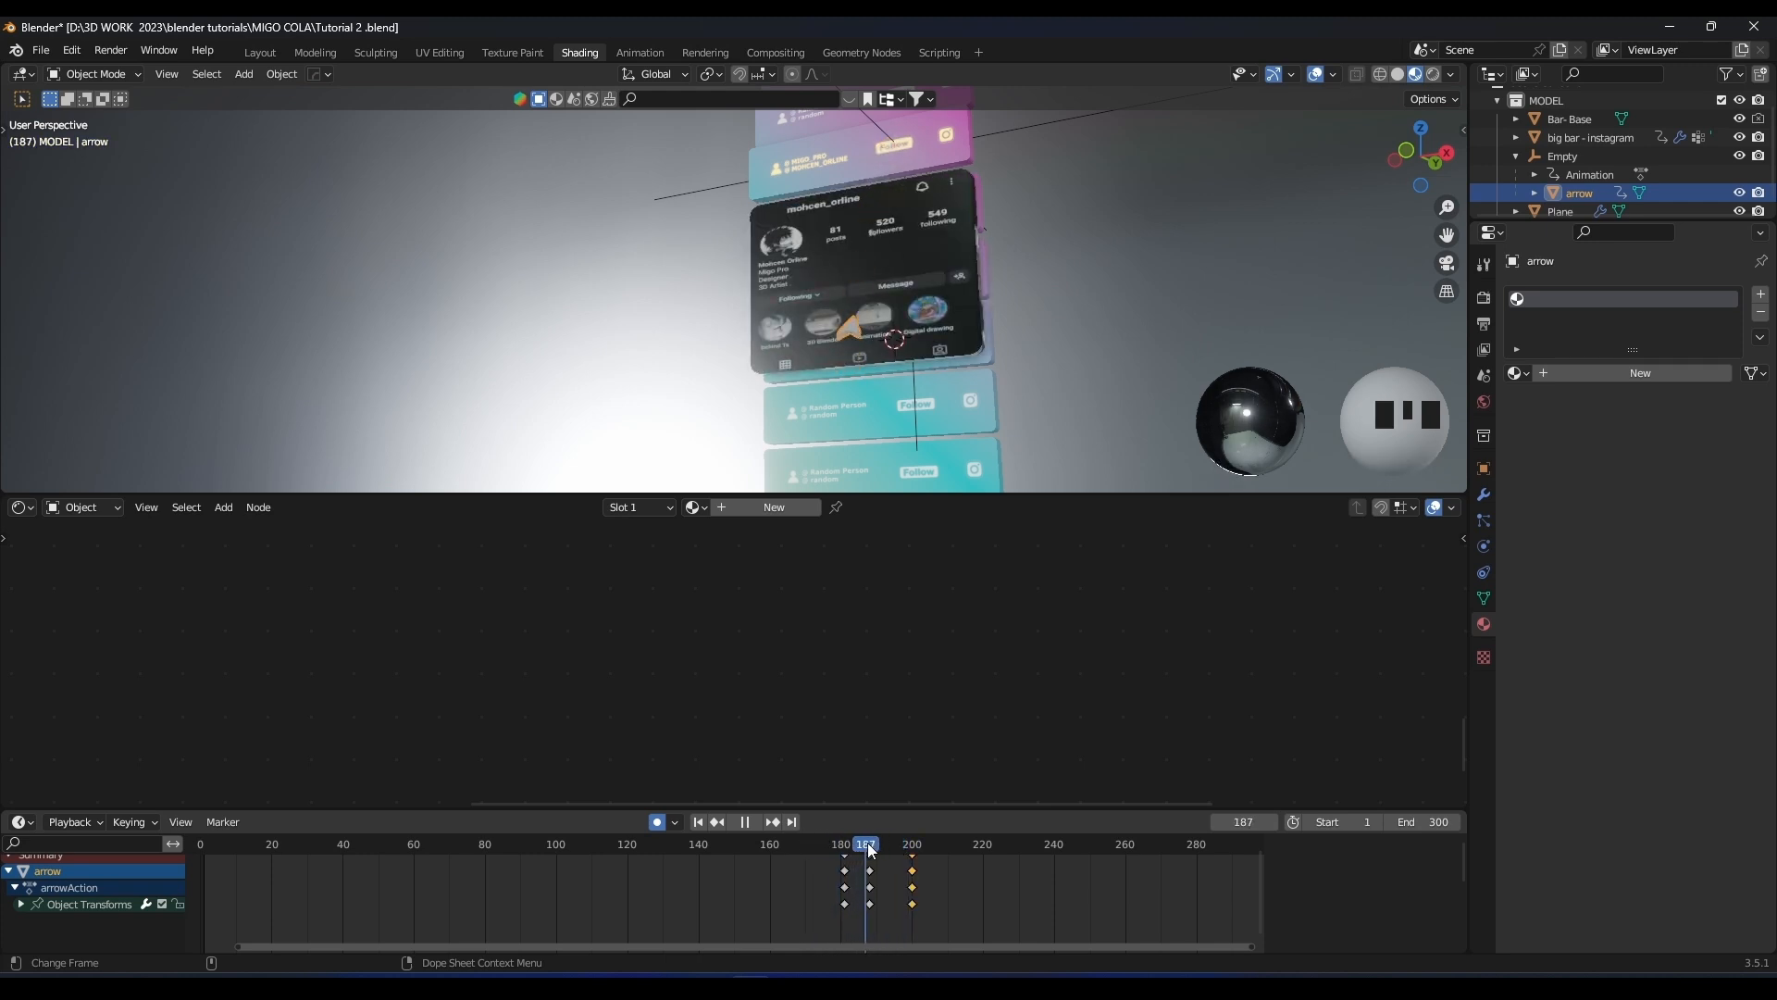
scroll(1027, 197, "up", 2)
middle_click_drag(967, 211, 1000, 316)
left_click_drag(939, 493, 936, 615)
middle_click_drag(1139, 176, 824, 371, "shift")
scroll(935, 553, "up", 6)
scroll(953, 524, "down", 3)
middle_click_drag(824, 370, 803, 405, "shift")
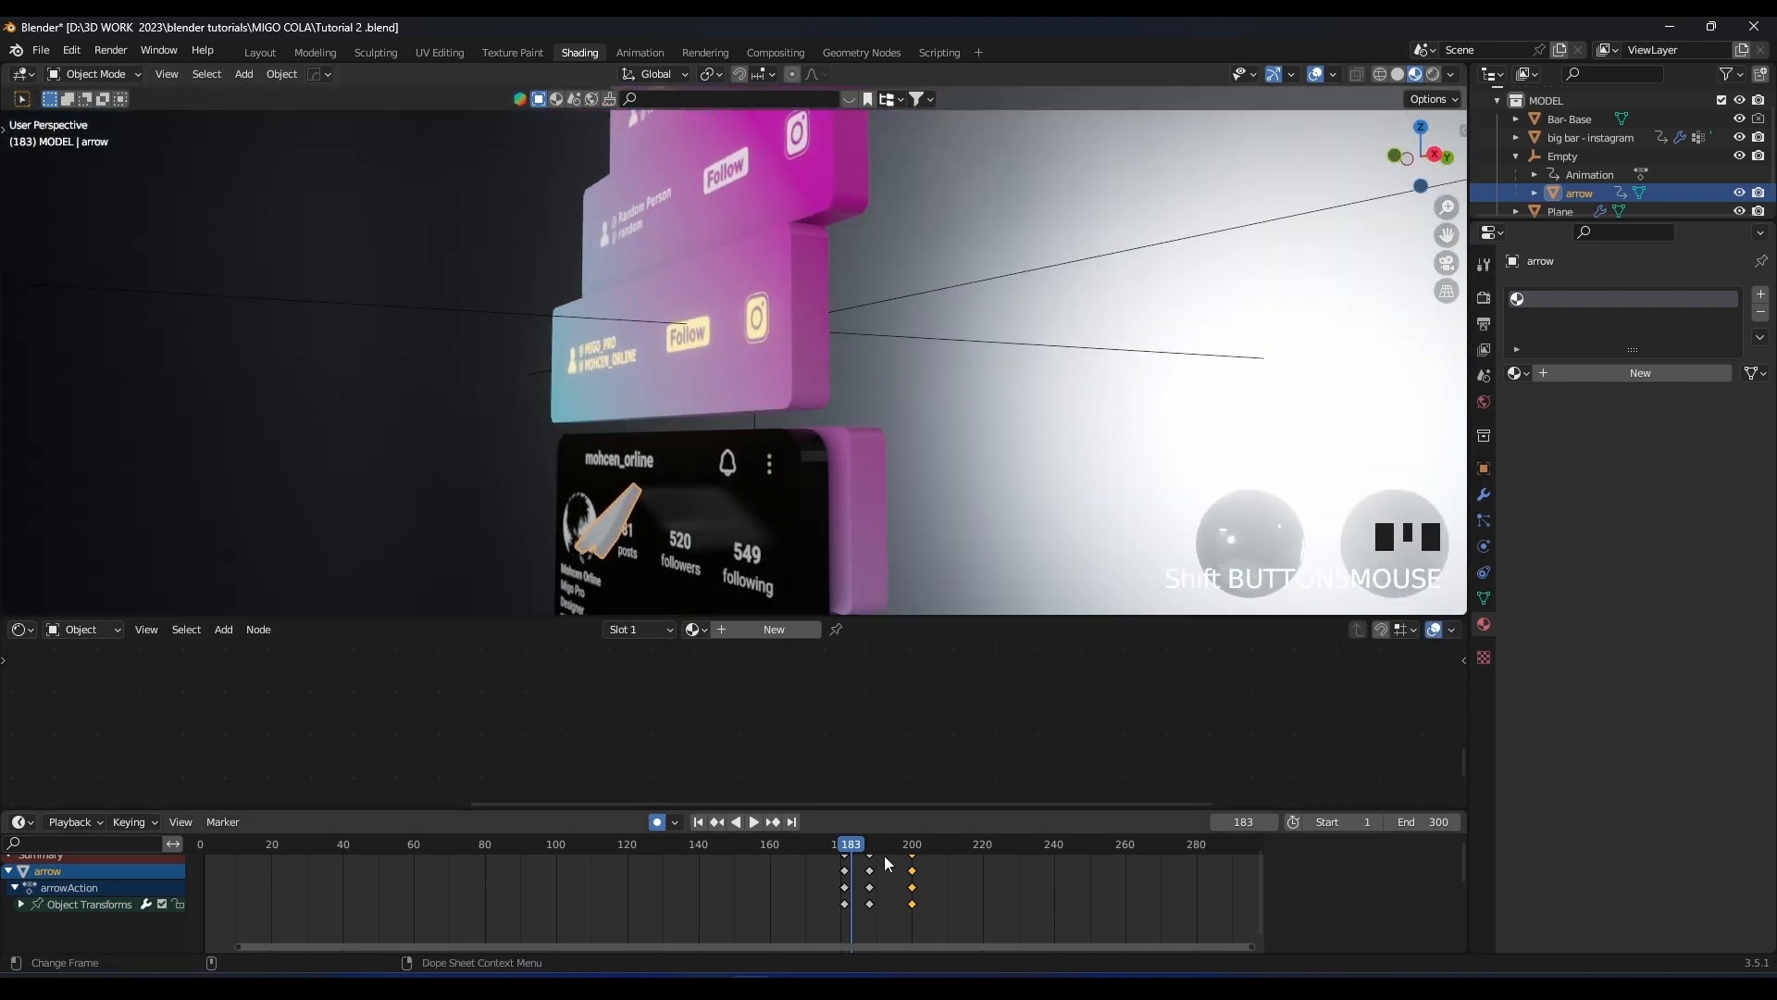
left_click_drag(911, 848, 835, 845)
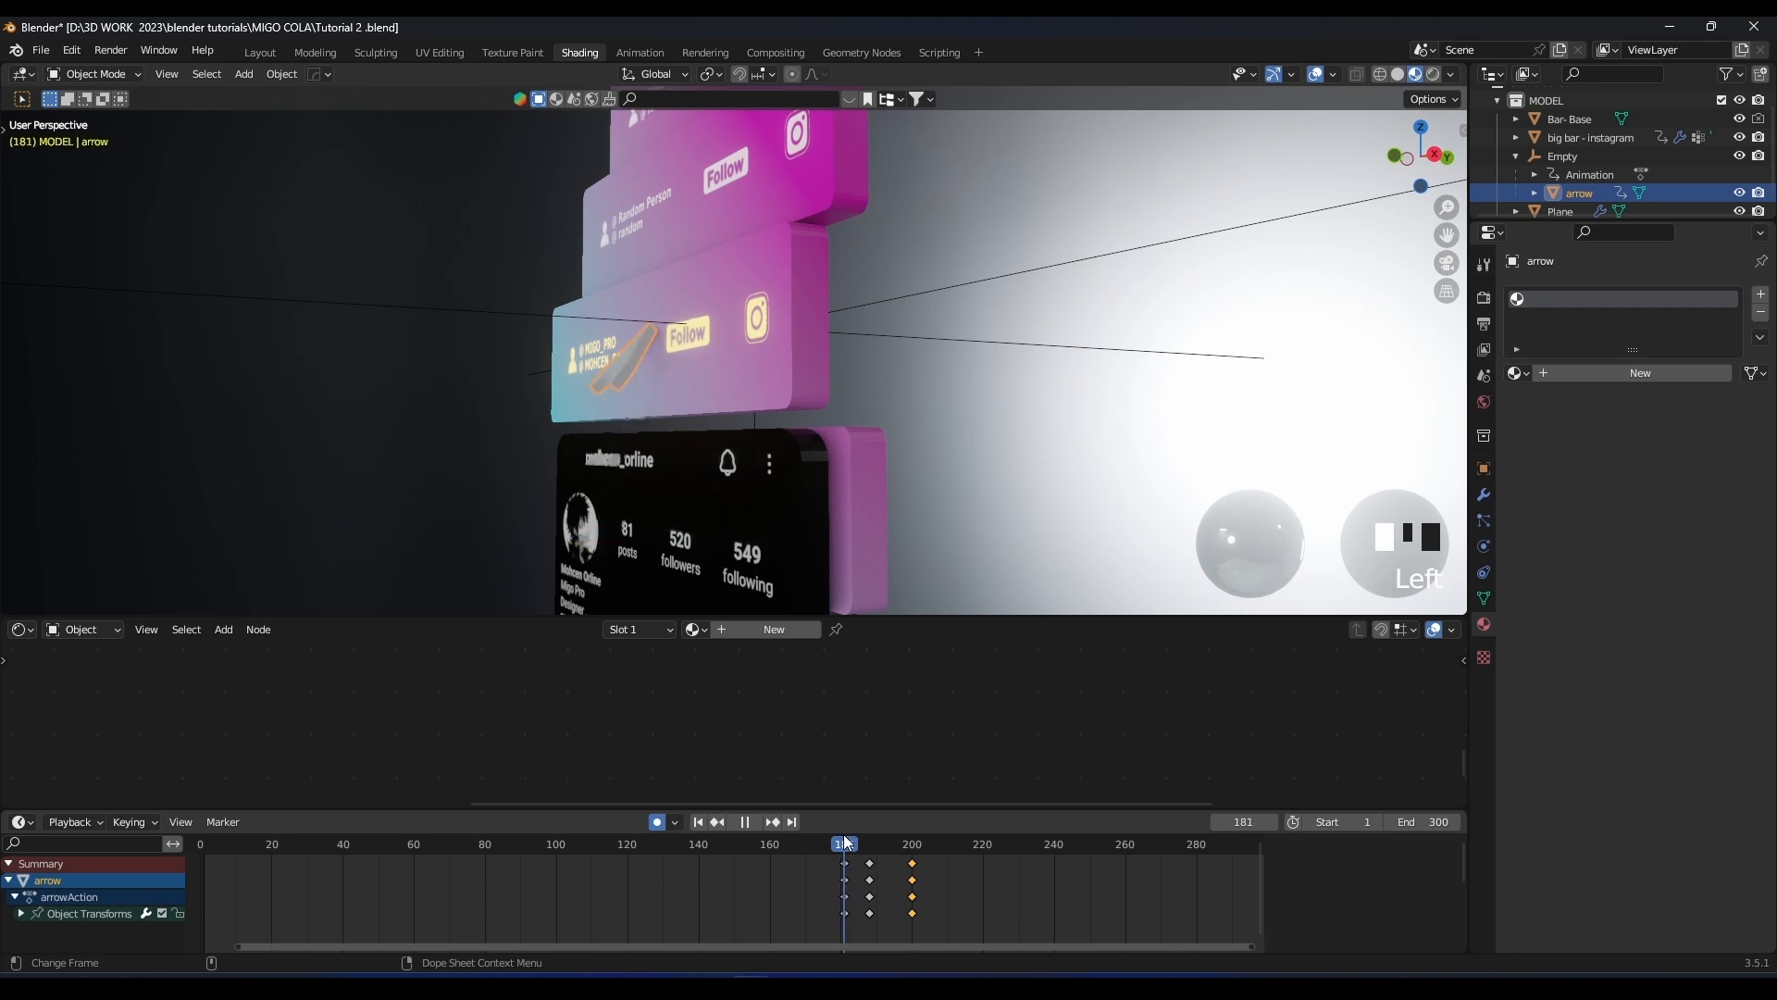
Move the arrow's keyframes after frame 181 to frames 197 and 209, and duplicate the frame 181 keyframe to frame 190
key("g")
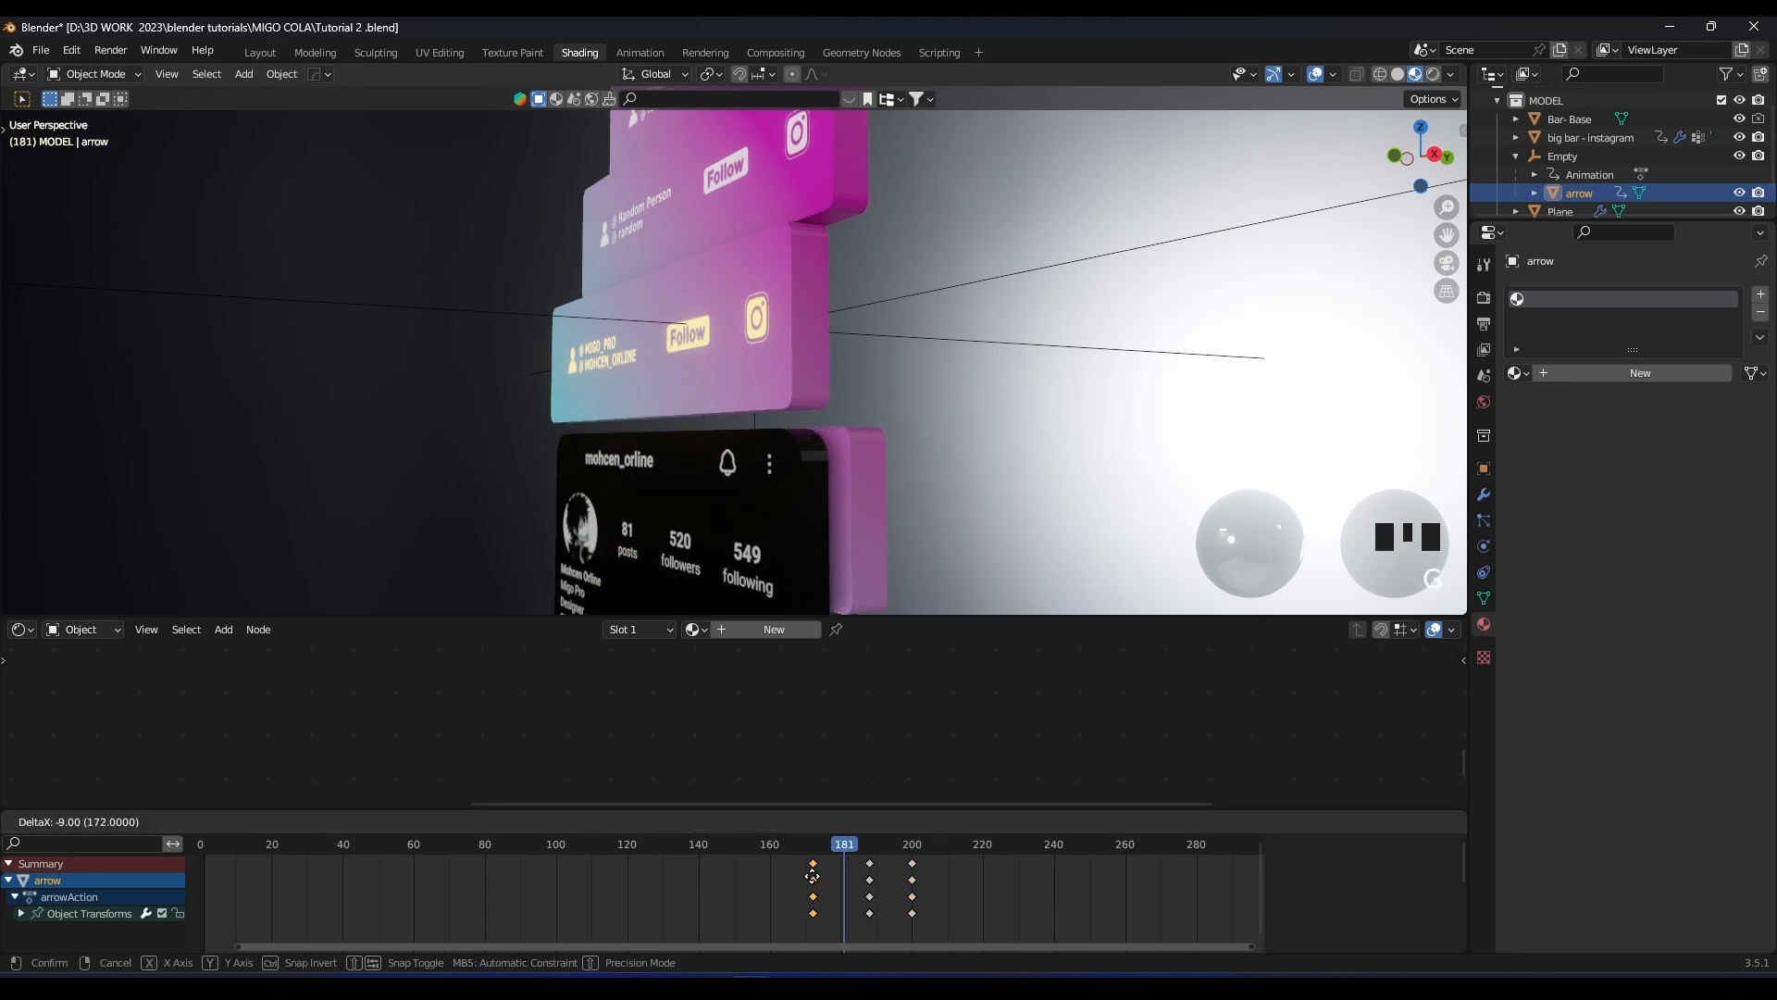
left_click(889, 858)
left_click_drag(845, 845, 844, 846)
left_click(846, 865)
key("shift+d")
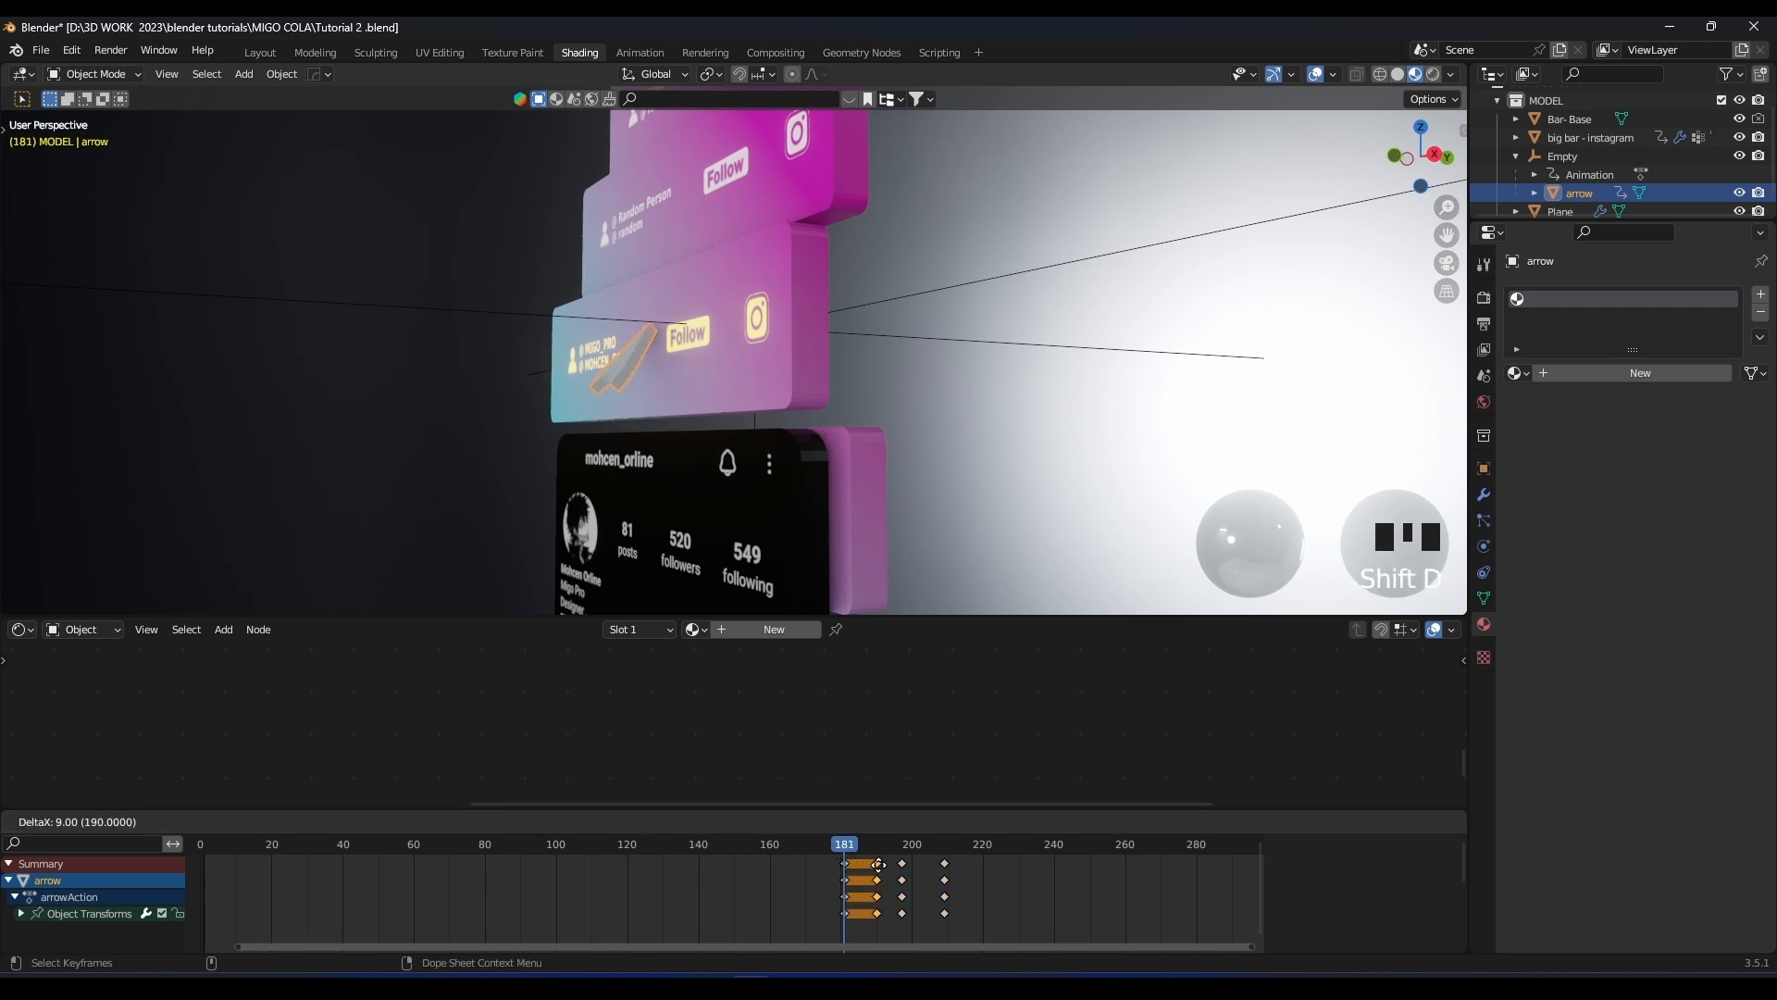
left_click(880, 865)
Shift the arrow's keyframes after frame 181 five frames later, to frames 195, 202 and 214
left_click(849, 846)
scroll(974, 879, "up", 3)
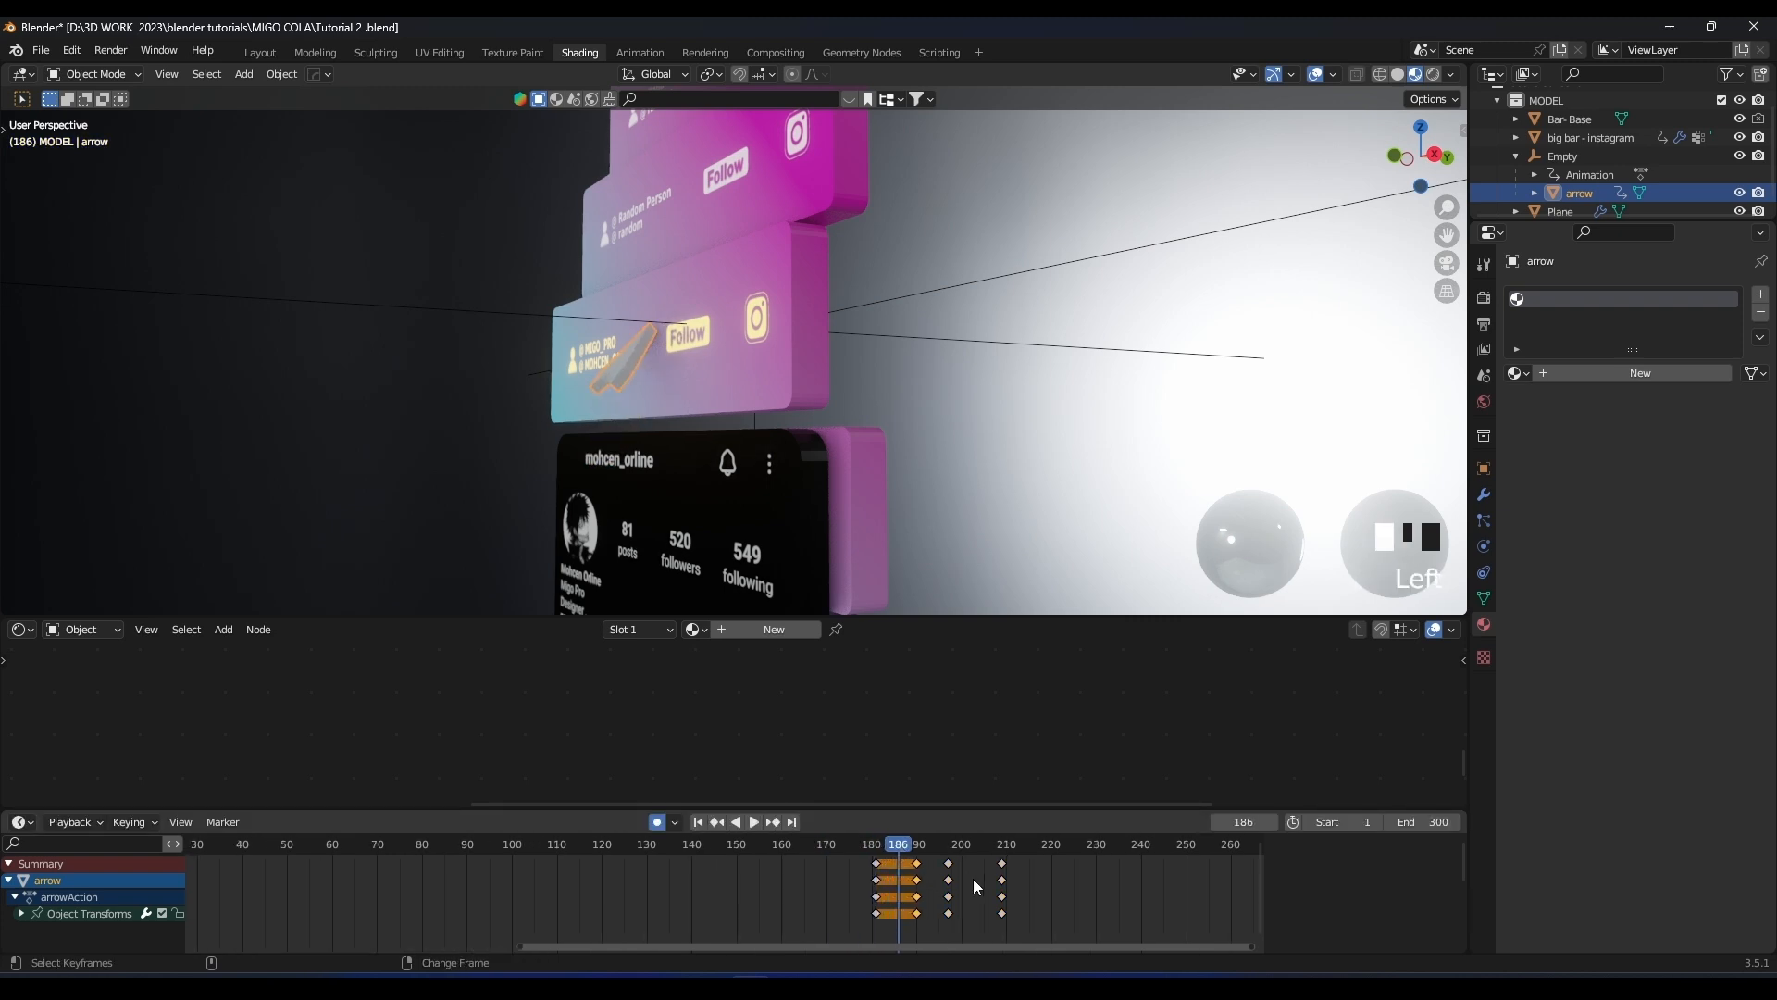
middle_click_drag(983, 878, 835, 859)
scroll(840, 853, "up", 4)
left_click_drag(862, 811, 860, 696)
left_click_drag(1031, 844, 728, 731)
At frame 188, move the arrow along Y onto the Follow button and rotate it around X
middle_click_drag(752, 446, 719, 483)
key("g")
key("y")
left_click(639, 369)
scroll(715, 371, "up", 3)
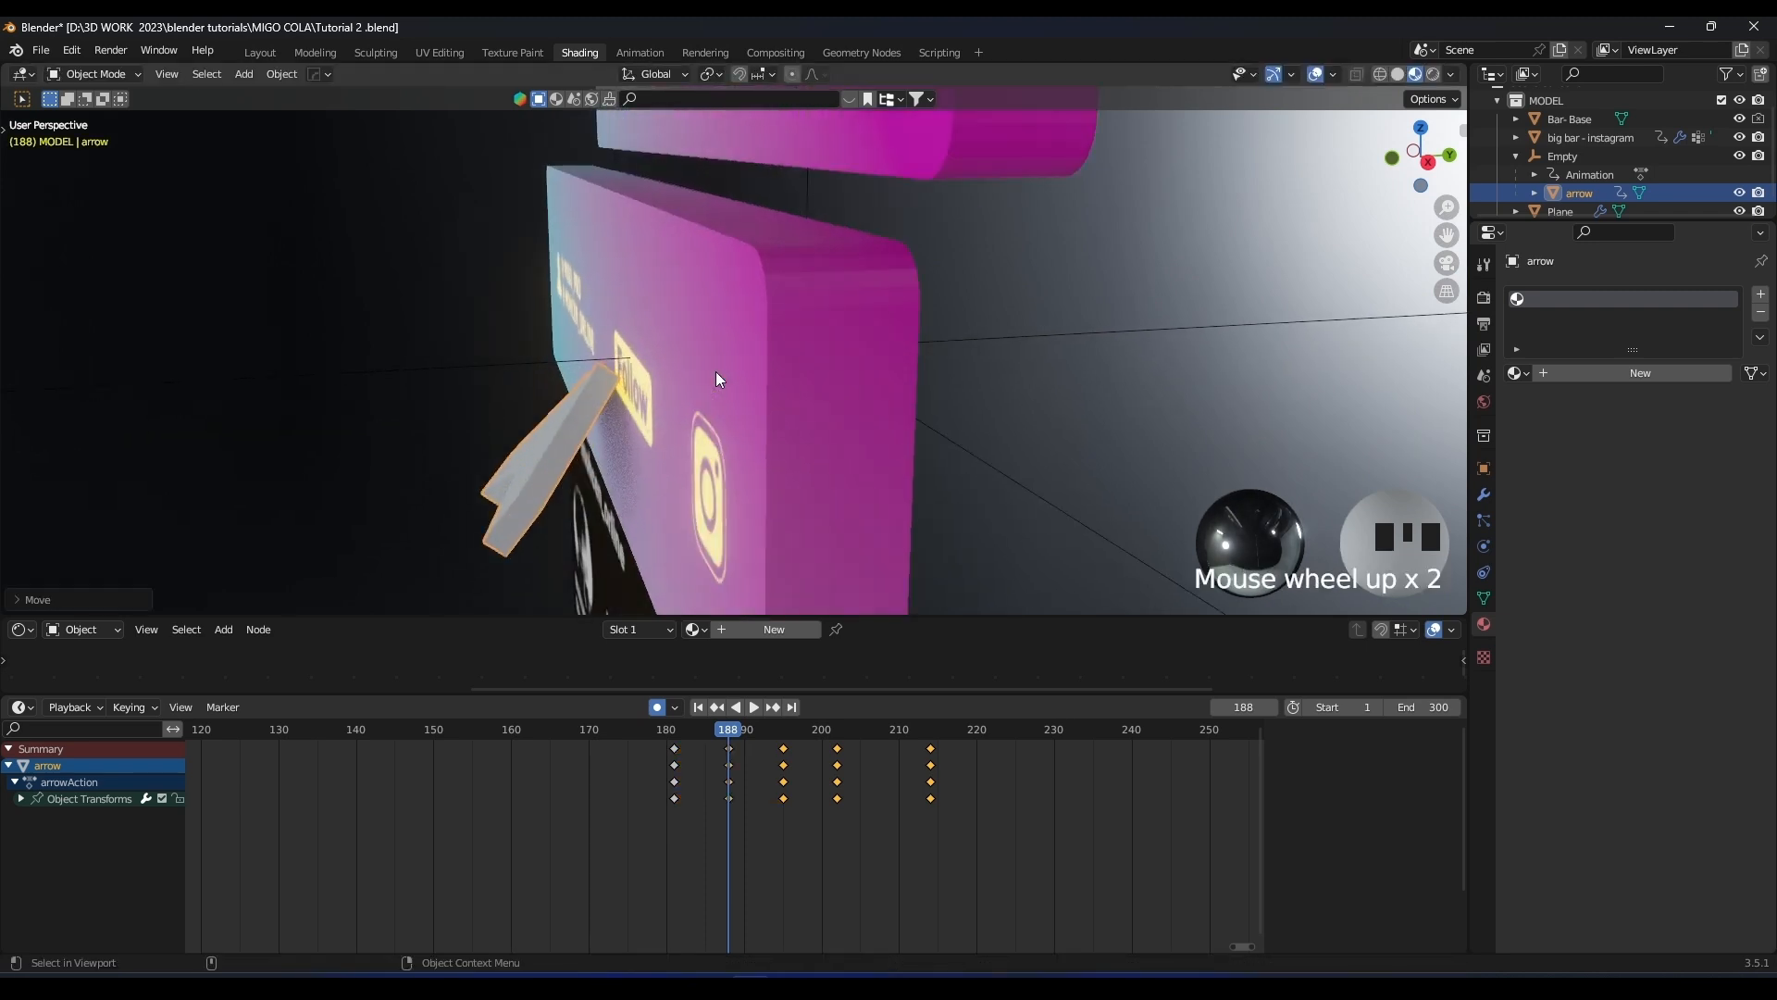
key("r")
key("x")
left_click(739, 429)
middle_click_drag(740, 429, 805, 393, "shift")
Replay the animation from about frame 180 to review the arrow tapping the Follow button
left_click(663, 728)
scroll(661, 481, "down", 3)
key("space")
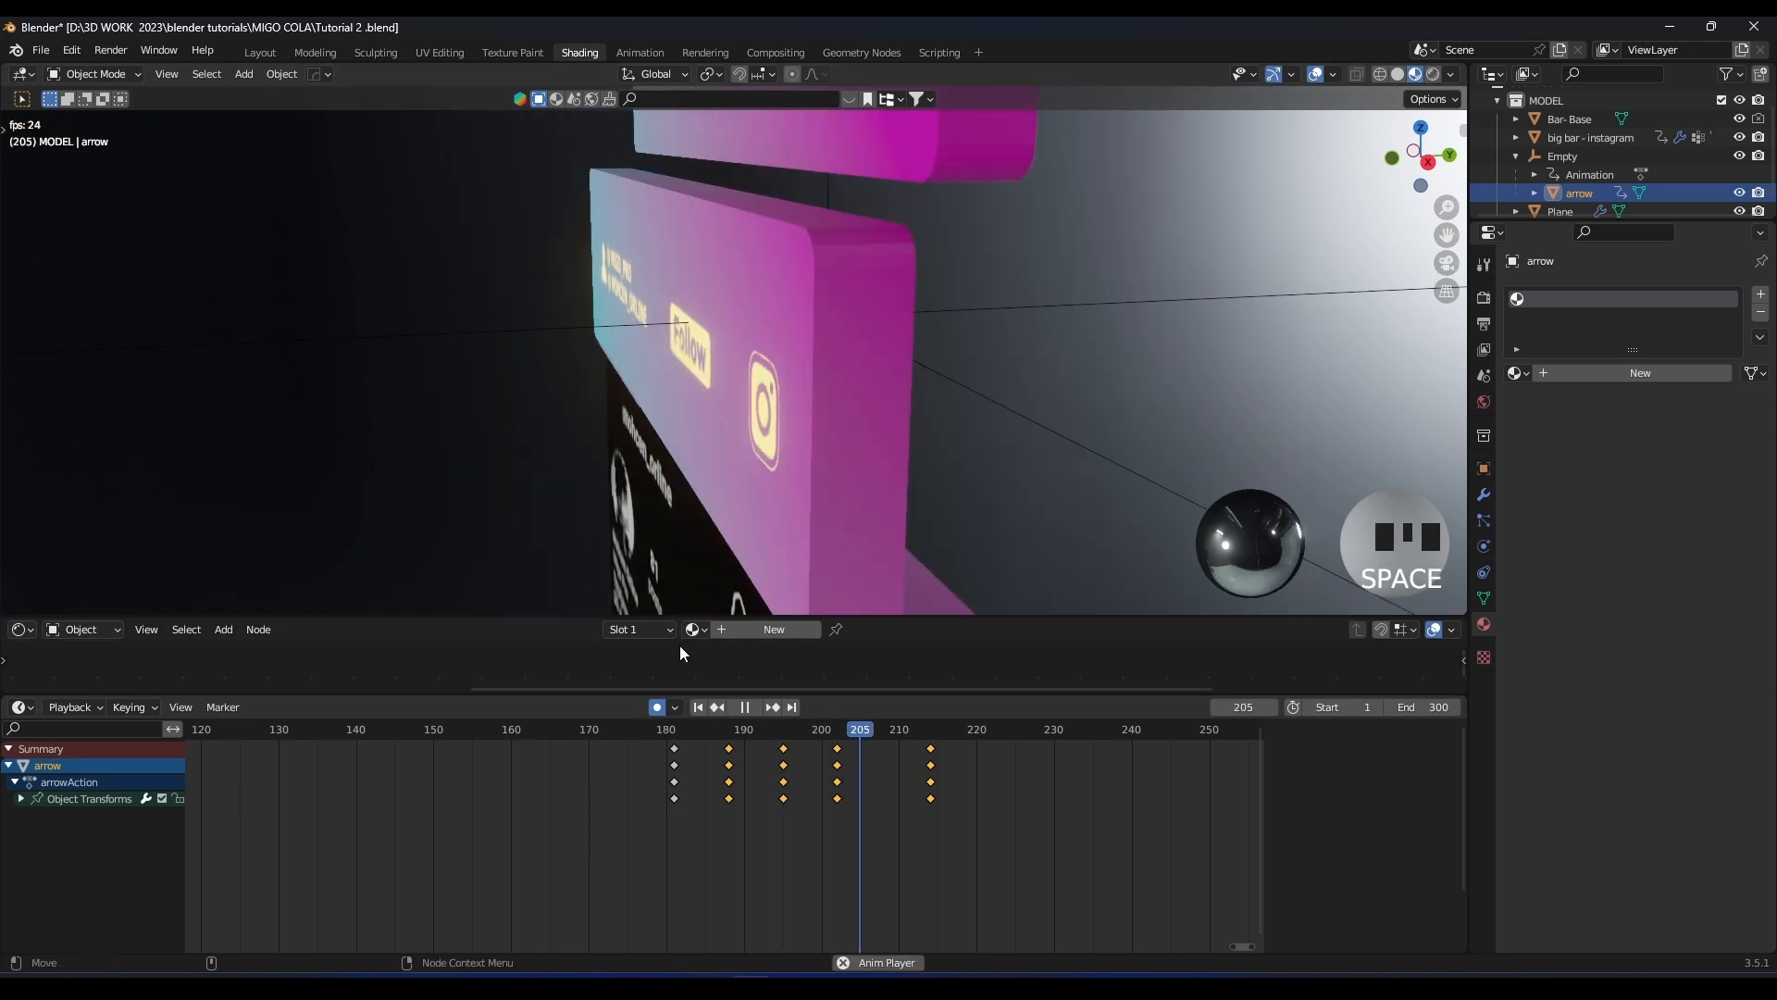
left_click(646, 741)
key("space")
key("space")
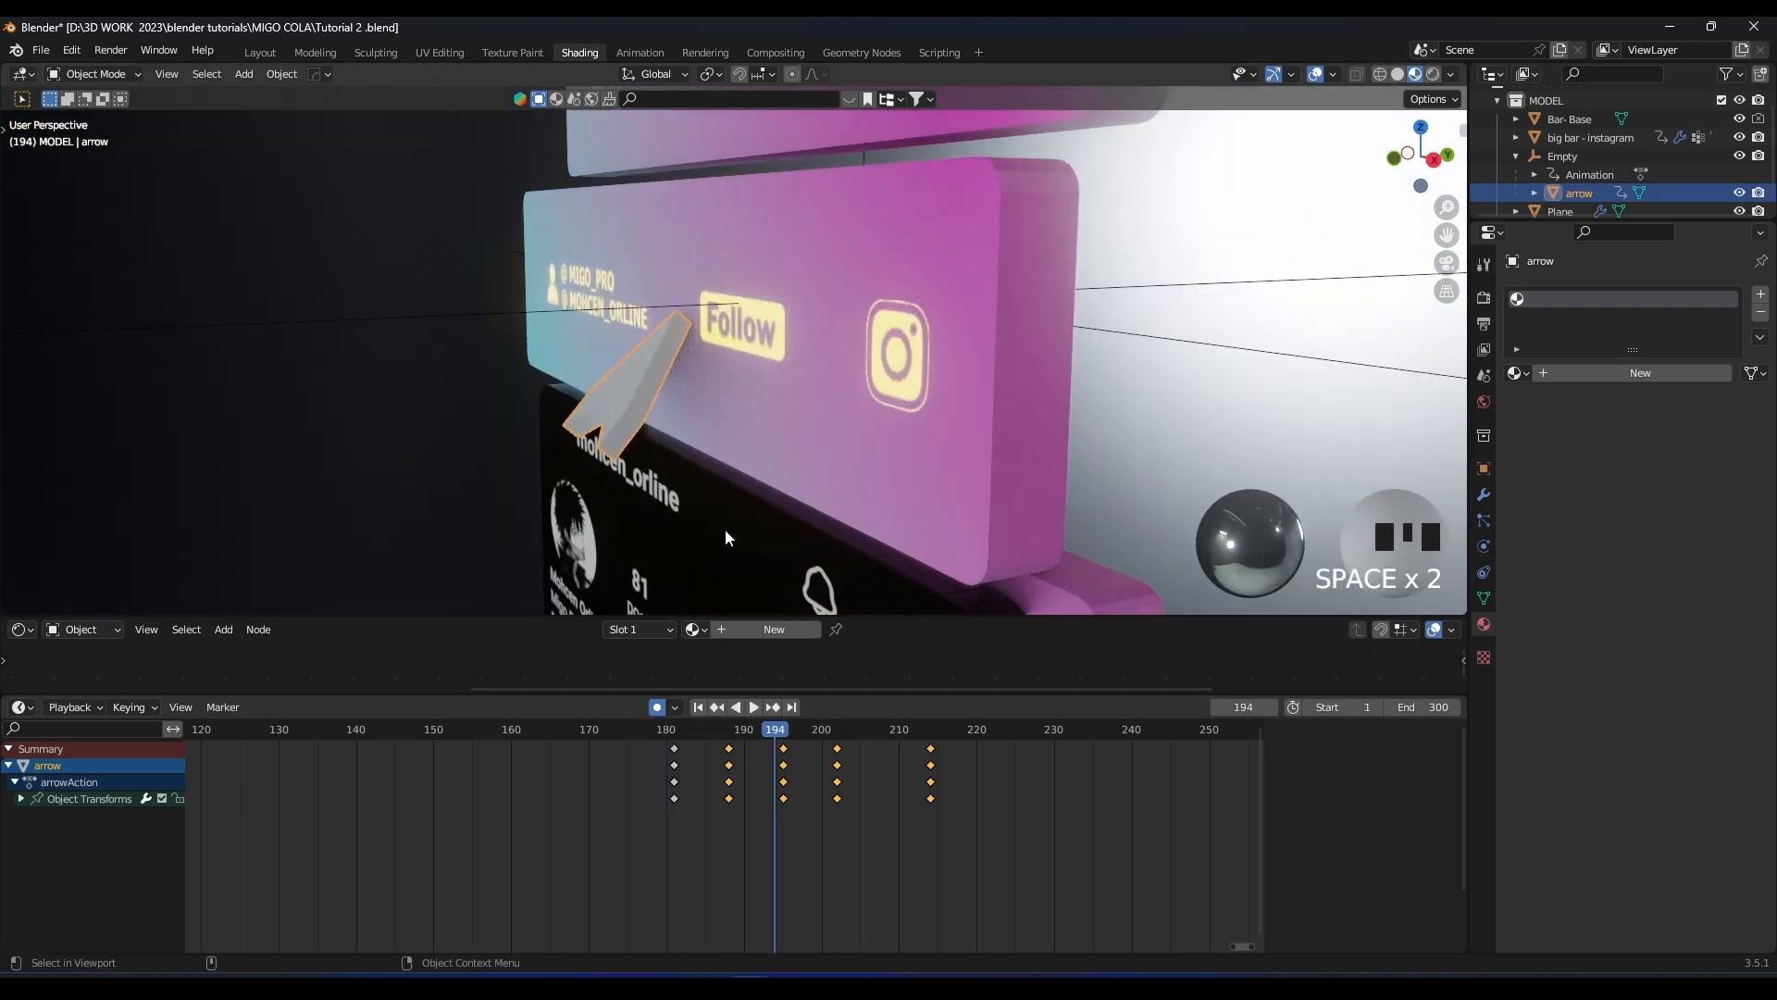
left_click(663, 731)
key("space")
key("space")
left_click(660, 730)
key("space")
key("space")
left_click(658, 729)
key("space")
left_click(662, 731)
Keyframe the Mix Shader Fac of Bar-Base's Logo 1 material at 0.000 on frame 185
left_click_drag(957, 614, 964, 410)
scroll(1597, 113, "up", 3)
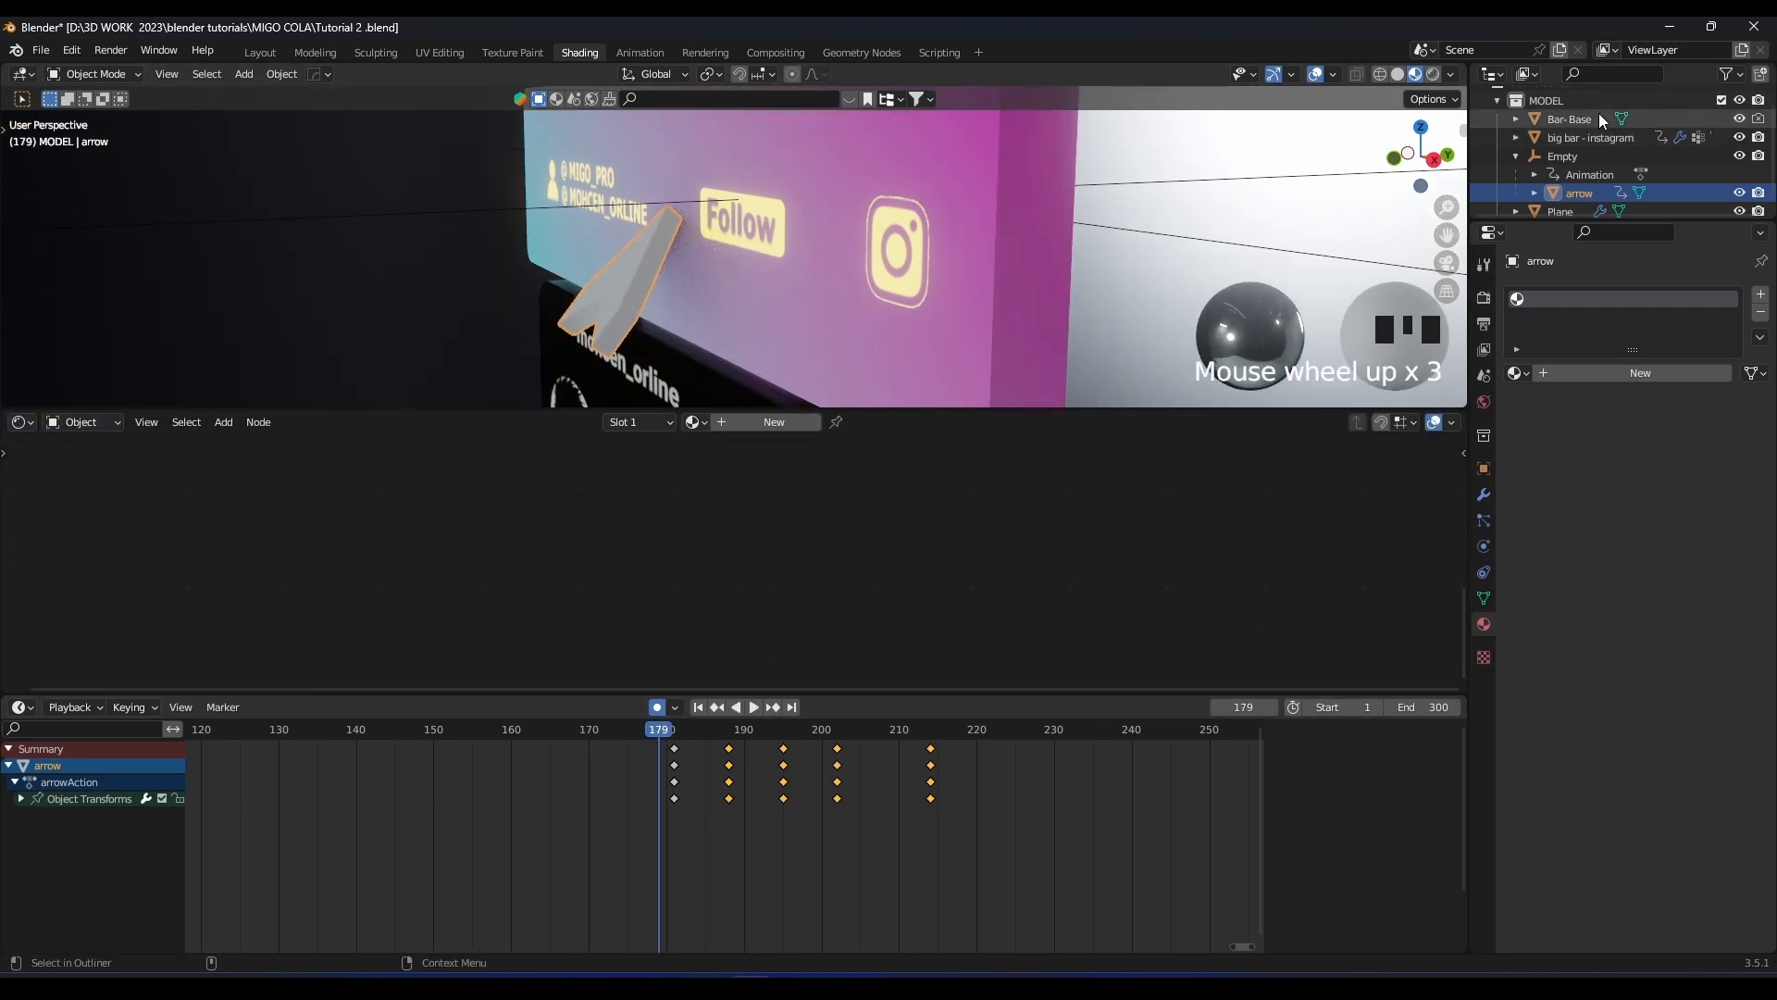
left_click(1584, 118)
scroll(908, 566, "down", 4)
middle_click_drag(930, 463, 778, 469)
scroll(759, 546, "up", 15)
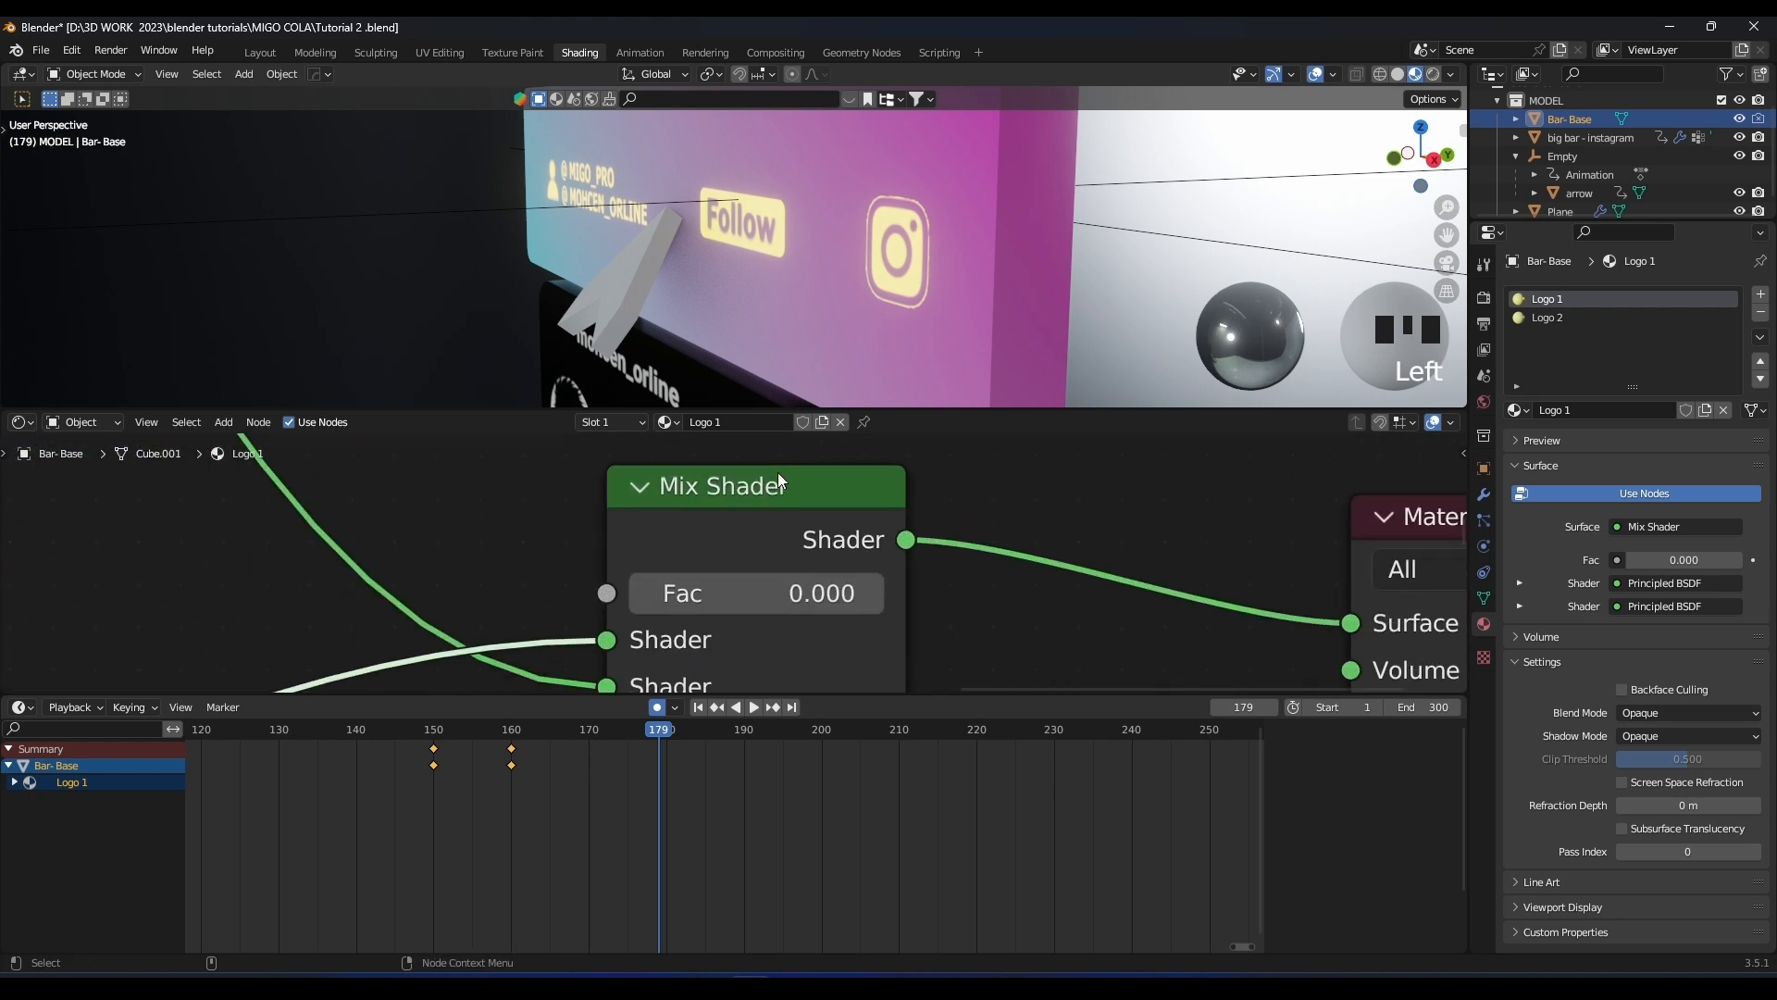
left_click_drag(717, 591, 371, 599)
left_click_drag(651, 734, 703, 730)
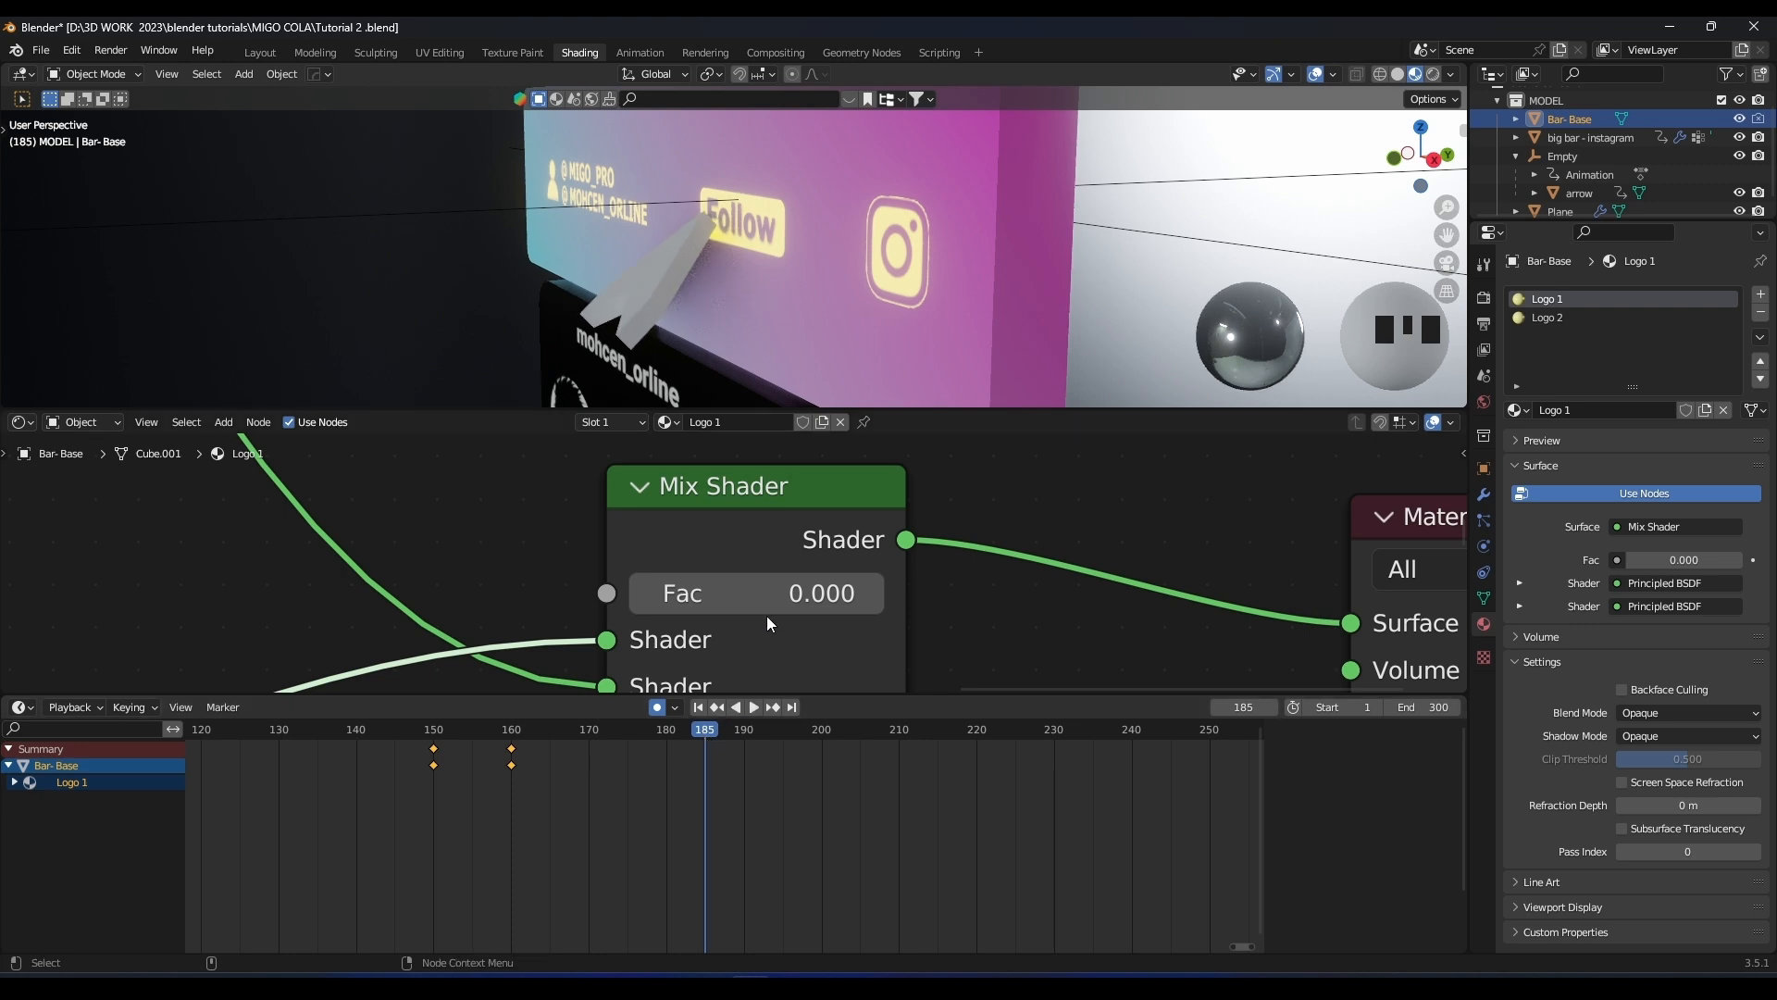
right_click(776, 594)
left_click(780, 590)
left_click(807, 515)
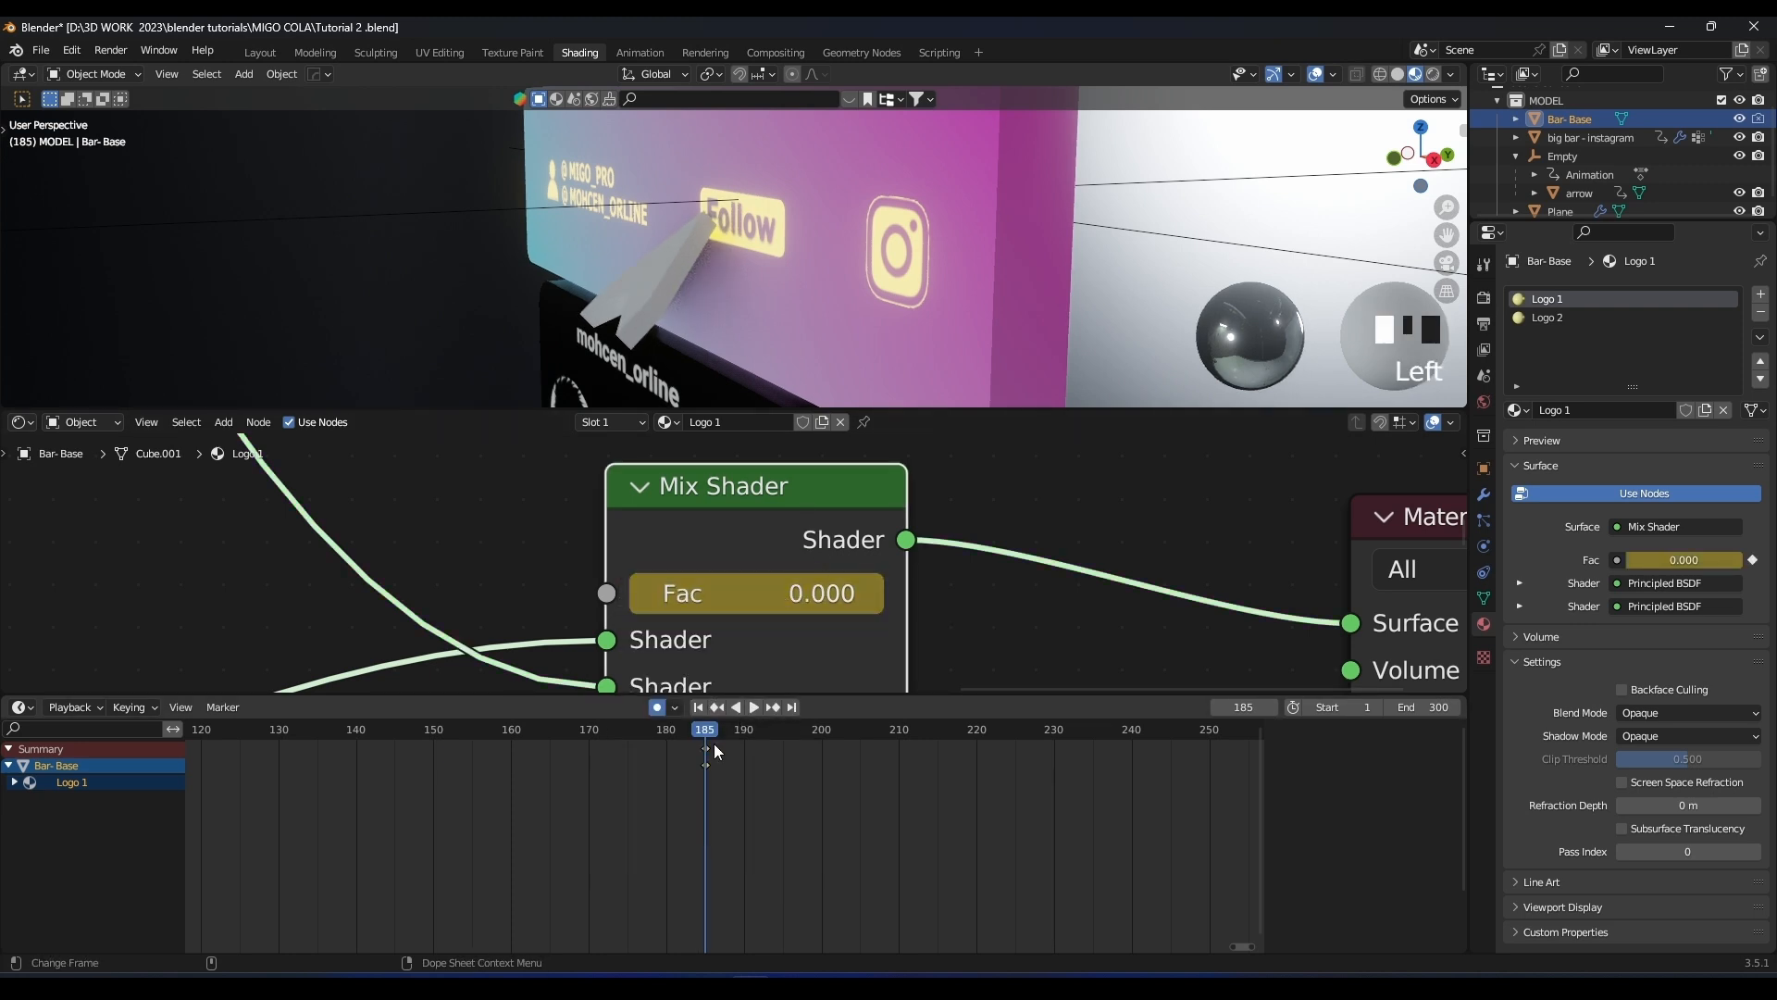
Set the Logo 1 Mix Shader Fac to 1.000 at frame 190 and keyframe it
left_click_drag(703, 593, 870, 593)
right_click(859, 592)
left_click(859, 592)
Replay the Follow tap with the Logo 1 material change and save the file
left_click(630, 730)
key("space")
key("Left")
key("Left")
key("Left")
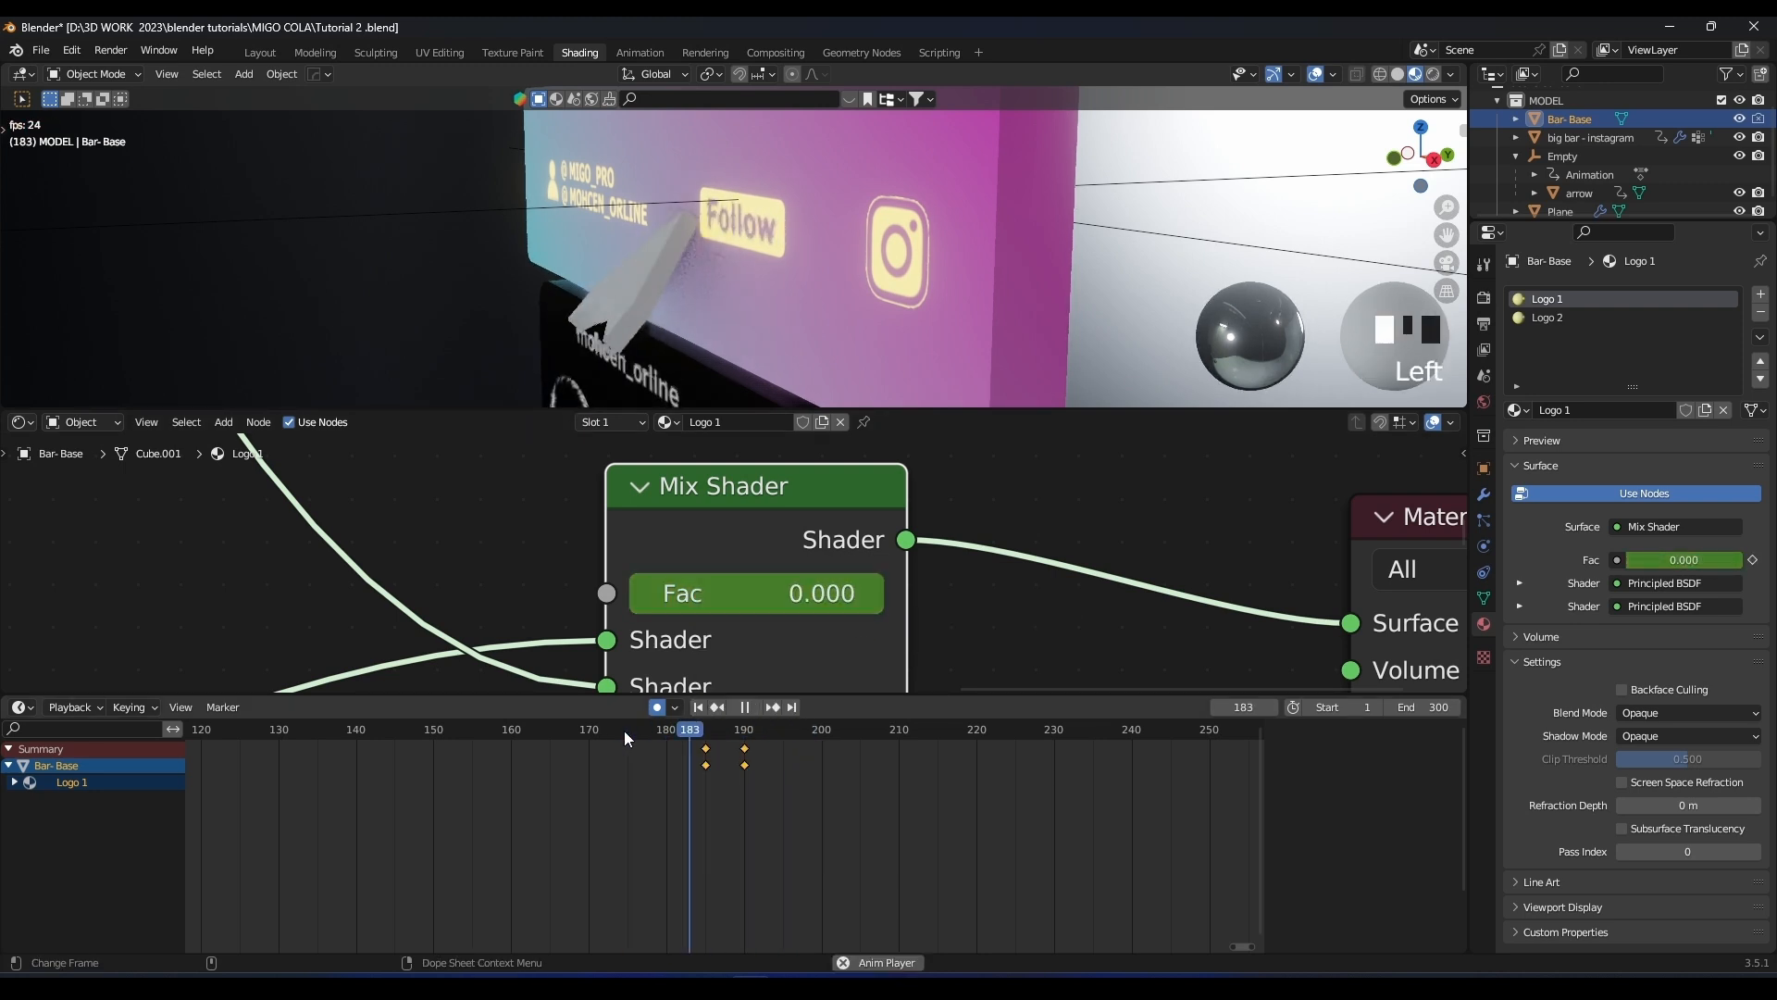
key("Left")
key("Left")
key("Left")
scroll(870, 303, "down", 3)
scroll(863, 230, "down", 2, "shift")
key("ctrl+s")
Duplicate the arrow's frame 214 keyframe and place the copy at frame 234
key("space")
scroll(886, 169, "down", 1, "shift")
key("space")
key("space")
scroll(770, 248, "down", 1, "shift")
scroll(763, 227, "up", 2)
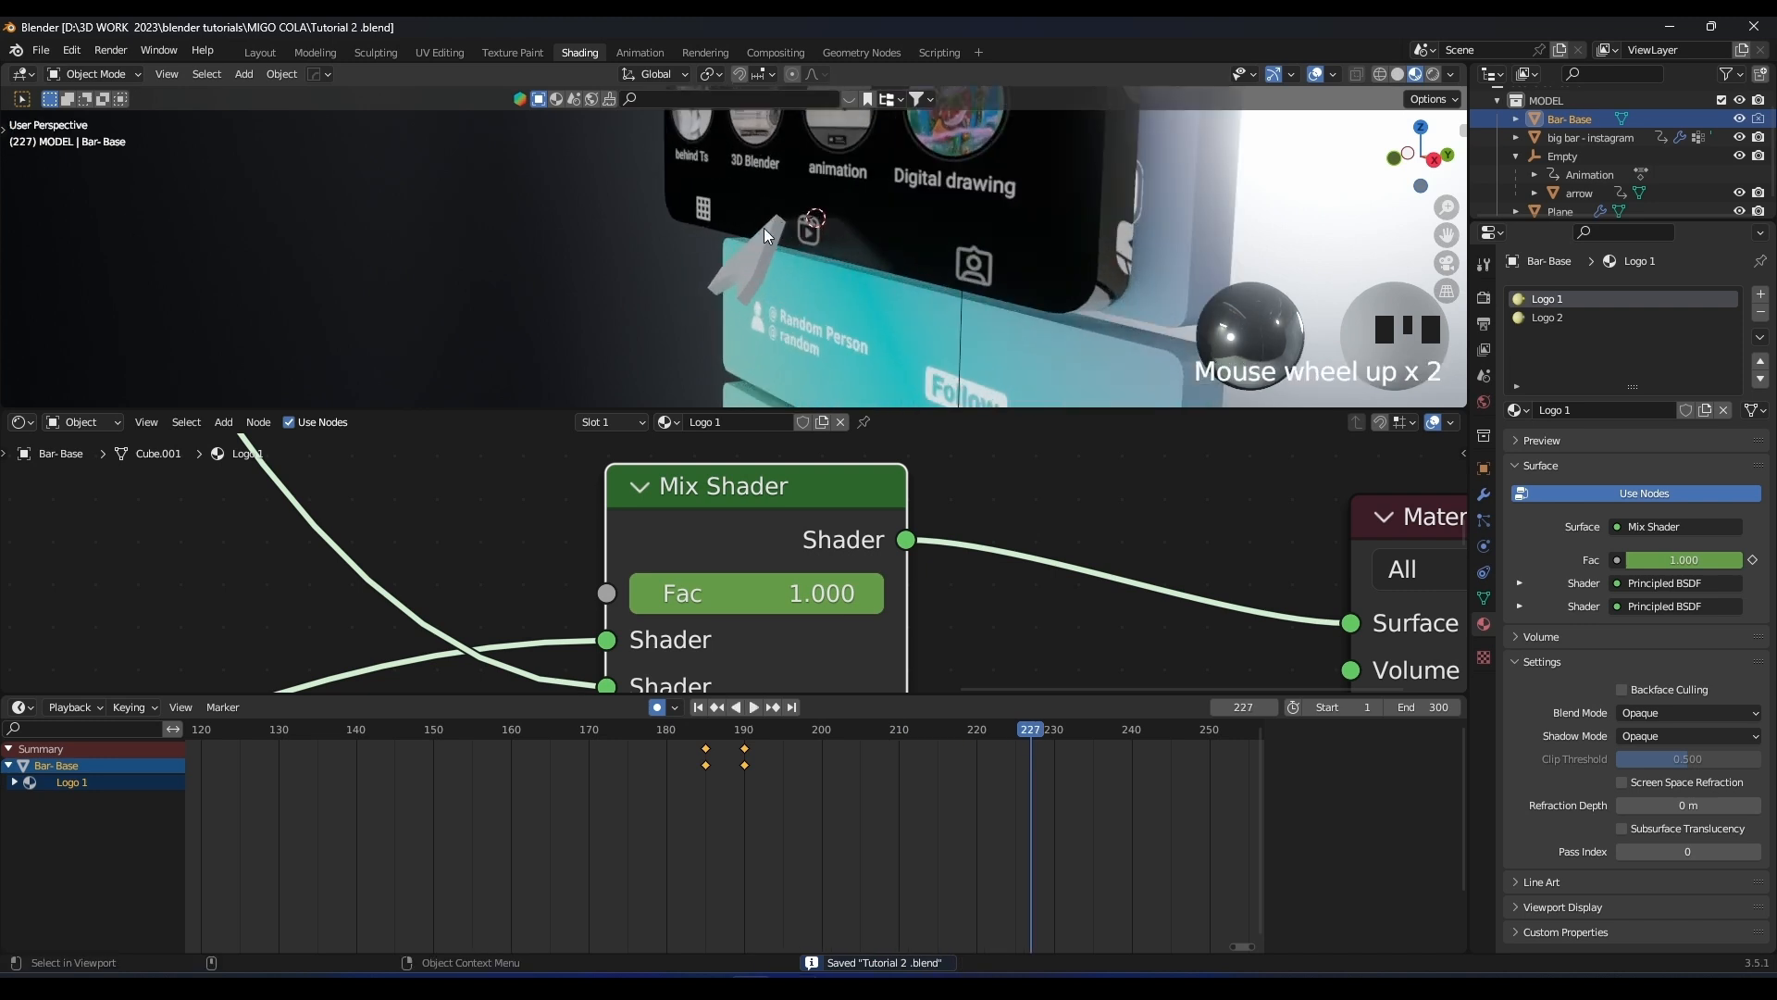
left_click(763, 228)
scroll(881, 281, "up", 5)
scroll(882, 281, "down", 1, "shift")
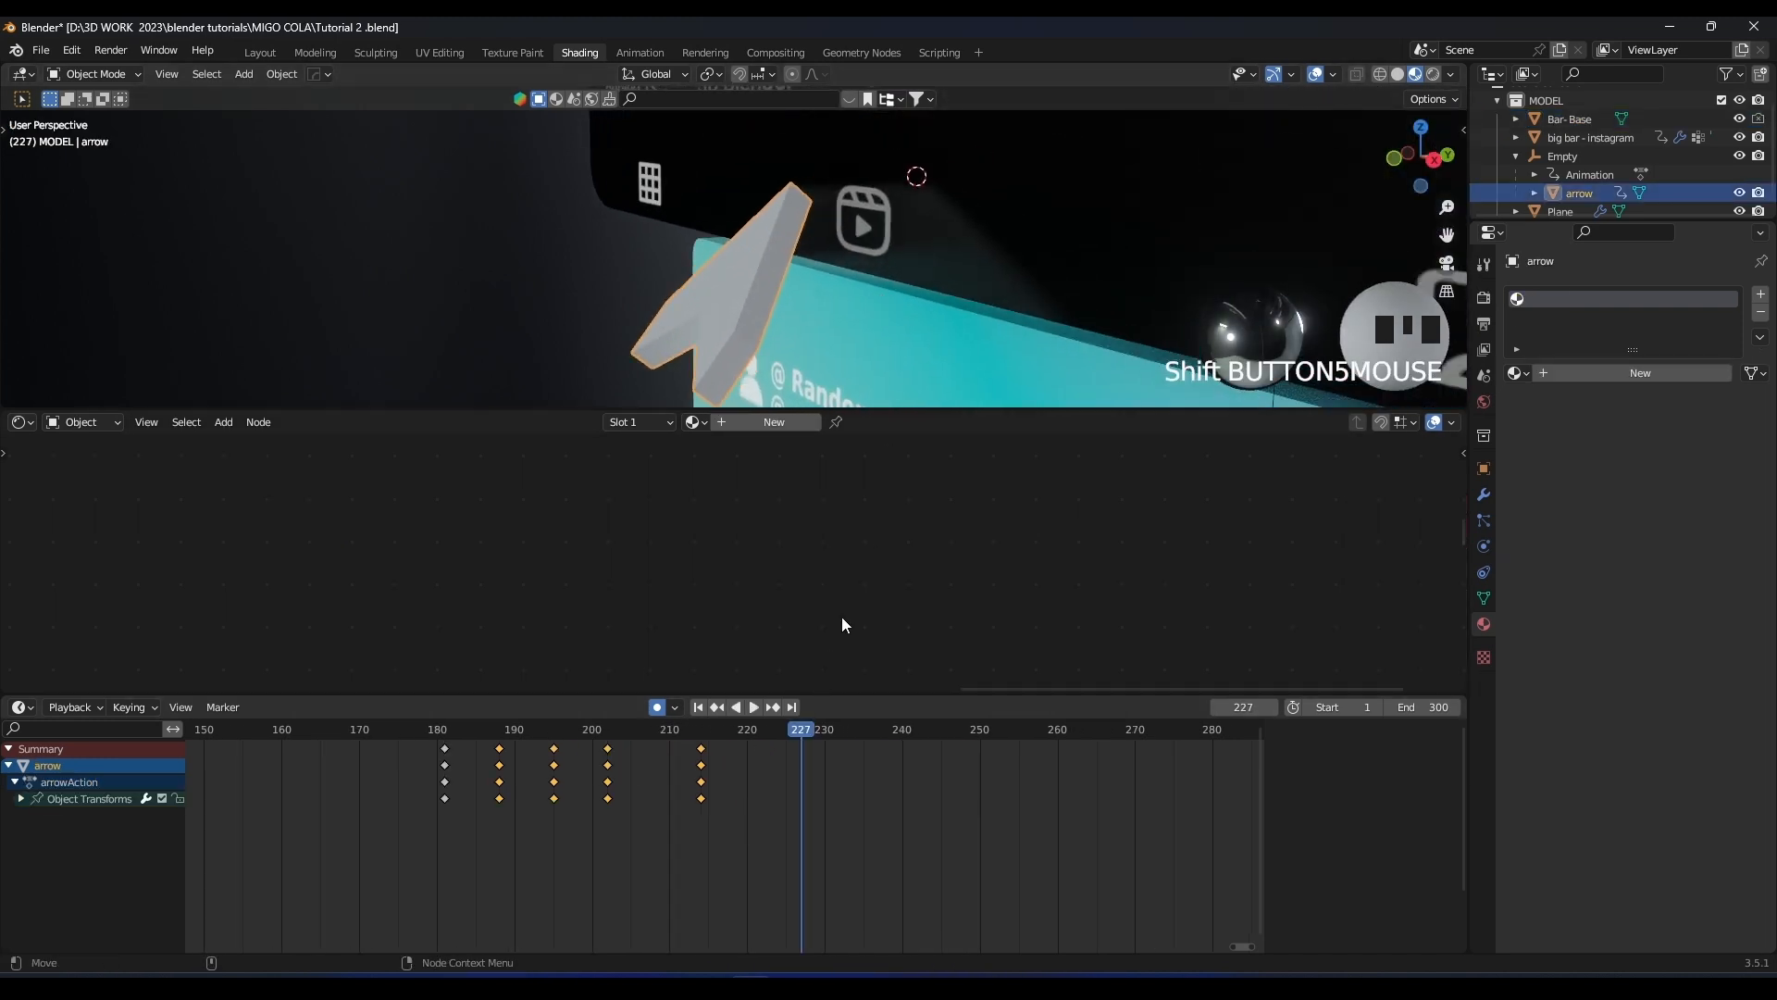
left_click(704, 765)
key("shift+d")
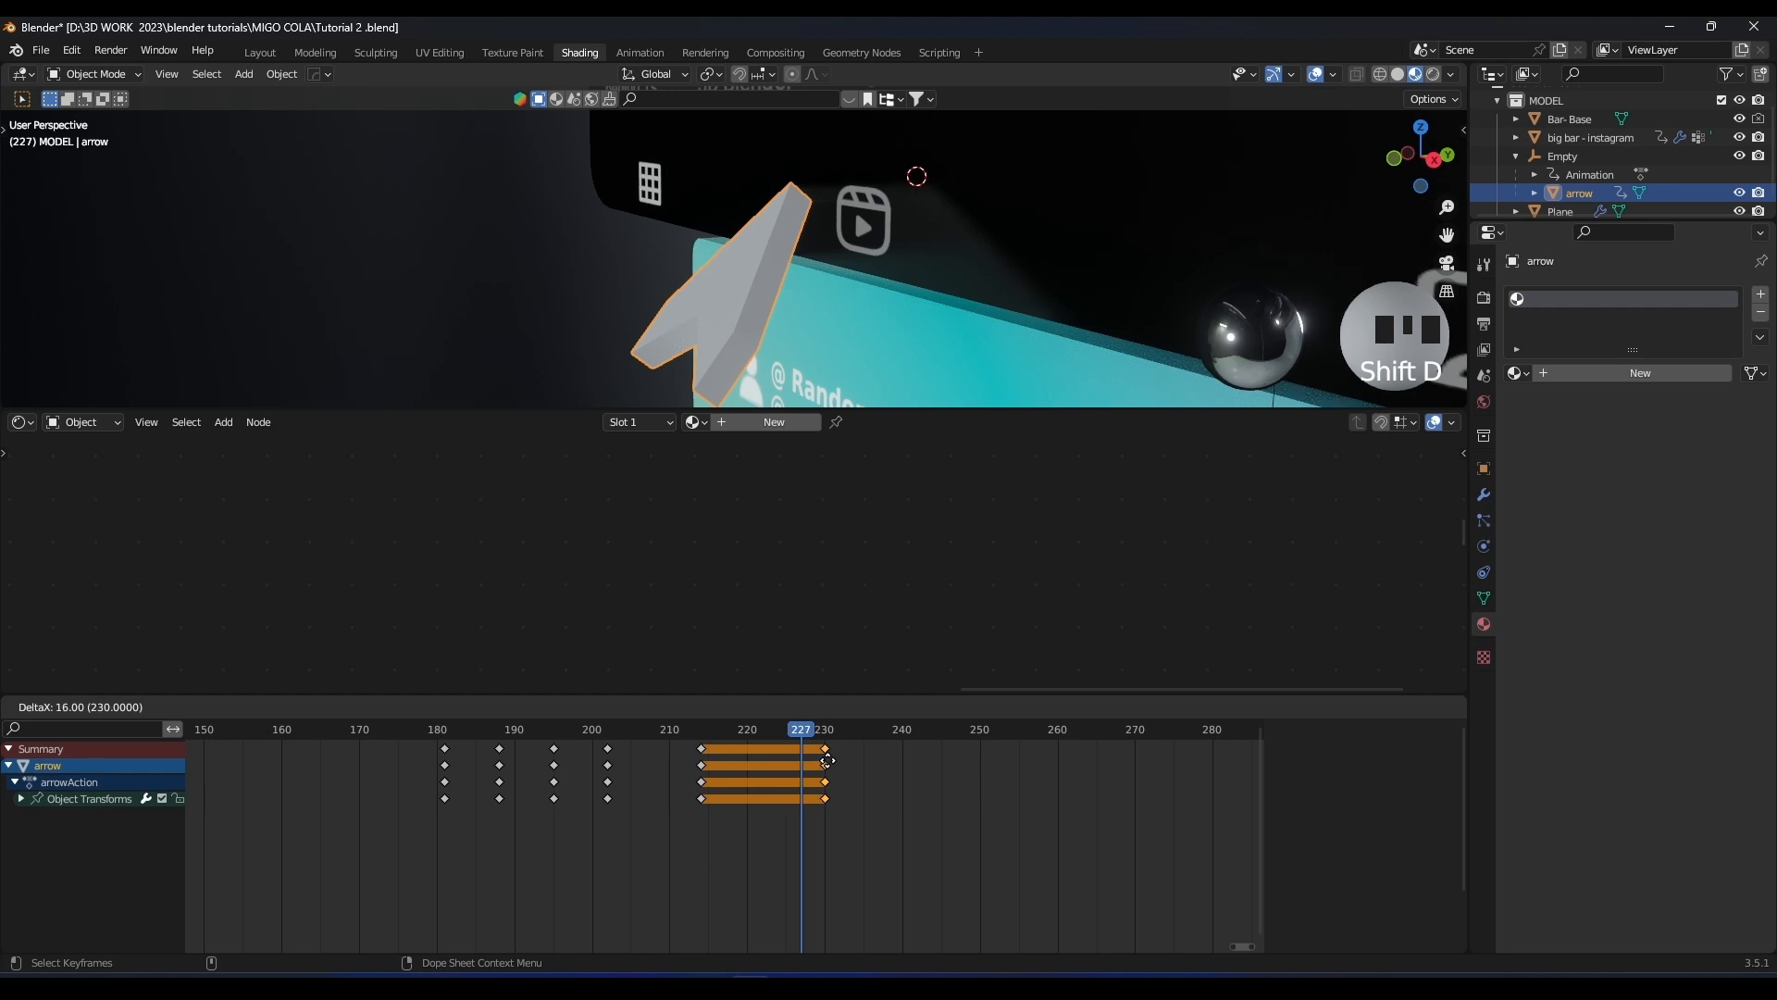
left_click(828, 760)
scroll(902, 277, "down", 2)
left_click_drag(824, 759, 856, 760)
At frame 230, move the arrow along Y onto the profile card's reels icon and rotate it toward the icon
left_click(812, 730)
key("space")
key("g")
key("y")
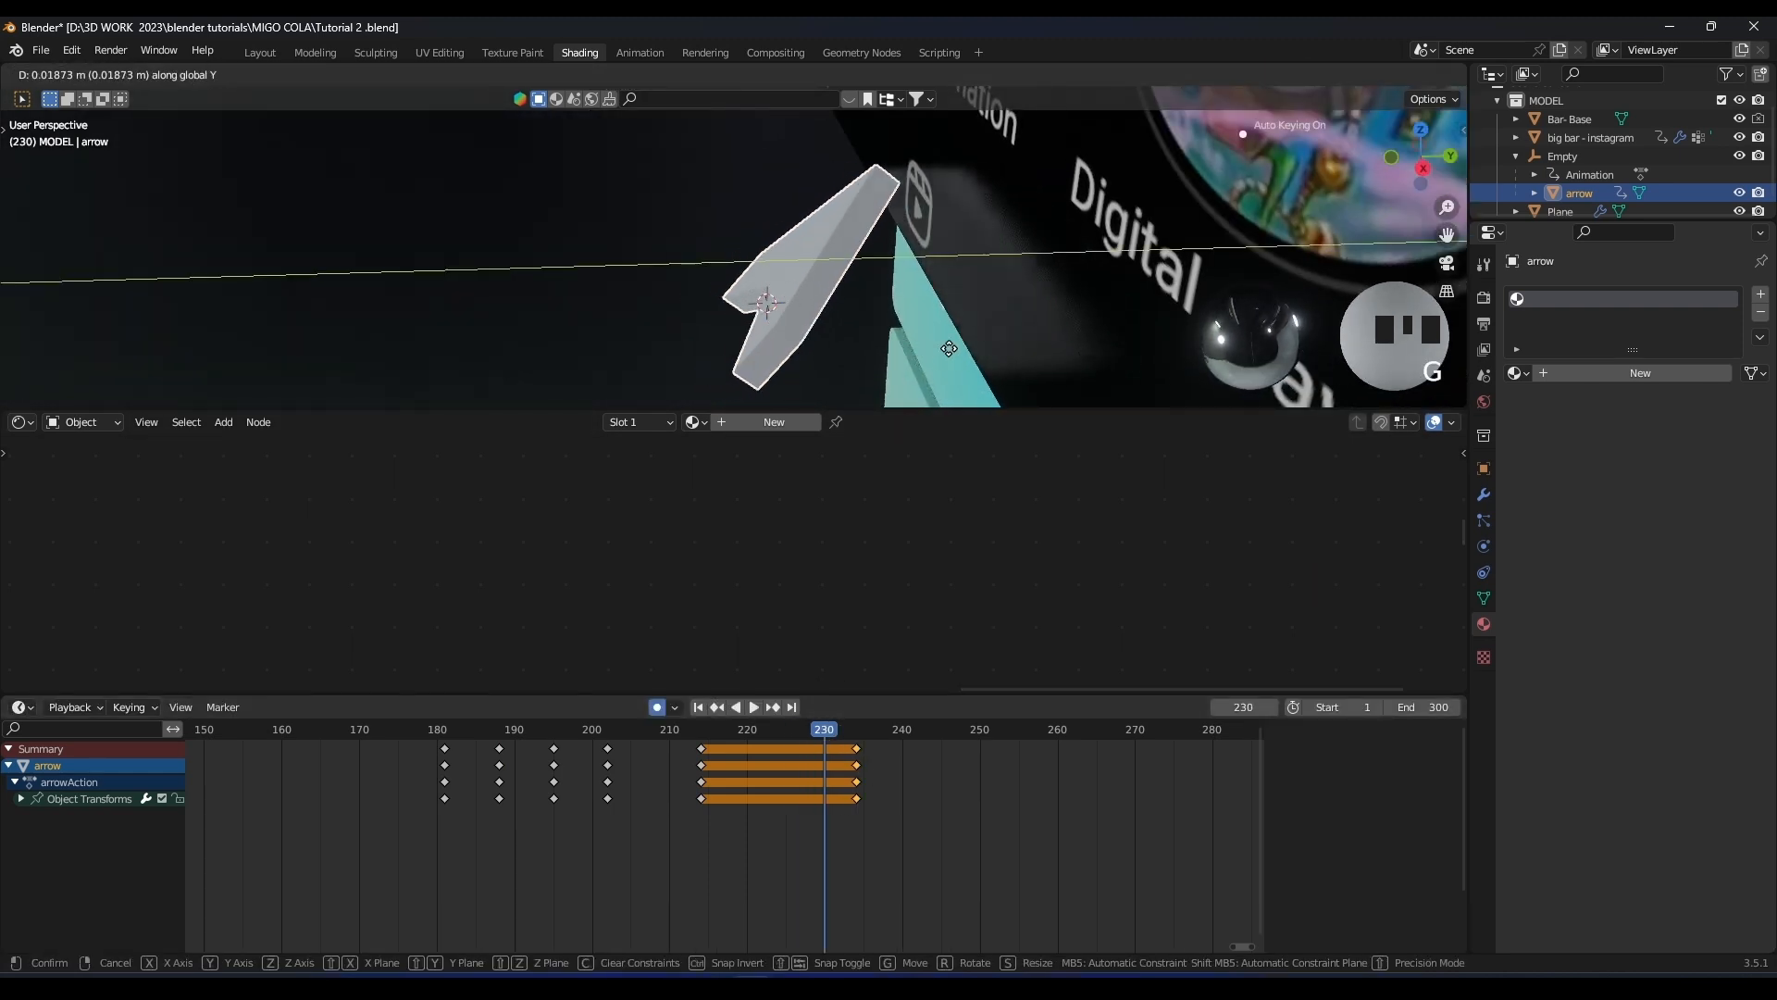
left_click(964, 295)
scroll(964, 295, "down", 1)
key("r")
left_click(976, 360)
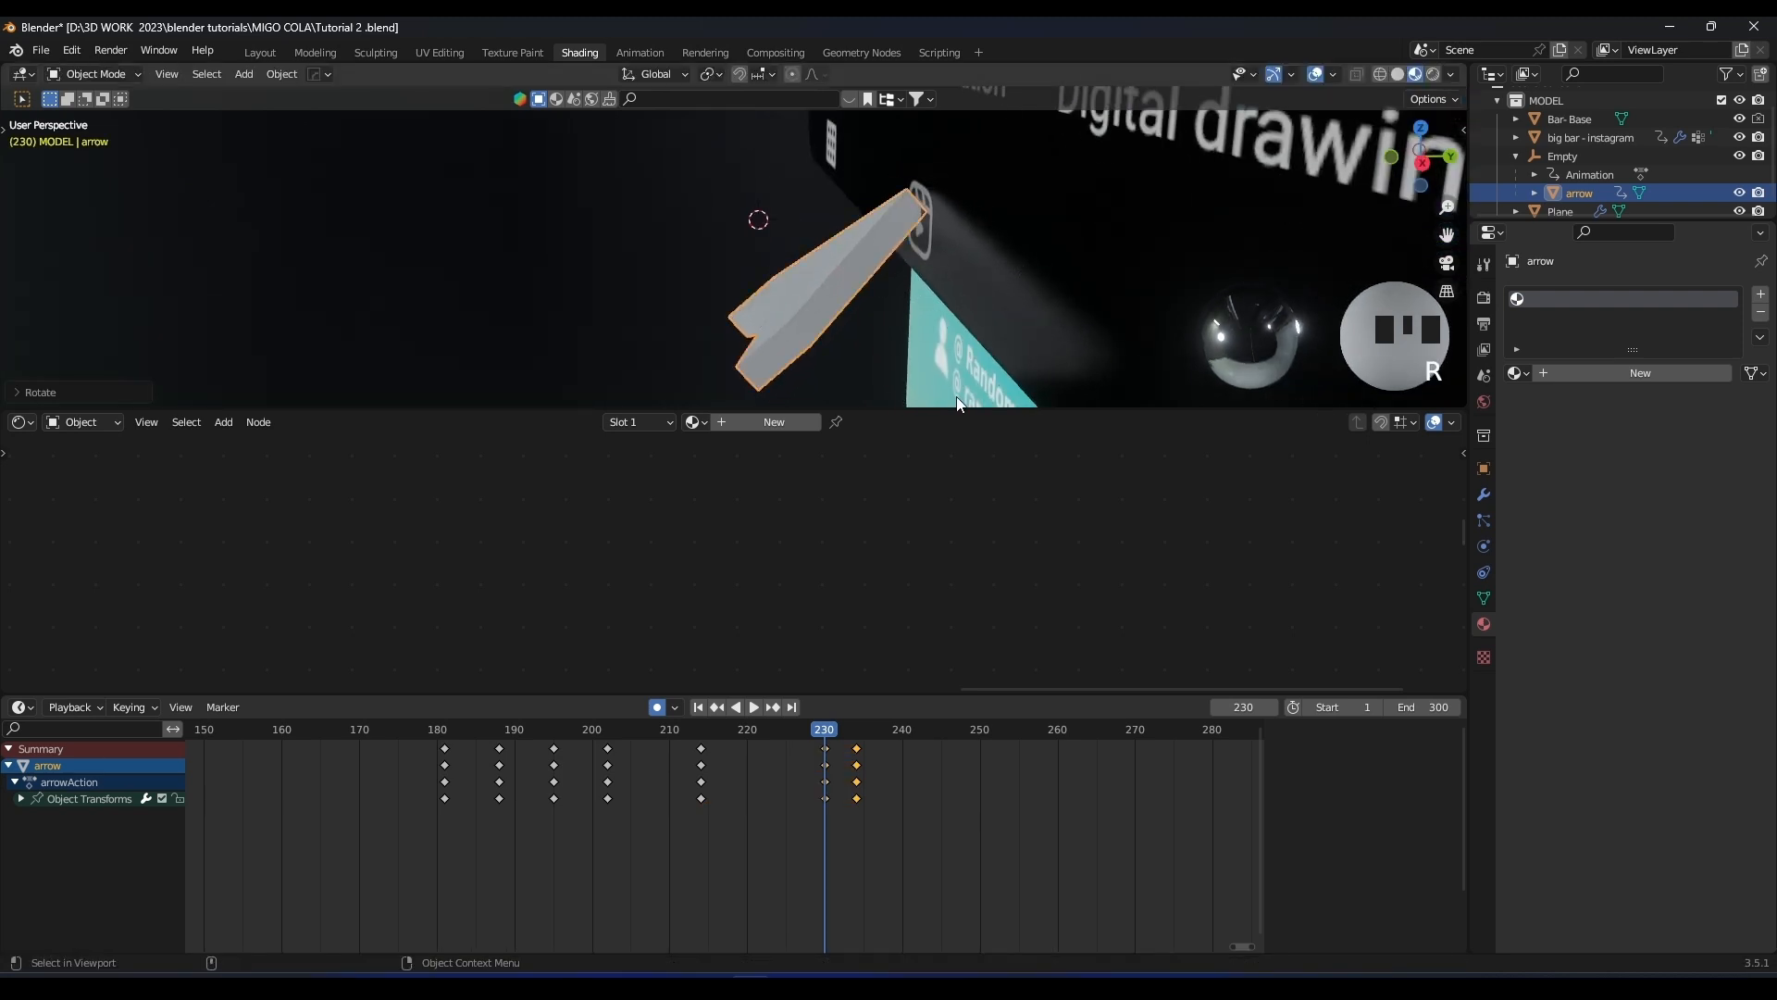
Duplicate the arrow's frame 214 keyframe to frame 225 and replay the tap on the reels icon
key("space")
key("space")
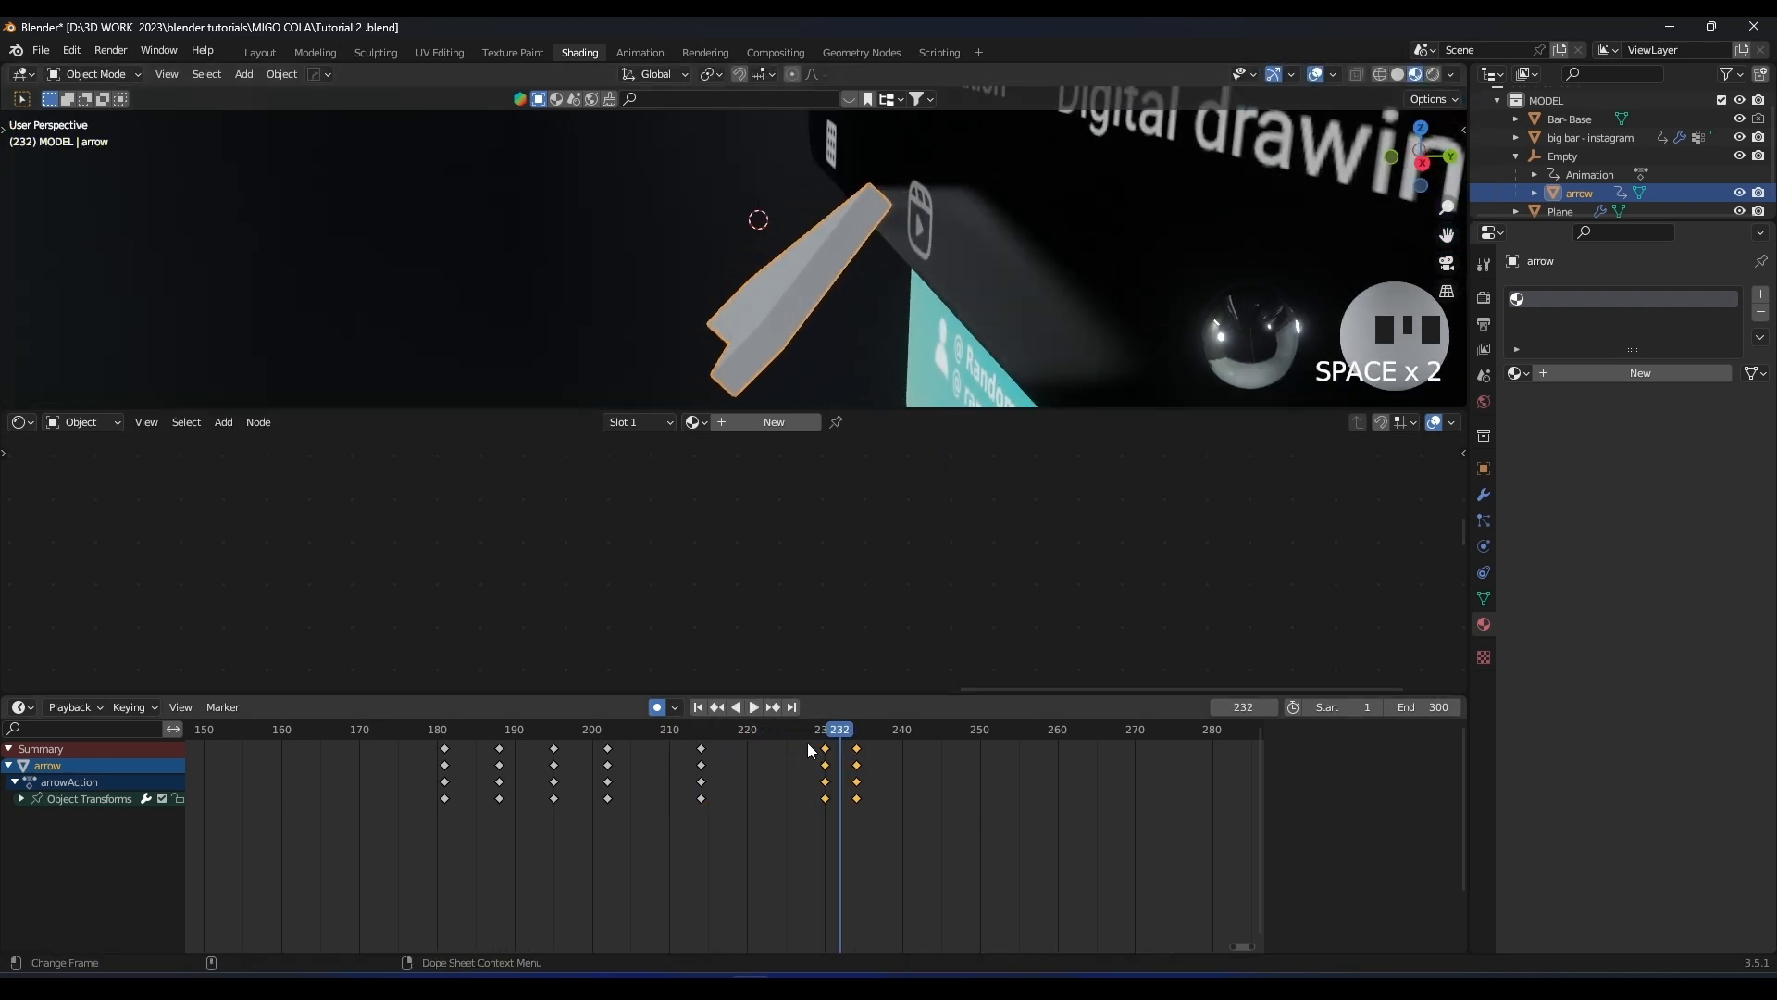
key("shift+d")
left_click(772, 732)
key("space")
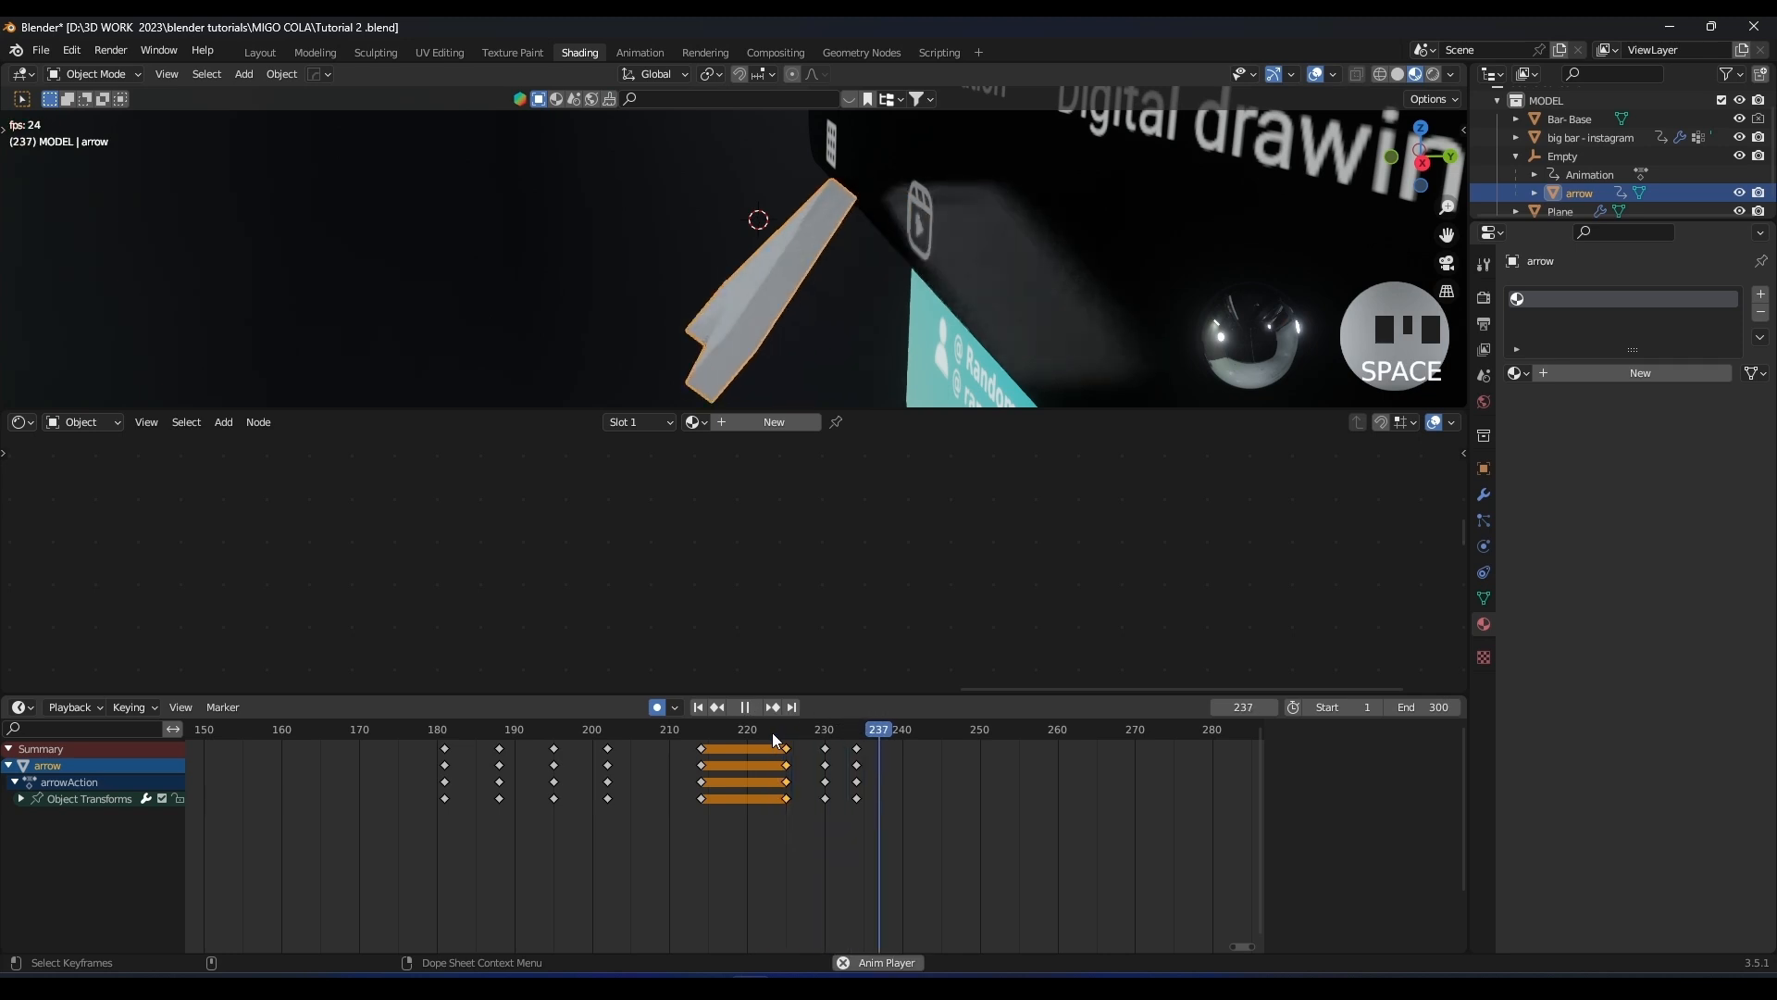
key("Left")
key("Left")
key("Left")
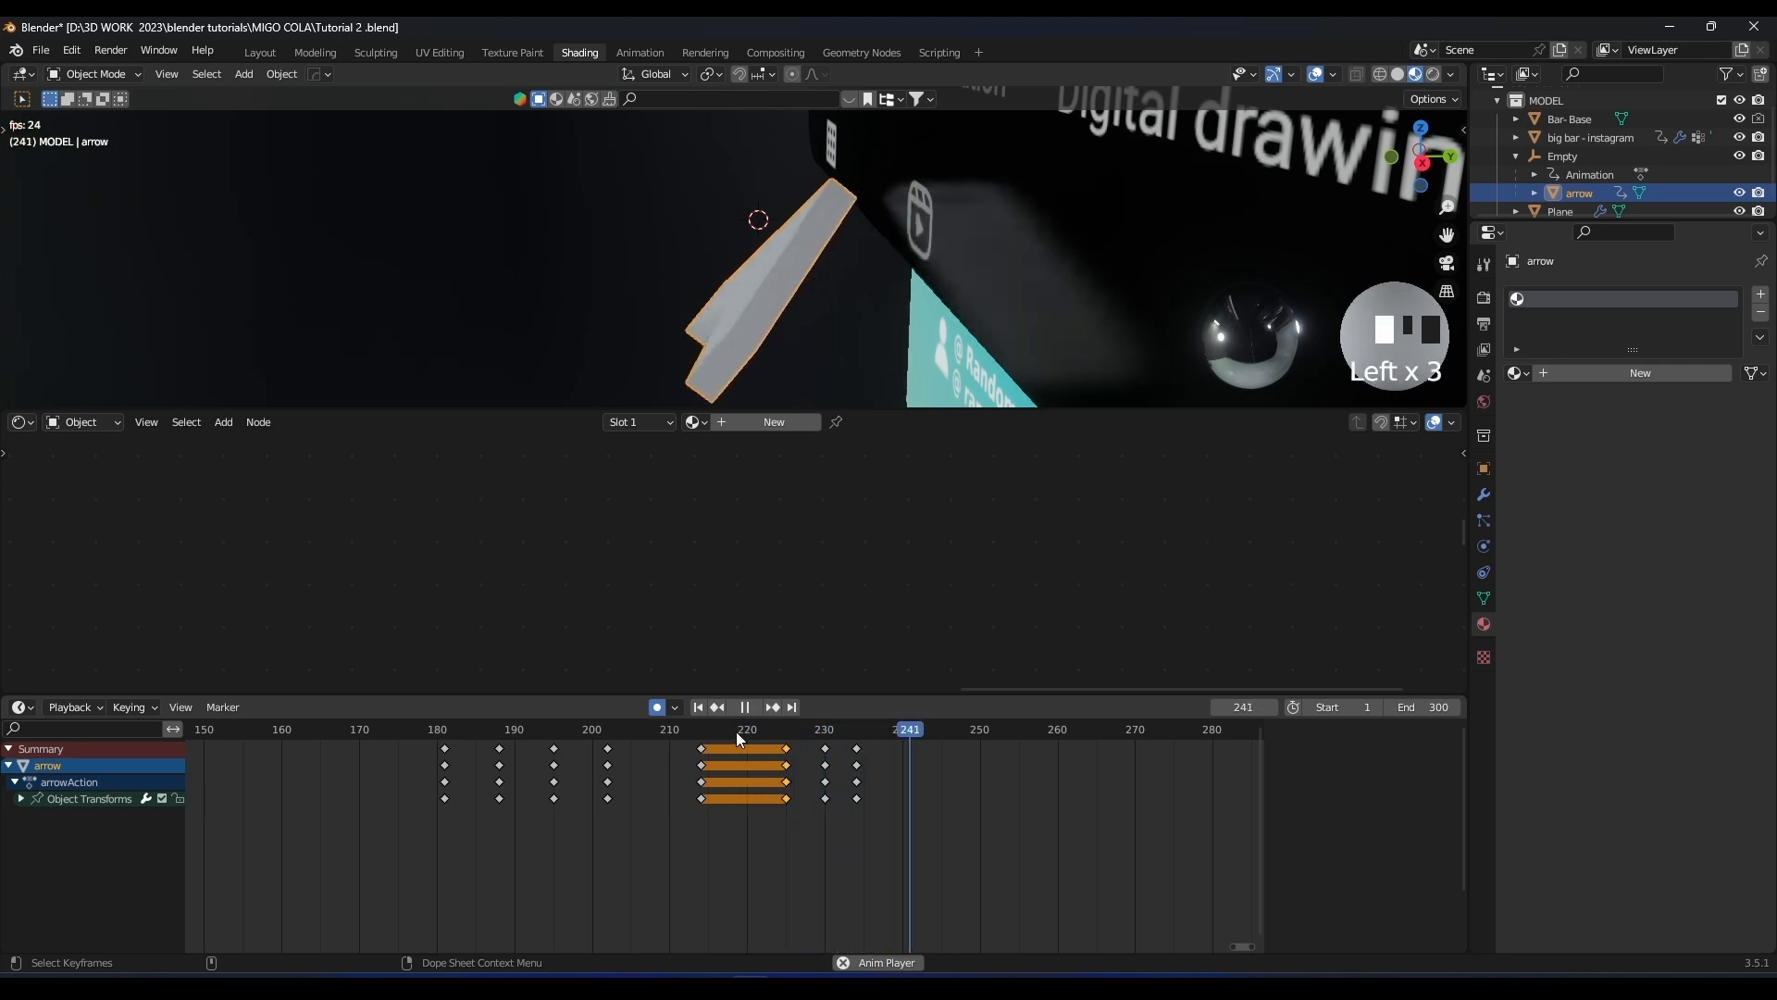
key("space")
Select big bar - instagram and split the 3D viewport to open a UV Editor beside it
scroll(965, 242, "down", 8)
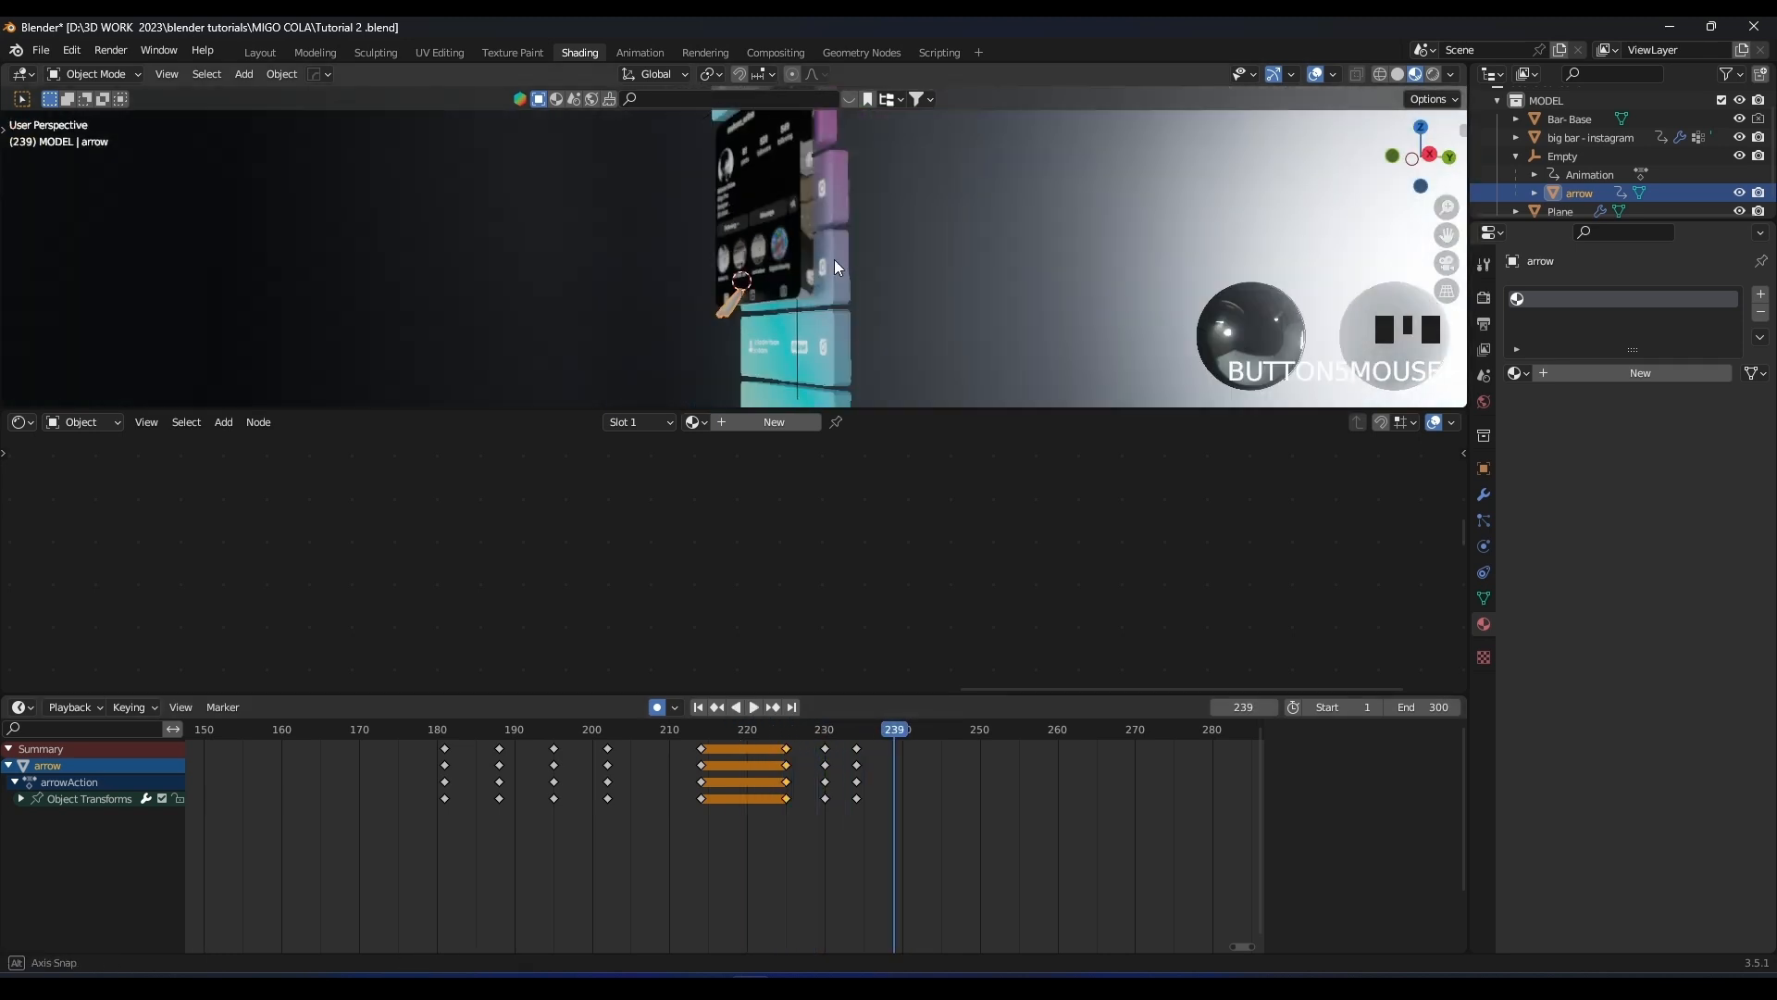
middle_click_drag(873, 271, 897, 414)
left_click_drag(907, 410, 905, 498)
middle_click_drag(890, 310, 464, 466)
left_click(792, 296)
scroll(859, 274, "up", 2)
left_click(386, 455)
left_click(446, 349)
left_click(22, 74)
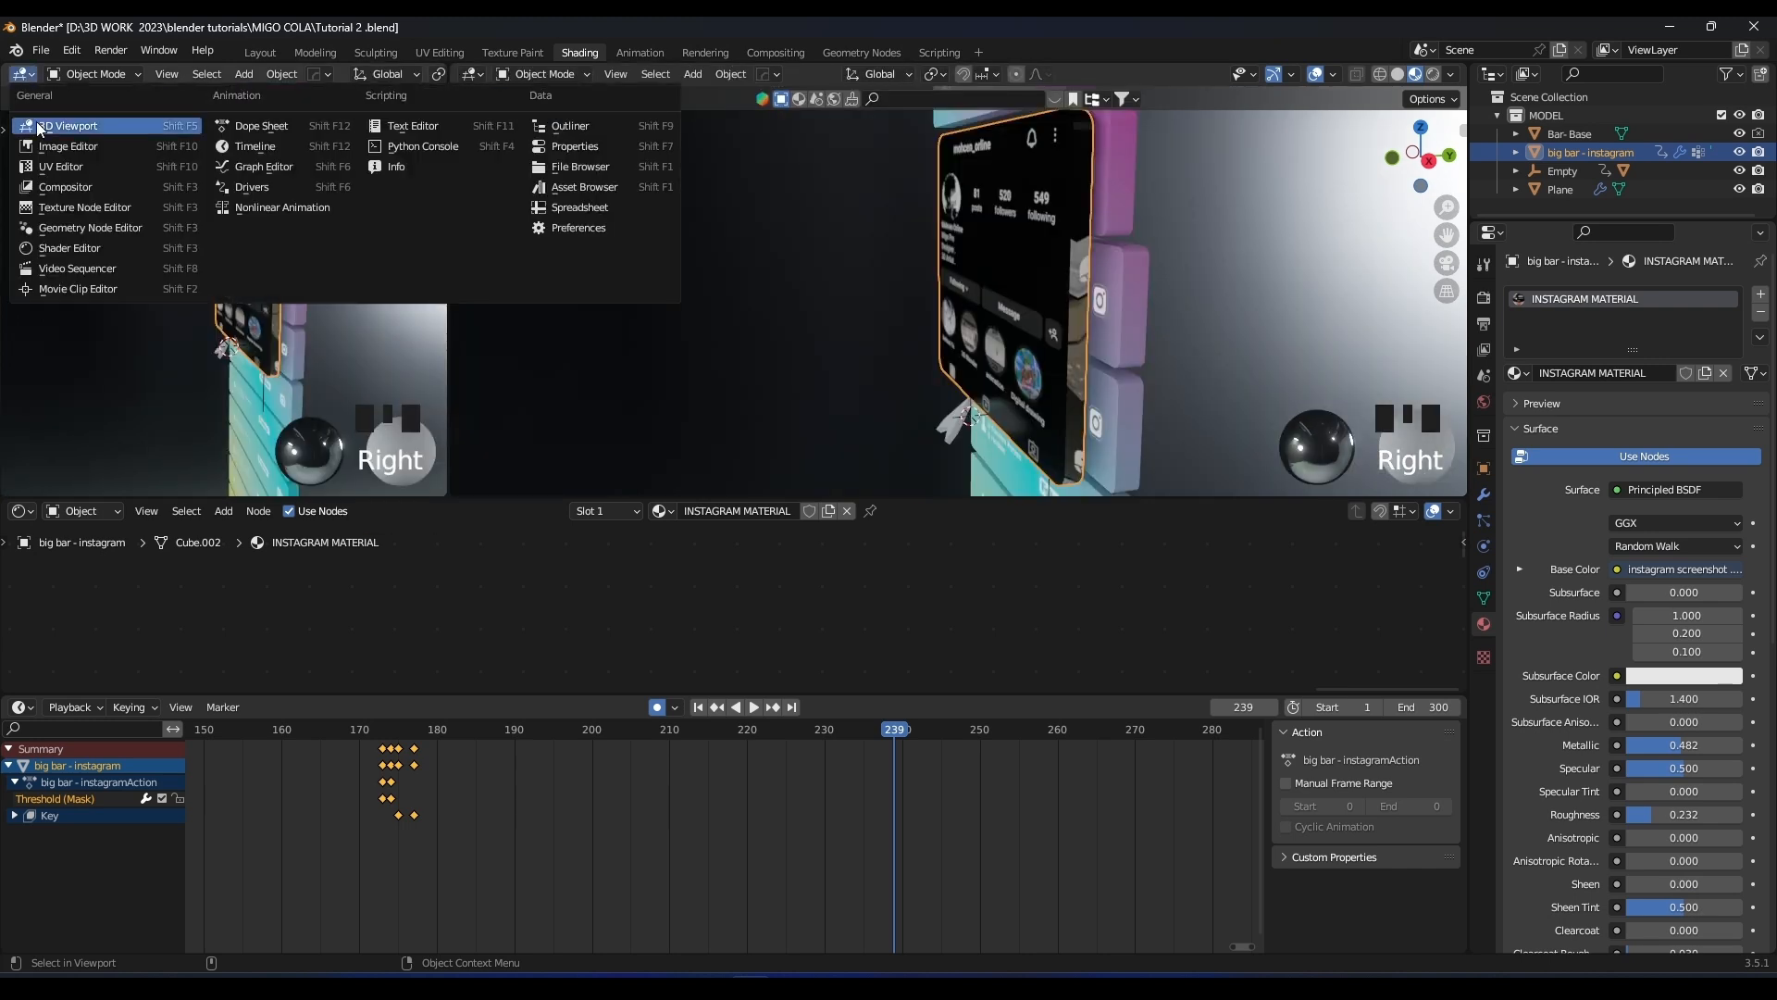
left_click(55, 172)
left_click_drag(449, 277, 497, 270)
Enter Edit Mode on big bar - instagram and invert the face selection from the front face to the remaining faces
middle_click_drag(959, 283, 932, 276)
key("Tab")
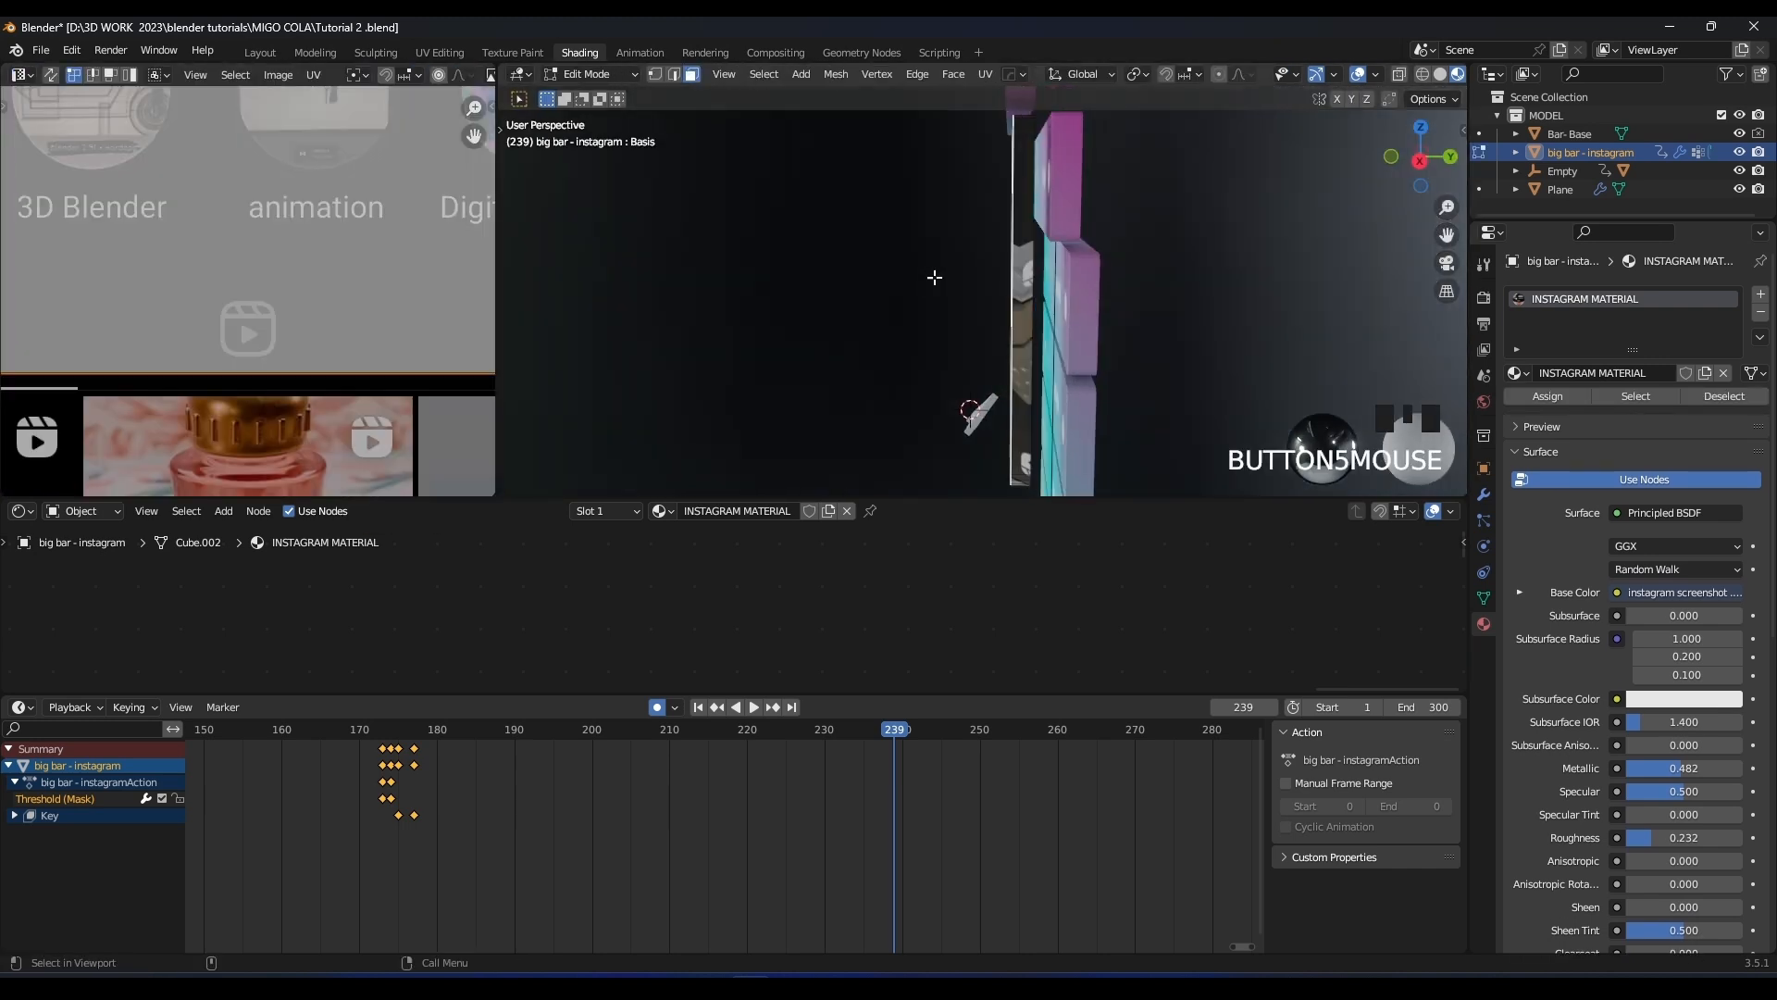
middle_click_drag(867, 202, 951, 482)
scroll(952, 482, "down", 2)
left_click_drag(952, 500, 953, 633)
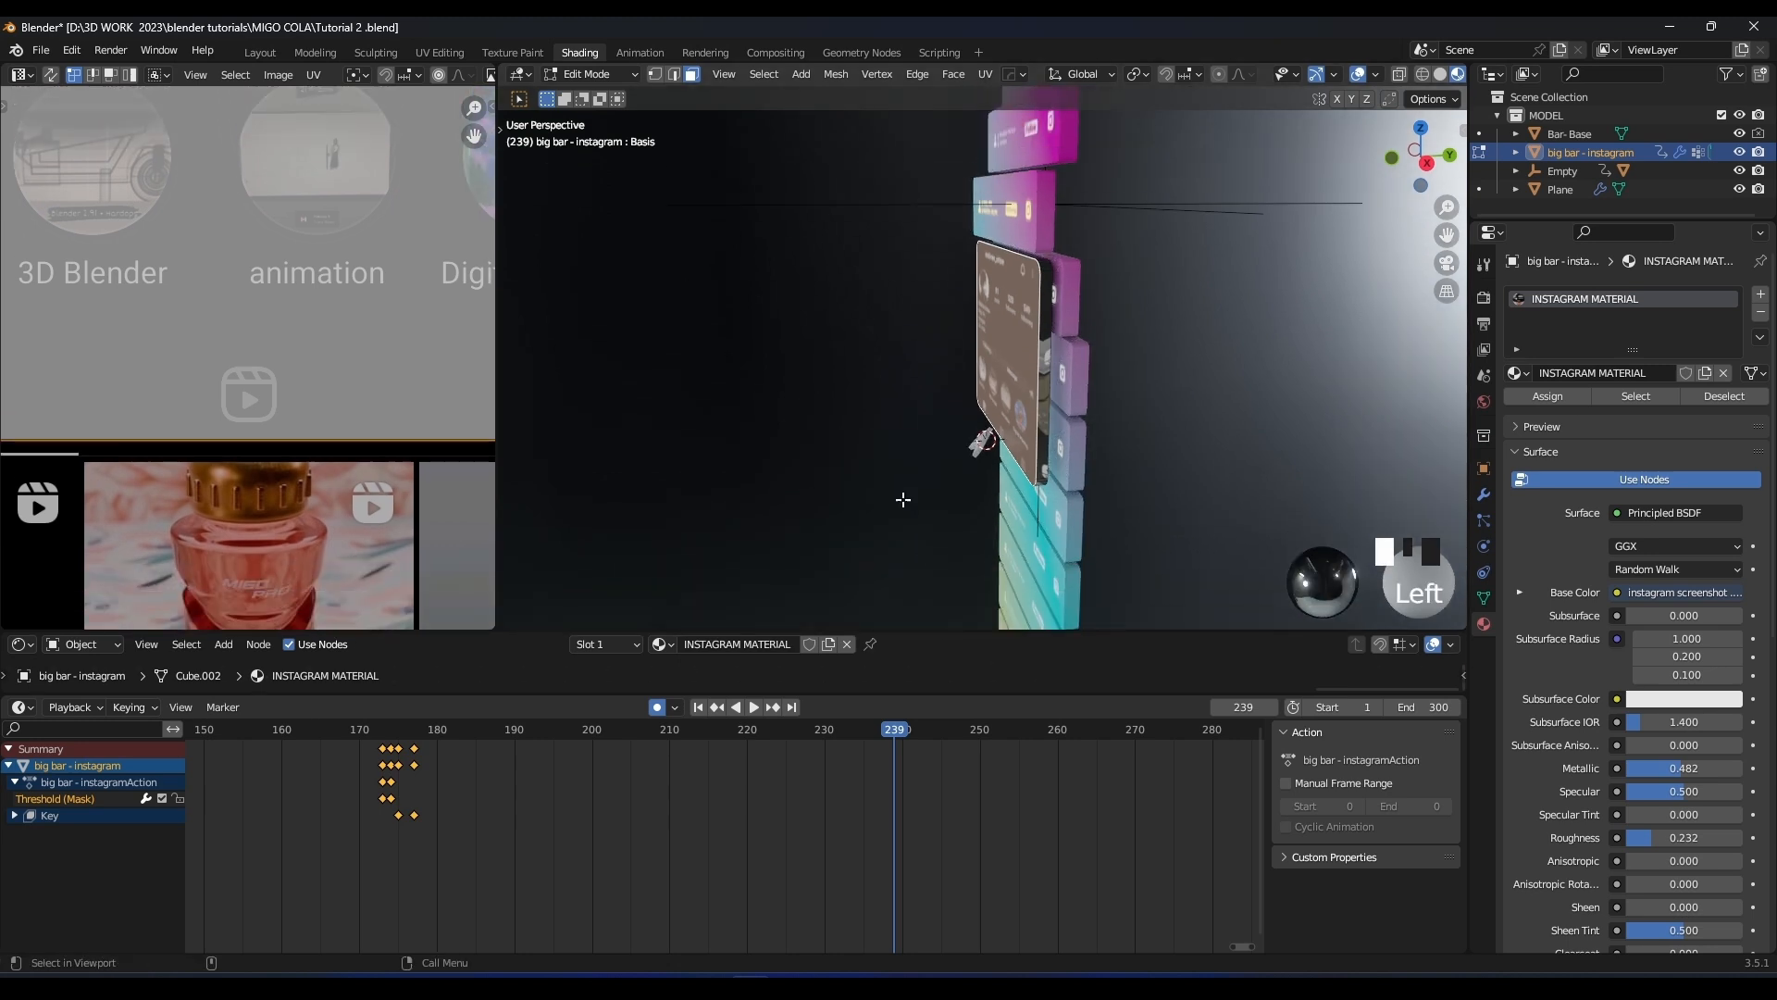
scroll(769, 224, "down", 1)
left_click(757, 76)
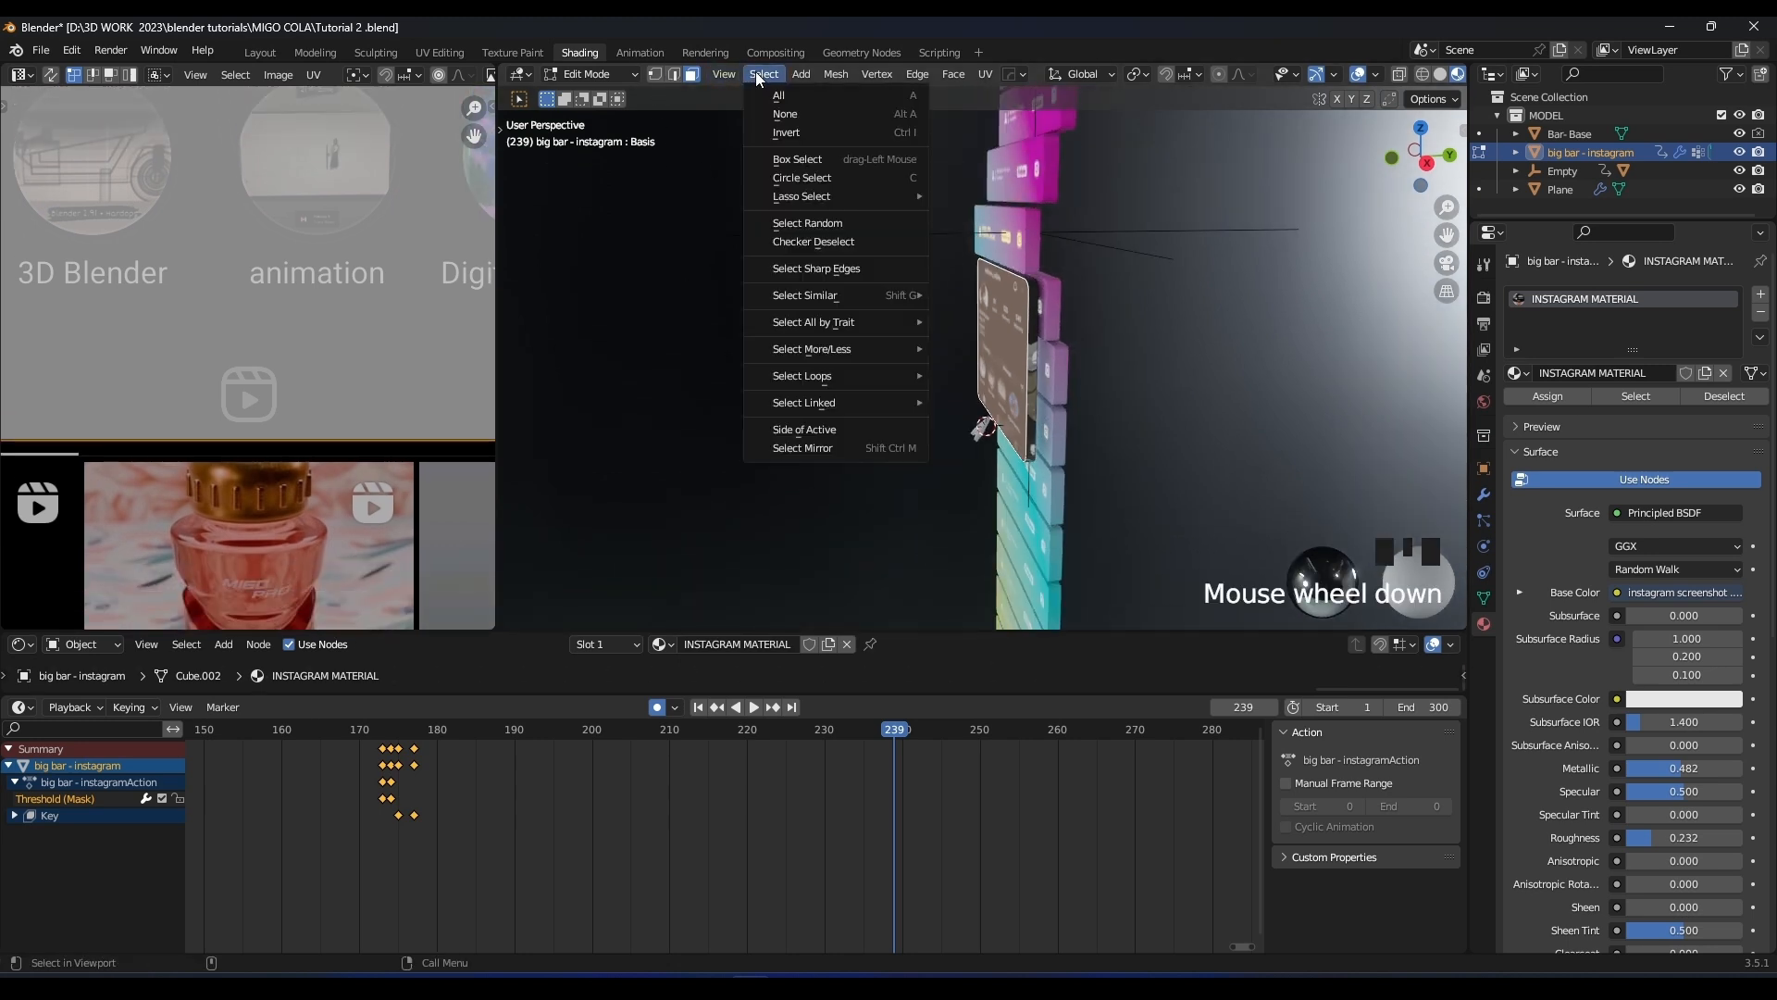
left_click(785, 133)
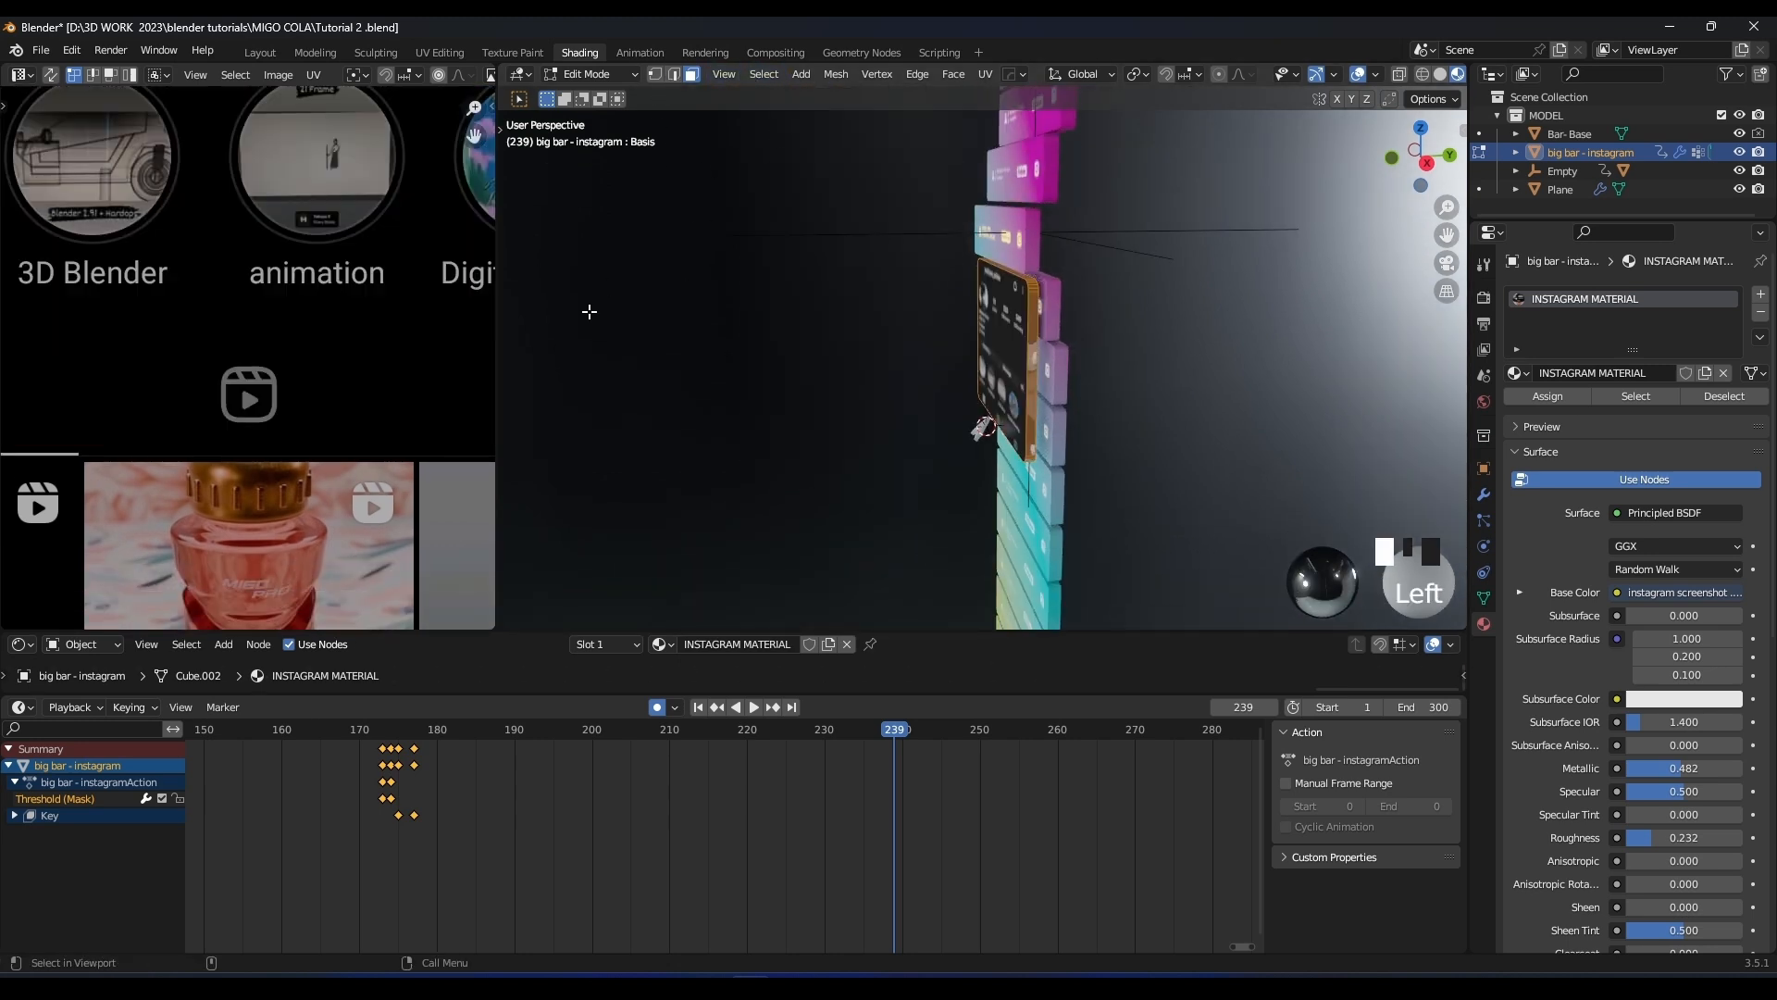
Add a second material slot with Logo 1 to big bar - instagram, assign it to the selected faces, and return to Object Mode
left_click(1760, 294)
left_click(1518, 409)
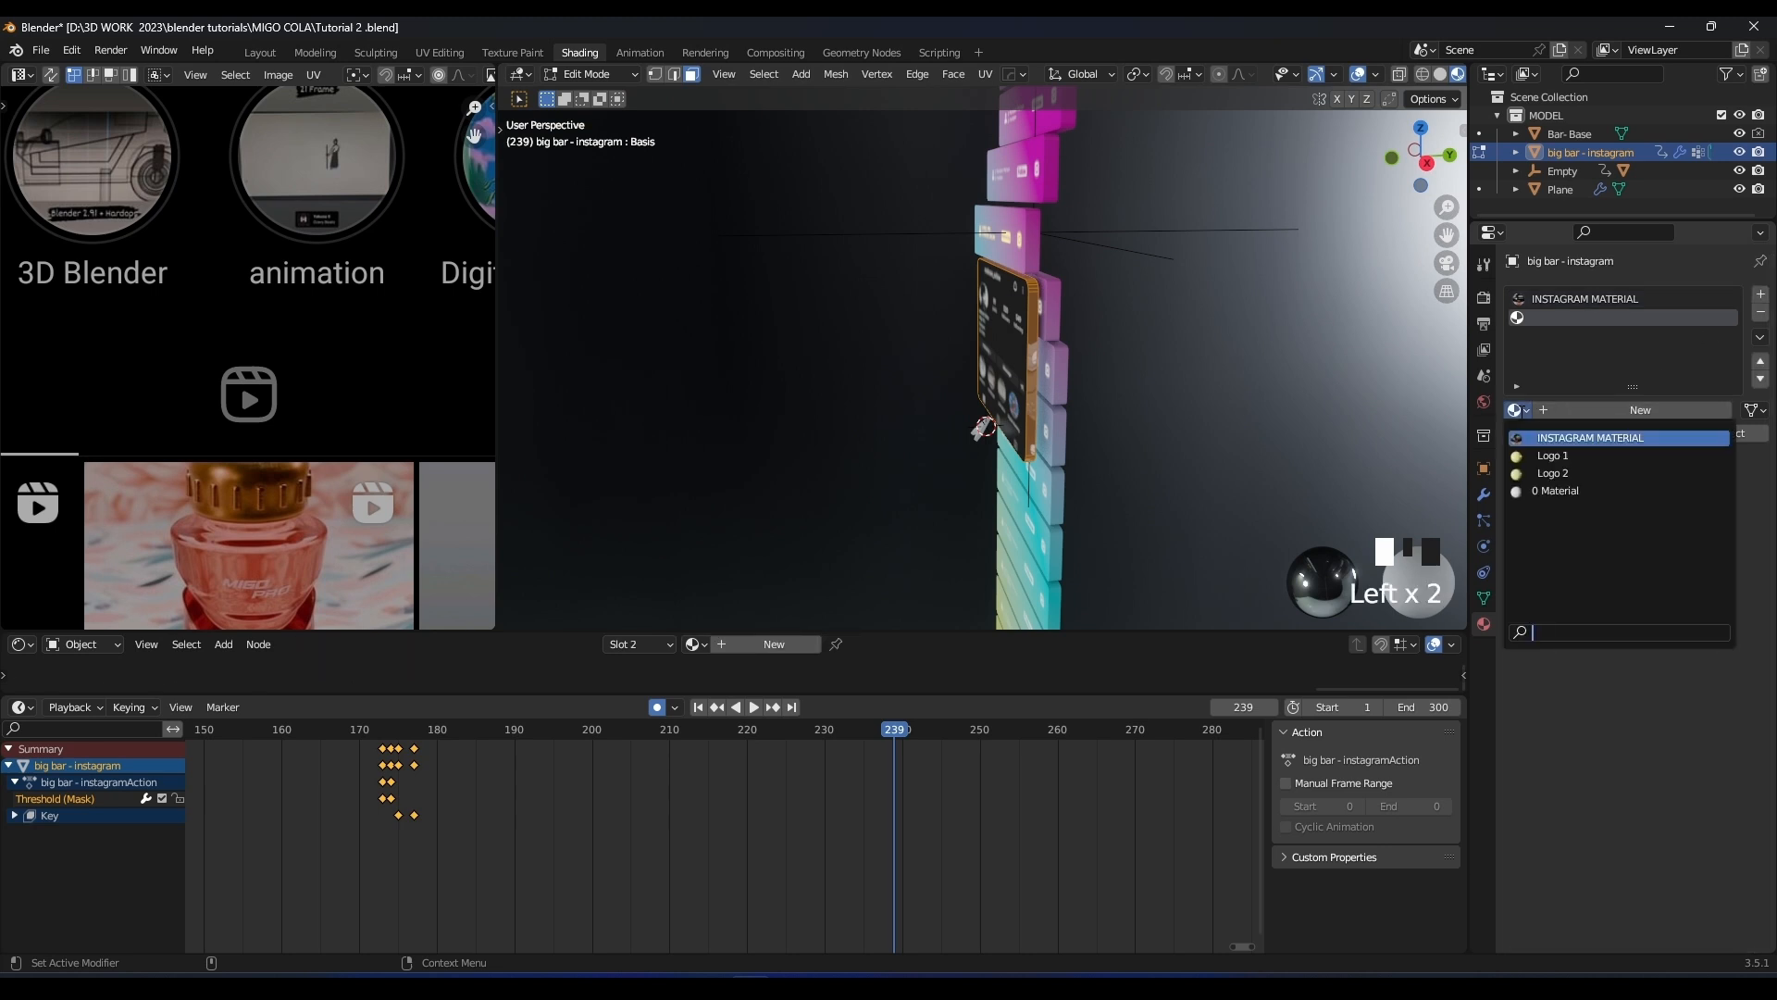
left_click(1563, 455)
left_click(1552, 435)
middle_click_drag(1055, 338, 963, 316)
scroll(944, 319, "up", 5)
key("slash")
scroll(956, 334, "up", 2)
middle_click_drag(1018, 370, 1174, 387)
key("Tab")
key("slash")
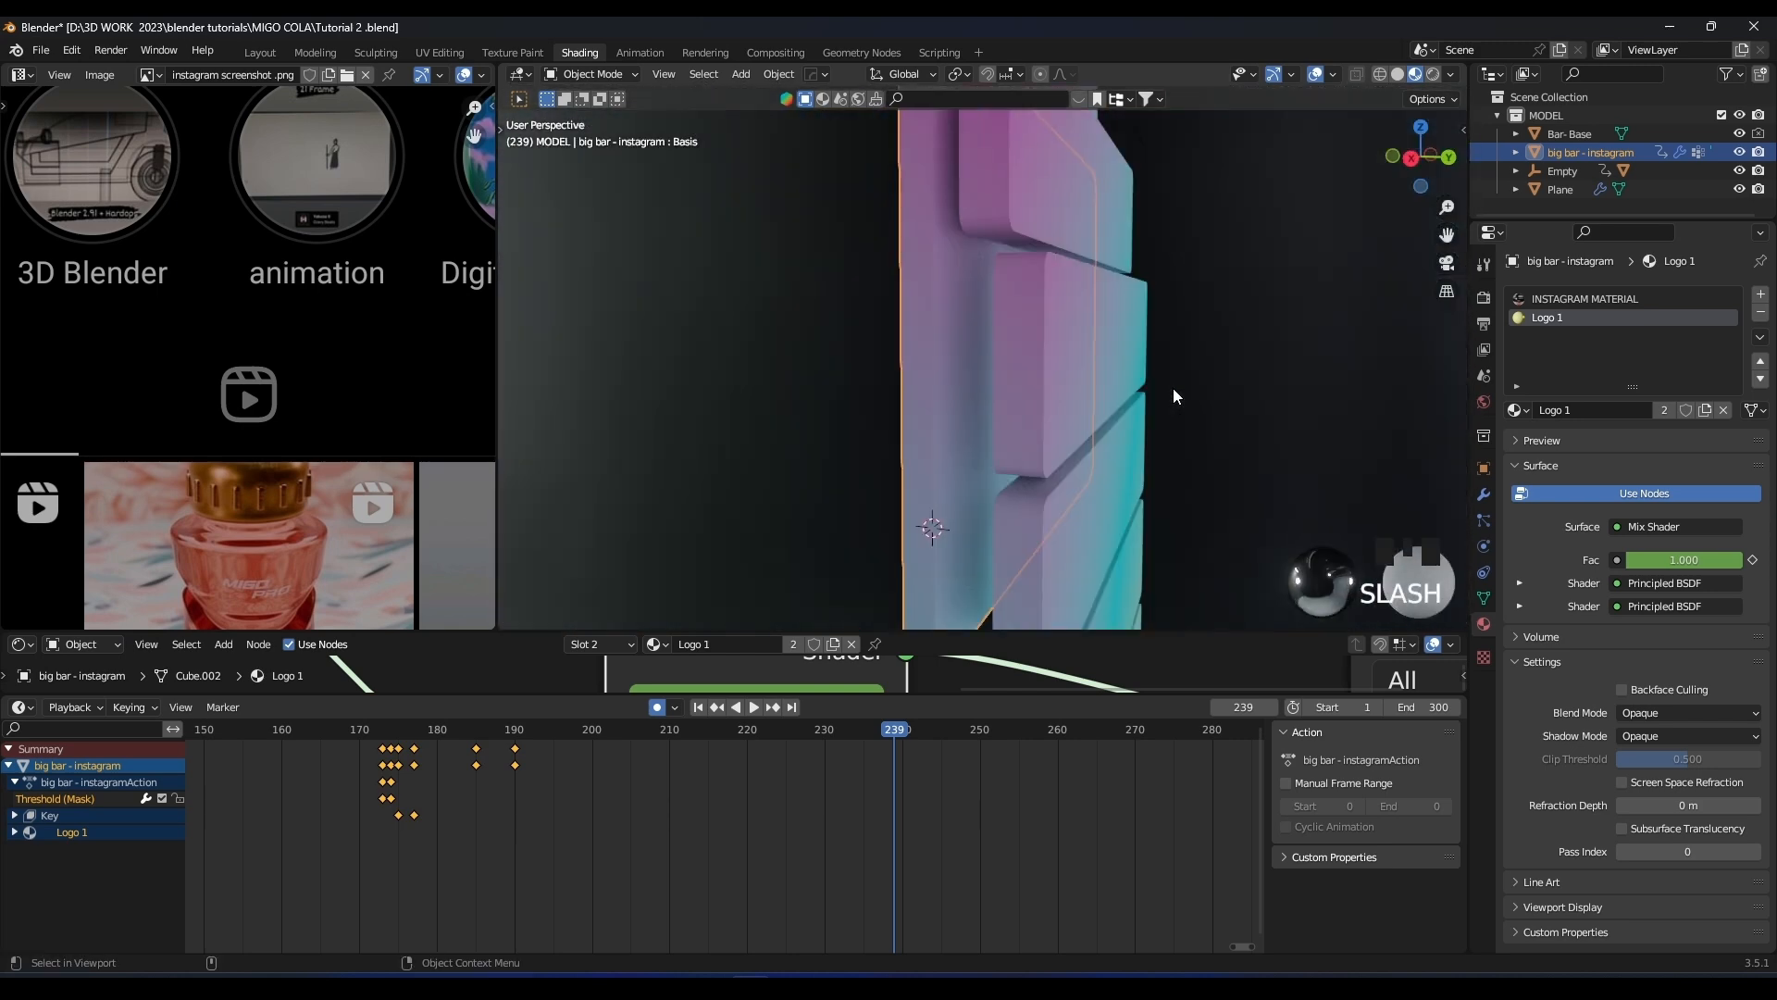
Join the UV Editor area back into the 3D viewport
scroll(1174, 387, "down", 6)
scroll(585, 756, "down", 3)
scroll(968, 481, "down", 10)
middle_click_drag(969, 480, 1007, 364)
scroll(1051, 439, "up", 7)
middle_click_drag(1032, 427, 1019, 356, "shift")
right_click(497, 475)
left_click(448, 519)
left_click(338, 500)
Choose a different HDRI environment for the viewport's Material Preview lighting
scroll(729, 435, "down", 4)
mouse_move(772, 367)
middle_mouse_down()
mouse_move(783, 380)
mouse_move(868, 265)
mouse_move(914, 268)
mouse_move(896, 261)
middle_mouse_up()
left_click(1455, 78)
left_click(1402, 223)
left_click(1111, 294)
Set the animation's end frame to 200 and play the animation
middle_click_drag(820, 393, 841, 336, "shift")
scroll(841, 336, "up", 2)
key("space")
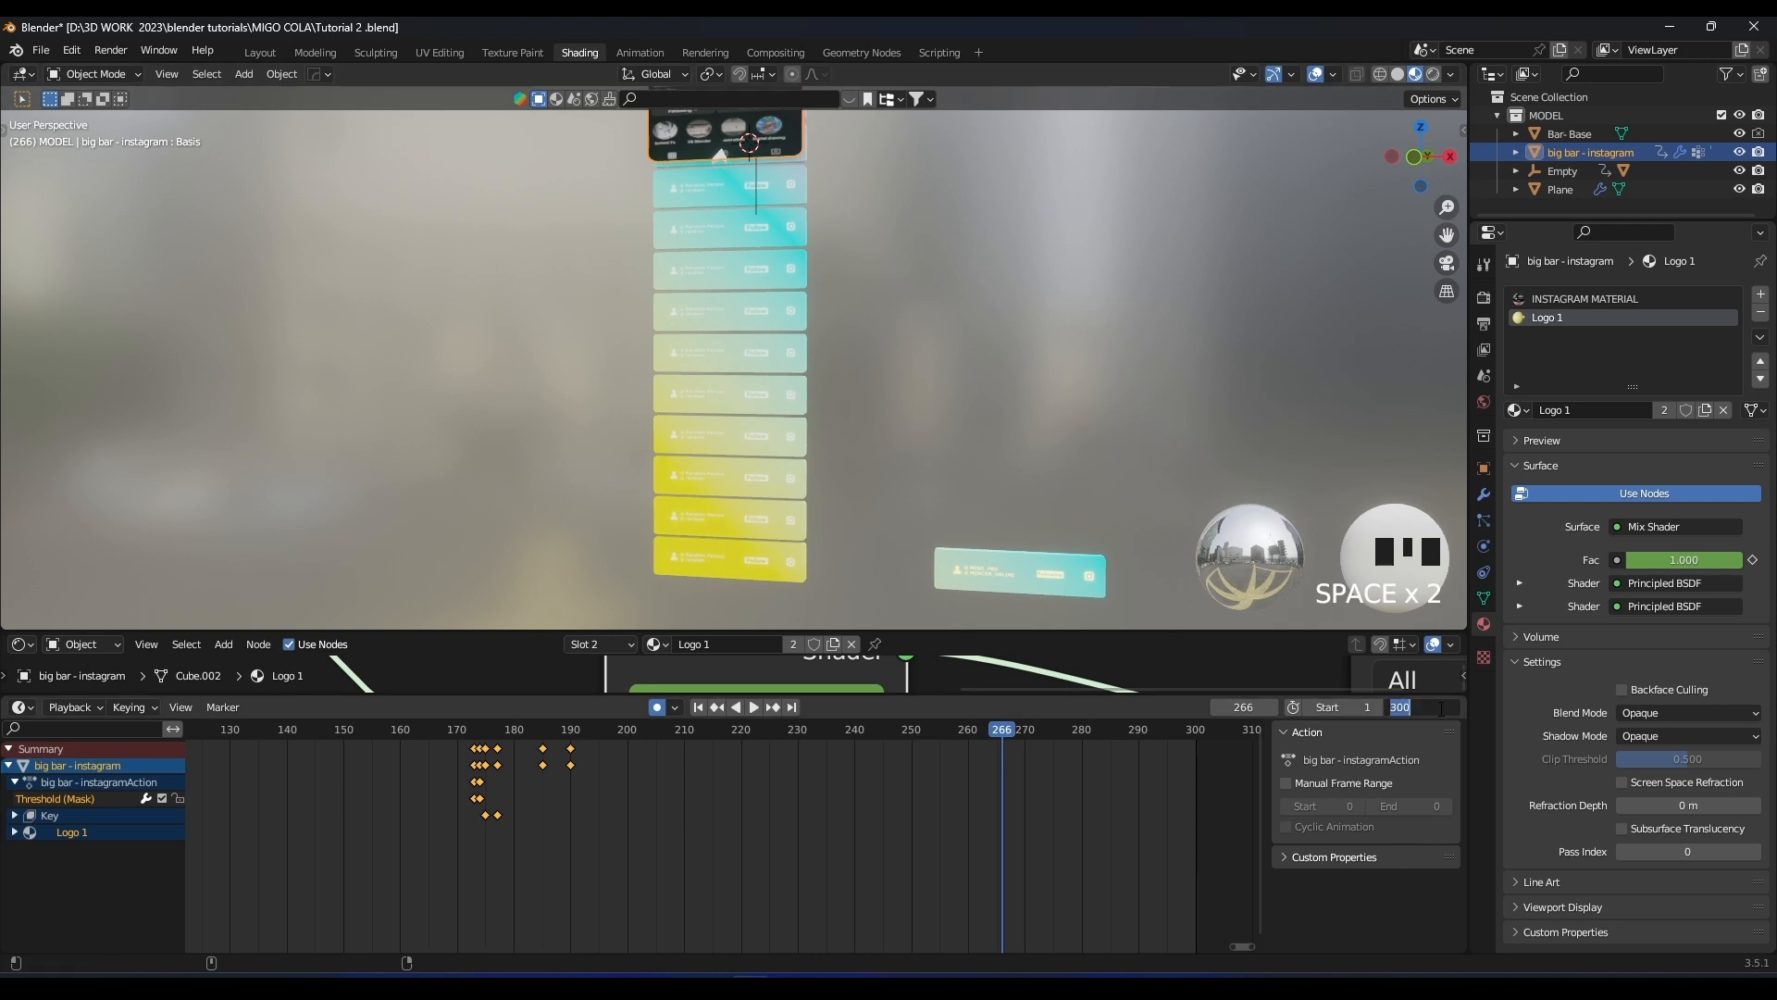
key("Return")
key("space")
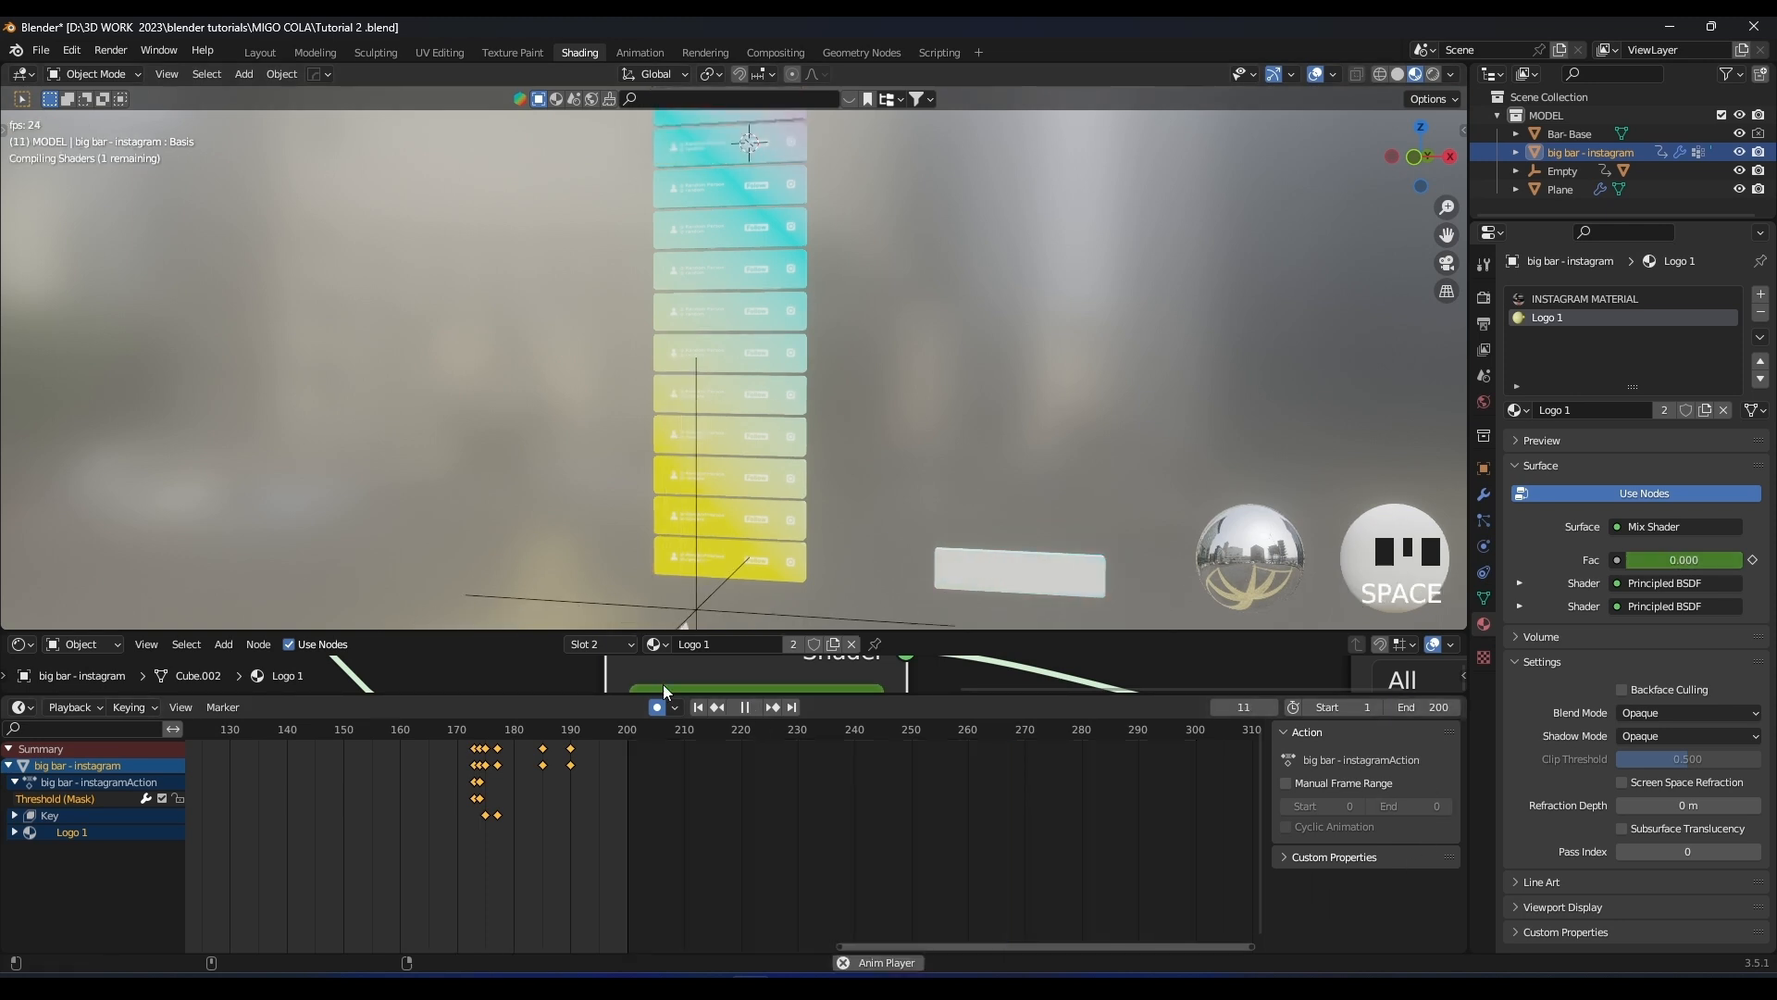
key("space")
Return to the start of the timeline, replay the arrow's approach to the bars, and select the Empty
middle_click_drag(844, 483, 670, 400, "shift")
scroll(851, 265, "up", 4)
scroll(463, 814, "down", 5)
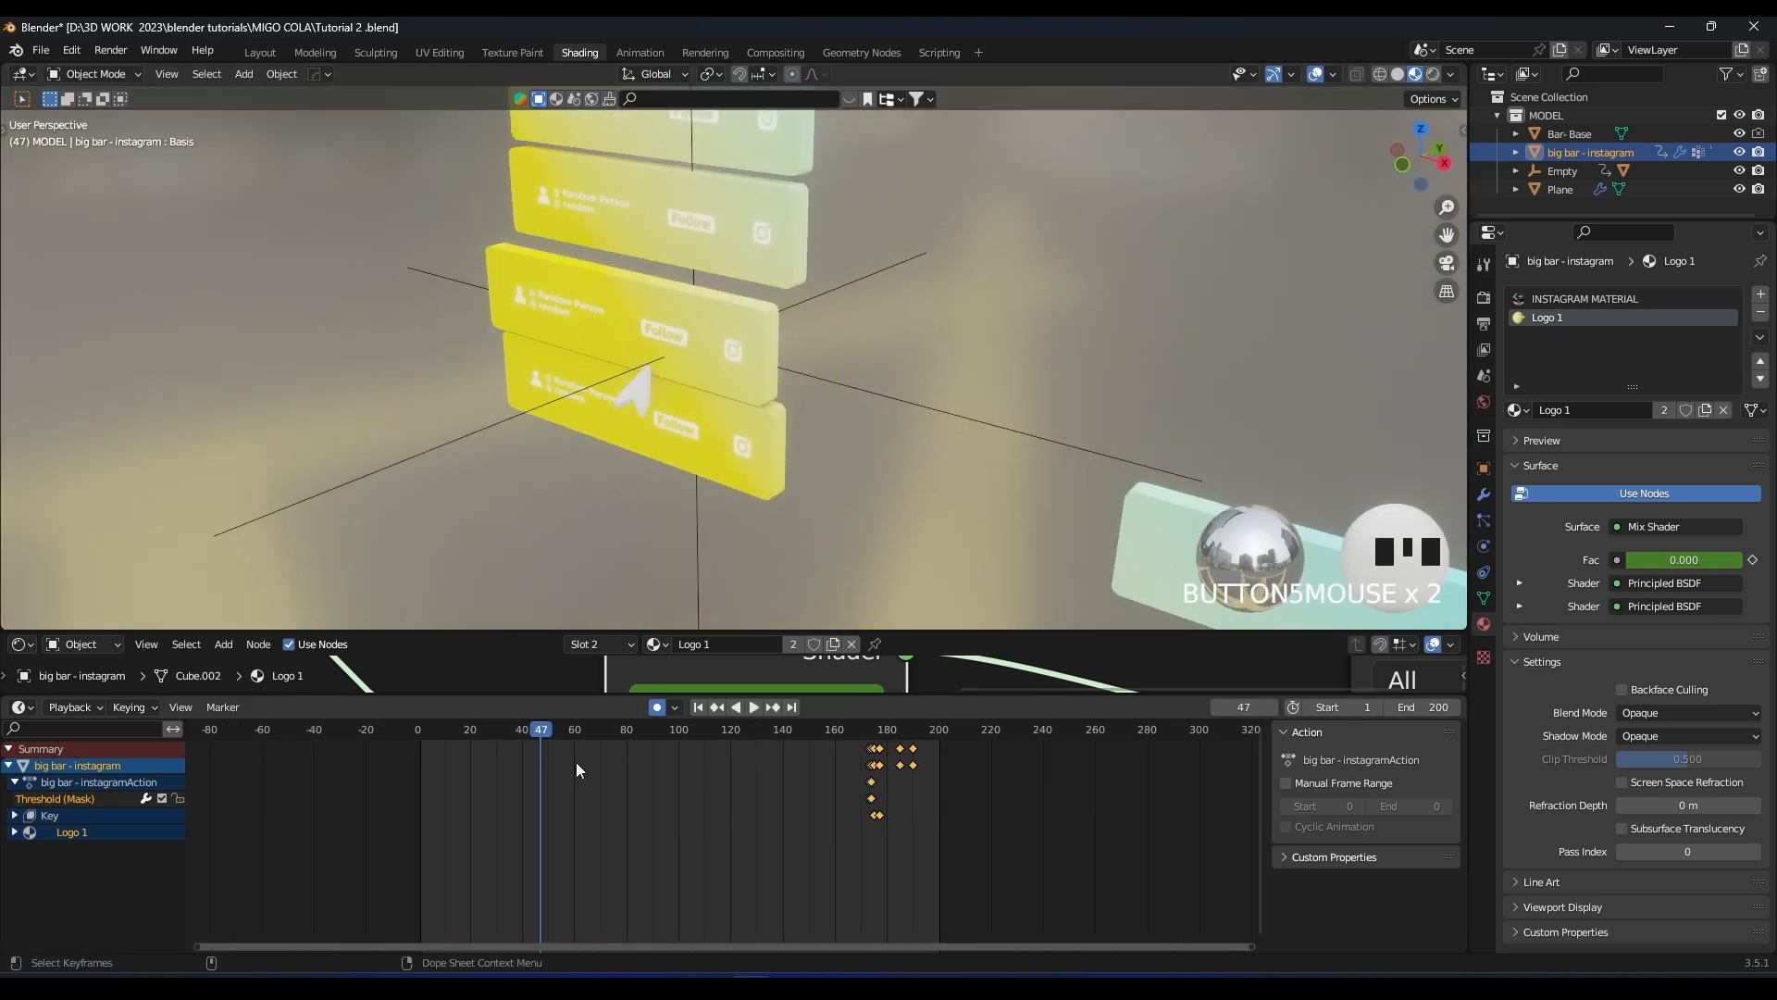
left_click(418, 729)
scroll(537, 493, "down", 2)
scroll(537, 492, "down", 3)
key("space")
key("space")
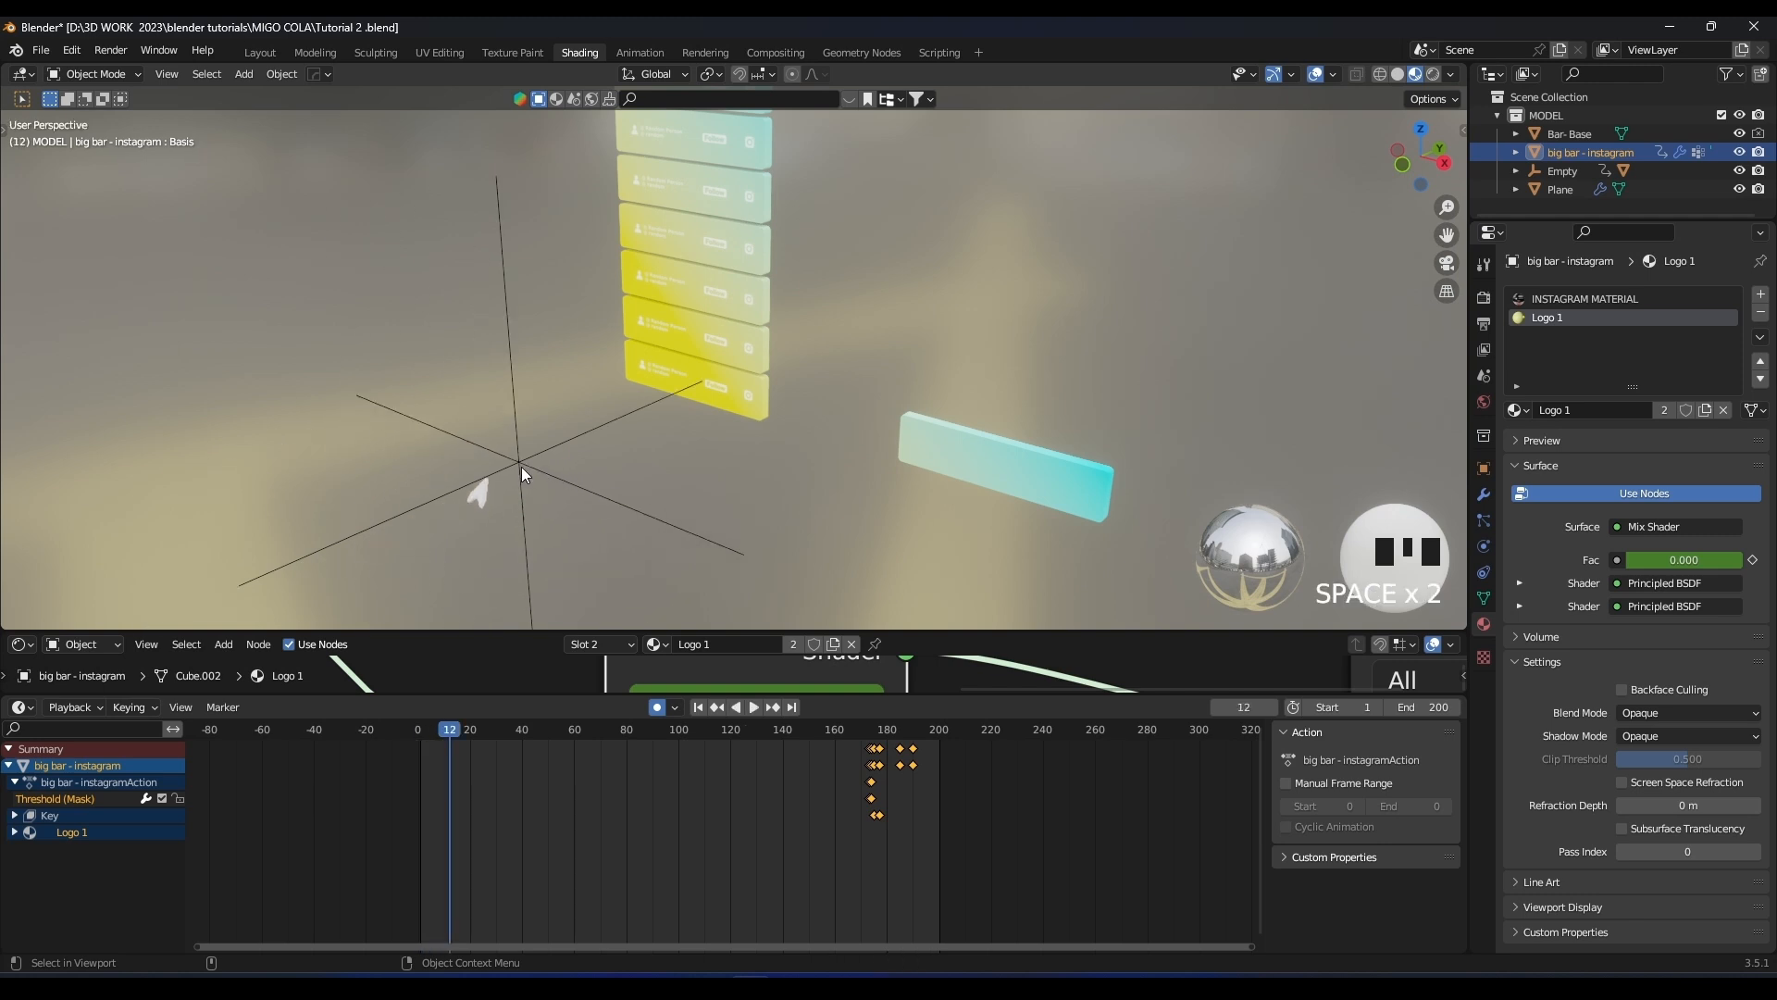
left_click(520, 467)
scroll(577, 552, "up", 5)
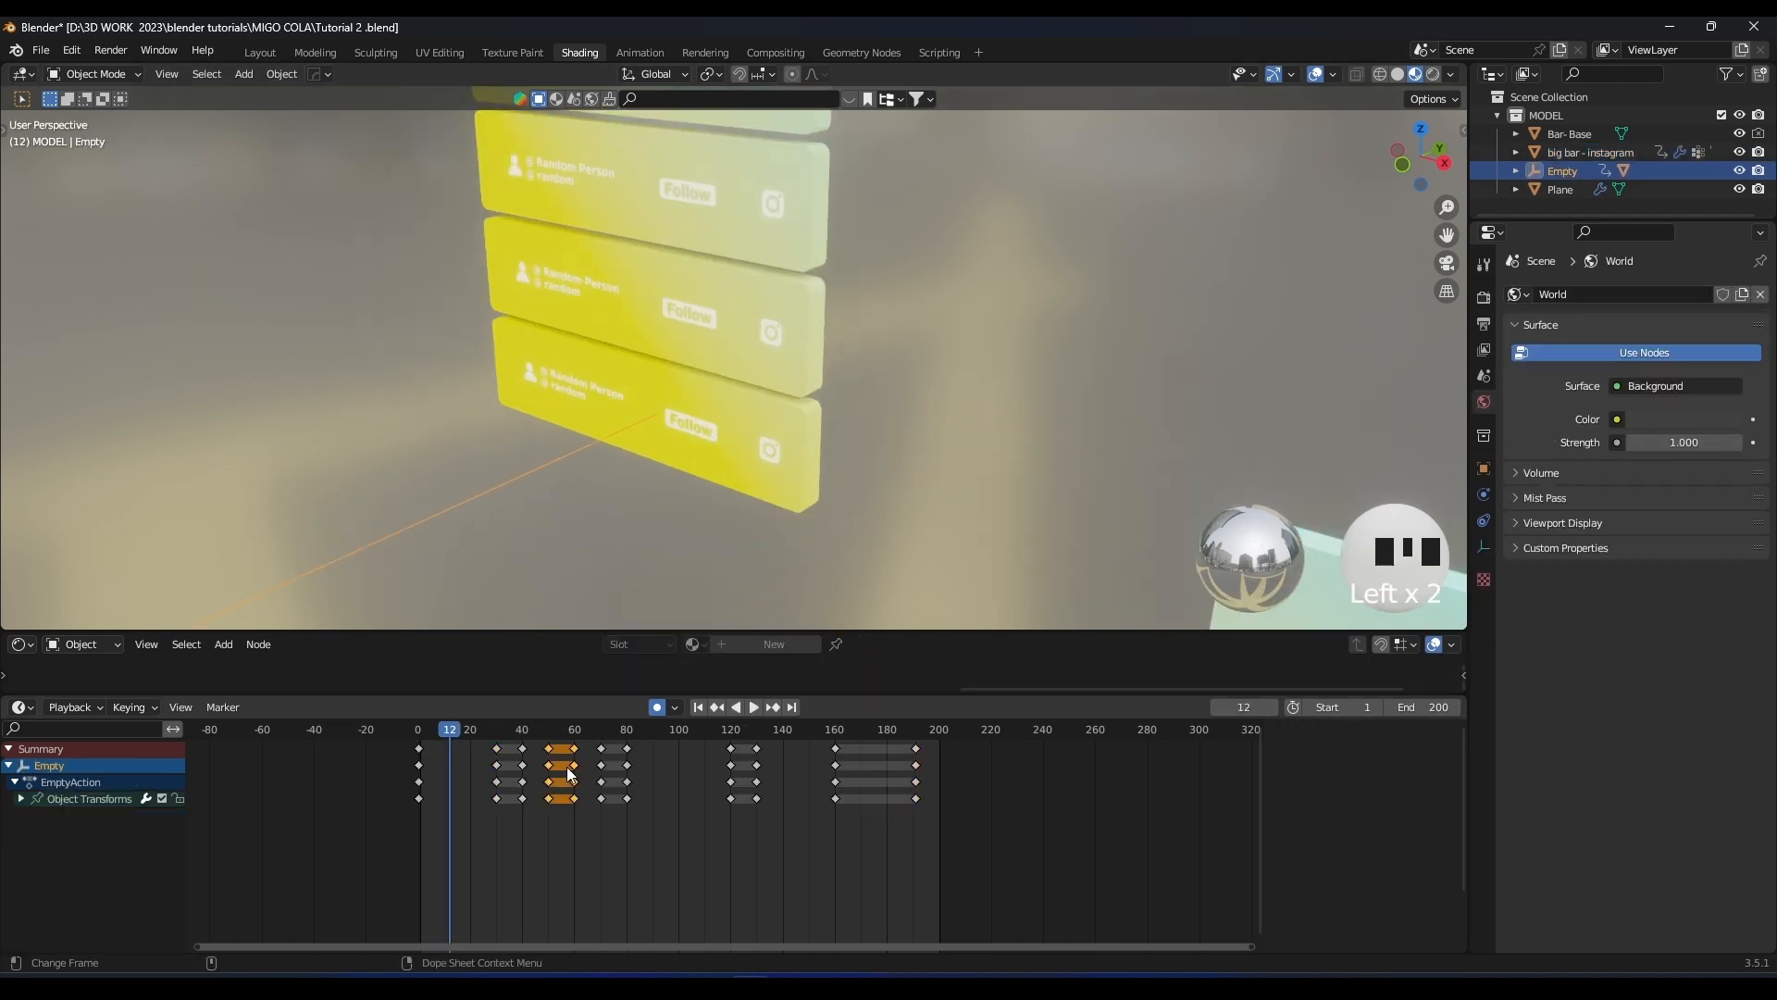
Play the animation in short stretches from about frame 63 to frame 120, examining how the arrow climbs the bars
left_click_drag(582, 729, 582, 729)
scroll(648, 416, "down", 4)
mouse_move(655, 375)
middle_mouse_down()
mouse_move(670, 317)
mouse_move(649, 351)
middle_mouse_up()
key("space")
key("space")
scroll(737, 347, "up", 4)
key("space")
key("space")
middle_click_drag(859, 251, 814, 374, "shift")
key("space")
key("space")
scroll(867, 293, "down", 4)
key("space")
key("space")
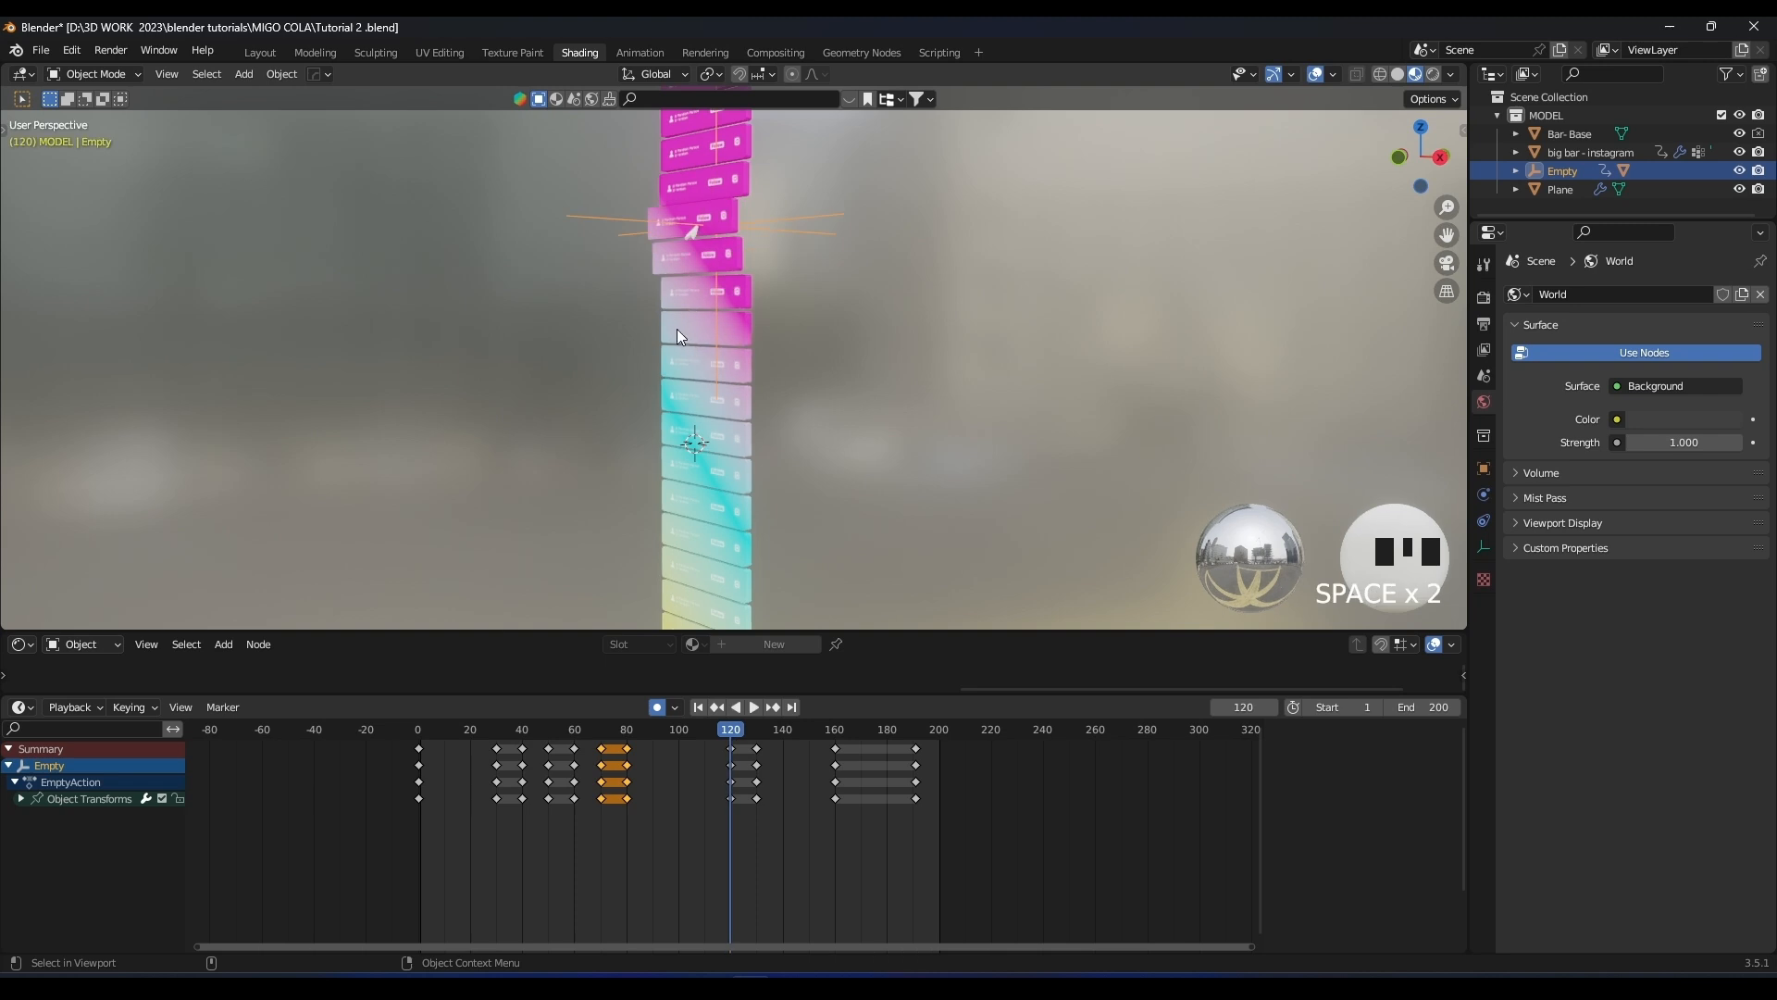
Play on to frame 189 and examine the arrow at the Follow button above the profile card
scroll(752, 303, "up", 3)
middle_click_drag(752, 303, 713, 404, "shift")
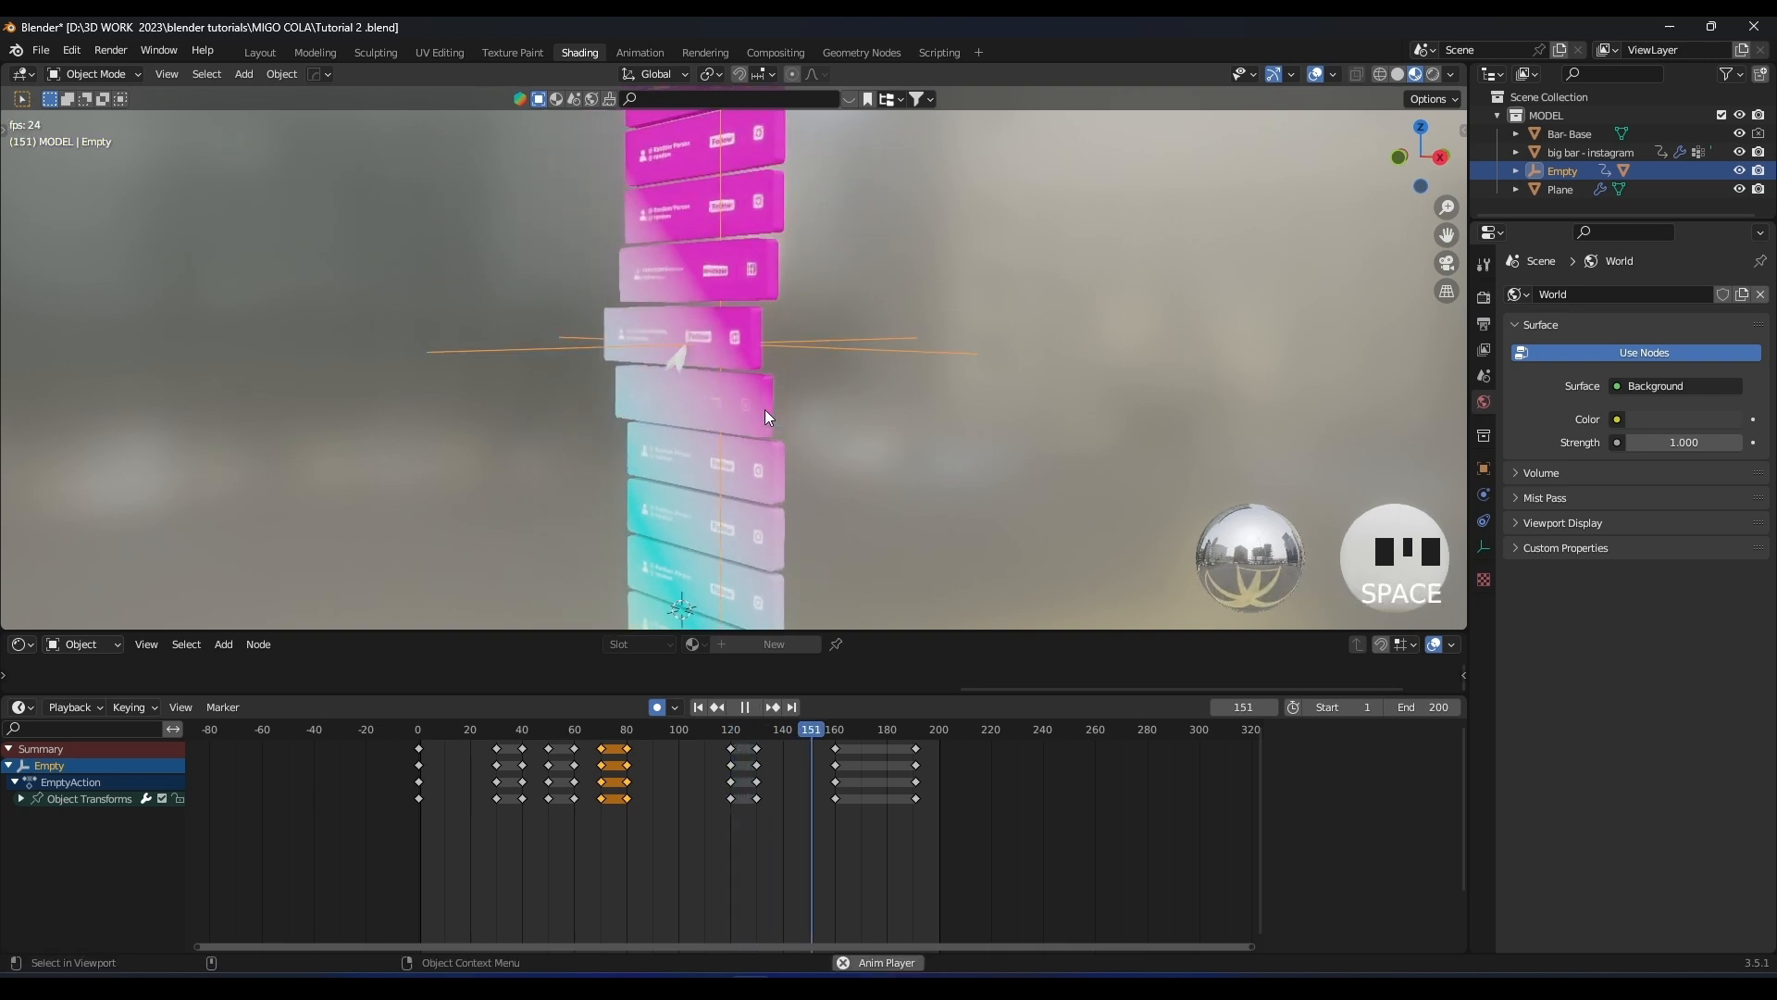
key("space")
scroll(724, 414, "up", 4)
middle_click_drag(723, 409, 821, 262, "shift")
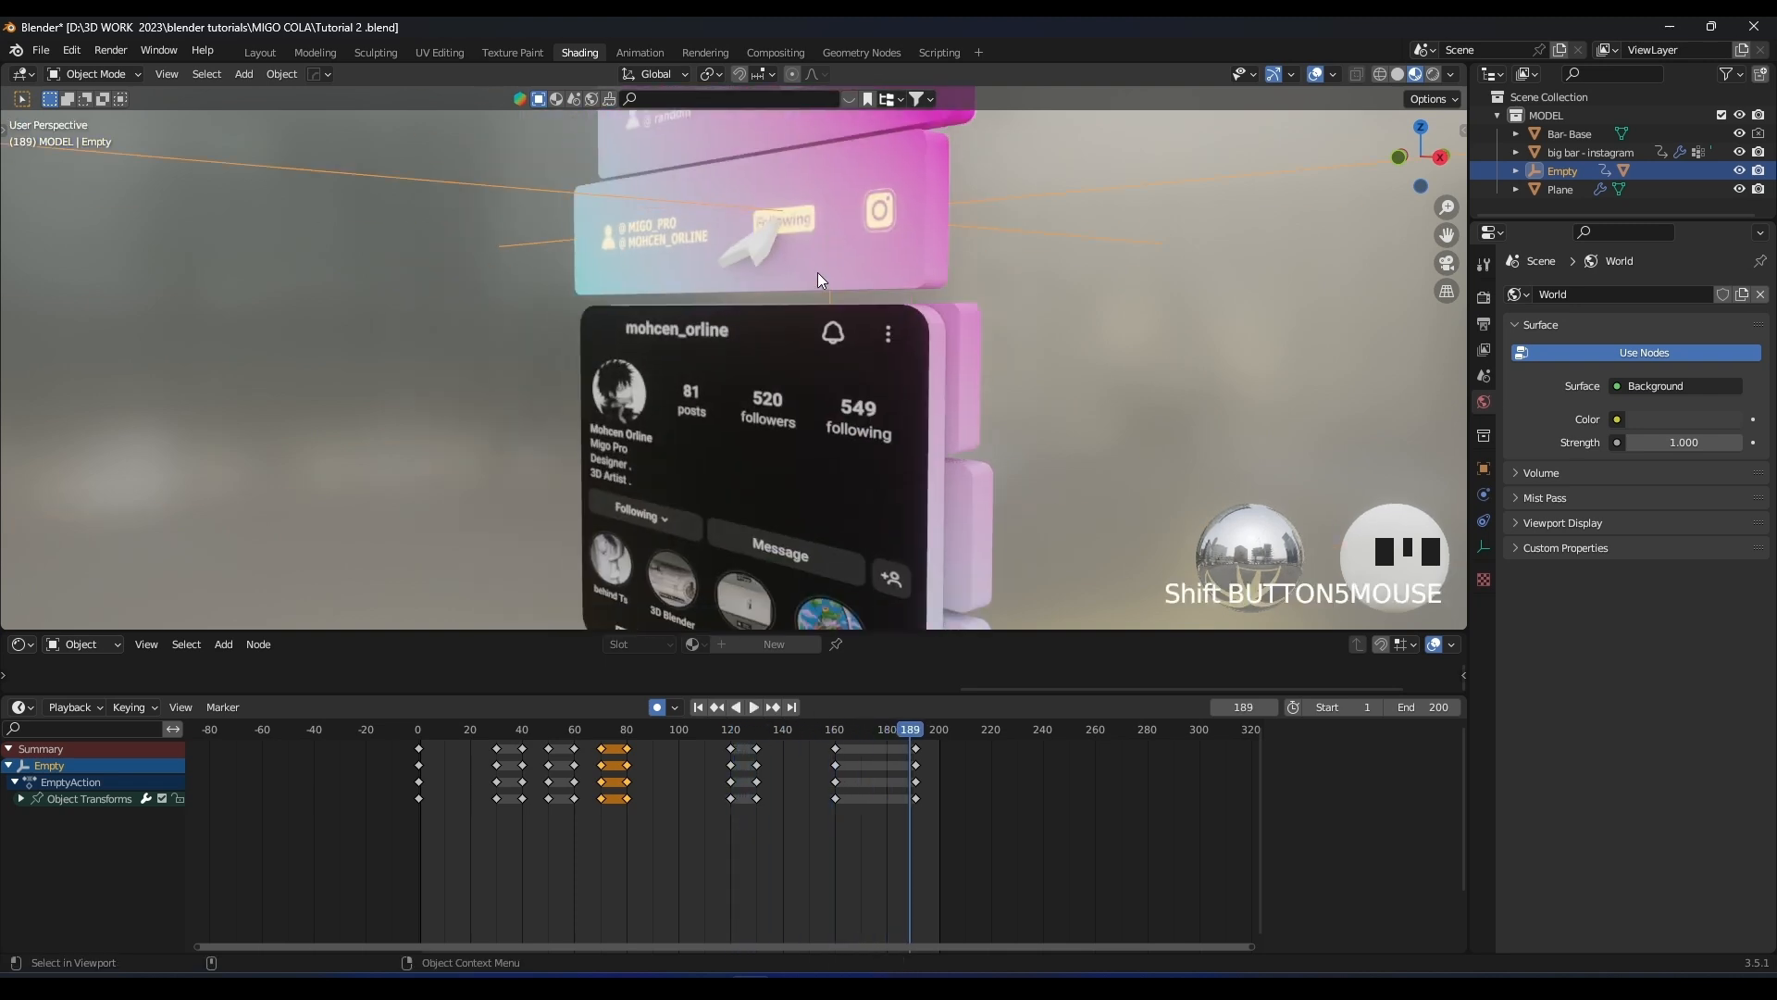
Select big bar - instagram and move all its keyframes later so they start at about frame 190
left_click_drag(864, 720, 911, 713)
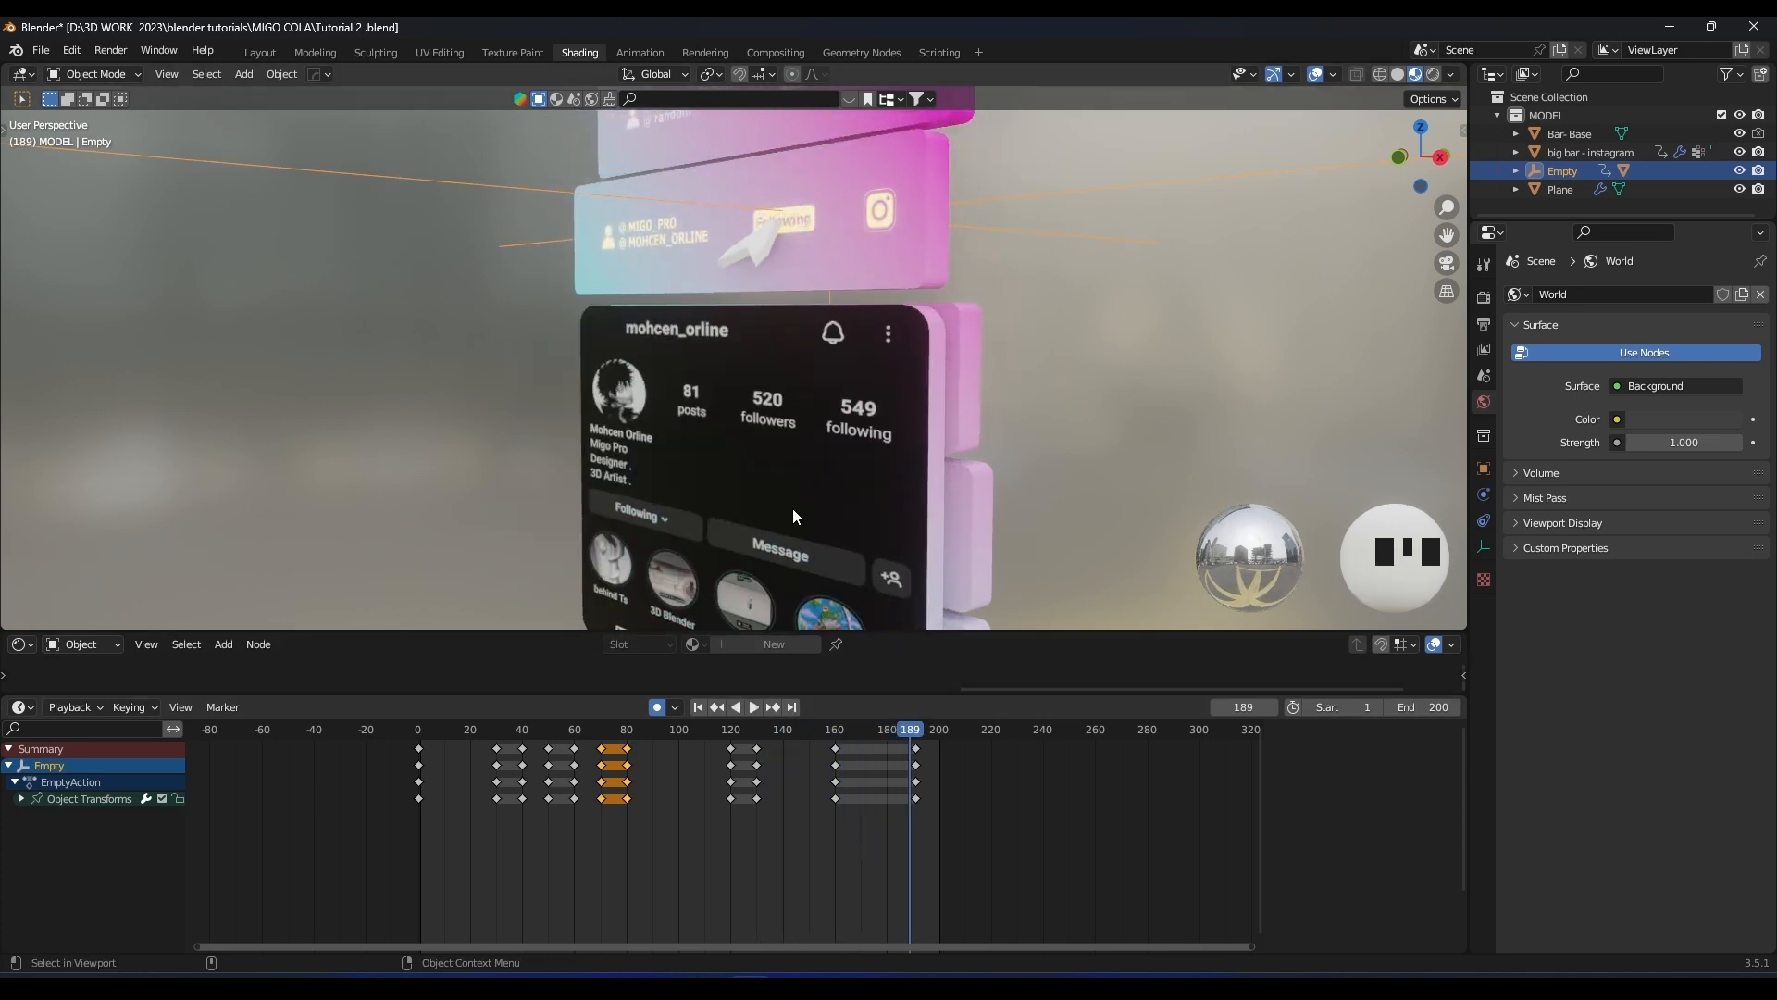
left_click(867, 508)
scroll(903, 770, "up", 4)
middle_click_drag(990, 787, 734, 819)
key("g")
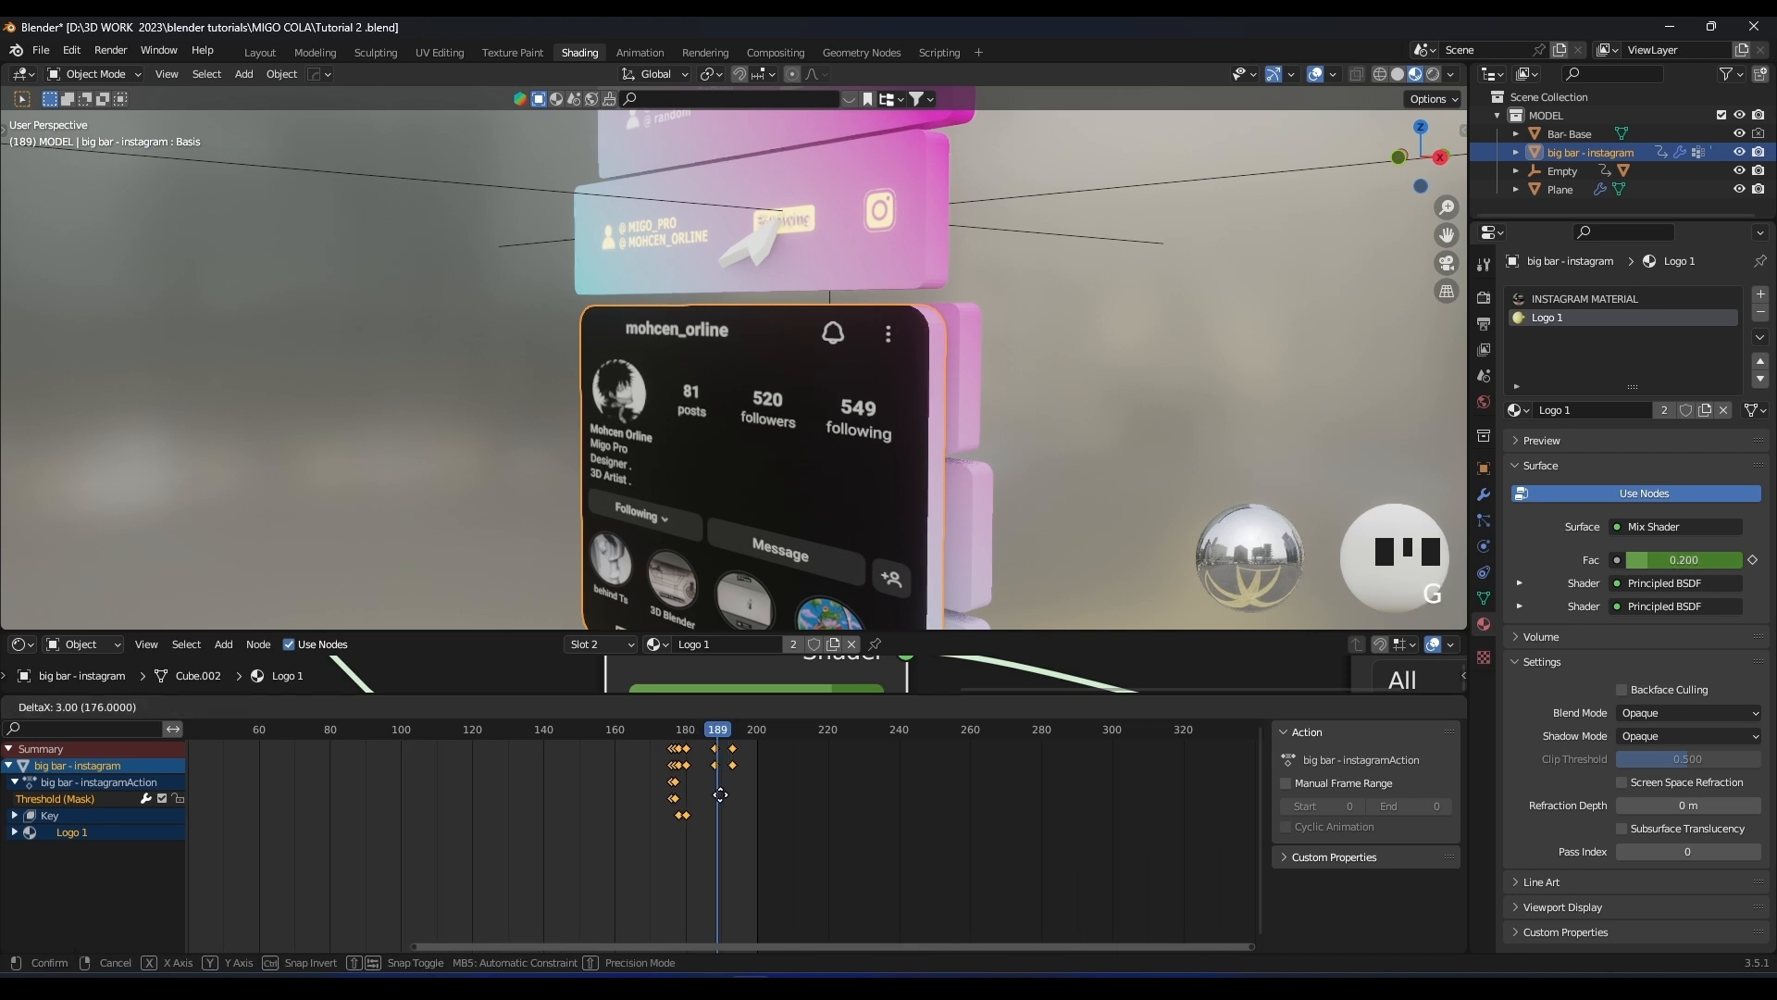
left_click(766, 794)
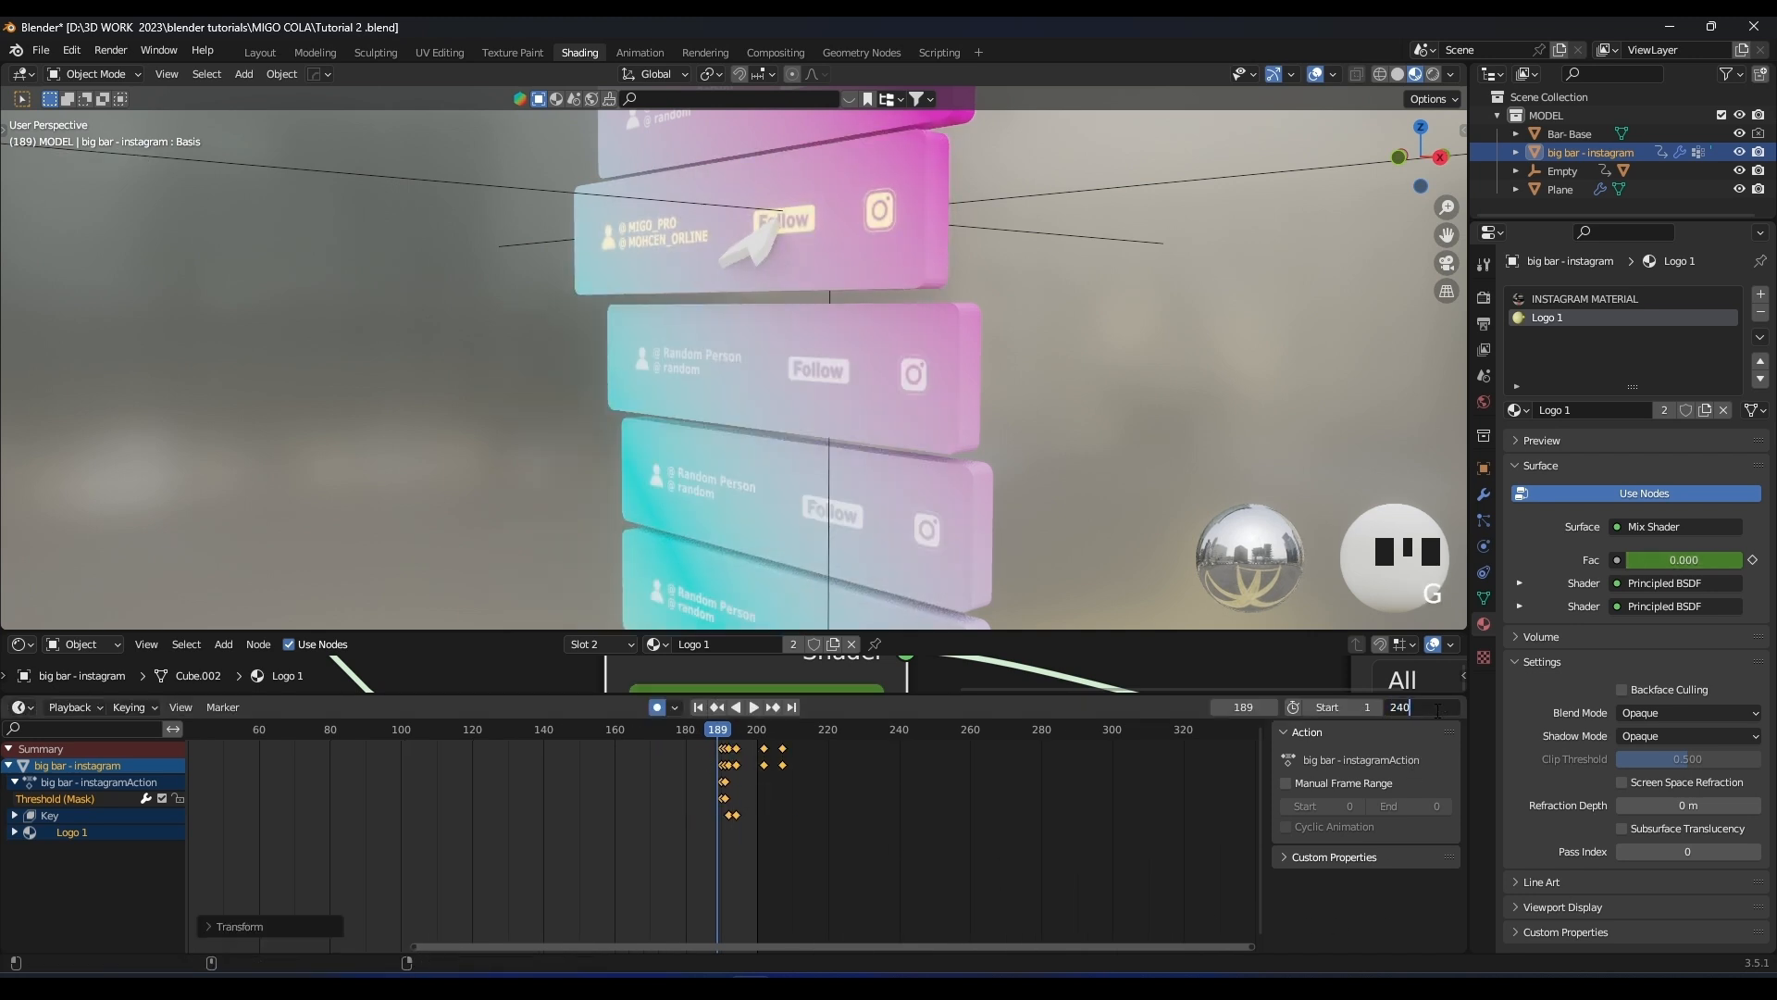
Set the animation's end frame to 240 and replay the card's appearance from about frame 170
key("Return")
key("space")
key("space")
left_click(650, 731)
key("space")
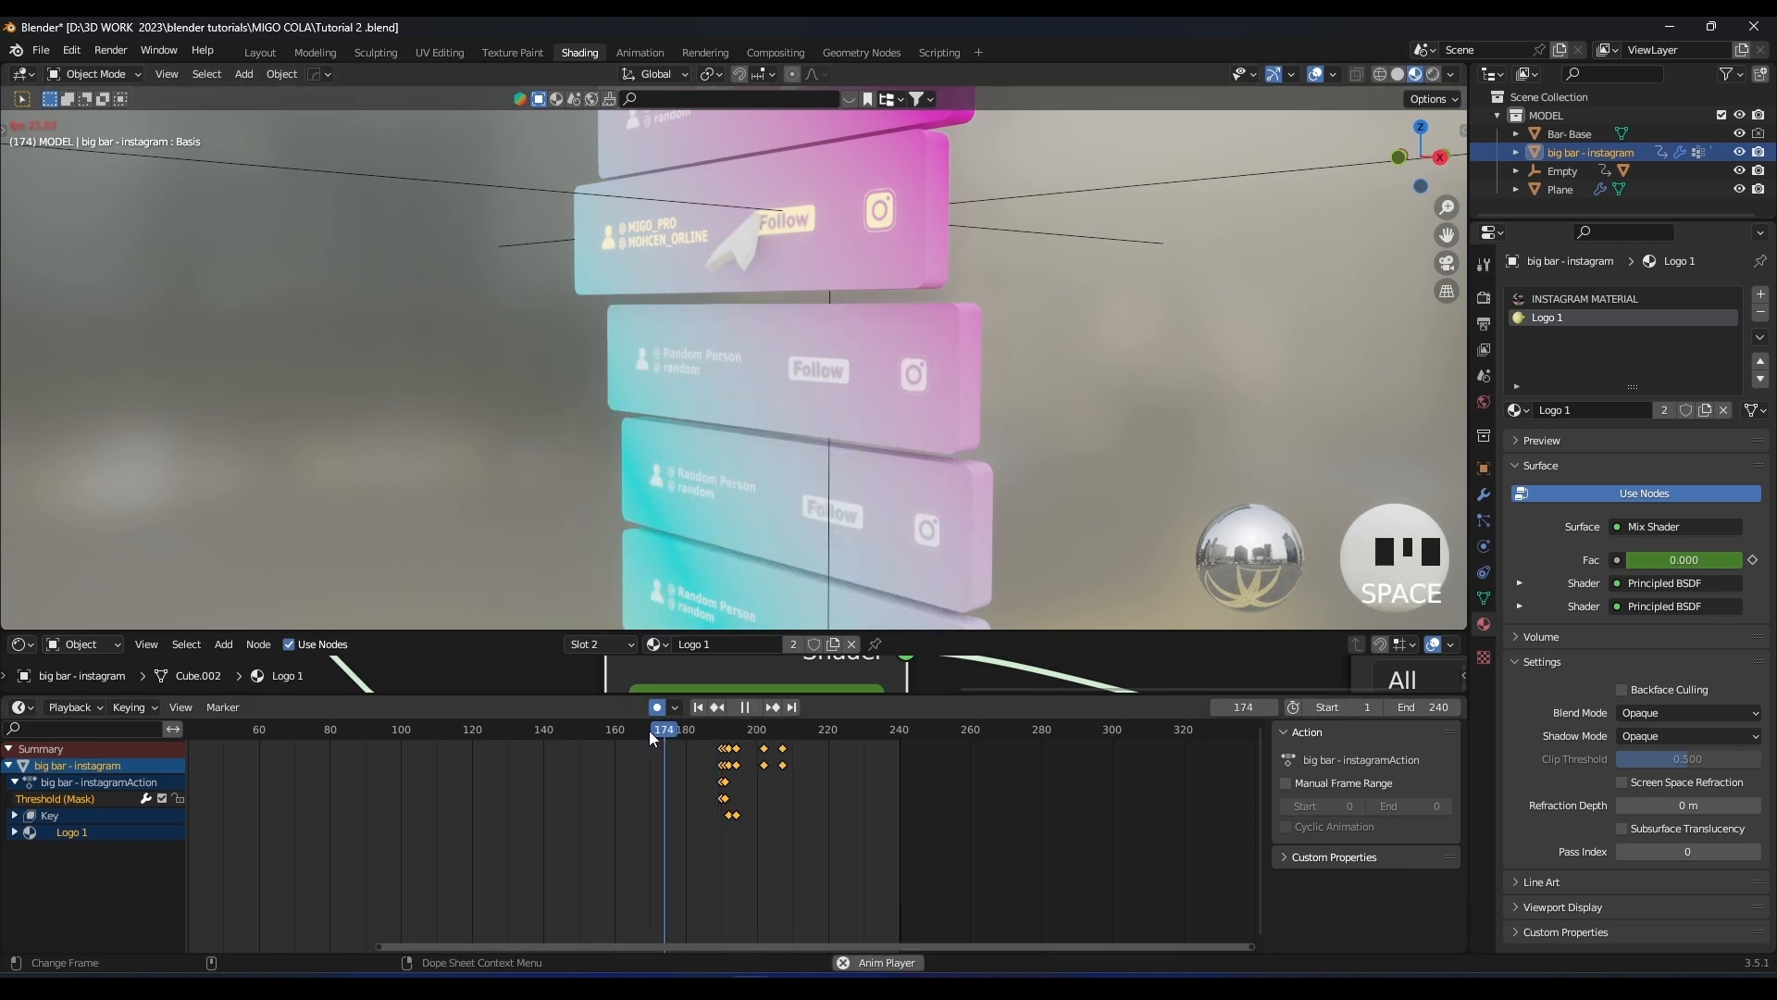
key("space")
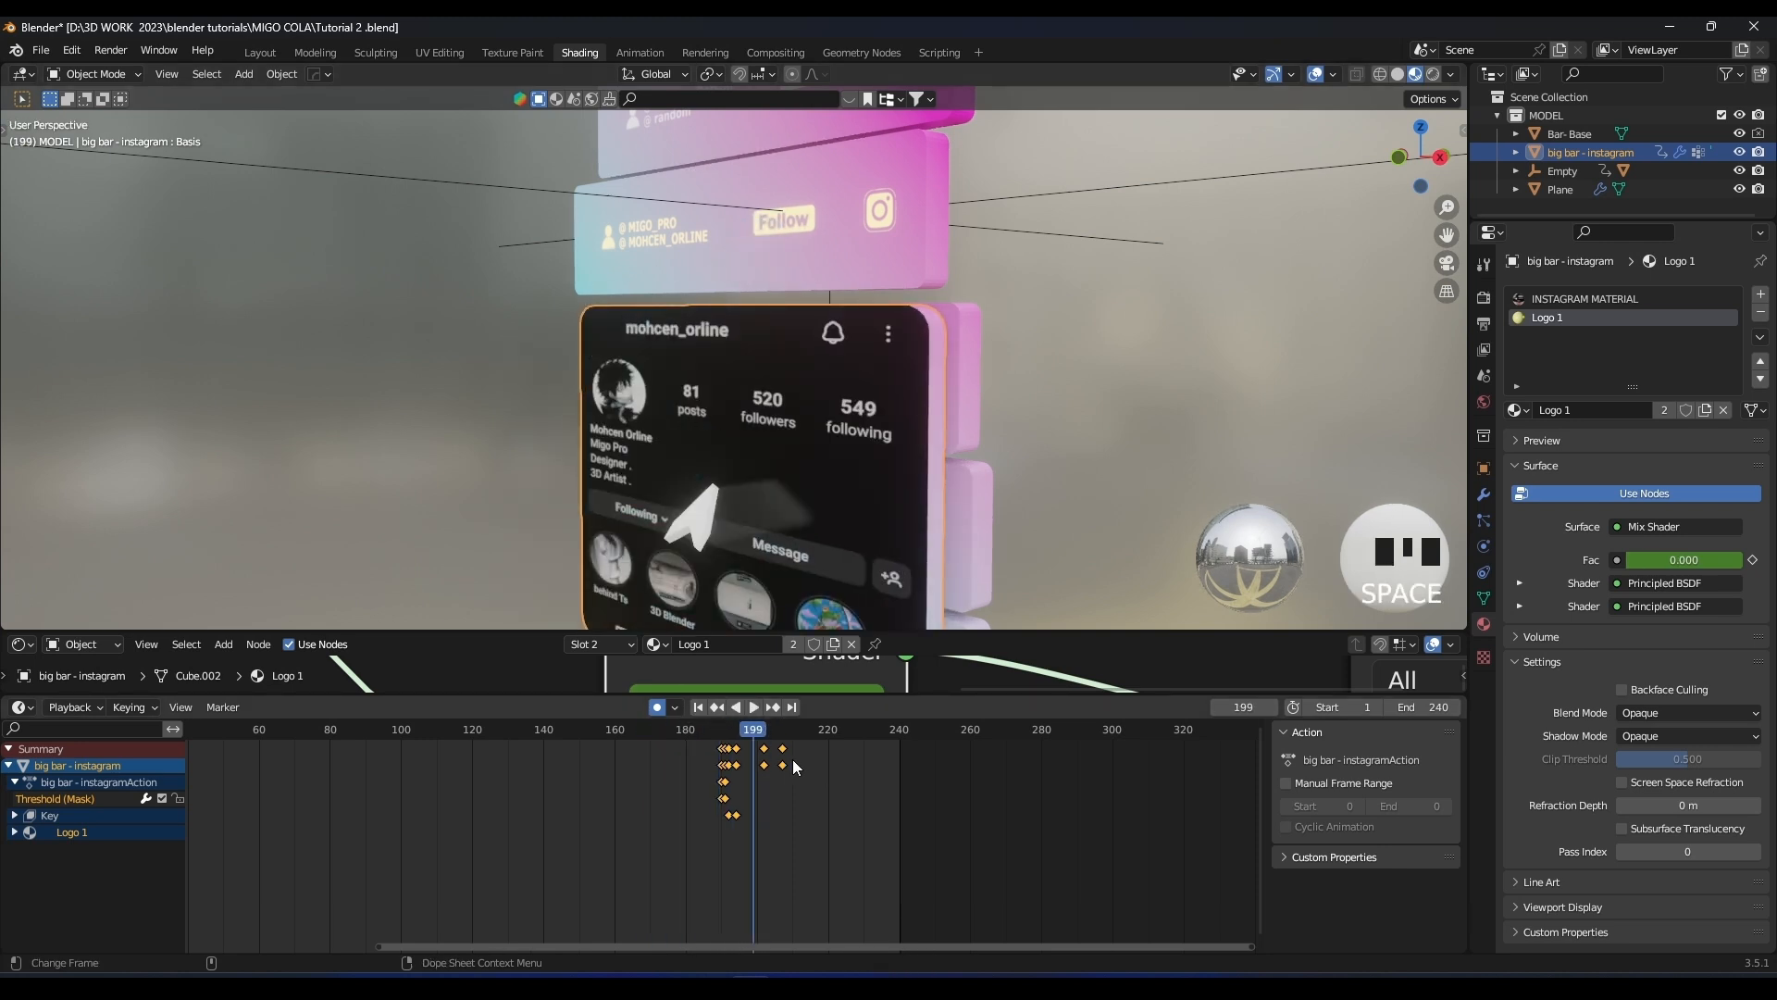
Shift big bar - instagram's keyframes about two frames later, replay the card's appearance, and save the file
left_click(696, 737)
key("space")
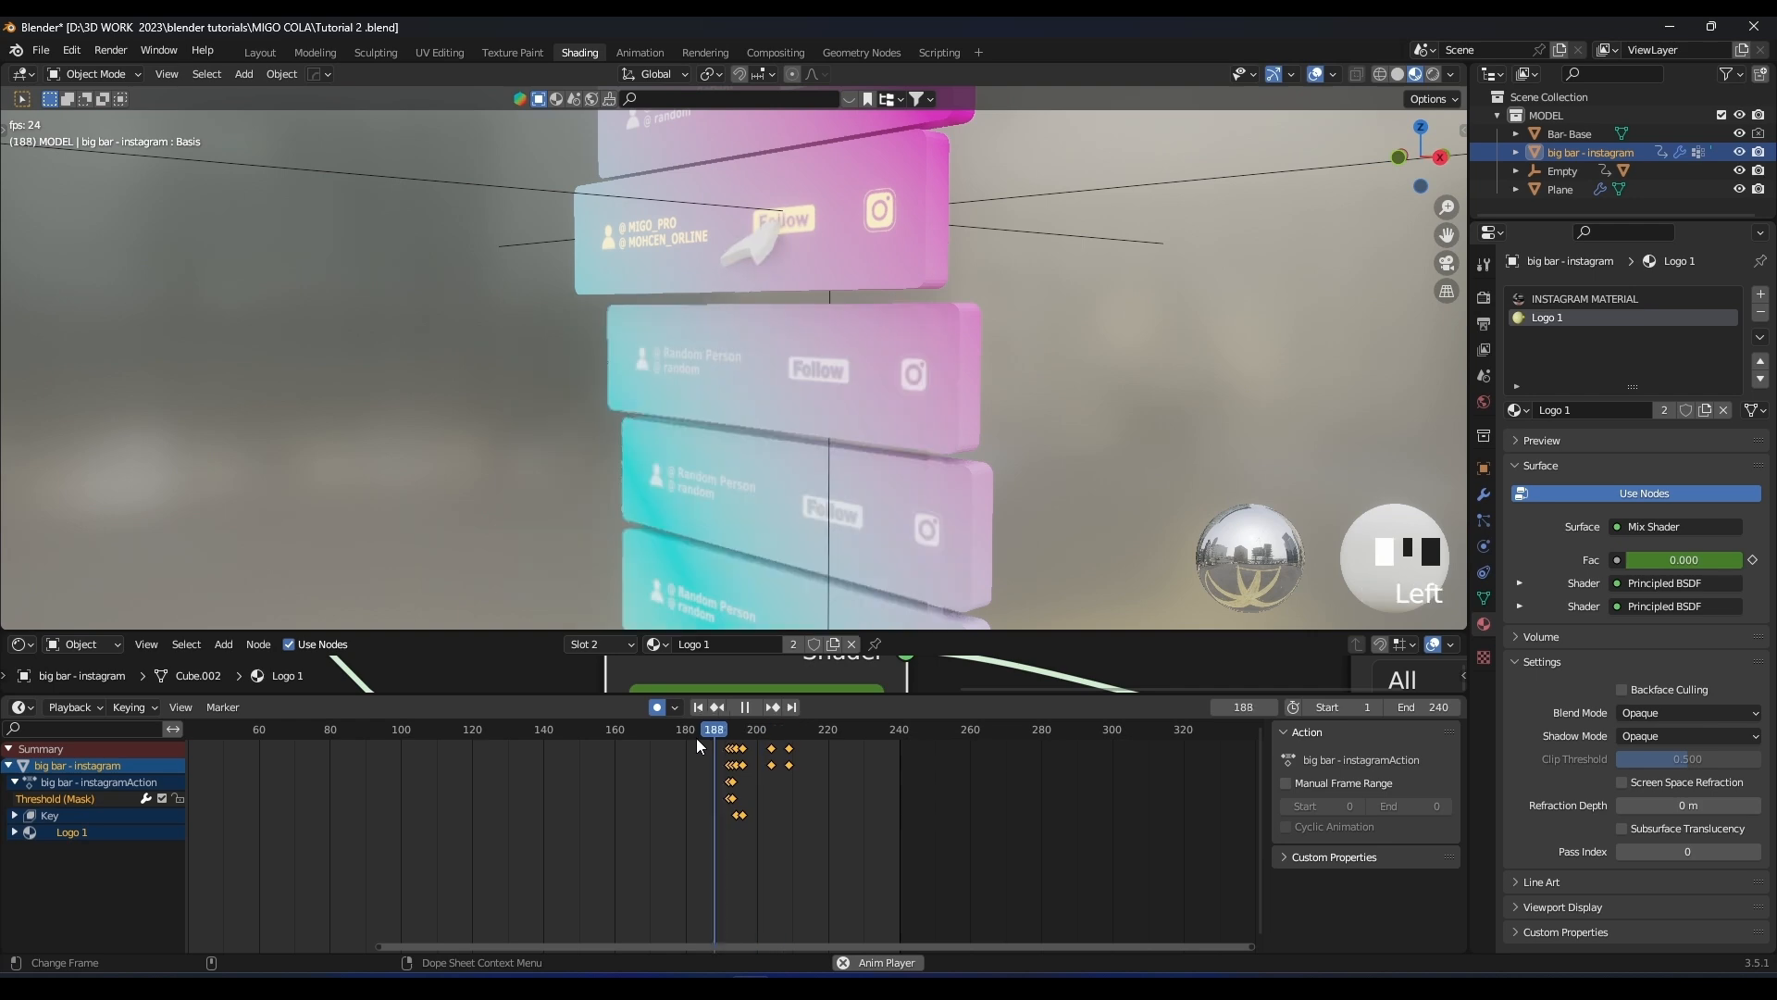
left_click(696, 737)
left_click(696, 737)
key("space")
scroll(787, 444, "down", 4)
middle_click_drag(805, 416, 786, 326)
key("ctrl+s")
Replay the Follow tap, go to frame 189 and examine the lower stack of bars
scroll(858, 430, "up", 4)
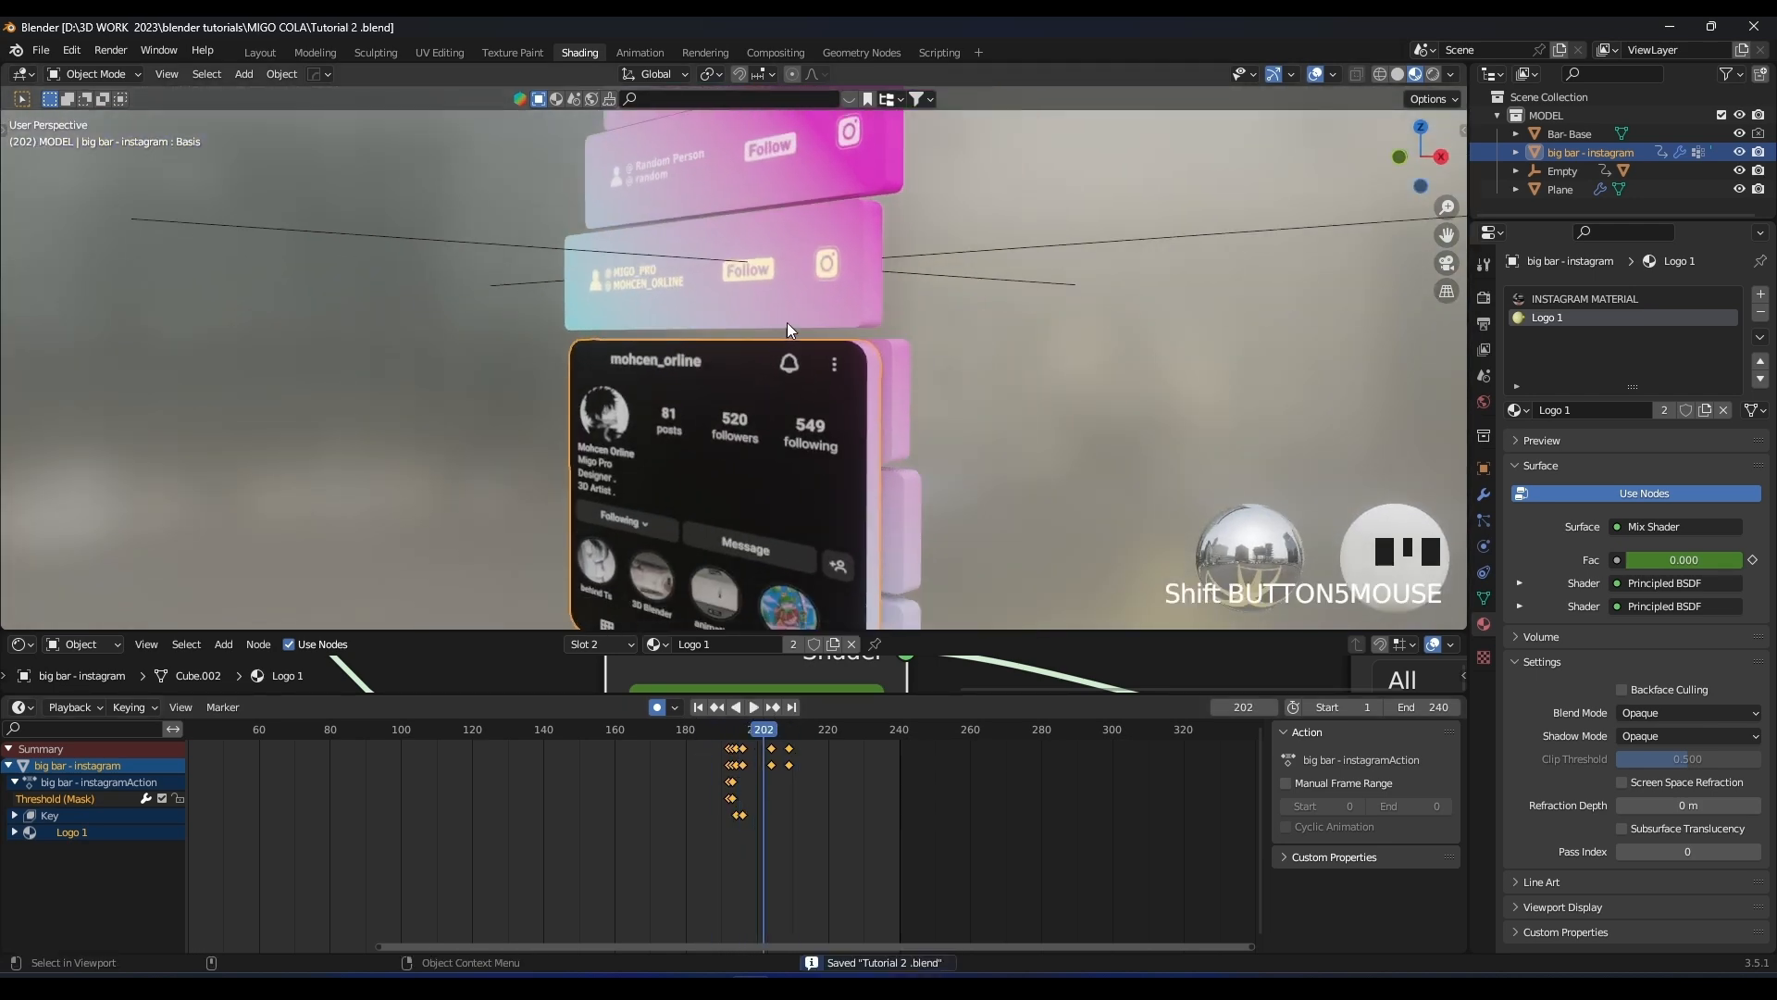
scroll(787, 326, "up", 2)
key("space")
left_click(648, 731)
left_click_drag(713, 715, 717, 712)
scroll(794, 408, "down", 3)
middle_click_drag(796, 370, 798, 149, "shift")
scroll(796, 191, "down", 4)
scroll(835, 246, "up", 4)
middle_click_drag(835, 246, 851, 302, "shift")
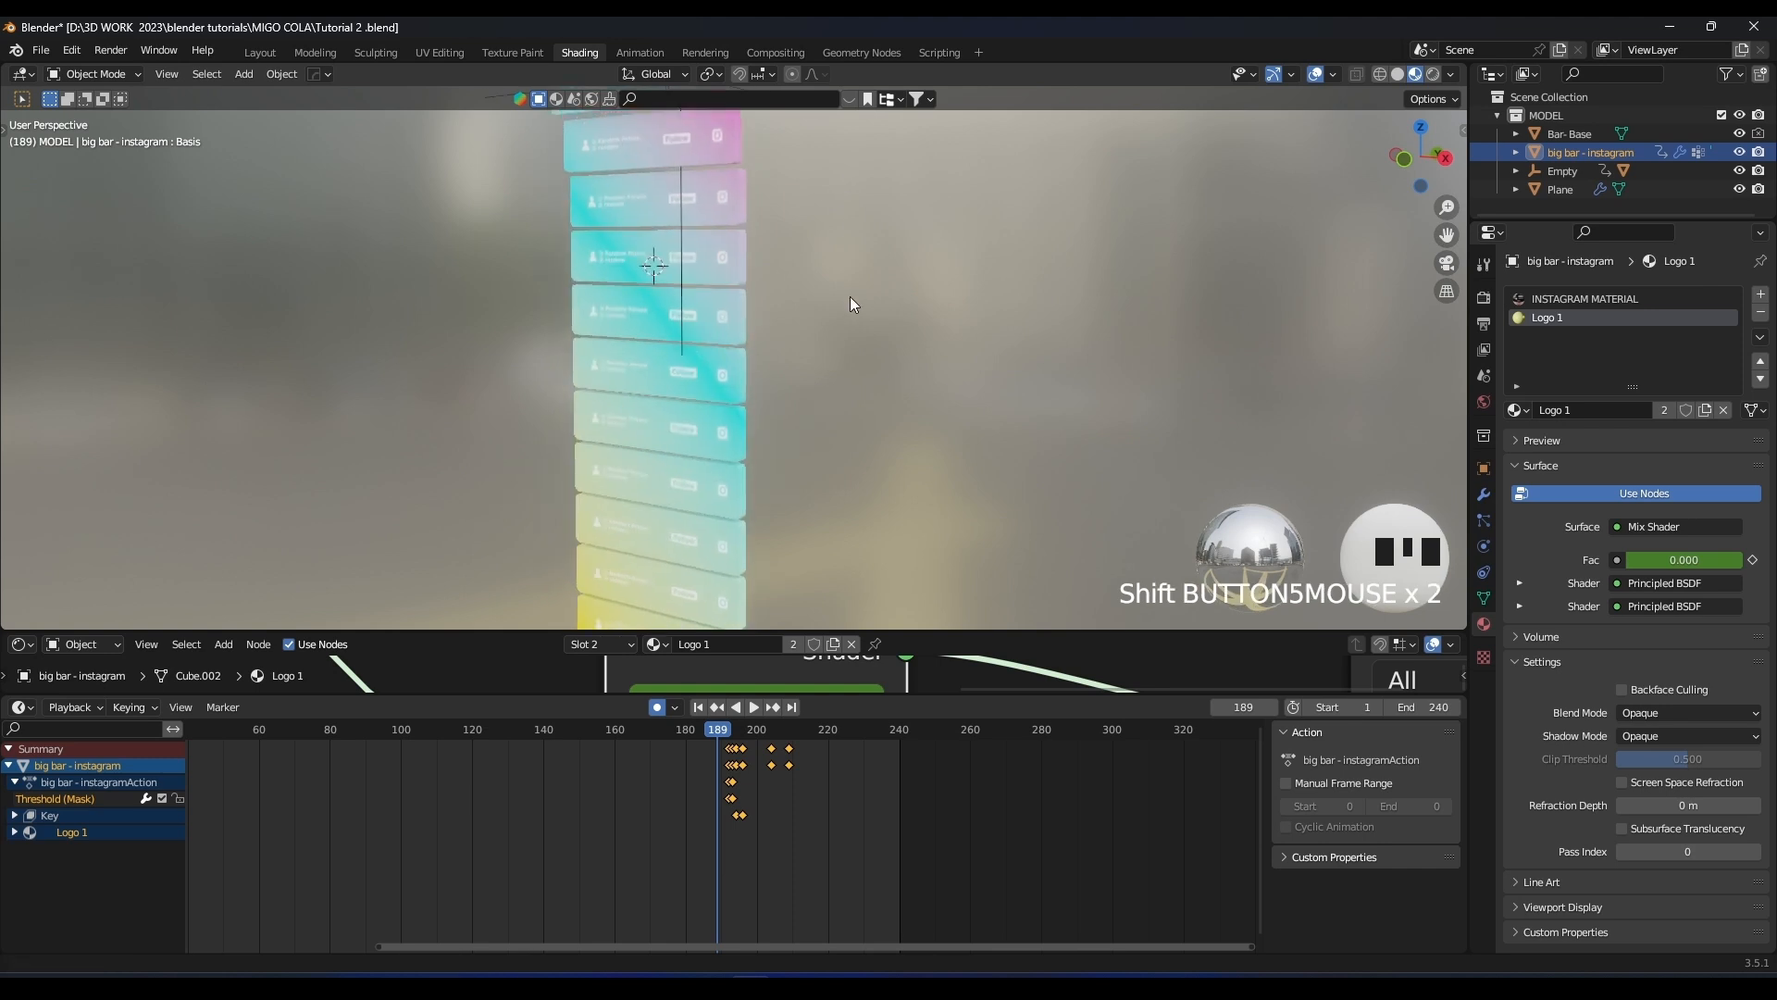
scroll(828, 255, "down", 1, "shift")
Try a Wave modifier with 0.85 m height on the bars' Plane, preview the animation, and remove the modifier
left_click(1483, 497)
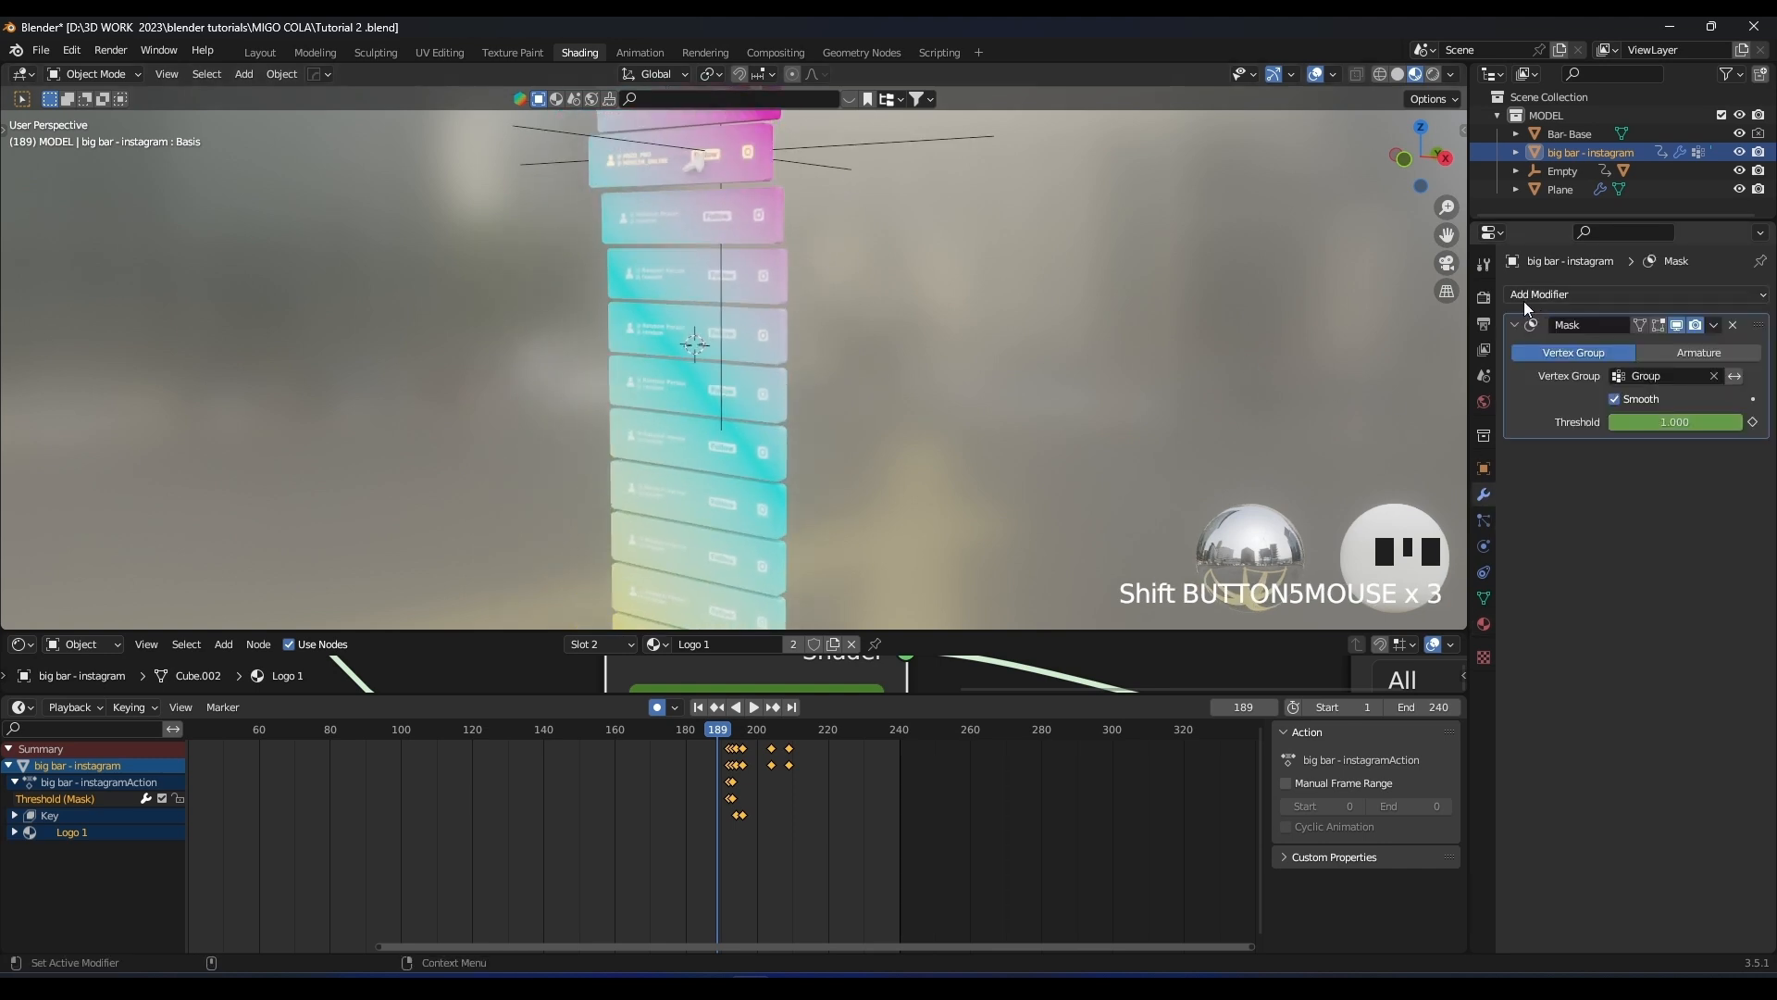
left_click(753, 161)
left_click(1646, 289)
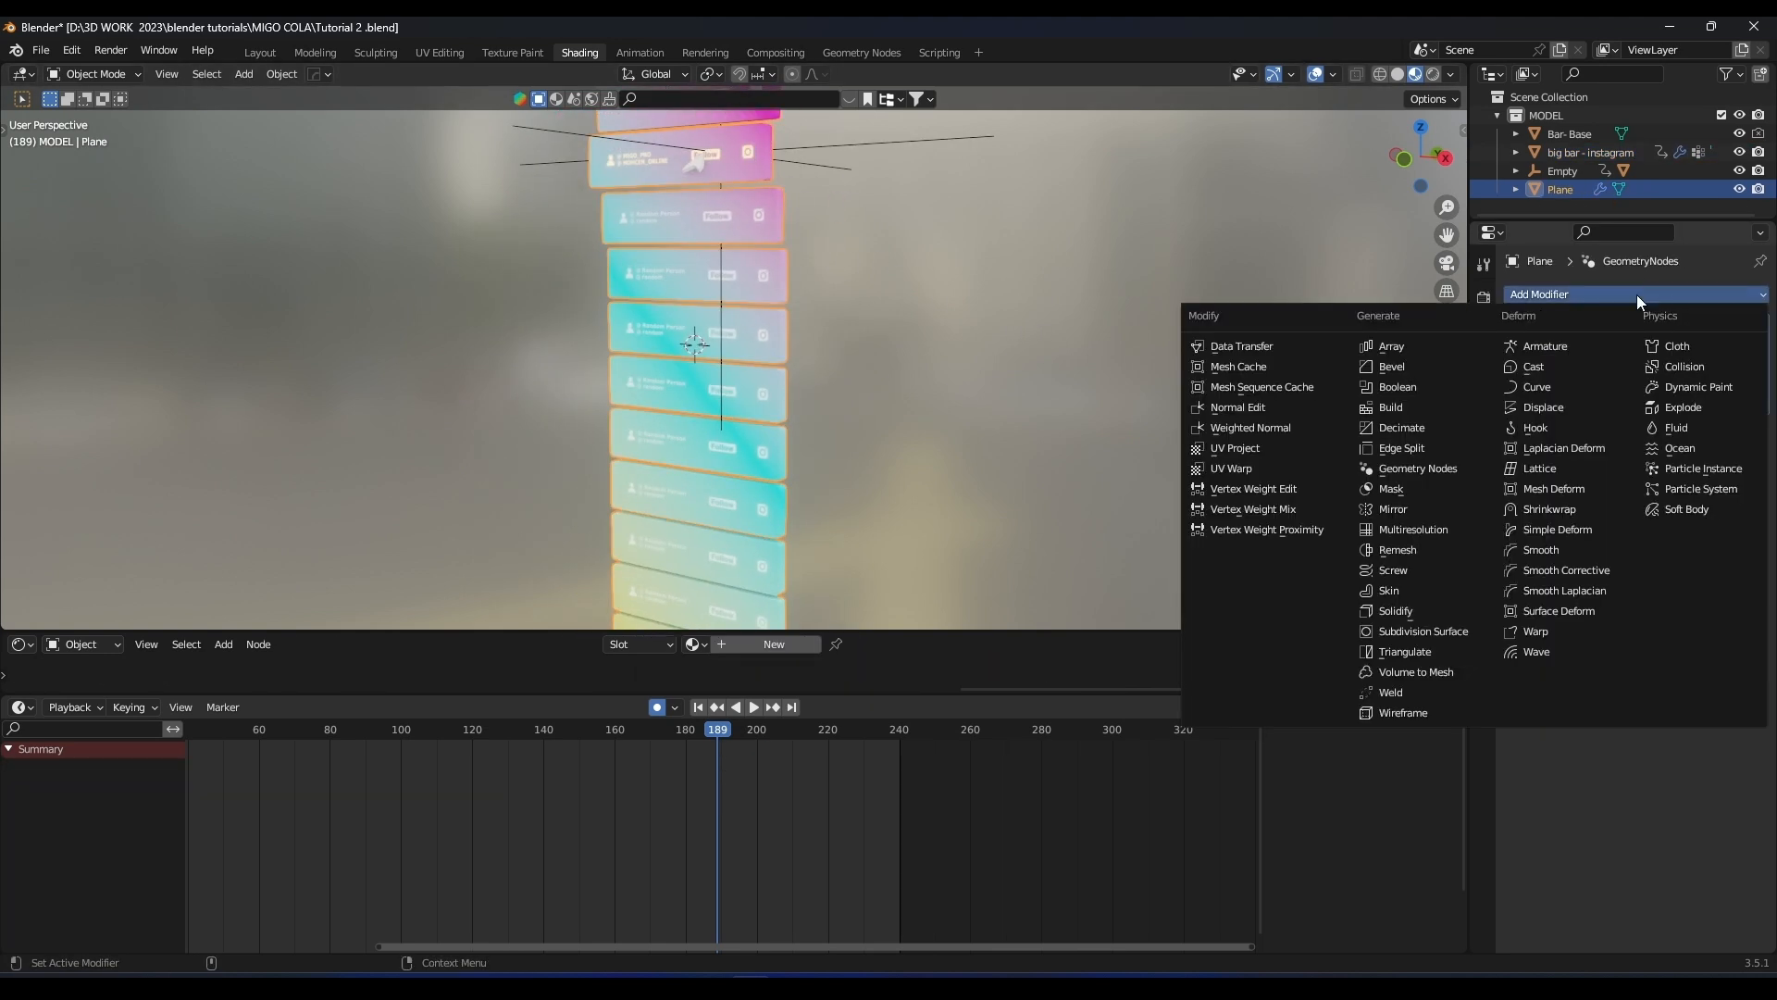
left_click(1546, 645)
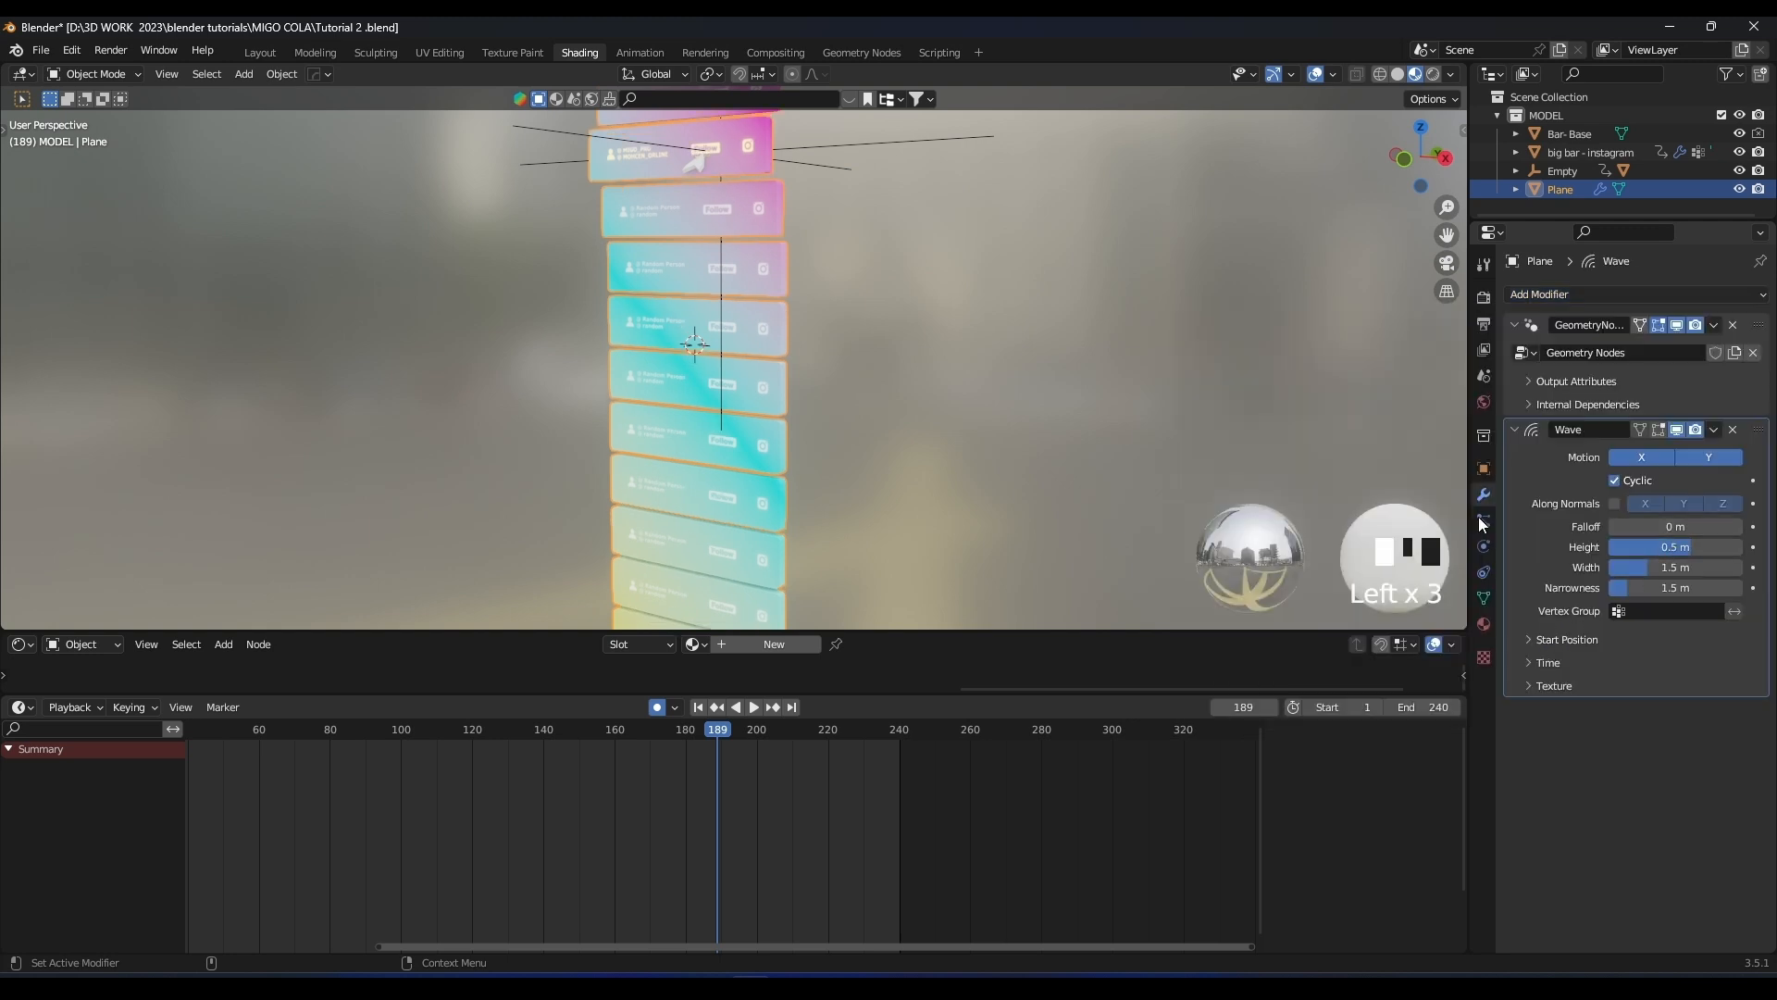
key("space")
key("space")
left_click_drag(1666, 547, 1698, 547)
key("space")
scroll(852, 380, "down", 4)
key("space")
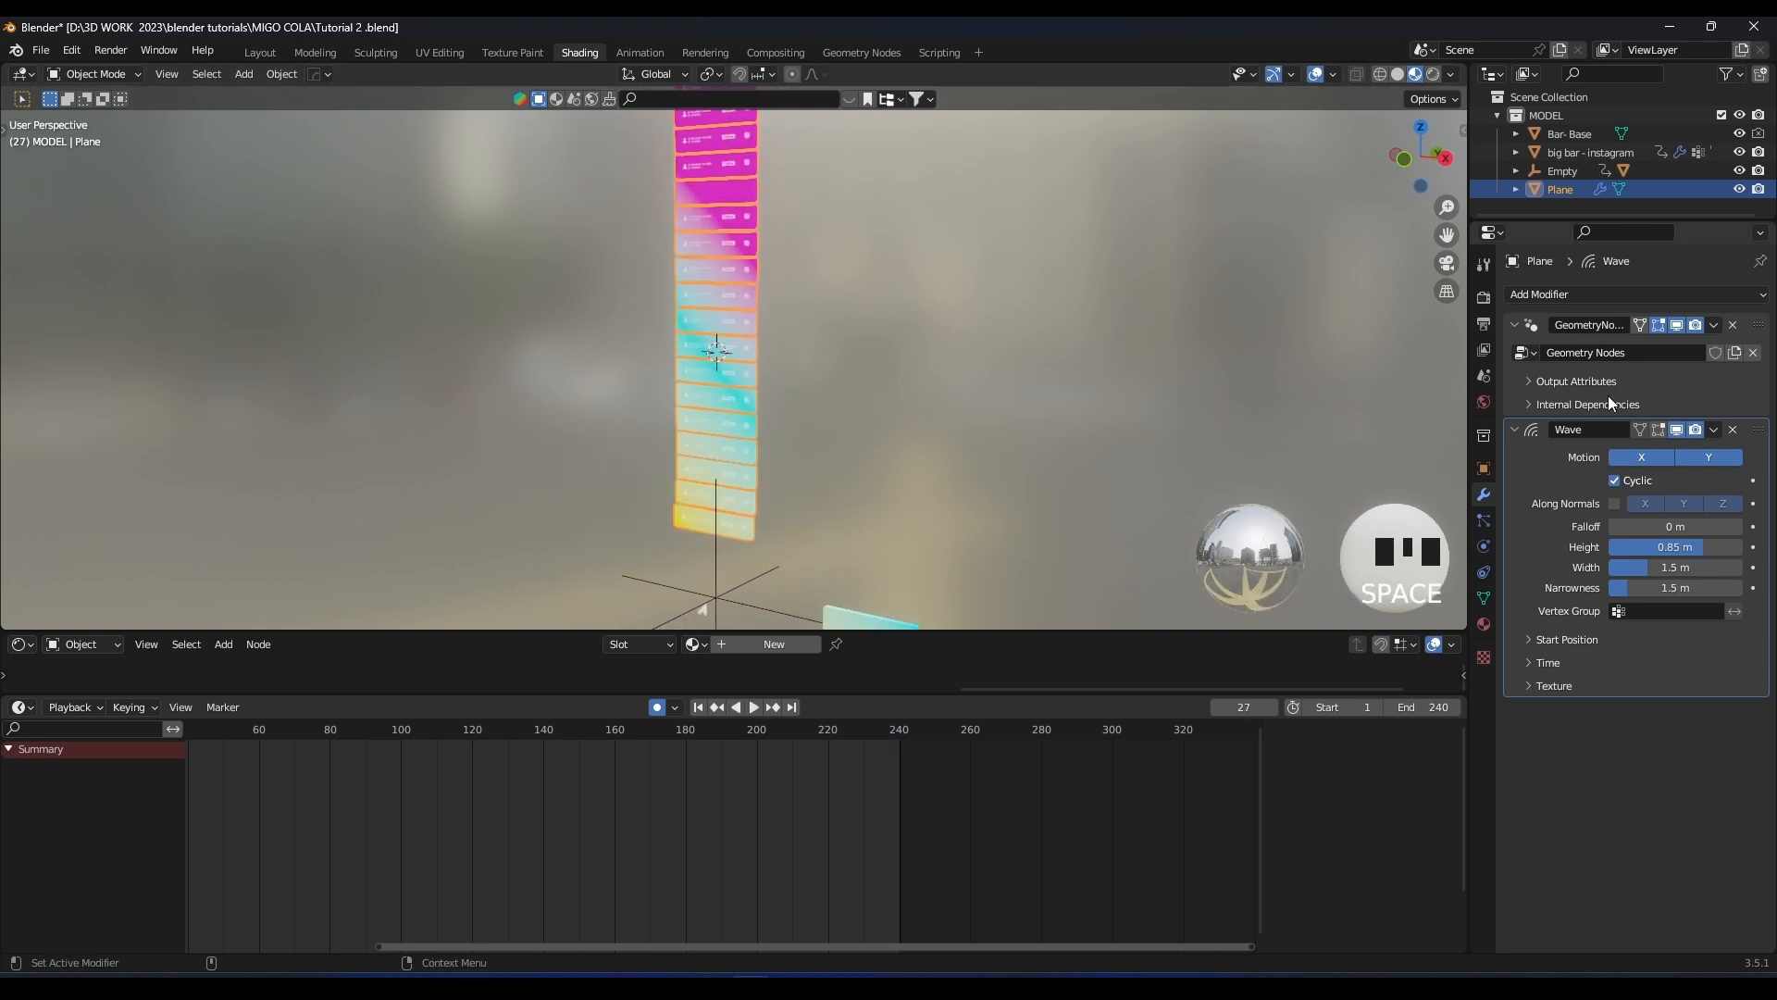
left_click(1733, 429)
Go to about frame 192 and examine the arrow over the Follow button up close
scroll(801, 465, "up", 2, "shift")
mouse_move(736, 733)
left_mouse_down()
mouse_move(757, 732)
mouse_move(729, 728)
left_mouse_up()
scroll(731, 430, "up", 6)
scroll(745, 335, "up", 3)
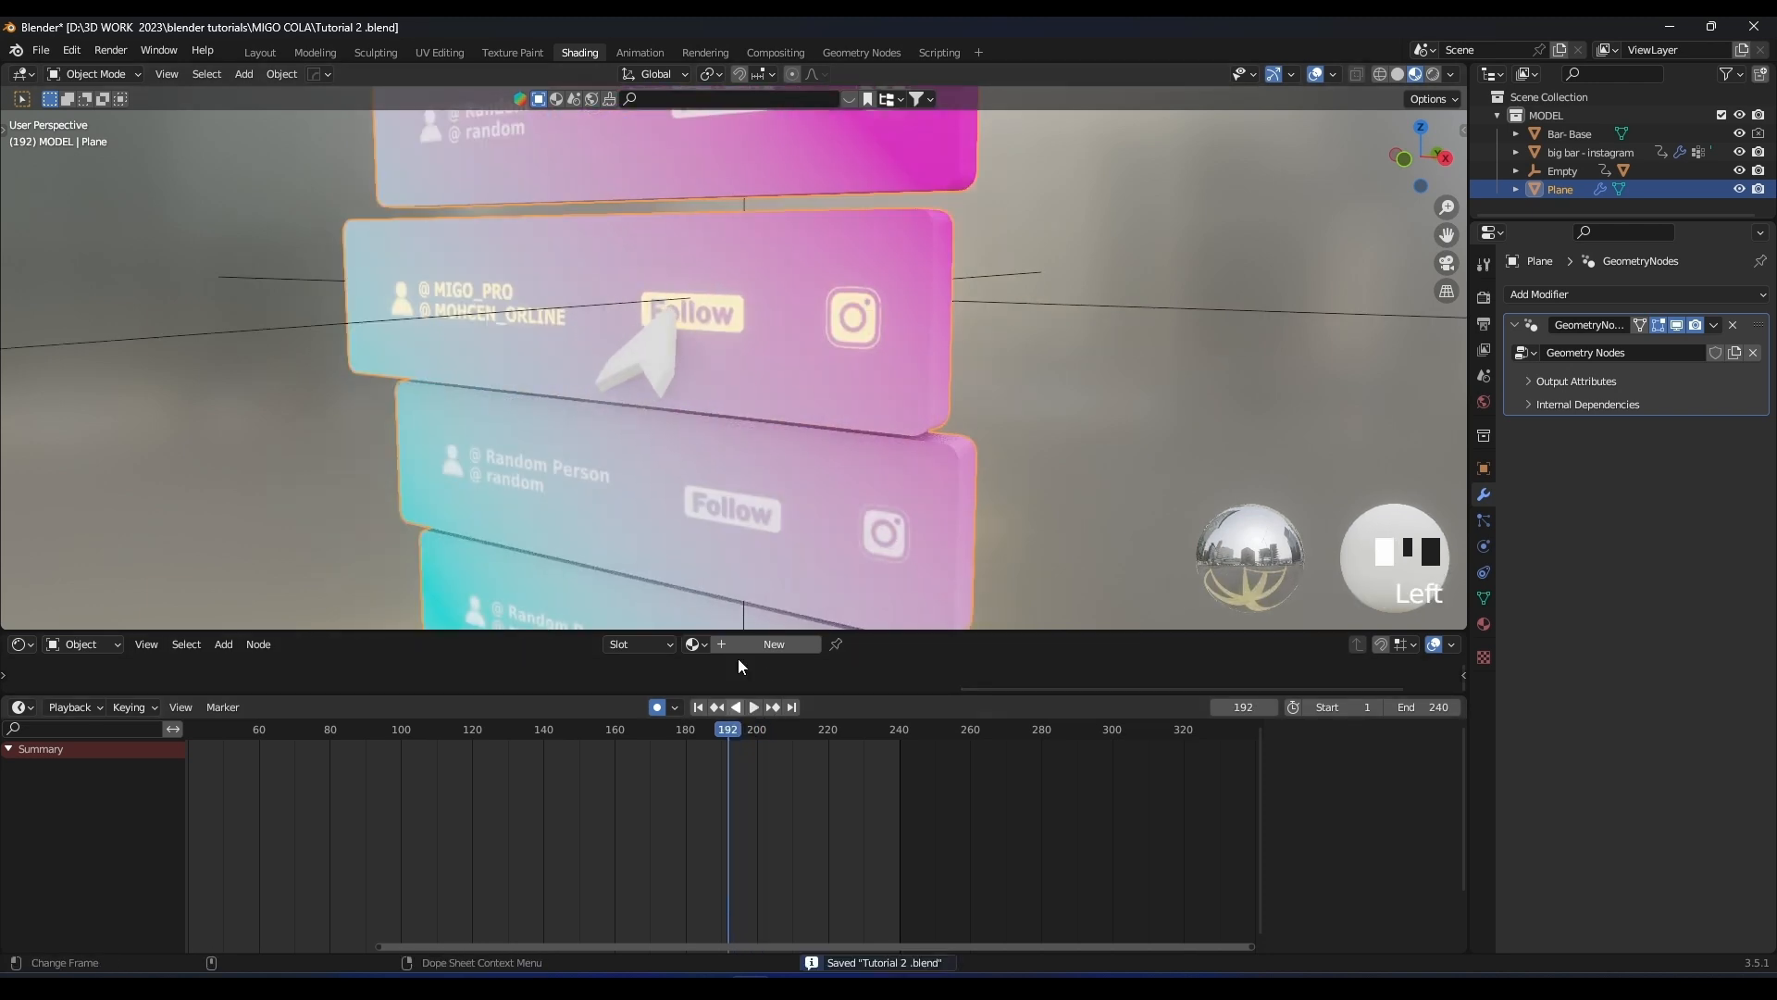
left_click(733, 728)
scroll(870, 296, "down", 2)
scroll(884, 306, "down", 2)
scroll(800, 544, "up", 1)
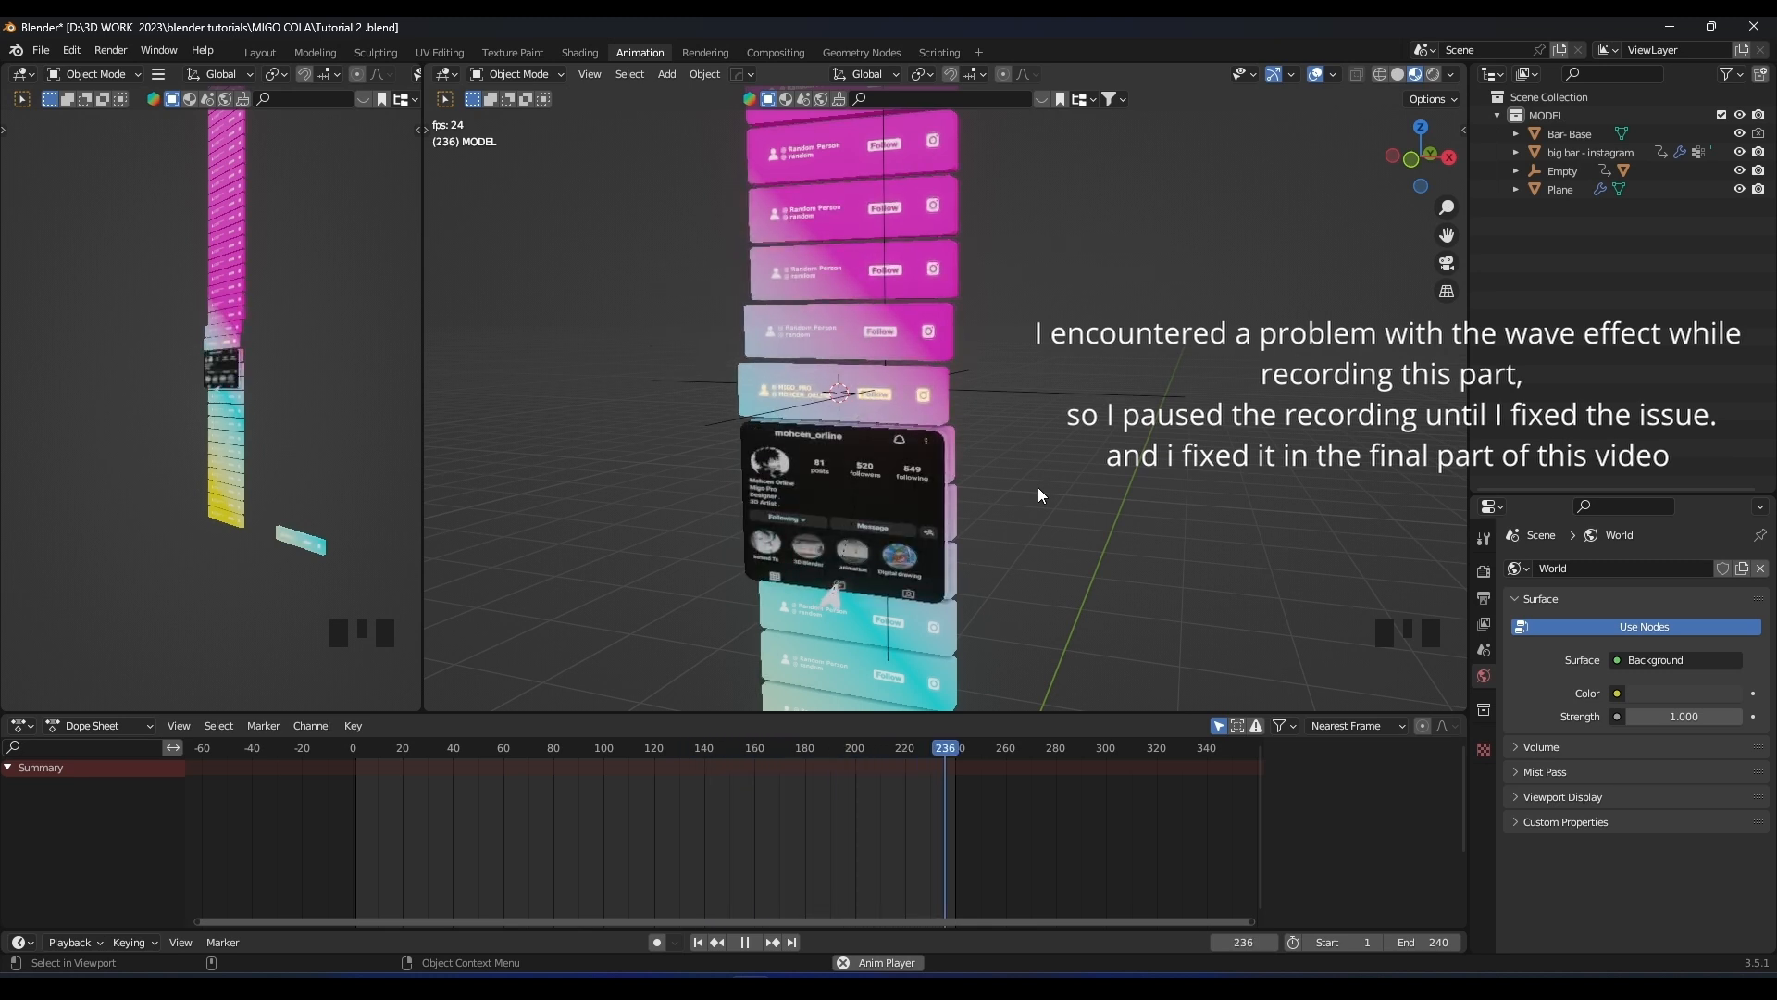
Give the arrow a new material with a cyan base color of hue 0.552, saturation 1.000 and value 0.800
key("space")
left_click_drag(407, 752, 737, 744)
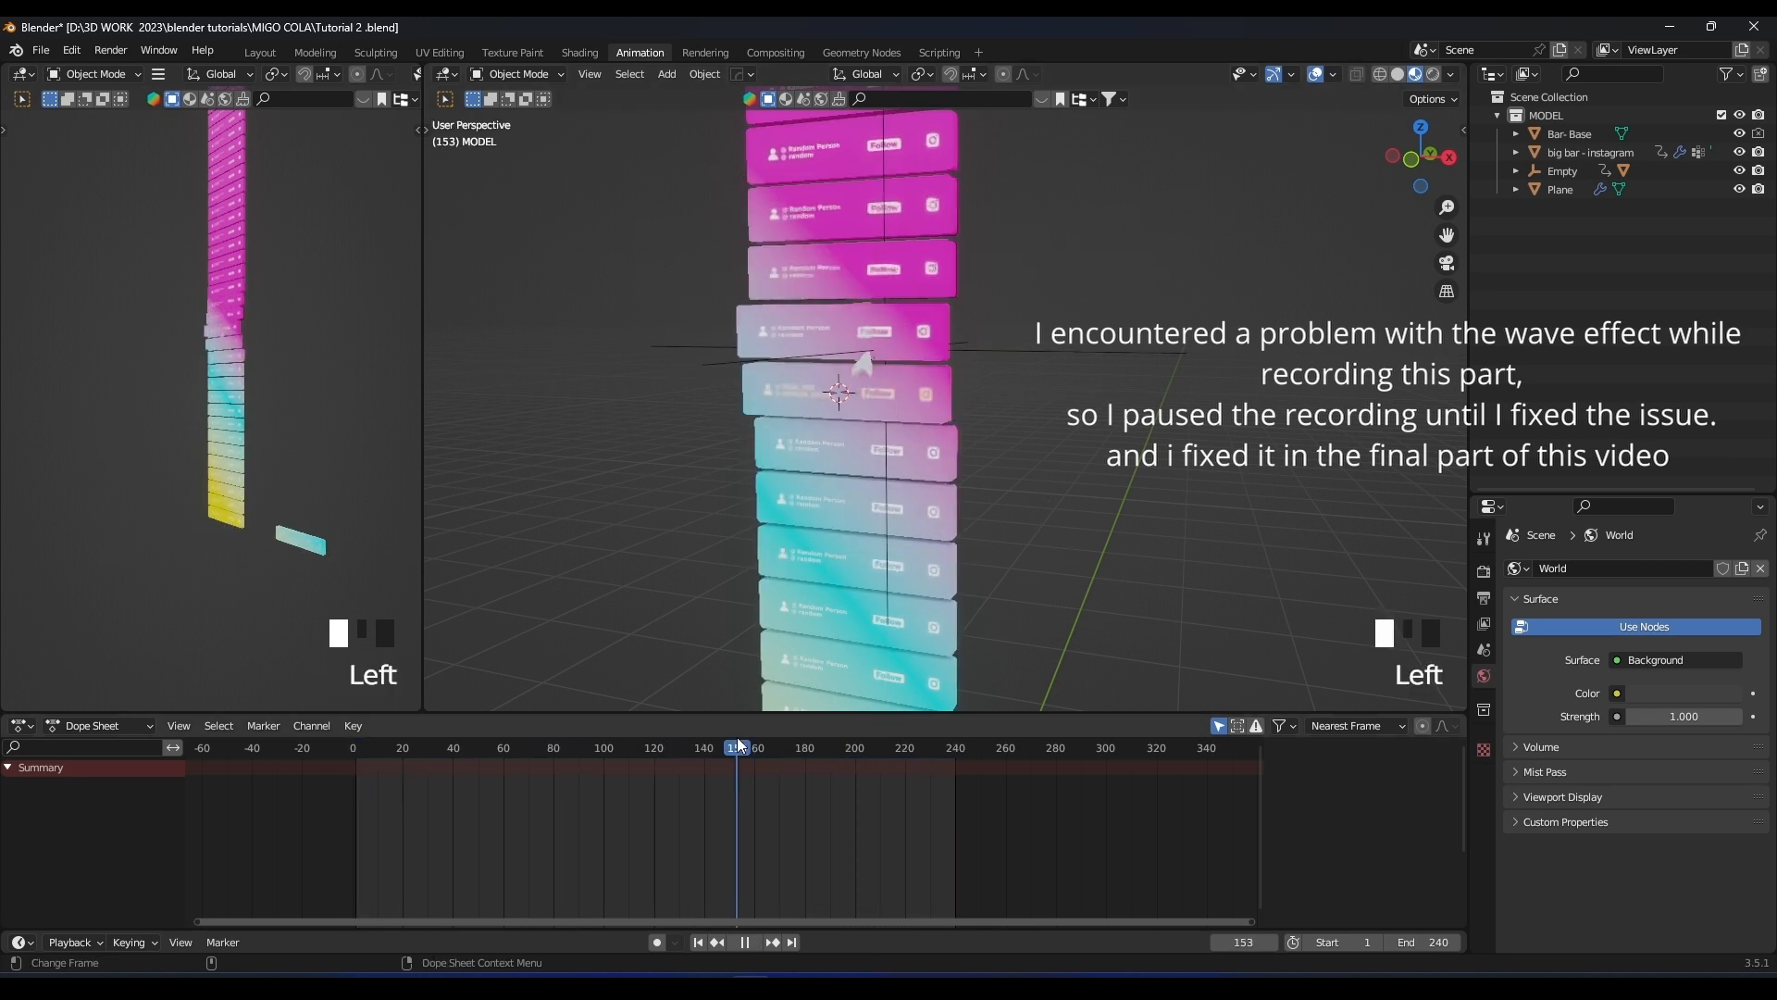
scroll(847, 342, "up", 5)
left_click(768, 326)
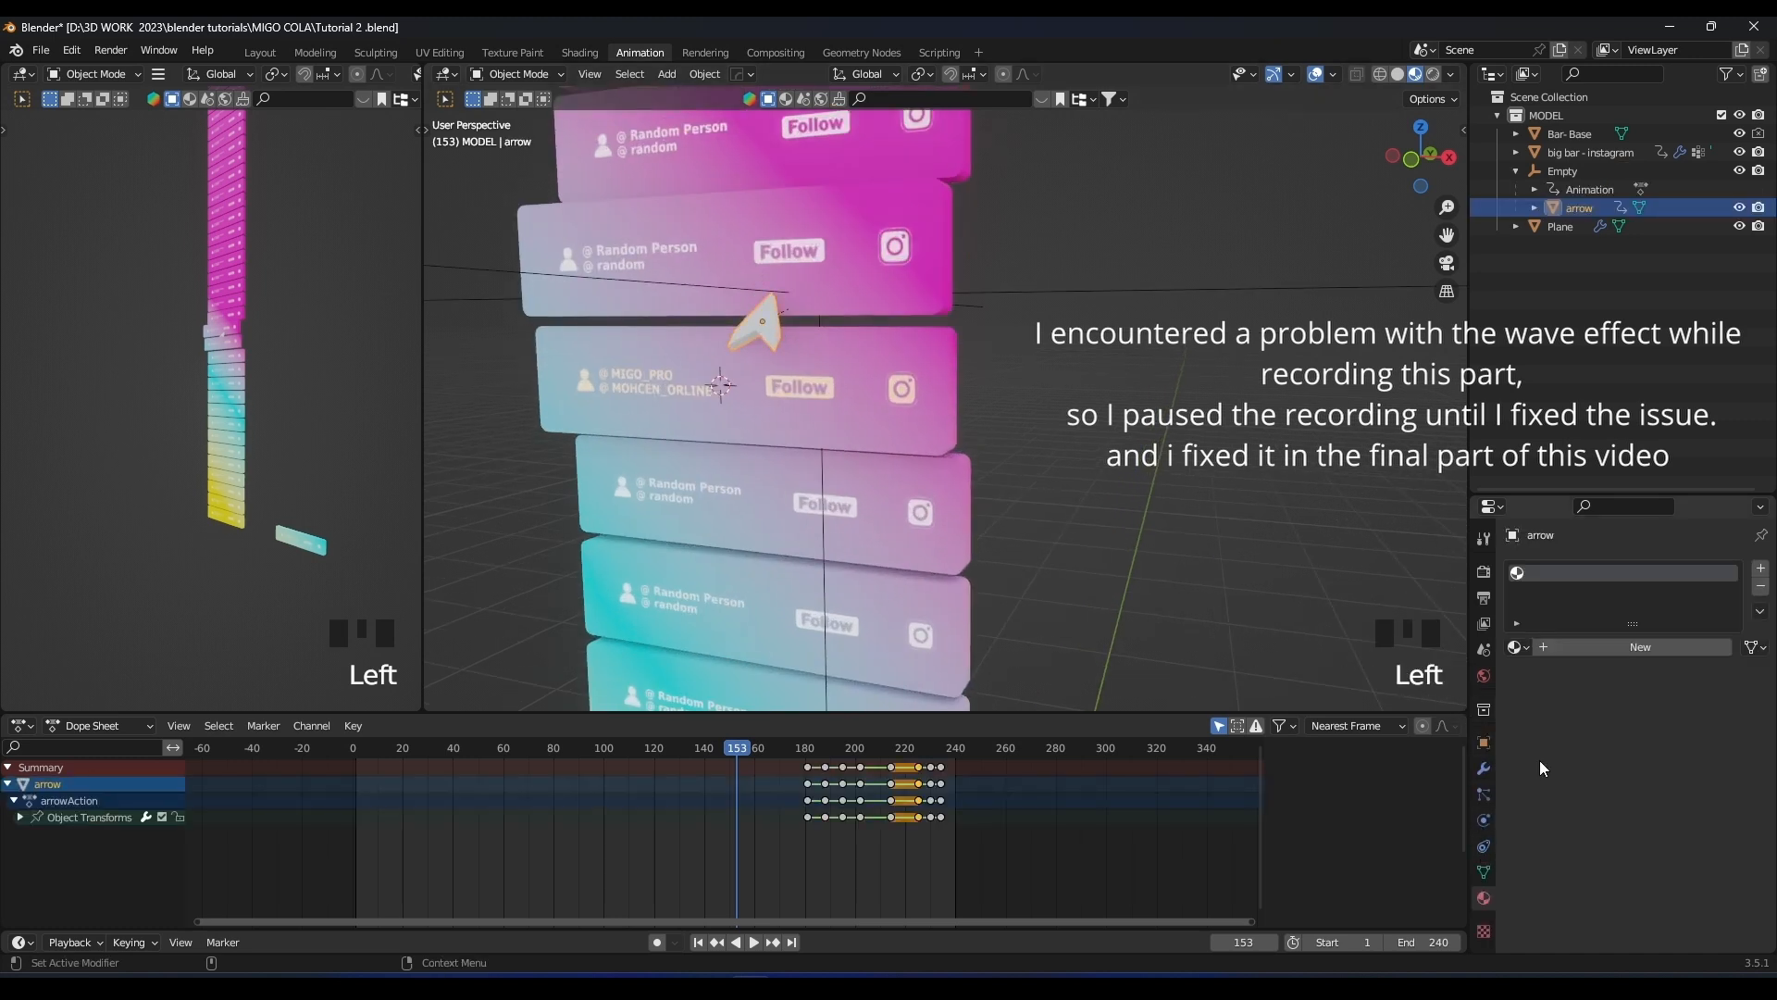
left_click(1601, 647)
left_click(1684, 842)
left_click(1658, 576)
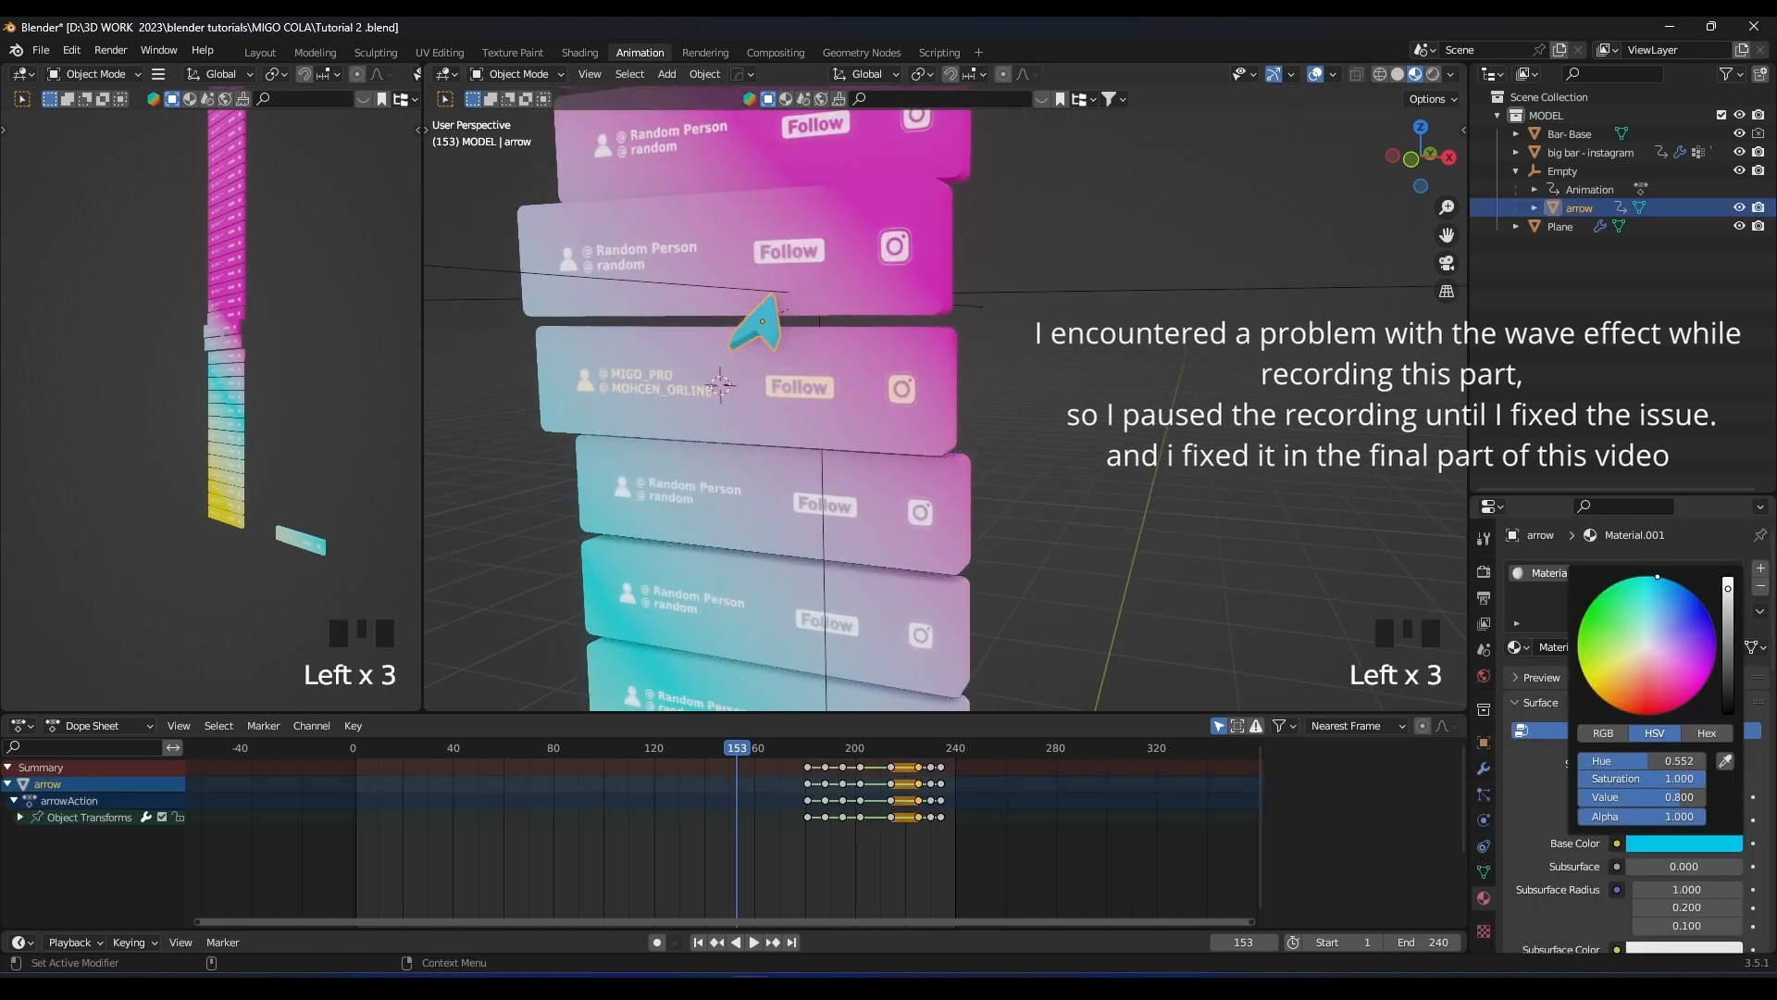
scroll(1680, 827, "down", 5)
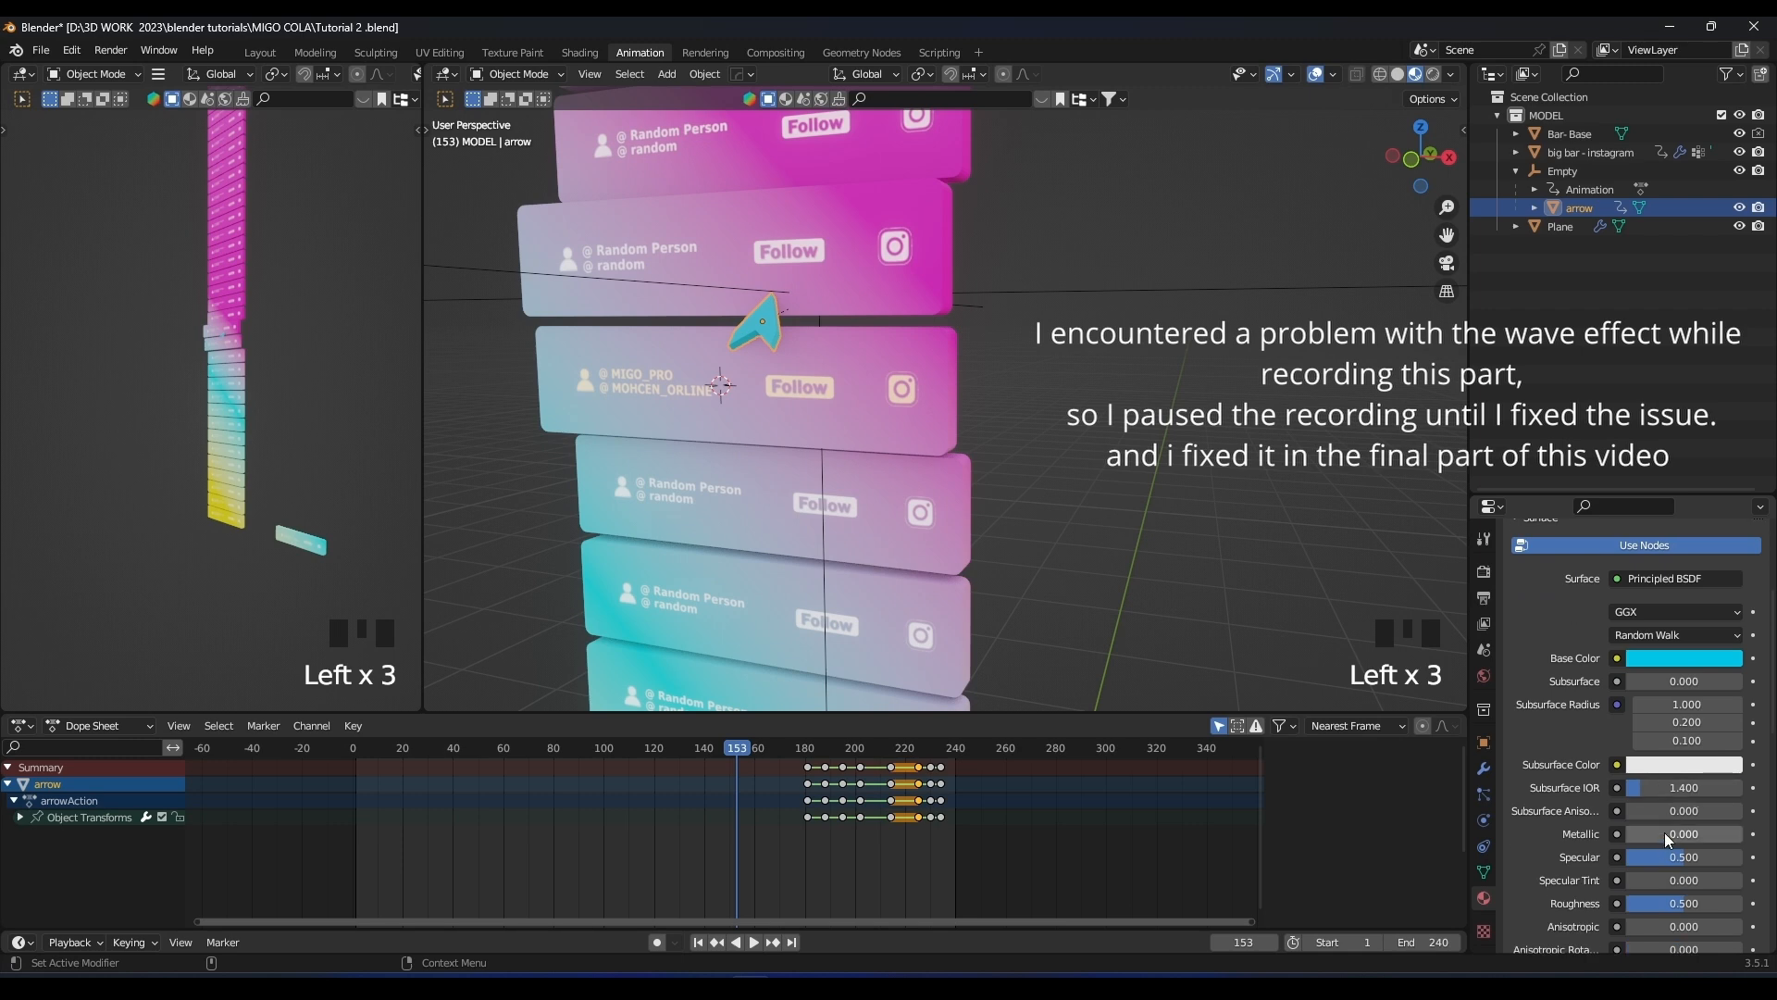
scroll(1678, 889, "down", 1)
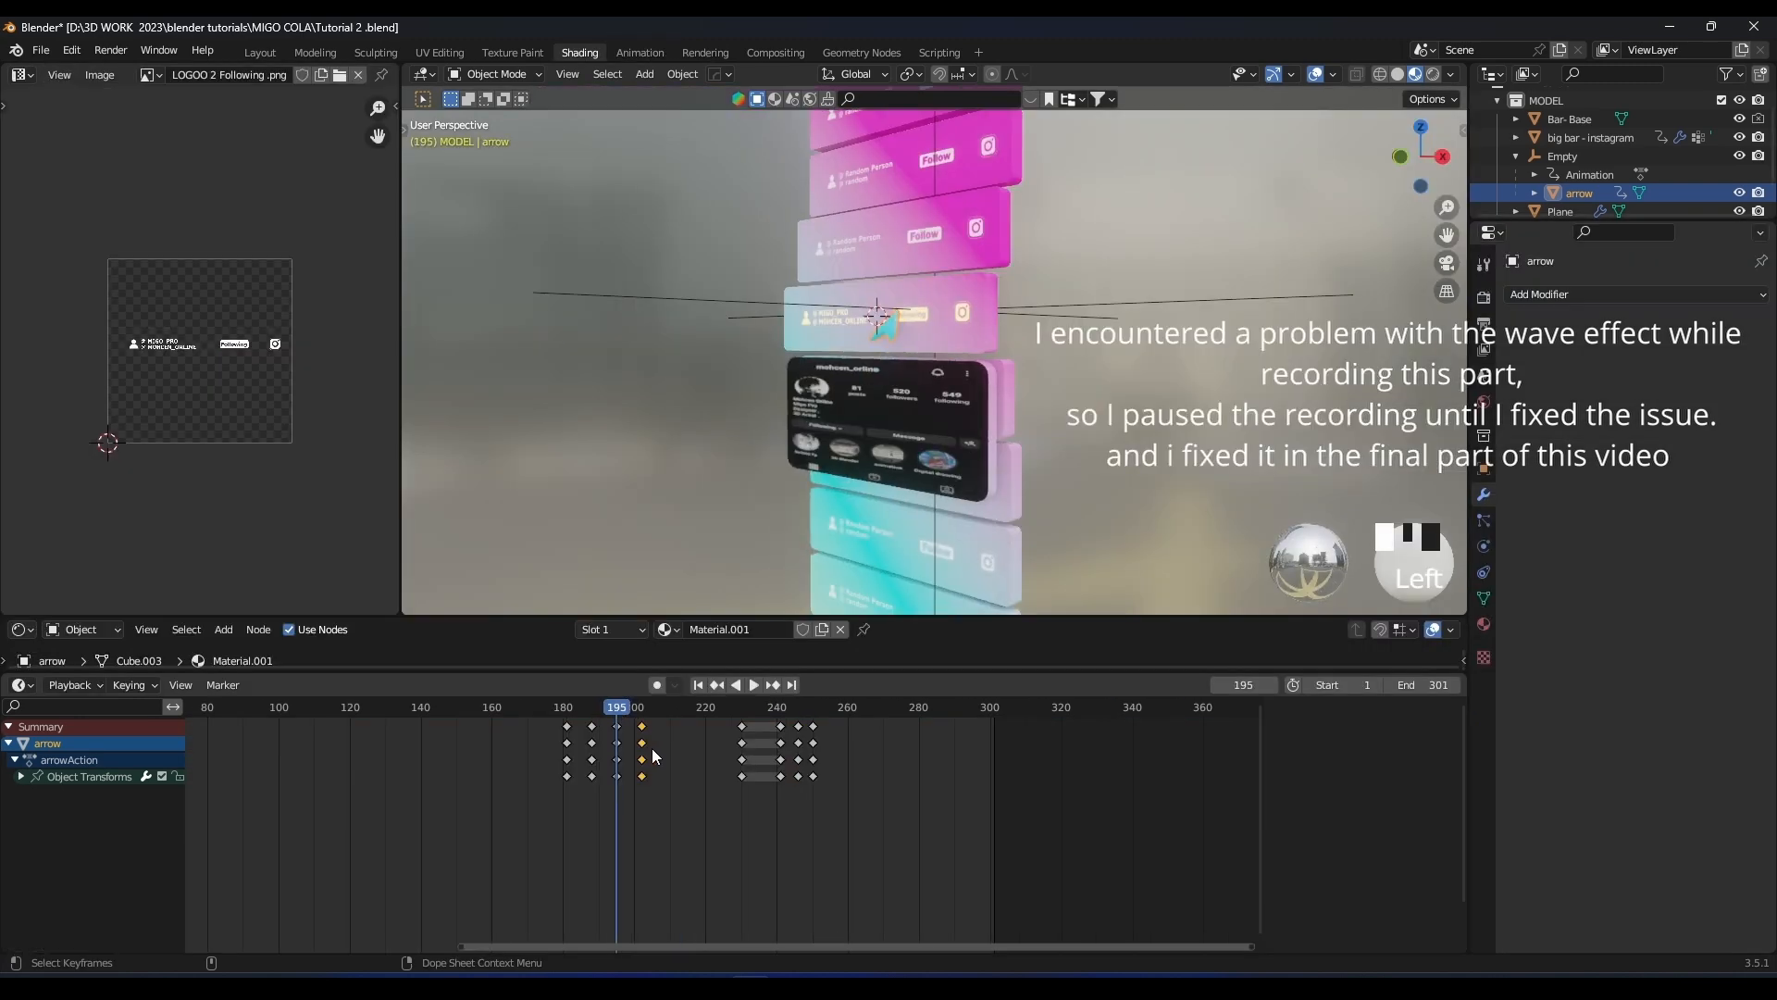
Move the arrow's frame 202 keyframe to about frame 216 and duplicate its frame 195 keyframe to about frame 201
key("g")
left_click(701, 746)
left_click(617, 741)
key("shift+d")
left_click(650, 736)
key("g")
left_click(622, 723)
key("space")
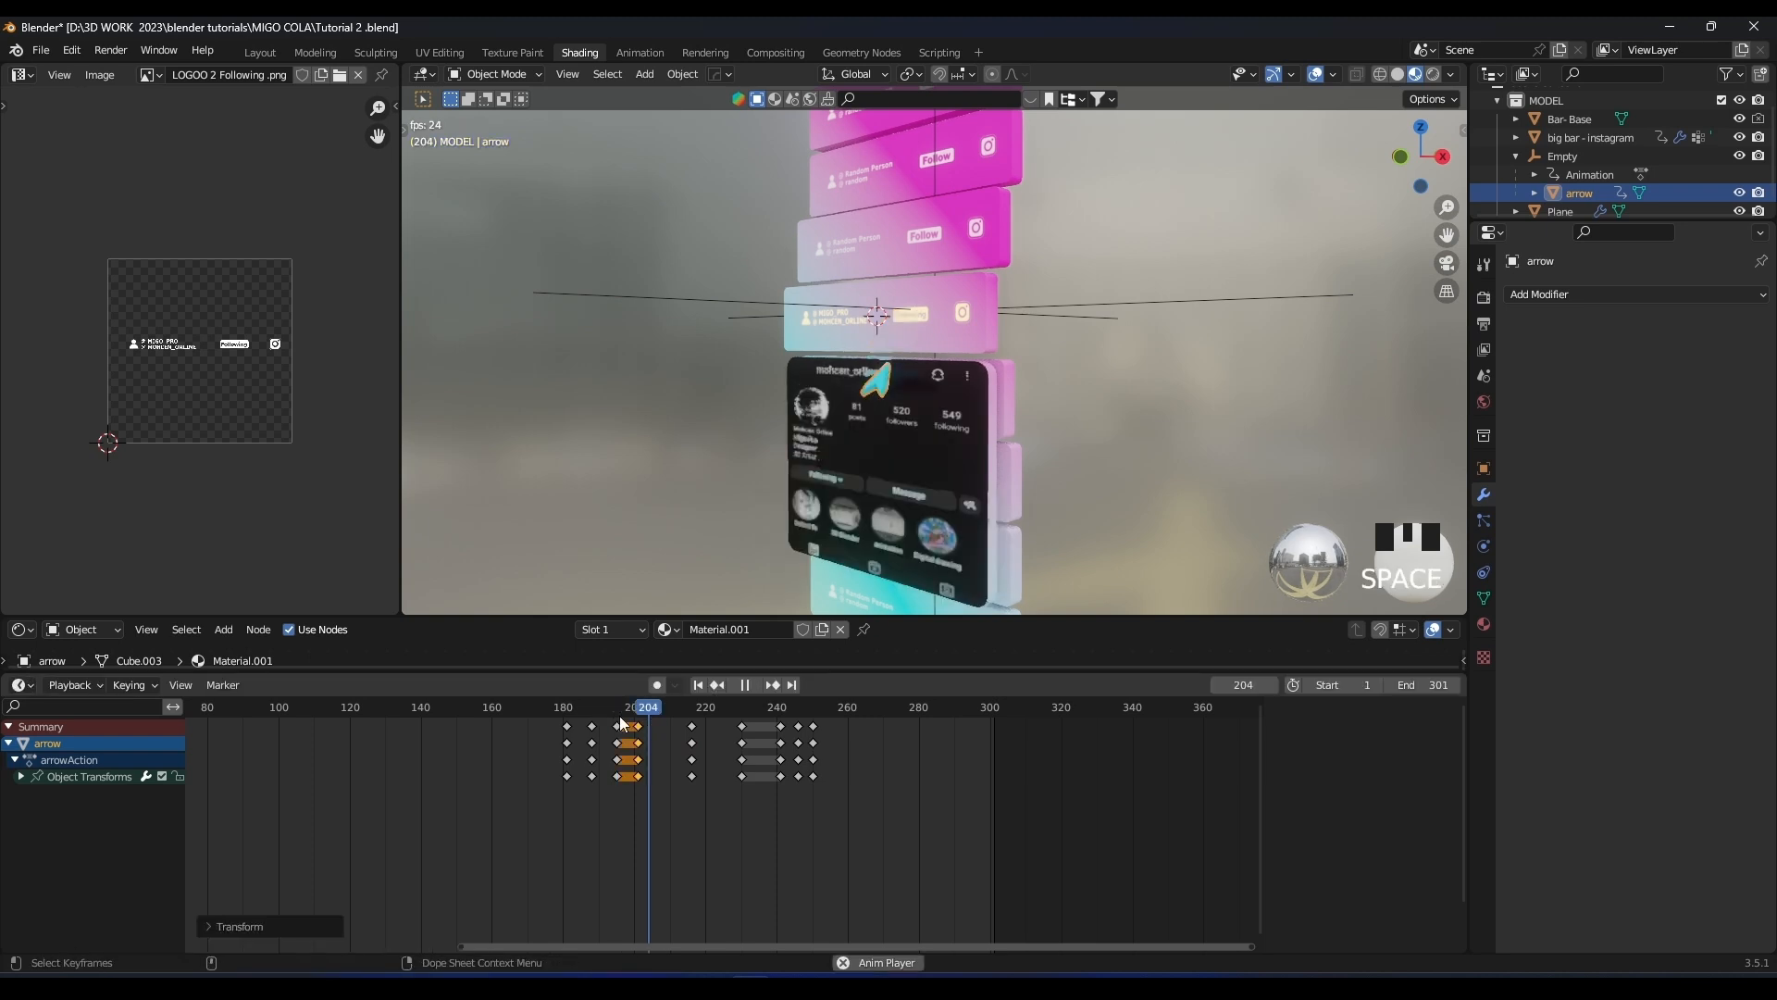
key("space")
Replay the arrow's Follow tap and its move to the reels icon from about frame 174
middle_click_drag(929, 548, 1014, 393, "shift")
scroll(931, 379, "up", 2)
middle_click_drag(1014, 394, 1004, 382, "shift")
middle_click_drag(1005, 381, 1031, 374)
key("space")
key("space")
left_click(542, 707)
middle_click_drag(741, 556, 1077, 347, "shift")
key("space")
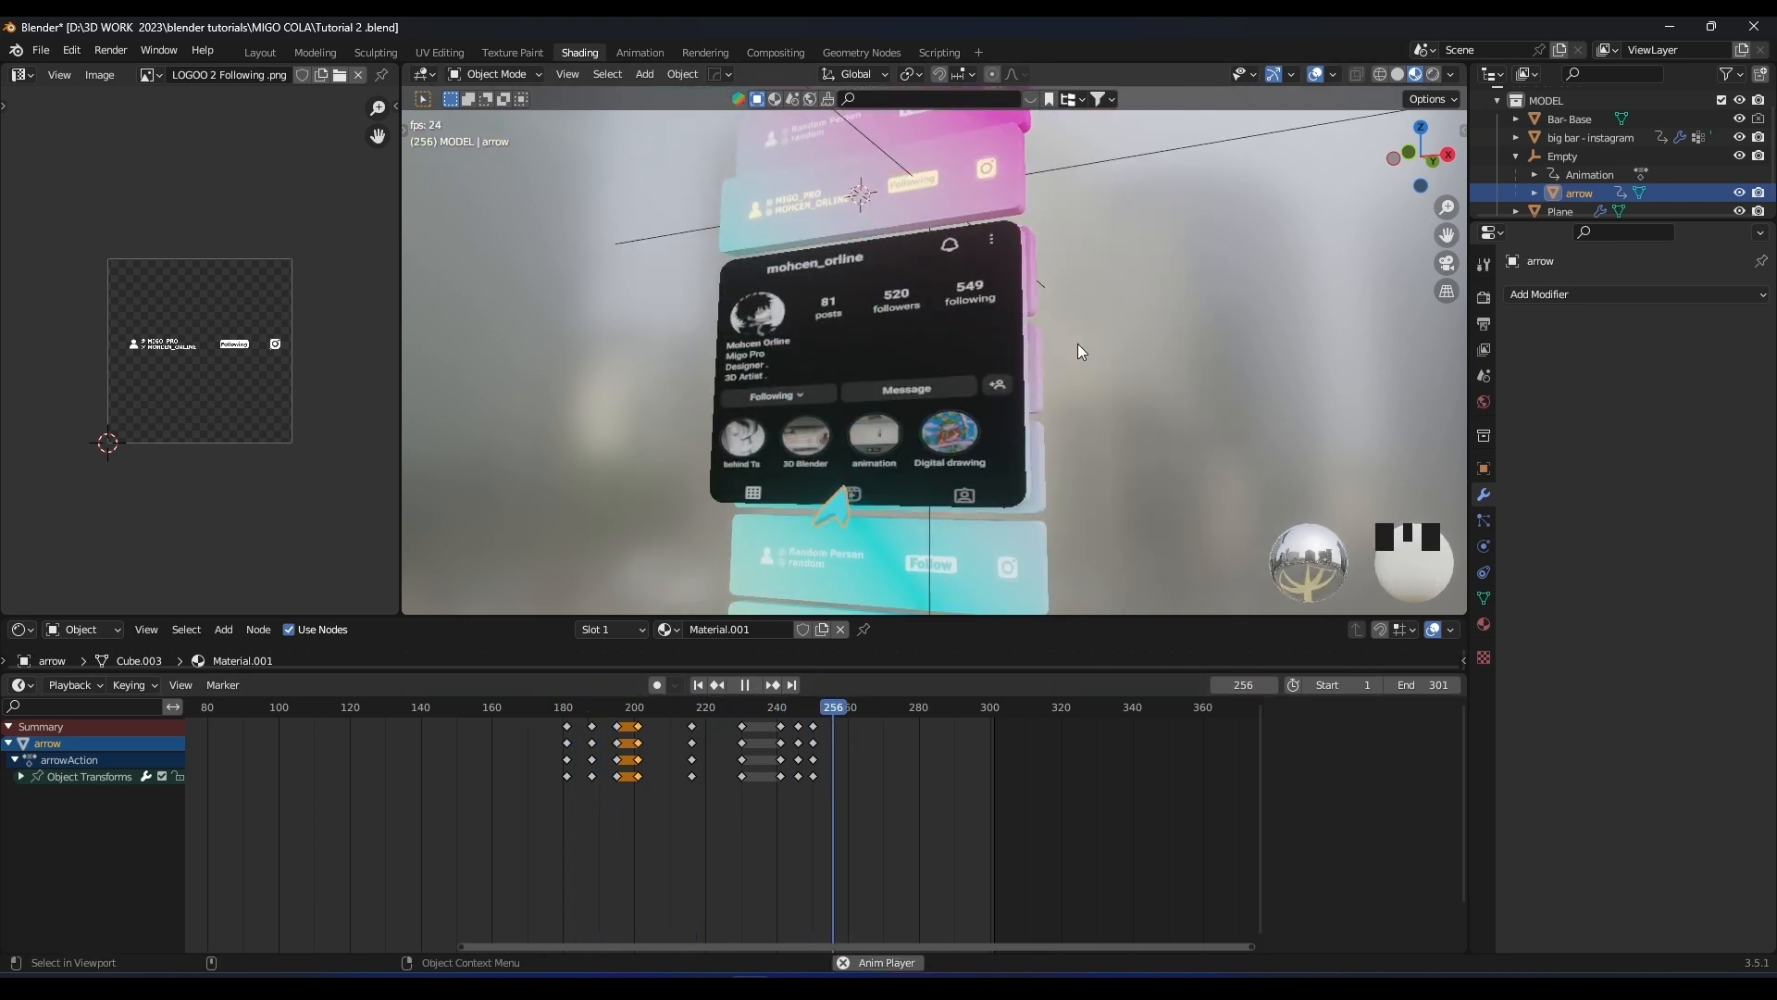
key("space")
Save the file and replay the animation around the profile card
middle_click_drag(1078, 343, 1018, 359)
key("ctrl+s")
scroll(1035, 396, "down", 6)
scroll(1063, 424, "up", 7)
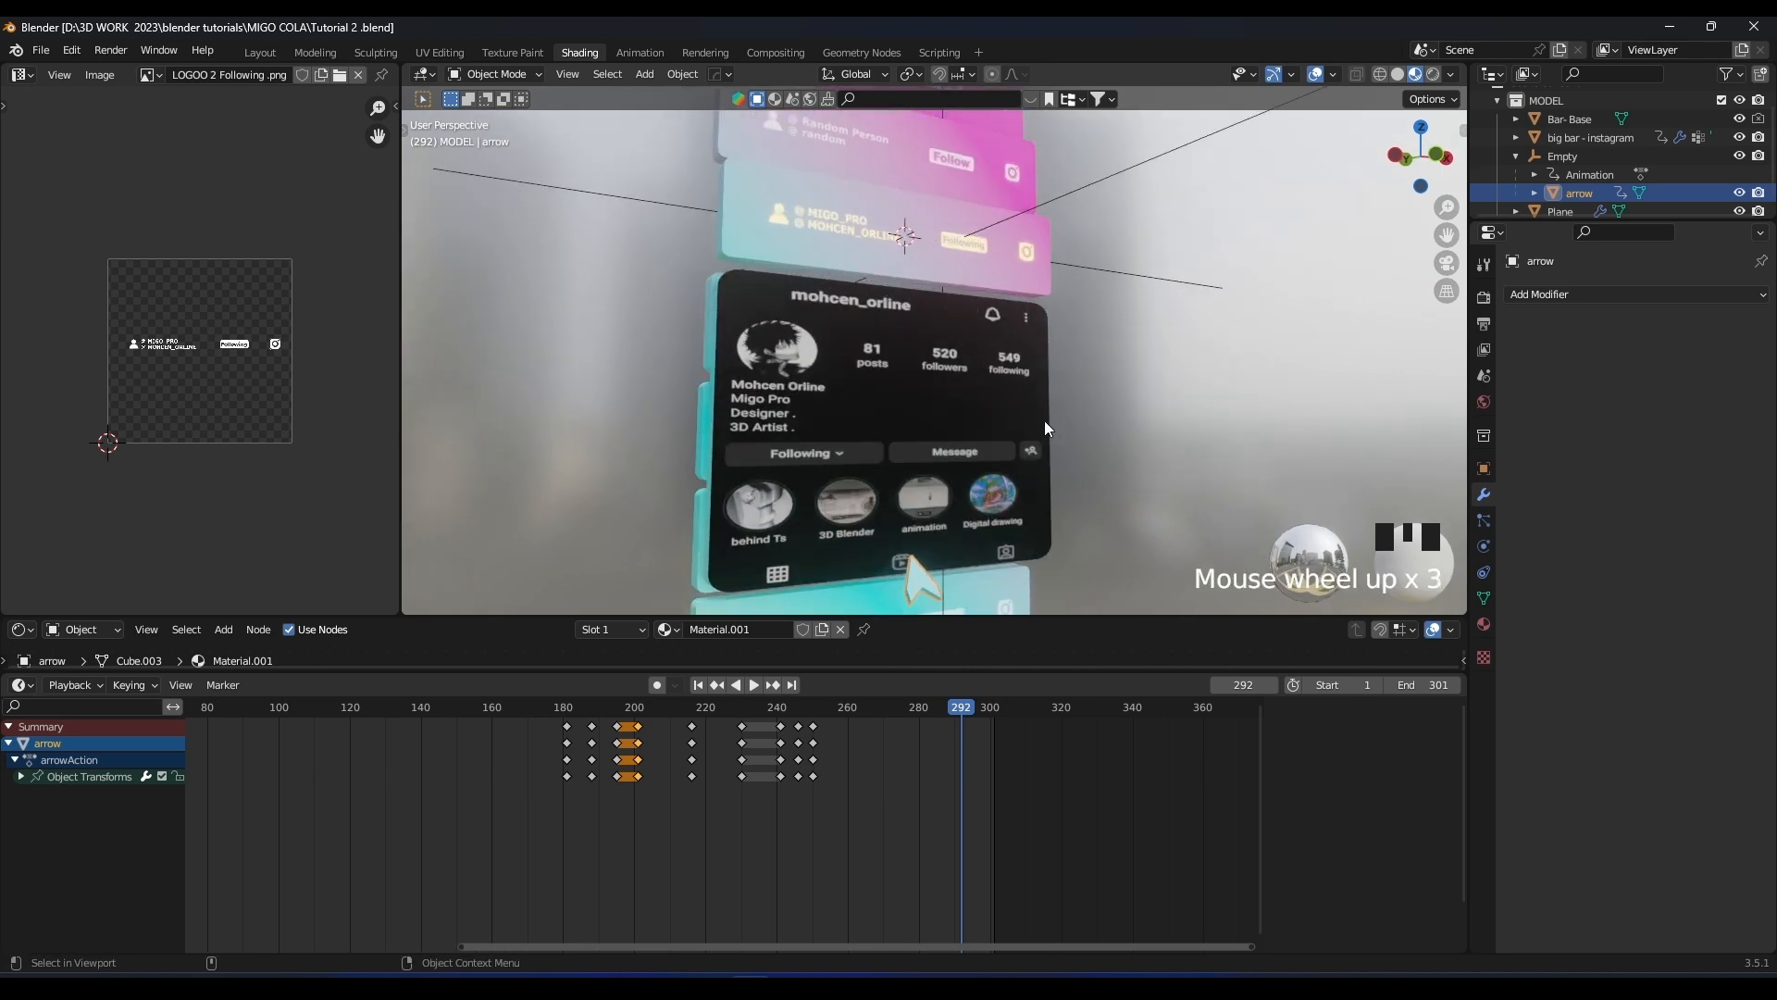
key("space")
scroll(1052, 426, "down", 3)
middle_click_drag(1031, 418, 845, 426)
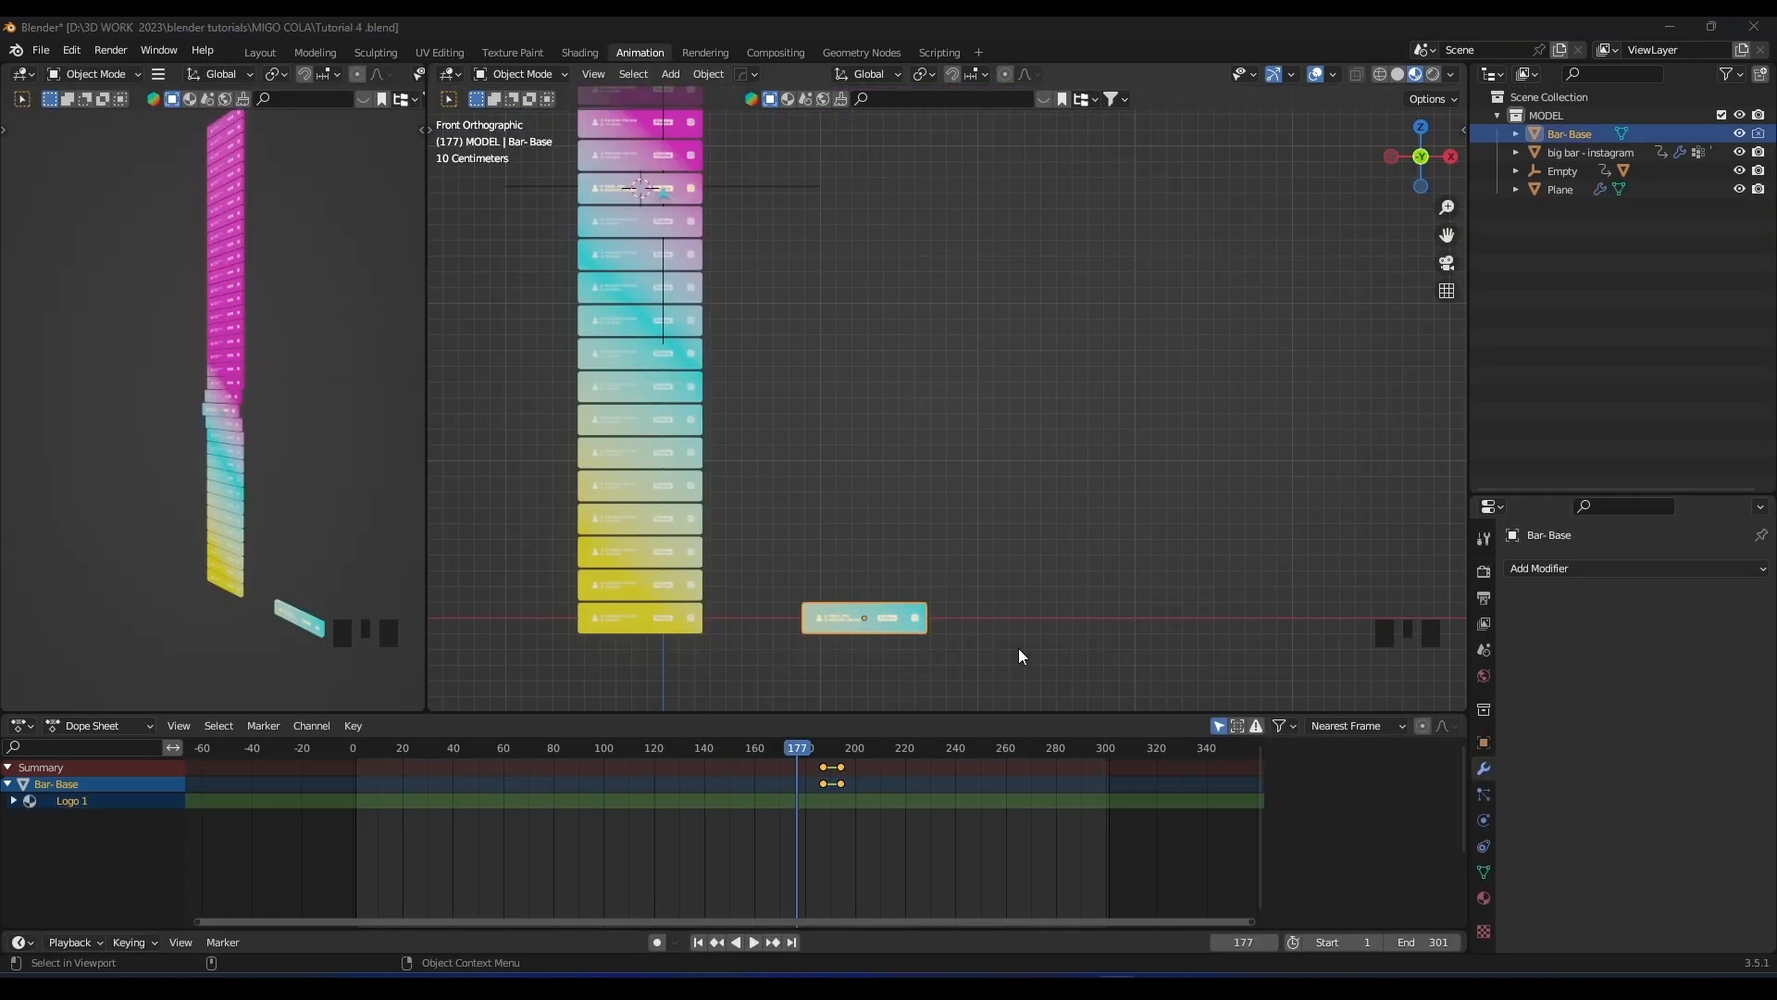
Frame Bar- Base in the 3D viewport and switch the viewport to Solid shading
middle_click_drag(1020, 656, 964, 537)
key("KP_1")
key("KP_Decimal")
middle_click_drag(1103, 371, 898, 405, "shift")
key("KP_1")
key("KP_Decimal")
scroll(897, 412, "down", 3)
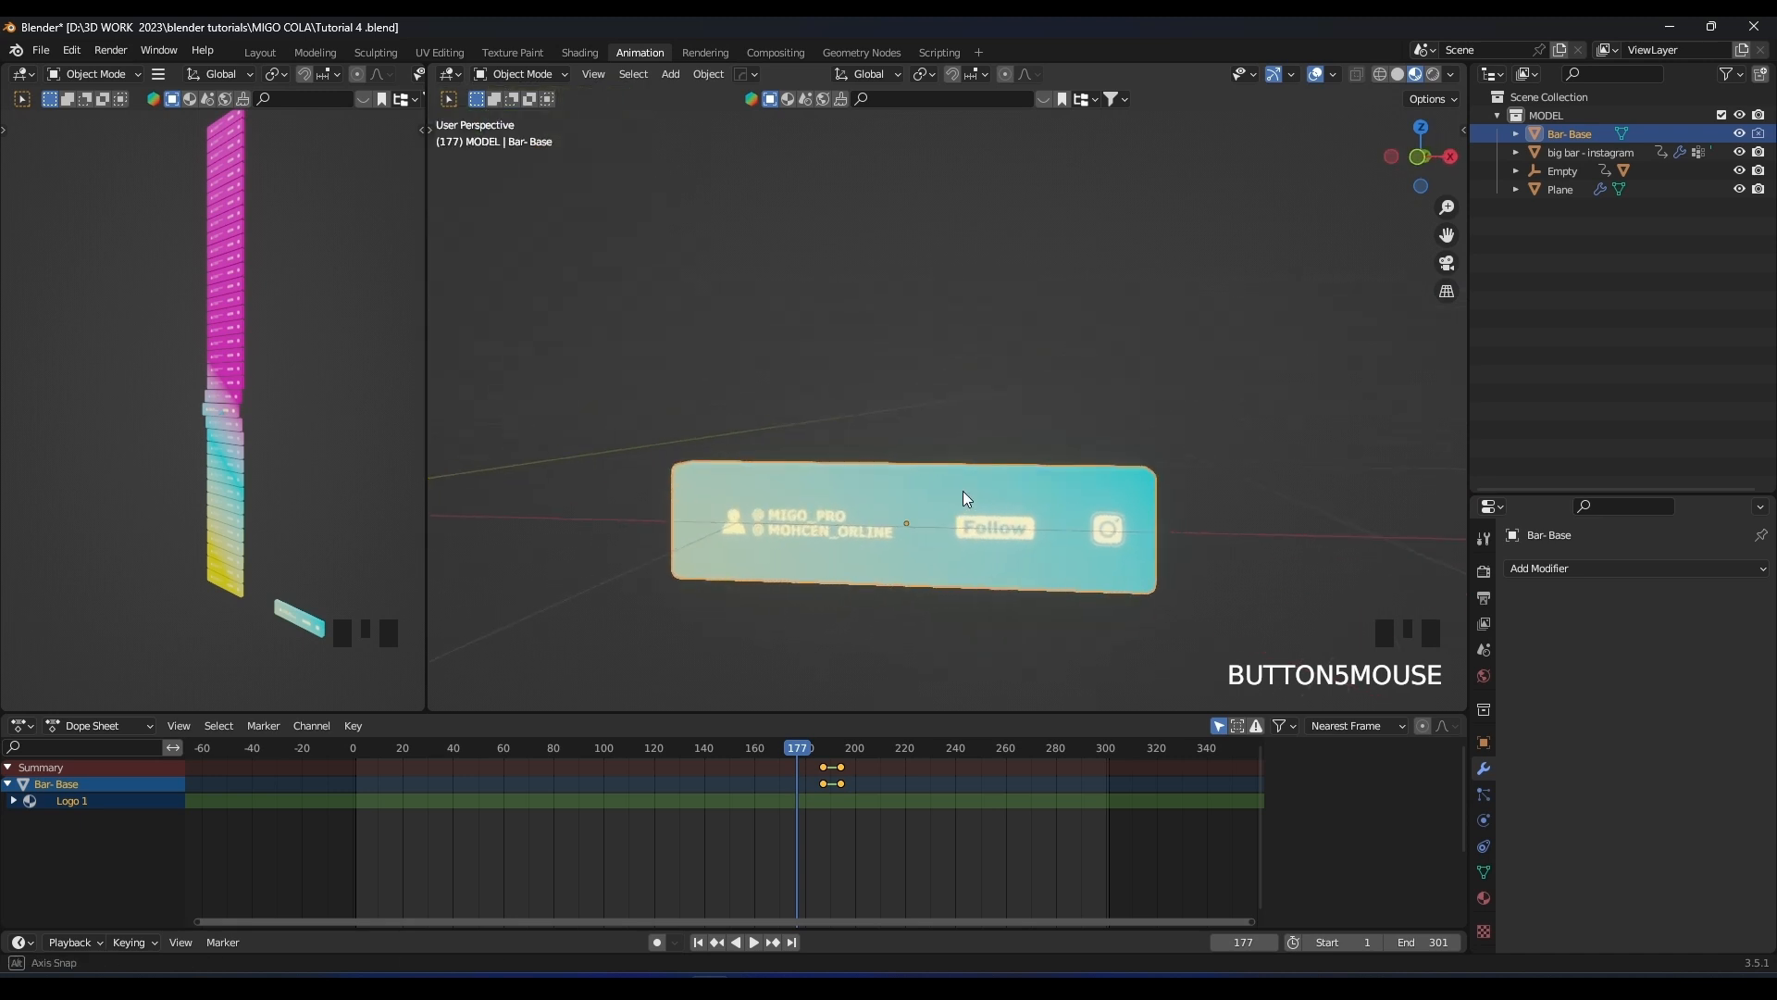
mouse_move(675, 464)
middle_mouse_down()
mouse_move(903, 472)
mouse_move(850, 476)
middle_mouse_up()
key("z")
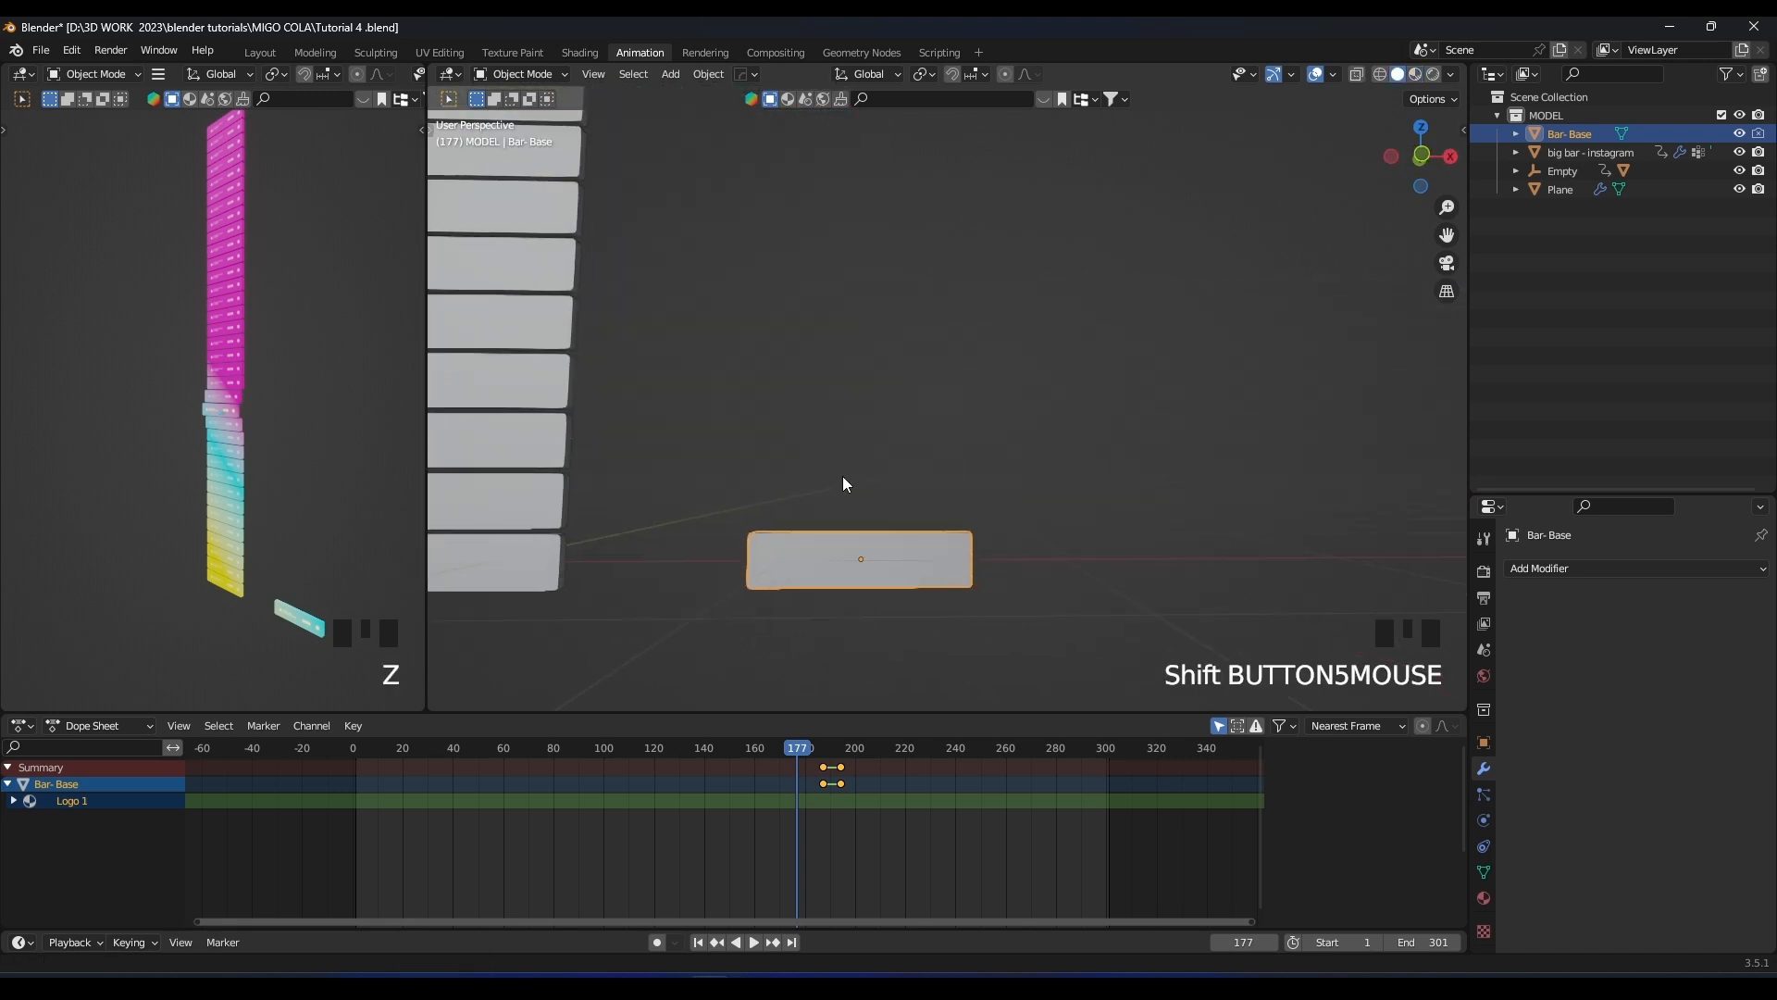
Try a Wave modifier on Bar- Base and play the animation in Material Preview shading
scroll(842, 475, "up", 2)
key("KP_1")
key("z")
middle_click_drag(881, 537, 923, 477, "shift")
scroll(1031, 515, "up", 2)
scroll(970, 465, "up", 2)
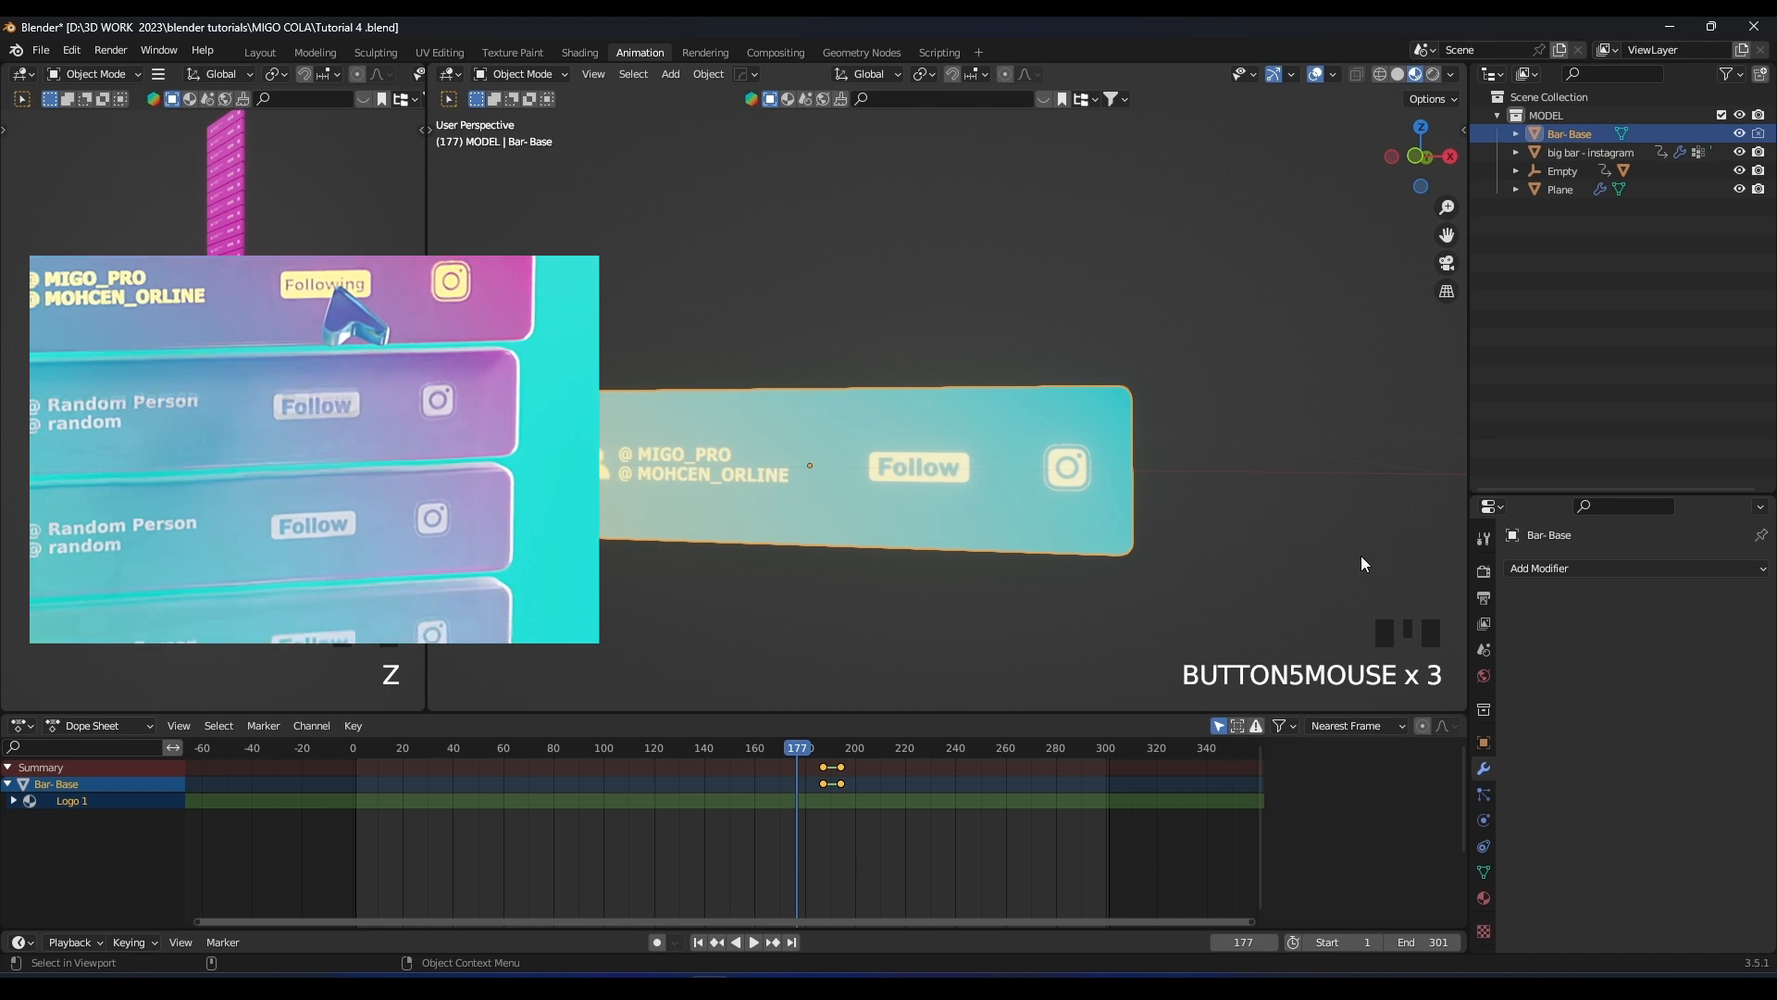
left_click(1561, 571)
left_click(1535, 487)
key("space")
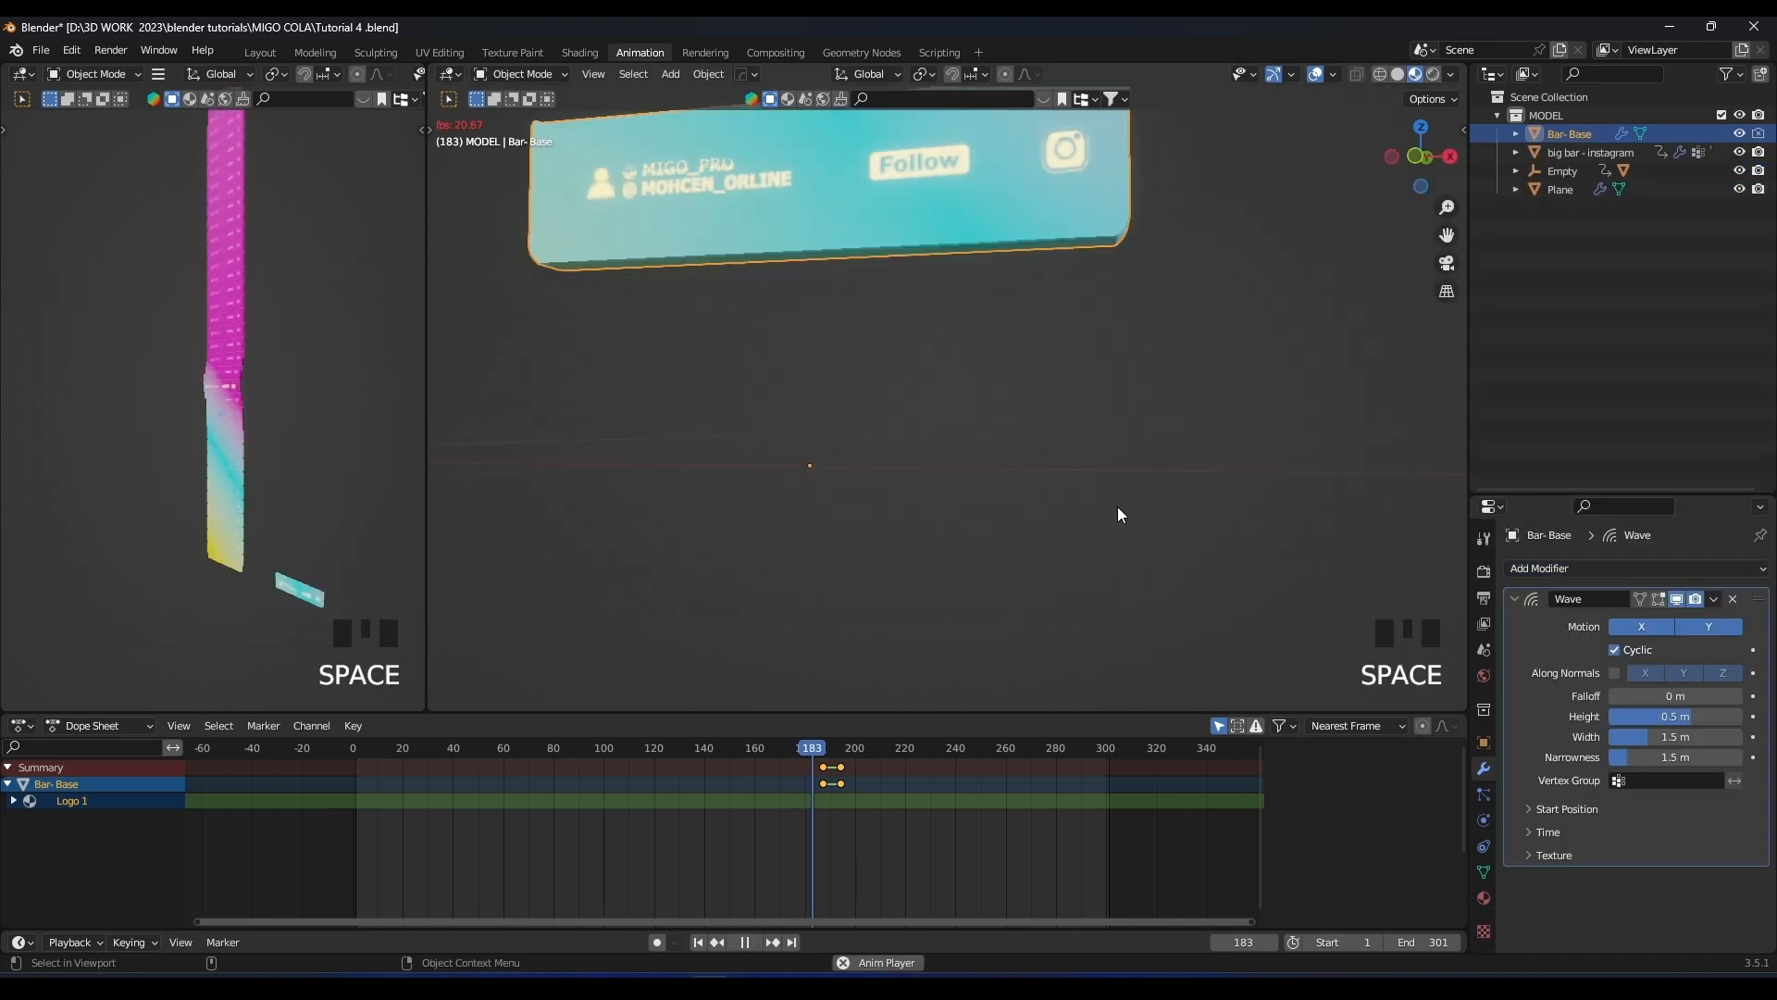
key("space")
Try a Wave height of 0.037 m, inspect the bar in Solid shading, and remove the Wave modifier
left_click_drag(1674, 716, 1658, 716)
key("alt+v")
mouse_move(1074, 463)
middle_mouse_down()
mouse_move(974, 453)
mouse_move(910, 477)
mouse_move(1059, 461)
mouse_move(1113, 491)
mouse_move(1241, 408)
mouse_move(1277, 463)
mouse_move(1131, 425)
mouse_move(1314, 453)
middle_mouse_up()
key("z")
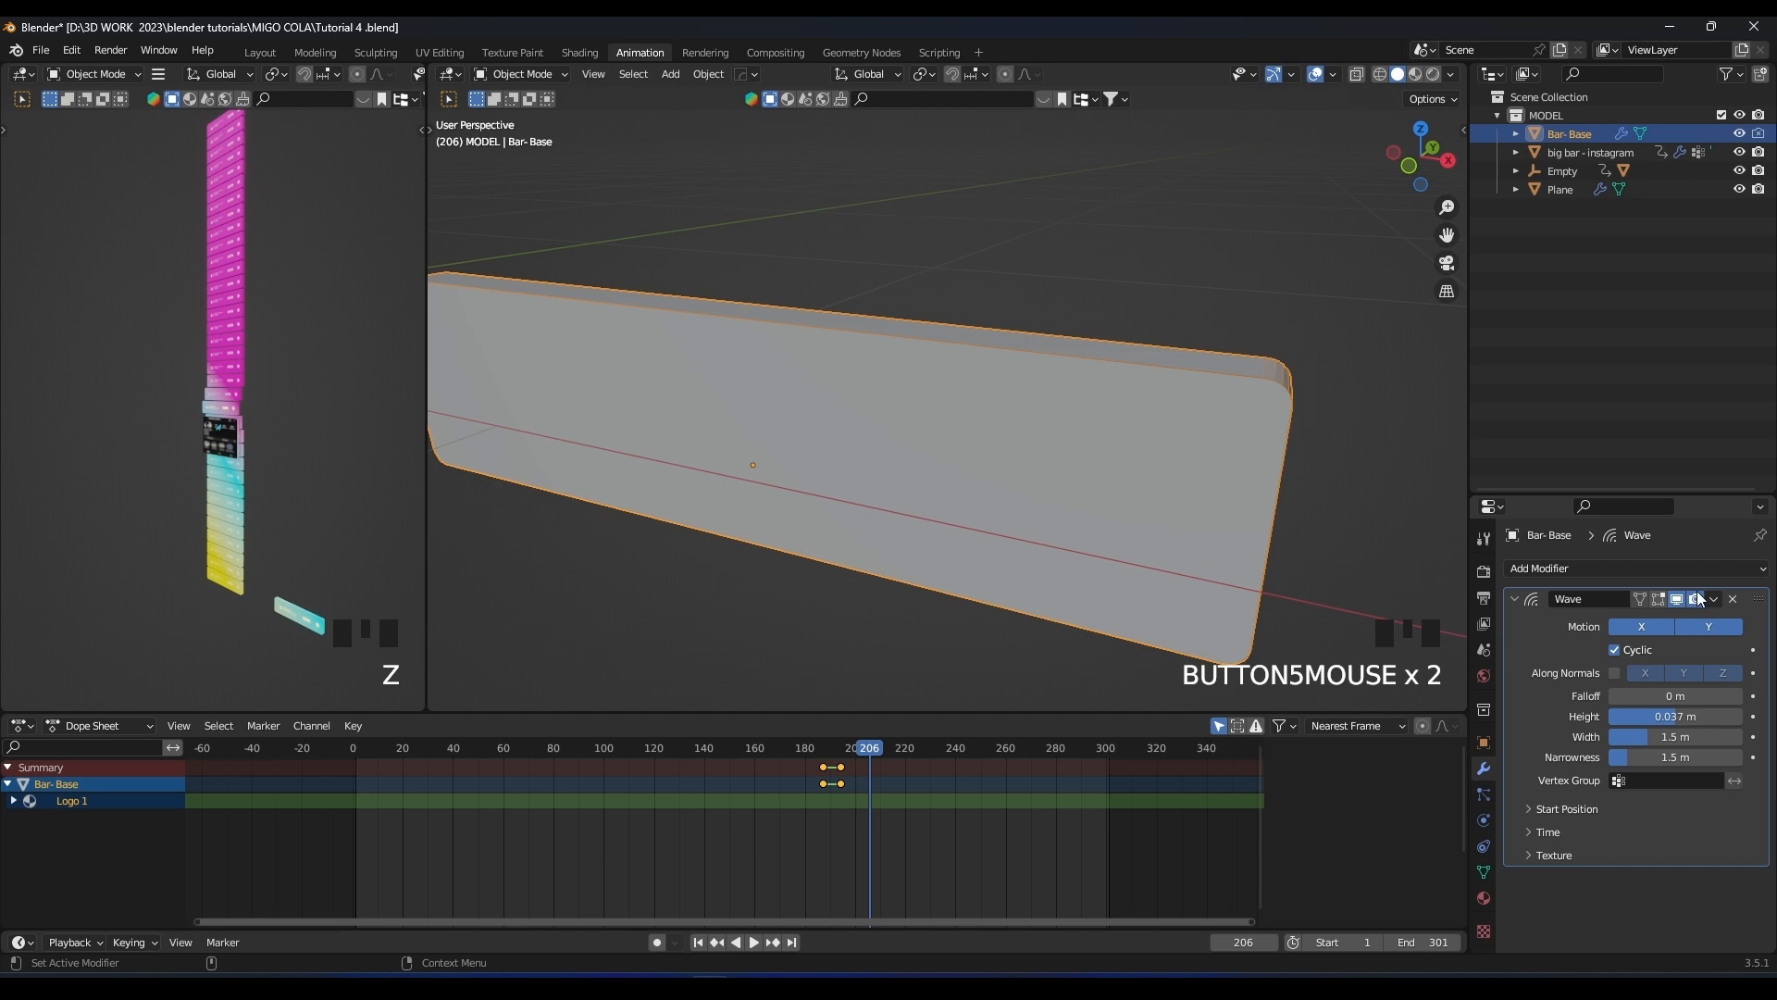
left_click(1733, 599)
Duplicate Bar- Base in the front view with Material Preview shading and place the copy directly above the original
key("KP_1")
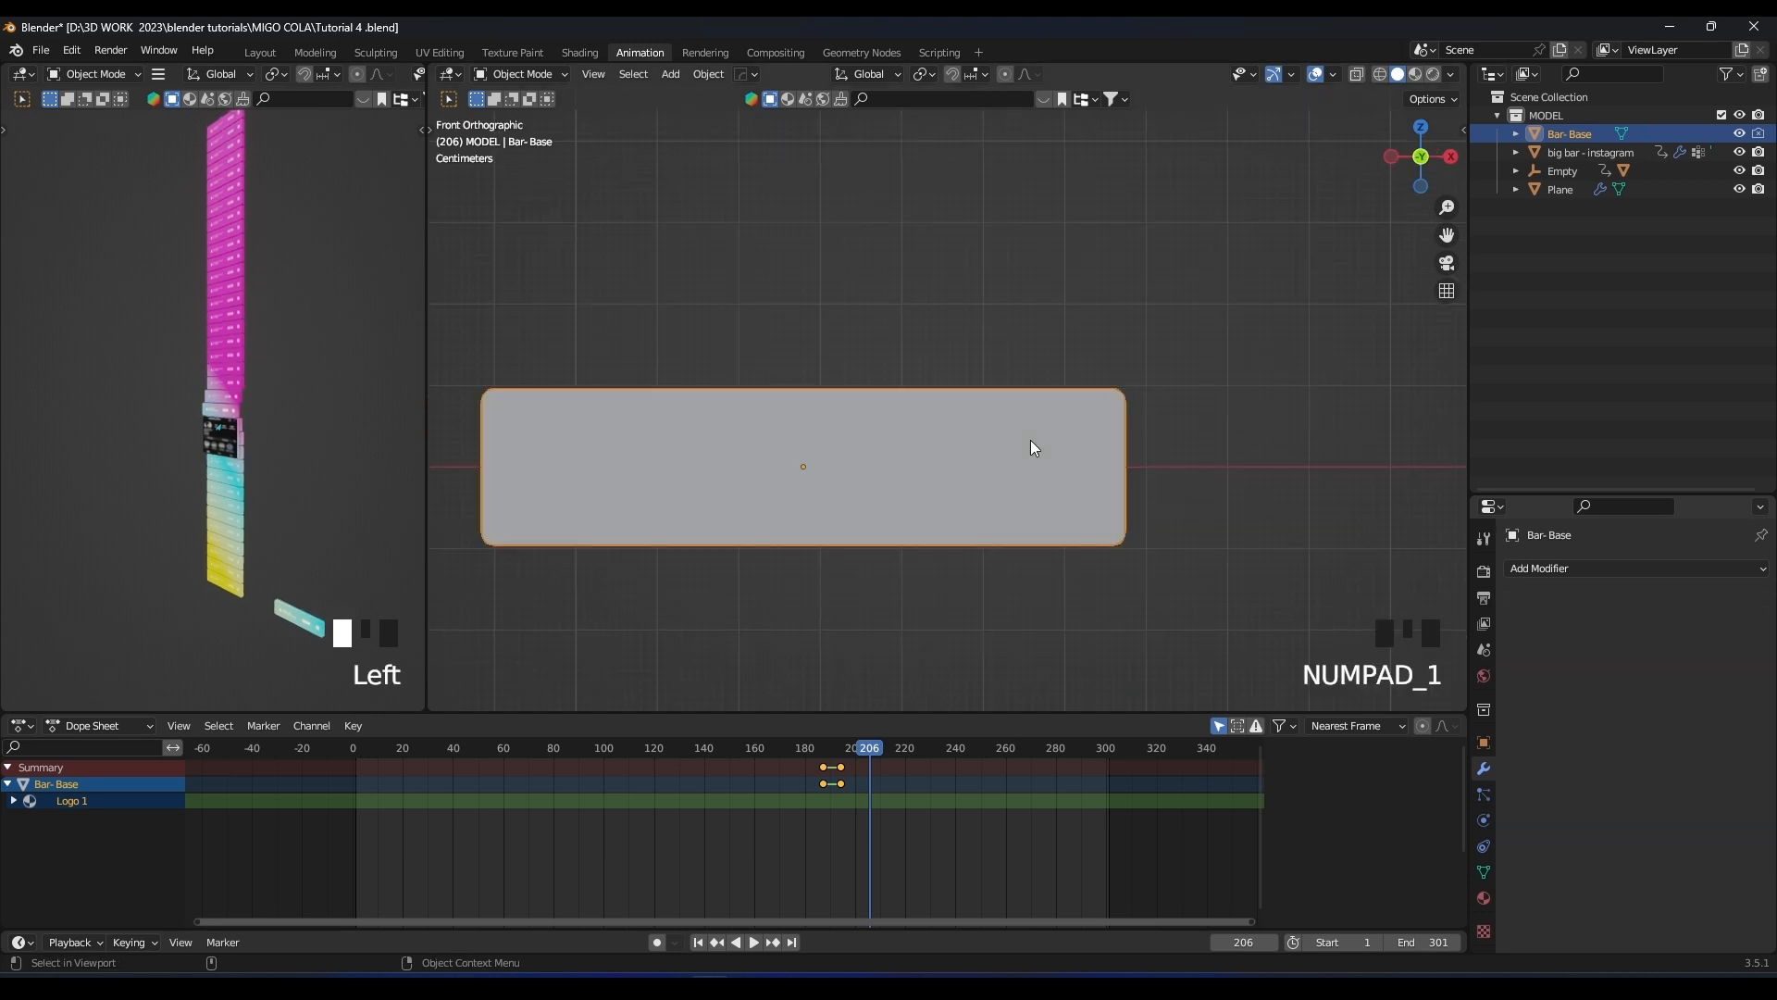
key("z")
left_click(1058, 500)
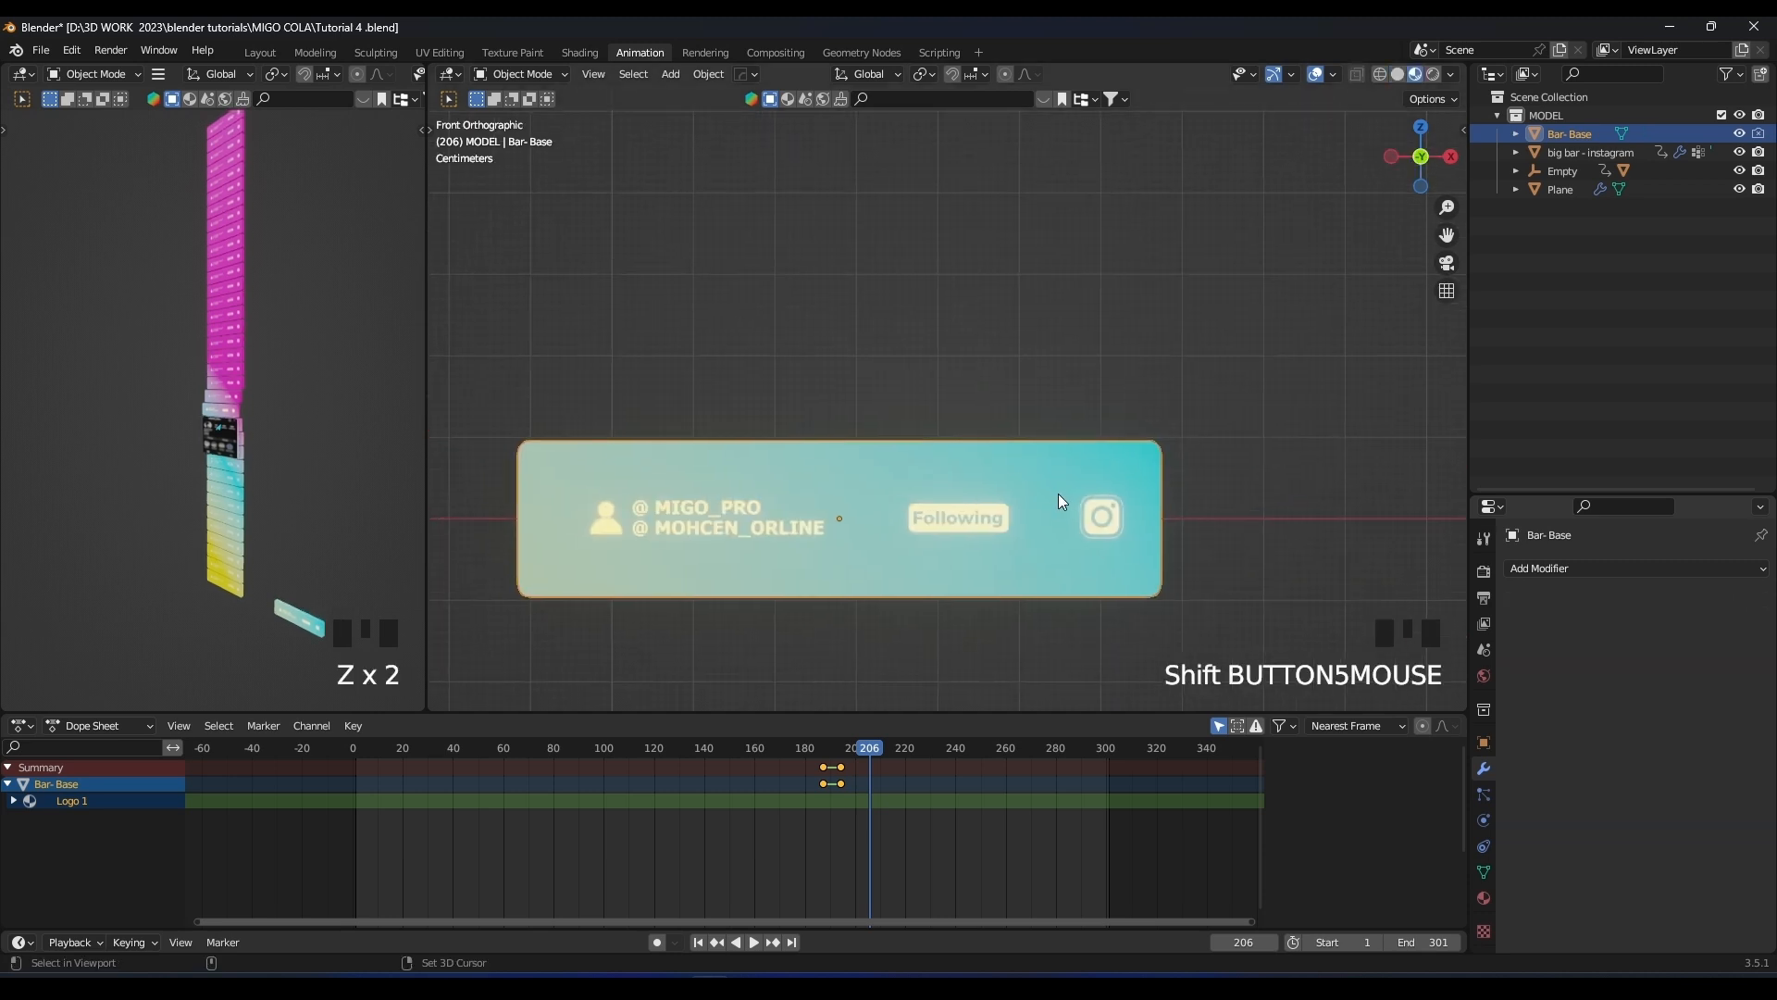
key("shift+d")
left_click(1074, 302)
Add a Remesh modifier with a voxel size of 0.00529 m to Bar- Base .001 and apply it
middle_click_drag(1102, 413, 1386, 557)
left_click(1576, 568)
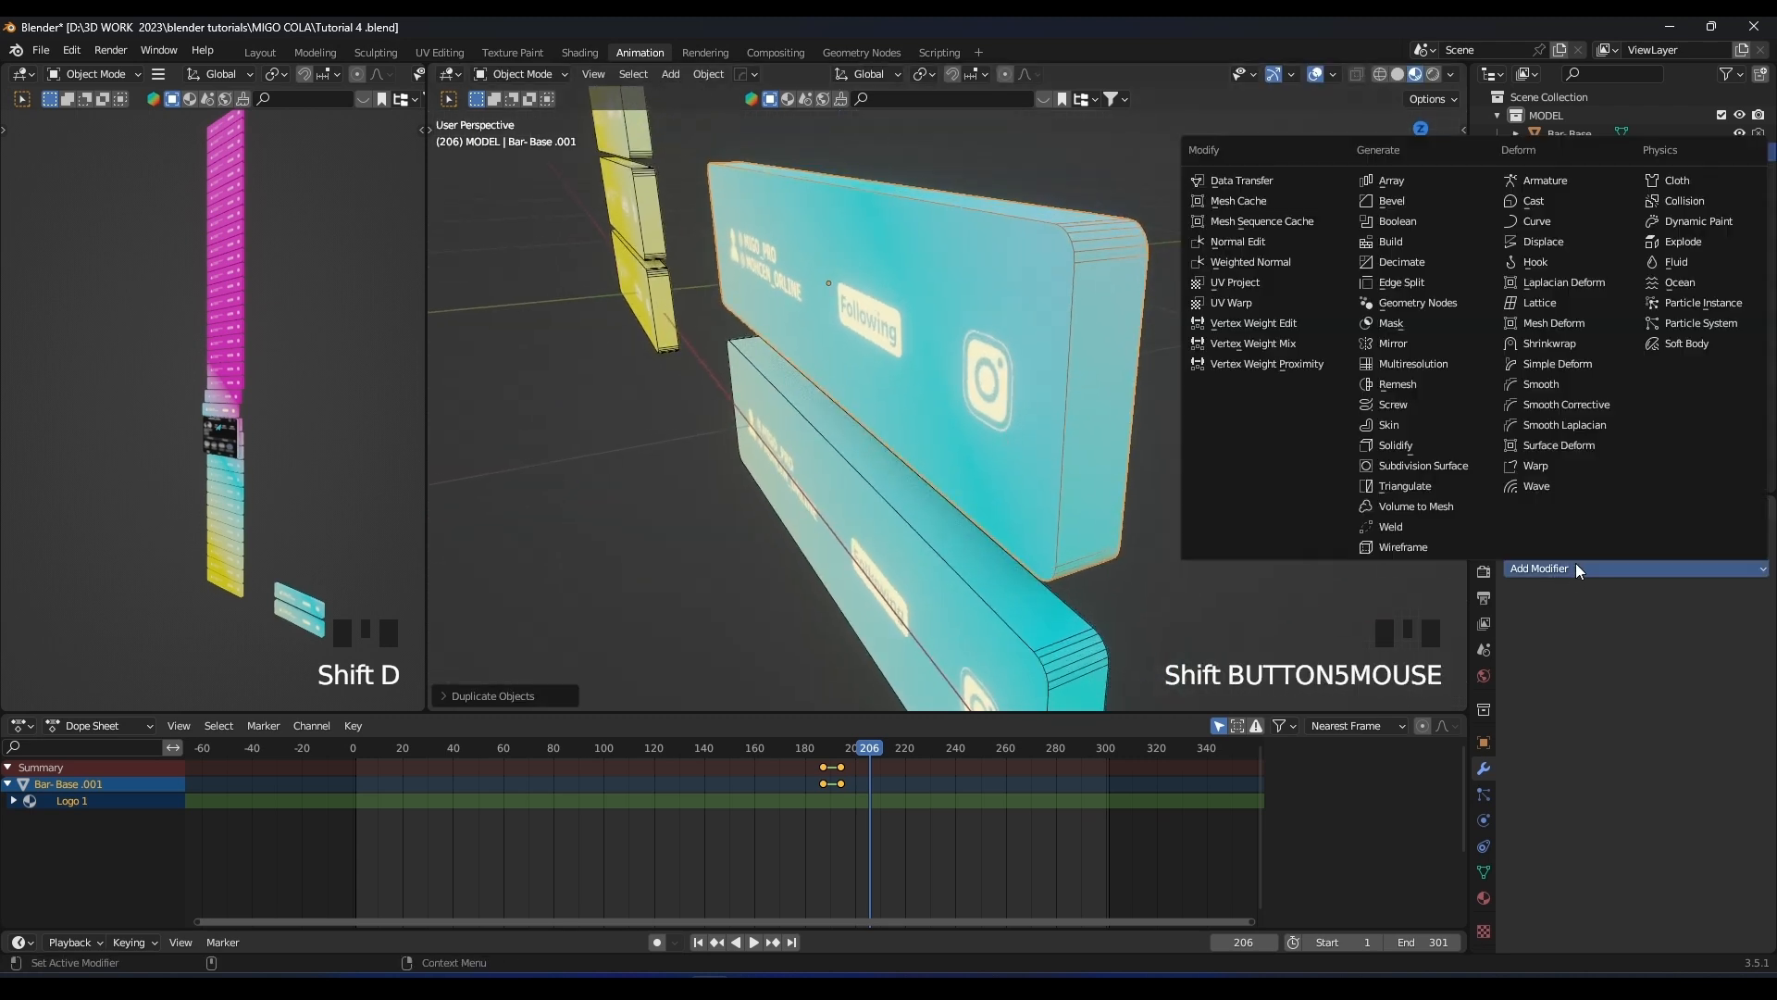
left_click(1414, 384)
left_click_drag(1675, 649, 1571, 649)
middle_click_drag(1254, 518, 1370, 489)
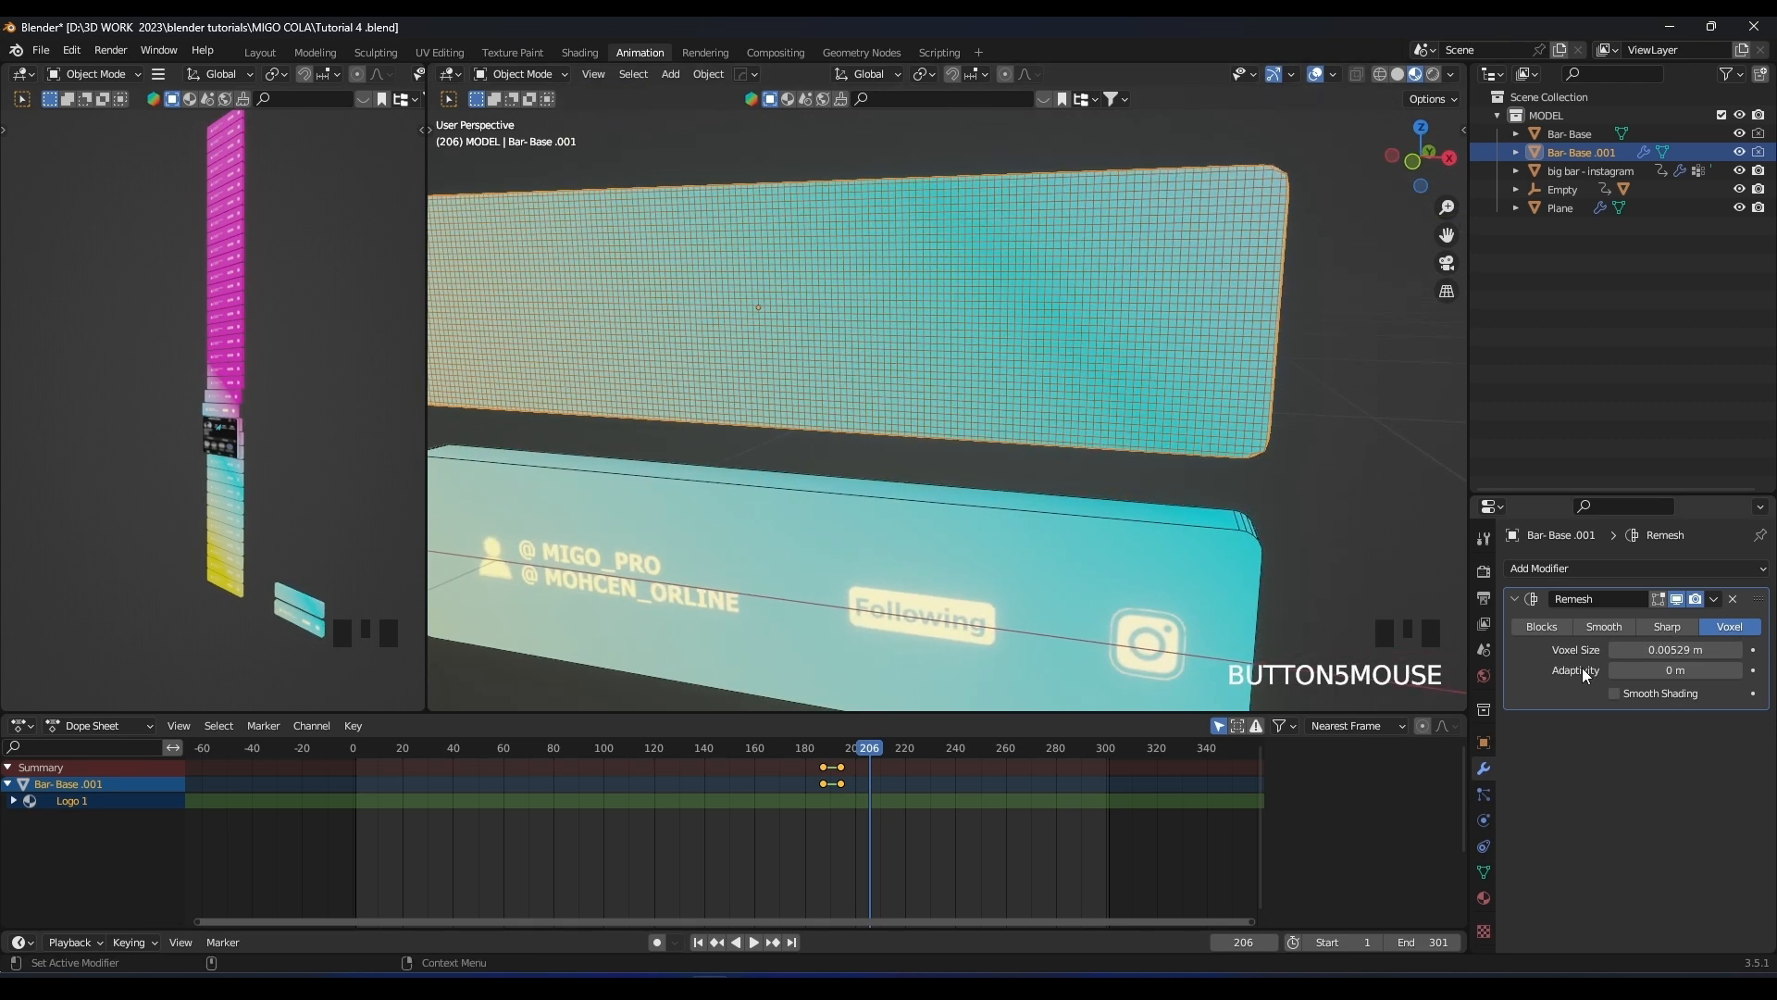
mouse_move(1275, 423)
middle_mouse_down()
mouse_move(1146, 453)
mouse_move(1240, 442)
mouse_move(1016, 395)
mouse_move(1018, 362)
middle_mouse_up()
key("ctrl+a")
Mark the edge loop around the front face of Bar- Base .001 as a seam in Edit Mode
key("Tab")
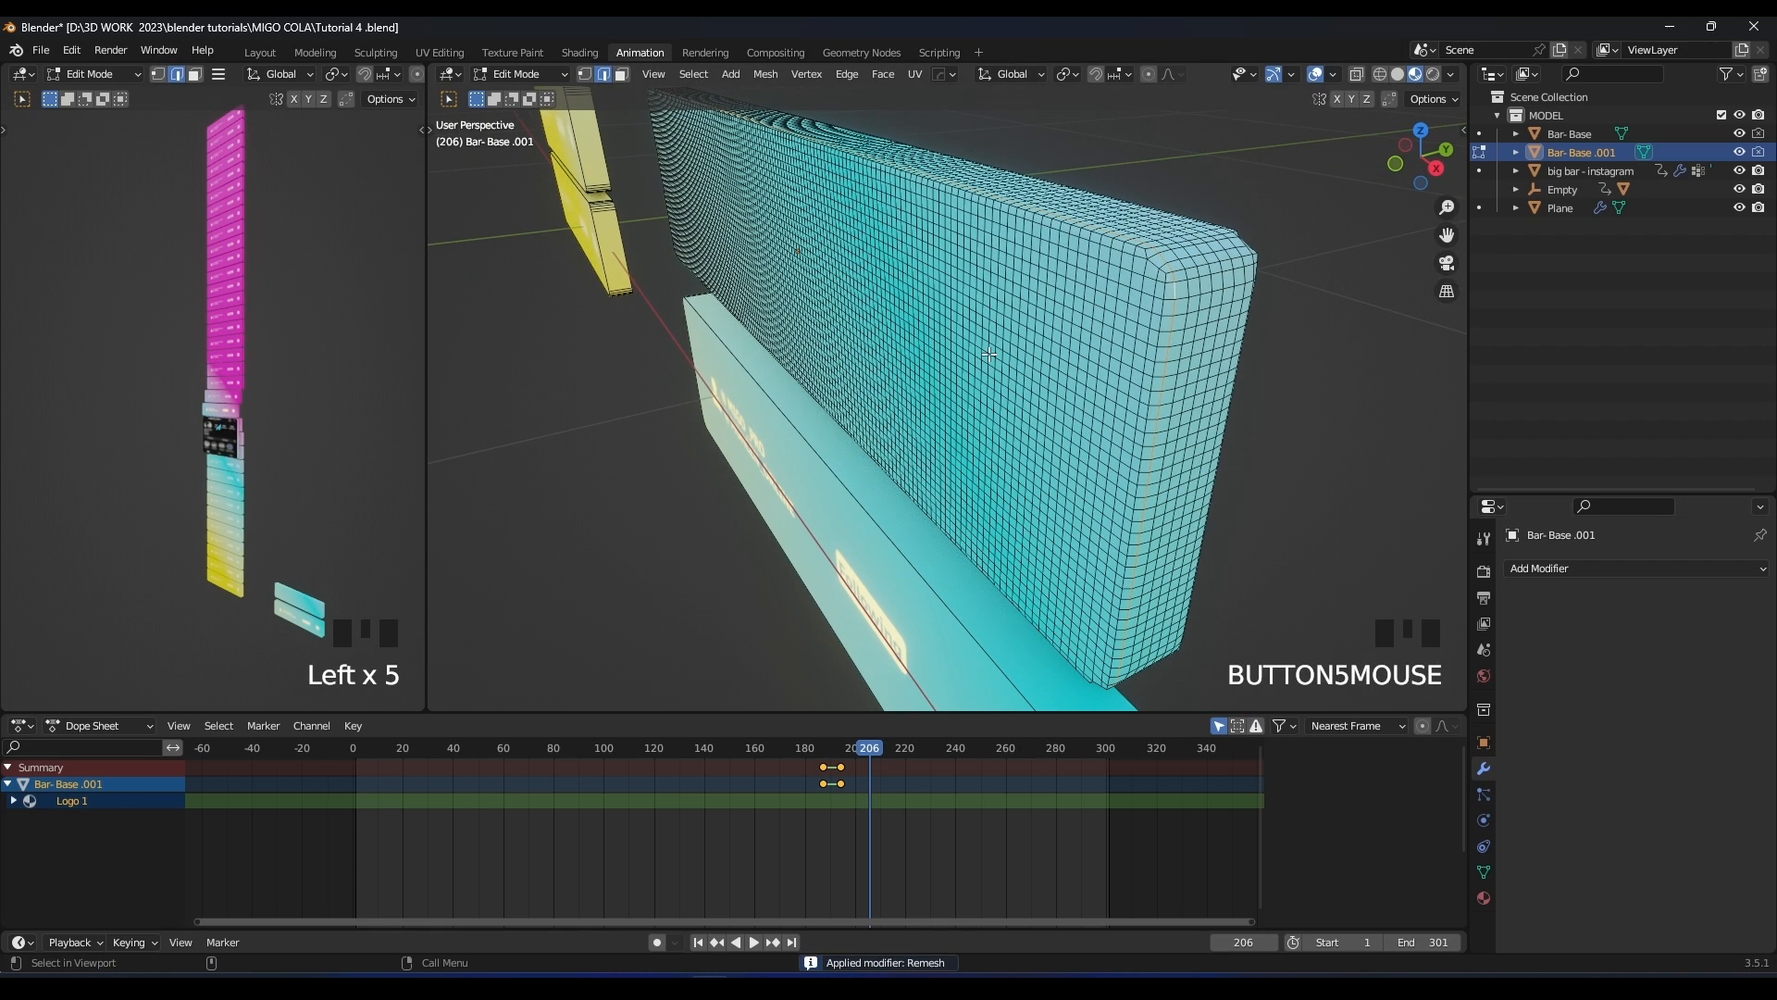
key("z")
right_click(1092, 357)
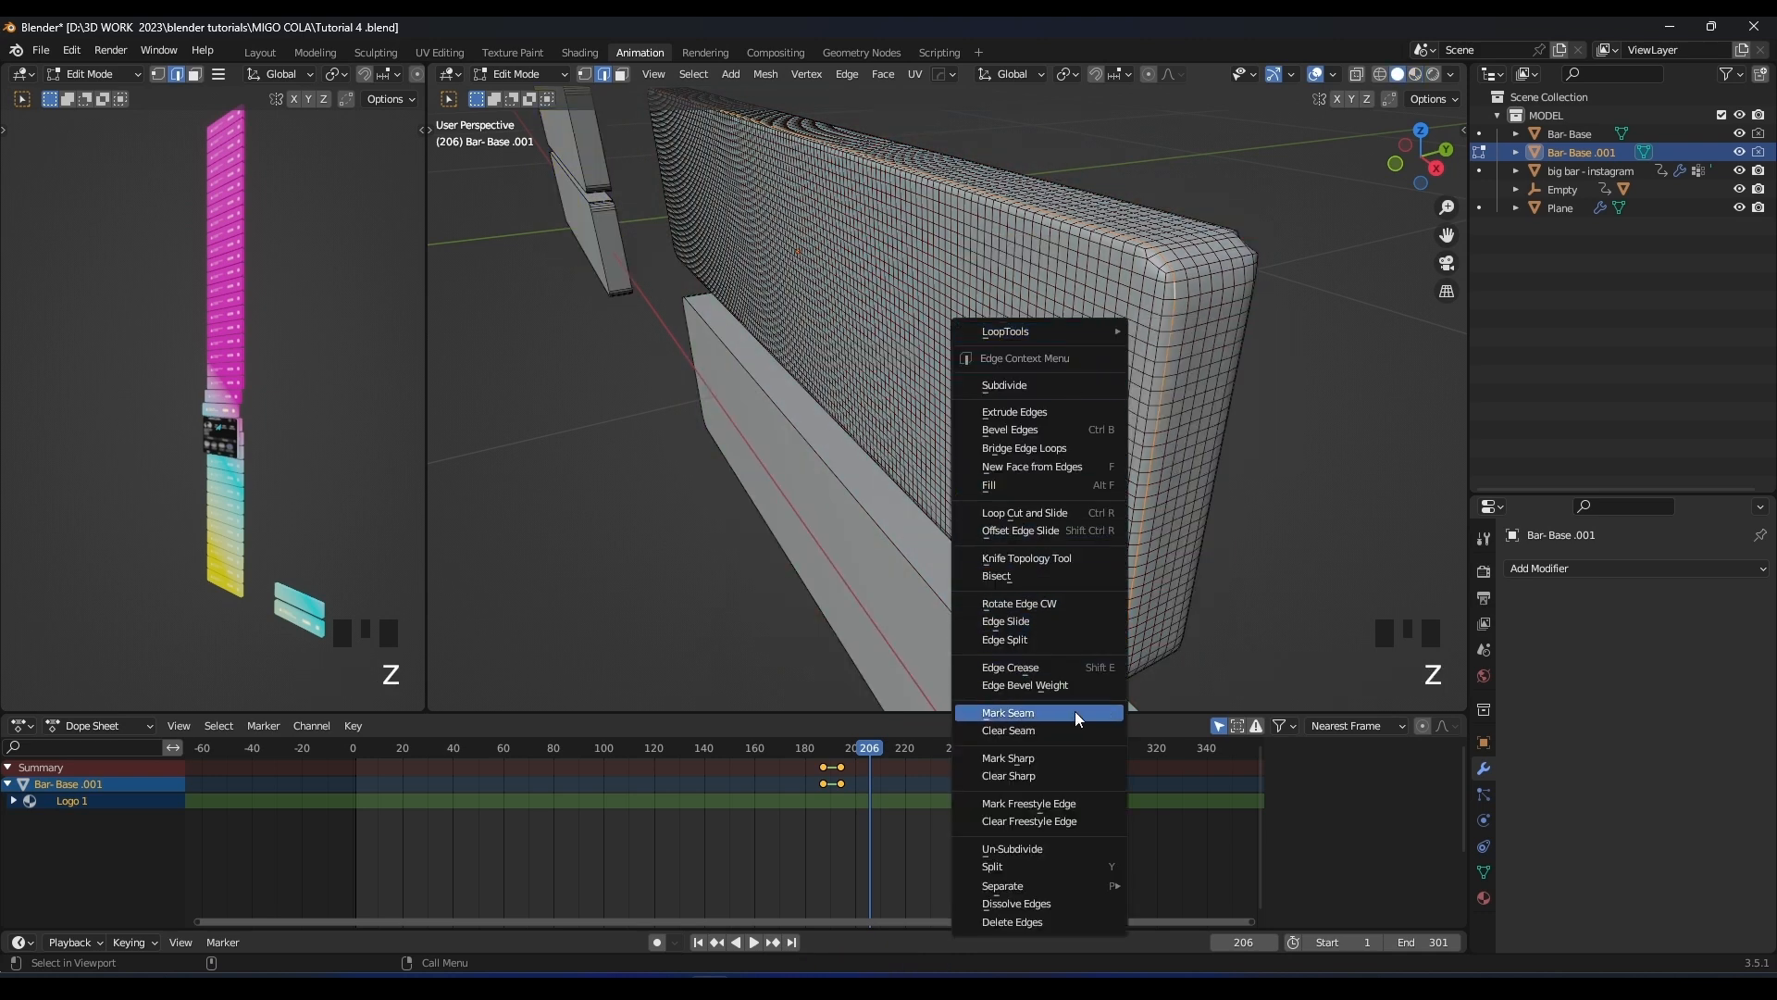
left_click(1039, 717)
middle_click_drag(1065, 518, 1079, 551)
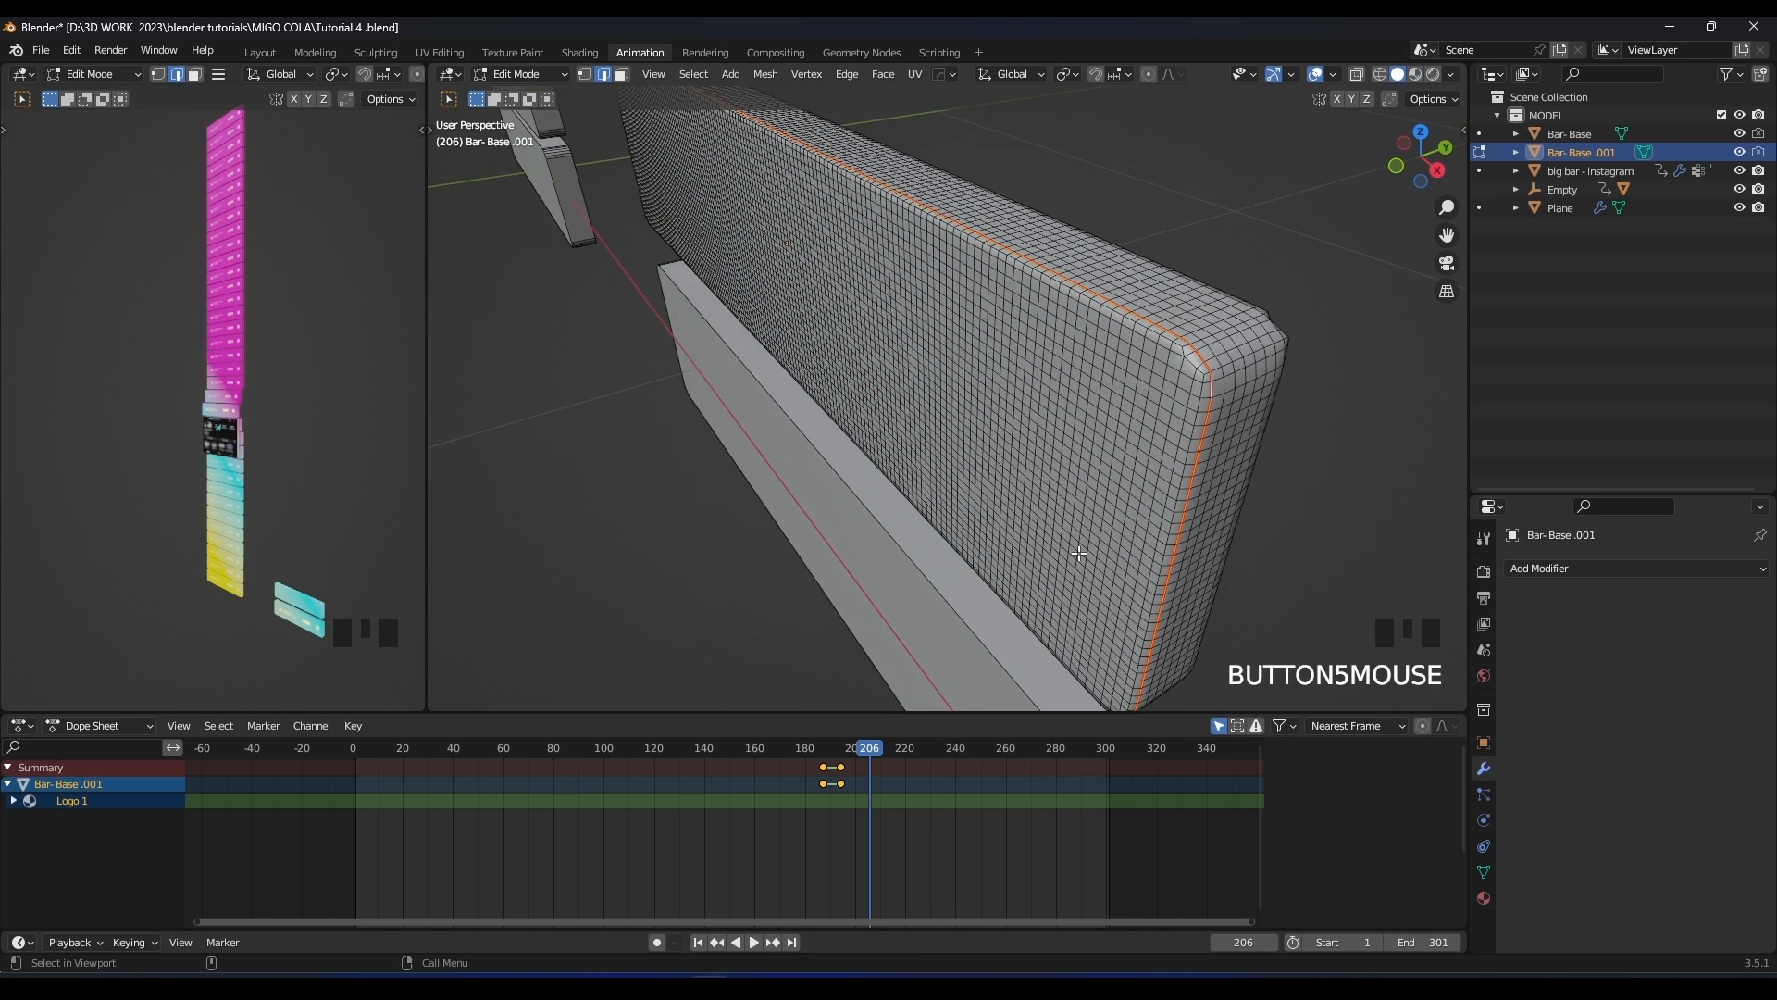
Select all linked faces on the front of Bar- Base .001, bounded by the seam
key("3")
left_click(1061, 500)
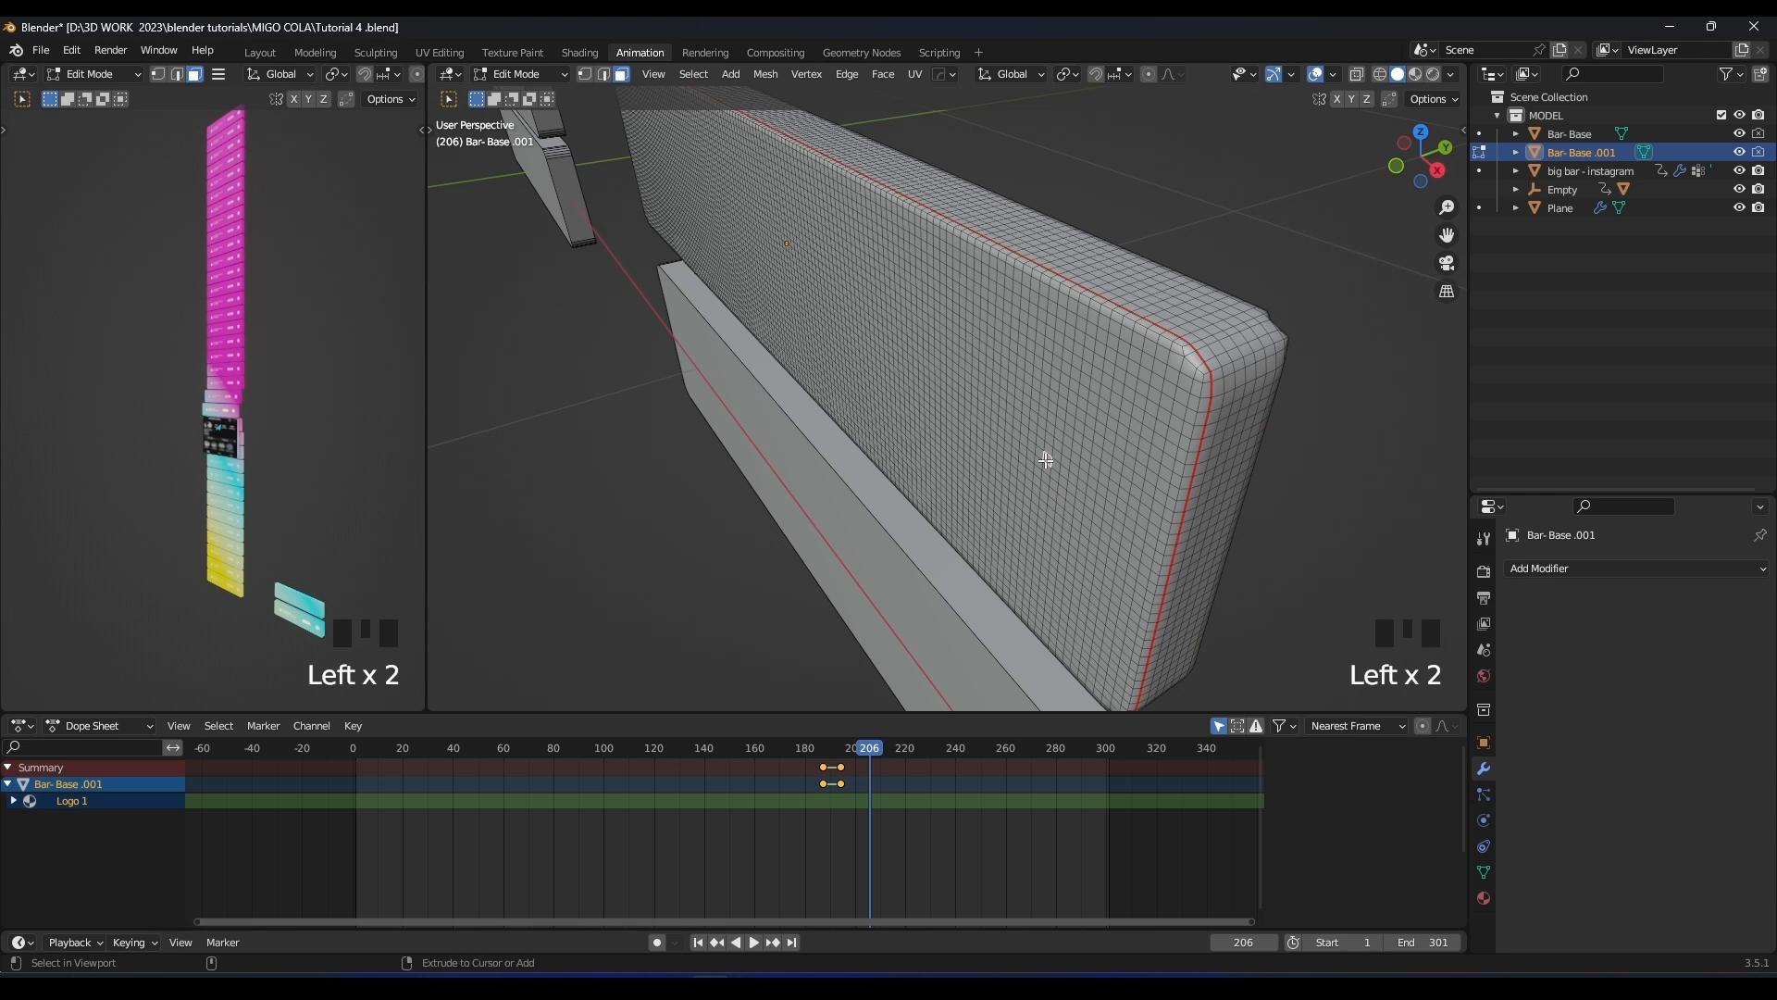
key("ctrl+l")
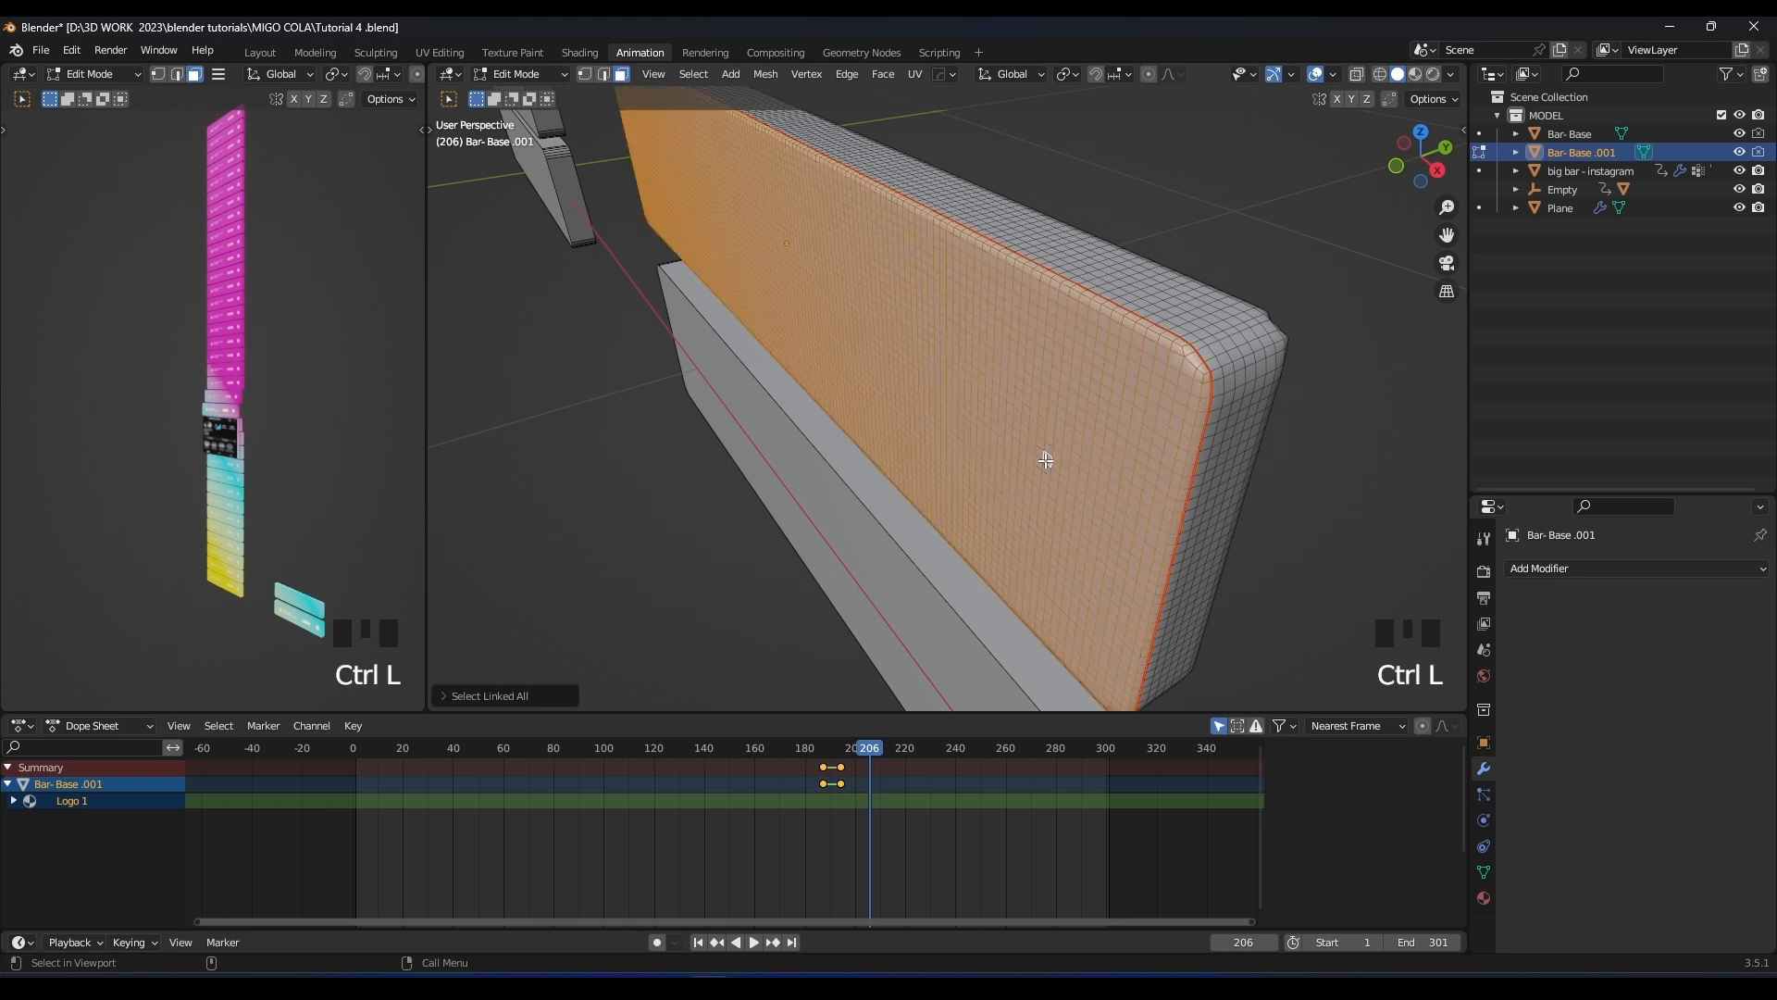
Unwrap the selected front faces with Project from View, working from the front view in the Shading workspace
key("KP_1")
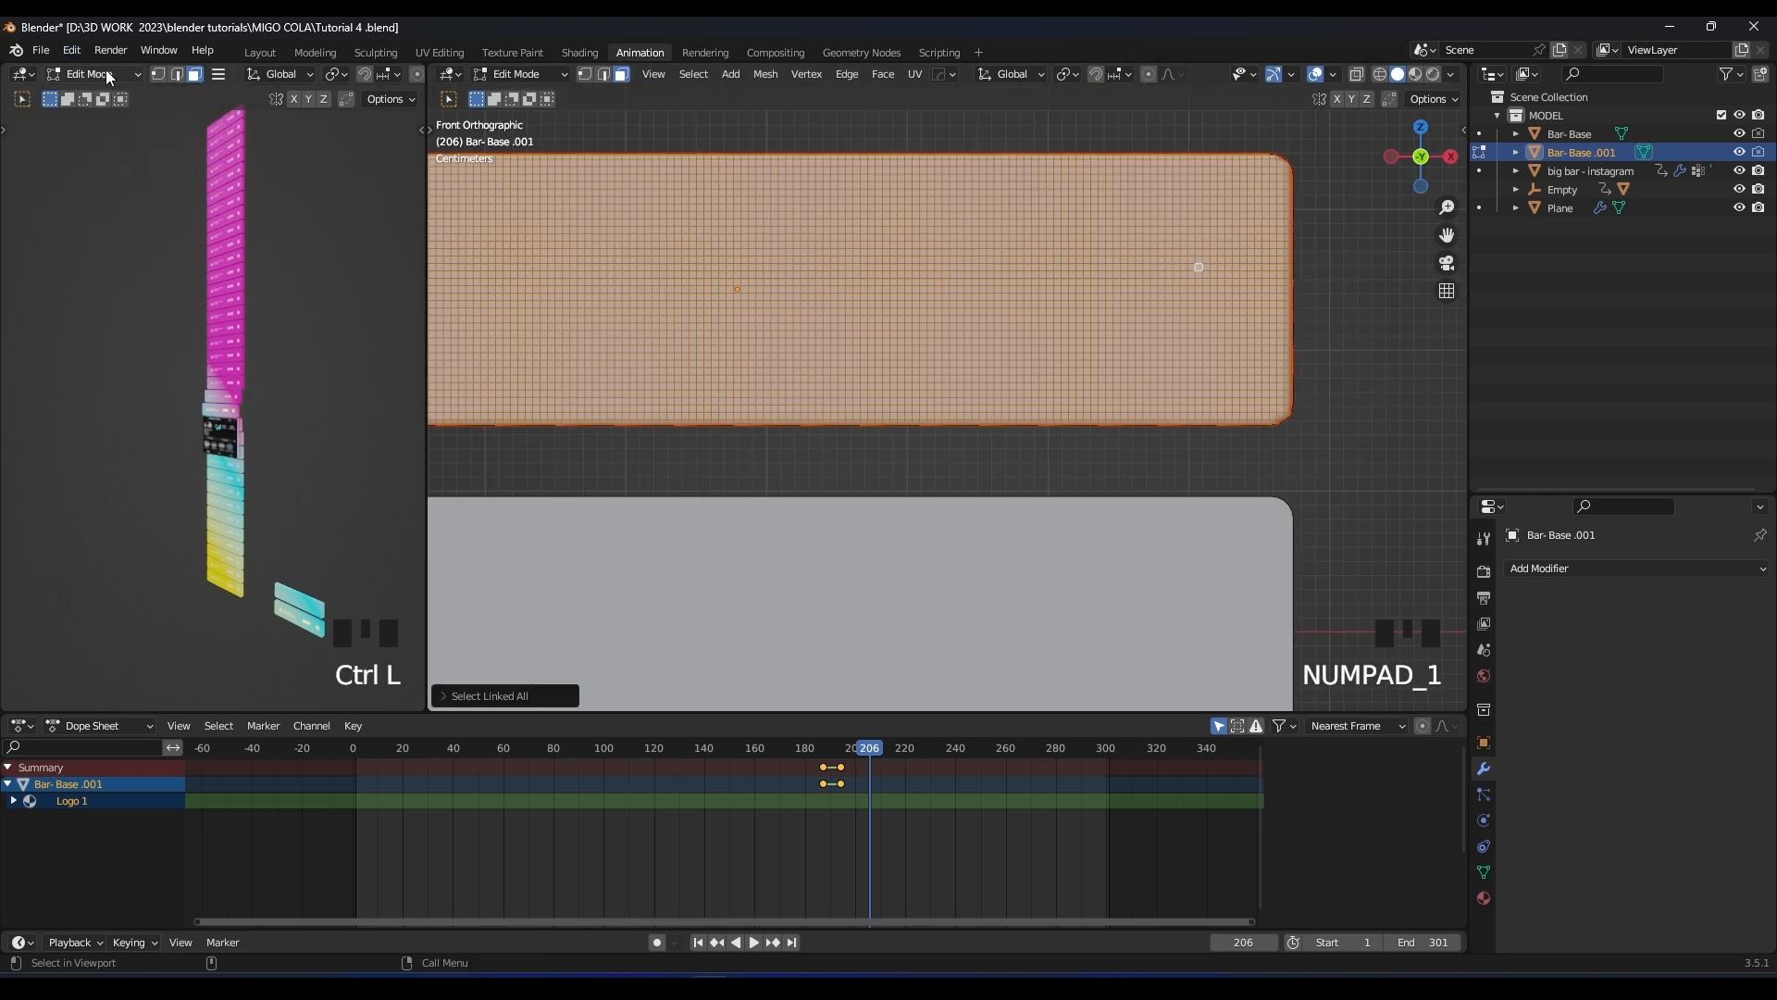
left_click(596, 55)
scroll(892, 304, "up", 1)
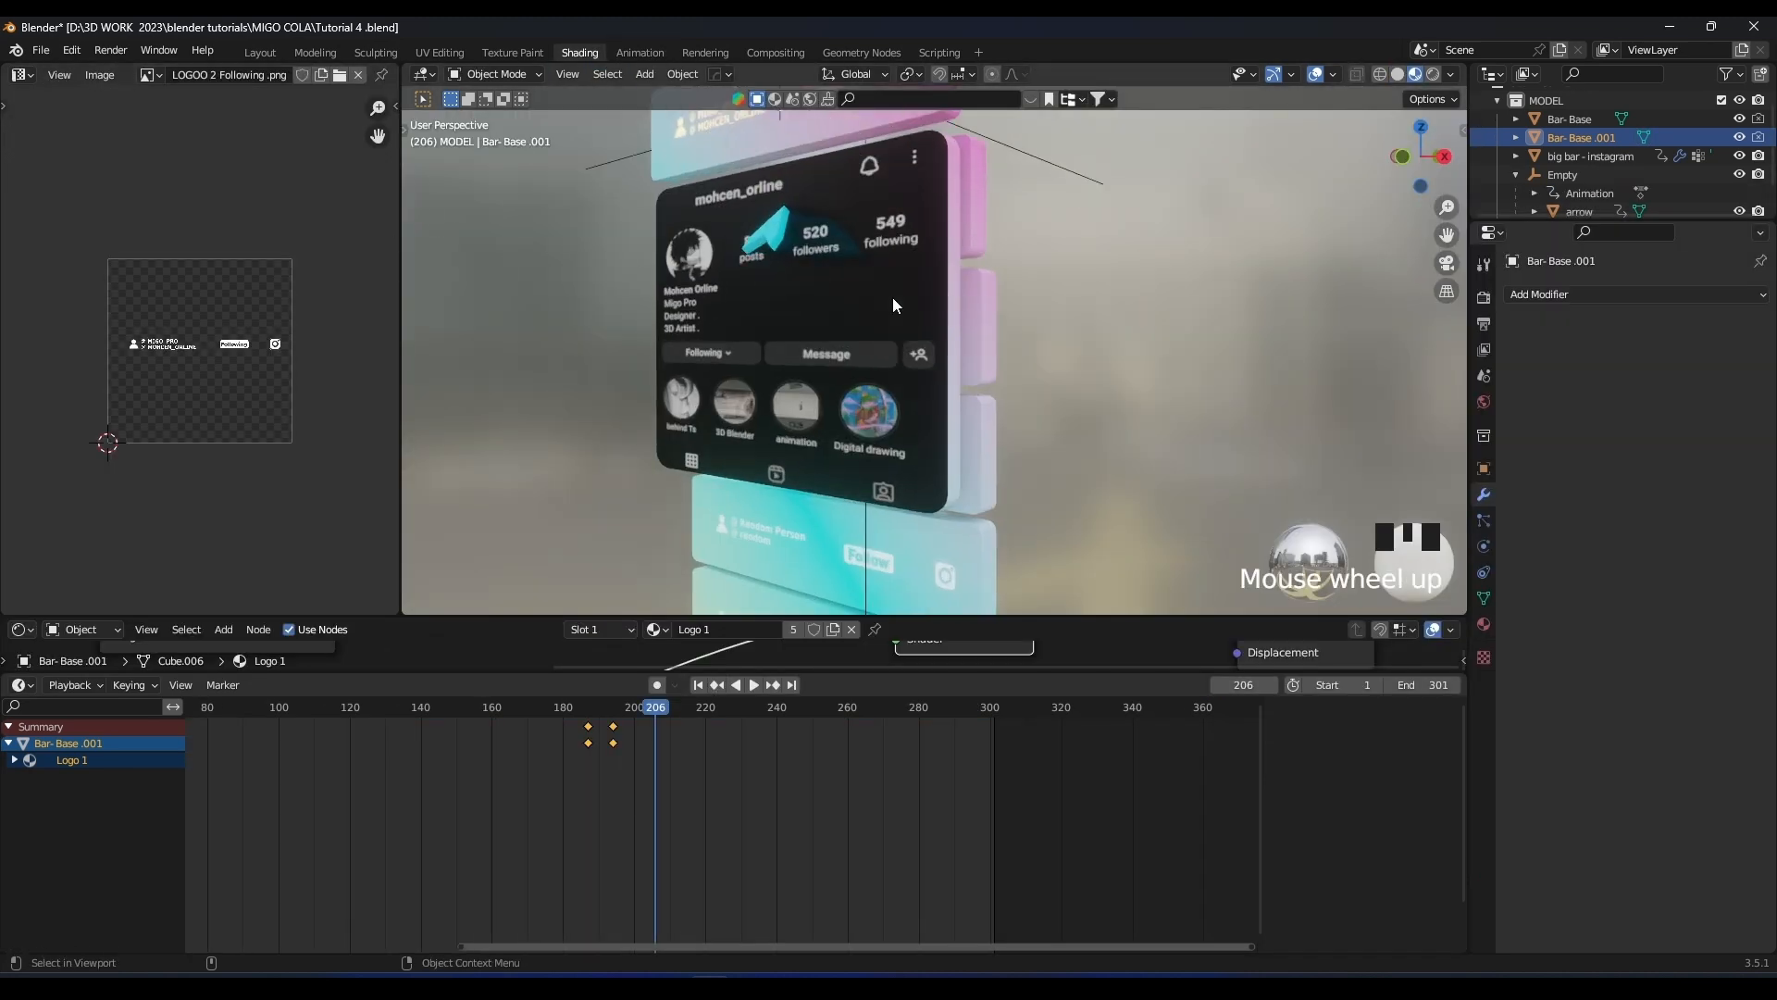
key("KP_Decimal")
key("KP_1")
scroll(947, 308, "up", 3)
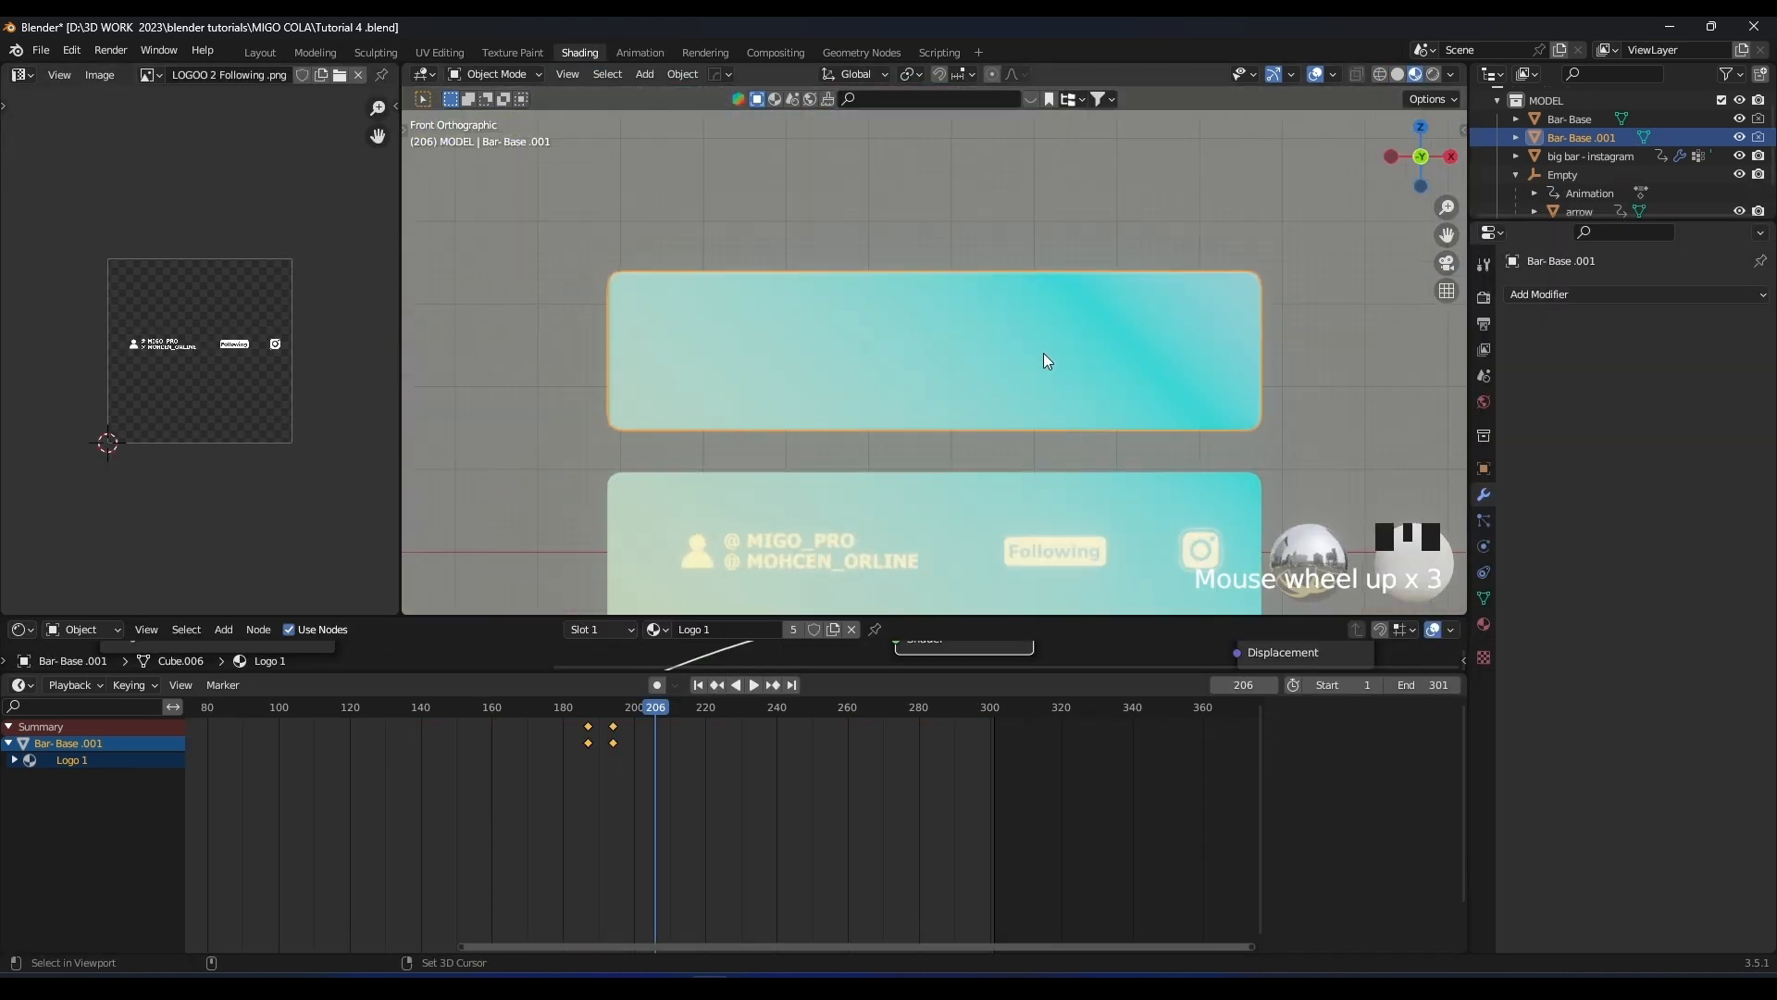
scroll(1055, 380, "down", 2, "shift")
scroll(629, 308, "up", 1)
key("Tab")
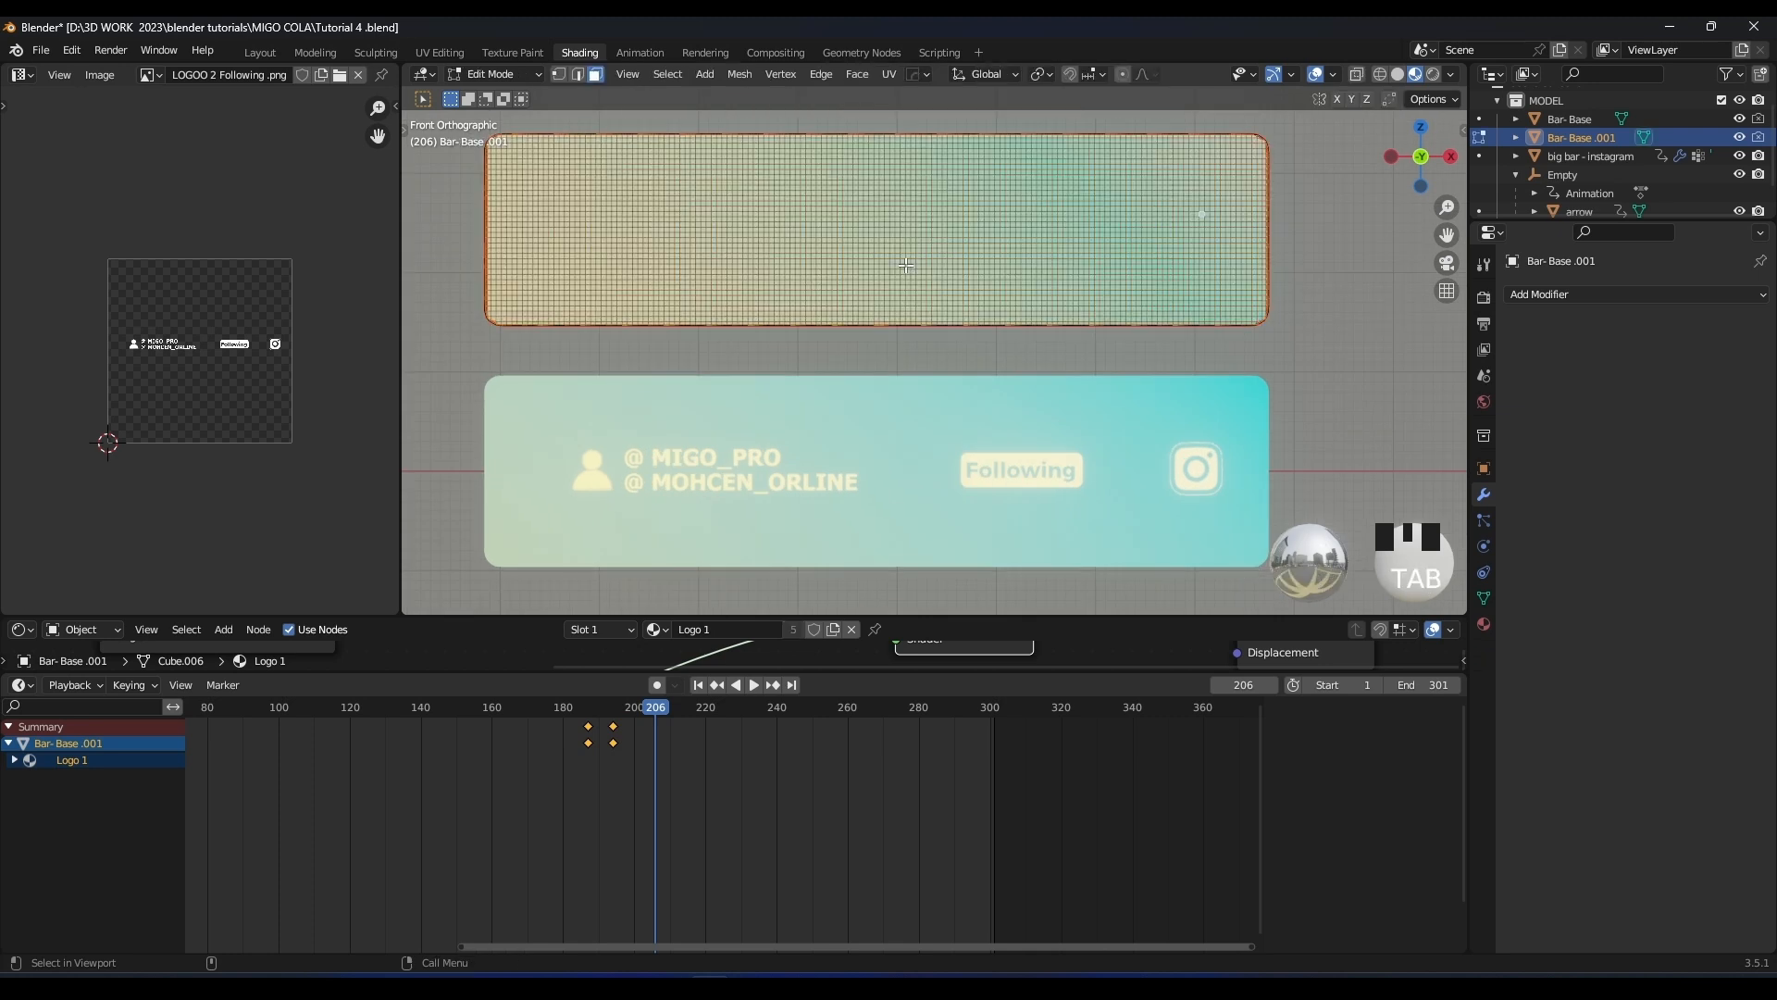
key("u")
left_click(905, 265)
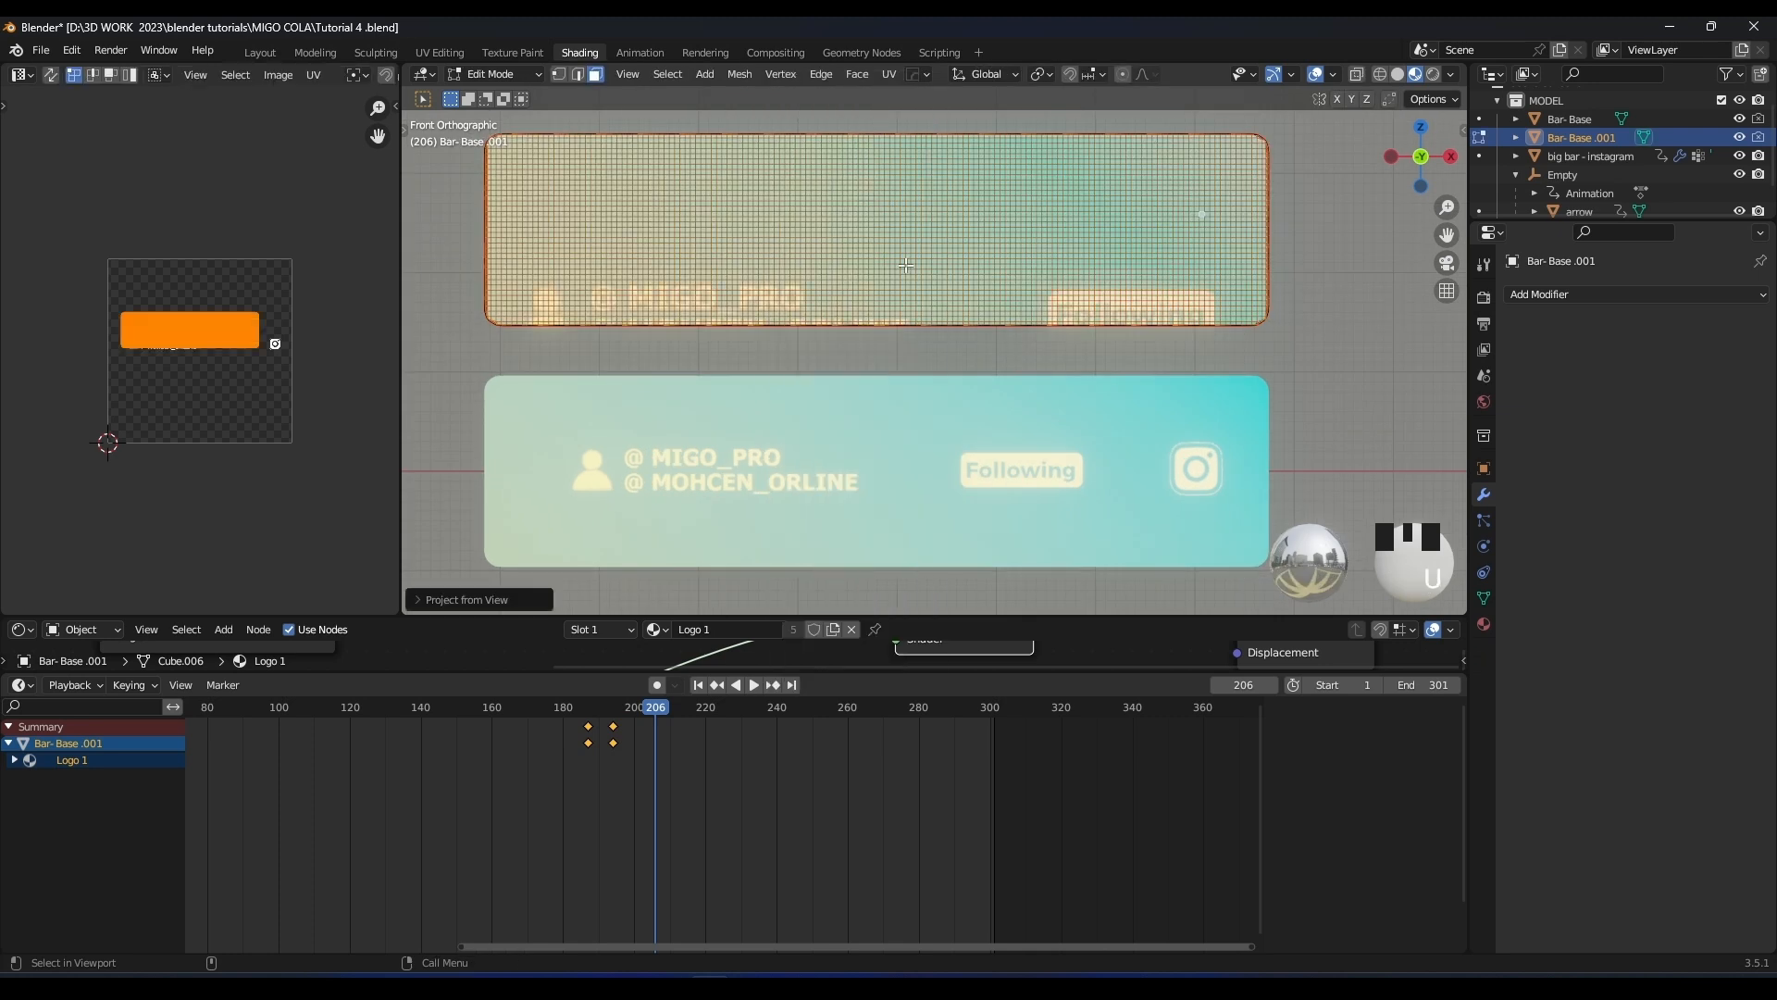
Position the UV island over the logo in the image and scale it up about 1.38 times
scroll(305, 331, "up", 2)
key("g")
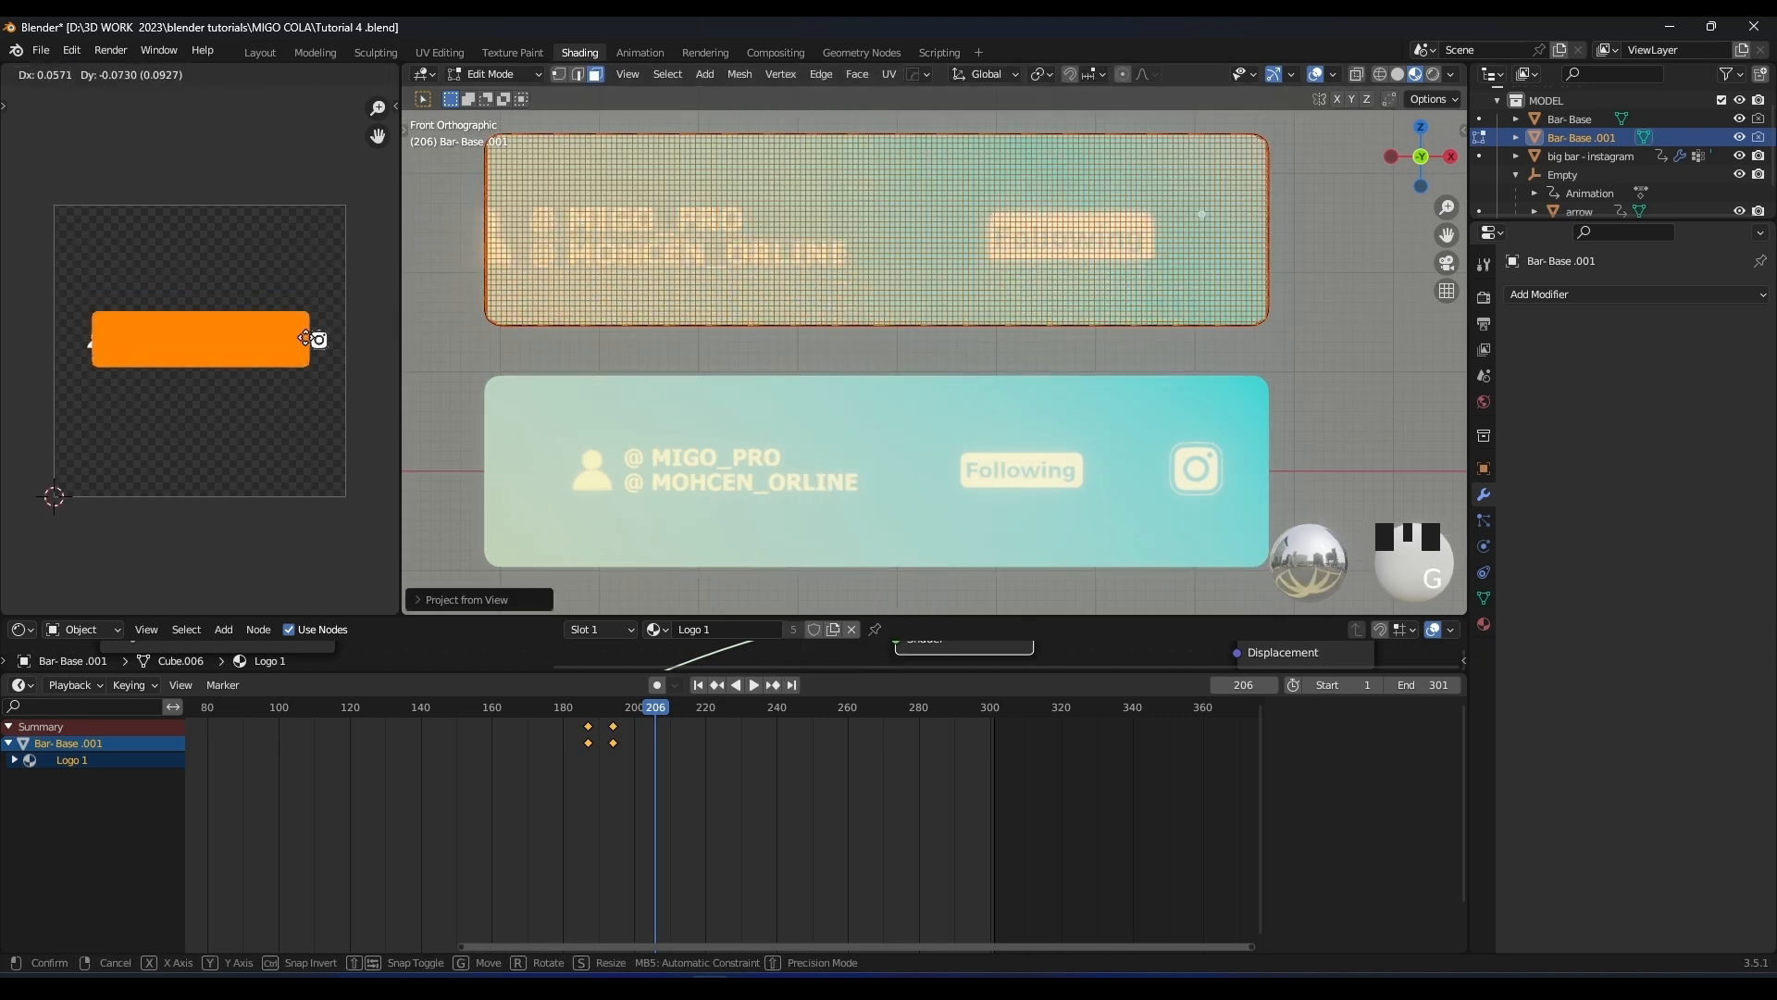
left_click(307, 332)
key("s")
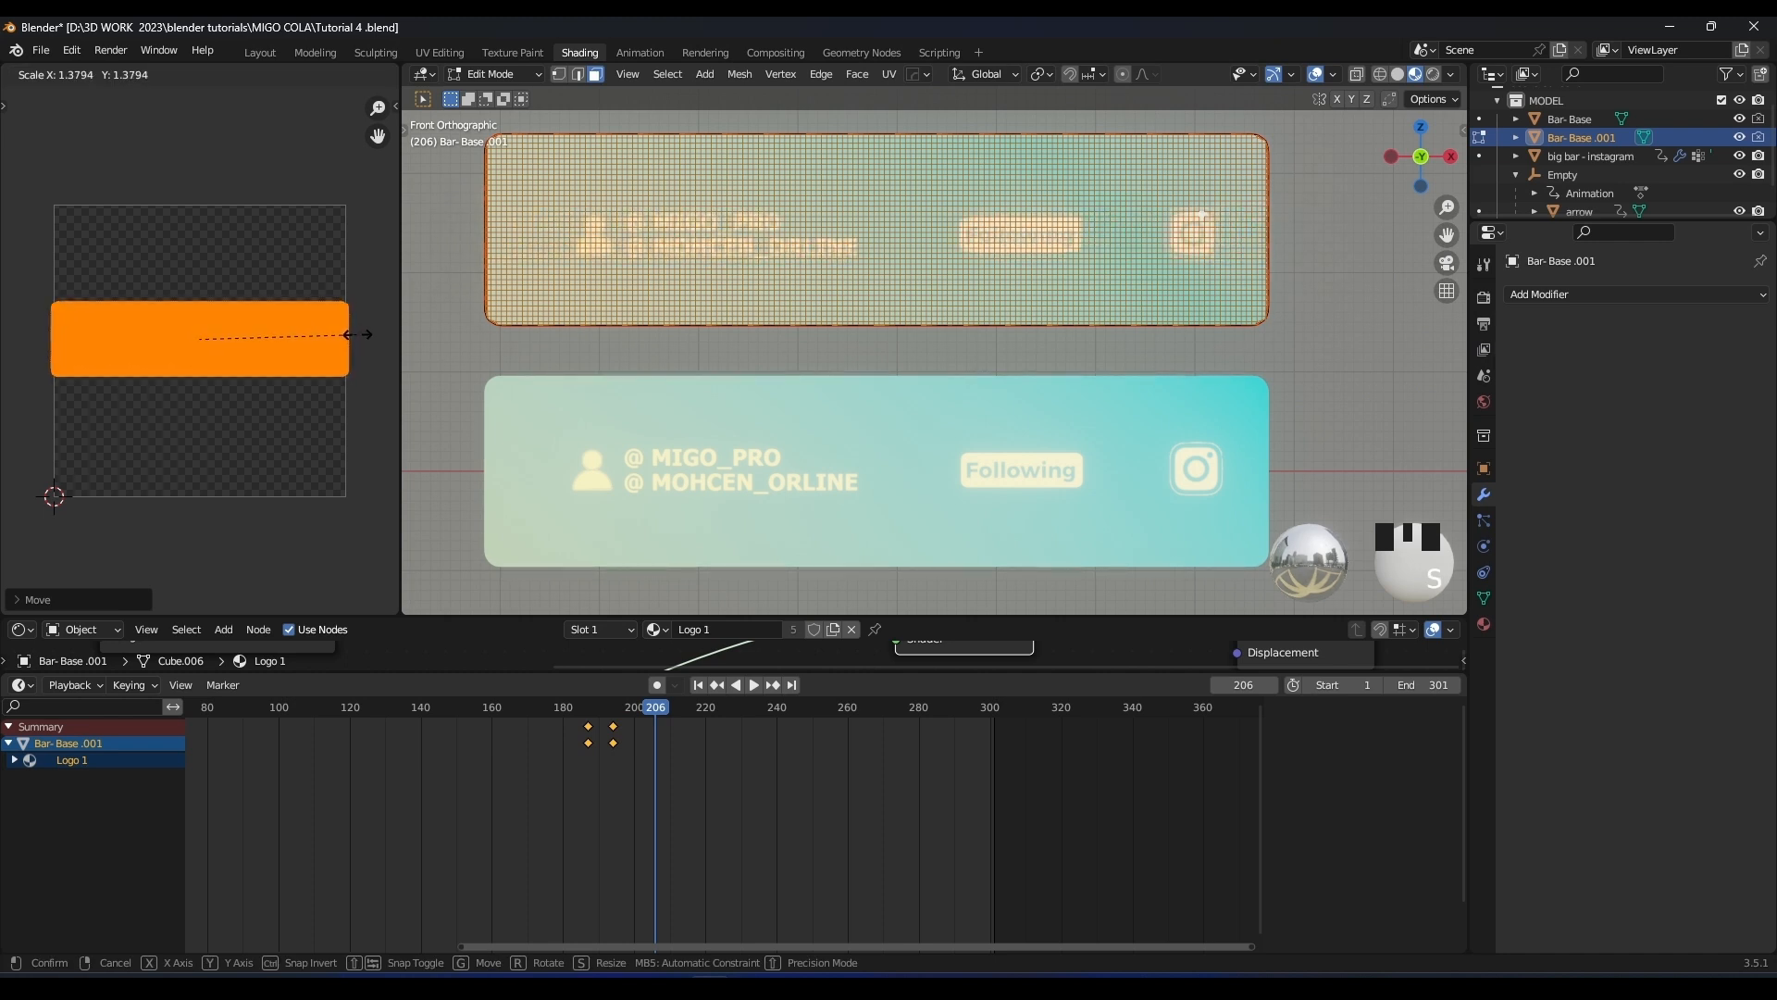
left_click(351, 336)
key("g")
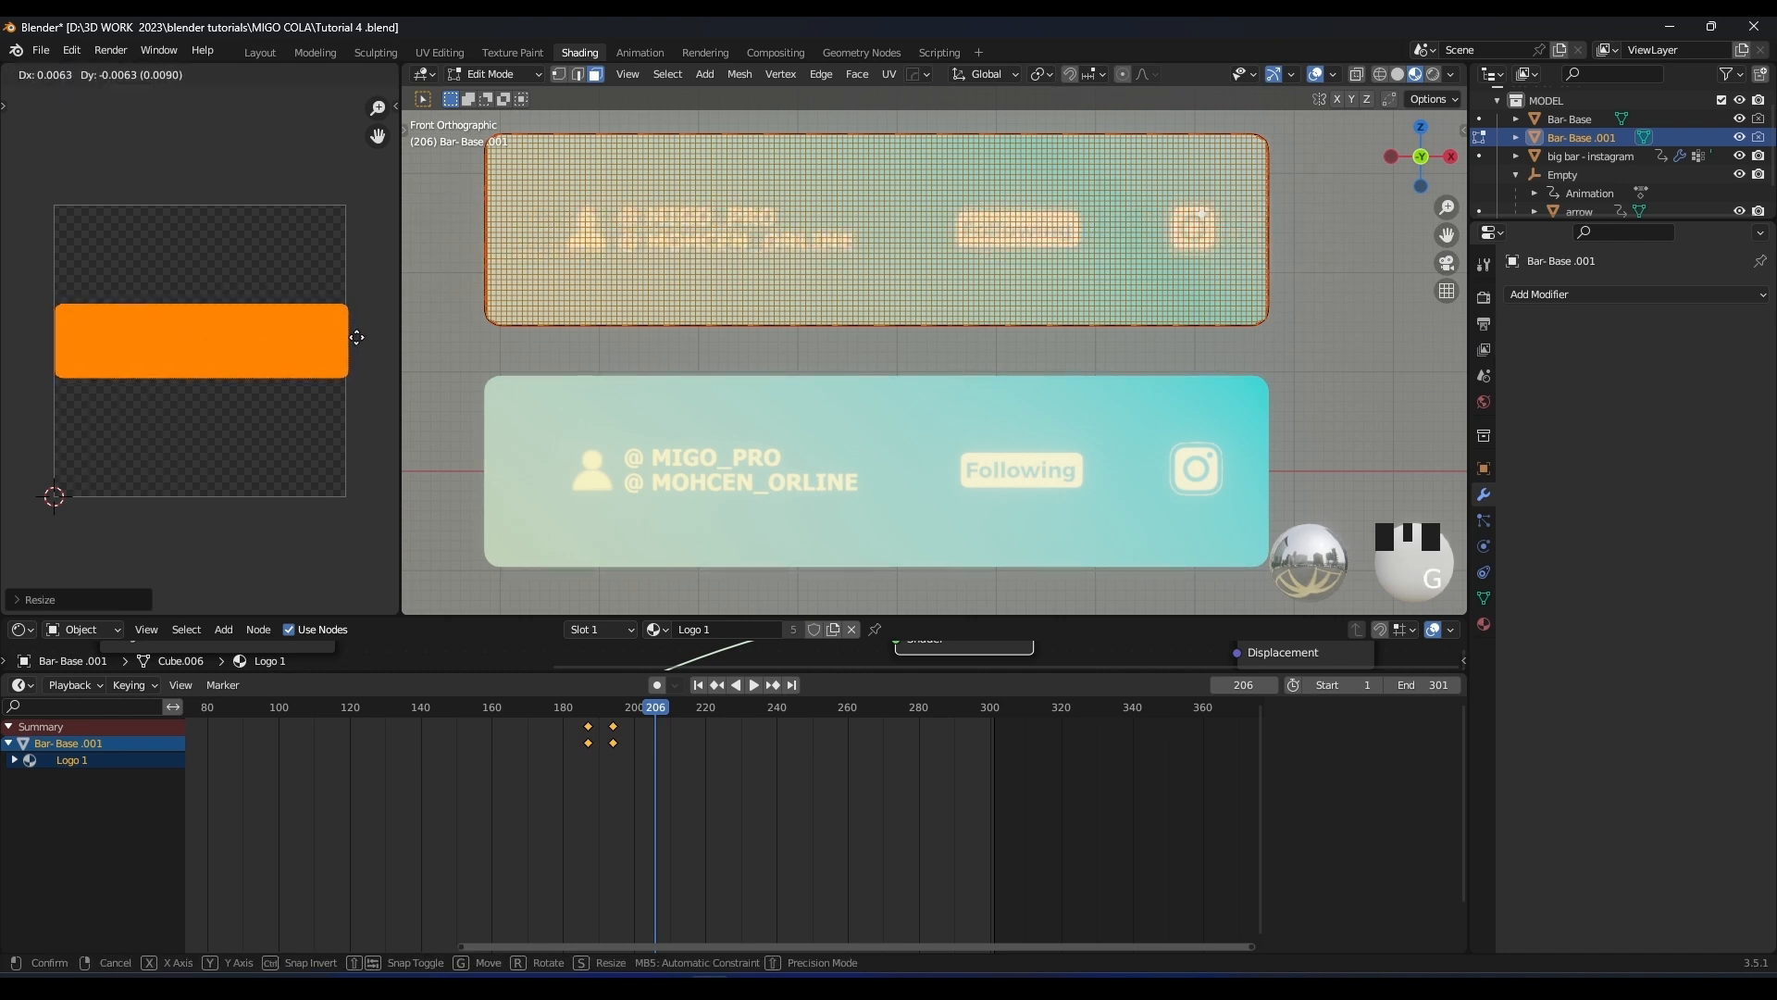
left_click(356, 337)
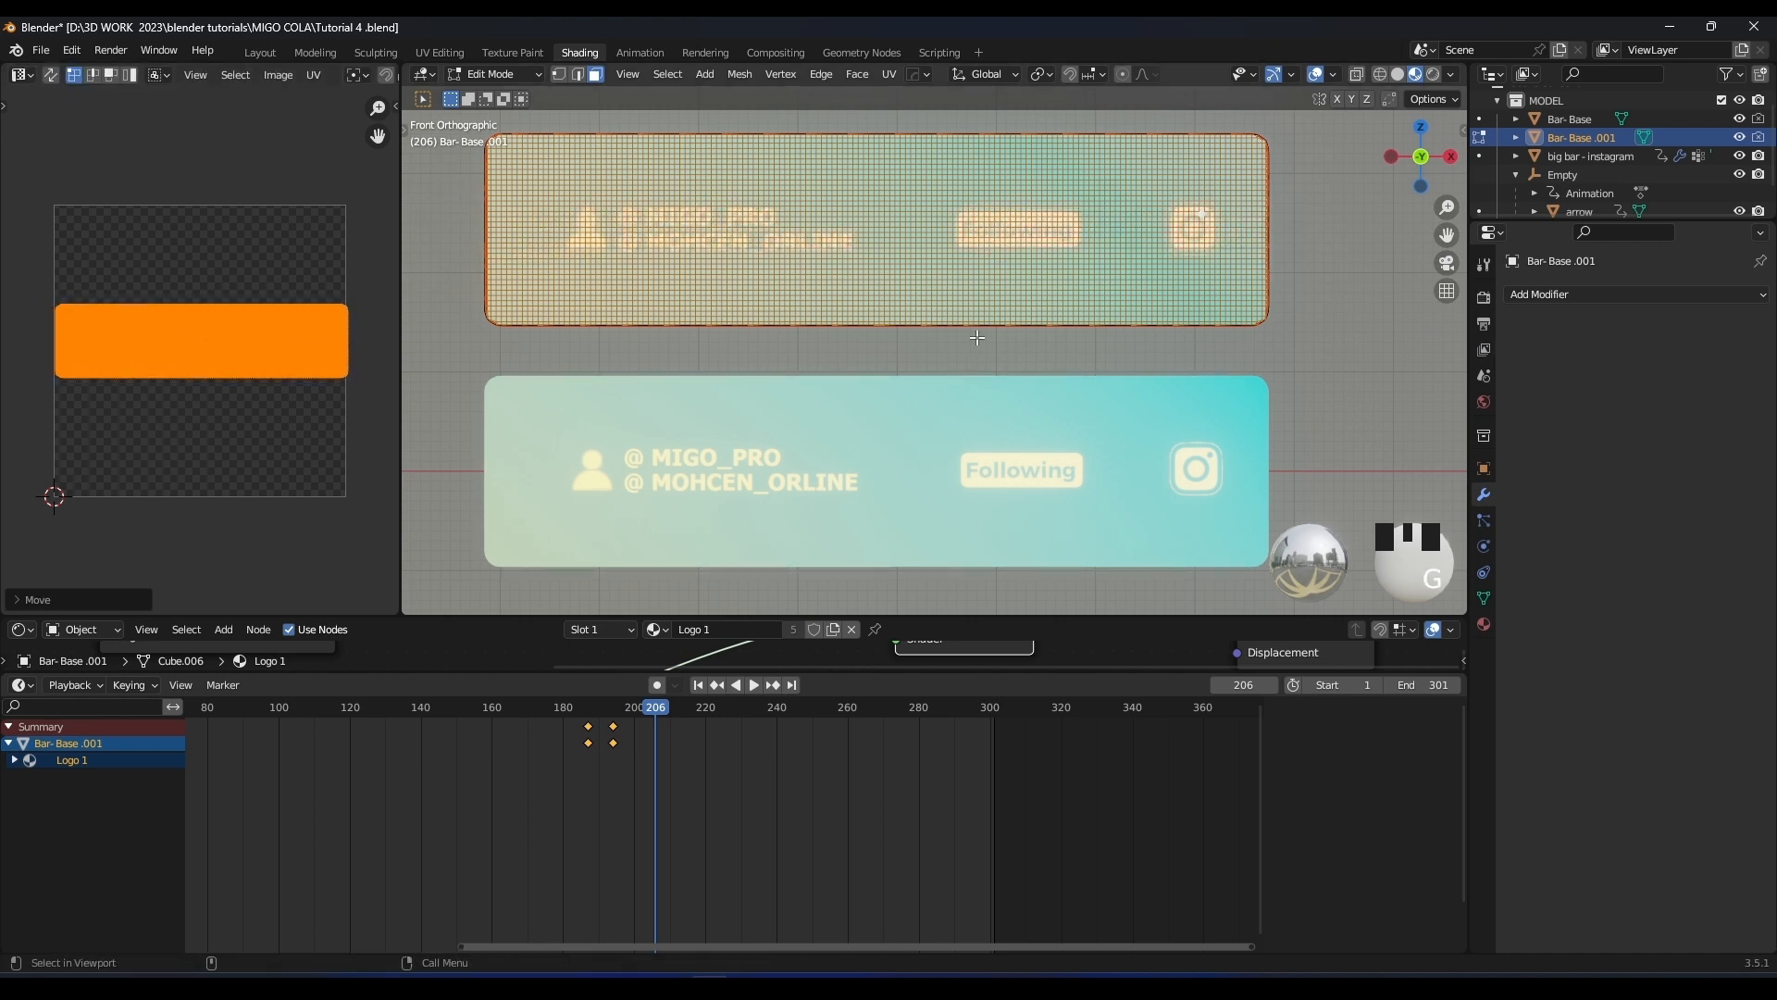
Fine-tune the UV island's position along X so the bar's logo lines up with the original's
key("g")
left_click(355, 326)
key("Tab")
key("Tab")
key("g")
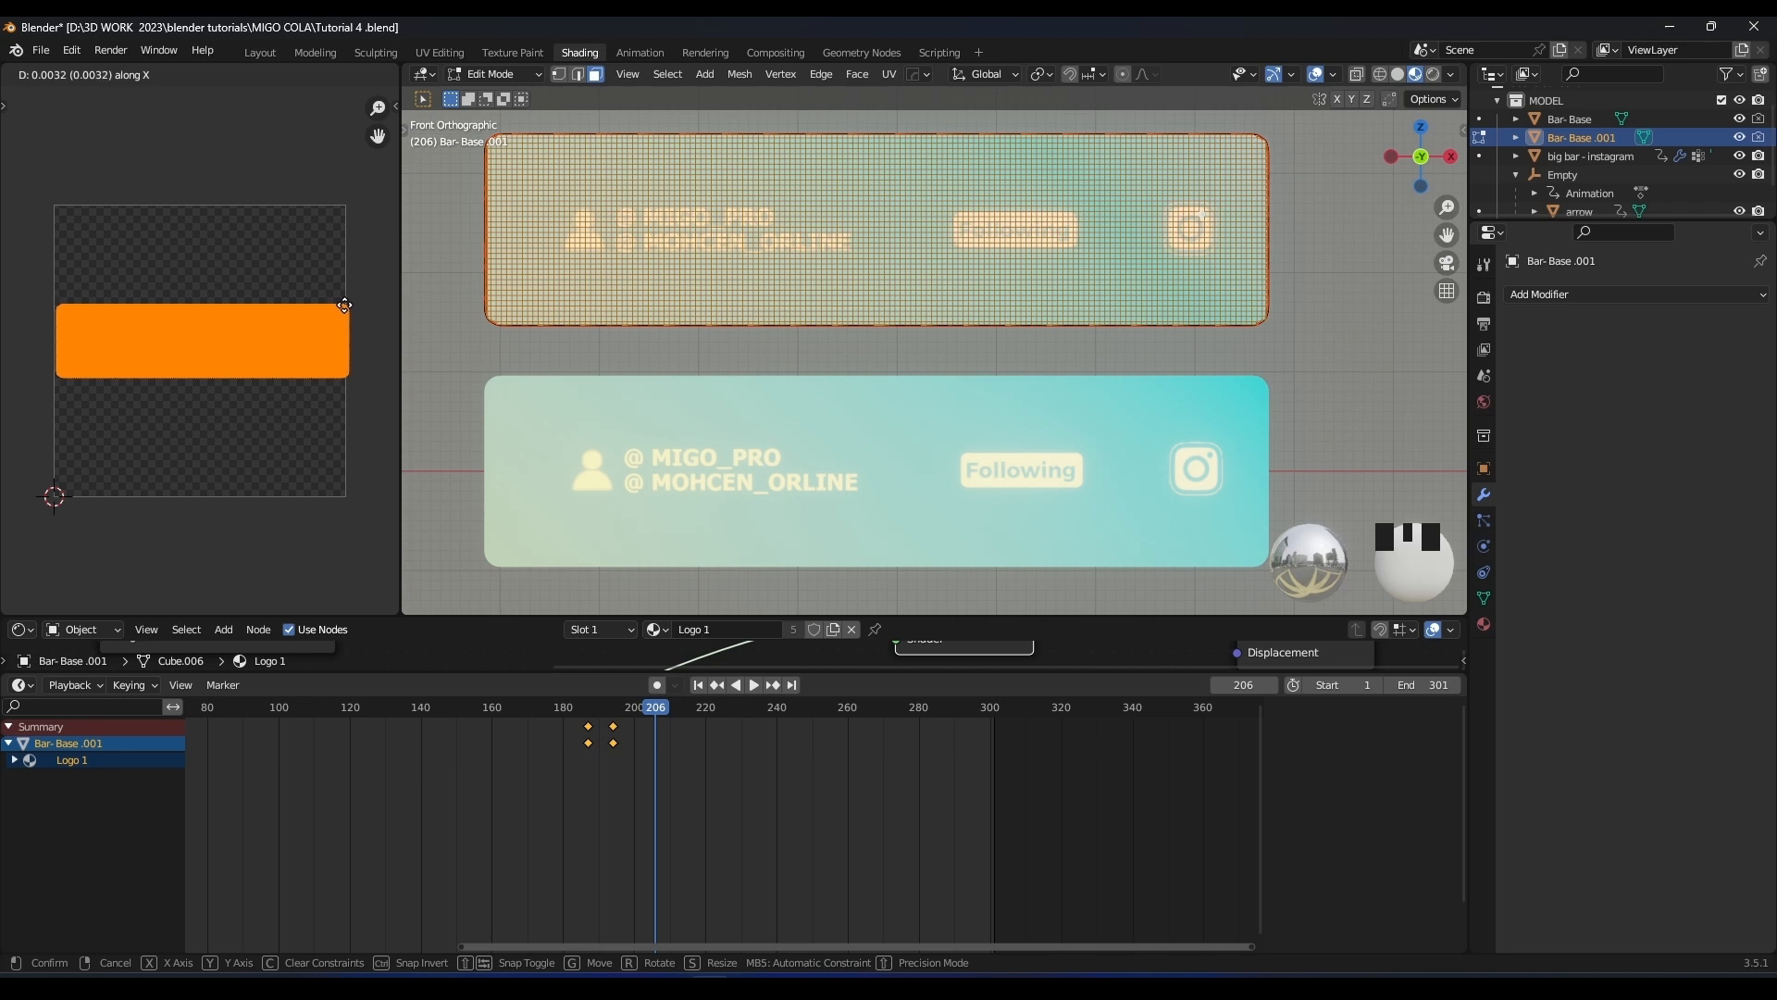
left_click(344, 305)
key("Tab")
Add a Wave modifier to Bar- Base .001, set its width to 0.23 m and preview the animation
middle_click_drag(905, 324, 915, 396)
scroll(833, 335, "down", 2)
scroll(916, 375, "up", 2)
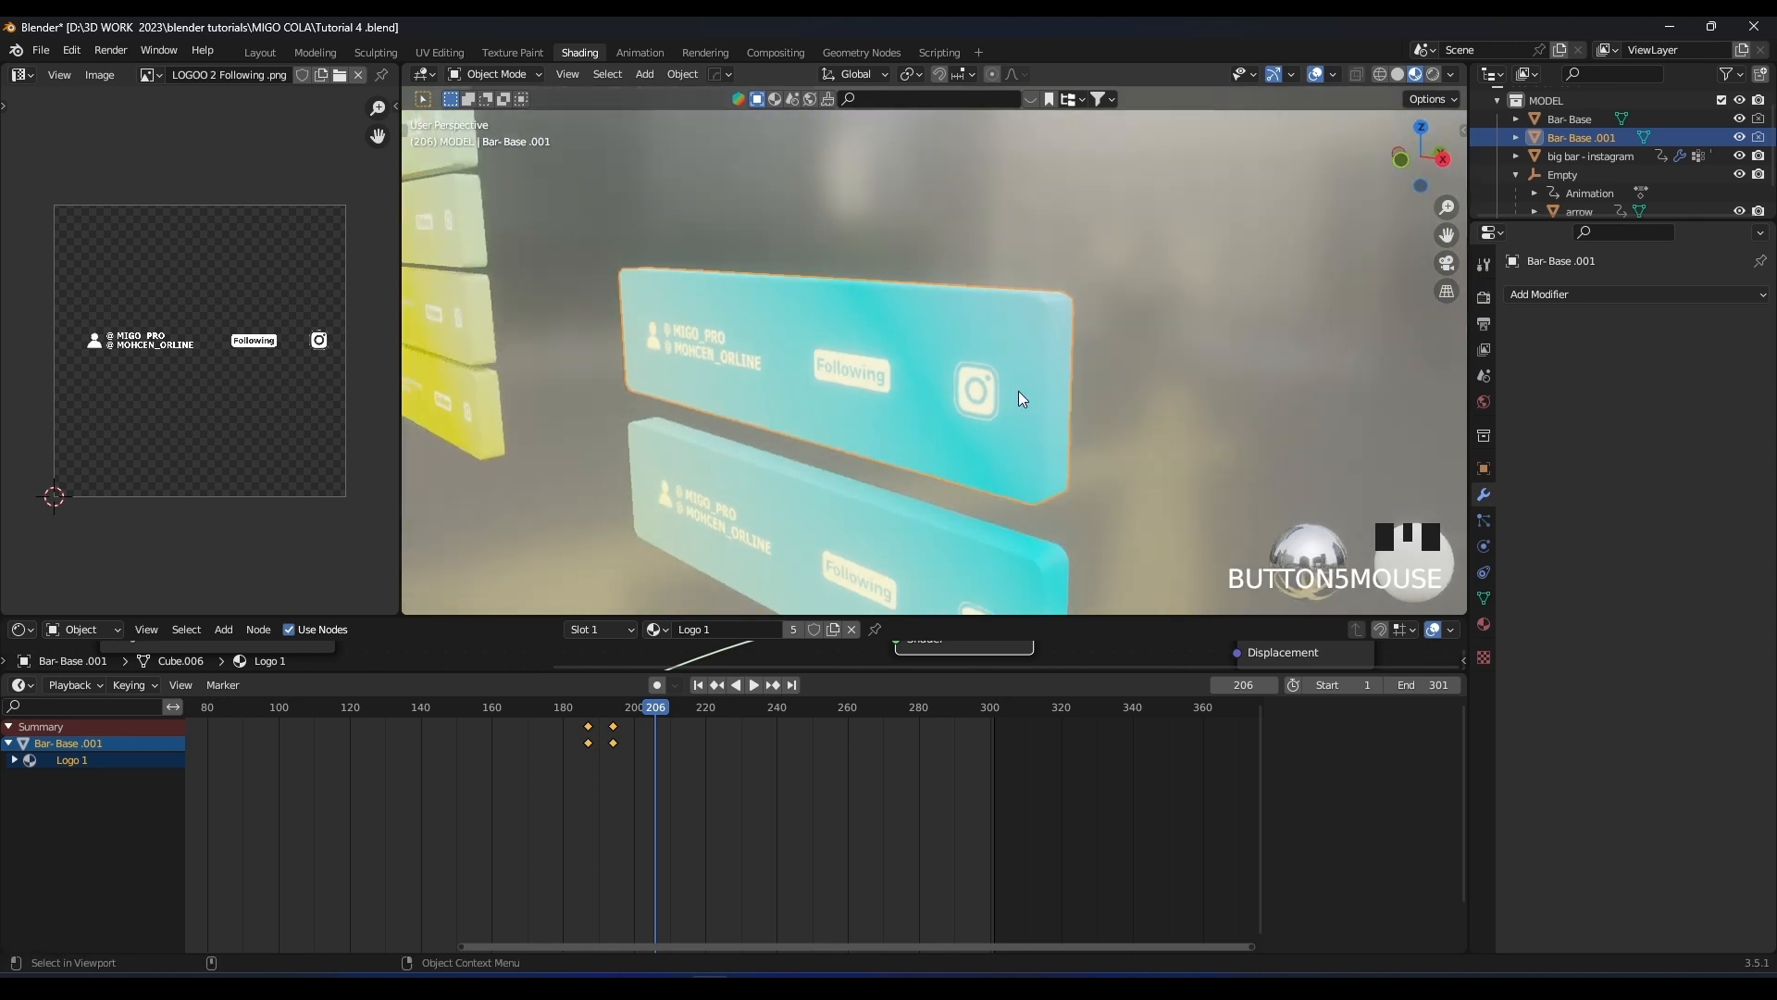
left_click(1520, 297)
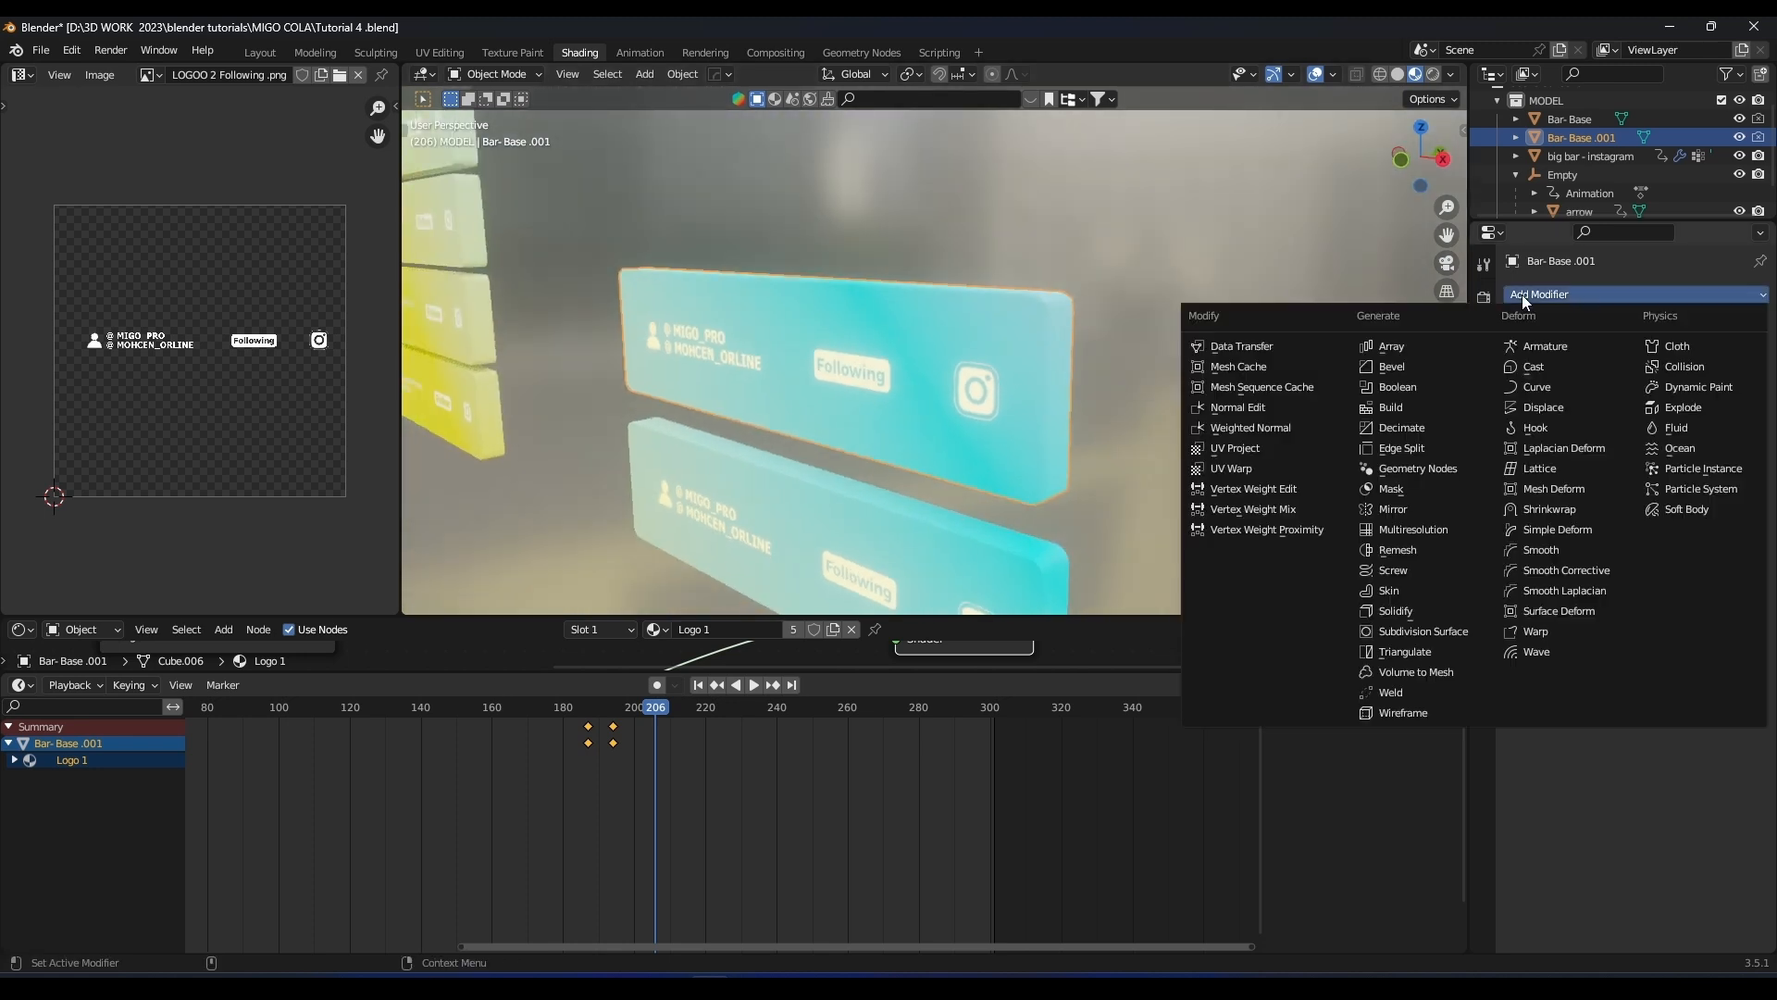
left_click(1538, 654)
scroll(988, 289, "down", 3, "shift")
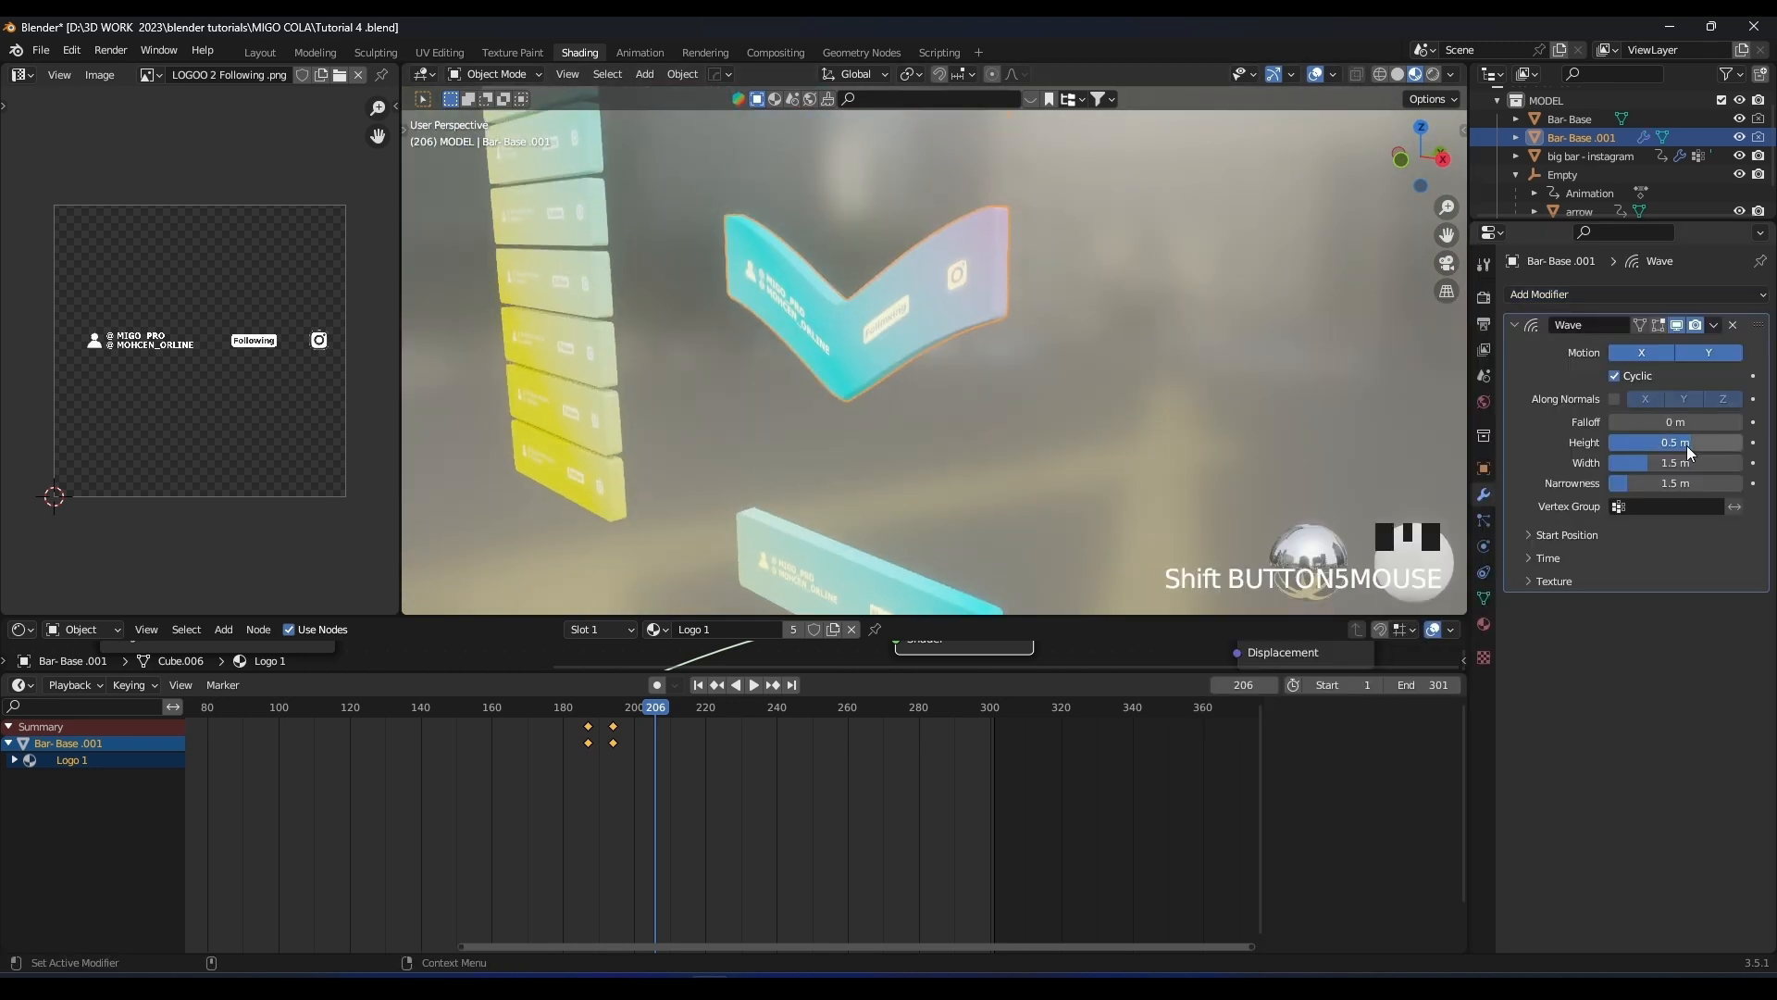
left_click_drag(1656, 462, 1449, 462)
key("space")
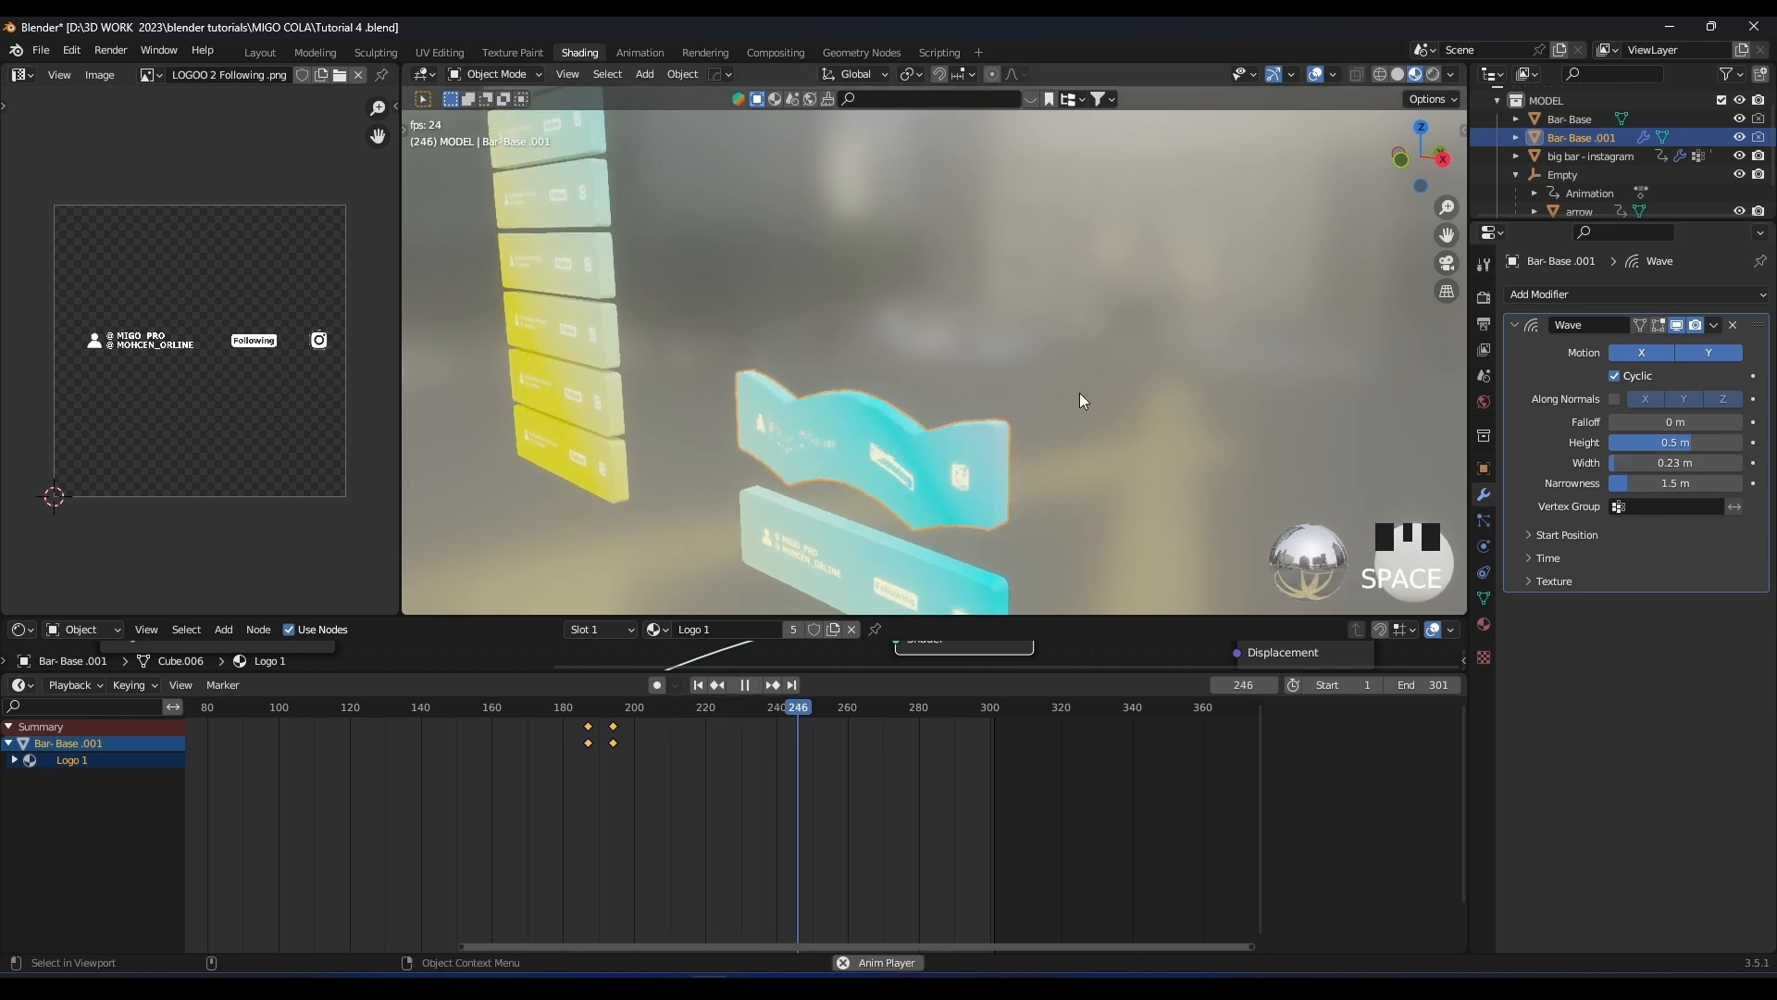
key("space")
scroll(928, 453, "up", 2)
middle_click_drag(905, 414, 803, 309)
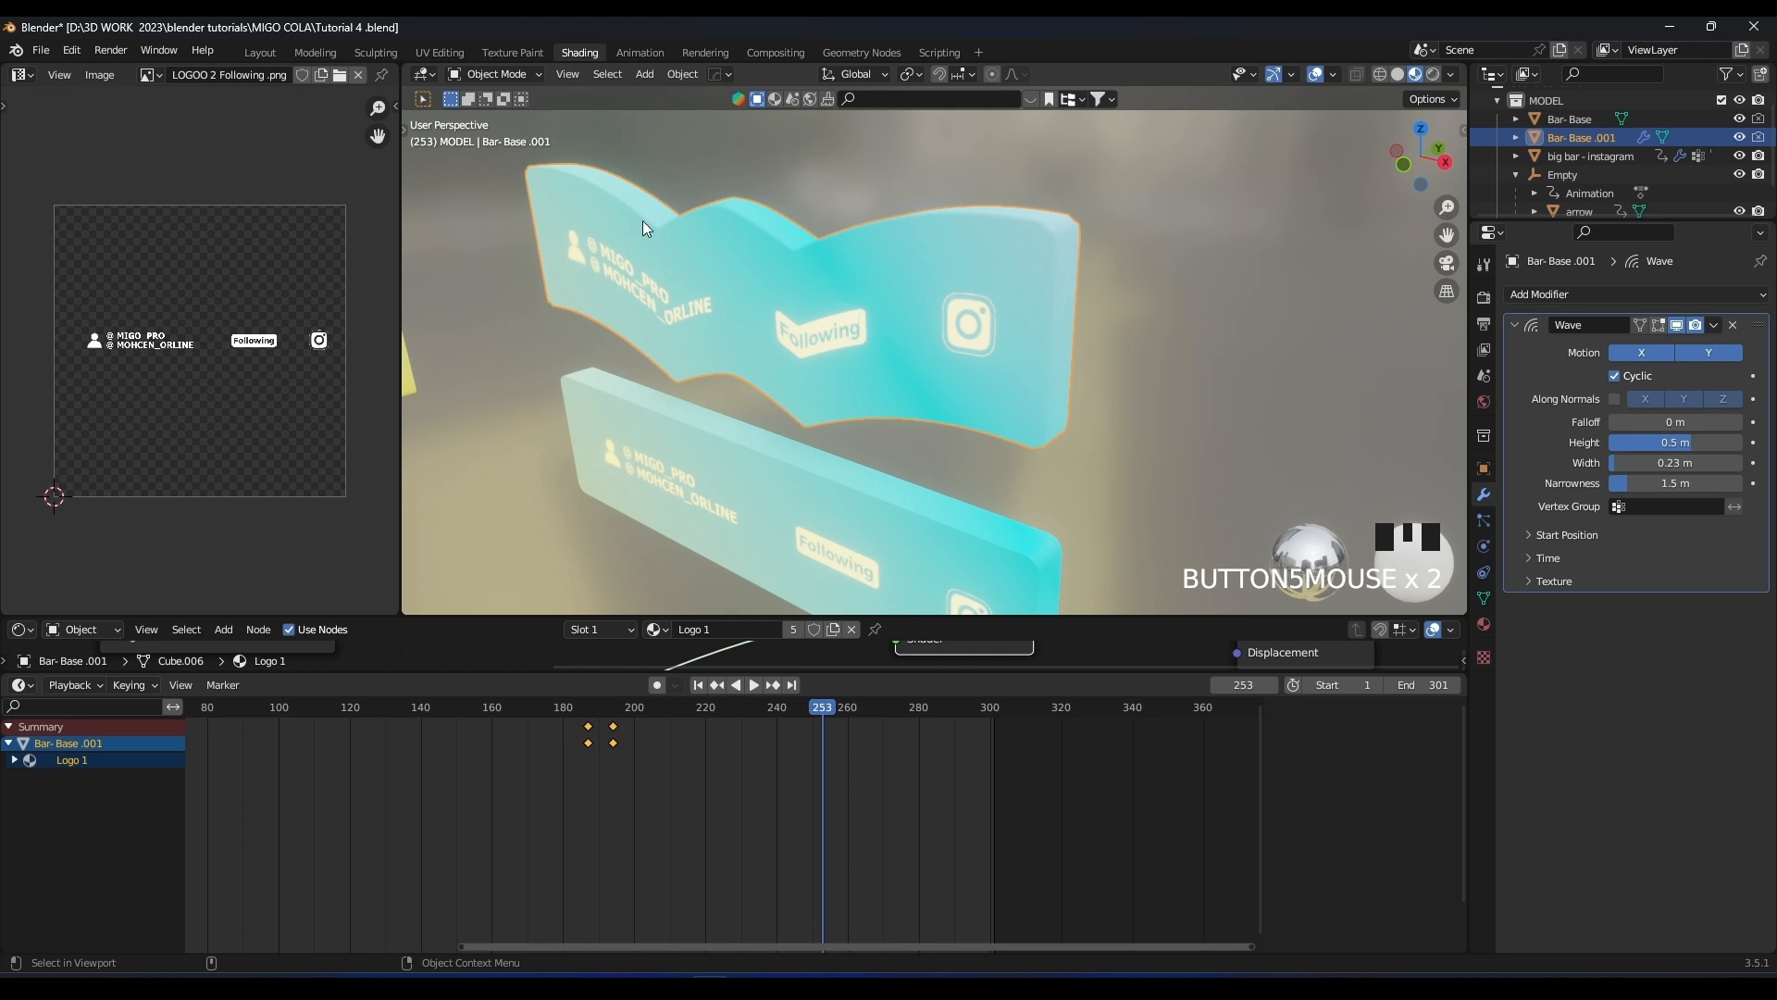
Try the Wave modifier's X and Y motion and Along Normals axis options during playback
key("space")
left_click(1662, 349)
left_click(1698, 351)
left_click(1698, 352)
left_click(1635, 352)
left_click(1614, 399)
left_click(1644, 399)
left_click(1684, 399)
left_click(1720, 399)
left_click(1684, 398)
left_click(1643, 399)
left_click(1684, 399)
left_click(1720, 399)
left_click(1684, 399)
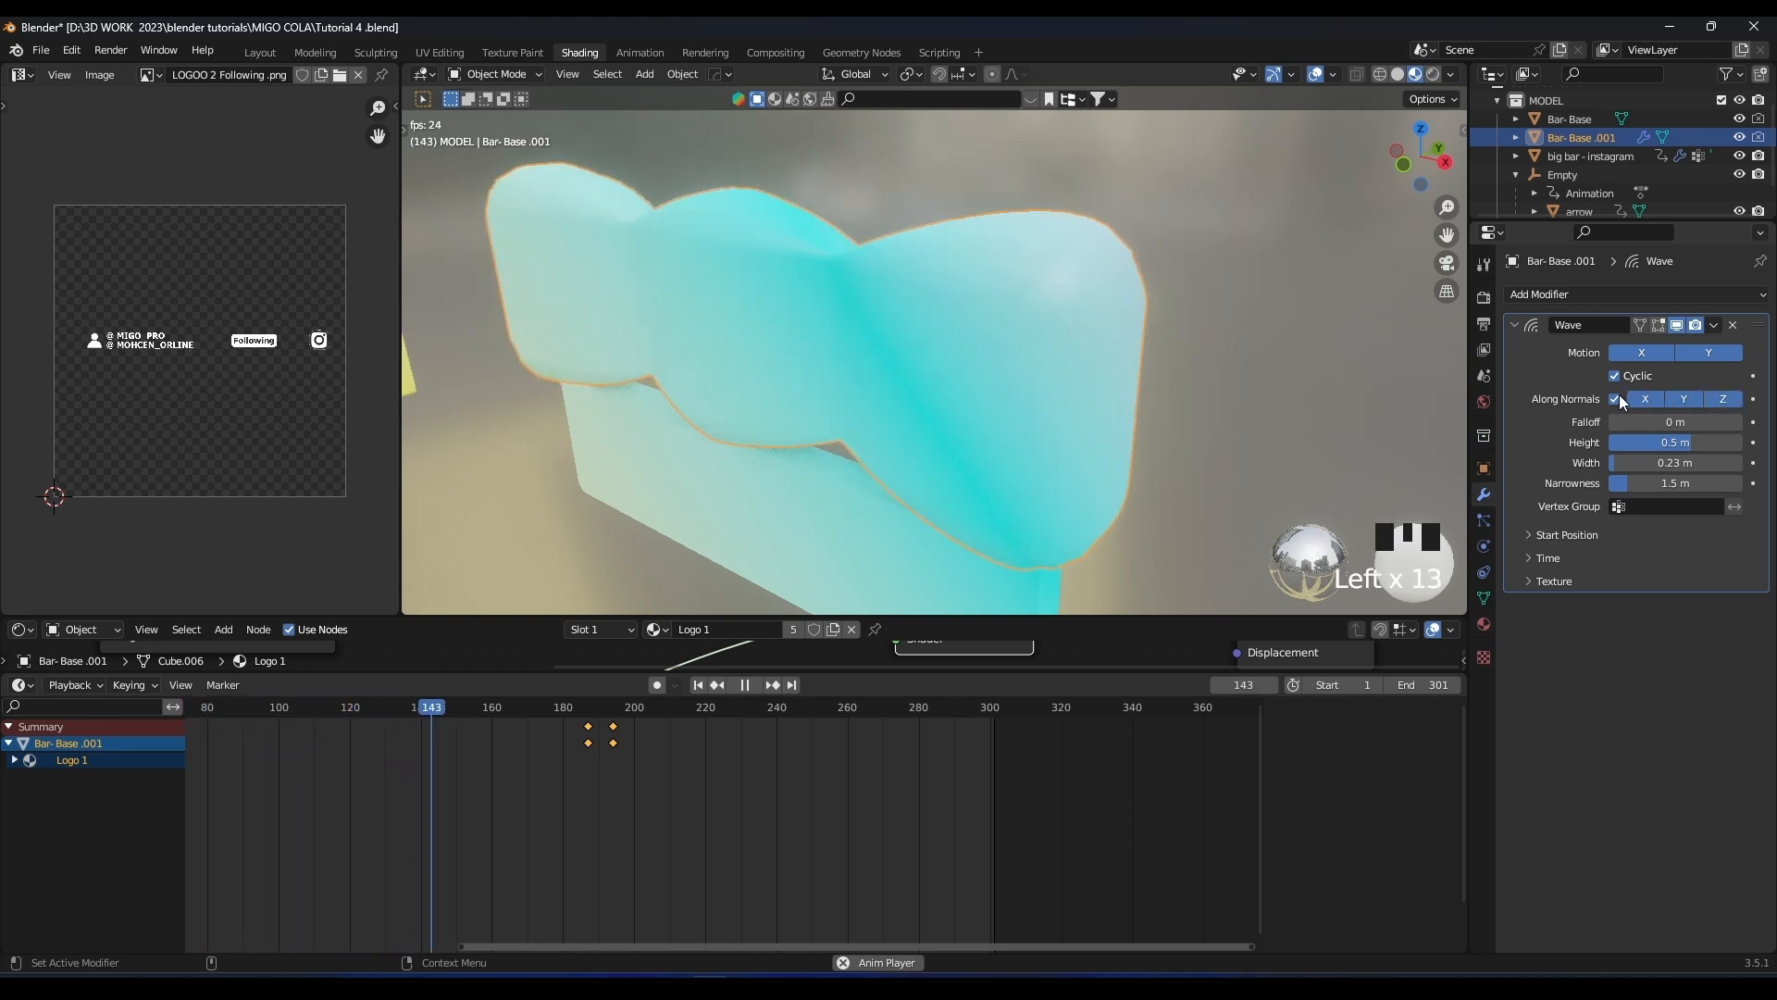
left_click(1615, 399)
key("space")
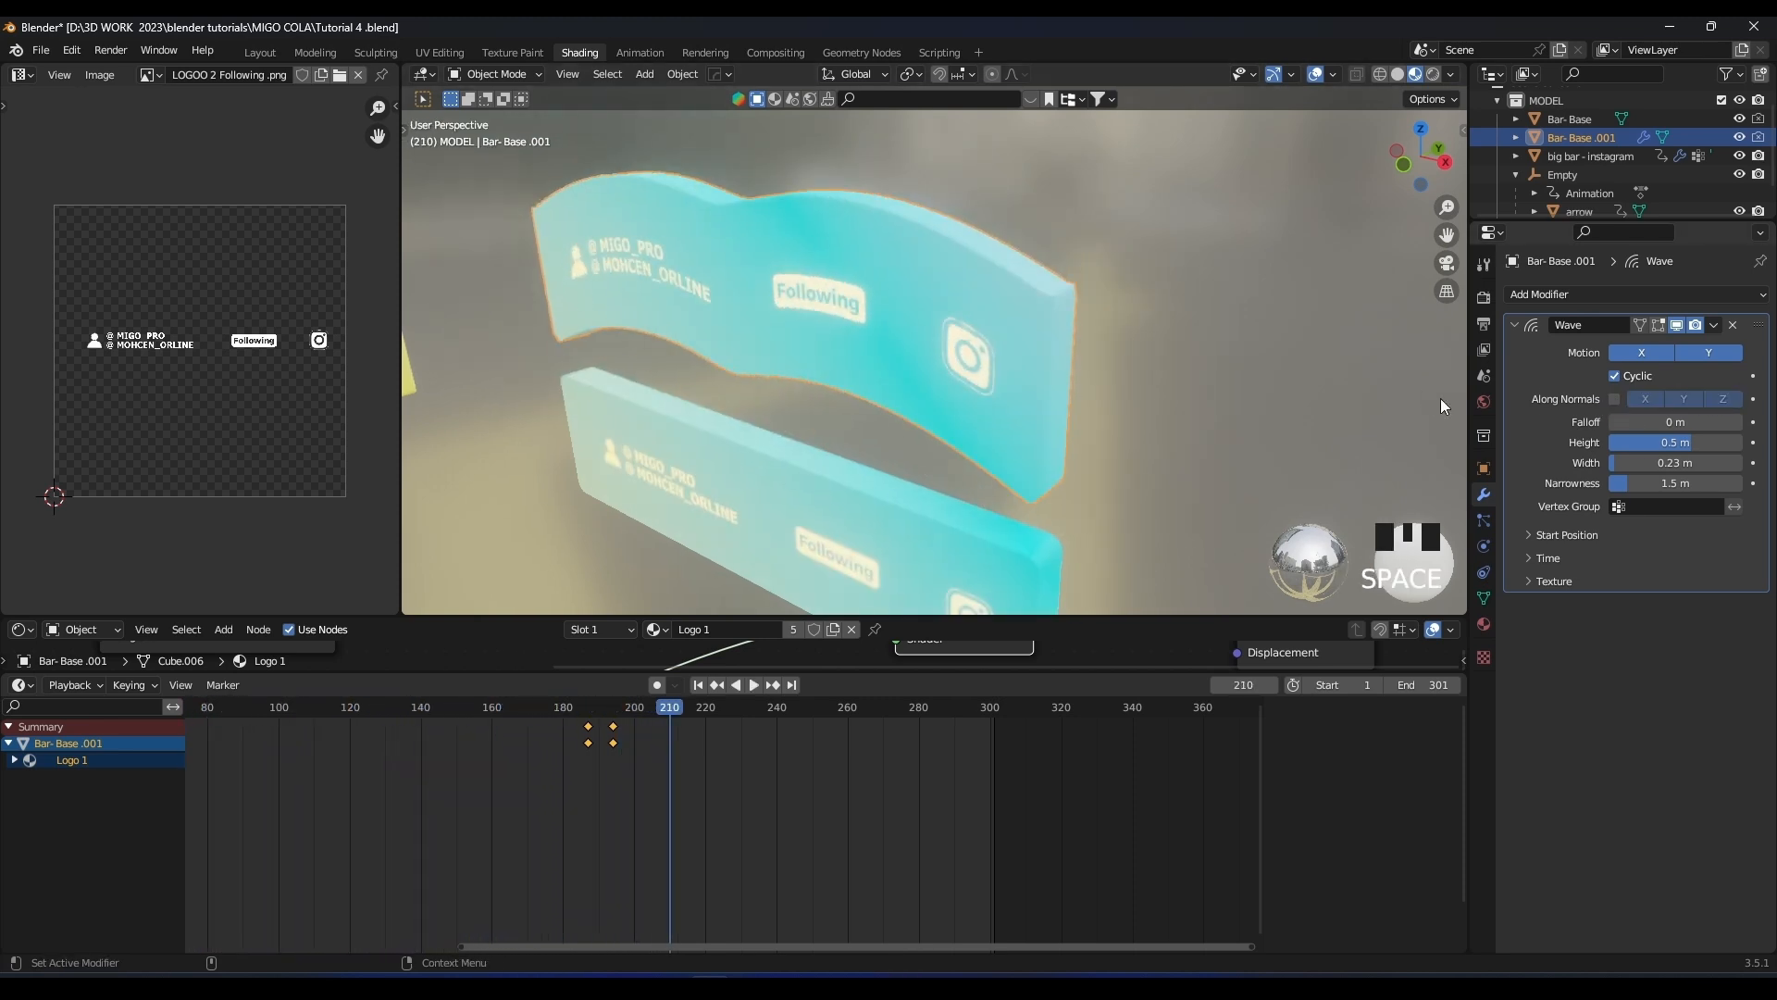
Go to frame 180 and rotate Bar- Base .001 by -90° about the X axis
left_click_drag(608, 712, 563, 713)
middle_click_drag(991, 408, 1001, 370)
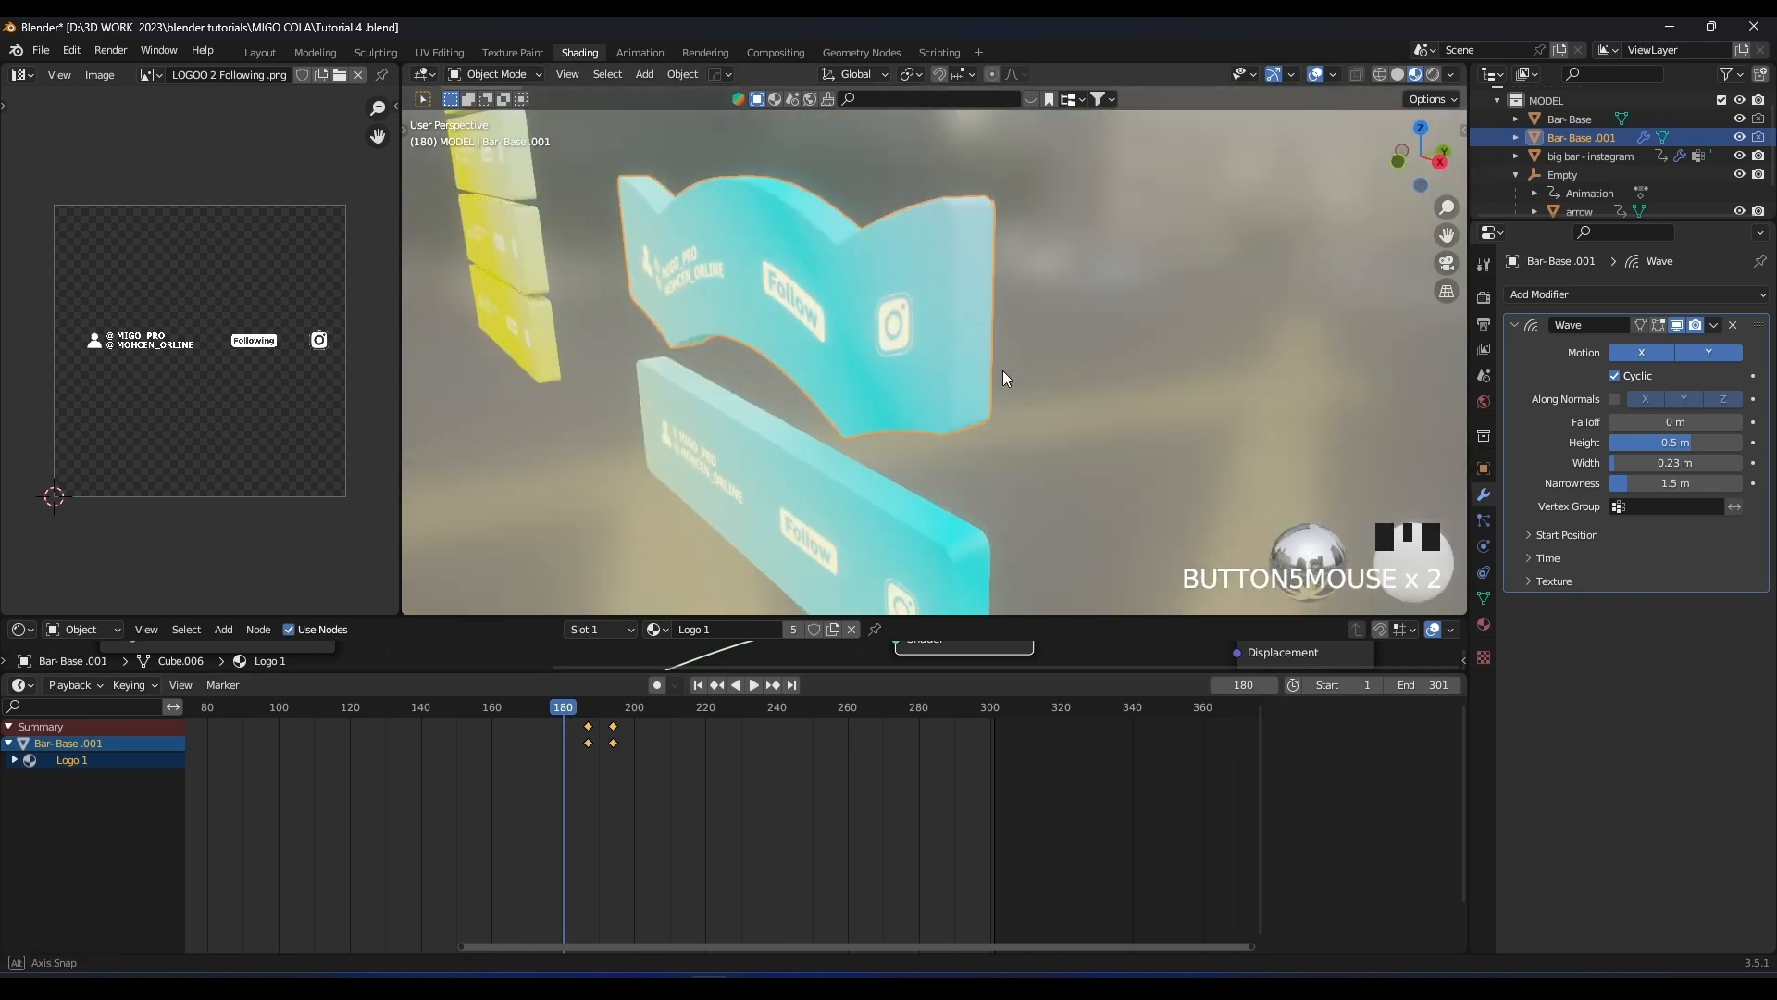
type("rx90r")
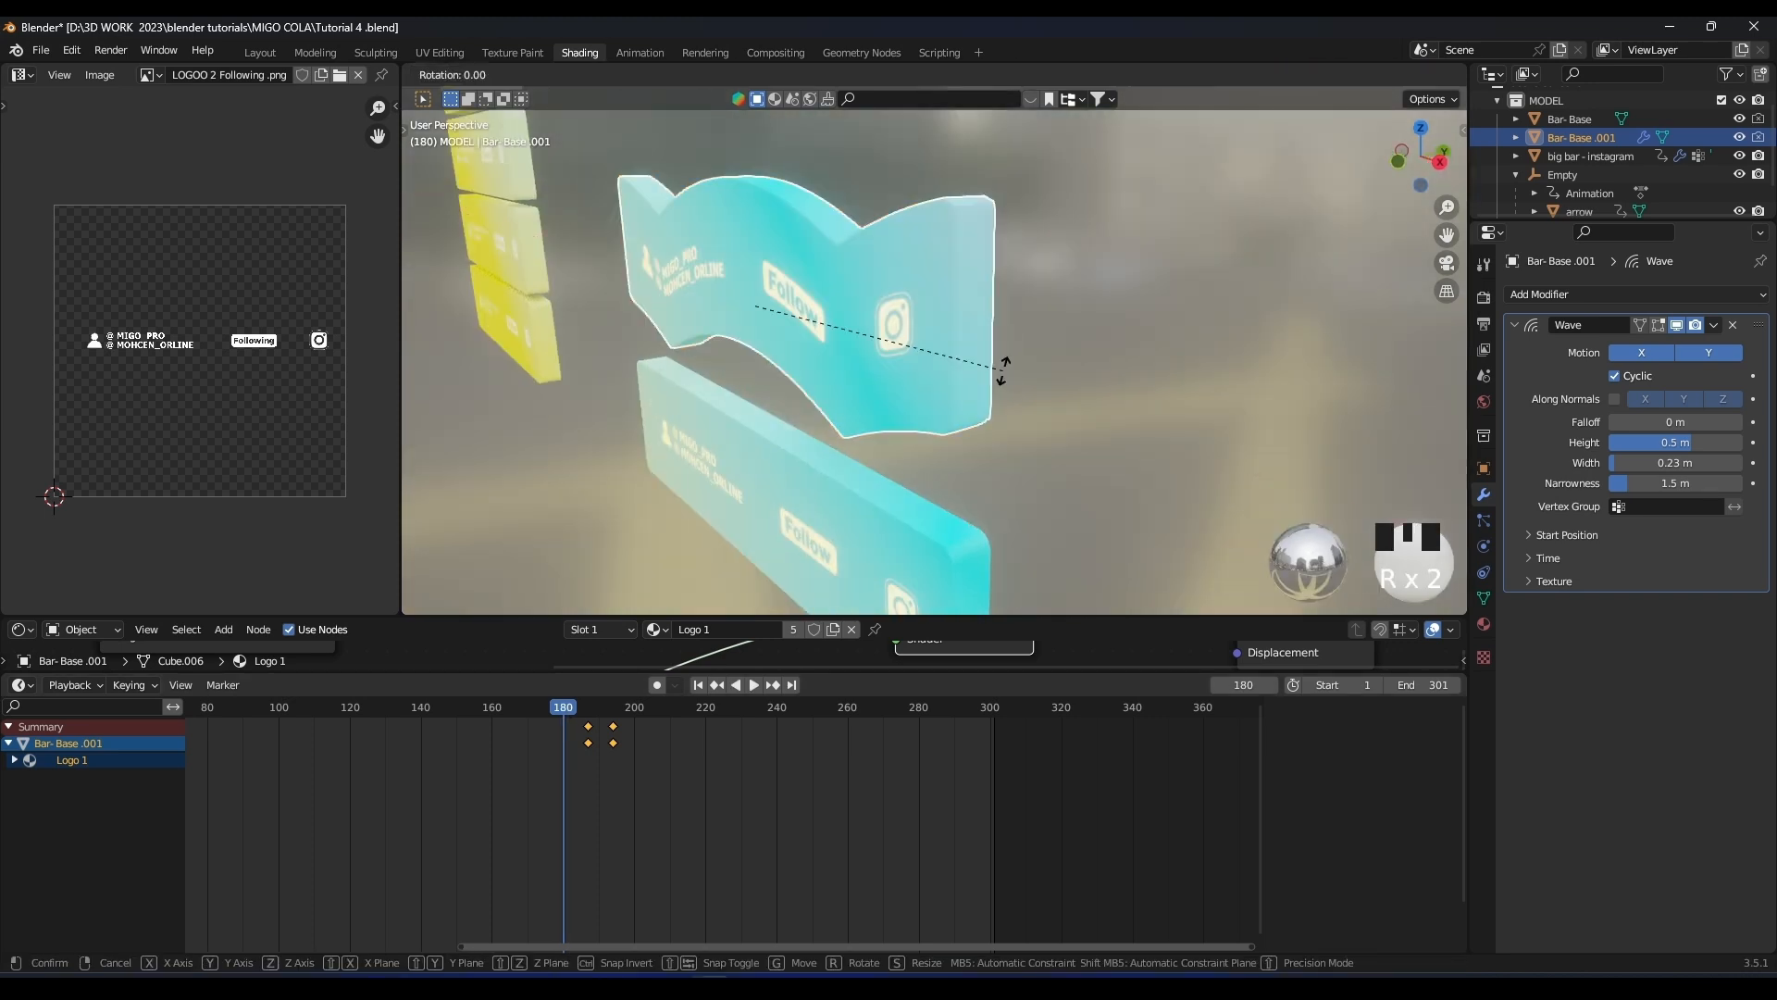
type("-90")
key("Return")
Apply the object transform of Bar- Base .001 and play the animation to check the wave direction
middle_click_drag(914, 329, 969, 339)
key("space")
key("space")
key("space")
key("space")
key("ctrl+a")
left_click(828, 324)
scroll(935, 337, "up", 2)
key("space")
key("space")
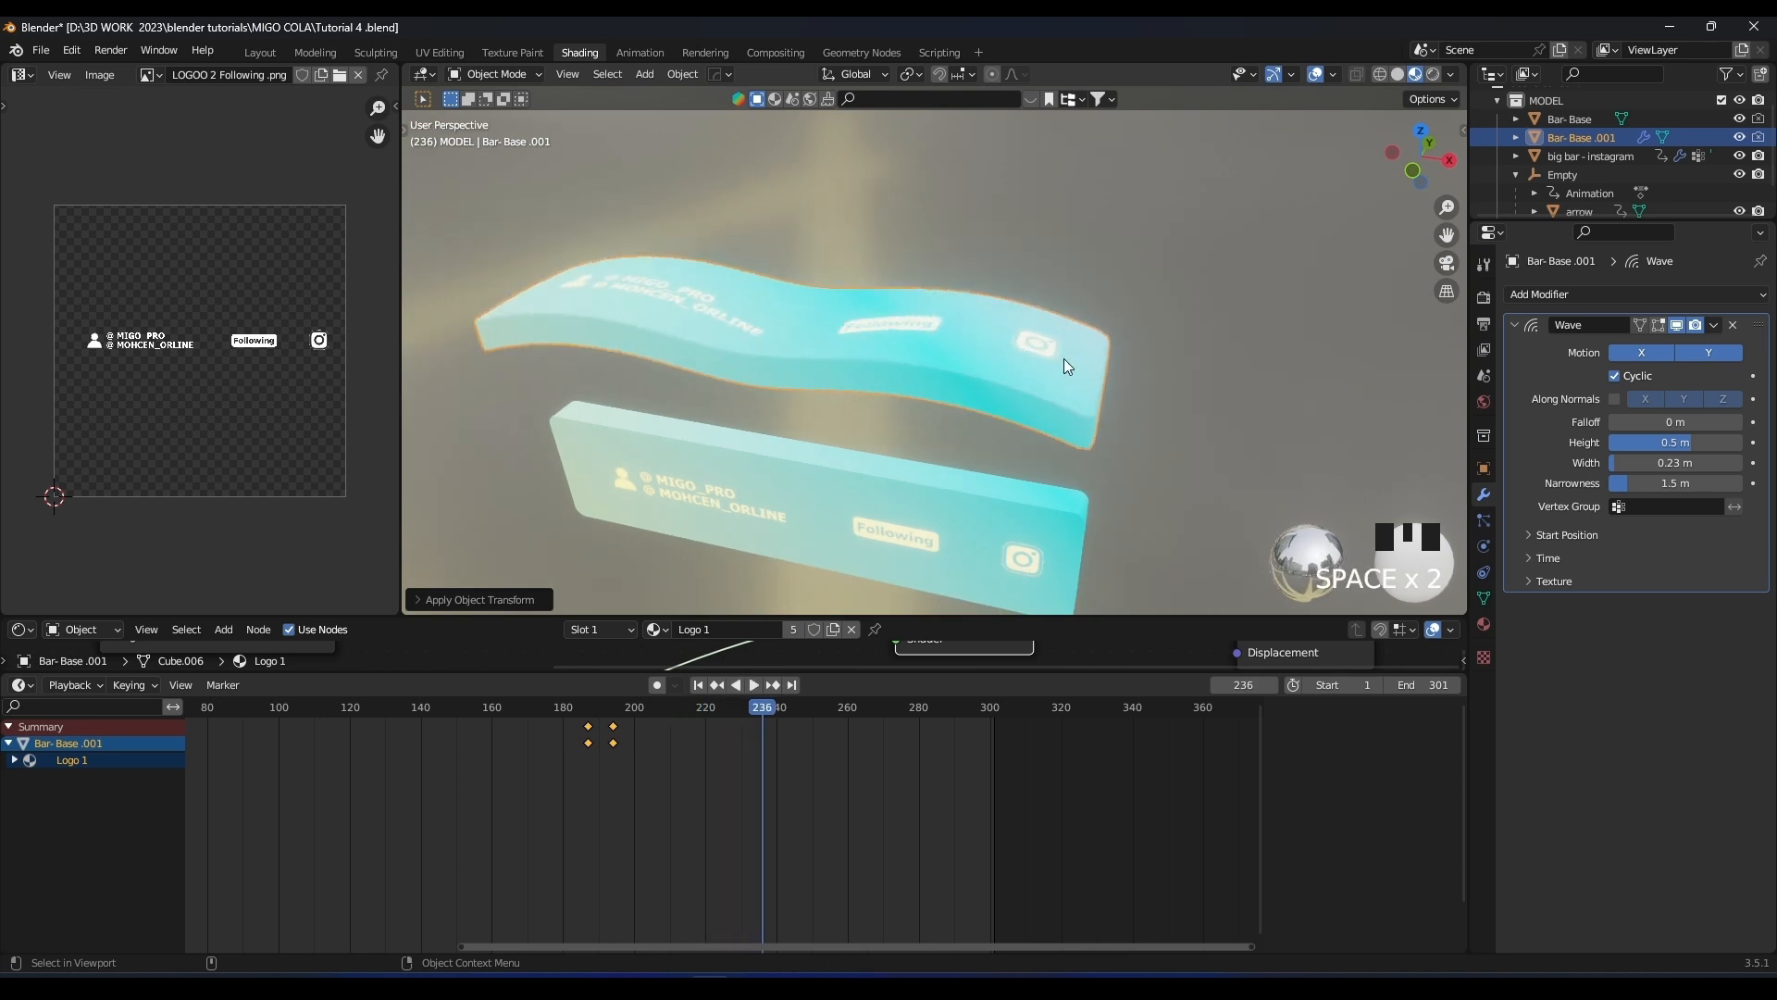
Set the Wave width to 0.063 m and narrowness to 3.2 m, and play the animation
mouse_move(1681, 463)
left_mouse_down()
mouse_move(1636, 464)
mouse_move(1708, 481)
left_mouse_up()
key("space")
mouse_move(1107, 353)
middle_mouse_down()
mouse_move(966, 344)
mouse_move(1103, 348)
mouse_move(1070, 368)
mouse_move(974, 300)
middle_mouse_up()
Rotate Bar- Base .001 by 90° about the X axis to stand it upright
key("z")
scroll(1057, 348, "down", 1)
scroll(991, 291, "down", 2)
type("rx90")
key("Return")
Move Bar- Base .001 along Z and X in the front view to the profile bar's slot in the column
mouse_move(968, 291)
middle_mouse_down("shift")
mouse_move(1119, 301)
mouse_move(1057, 268)
mouse_move(1027, 385)
middle_mouse_up("shift")
key("KP_1")
scroll(1058, 268, "down", 2)
scroll(1003, 385, "down", 4)
scroll(979, 436, "up", 1)
key("g")
key("z")
left_click(970, 151)
key("g")
key("x")
left_click(833, 167)
key("z")
left_click(925, 258)
Align Bar- Base .001 with the neighbouring bars along the X axis
scroll(911, 287, "up", 7)
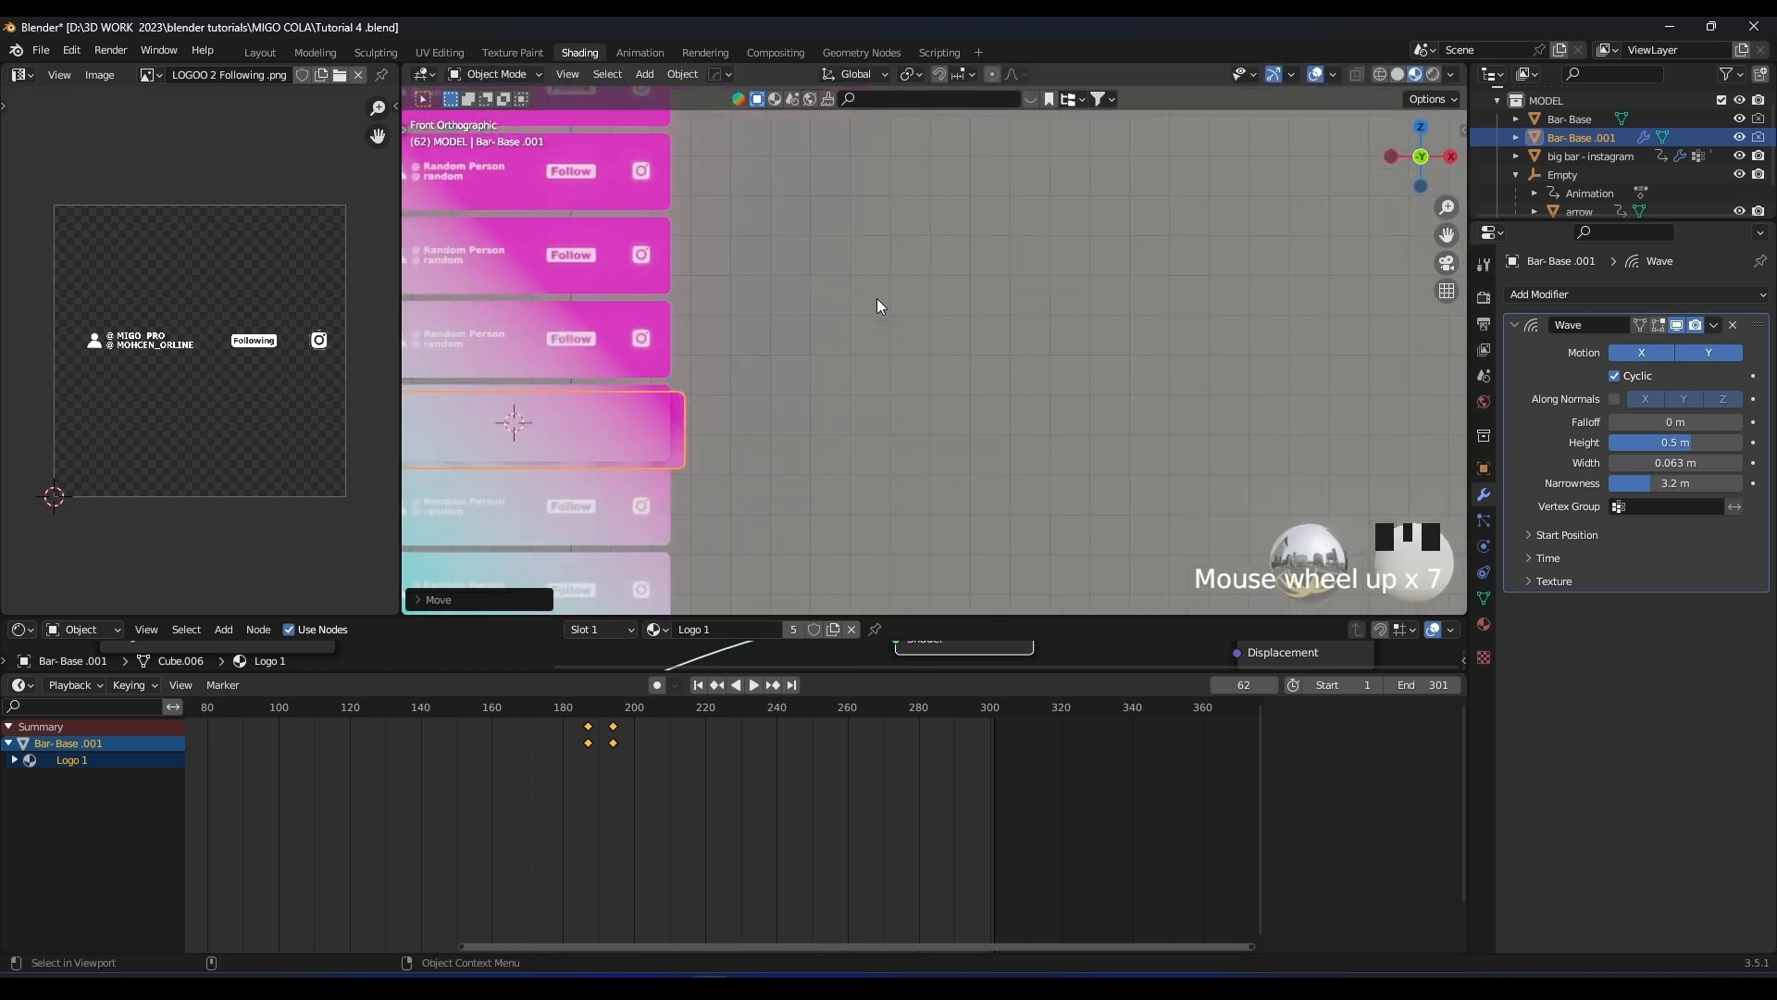
key("KP_Decimal")
key("g")
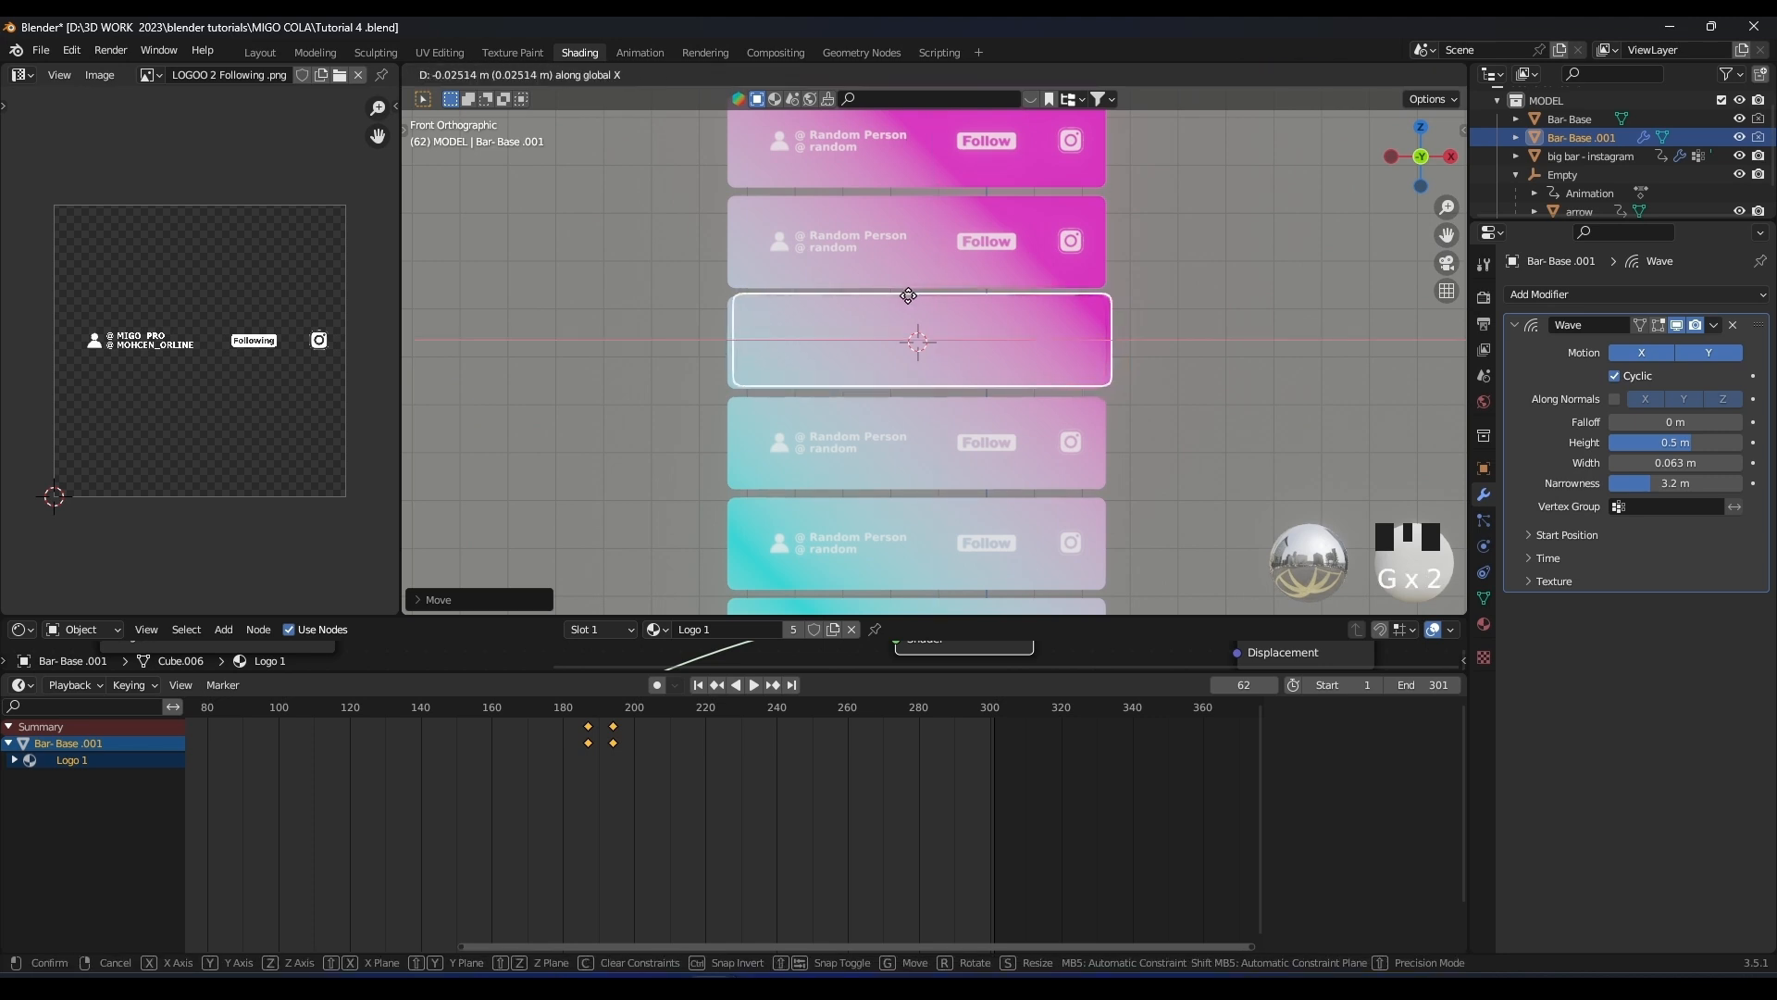
left_click(903, 296)
Move Bar- Base .001 along the Y axis to match the depth of the neighbouring bars
middle_click_drag(903, 296, 975, 282)
scroll(974, 281, "up", 3)
key("g")
key("y")
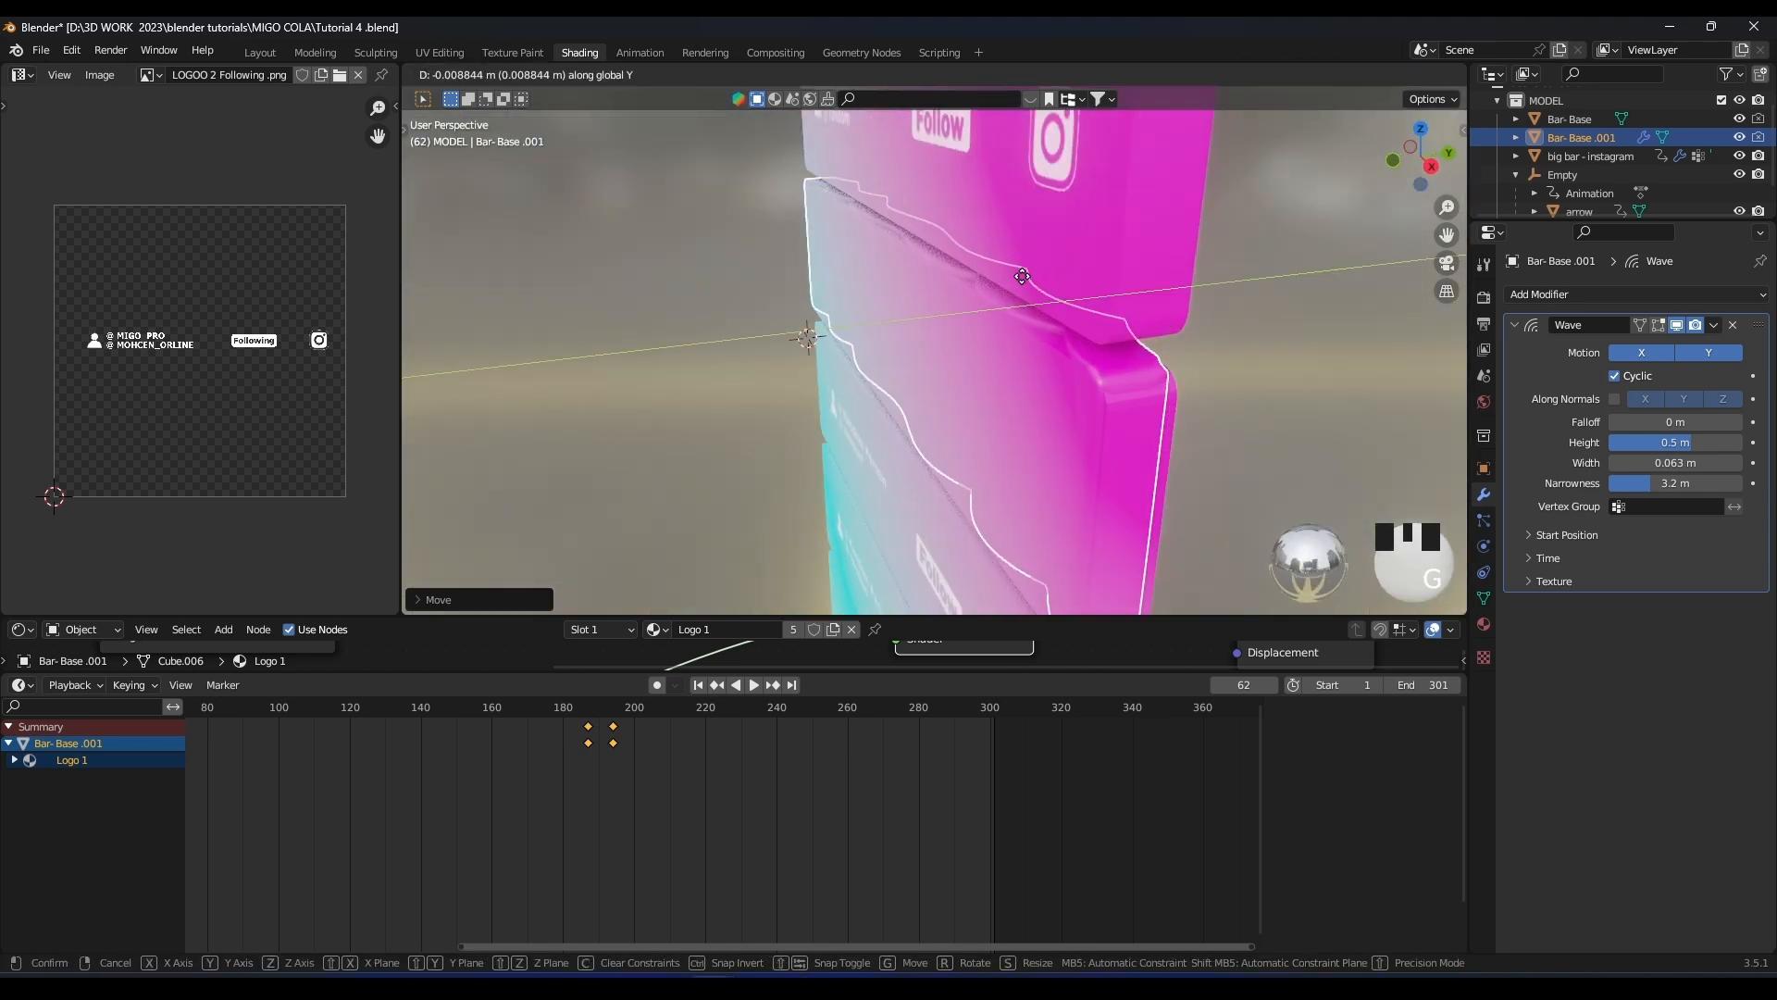
left_click(995, 282)
scroll(999, 283, "down", 3)
middle_click_drag(1005, 286, 1160, 281)
Go to frame 188 and readjust Bar- Base .001's depth along the Y axis
left_click(594, 709)
left_click(597, 709)
key("g")
key("y")
left_click(1102, 317)
scroll(1193, 287, "up", 1)
scroll(1160, 281, "down", 2)
Add a Sphere empty at the profile bar and scale it down to 0.155
key("shift+a")
mouse_move(1112, 280)
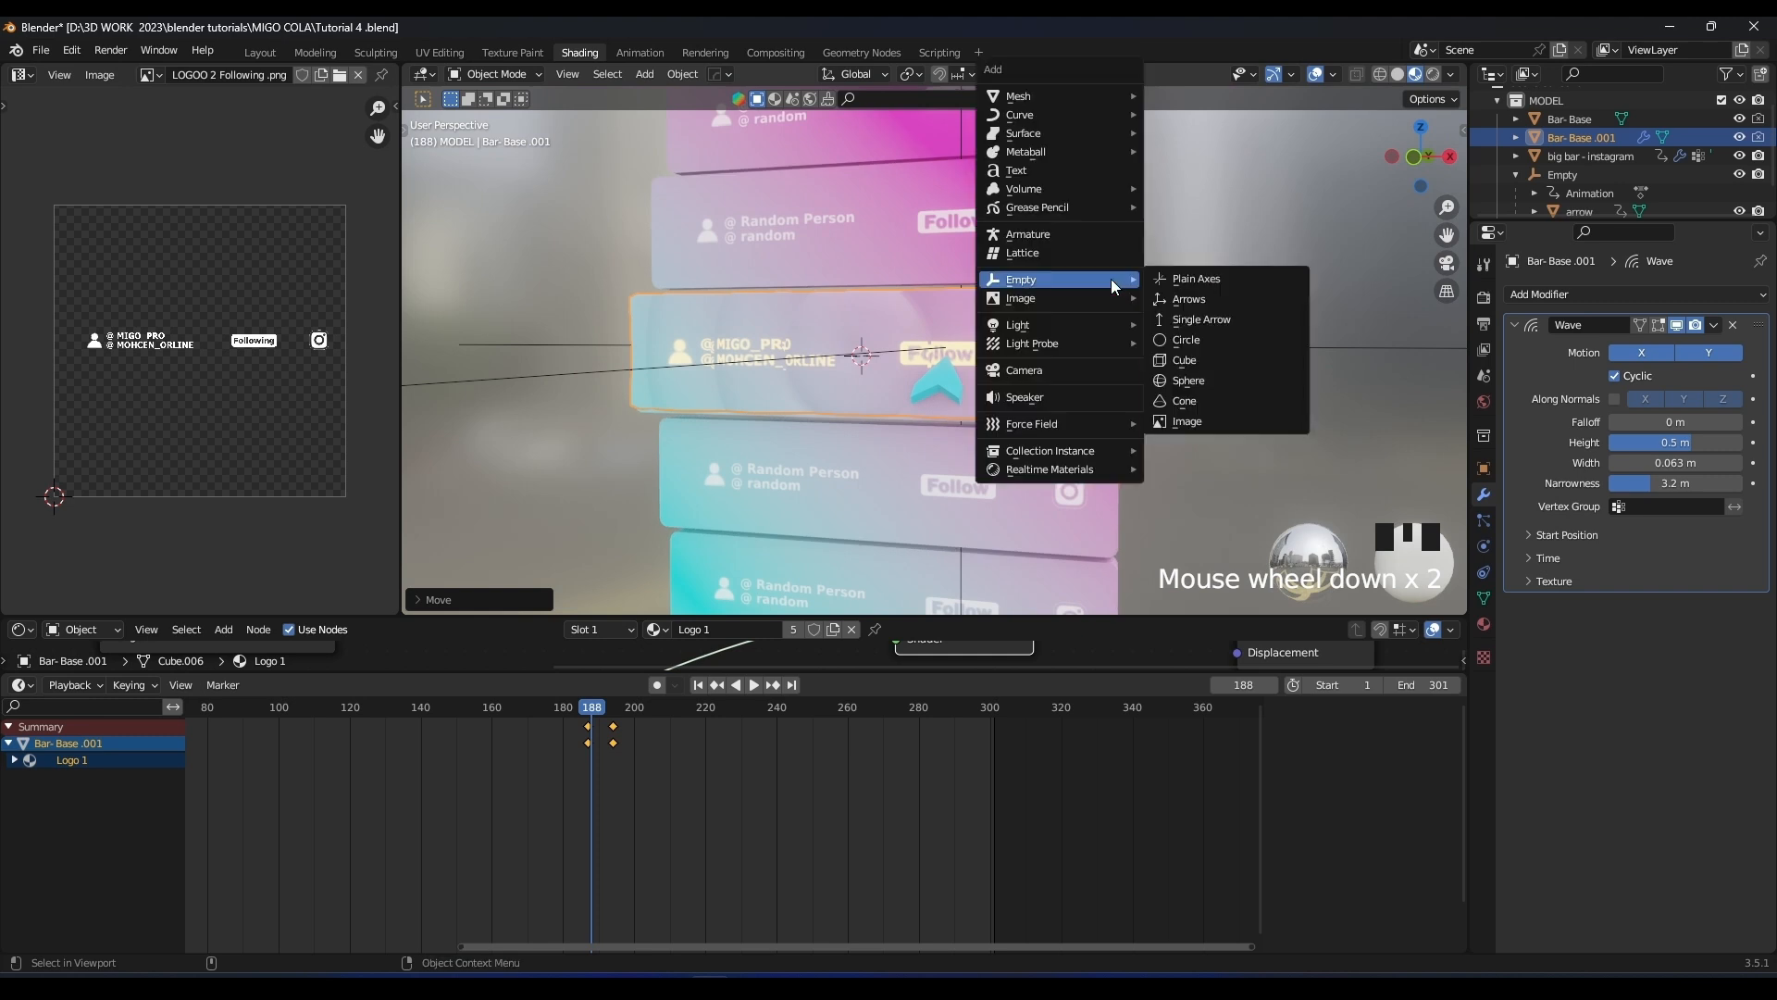
key("shift+a")
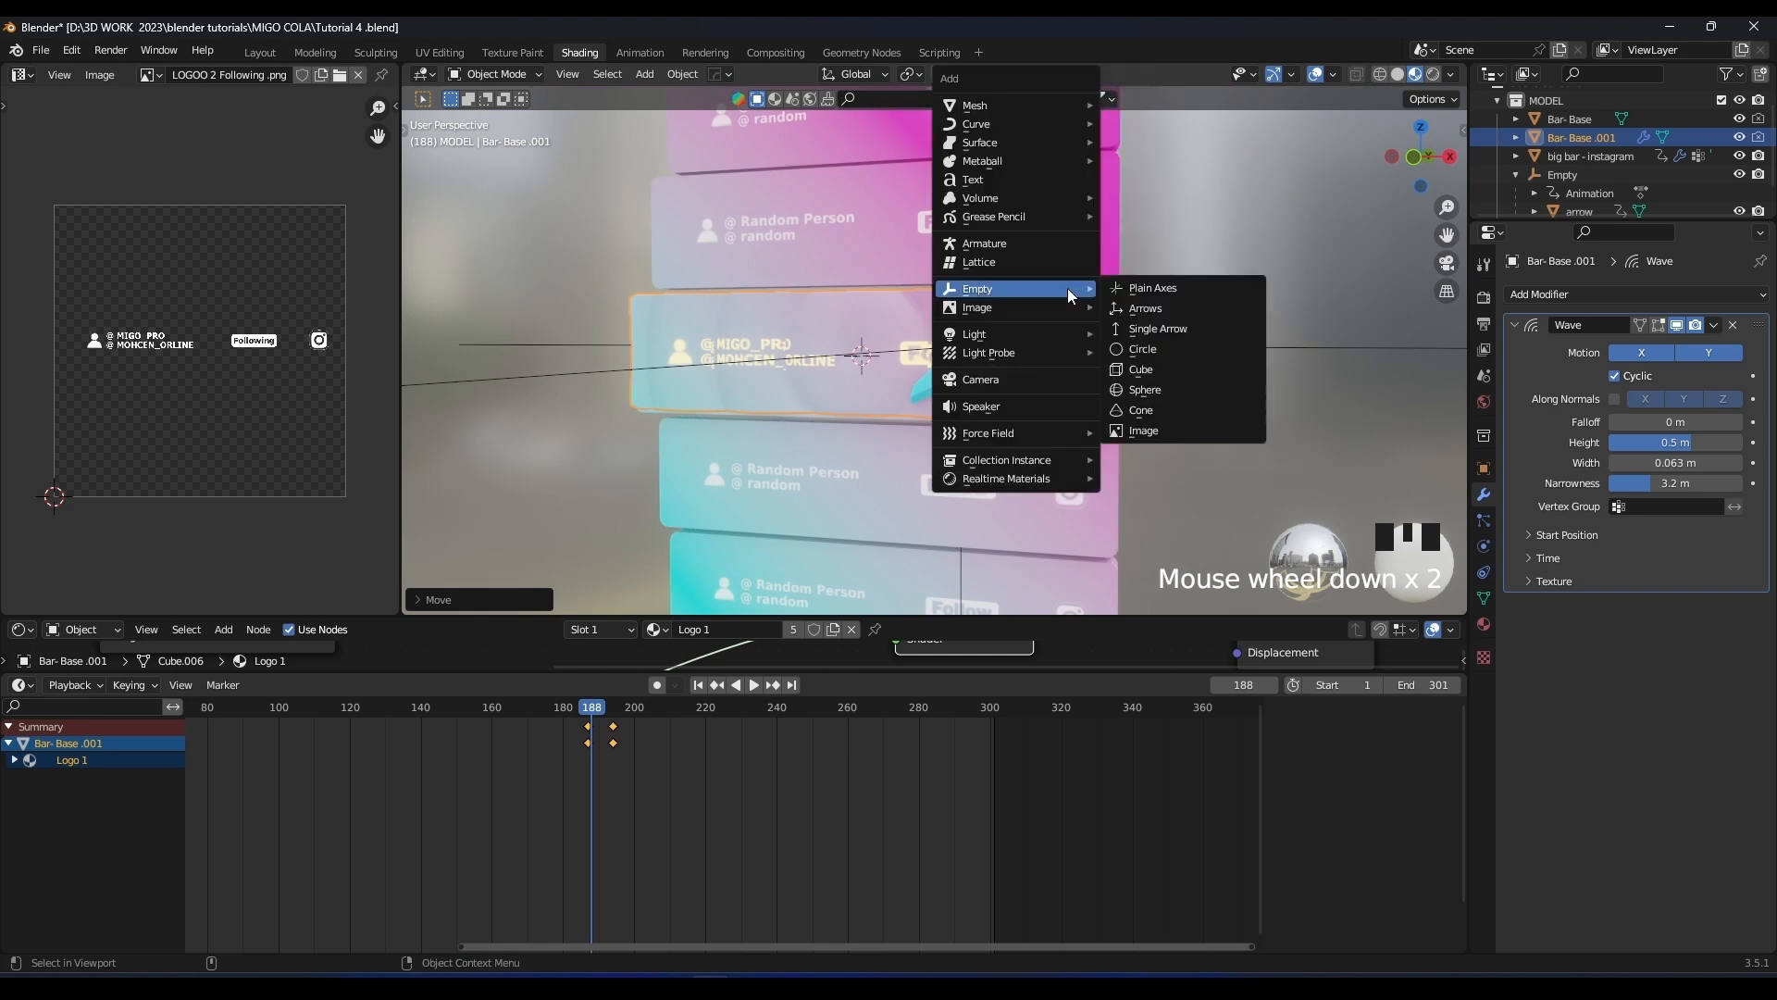
left_click(1145, 390)
key("s")
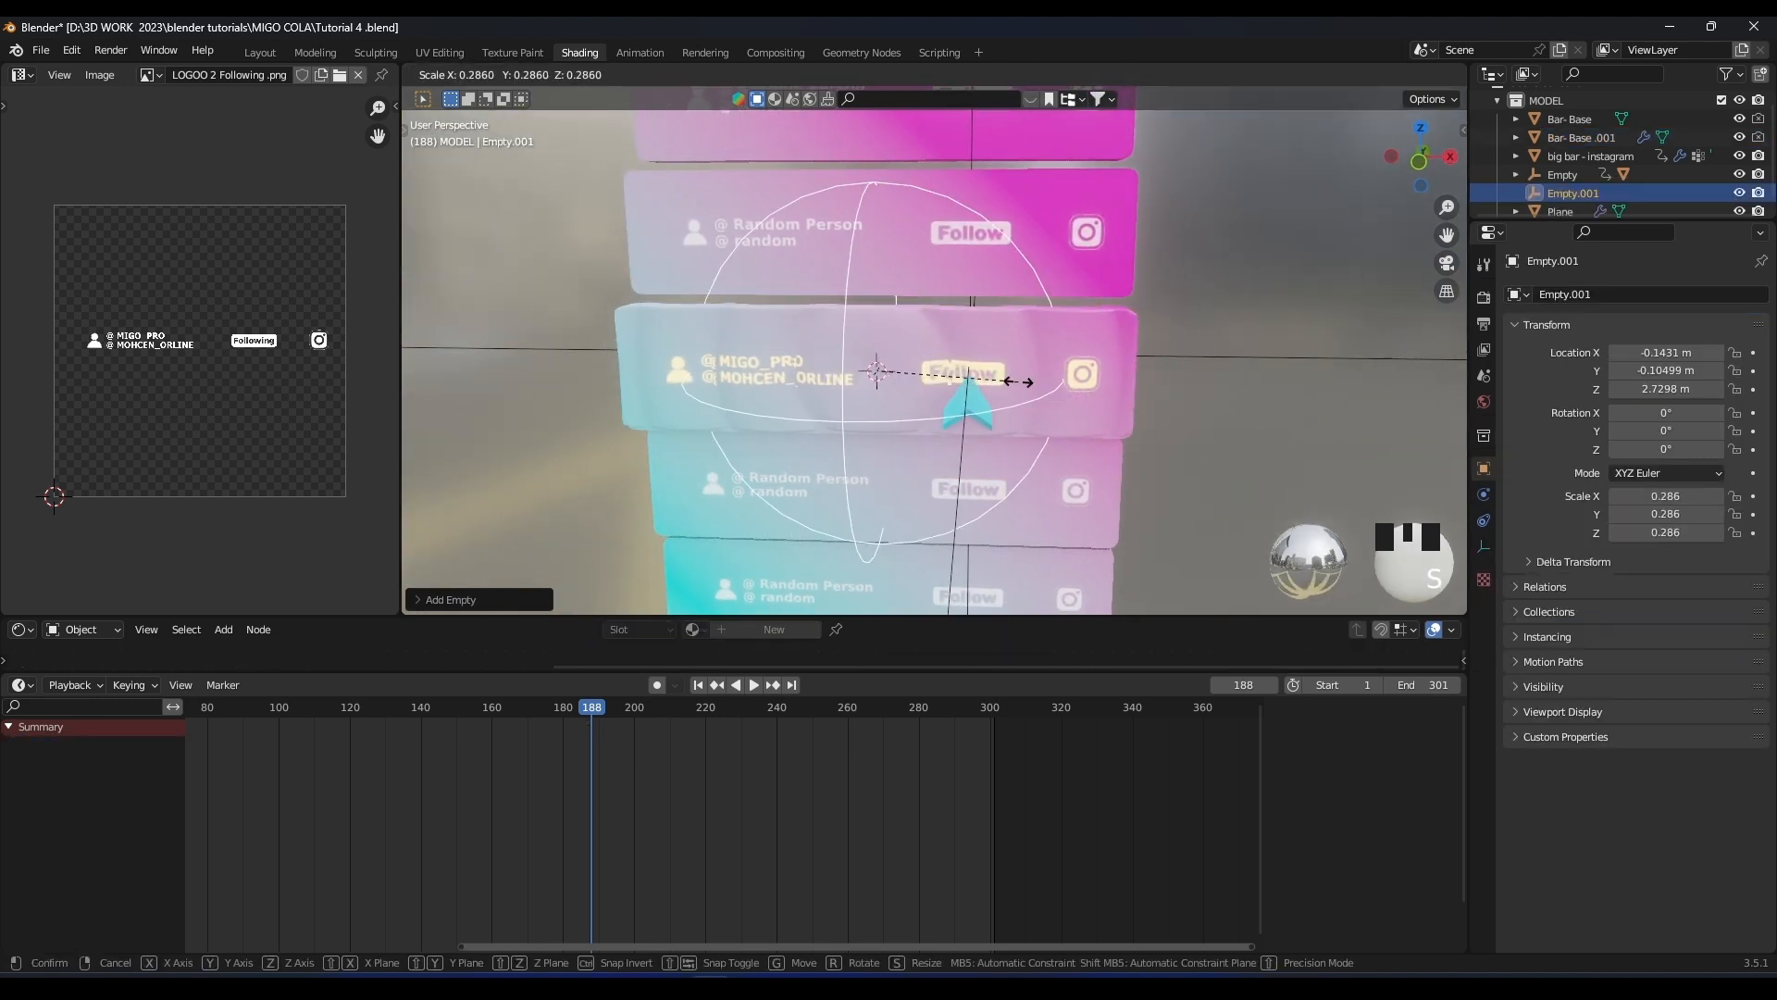
left_click(953, 371)
Move the sphere empty along the X axis toward the bar's Follow button
mouse_move(954, 371)
middle_mouse_down()
mouse_move(898, 405)
mouse_move(978, 345)
middle_mouse_up()
key("g")
key("x")
left_click(998, 414)
scroll(977, 344, "up", 2)
Set the sphere empty, Empty.001, as the start position object of Bar- Base .001's Wave modifier
left_click(1157, 332)
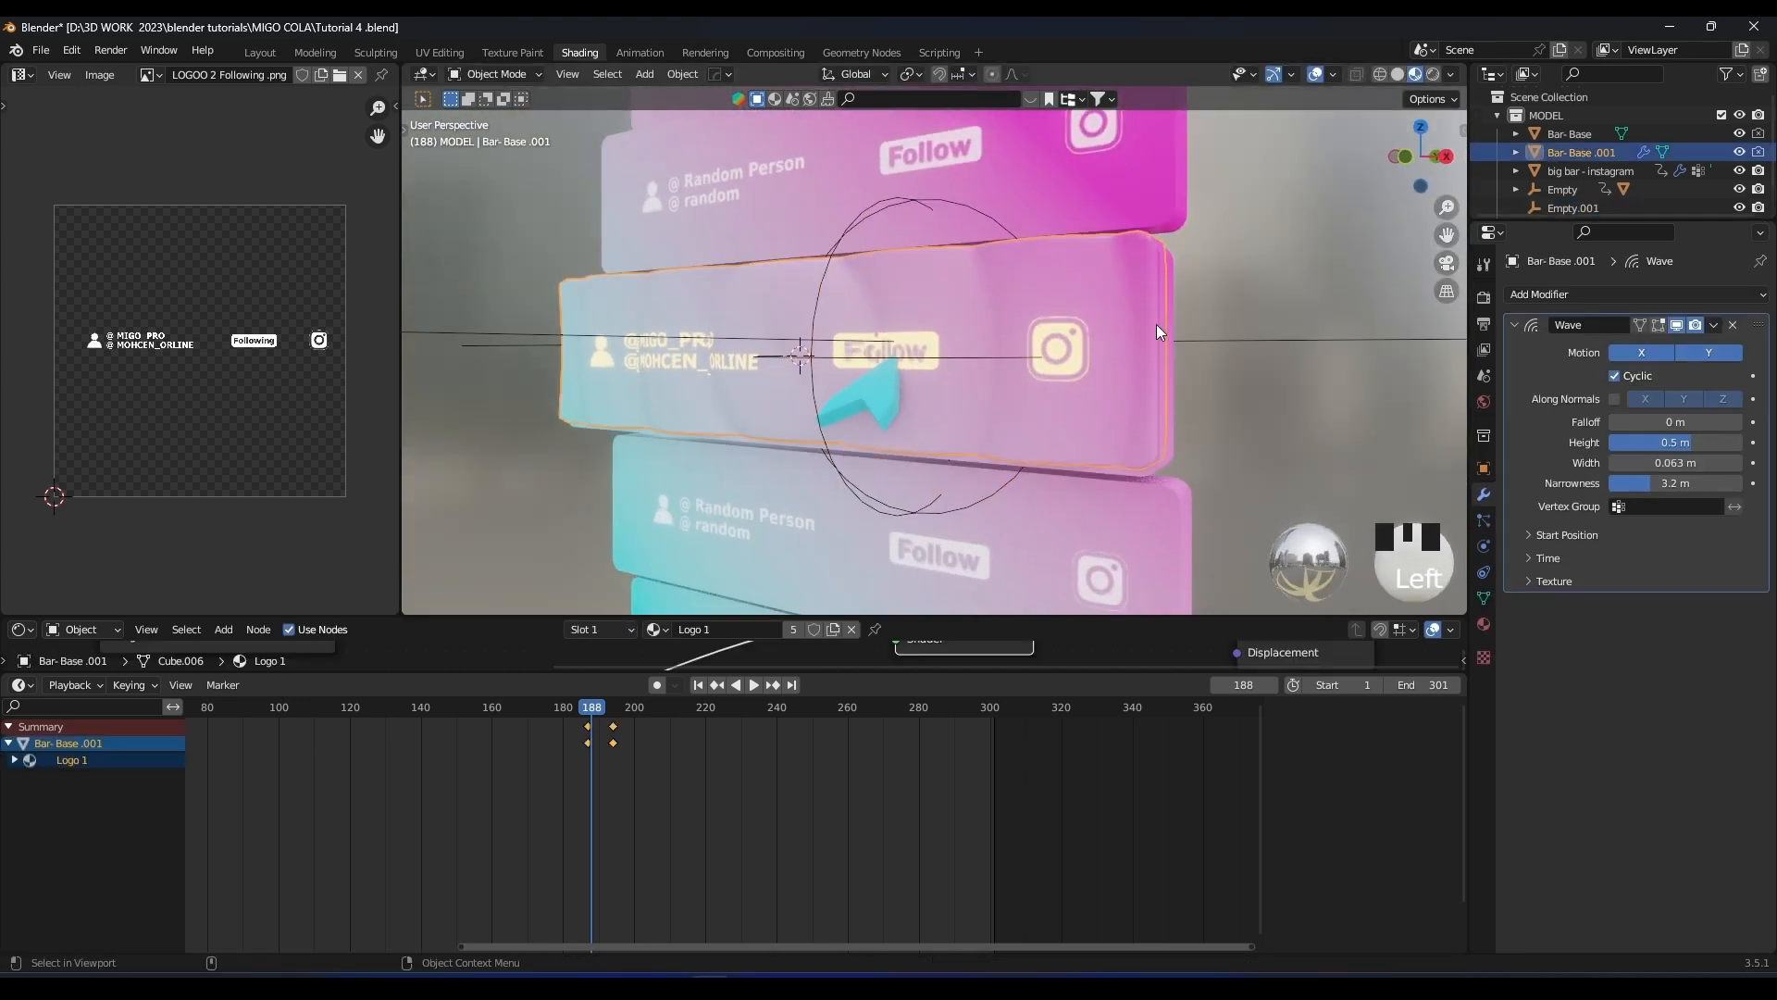
left_click(1537, 536)
left_click(1732, 563)
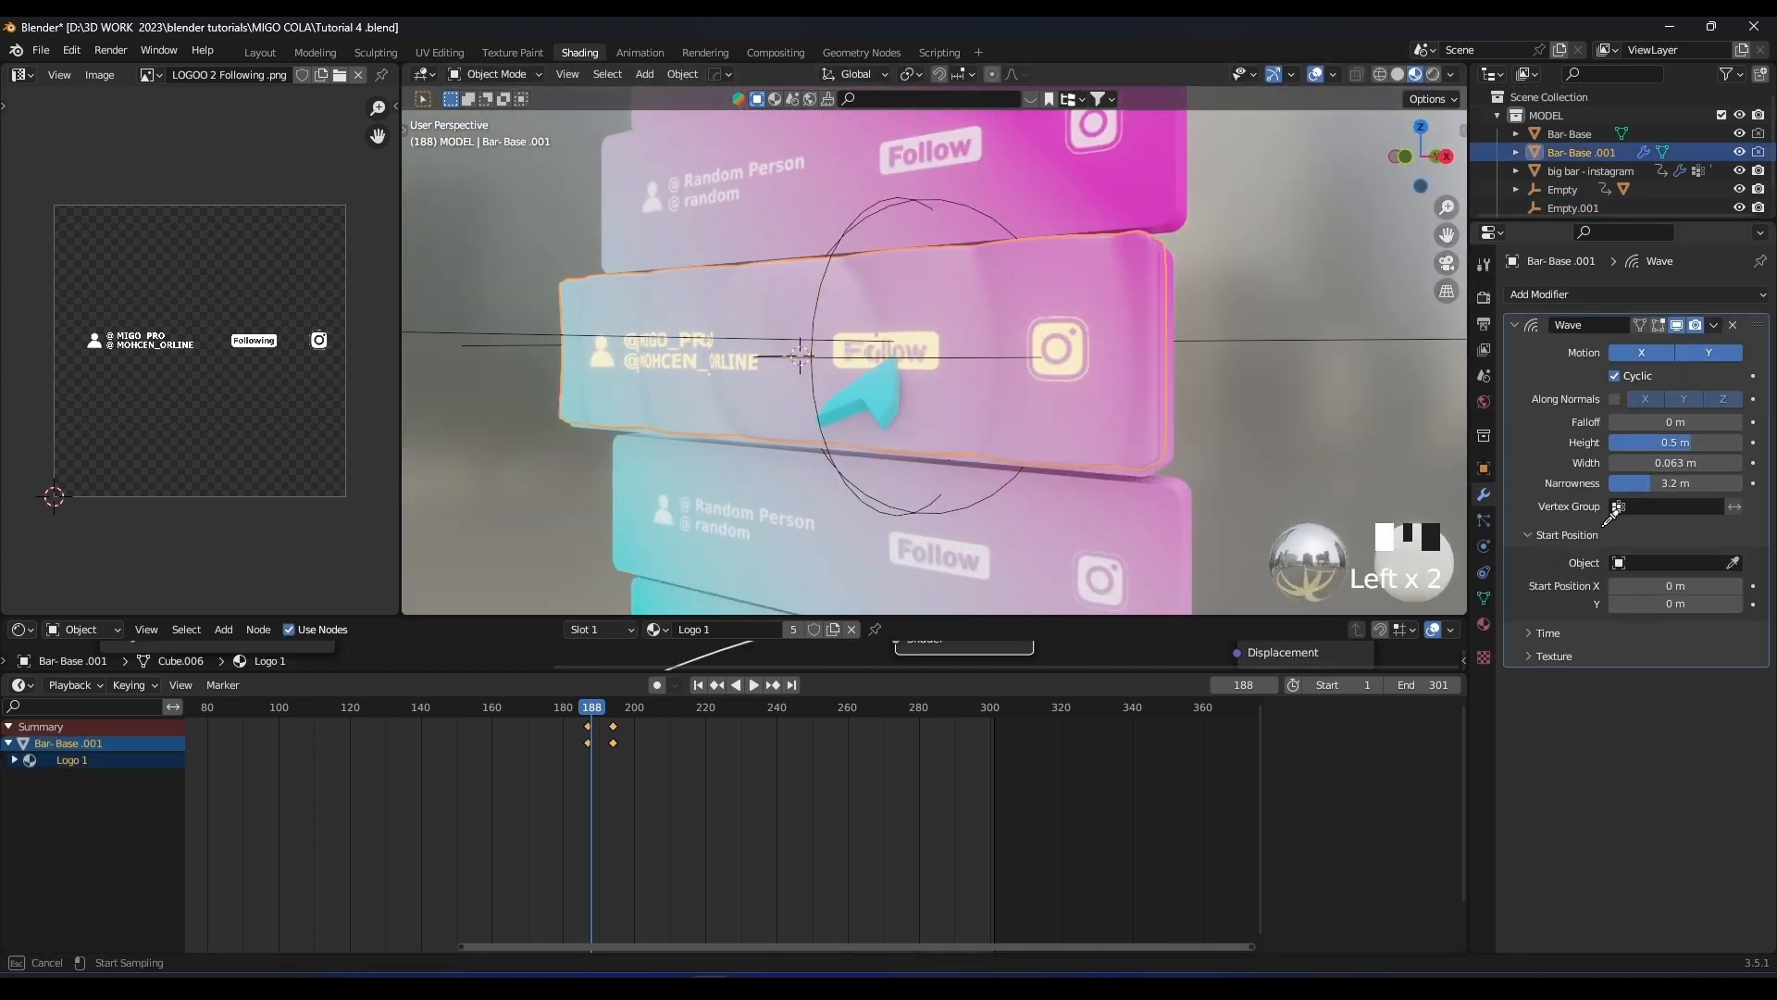
left_click(864, 481)
Reposition the sphere empty along the X axis so the ripple starts at the Follow button
middle_click_drag(859, 486, 1046, 503)
left_click(1046, 503)
key("g")
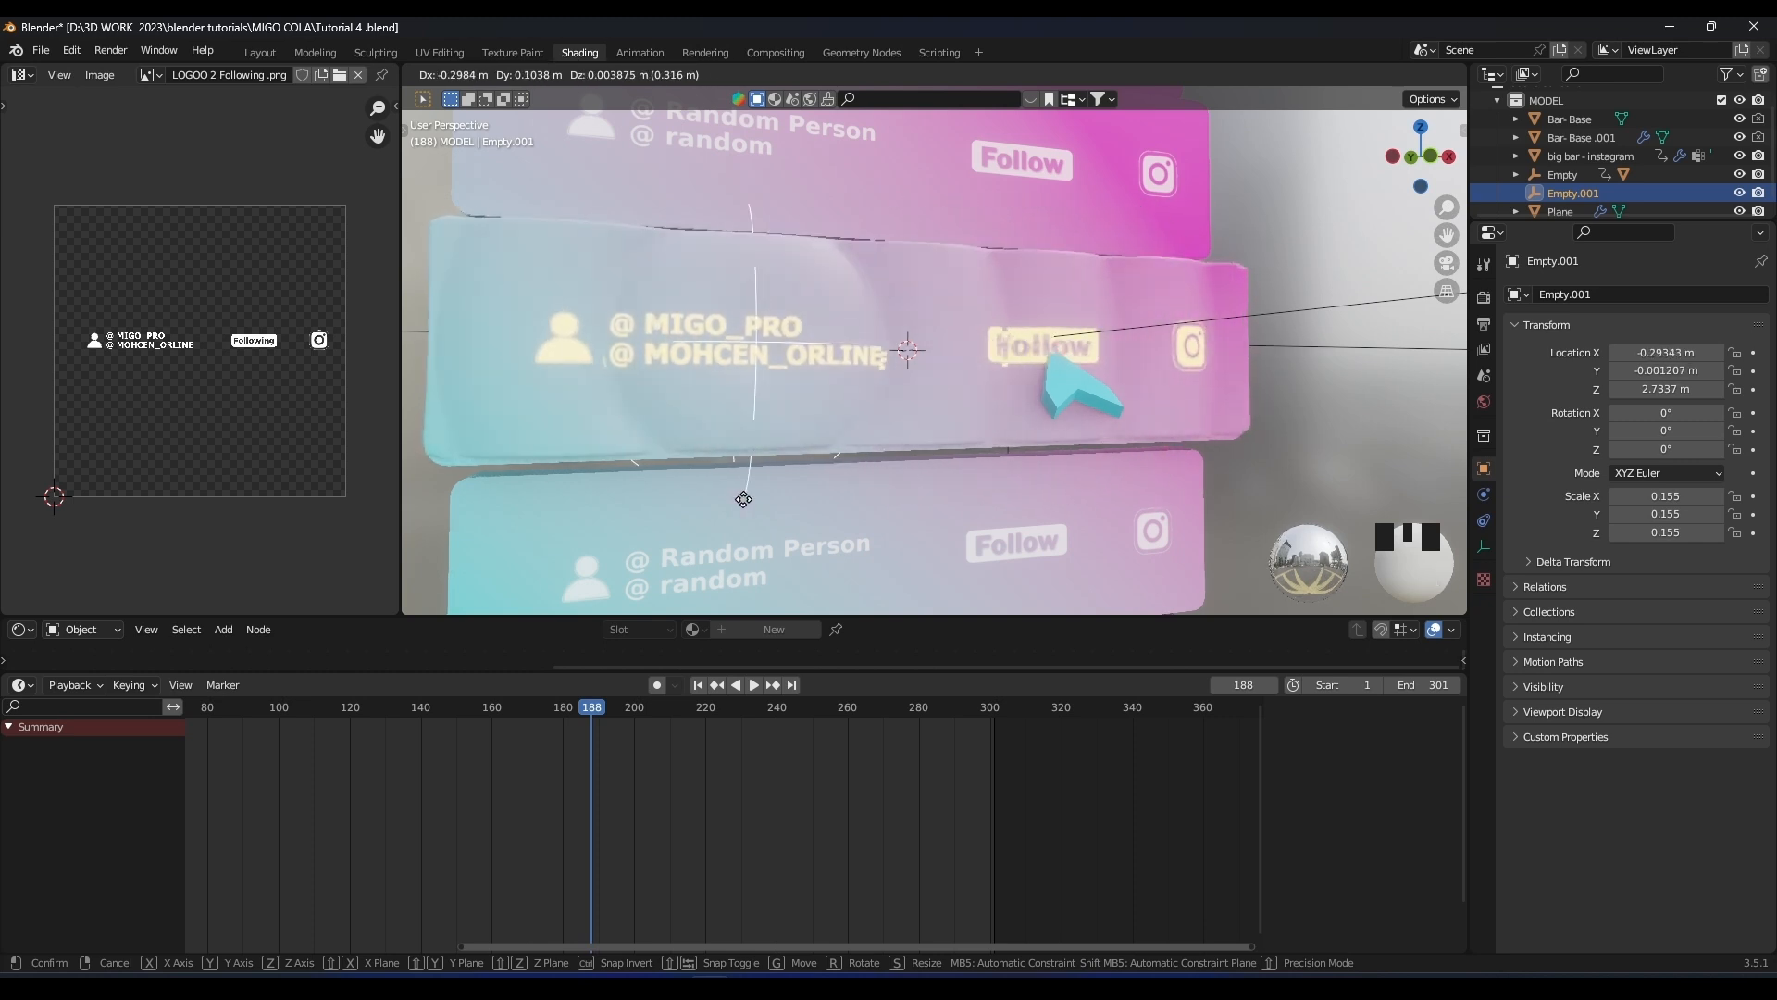
right_click(1002, 495)
scroll(1080, 431, "up", 3)
middle_click_drag(1002, 495, 1063, 406)
scroll(1135, 418, "down", 3)
key("g")
key("x")
left_click(1123, 417)
Set Bar- Base .001's Wave height to 0.98 m, width to 0.031 m and narrowness to 4.1 m, and nudge it along Y
left_click(1141, 329)
left_click_drag(1664, 455, 1615, 456, "shift")
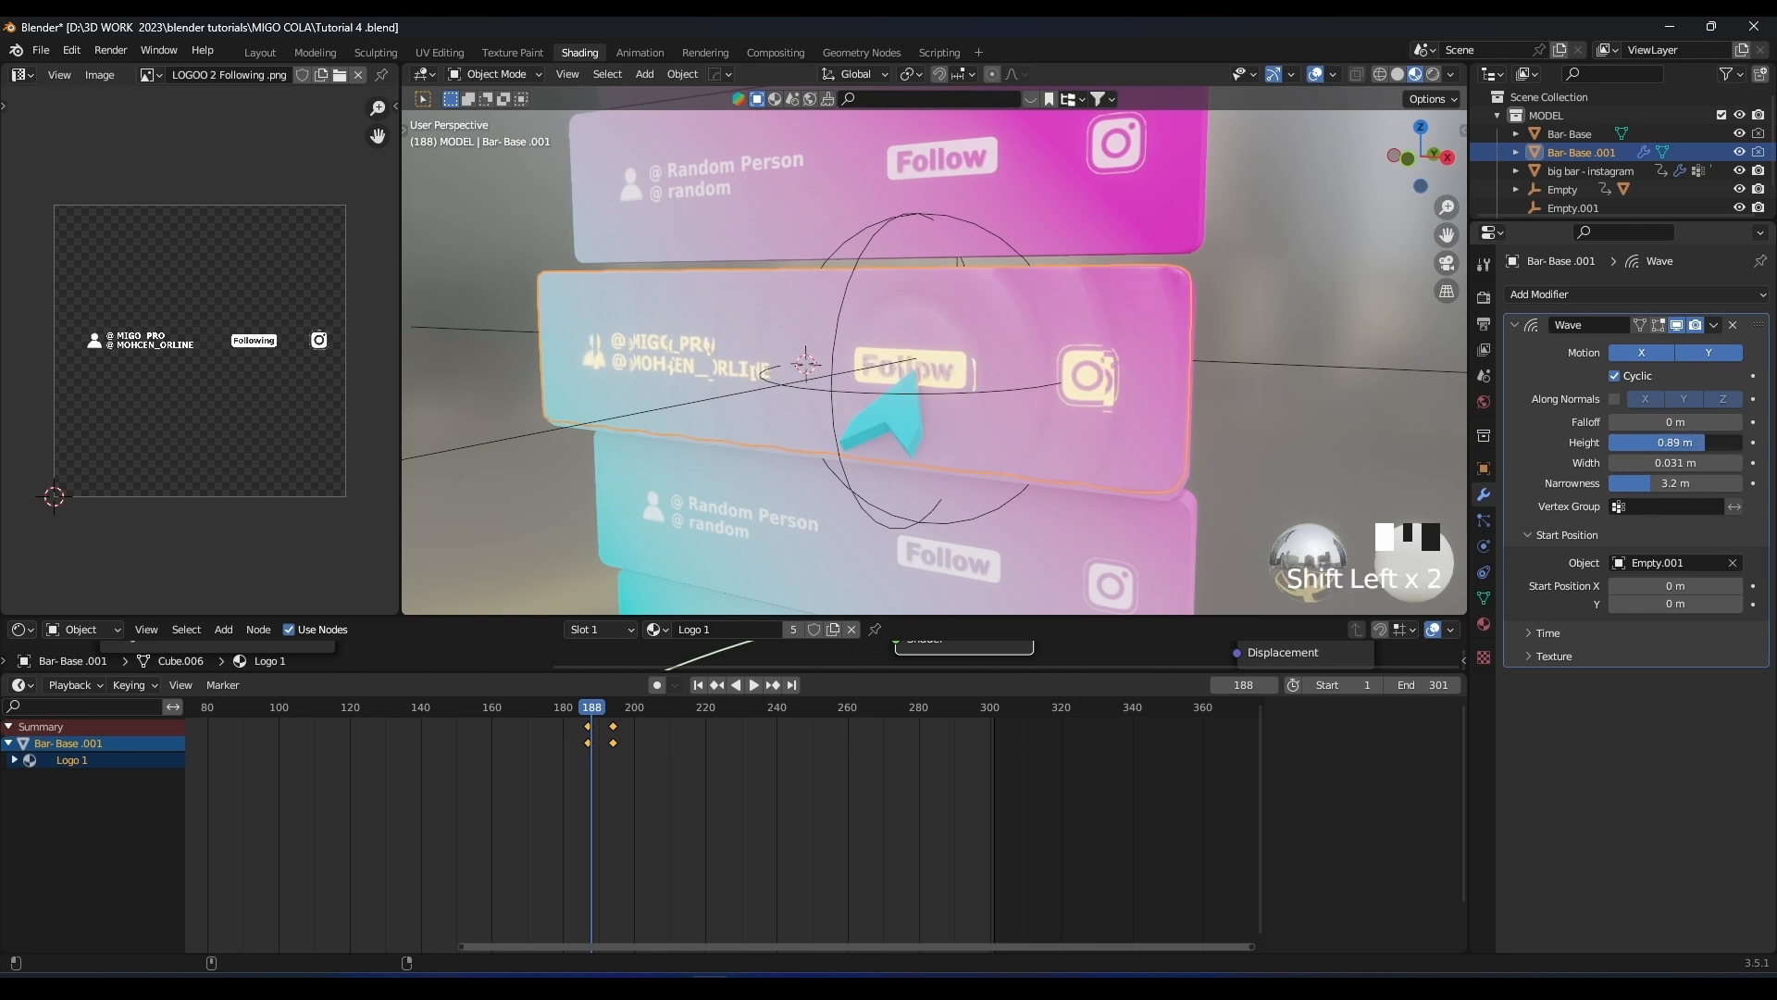
middle_click_drag(1069, 439, 1012, 374)
key("g")
key("y")
left_click(931, 397)
scroll(1048, 344, "up", 5)
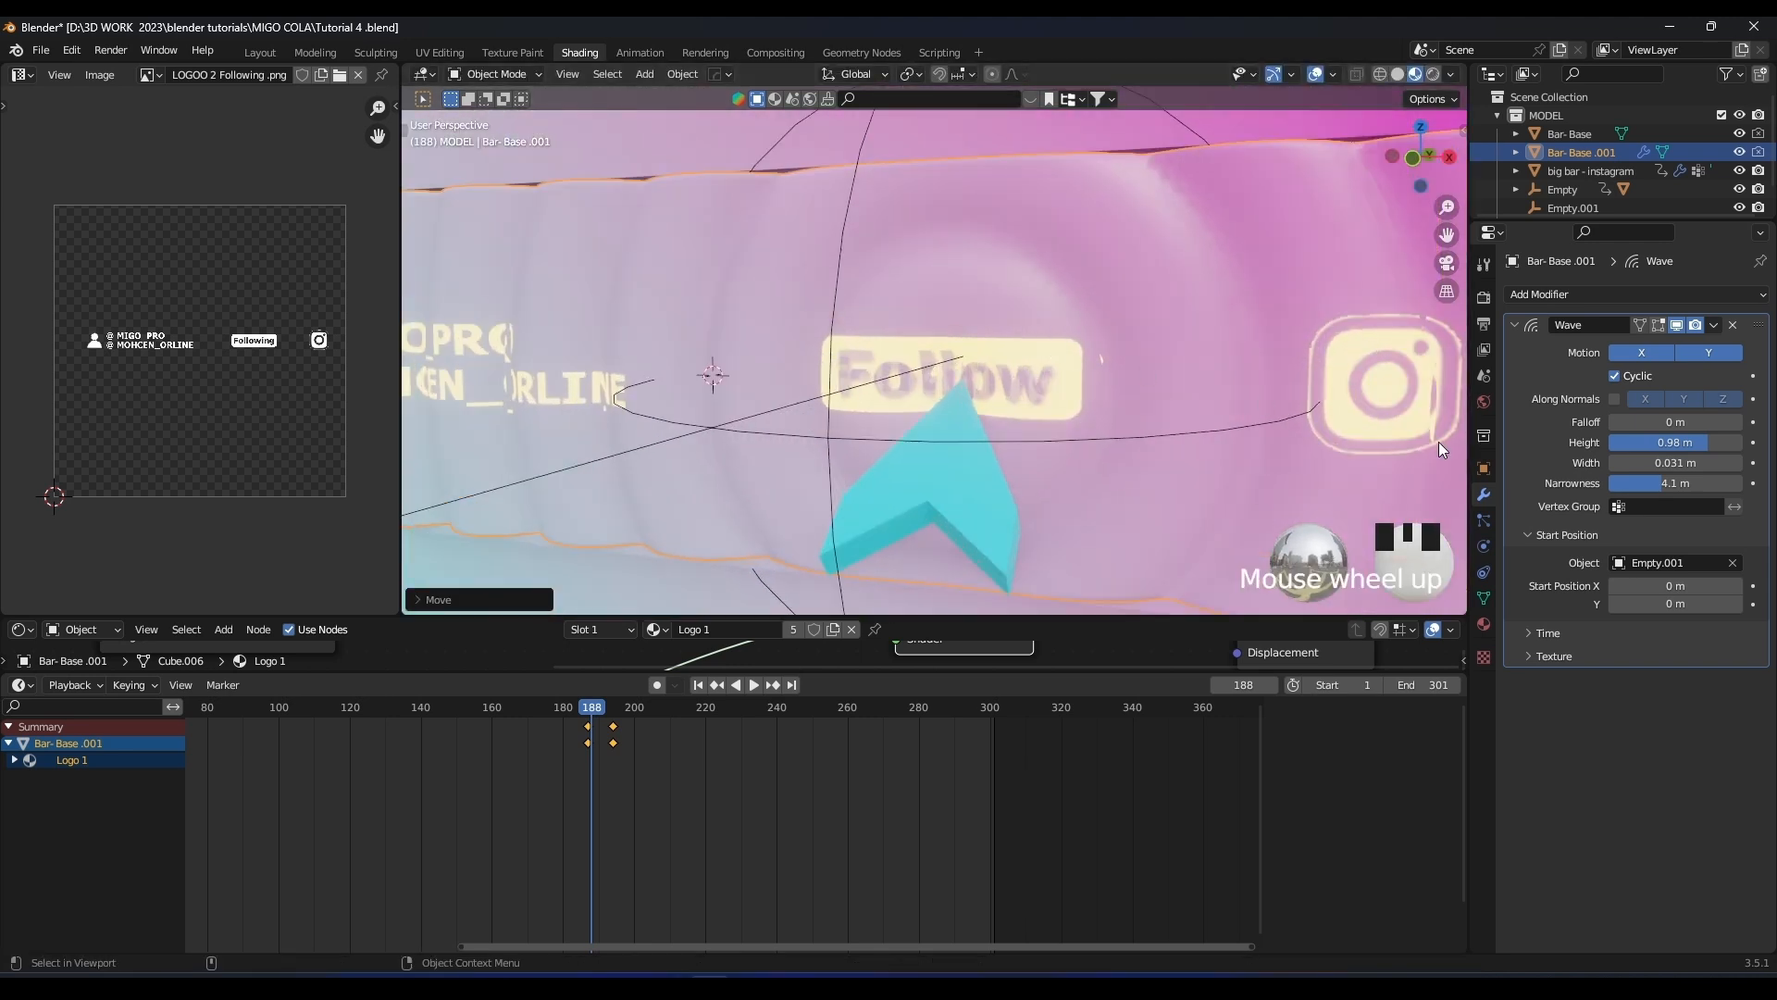
Tighten the ripple by setting the Wave width to 0.022 m and narrowness to 6.8 m
left_click_drag(1679, 463, 1717, 483, "shift")
middle_click_drag(888, 389, 931, 385)
scroll(932, 385, "up", 2)
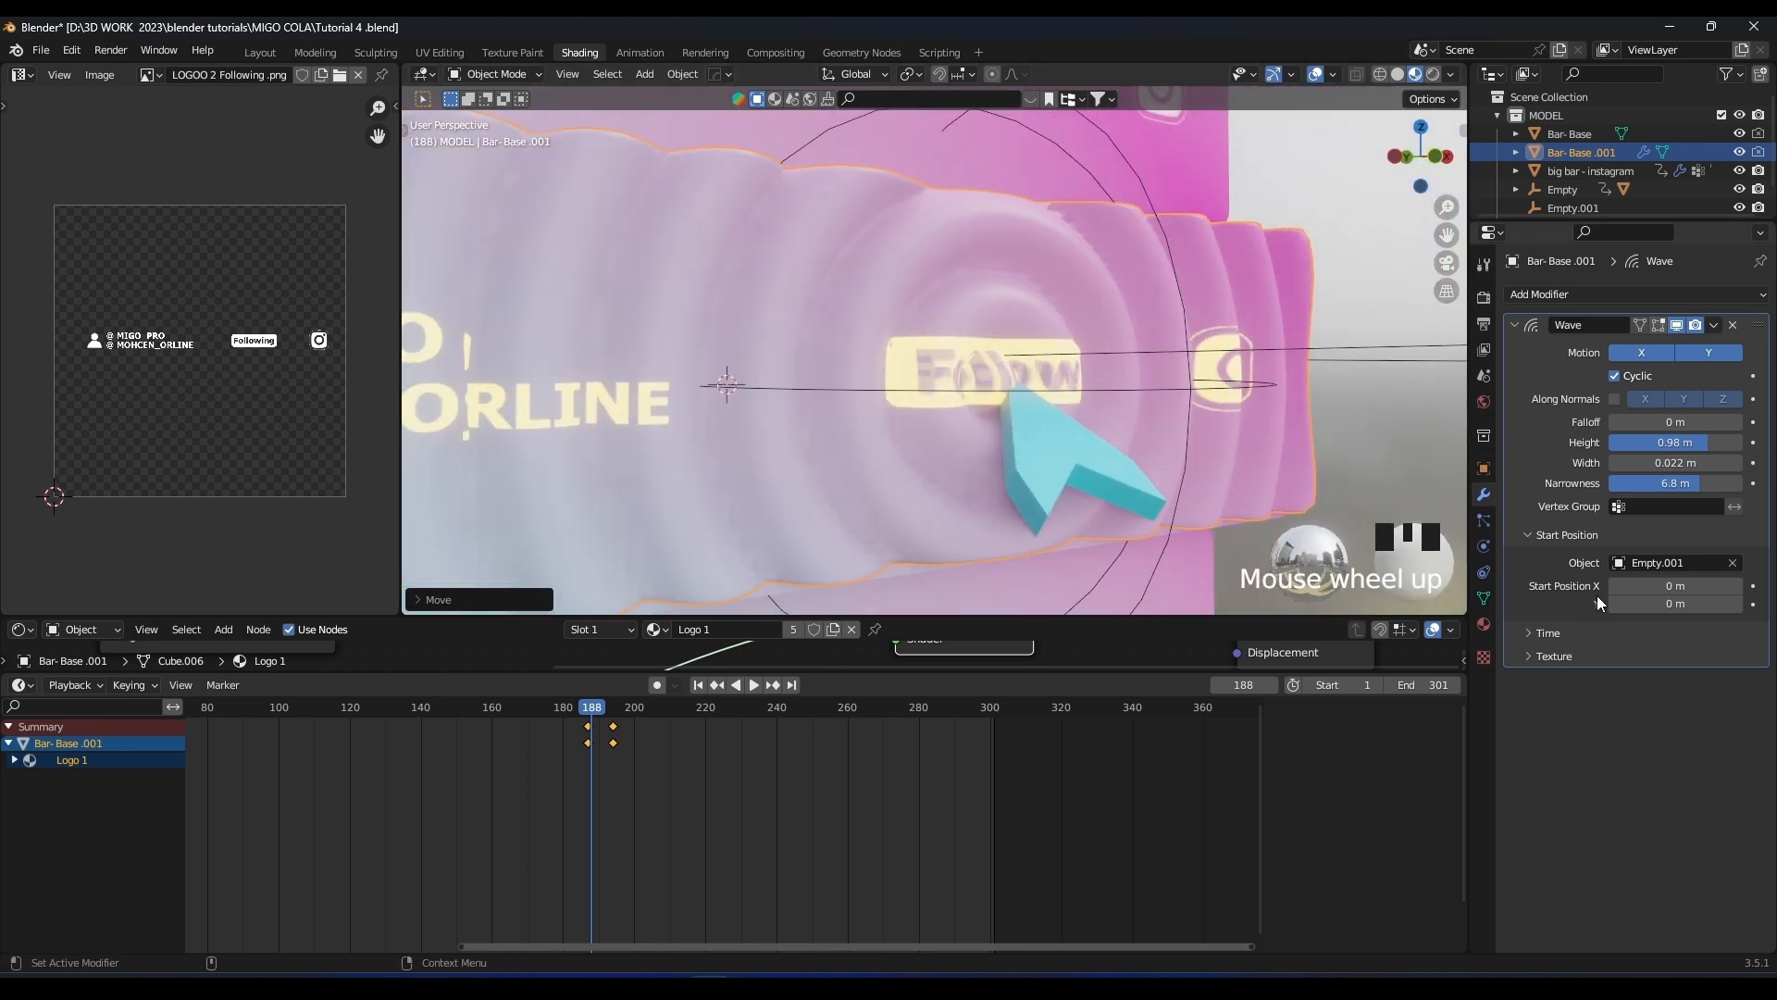
Slow the ripple by setting the Wave modifier's speed to 0.001
left_click(1528, 634)
left_click_drag(1691, 722, 1680, 728, "shift")
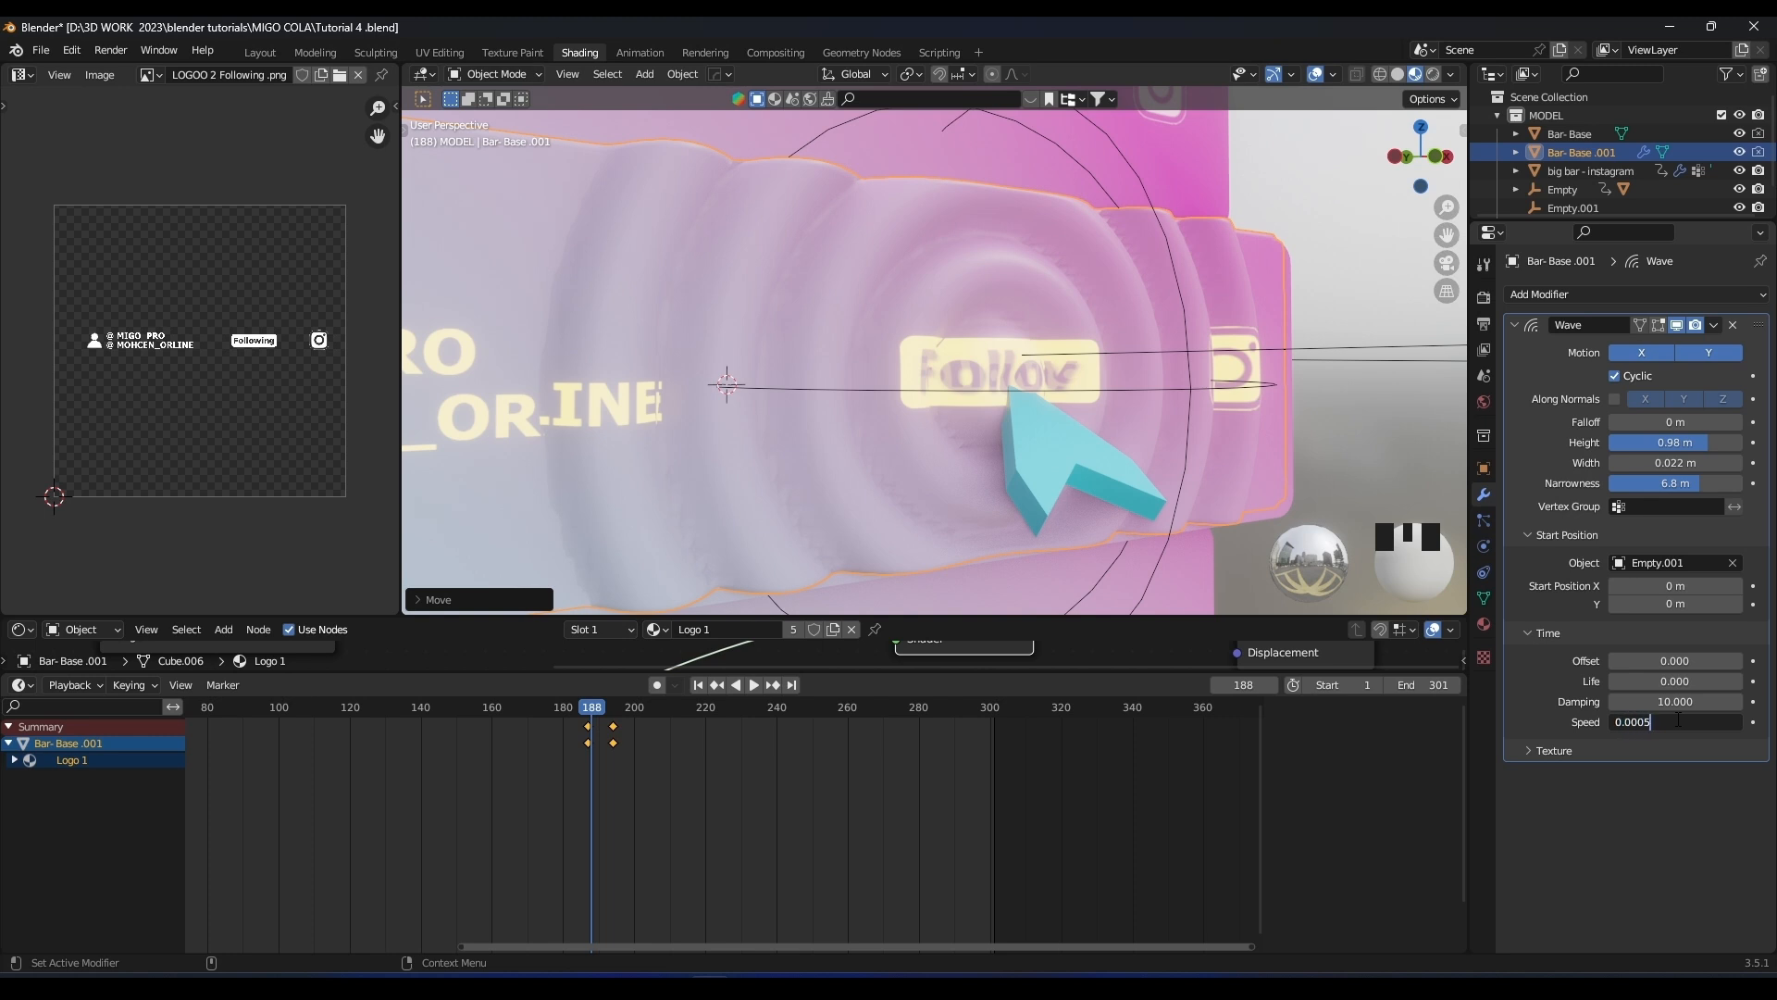
key("Return")
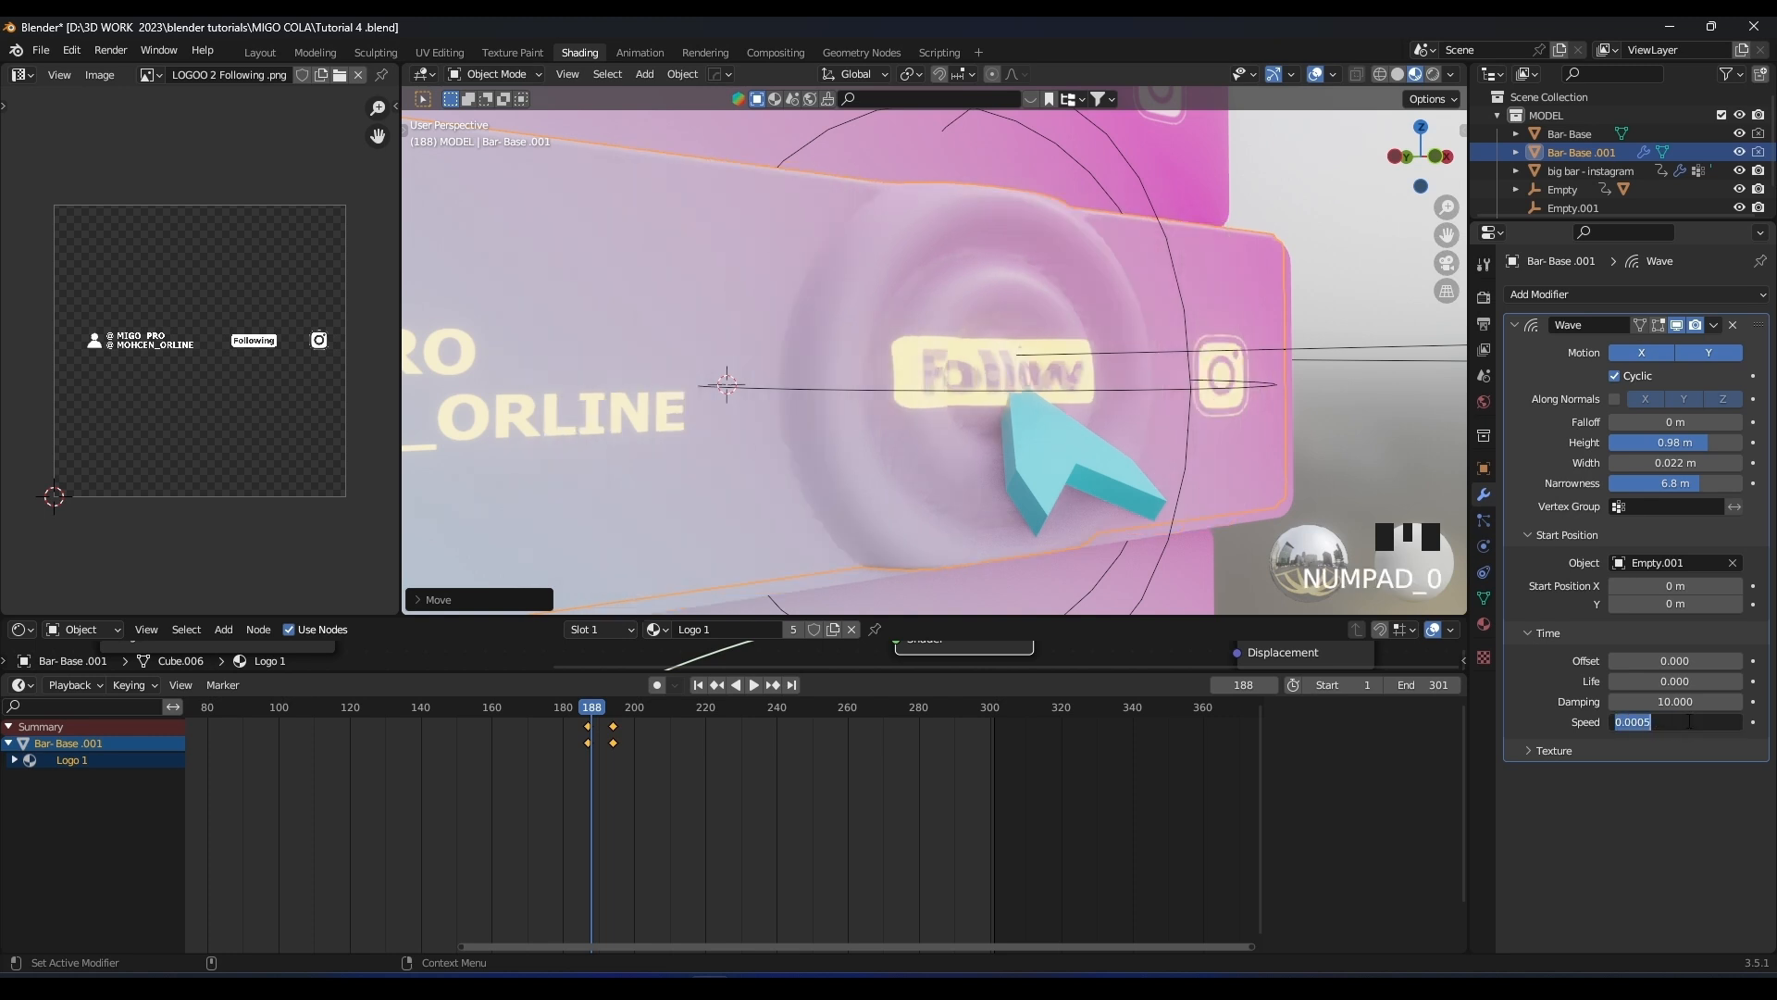
type("5")
key("Return")
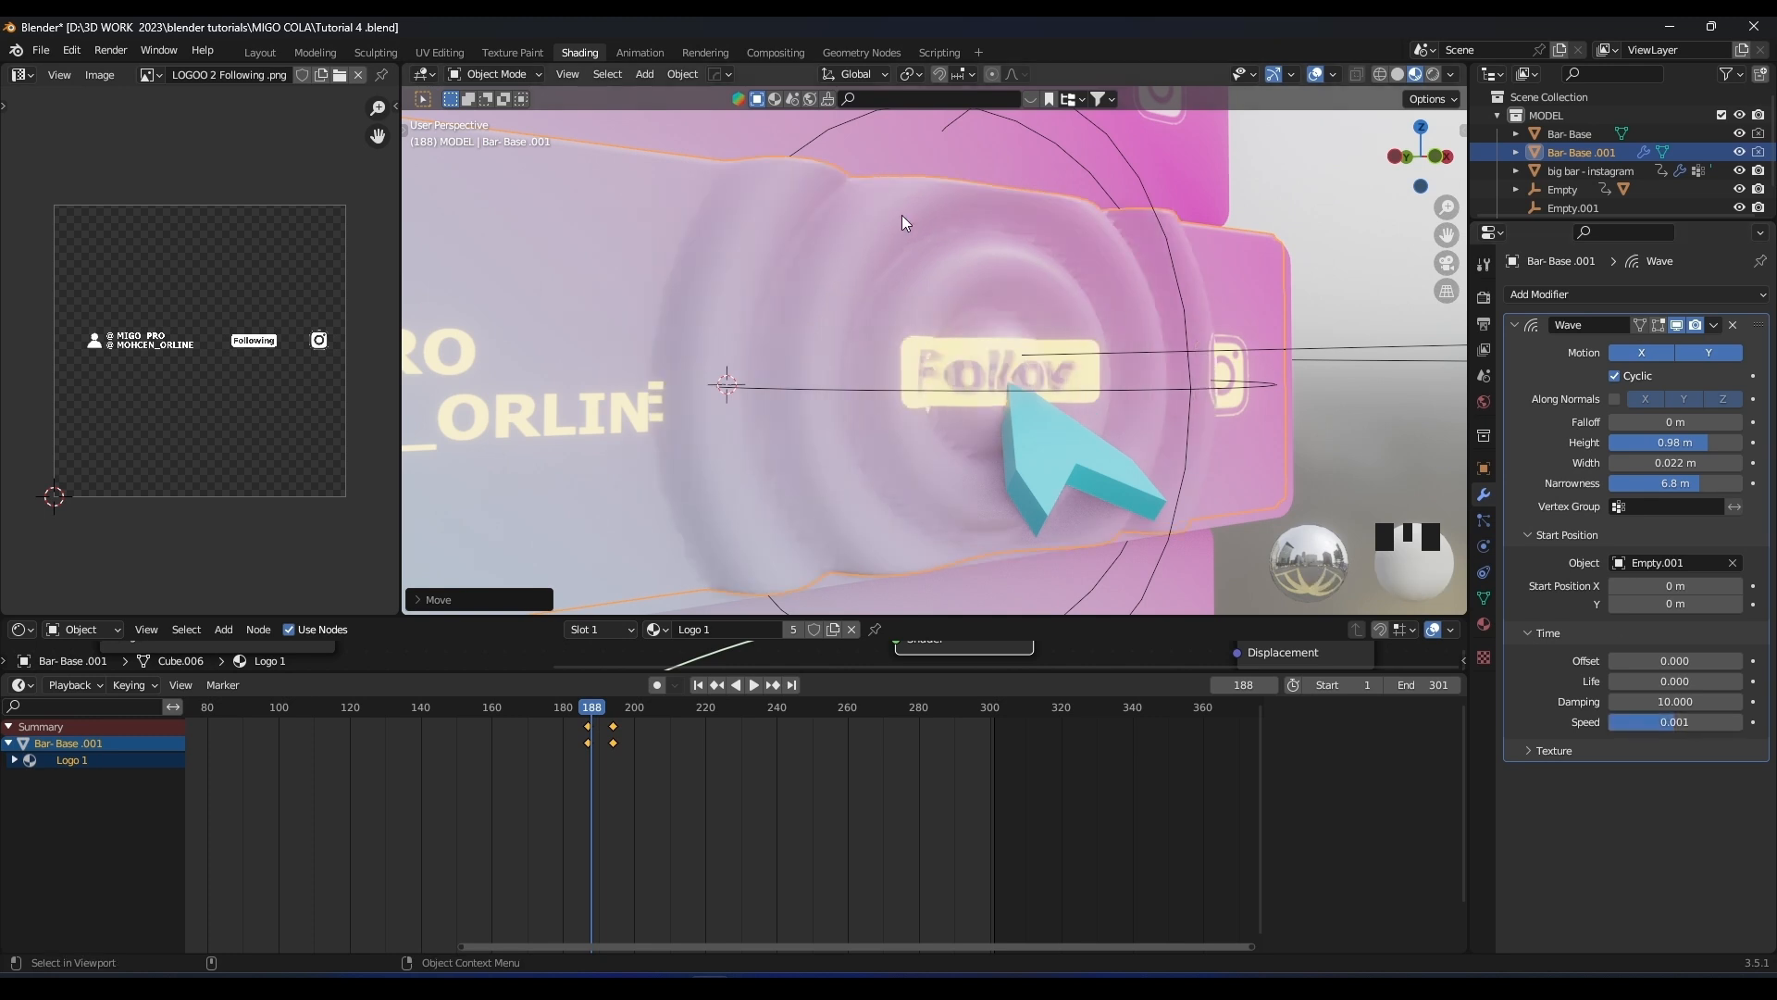
Play the animation around frame 188 to check the ripple against the arrow's click
scroll(917, 219, "down", 5)
key("space")
key("space")
left_click(595, 709)
key("space")
left_click(556, 707)
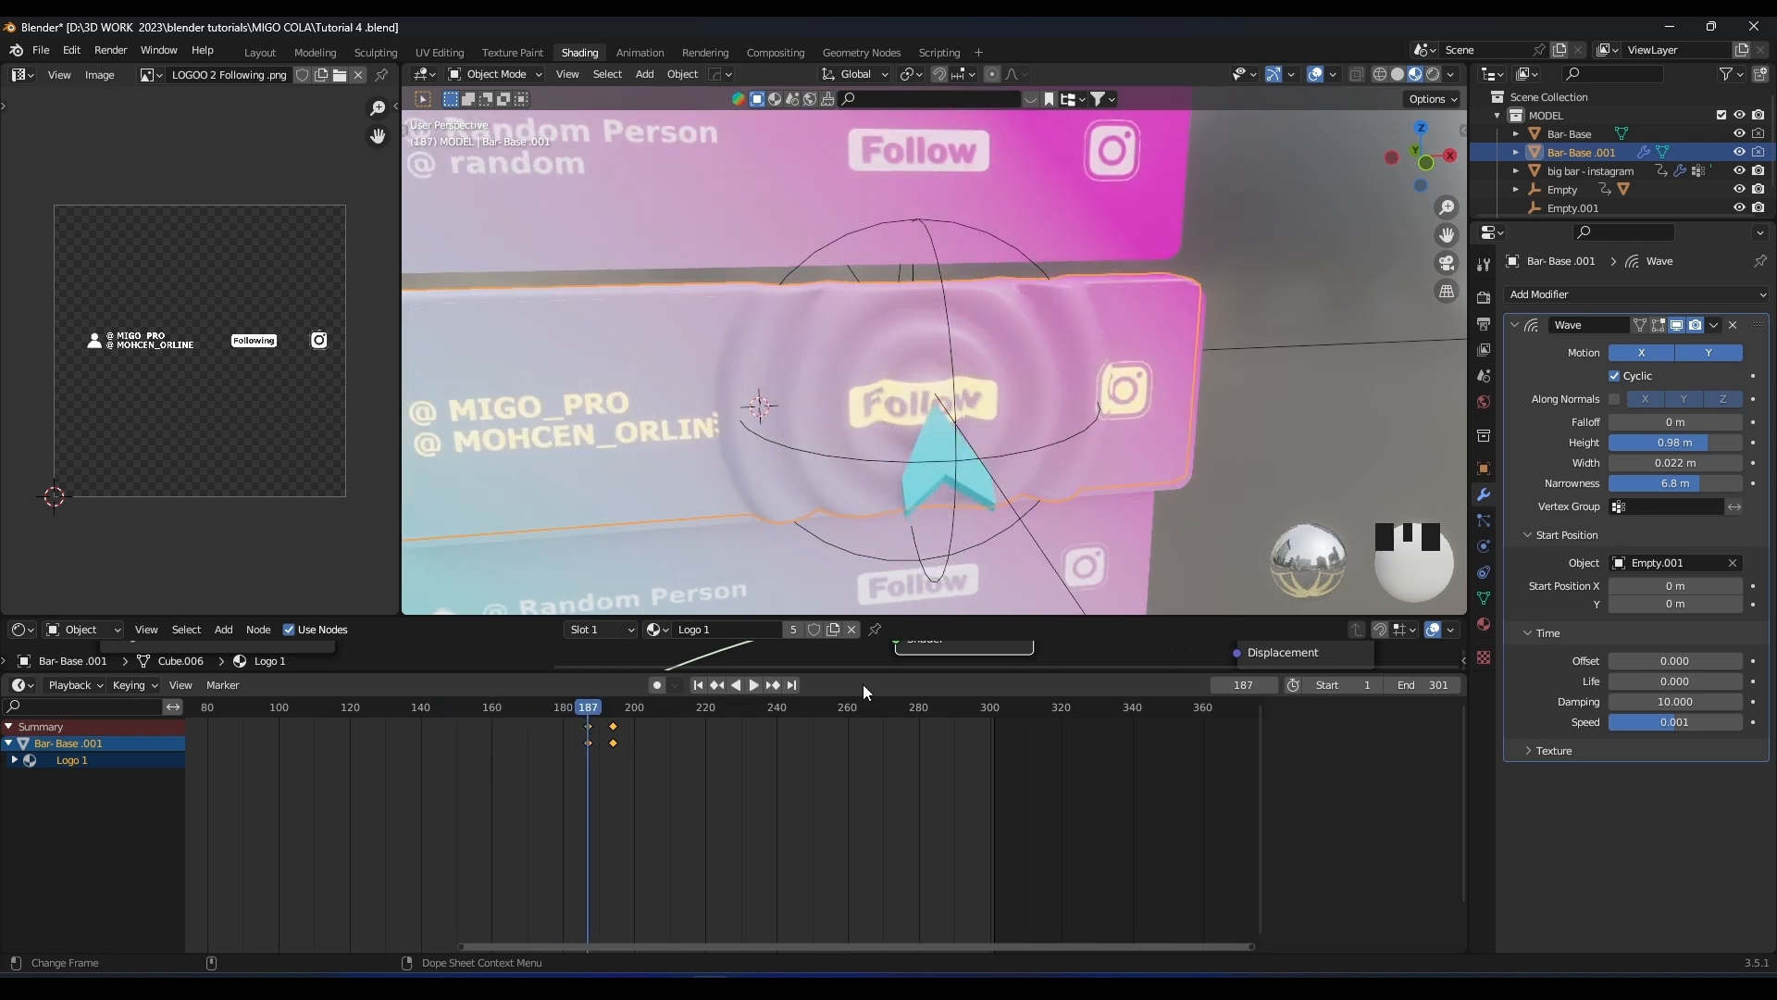
Keyframe the Wave height at 0 m on frame 188
scroll(607, 747, "up", 4)
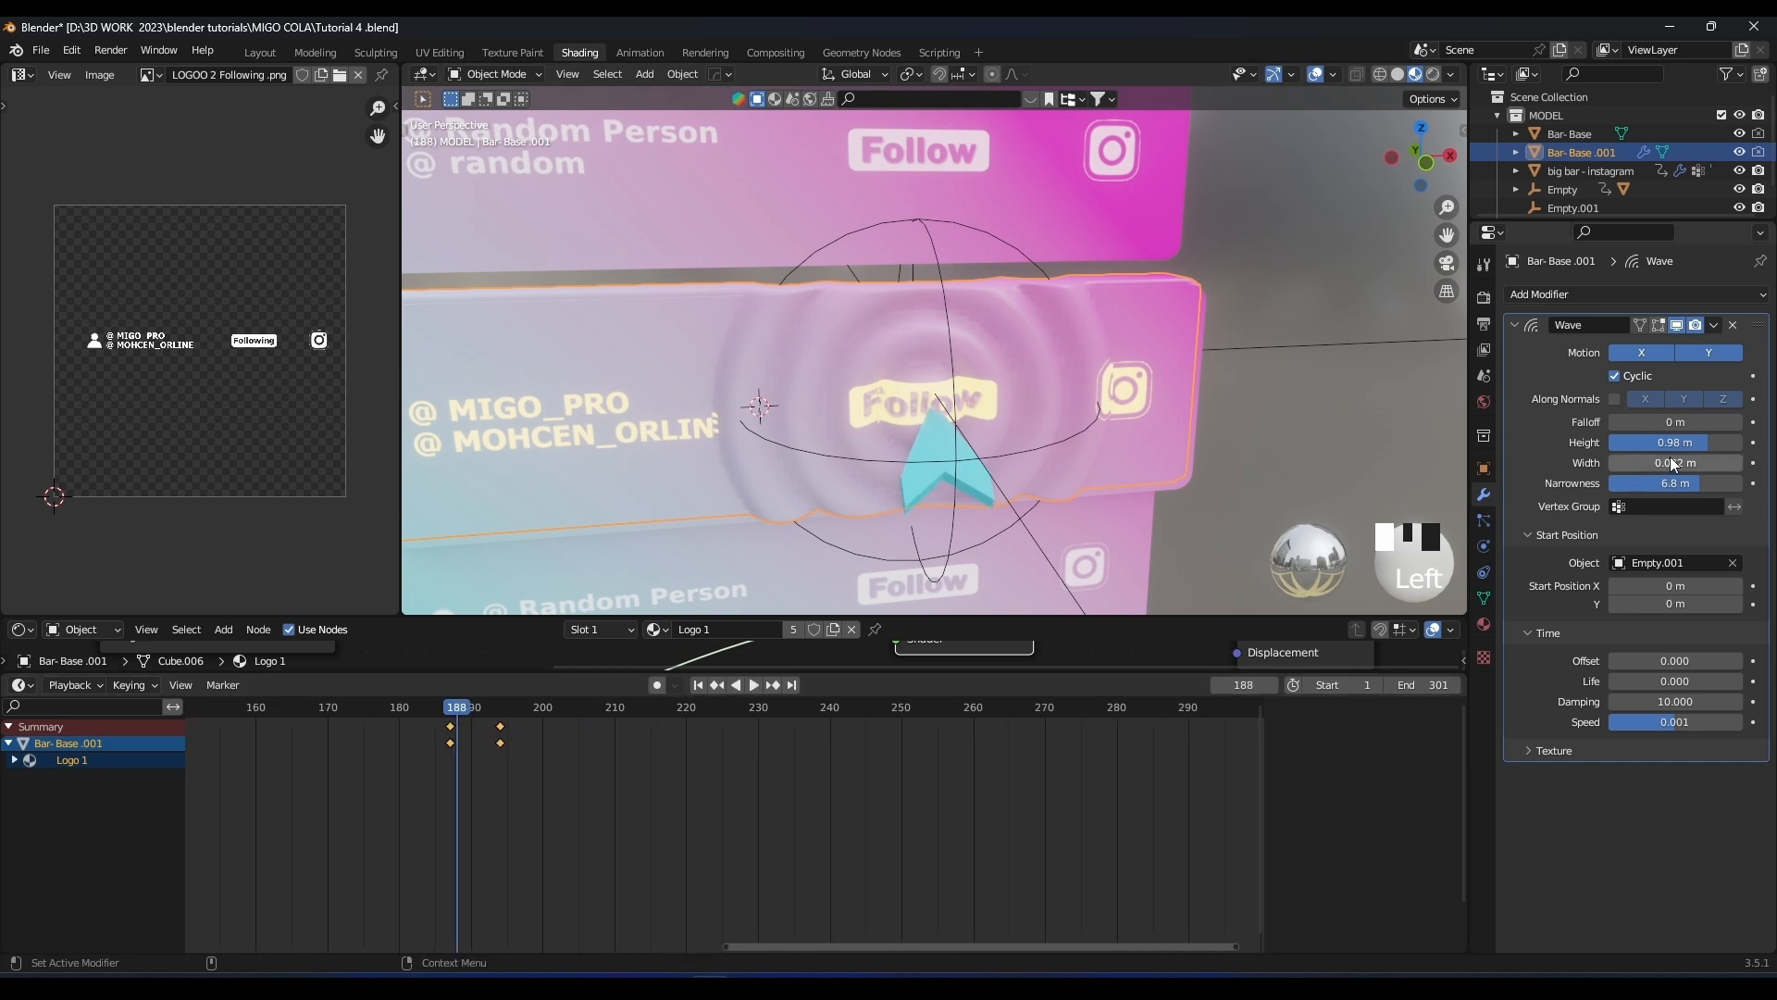
left_click(1712, 442)
type("0")
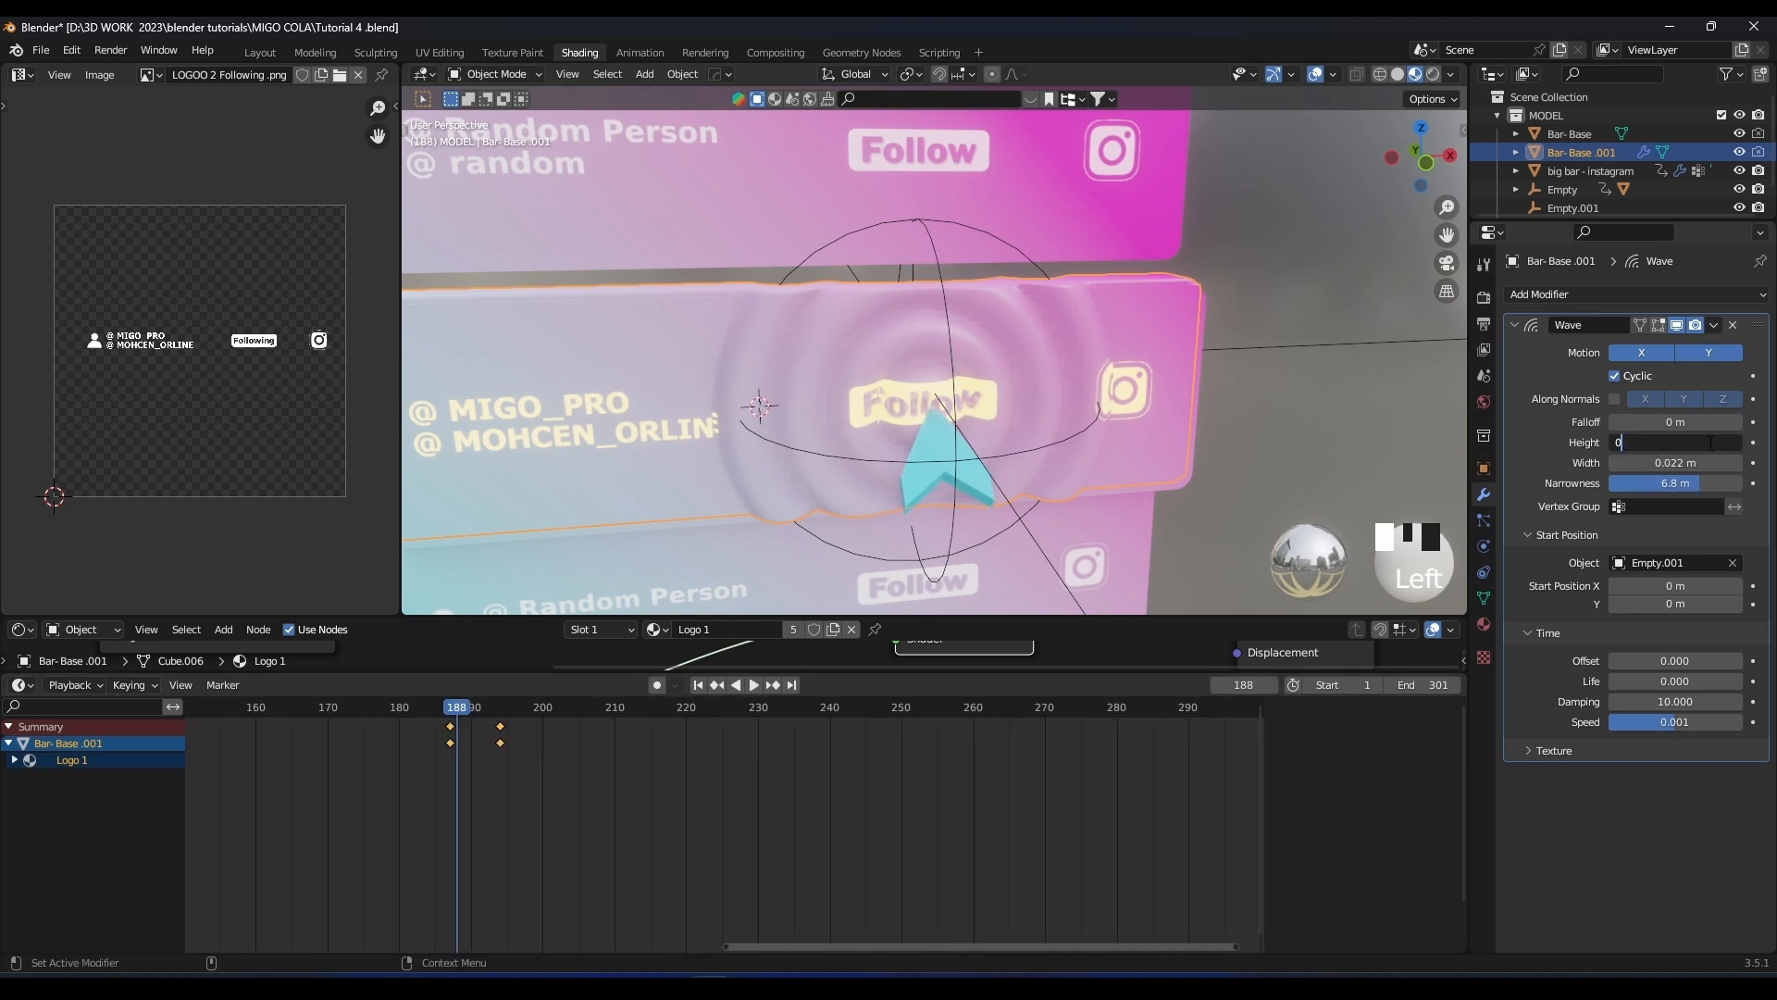
key("Return")
left_click(1754, 442)
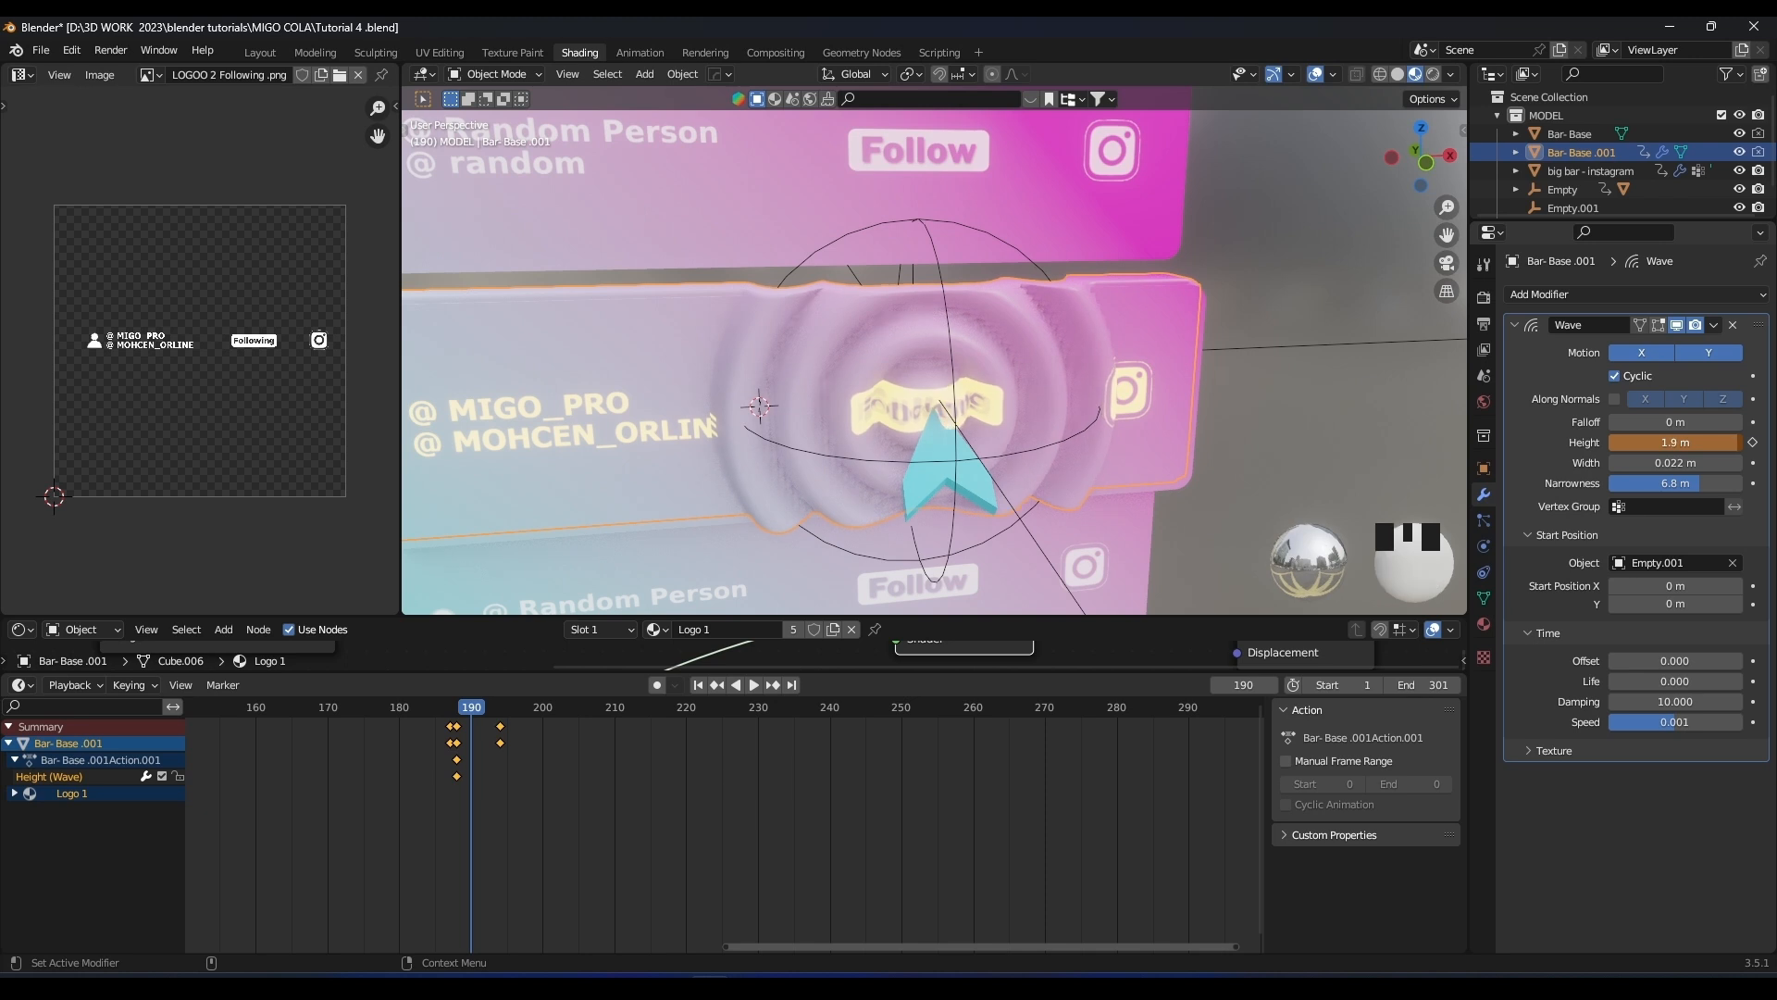
Keyframe the Wave height at 1.3 m on frame 190
scroll(1111, 381, "down", 2)
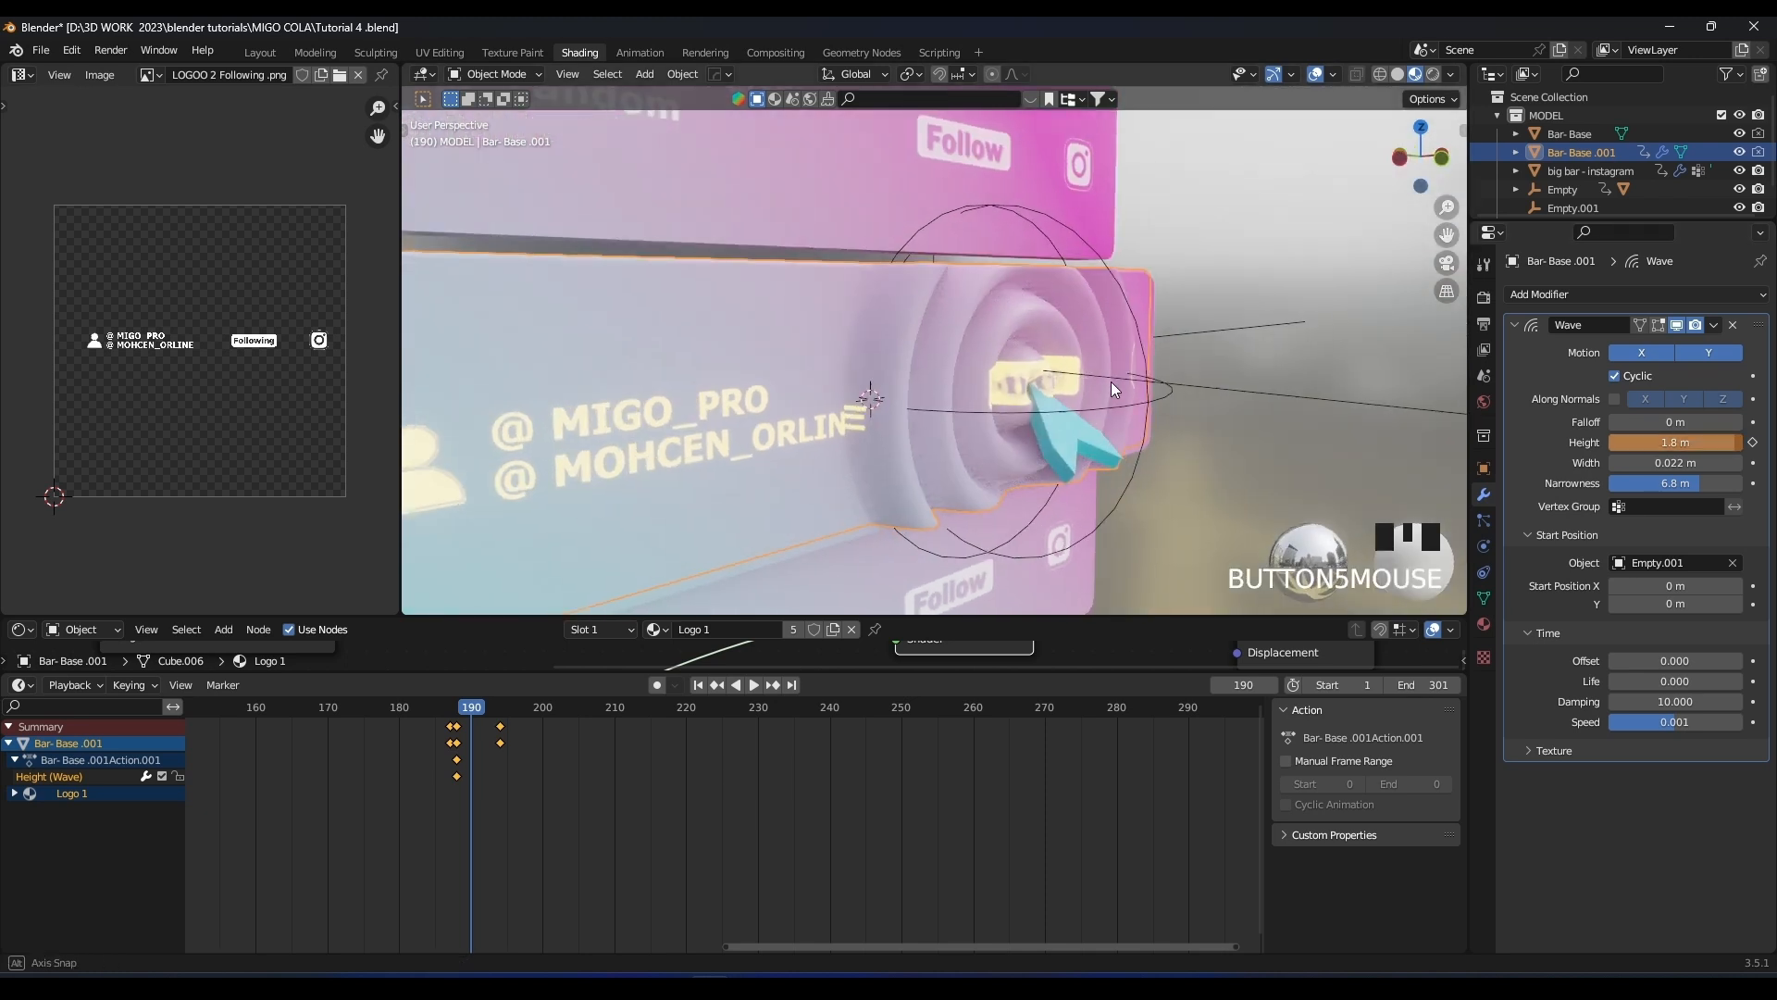
double_click(1722, 444)
type("1.")
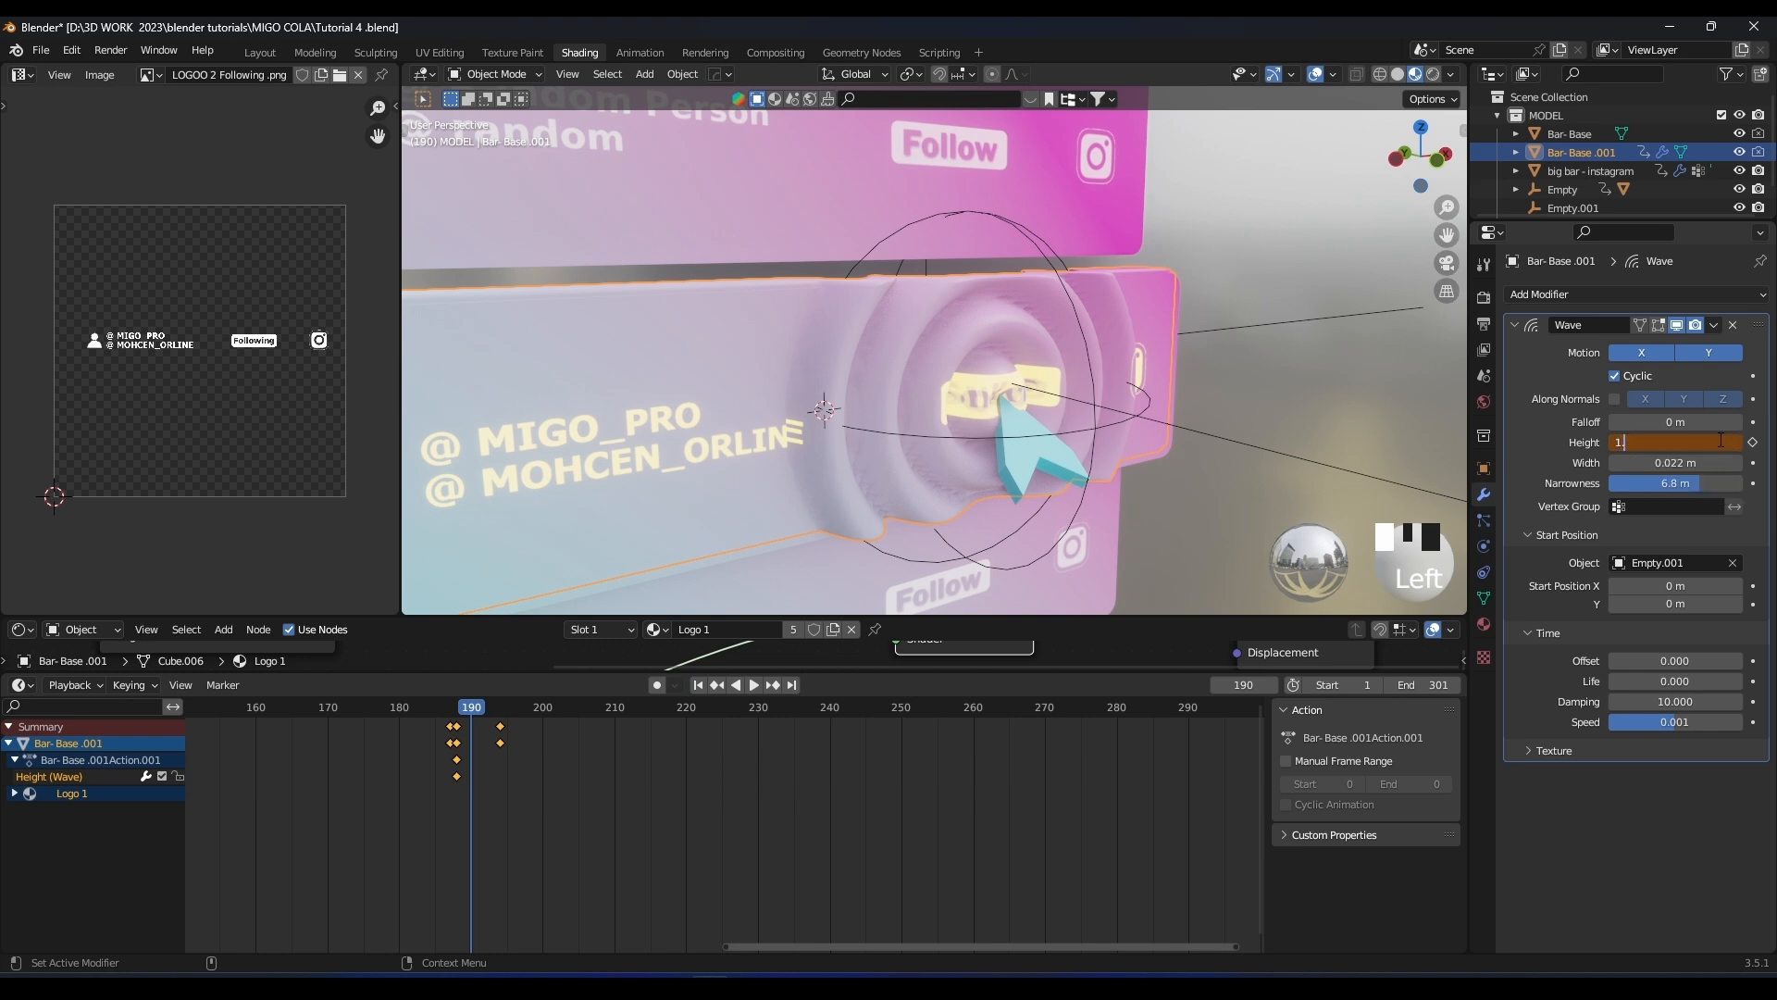
type("3")
key("Return")
Keyframe the Wave height back to 0 m on frame 195
left_click_drag(462, 708, 505, 715)
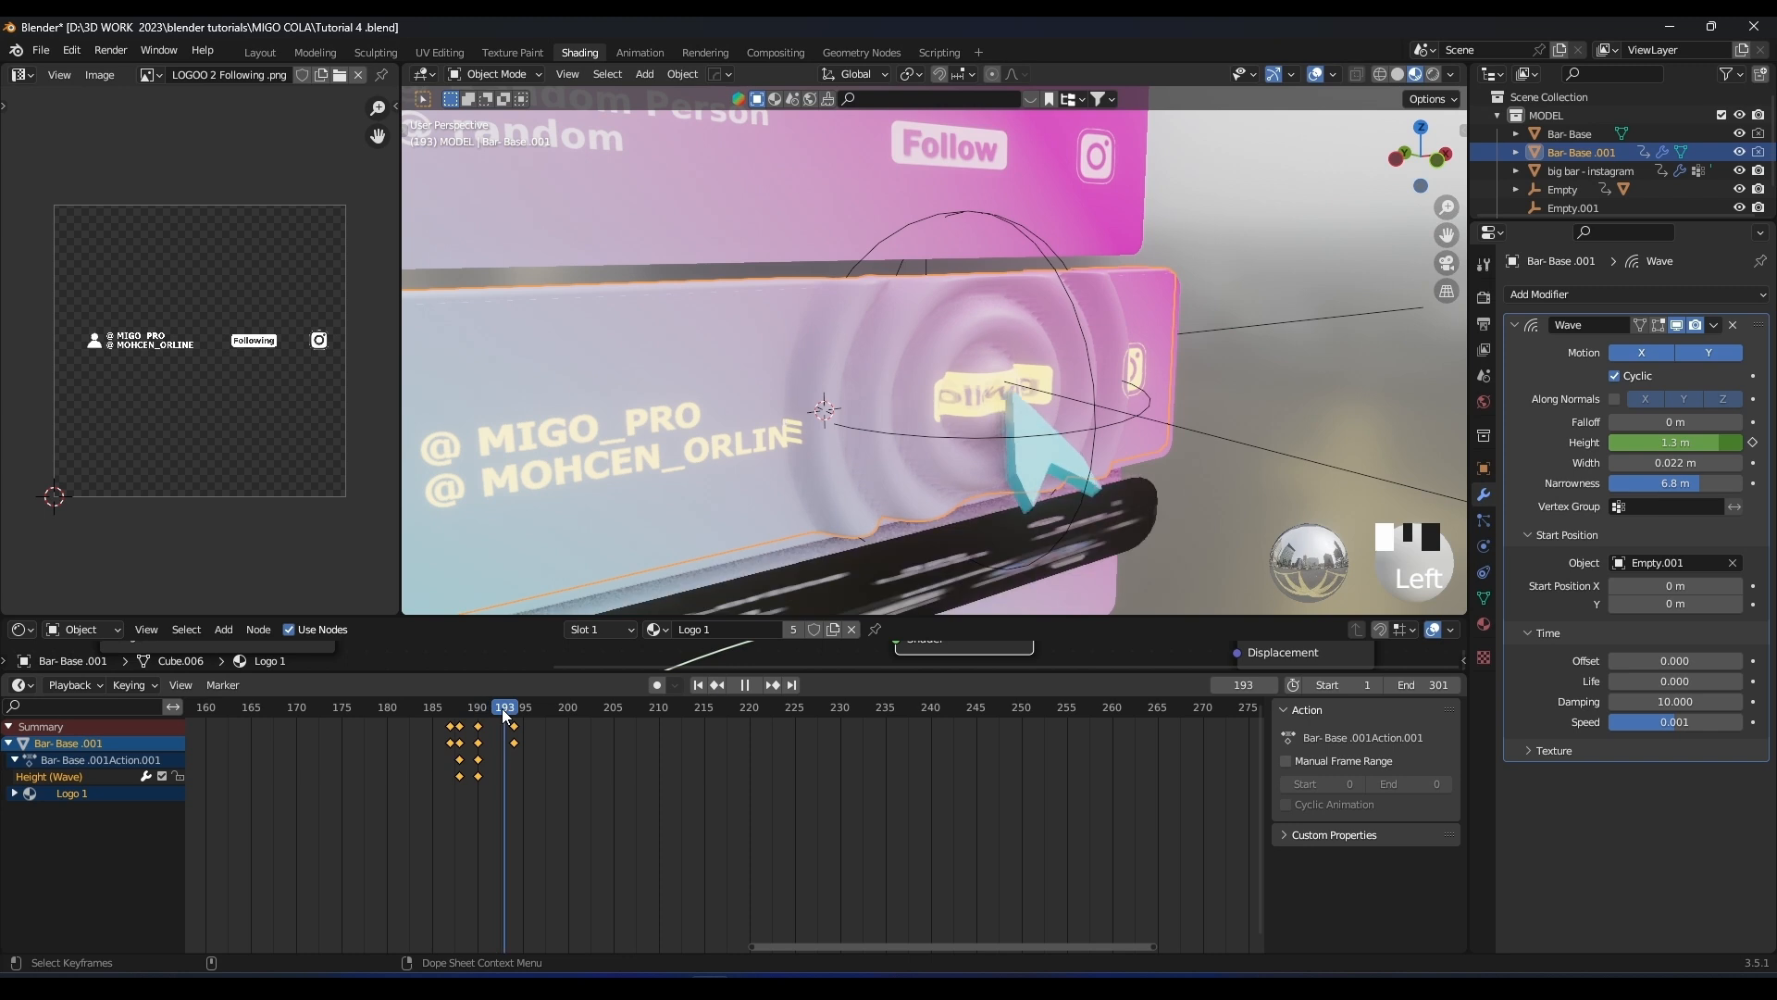
left_click(523, 709)
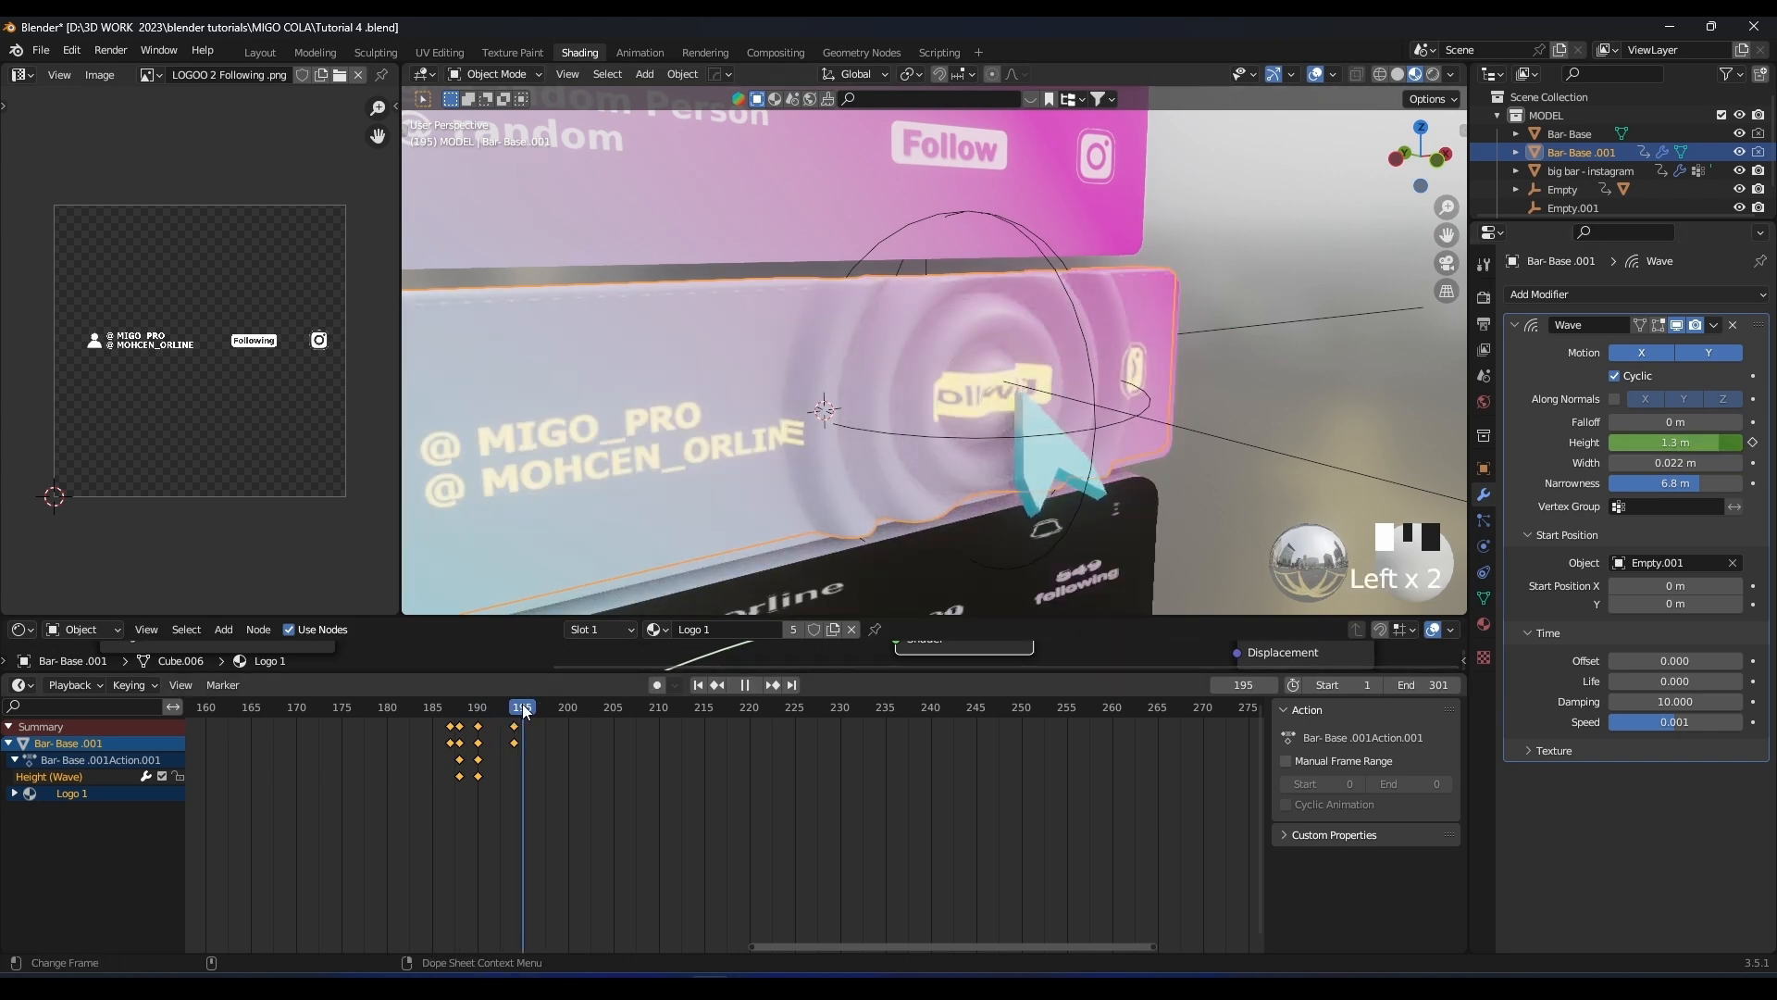
left_click(1661, 444)
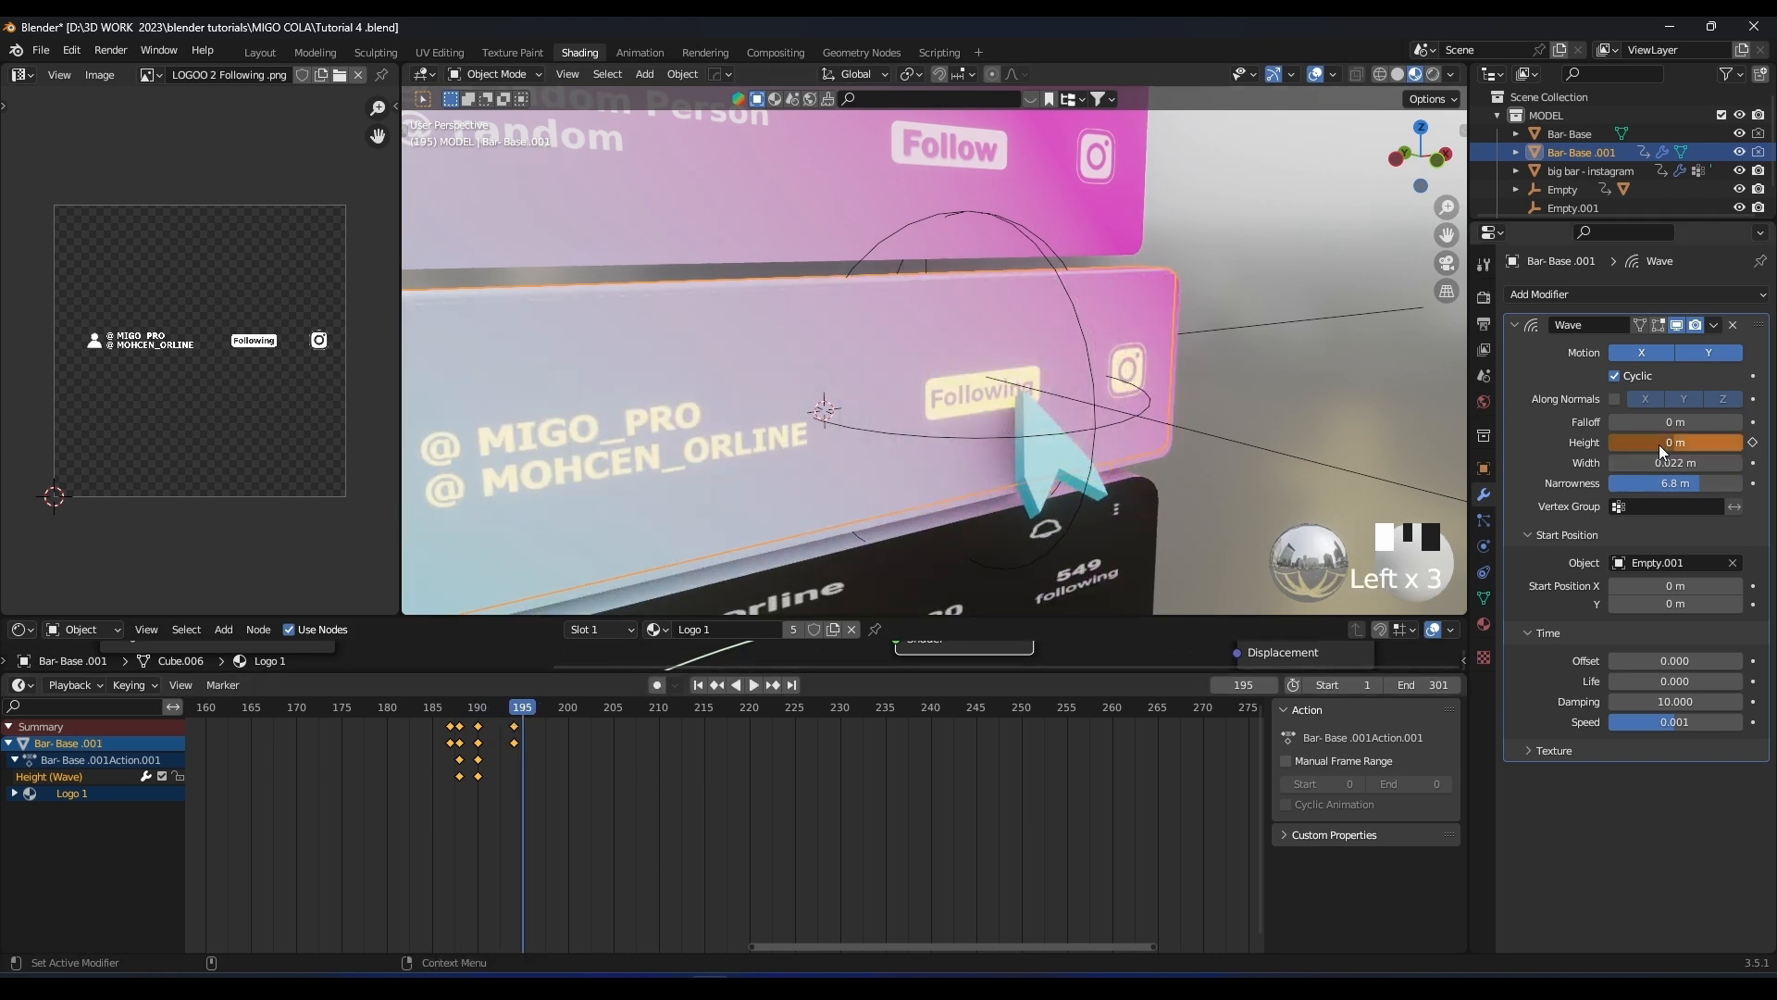
Play the animation repeatedly from about frame 182 to check the timing of the keyframed ripple
left_click(431, 705)
key("space")
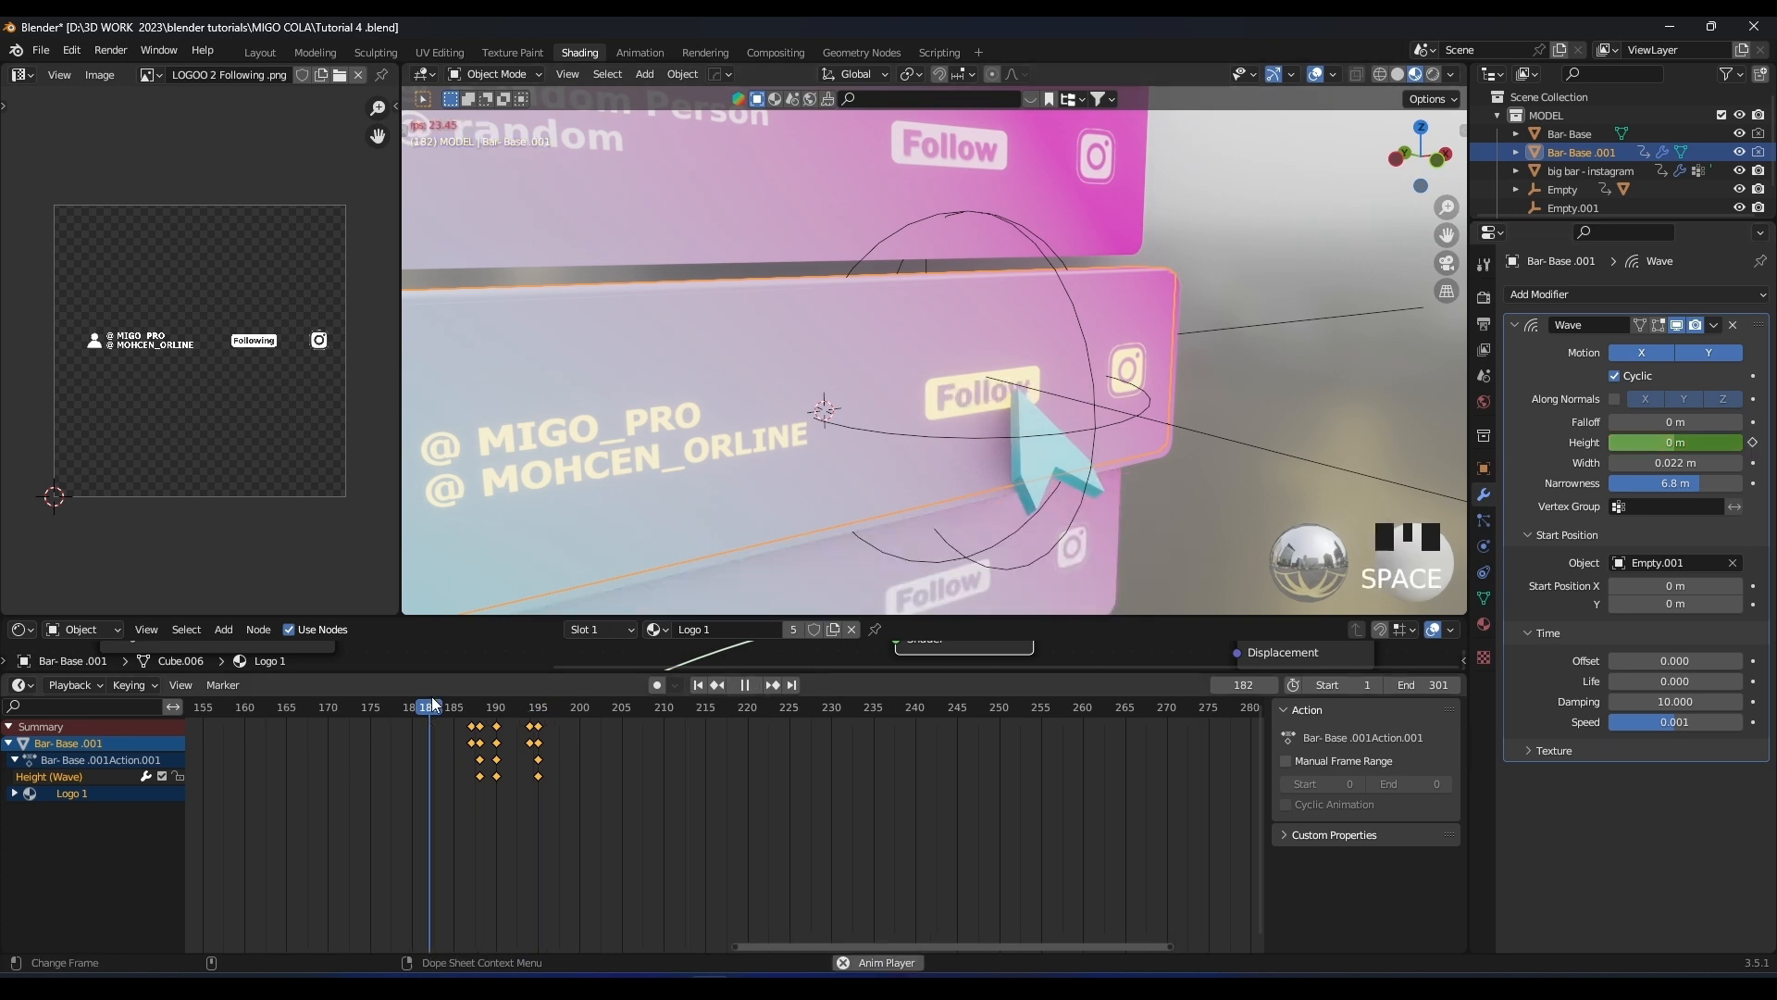
key("space")
left_click(432, 696)
left_click(431, 696)
left_click(431, 696)
left_click(431, 696)
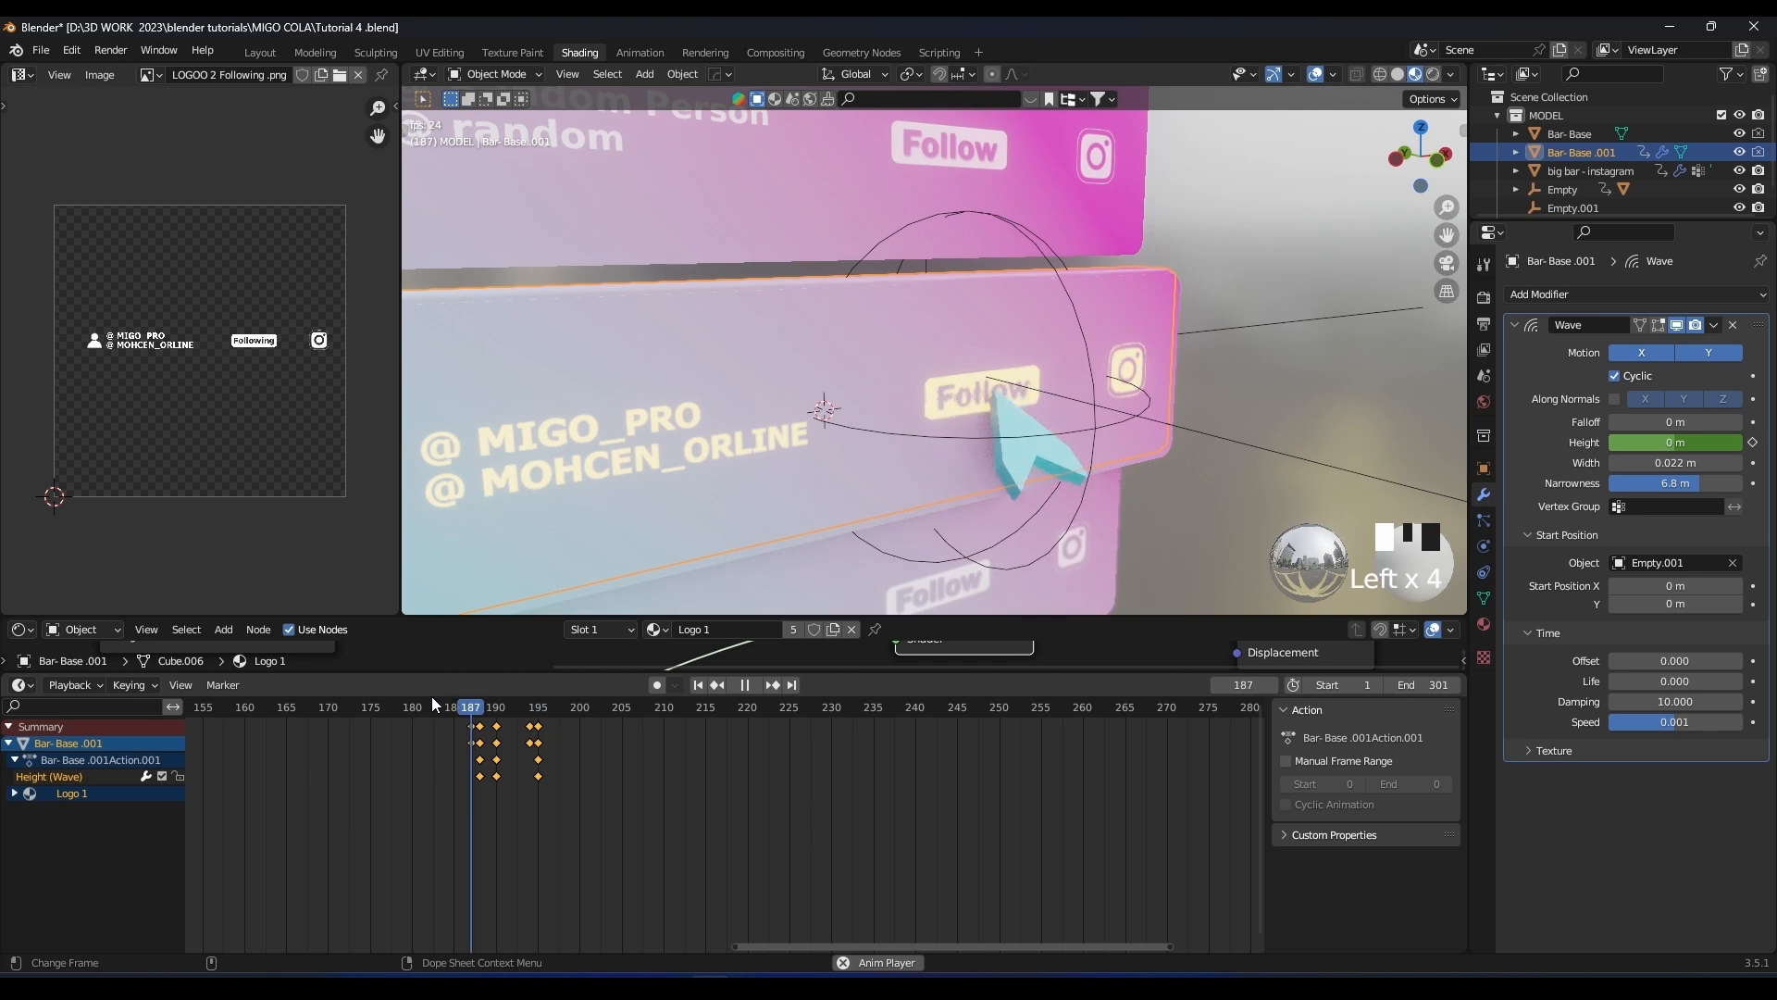
key("space")
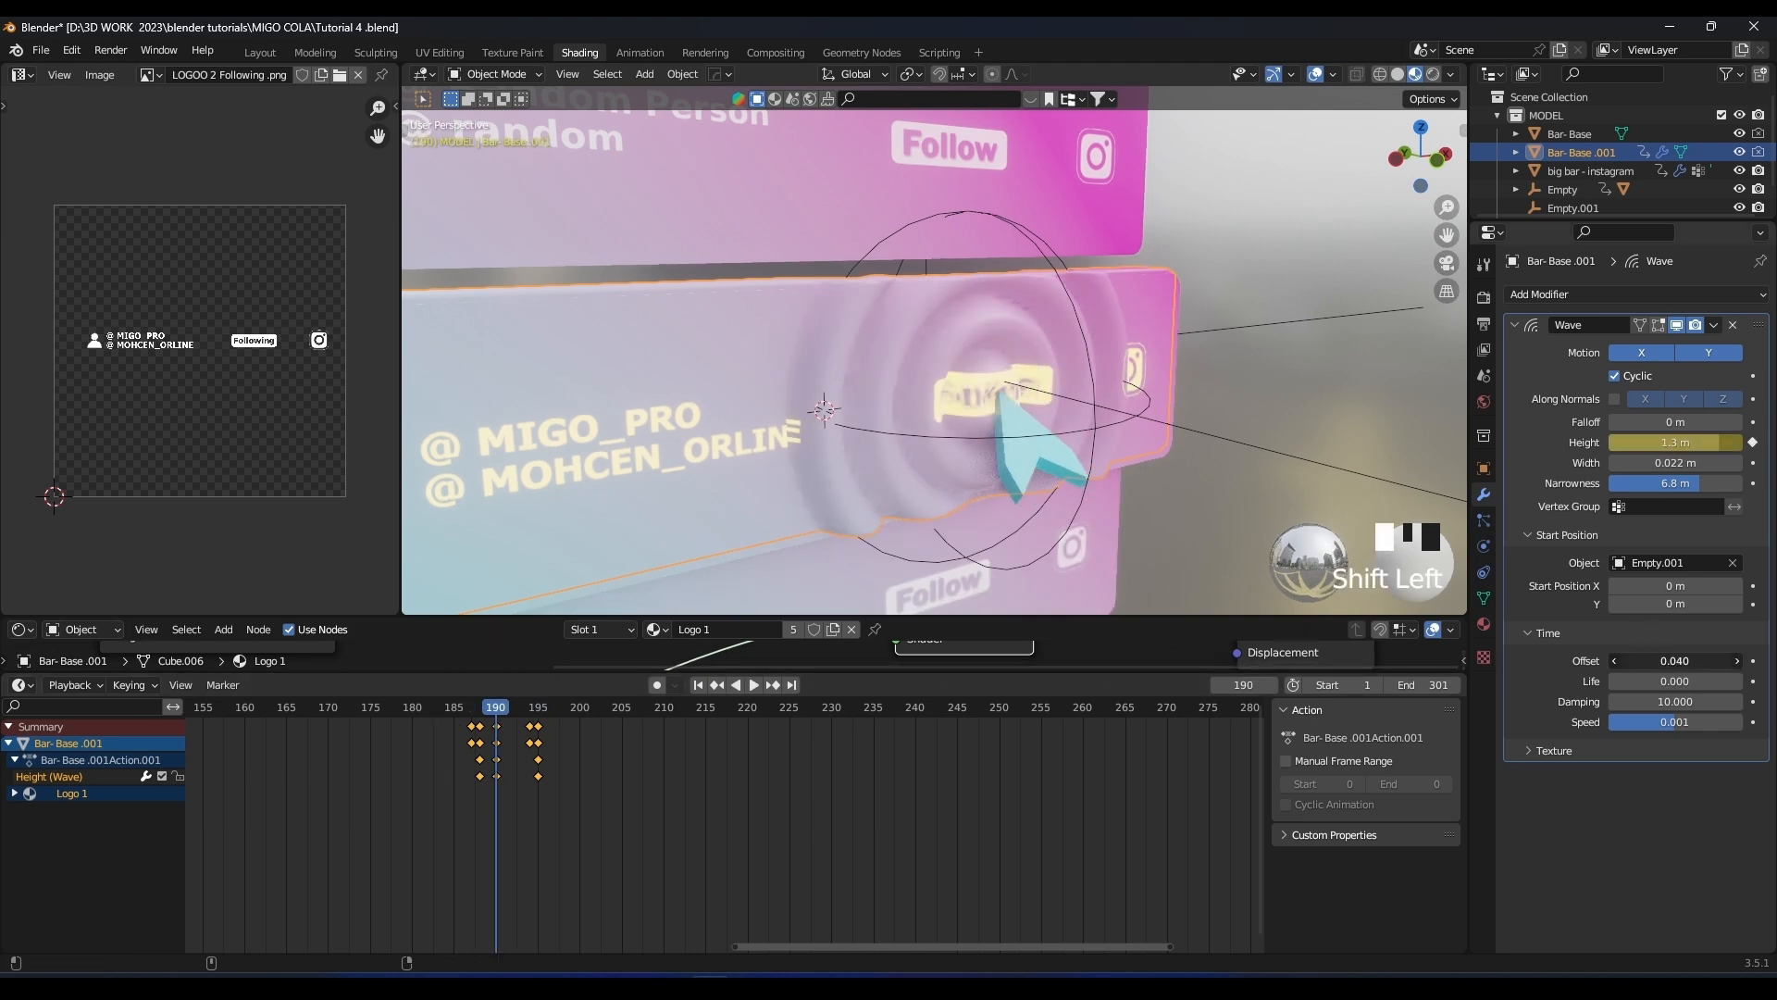
Set the Wave time offset to 41.350 and replay the ripple
left_click_drag(1675, 660, 1731, 660)
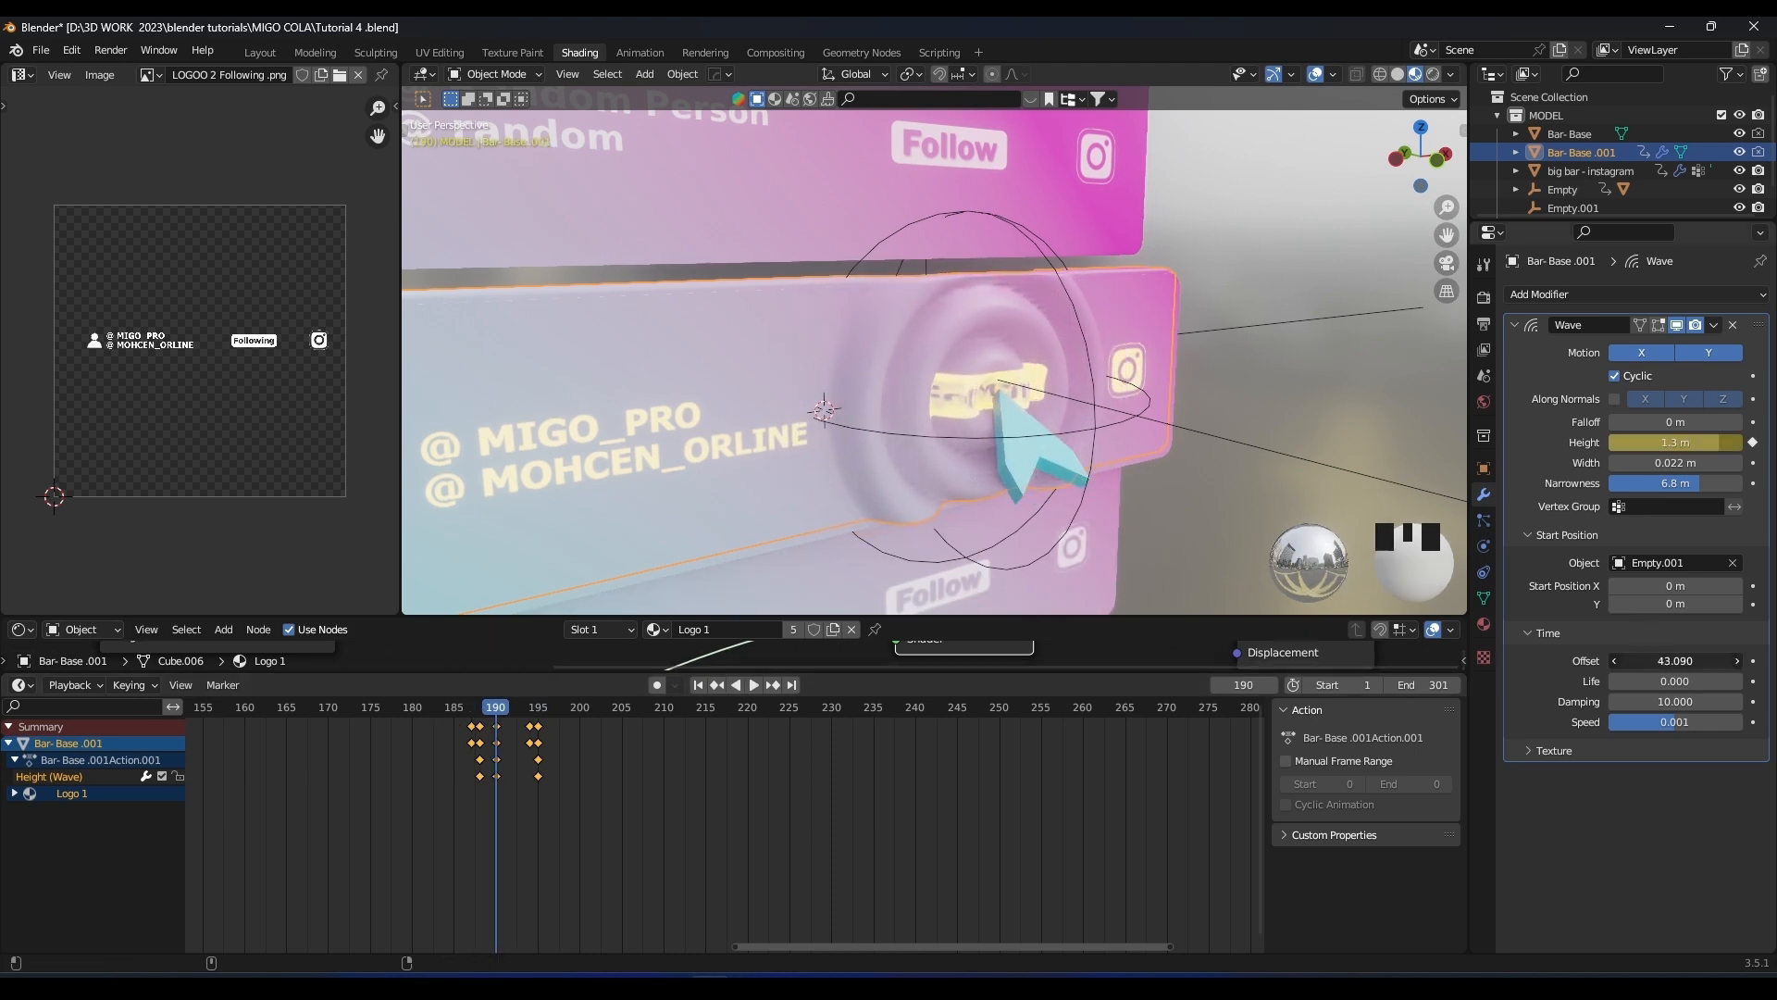
key("space")
left_click(441, 709)
left_click(441, 709)
left_click(441, 709)
key("space")
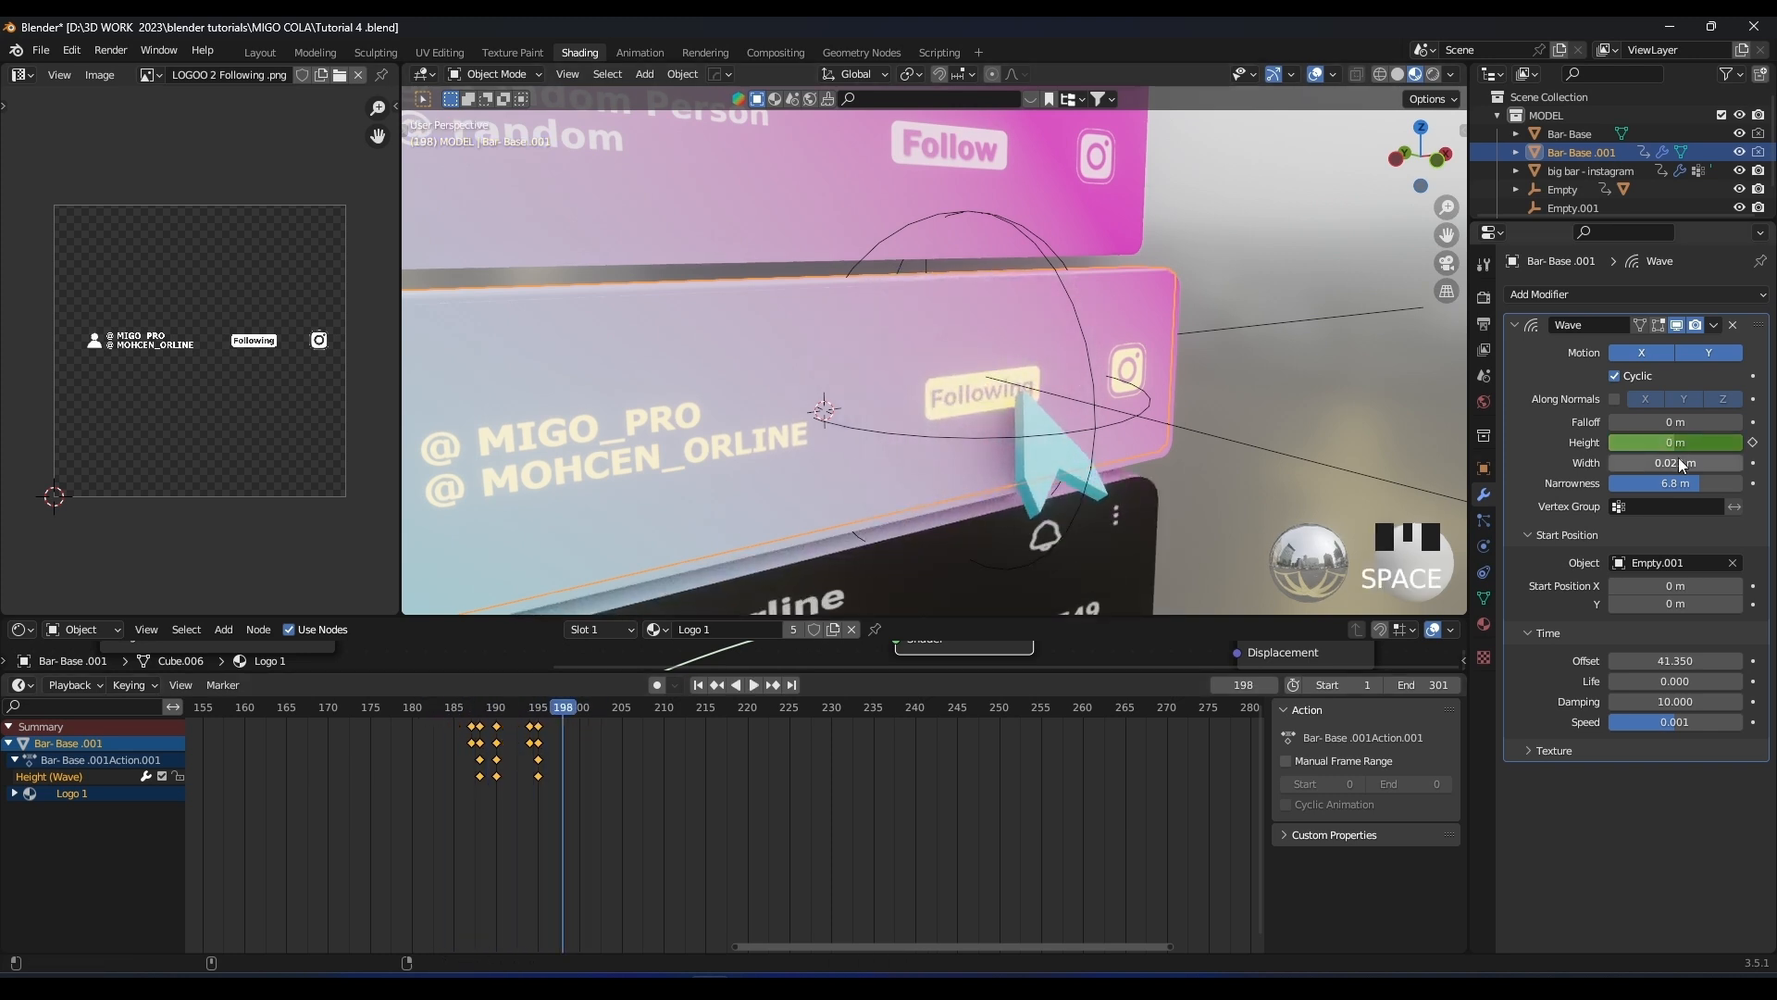
At frame 191, set the Wave width to 0.017 m and narrowness to 6.1 m, and start playback
left_click(500, 712)
left_click(503, 714)
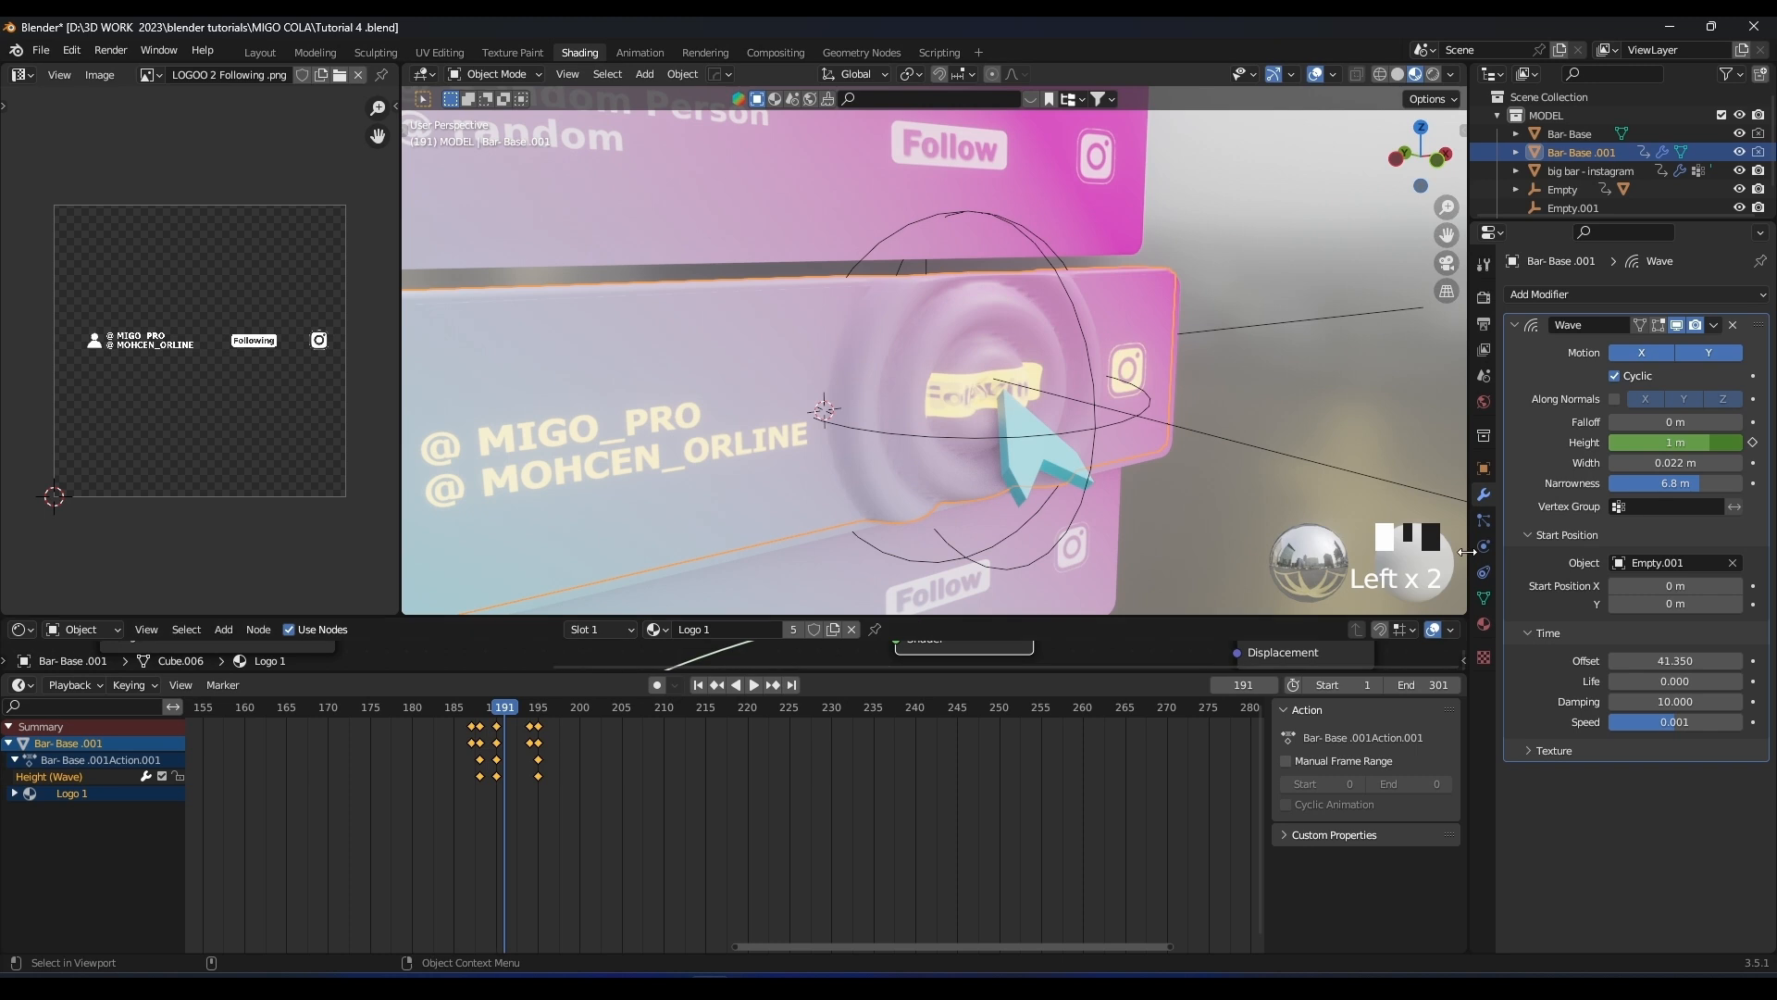
mouse_move(1673, 463)
left_mouse_down("shift")
mouse_move(1609, 464)
mouse_move(1680, 465)
left_mouse_up("shift")
key("space")
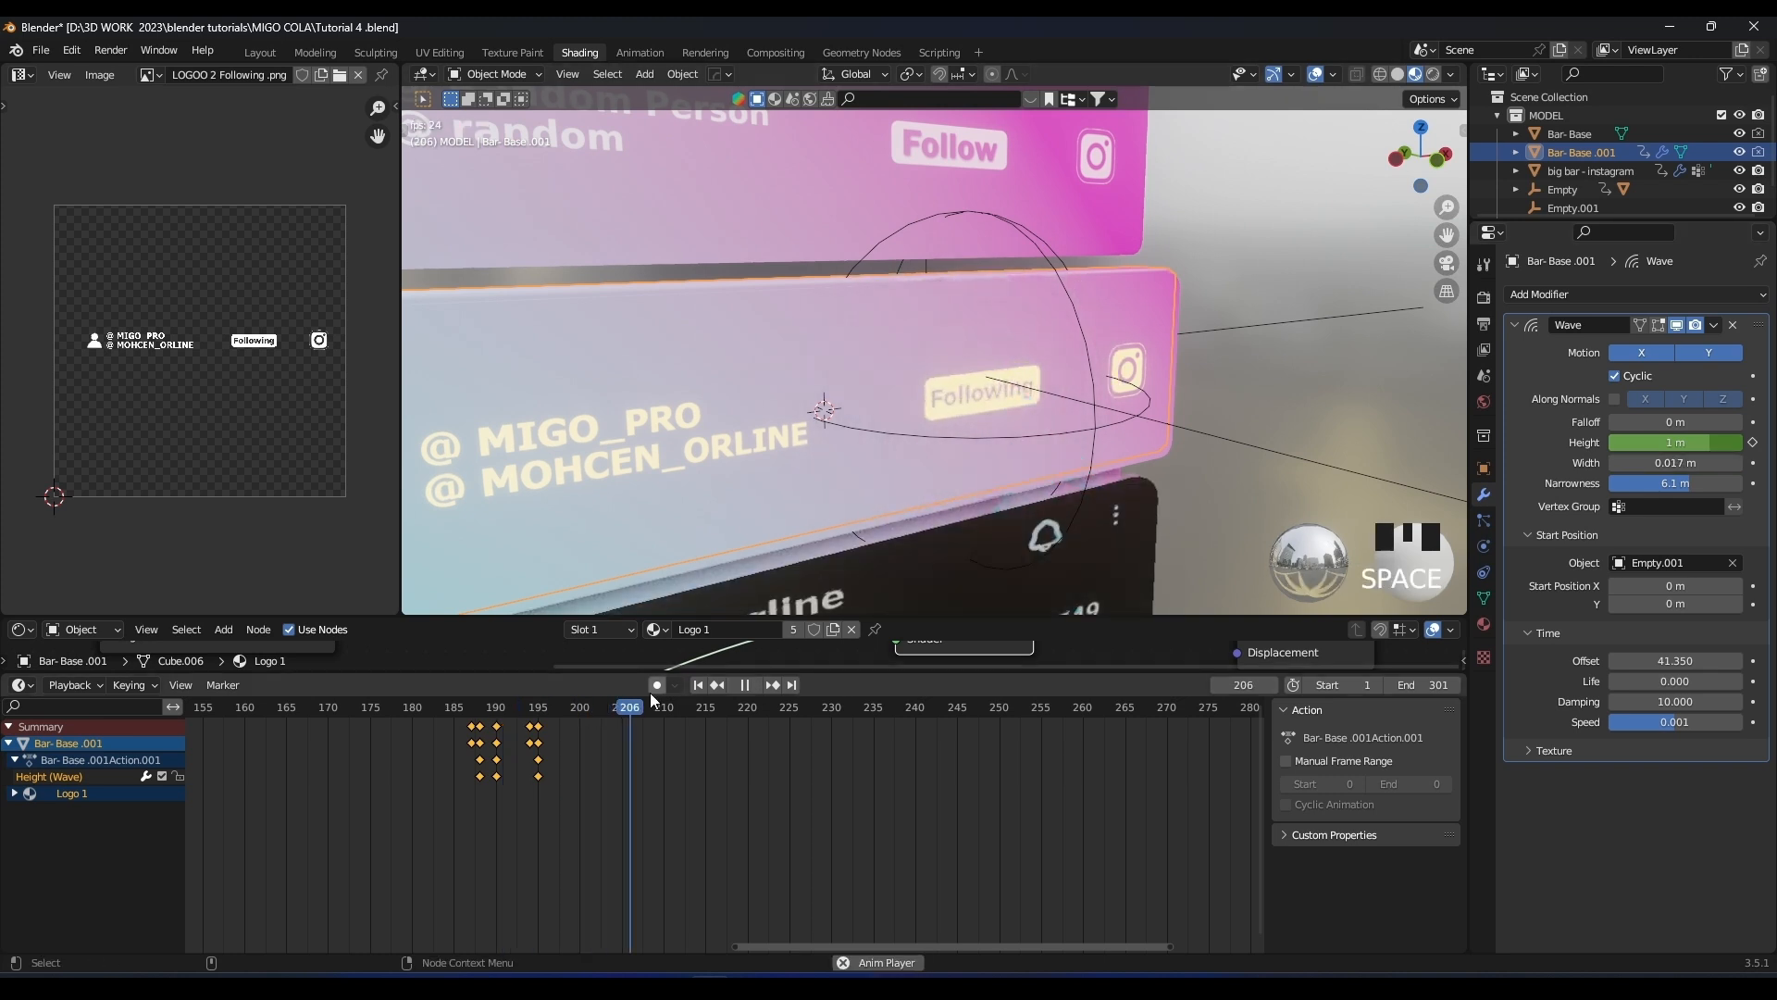
Replay the click and ripple from about frame 180, checking it from different distances and angles
key("Left")
key("Left")
key("Left")
key("Left")
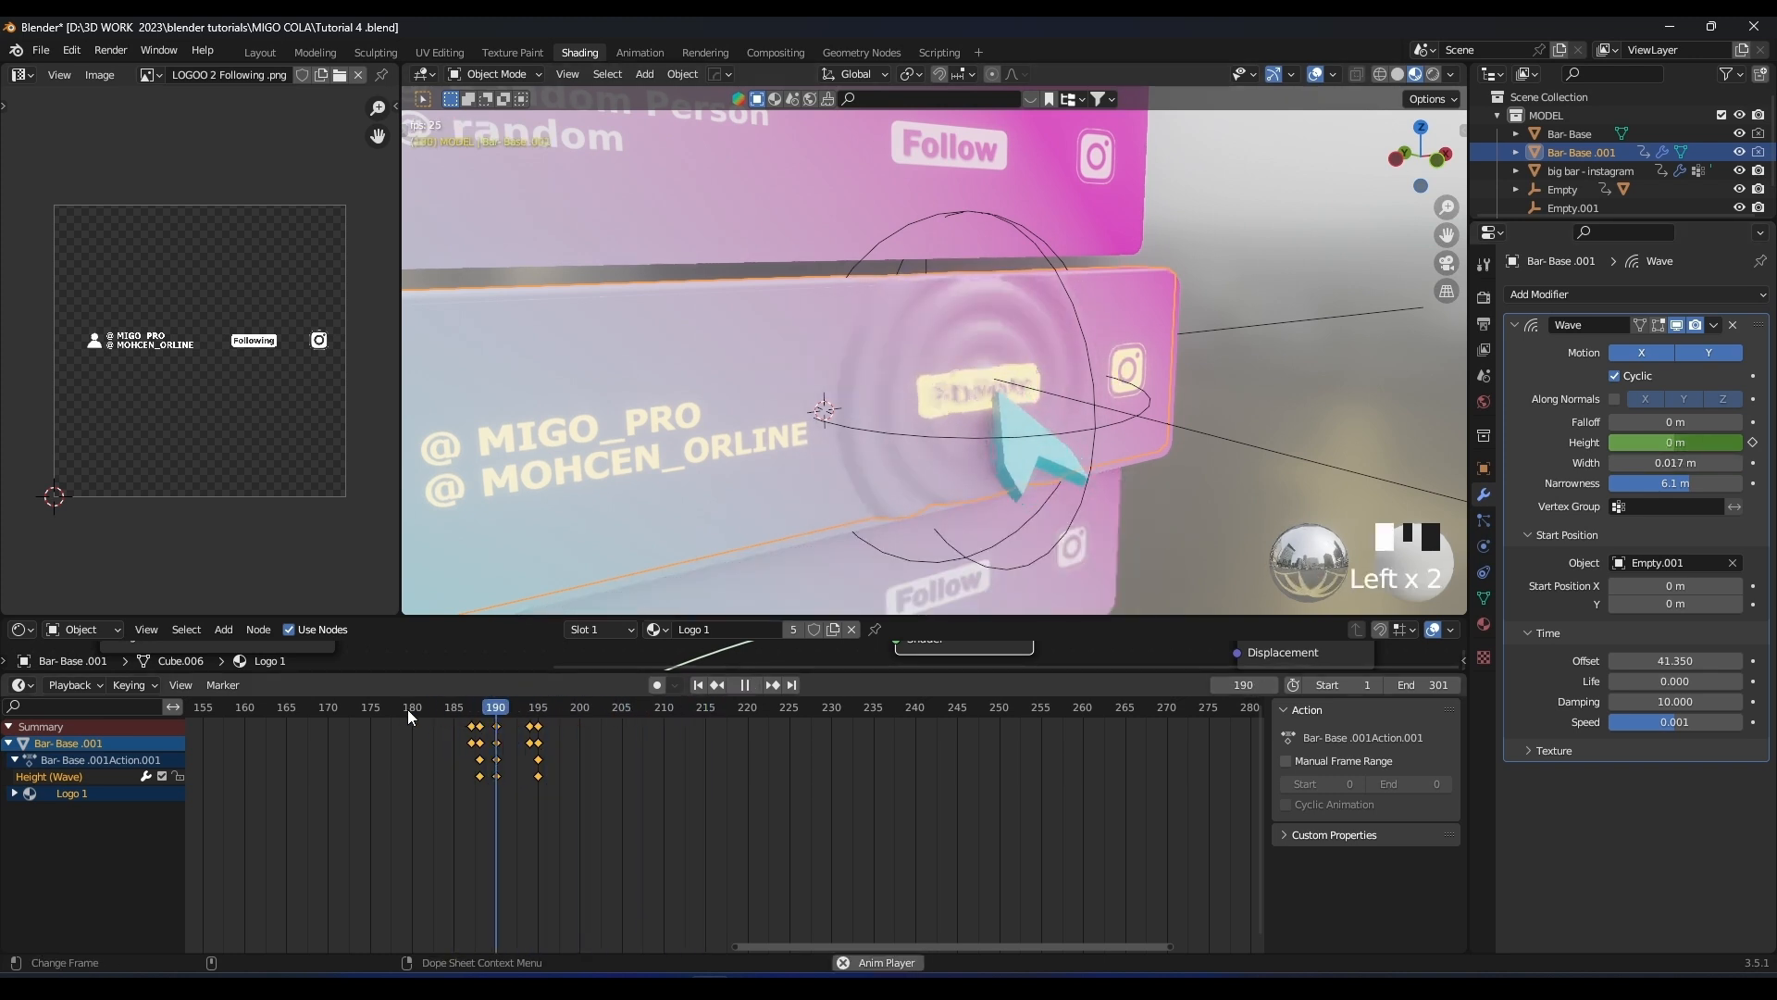
key("space")
middle_click_drag(935, 496, 808, 446)
scroll(824, 470, "down", 3)
left_click(410, 705)
key("space")
key("Left")
key("Left")
left_click(408, 706)
key("space")
Shift Bar- Base .001 along the Y and X axes to line it up with the neighbouring bars
middle_click_drag(1055, 412, 919, 380)
scroll(923, 398, "up", 6)
scroll(937, 381, "down", 2)
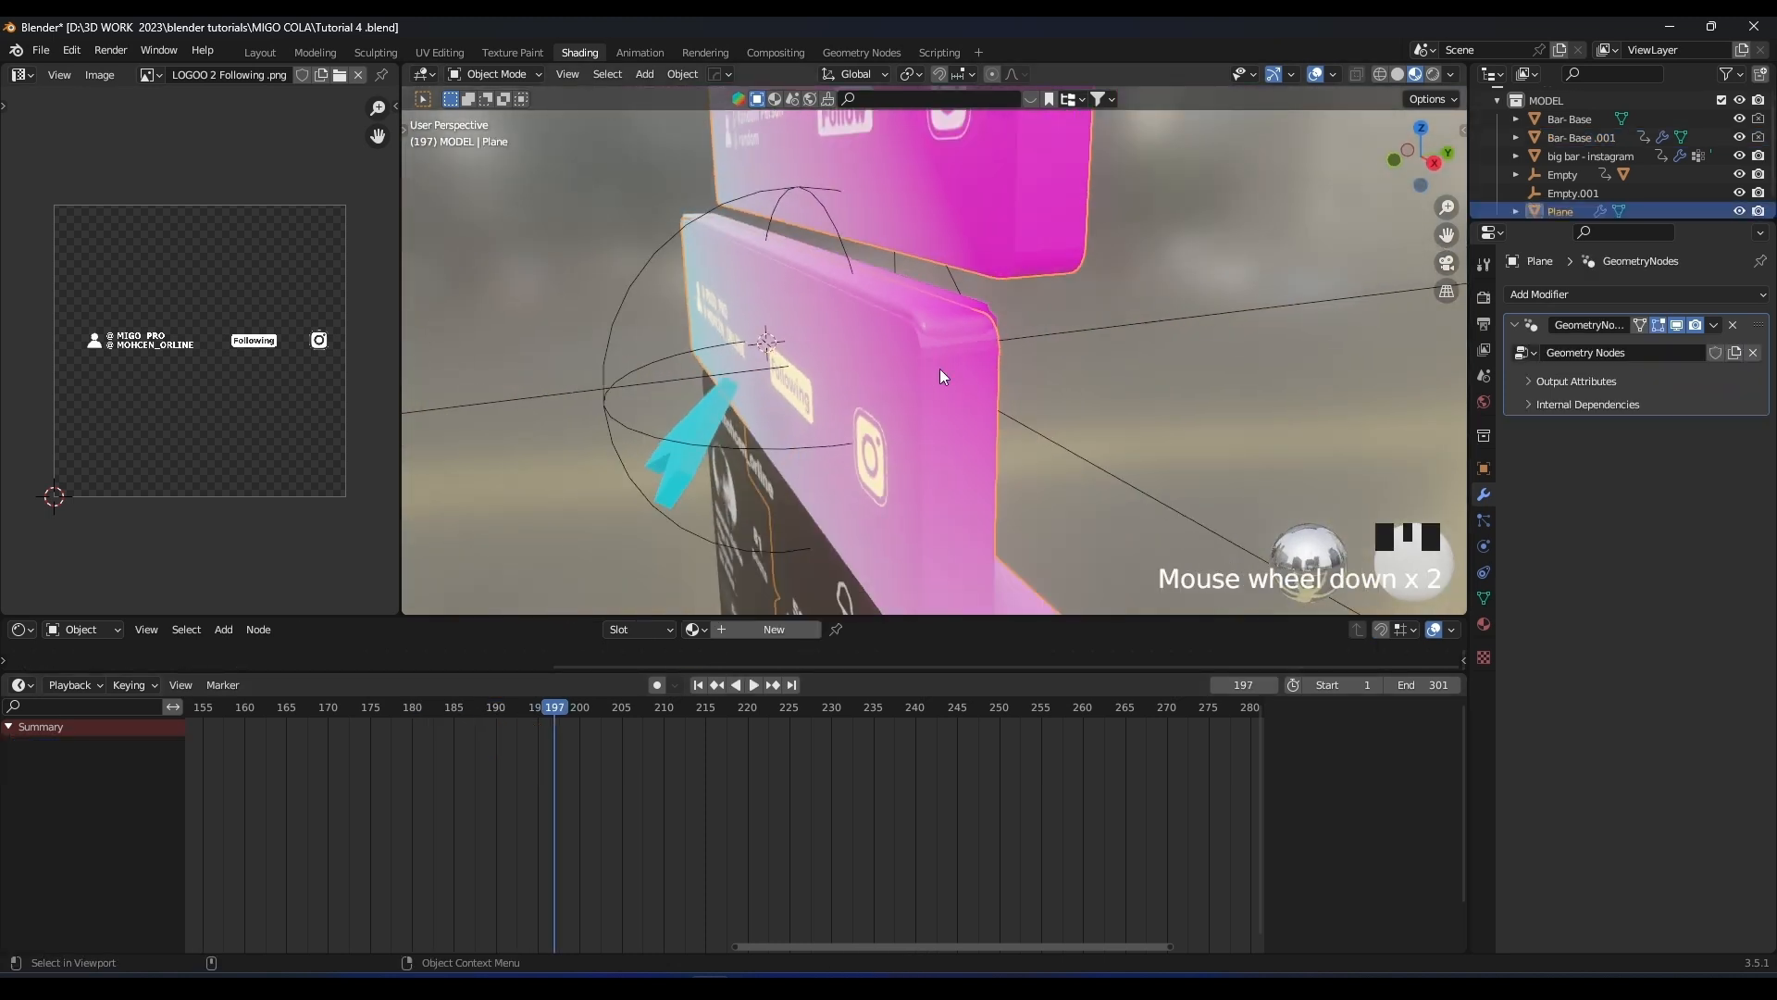
key("g")
key("y")
left_click(937, 312)
middle_click_drag(937, 312, 1014, 367)
key("s")
key("g")
key("x")
left_click(1190, 396)
Replay the Follow click ripple from about frame 184 and inspect the bar within the whole column
left_click(463, 712)
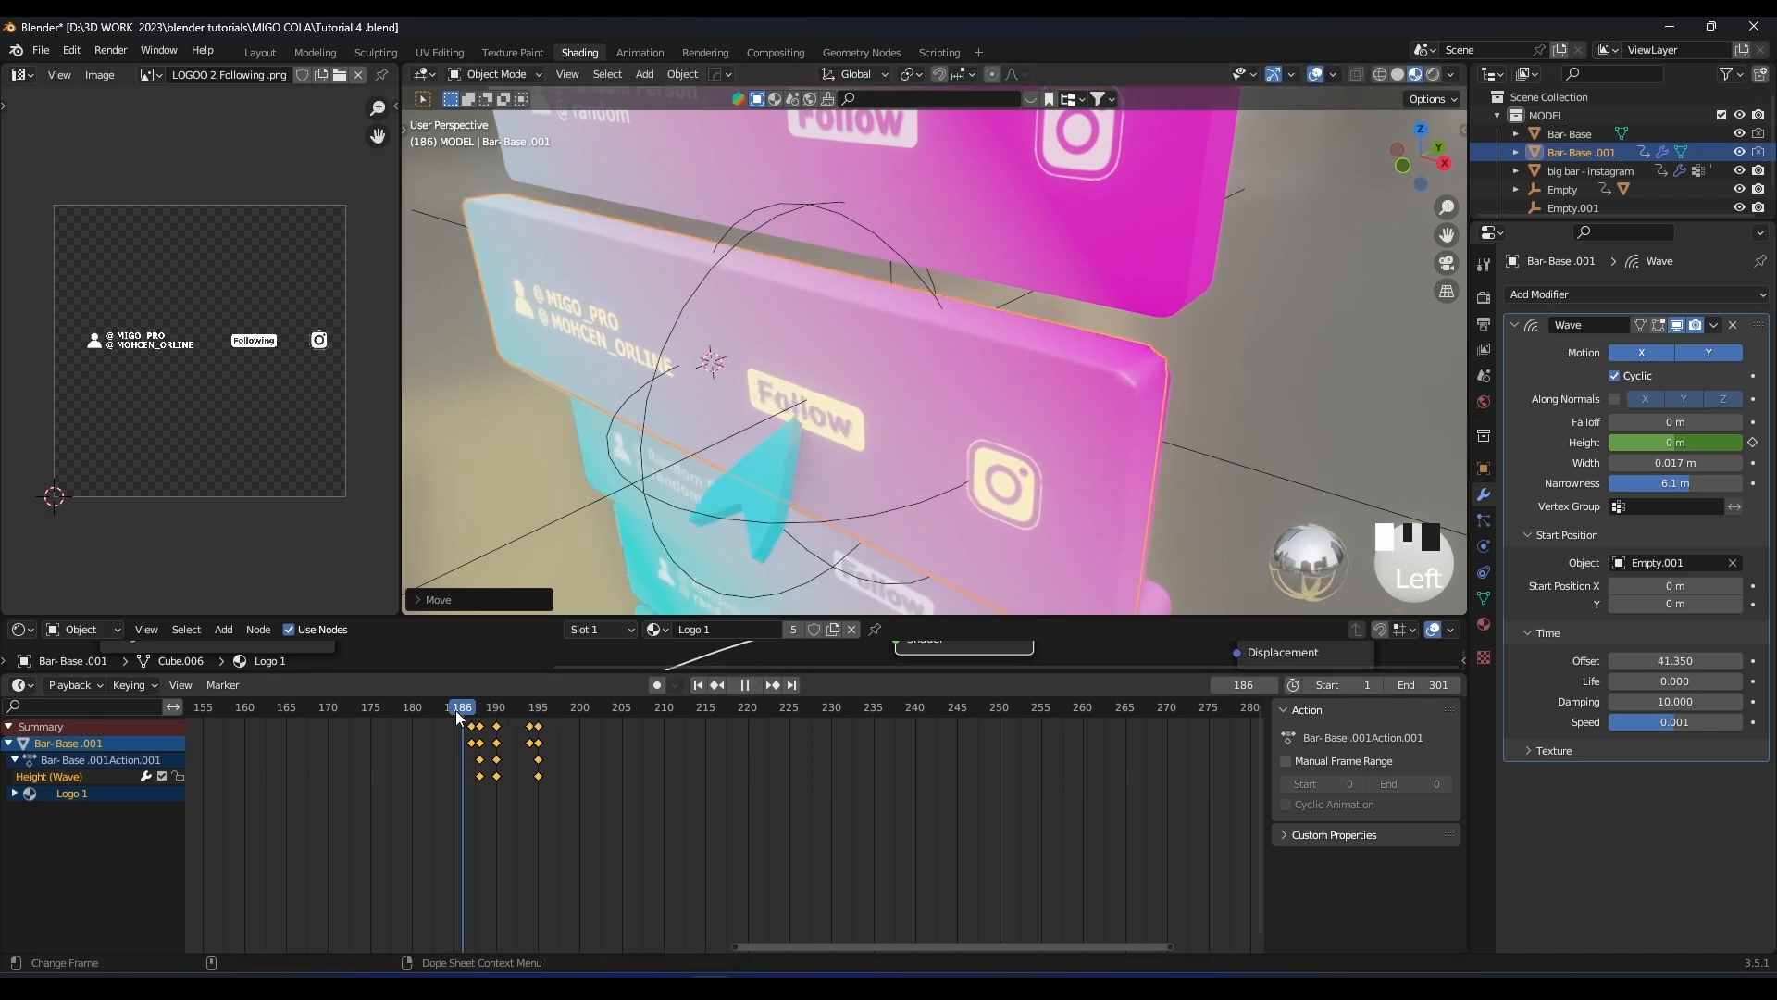
key("space")
left_click(452, 712)
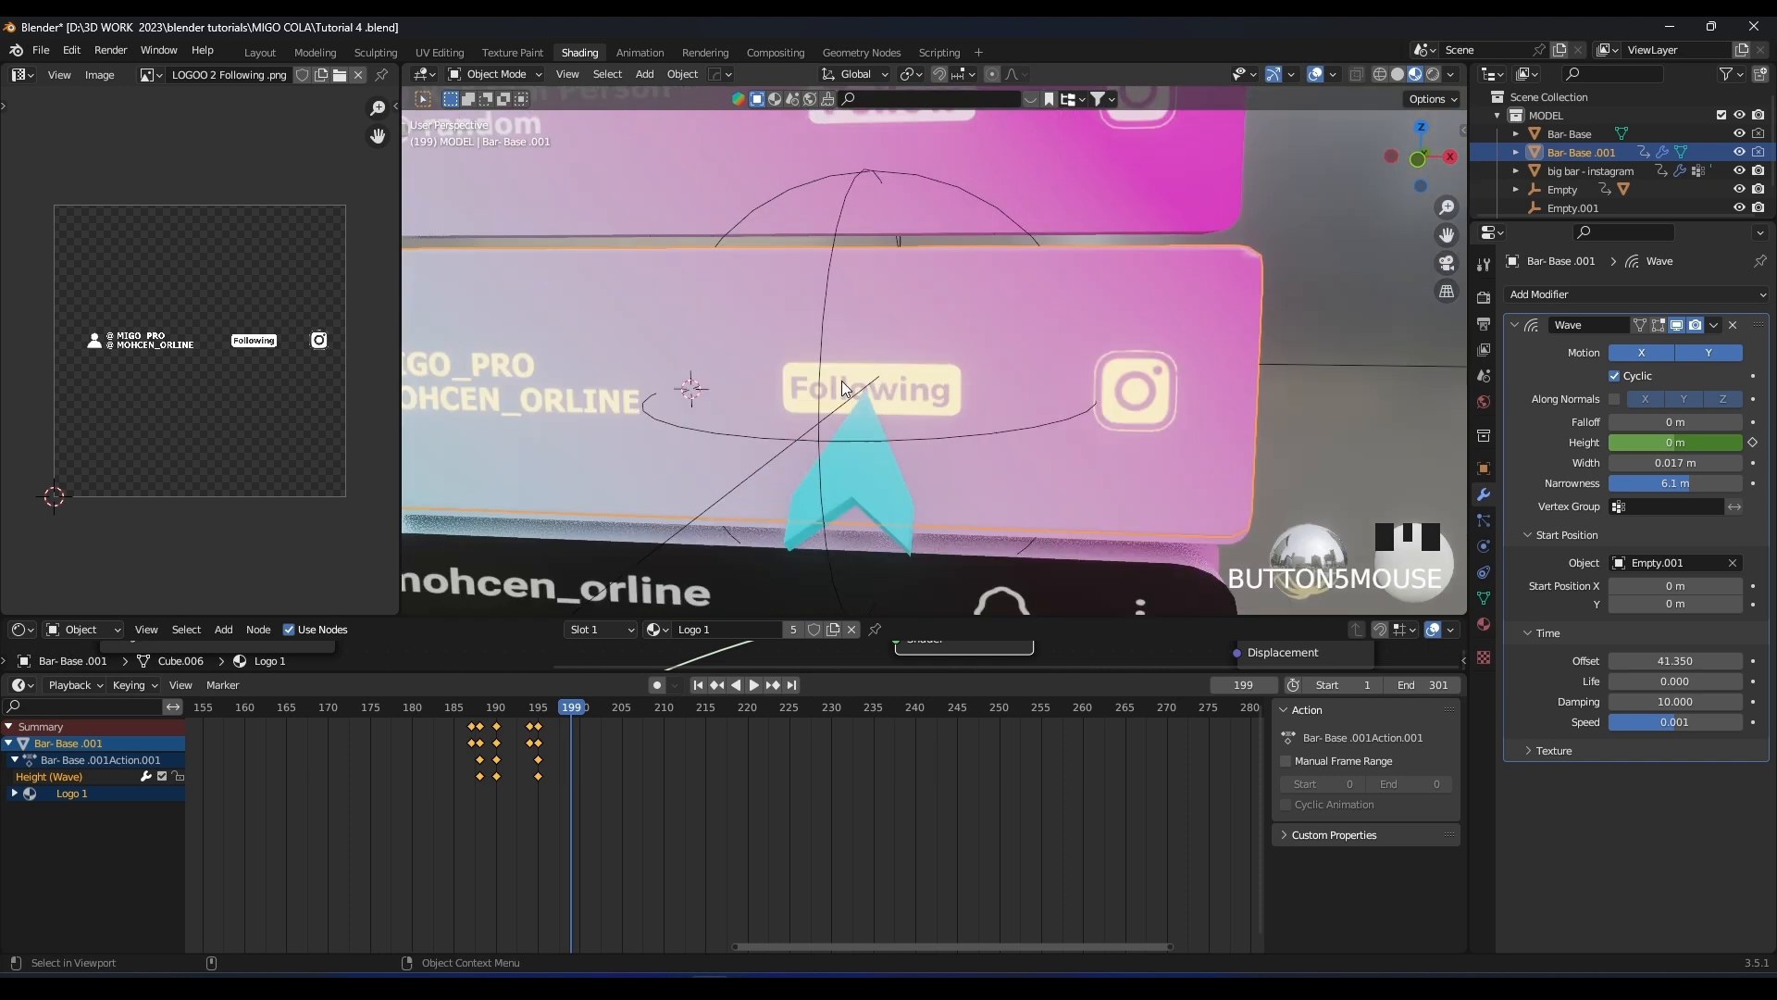
key("space")
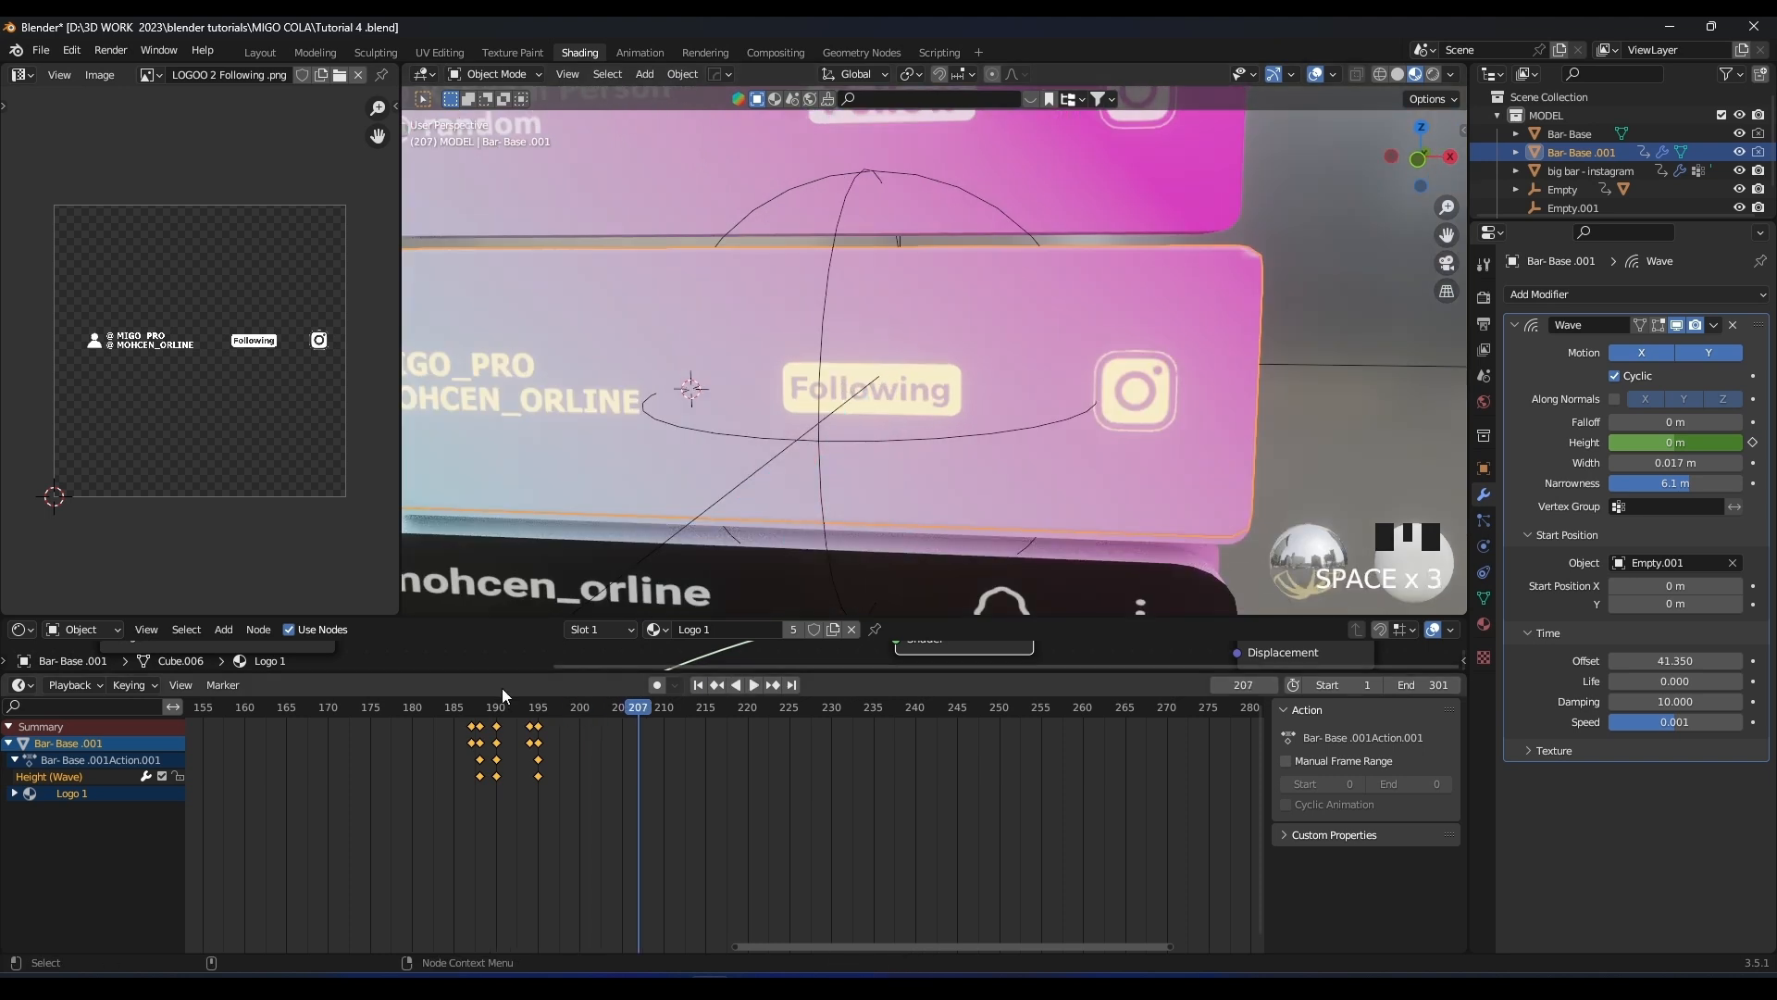
left_click(443, 709)
key("space")
left_click(444, 709)
left_click(443, 708)
left_click(443, 708)
key("space")
middle_click_drag(1026, 369, 905, 403)
scroll(745, 553, "down", 6)
left_click(362, 708)
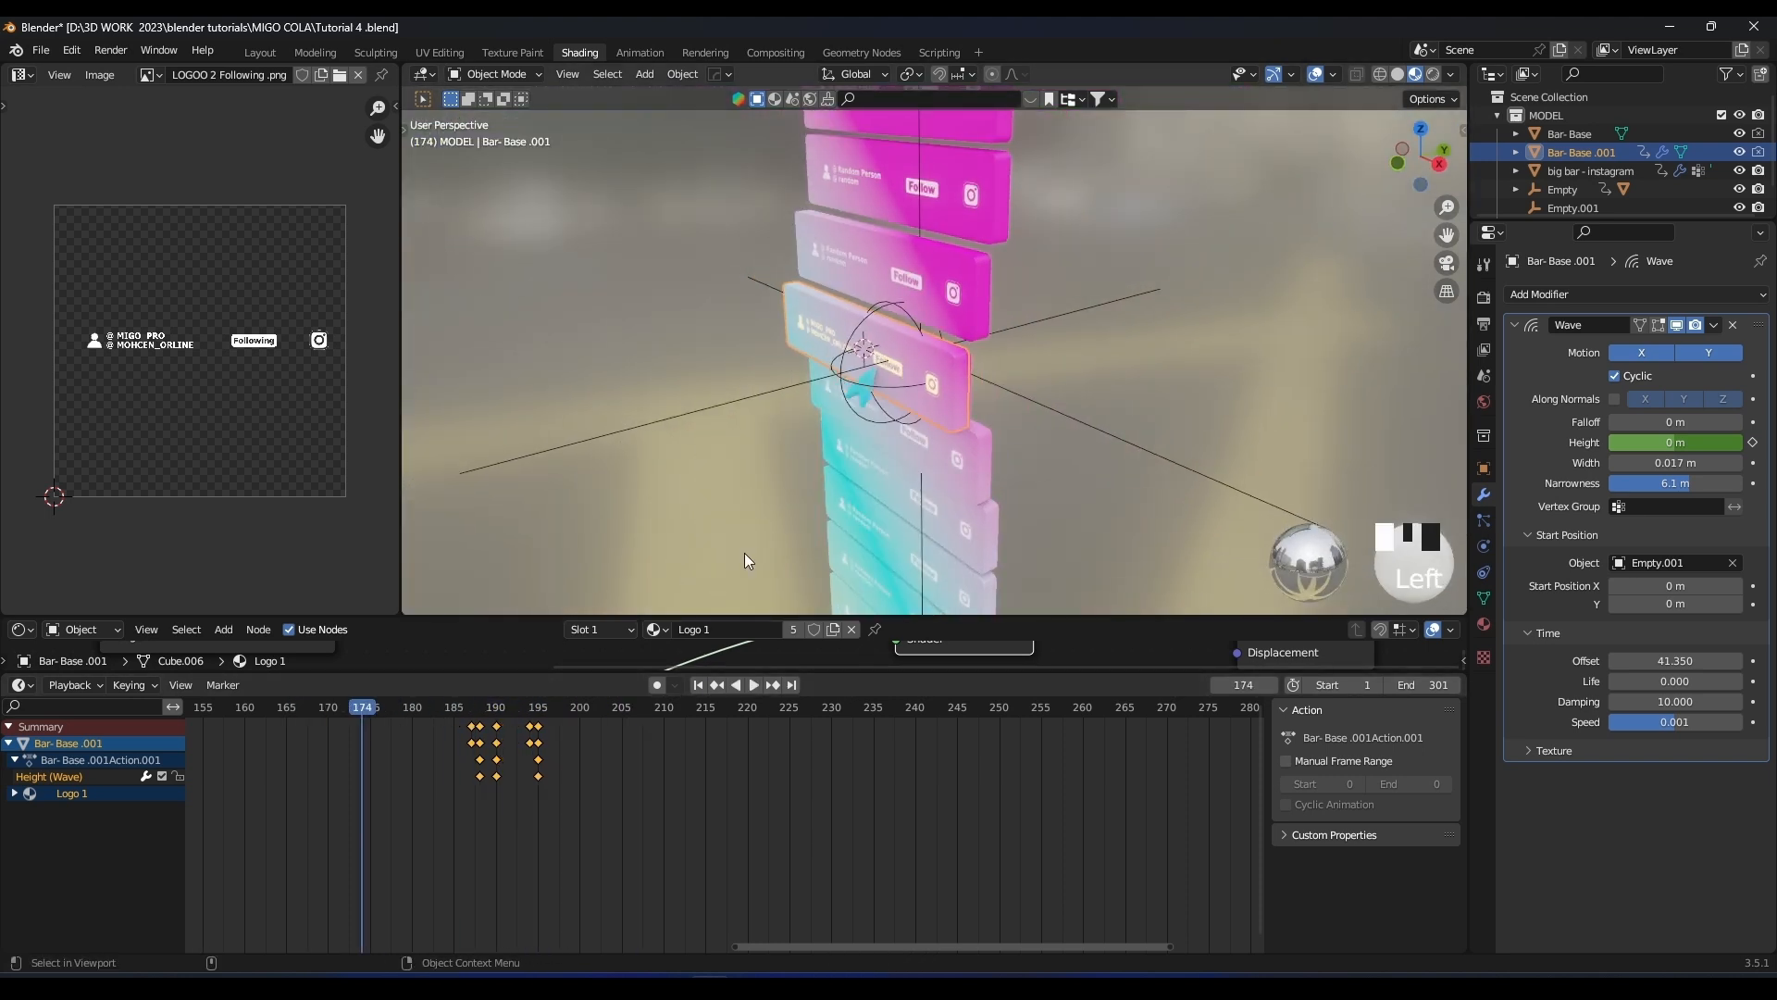
At frame 195, assign the entire mesh of Bar- Base .001 to a new vertex group at weight 1.000
scroll(1072, 333, "up", 3)
left_click(1517, 325)
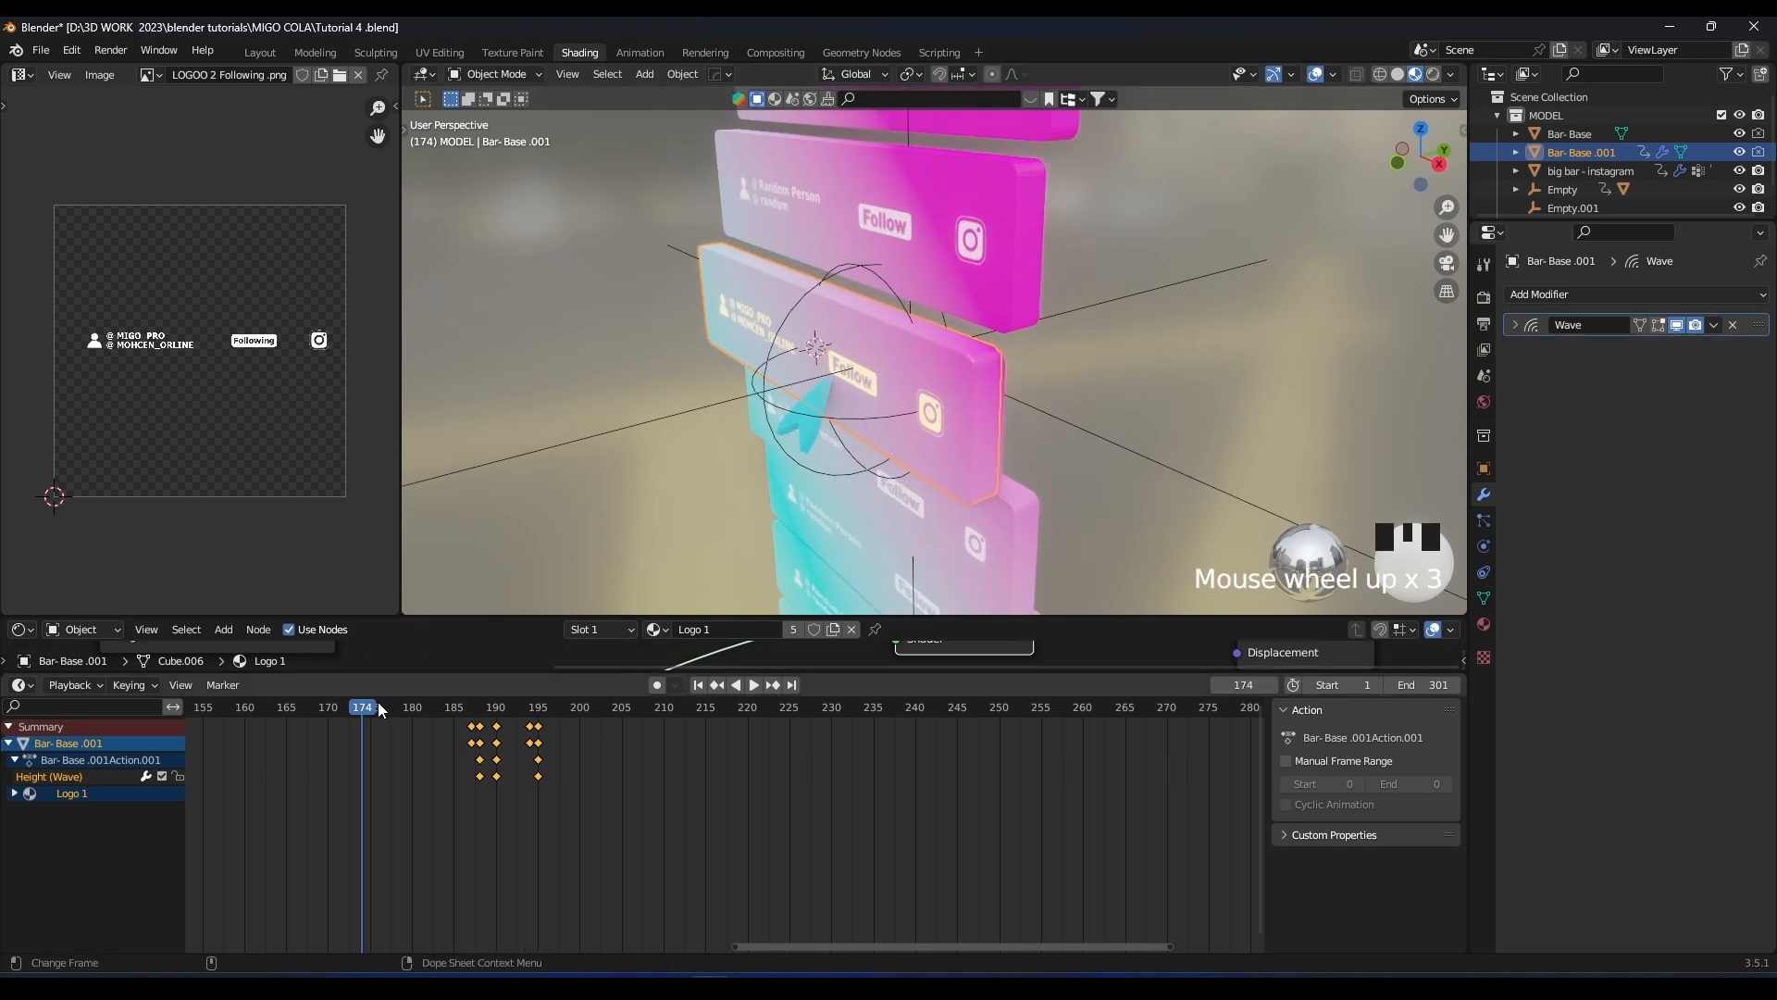
left_click_drag(417, 710, 542, 710)
key("Tab")
key("a")
left_click(1483, 599)
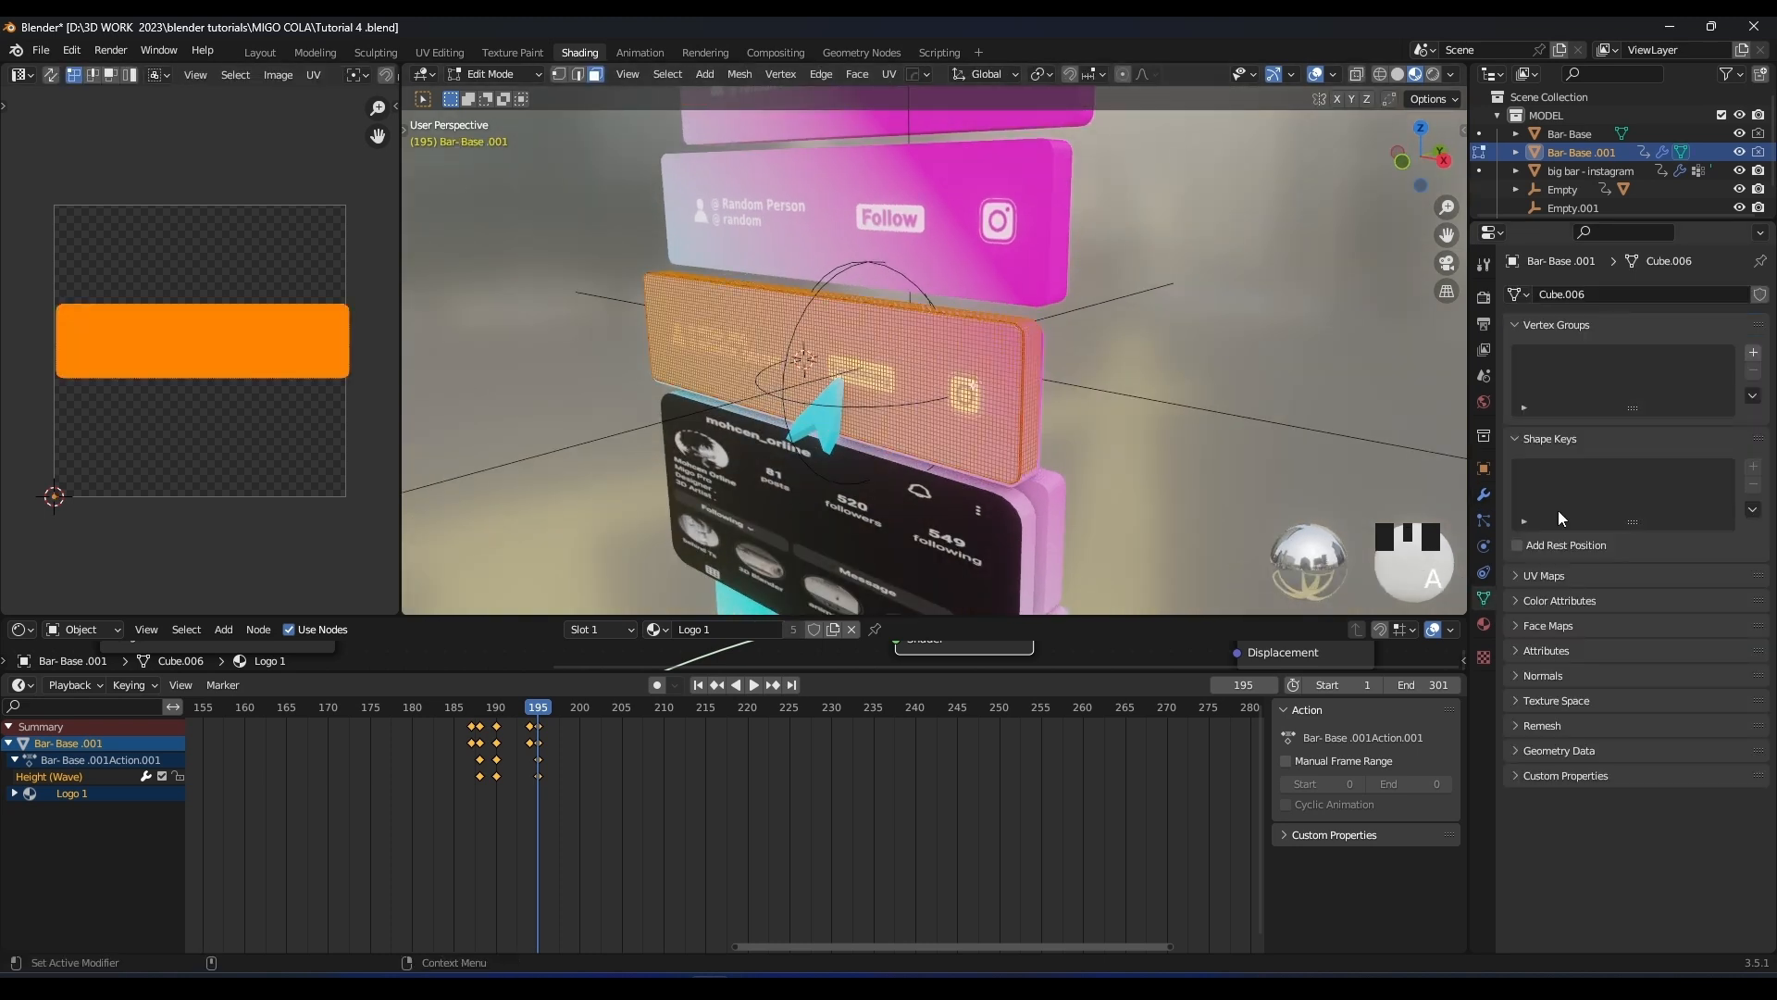
left_click(1752, 353)
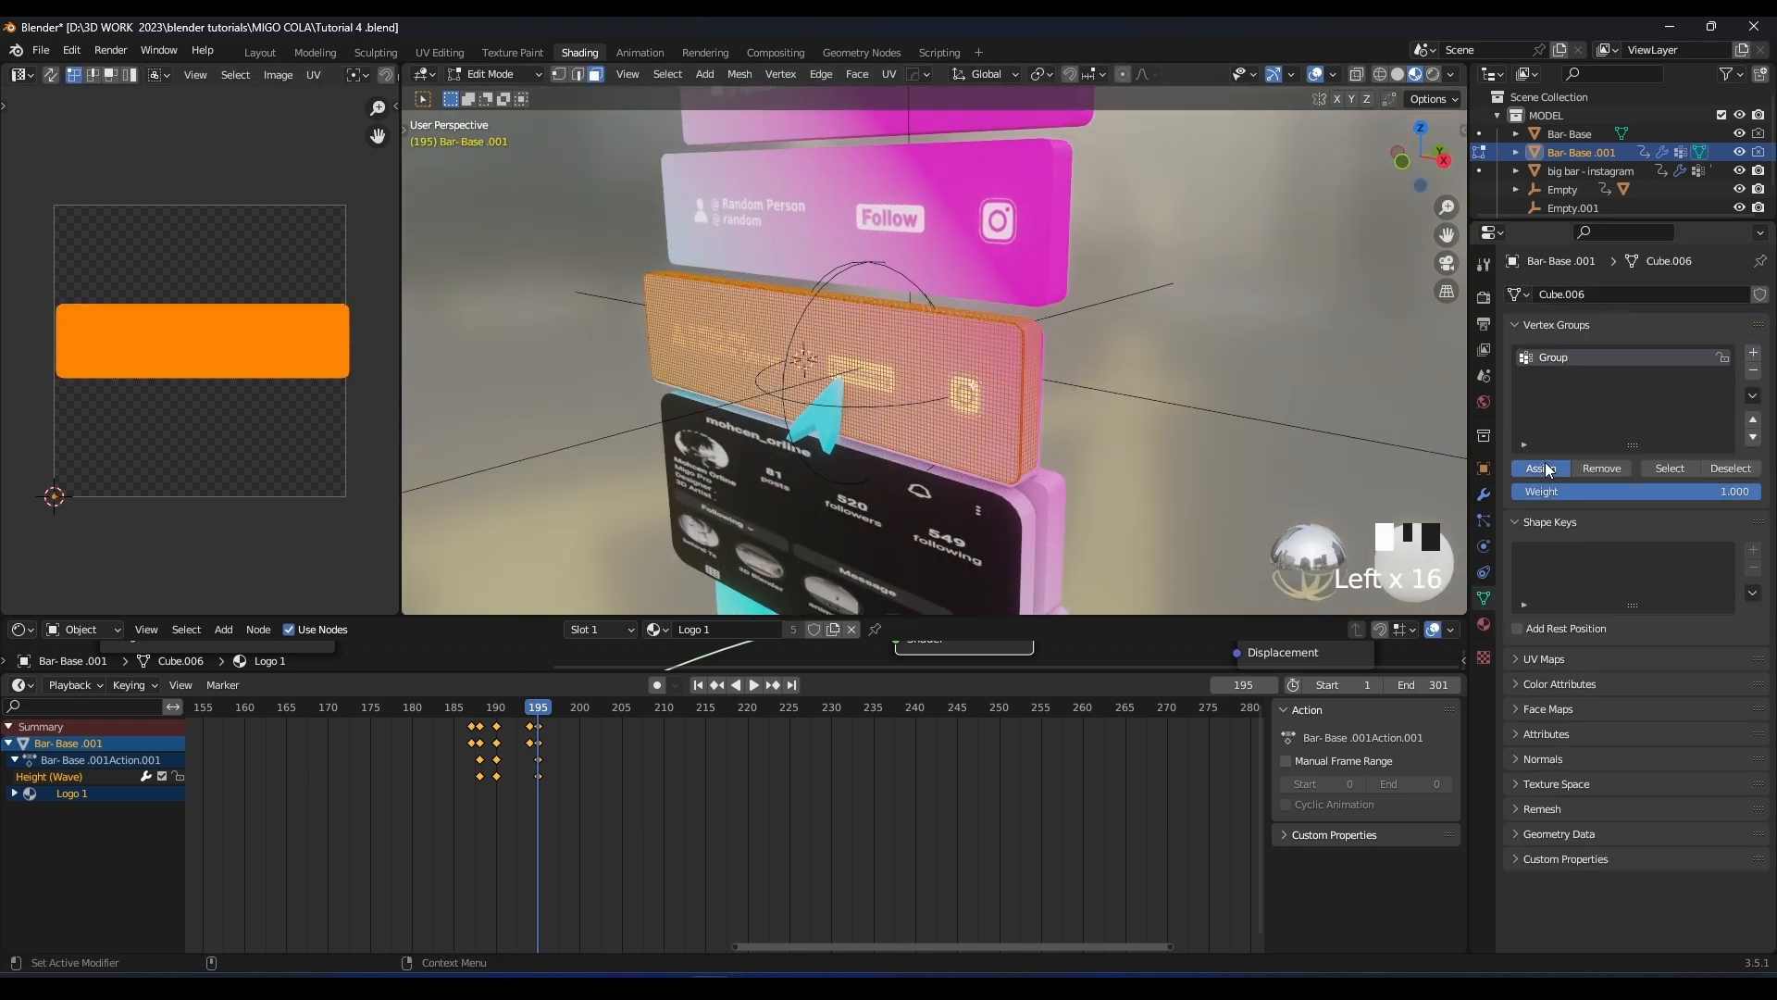
key("Tab")
Add a Mask modifier to Bar- Base .001 using the vertex group named Group, with Smooth enabled
left_click(1484, 494)
left_click(1541, 295)
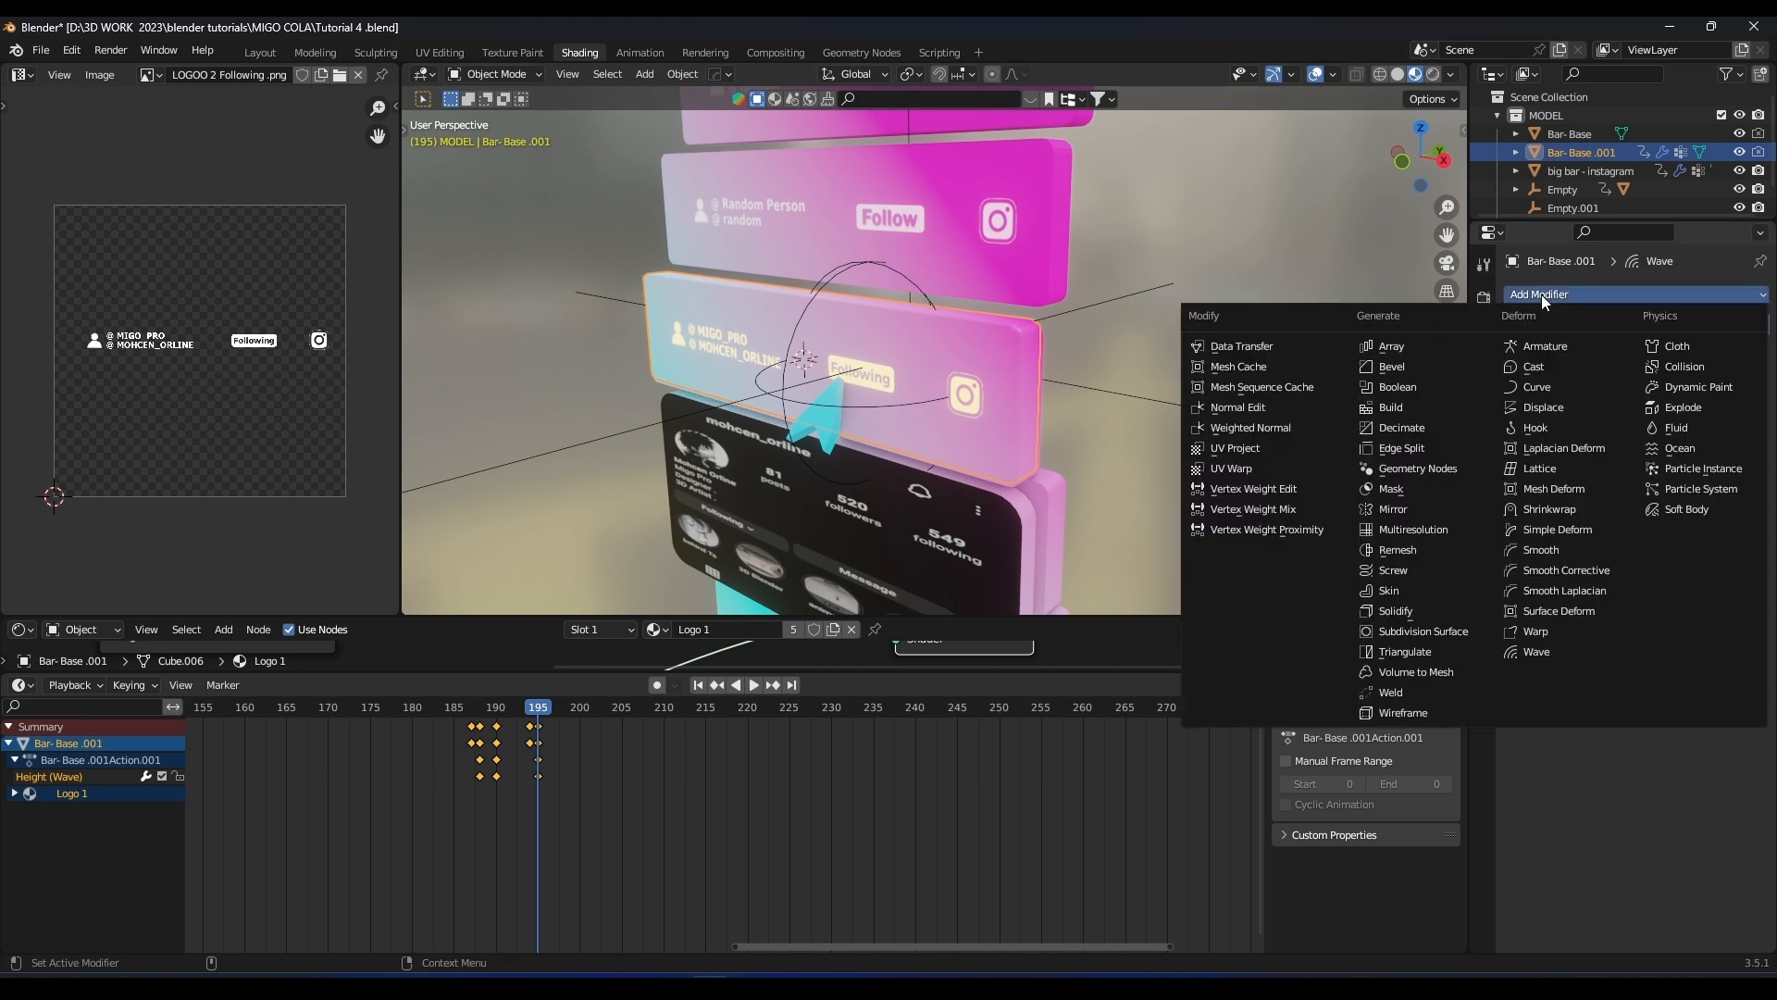
left_click(1393, 488)
scroll(1246, 519, "up", 2)
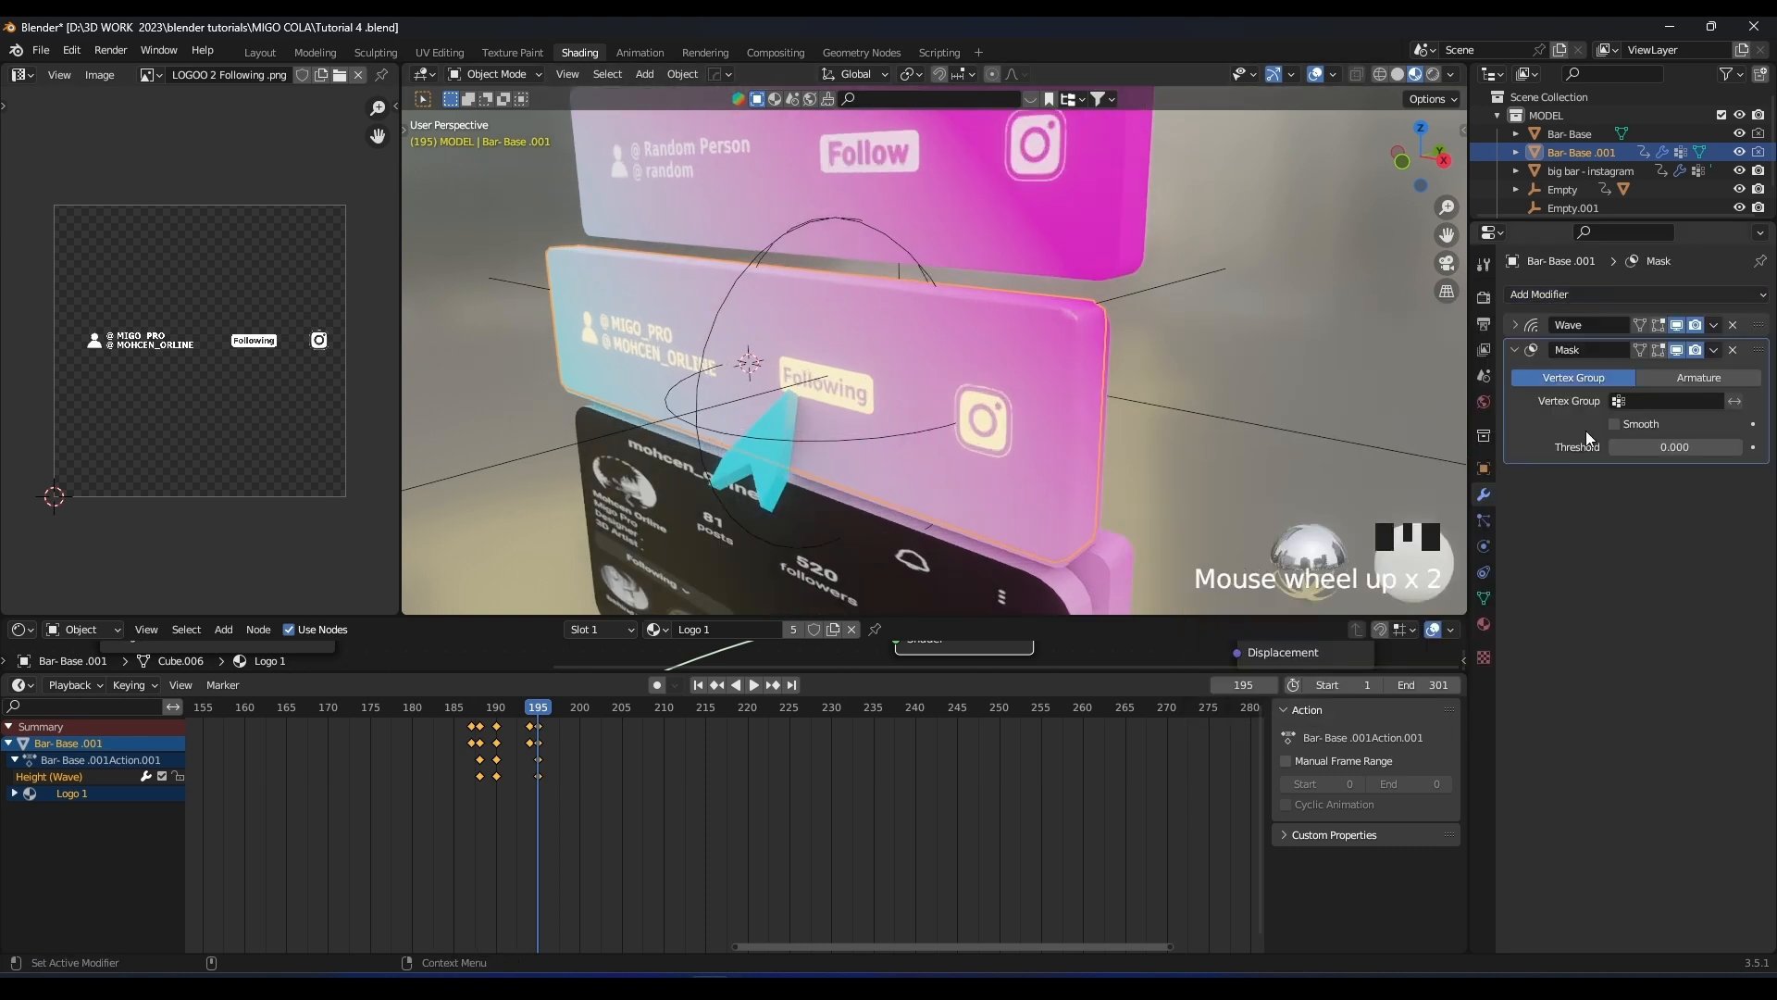
left_click(1671, 401)
left_click(1634, 429)
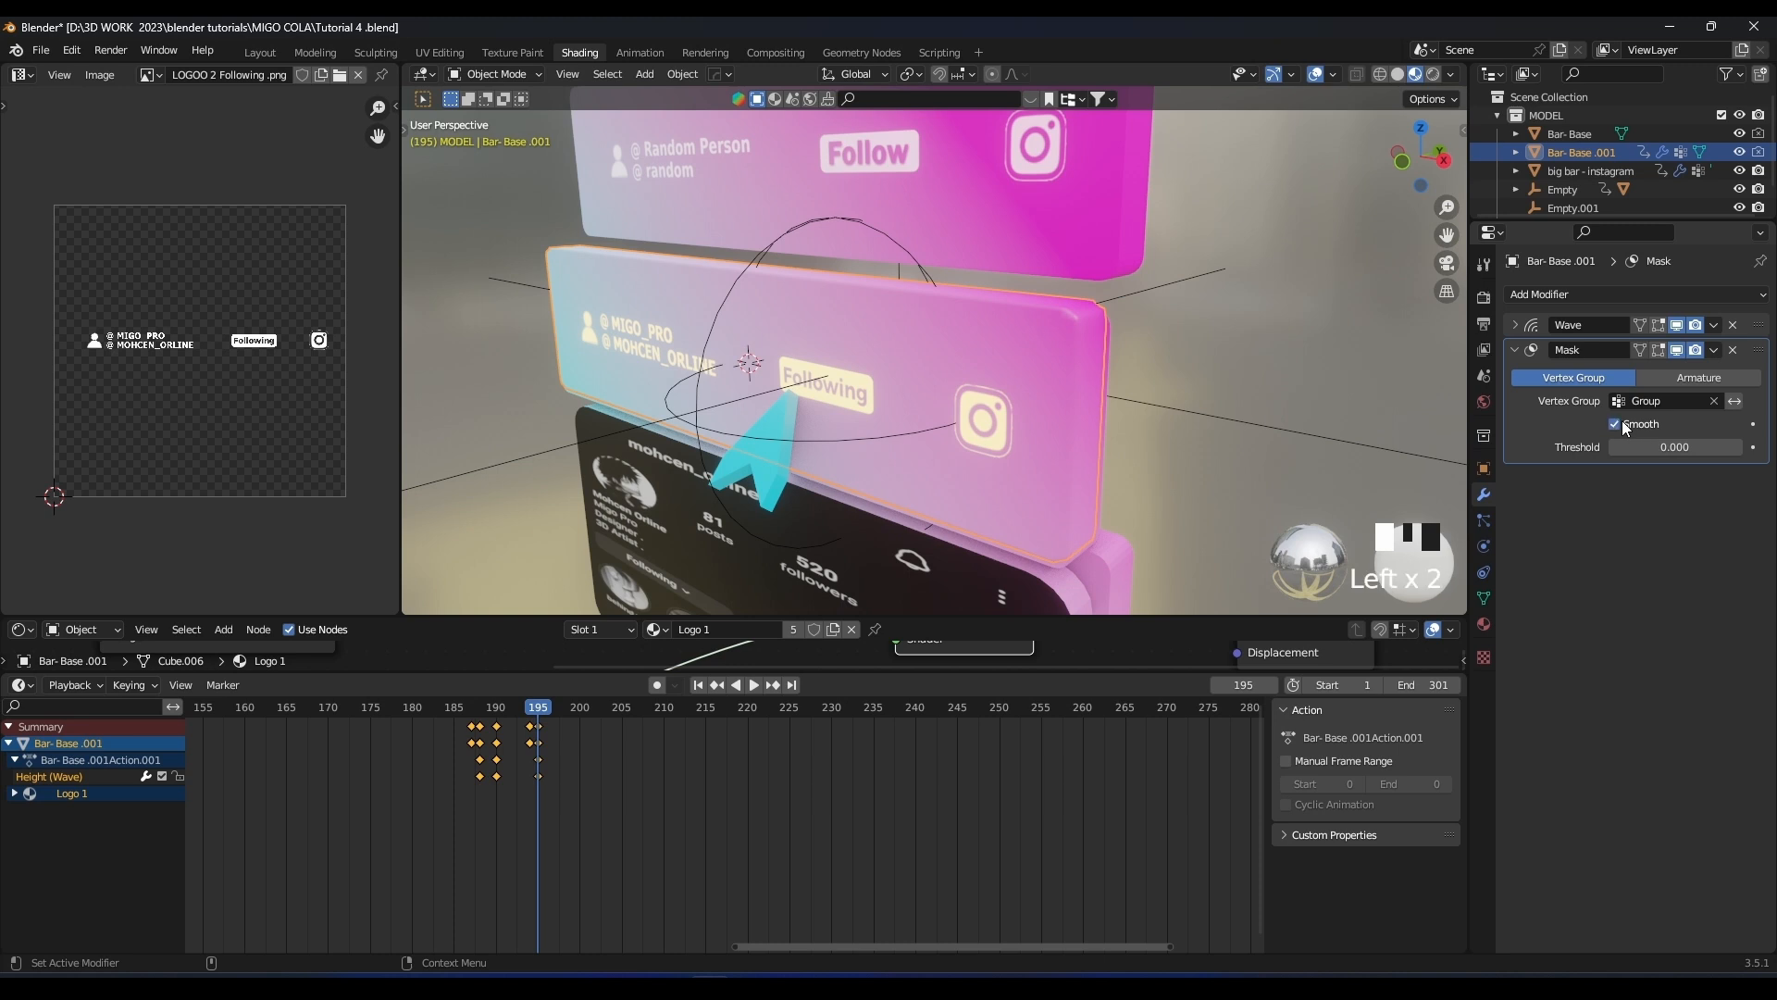
Set the Mask threshold to 1.000 and keyframe it at frame 188
middle_click_drag(1322, 426, 1251, 429)
left_click_drag(511, 708, 501, 707)
left_click_drag(1629, 448, 1578, 454)
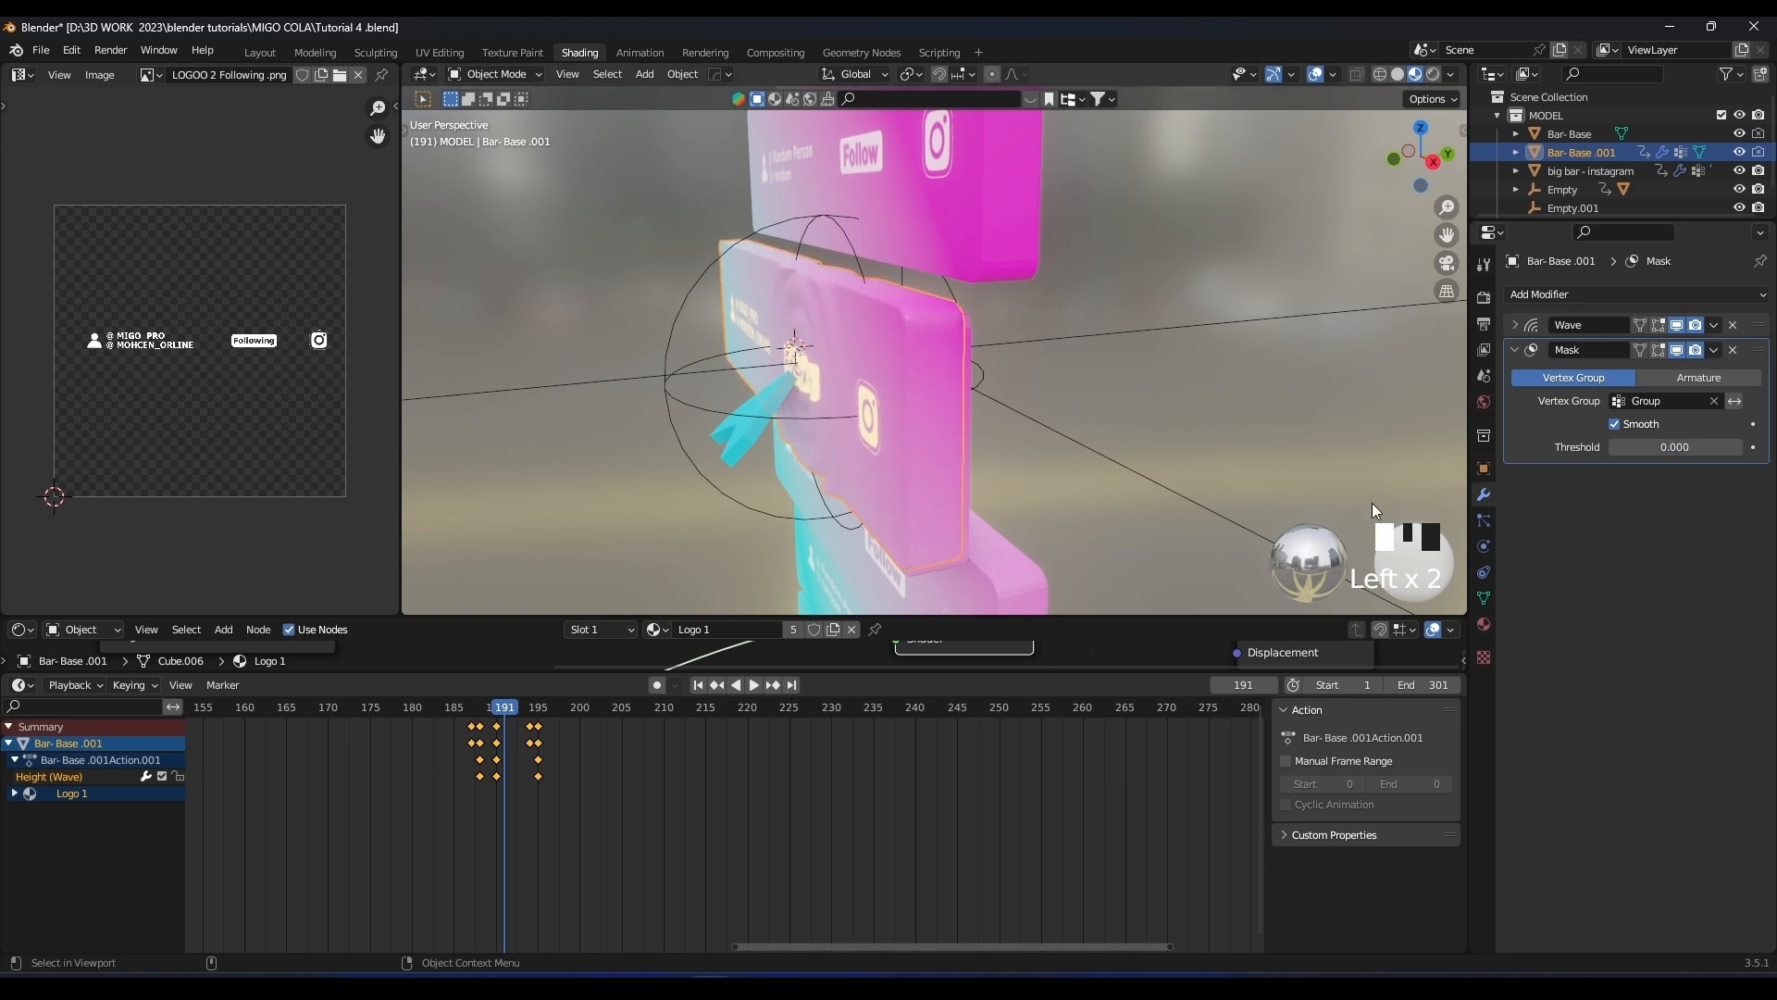
scroll(1000, 652, "up", 1)
scroll(591, 783, "up", 7)
middle_click_drag(482, 778, 764, 808)
scroll(763, 787, "up", 6)
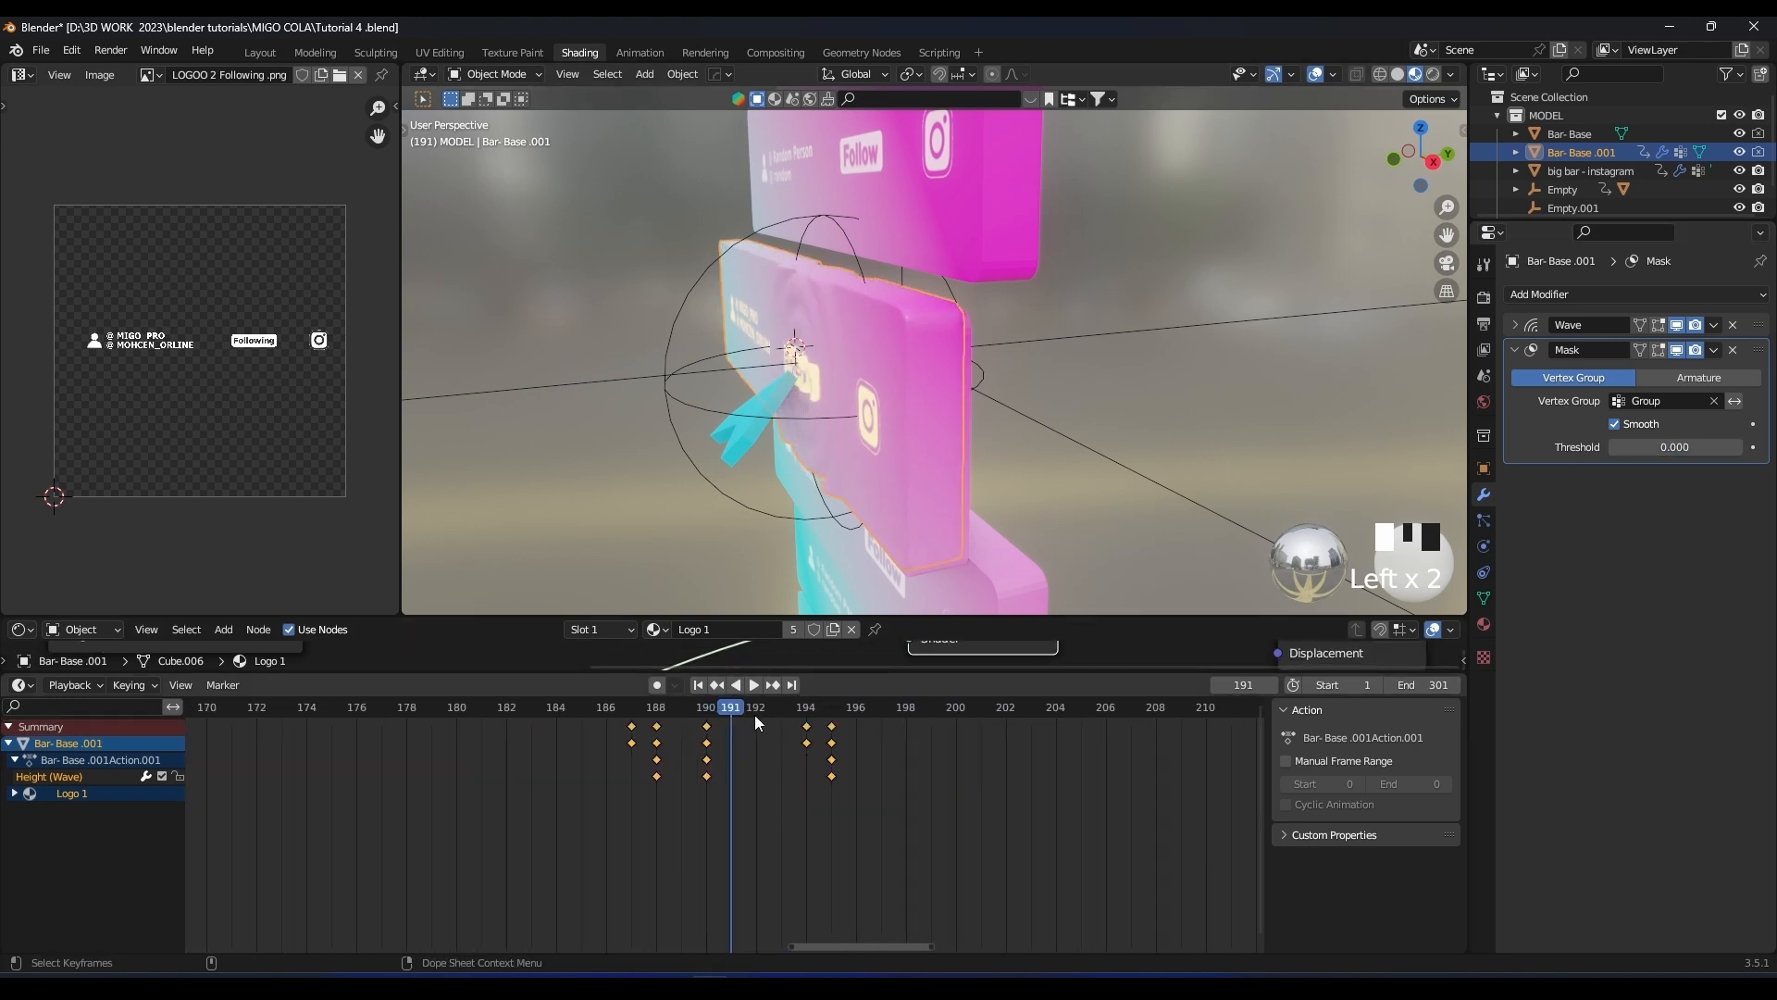
left_click_drag(720, 713, 635, 711)
left_click_drag(1663, 448, 1742, 448)
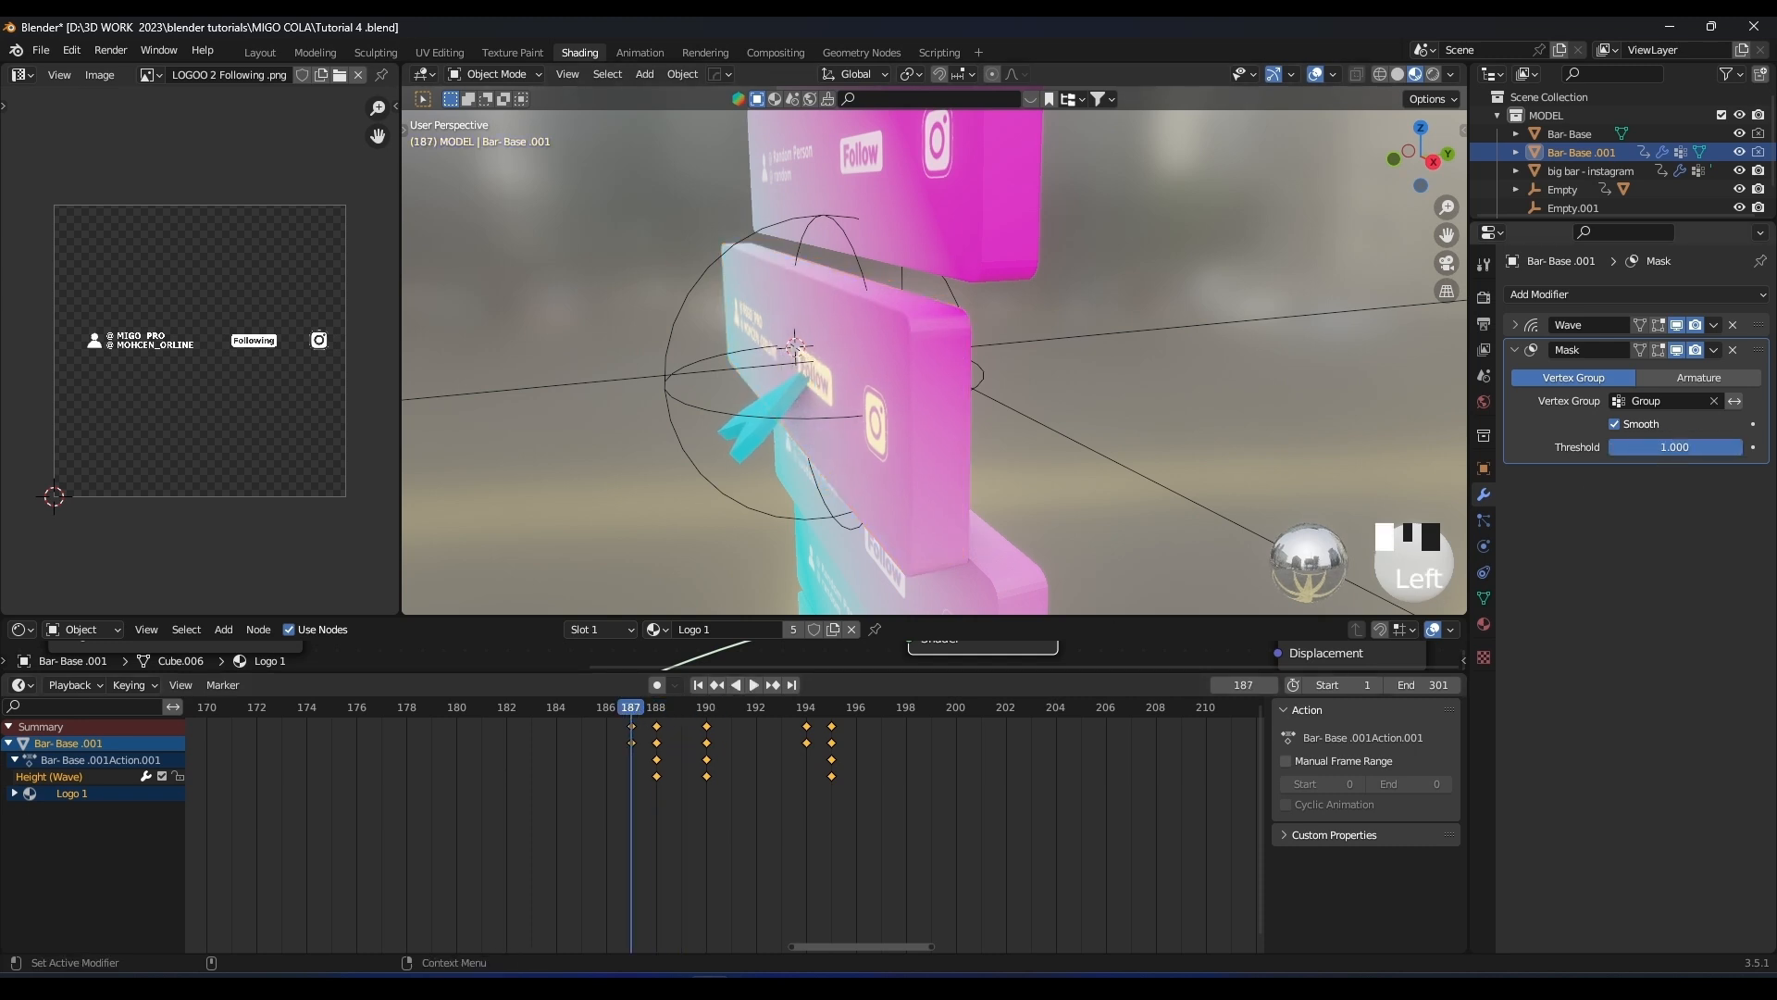
left_click(639, 705)
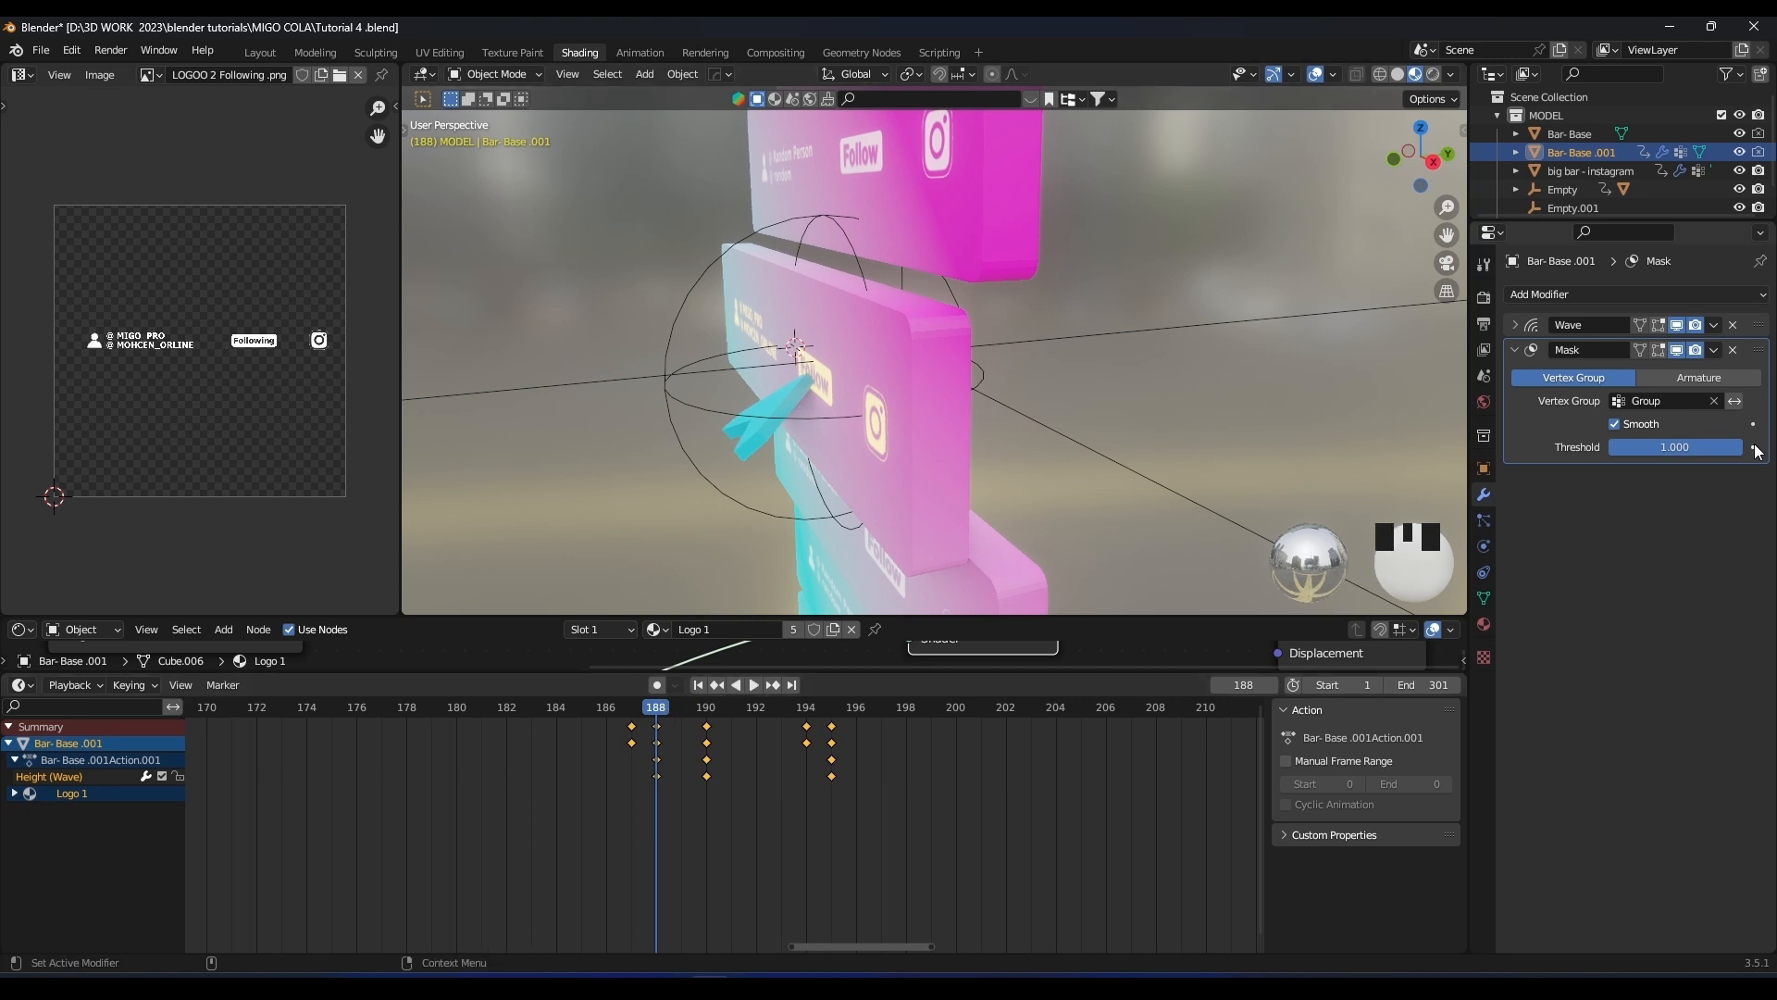
left_click(1754, 448)
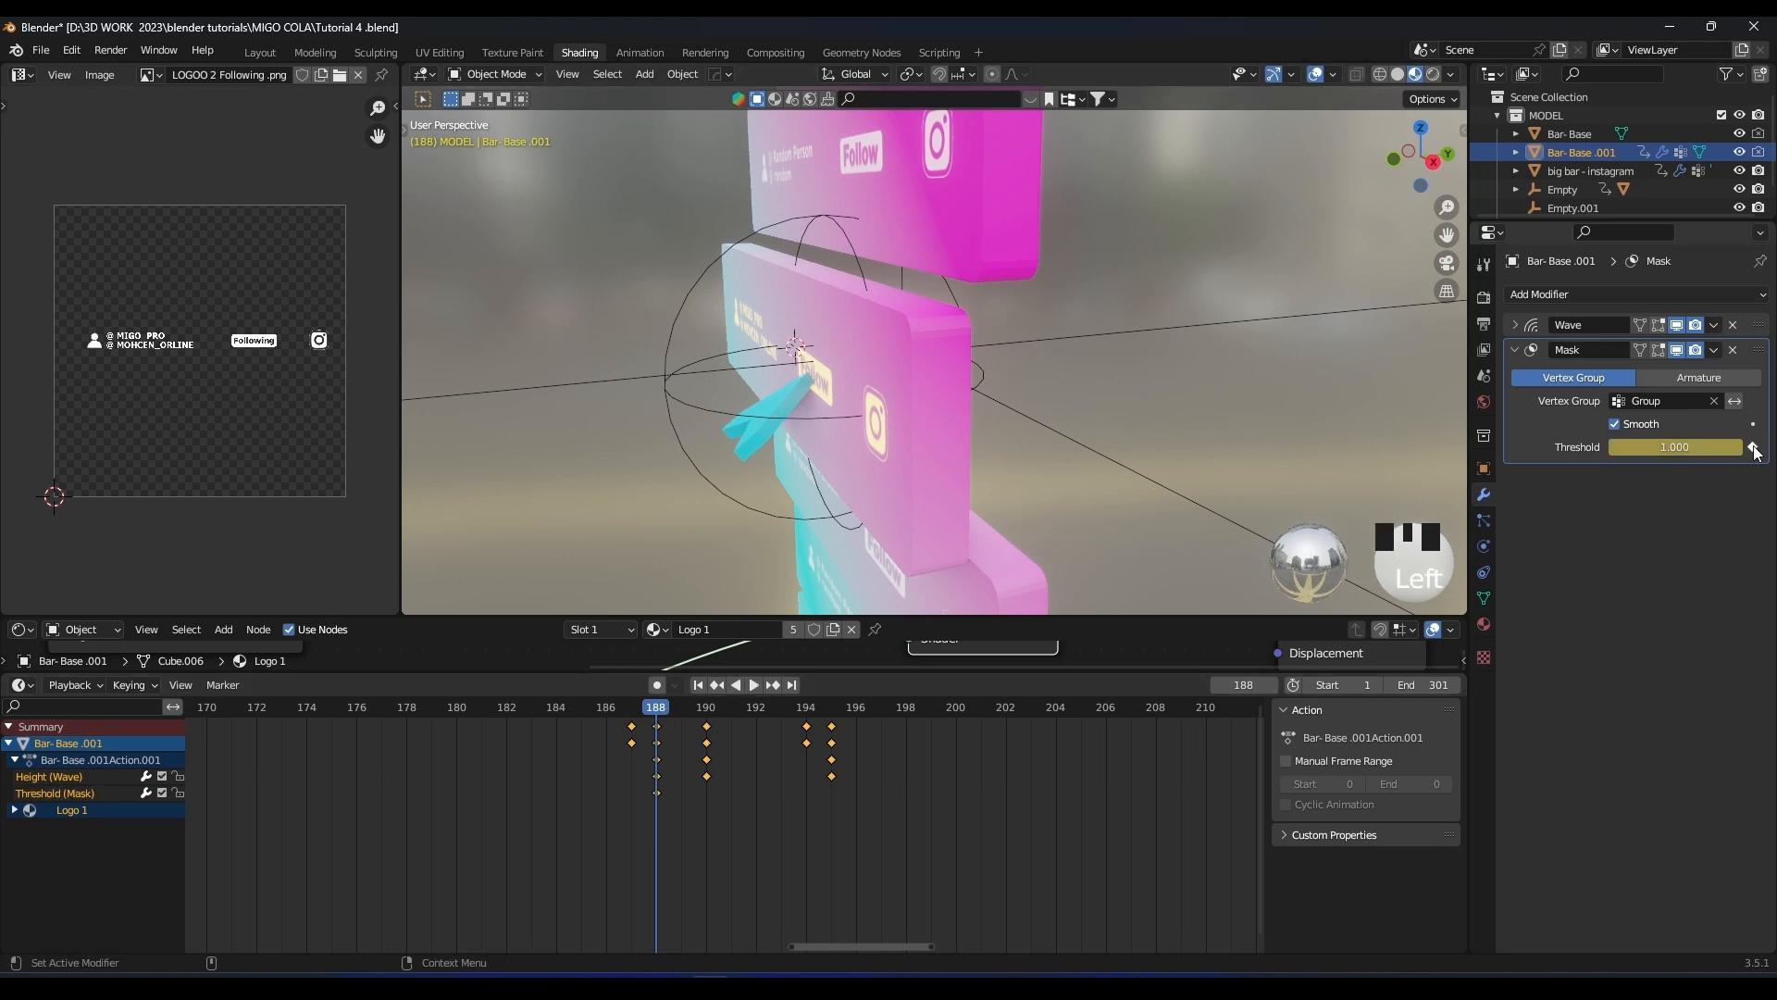
At frame 189, set the Mask threshold to 0.000 with a keyframe, and scrub ahead to frame 193
left_click(669, 711)
left_click_drag(1727, 454, 1700, 452)
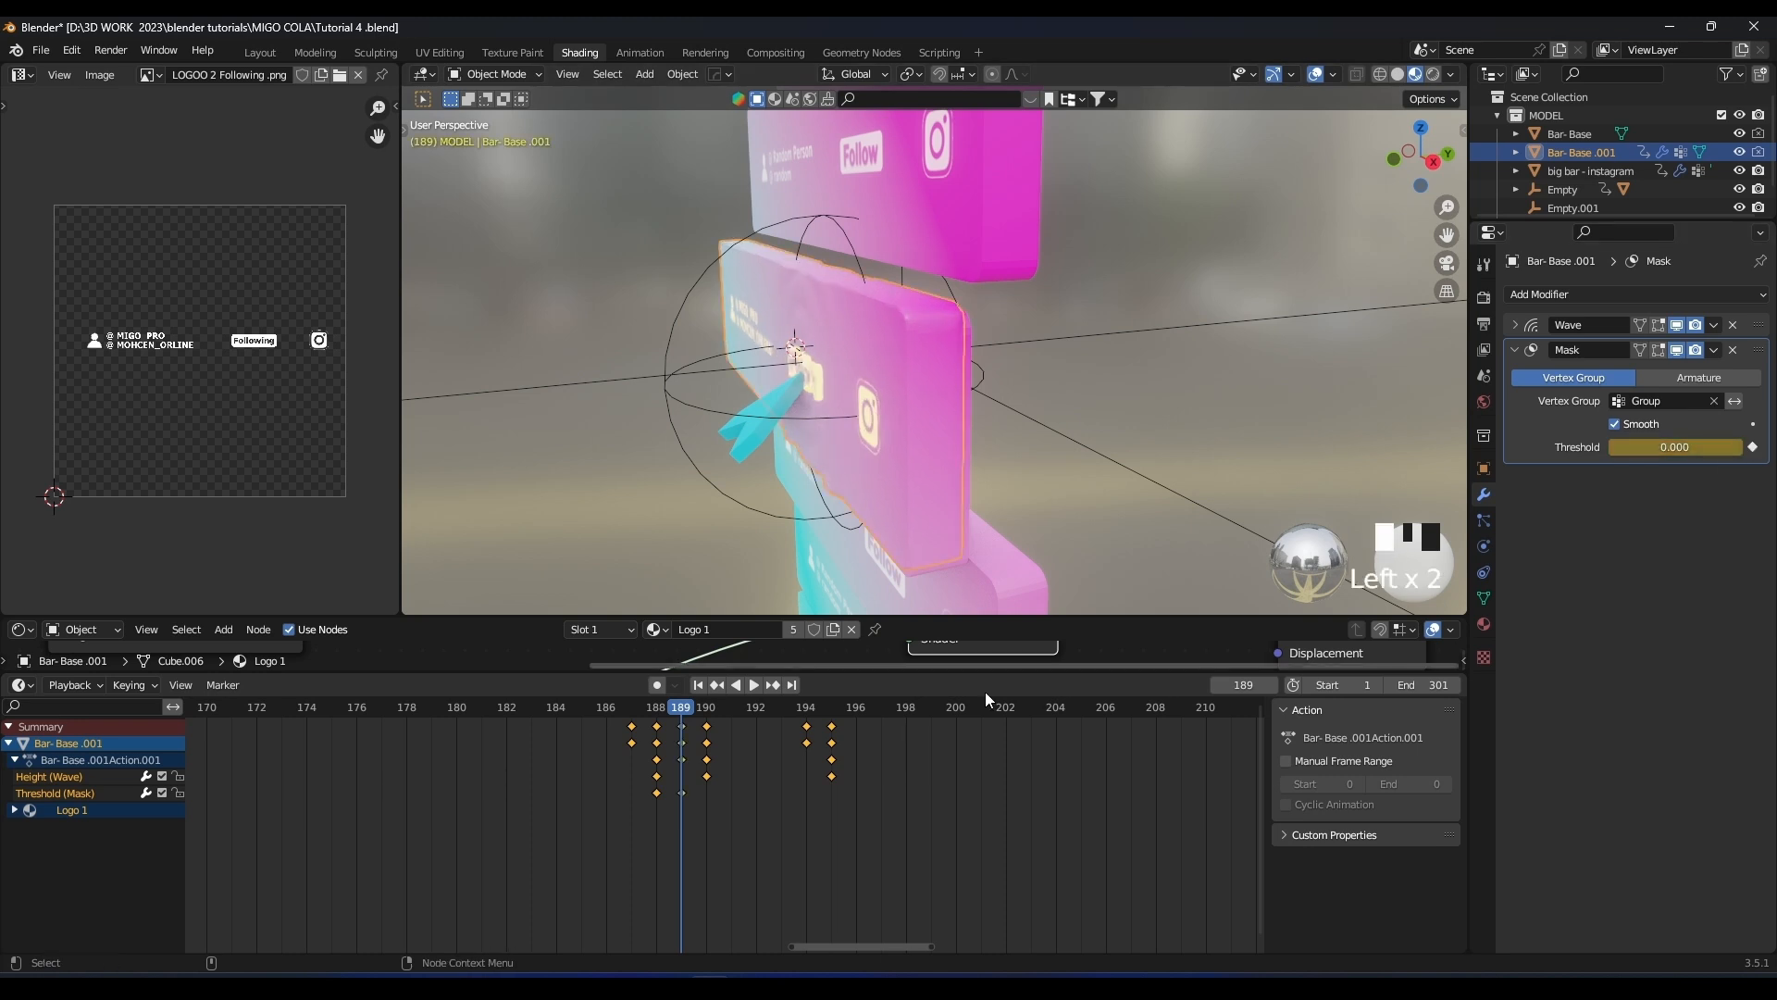
left_click_drag(680, 713, 776, 716)
scroll(878, 372, "down", 2)
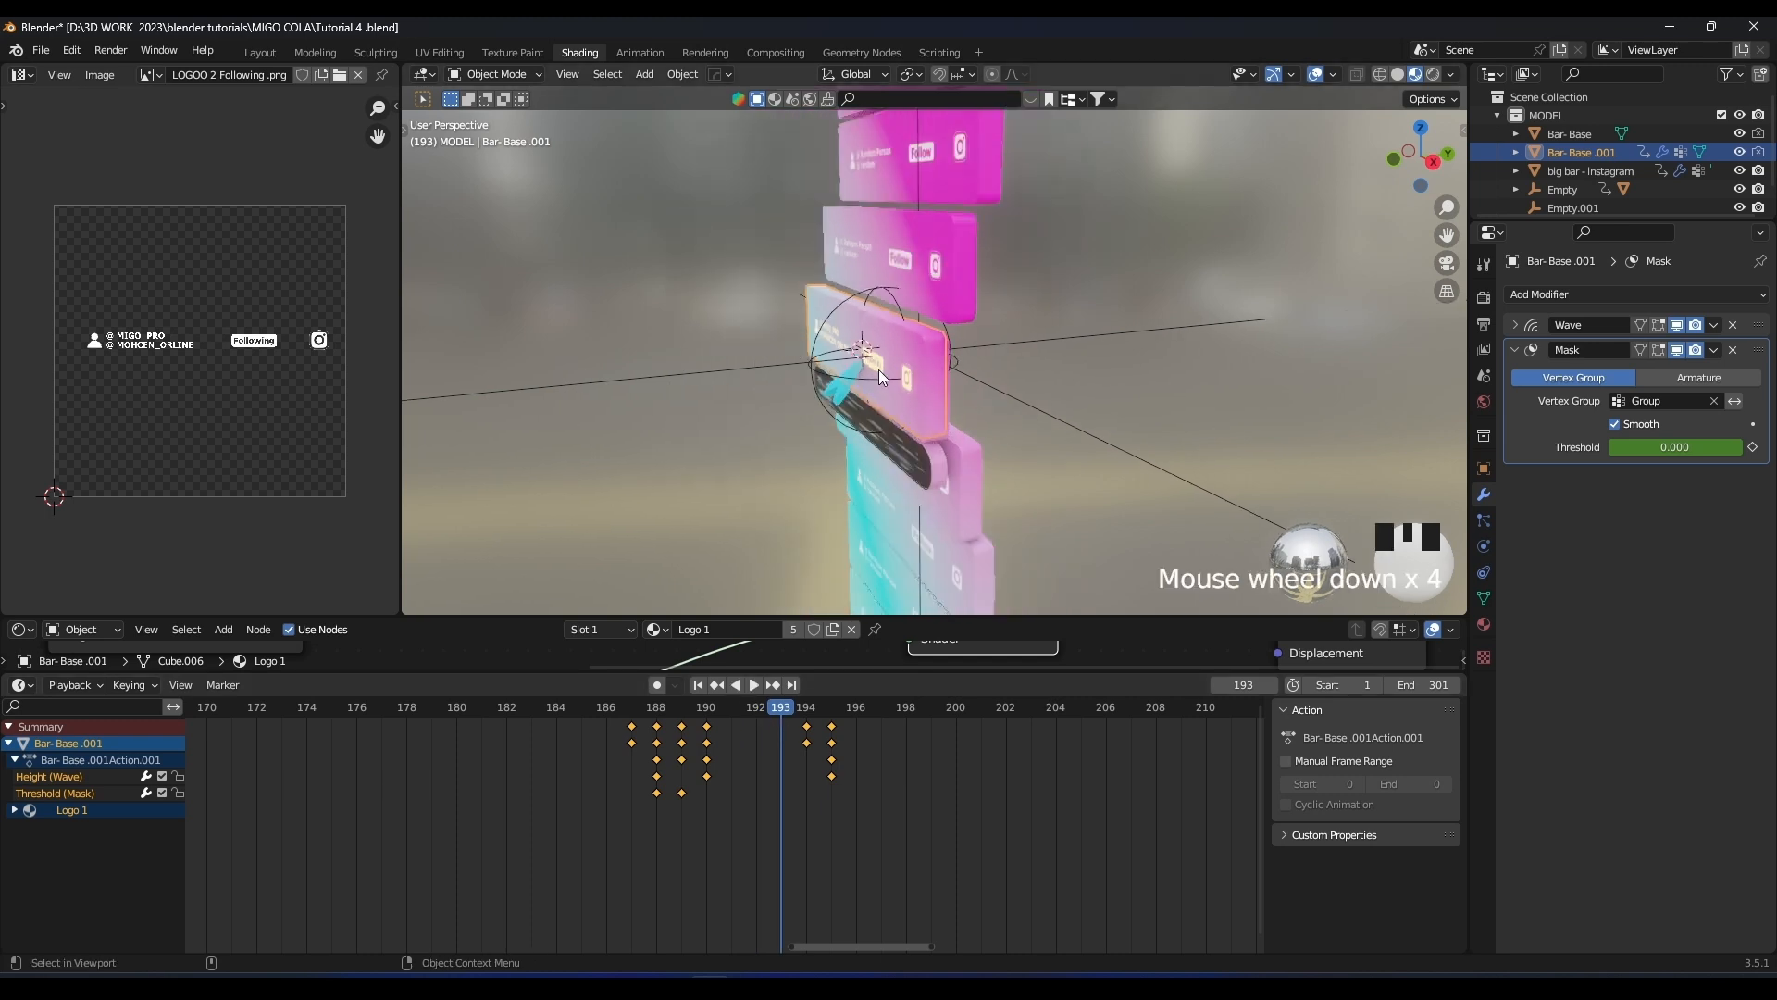
Play the click animation several times from frame 157 and about frame 178, checking how the masked bar appears beside the arrow
scroll(371, 727, "down", 3)
left_click(326, 713)
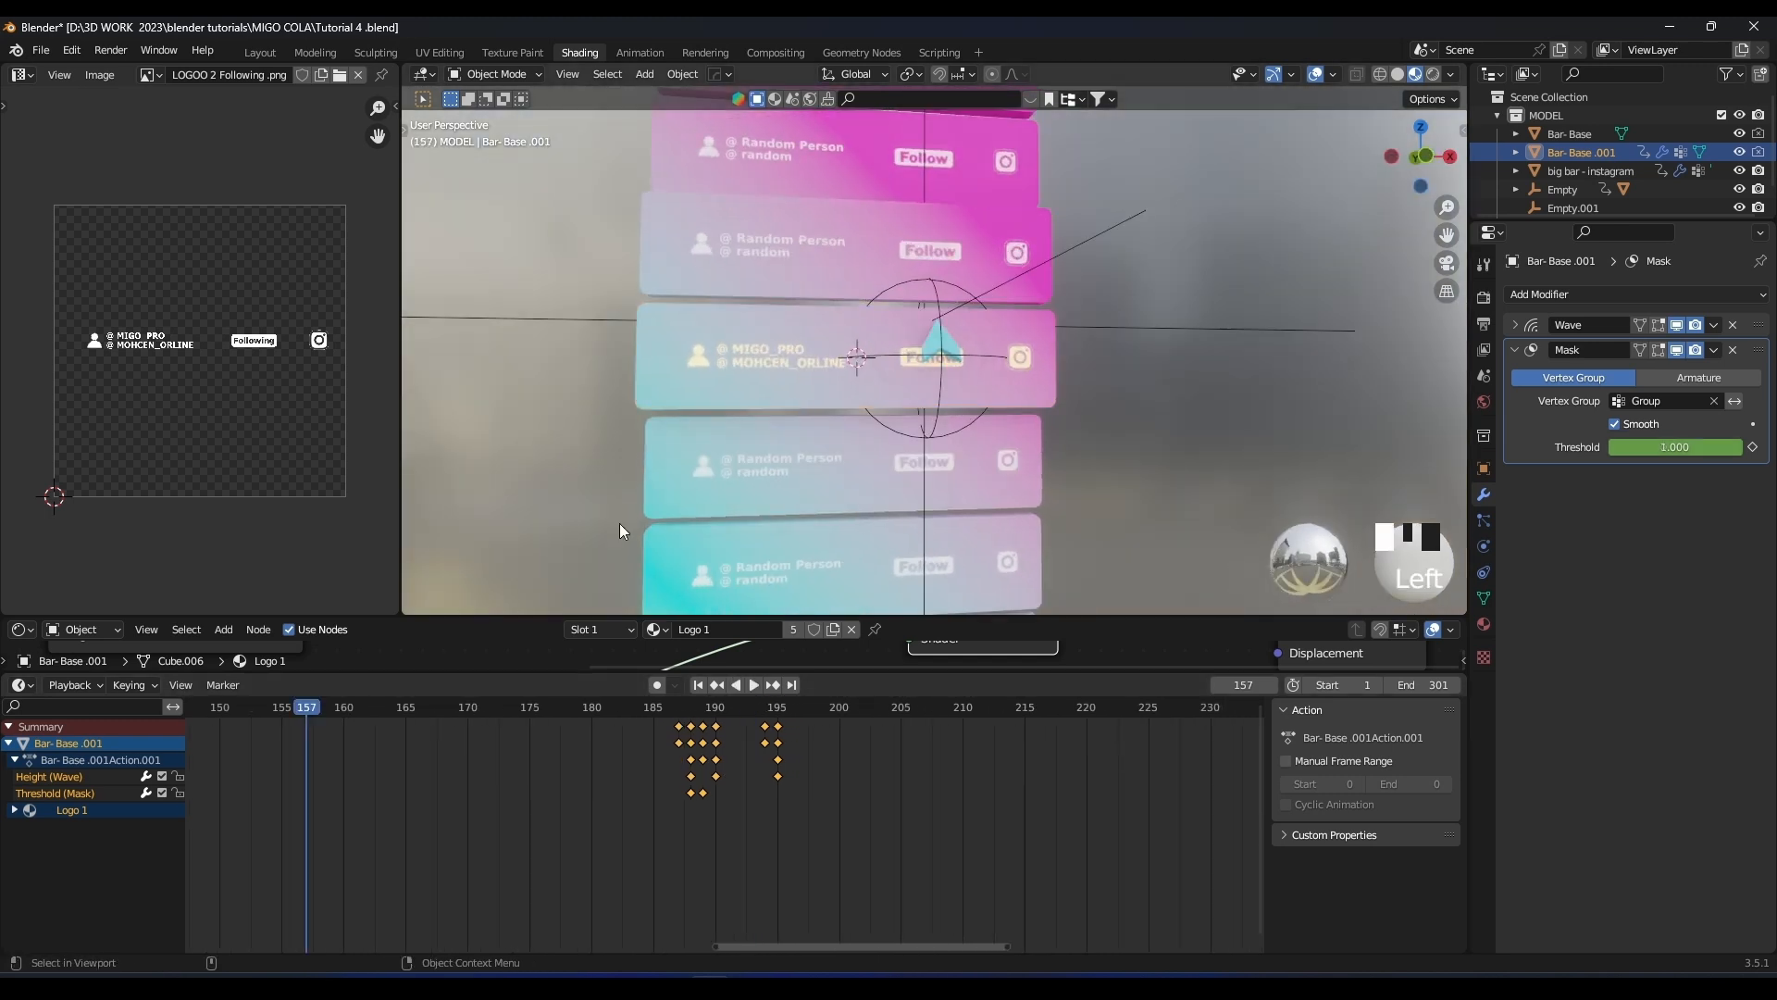
scroll(999, 365, "down", 2)
key("space")
key("space")
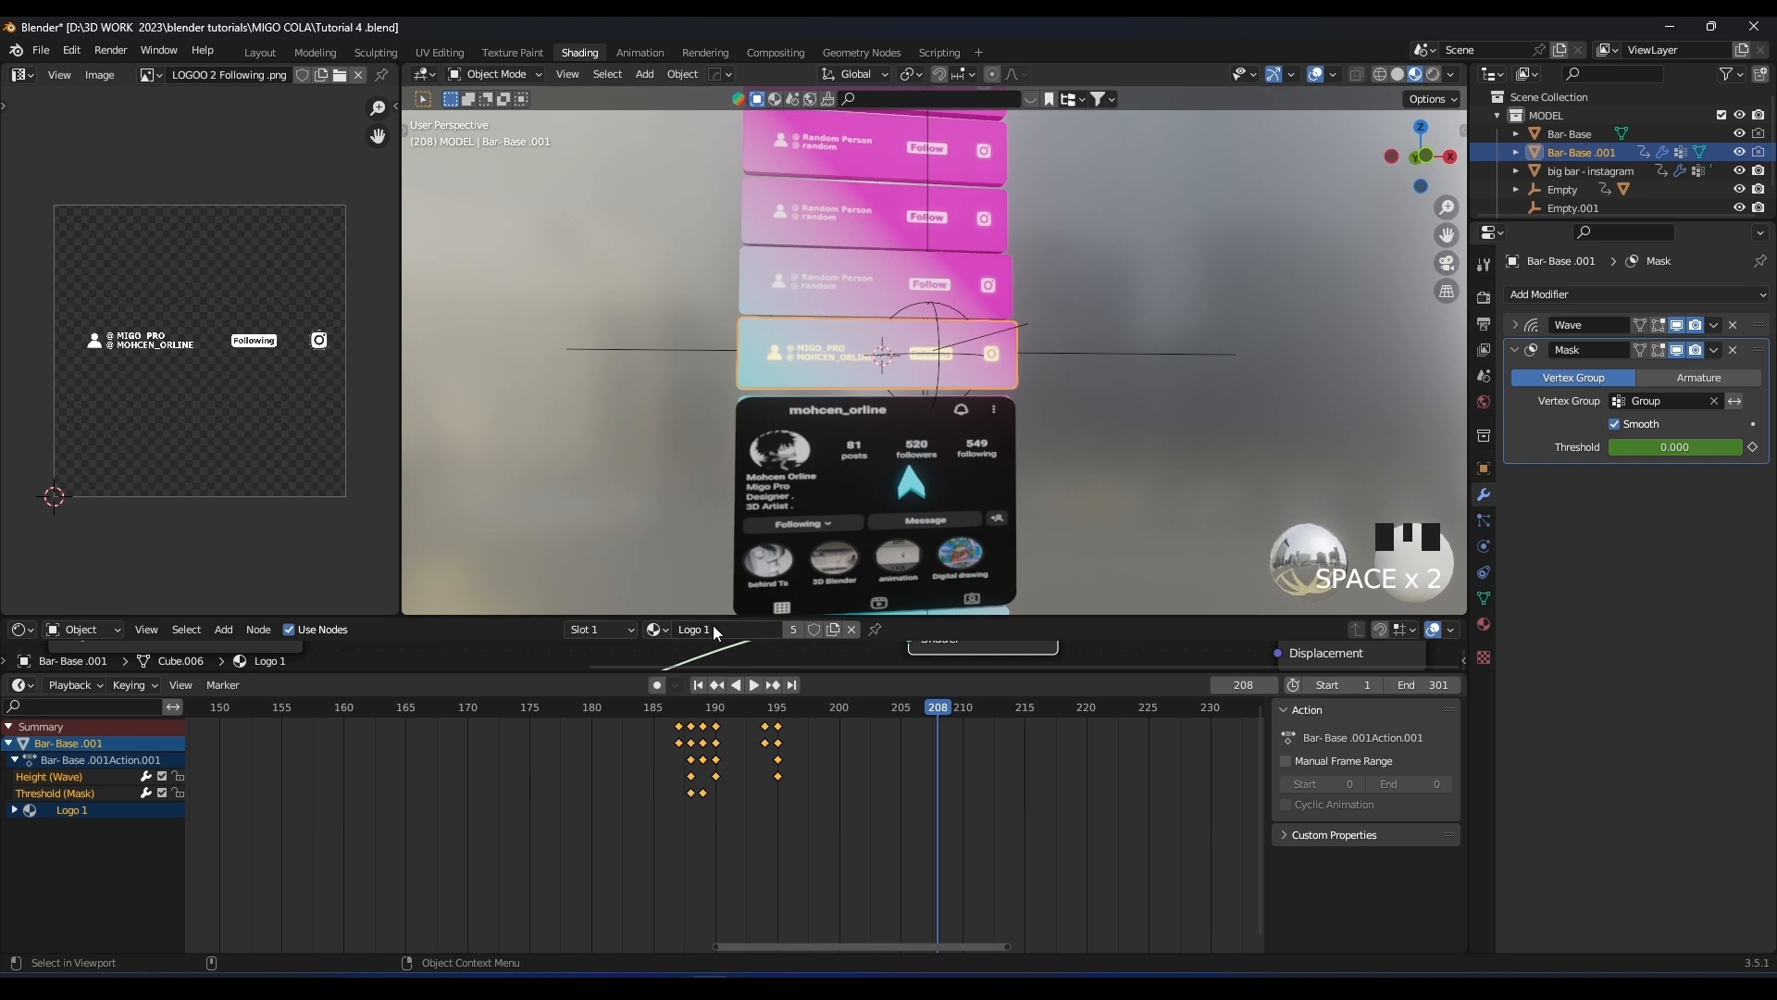
left_click(597, 713)
scroll(1146, 346, "up", 2)
key("space")
key("space")
left_click(582, 705)
key("space")
key("space")
left_click(555, 703)
key("space")
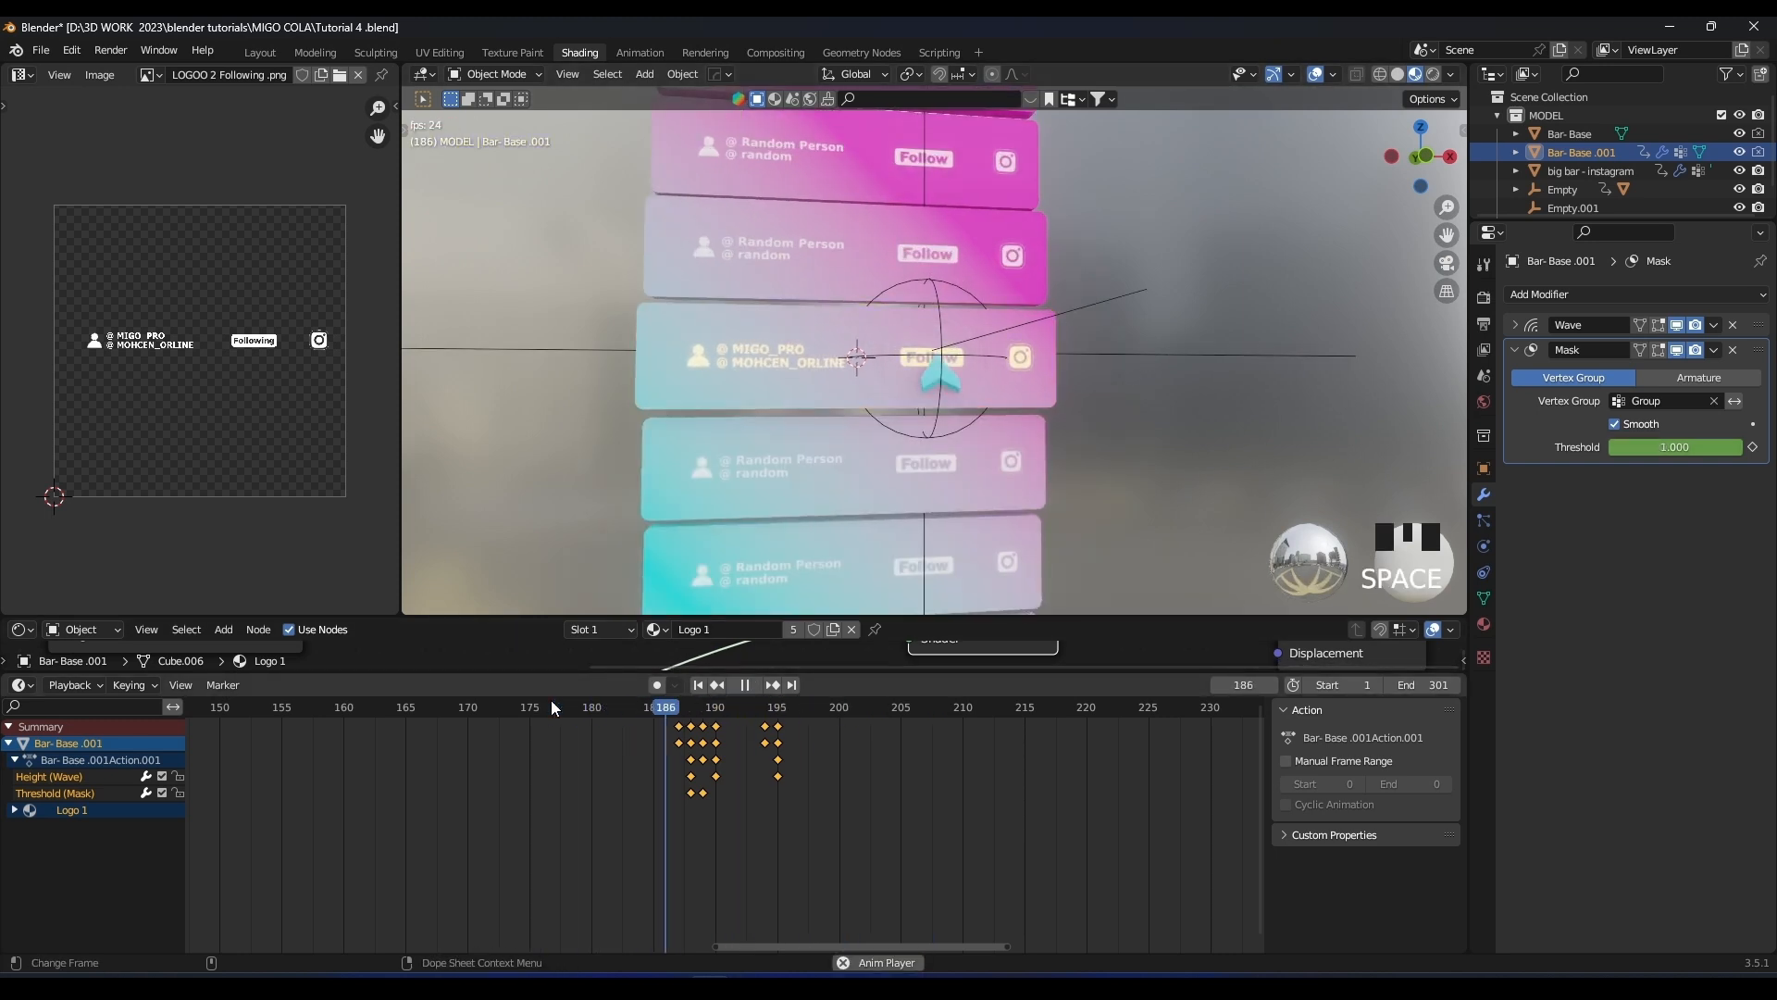
left_click(555, 702)
key("space")
scroll(1018, 350, "up", 4)
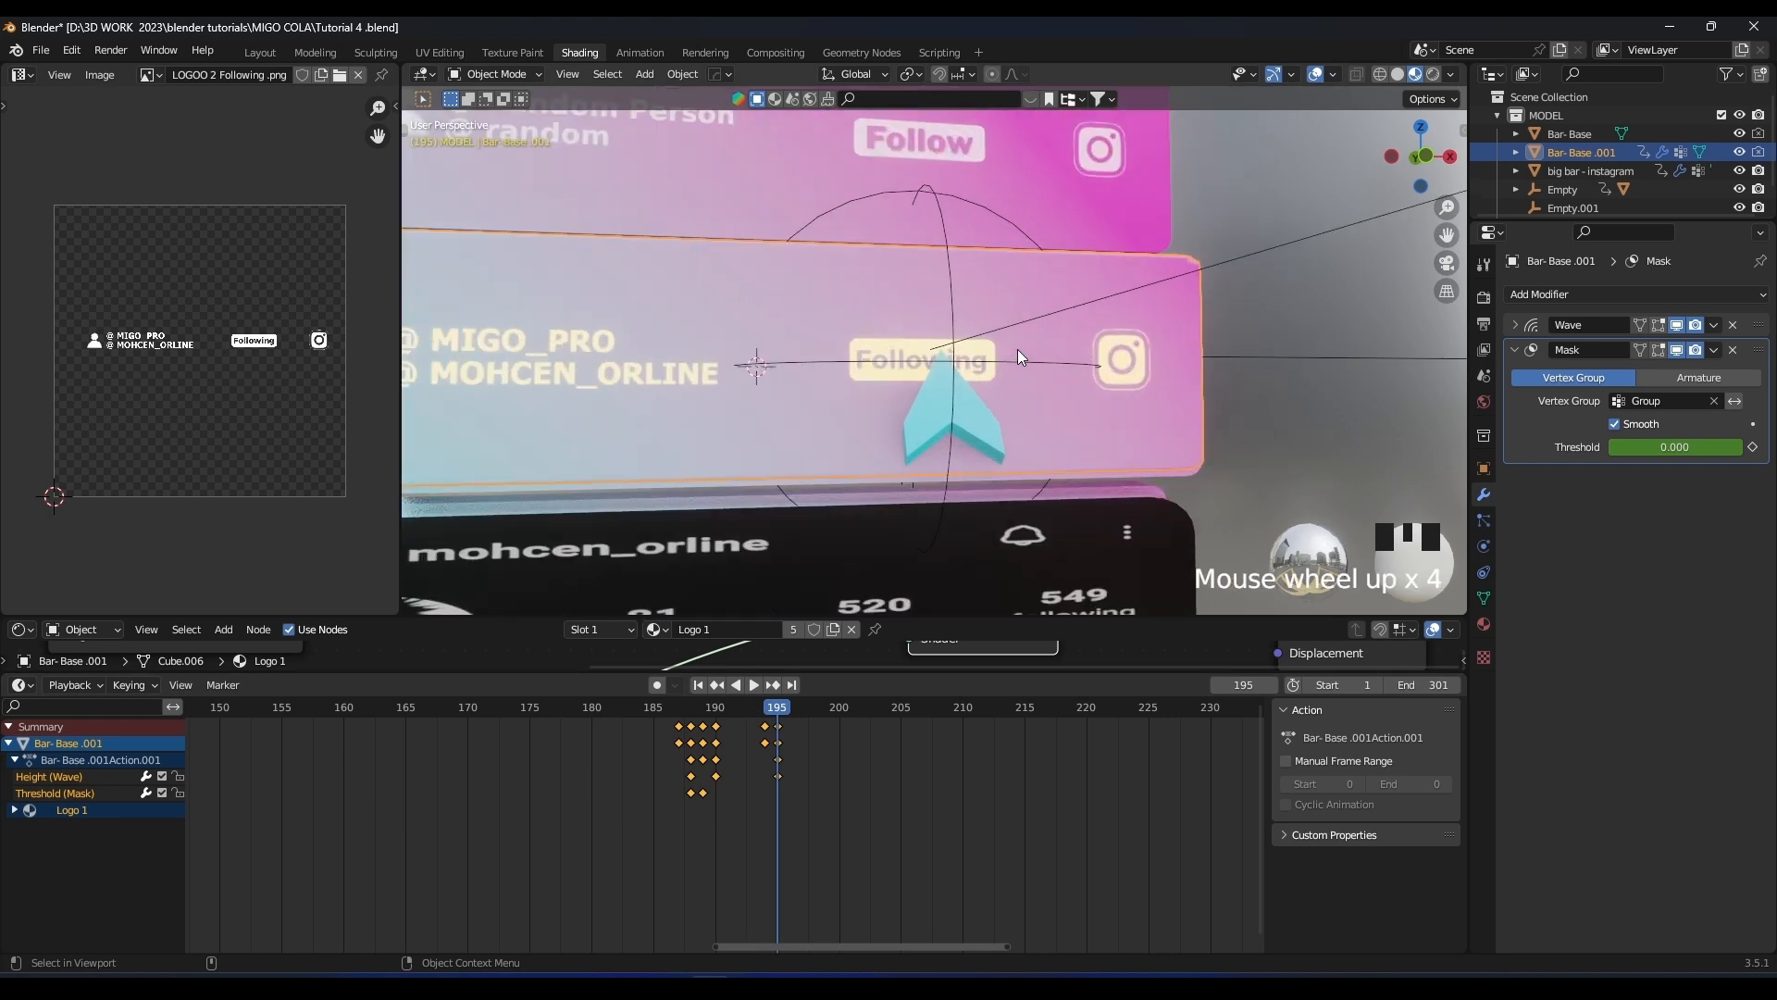
Expand the Wave modifier's settings and switch the Timeline to the Dope Sheet editor
left_click(1515, 324)
left_click(1512, 318)
scroll(783, 742, "up", 2)
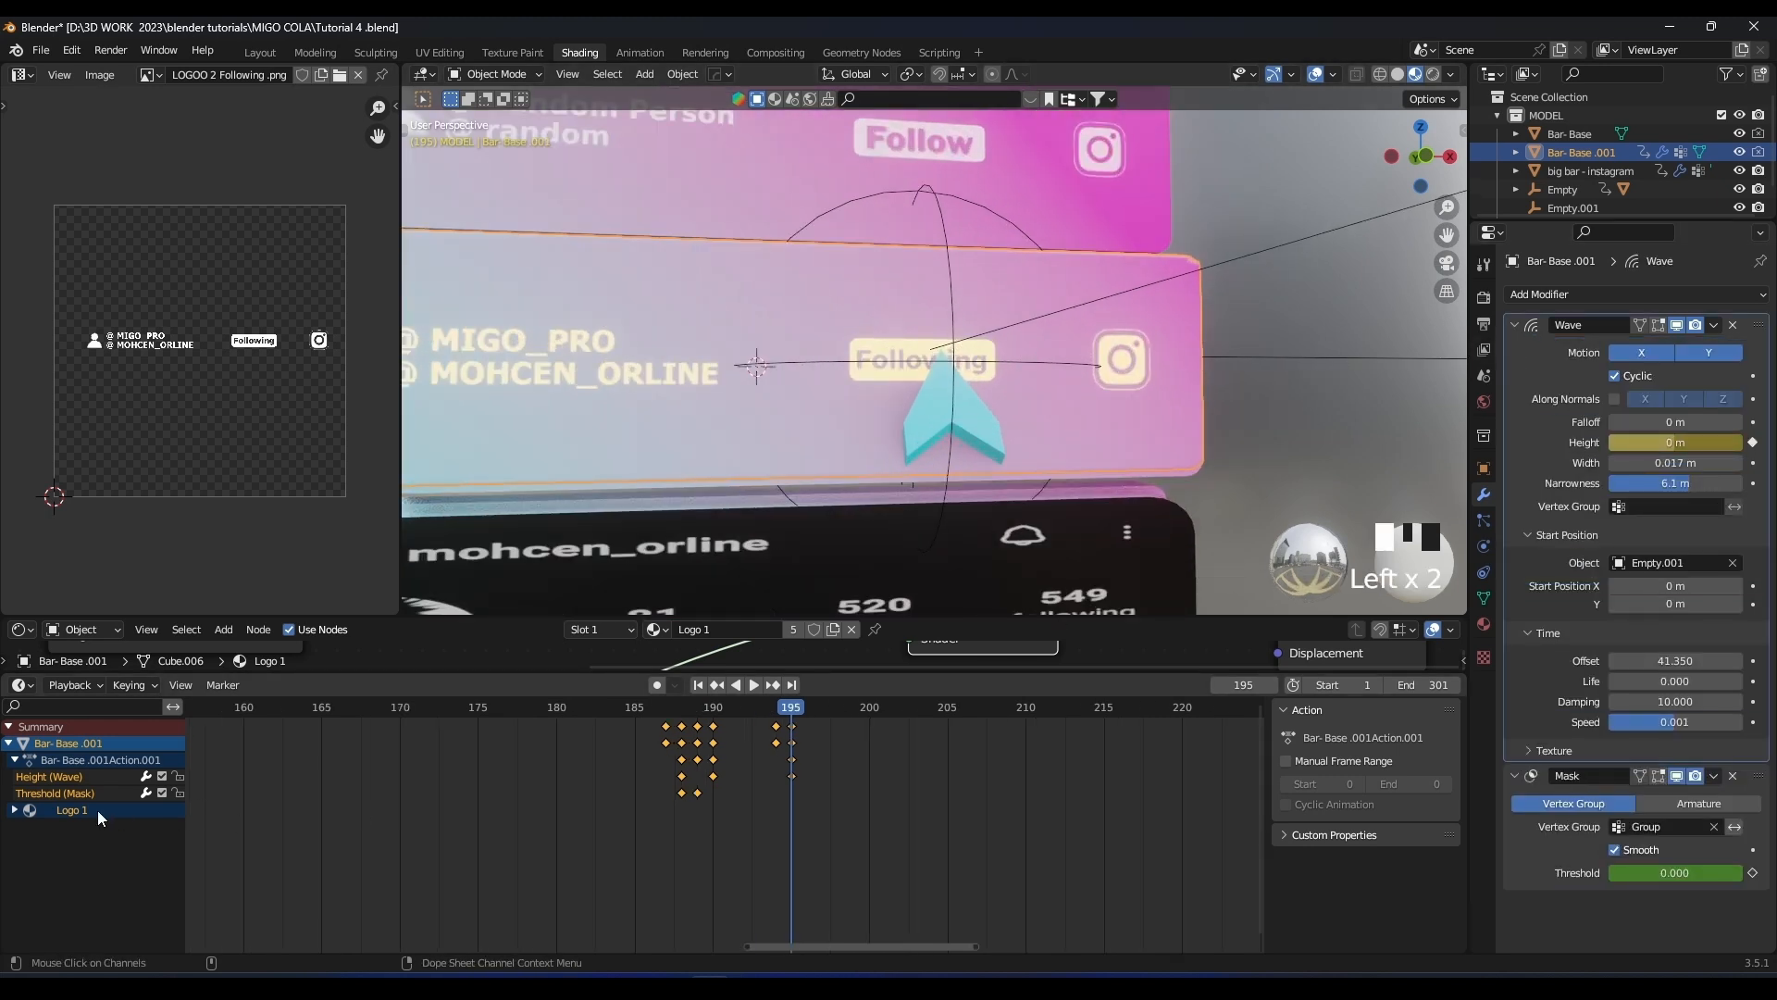
left_click(26, 685)
left_click(302, 755)
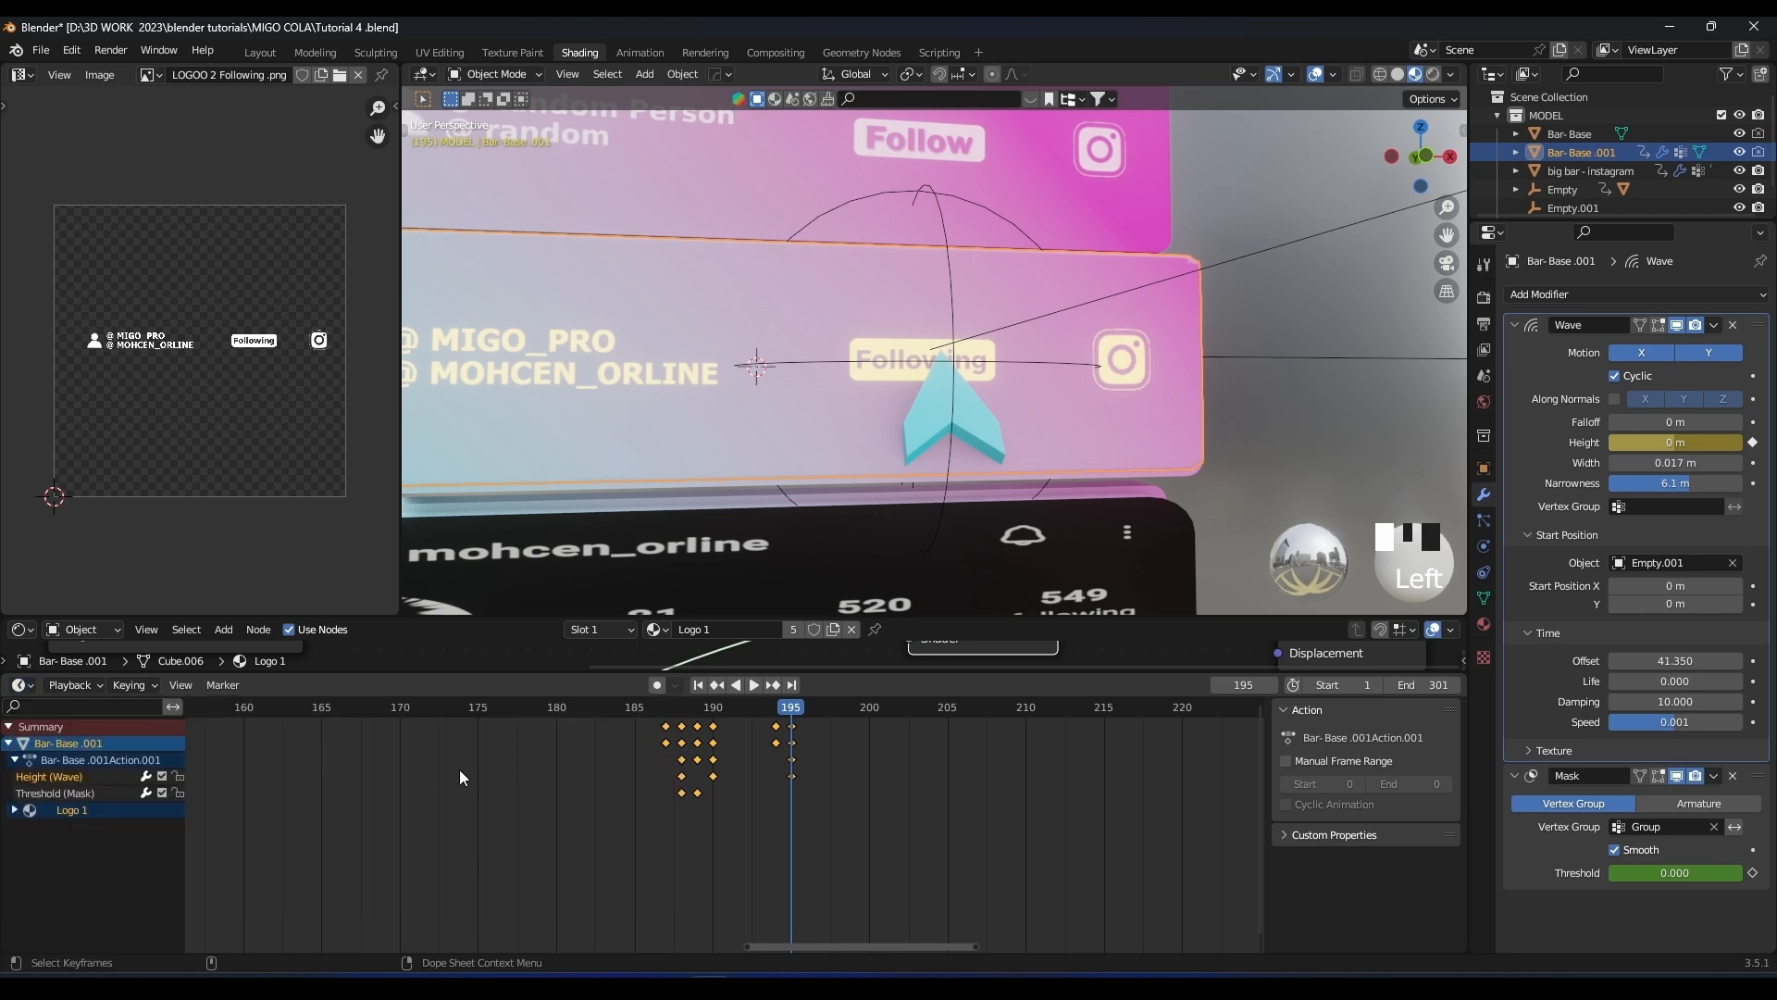
left_click(22, 685)
left_click(276, 736)
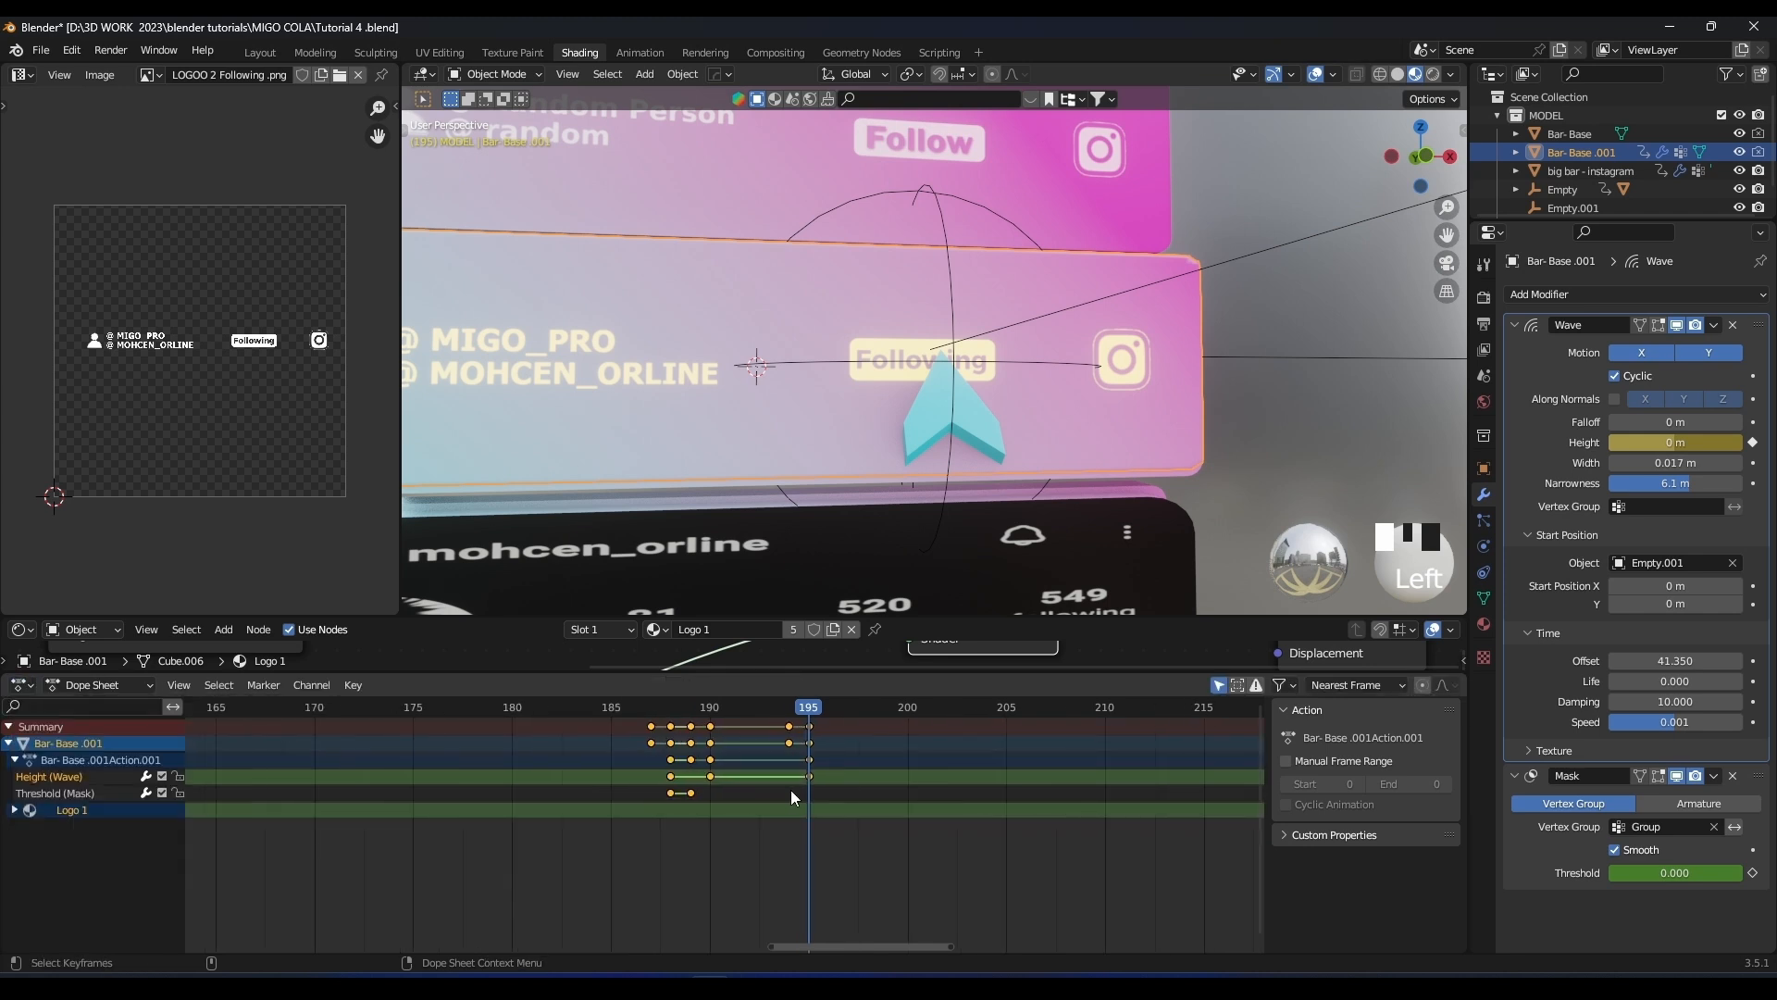
Move the Wave height's peak keyframe to frame 191 and its final keyframe to frame 206
left_click(701, 775)
key("g")
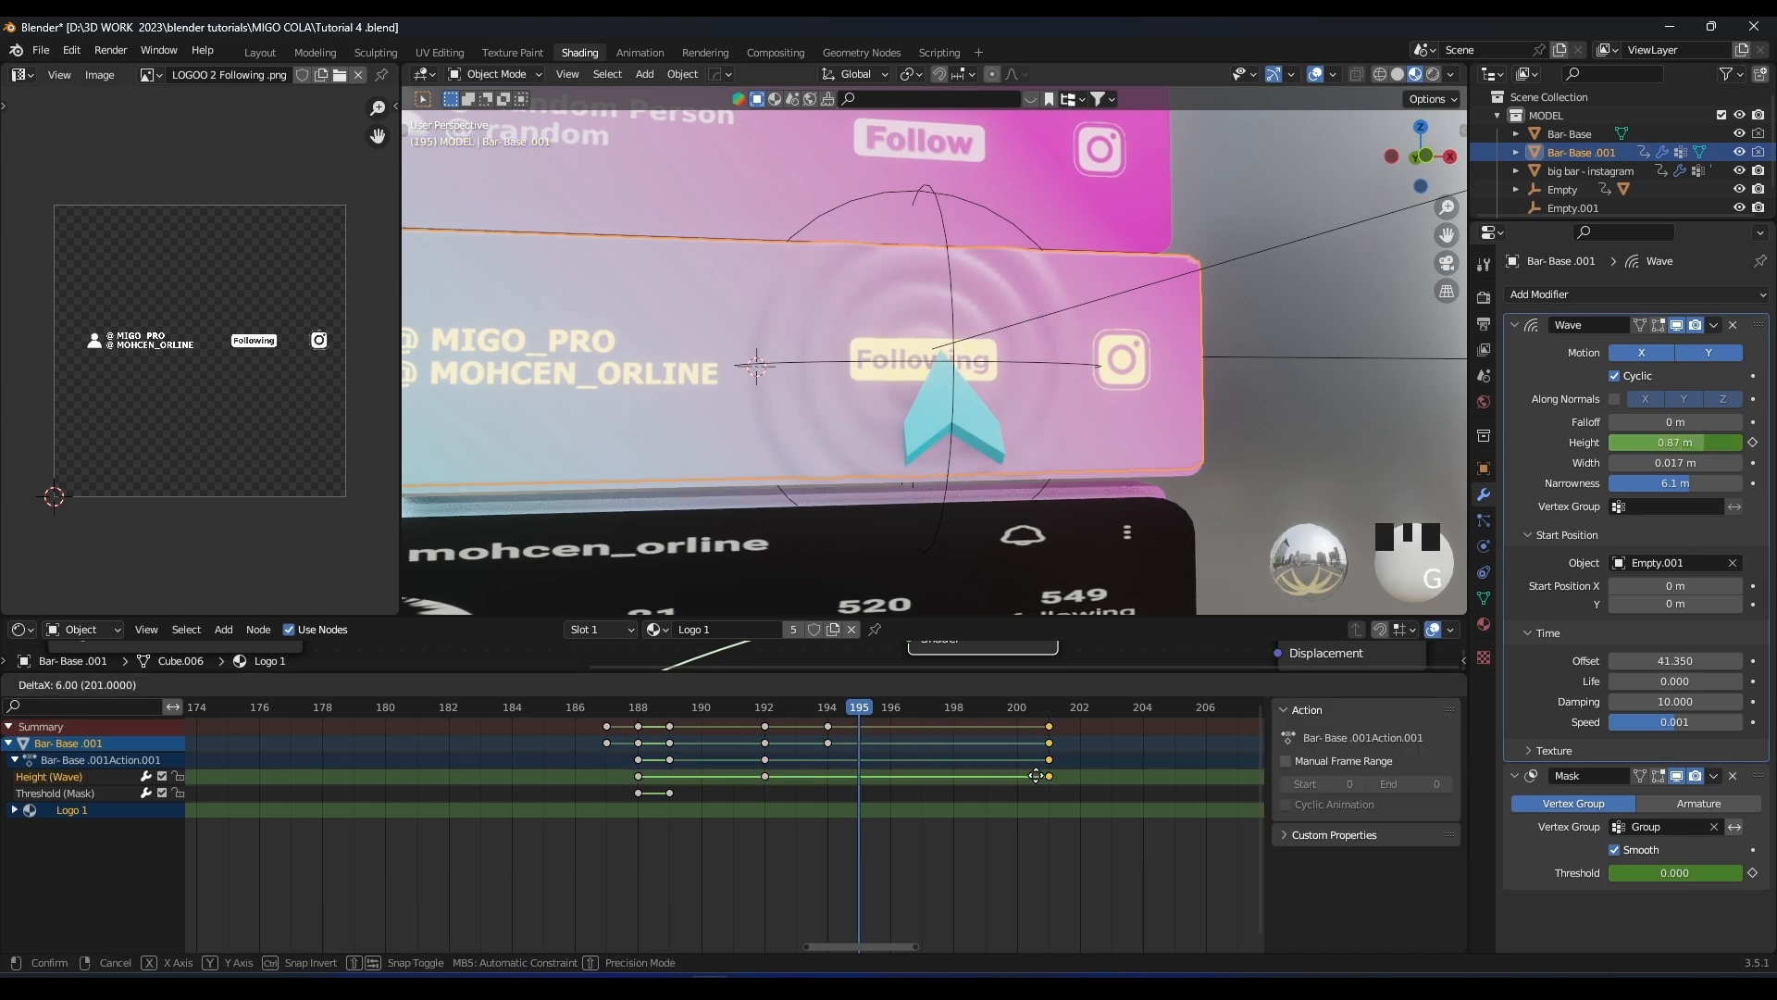
left_click(1208, 770)
scroll(966, 768, "down", 2)
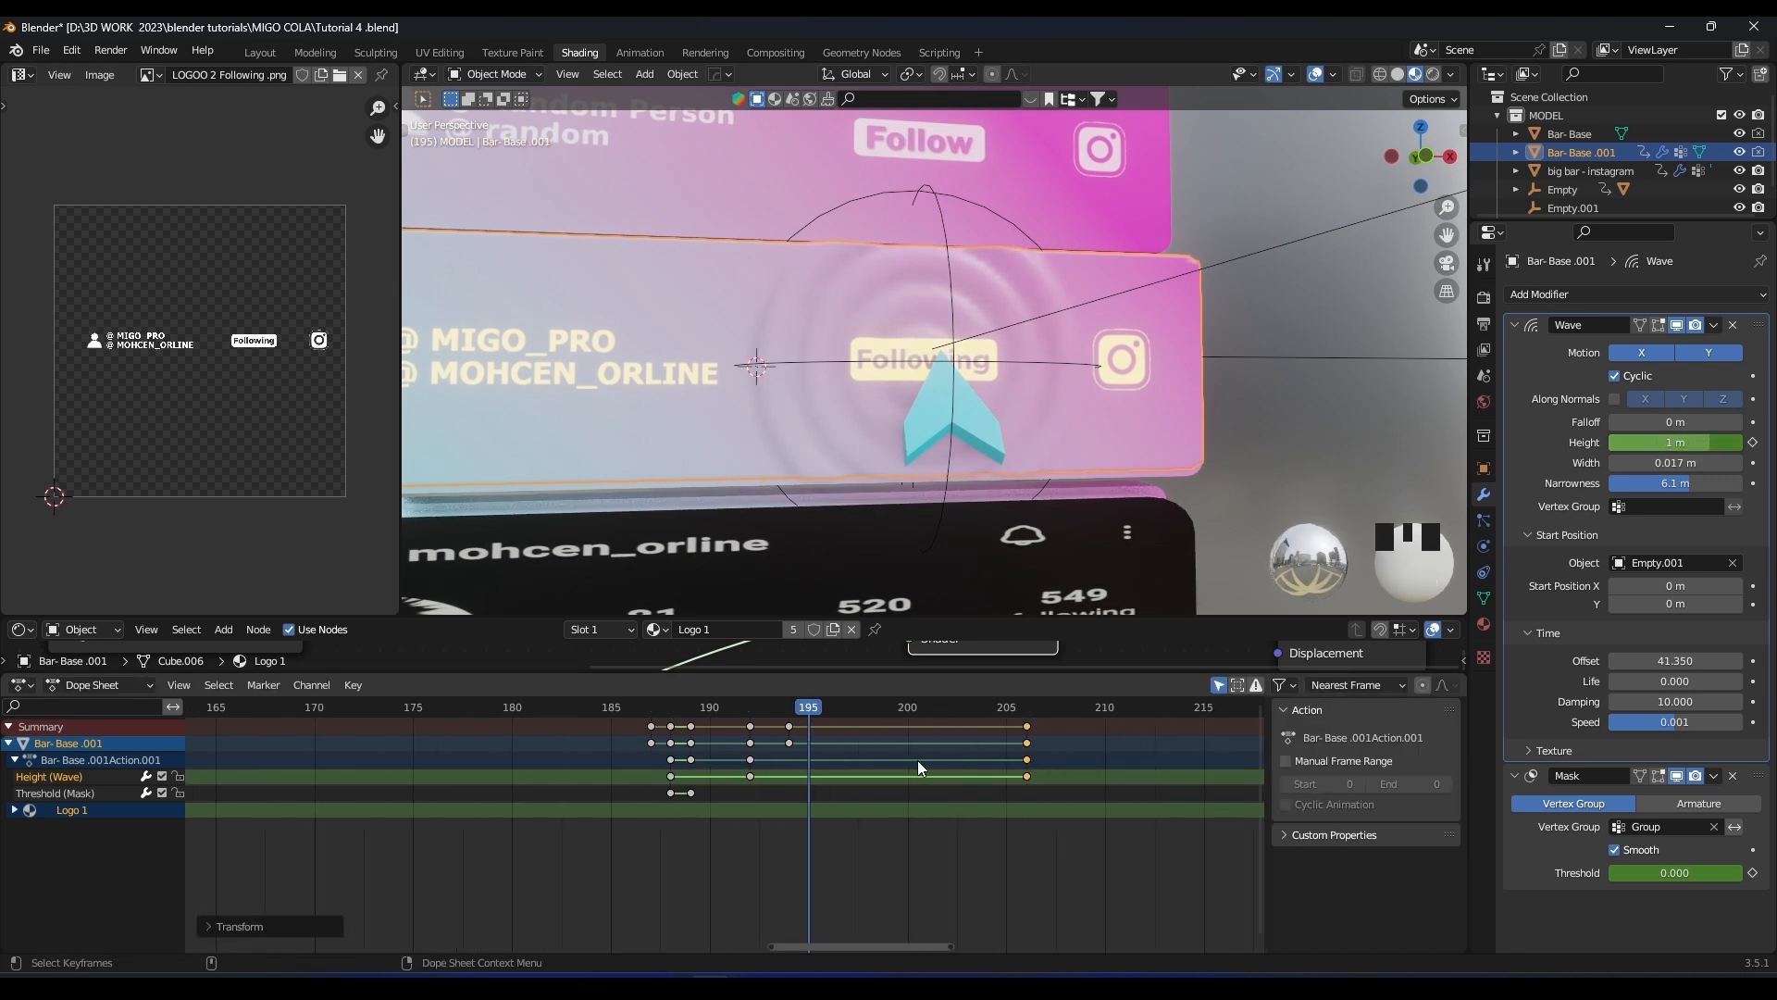
left_click(756, 775)
key("g")
left_click(737, 770)
Replay the retimed ripple from before the click and check it from the front and the side
key("space")
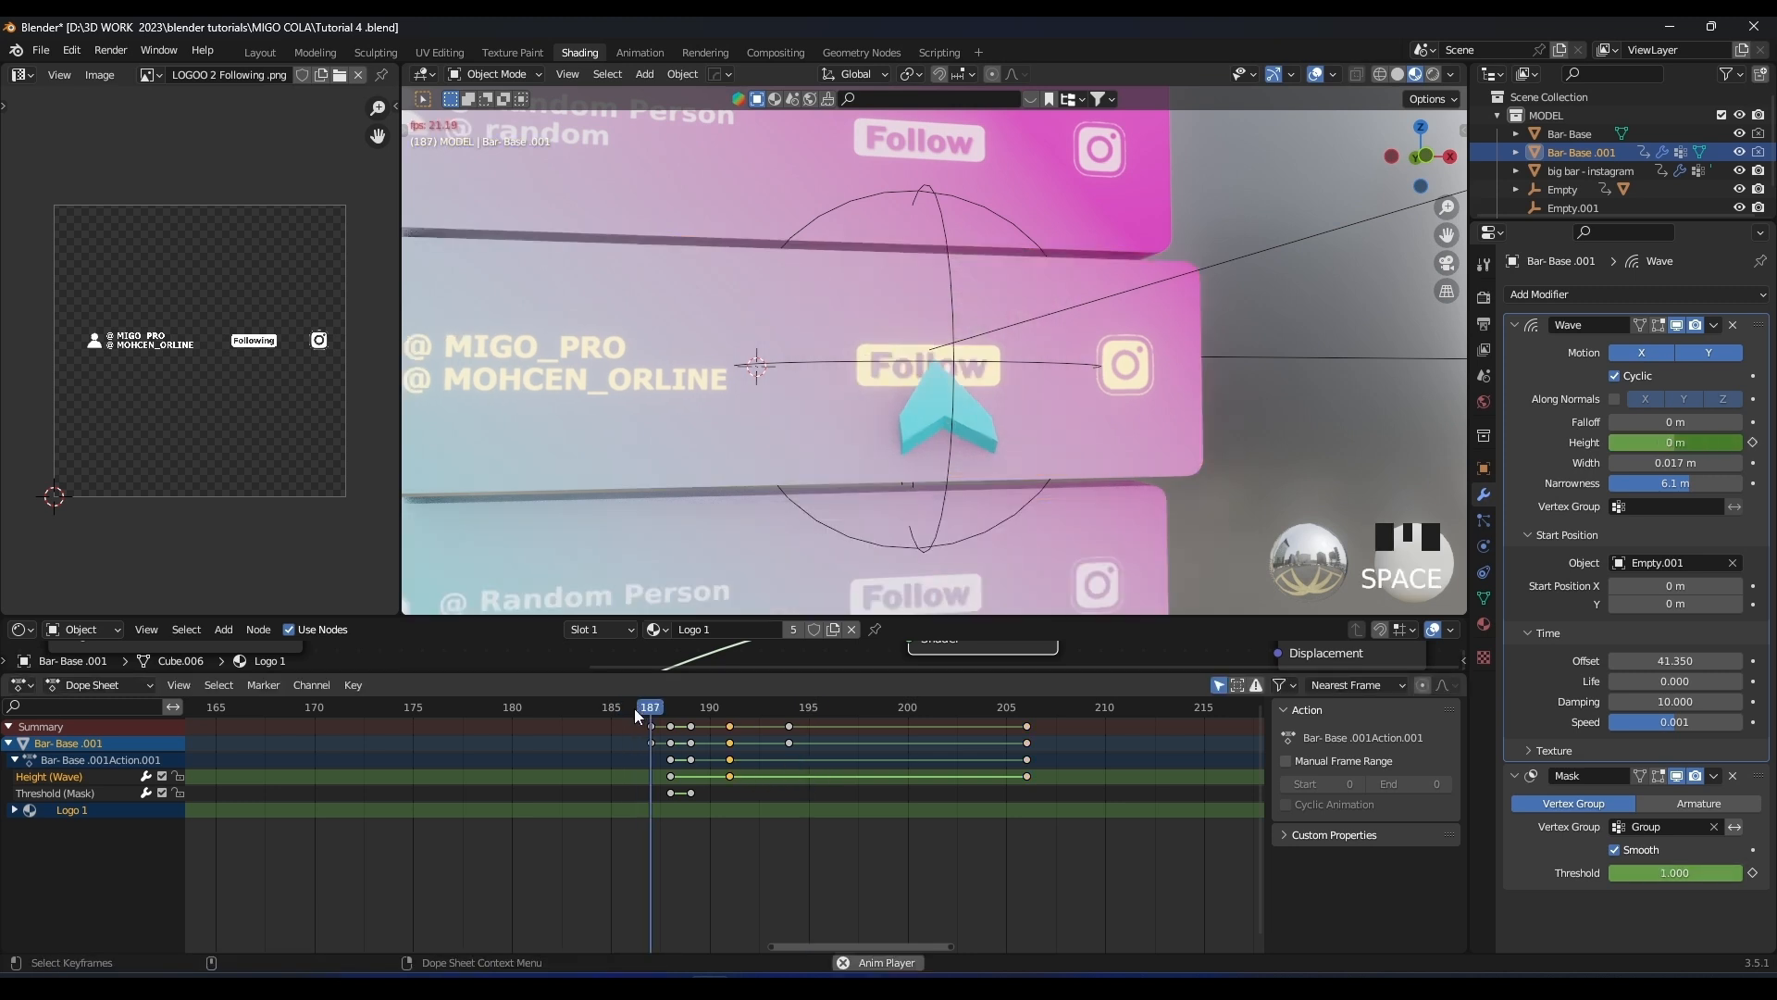
key("Left")
key("Left")
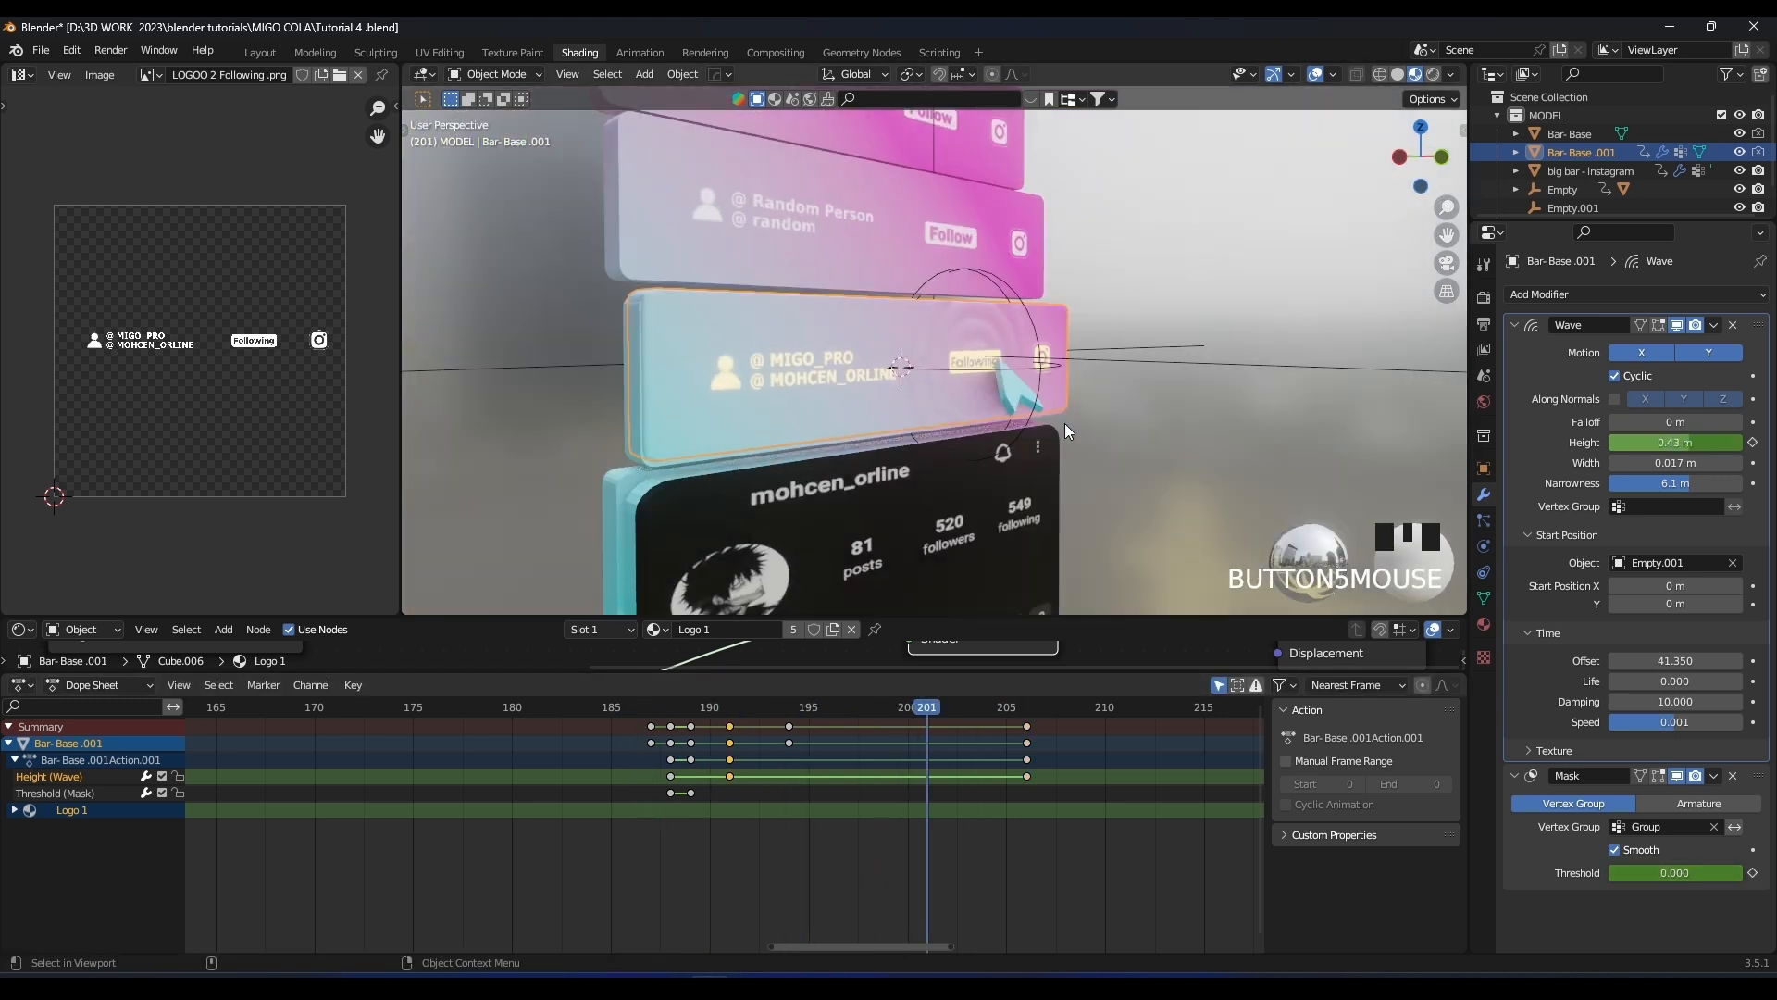
left_click(455, 709)
key("space")
left_click(455, 709)
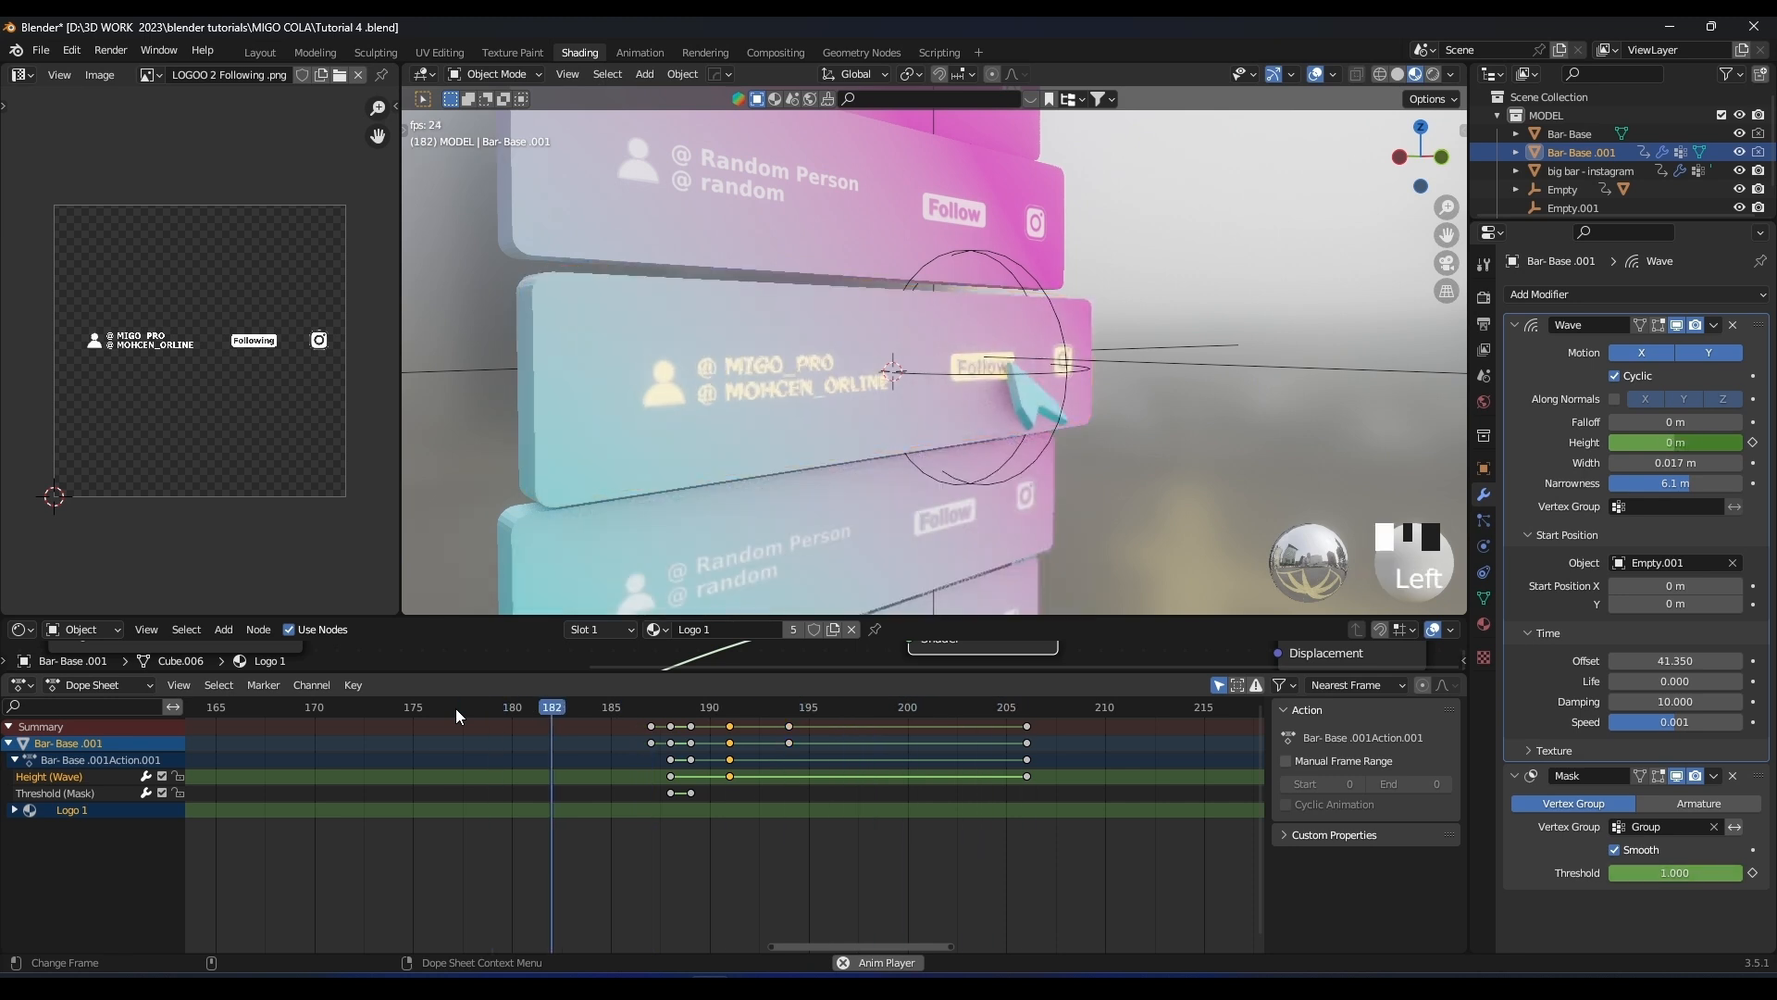
key("space")
key("space")
key("space")
At frame 189, nudge Bar- Base .001 freehand and scale it up by about 1.0002
left_click_drag(765, 707, 685, 703)
middle_click_drag(704, 518, 884, 384)
key("g")
left_click(932, 361)
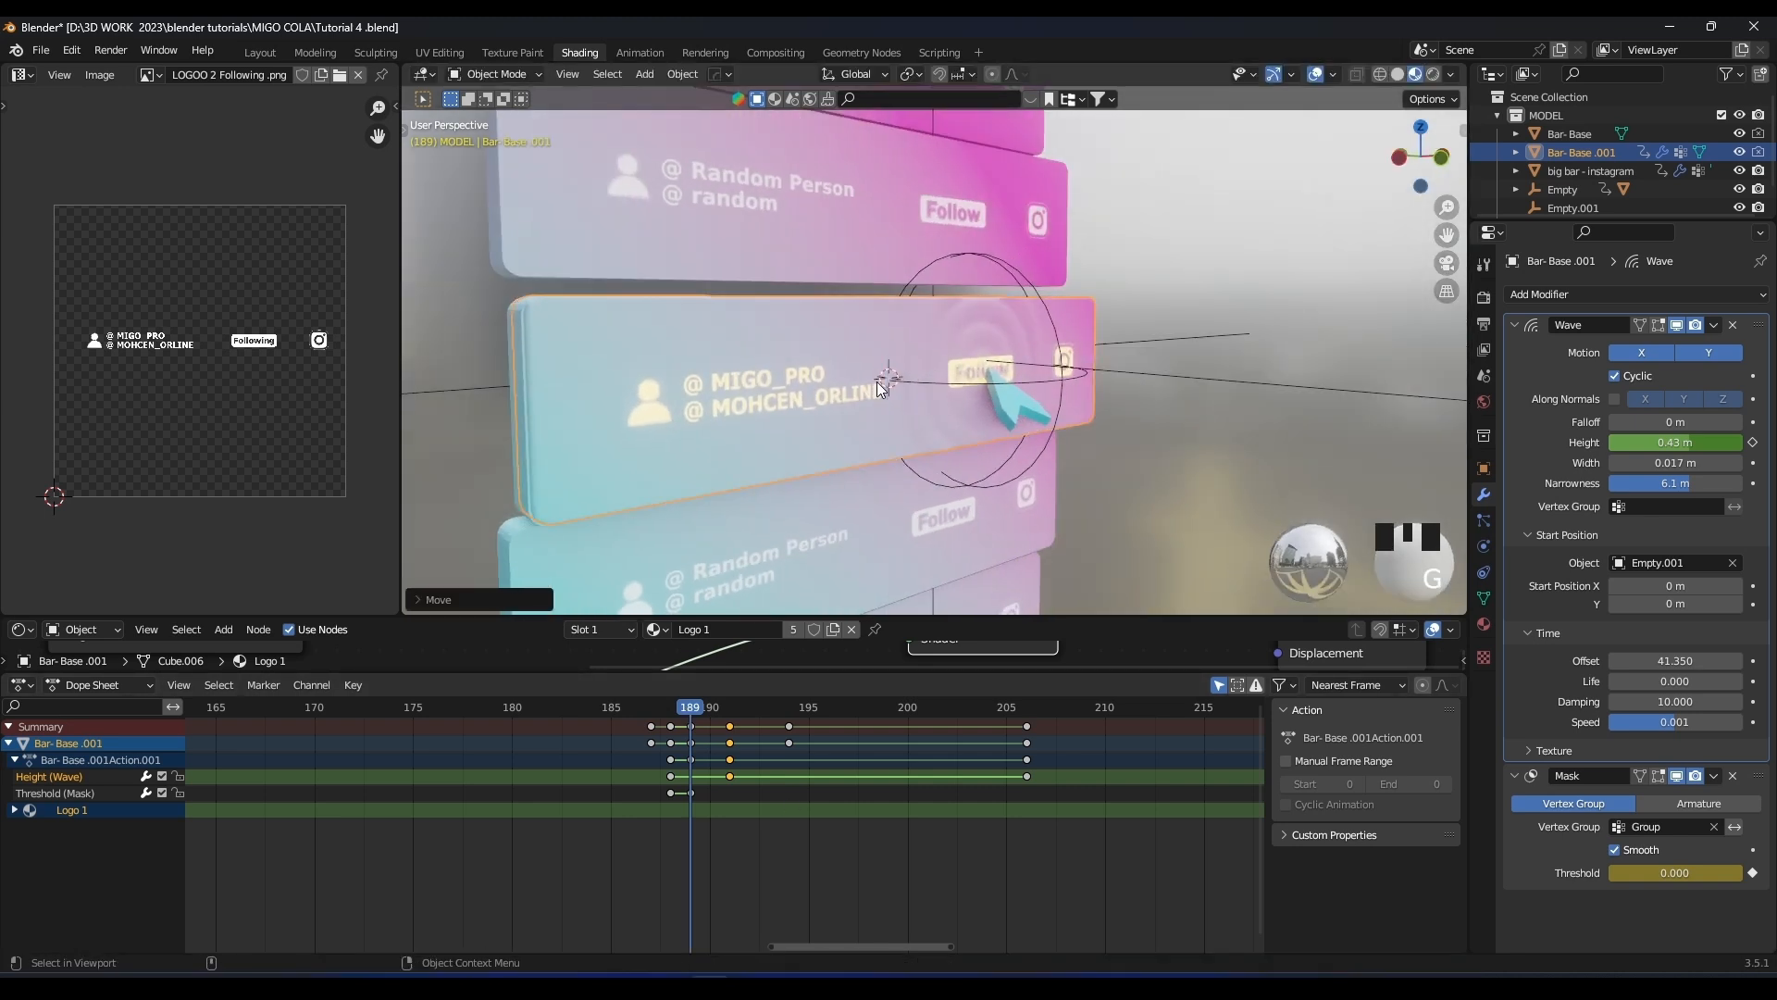
key("s")
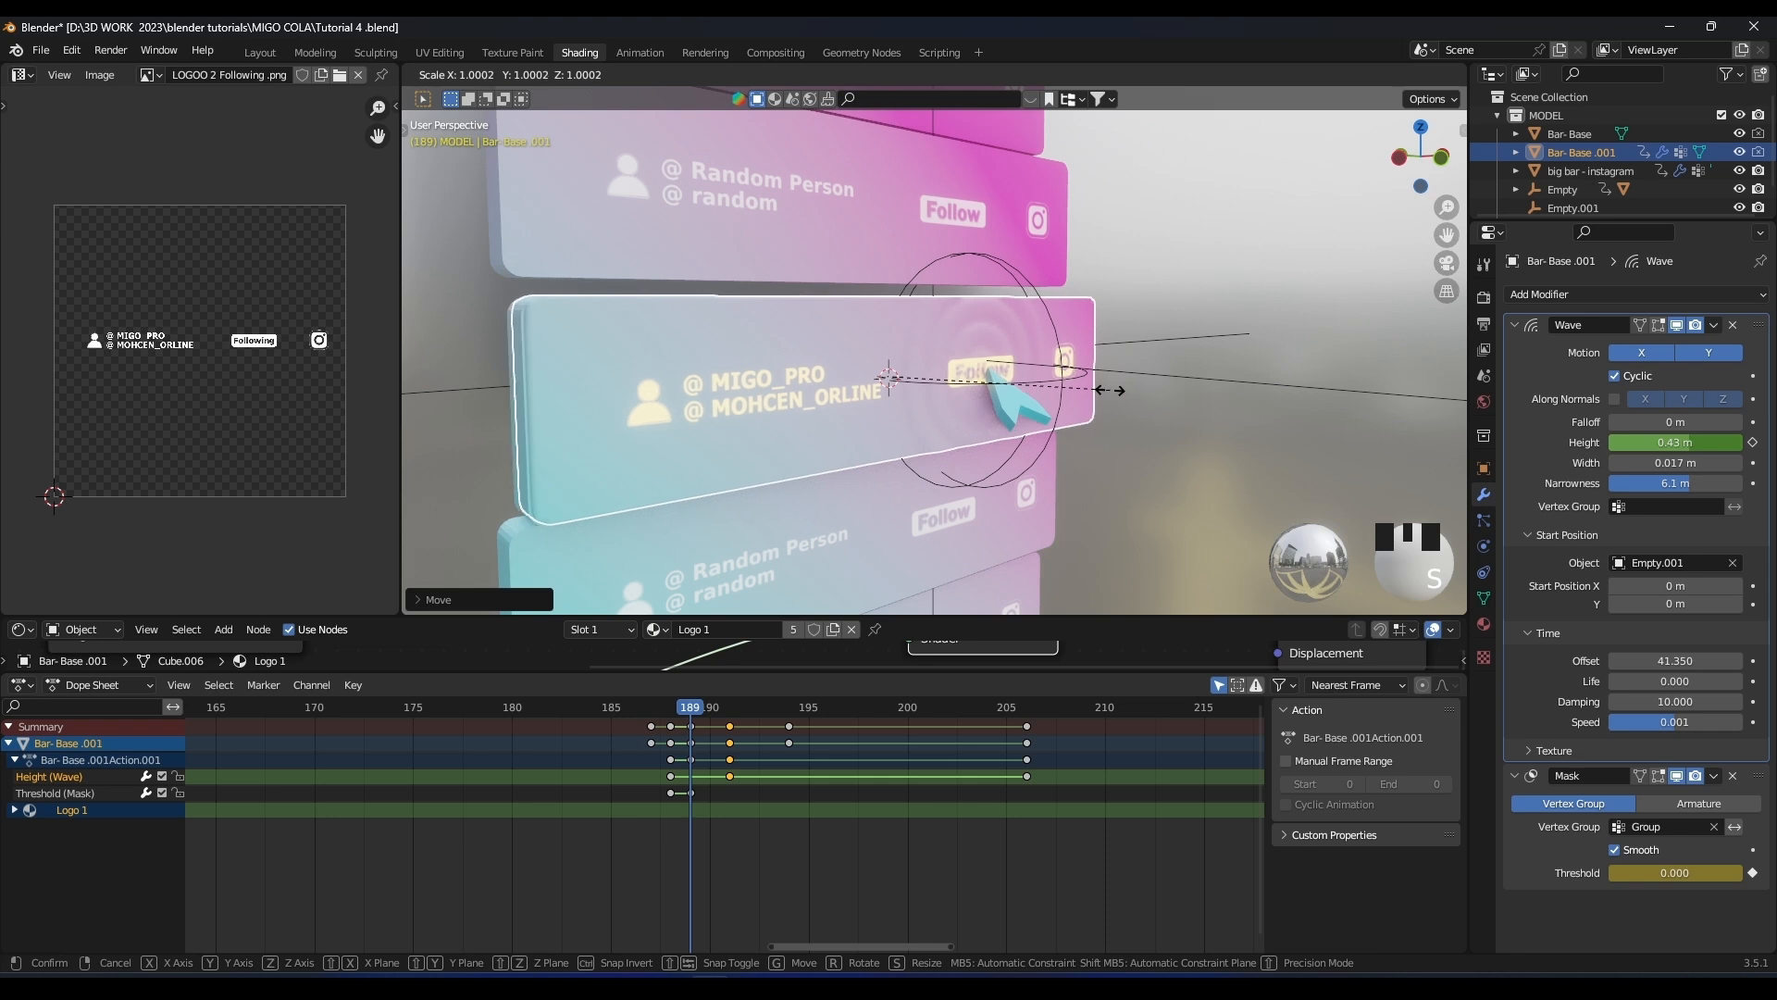
left_click(1108, 390)
Shift Bar- Base .001 slightly along the Y axis in two adjustments to align it with the bar behind
middle_click_drag(1018, 393, 971, 463)
scroll(906, 401, "up", 3)
key("g")
key("y")
left_click(912, 398)
scroll(912, 398, "down", 4)
key("g")
key("y")
left_click(933, 418)
Play the Follow click repeatedly from frame 183 to check the bar's new alignment
left_click(568, 713)
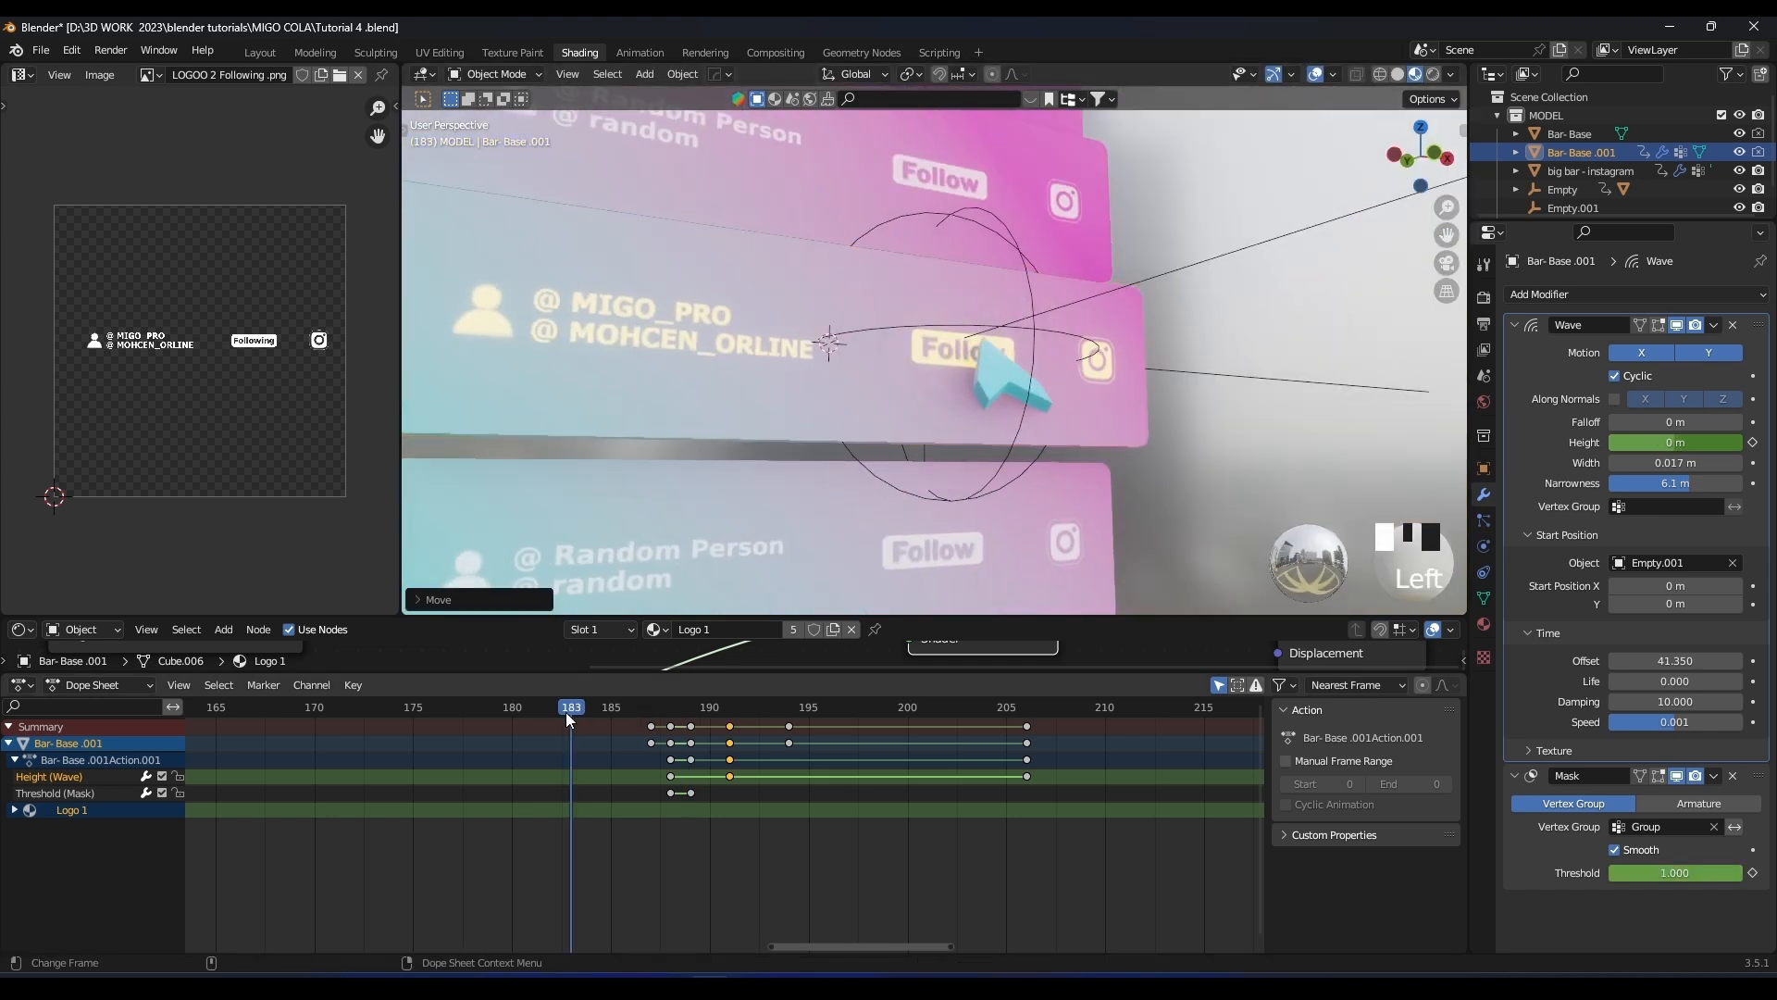
key("space")
left_click(567, 713)
left_click(567, 713)
left_click(566, 714)
key("space")
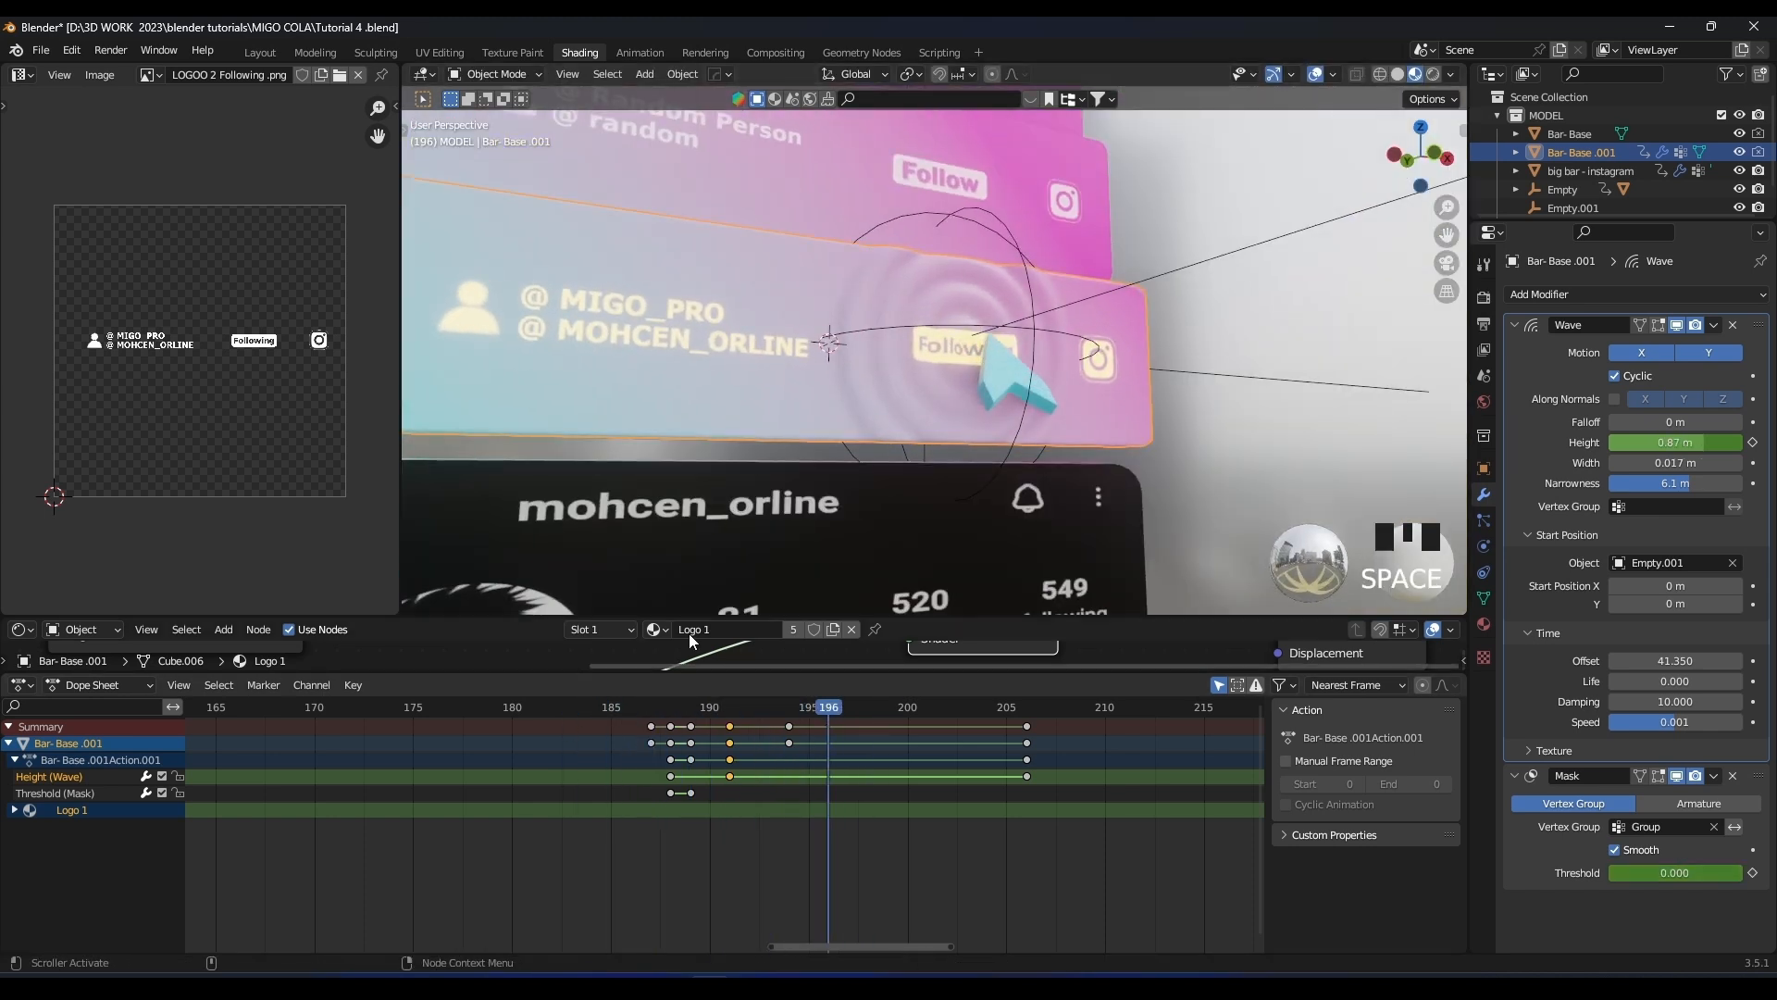
Scale Bar- Base .001 slightly again at frame 196
middle_click_drag(1160, 375, 1127, 398)
key("s")
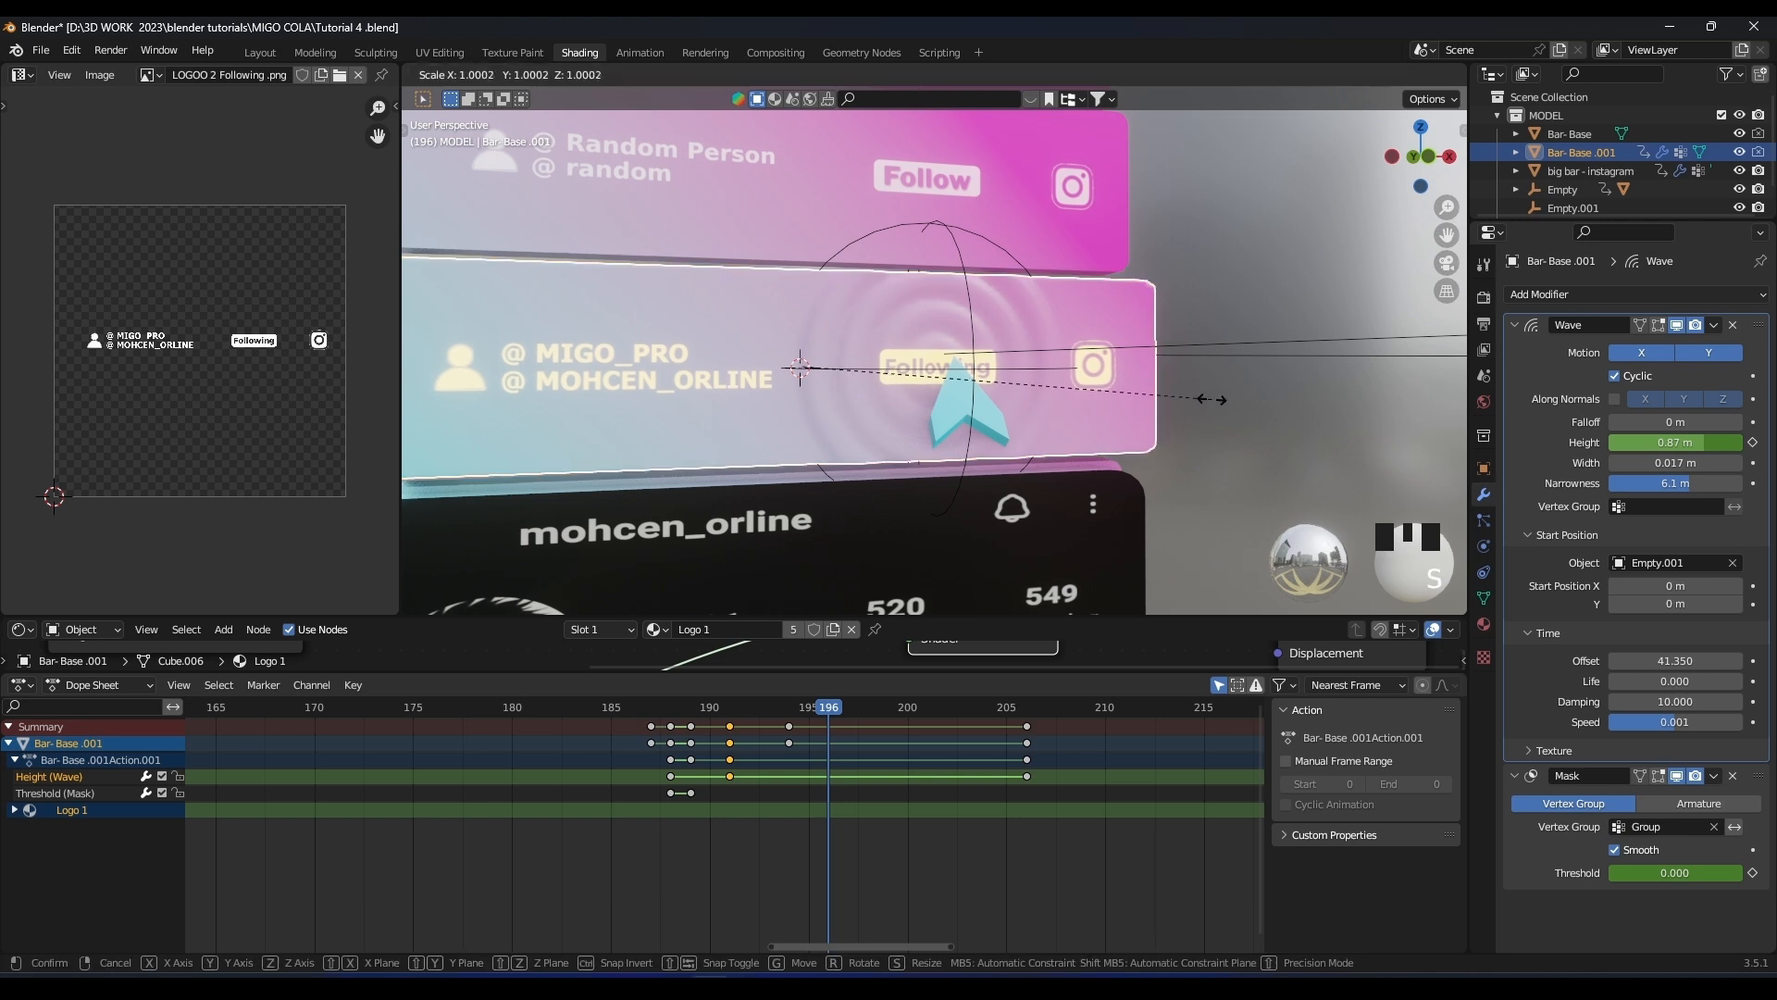
left_click(1114, 474)
Replay the ripple from about frame 185 to check the rescaled bar
left_click(618, 712)
key("space")
left_click(618, 713)
left_click(618, 713)
left_click(618, 712)
left_click(619, 712)
key("space")
Inspect the ripple's geometry around the arrow up close in Solid shading at frame 192
scroll(917, 426, "down", 5)
middle_click_drag(935, 416, 861, 438)
mouse_move(986, 392)
middle_mouse_down()
mouse_move(767, 414)
mouse_move(992, 416)
mouse_move(934, 405)
mouse_move(867, 501)
mouse_move(985, 486)
middle_mouse_up()
scroll(921, 399, "up", 3)
scroll(767, 413, "down", 3)
key("z")
scroll(992, 410, "up", 3)
scroll(867, 502, "up", 2)
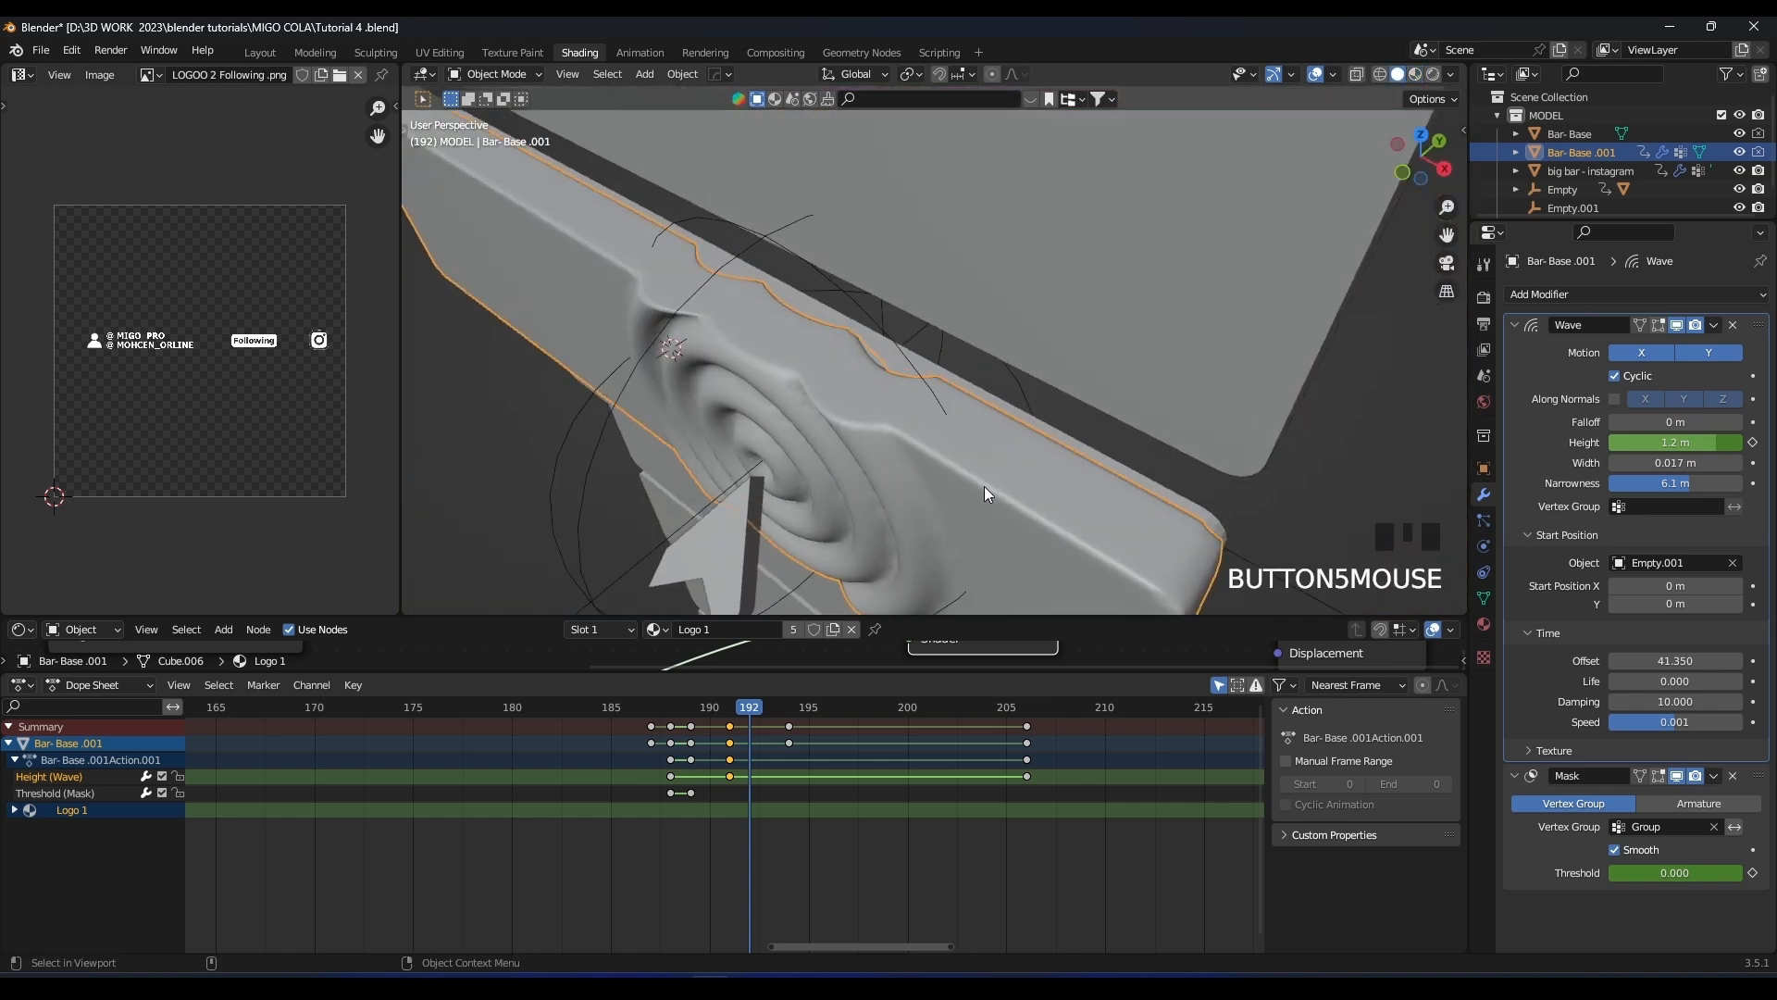
scroll(1020, 450, "down", 3)
scroll(1018, 442, "down", 1)
Switch the viewport to Rendered shading and scrub the click animation from about frame 174 to frame 198
left_click(394, 707)
scroll(925, 384, "down", 5)
middle_click_drag(925, 385, 958, 341)
key("z")
key("z")
left_click_drag(736, 714, 868, 707)
scroll(865, 318, "up", 2)
scroll(912, 368, "down", 1, "shift")
scroll(914, 367, "up", 3)
Select big bar - instagram and scrub to frame 248, inspecting the arrow's movement over the profile panel
middle_click_drag(914, 365, 972, 338)
left_click(908, 346)
middle_click_drag(972, 339, 765, 524)
scroll(975, 337, "down", 3)
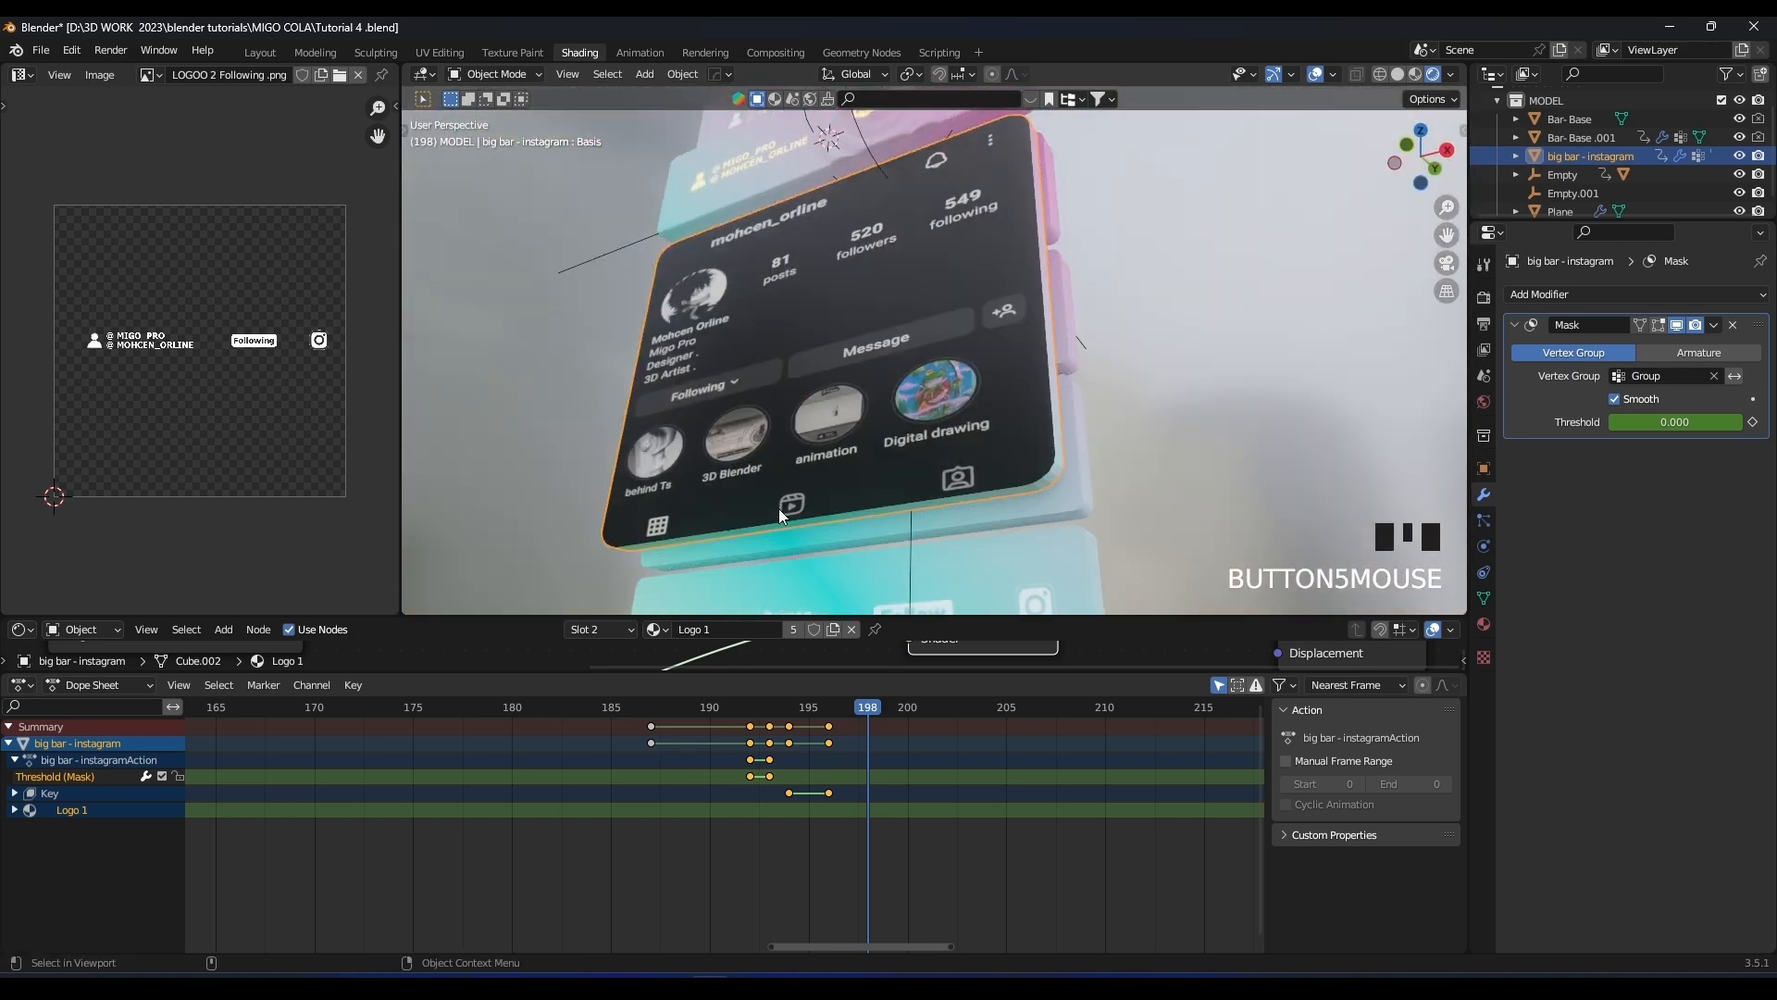
left_click_drag(870, 707, 1191, 719)
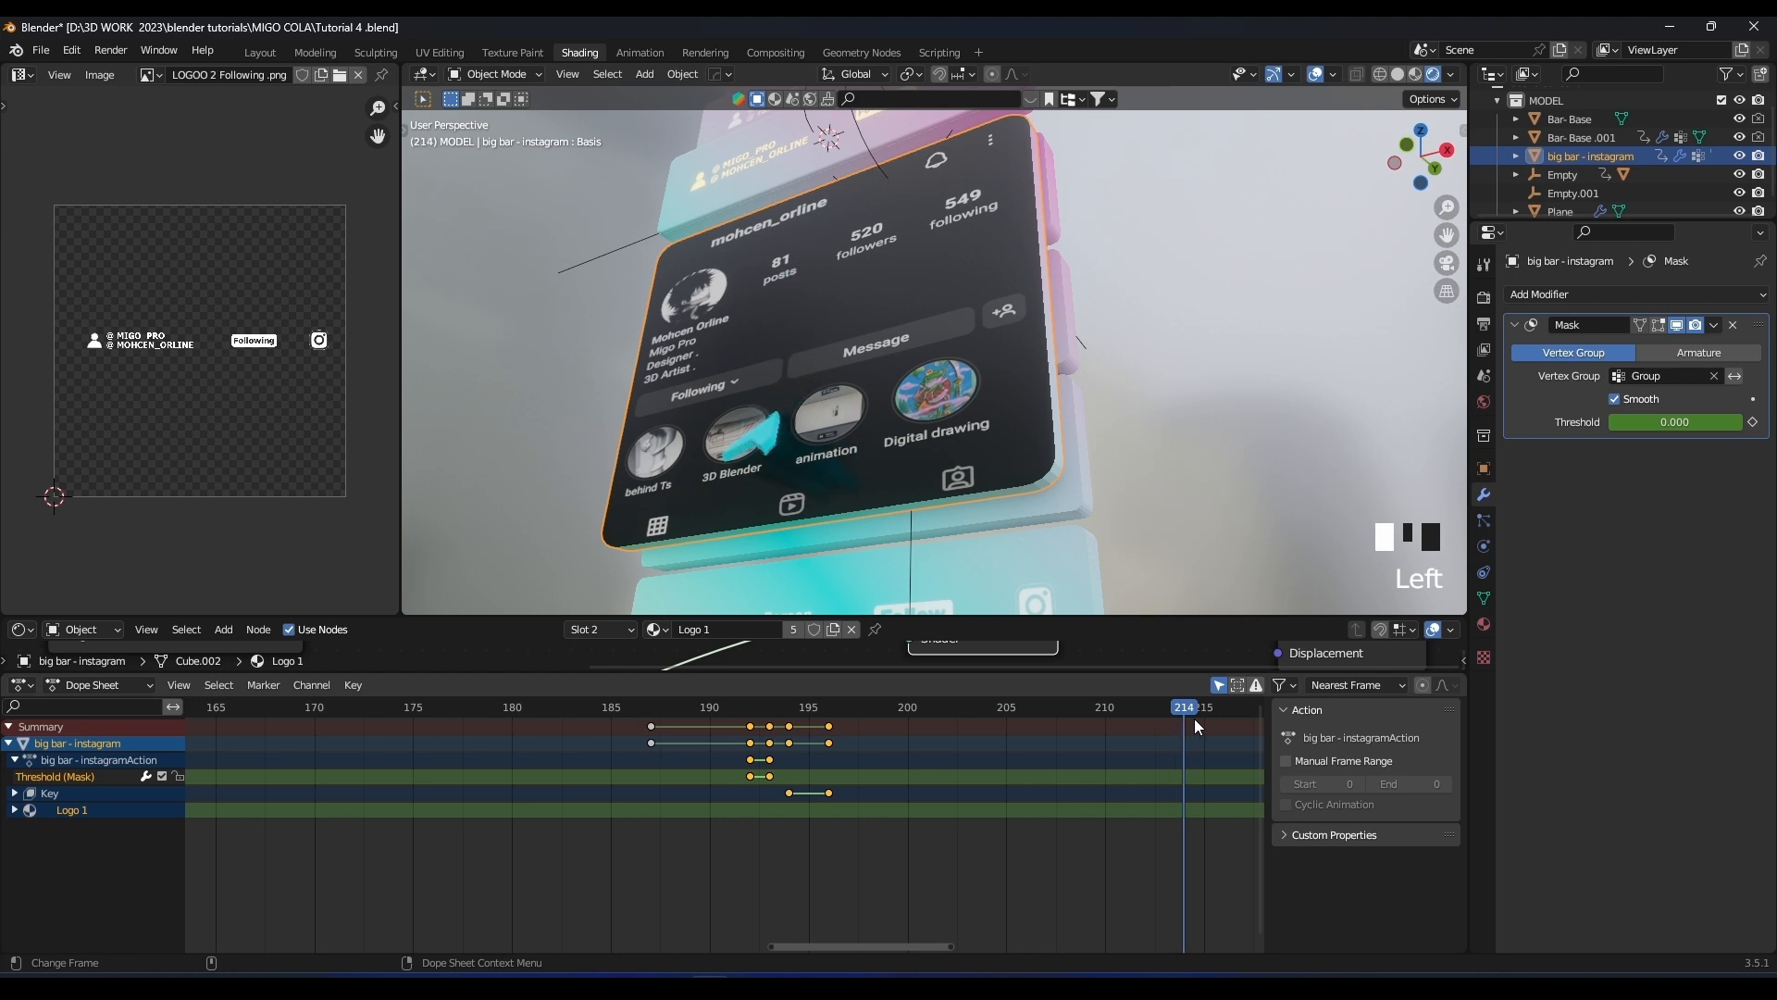
scroll(1176, 730, "down", 5)
middle_click_drag(1106, 738, 759, 751)
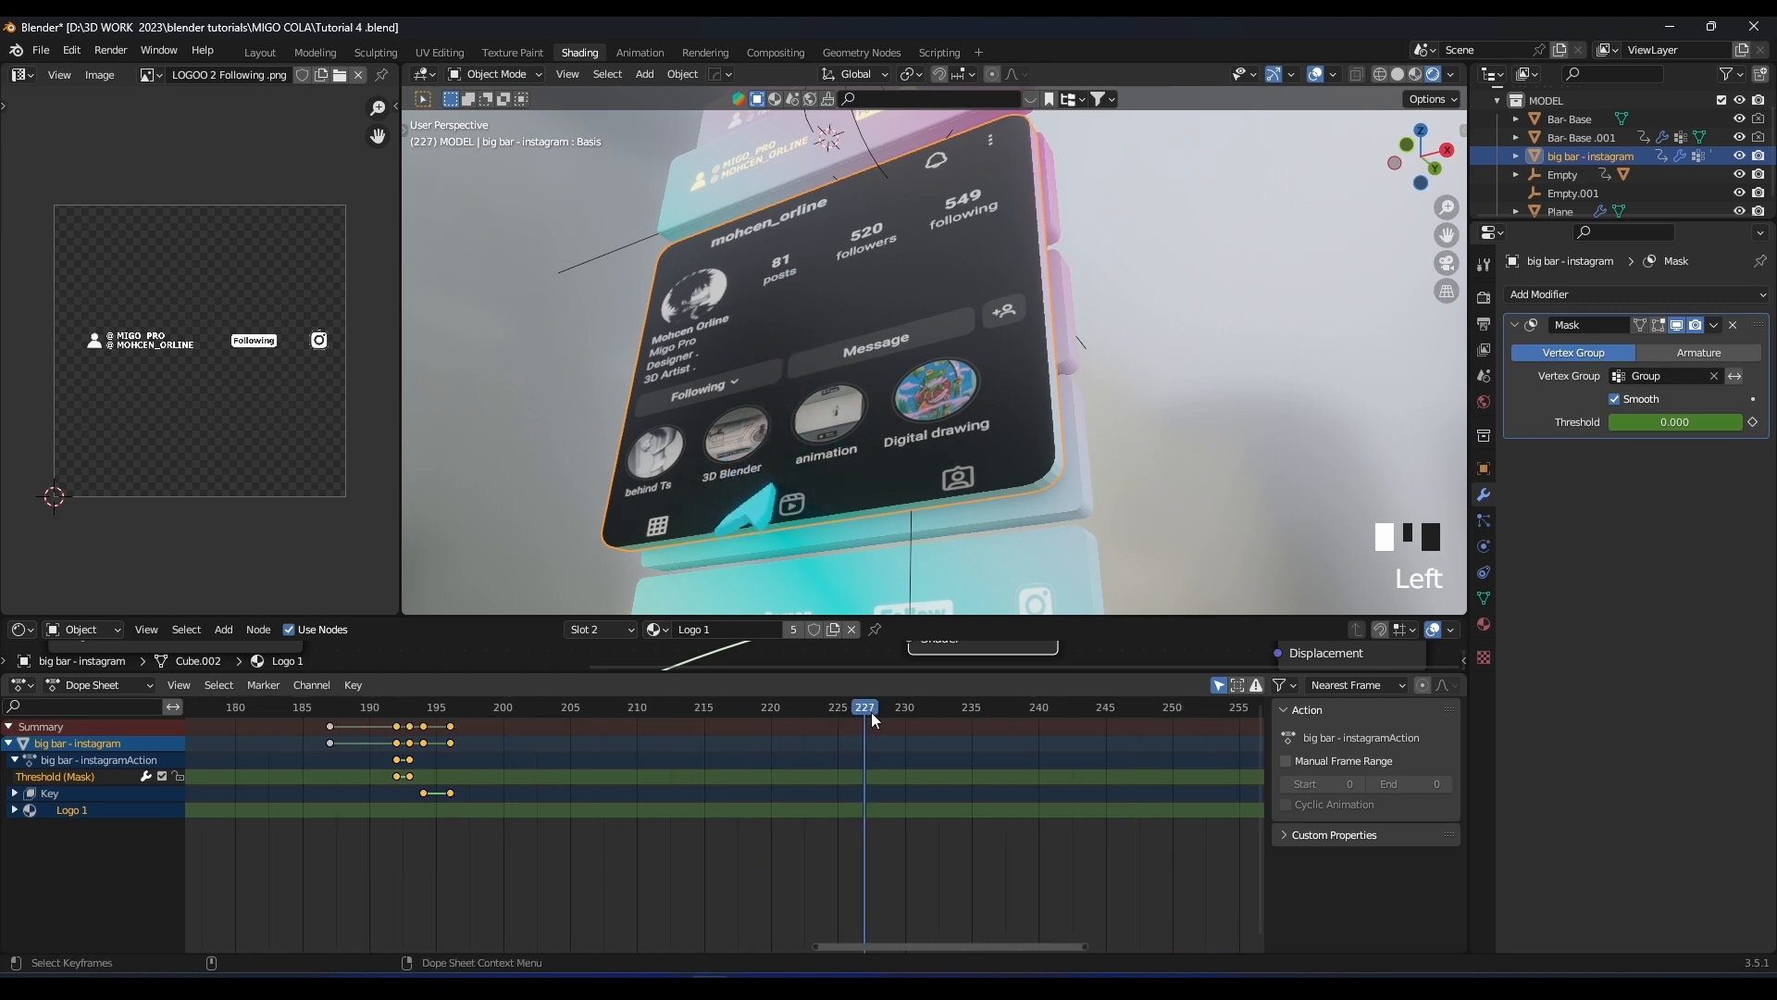
scroll(795, 485, "down", 1)
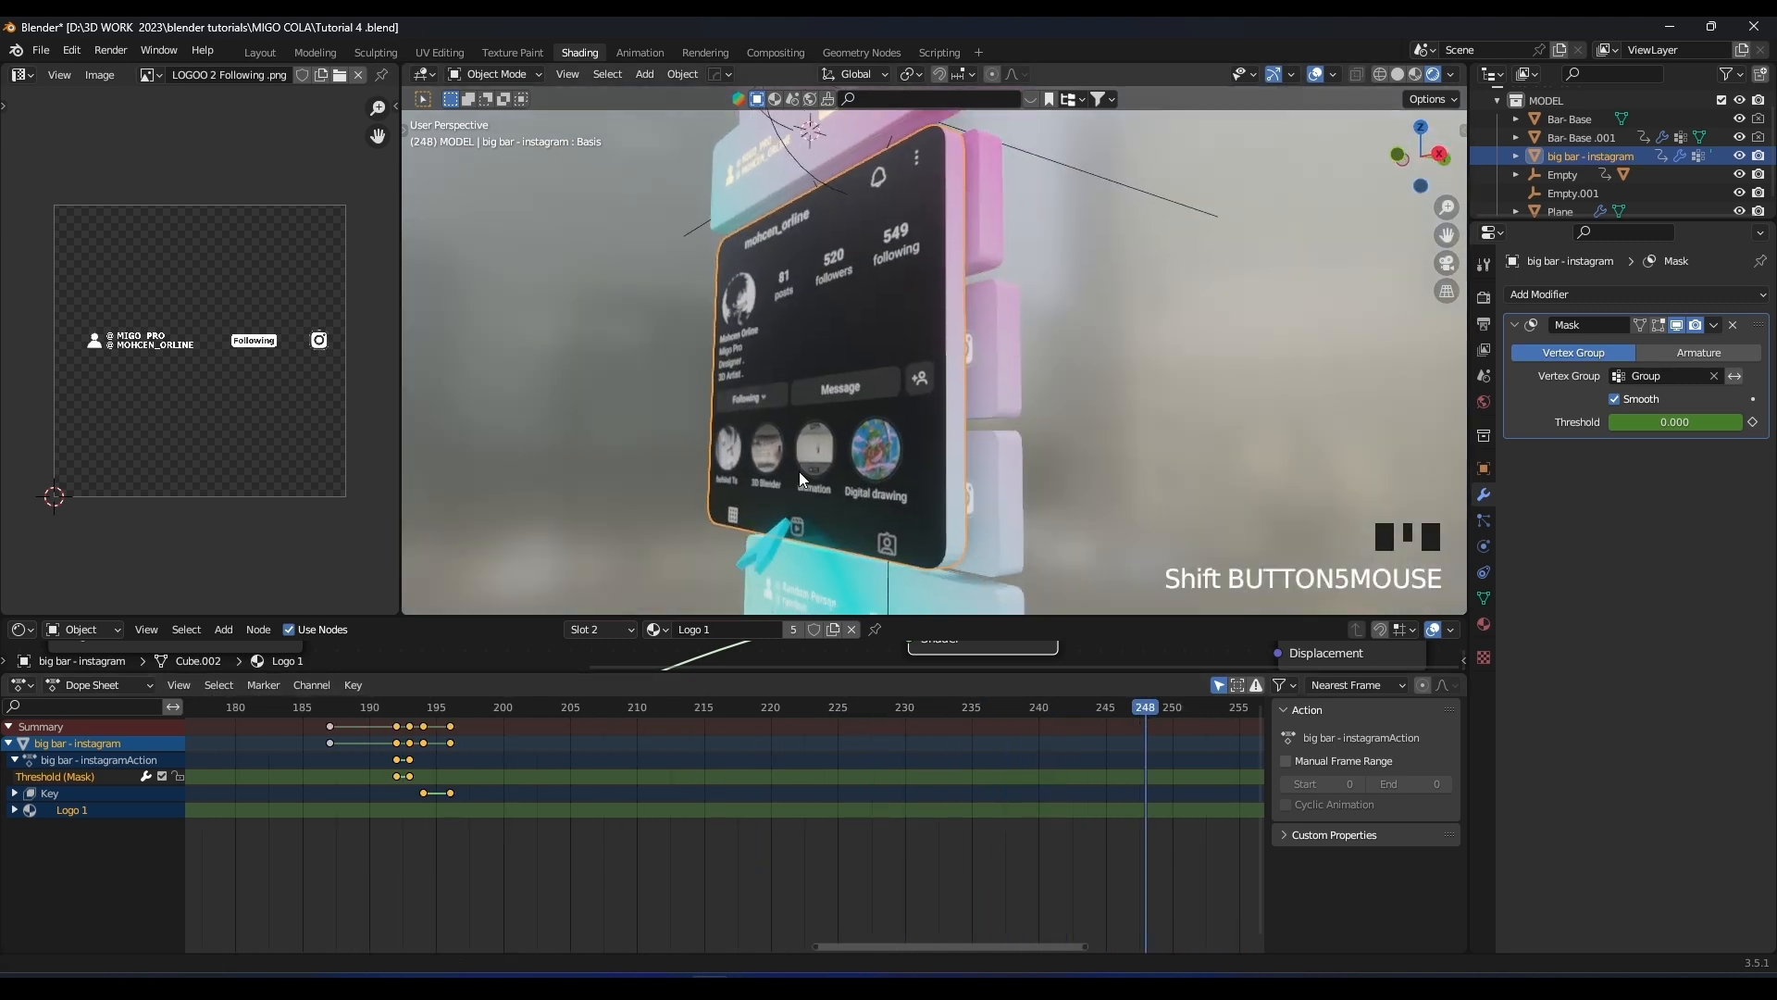
Examine the profile panel up close and the whole stack of bars from a distance, from frame 248 to frame 253
scroll(798, 385, "down", 4, "shift")
scroll(875, 340, "up", 4)
middle_click_drag(875, 341, 1043, 361)
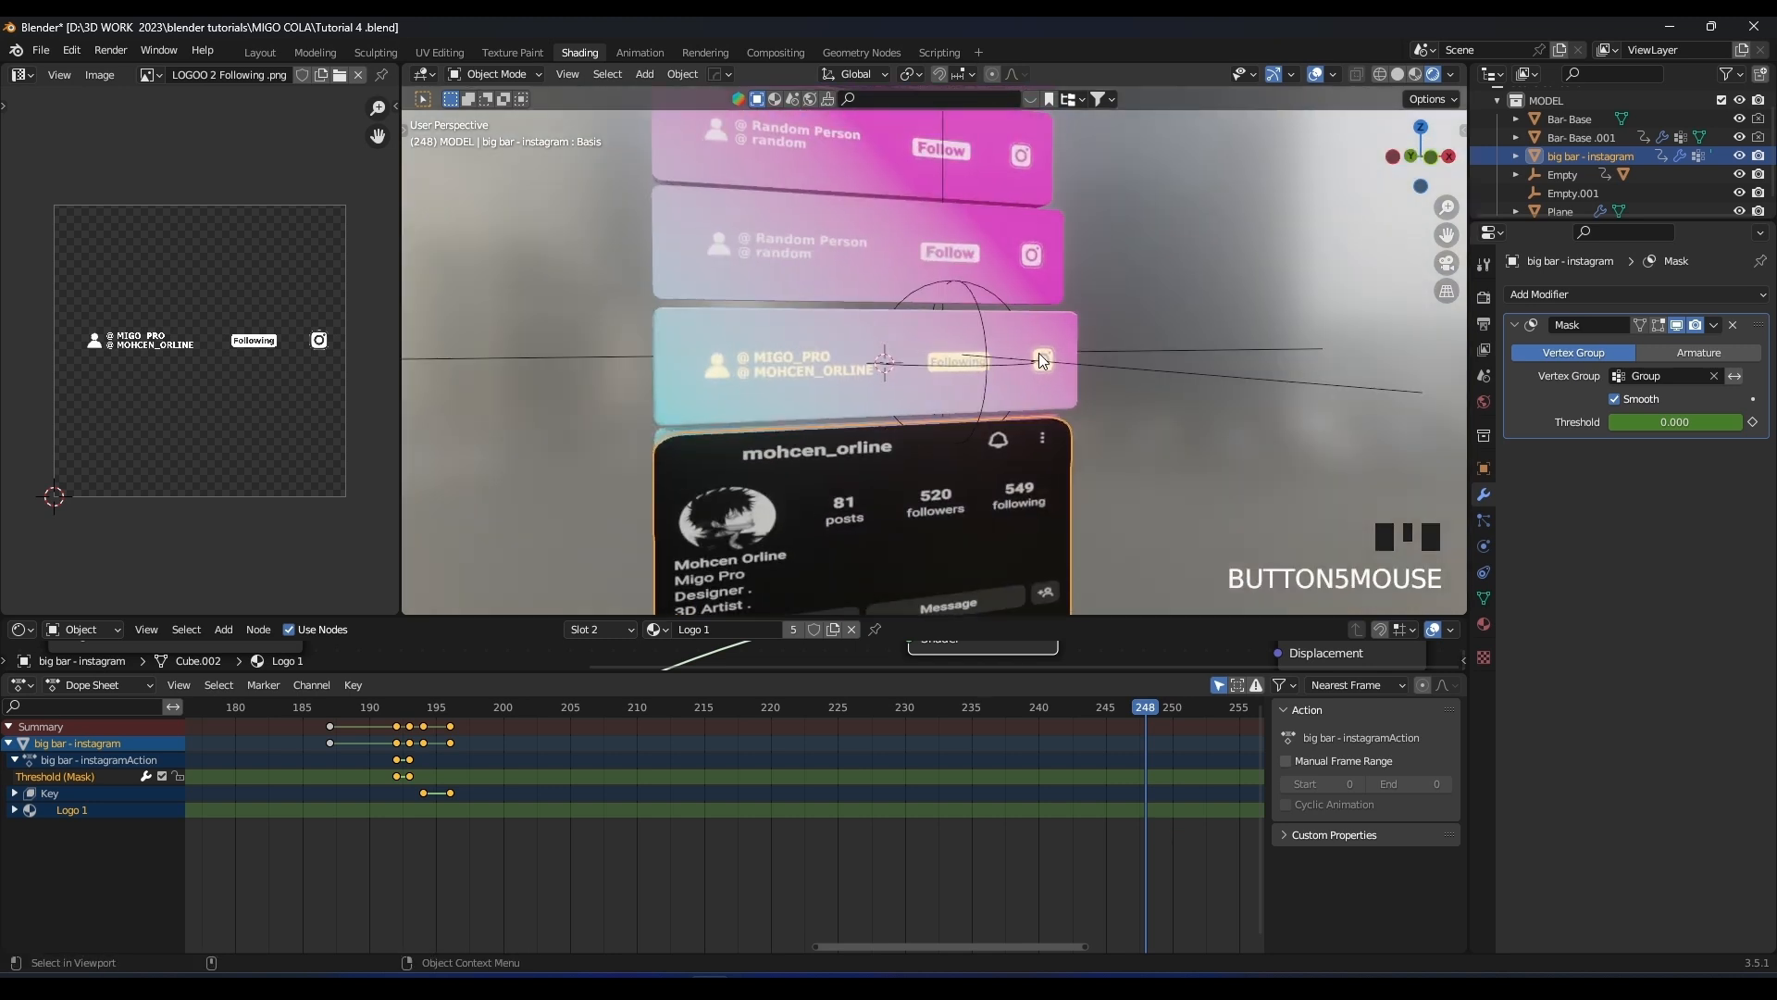
left_click(971, 400)
scroll(971, 400, "down", 8)
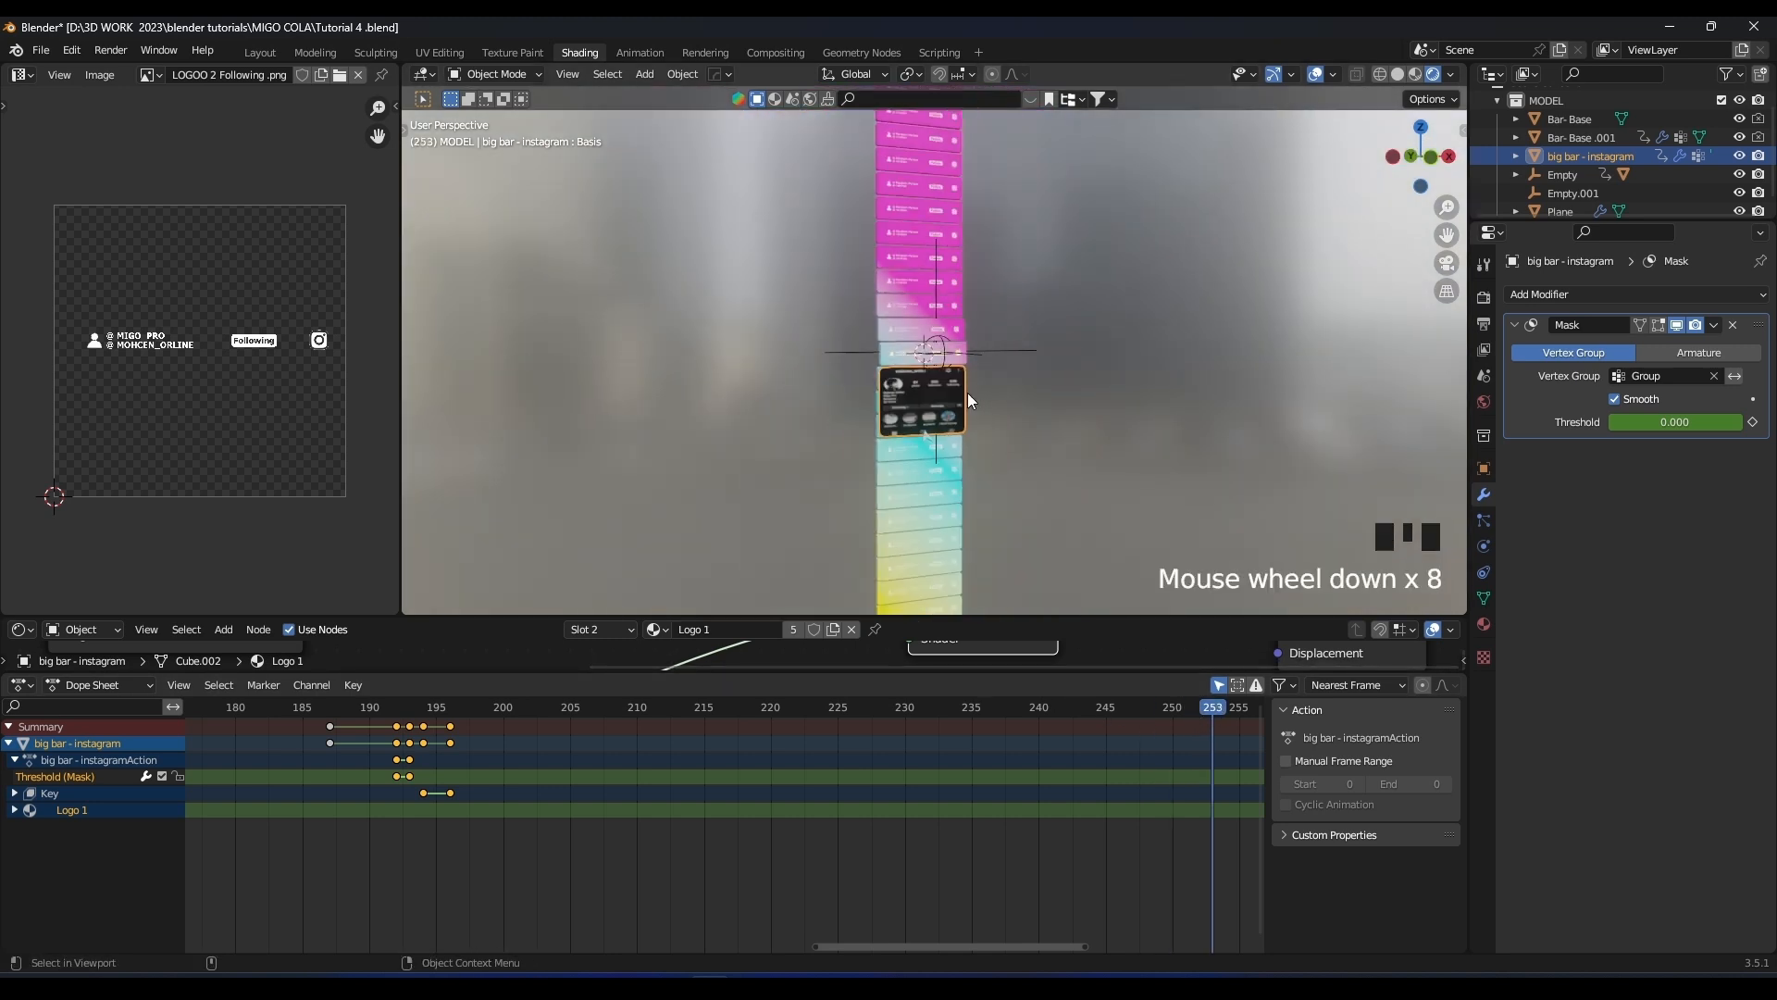
scroll(593, 731, "down", 12)
scroll(916, 509, "down", 4)
middle_click_drag(959, 475, 992, 396, "shift")
scroll(1058, 391, "up", 3)
middle_click_drag(992, 396, 820, 463)
scroll(335, 770, "down", 5)
Play the animation from frame 0, following the arrow up the stack of bars until the profile panel opens
left_click(270, 703)
scroll(940, 486, "up", 2)
middle_click_drag(941, 481, 1030, 414)
scroll(1053, 295, "up", 3)
middle_click_drag(1054, 295, 941, 518, "shift")
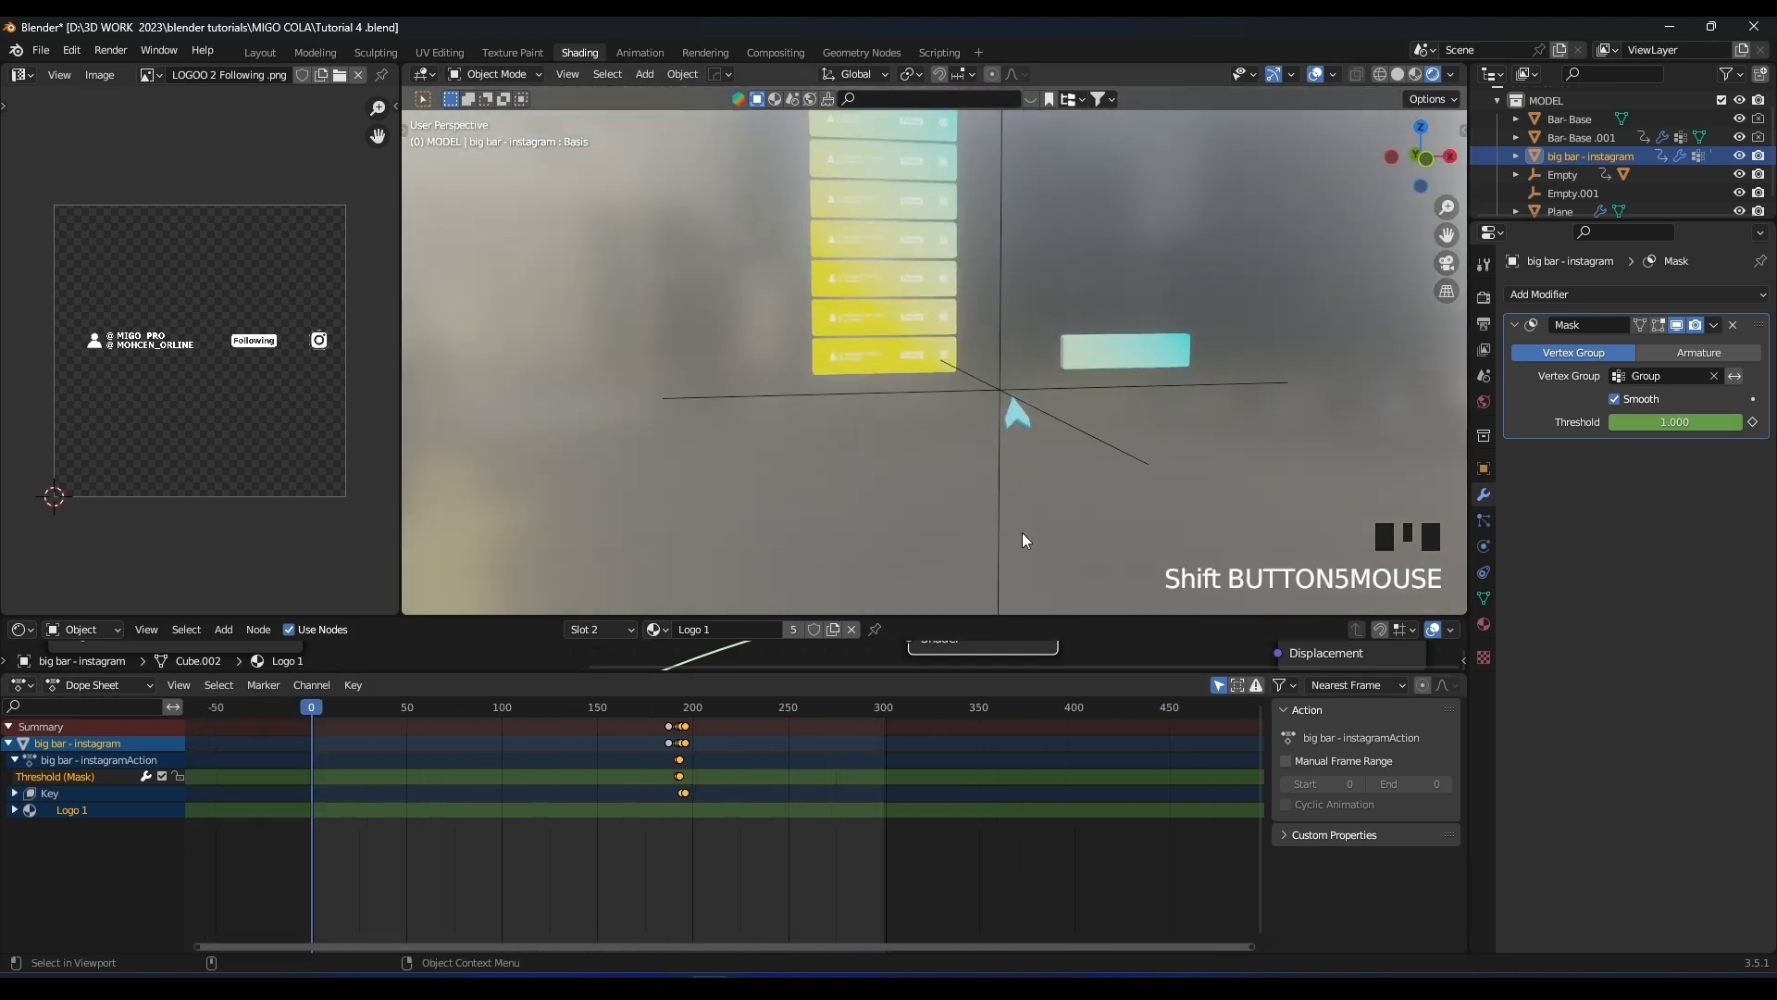
scroll(1024, 413, "up", 2)
middle_click_drag(1024, 413, 1046, 399)
middle_click_drag(1031, 332, 970, 329, "shift")
key("space")
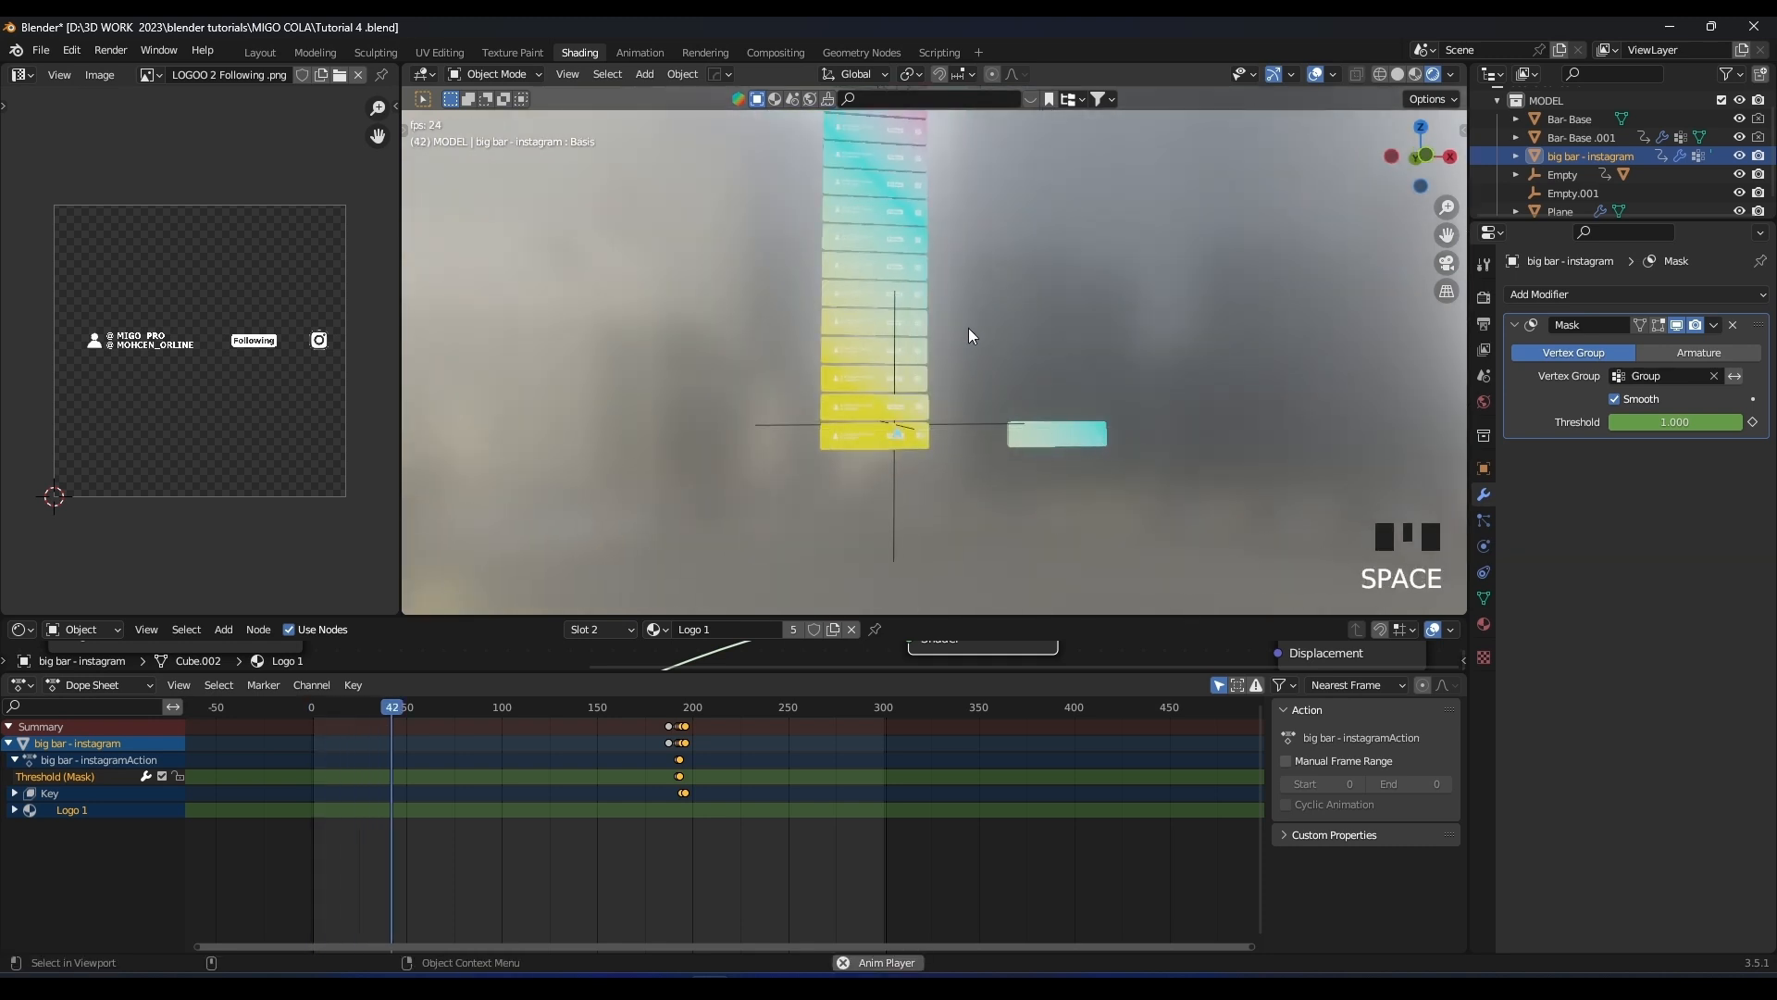
scroll(1001, 278, "down", 2, "shift")
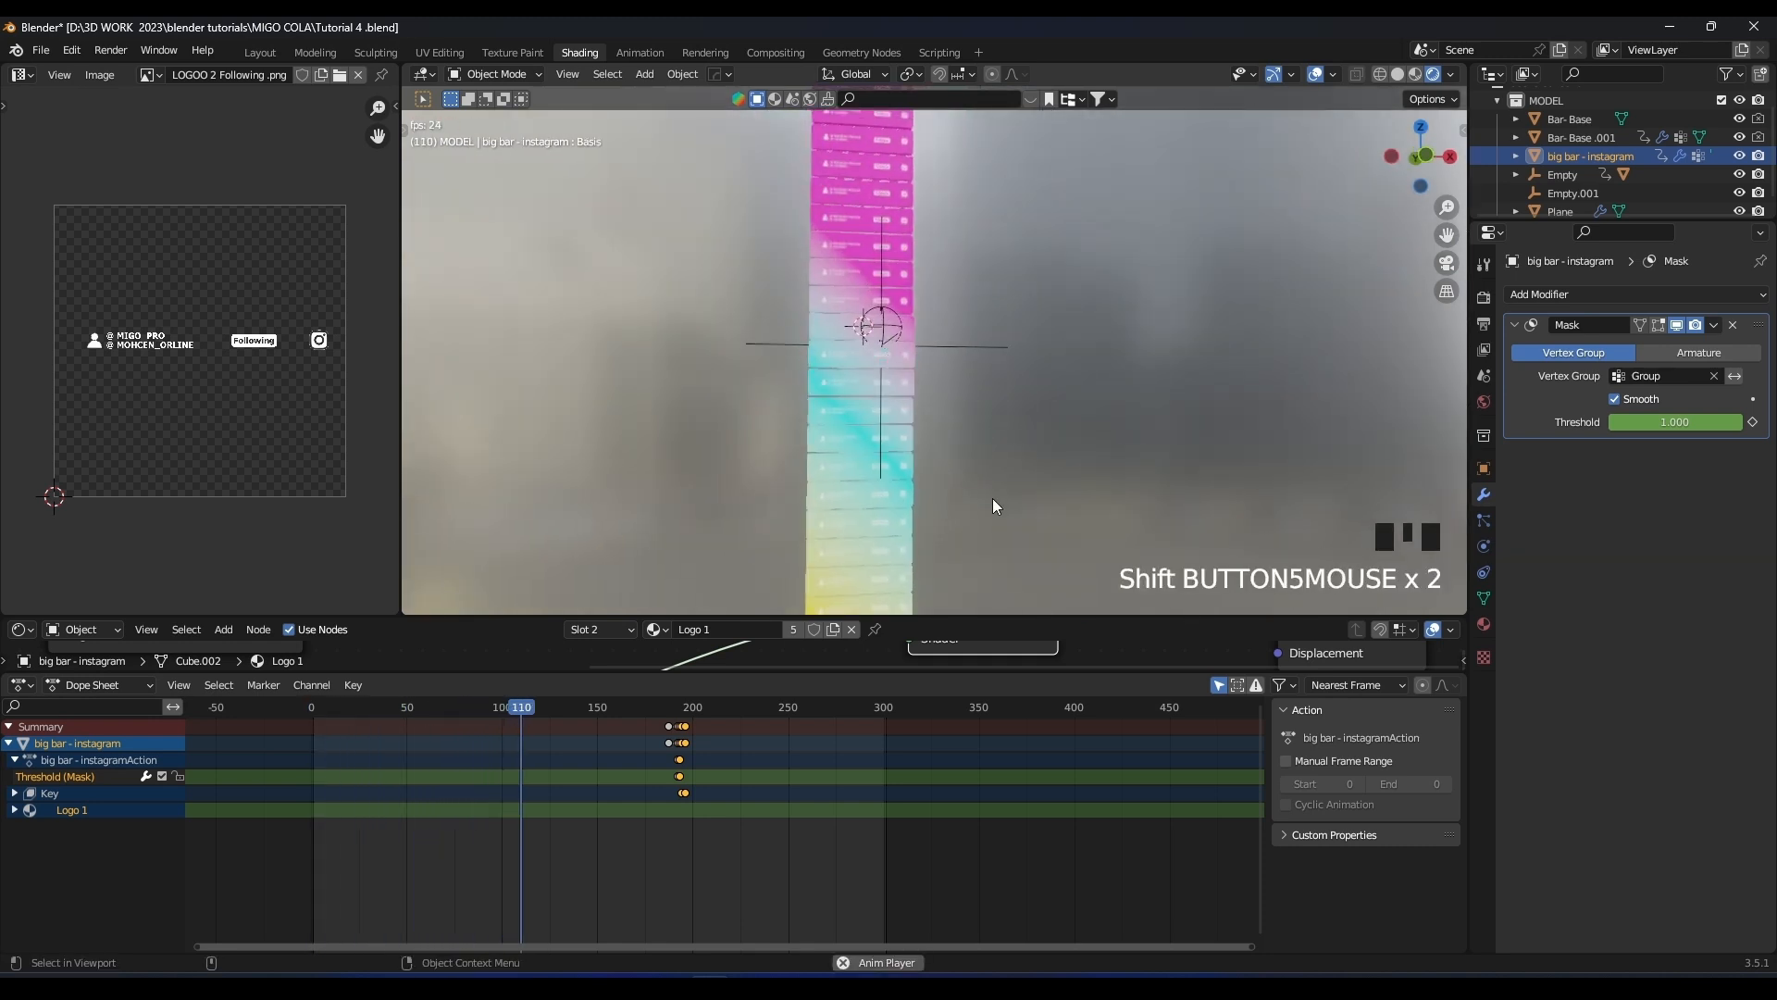
scroll(994, 416, "up", 5)
middle_click_drag(997, 332, 1018, 489, "shift")
middle_click_drag(1003, 422, 1020, 372, "shift")
scroll(1008, 359, "up", 1)
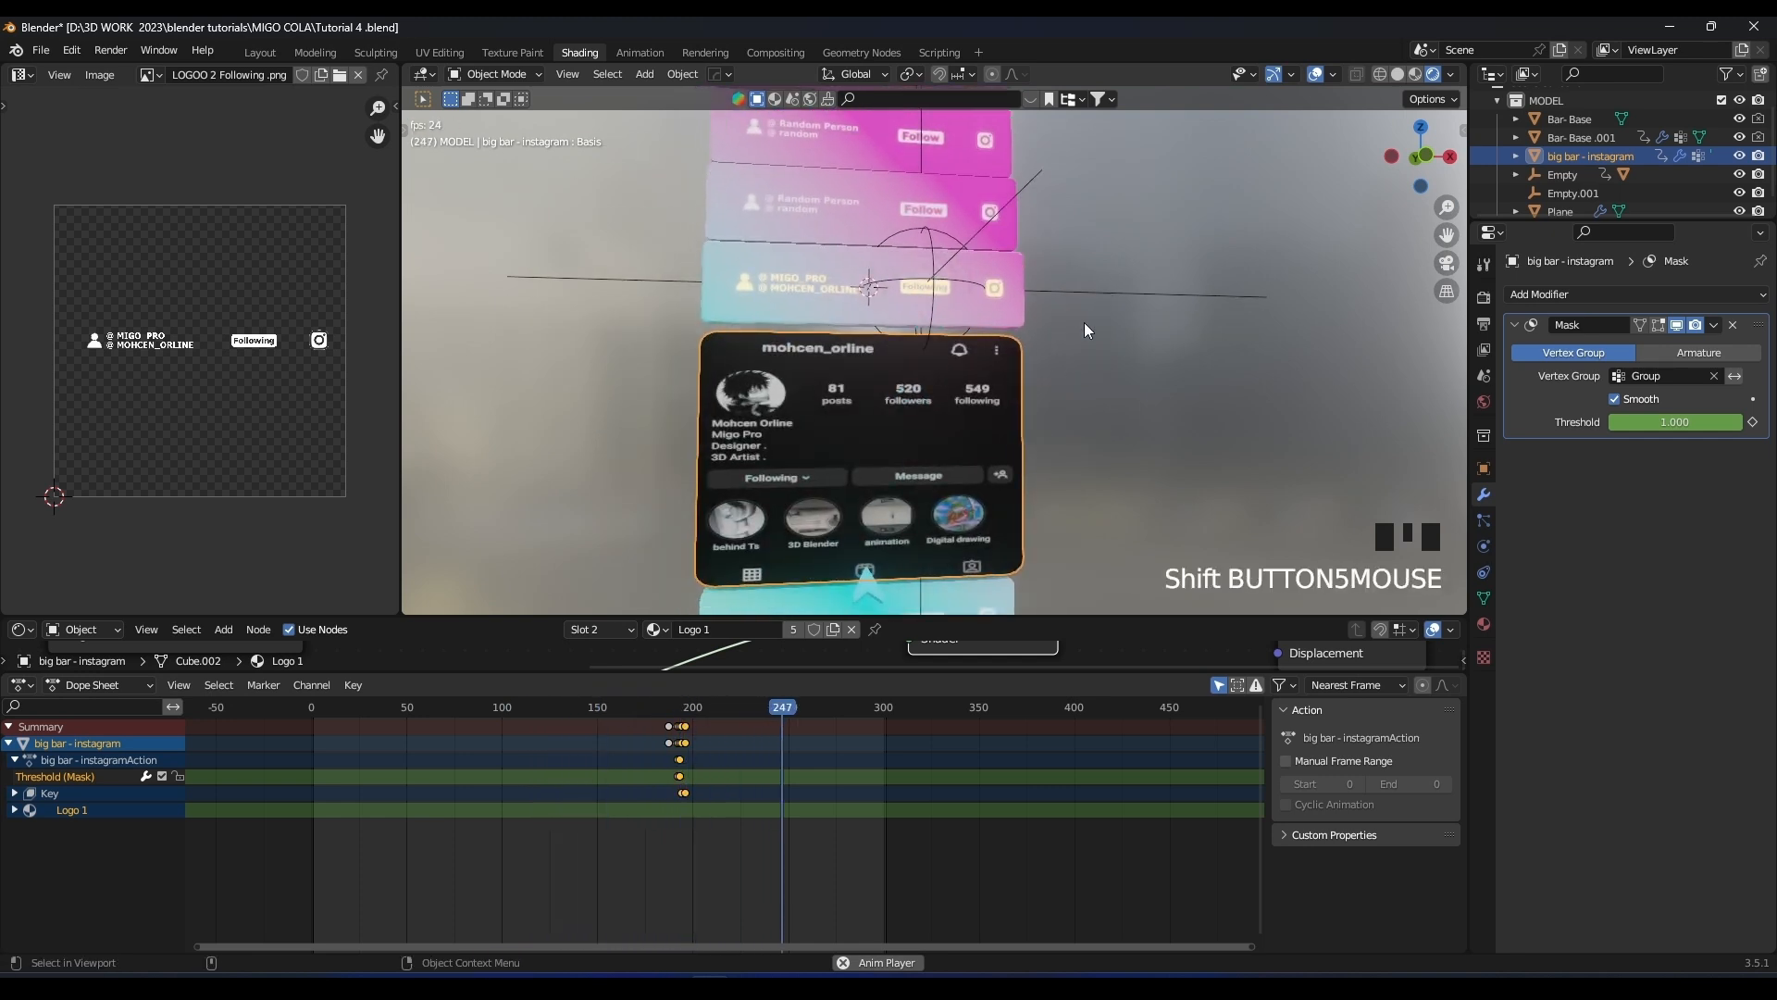
key("space")
Hide the viewport overlays and replay the click animation, stopping at frame 258
left_click(1314, 74)
scroll(1103, 403, "down", 4)
key("space")
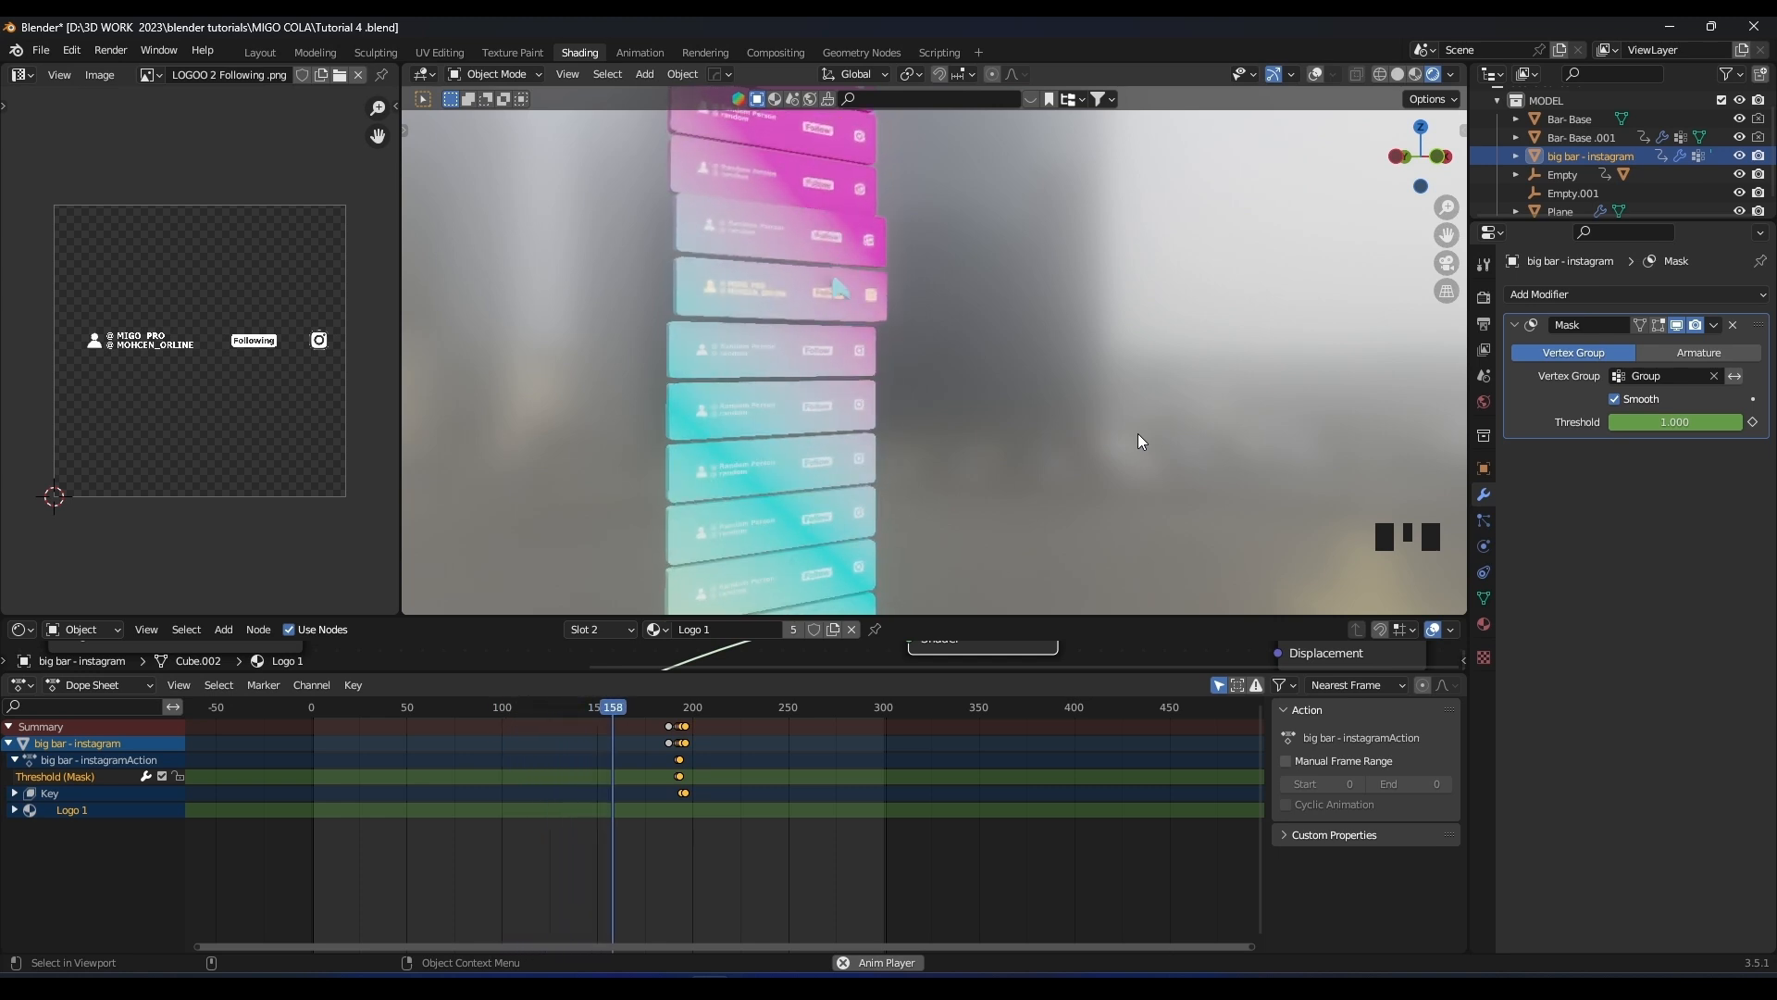
left_click(853, 835)
key("space")
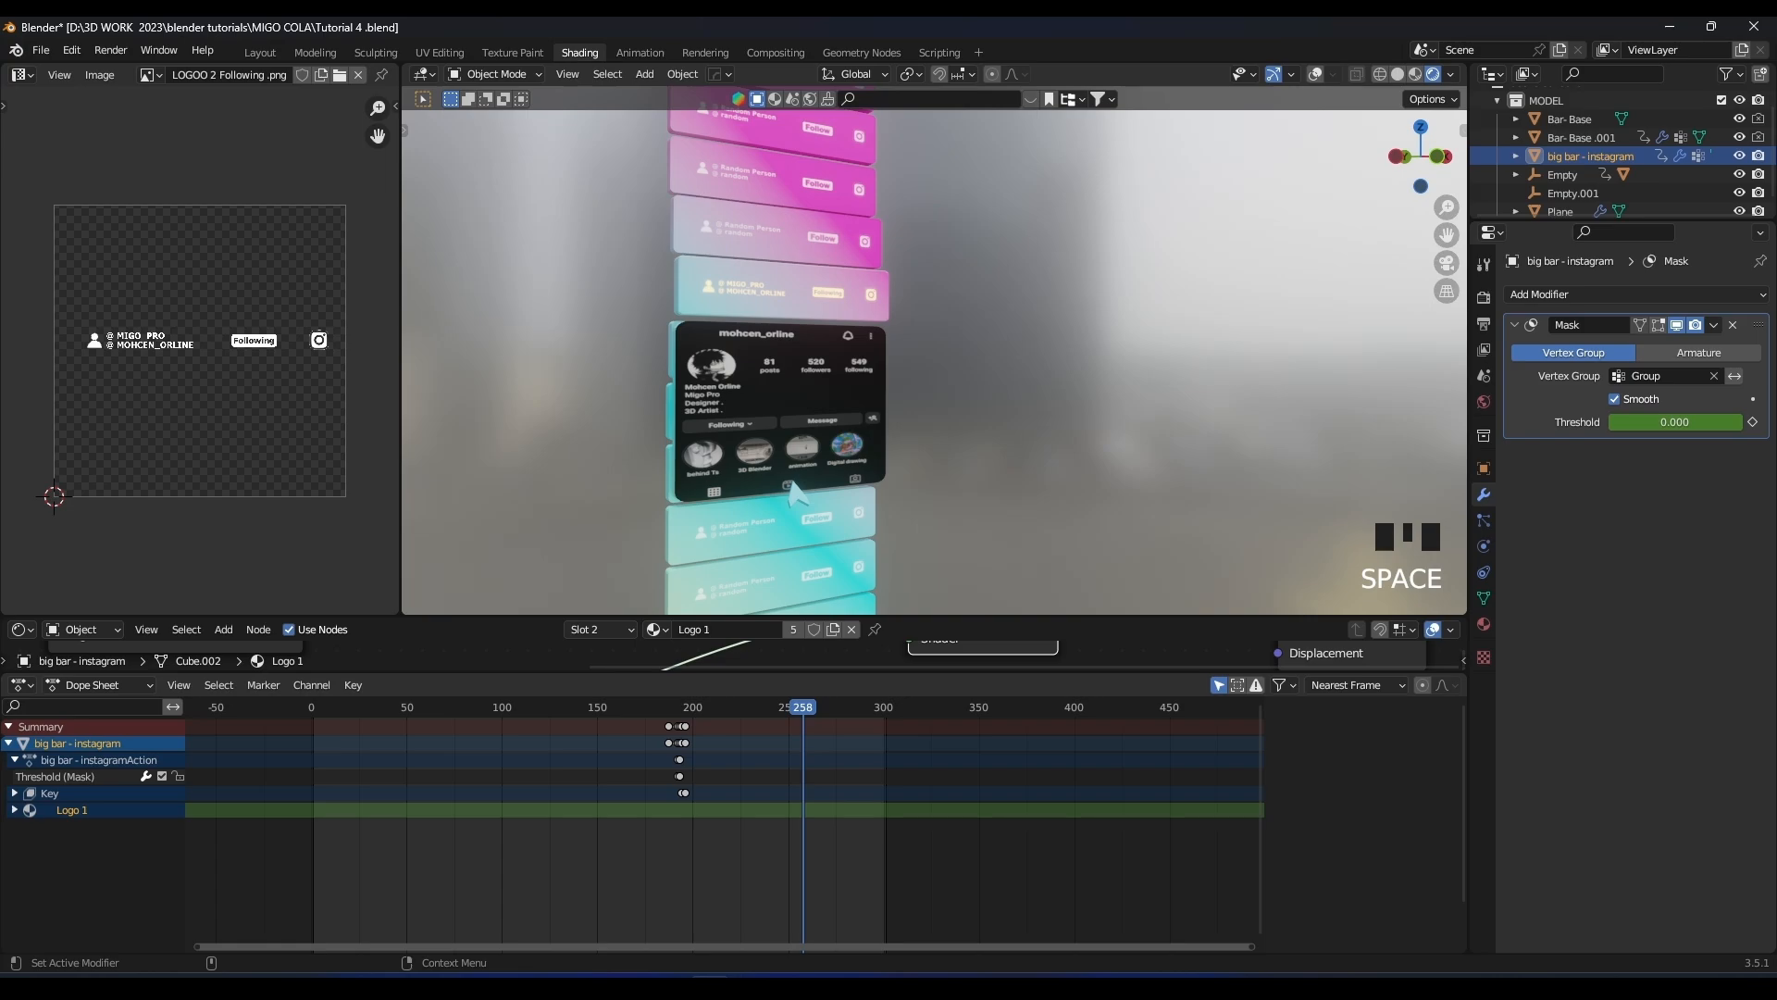